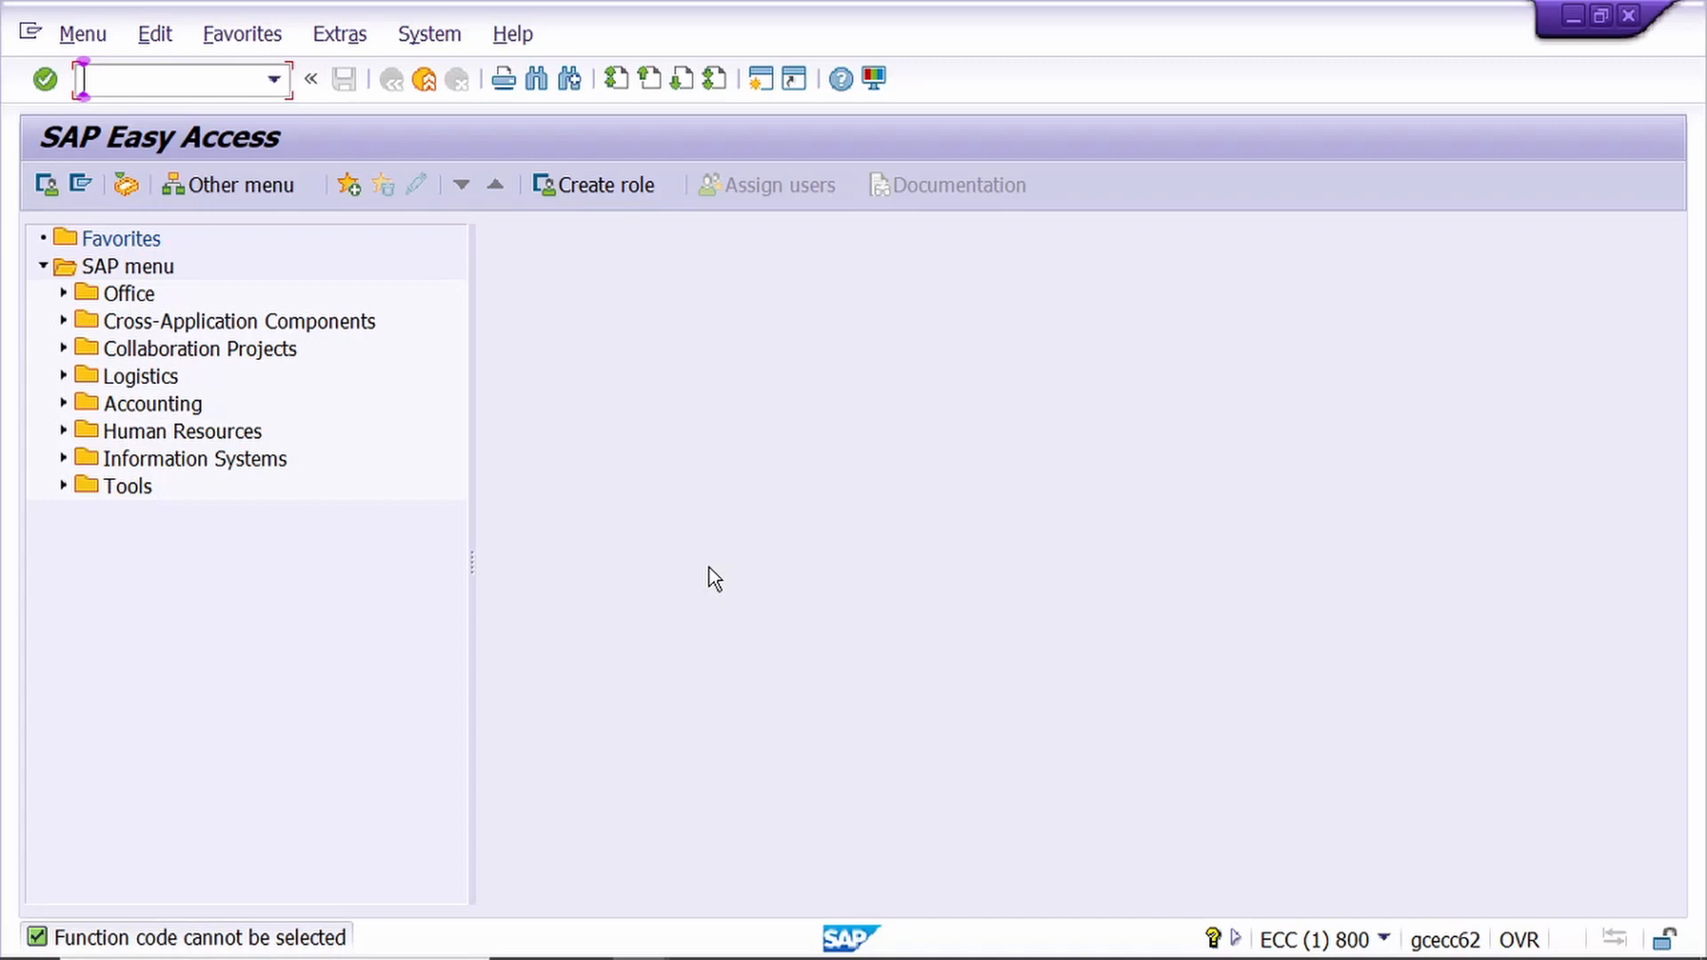
# - Open transaction lsmw and create project ZMM01 with the description "material master creation"
pyautogui.write('lsmw')
pyautogui.press('Return')
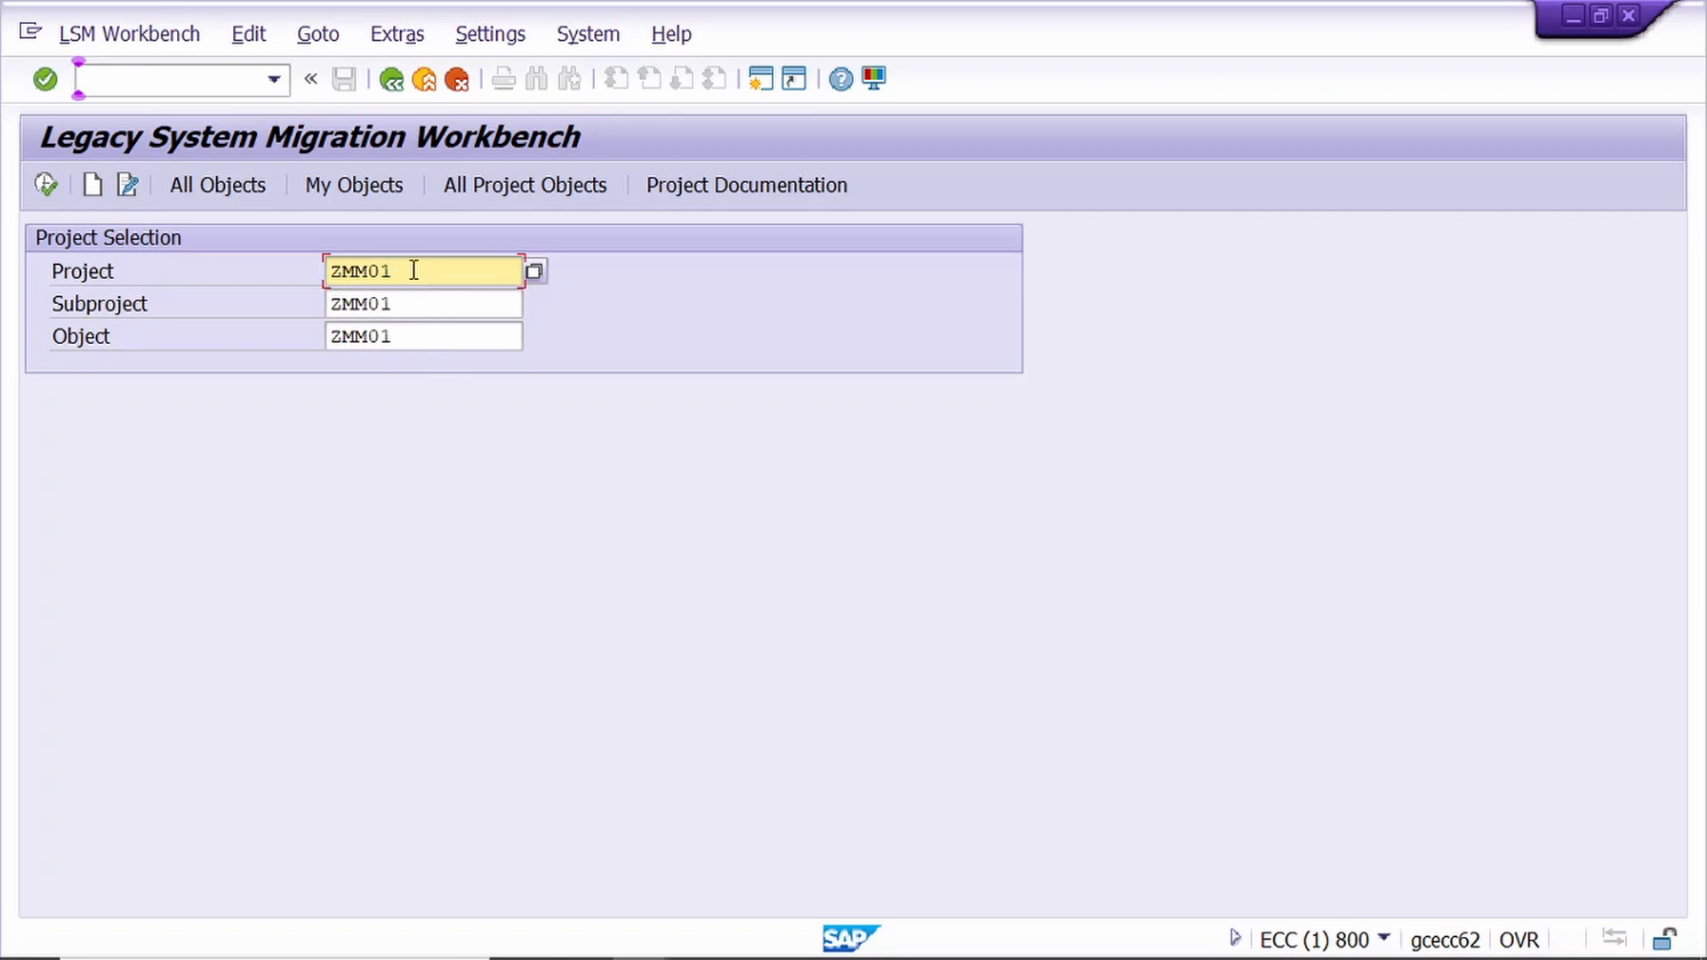
pyautogui.click(88, 184)
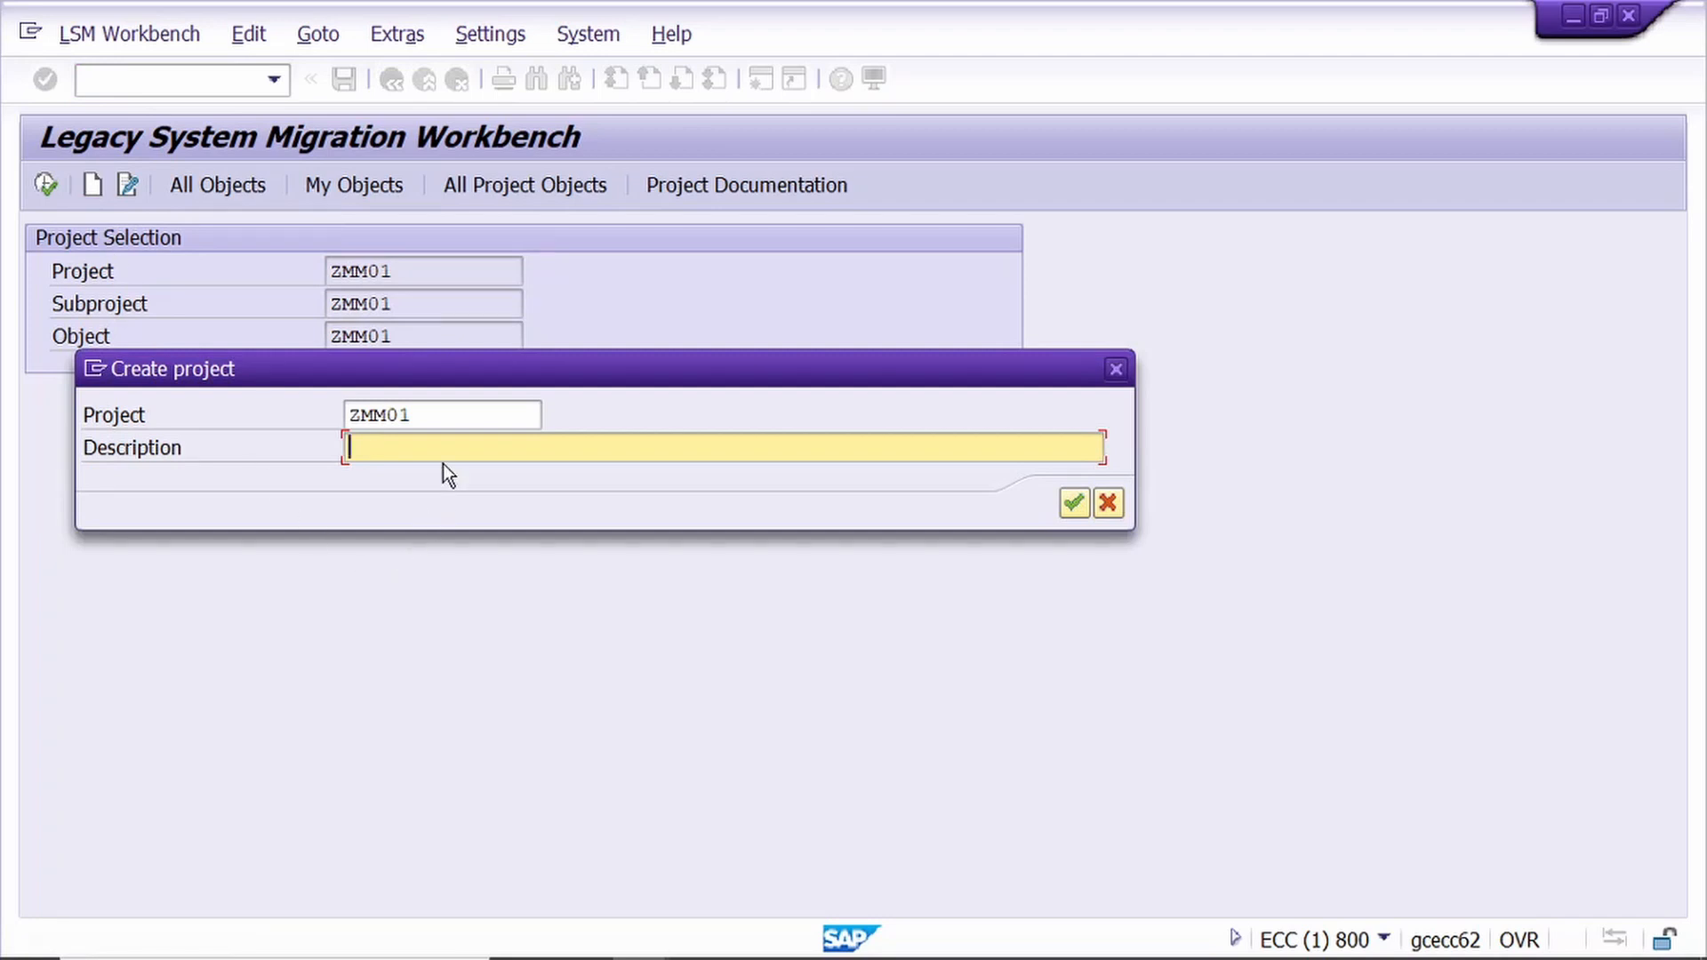
pyautogui.write('material master creation')
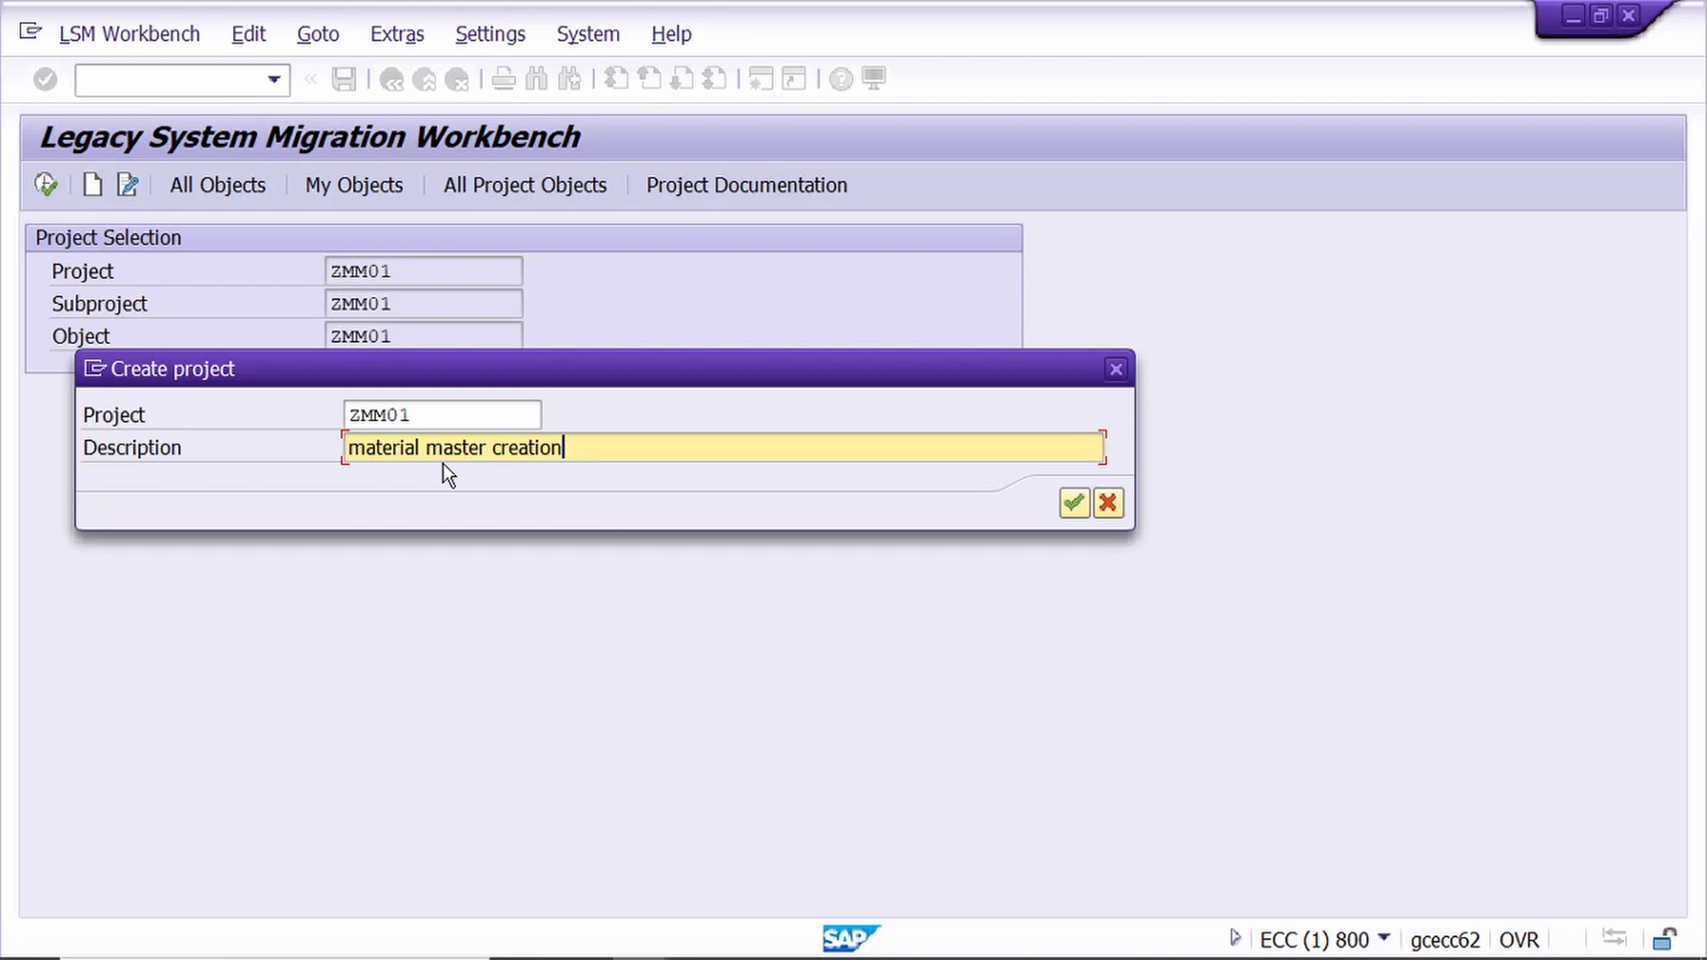
pyautogui.hotkey('ctrl', 'a')
pyautogui.hotkey('ctrl', 'c')
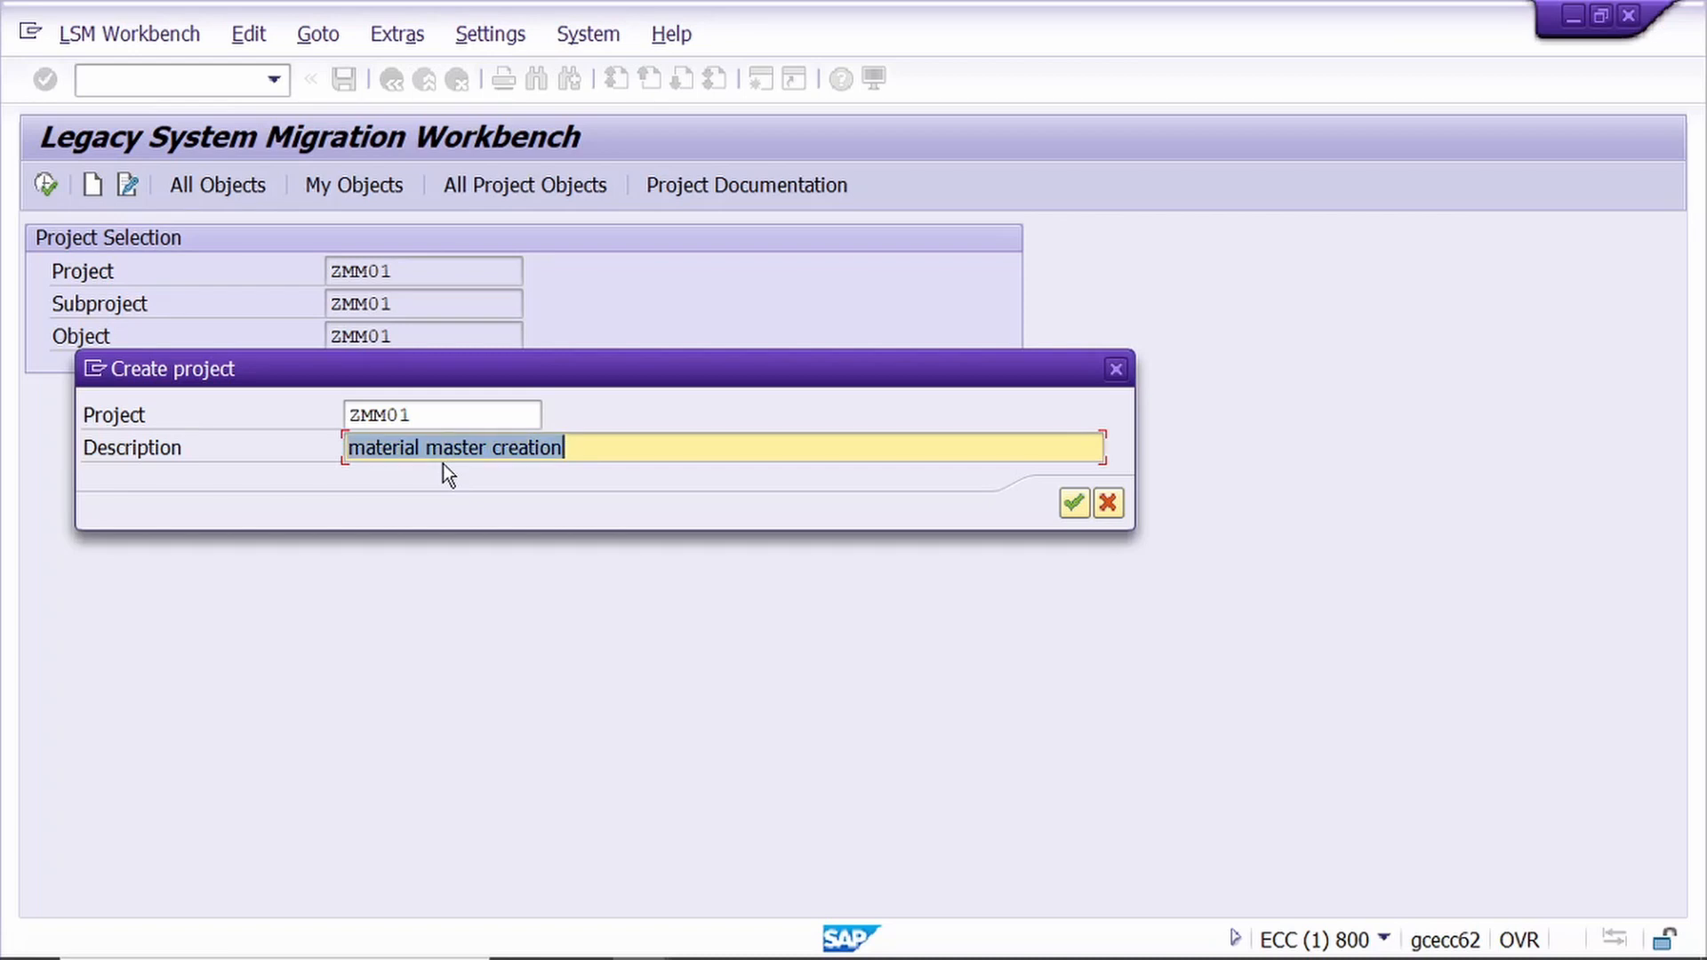
pyautogui.press('Right')
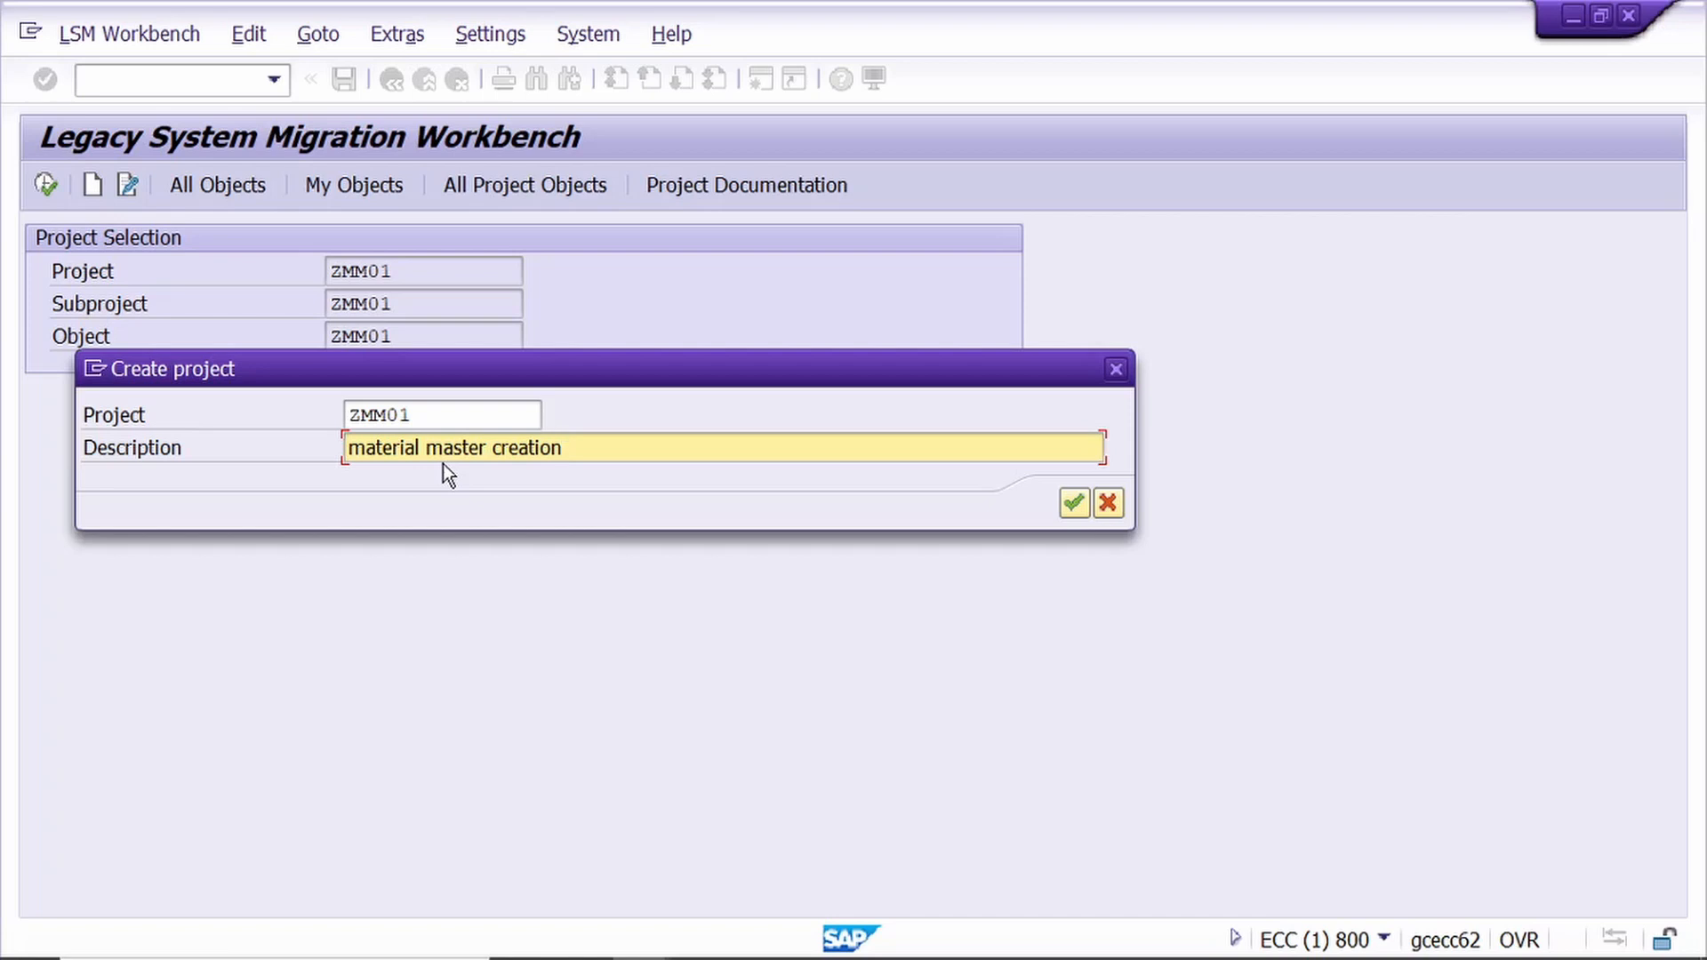
pyautogui.press('Return')
# - Create subproject ZMM01 and object ZMM01, both described as "material master creation"
pyautogui.hotkey('ctrl', 'v')
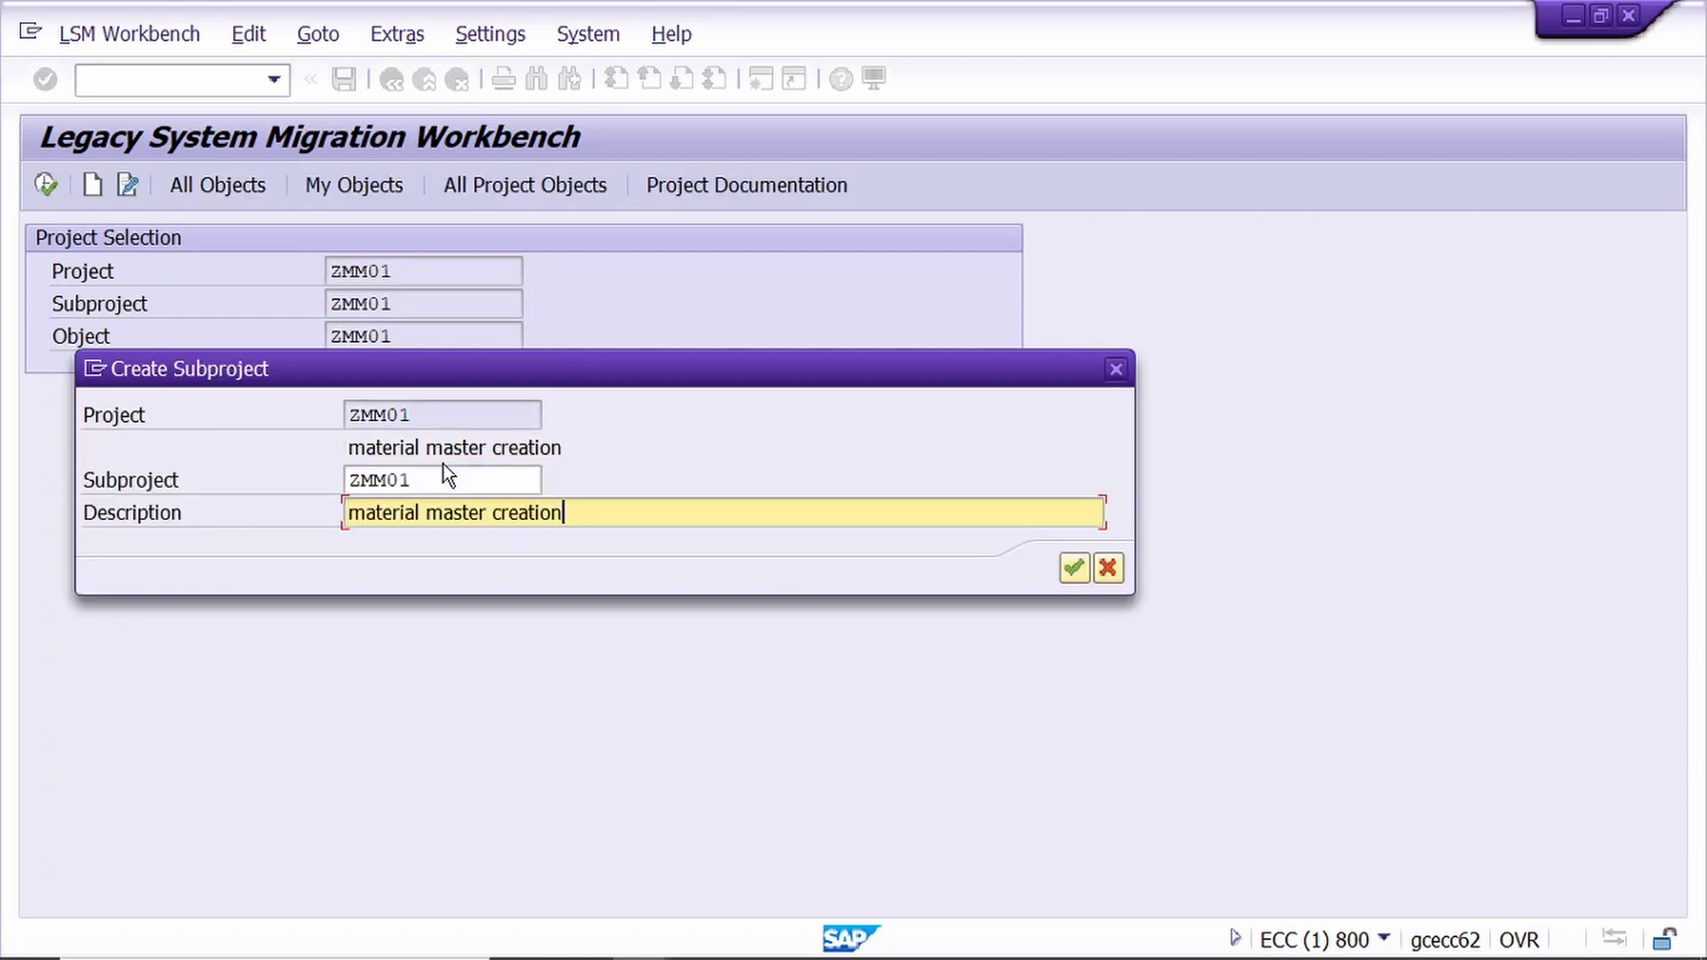
pyautogui.press('Return')
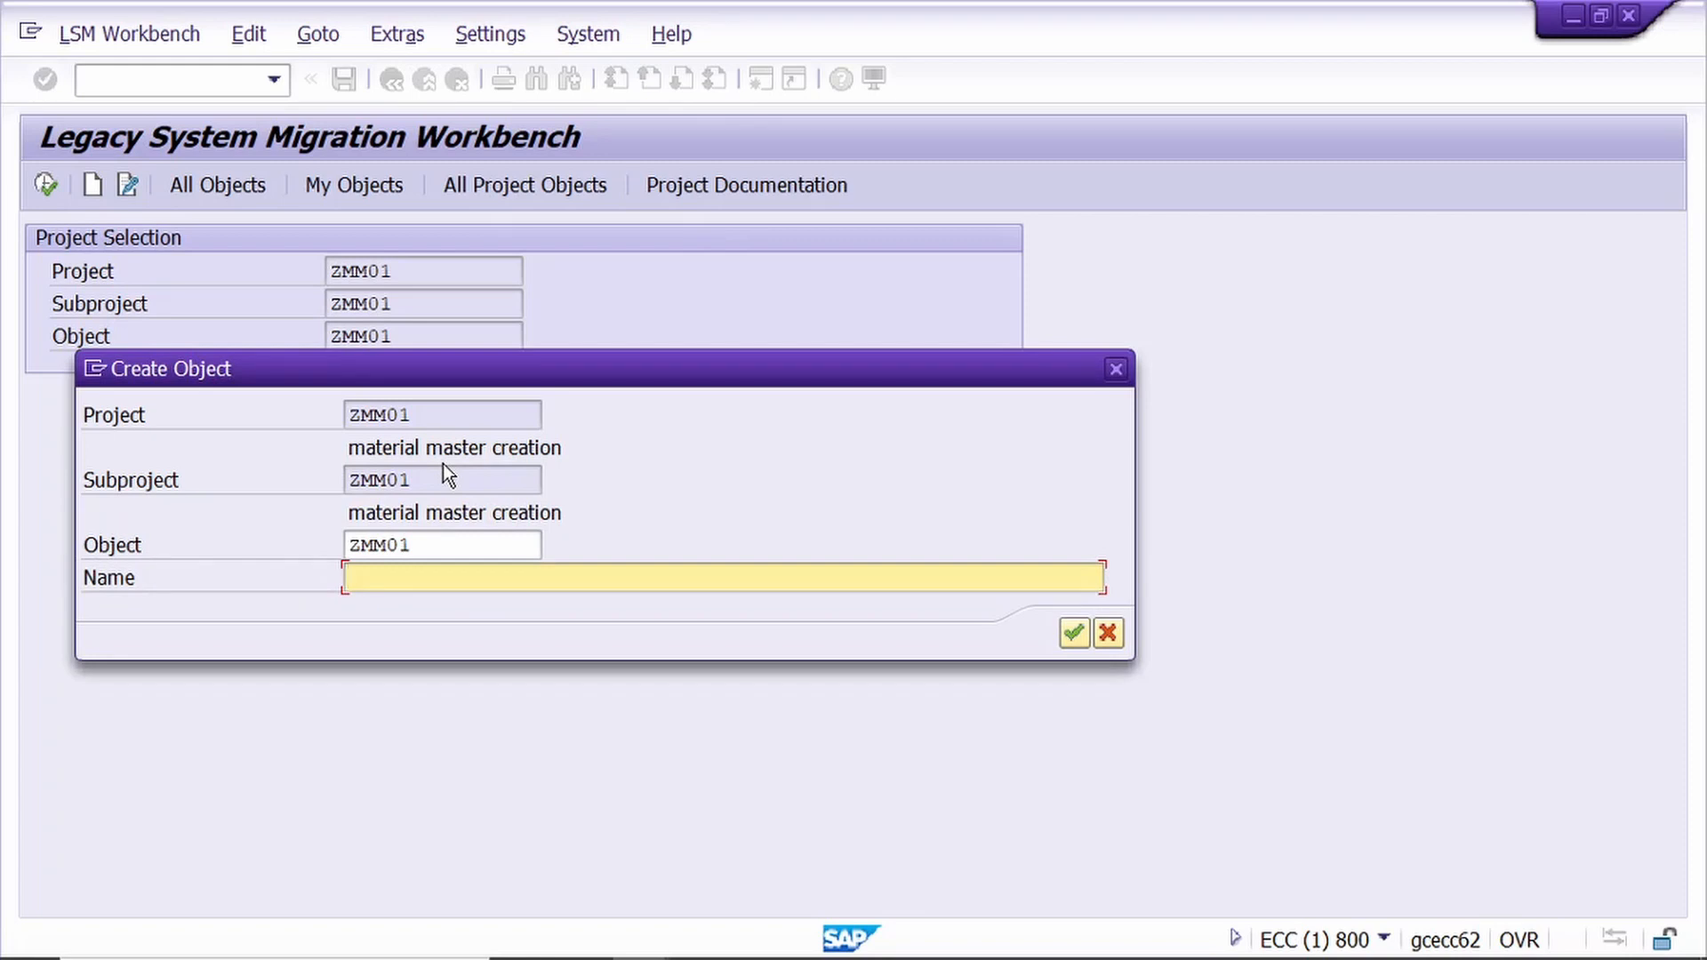
pyautogui.hotkey('ctrl', 'v')
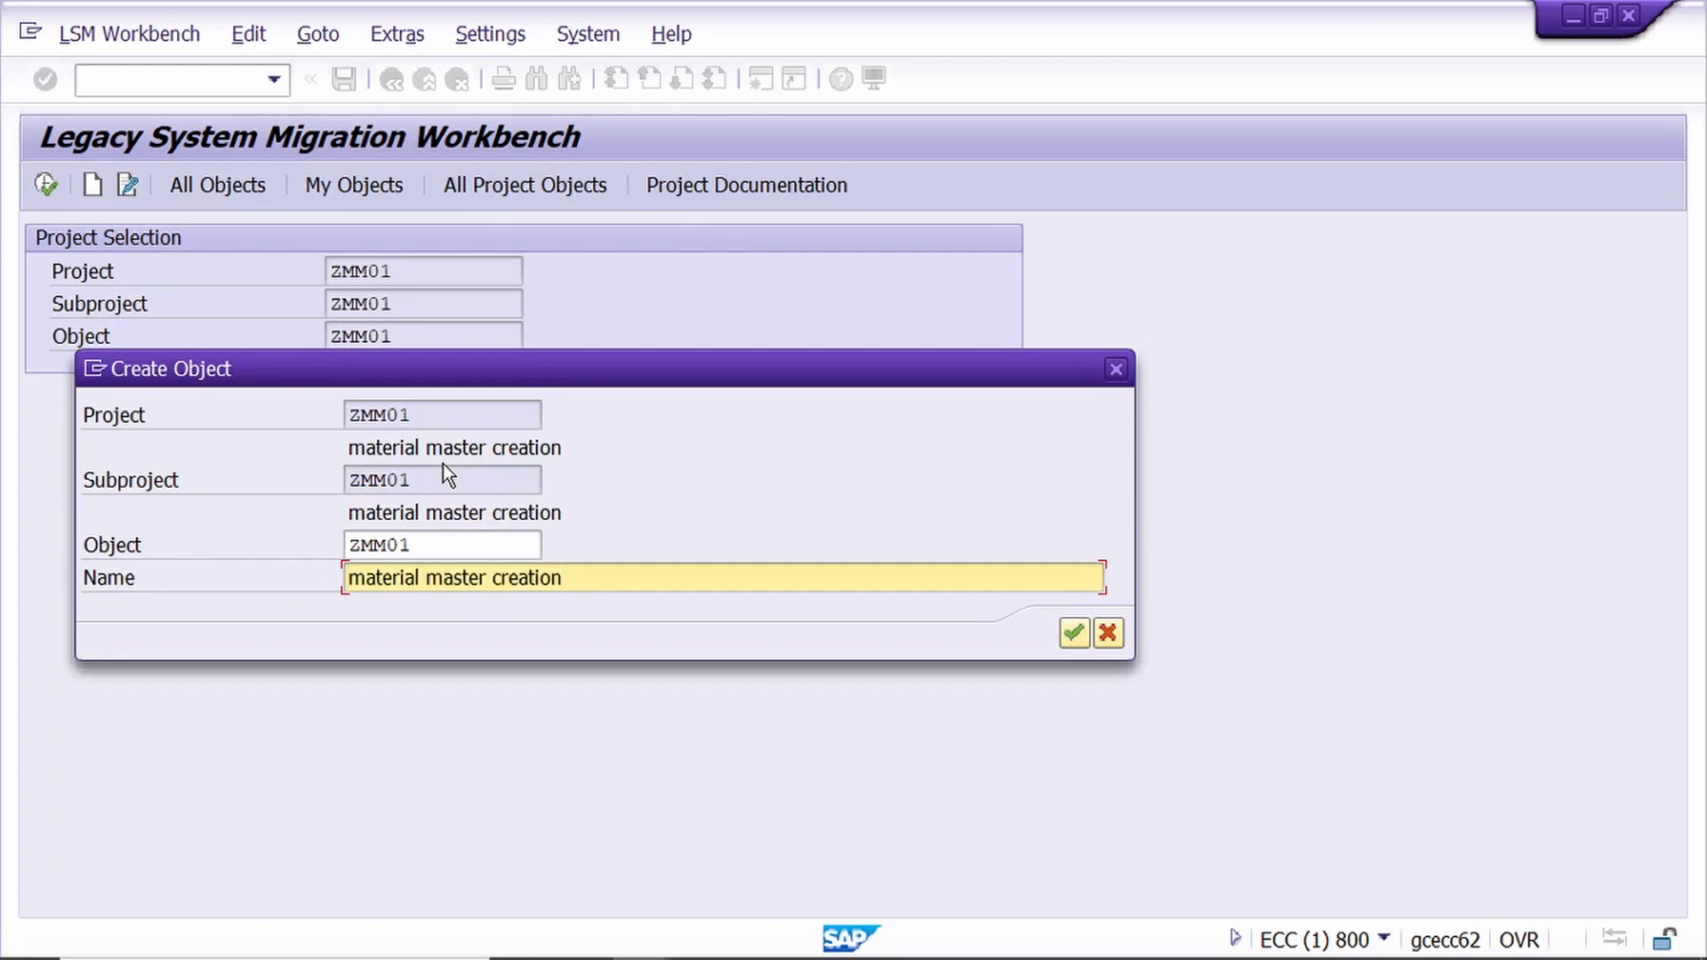
pyautogui.click(1066, 633)
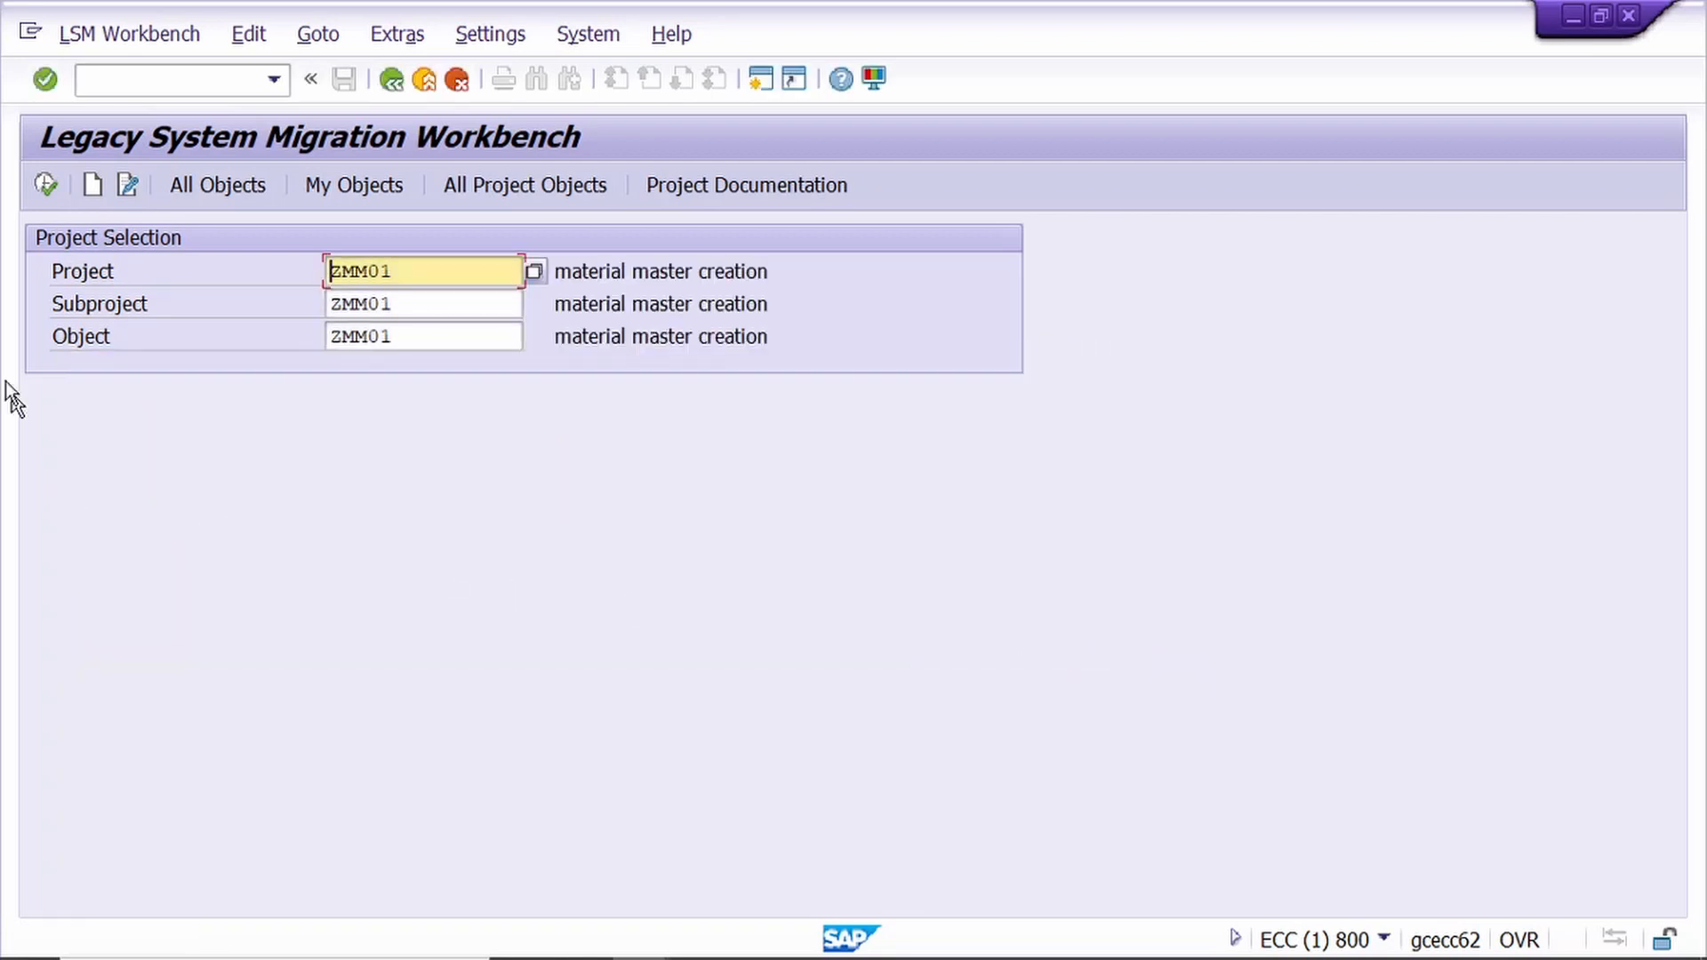
# - Open the Maintain Object Attributes process step for ZMM01 and switch it to change mode
pyautogui.click(44, 184)
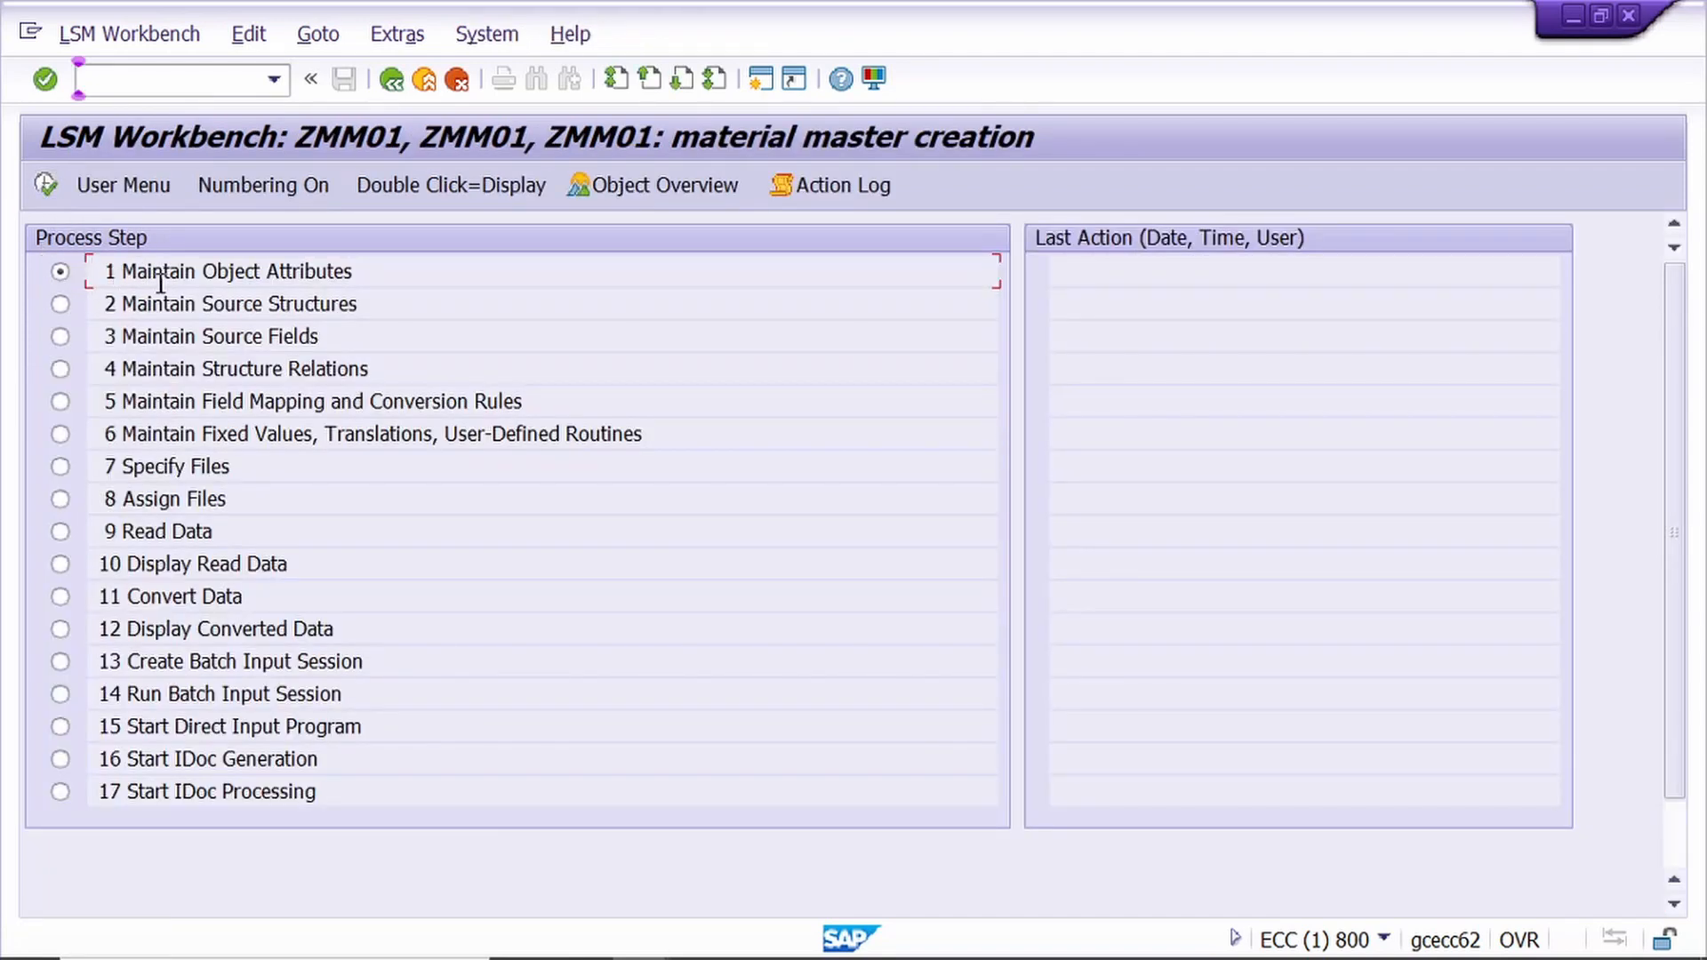
pyautogui.click(47, 191)
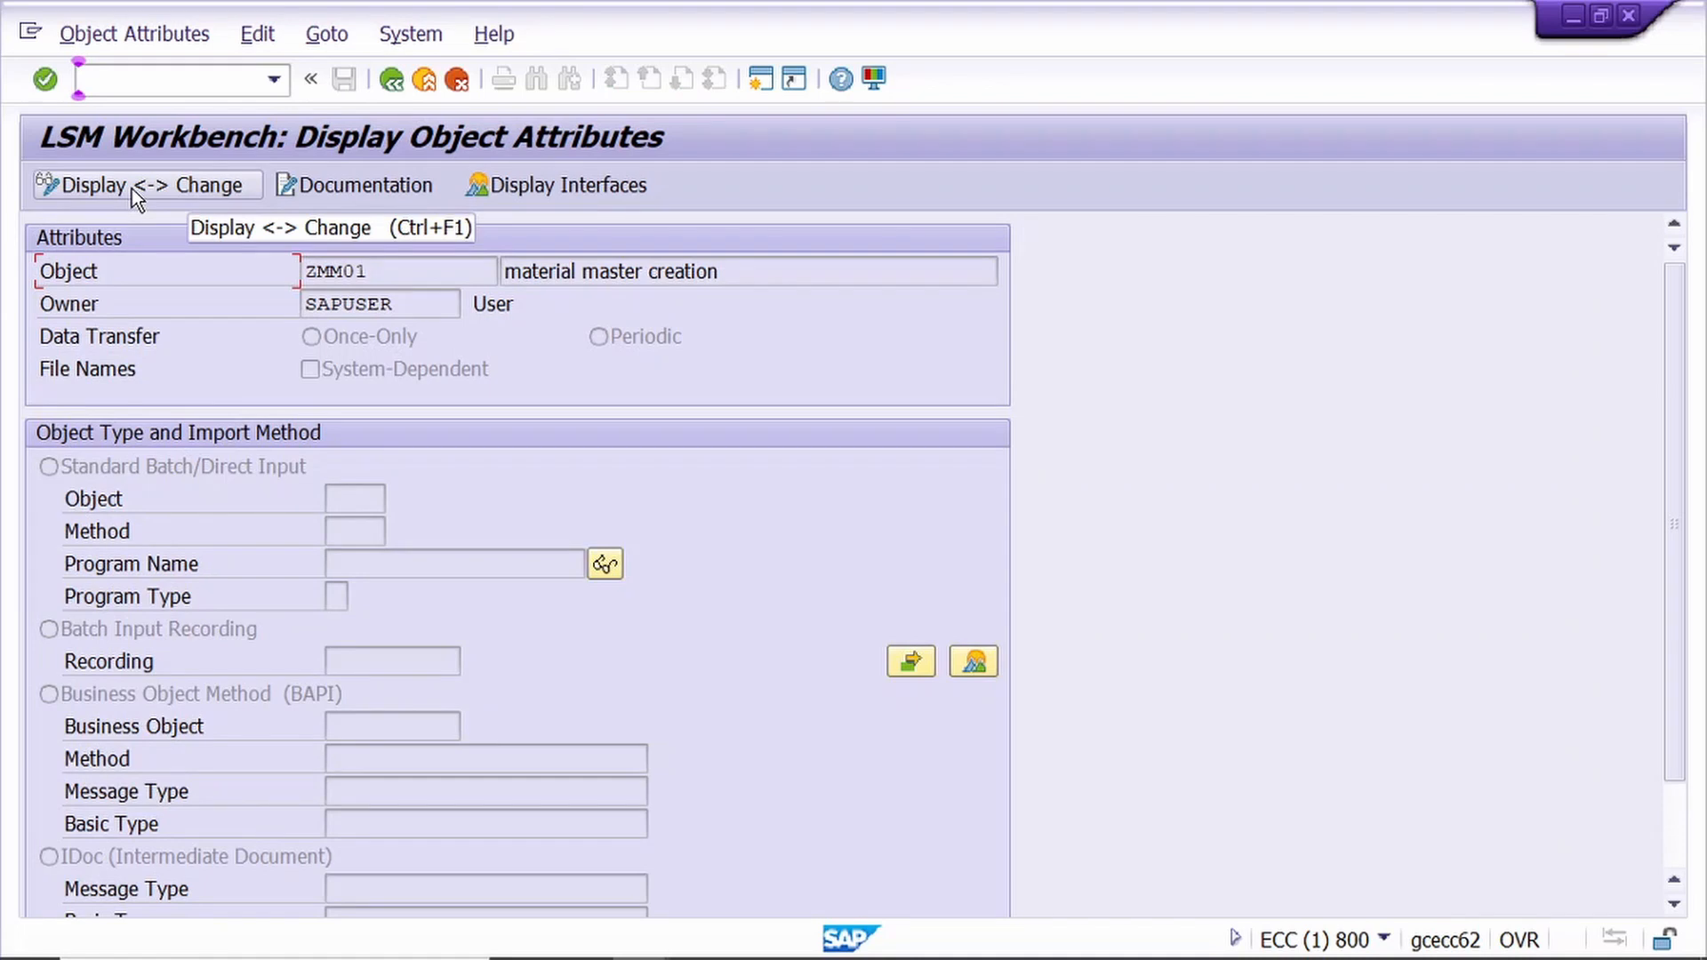
pyautogui.click(132, 189)
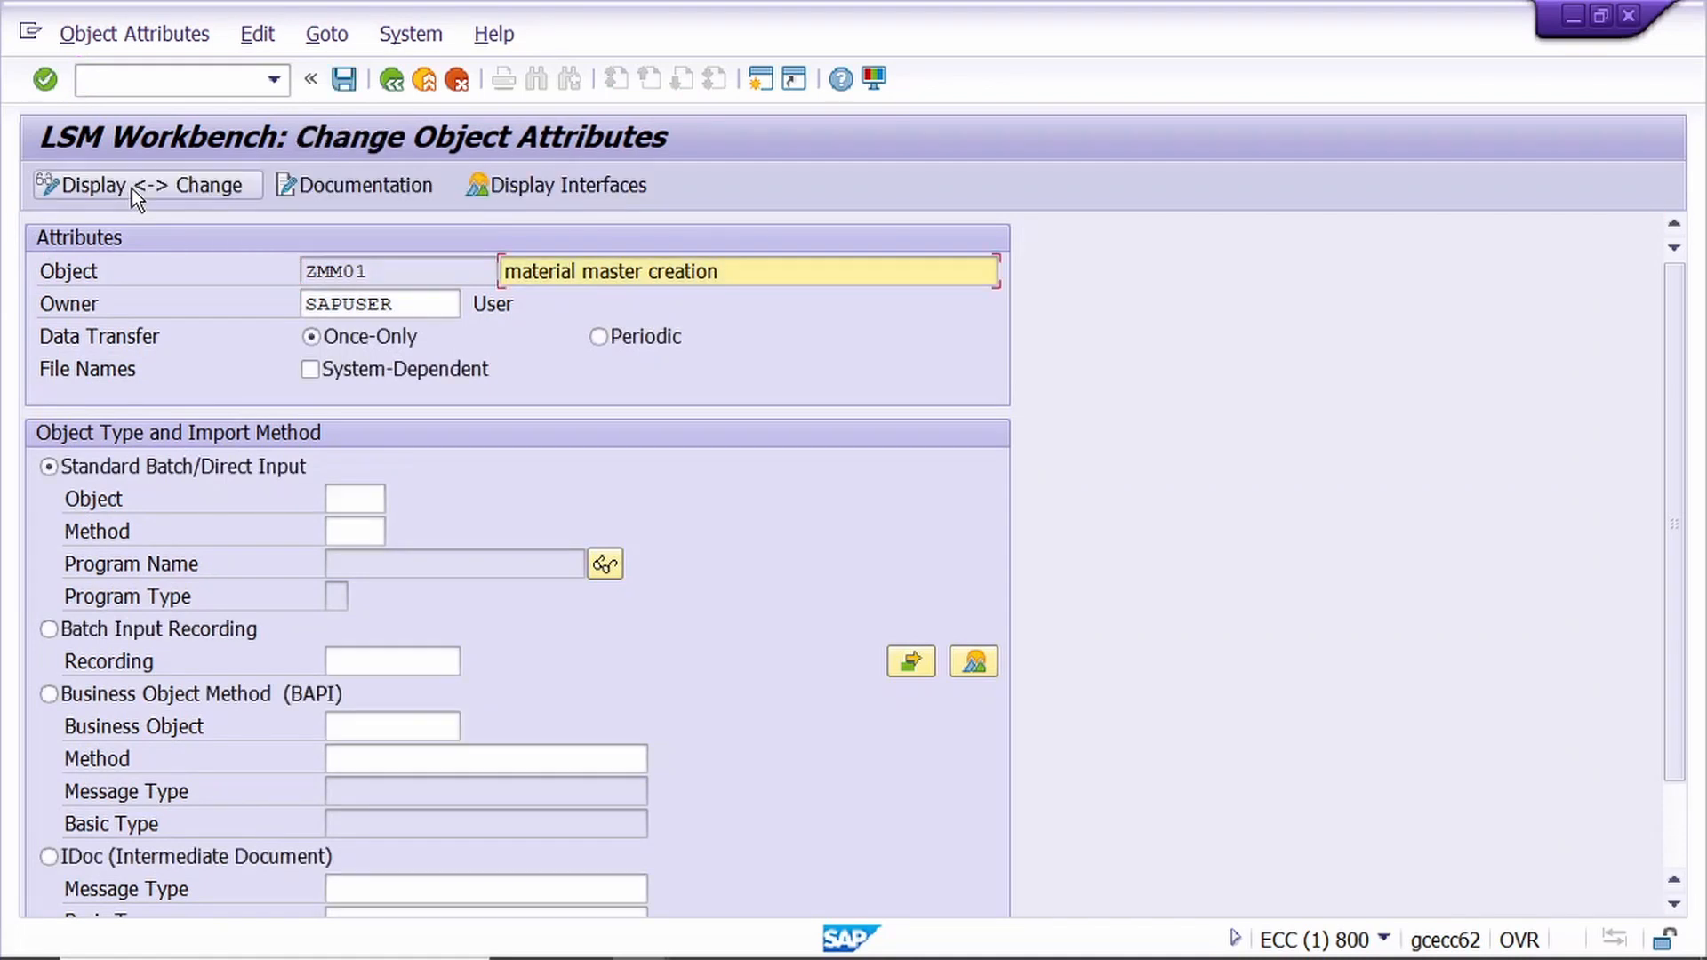
# - Set the Standard Batch/Direct Input object to 0020 (Material master) with method 0000, then save and return to the process steps
pyautogui.click(348, 498)
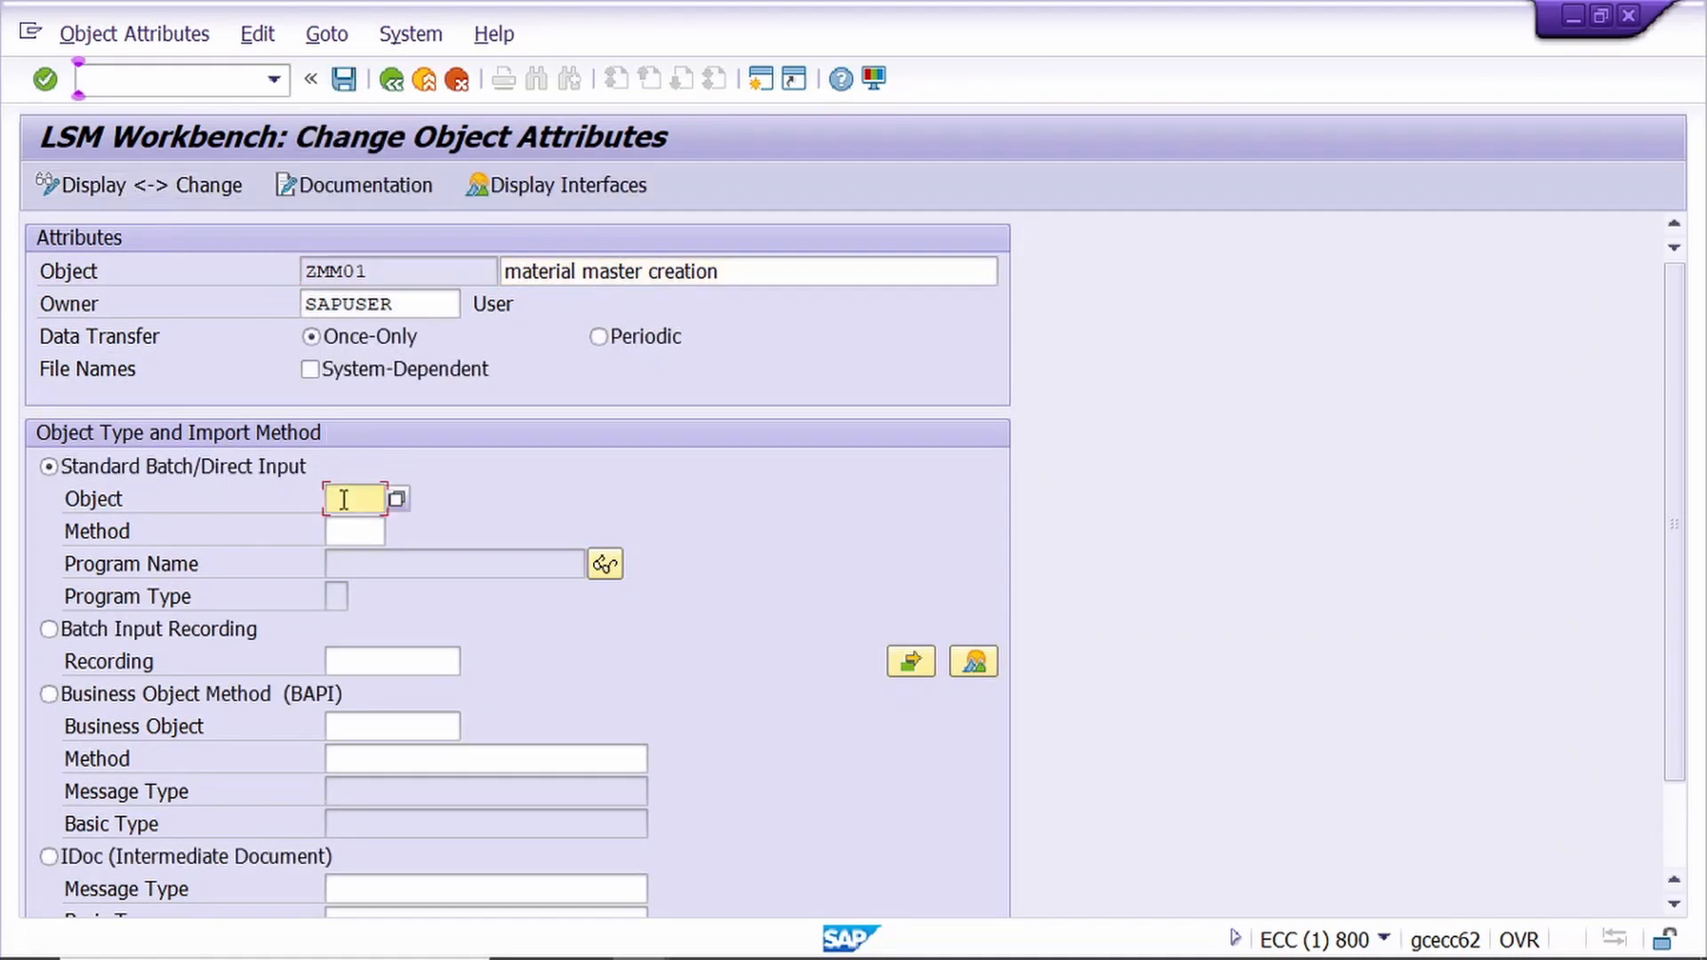
pyautogui.click(398, 499)
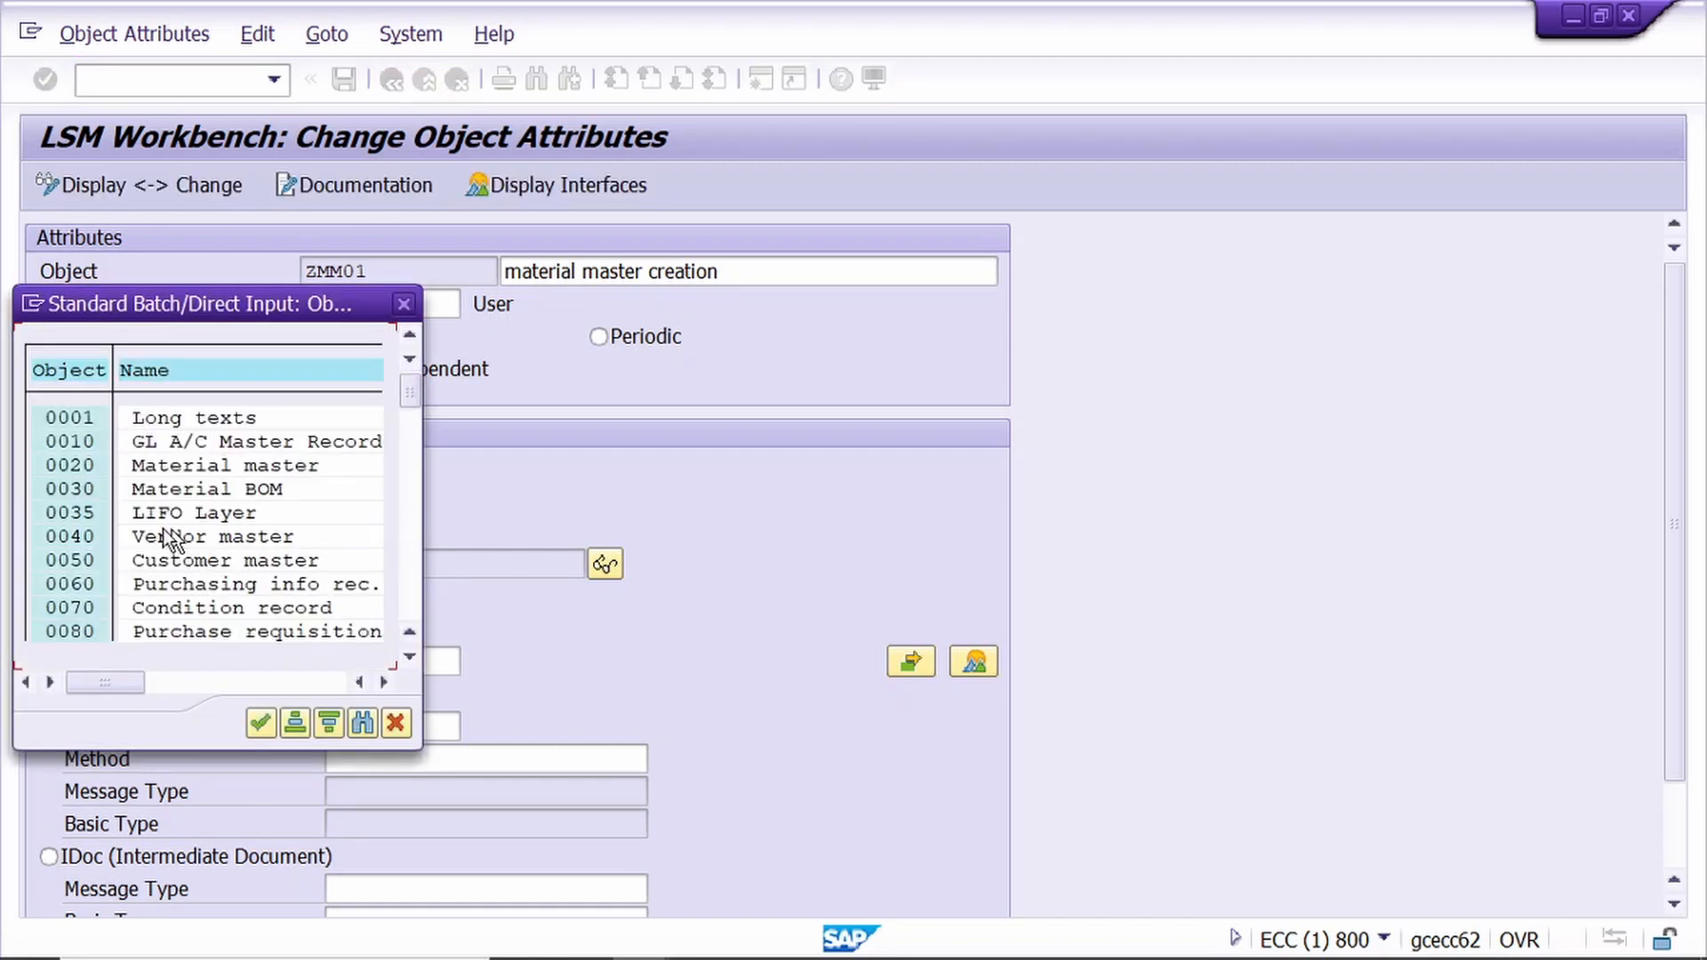
pyautogui.click(68, 462)
pyautogui.doubleClick(67, 462)
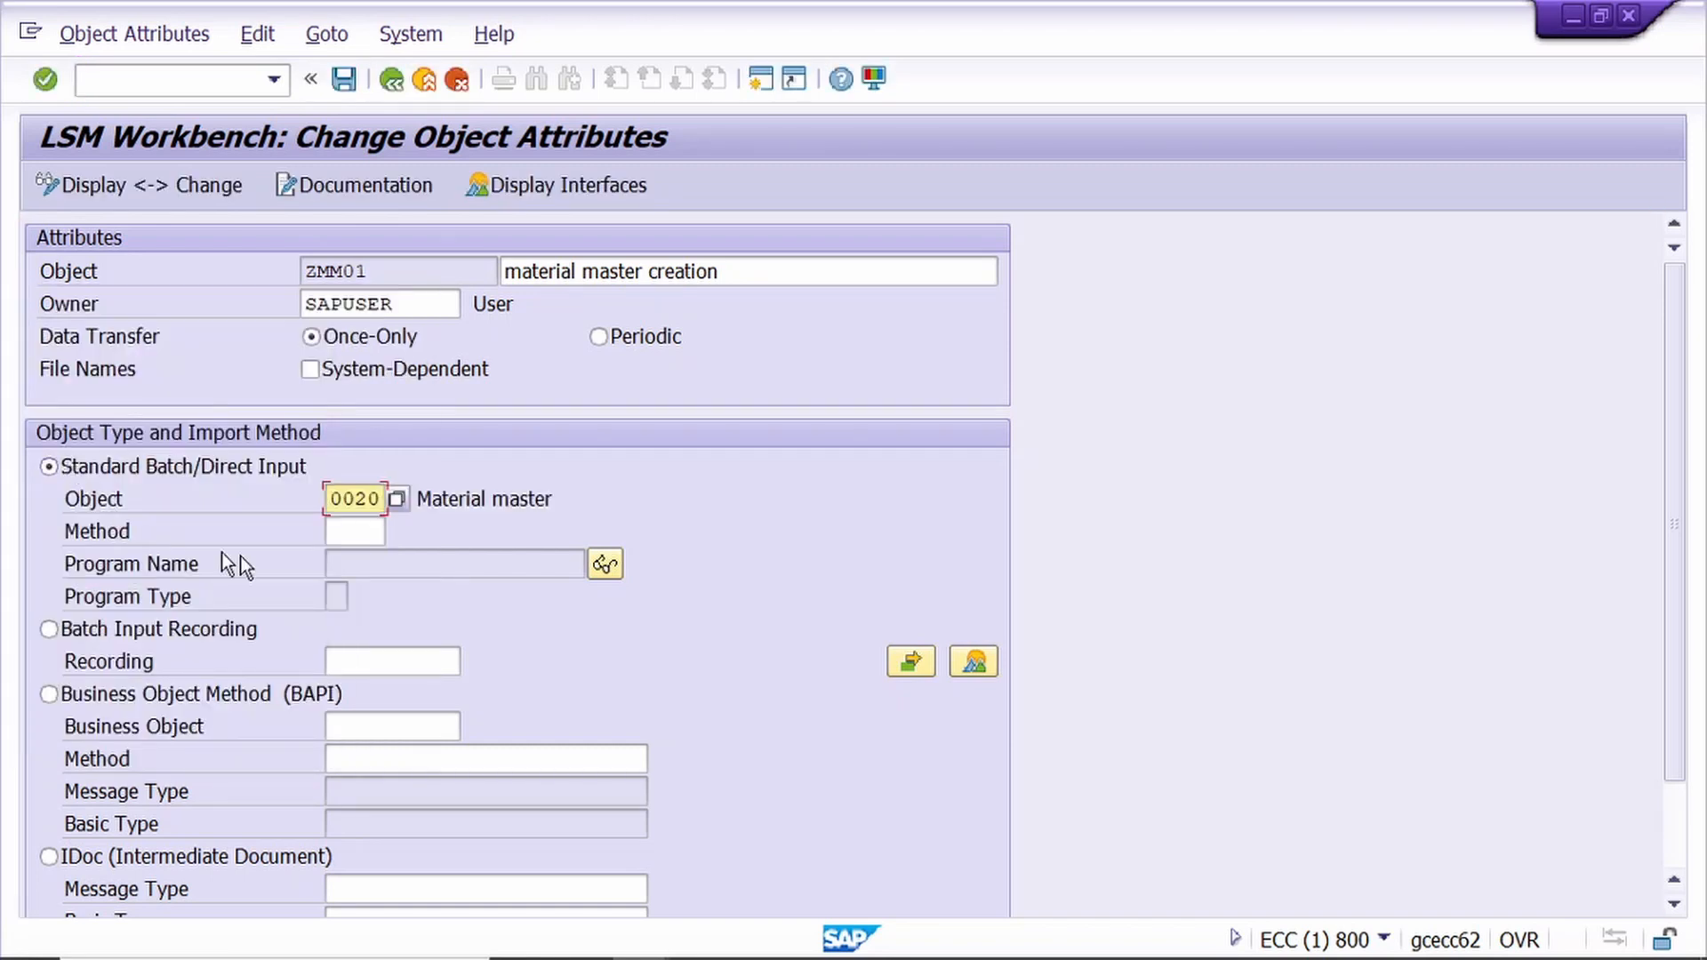
pyautogui.click(354, 532)
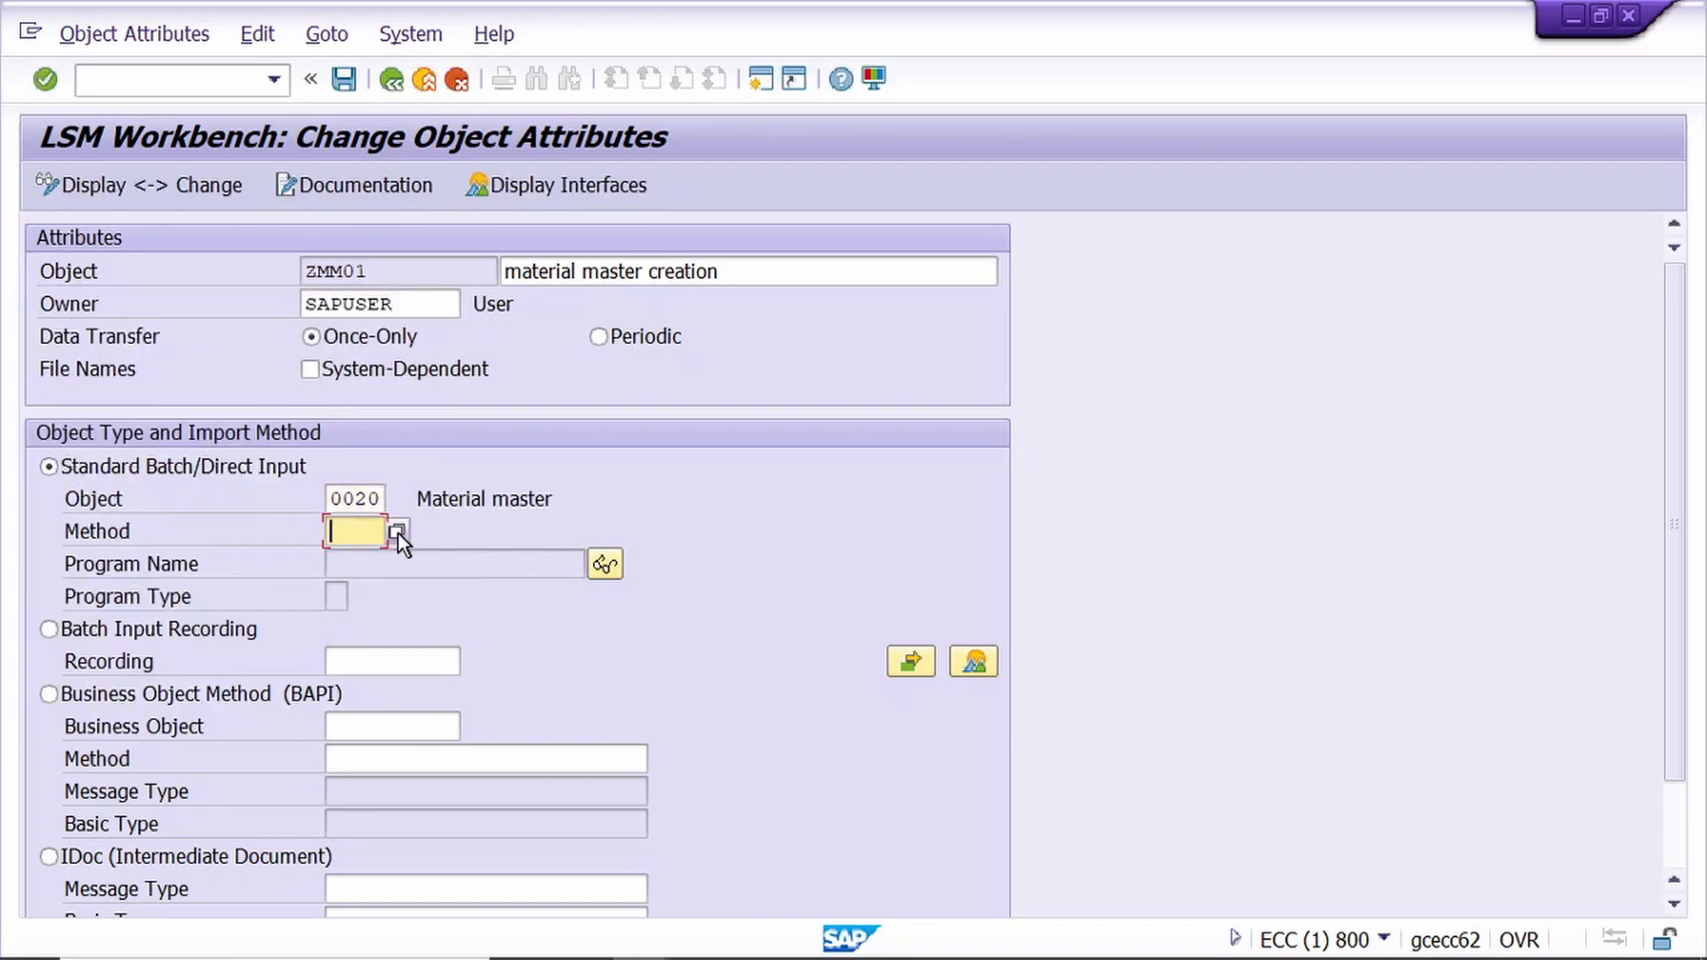
pyautogui.click(393, 531)
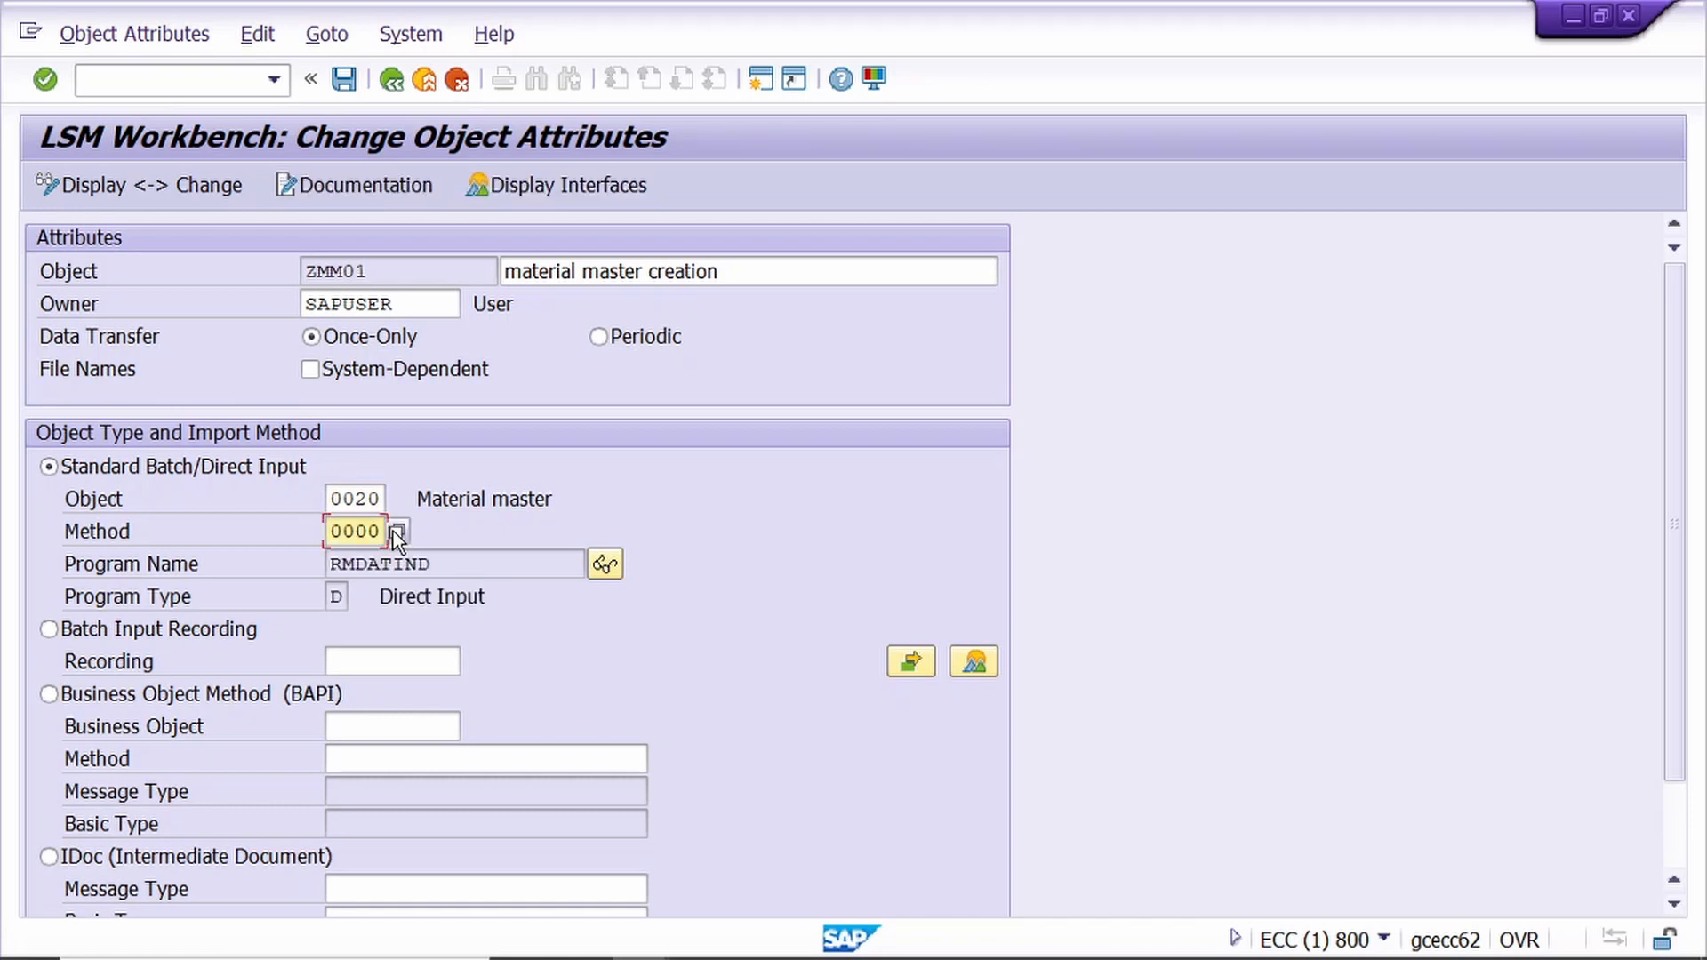
pyautogui.click(340, 87)
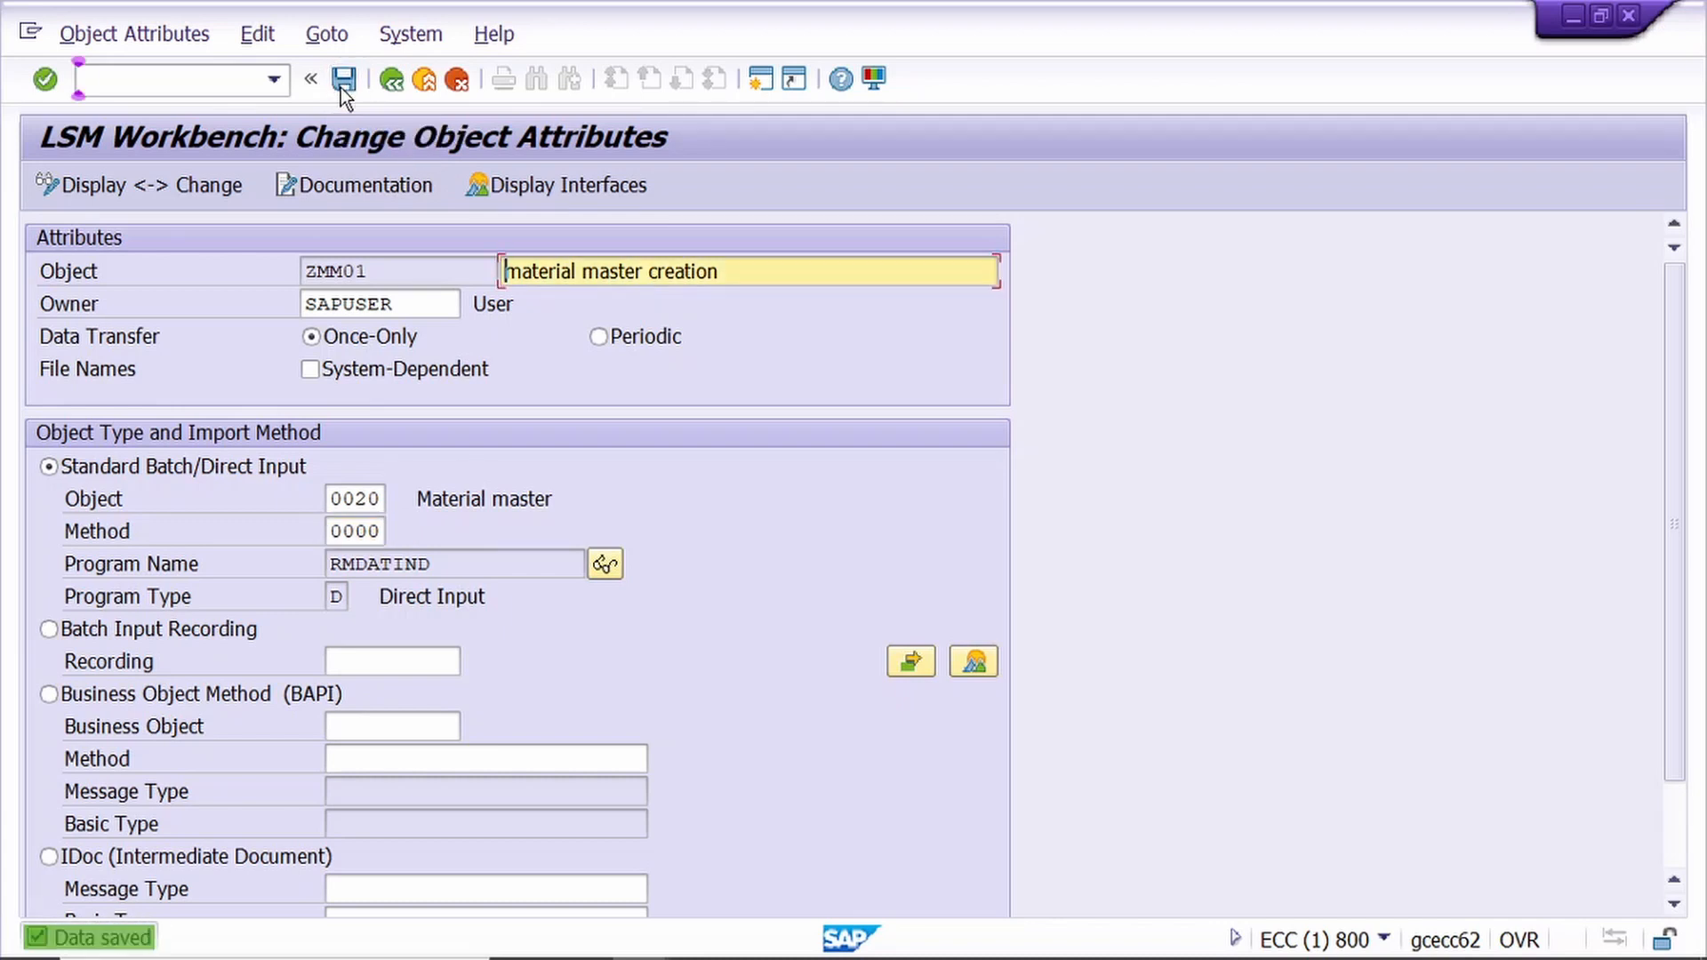
pyautogui.click(389, 88)
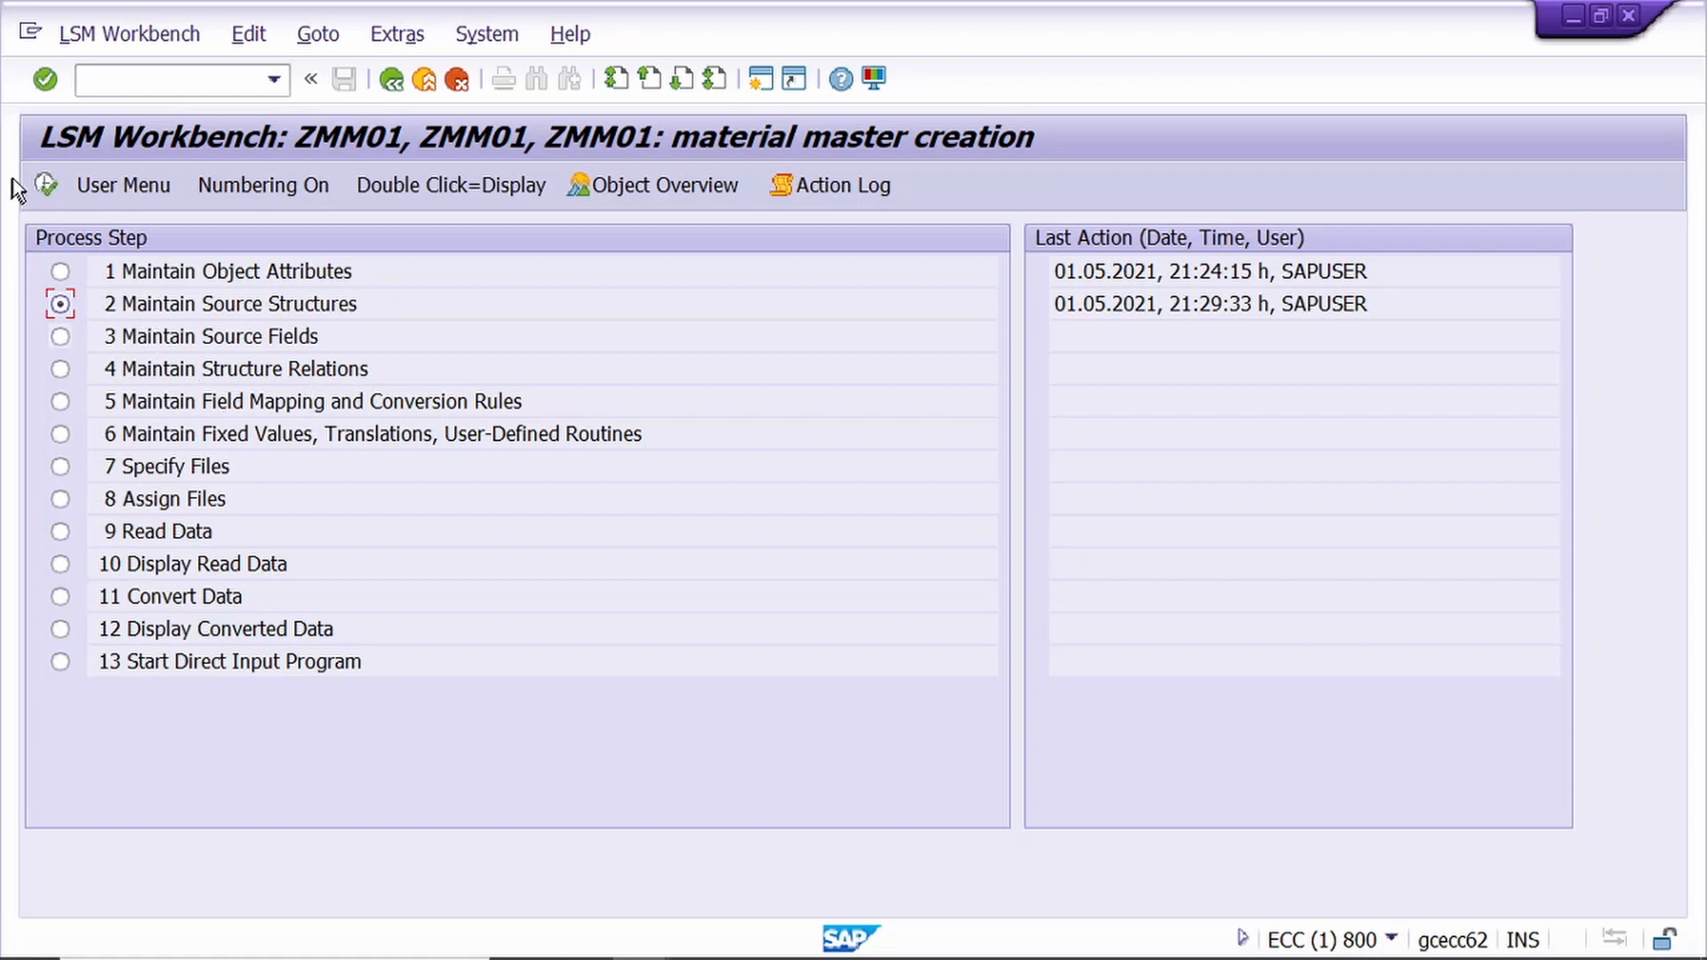
# - Under Maintain Source Structures, create source structure ZZMM01 described as "material master creation", then save and return to the process steps
pyautogui.click(44, 183)
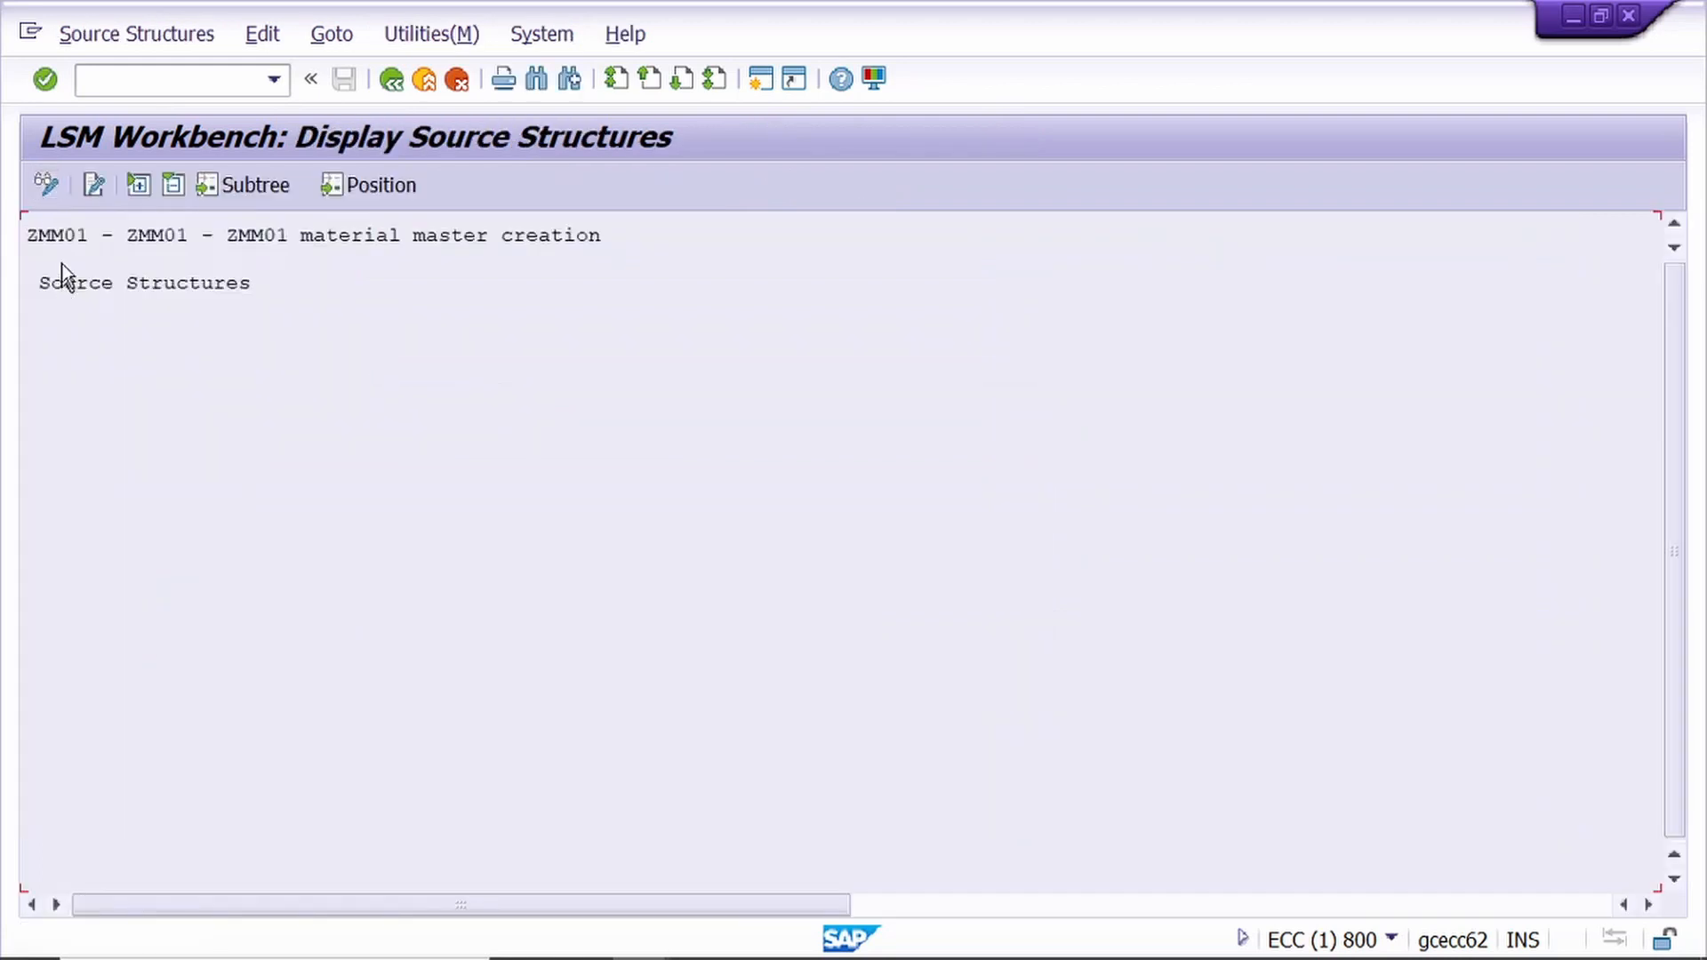
pyautogui.click(51, 183)
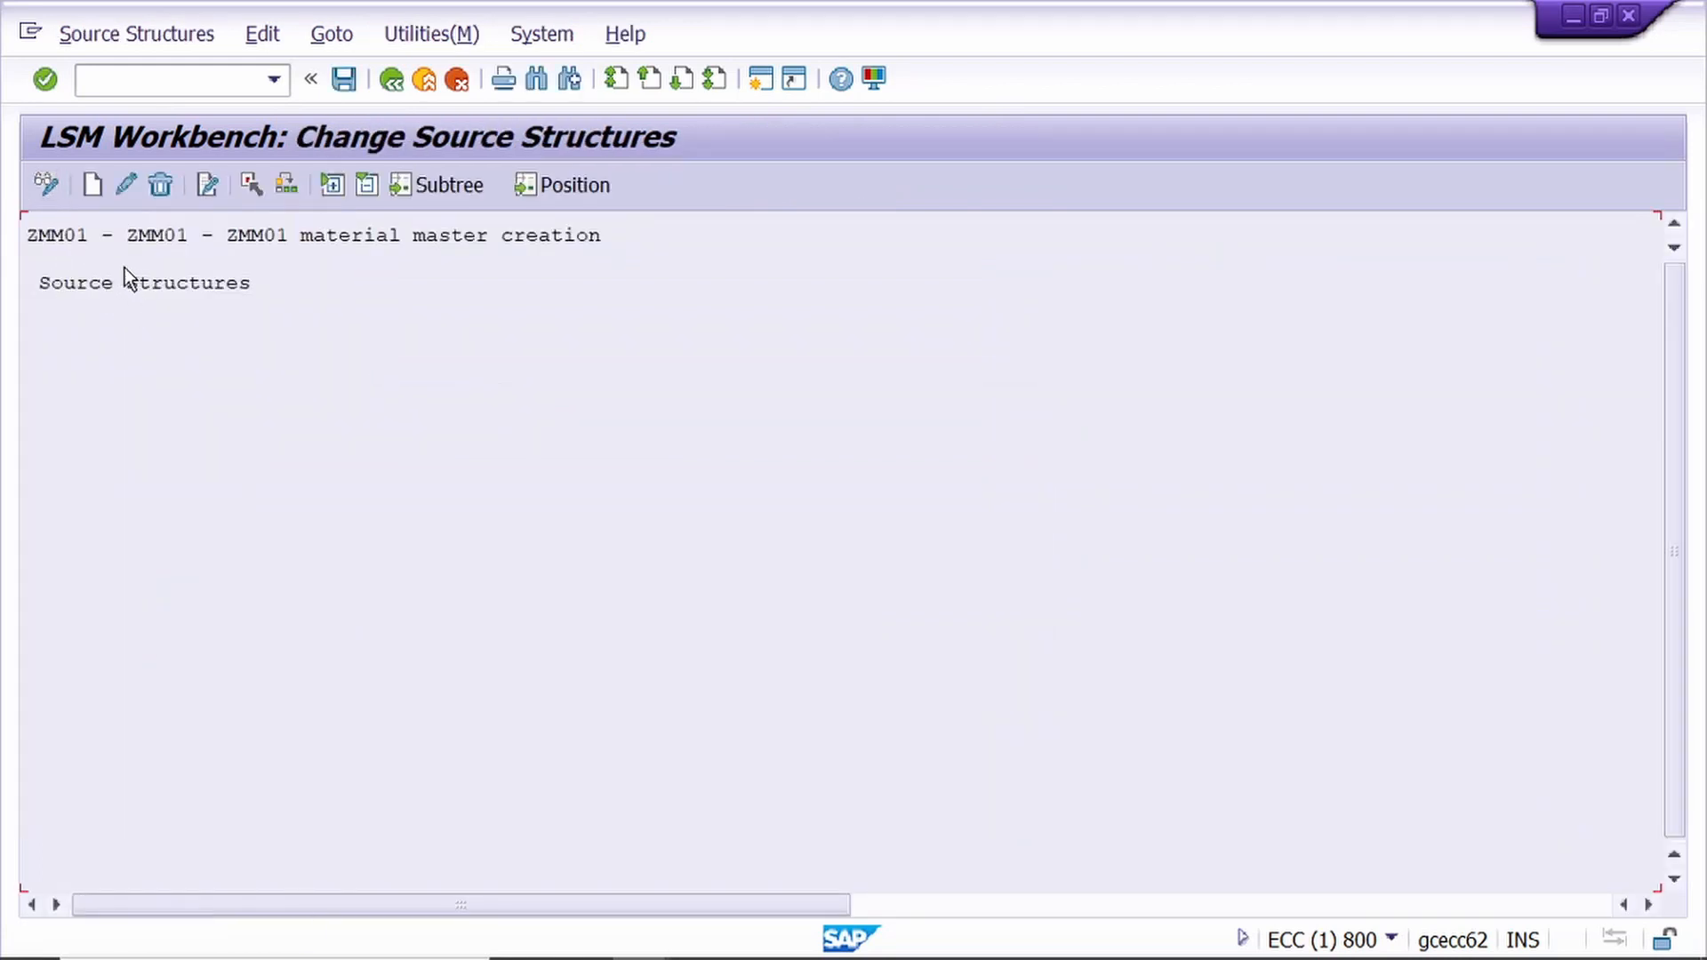
pyautogui.click(92, 187)
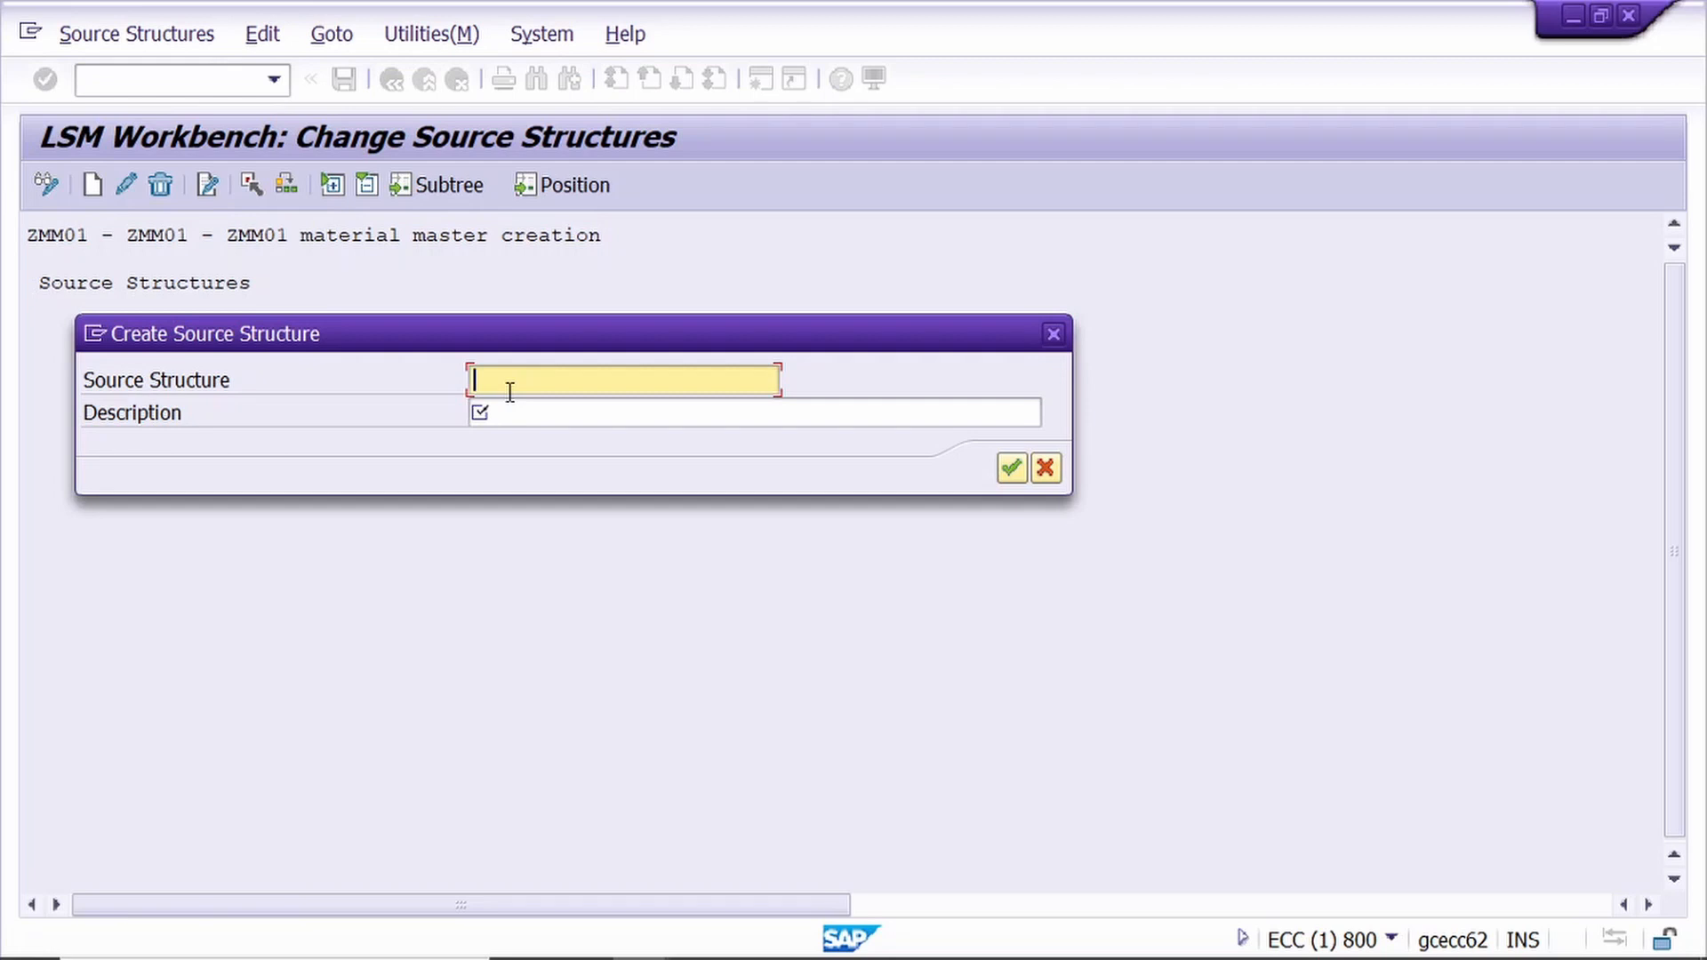
pyautogui.write('zzmm')
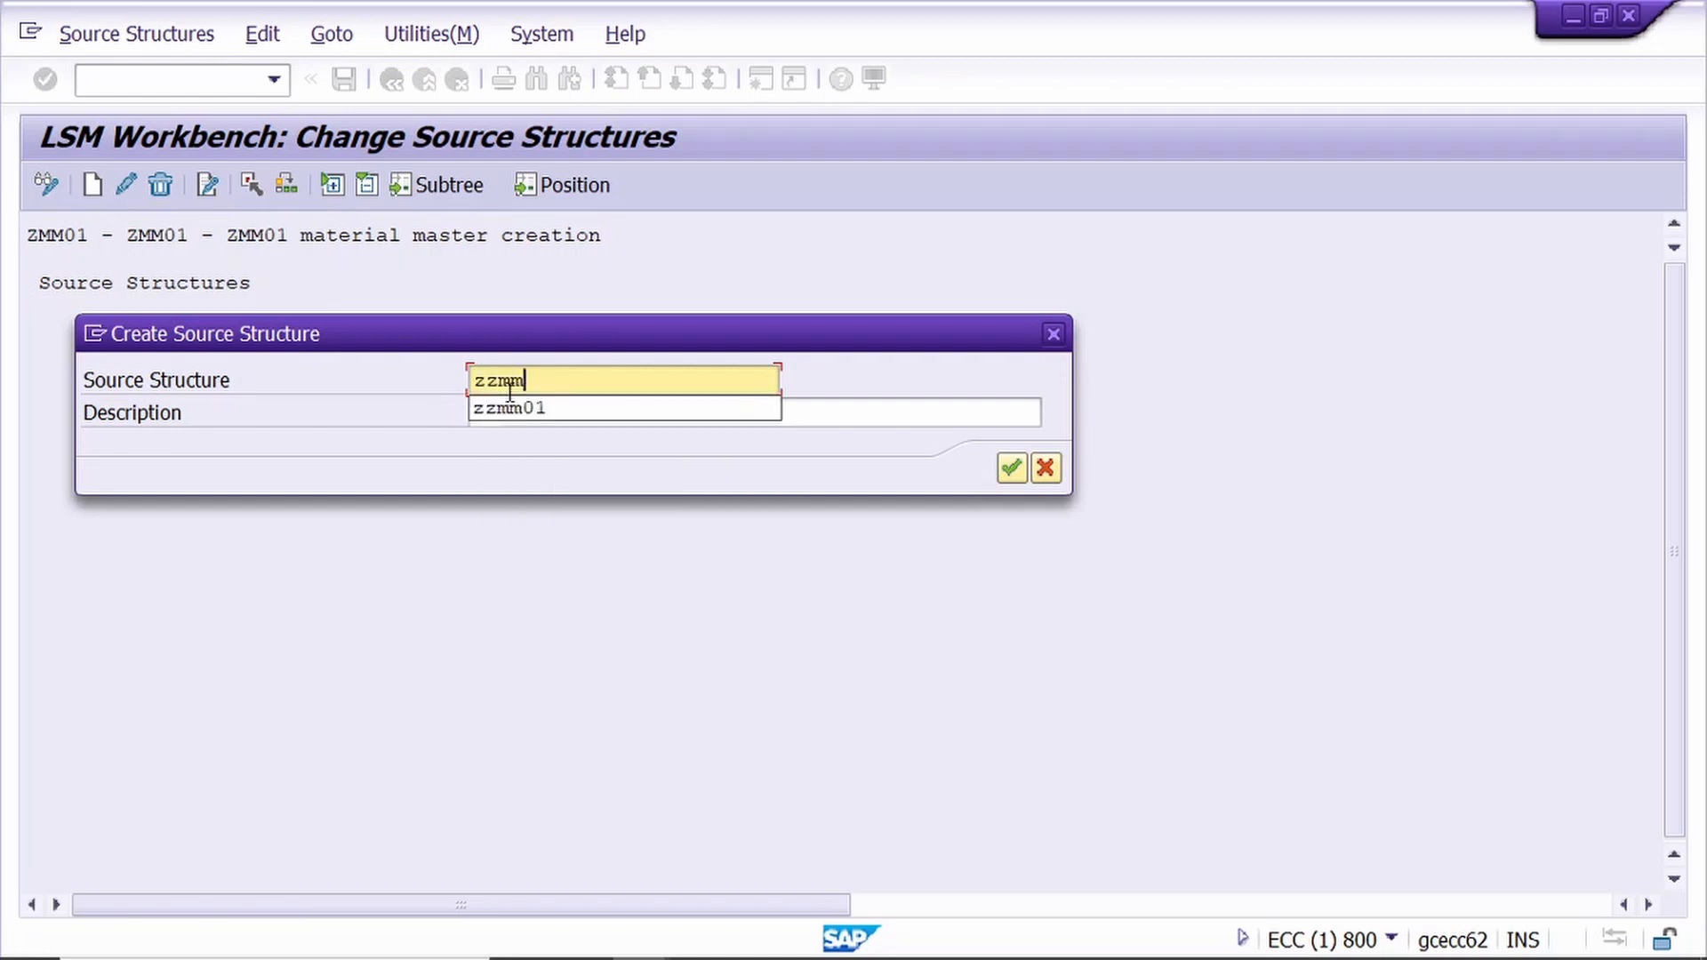
pyautogui.write('01')
pyautogui.press('Tab')
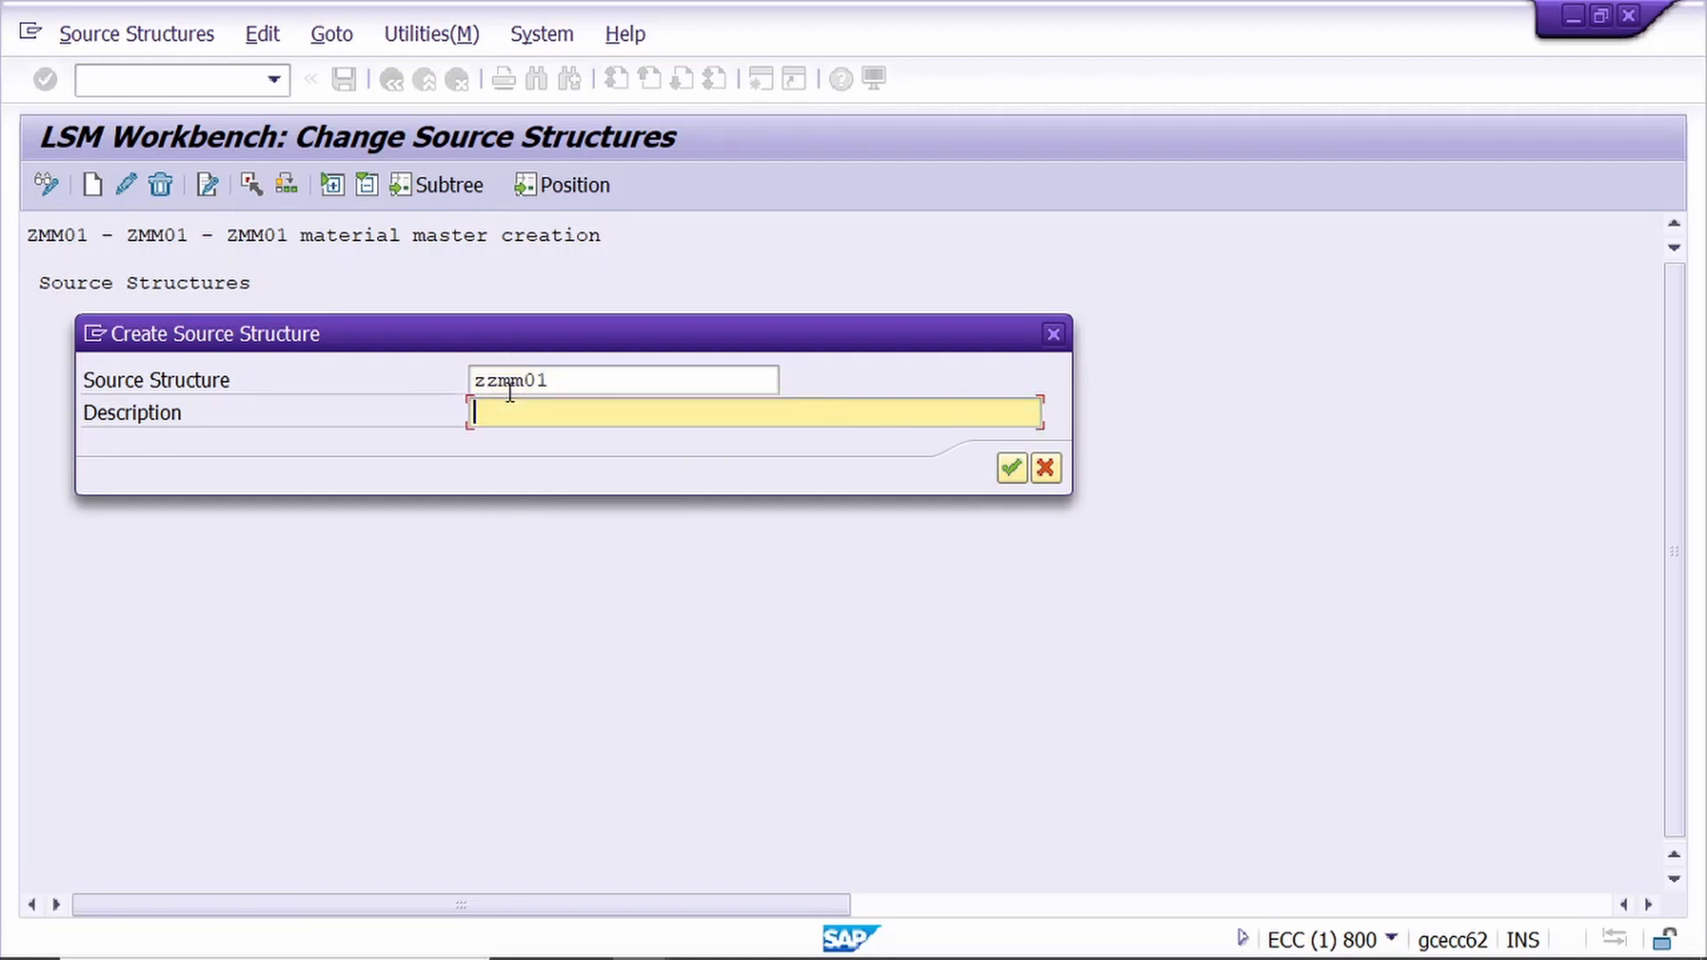
pyautogui.write('material master creation')
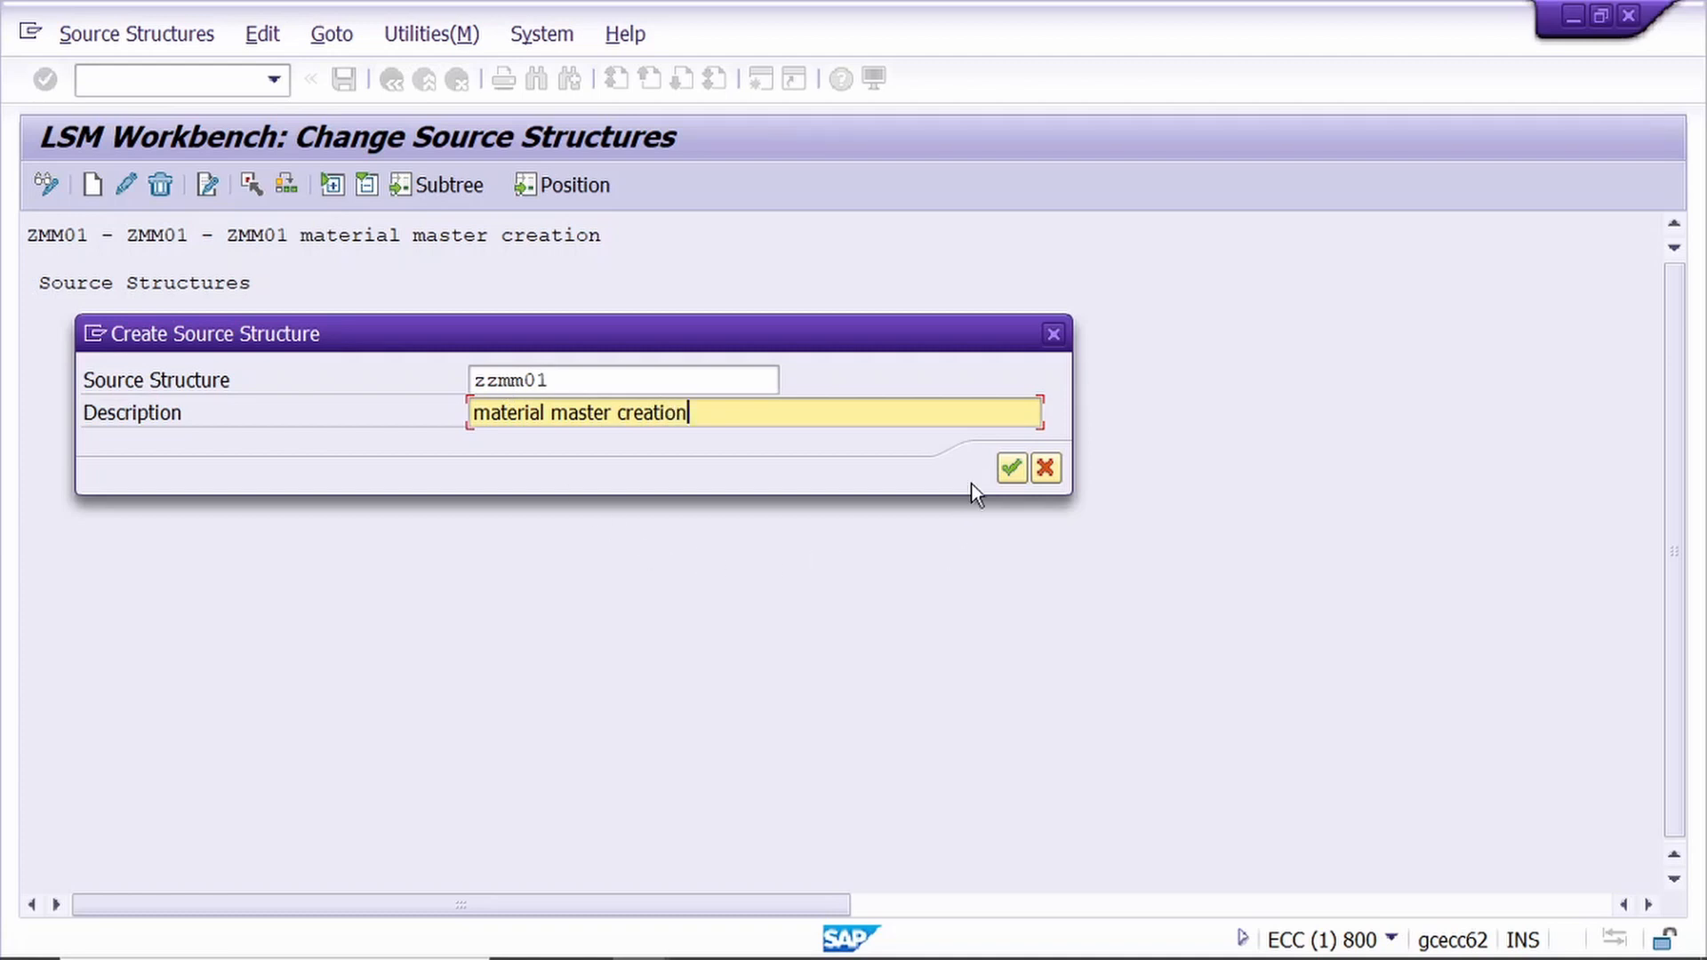
pyautogui.click(1006, 467)
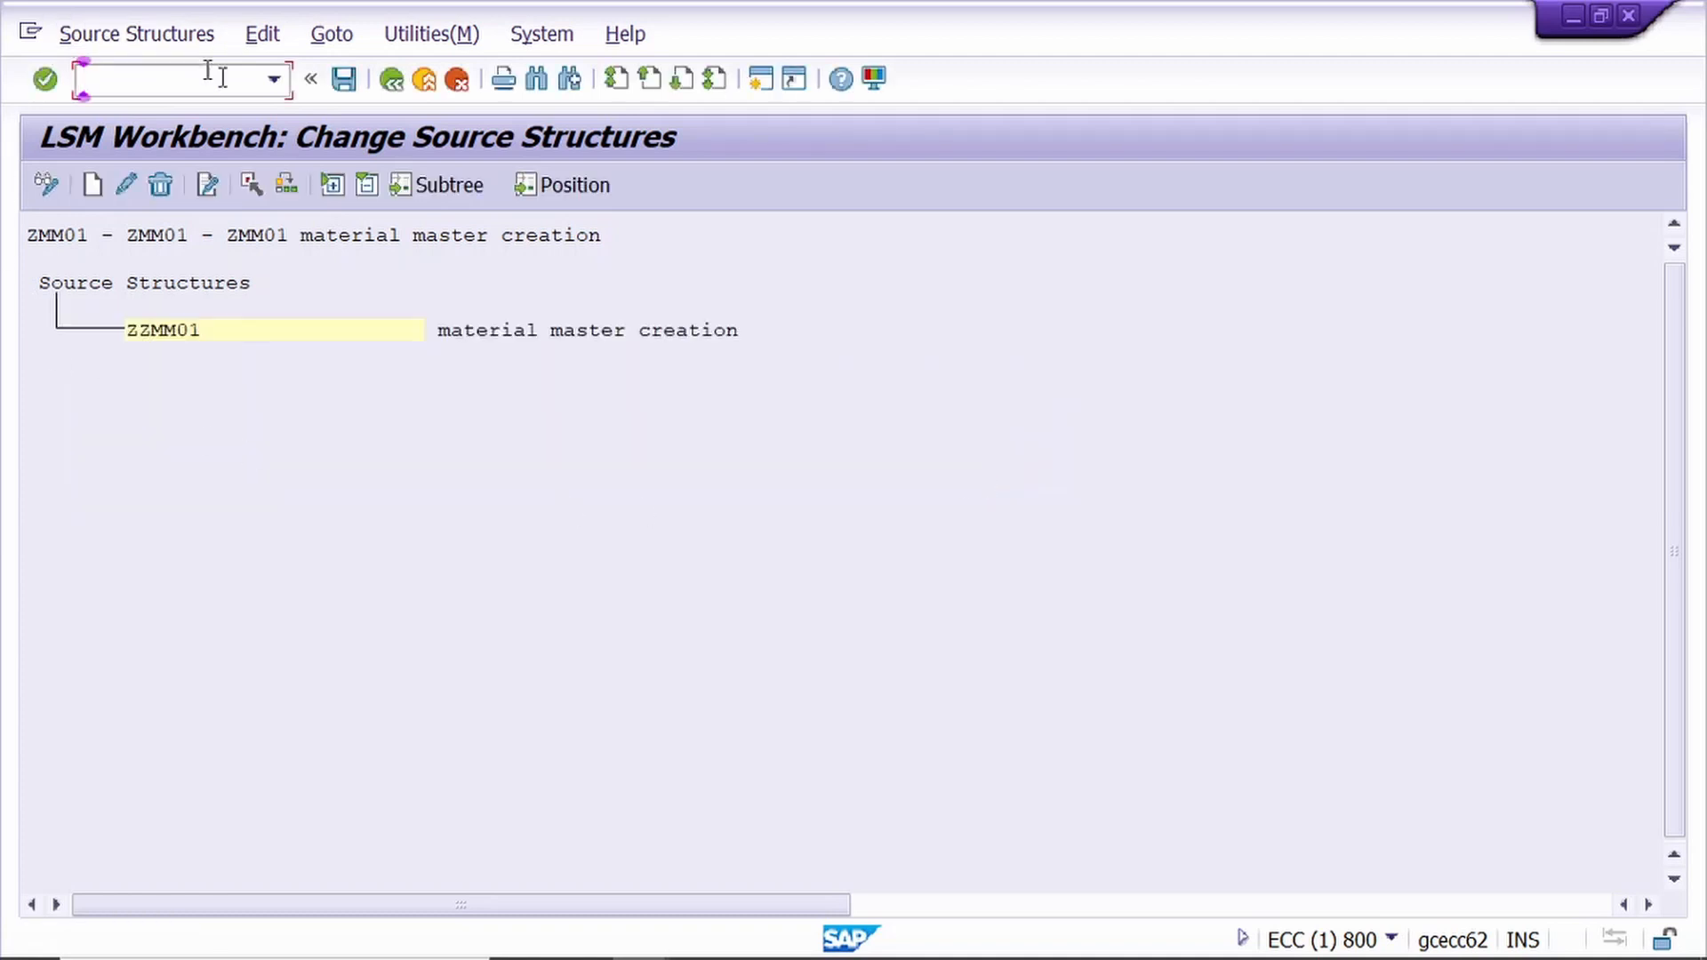
pyautogui.click(344, 79)
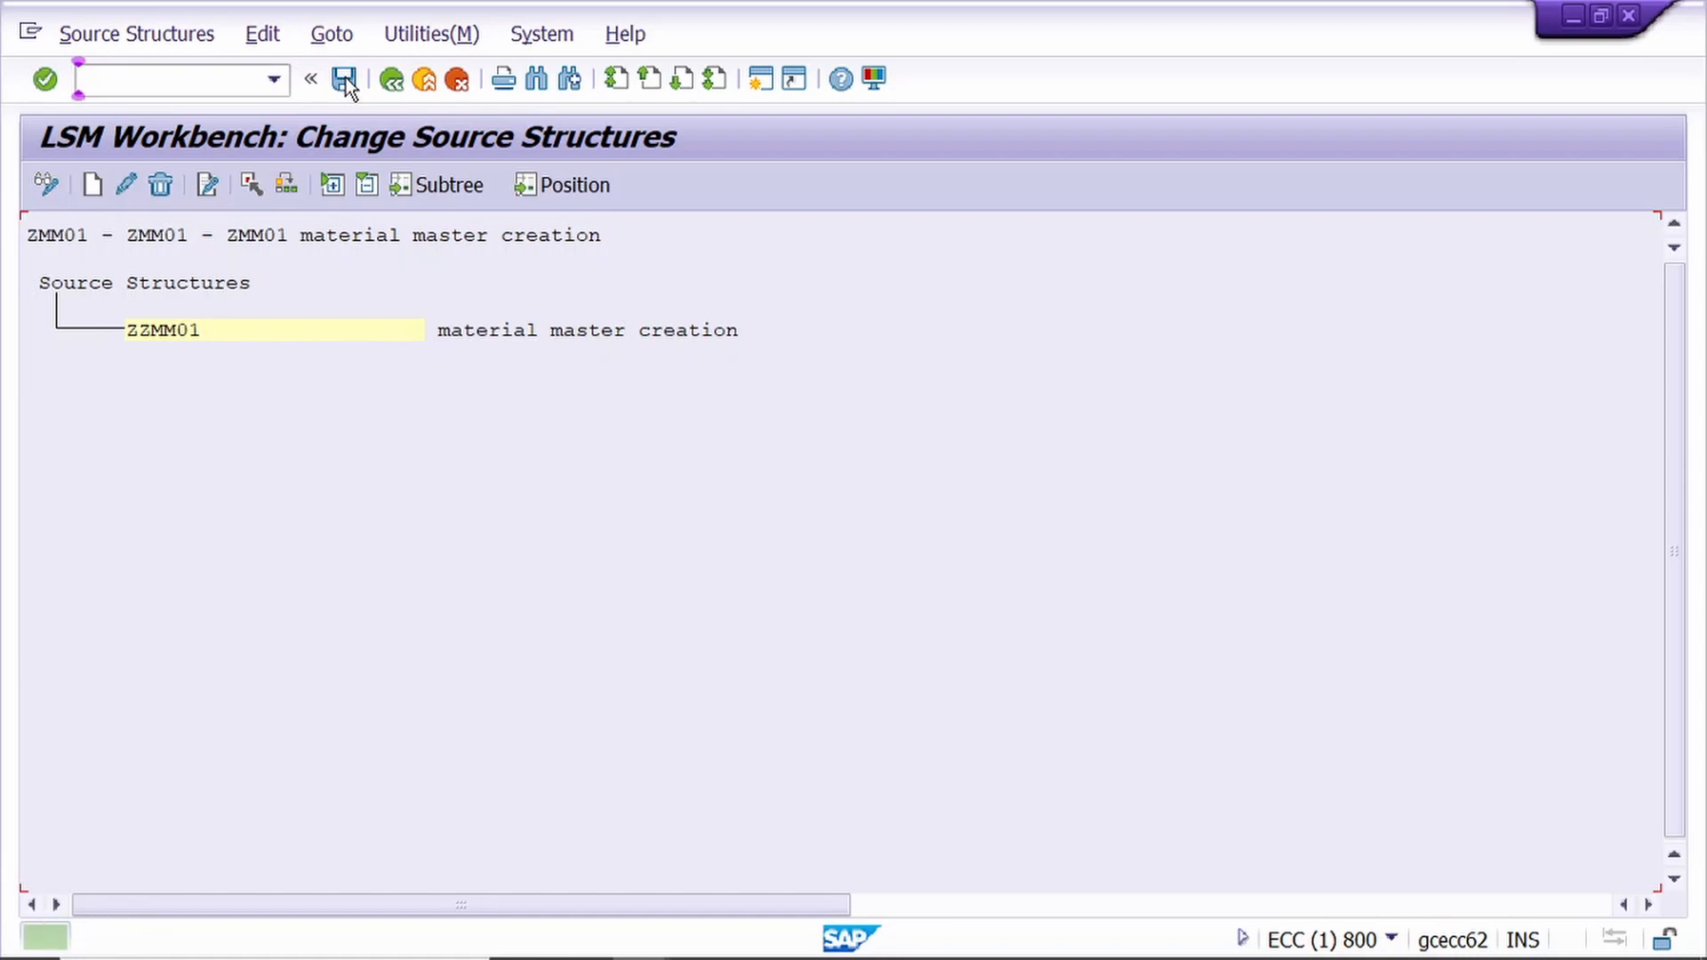
pyautogui.click(391, 80)
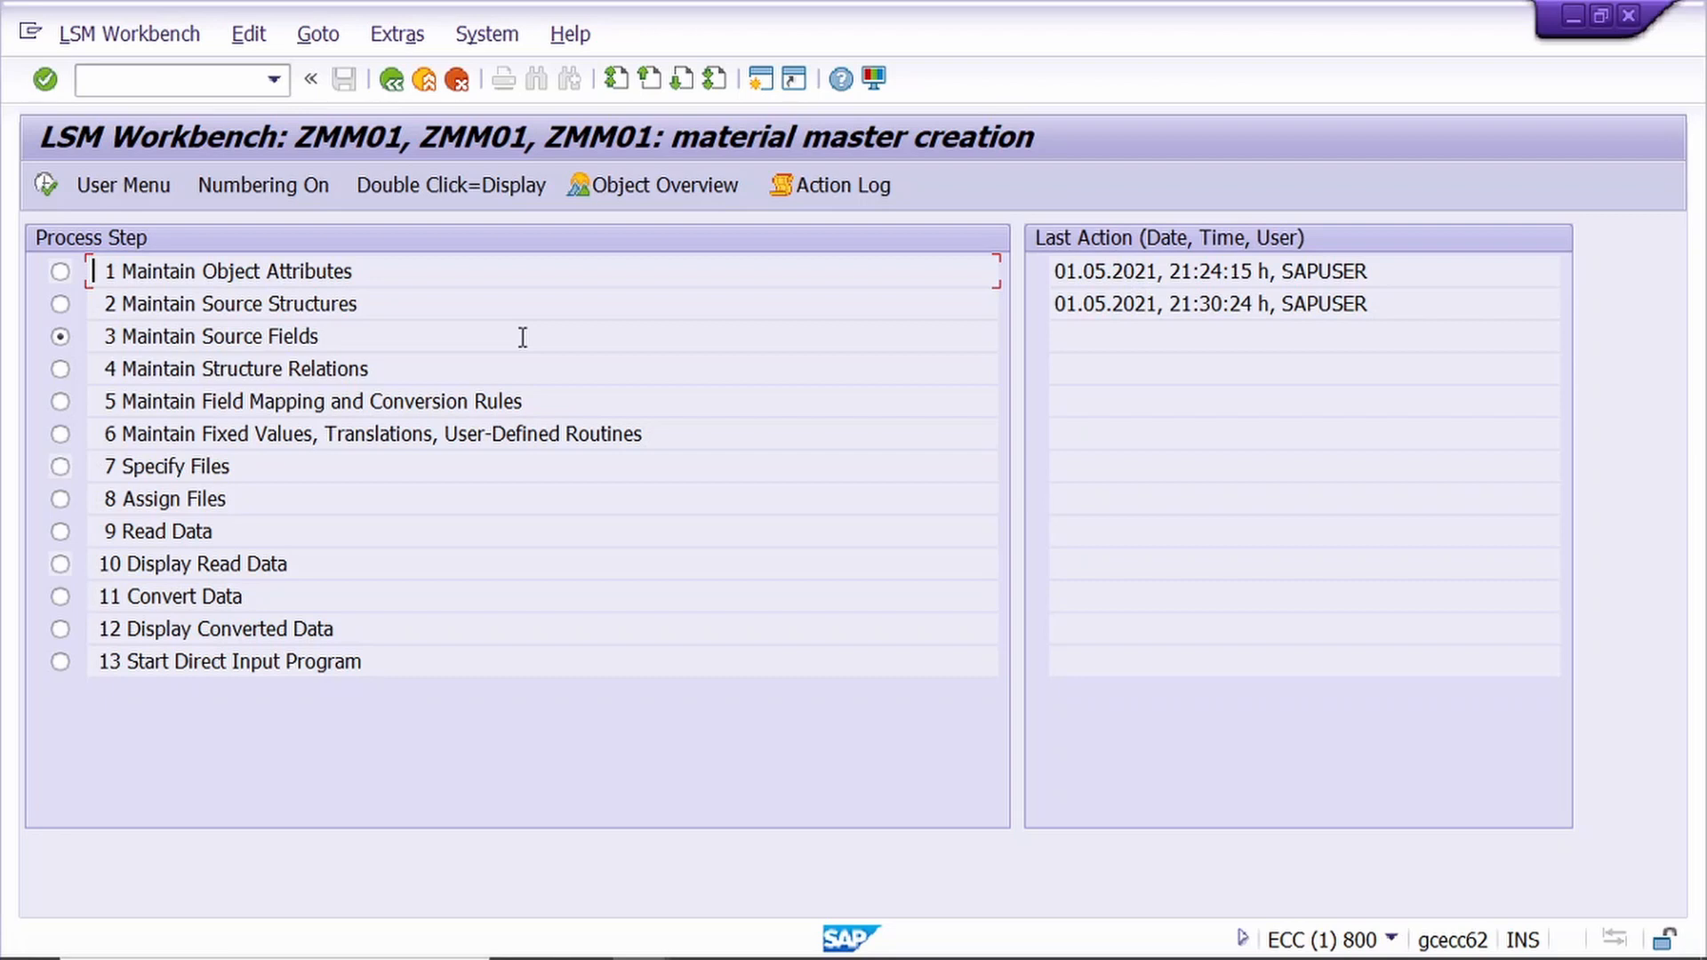
# - In the second workbench session, set the project to DMM01, the subproject to DMMO1 and the object to DMM01
pyautogui.hotkey('alt', 'Tab')
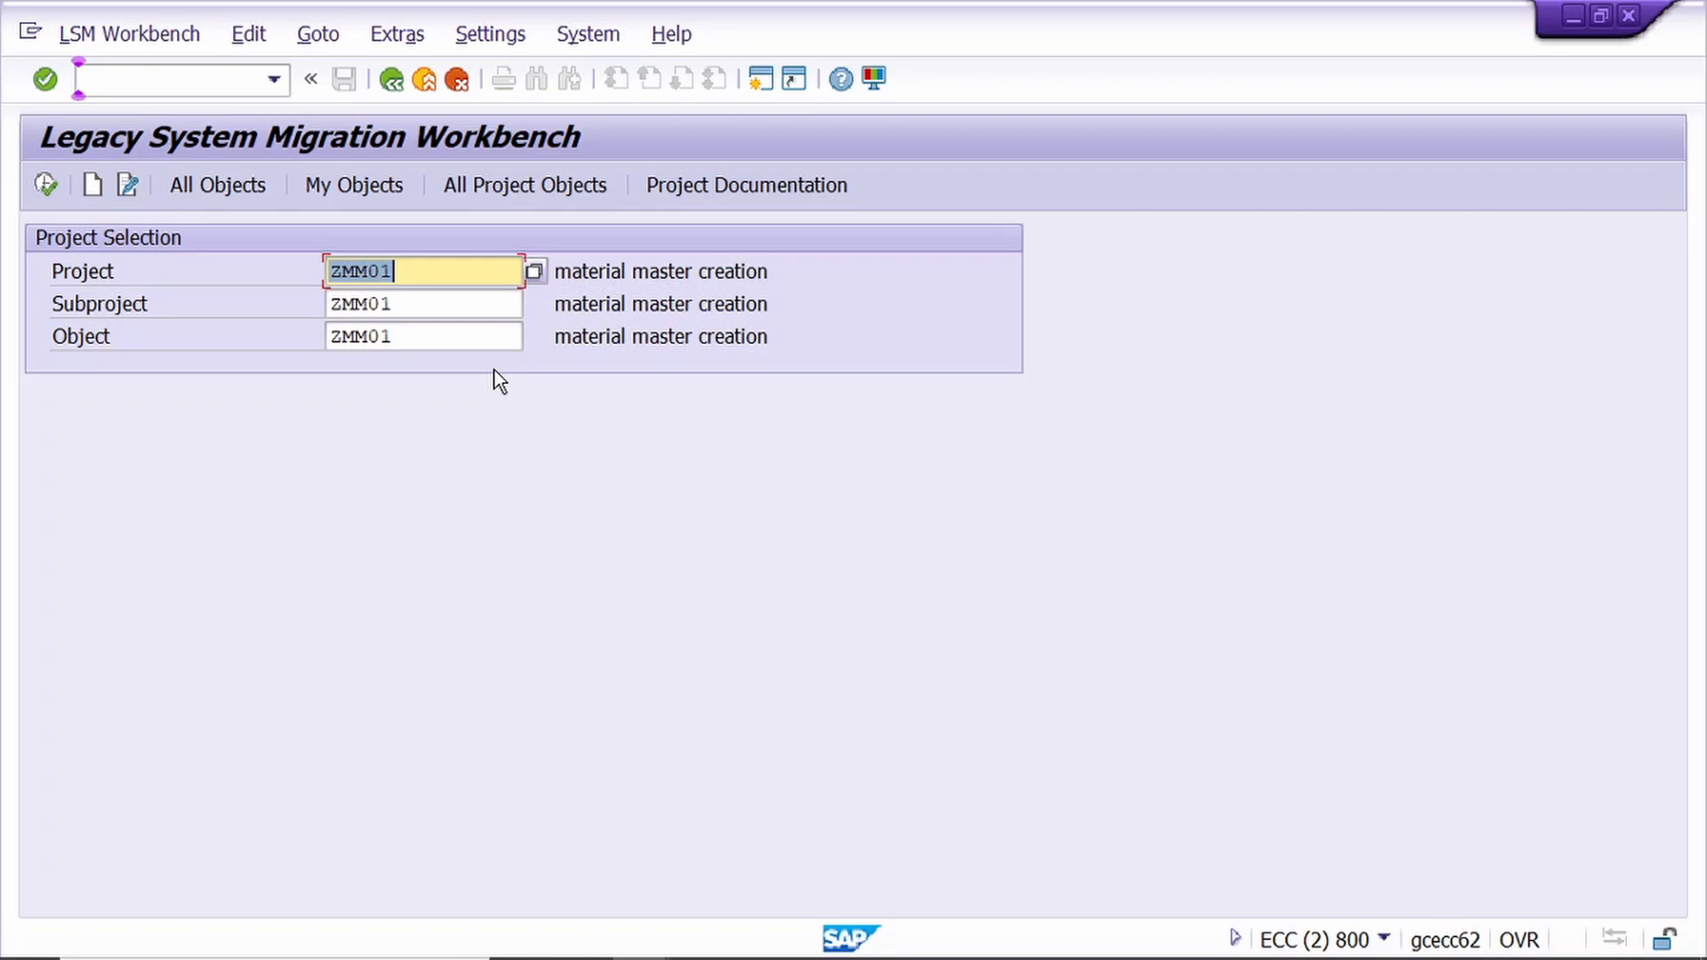
pyautogui.write('dmm01')
pyautogui.press('Tab')
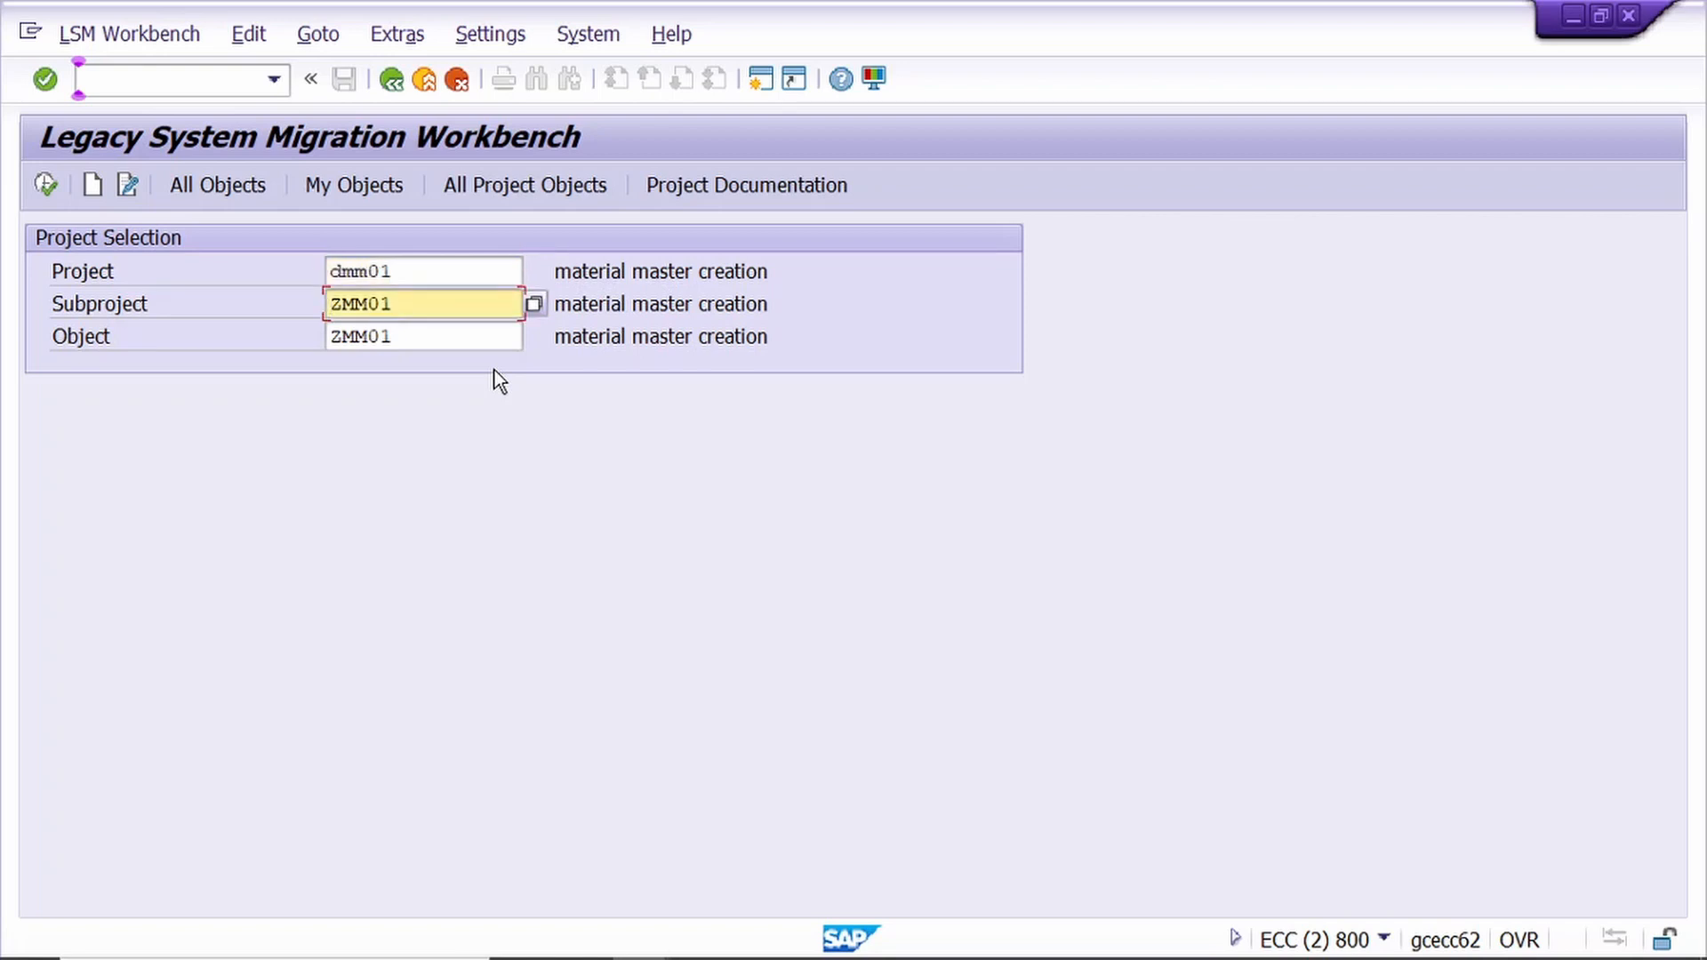
pyautogui.press('Delete')
pyautogui.press('Delete')
pyautogui.press('Delete')
pyautogui.press('Delete')
pyautogui.press('Delete')
pyautogui.write('dmmo1')
pyautogui.press('Tab')
pyautogui.press('Delete')
pyautogui.press('Delete')
pyautogui.press('Delete')
pyautogui.press('Delete')
pyautogui.press('Delete')
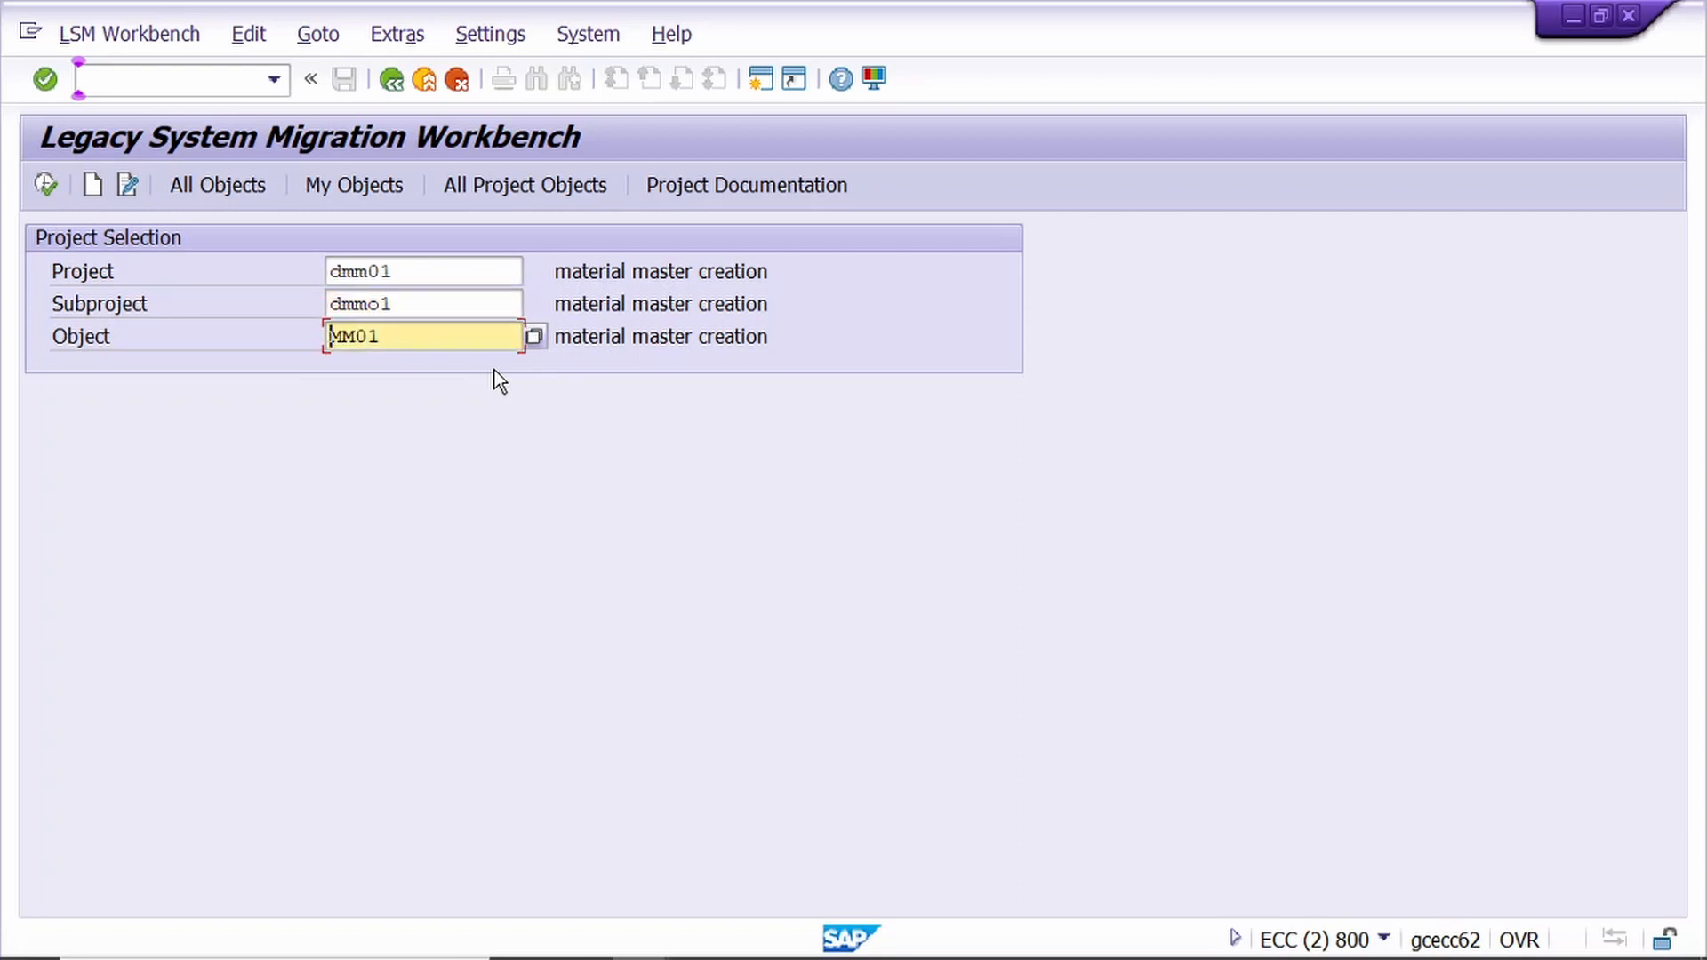
pyautogui.write('dmm01')
# - Create project DMM01, subproject DMMO1 and object DMM01, each with the description "material master dummy"
pyautogui.click(94, 187)
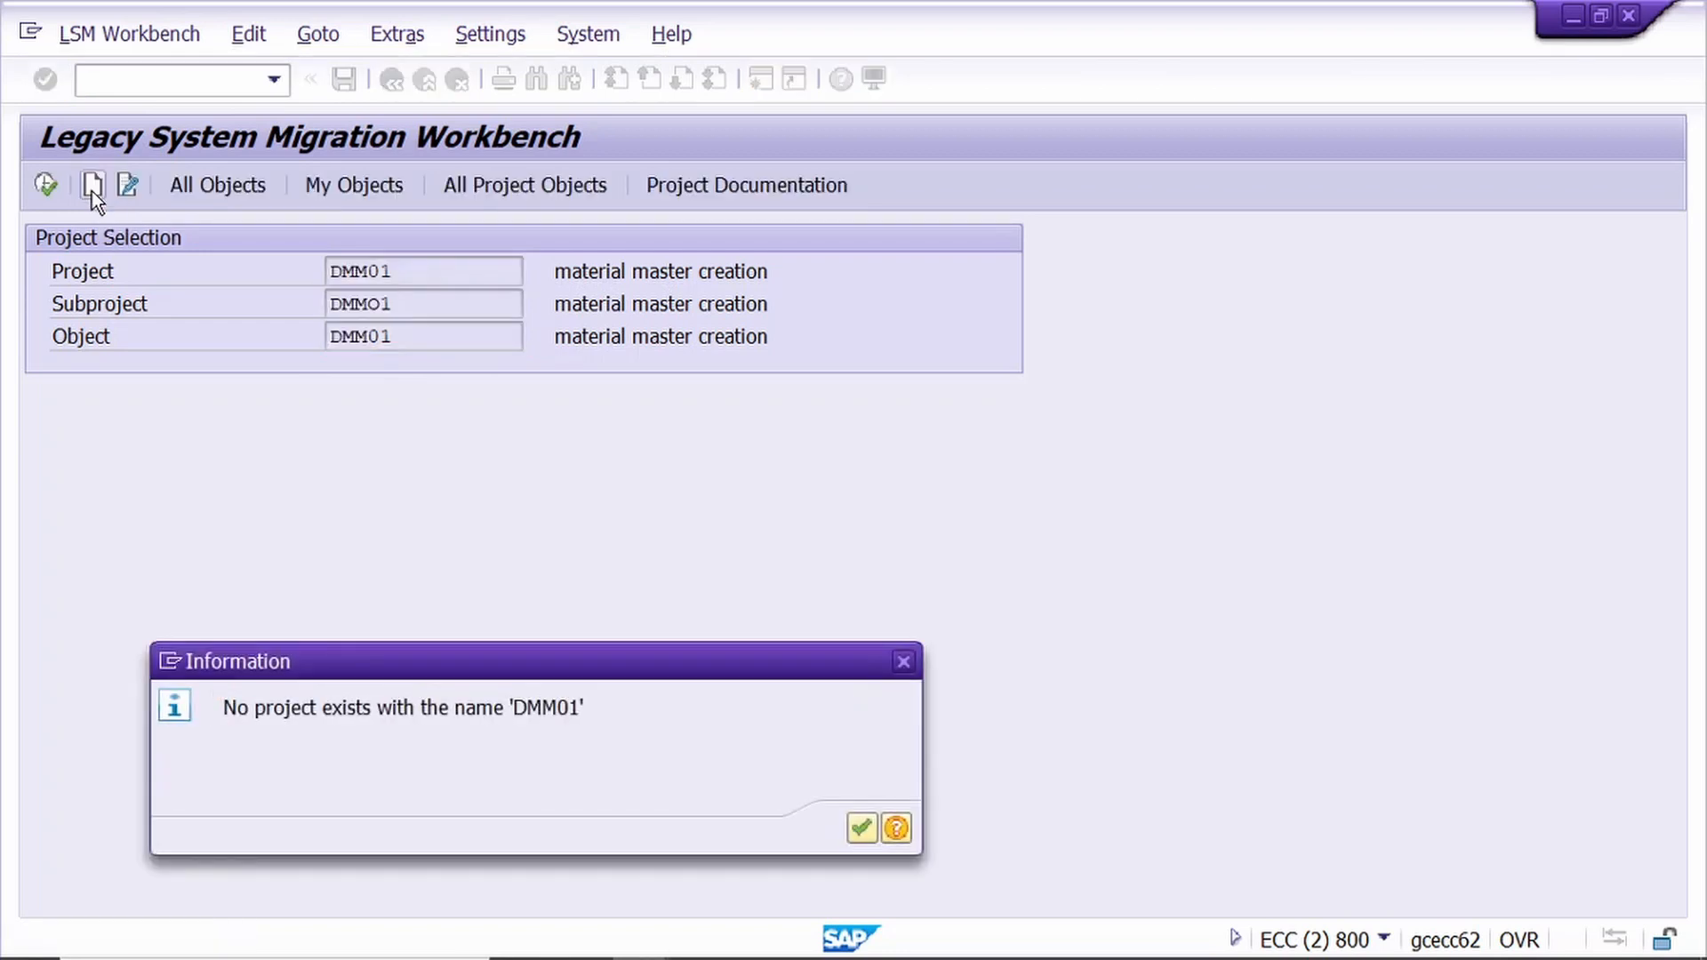
pyautogui.press('Return')
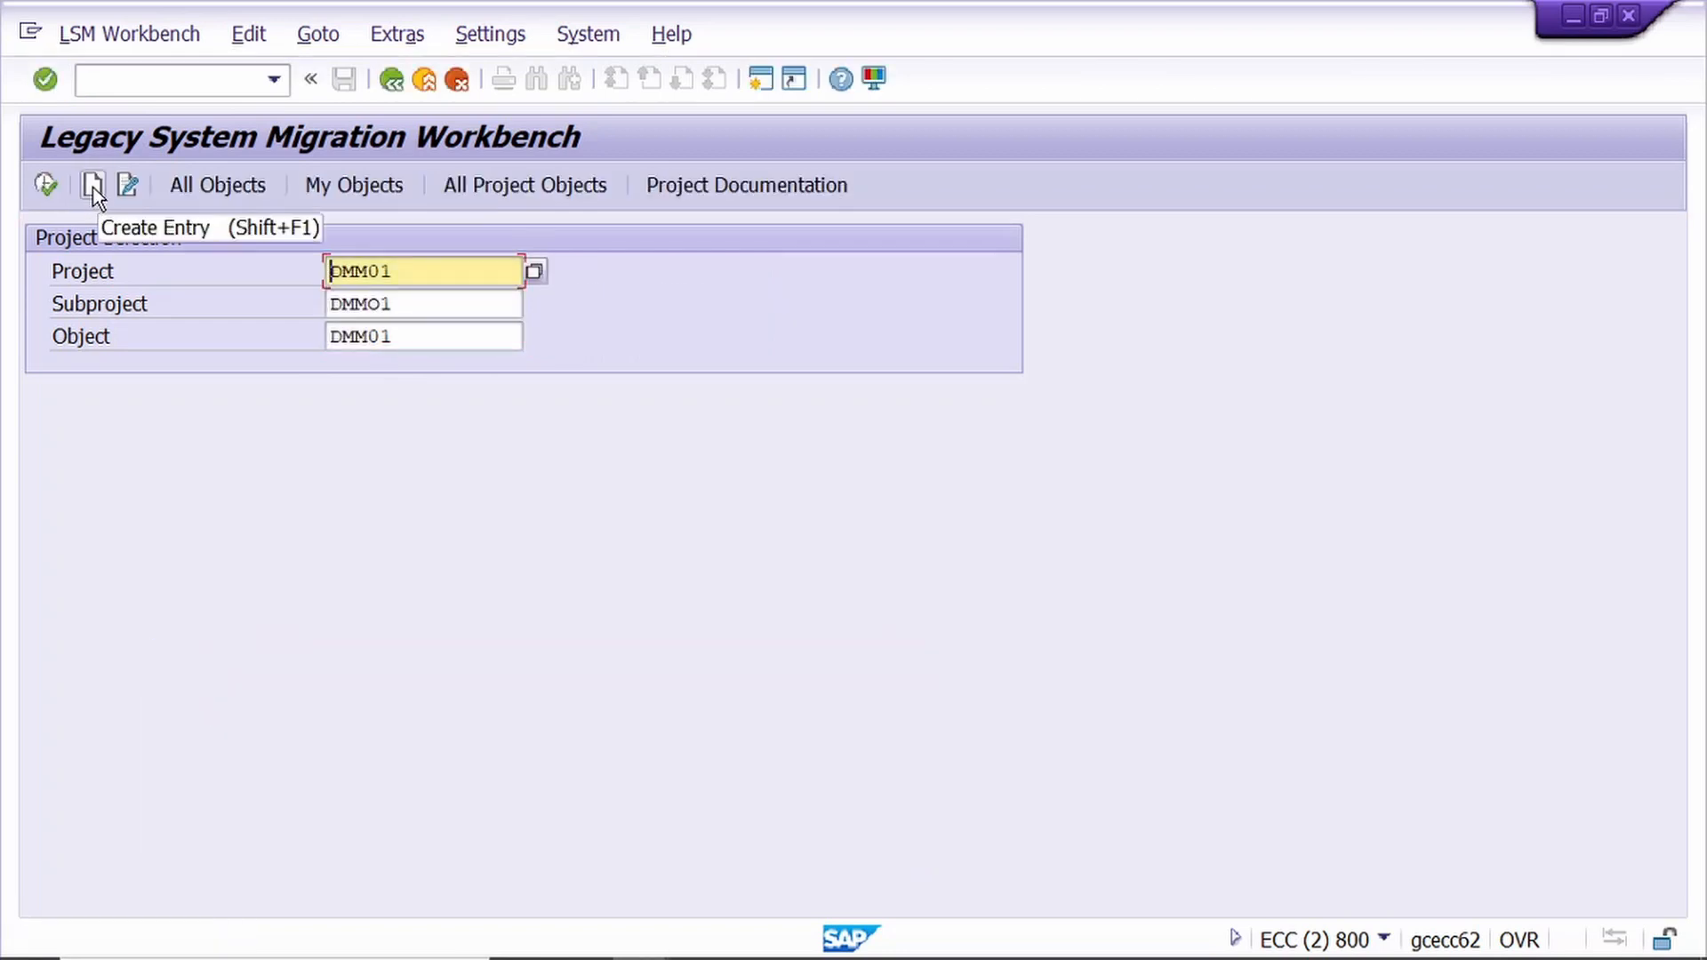
pyautogui.click(92, 187)
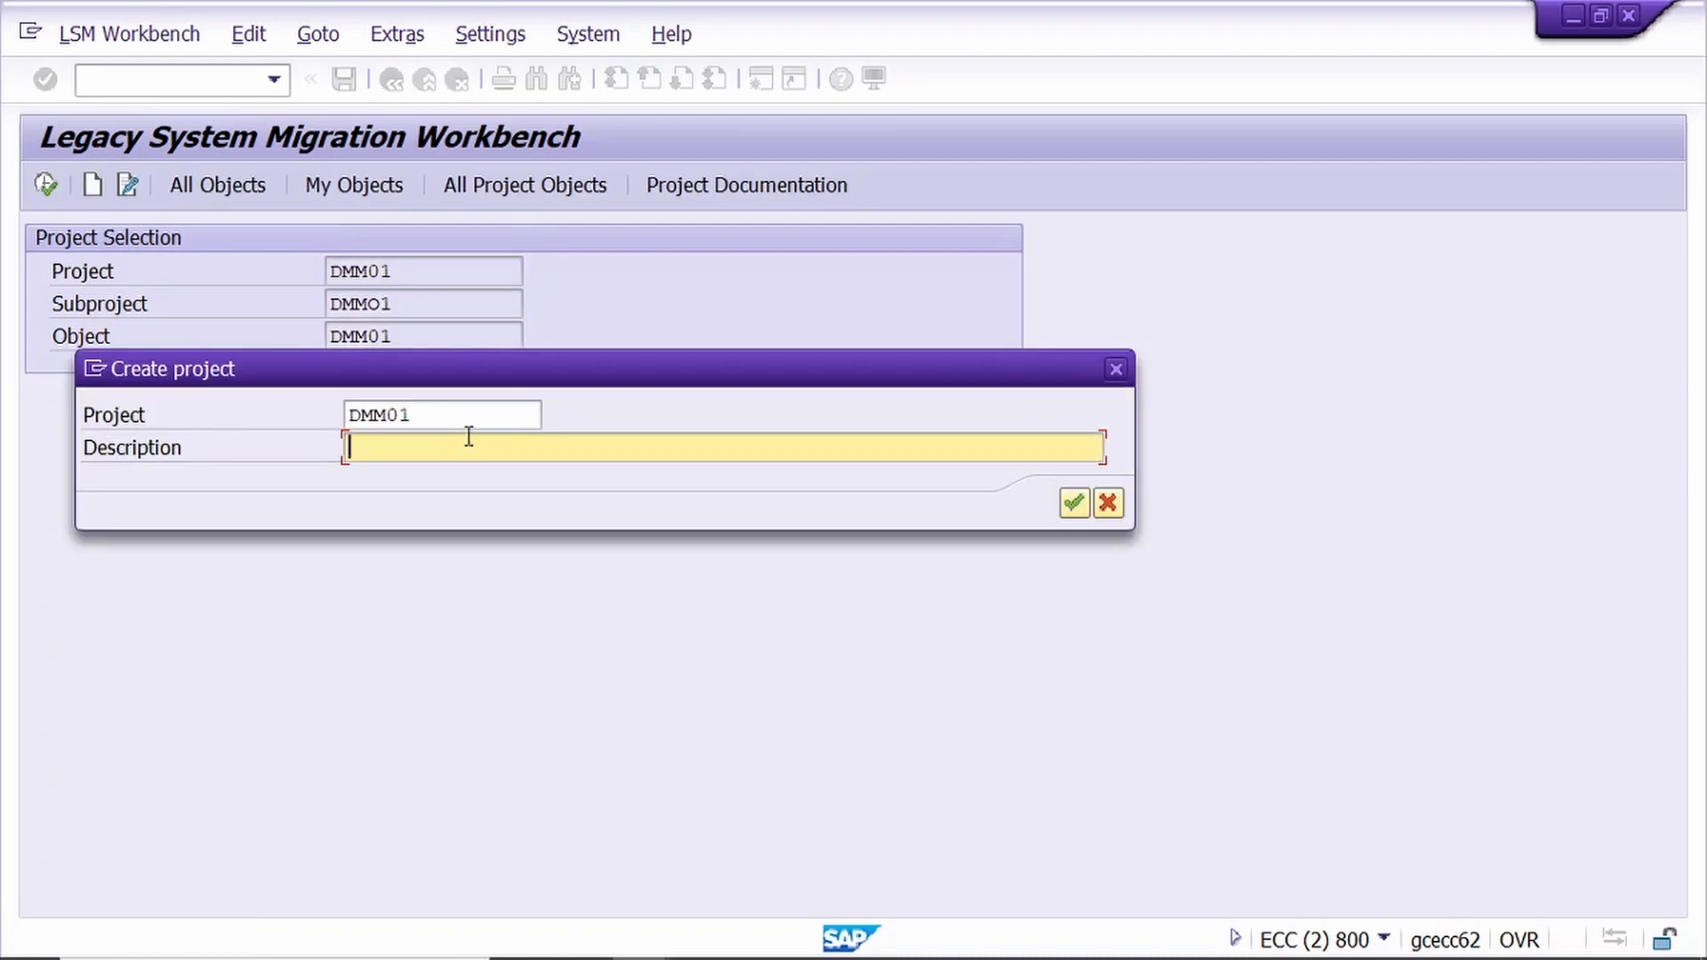
pyautogui.write('material master dummy')
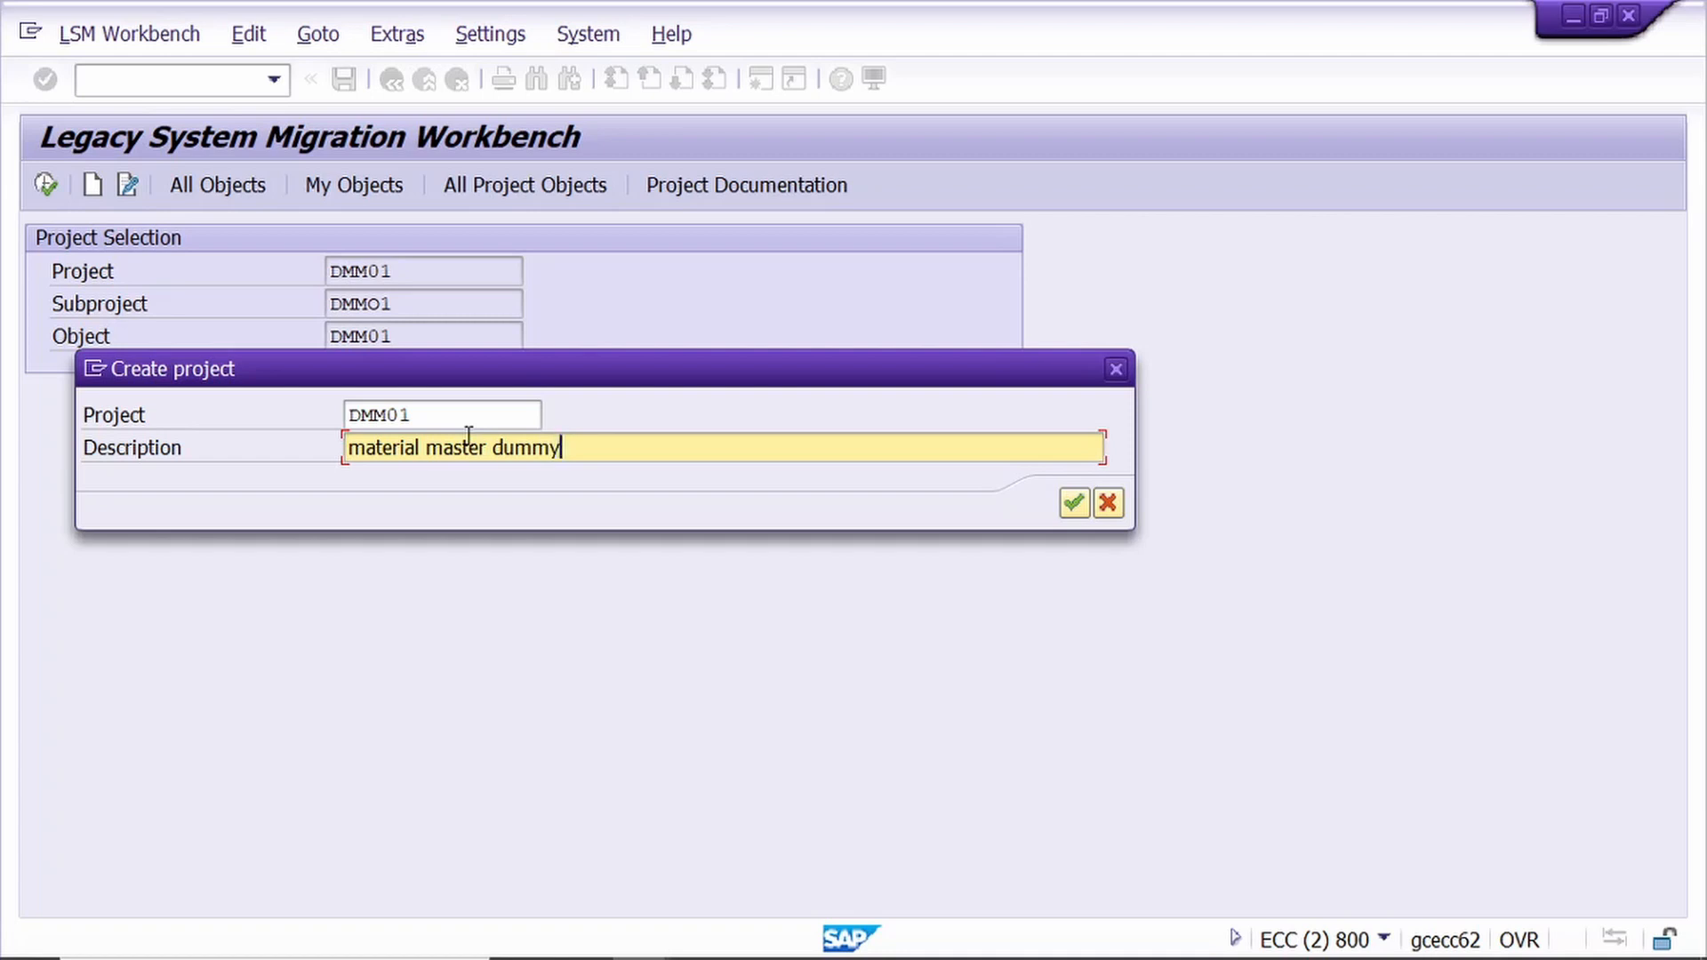
pyautogui.hotkey('ctrl', 'a')
pyautogui.hotkey('ctrl', 'c')
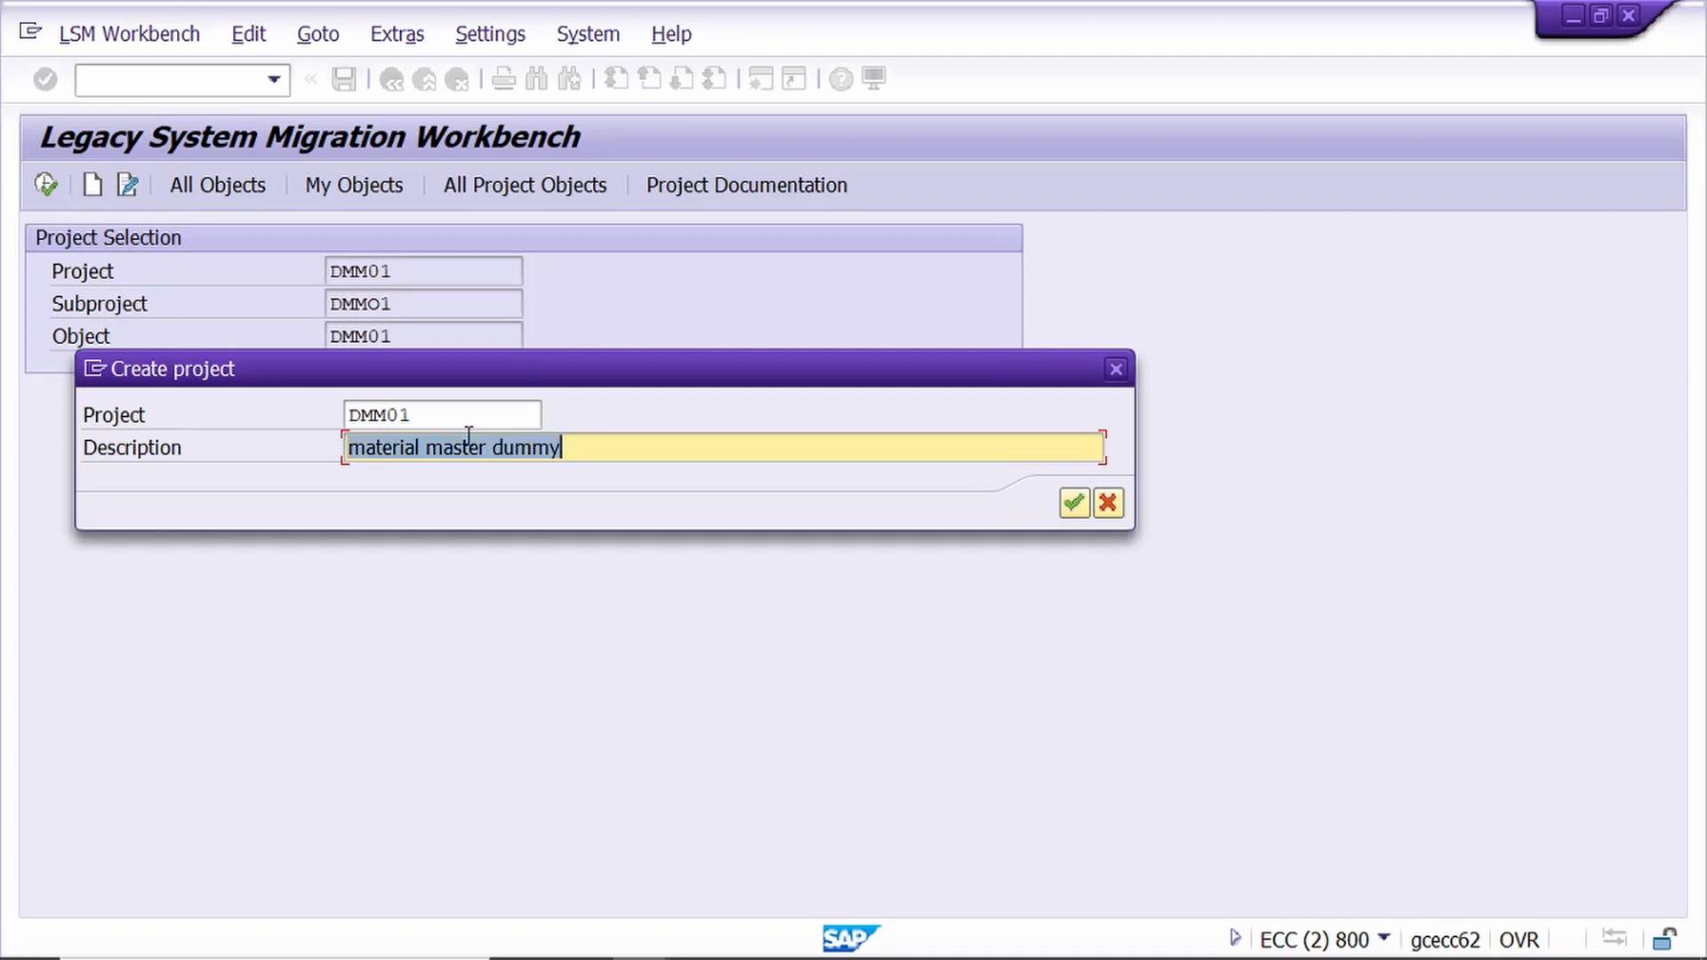
pyautogui.press('Right')
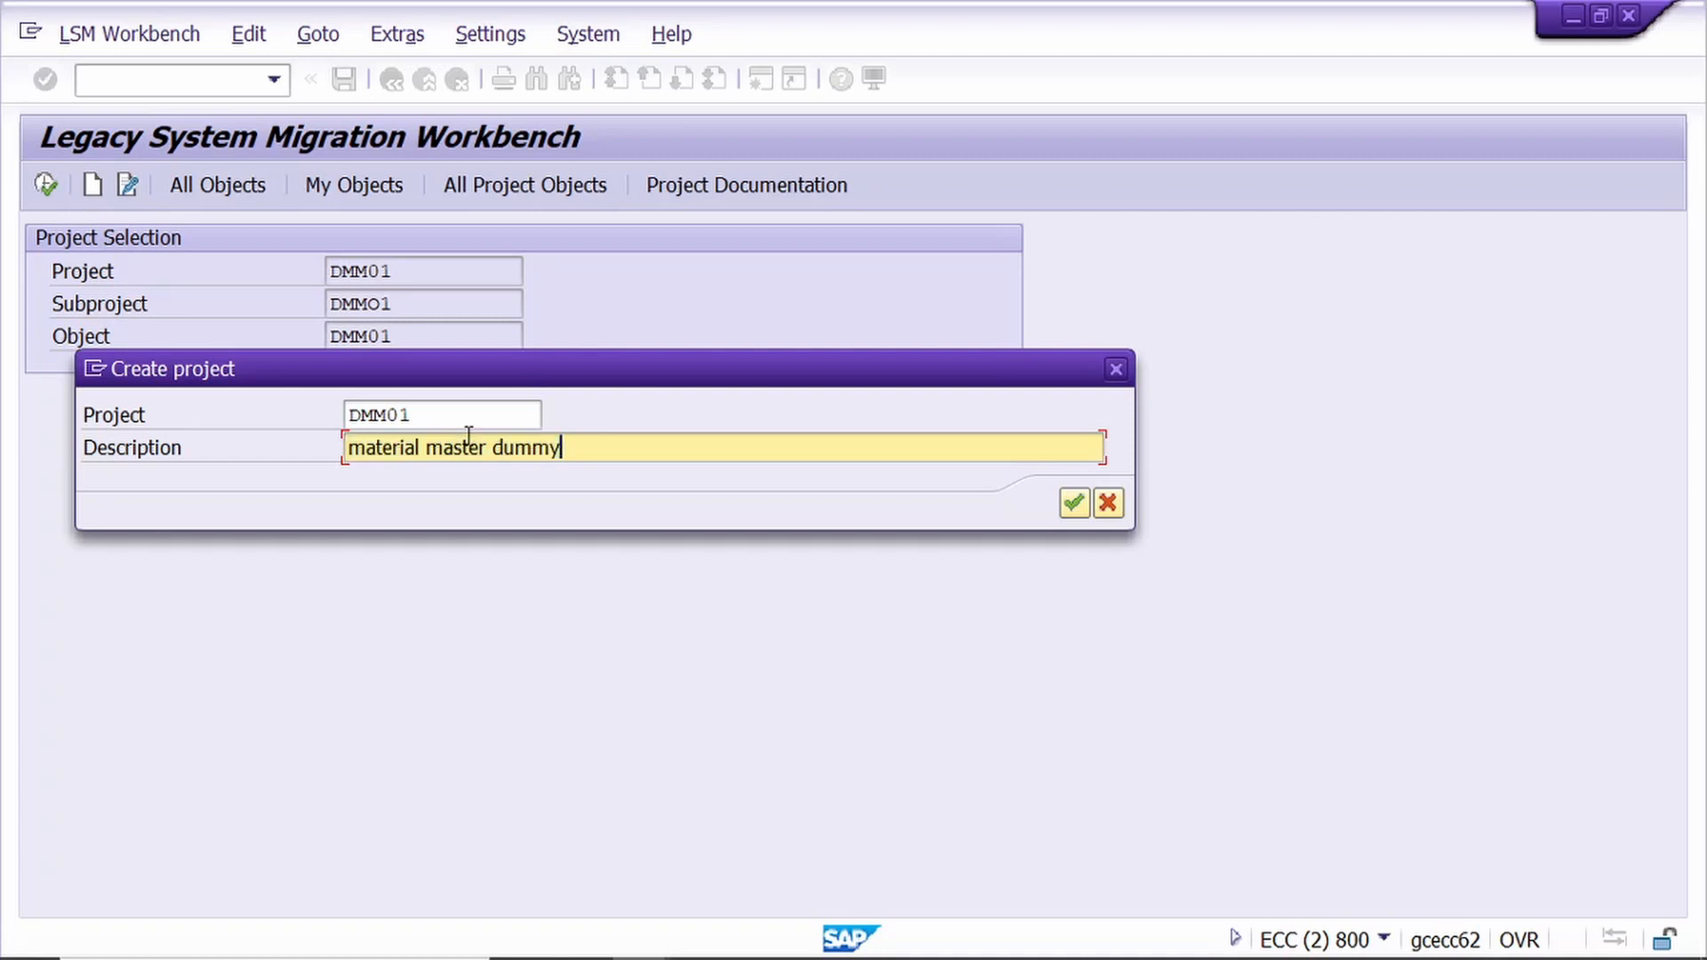
pyautogui.press('Return')
pyautogui.hotkey('ctrl', 'v')
pyautogui.press('Return')
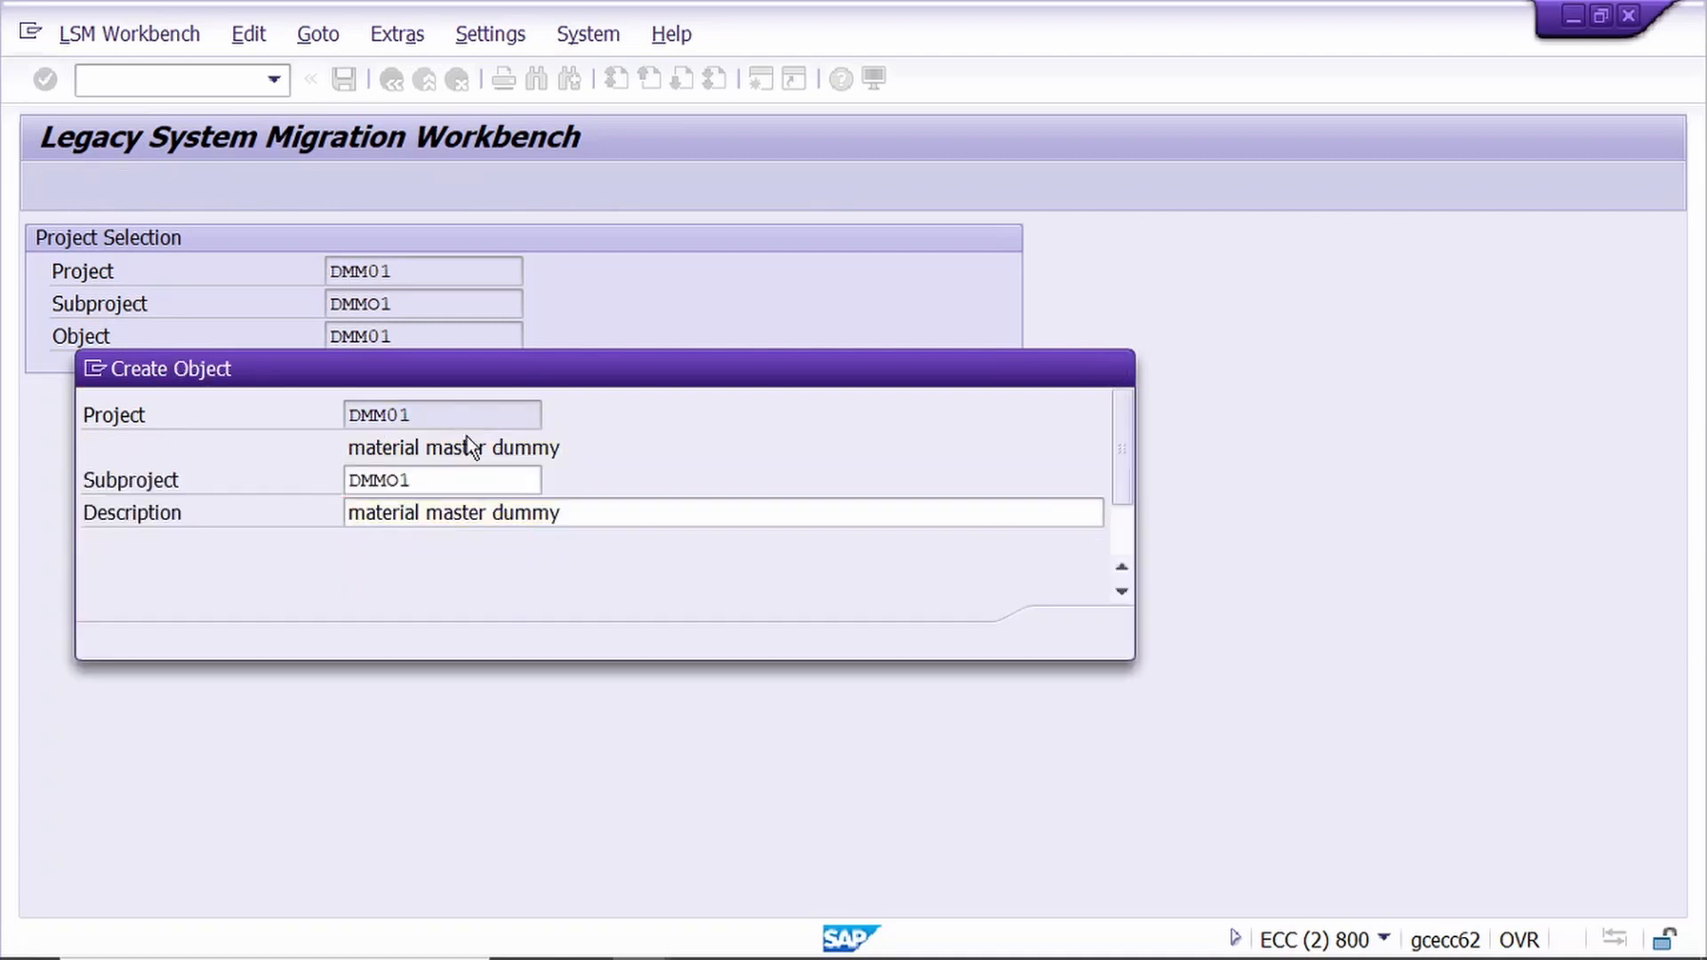
pyautogui.hotkey('ctrl', 'v')
pyautogui.press('Return')
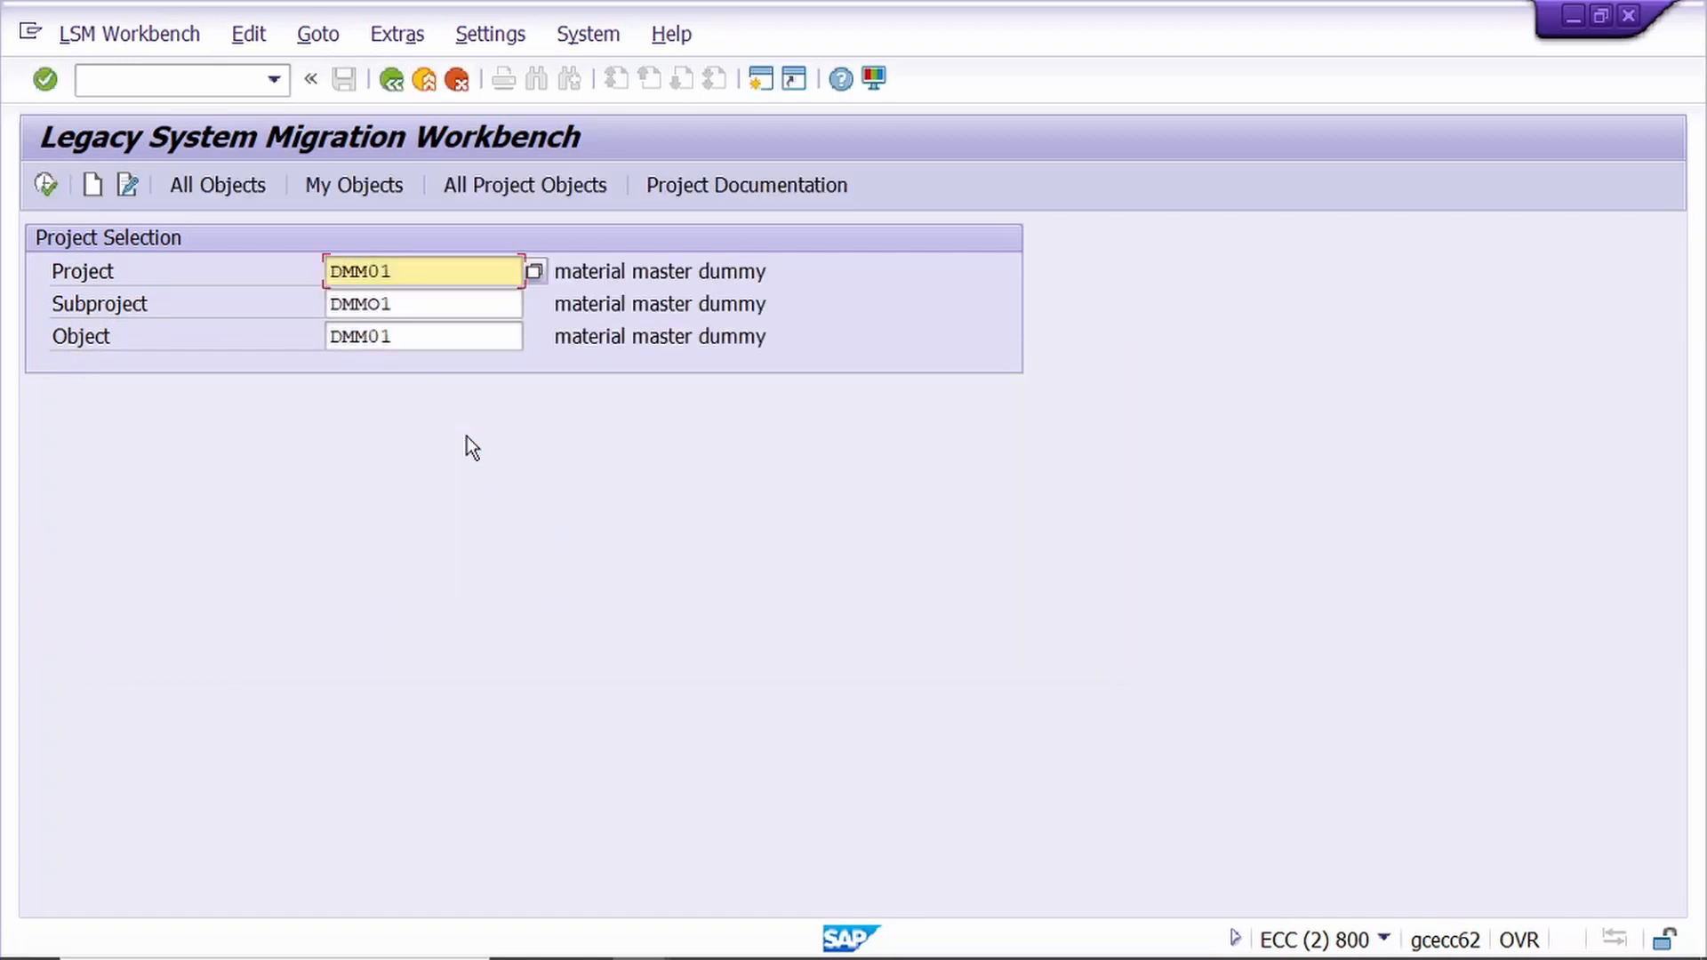
# - Open Maintain Object Attributes for DMM01, choose Batch Input Recording as the import method, and open the project's recordings overview
pyautogui.click(47, 186)
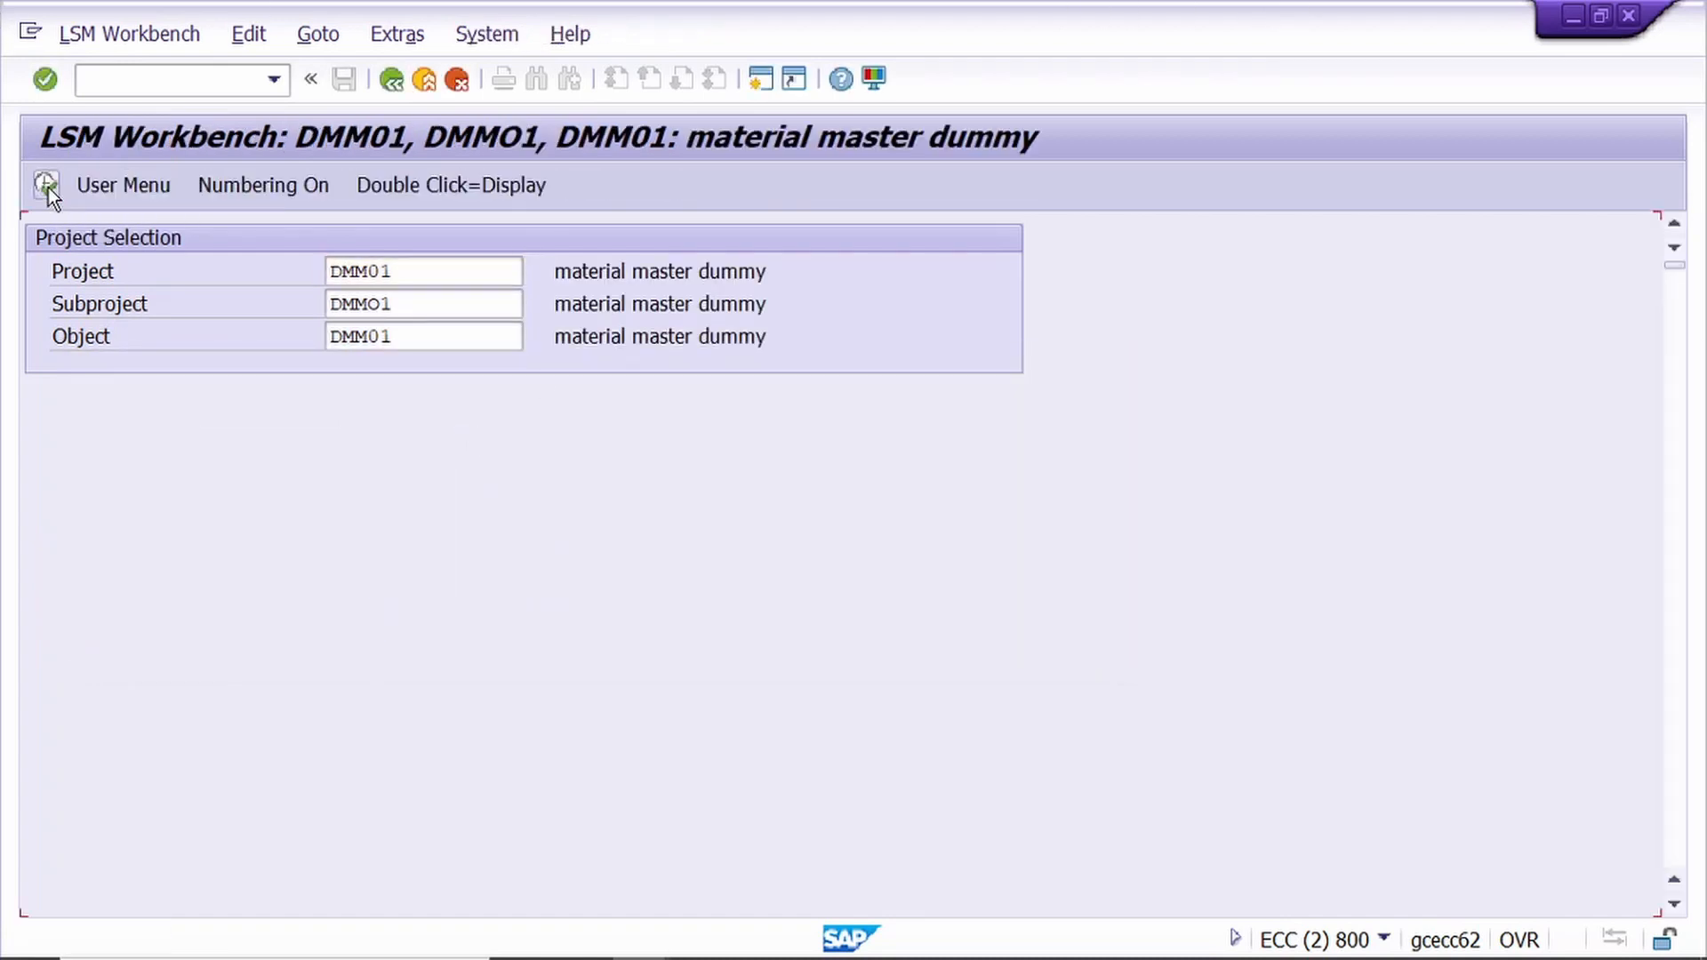
pyautogui.click(46, 186)
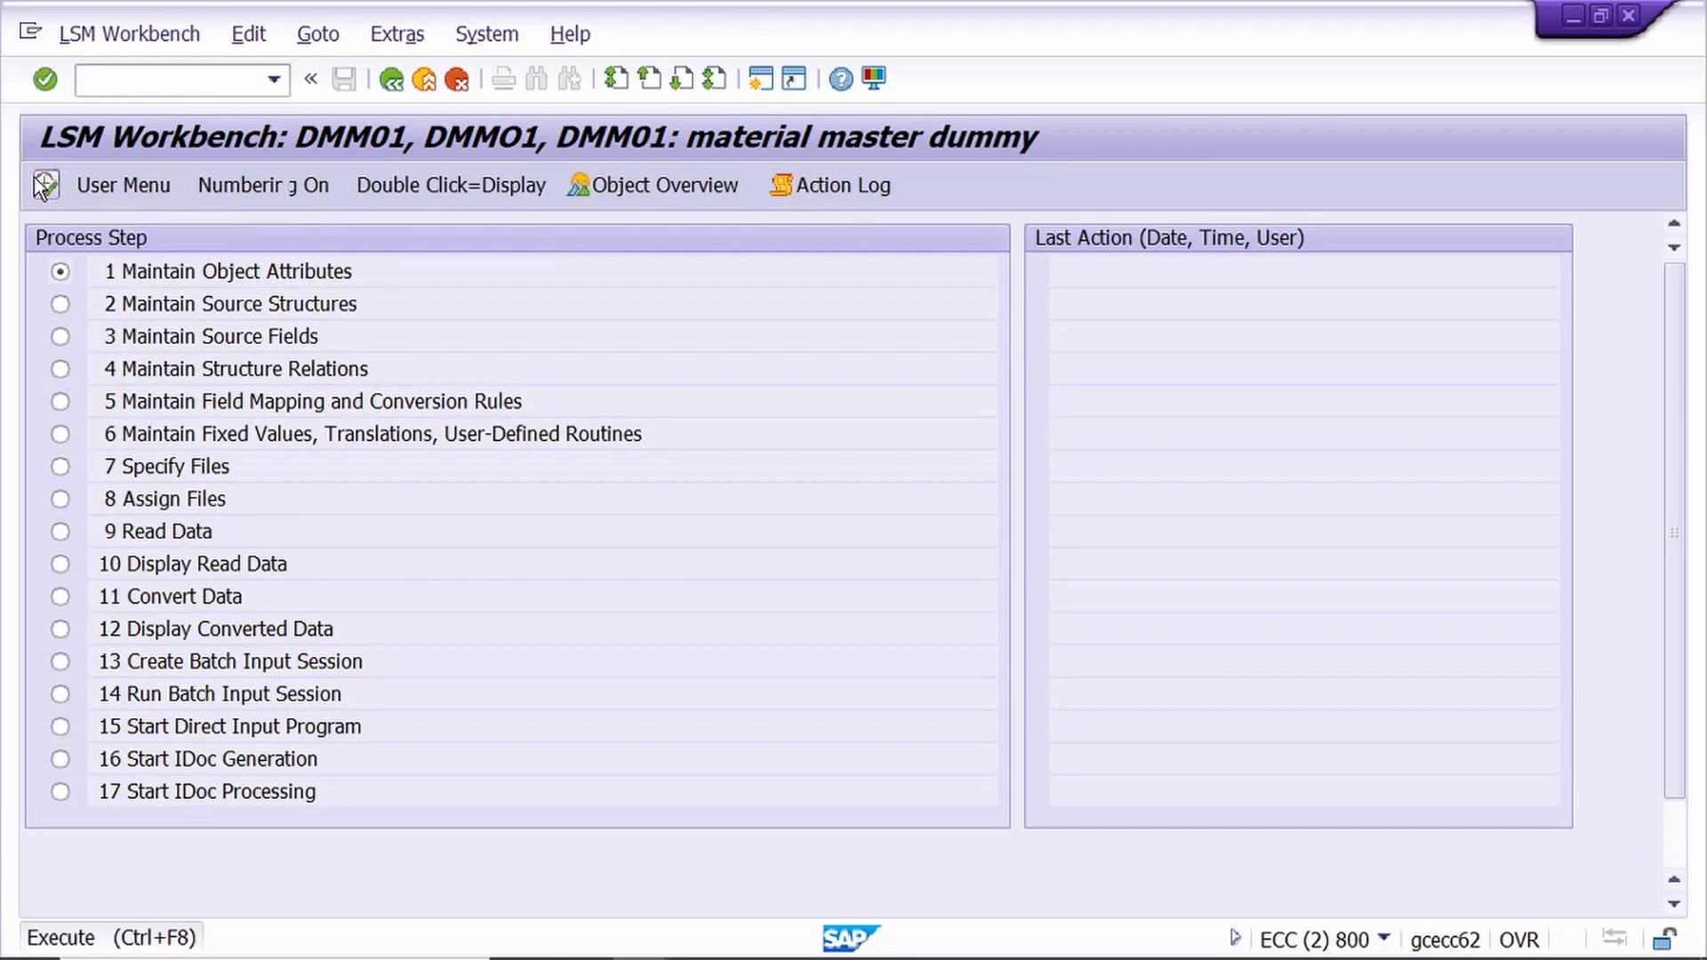
pyautogui.click(46, 184)
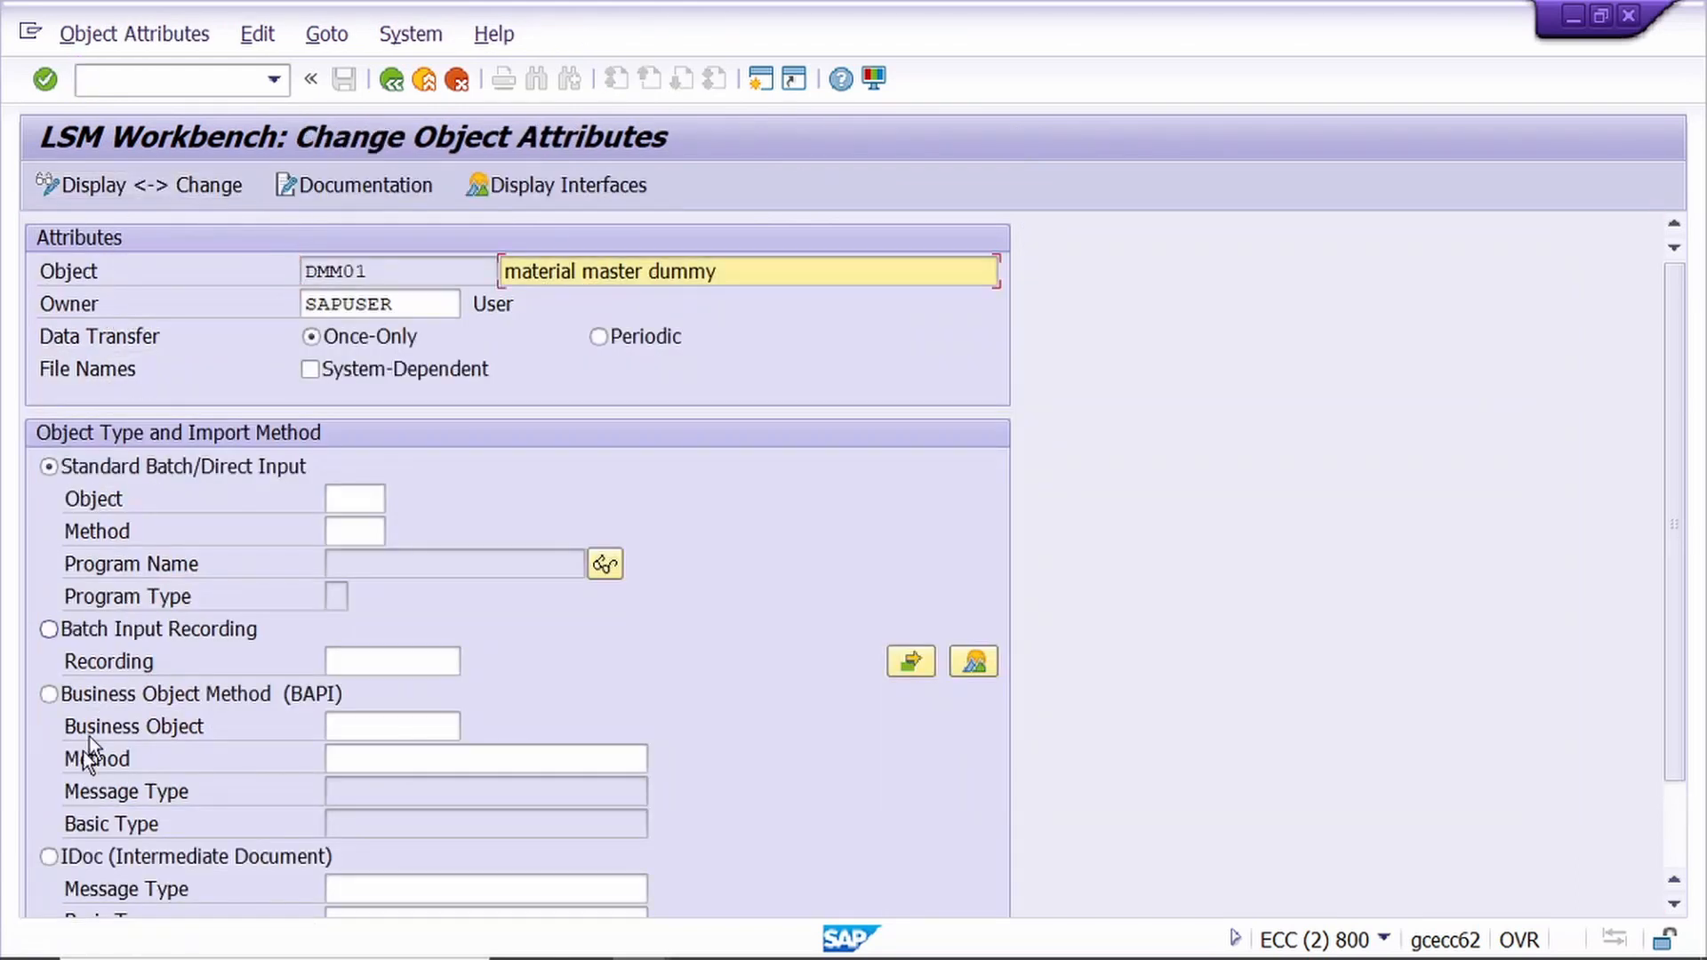
pyautogui.click(50, 630)
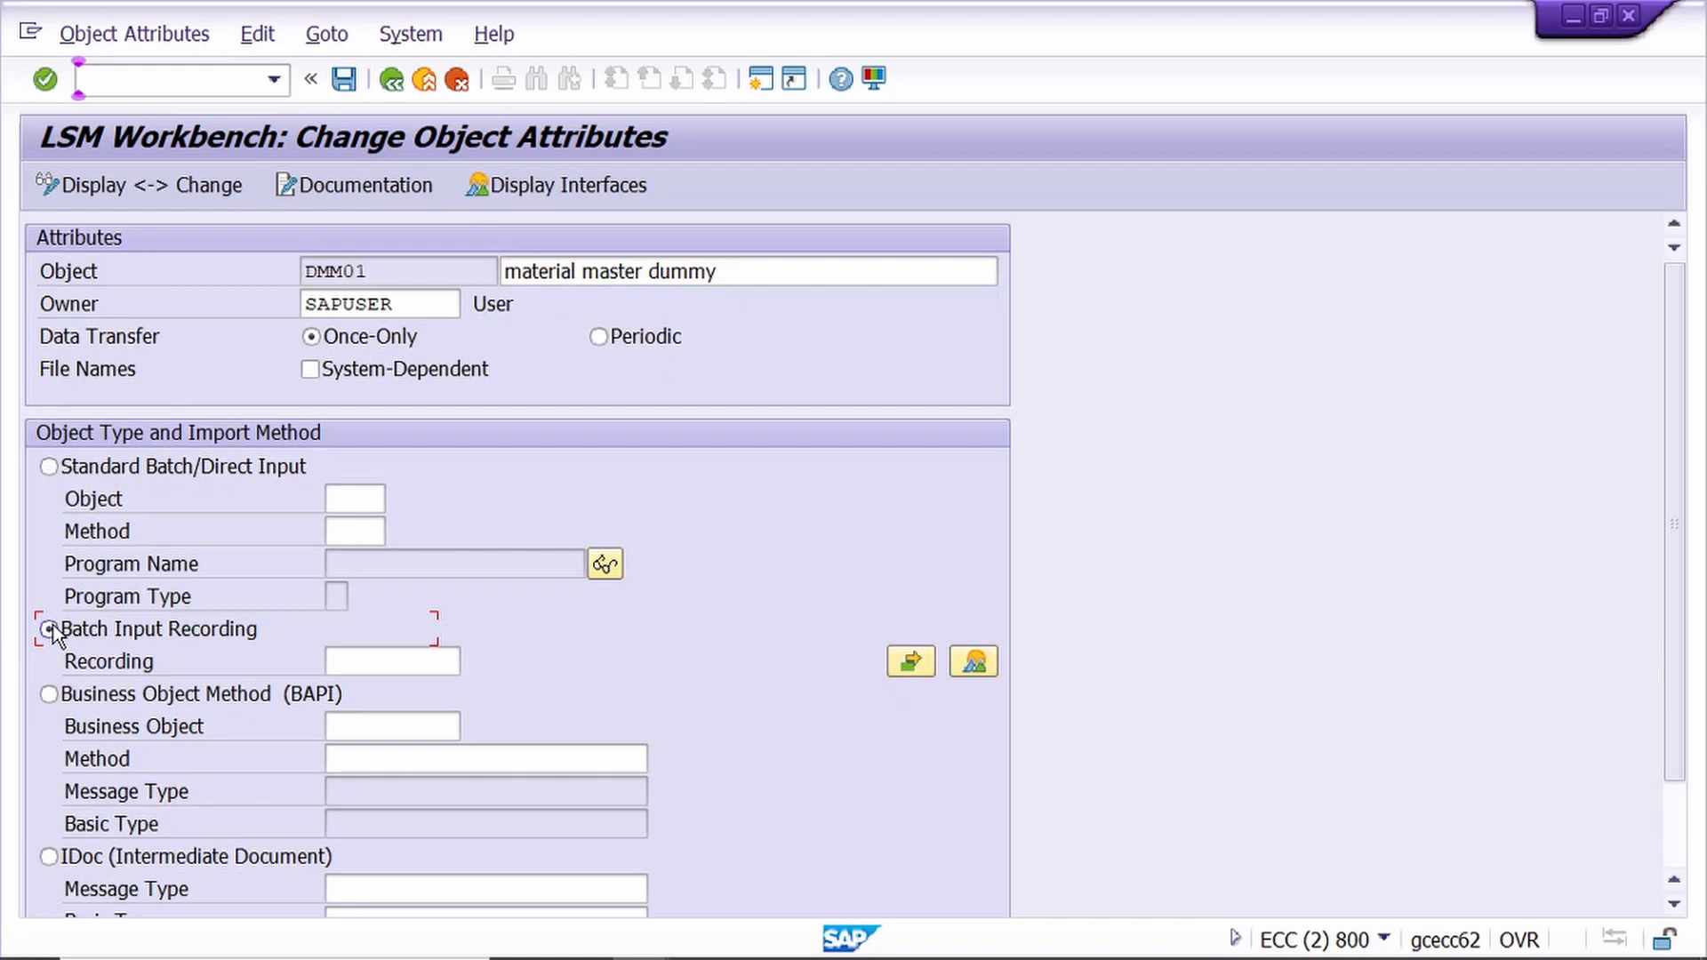
pyautogui.click(419, 662)
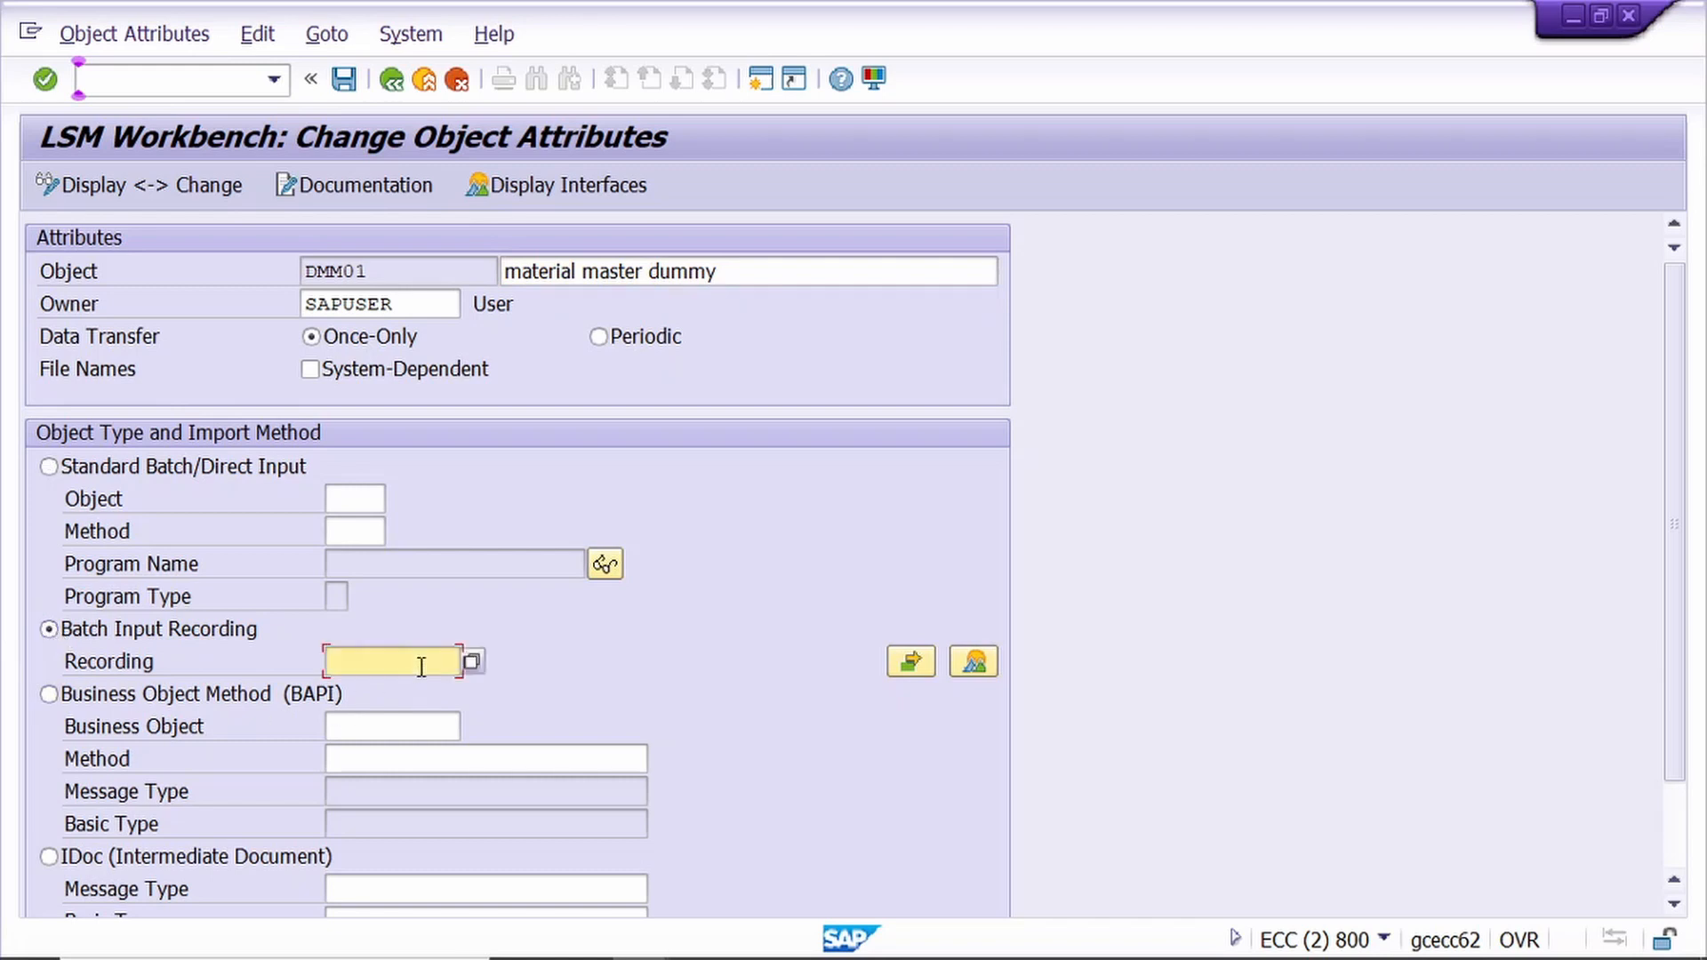
pyautogui.click(976, 662)
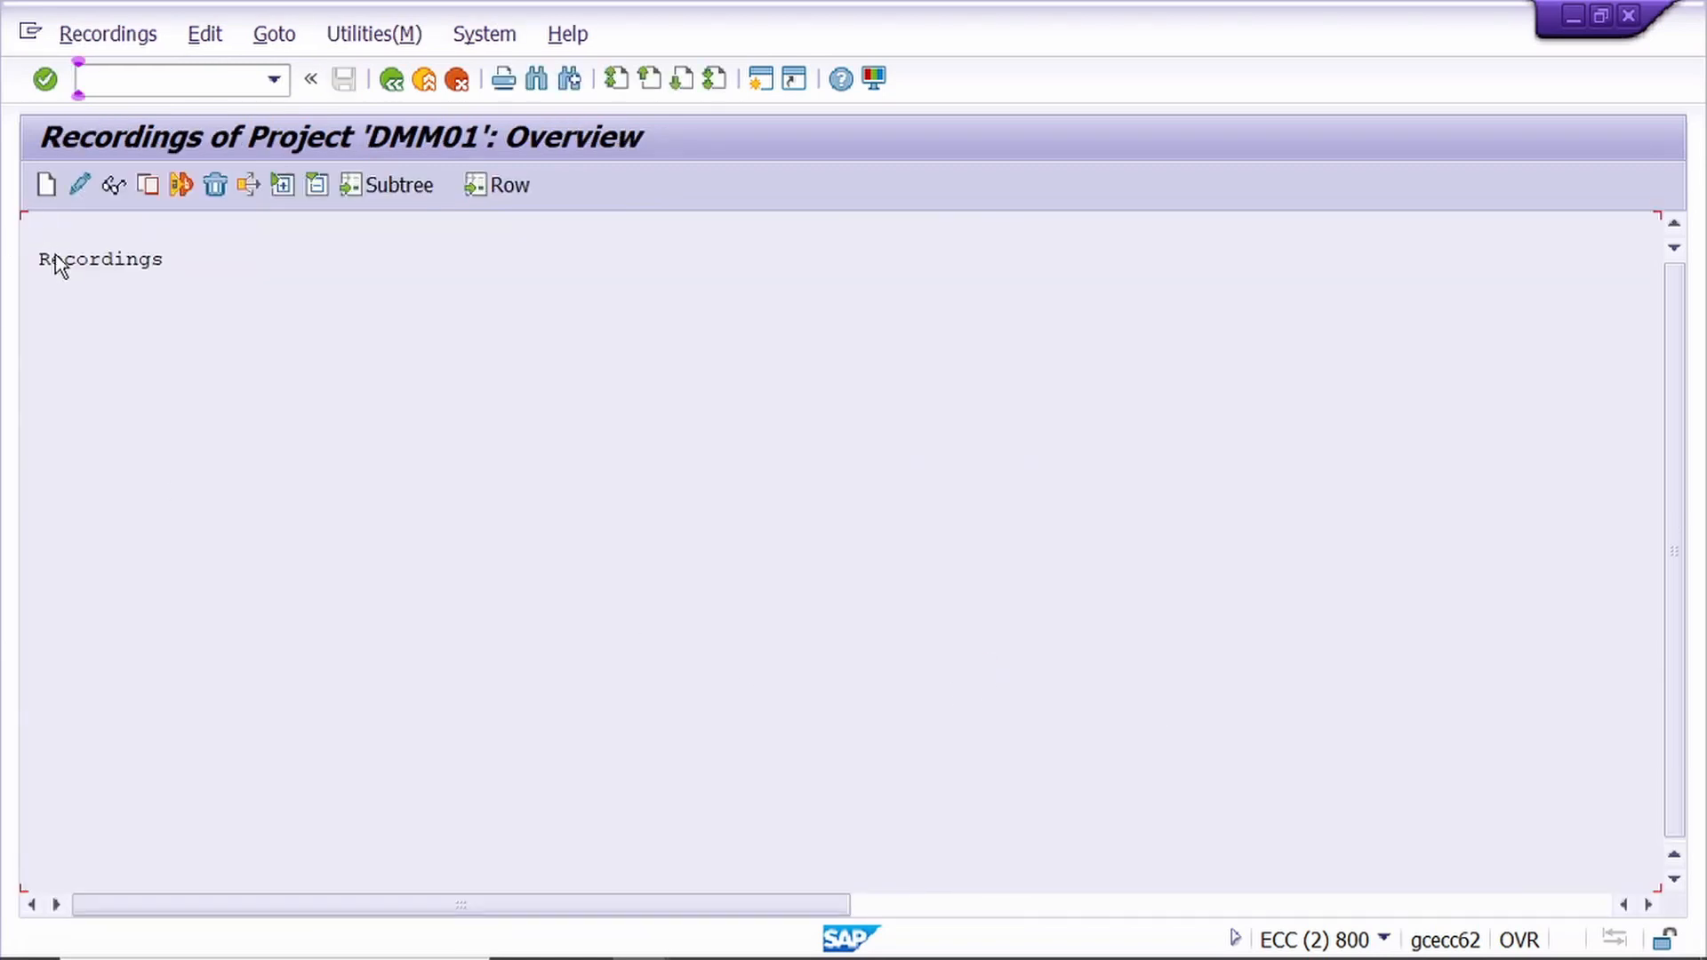
# - Create a recording zmm01 described as "material master dummy" and start it for transaction code mm01
pyautogui.click(47, 185)
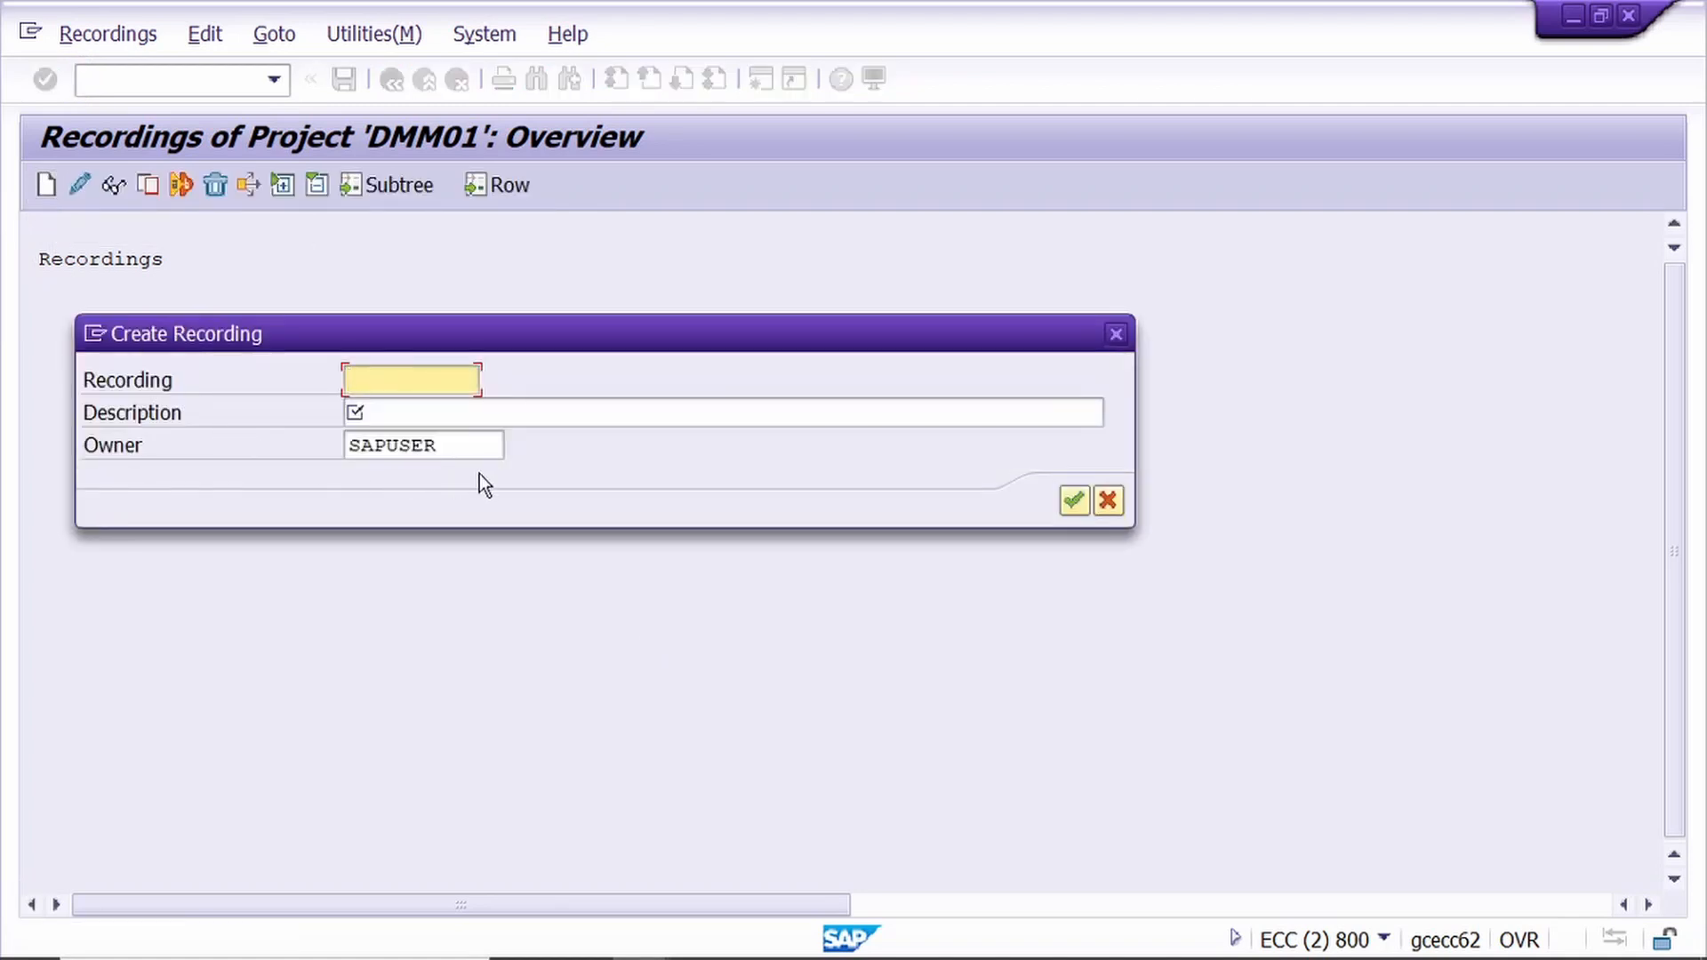
pyautogui.write('zmm01')
pyautogui.press('Tab')
pyautogui.write('material master dummy')
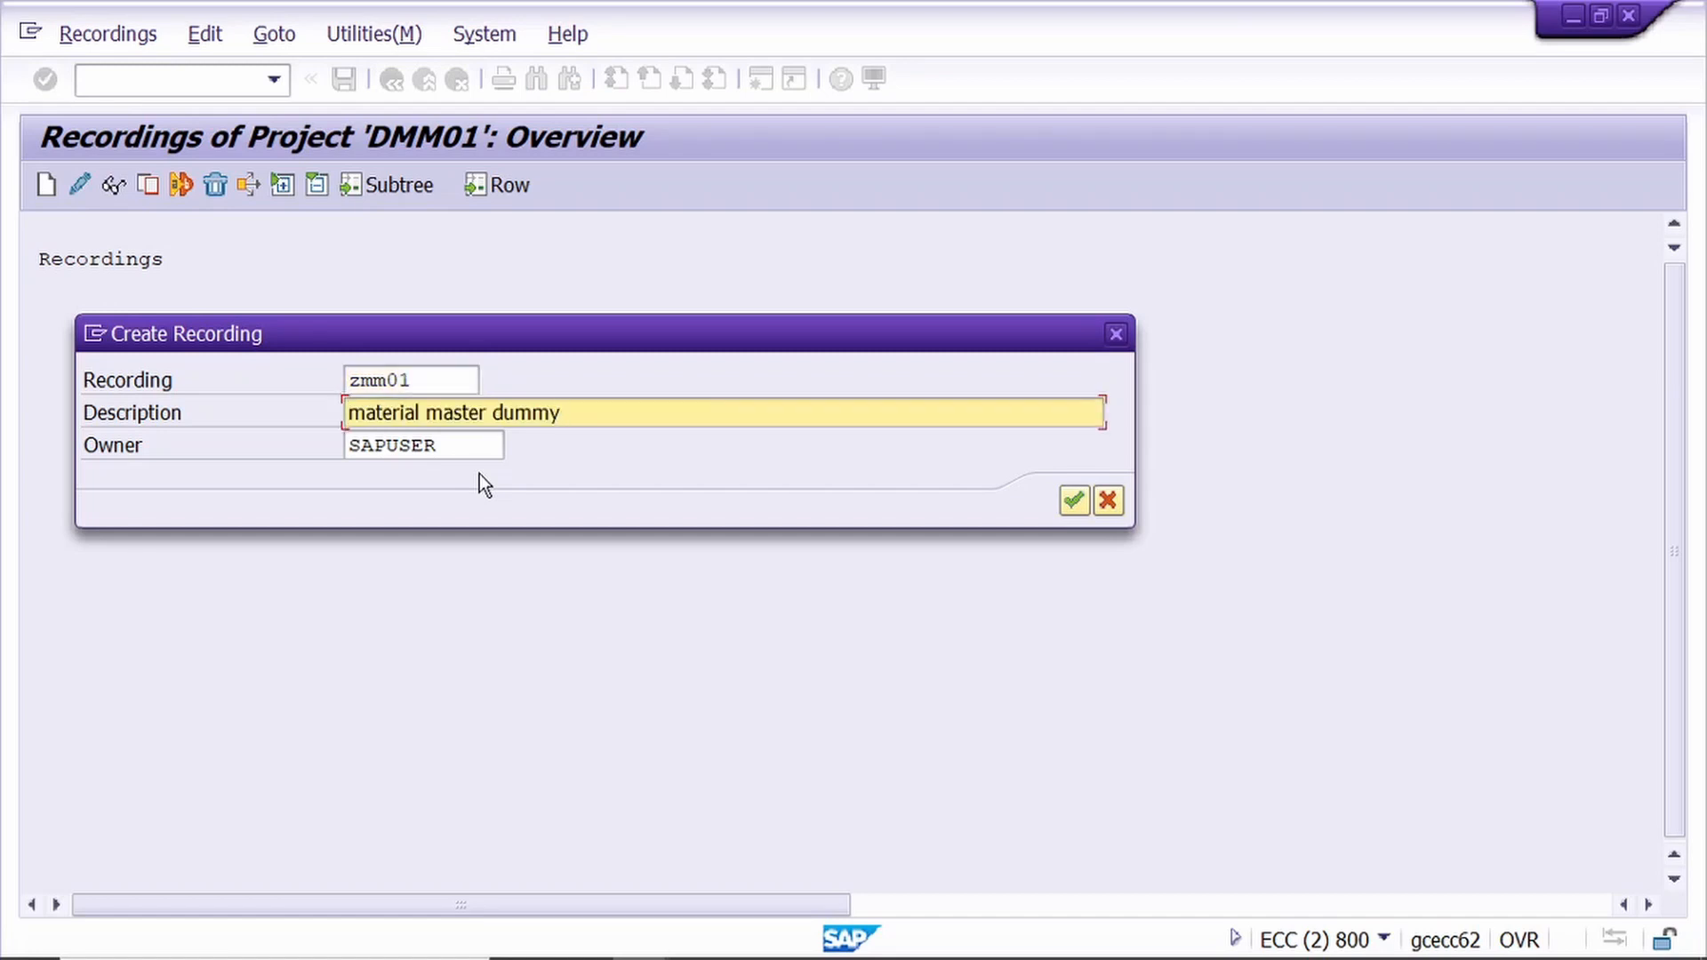
pyautogui.click(1076, 500)
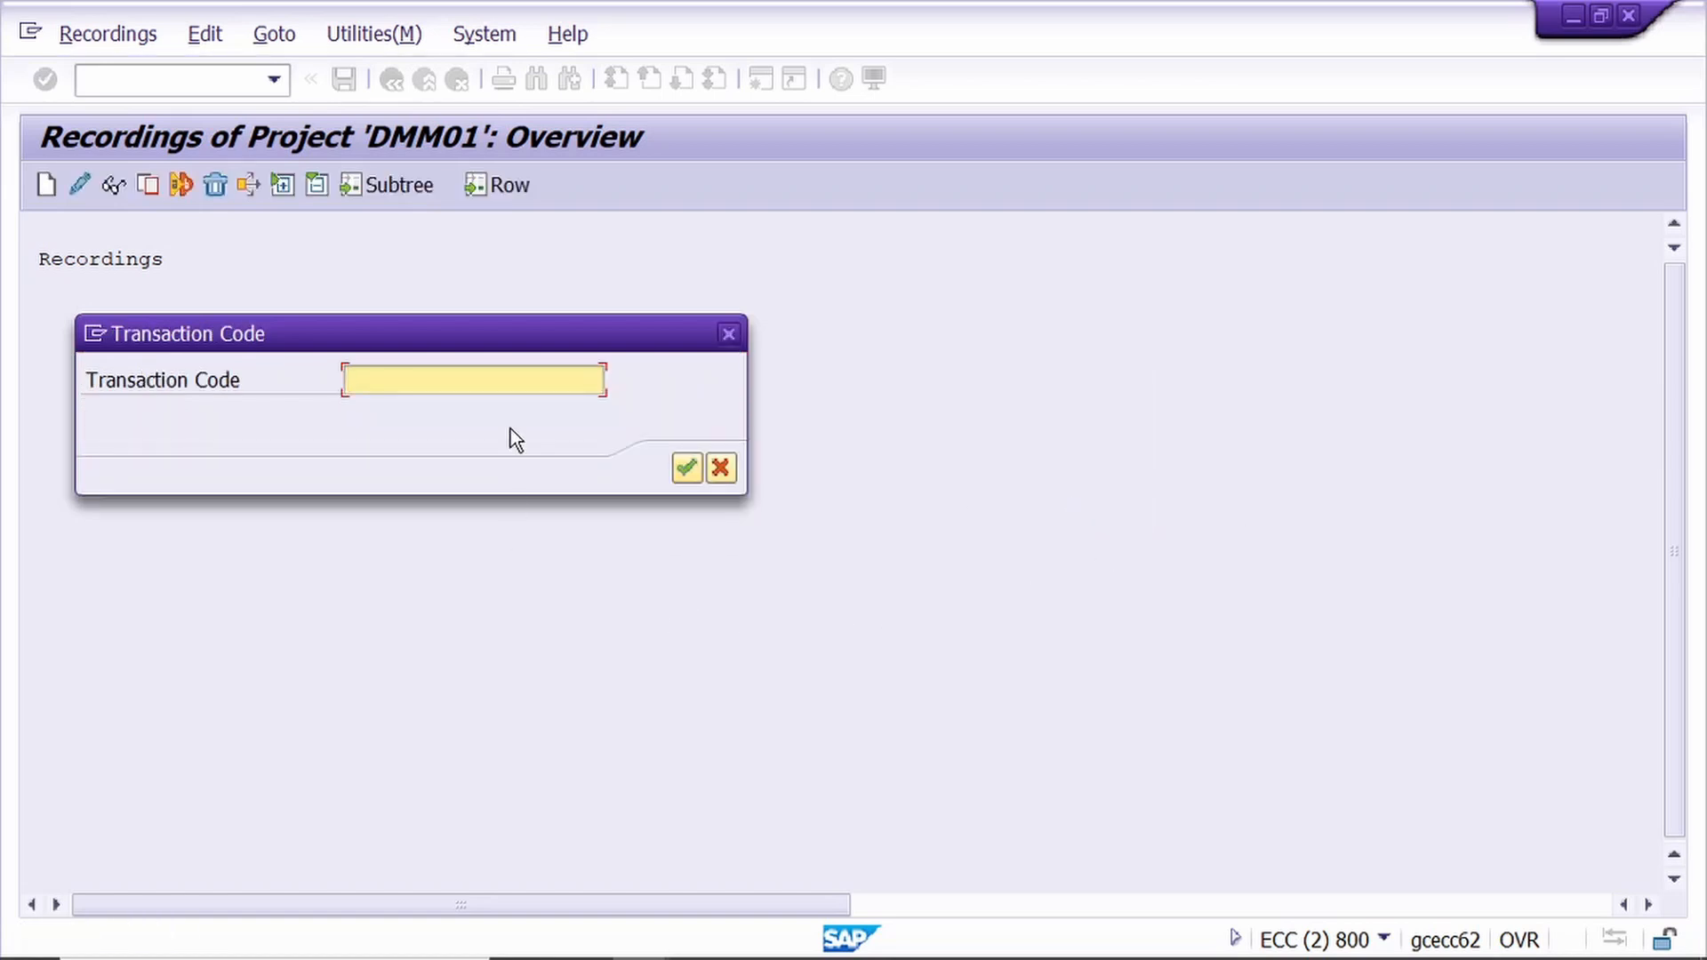
pyautogui.write('mm01')
pyautogui.press('Return')
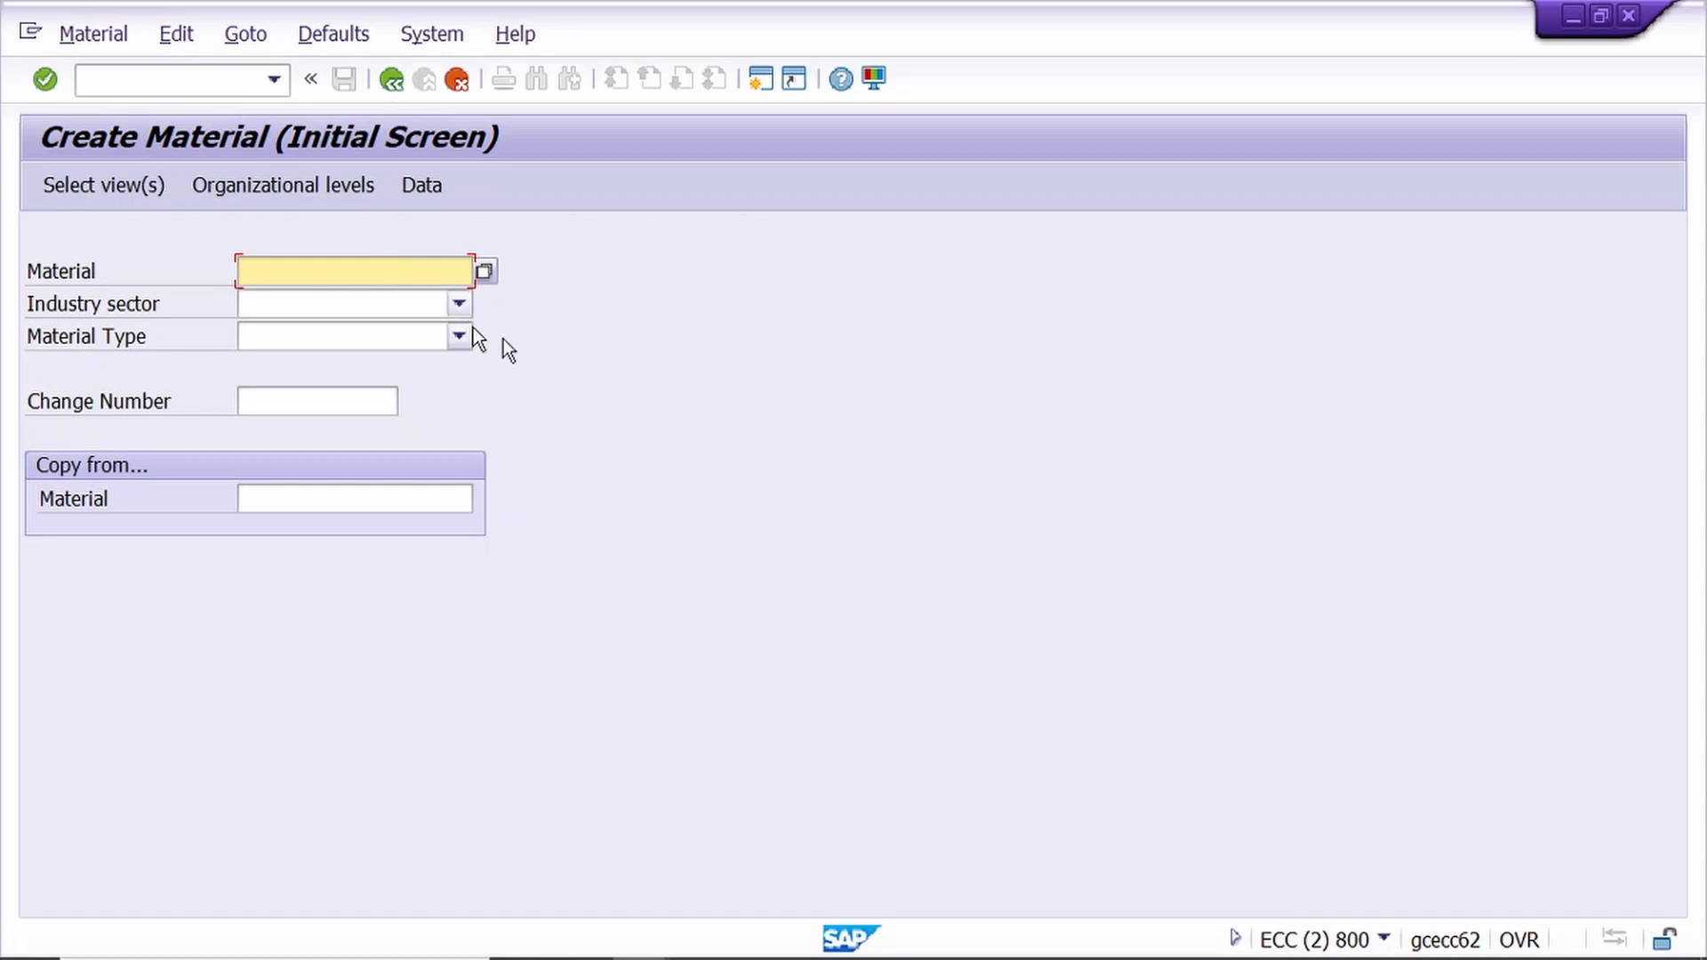
# - Set the industry sector to M Mechanical Engineering and the material type to ROH Raw material, then continue to the view selection
pyautogui.press('Tab')
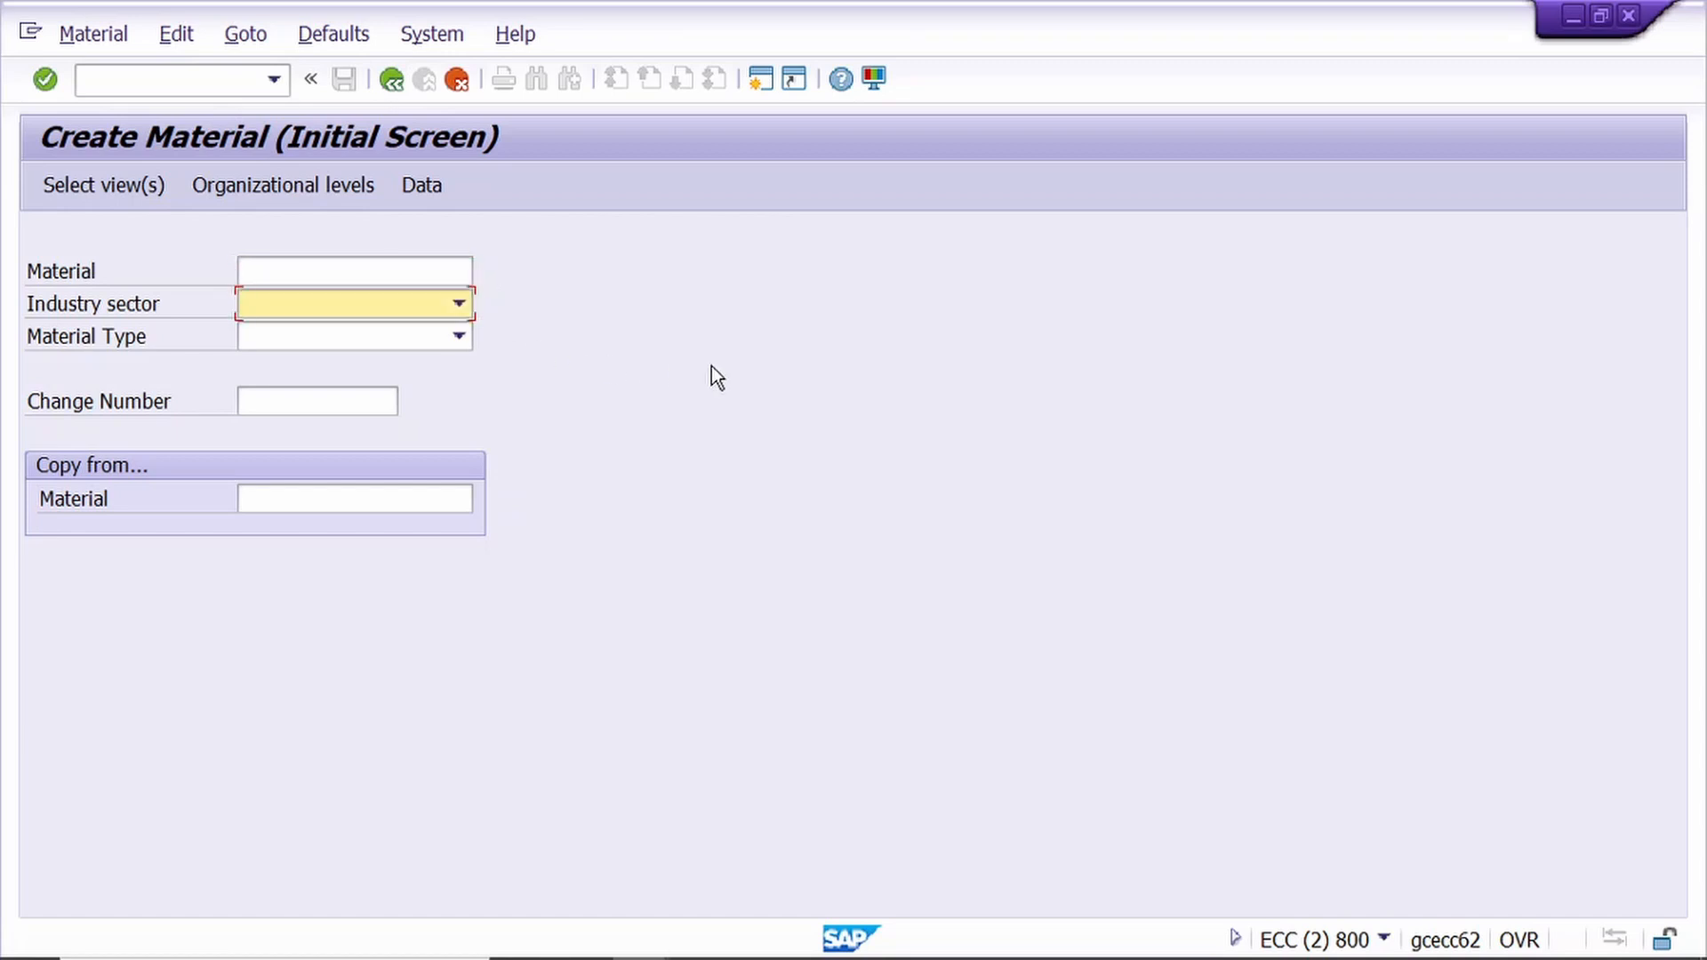
pyautogui.write('M Mechanical Enginee...')
pyautogui.press('Tab')
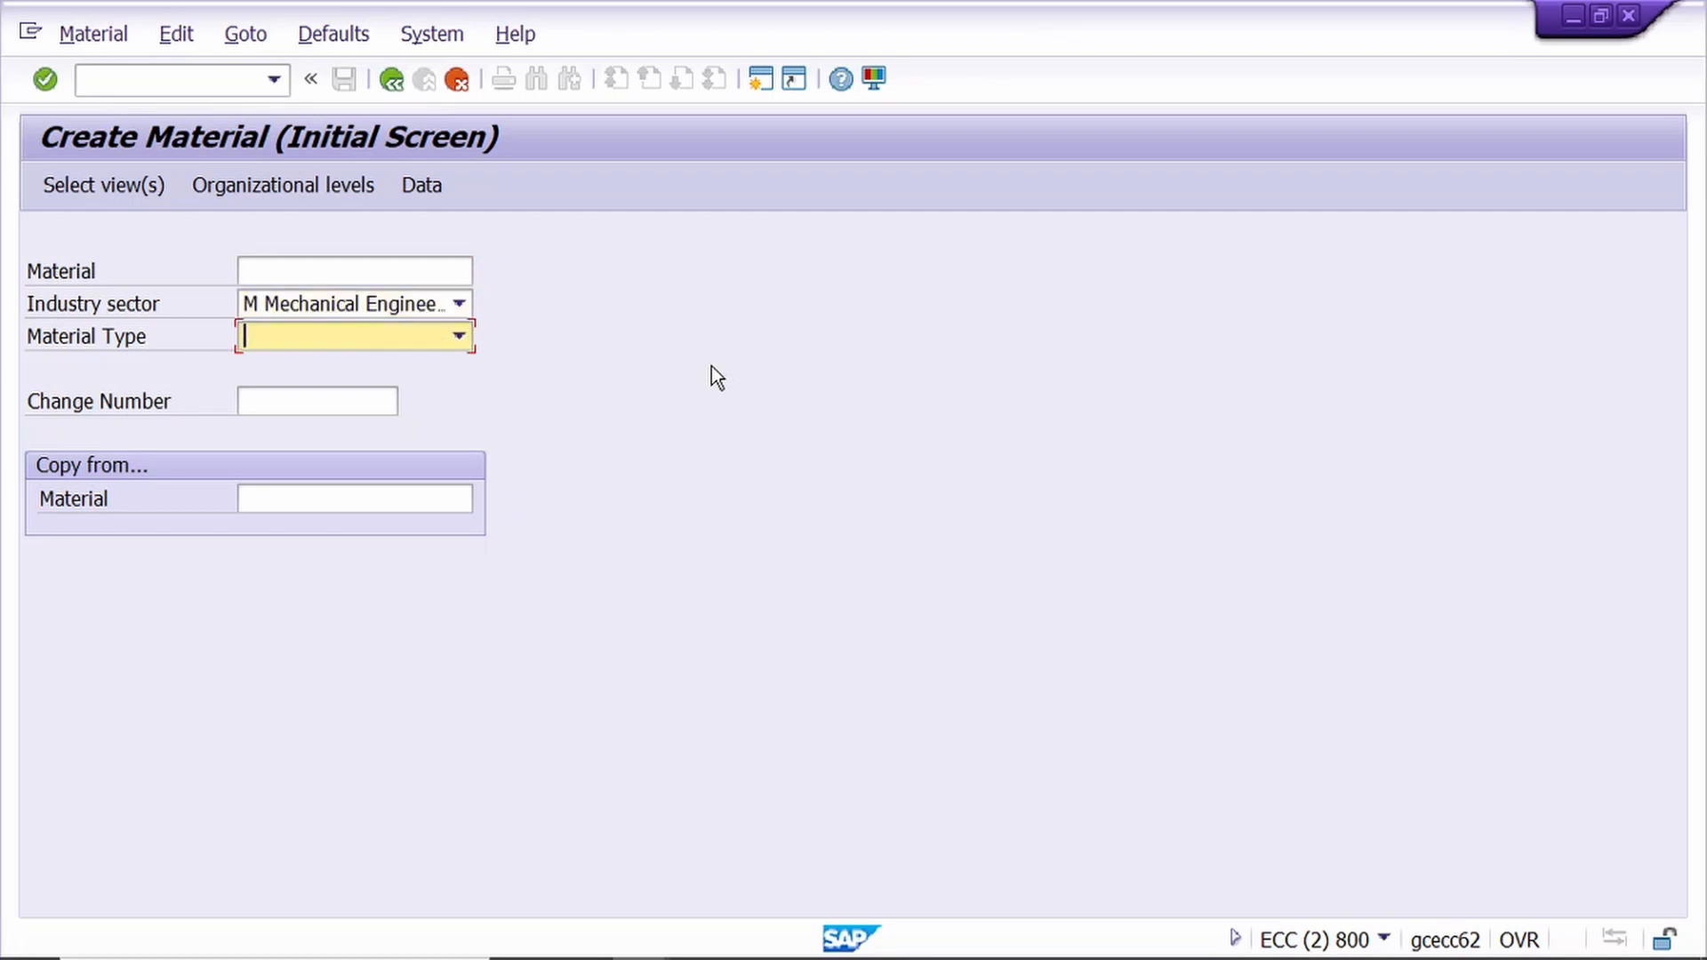
pyautogui.write('ROH Raw material')
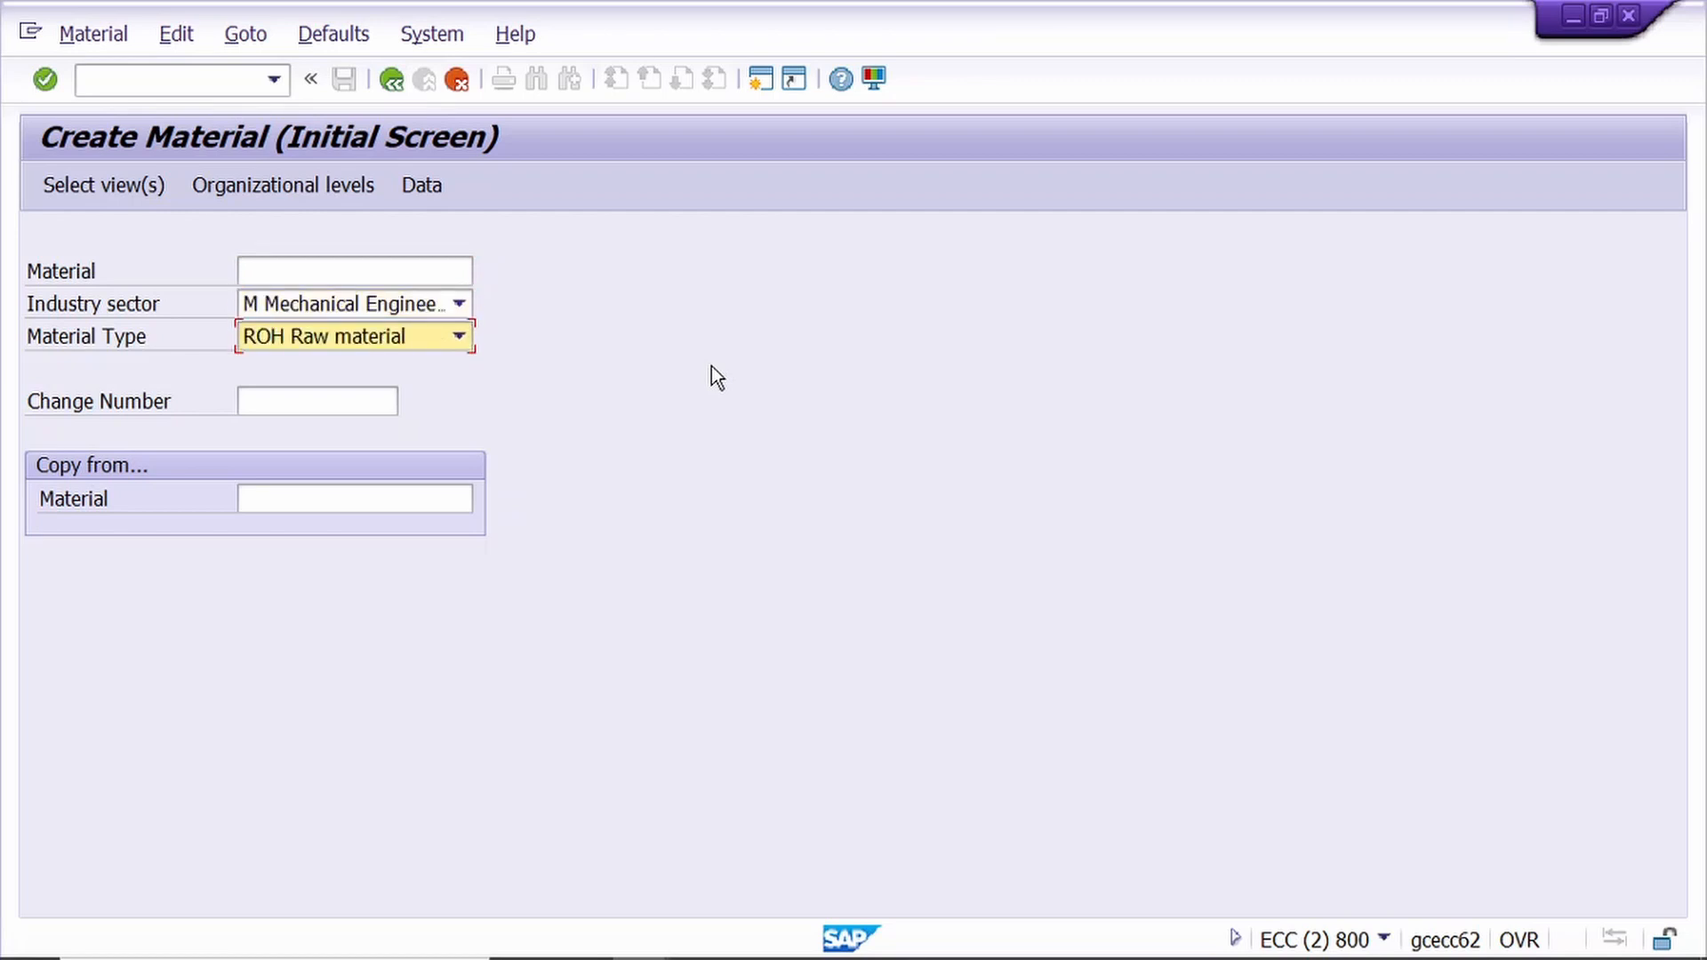
pyautogui.press('Return')
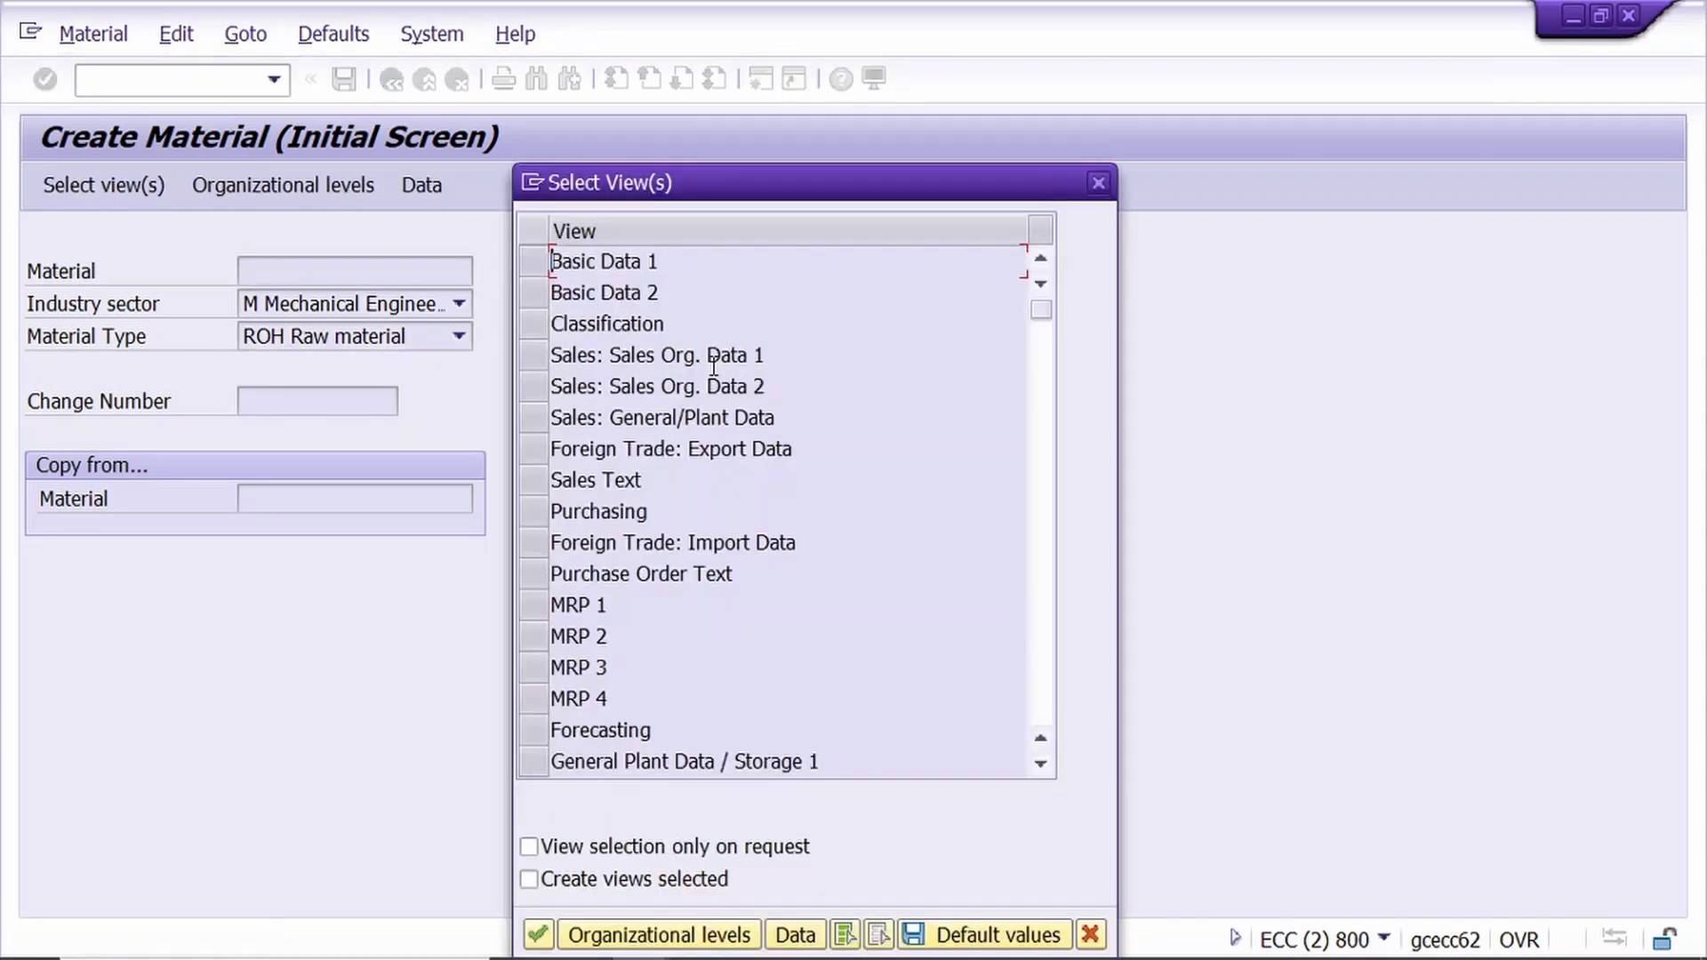
# - Select the material views from Basic Data 1 through General Plant Data / Storage 1, leaving out Classification and Forecasting
pyautogui.click(531, 263)
pyautogui.keyDown('ctrl'); pyautogui.click(532, 294); pyautogui.keyUp('ctrl')
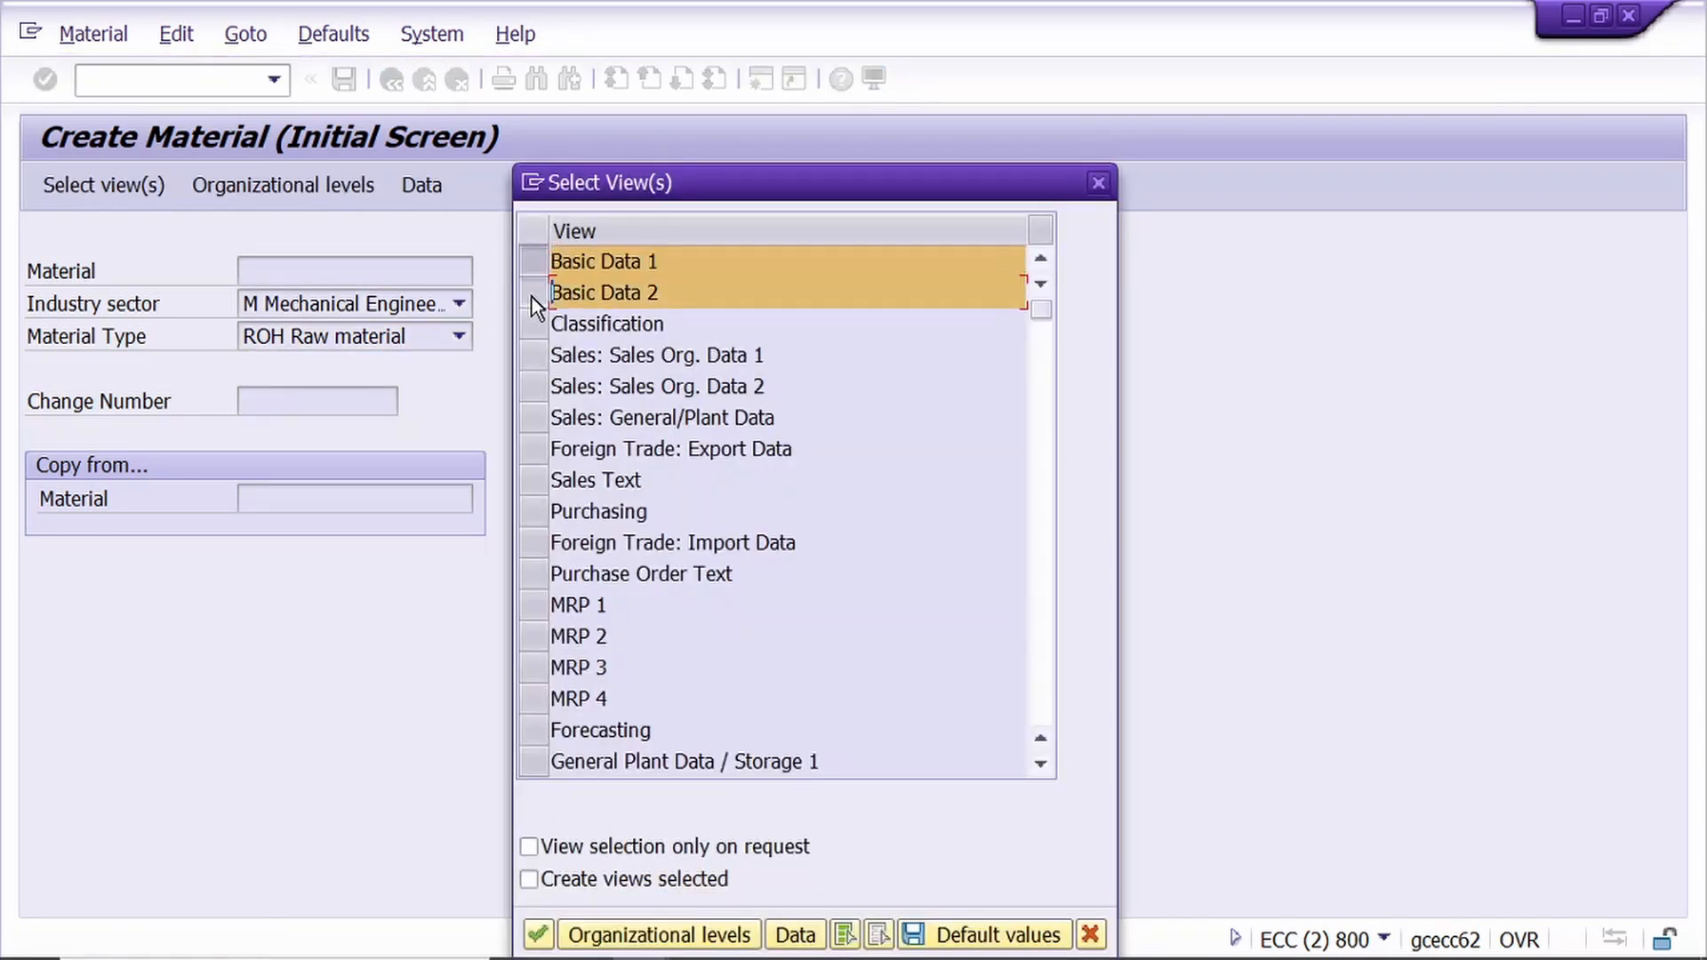
pyautogui.keyDown('ctrl'); pyautogui.click(532, 355); pyautogui.keyUp('ctrl')
pyautogui.keyDown('ctrl'); pyautogui.click(534, 386); pyautogui.keyUp('ctrl')
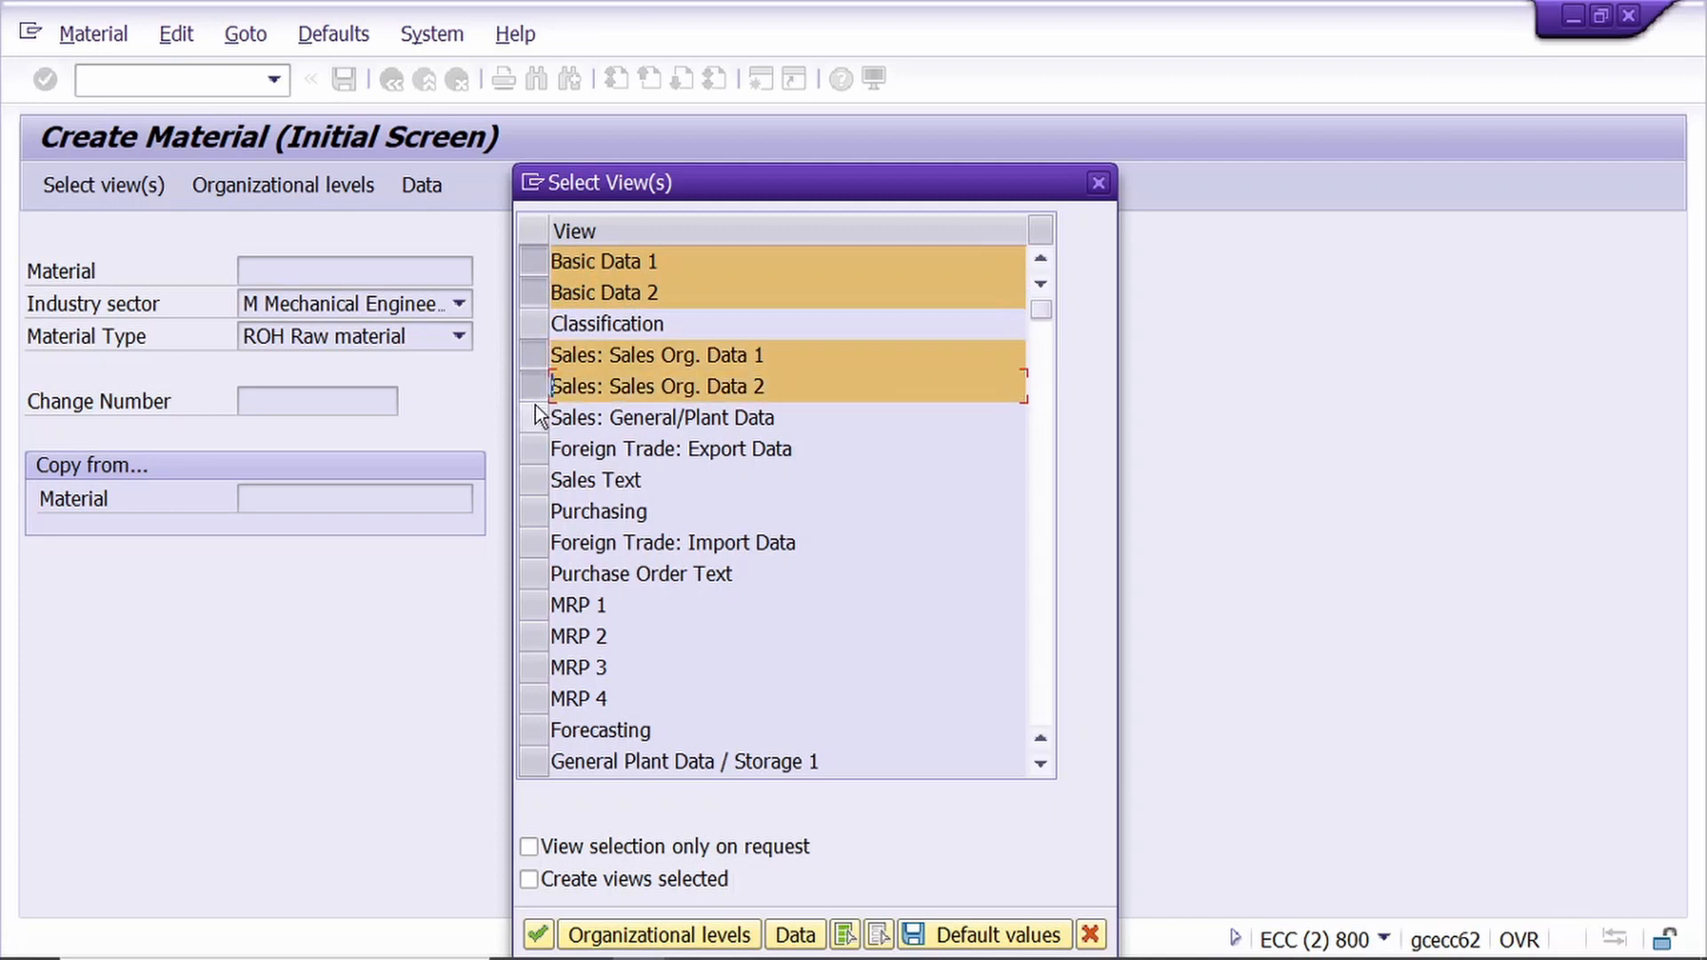
pyautogui.keyDown('ctrl'); pyautogui.click(533, 418); pyautogui.keyUp('ctrl')
pyautogui.keyDown('ctrl'); pyautogui.click(532, 447); pyautogui.keyUp('ctrl')
pyautogui.keyDown('ctrl'); pyautogui.click(532, 479); pyautogui.keyUp('ctrl')
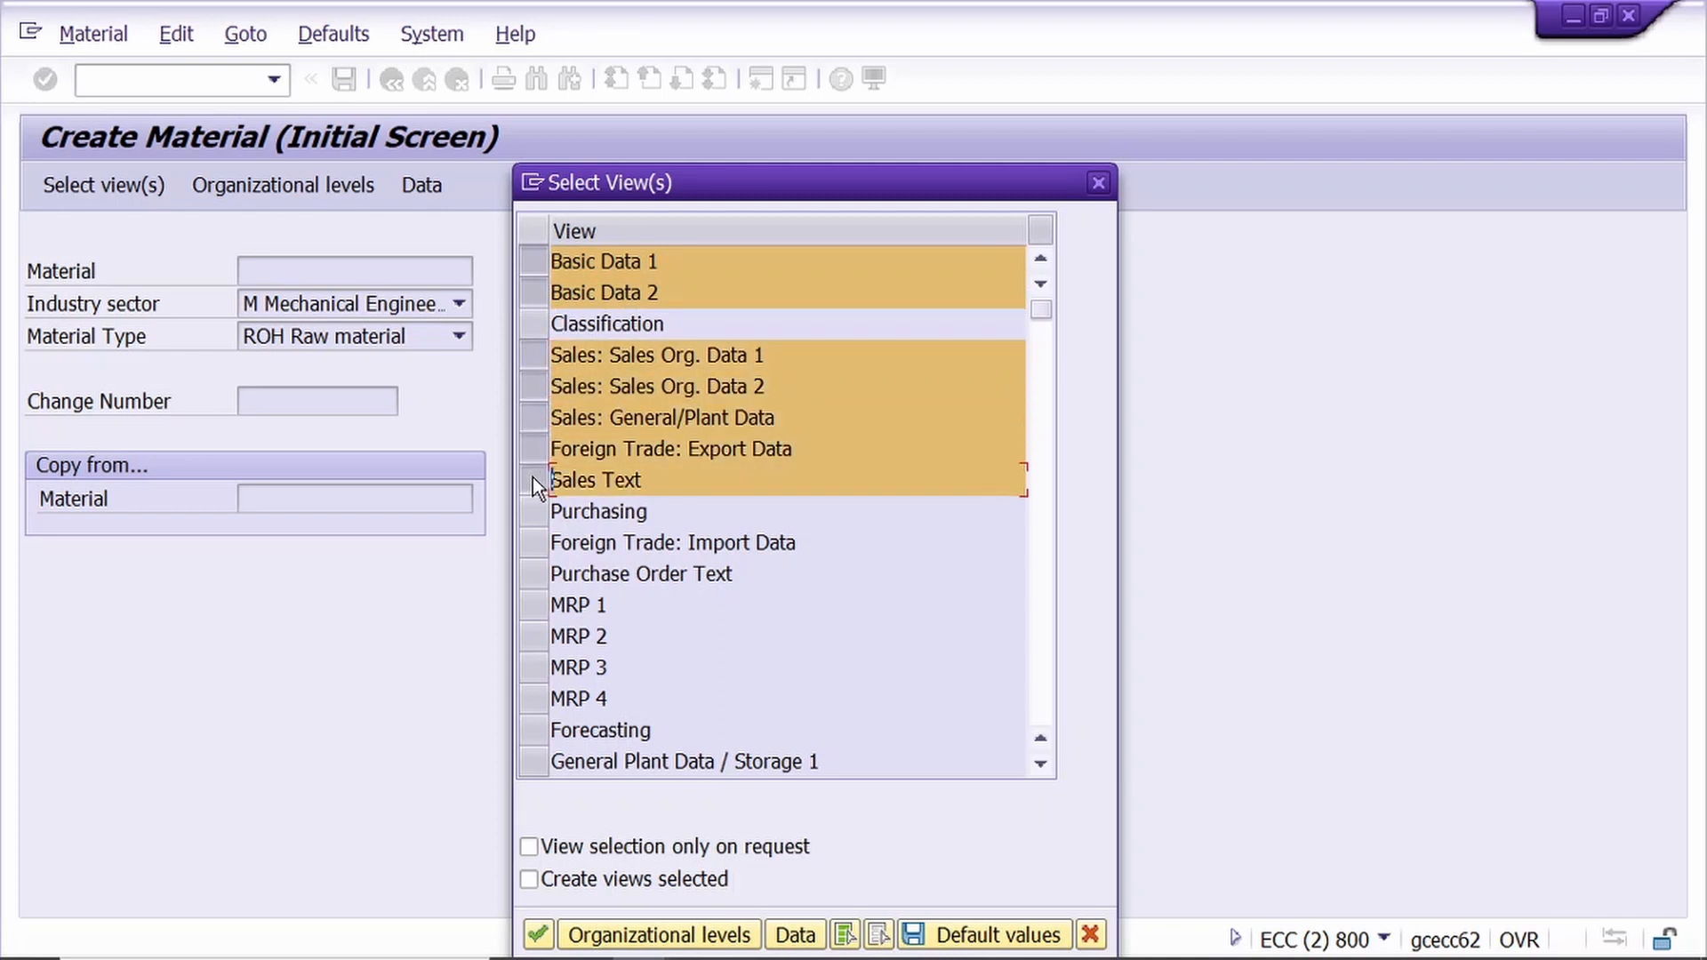
pyautogui.keyDown('ctrl'); pyautogui.click(532, 509); pyautogui.keyUp('ctrl')
pyautogui.keyDown('ctrl'); pyautogui.click(532, 540); pyautogui.keyUp('ctrl')
pyautogui.keyDown('ctrl'); pyautogui.click(531, 574); pyautogui.keyUp('ctrl')
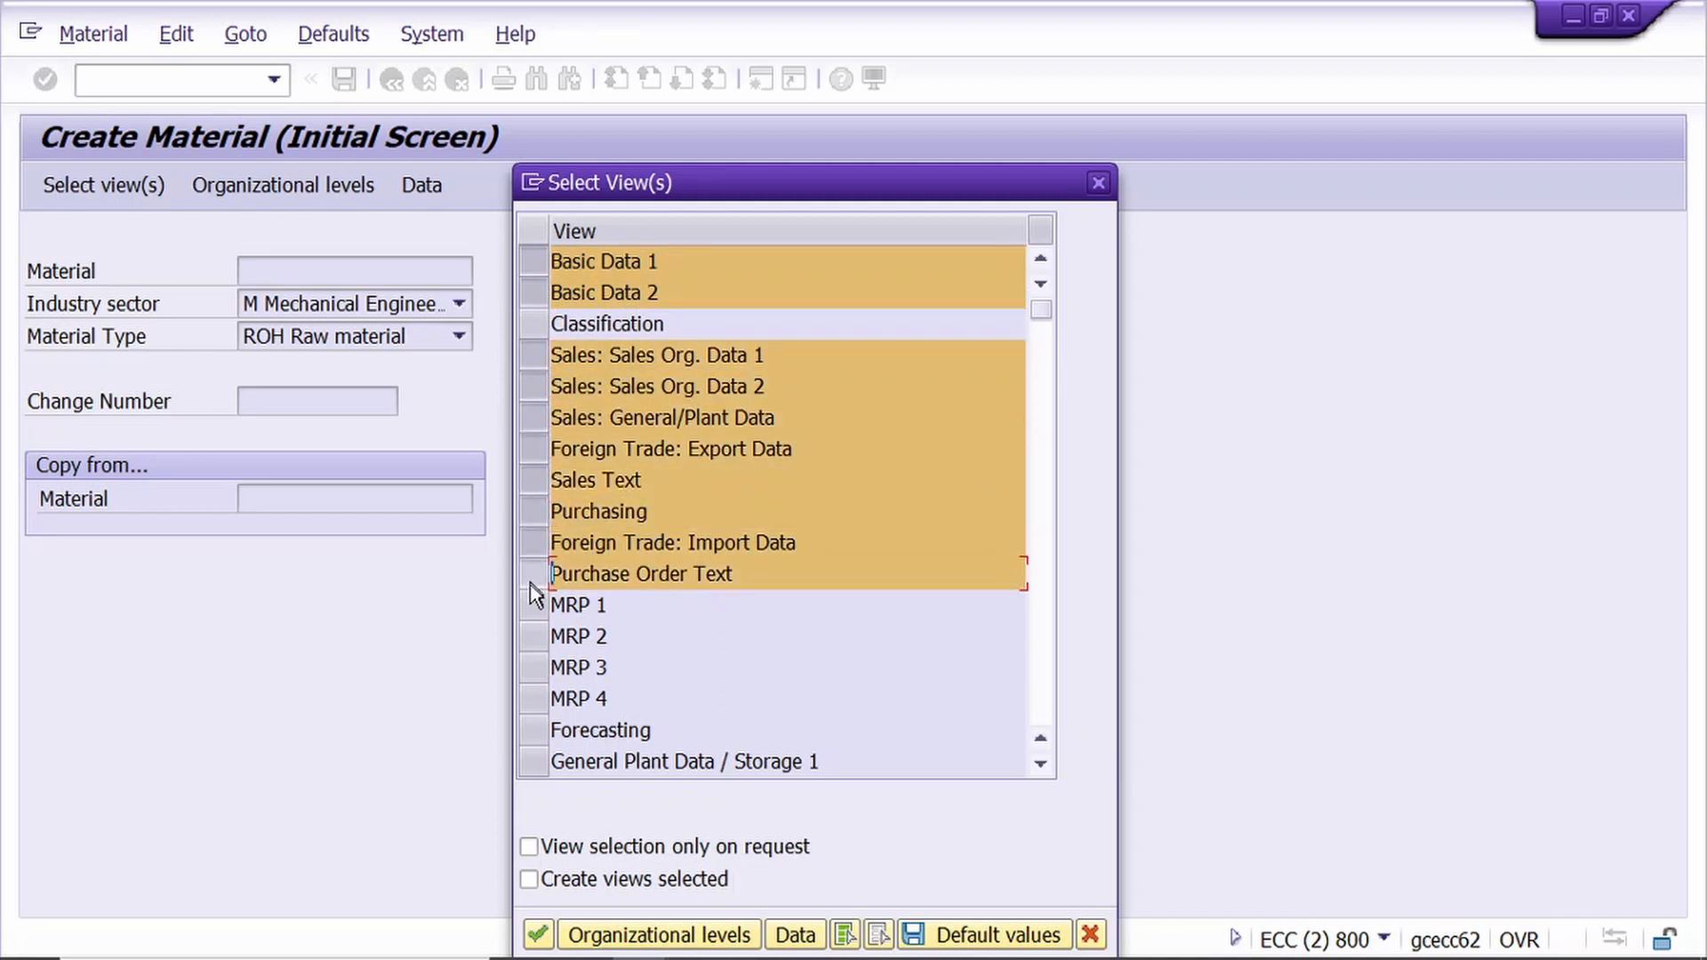
pyautogui.keyDown('ctrl'); pyautogui.click(532, 606); pyautogui.keyUp('ctrl')
pyautogui.keyDown('ctrl'); pyautogui.click(539, 636); pyautogui.keyUp('ctrl')
pyautogui.keyDown('ctrl'); pyautogui.click(537, 667); pyautogui.keyUp('ctrl')
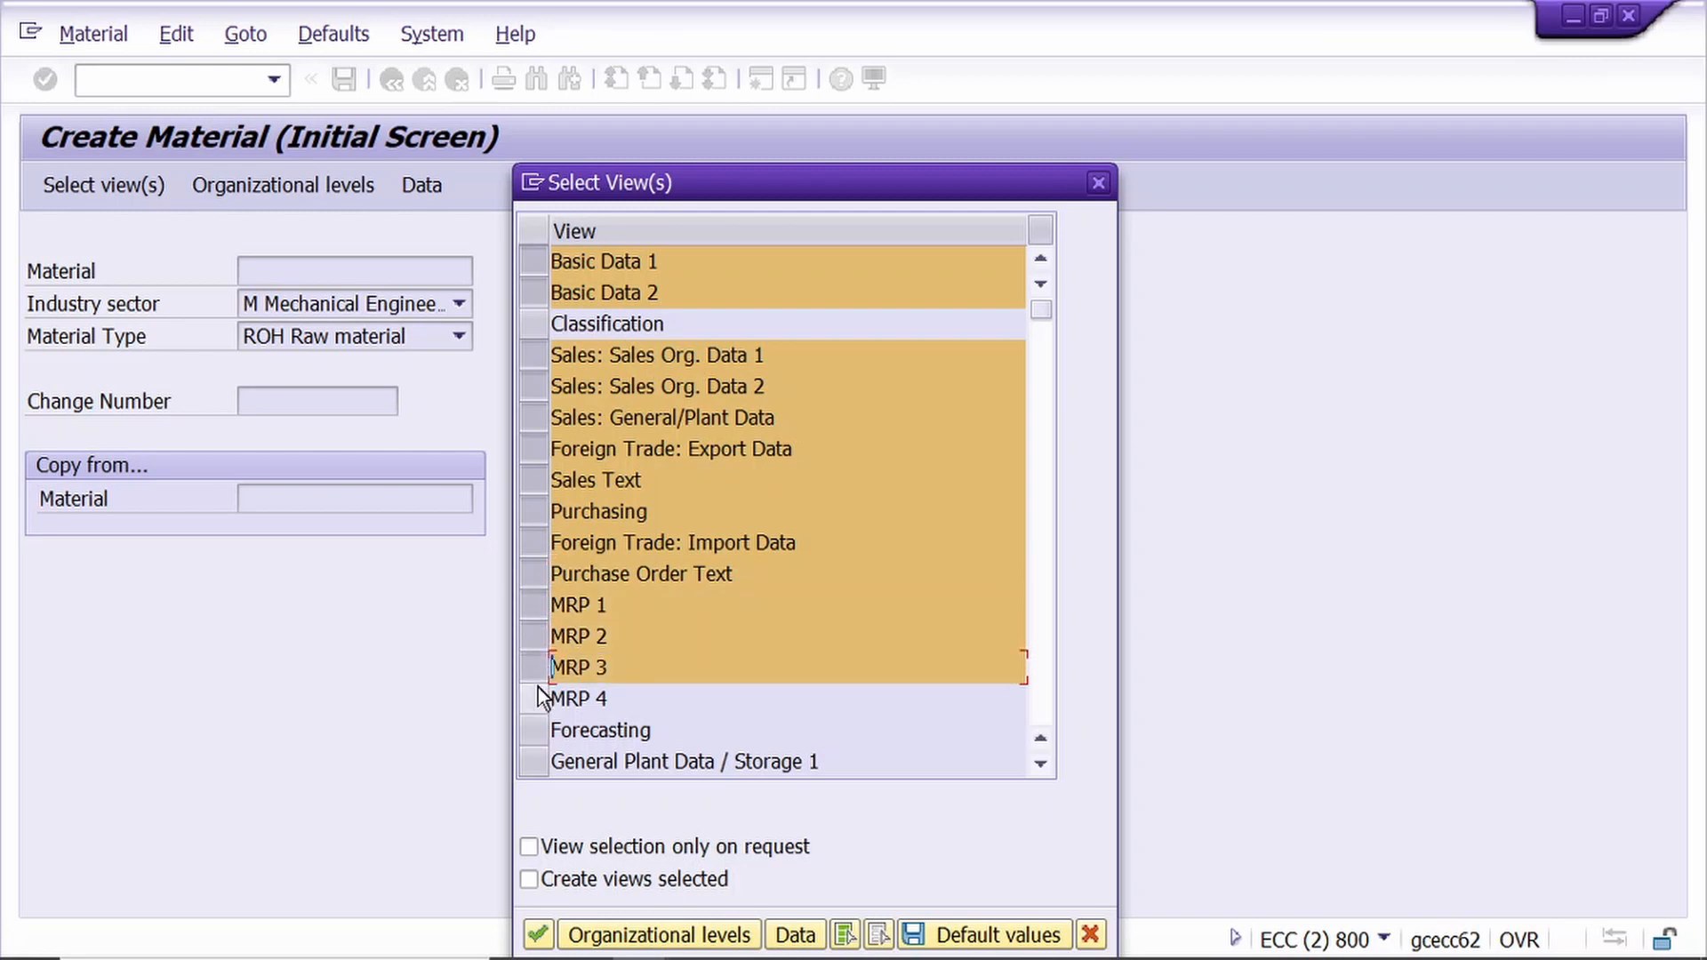
pyautogui.keyDown('ctrl'); pyautogui.click(541, 700); pyautogui.keyUp('ctrl')
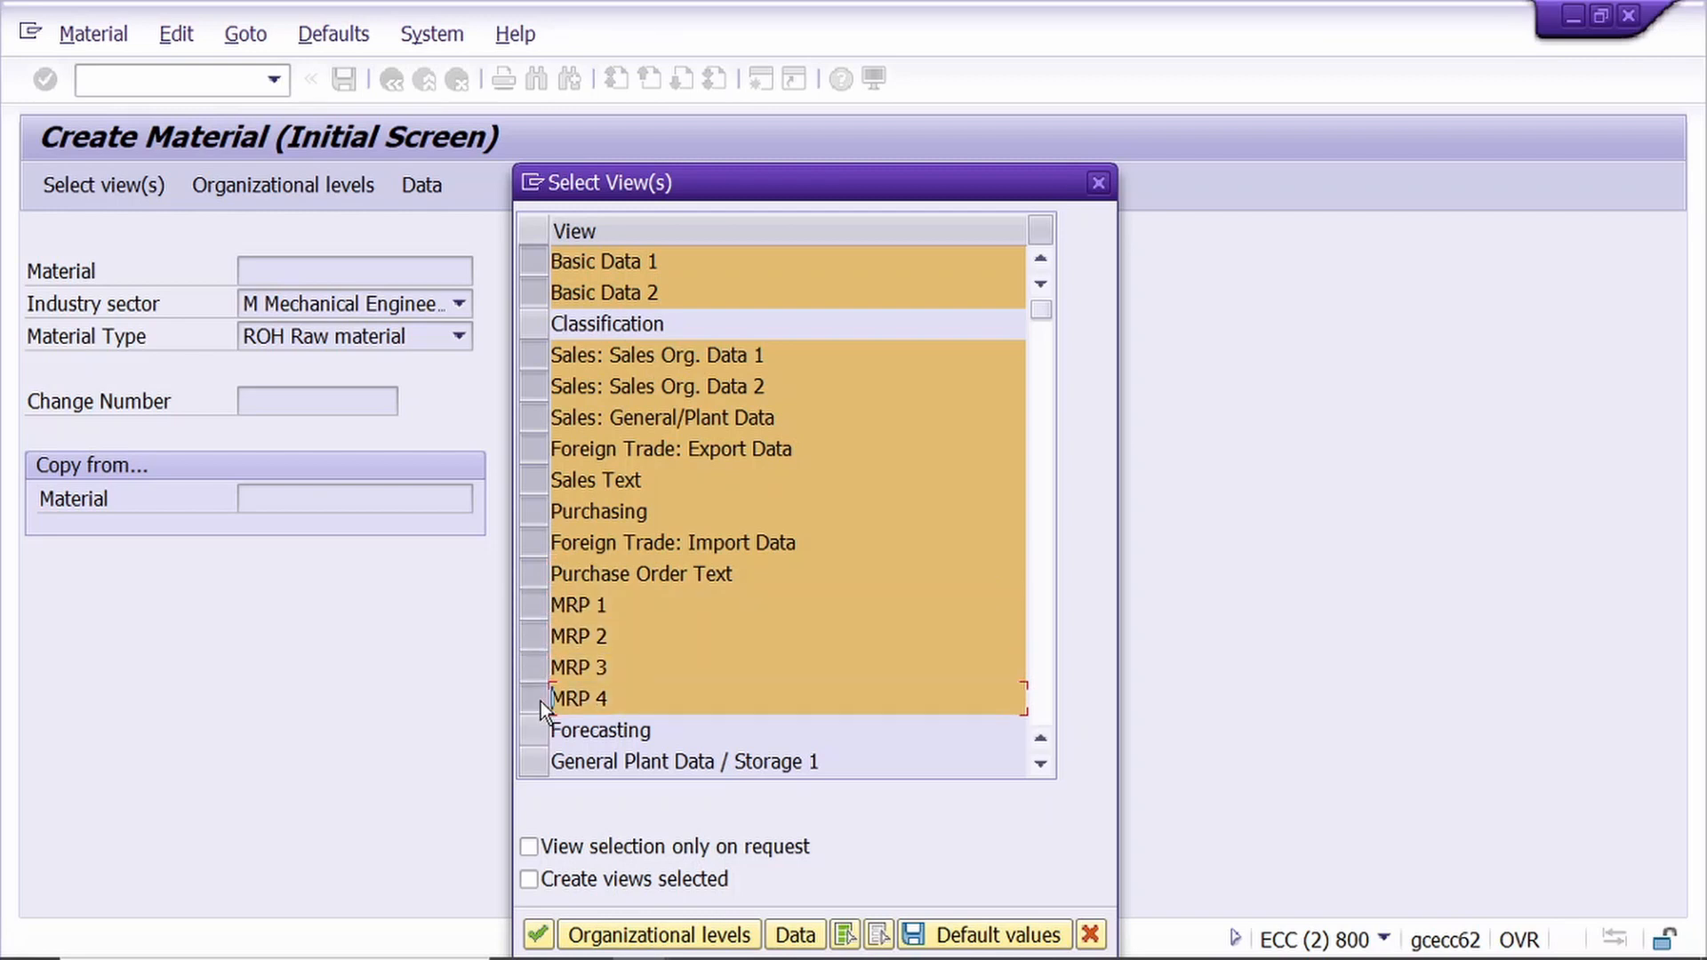
pyautogui.keyDown('ctrl'); pyautogui.click(539, 762); pyautogui.keyUp('ctrl')
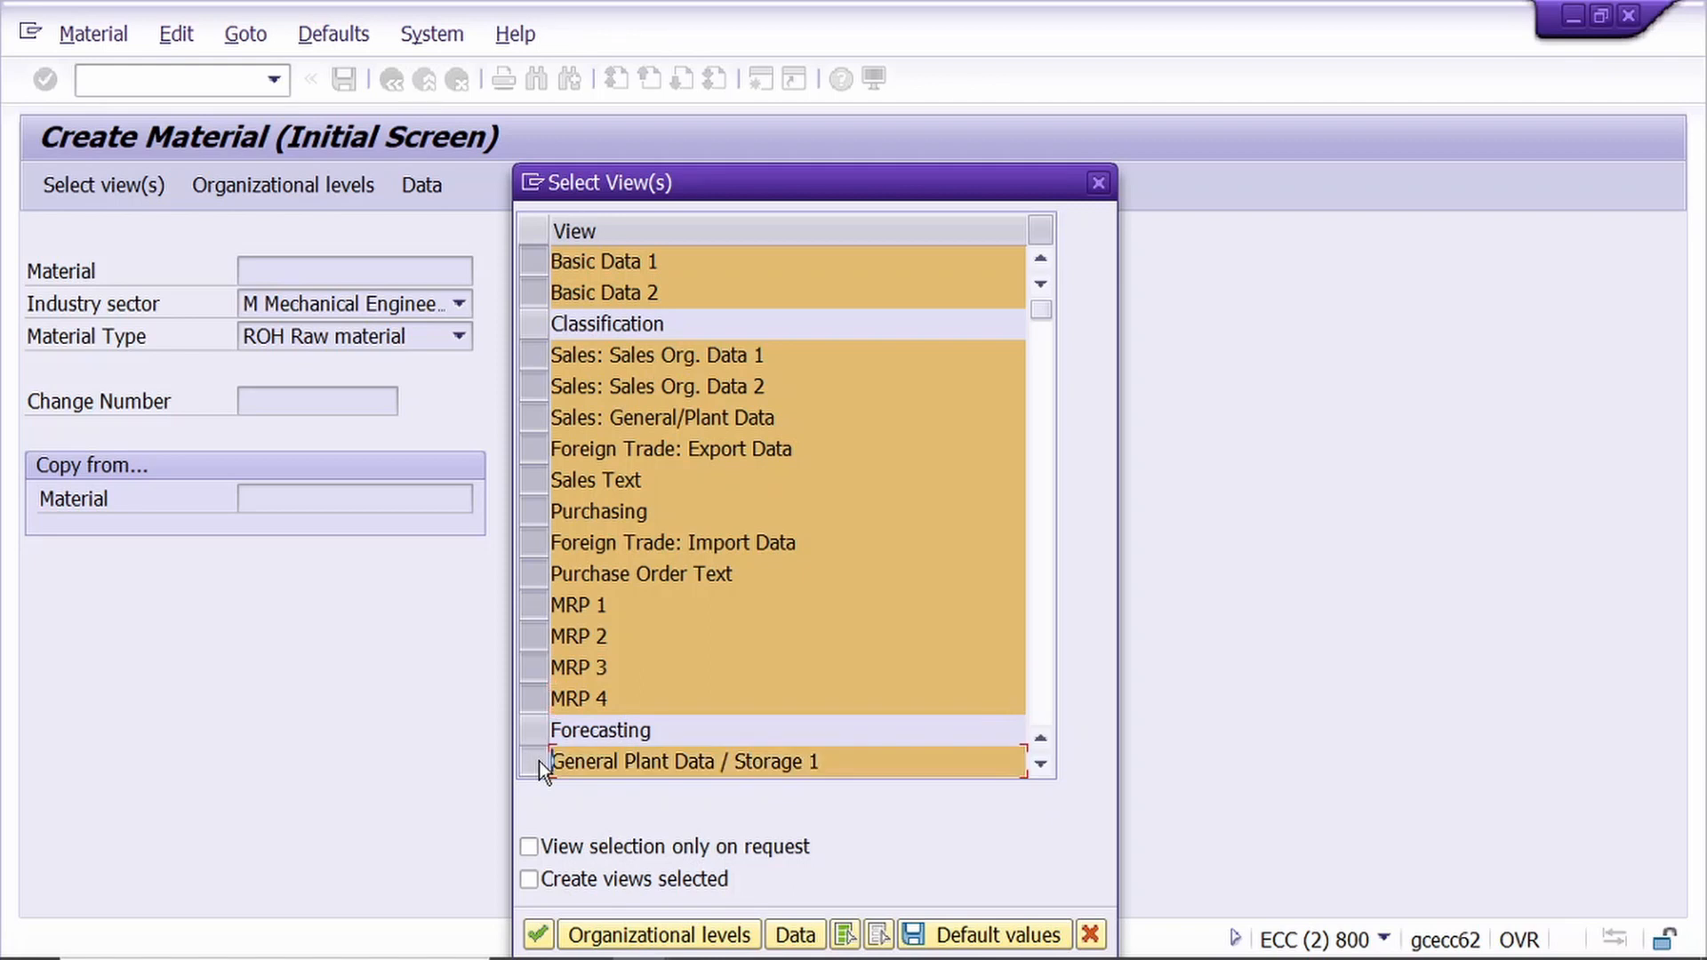
# - Add General Plant Data / Storage 2, Quality Management, Accounting 1 and 2, and Costing 1 and 2 to the selection, then confirm the views
pyautogui.scroll(-5, 539, 761)
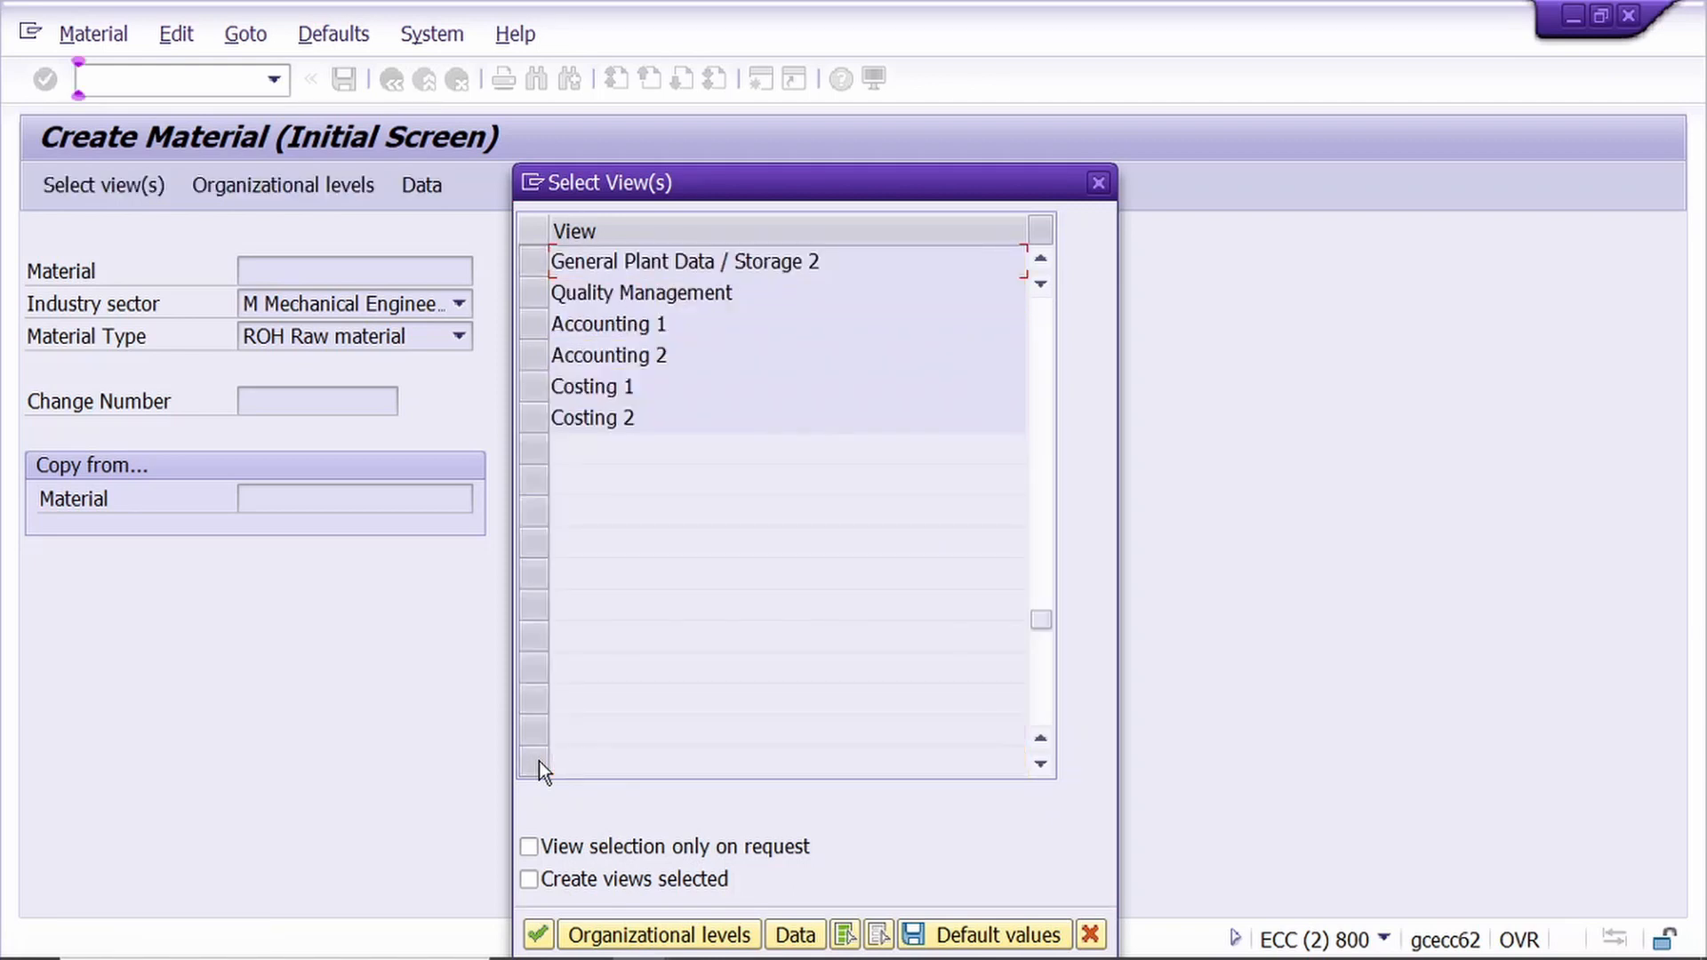
pyautogui.keyDown('ctrl'); pyautogui.click(537, 265); pyautogui.keyUp('ctrl')
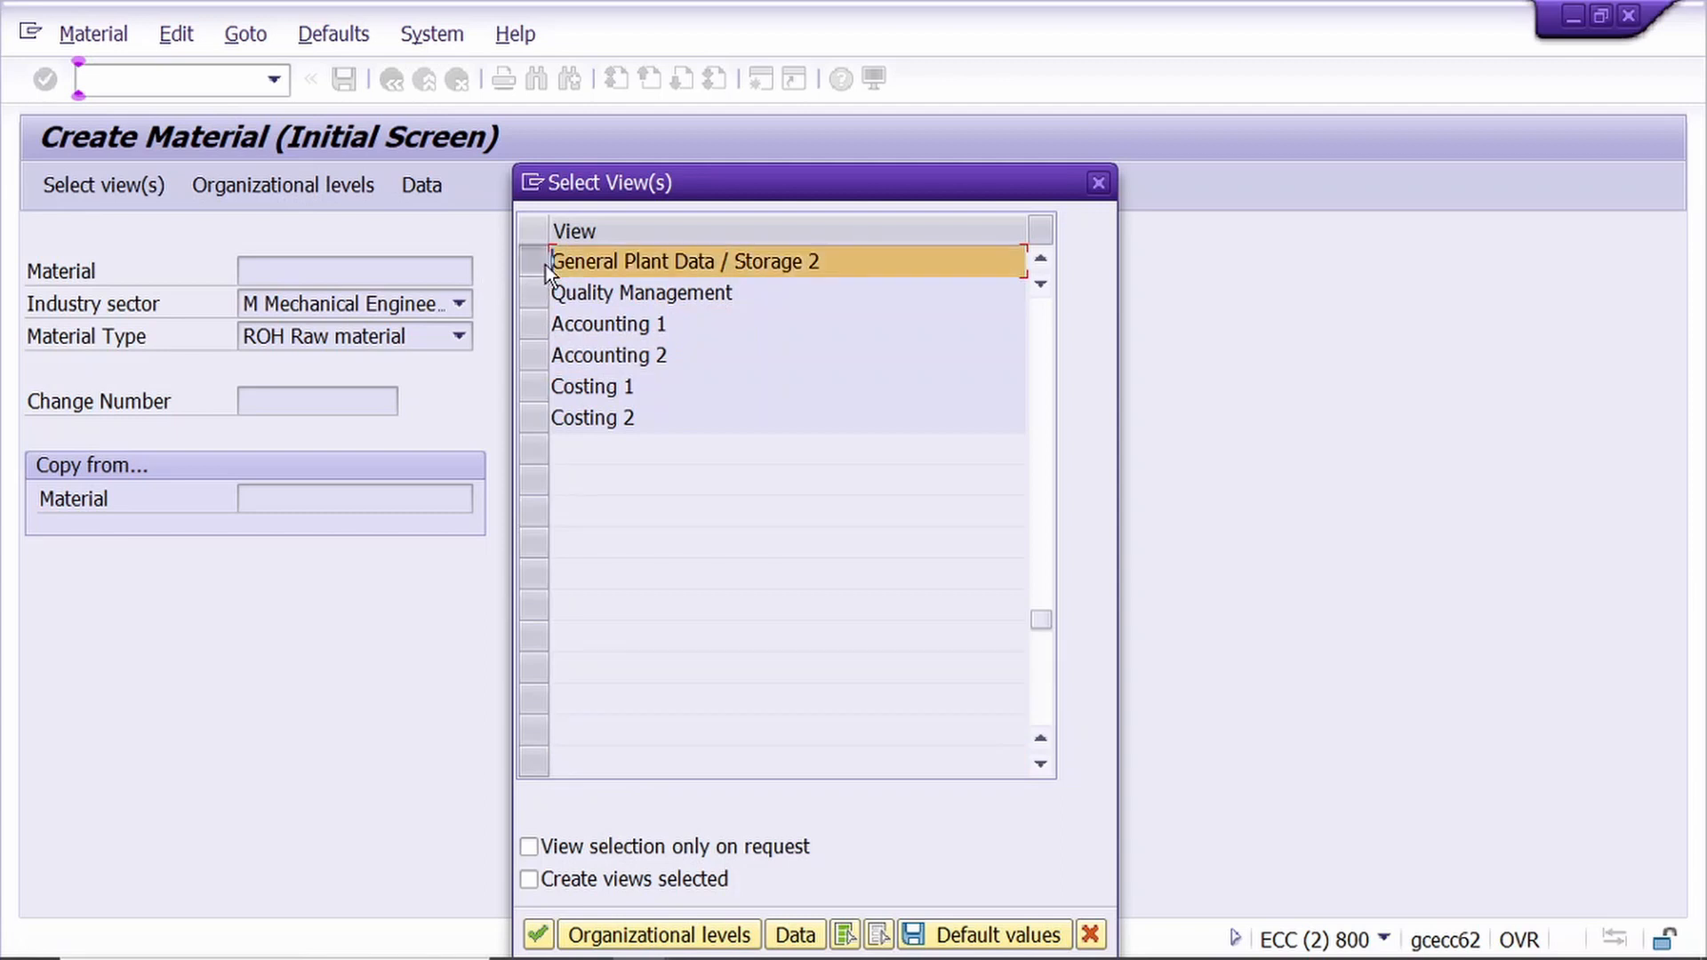
pyautogui.keyDown('ctrl'); pyautogui.click(546, 302); pyautogui.keyUp('ctrl')
pyautogui.keyDown('ctrl'); pyautogui.click(542, 331); pyautogui.keyUp('ctrl')
pyautogui.keyDown('ctrl'); pyautogui.click(541, 355); pyautogui.keyUp('ctrl')
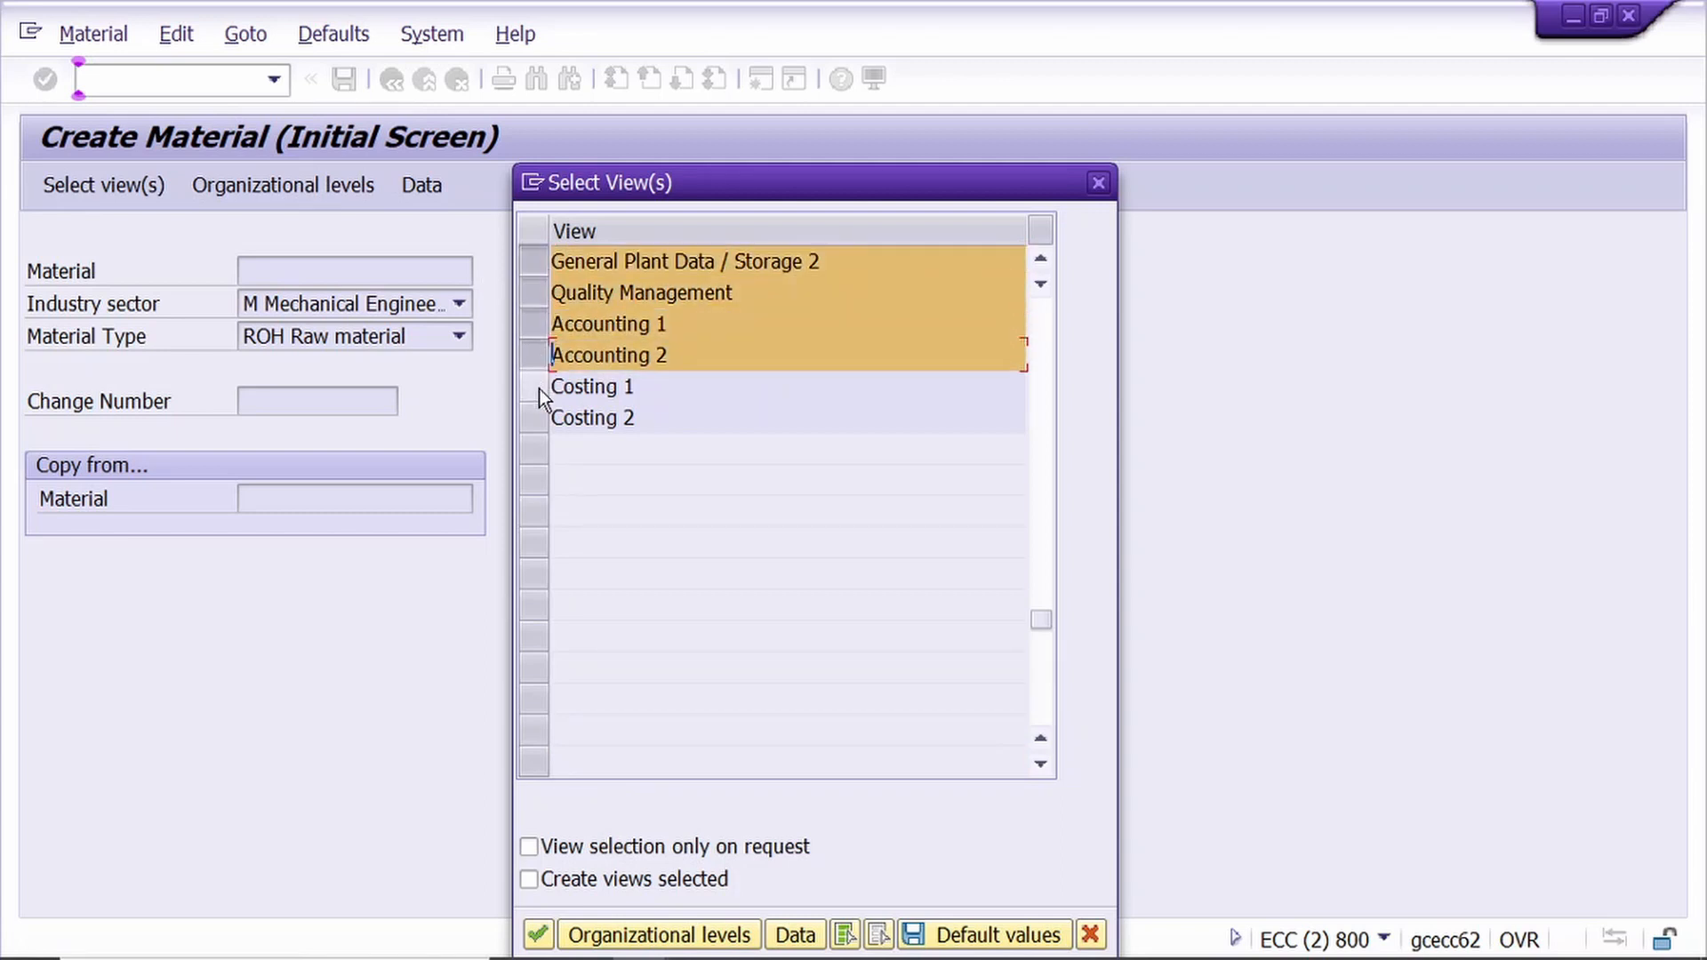
pyautogui.keyDown('ctrl'); pyautogui.click(539, 388); pyautogui.keyUp('ctrl')
pyautogui.keyDown('ctrl'); pyautogui.click(537, 418); pyautogui.keyUp('ctrl')
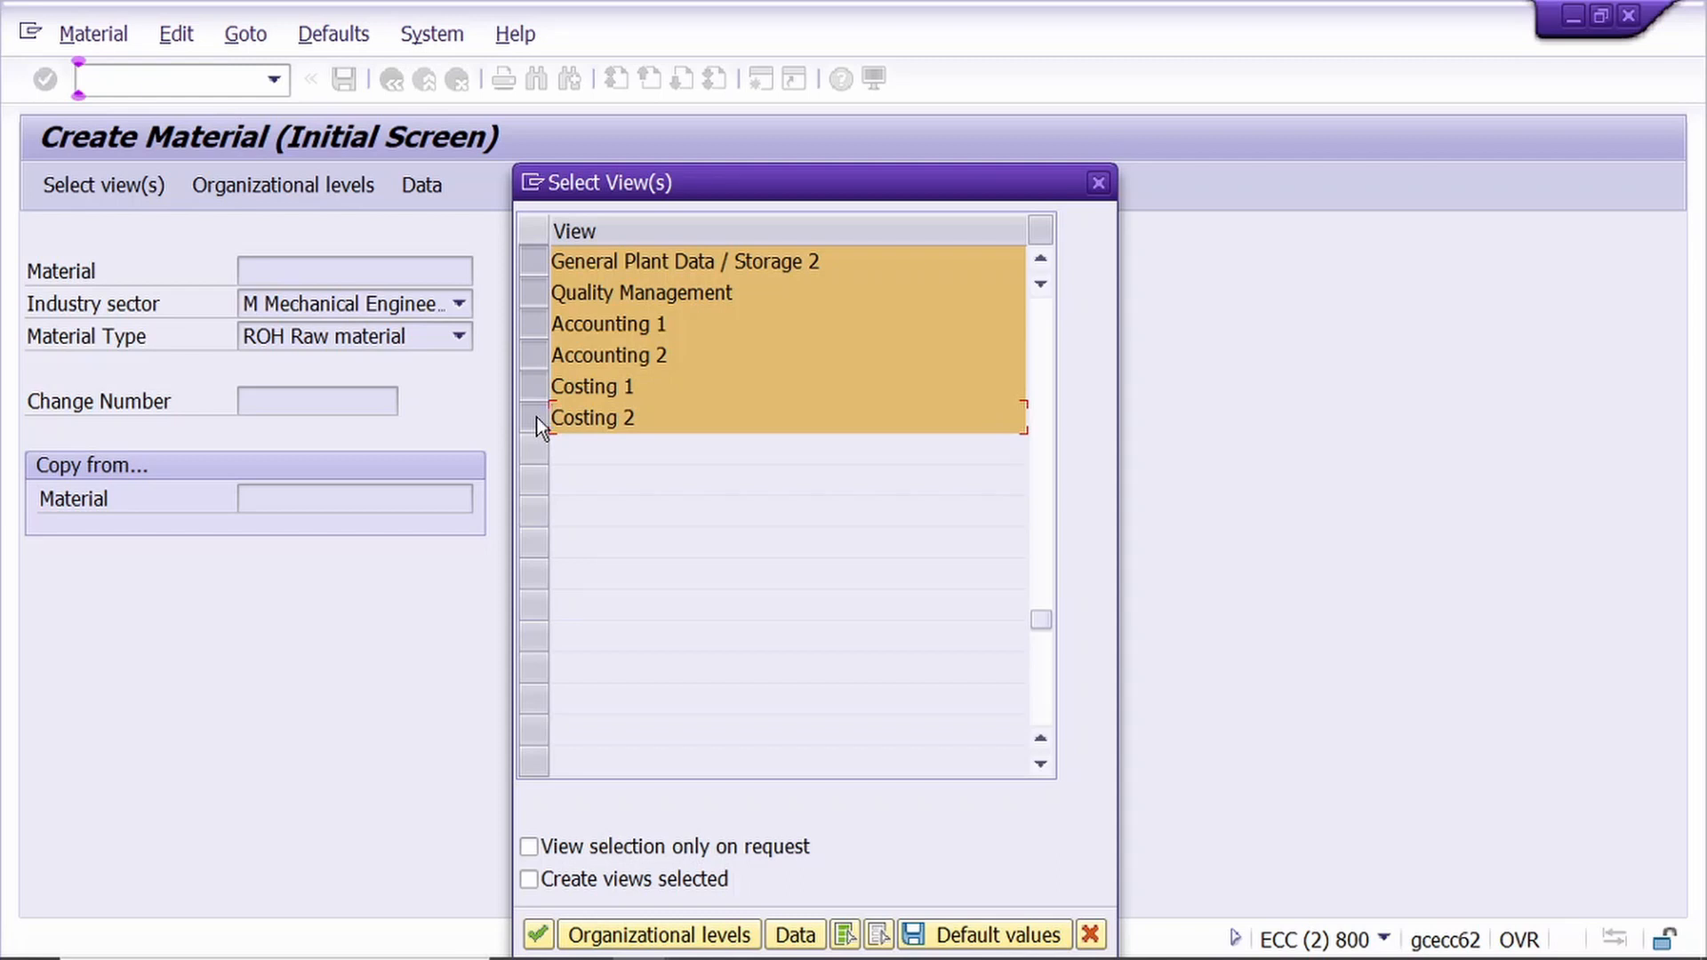
pyautogui.press('Return')
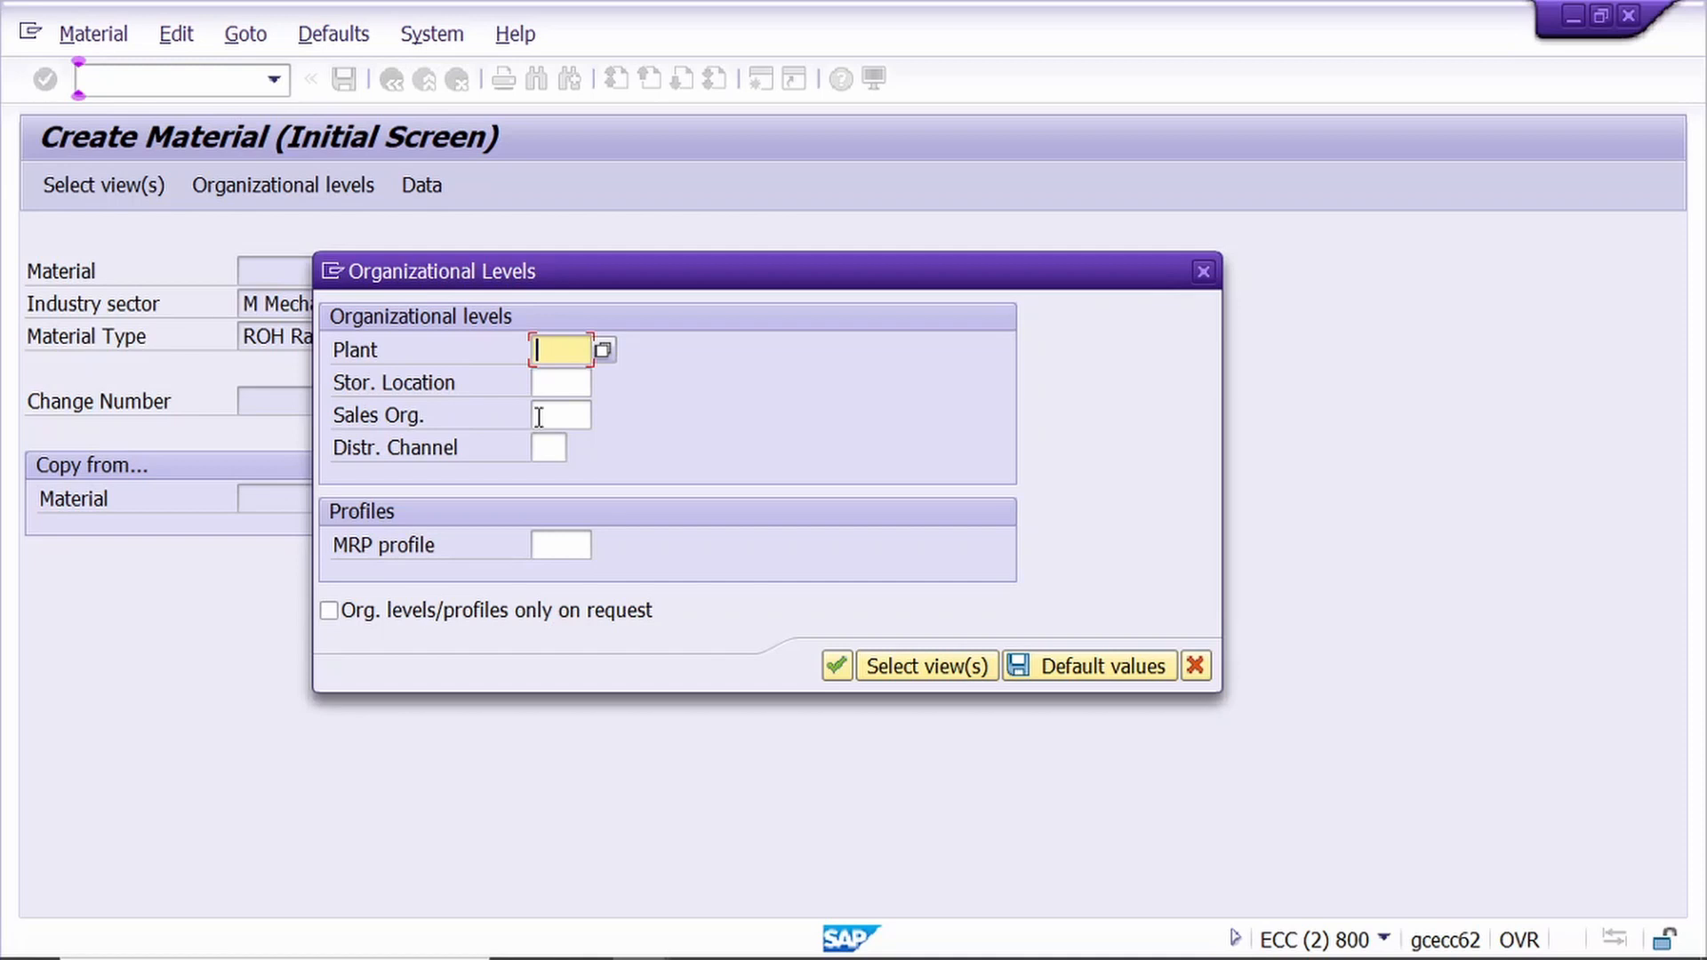
# - Set the organizational levels to plant 1000, storage location 0001, sales organization 1000 and distribution channel 10, then confirm them
pyautogui.write('1000')
pyautogui.press('Tab')
pyautogui.write('0001')
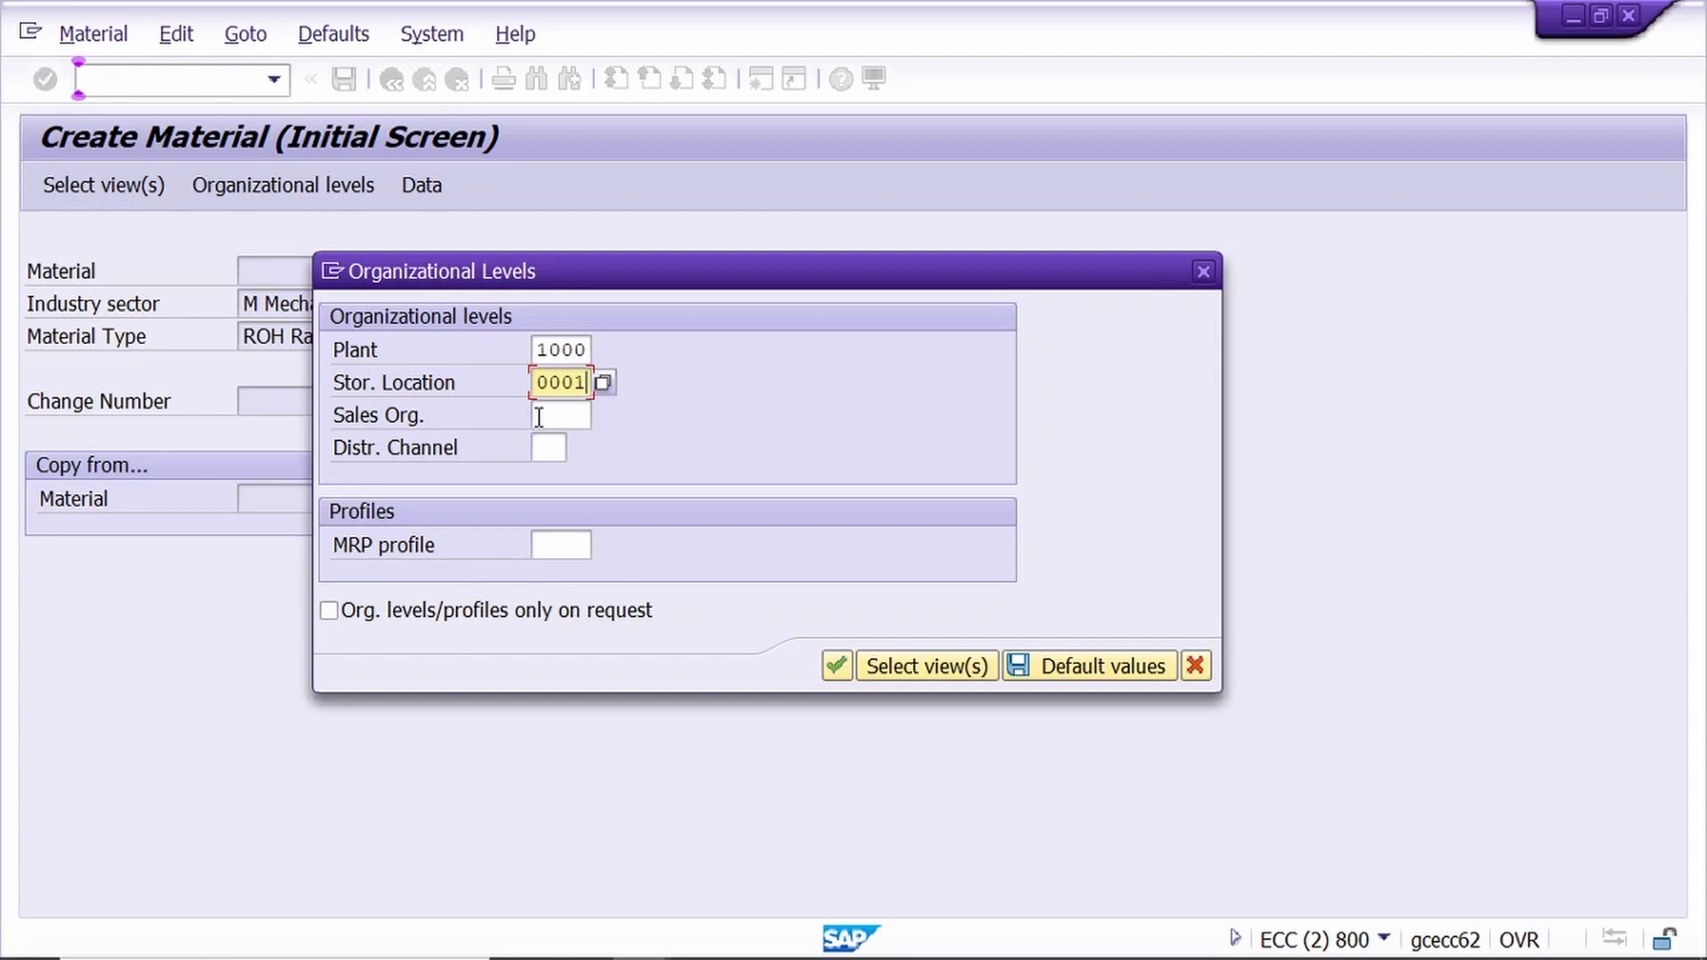
pyautogui.press('Tab')
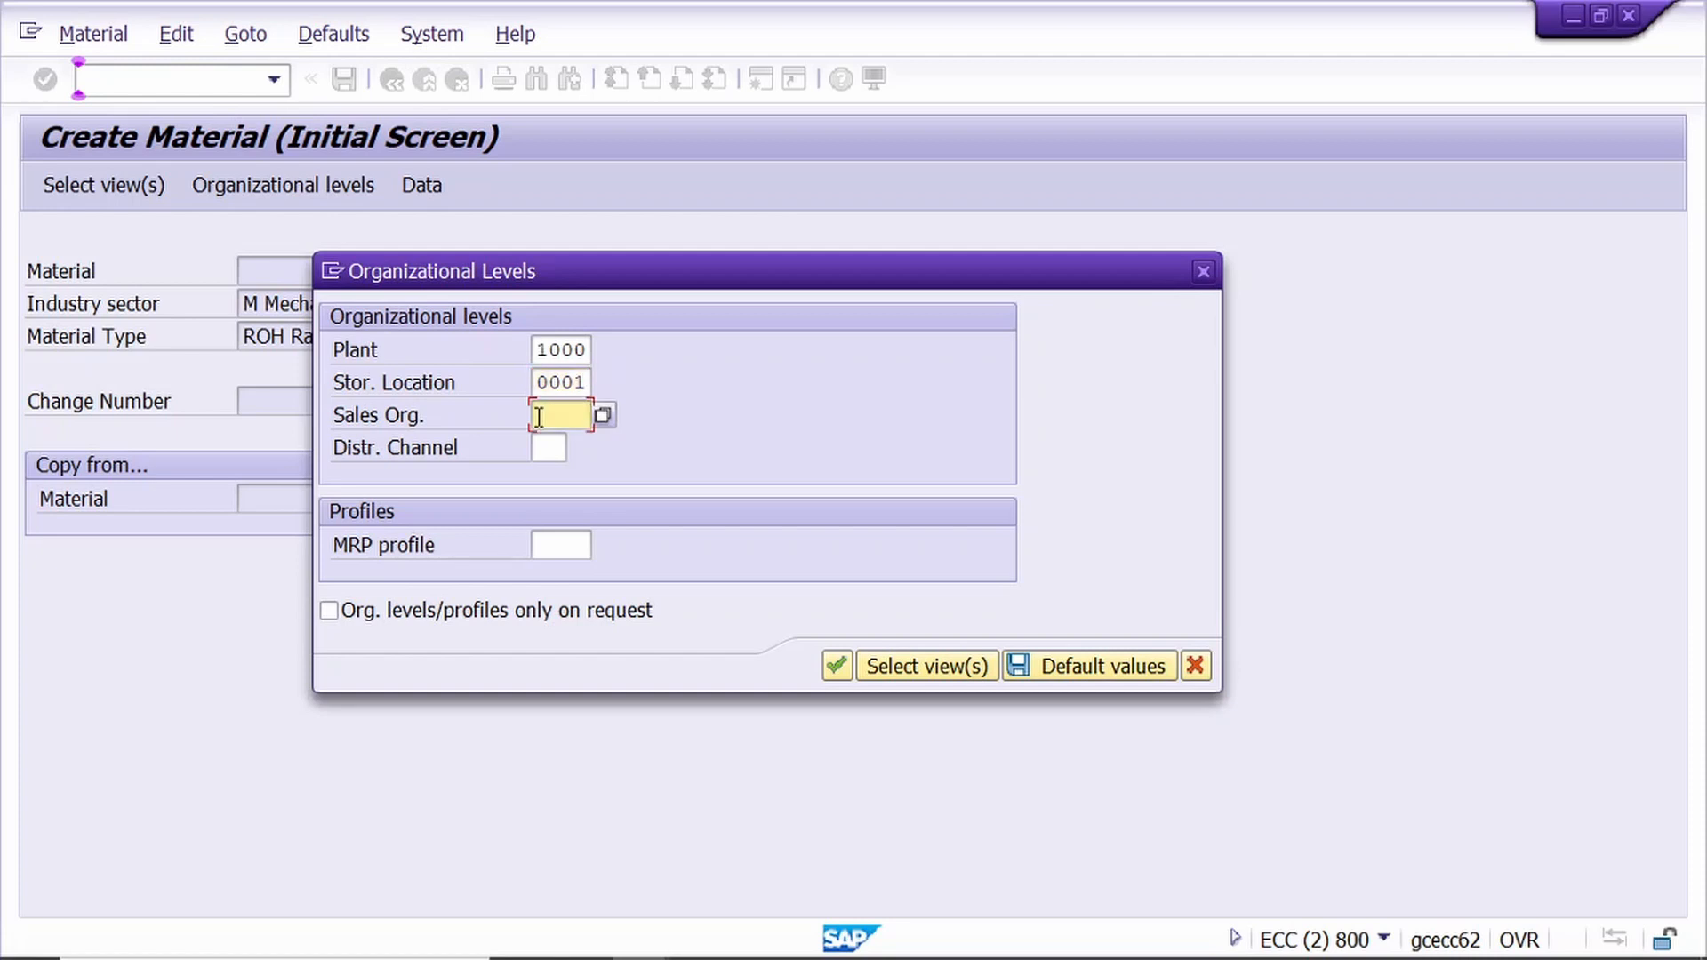
pyautogui.write('1000')
pyautogui.press('Tab')
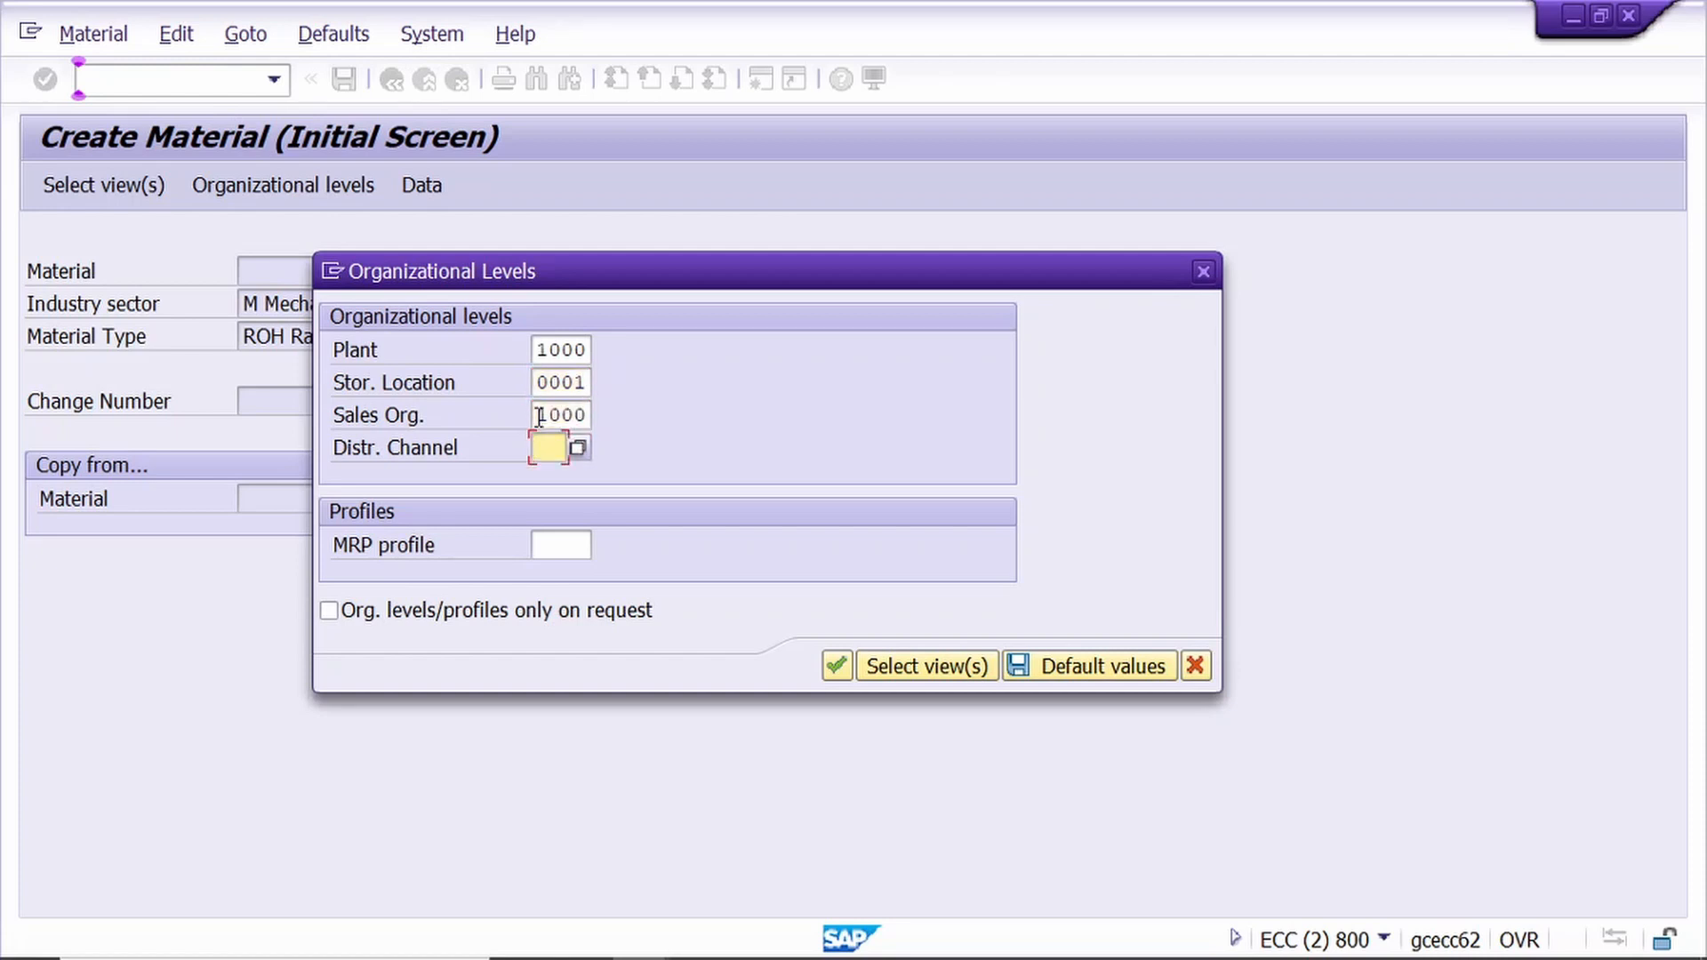
pyautogui.write('10')
pyautogui.click(831, 668)
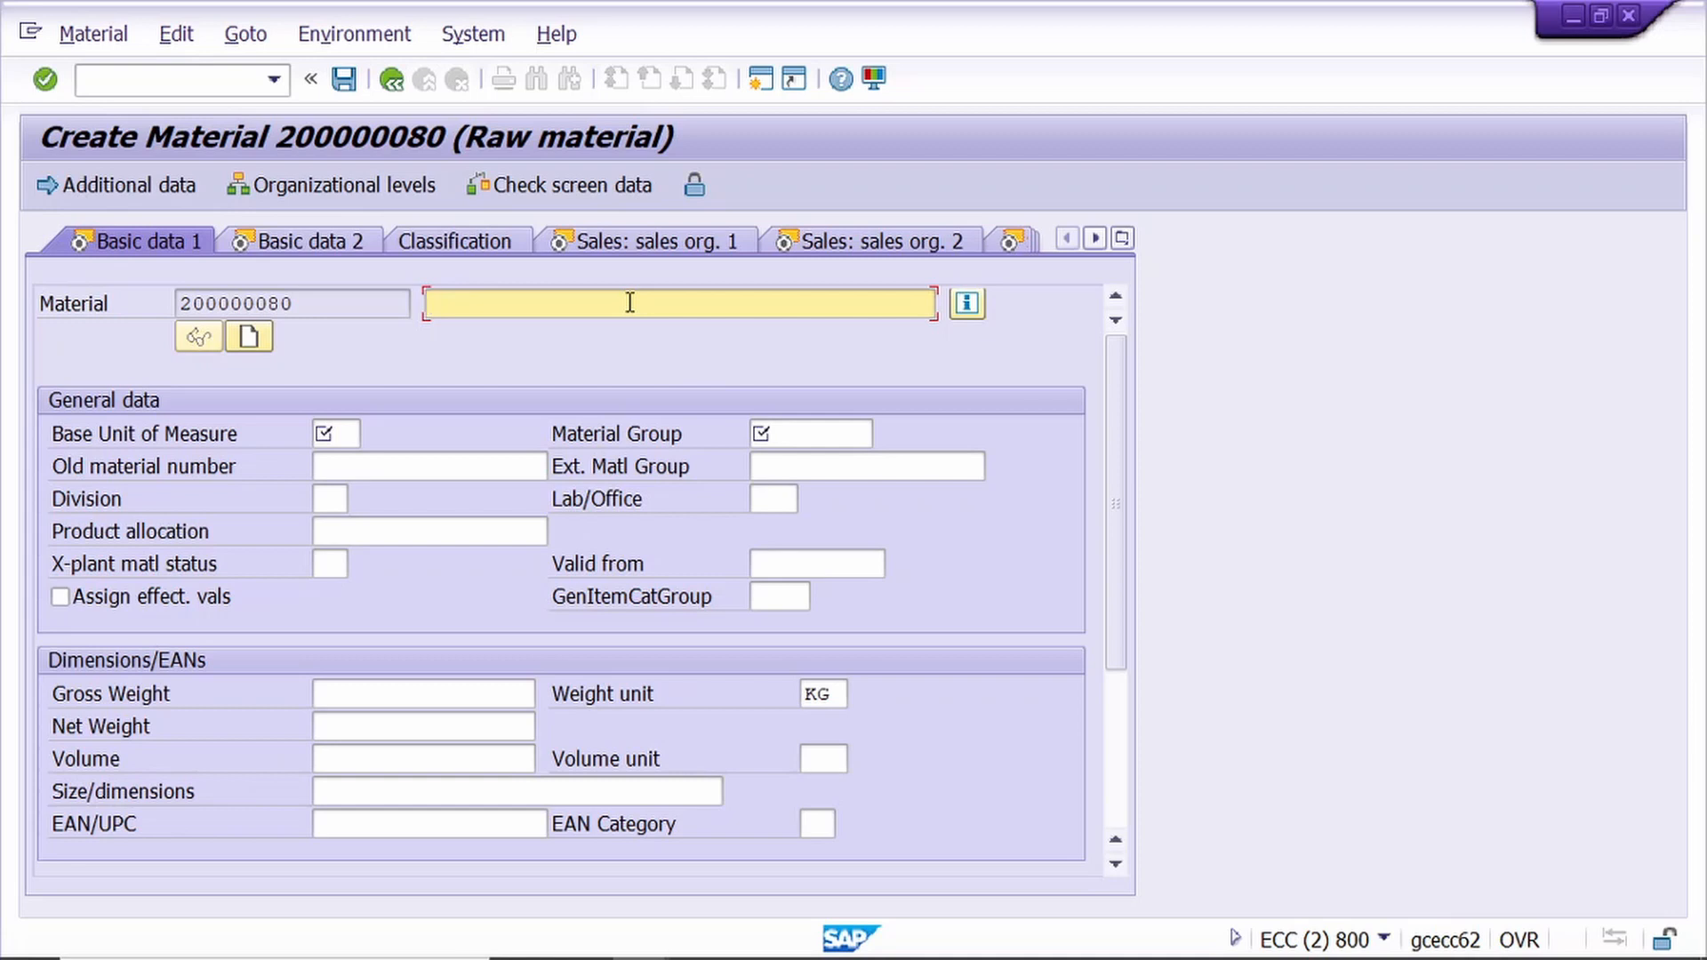
# - Enter "material mster" as the material description, using the previously entered value
pyautogui.write('materil')
pyautogui.press('BackSpace')
pyautogui.press('BackSpace')
pyautogui.press('BackSpace')
pyautogui.press('BackSpace')
pyautogui.press('BackSpace')
pyautogui.press('BackSpace')
pyautogui.press('BackSpace')
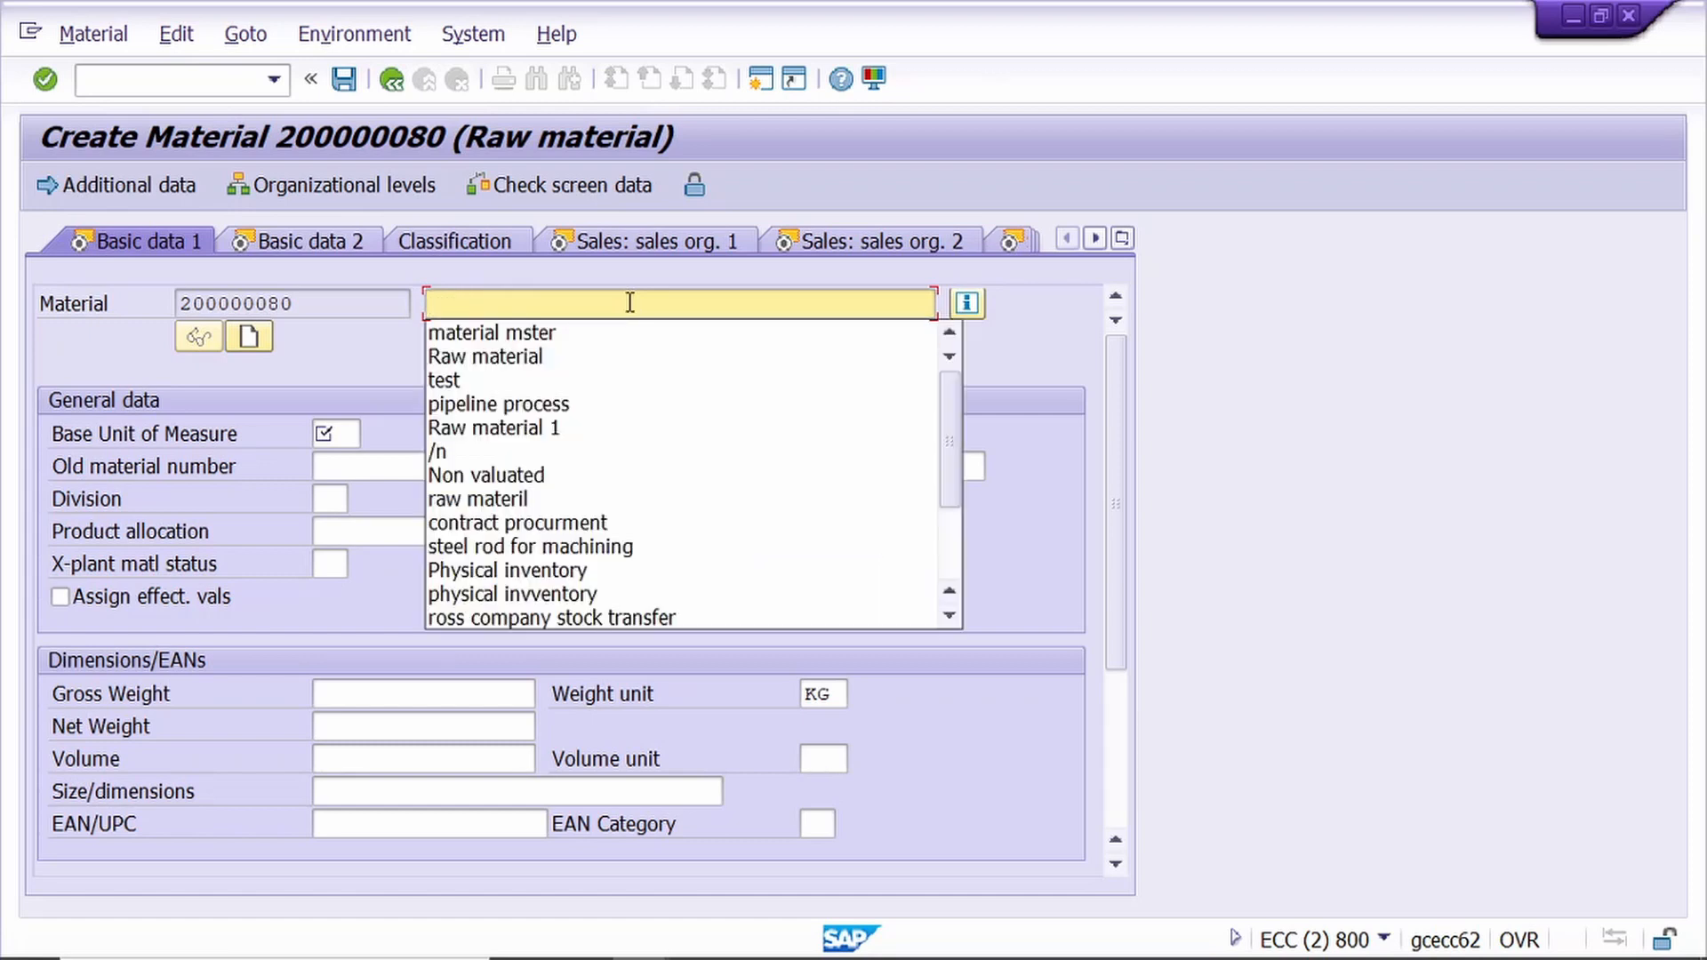
pyautogui.press('Down')
pyautogui.press('Return')
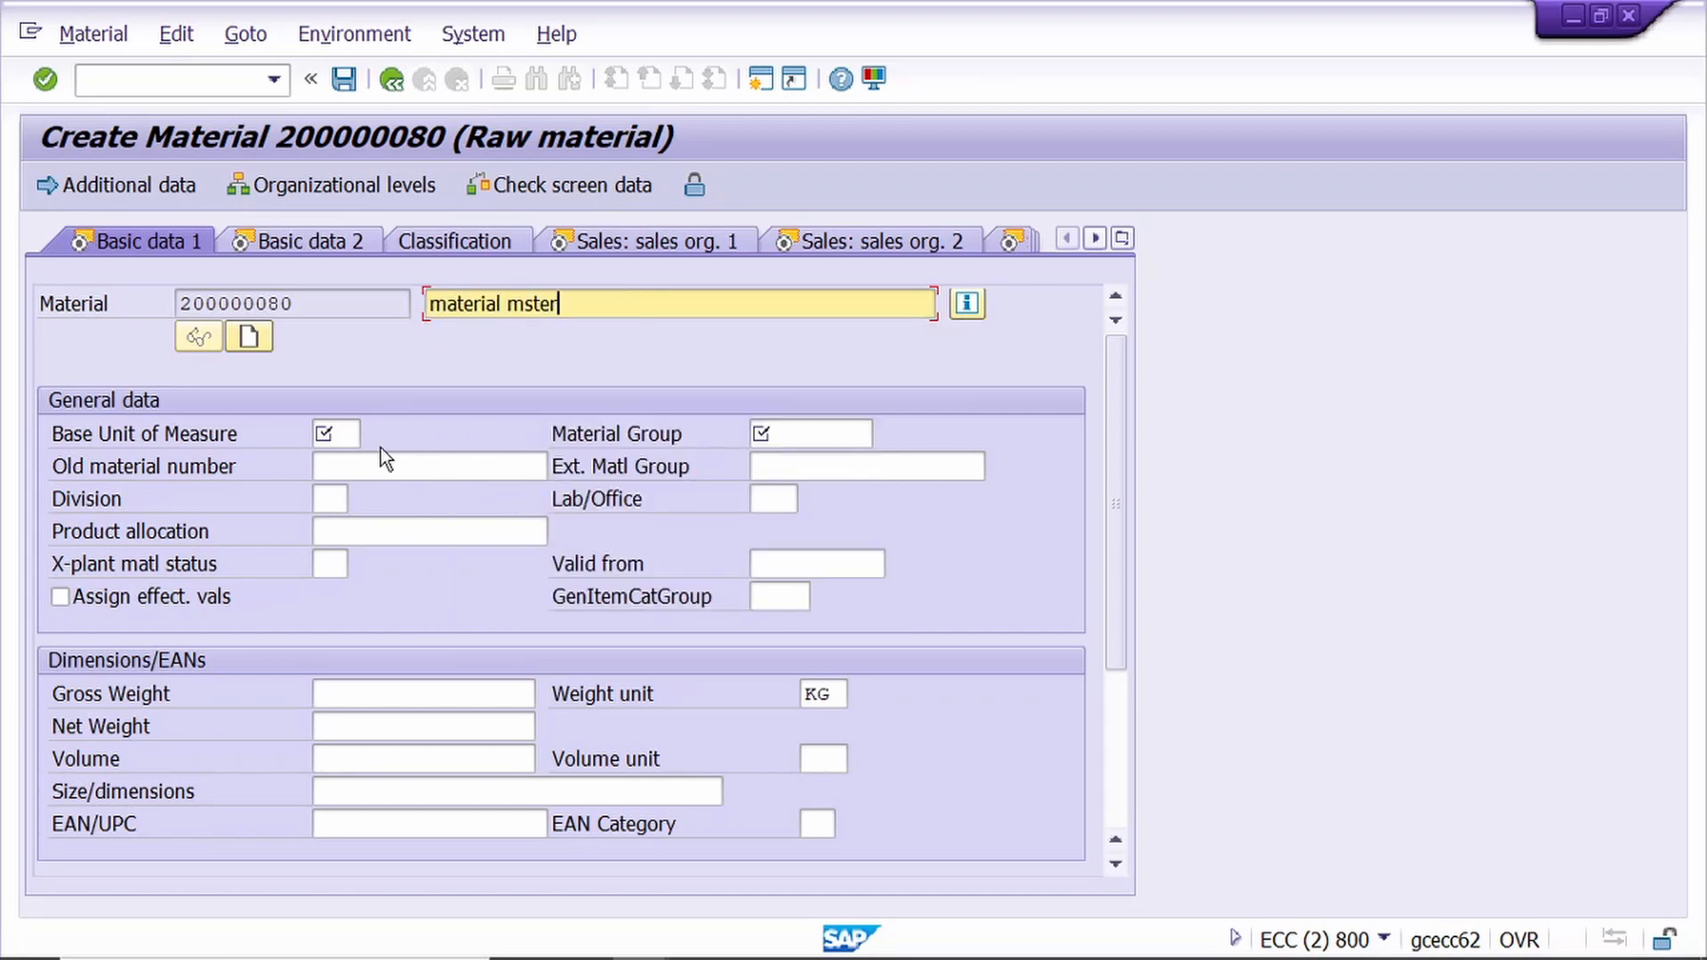
# - Set the base unit of measure to pc and the material group to 0001, then continue to Basic data 2
pyautogui.click(334, 434)
pyautogui.write('pc')
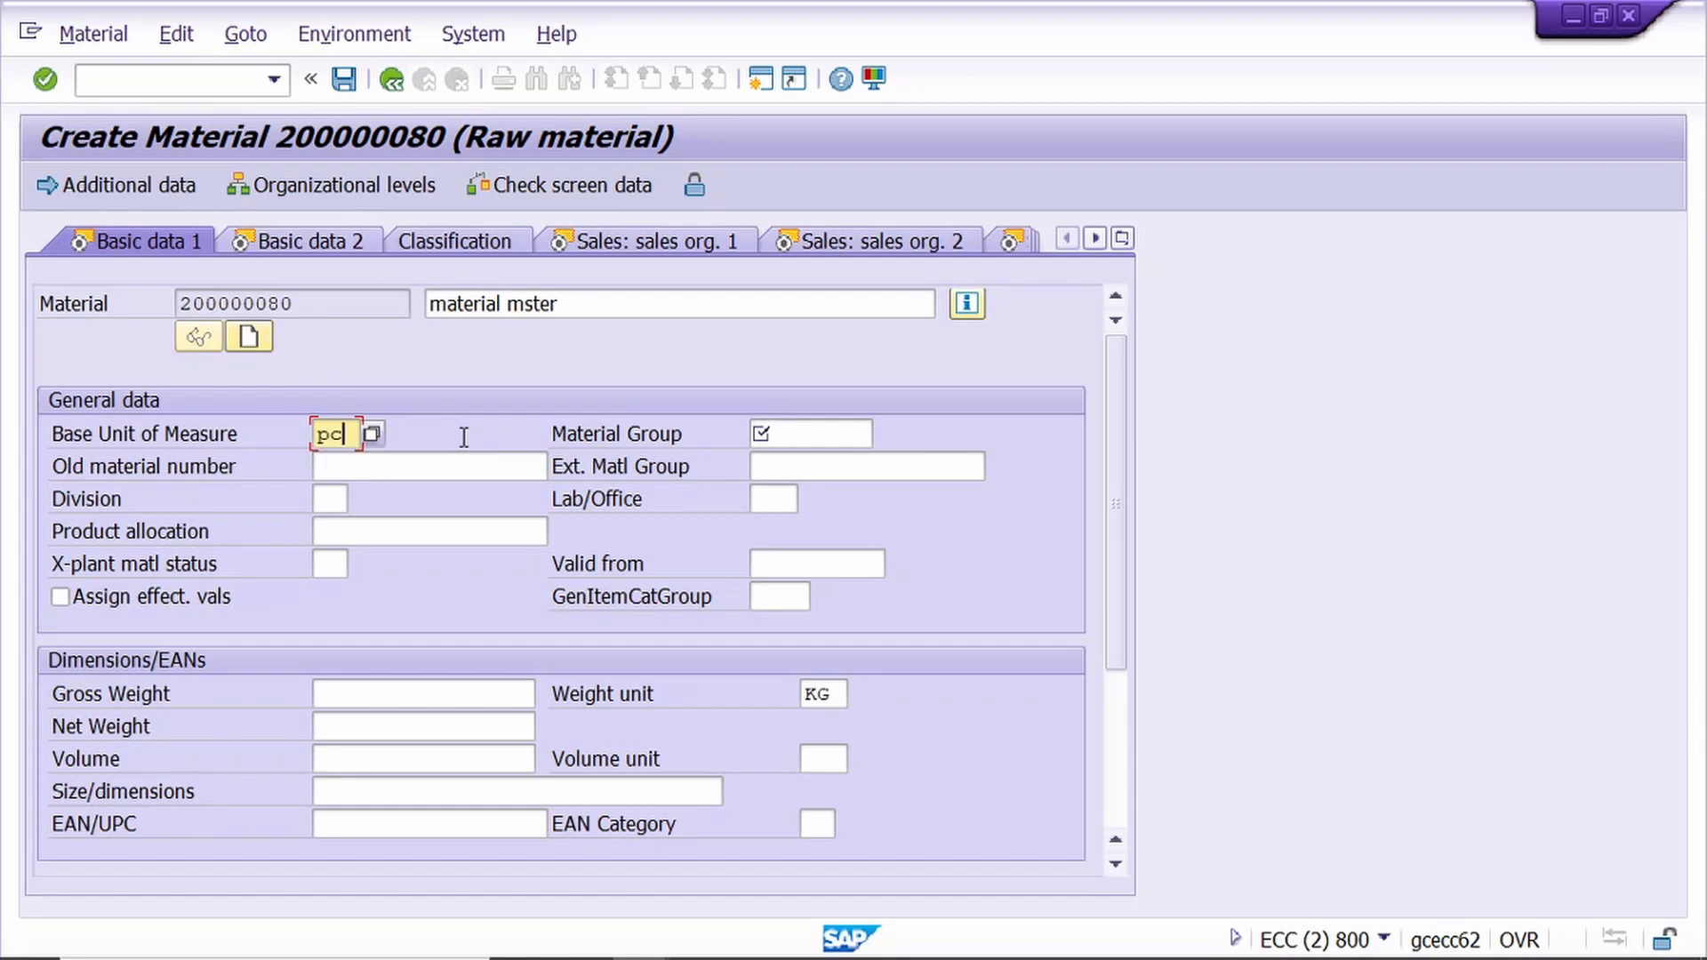
pyautogui.press('Tab')
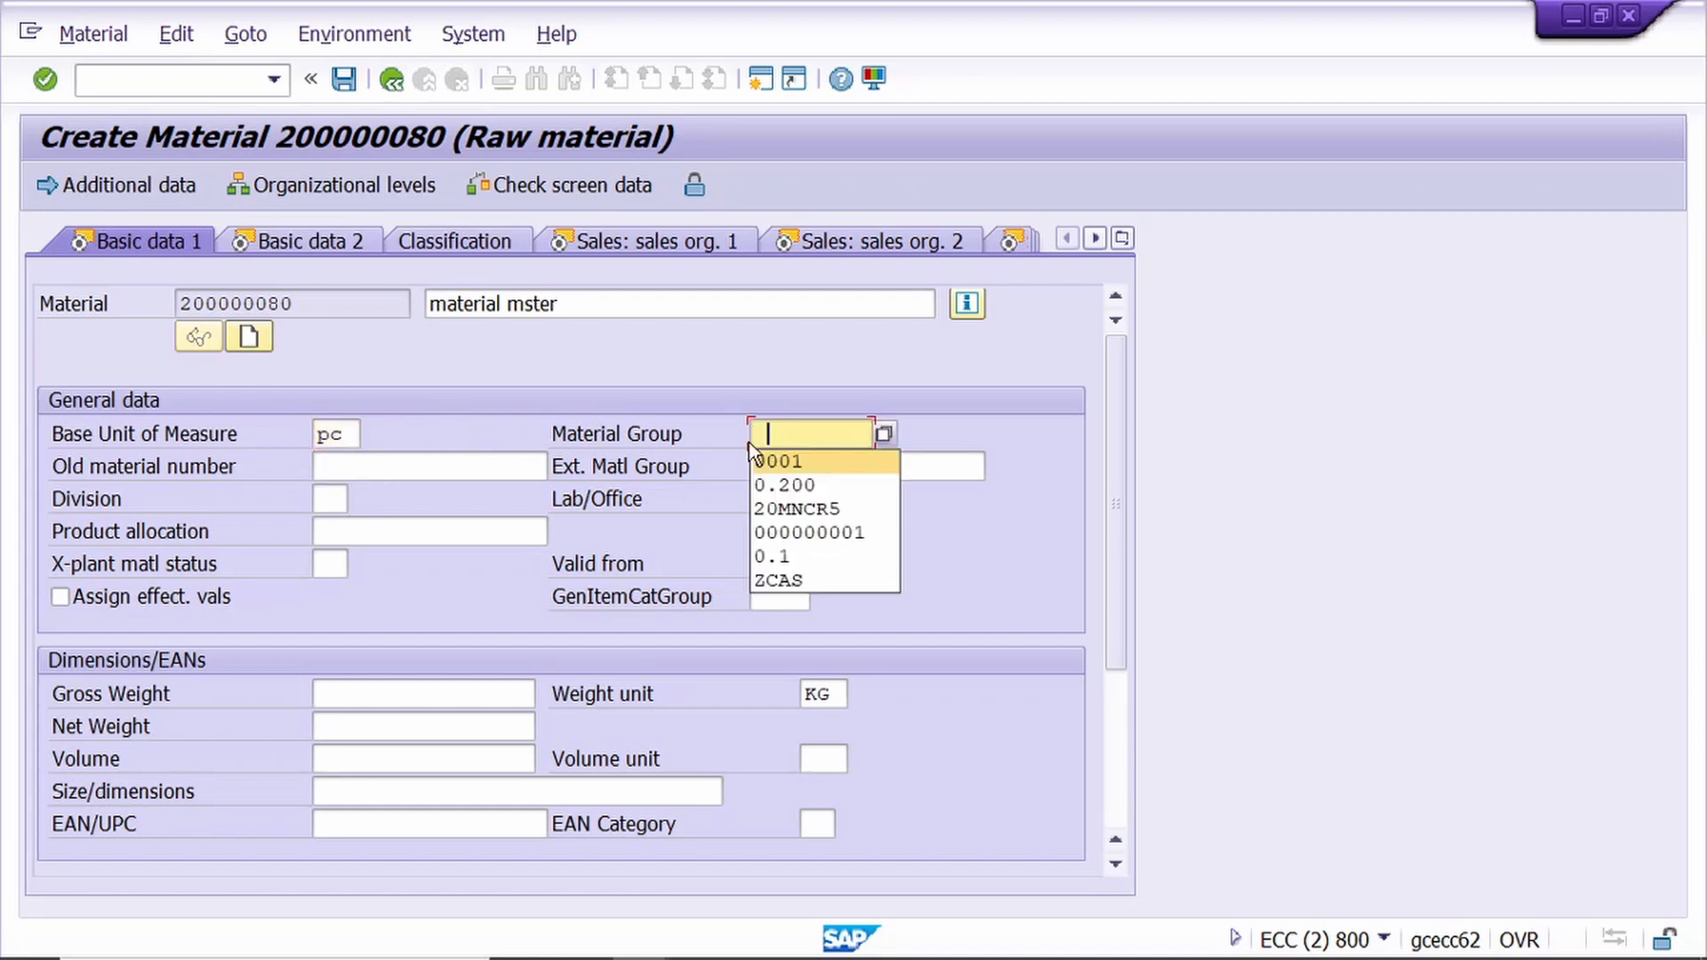
pyautogui.click(803, 463)
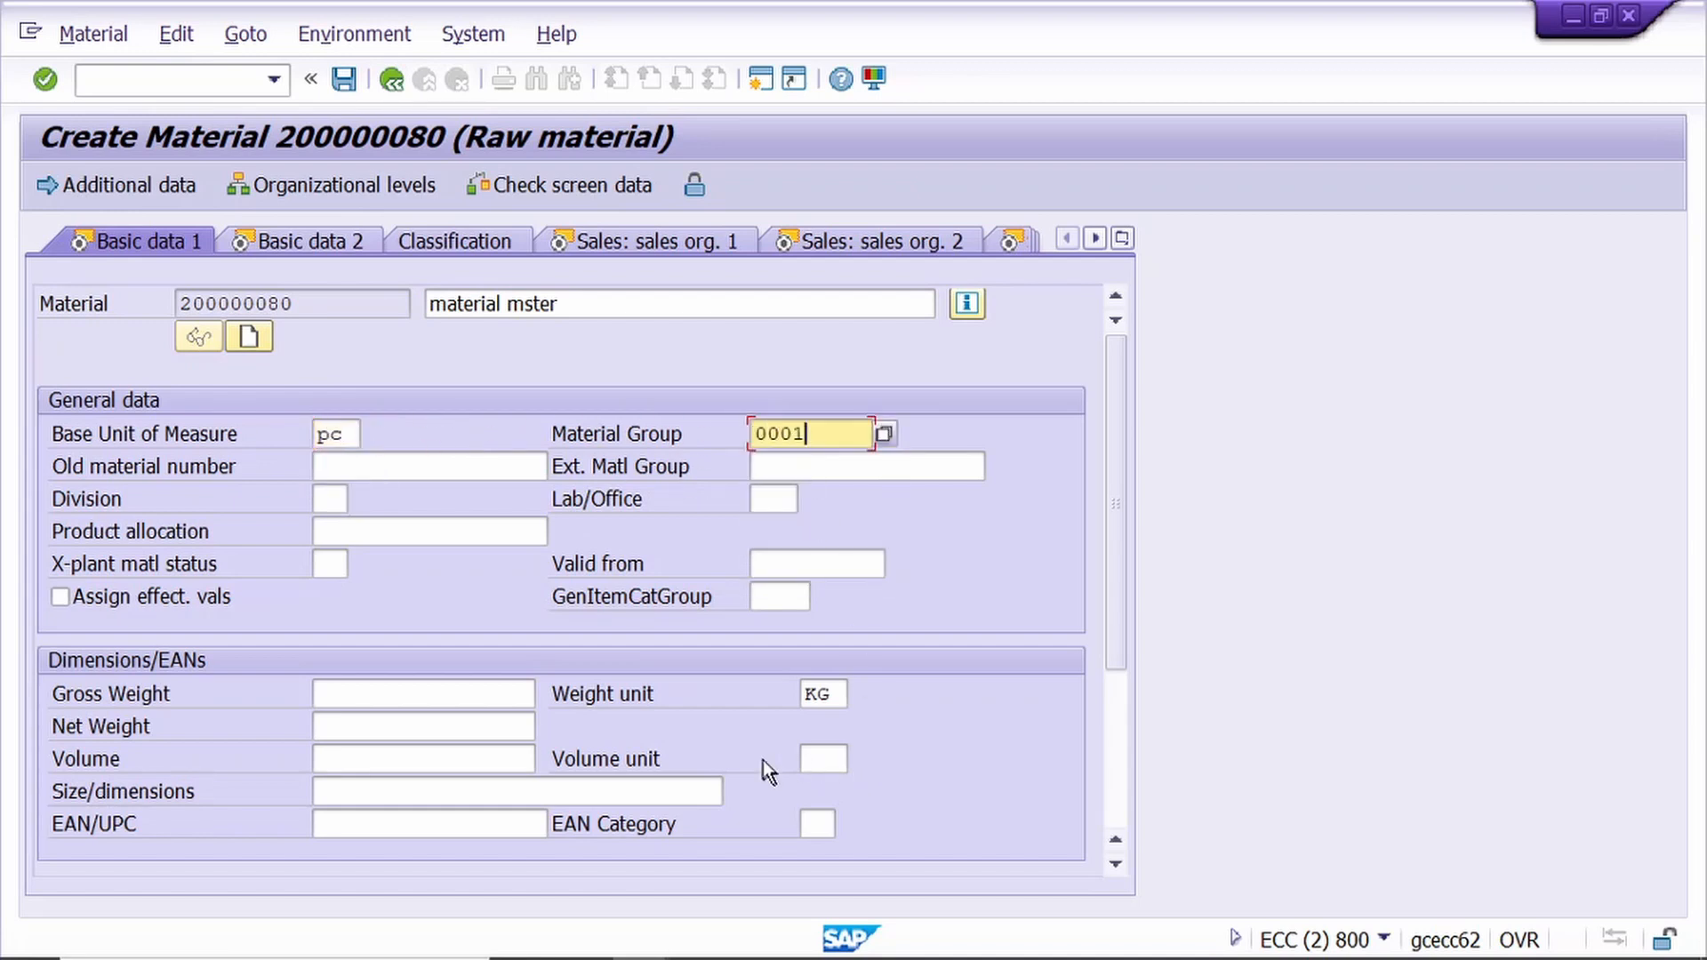
pyautogui.scroll(-3, 781, 744)
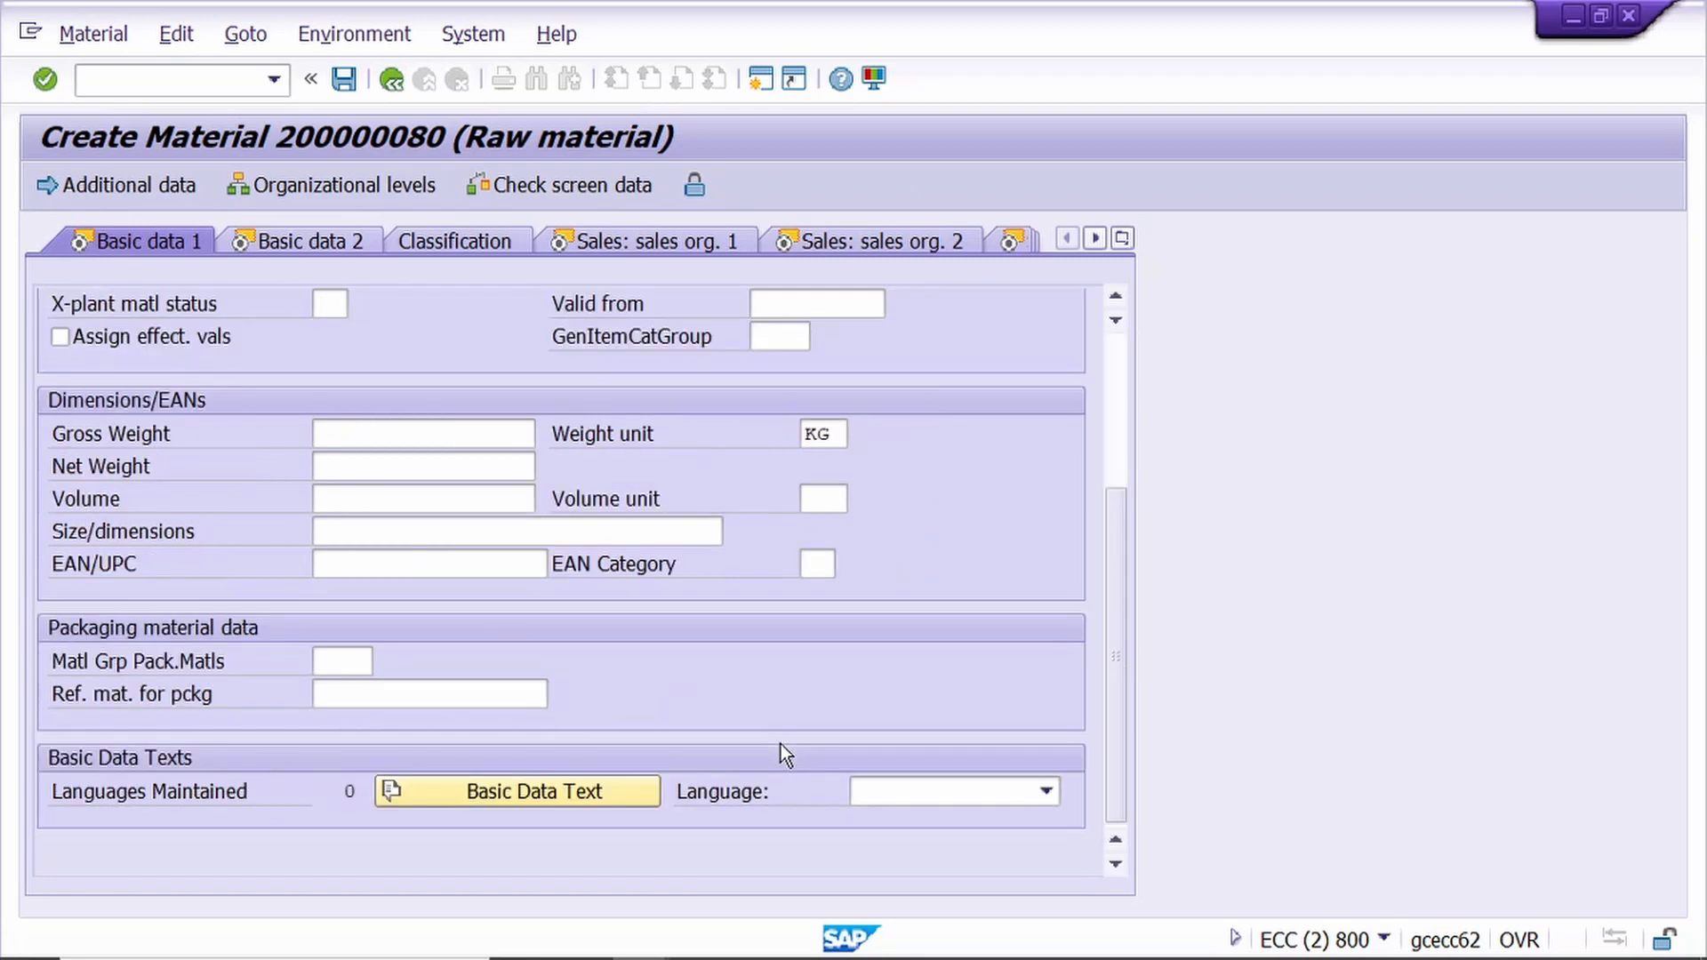
pyautogui.press('Return')
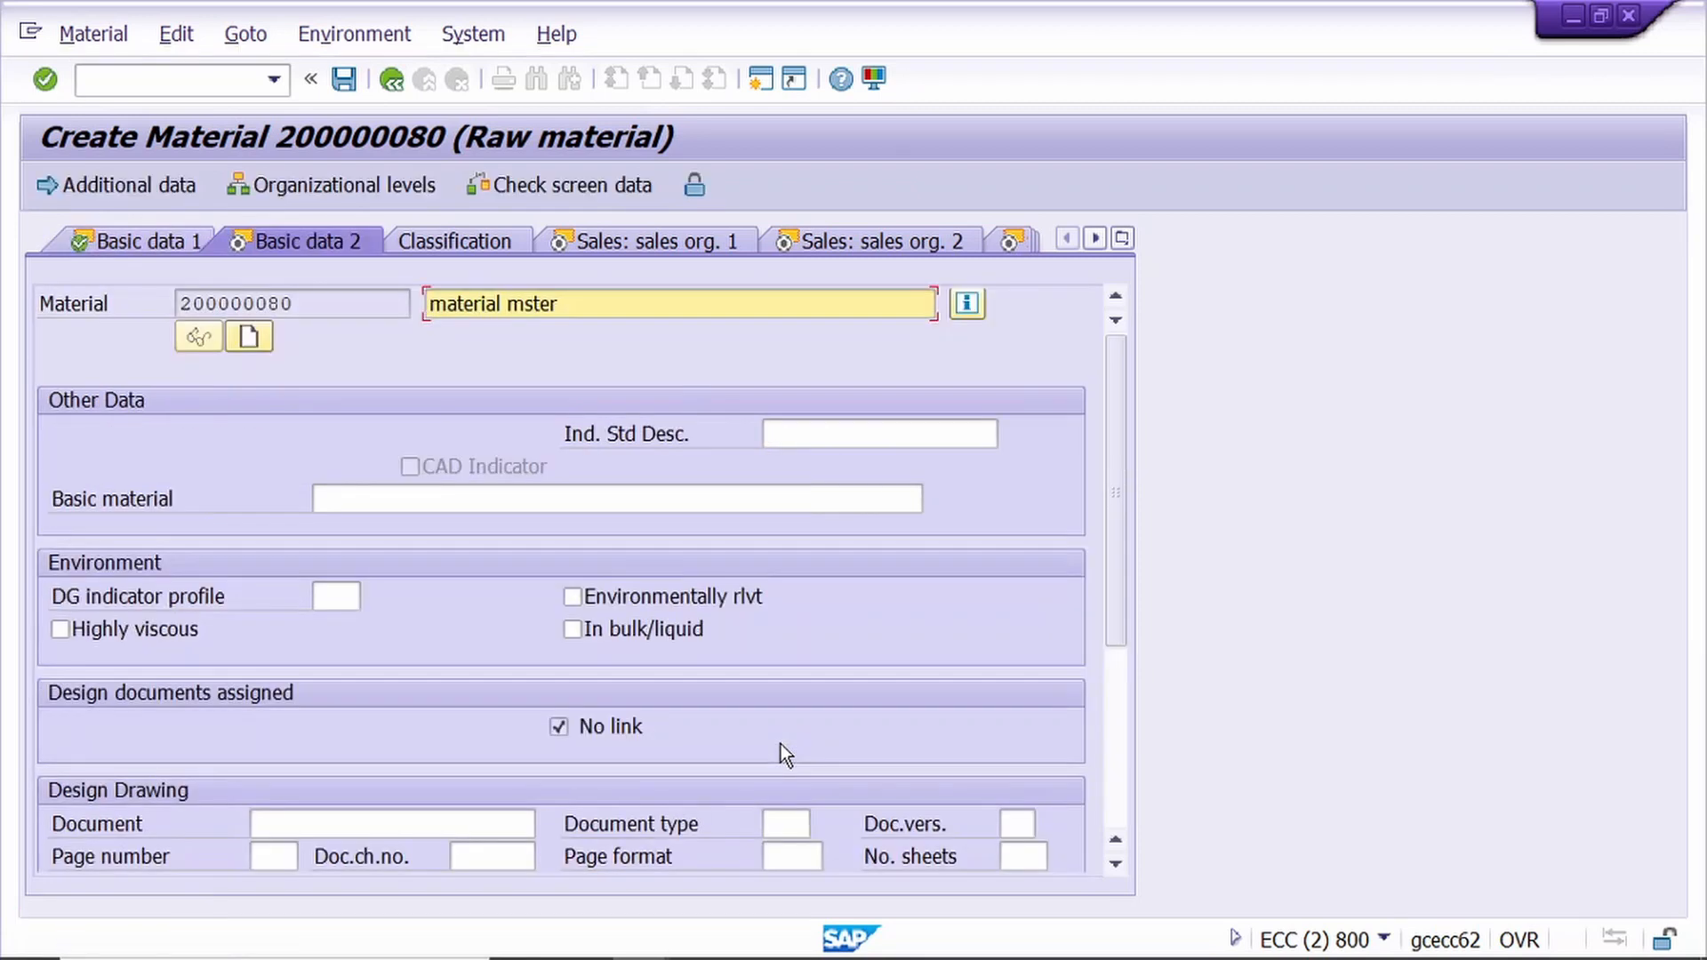
# - Skip the Basic data 2 fields, set Germany's output tax classification to 0 No tax, and continue to Sales: sales org. 2
pyautogui.scroll(-3, 781, 755)
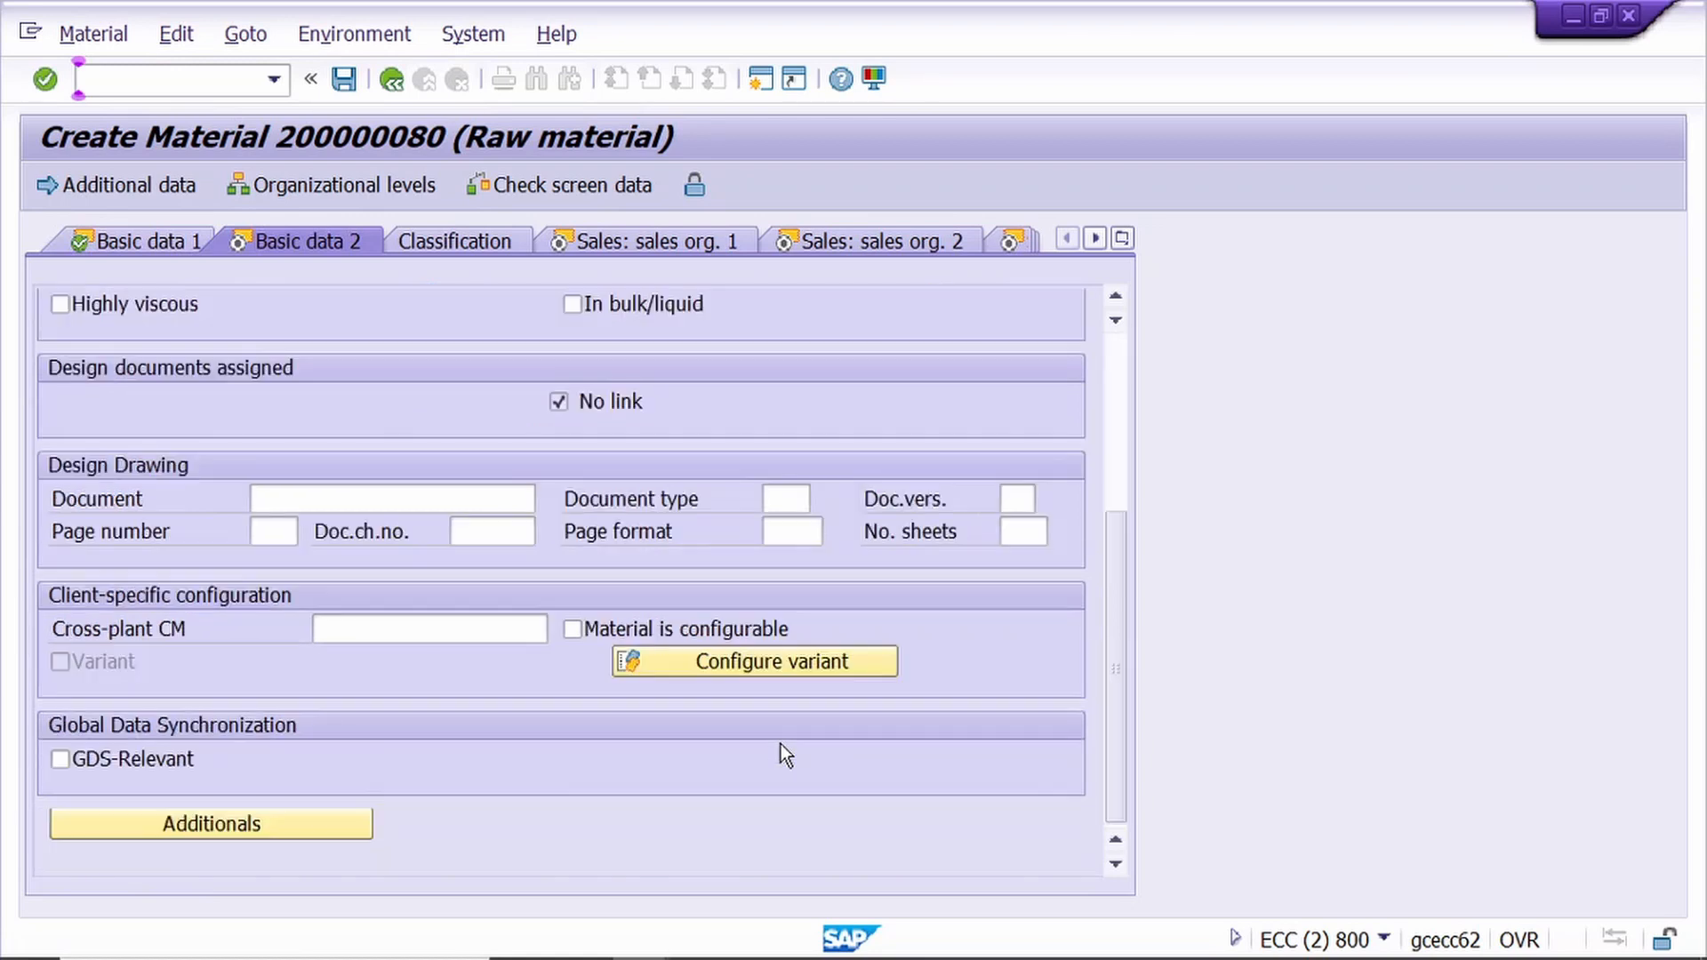
pyautogui.press('Return')
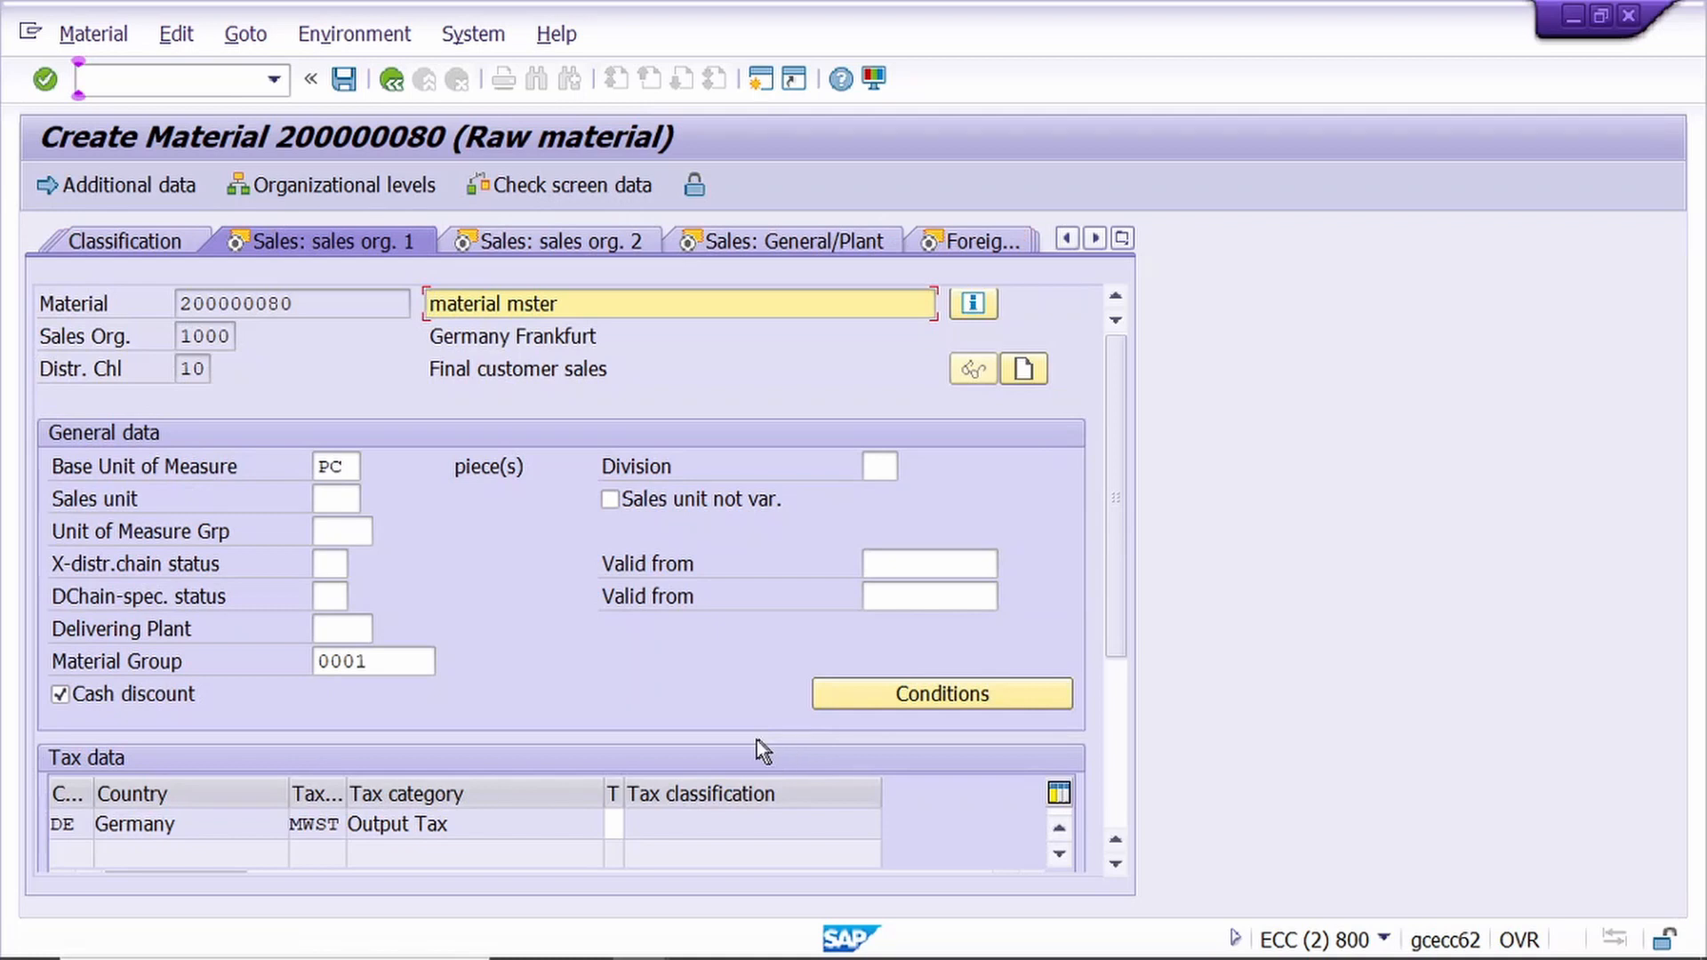
pyautogui.click(615, 824)
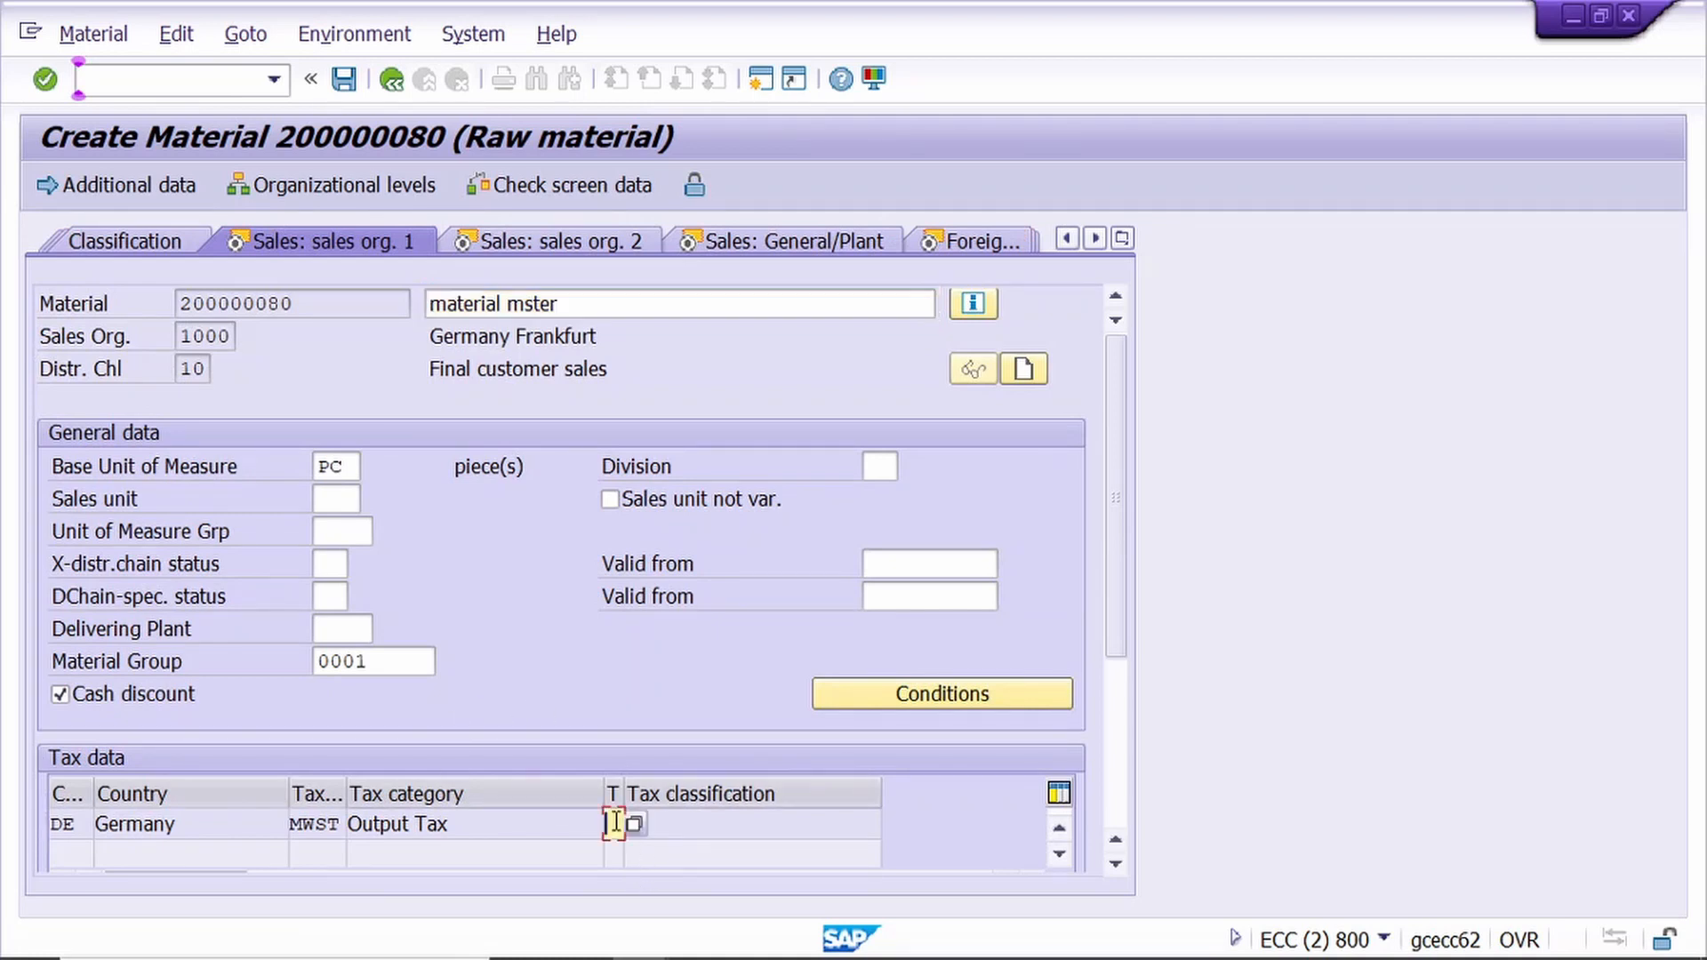
pyautogui.click(635, 826)
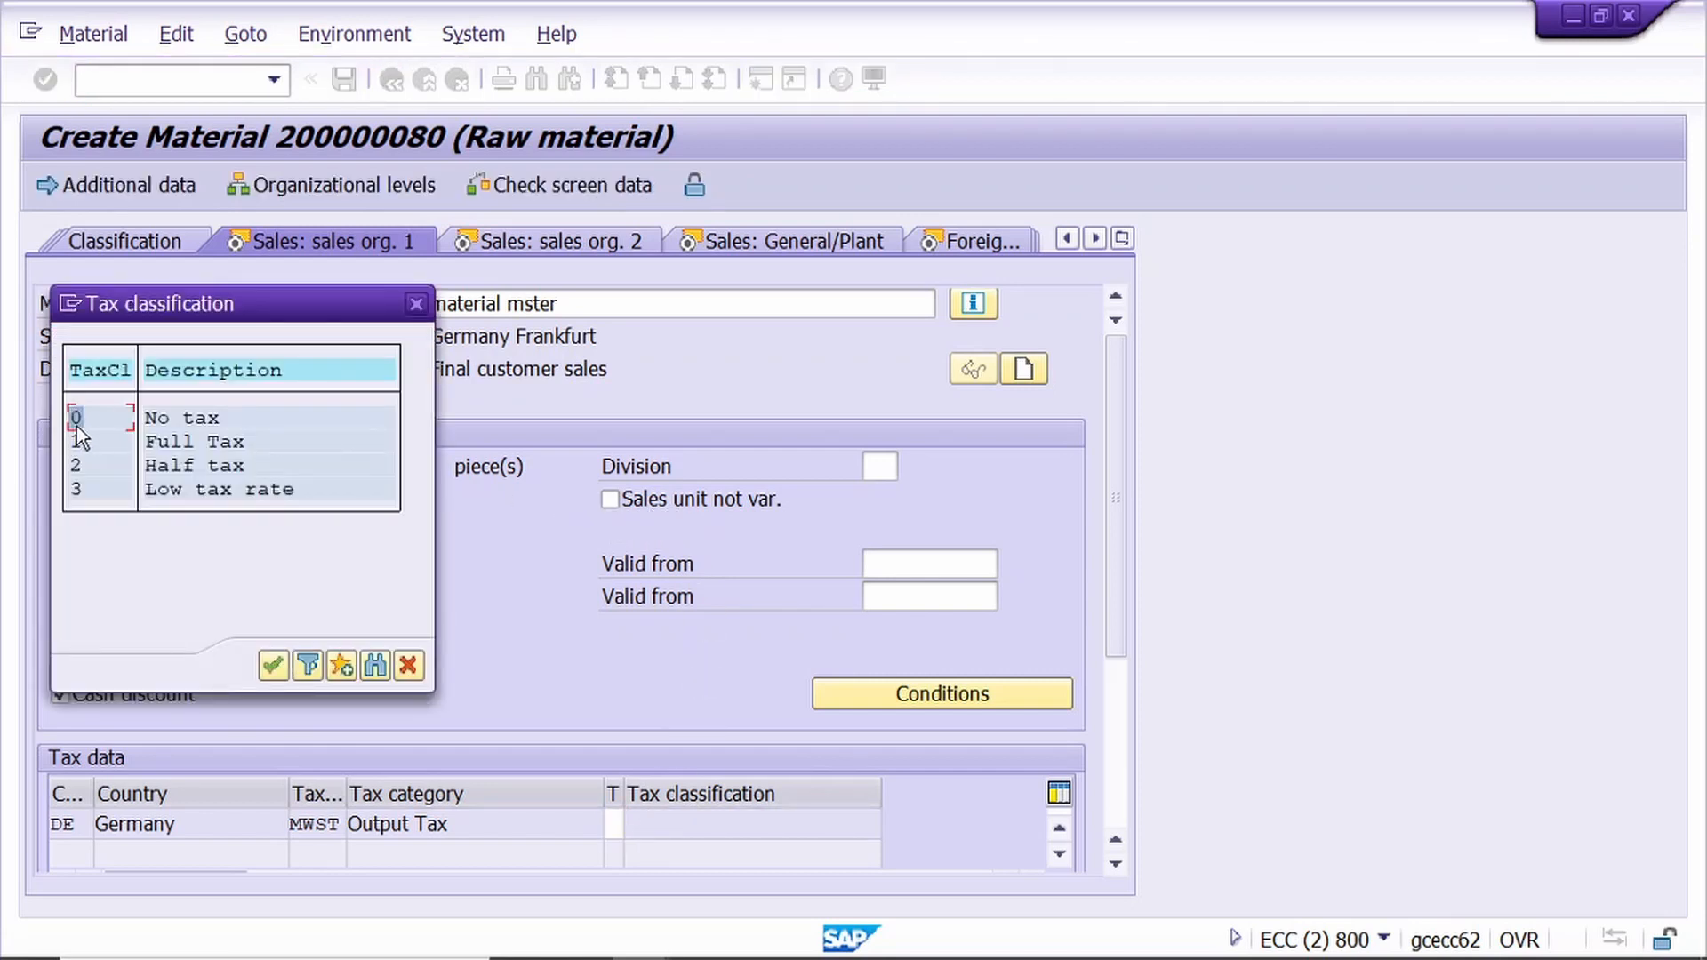
pyautogui.doubleClick(76, 423)
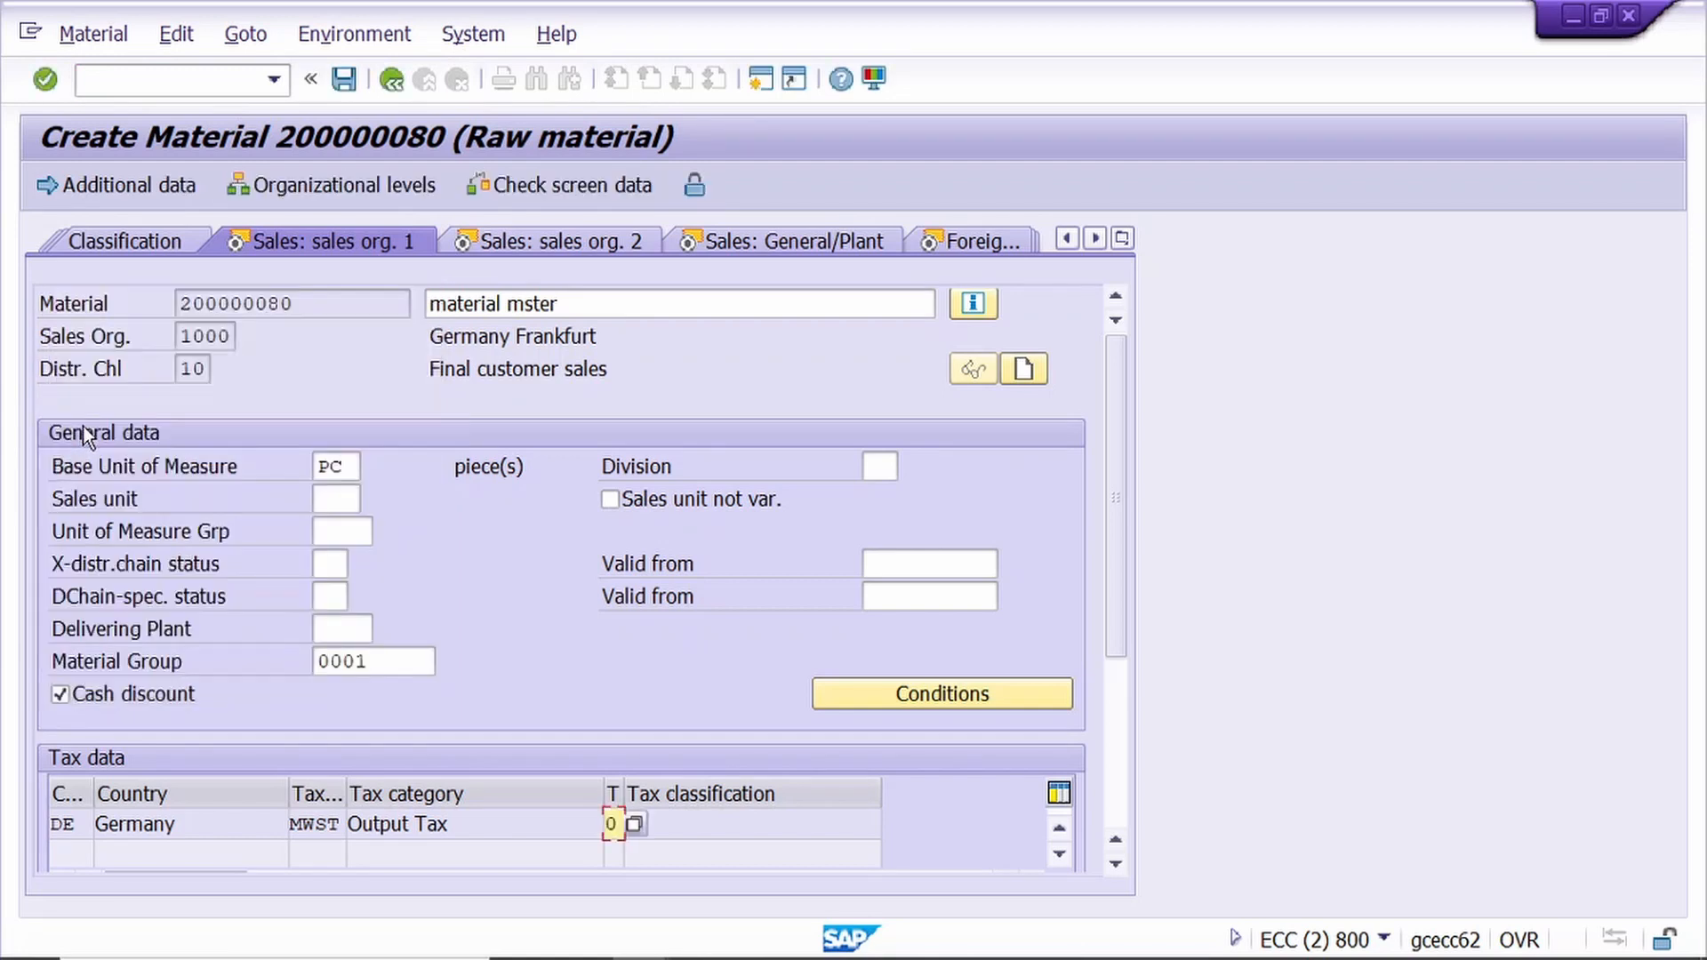
pyautogui.press('Return')
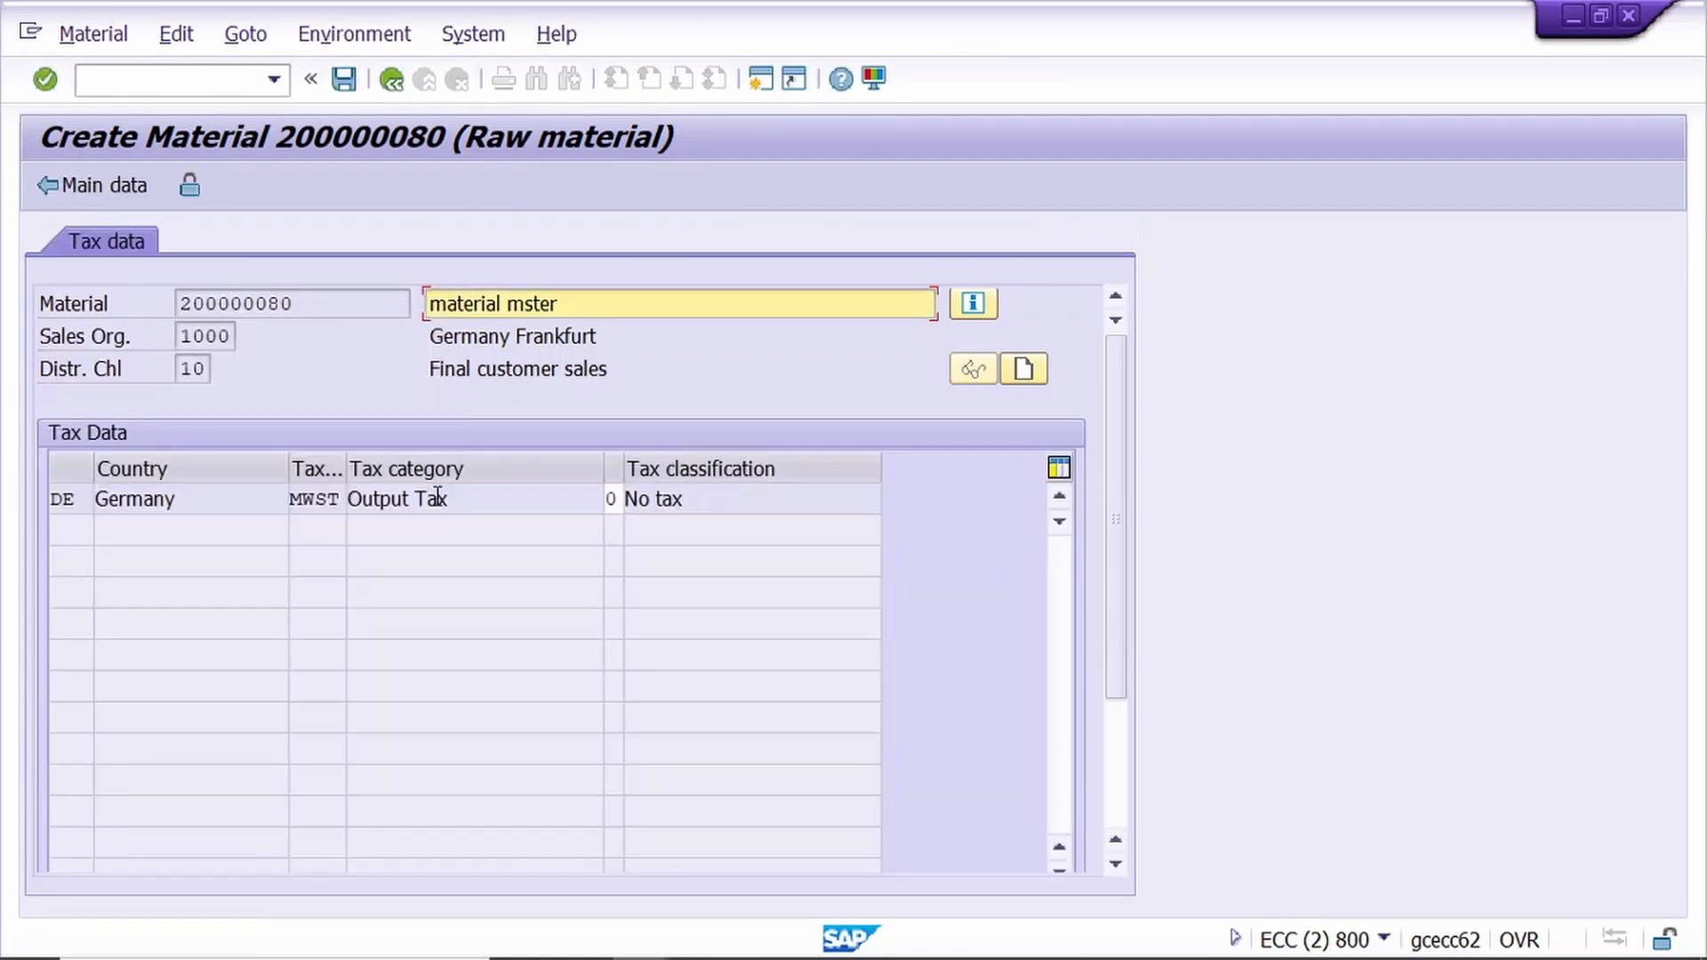
pyautogui.press('Return')
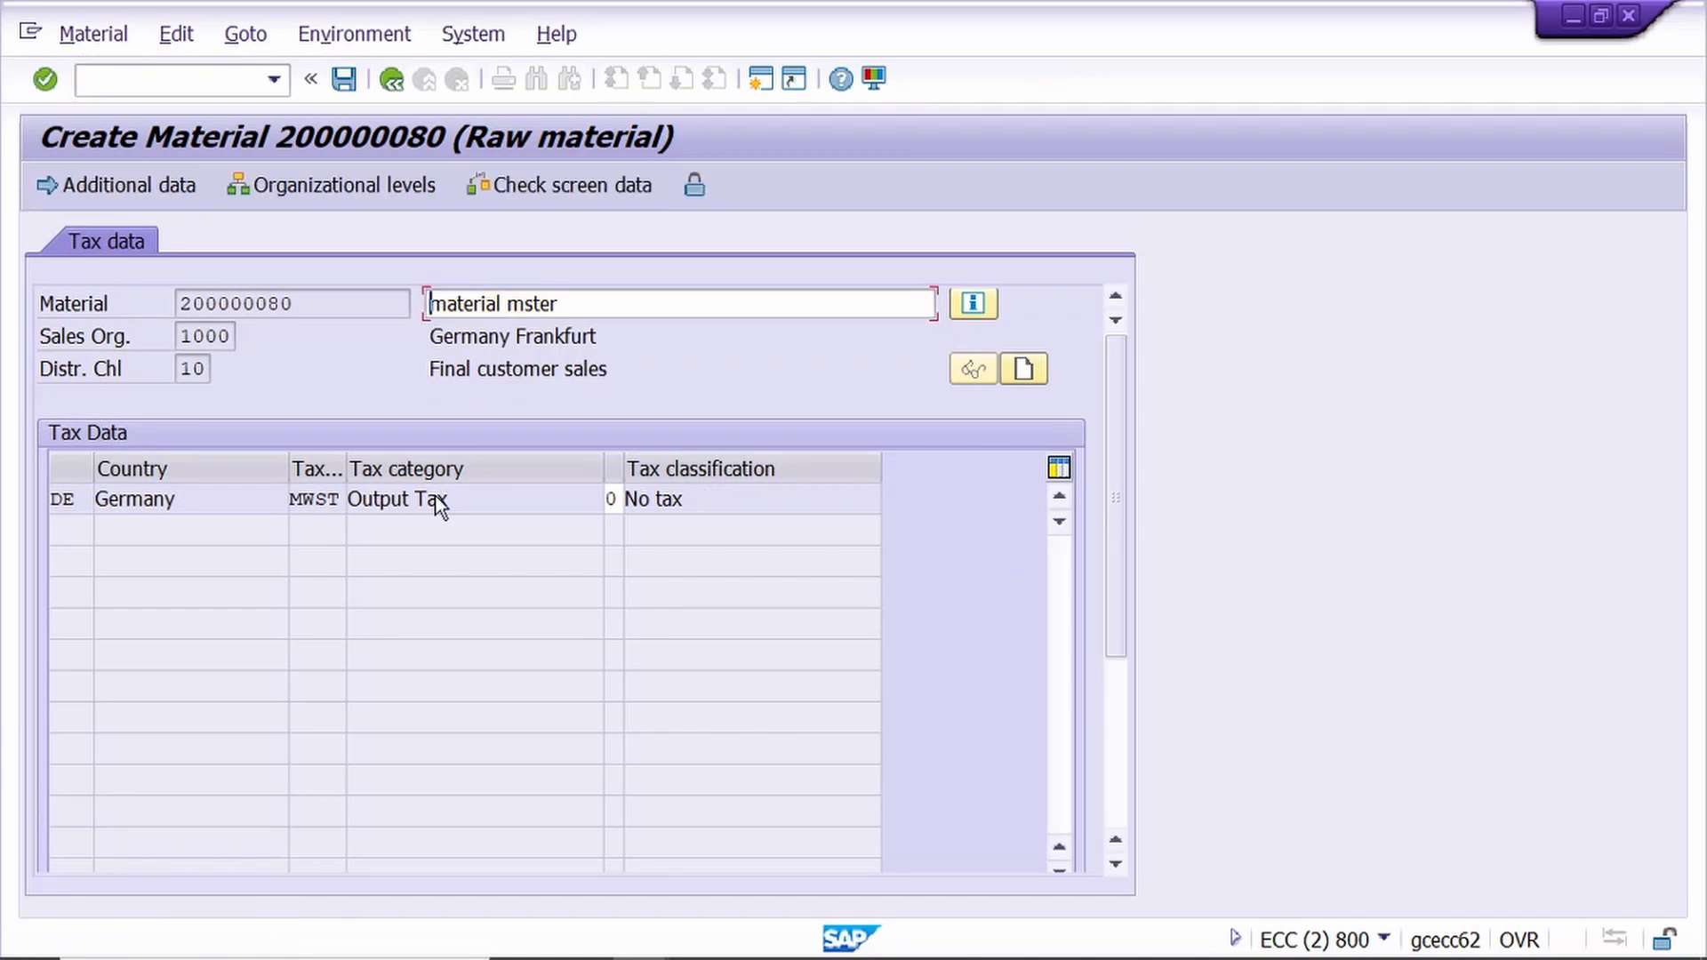
pyautogui.press('Return')
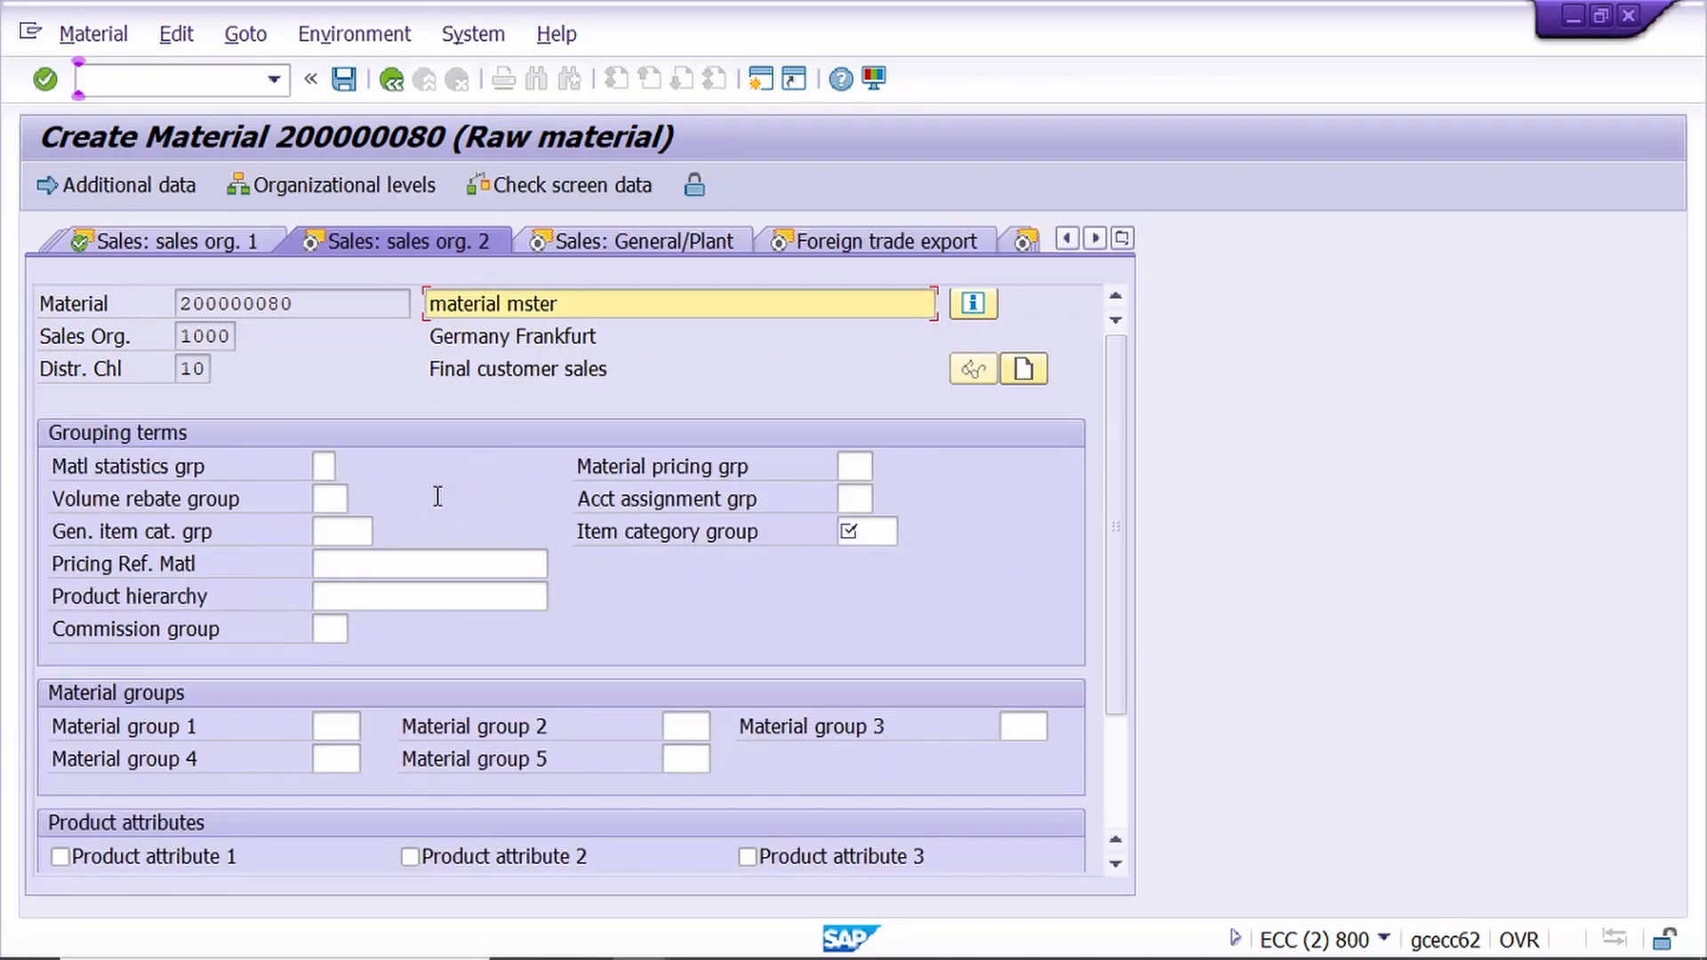
# - Set the item category group to norm and continue to the Sales: General/Plant view
pyautogui.click(861, 531)
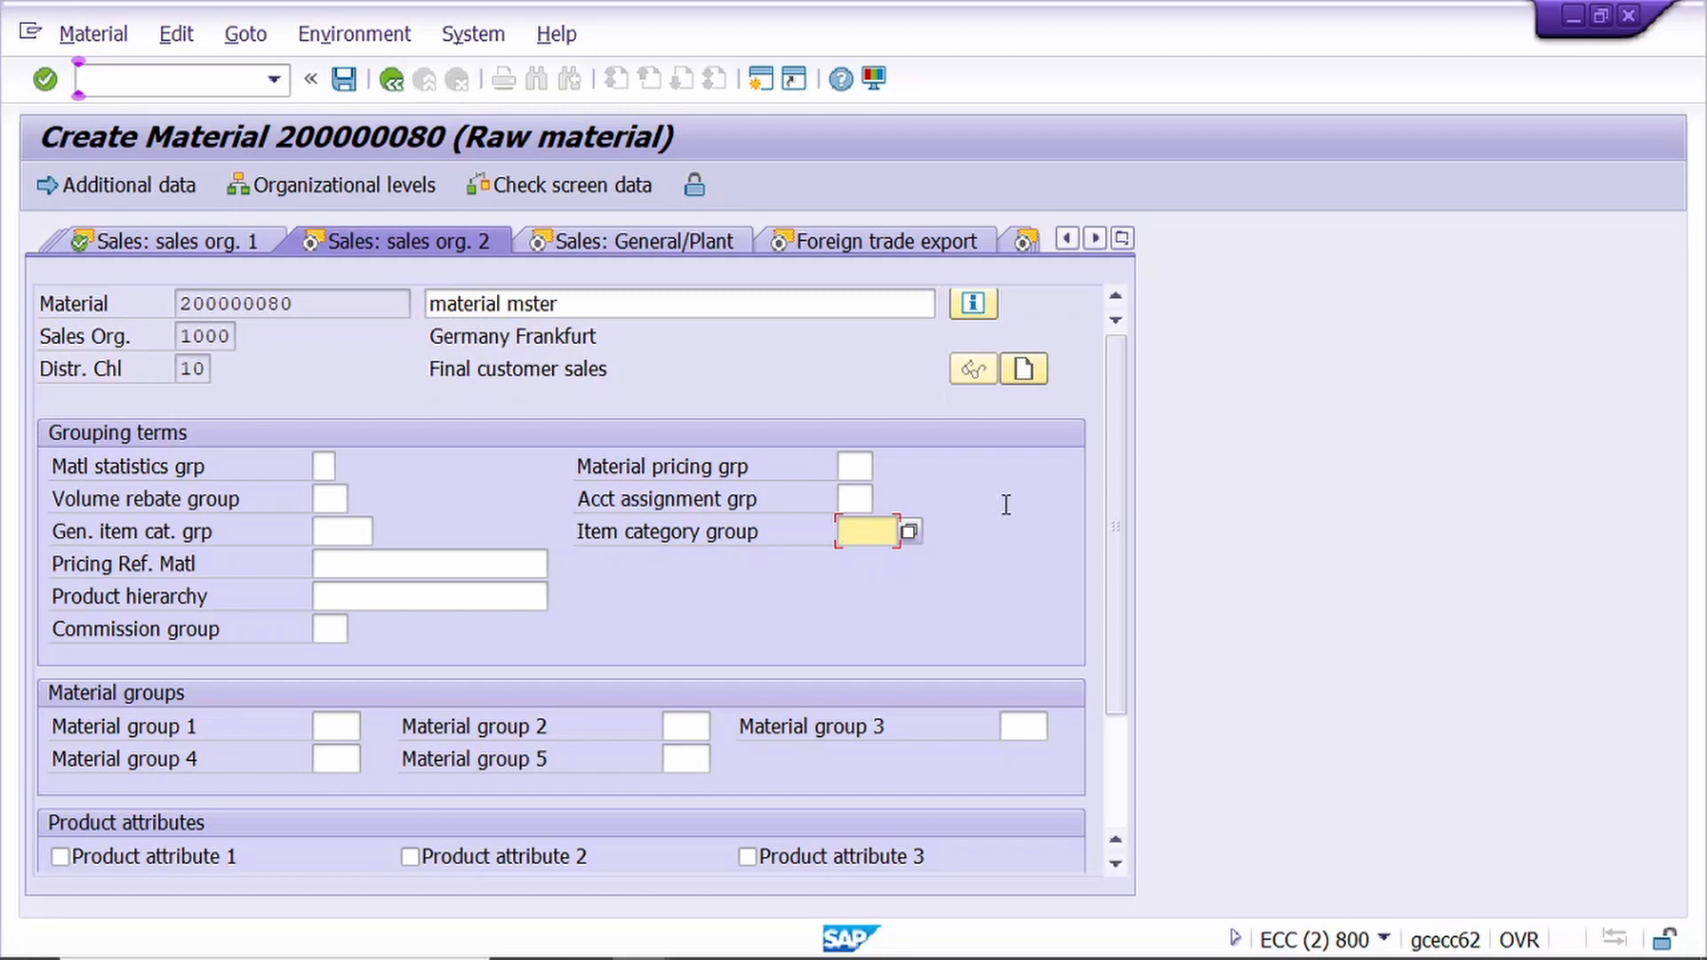
pyautogui.write('norm')
pyautogui.scroll(-3, 1006, 505)
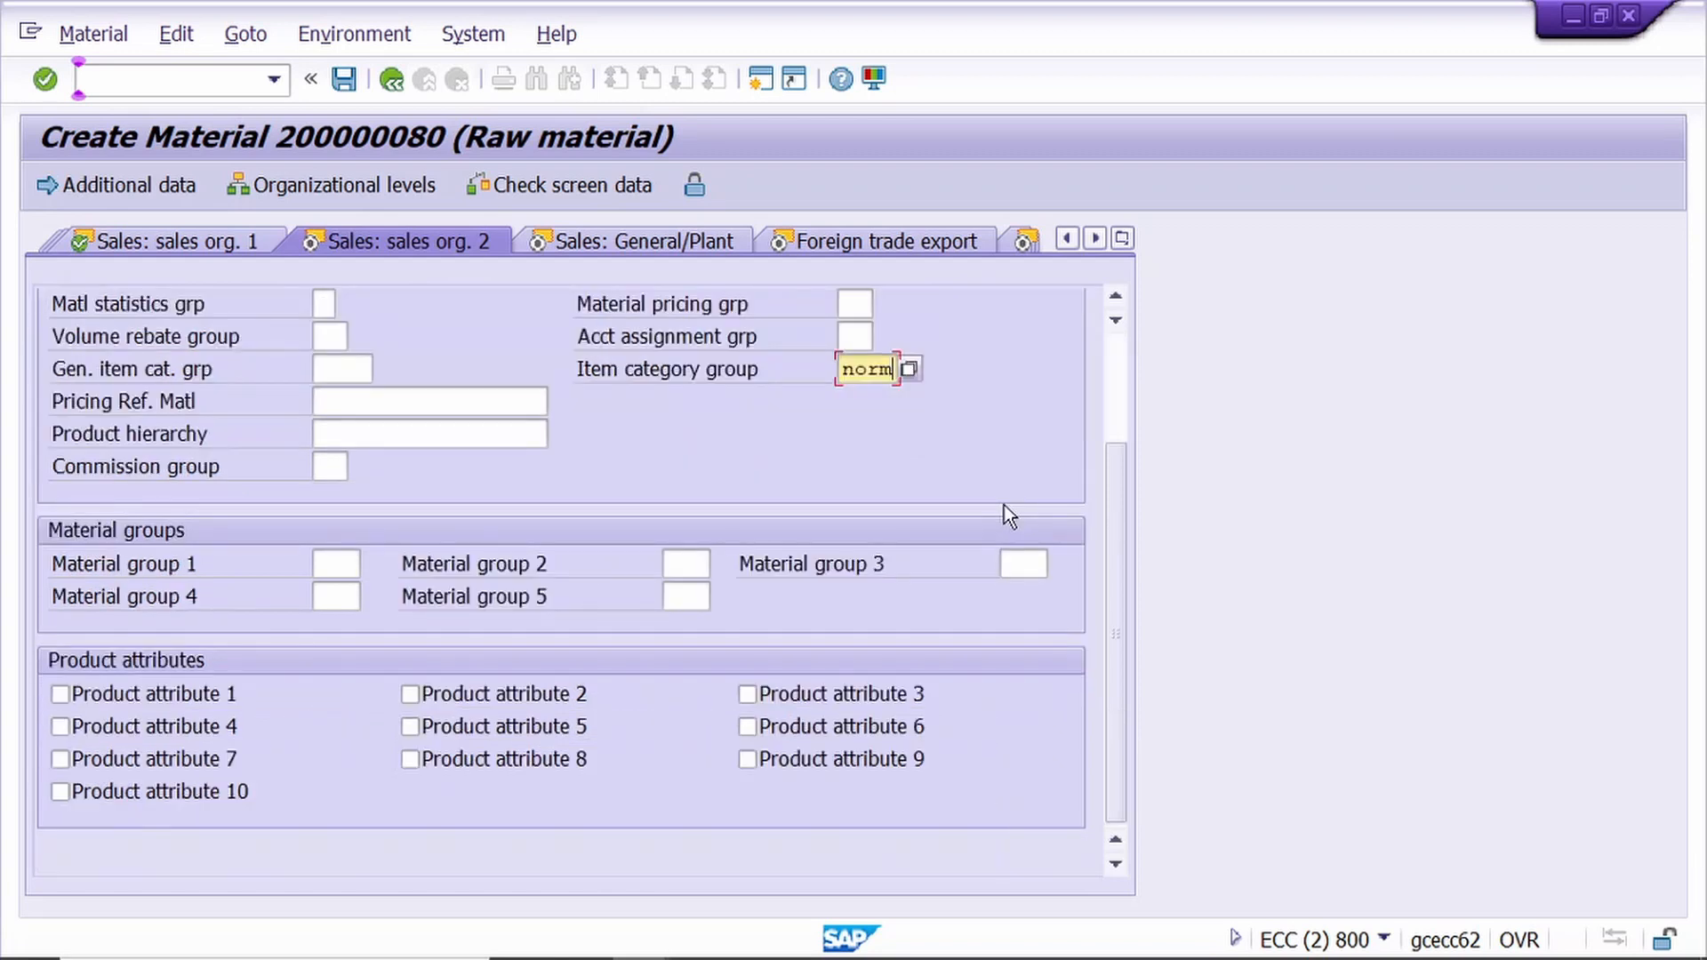
pyautogui.press('Return')
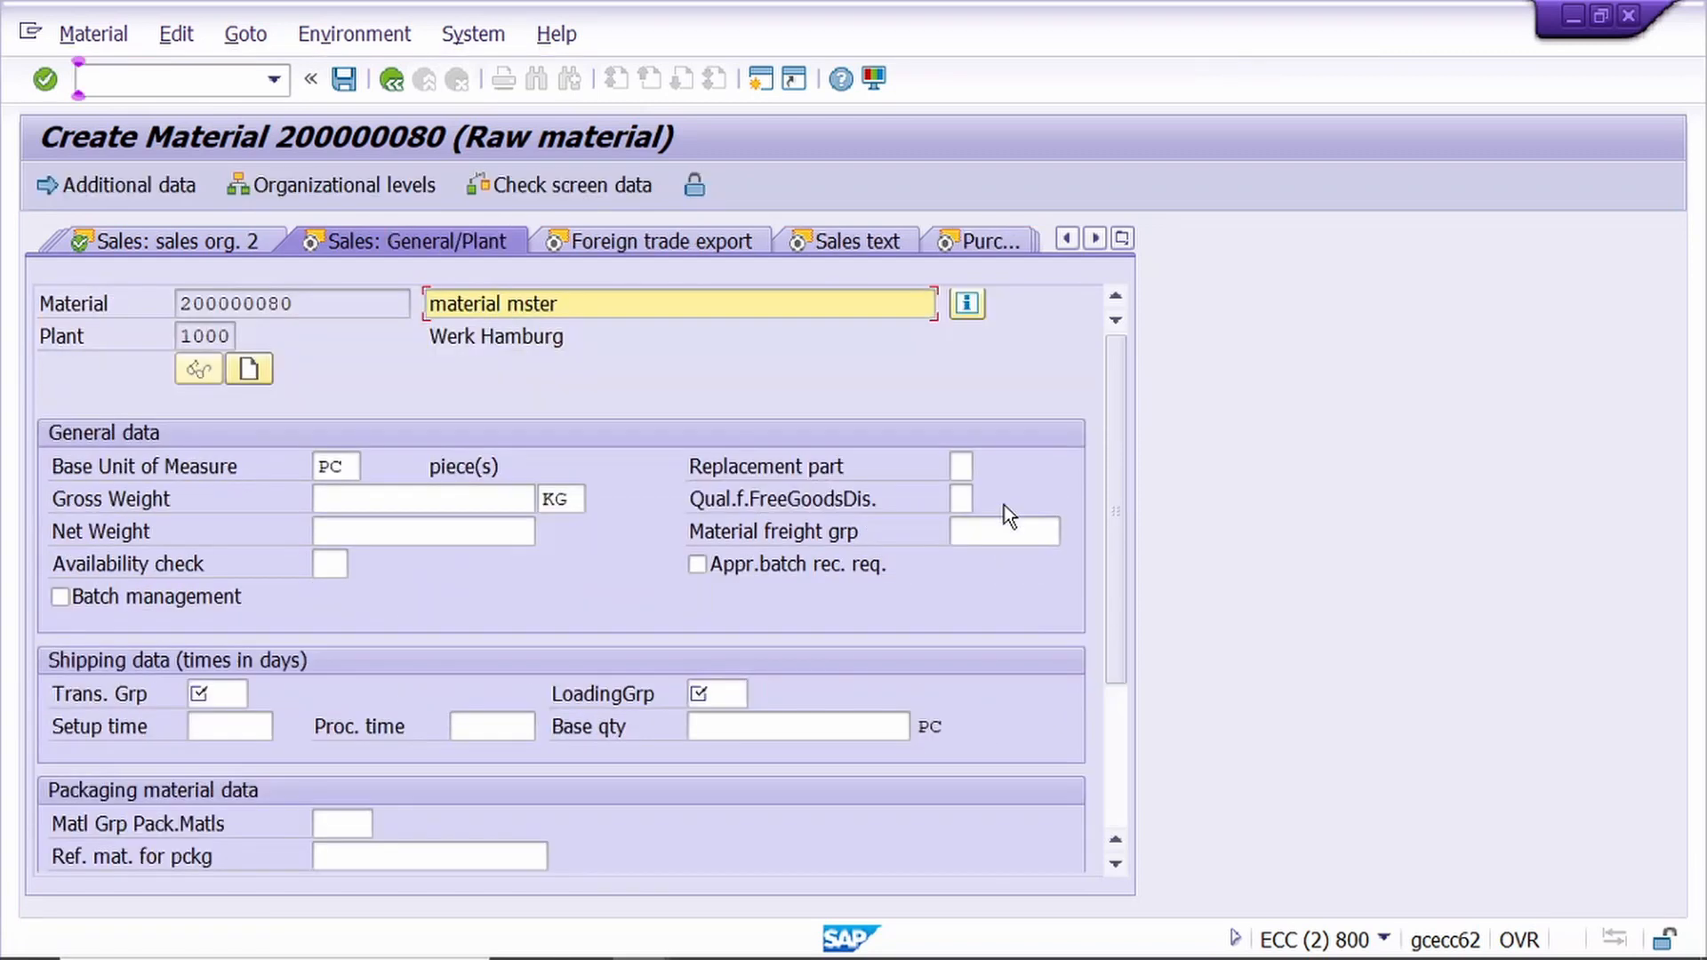
# - Set the transportation group and the loading group to 0001, then continue to the Foreign trade export view
pyautogui.click(235, 695)
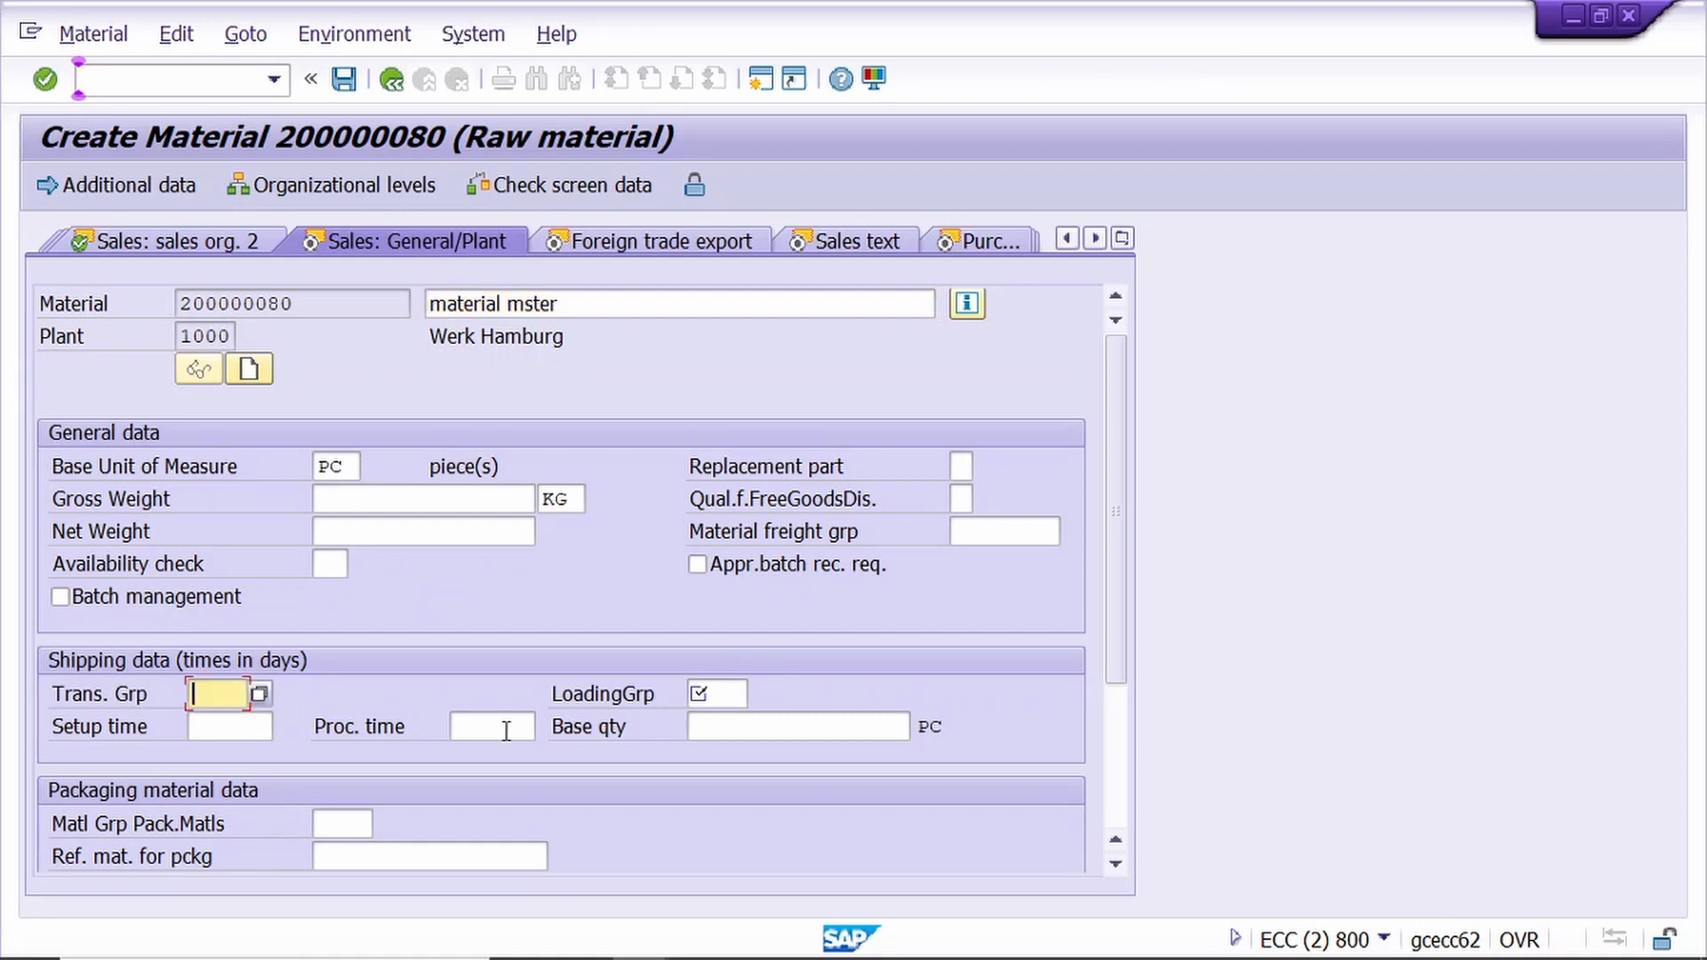
pyautogui.write('000')
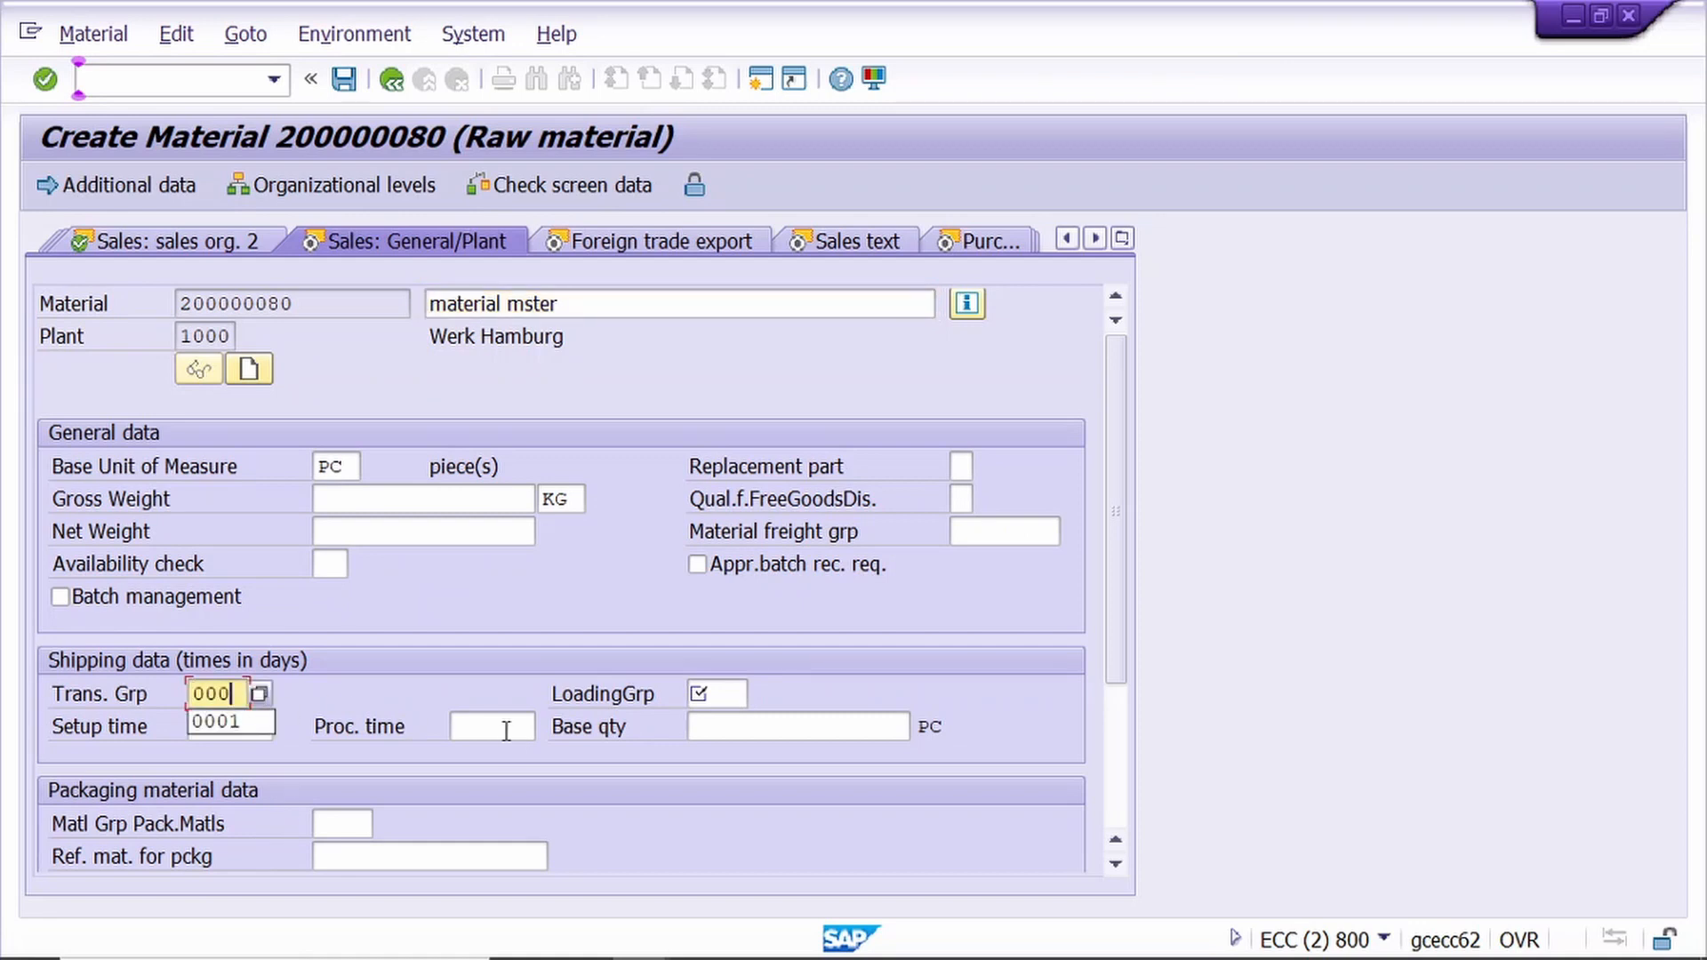
pyautogui.write('1')
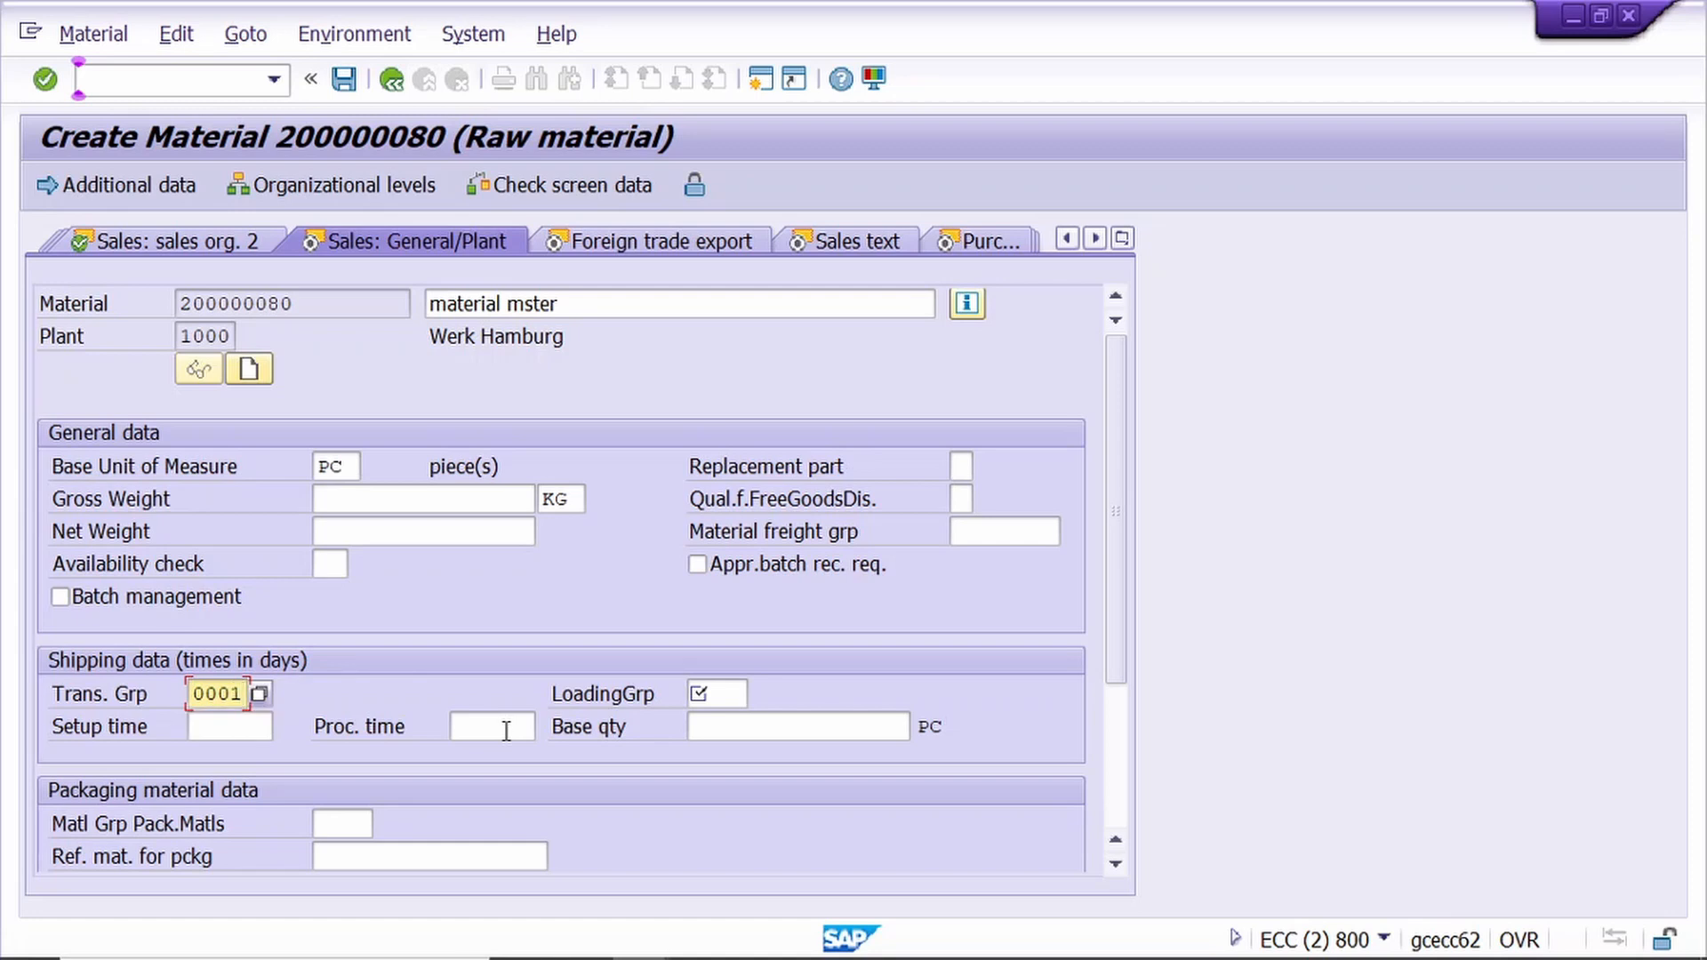
pyautogui.press('Tab')
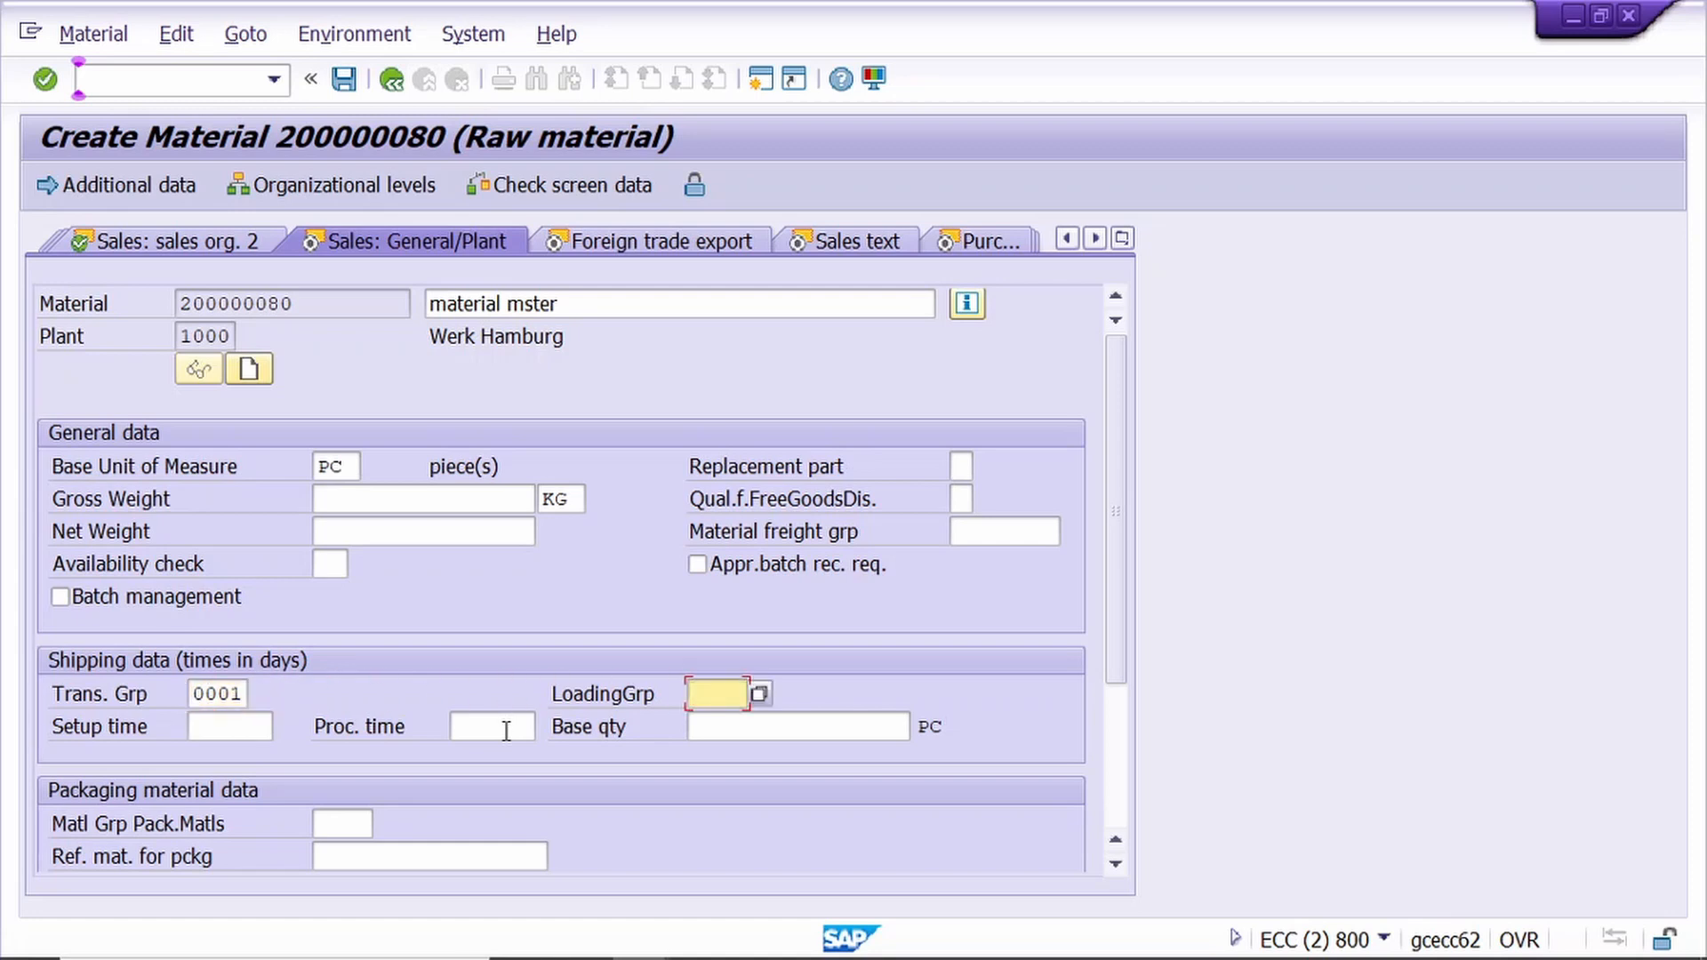
pyautogui.write('000')
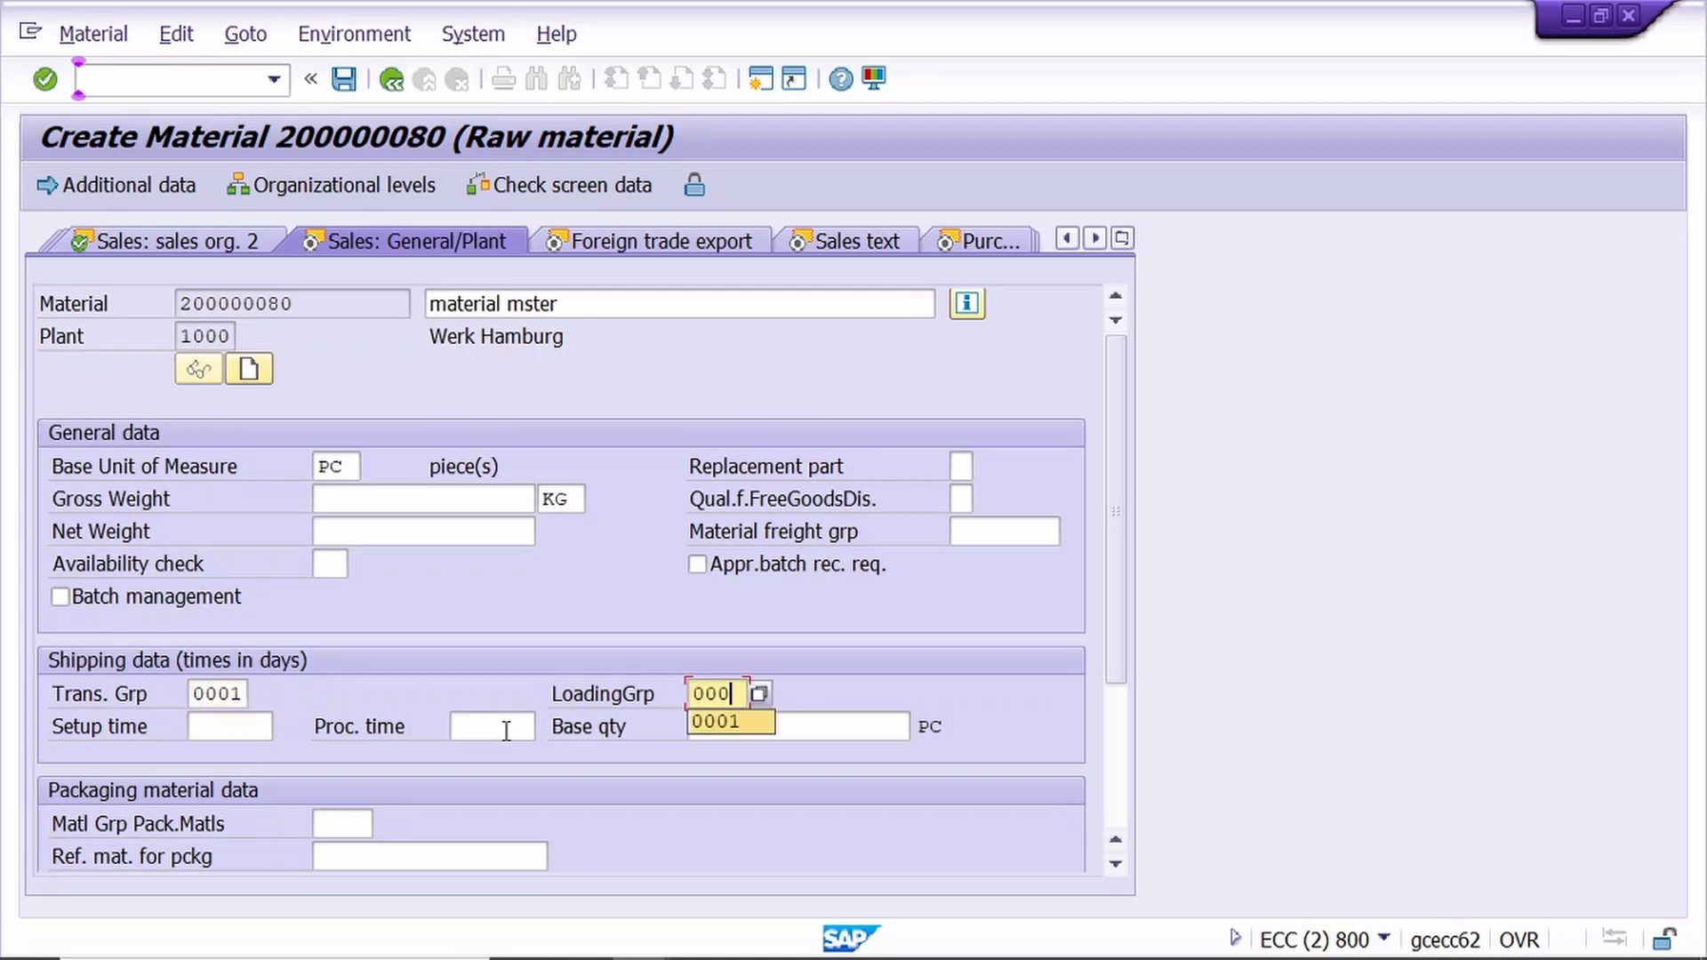
pyautogui.write('1')
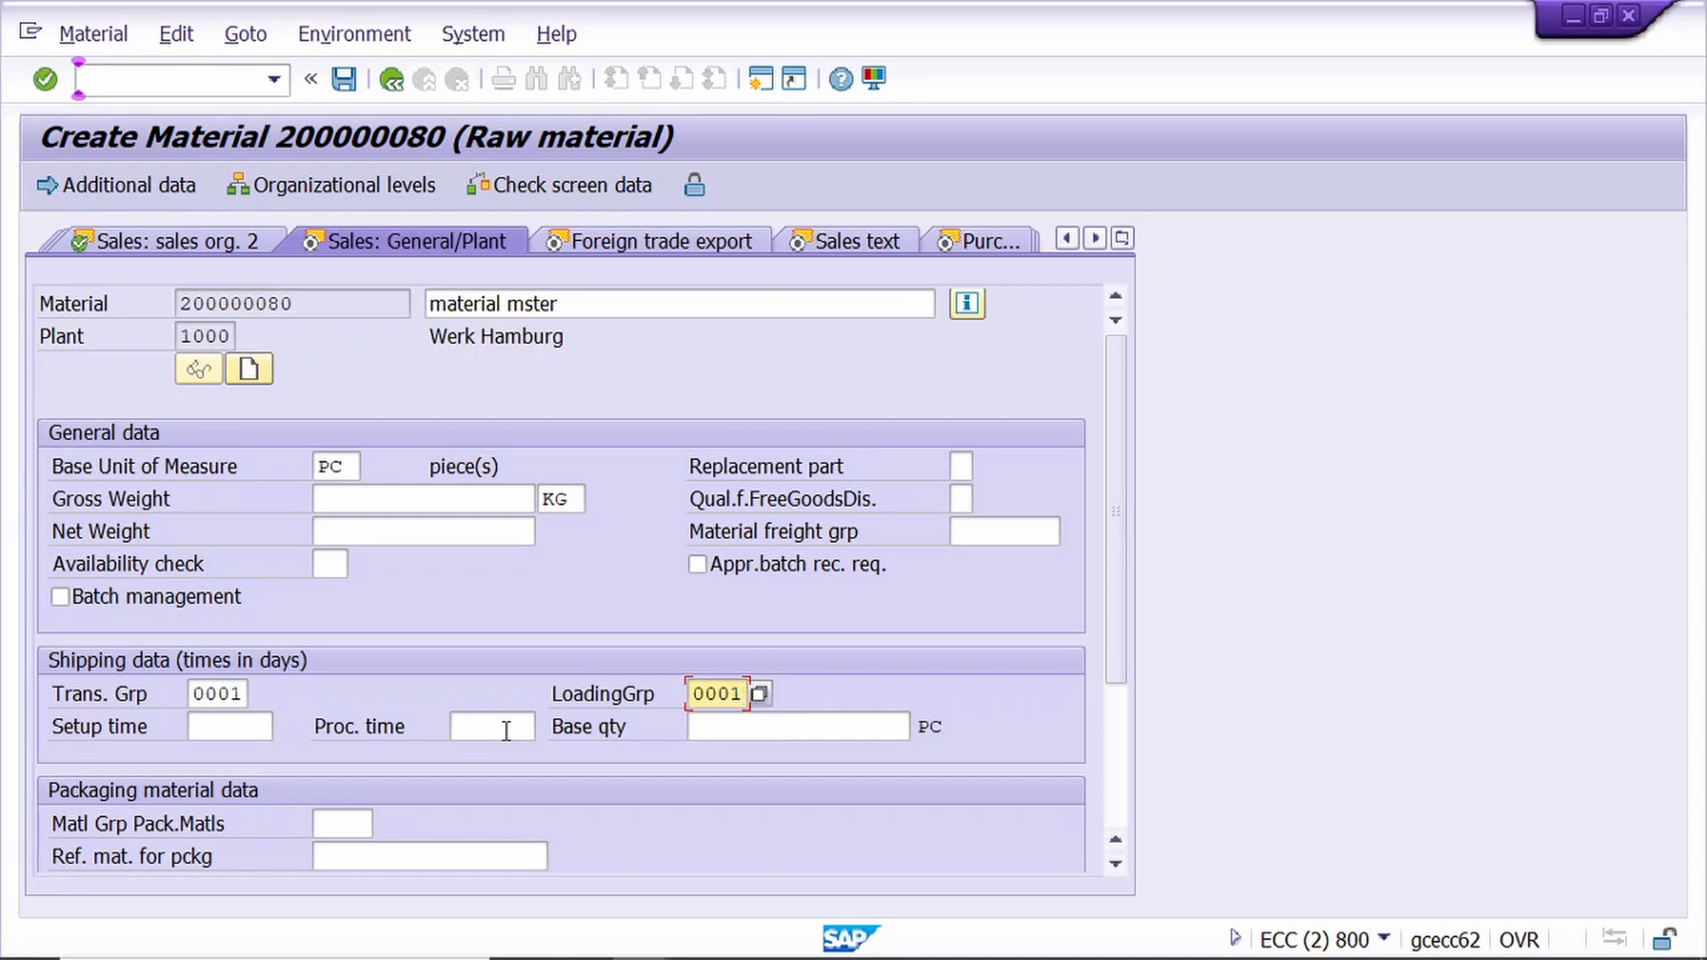
pyautogui.scroll(-3, 506, 731)
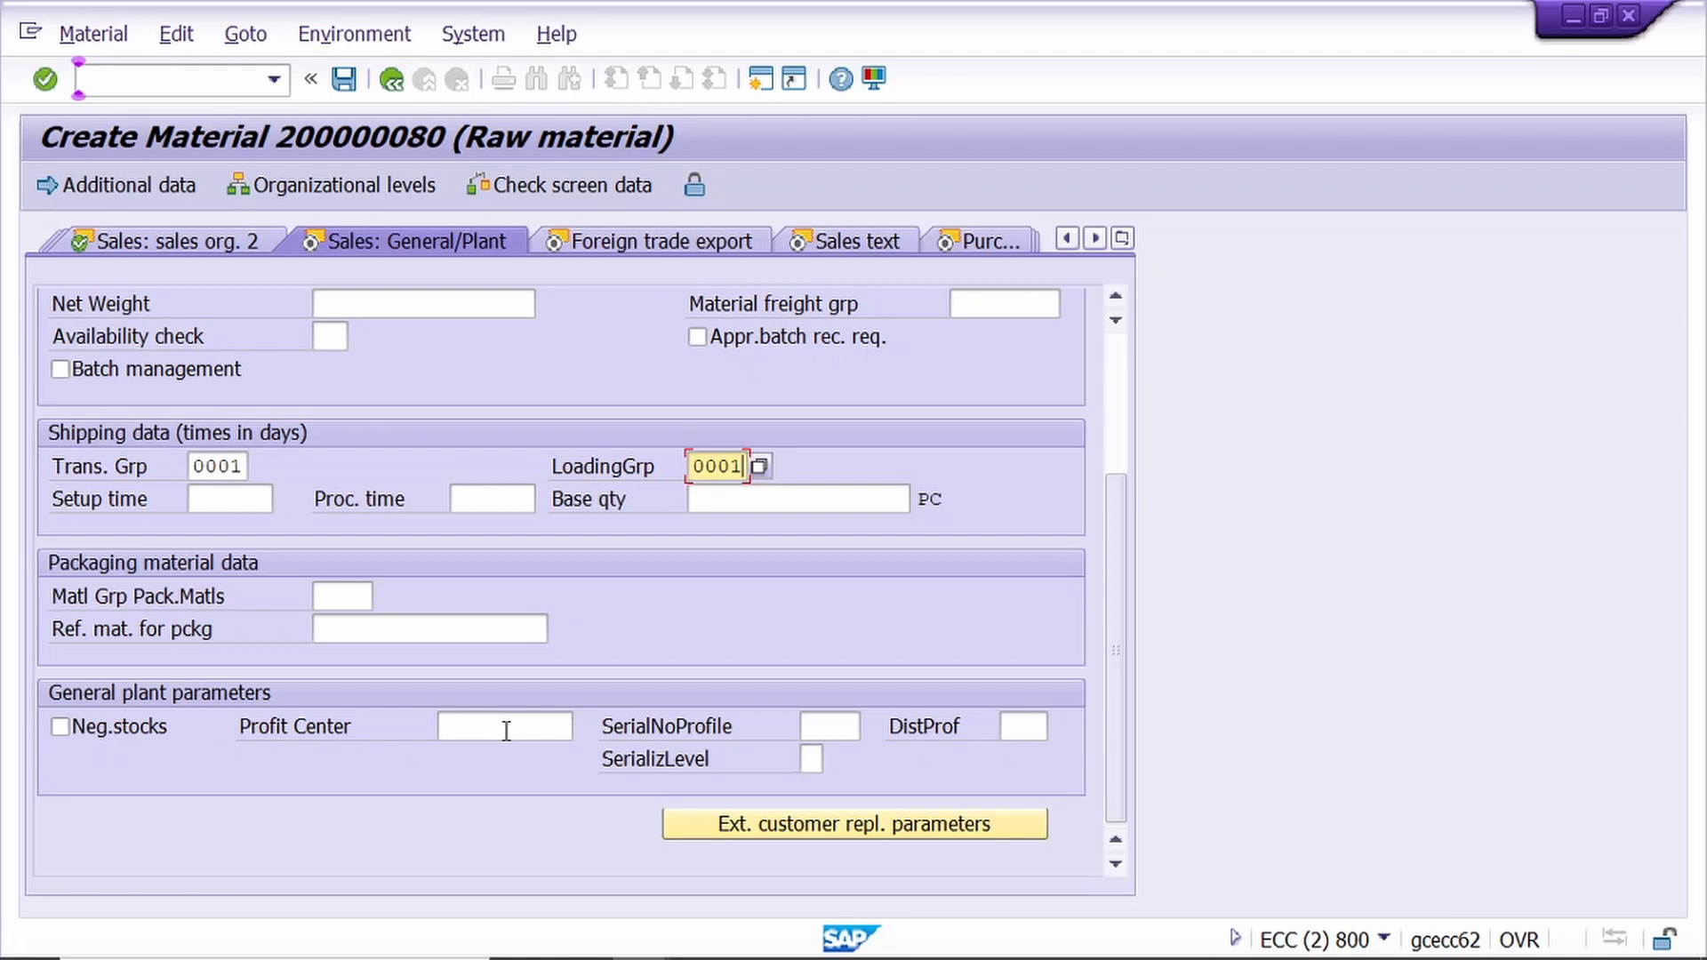
pyautogui.press('Return')
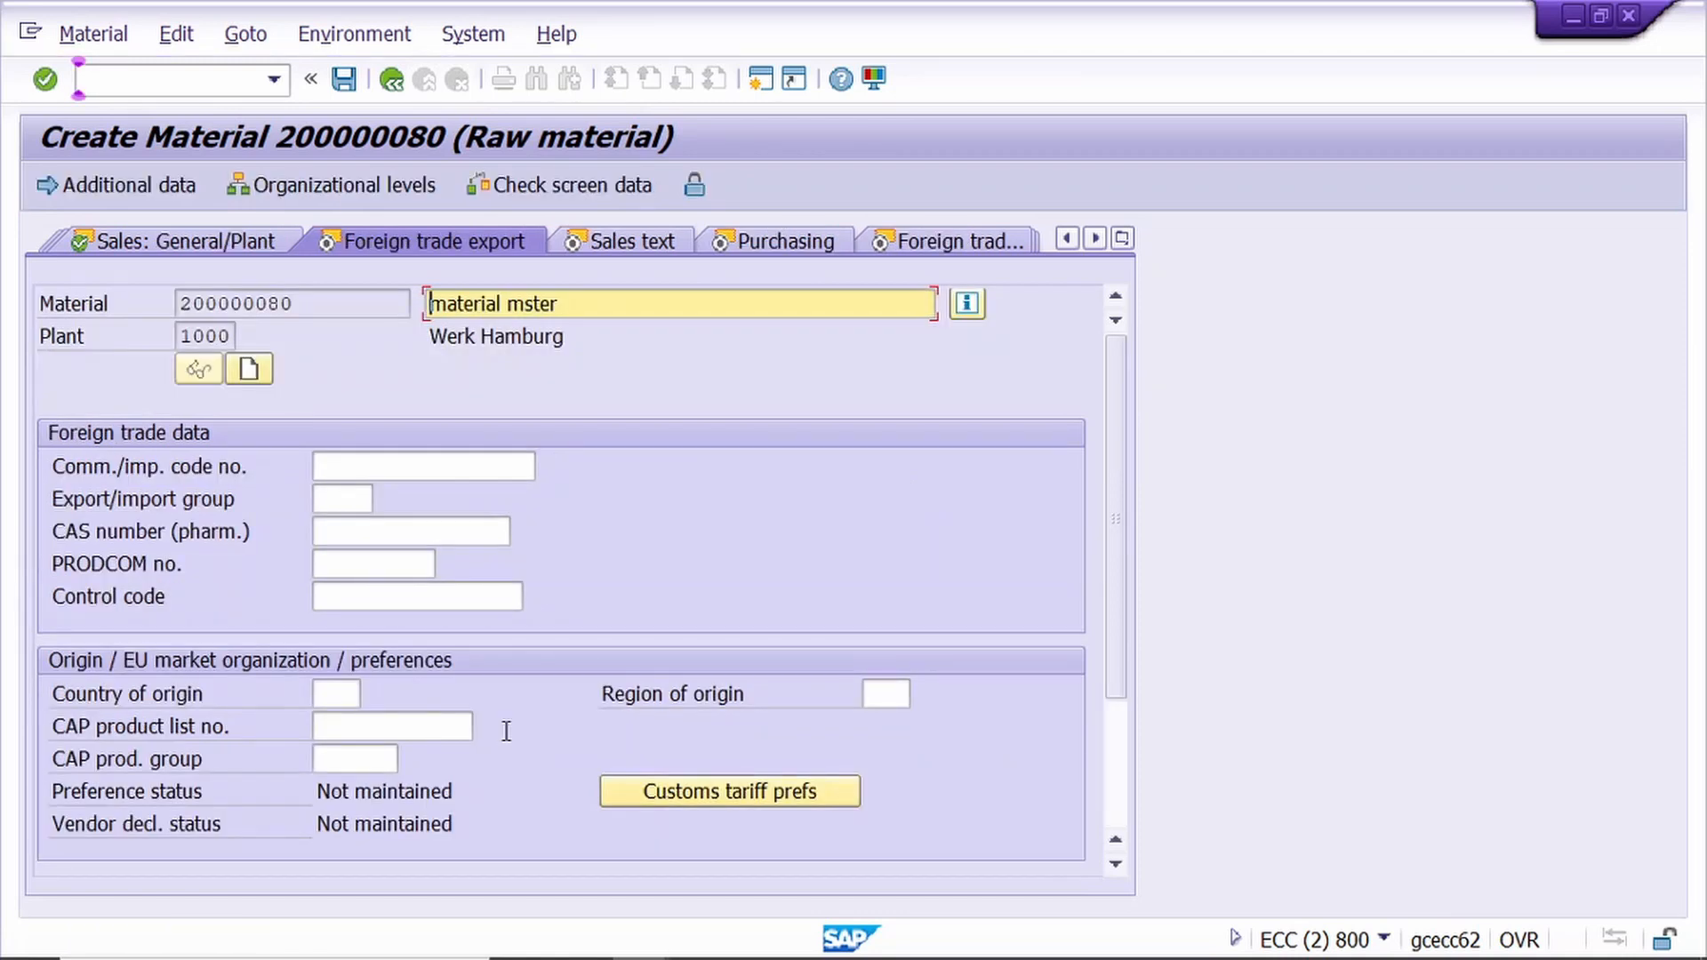
# - Pass the Foreign trade export and Sales text views without entries and set the purchasing group to 100 in the Purchasing view
pyautogui.press('Return')
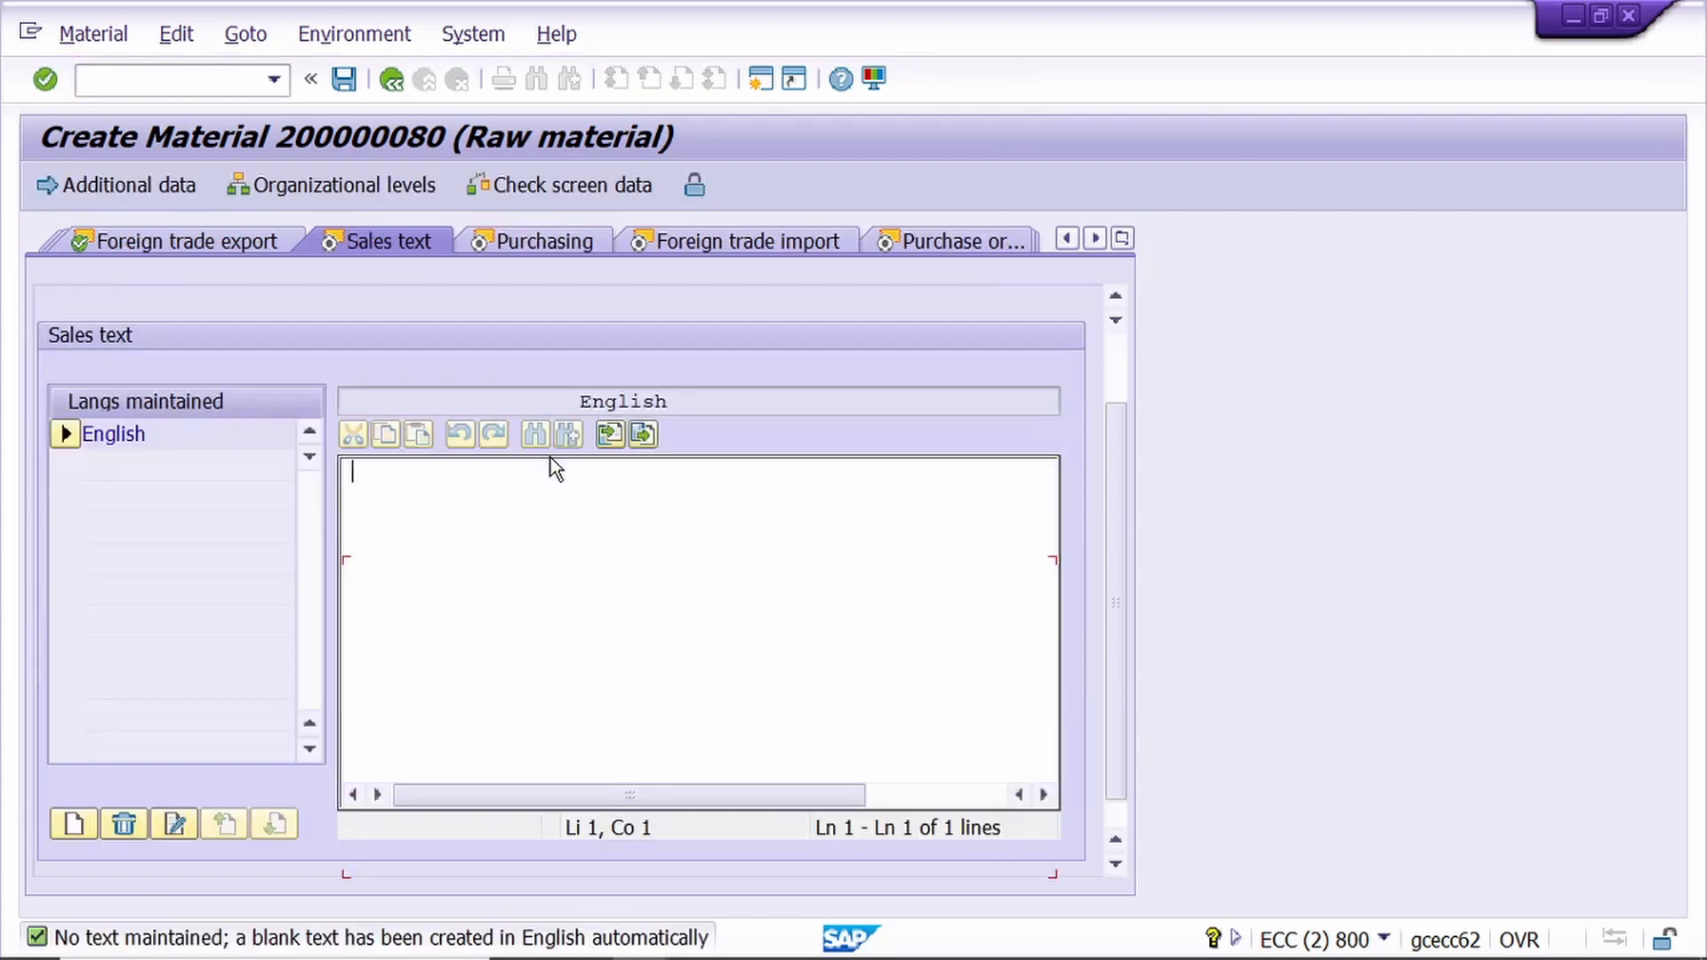
pyautogui.click(522, 237)
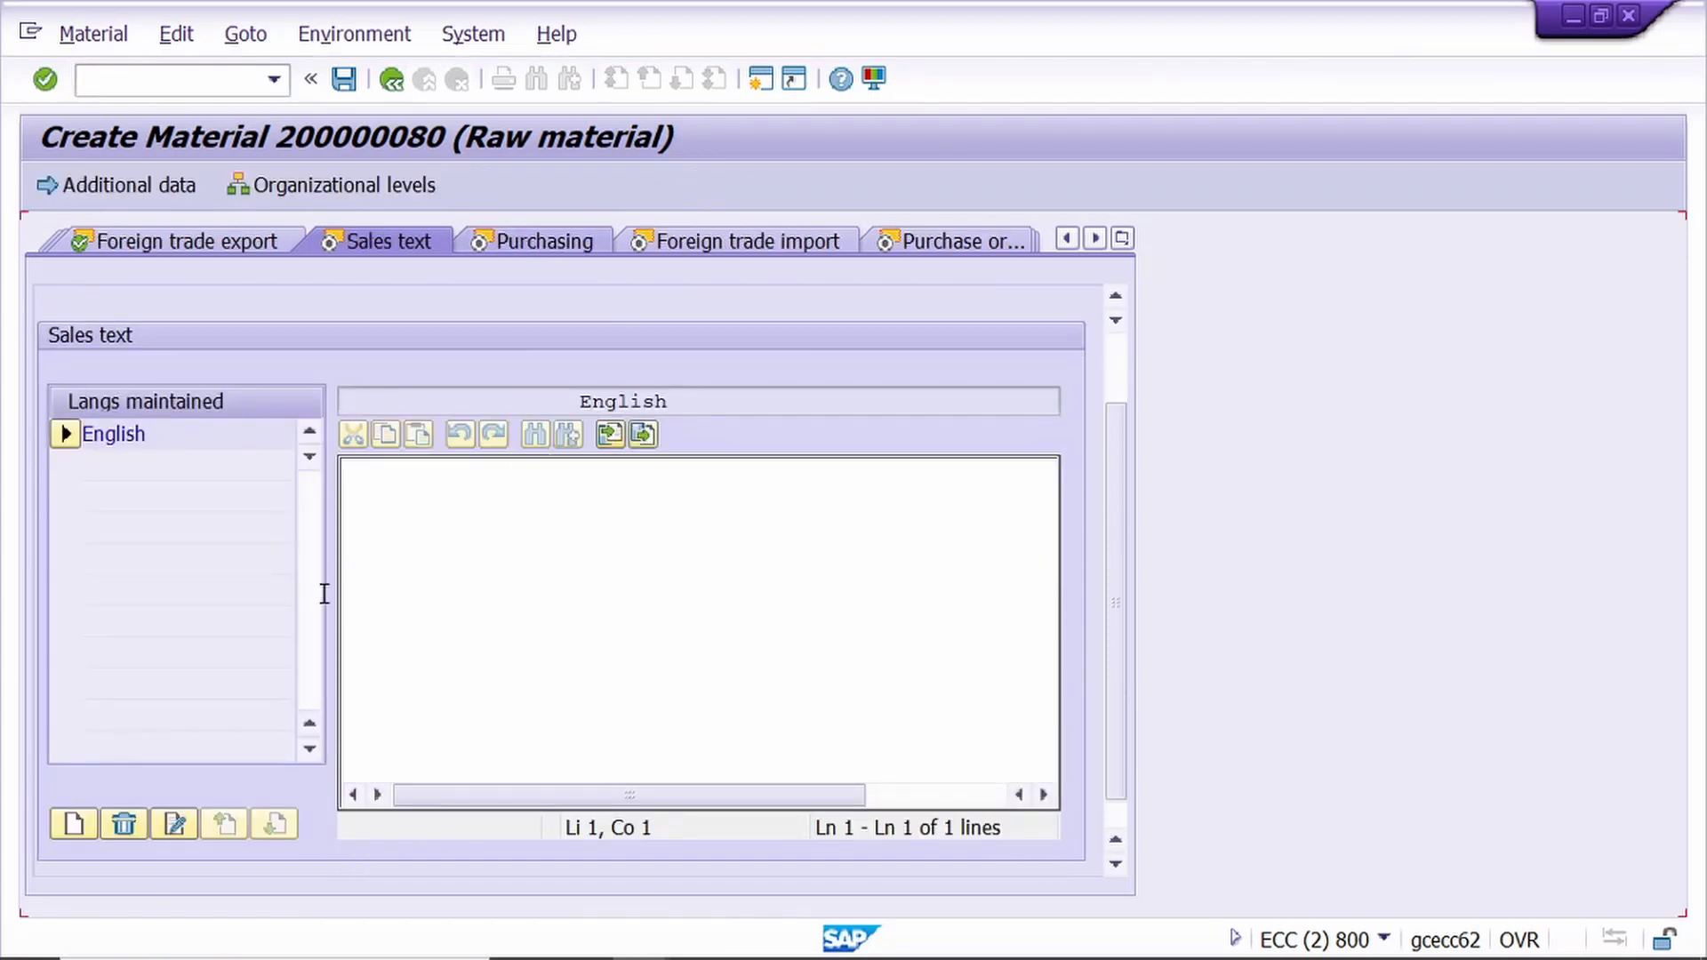
pyautogui.click(330, 497)
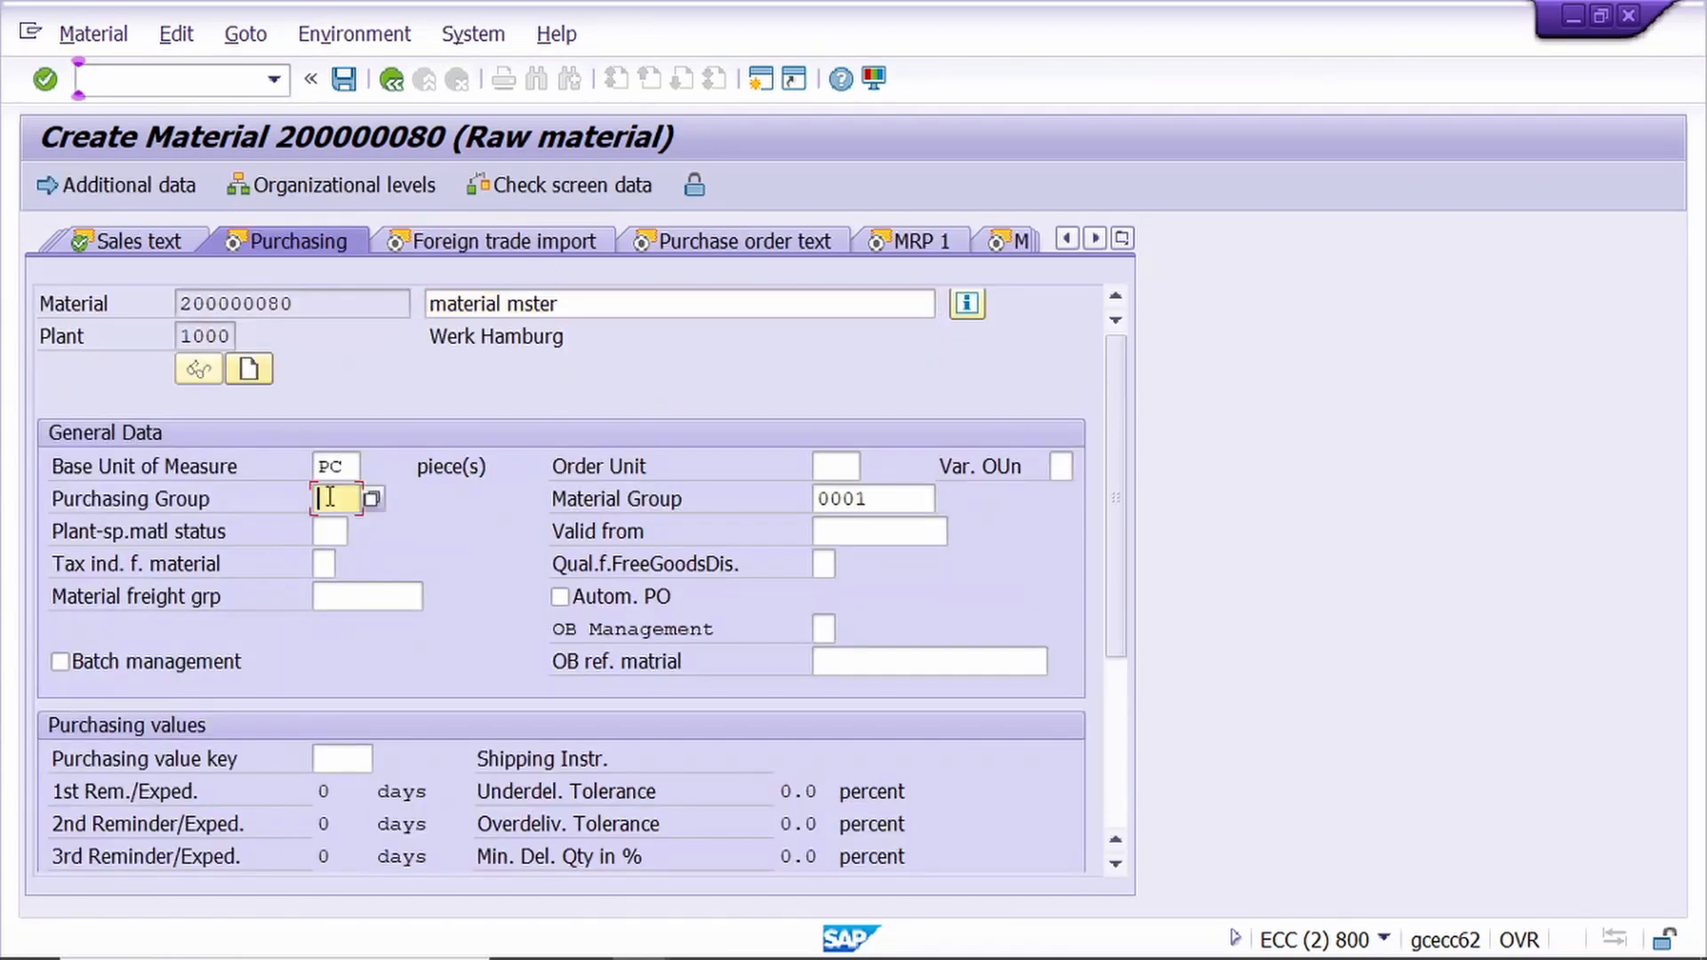
pyautogui.click(330, 498)
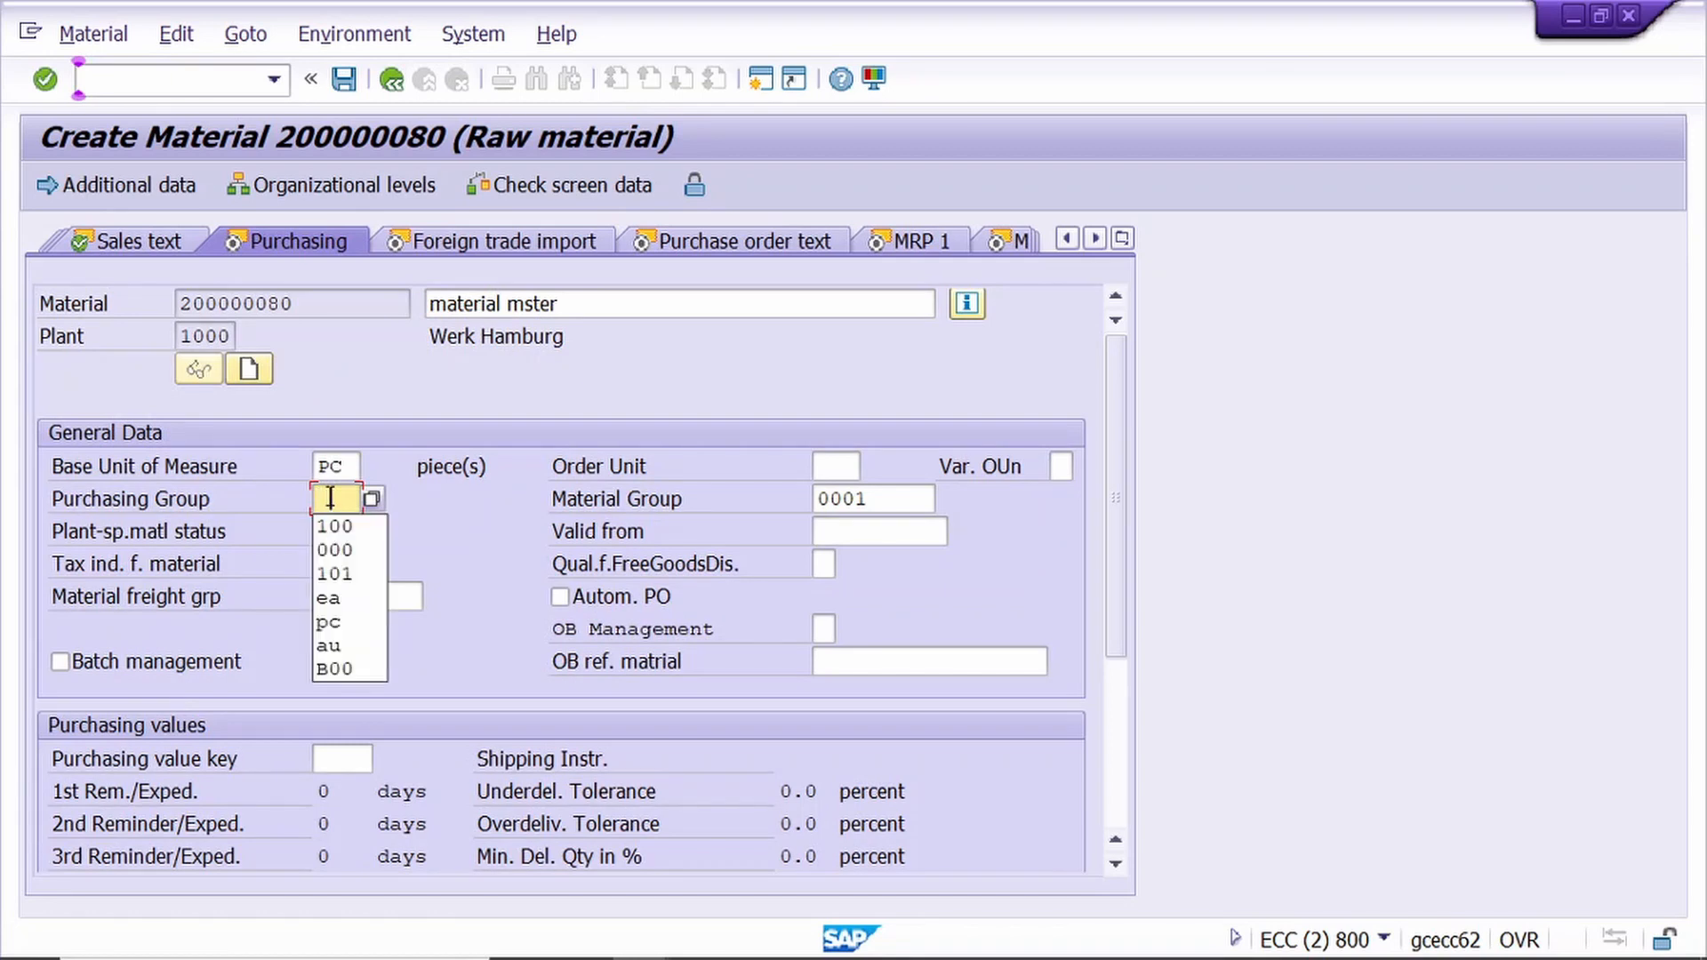
pyautogui.press('Down')
pyautogui.press('Return')
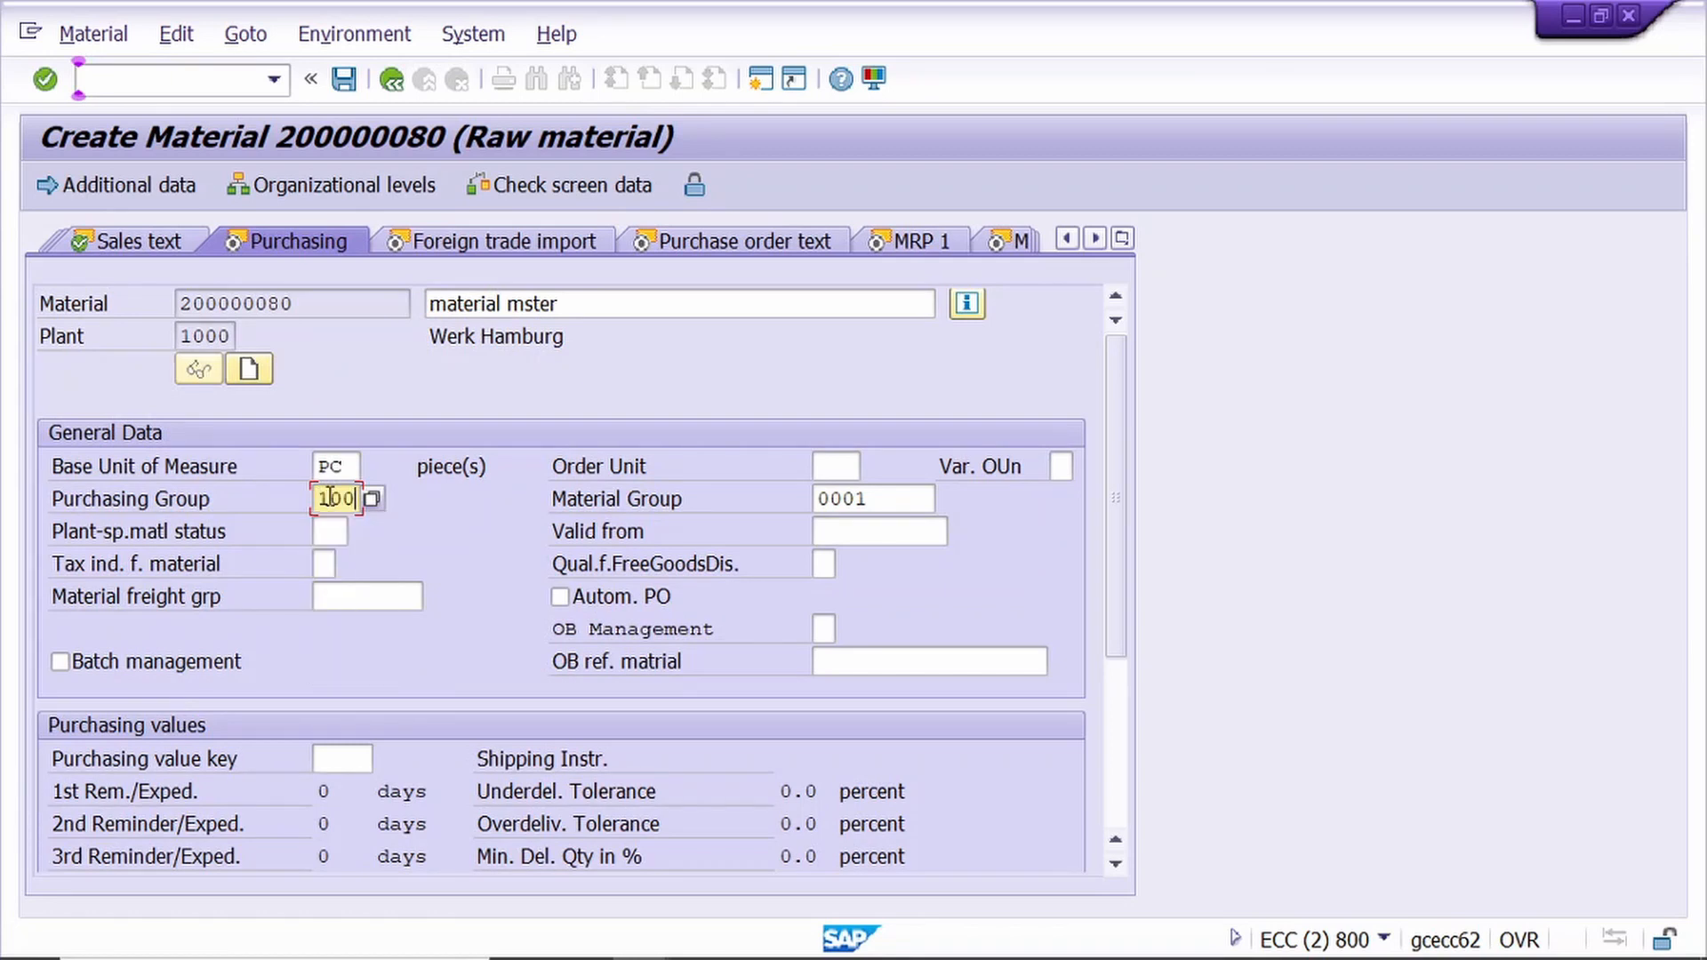
# - Leave the remaining Purchasing fields, the Foreign trade import view and the purchase order text blank, and continue to the MRP 1 view
pyautogui.scroll(-3, 330, 498)
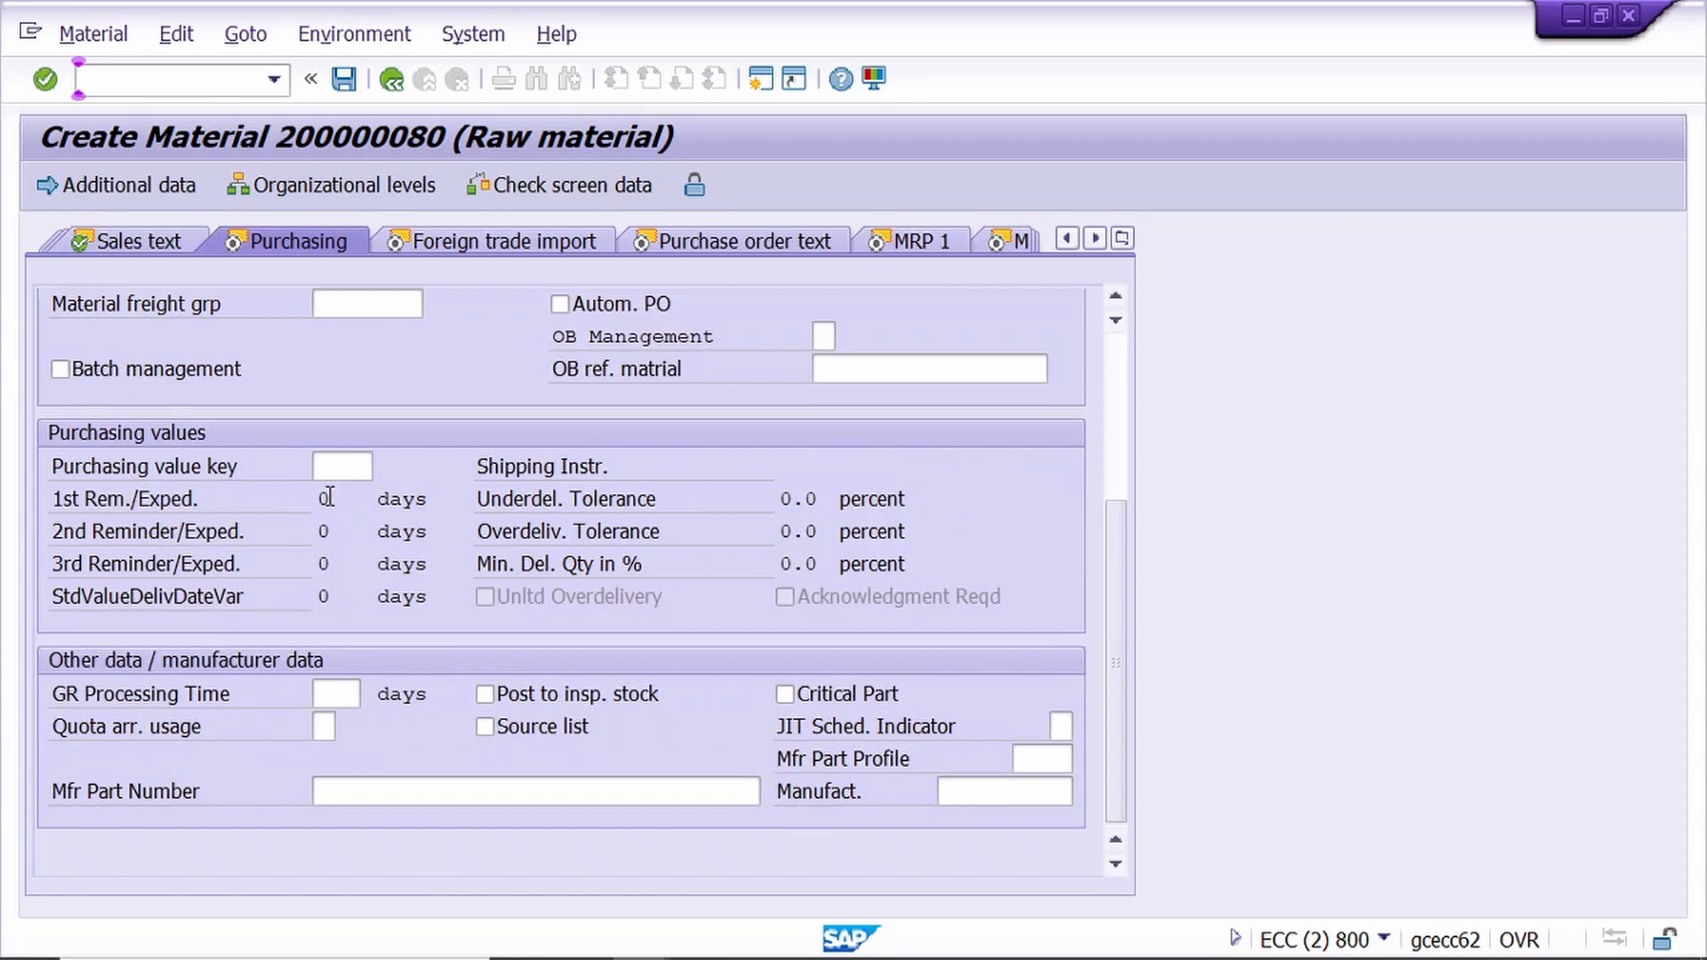
pyautogui.press('Return')
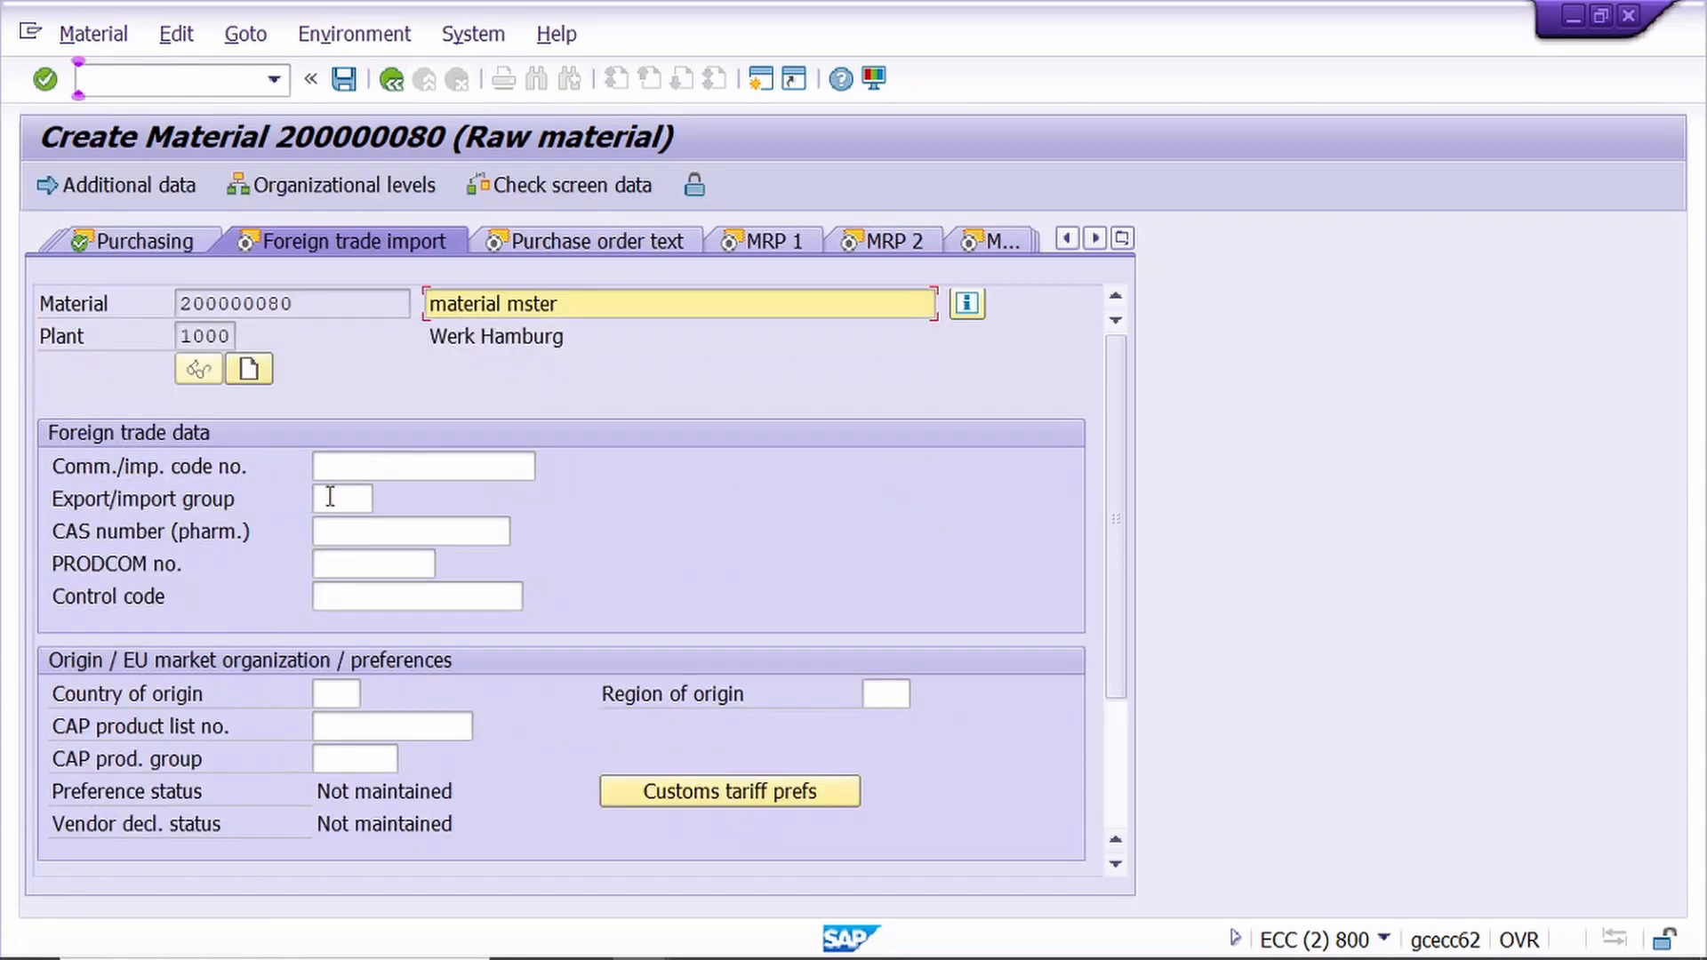
pyautogui.click(414, 598)
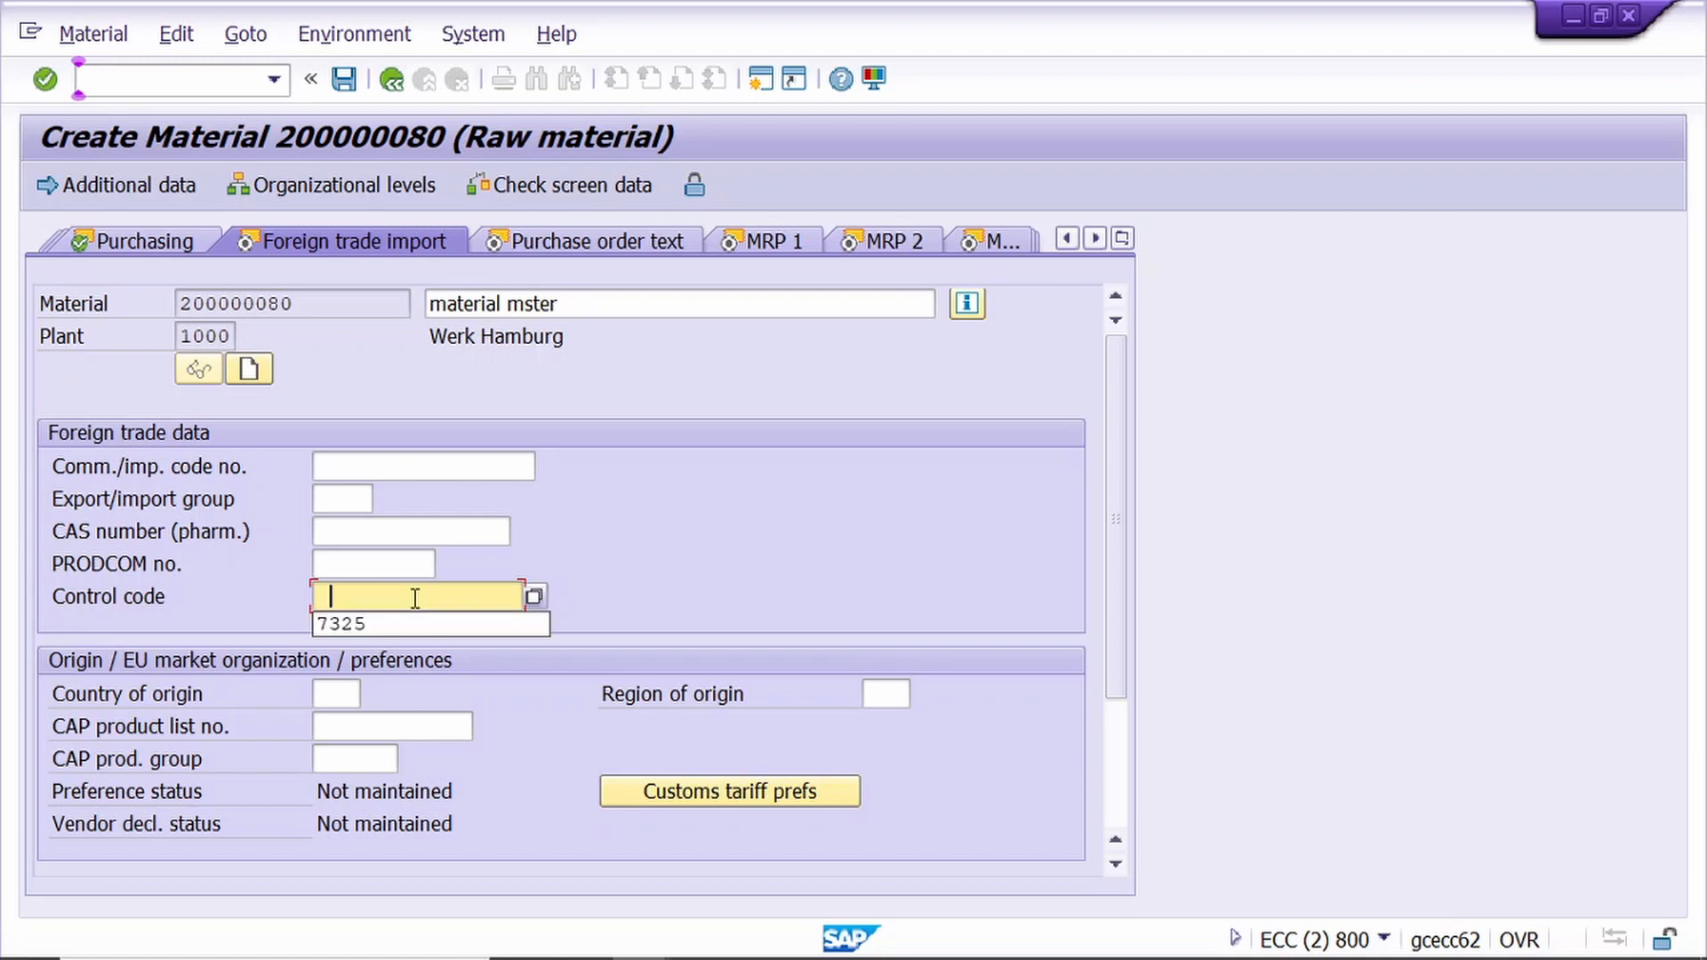
pyautogui.press('BackSpace')
pyautogui.press('Return')
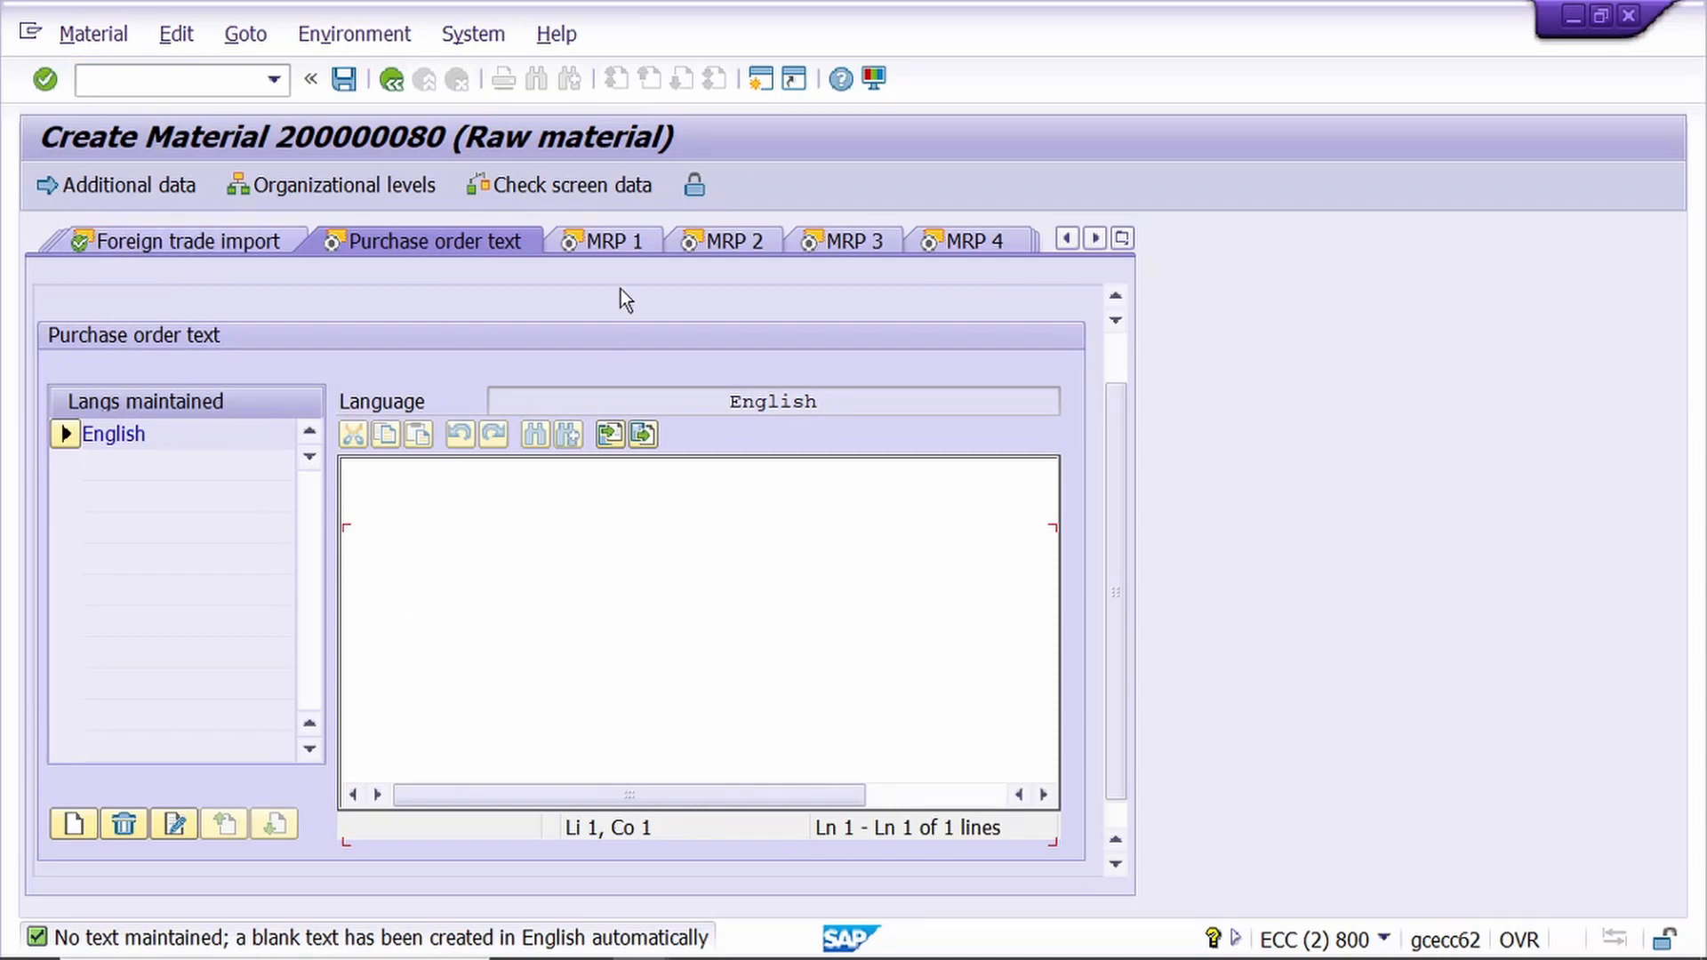
pyautogui.click(620, 244)
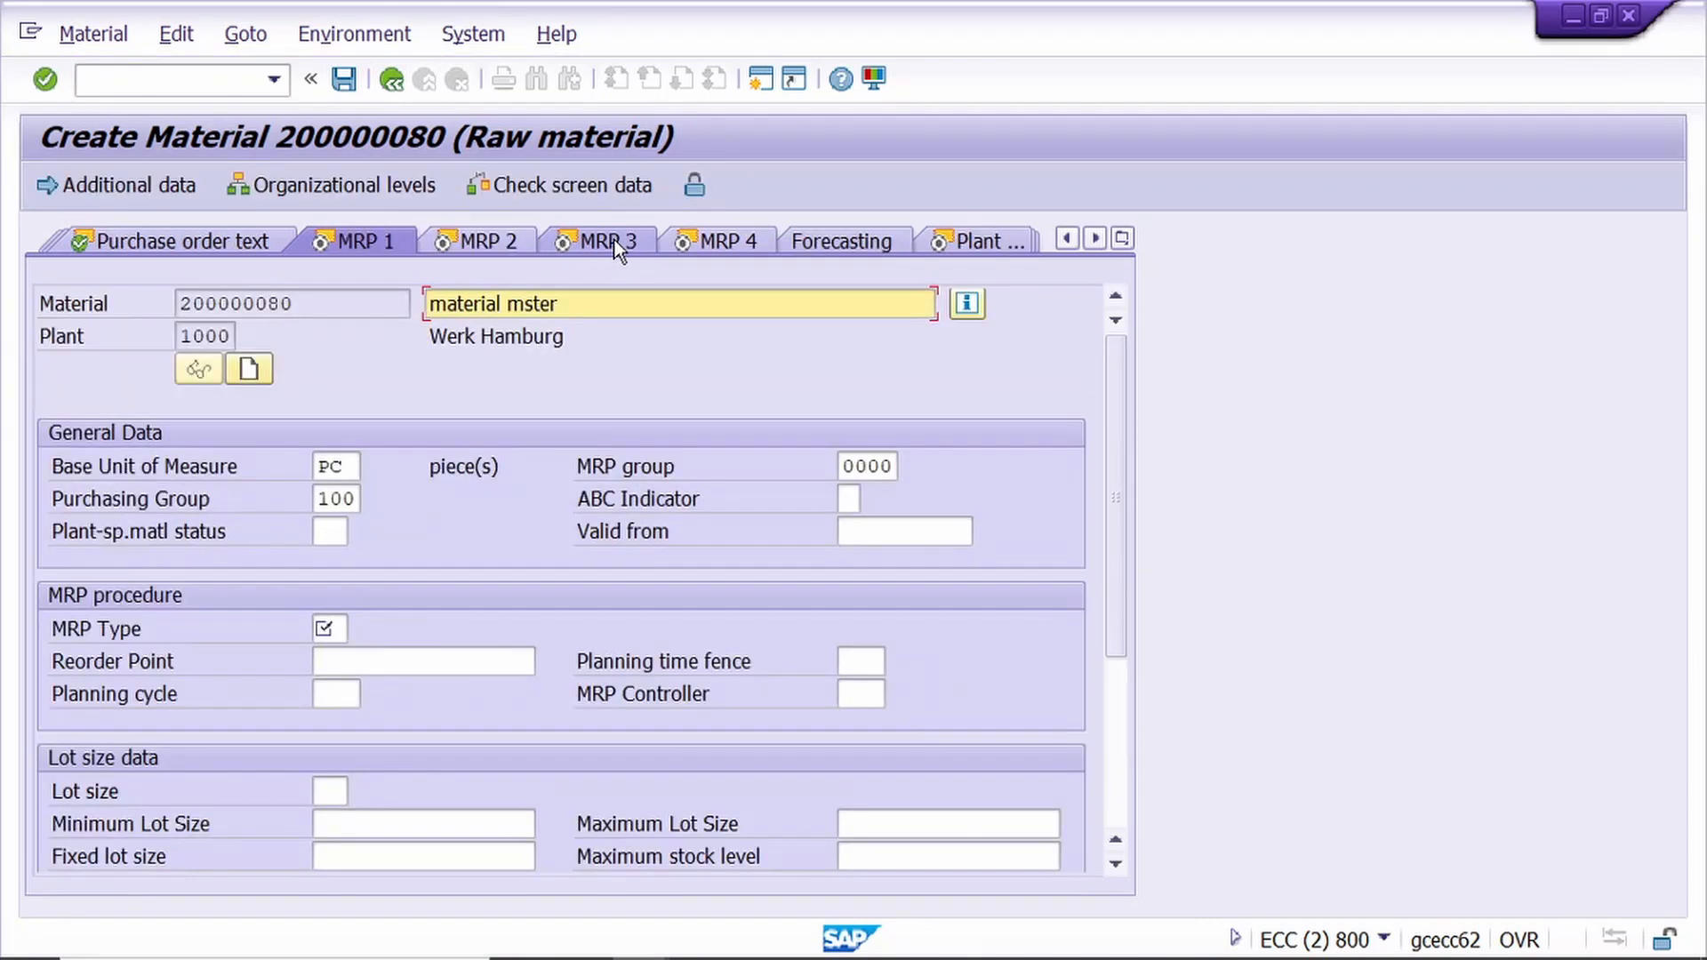
# - Set the MRP type to PD and choose 000 as the MRP controller for plant 1000
pyautogui.click(327, 628)
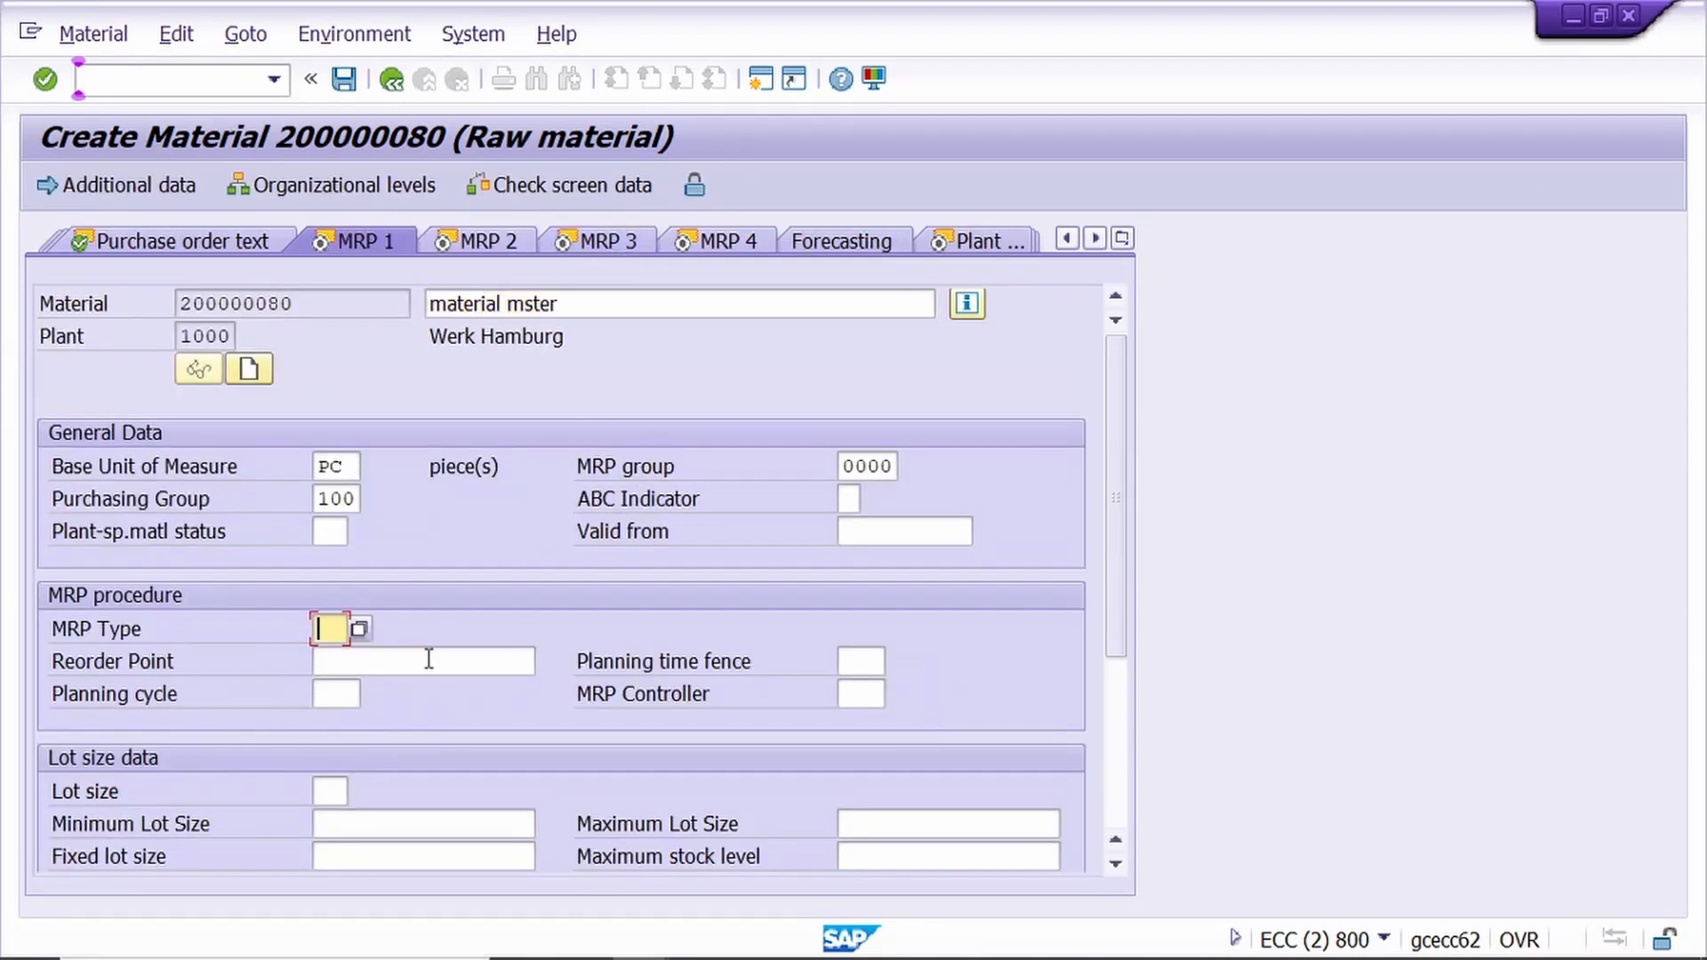
pyautogui.write('pd')
pyautogui.click(879, 692)
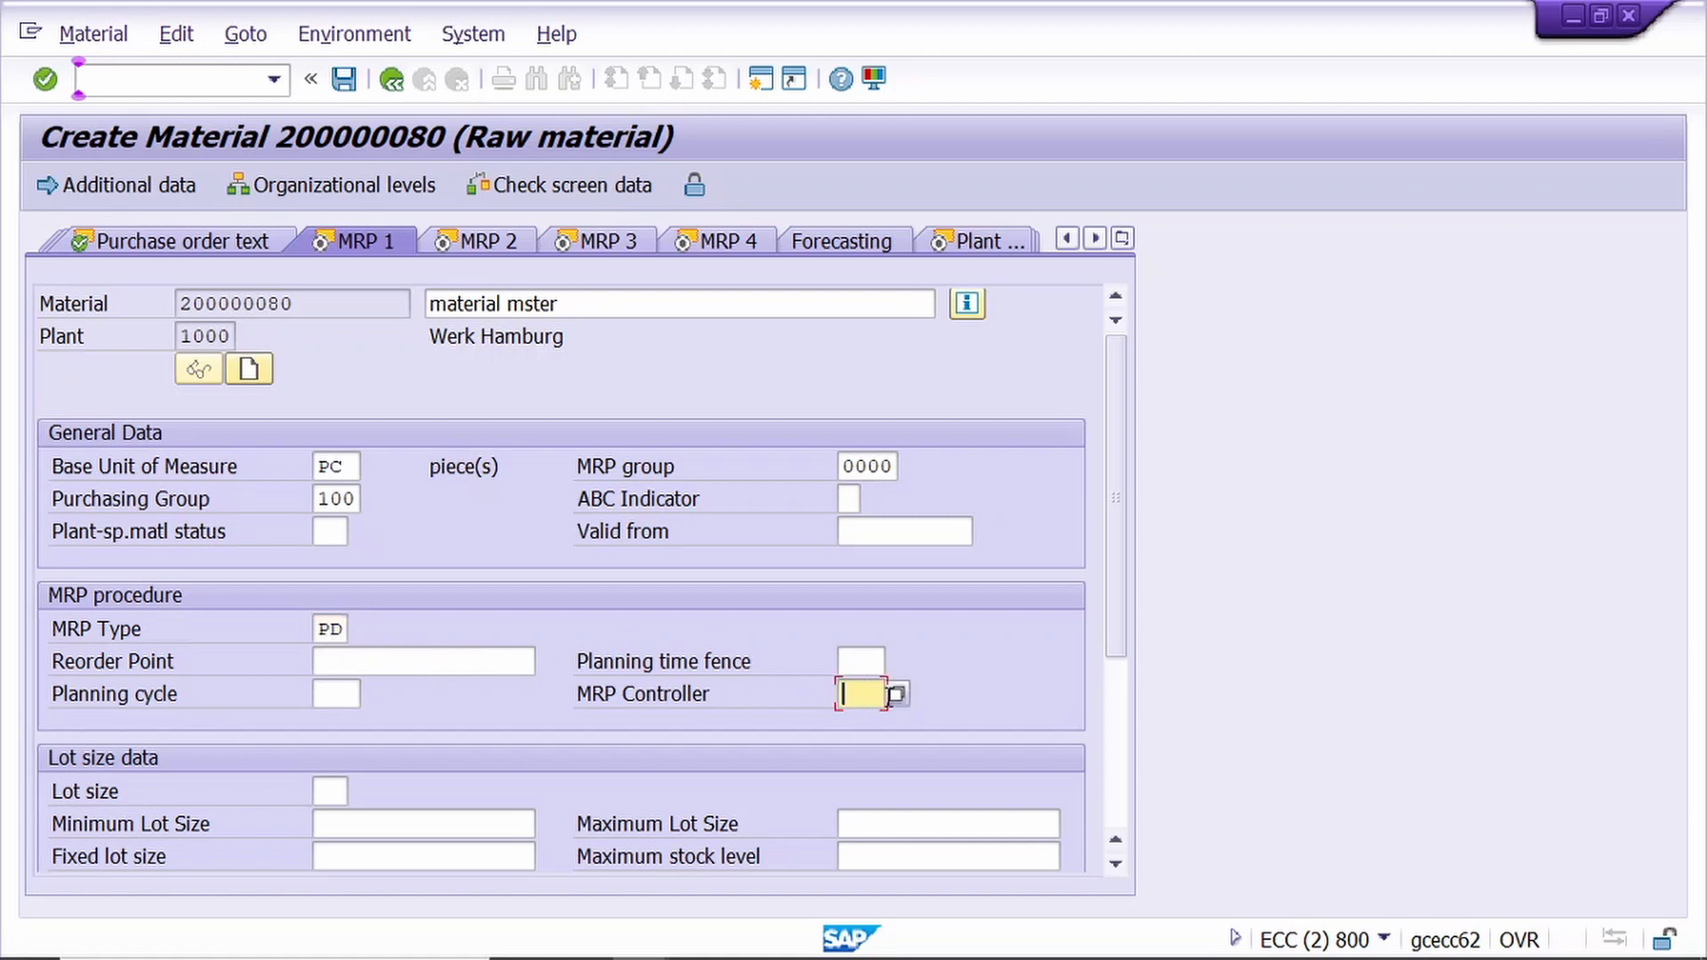
pyautogui.click(895, 695)
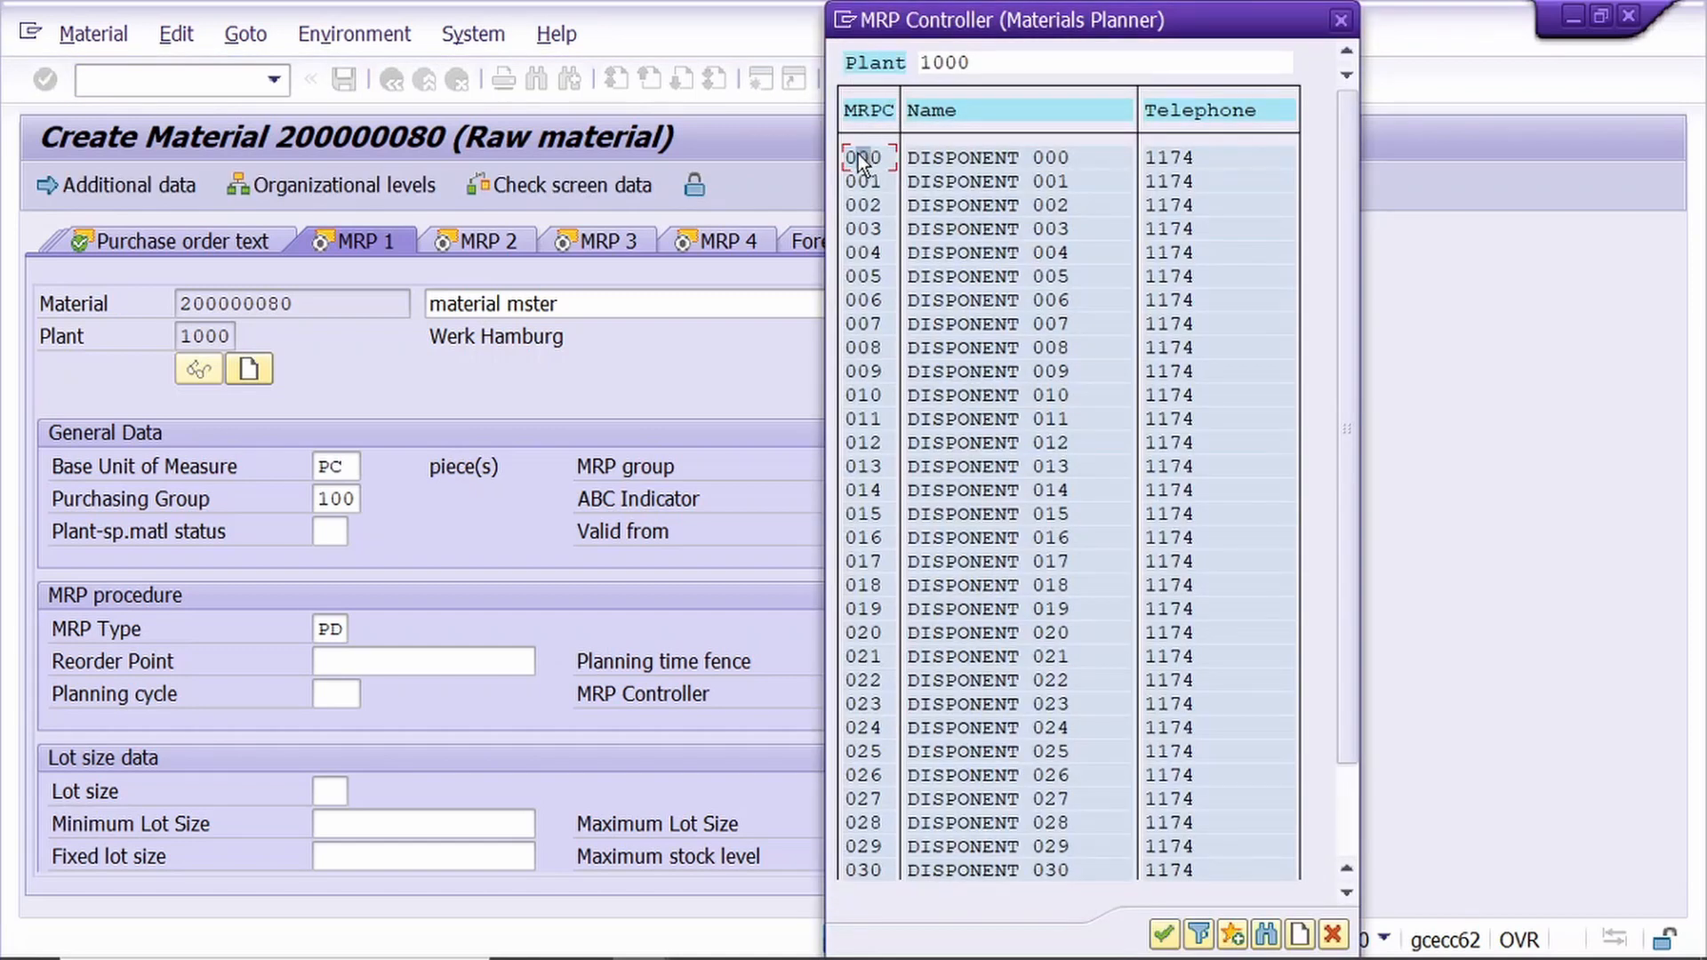
pyautogui.doubleClick(859, 160)
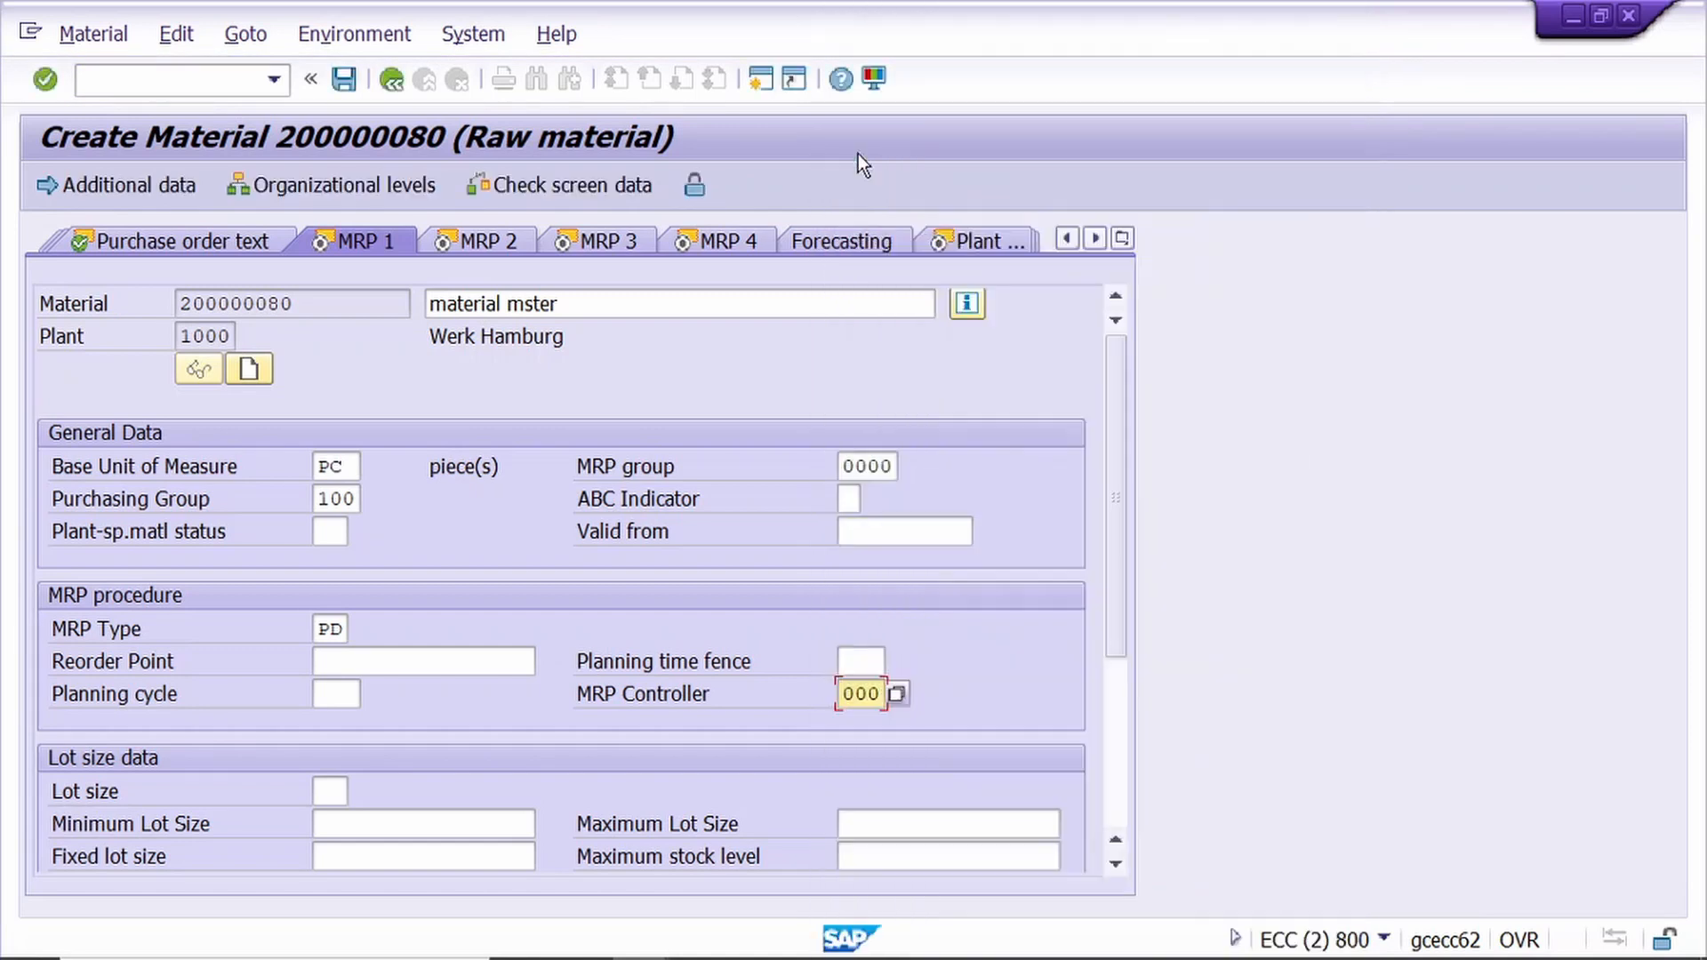
# - Set the lot size to ex in the lot size data and continue to the MRP 2 view
pyautogui.click(327, 782)
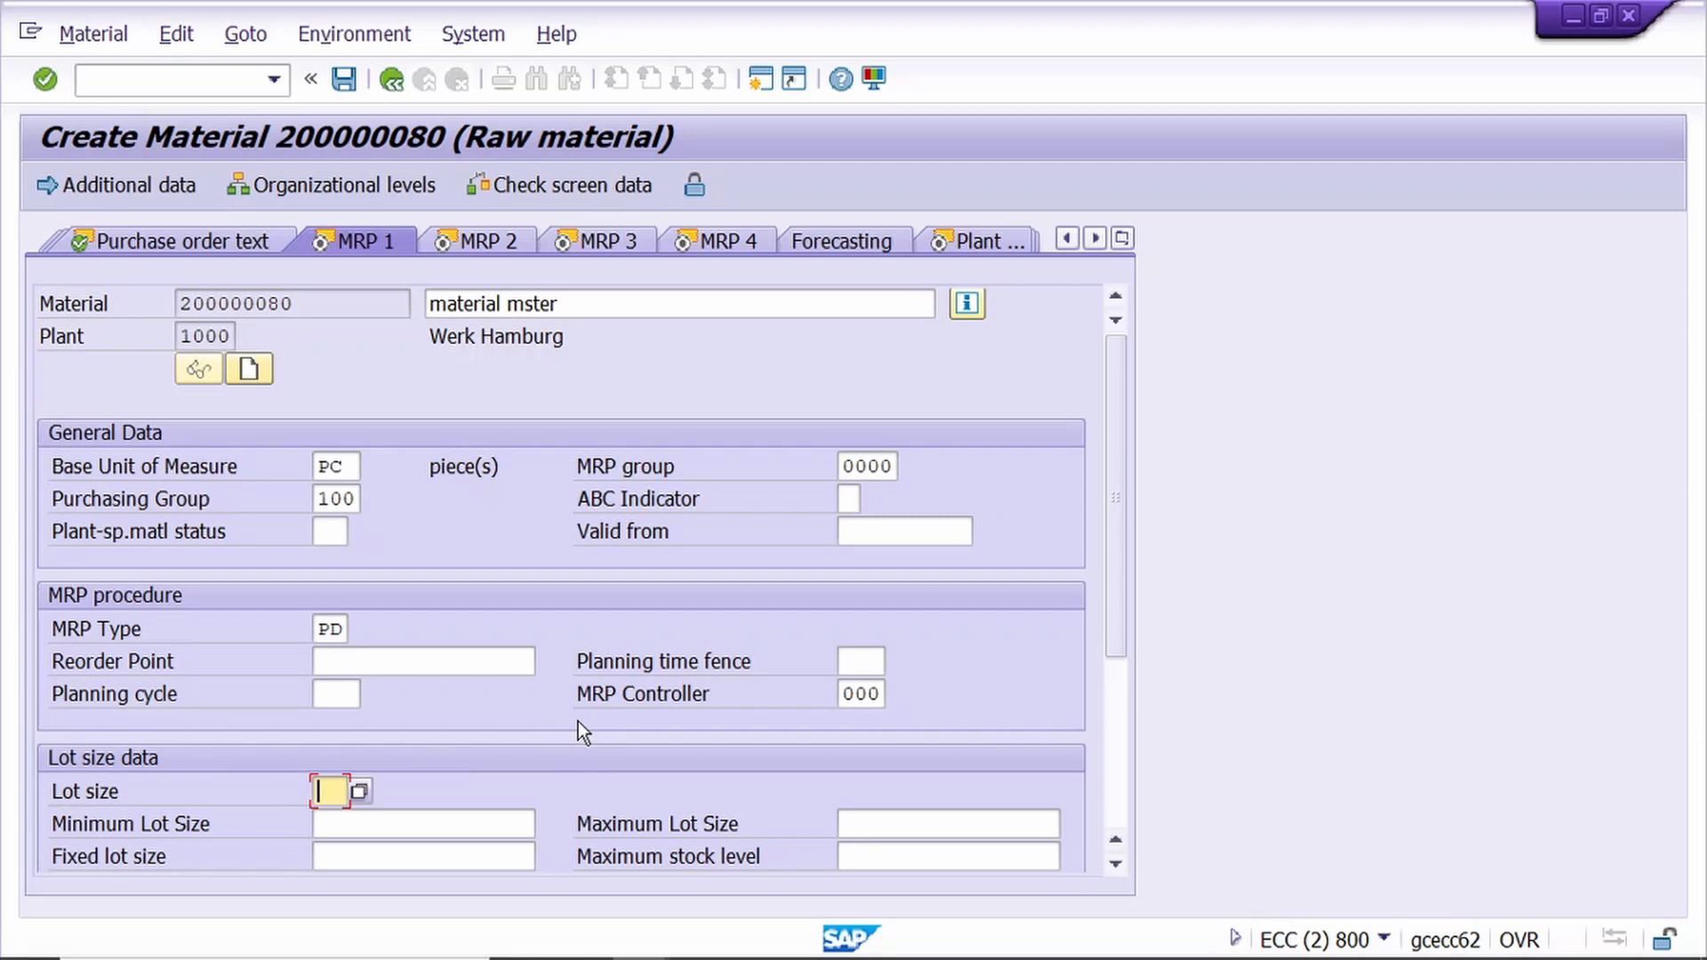
pyautogui.write('ex')
pyautogui.scroll(-3, 578, 722)
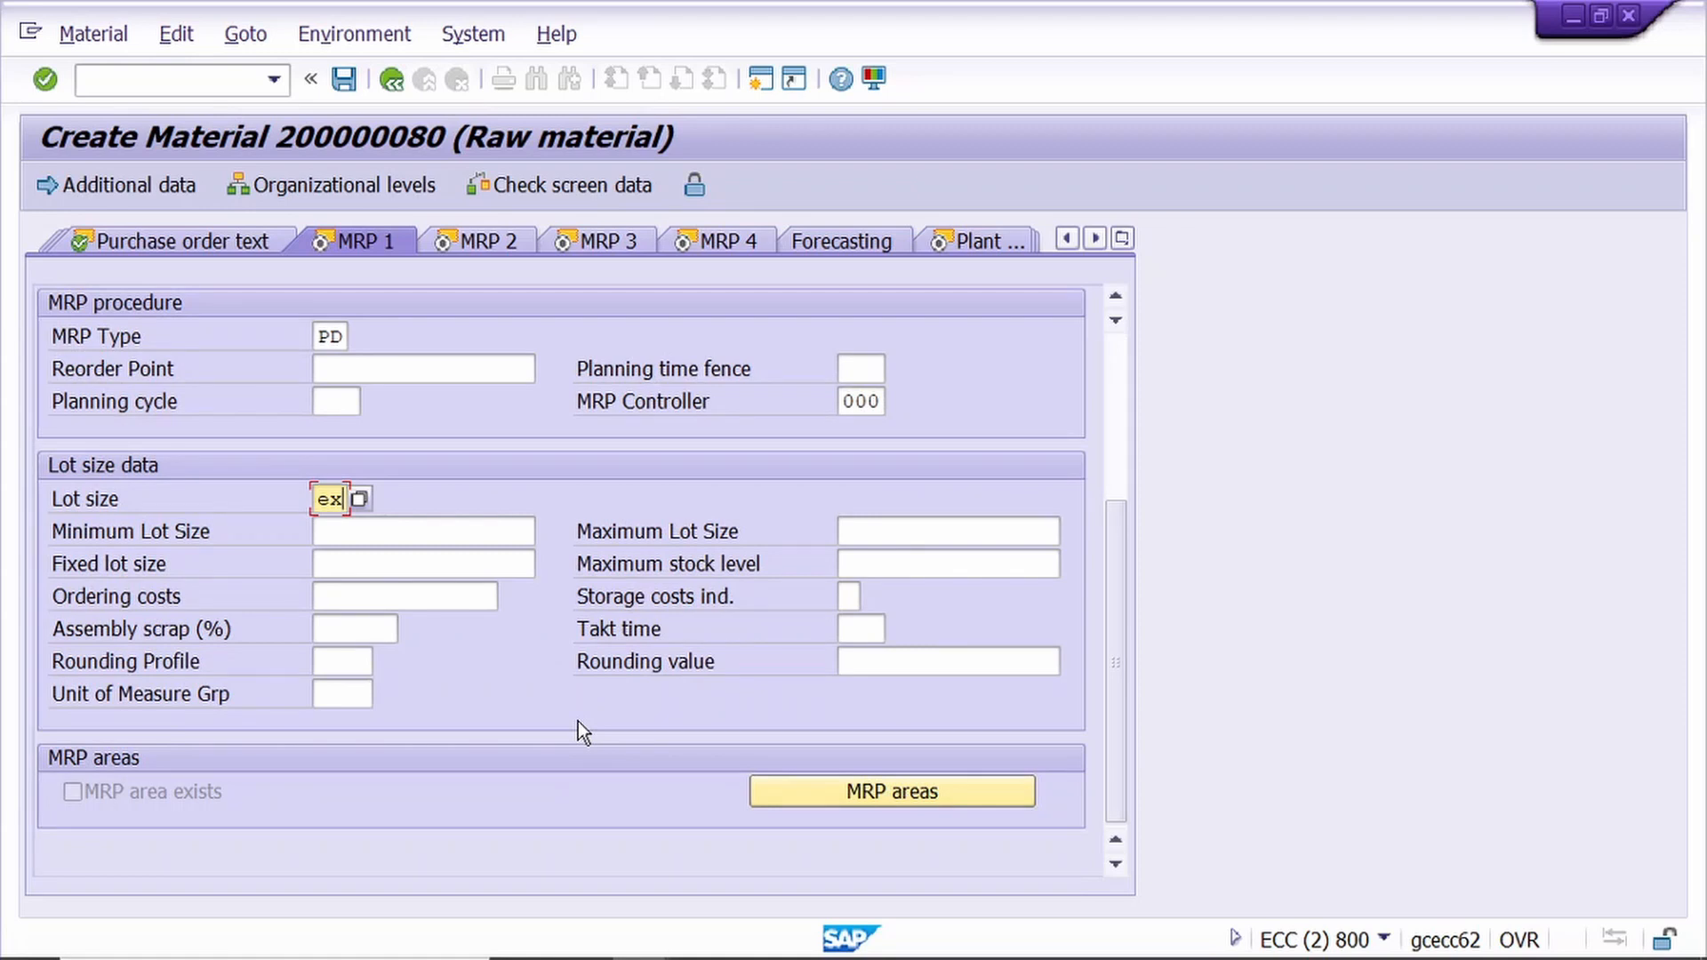
pyautogui.press('Return')
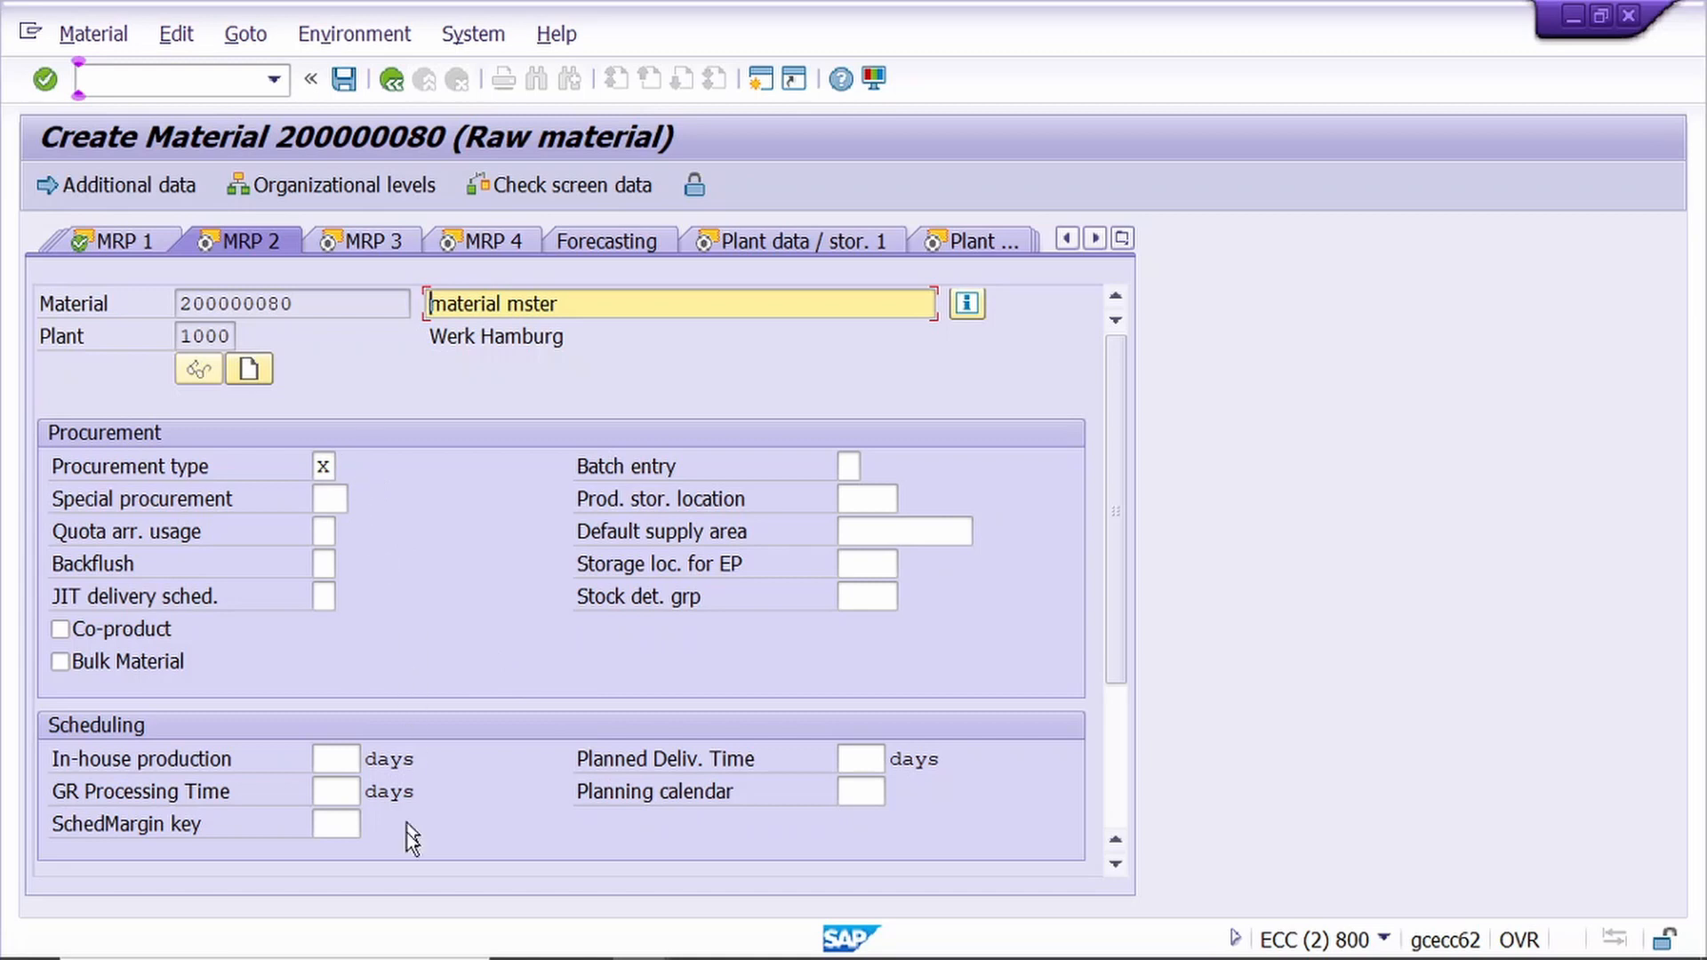
# - Set the SchedMargin key to 000 and continue to the MRP 3 view, leaving the in-house production time blank
pyautogui.click(335, 827)
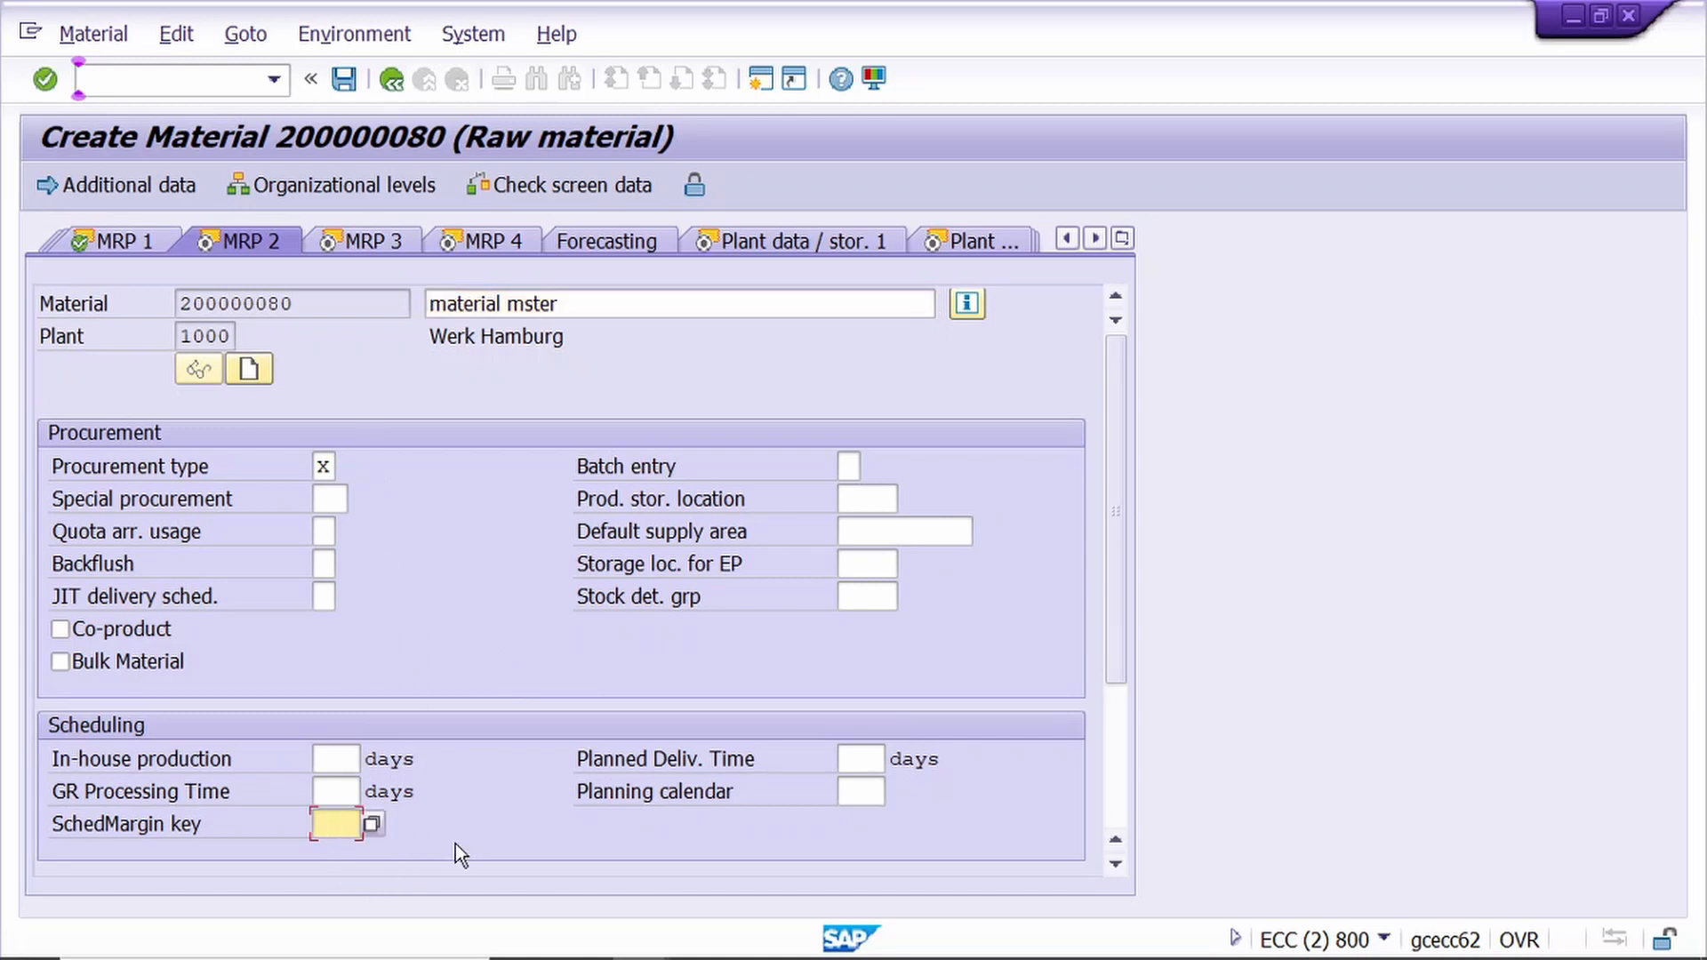
pyautogui.write('000')
pyautogui.press('Return')
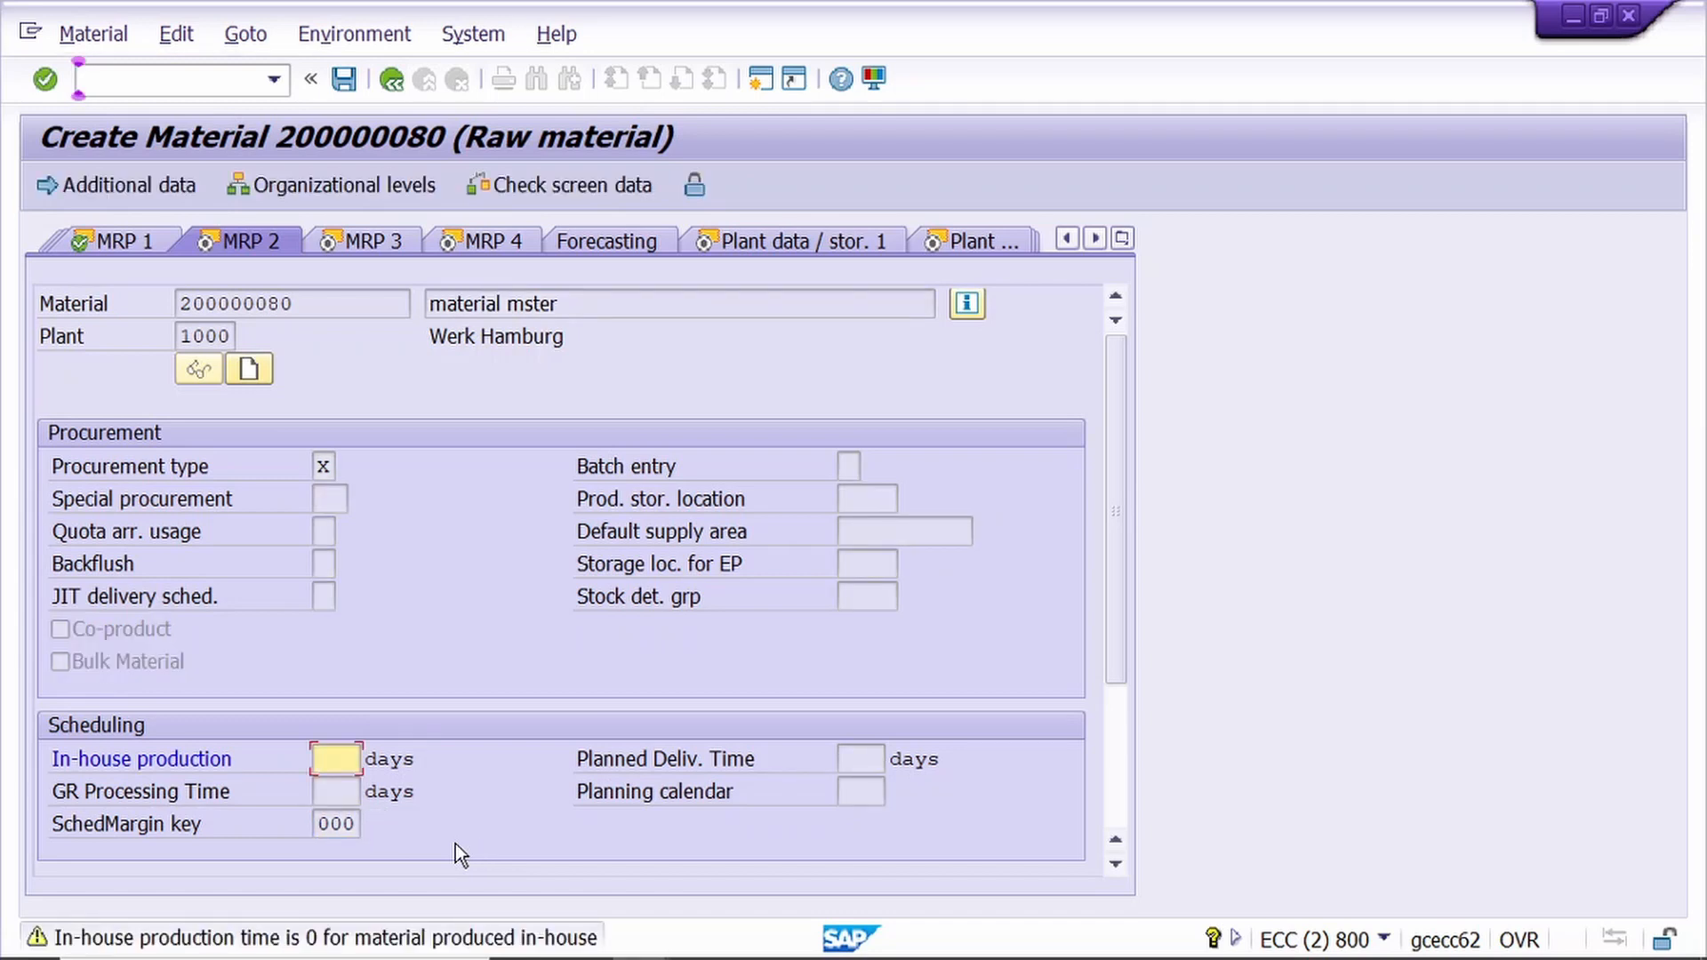
pyautogui.press('Return')
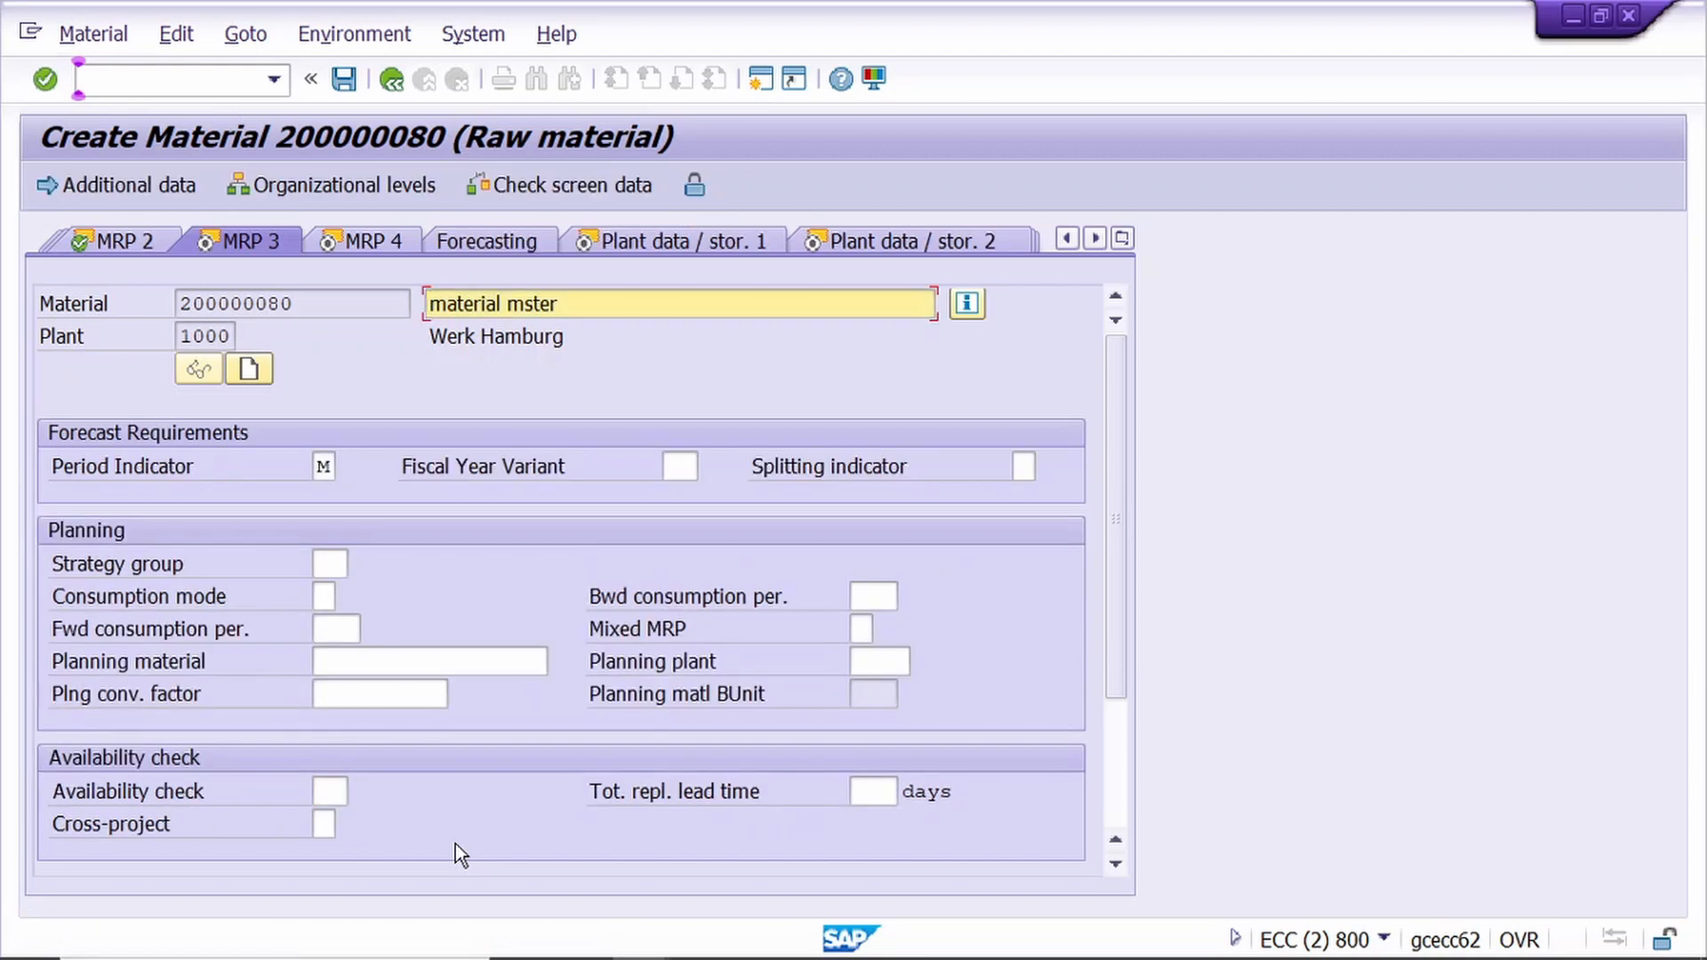
# - Pass the MRP 3, MRP 4, both Plant data / stor. views and the Quality management view without entries to reach Accounting 1
pyautogui.scroll(-2, 455, 845)
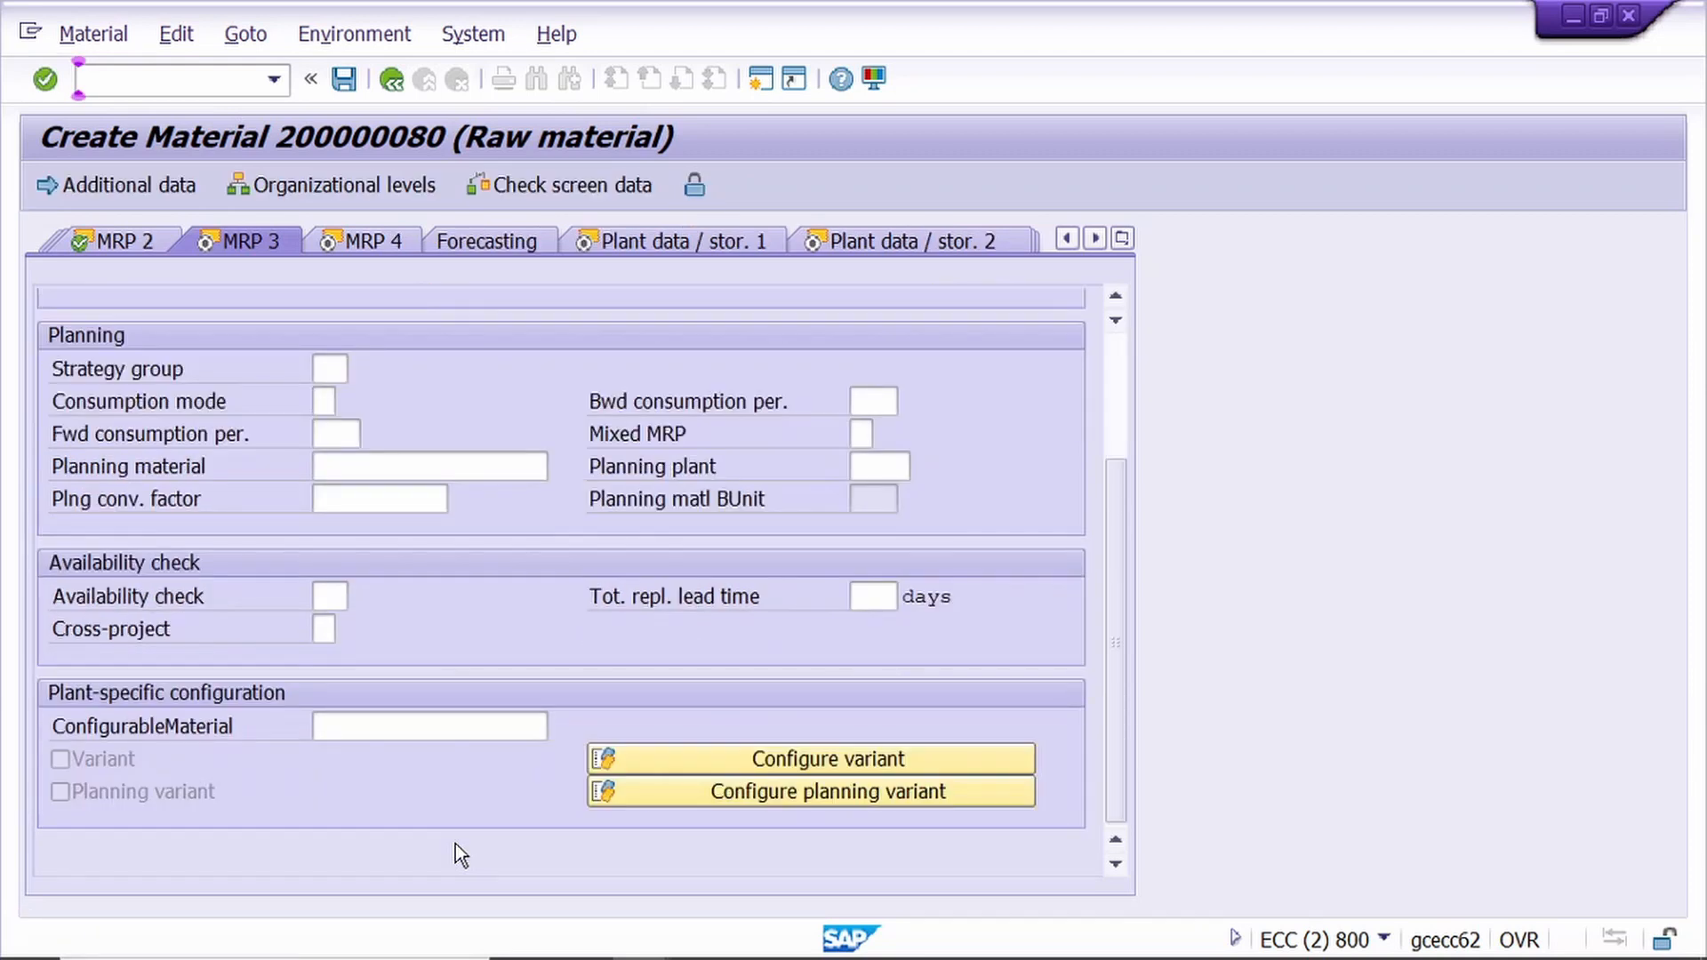
pyautogui.press('Return')
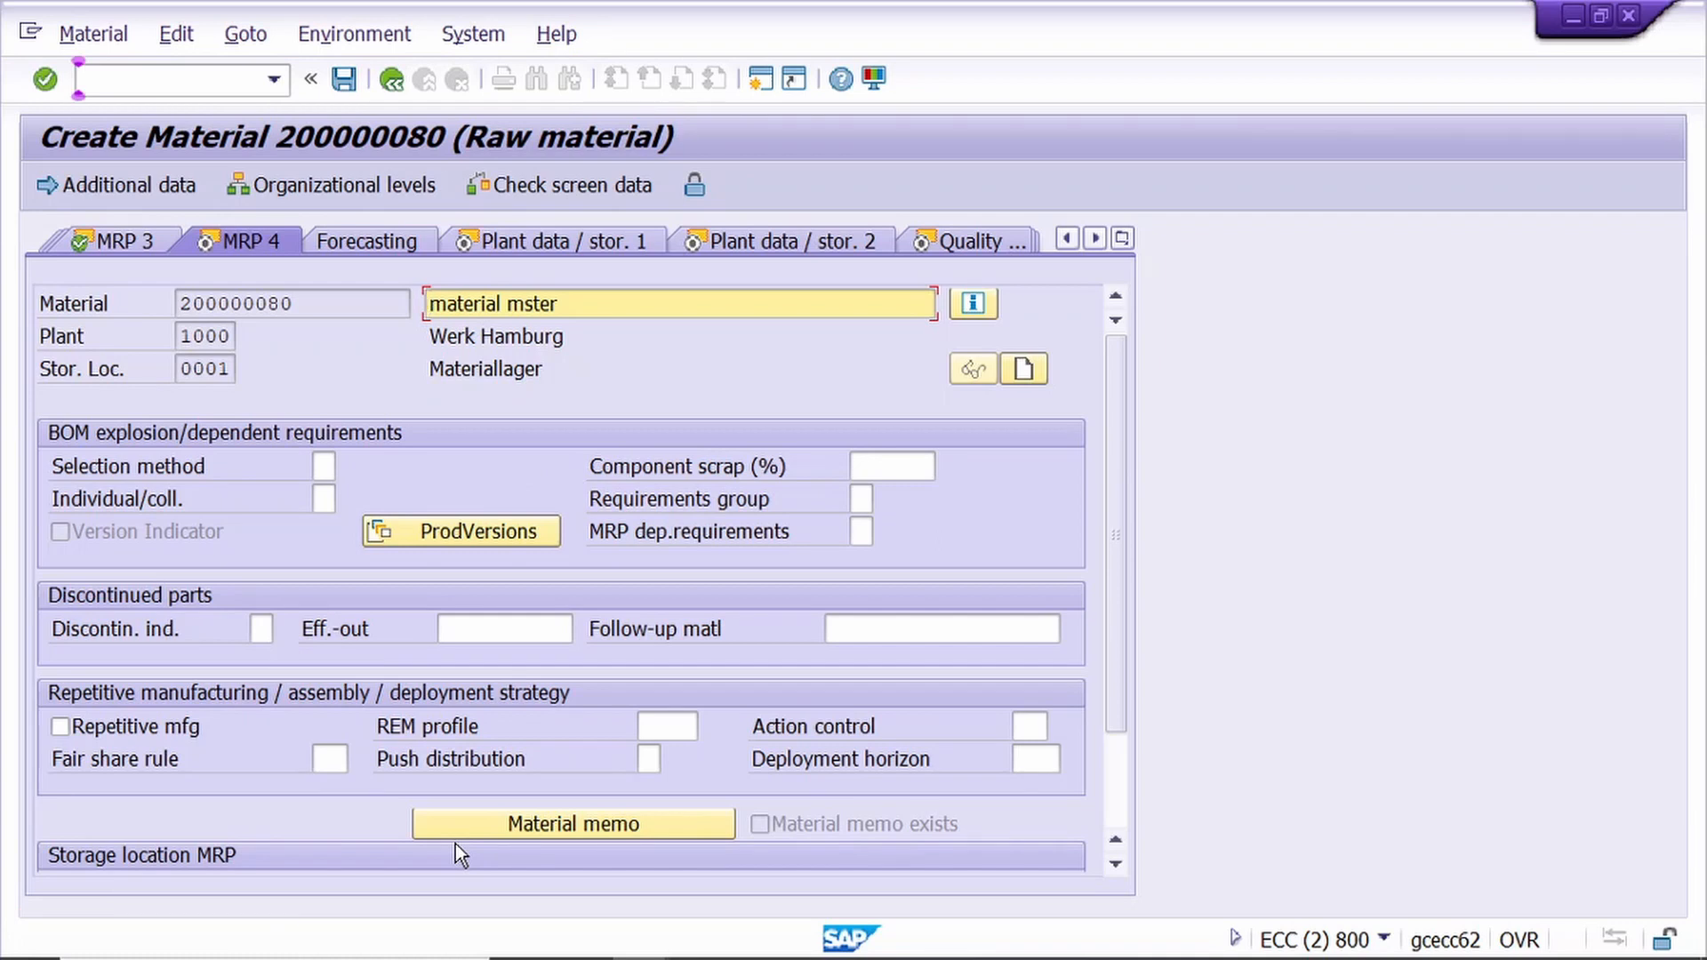
pyautogui.scroll(-2, 455, 844)
pyautogui.press('Return')
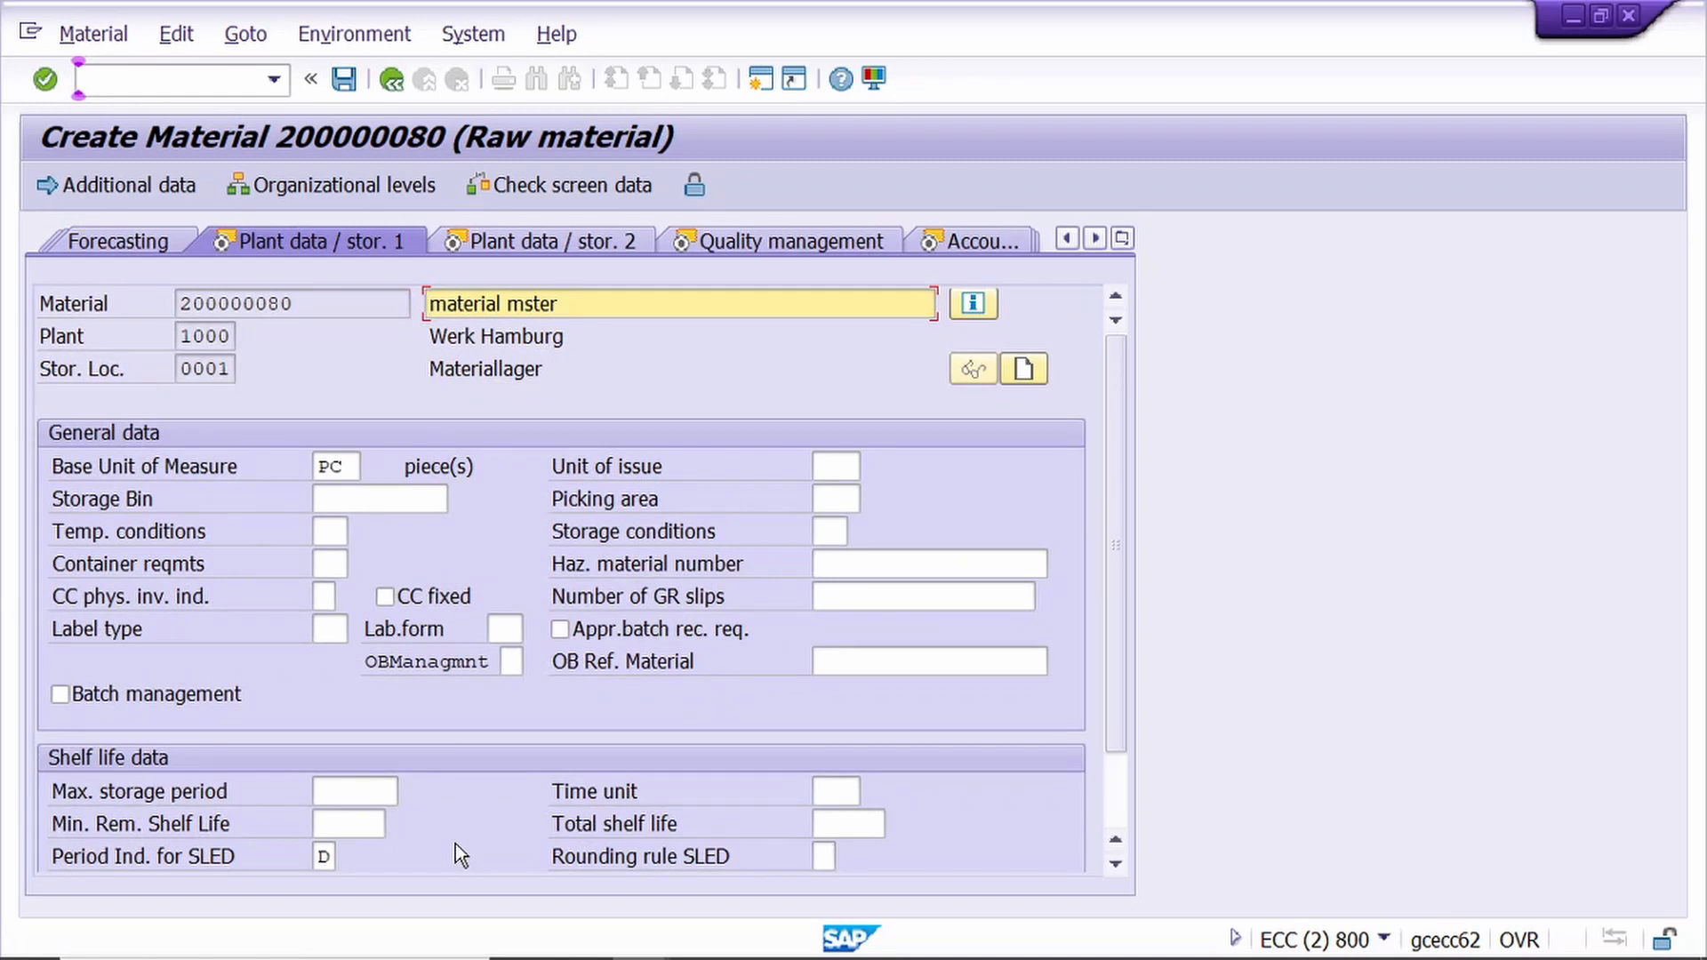
pyautogui.scroll(-1, 455, 845)
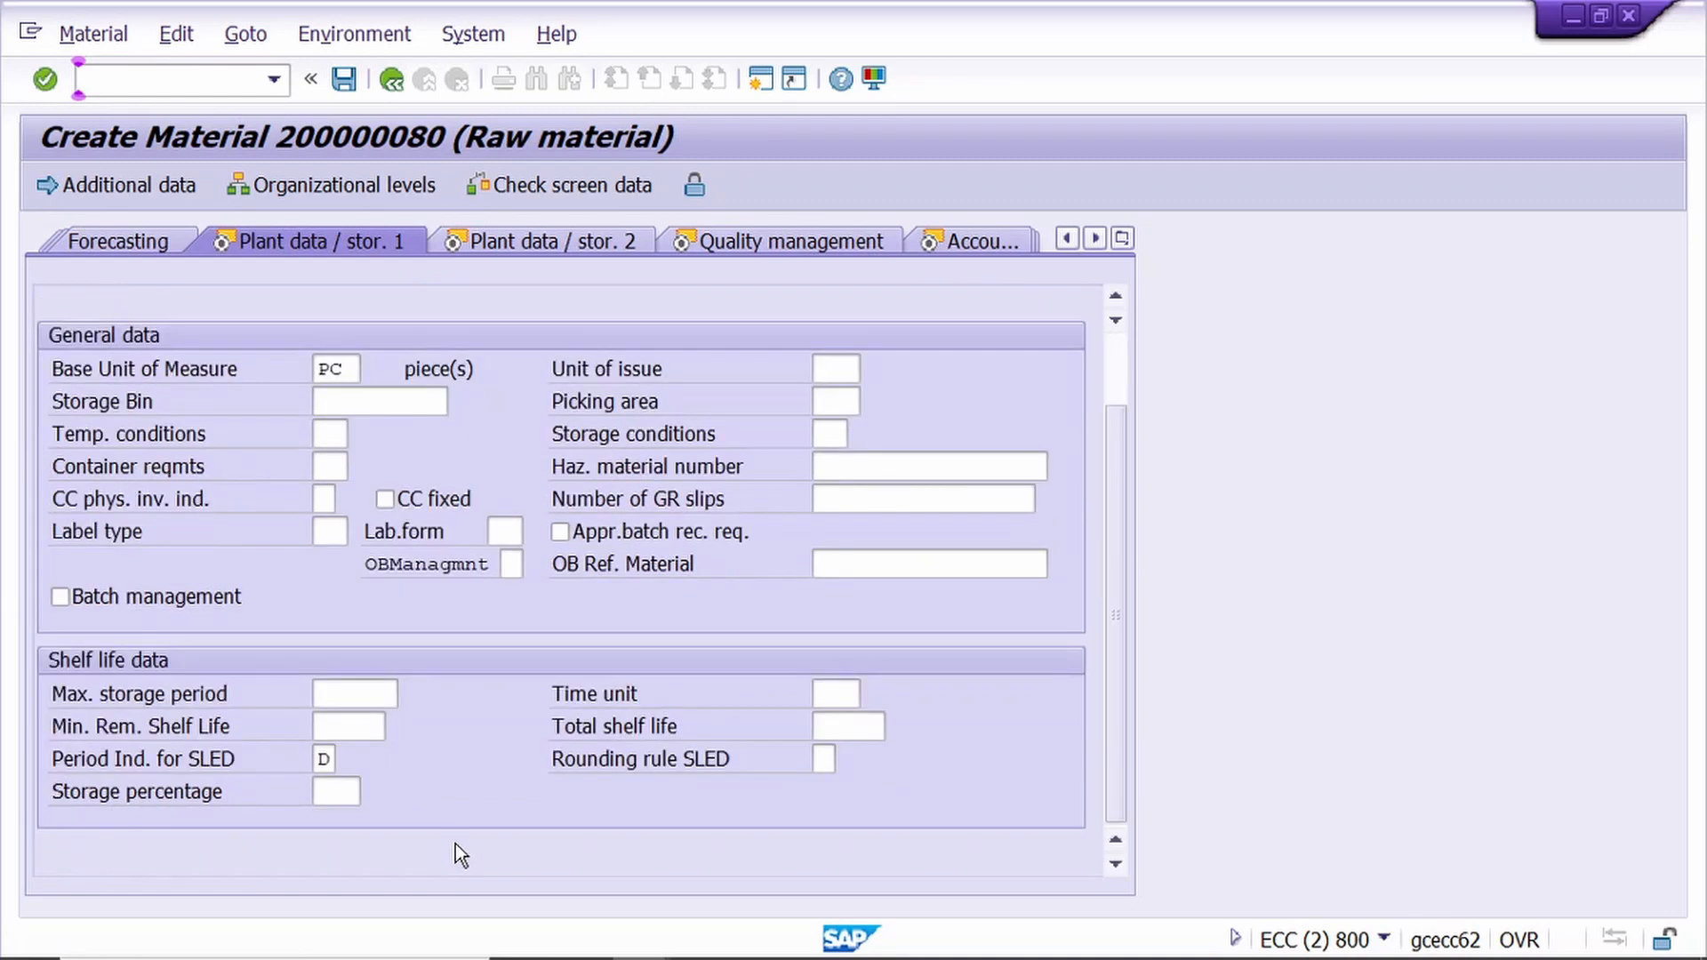
pyautogui.press('Return')
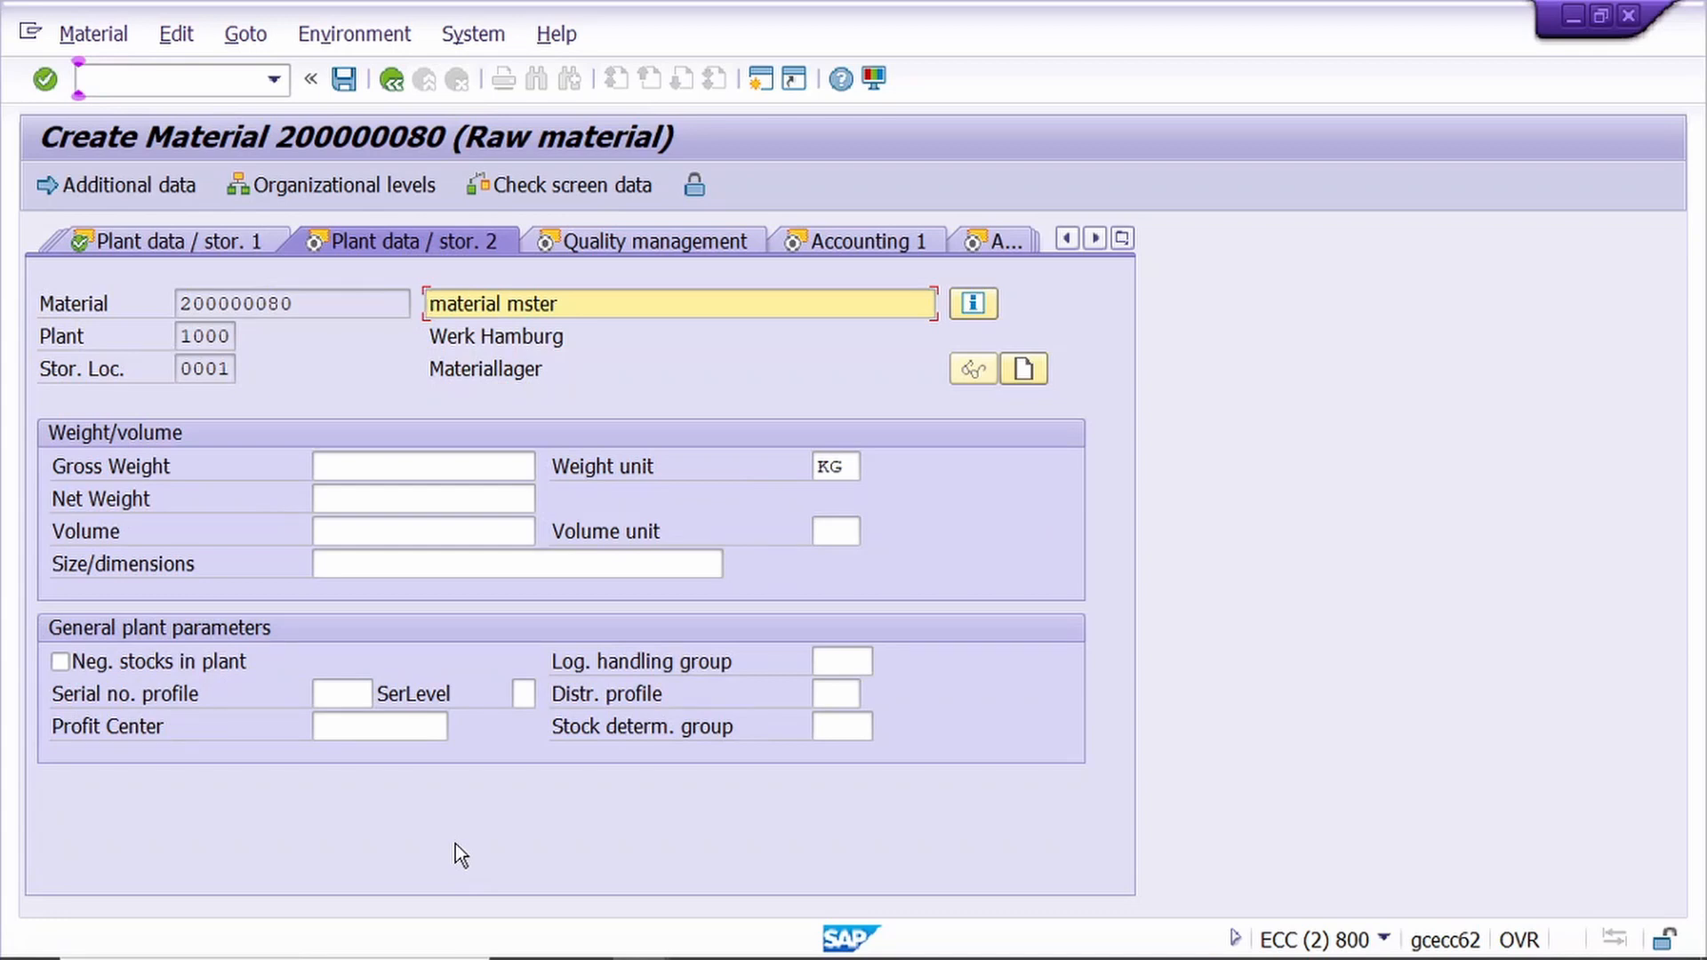
pyautogui.press('Return')
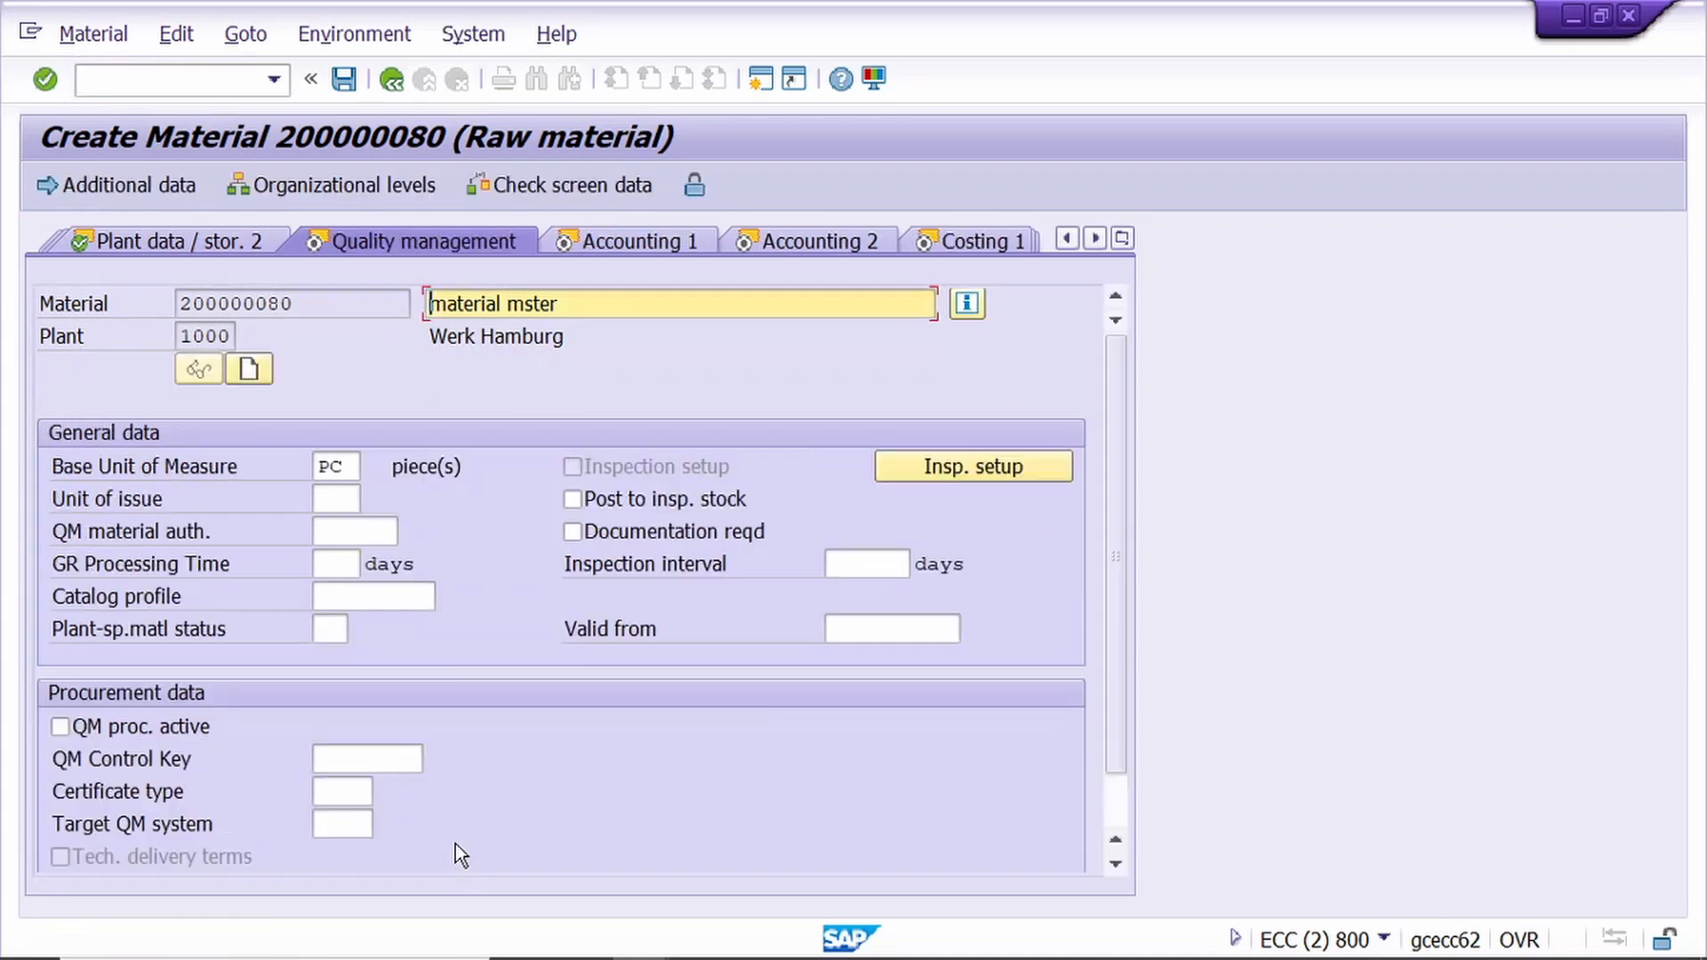
pyautogui.press('Return')
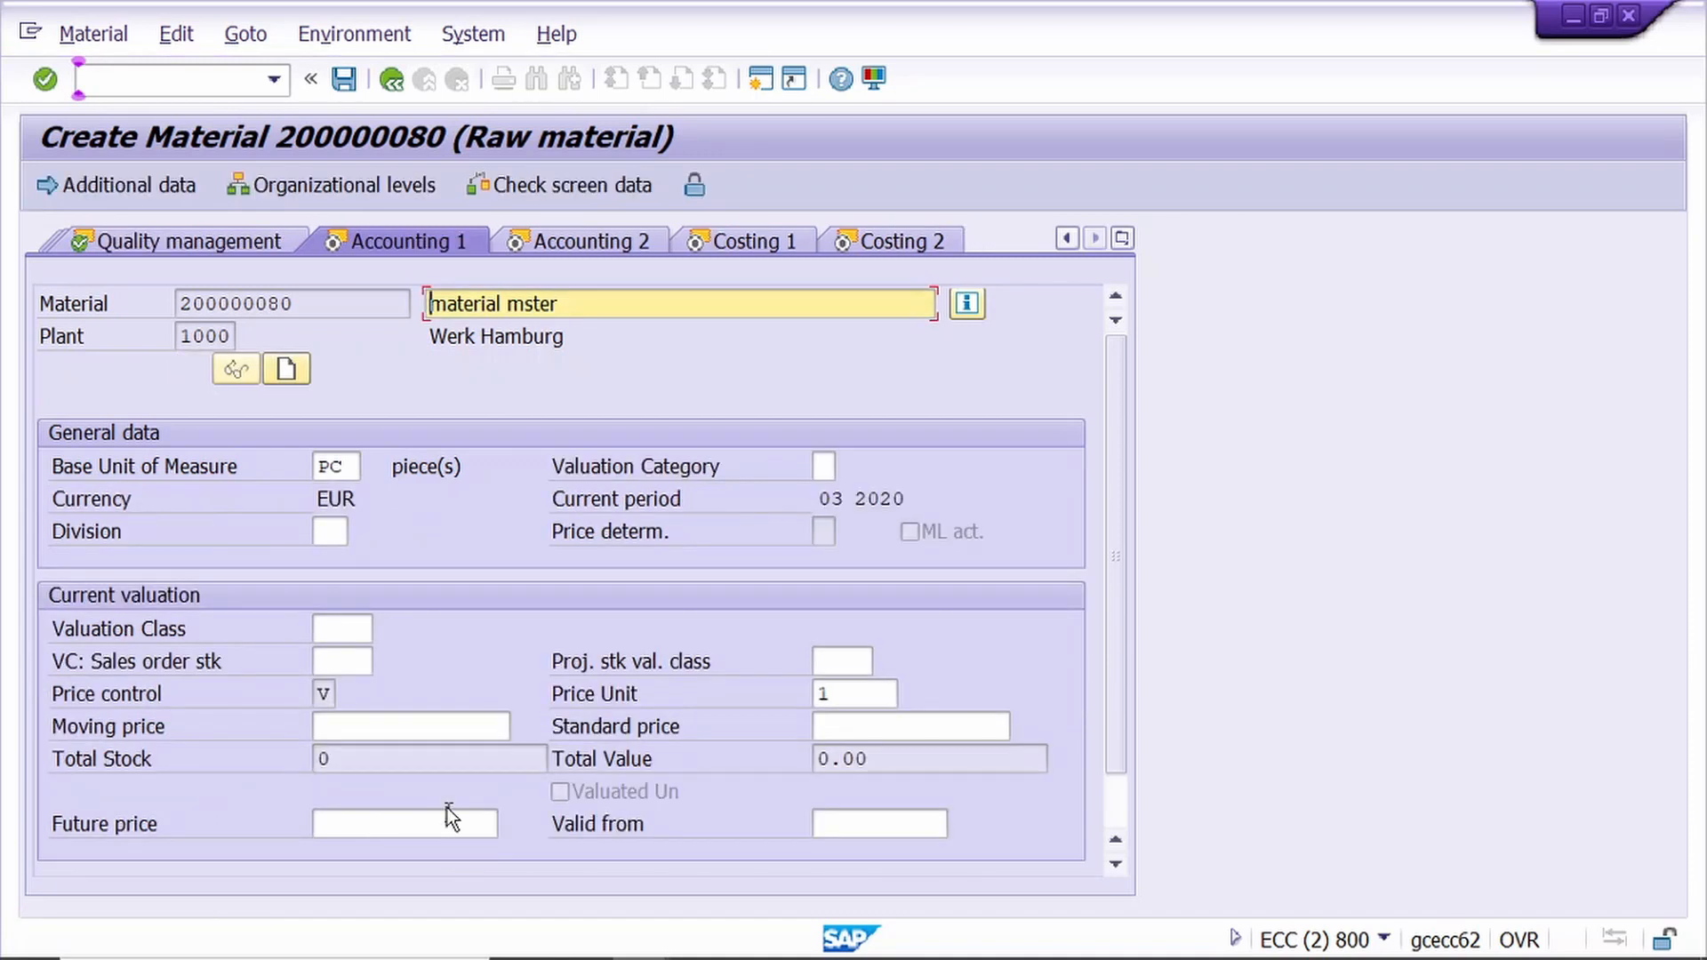
# - Set the valuation class to 3000 and continue to the Accounting 2 view without entering a moving price
pyautogui.click(351, 632)
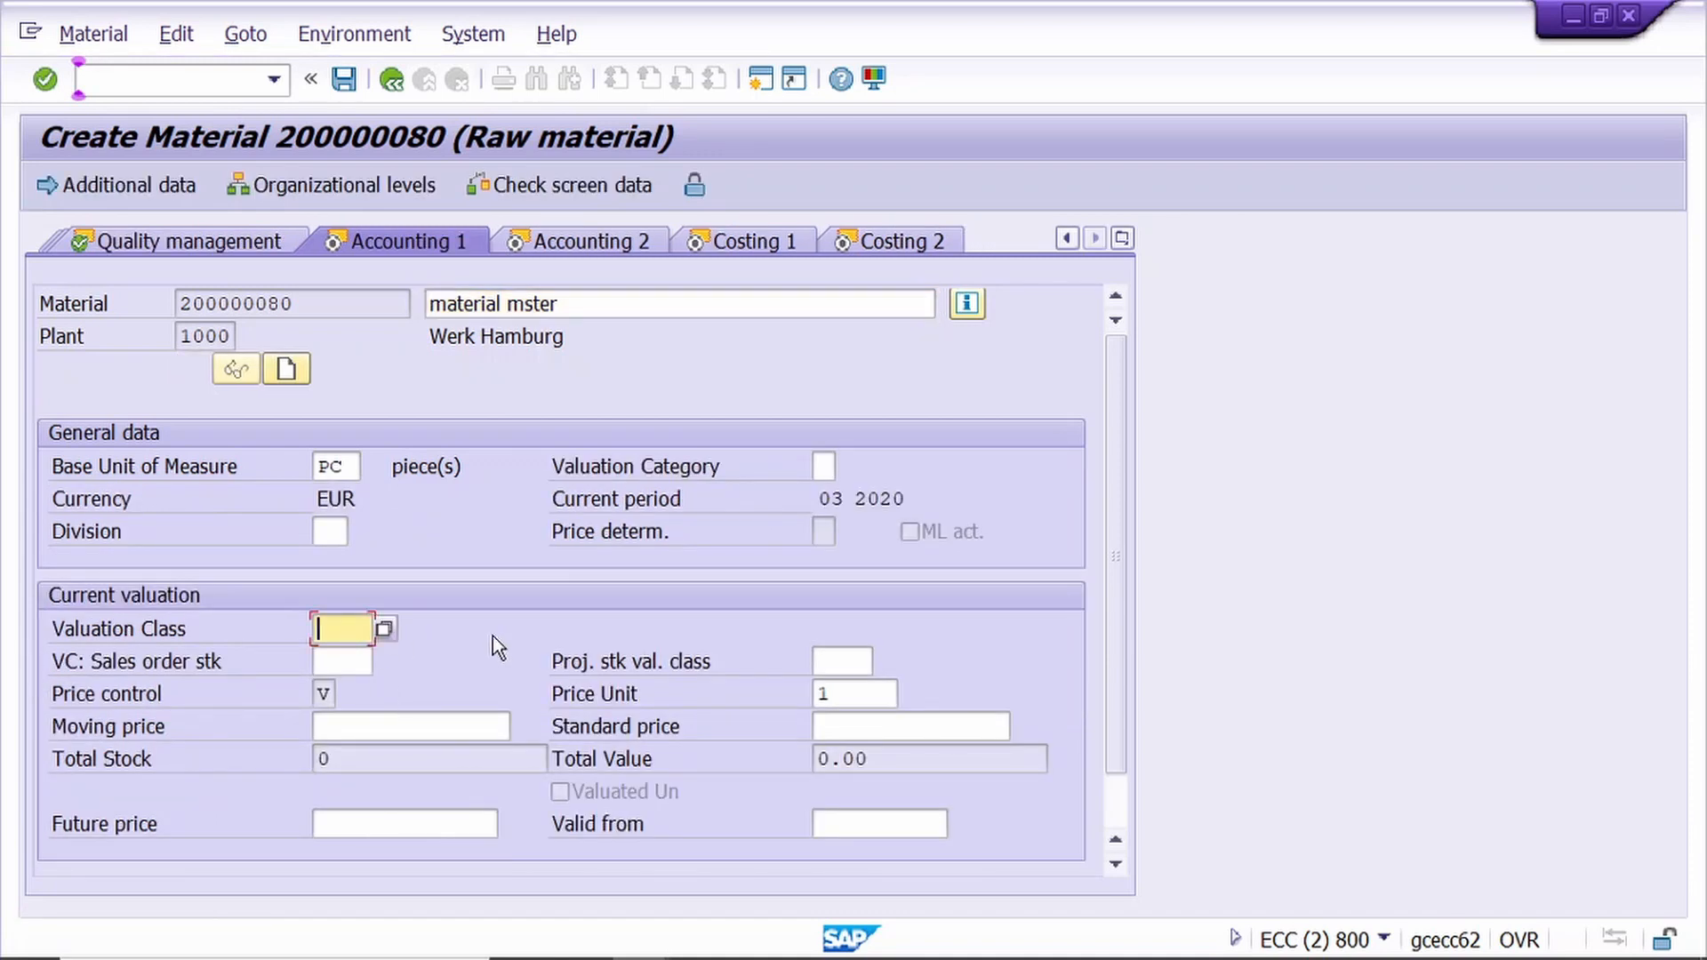
pyautogui.write('3000')
pyautogui.press('Return')
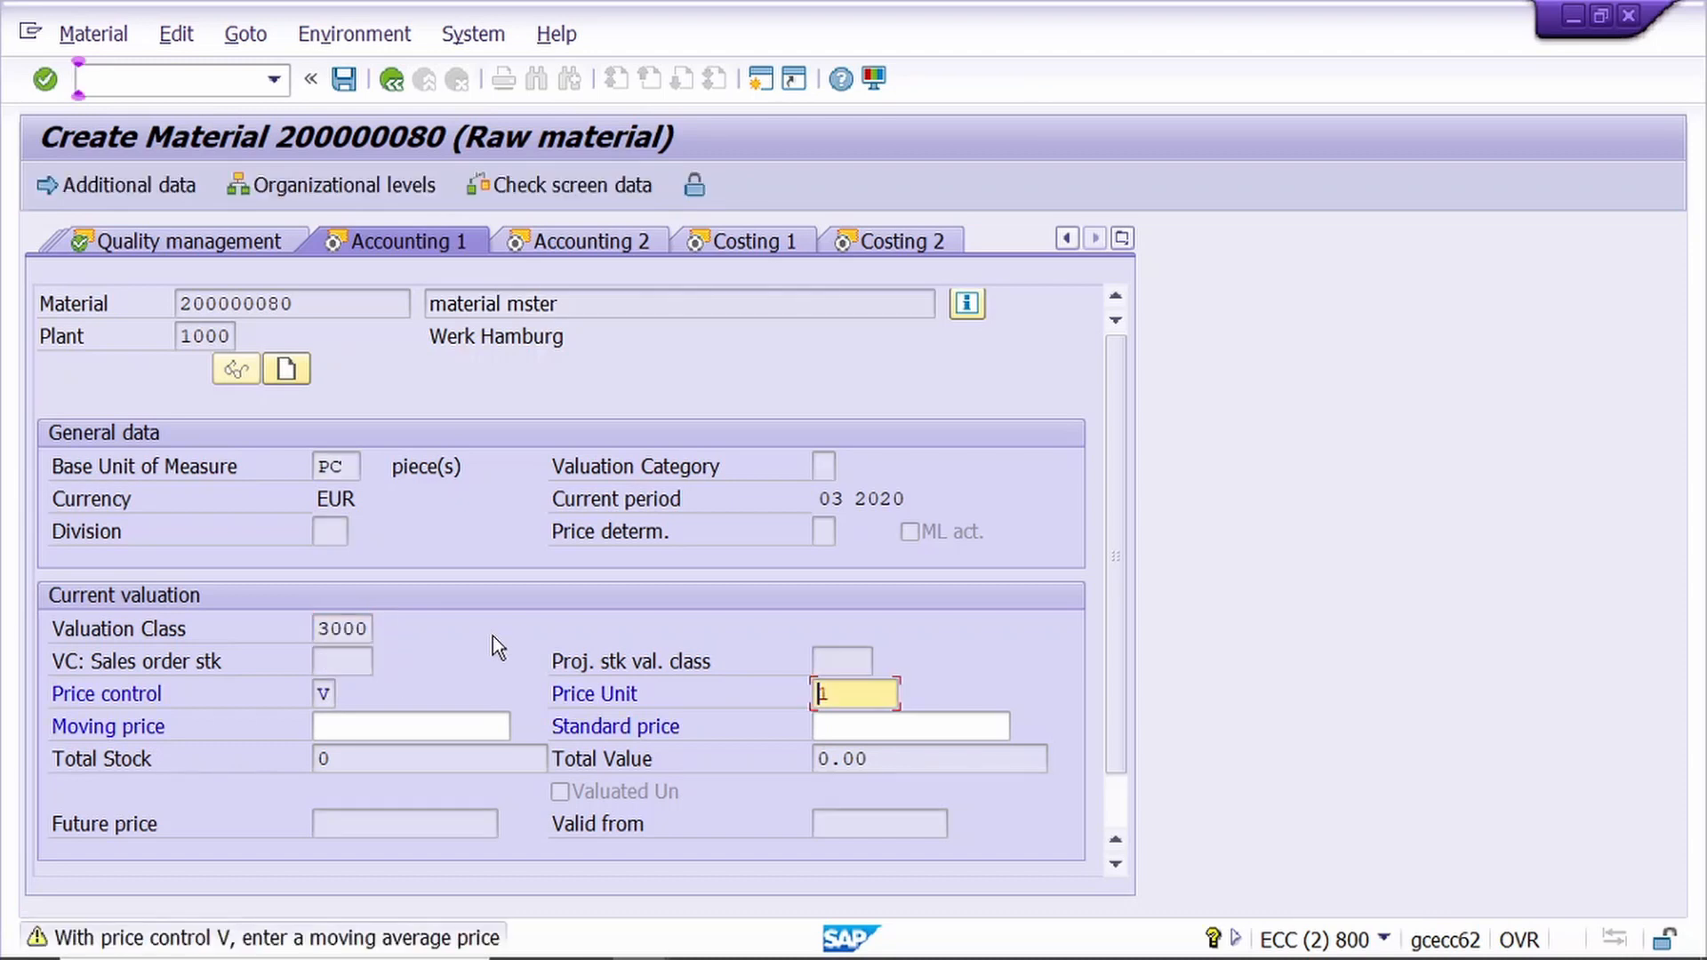
pyautogui.press('Return')
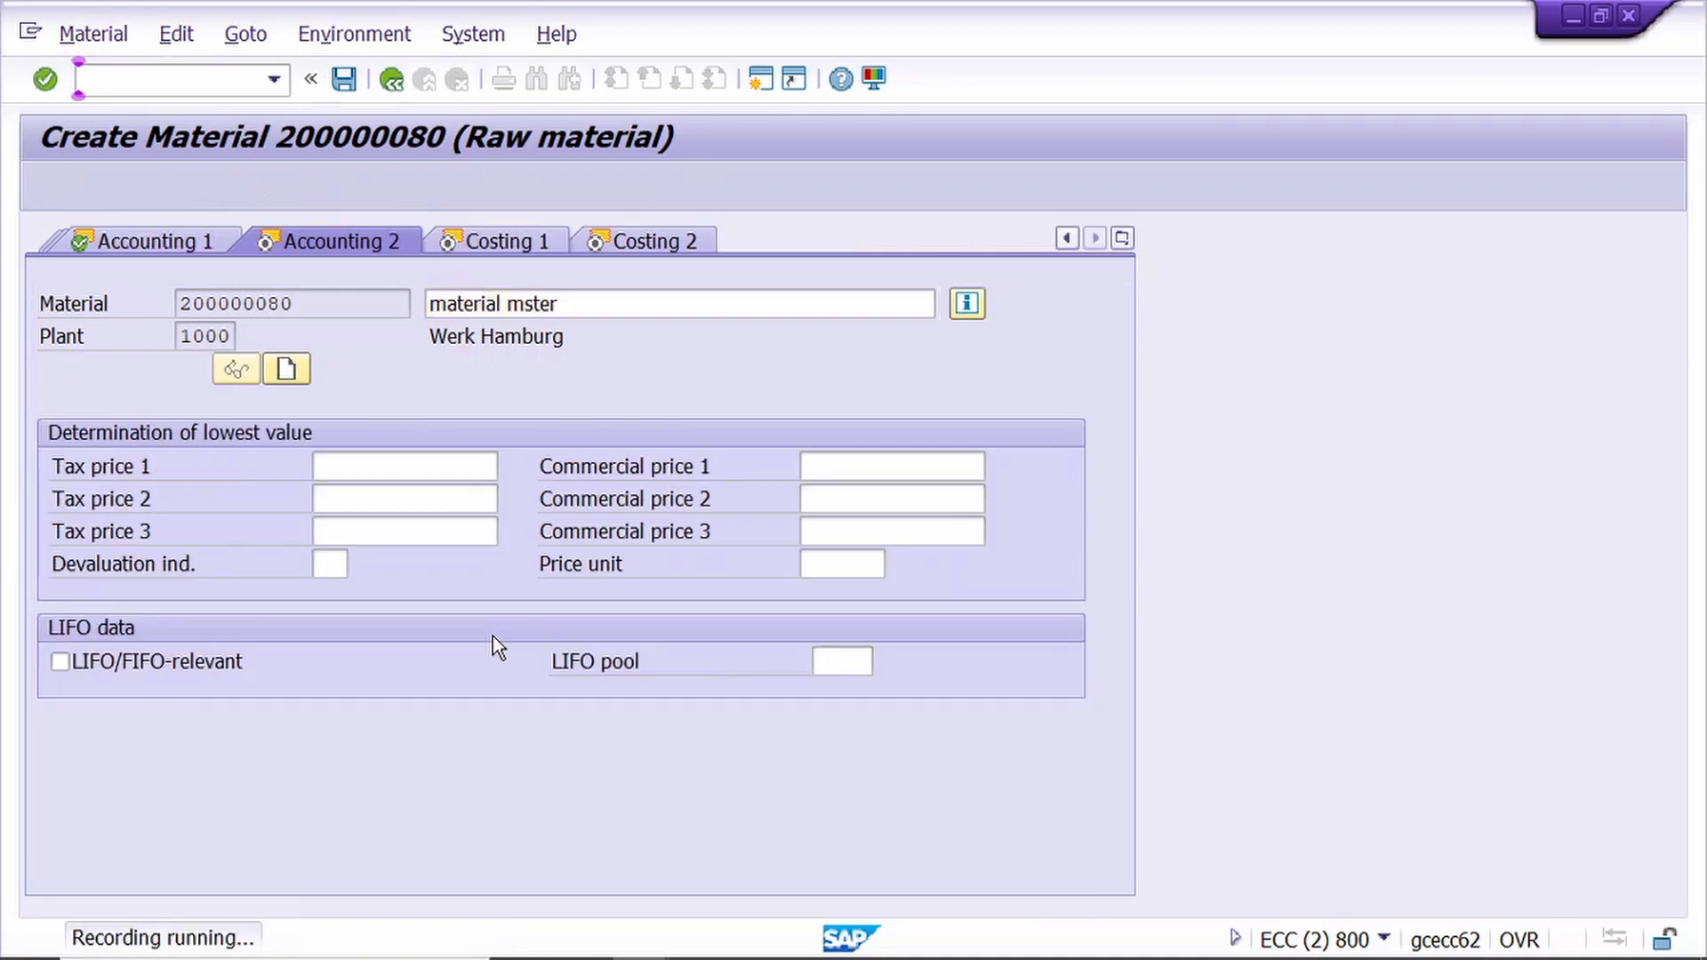
# - Pass the Accounting 2, Costing 1 and Costing 2 views without entries and save the material's data
pyautogui.press('Return')
pyautogui.press('Return')
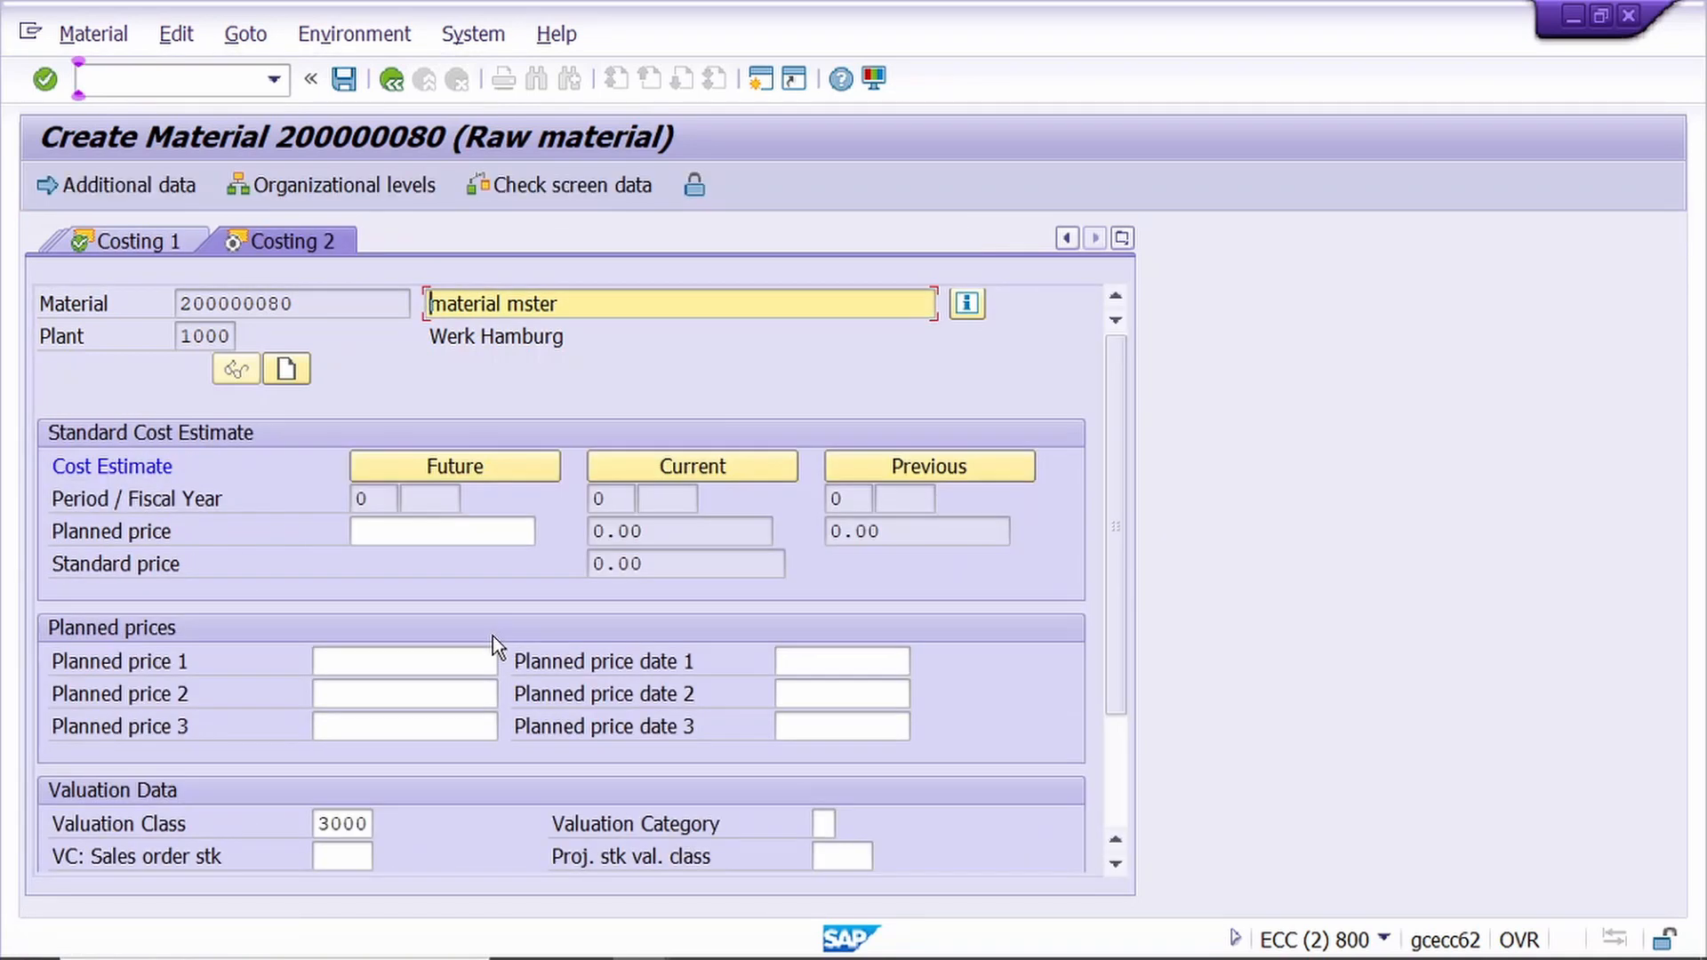
pyautogui.press('Return')
pyautogui.press('Return')
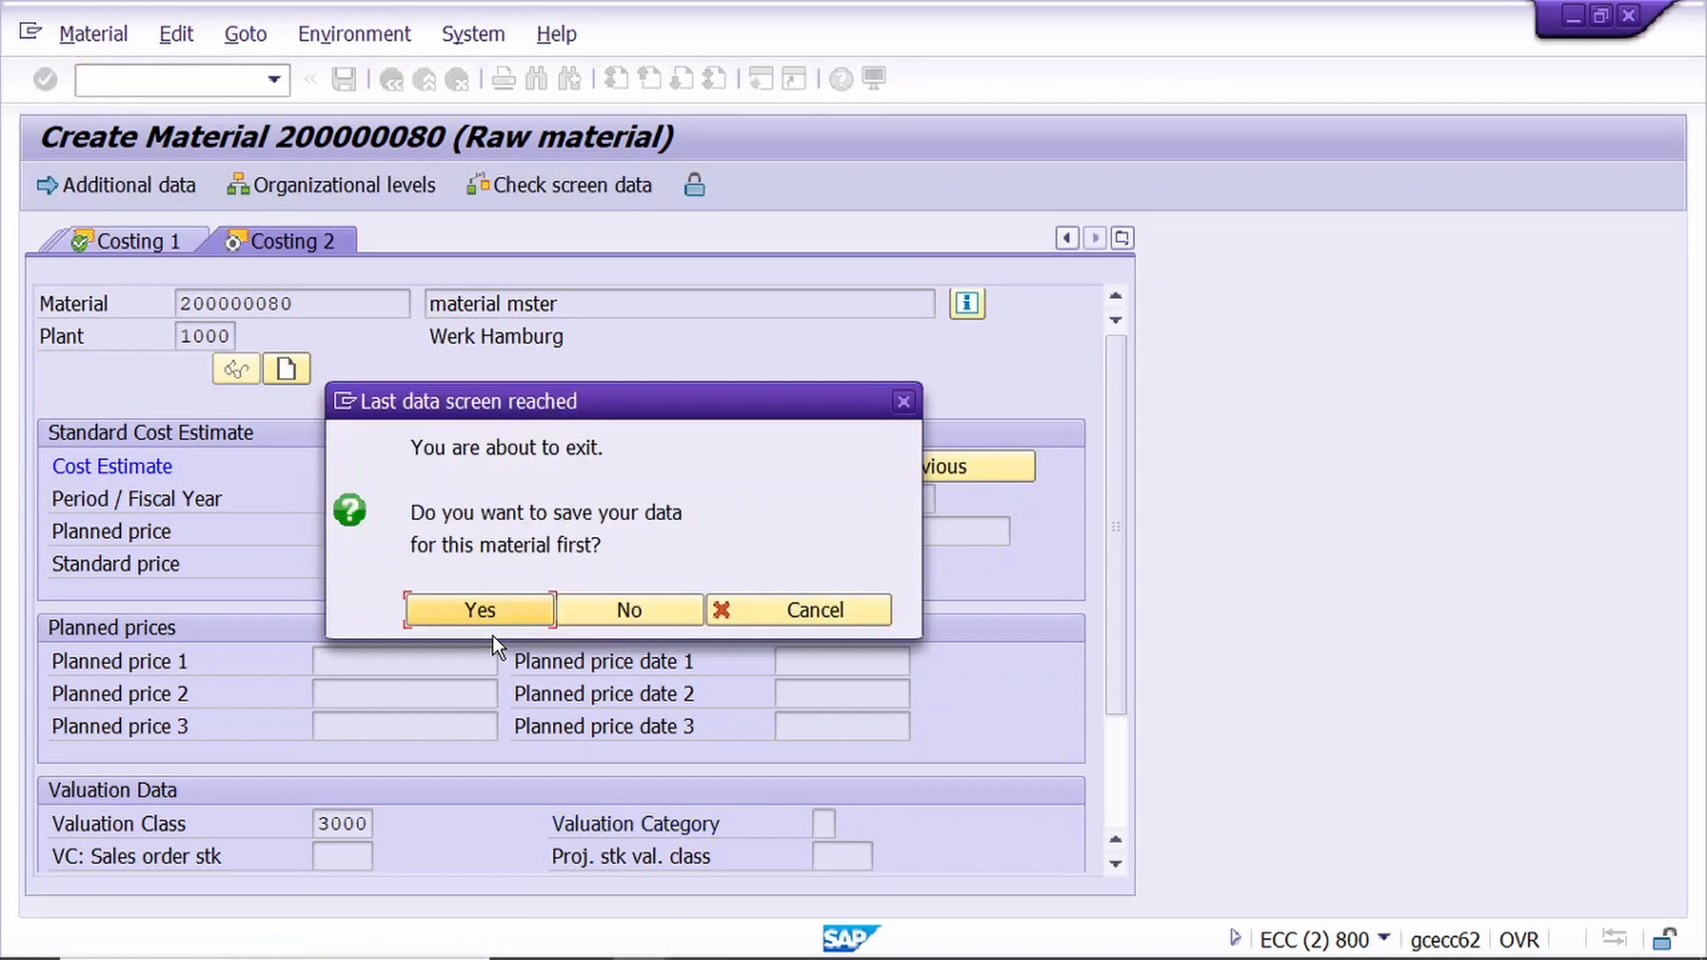
pyautogui.click(514, 614)
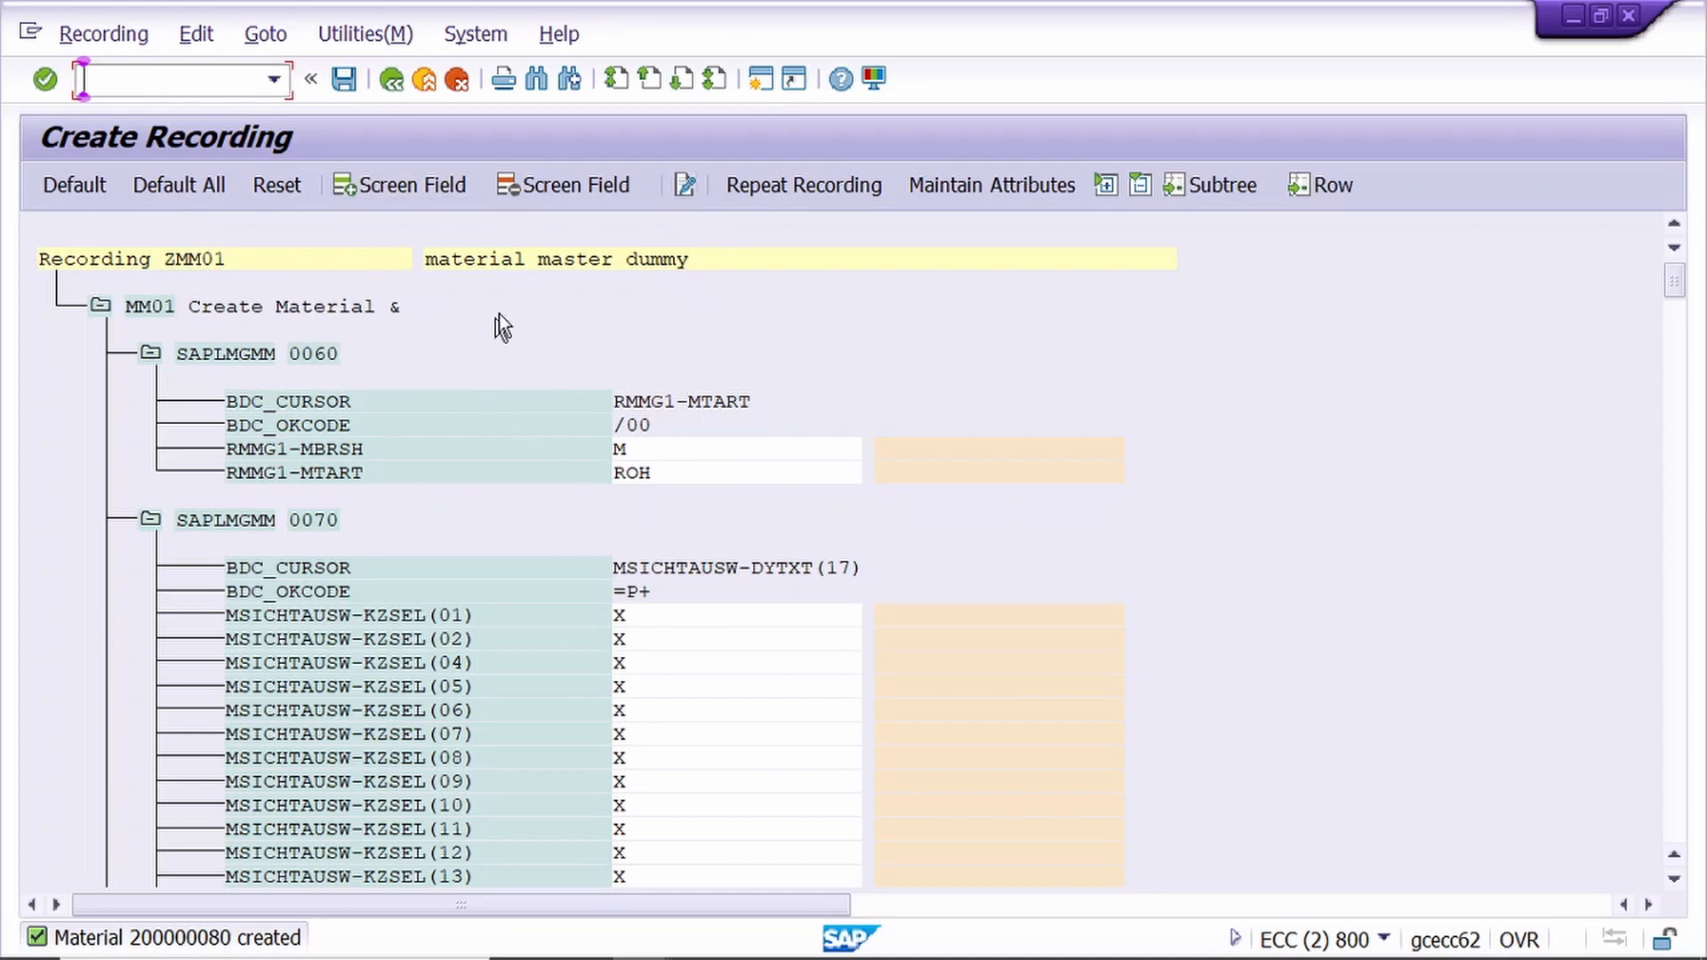
# - Assign default names to all fields of recording ZMM01, save it and return to the object attributes
pyautogui.click(196, 201)
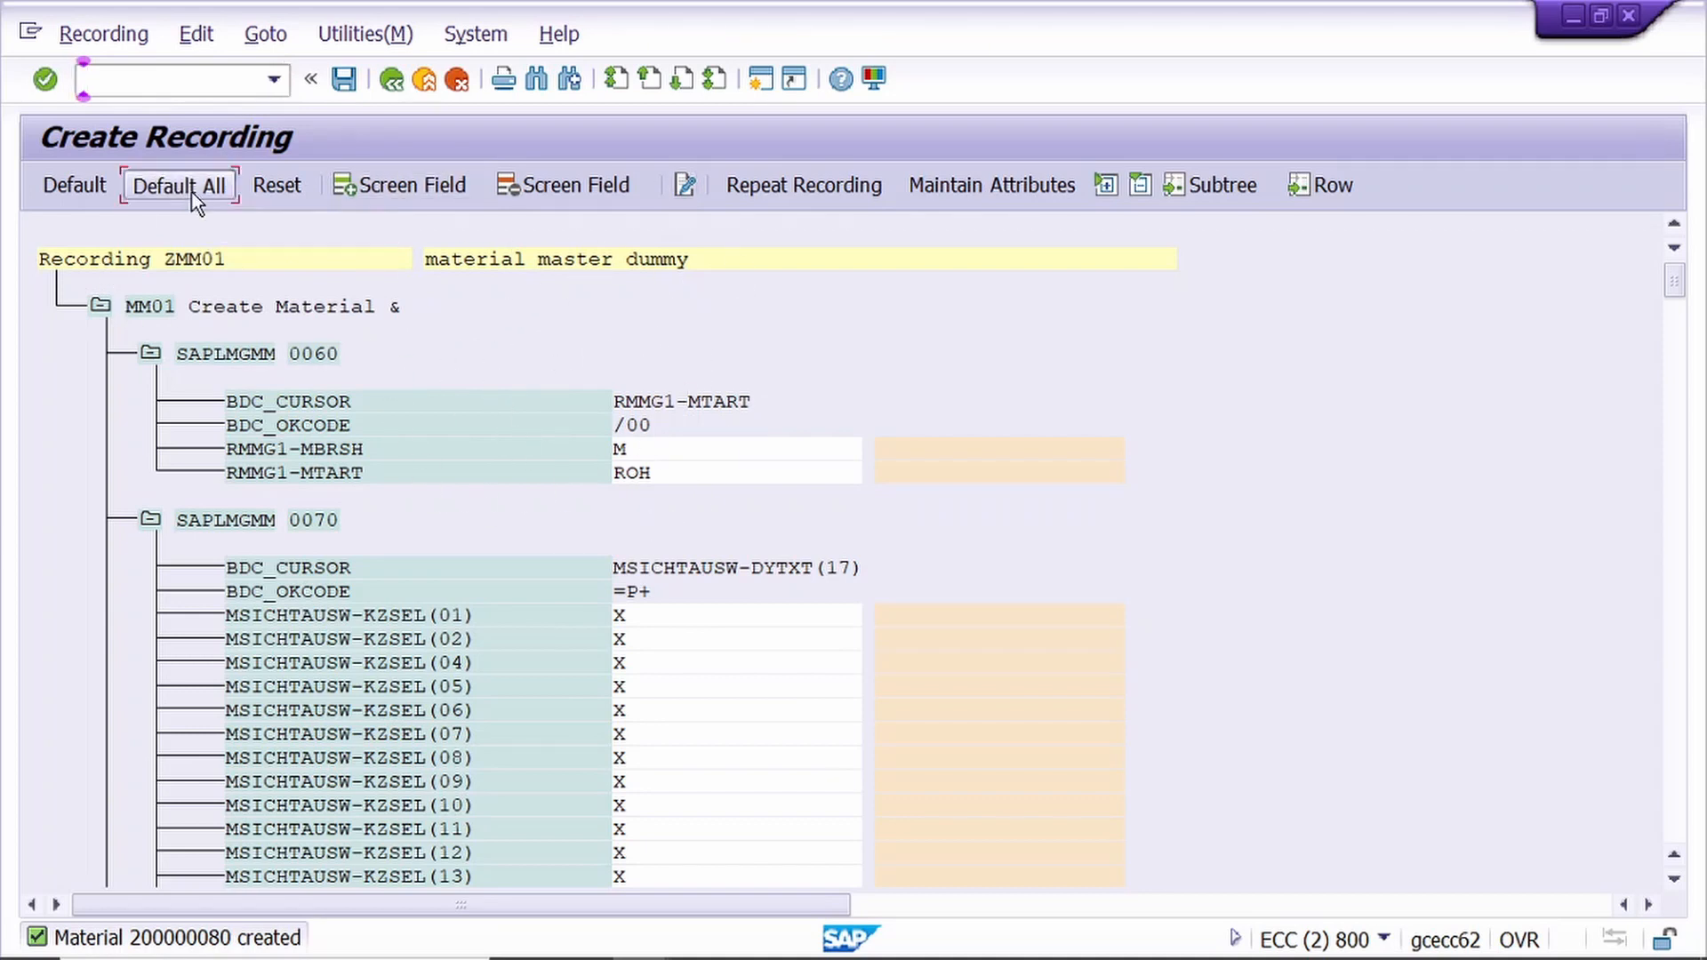
pyautogui.click(344, 80)
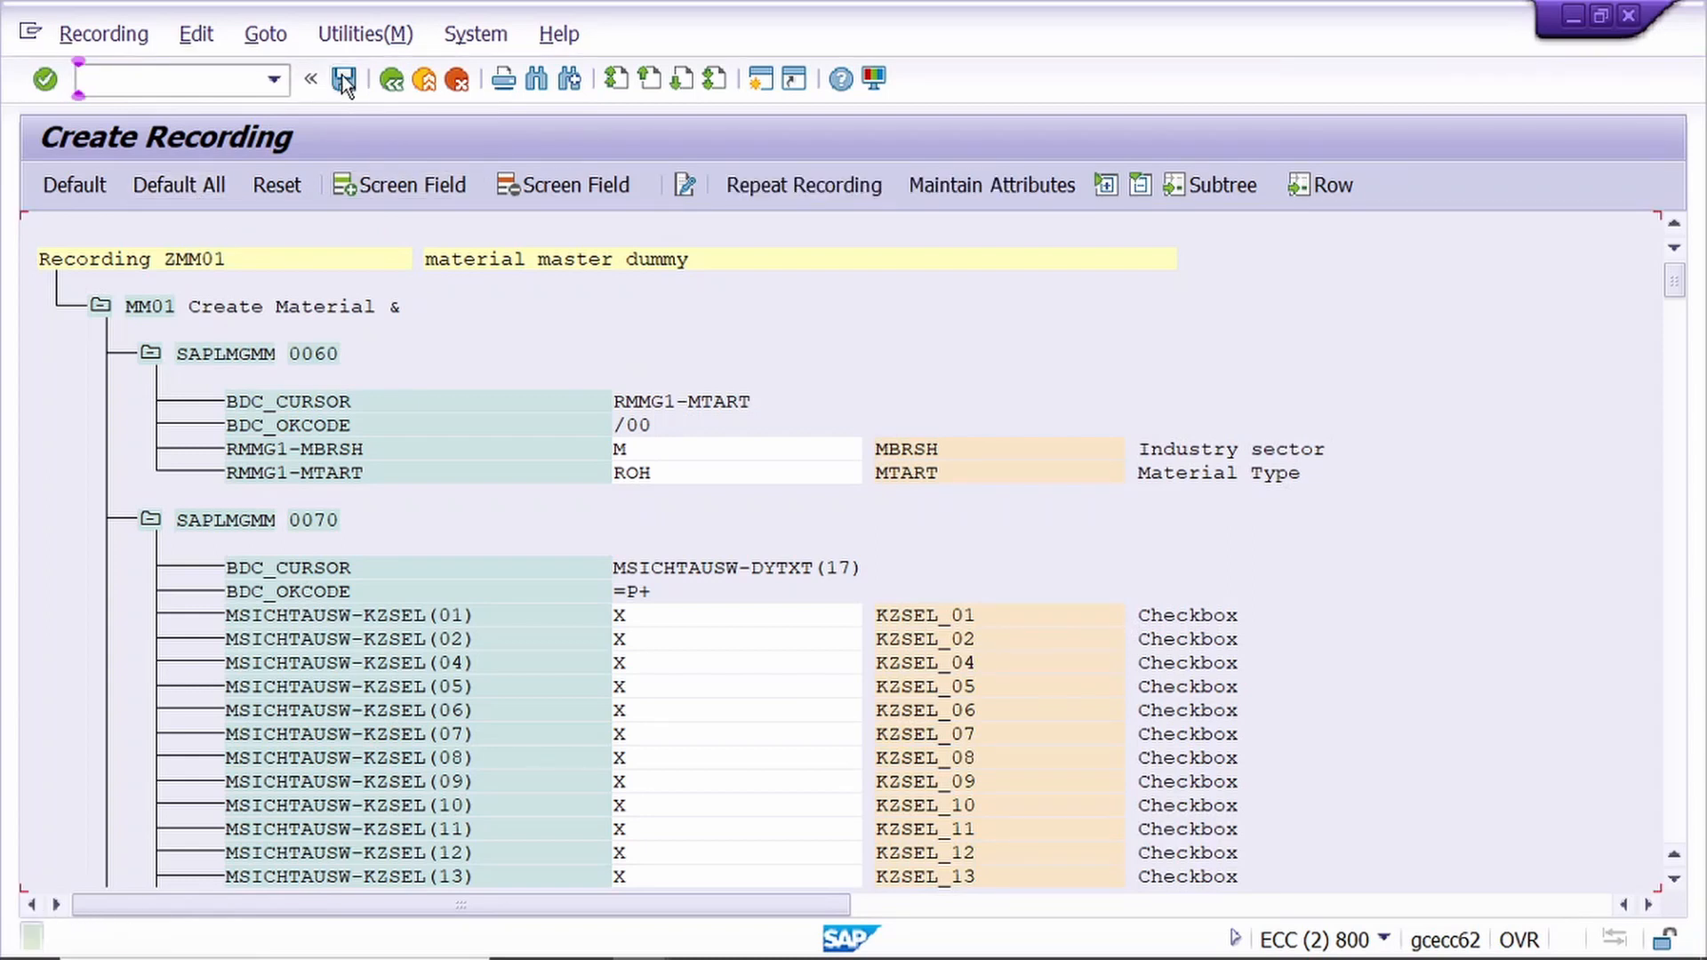
pyautogui.click(391, 82)
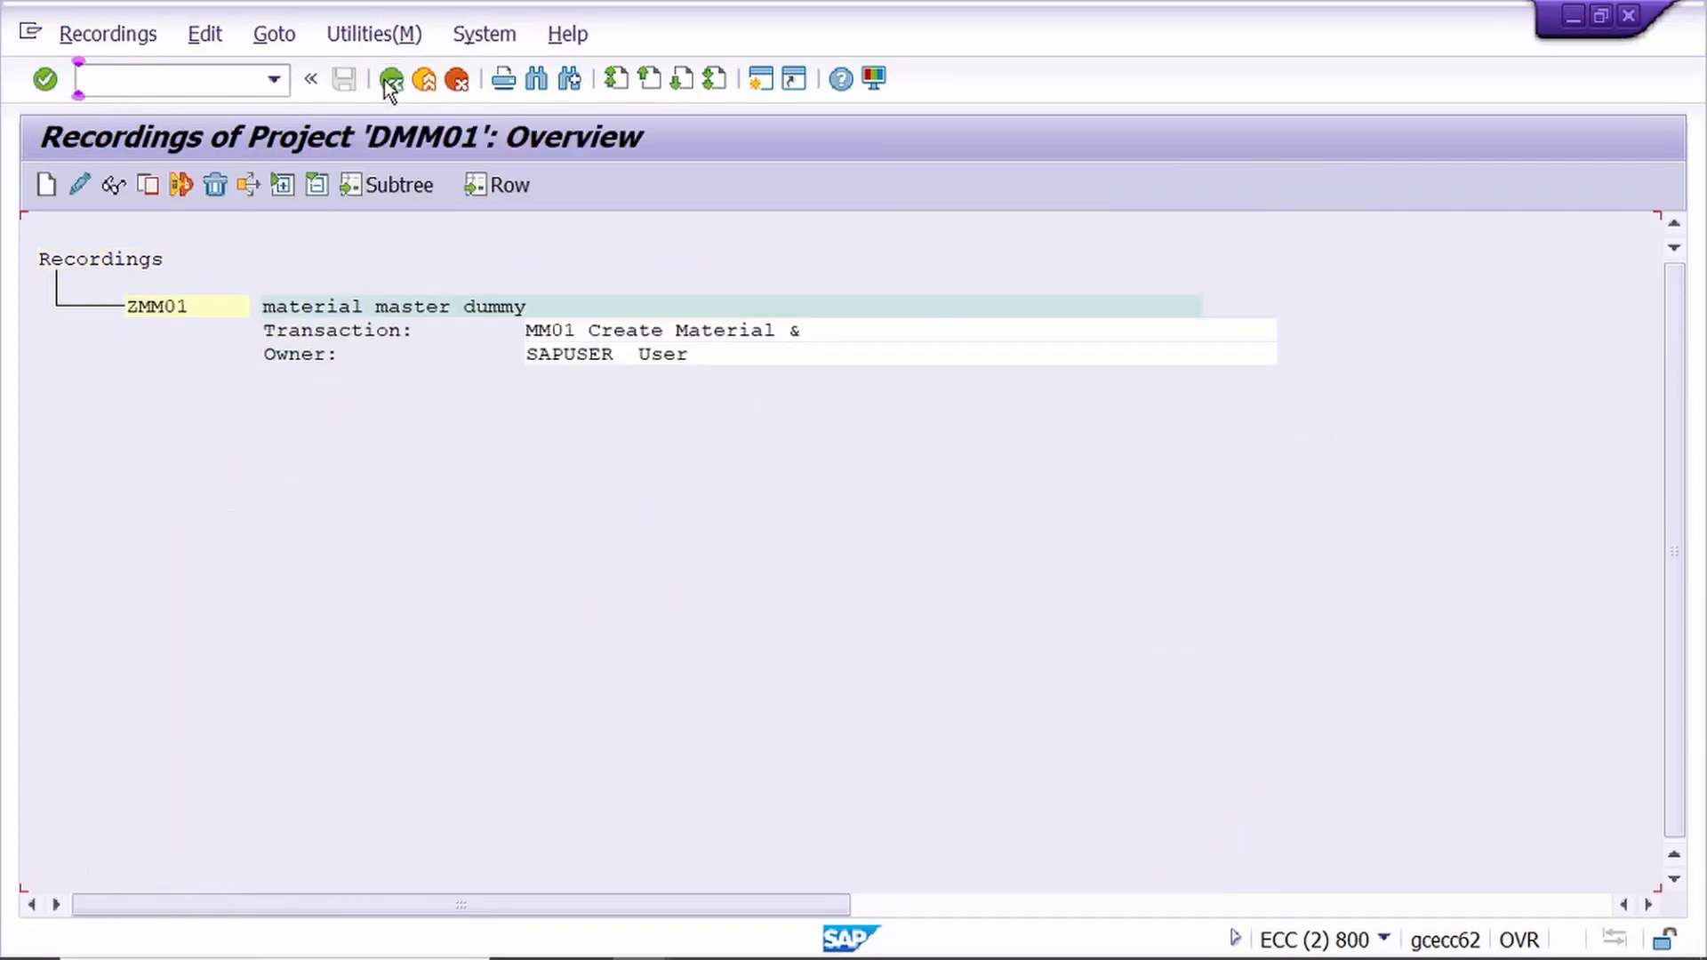
pyautogui.click(390, 82)
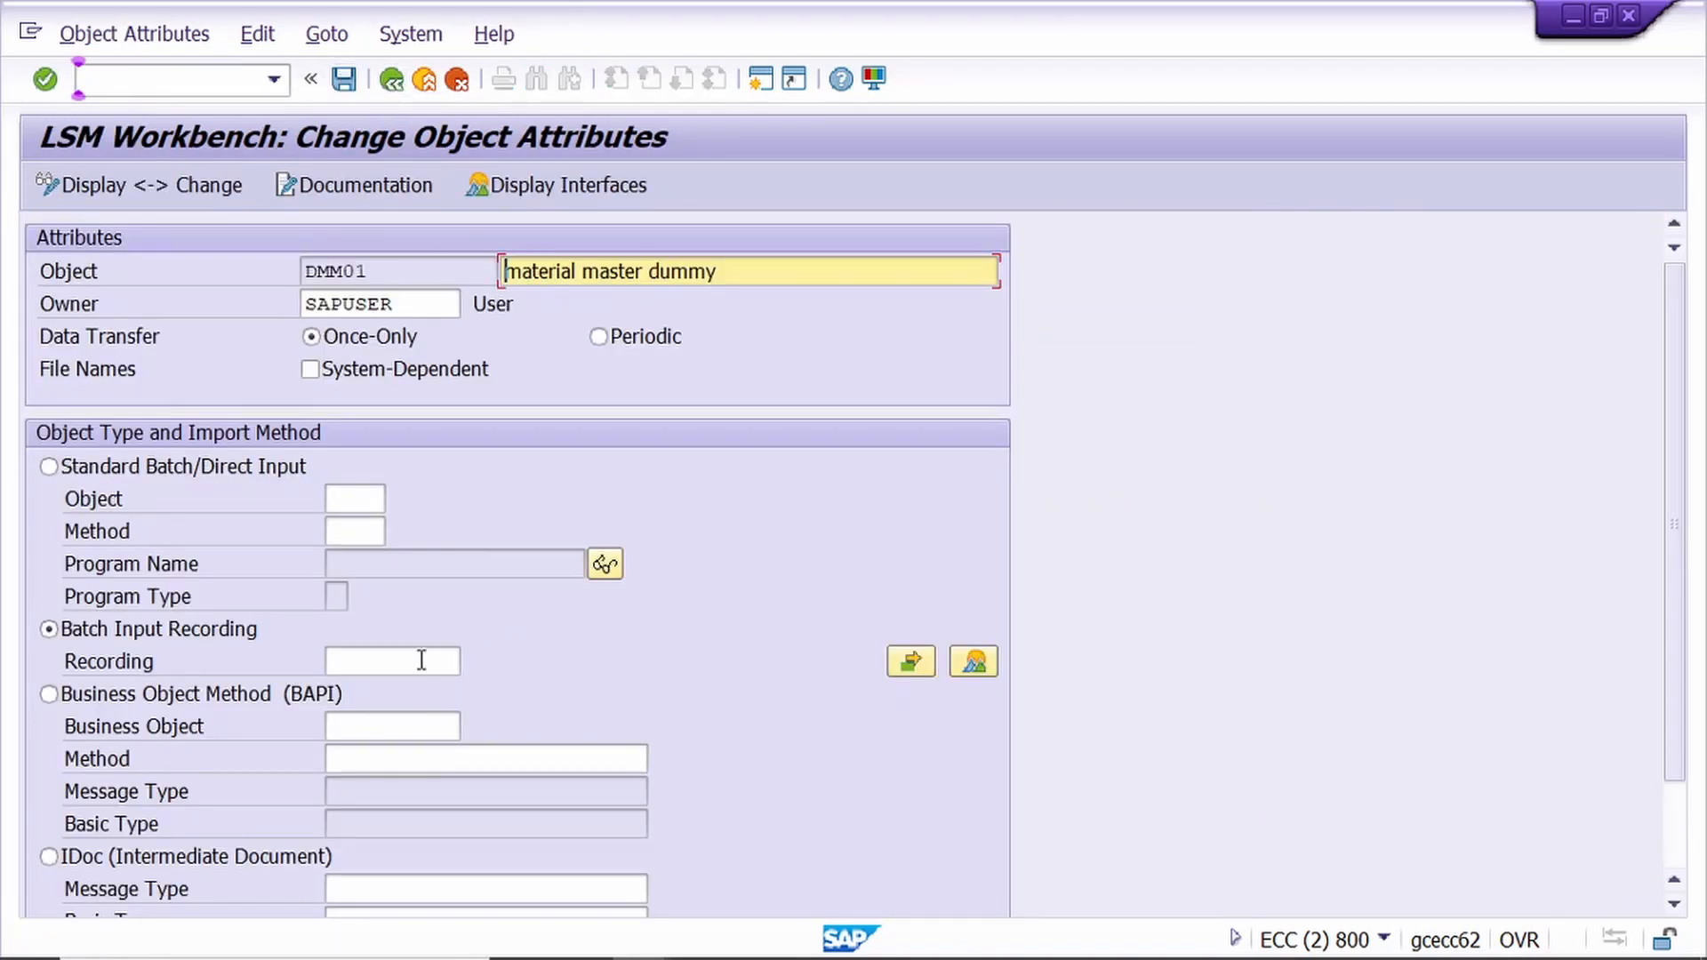
# - Assign recording ZMM01 as the batch input recording of object DMM01 and save the object attributes
pyautogui.click(422, 660)
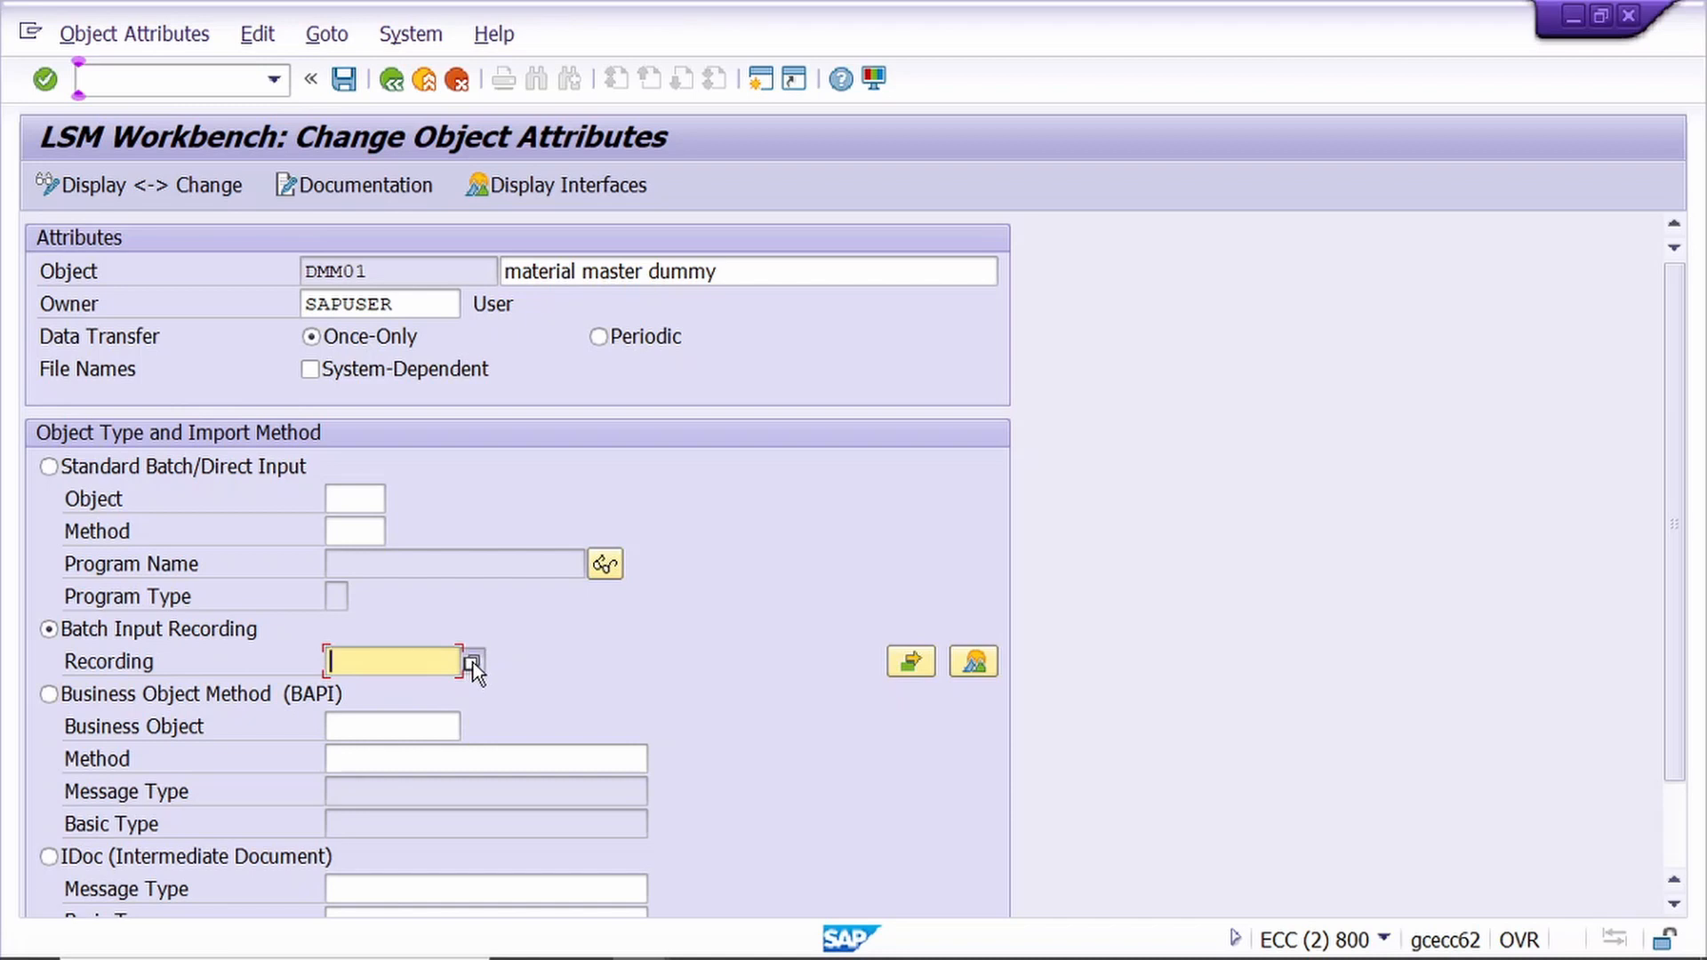
pyautogui.click(473, 663)
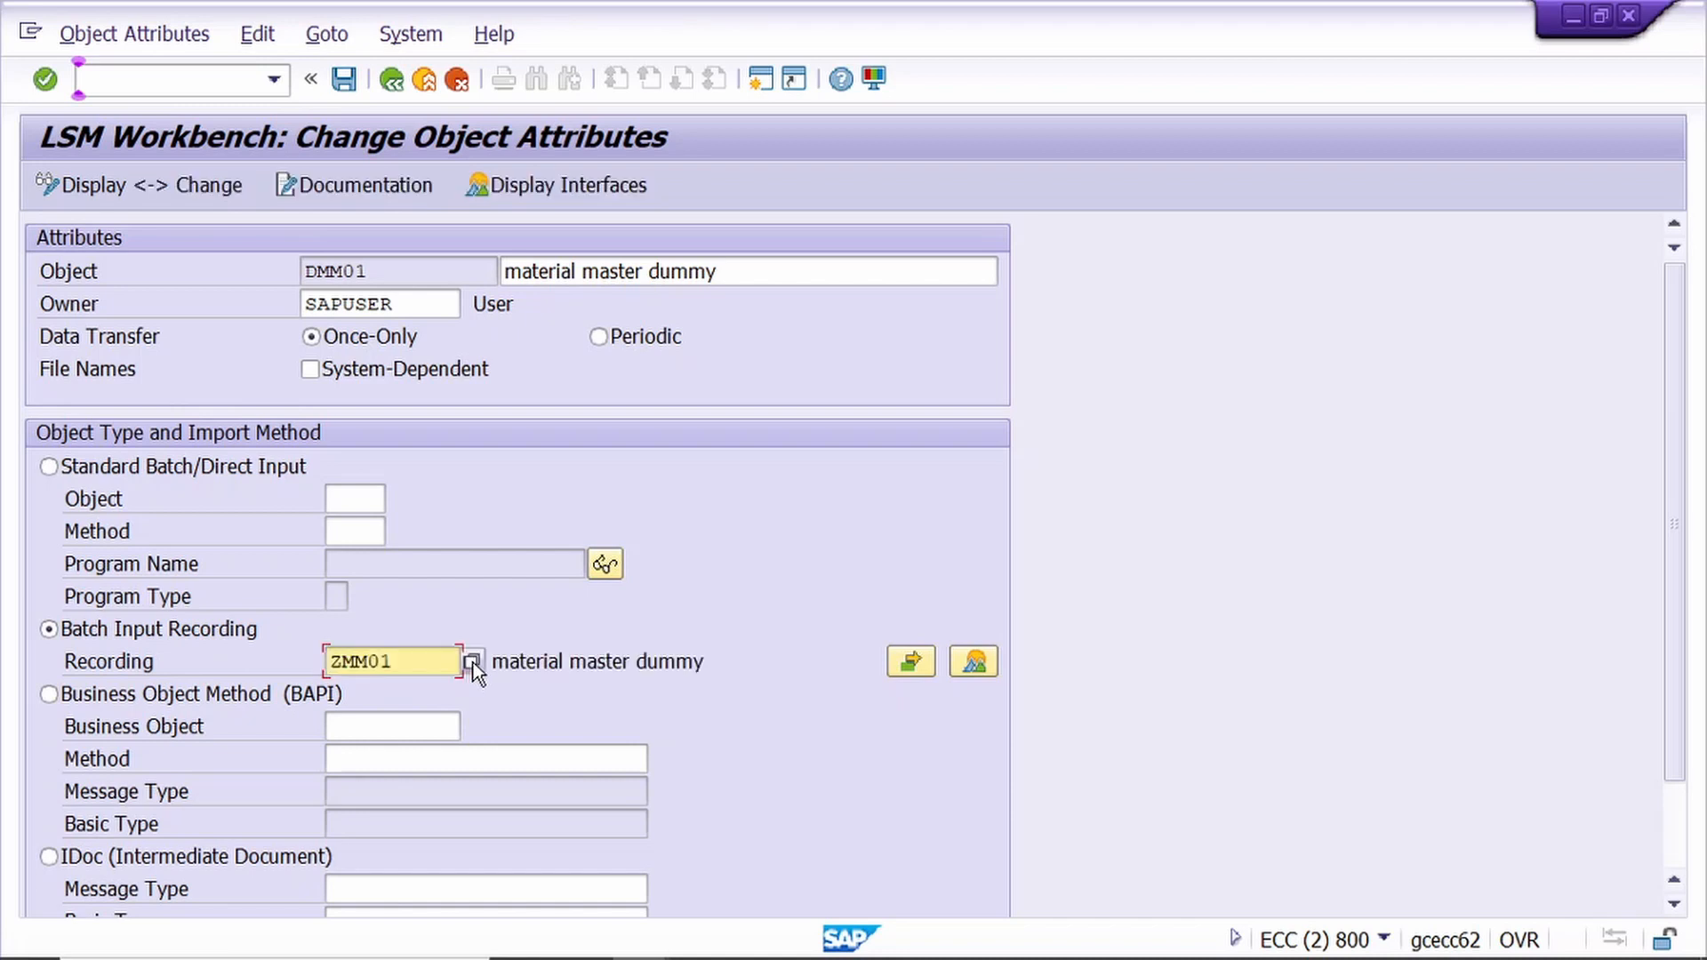
pyautogui.click(344, 80)
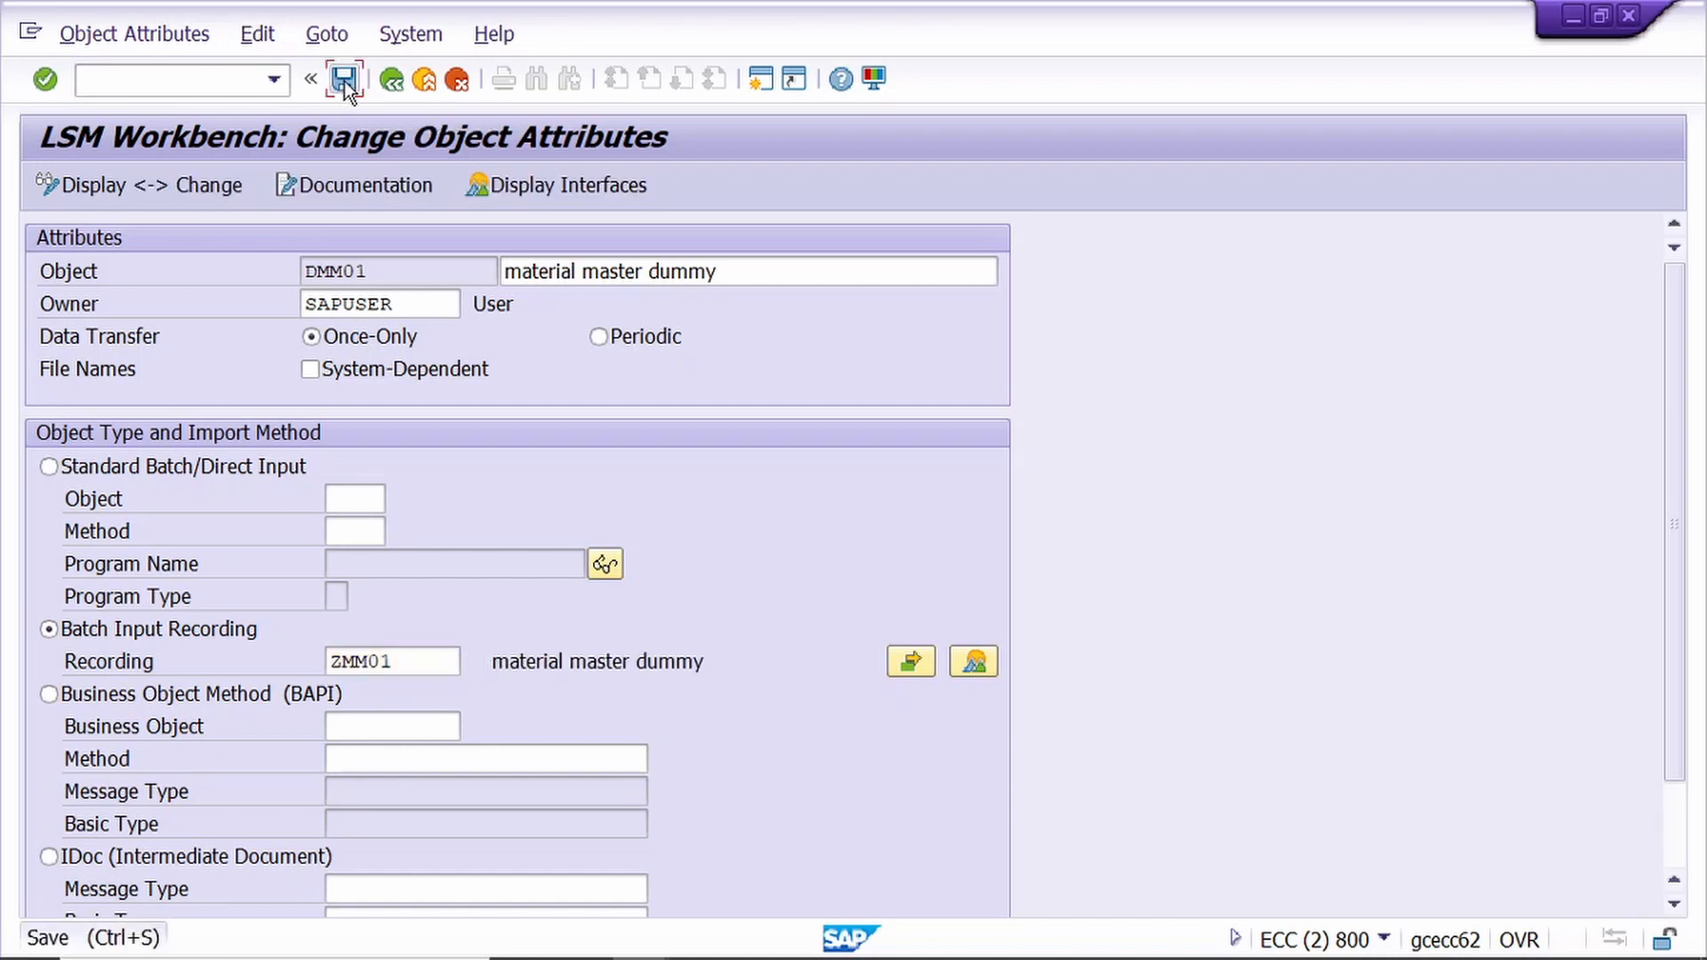
# - Return to the process step list and display object DMM01's overview in table form
pyautogui.click(392, 80)
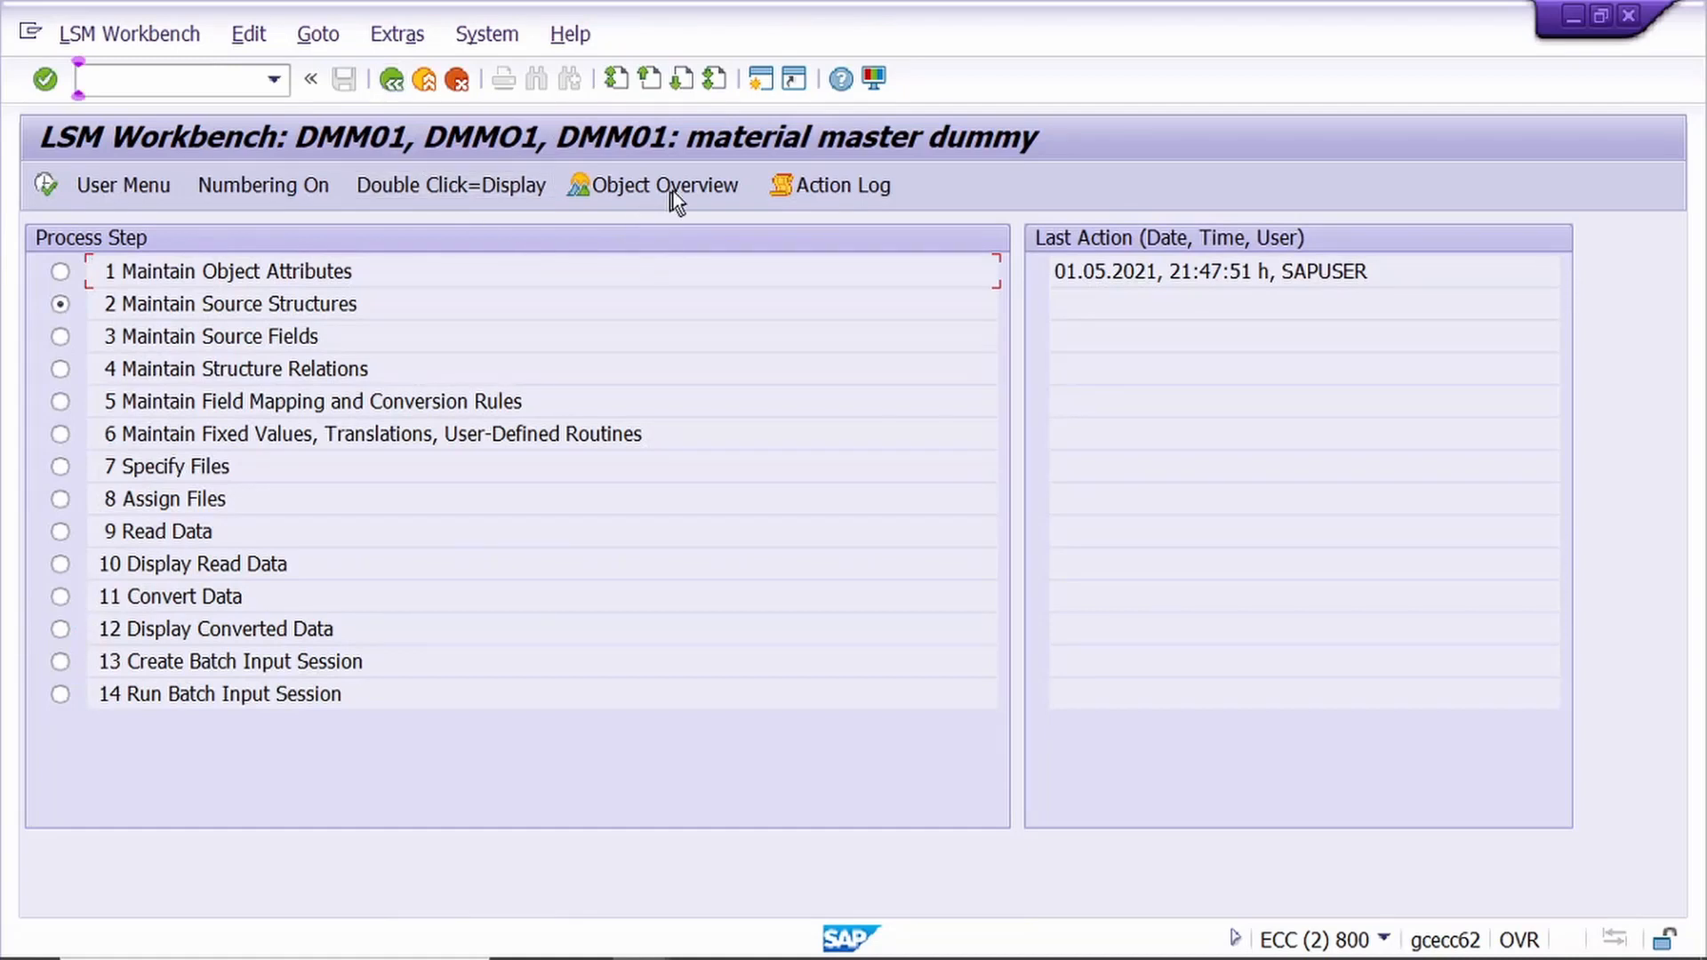
pyautogui.click(680, 189)
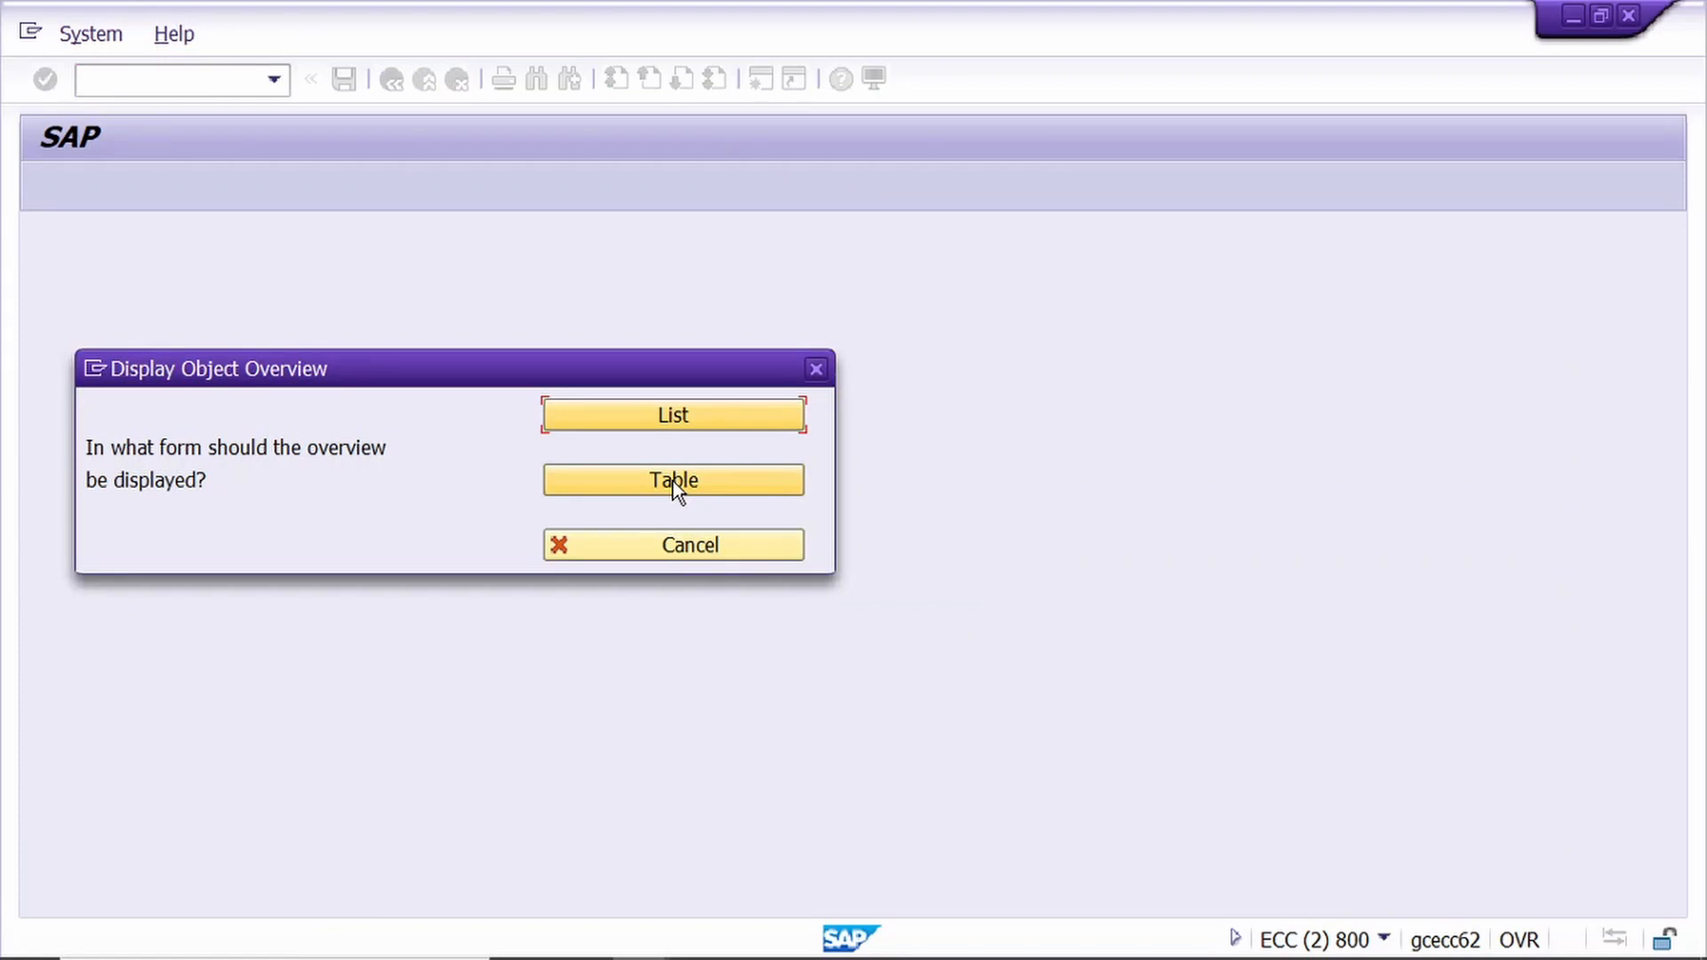
pyautogui.click(674, 482)
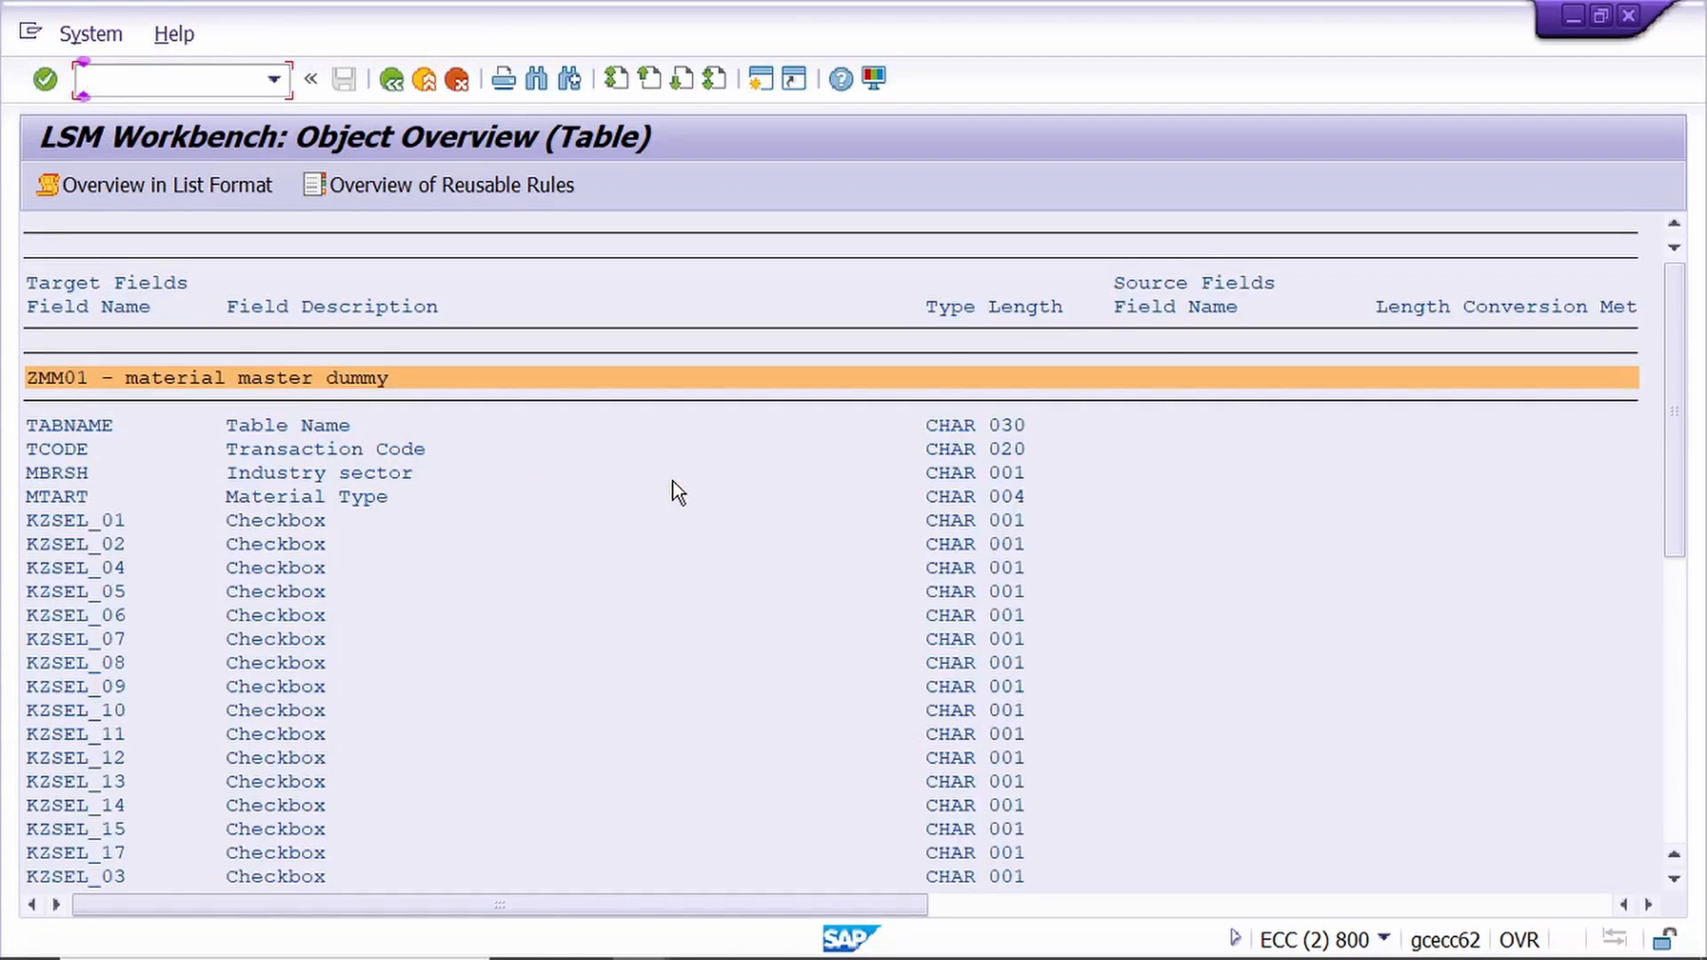
# - Examine the target fields of recording ZMM01 in the object overview, from TABNAME through the lot size for product costing
pyautogui.scroll(-4, 569, 591)
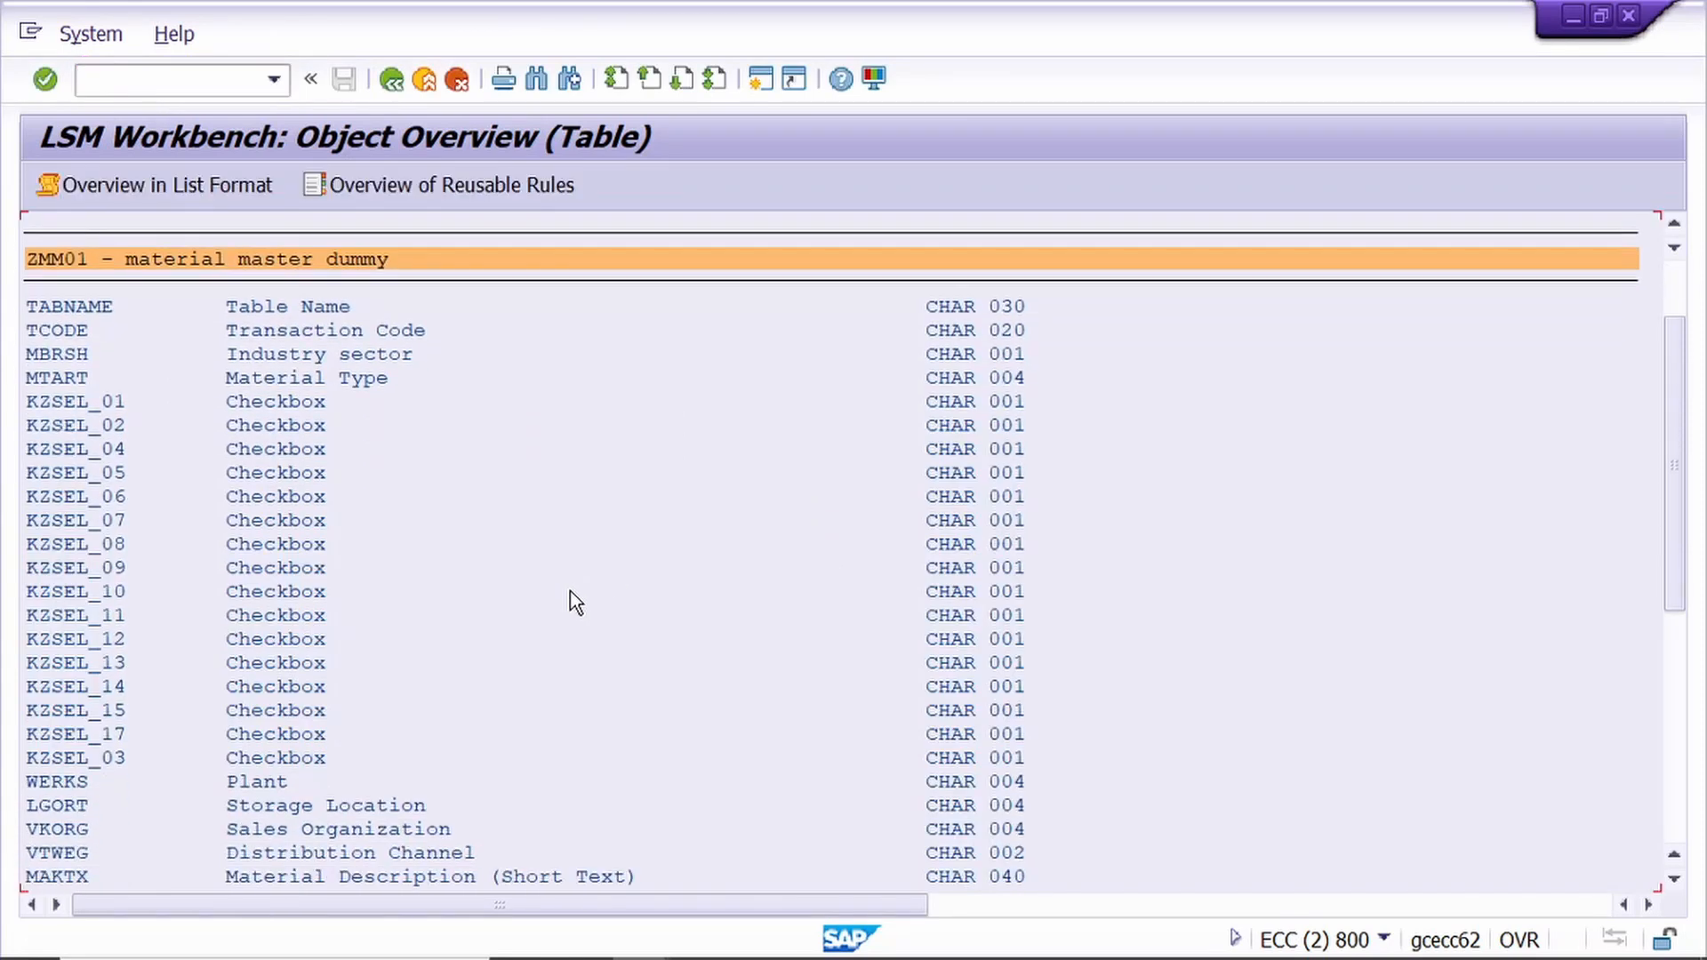
pyautogui.scroll(-4, 570, 591)
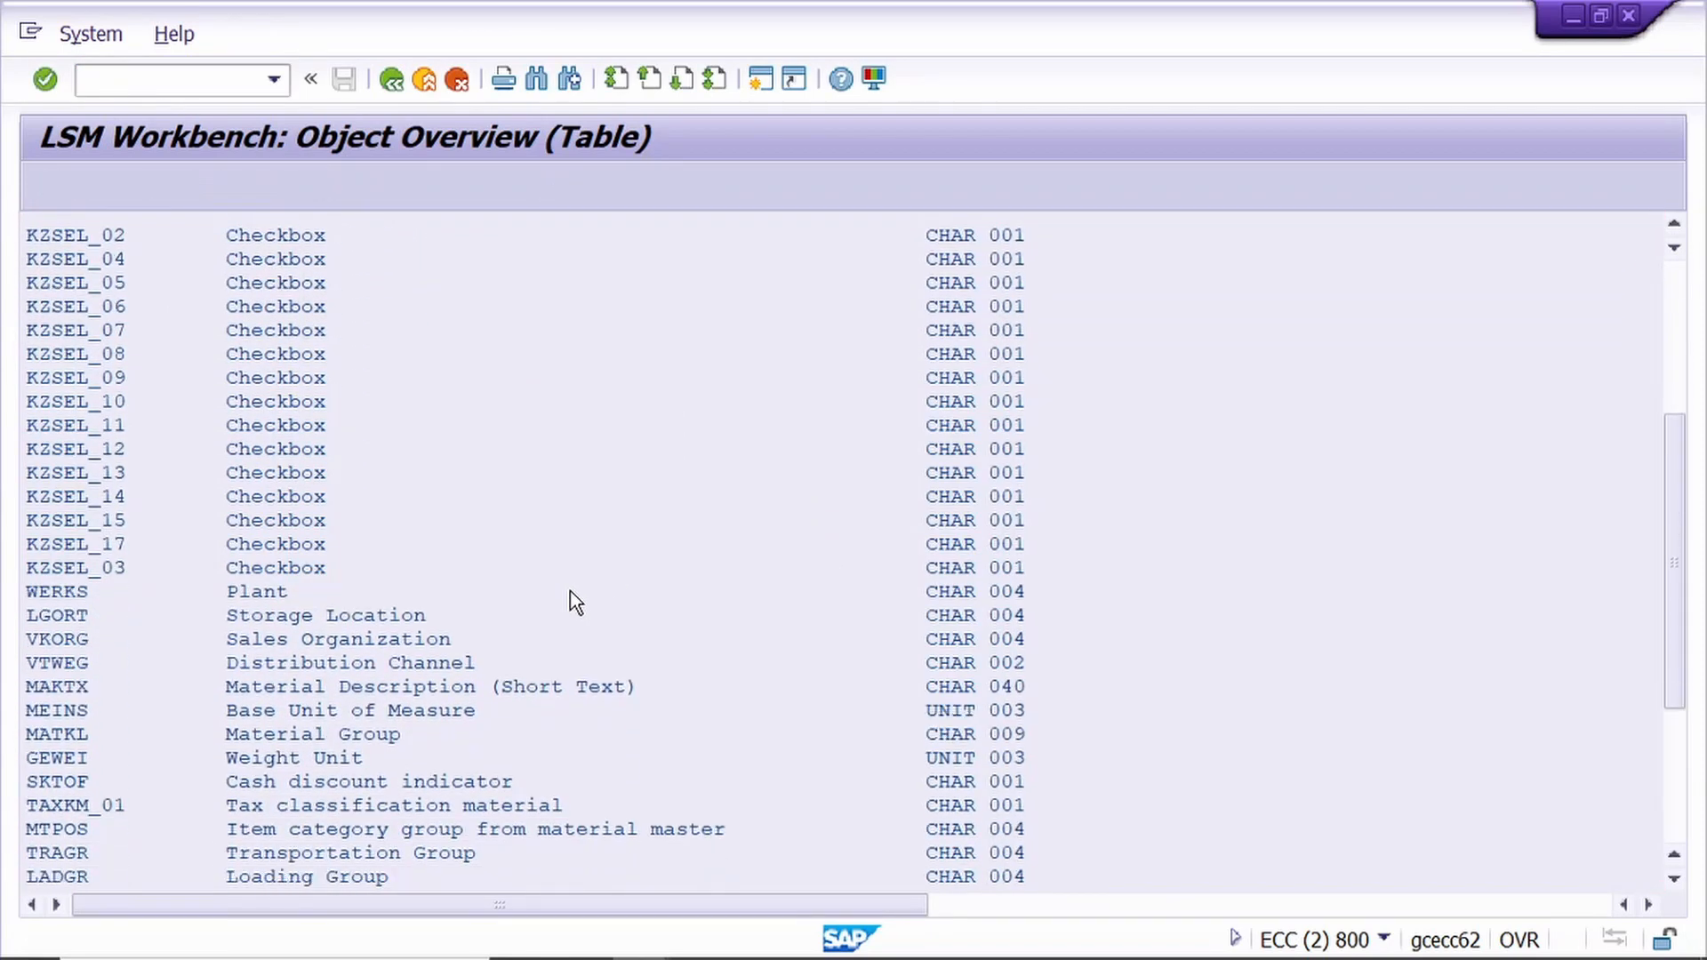
pyautogui.scroll(-4, 576, 602)
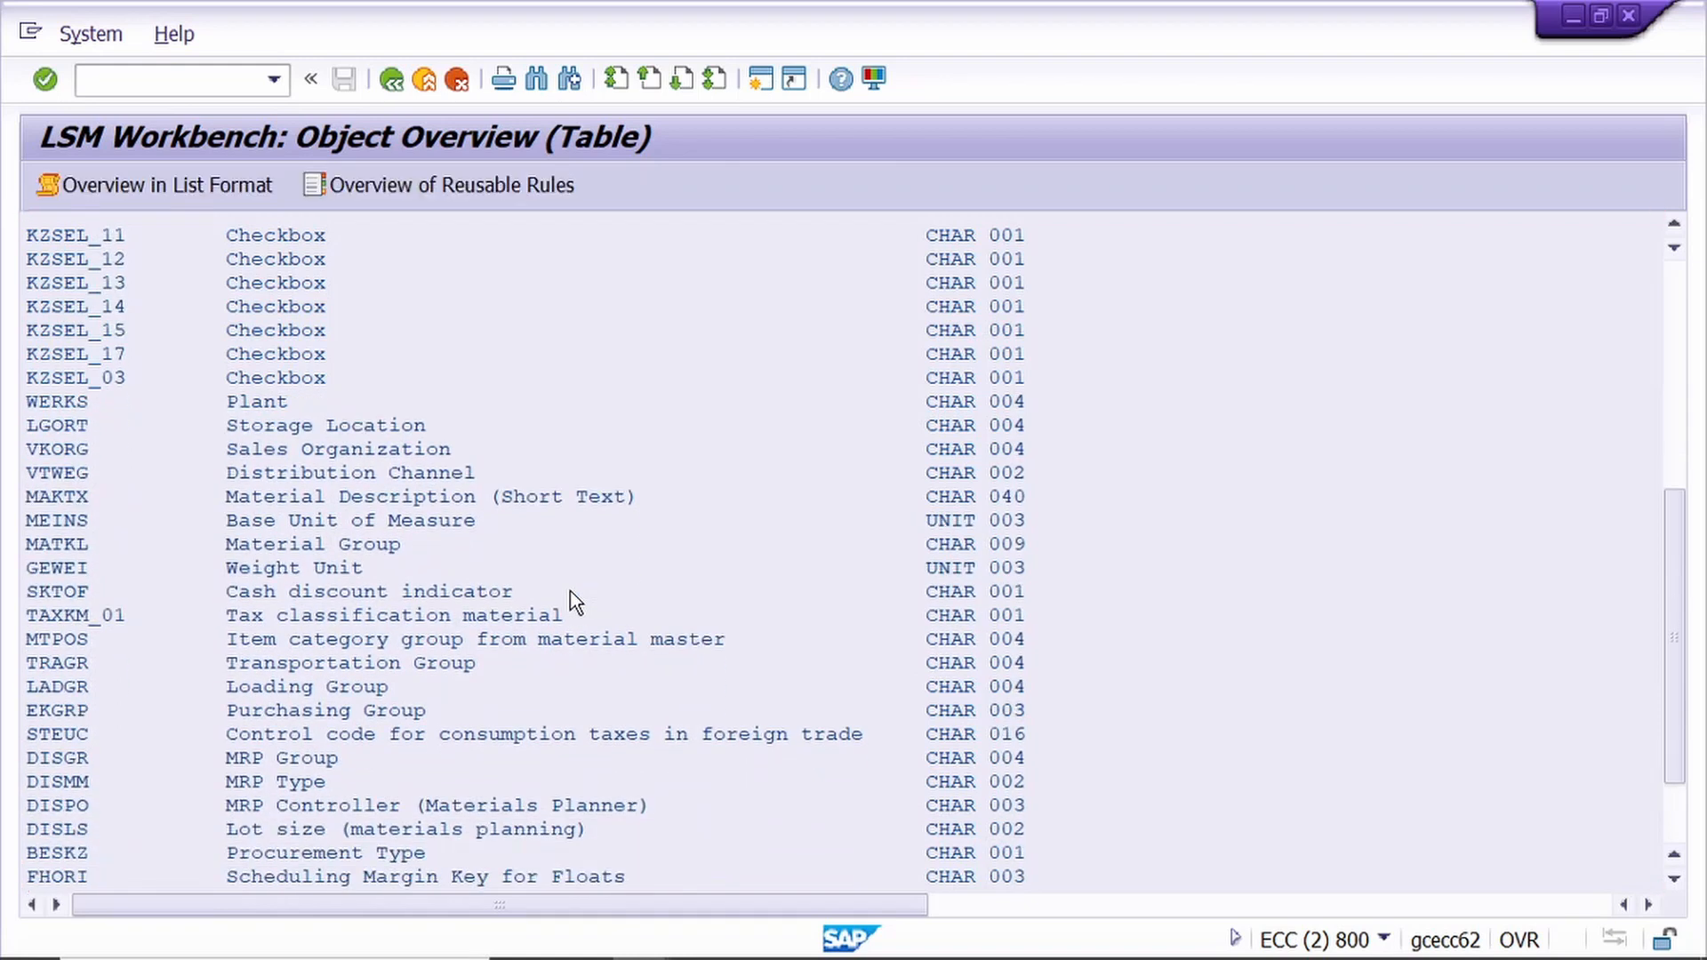
pyautogui.scroll(-2, 576, 602)
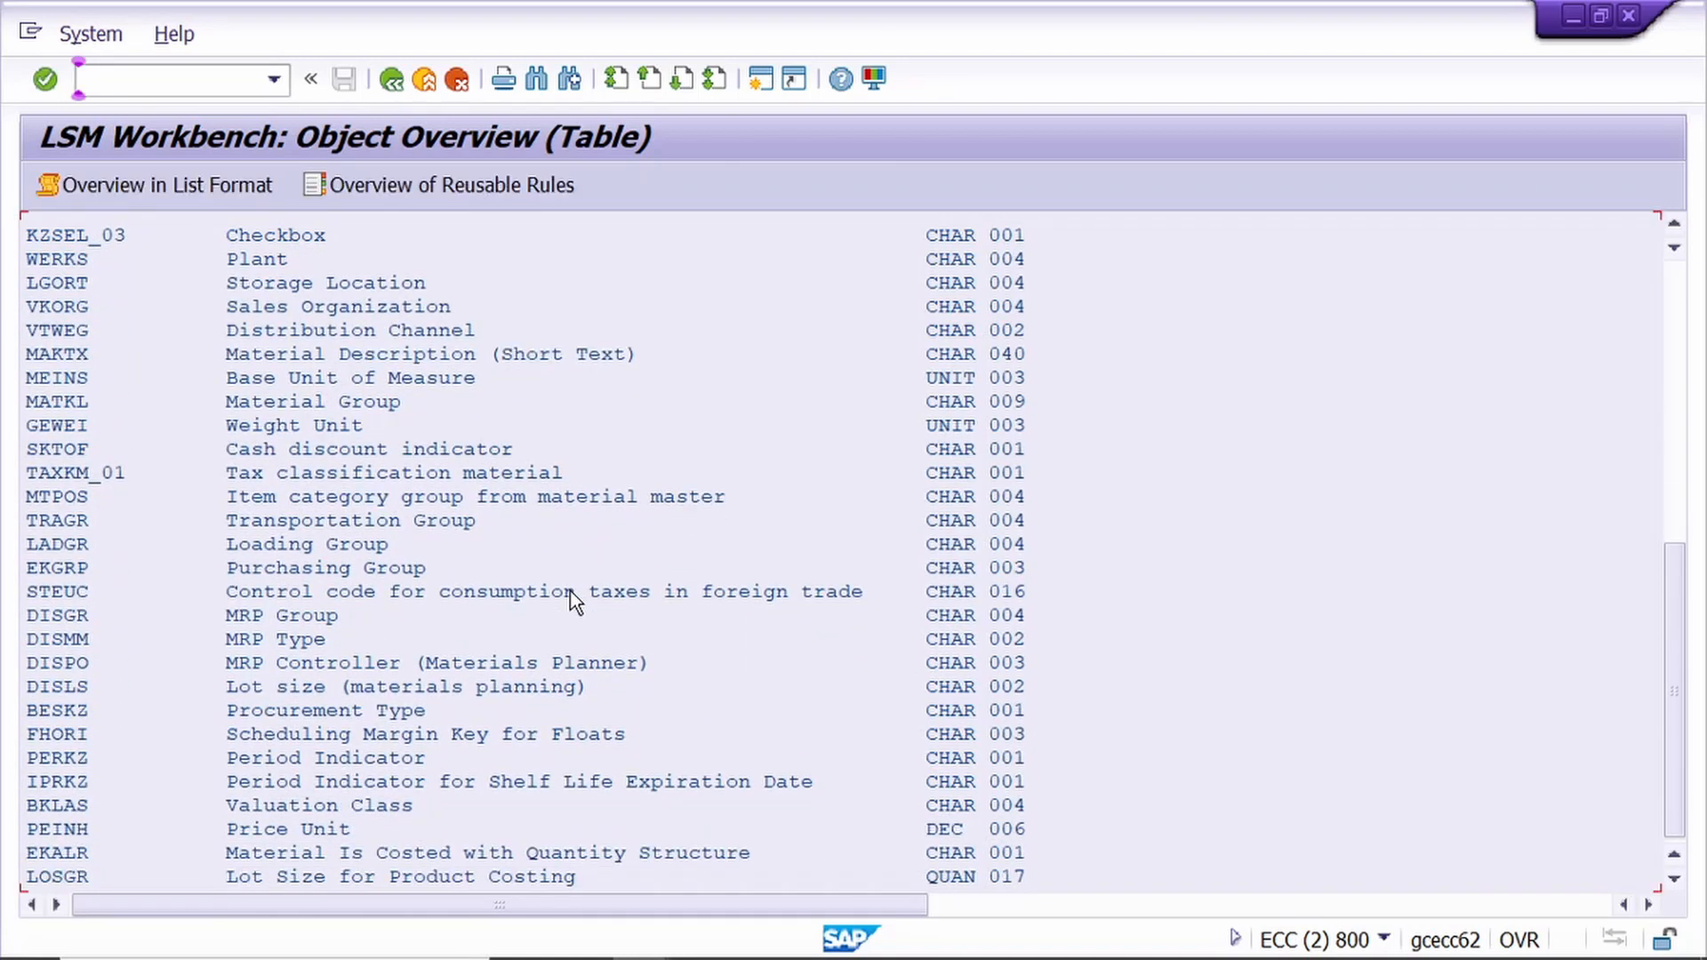
pyautogui.scroll(5, 577, 602)
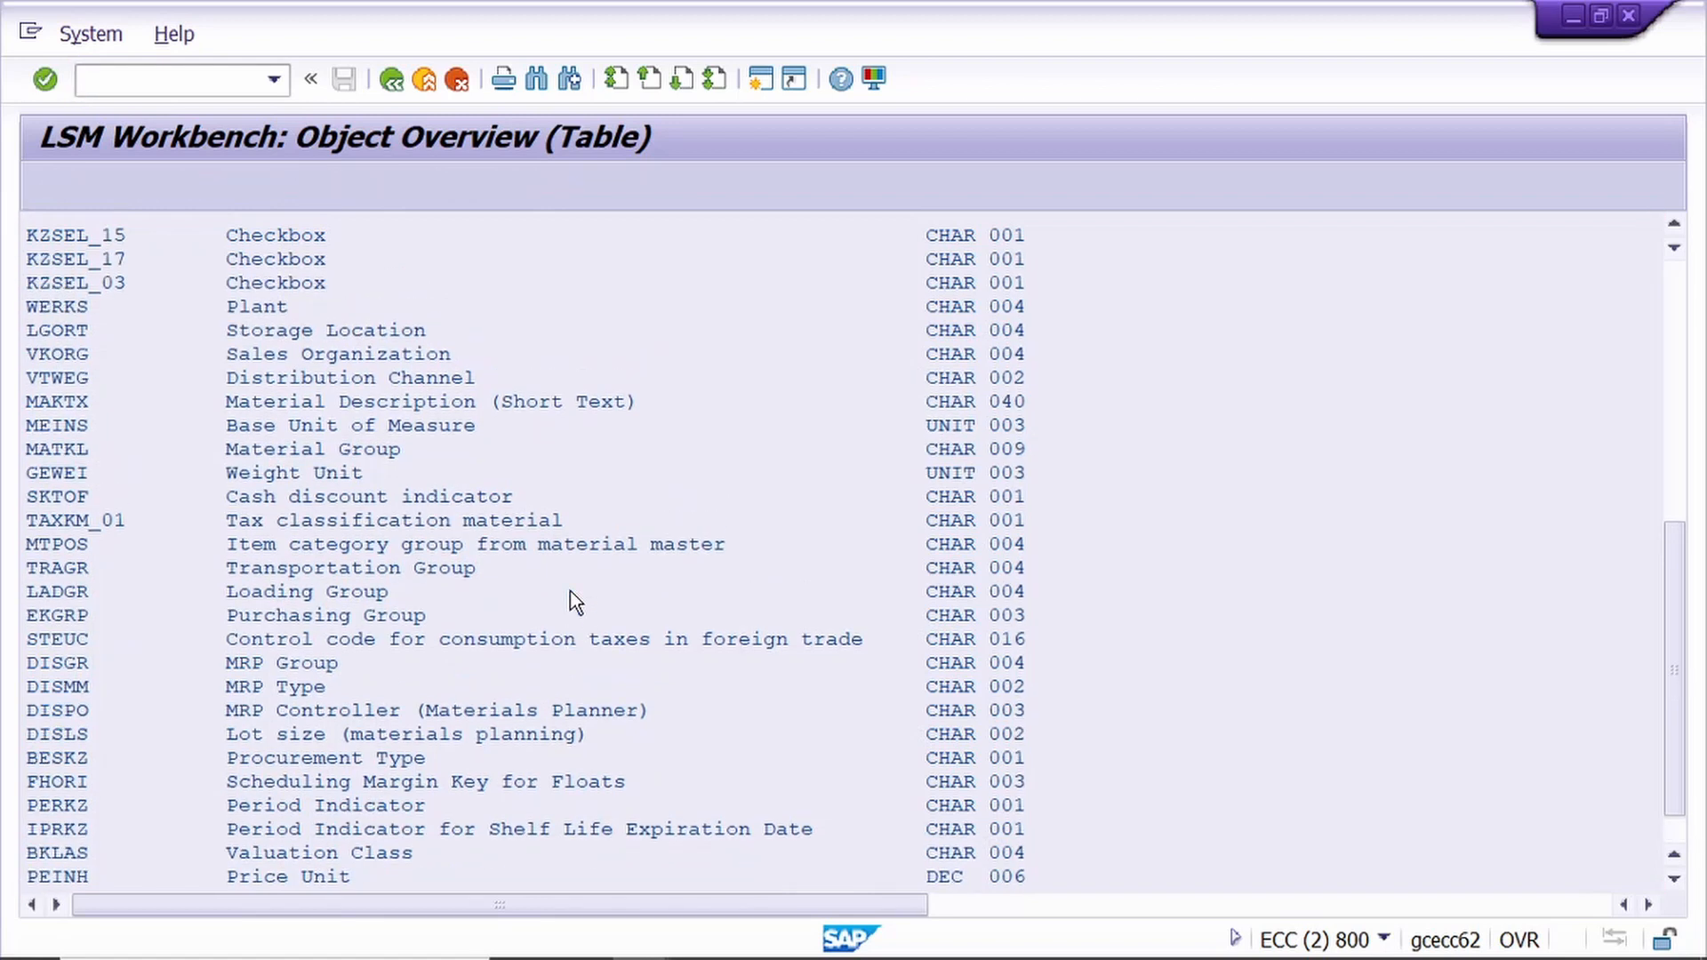
pyautogui.scroll(5, 577, 602)
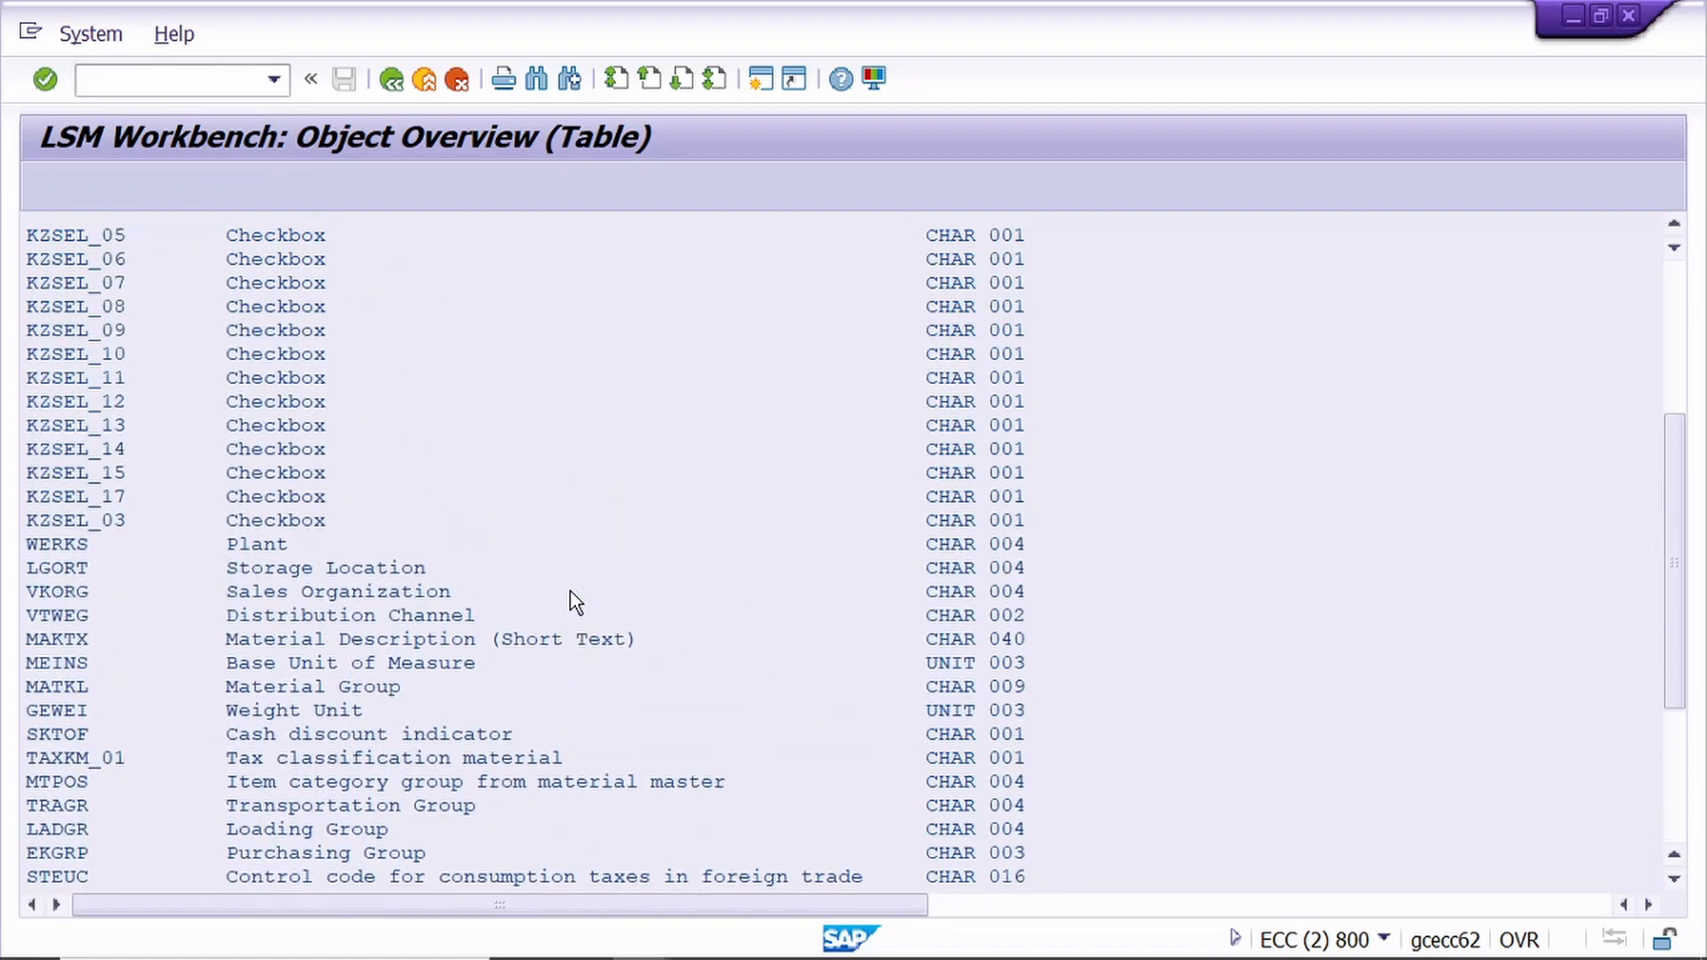
pyautogui.scroll(3, 576, 602)
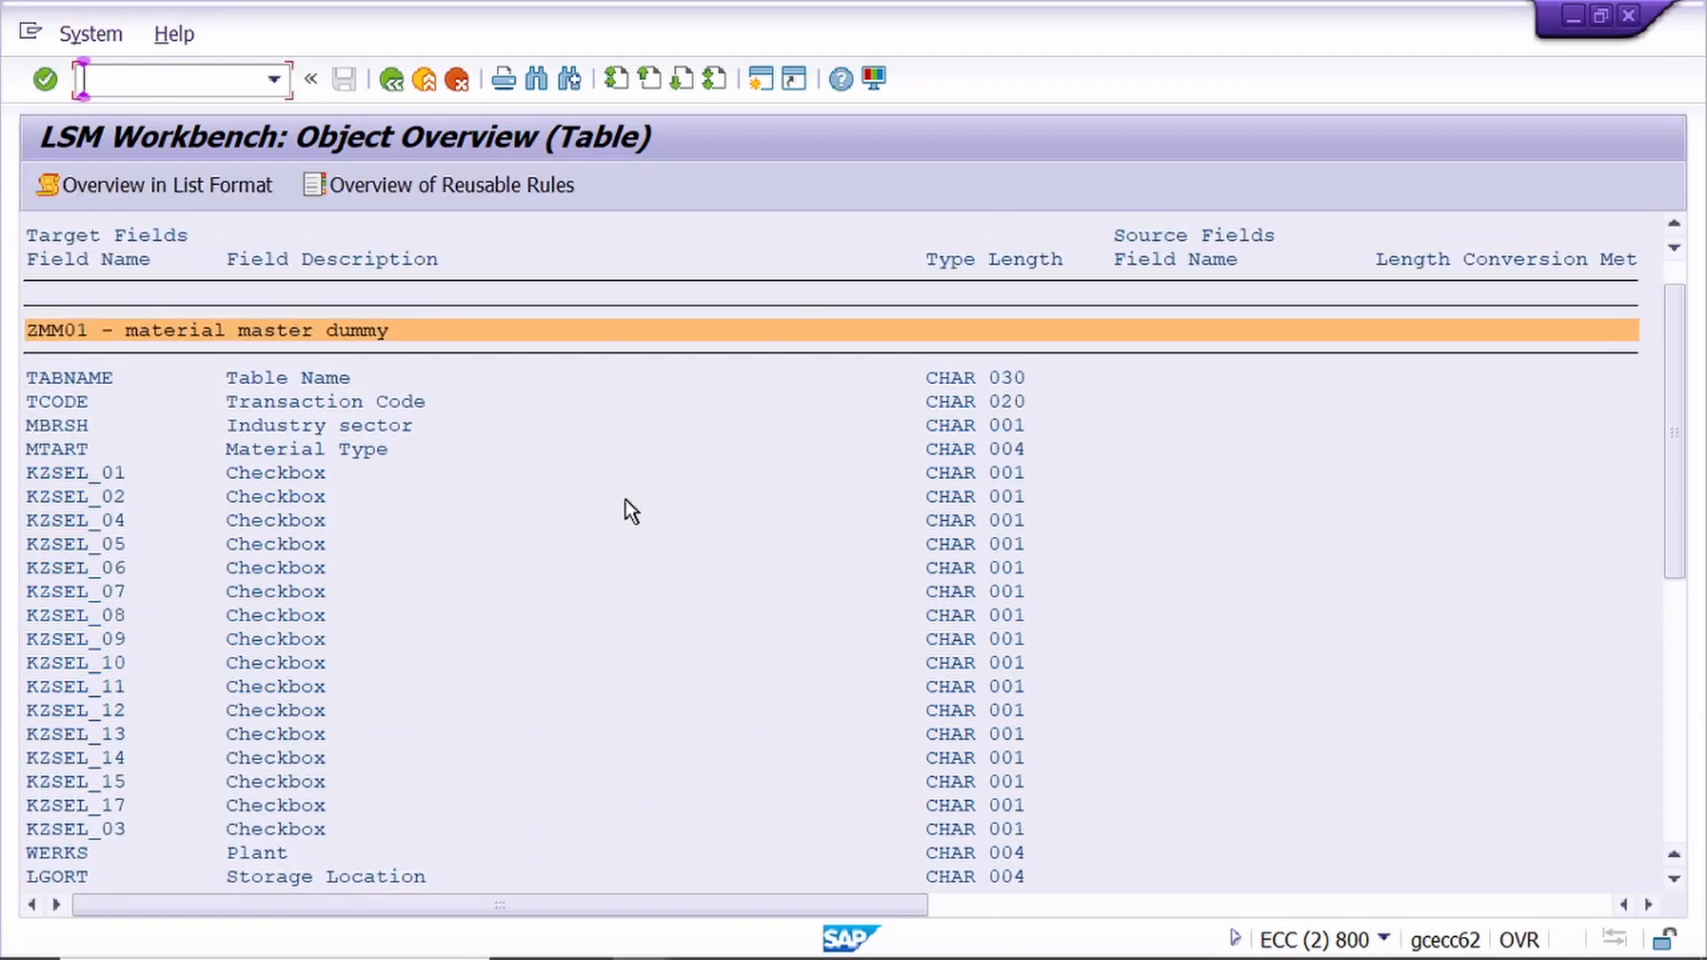
# - Start exporting the object overview list to a local file in Spreadsheet format
pyautogui.click(87, 43)
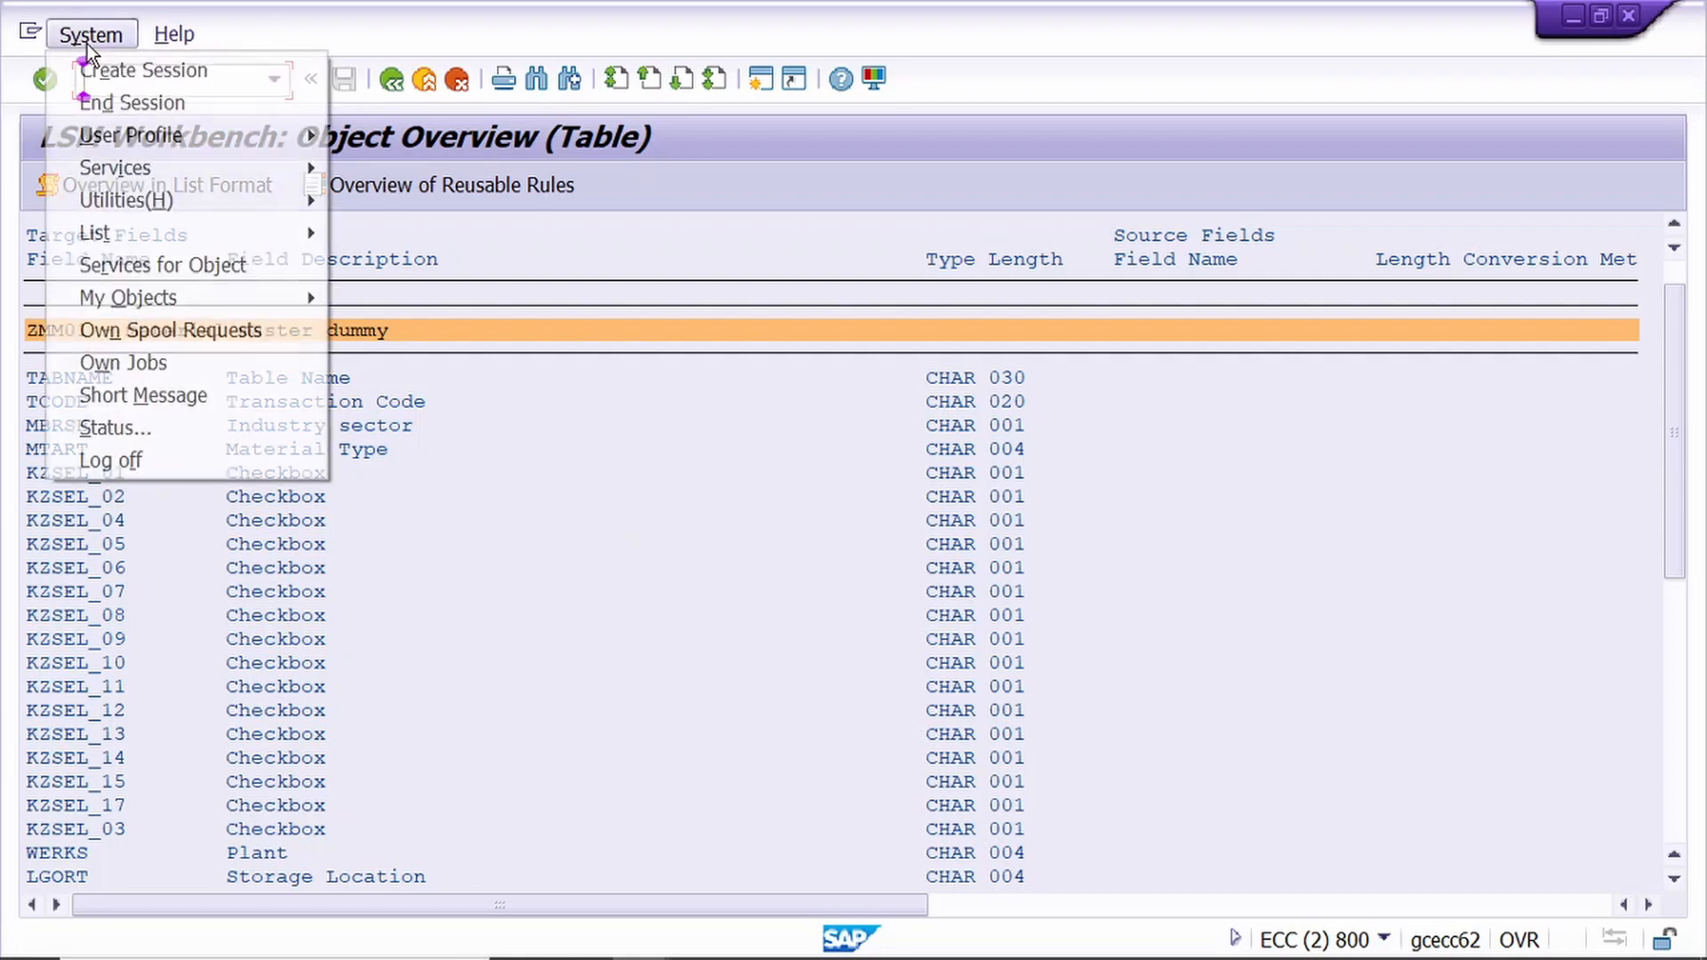
pyautogui.moveTo(244, 247)
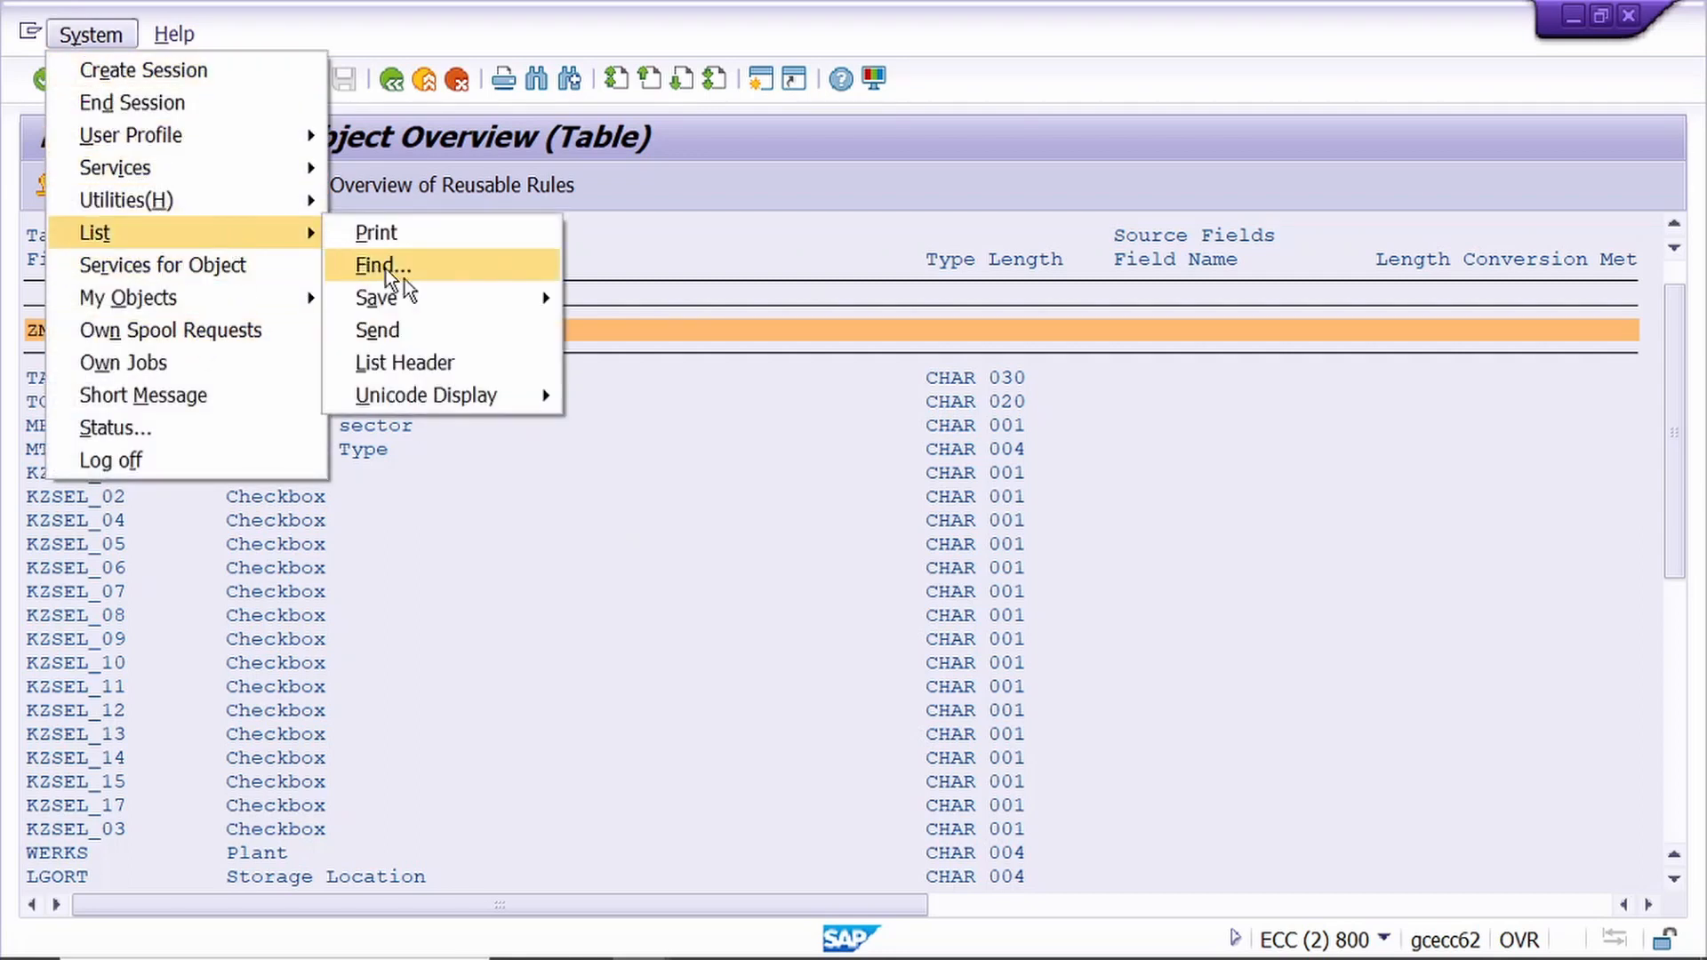
pyautogui.moveTo(445, 297)
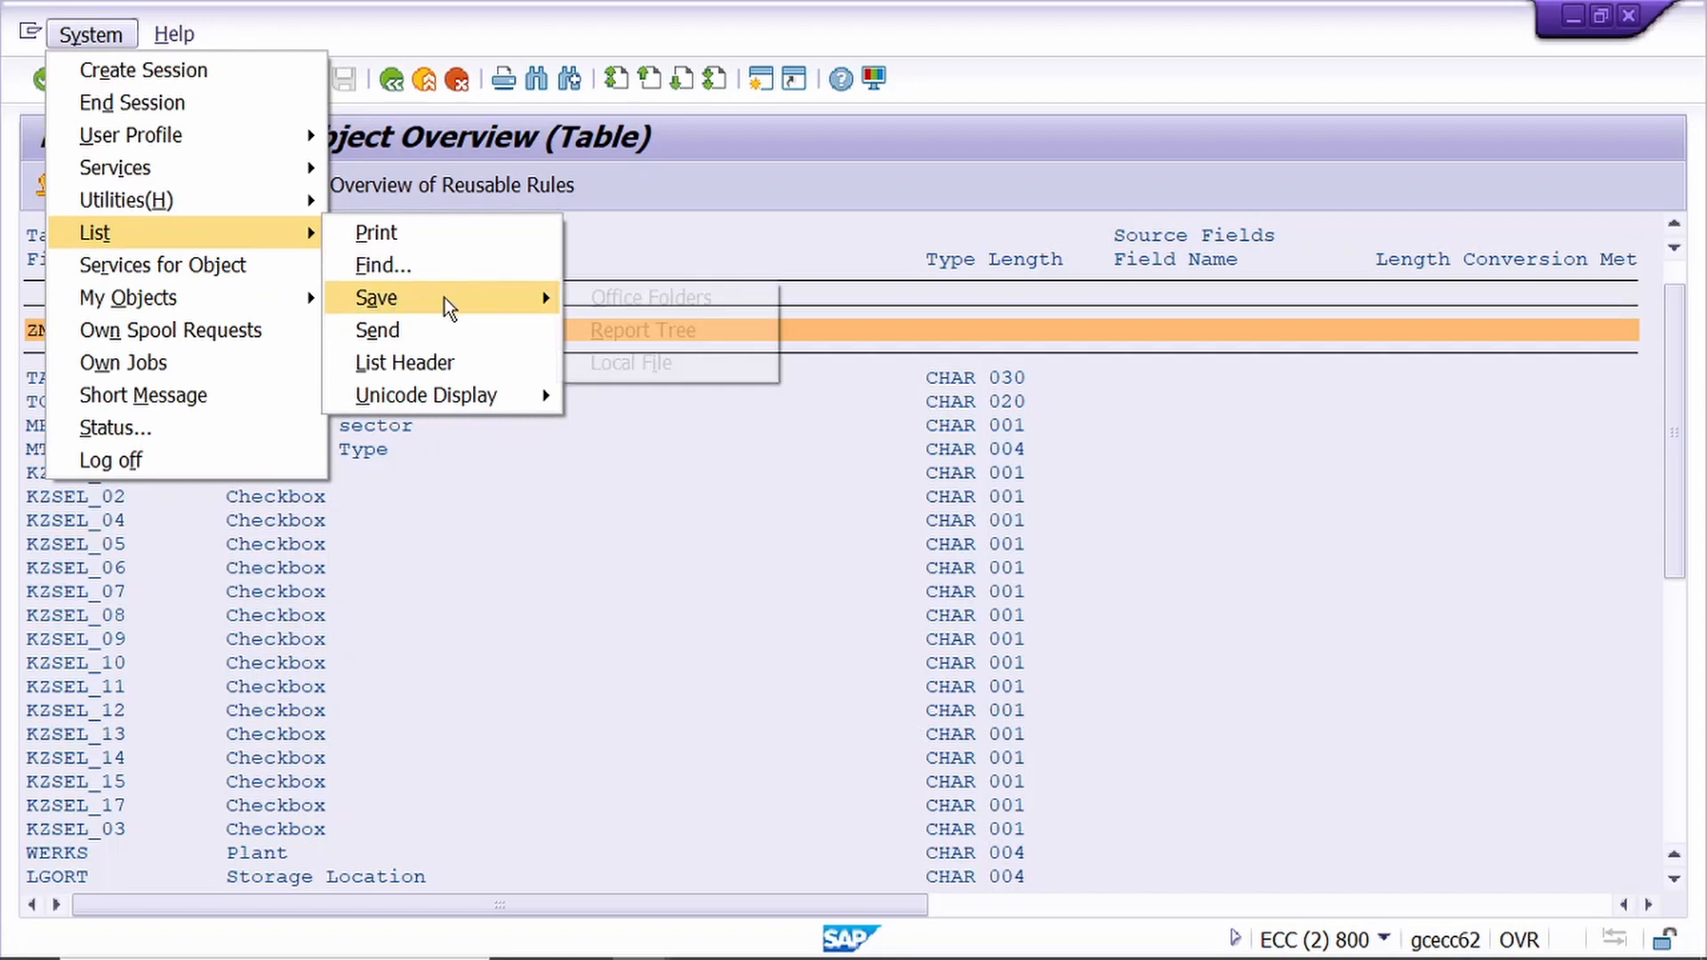
pyautogui.click(649, 364)
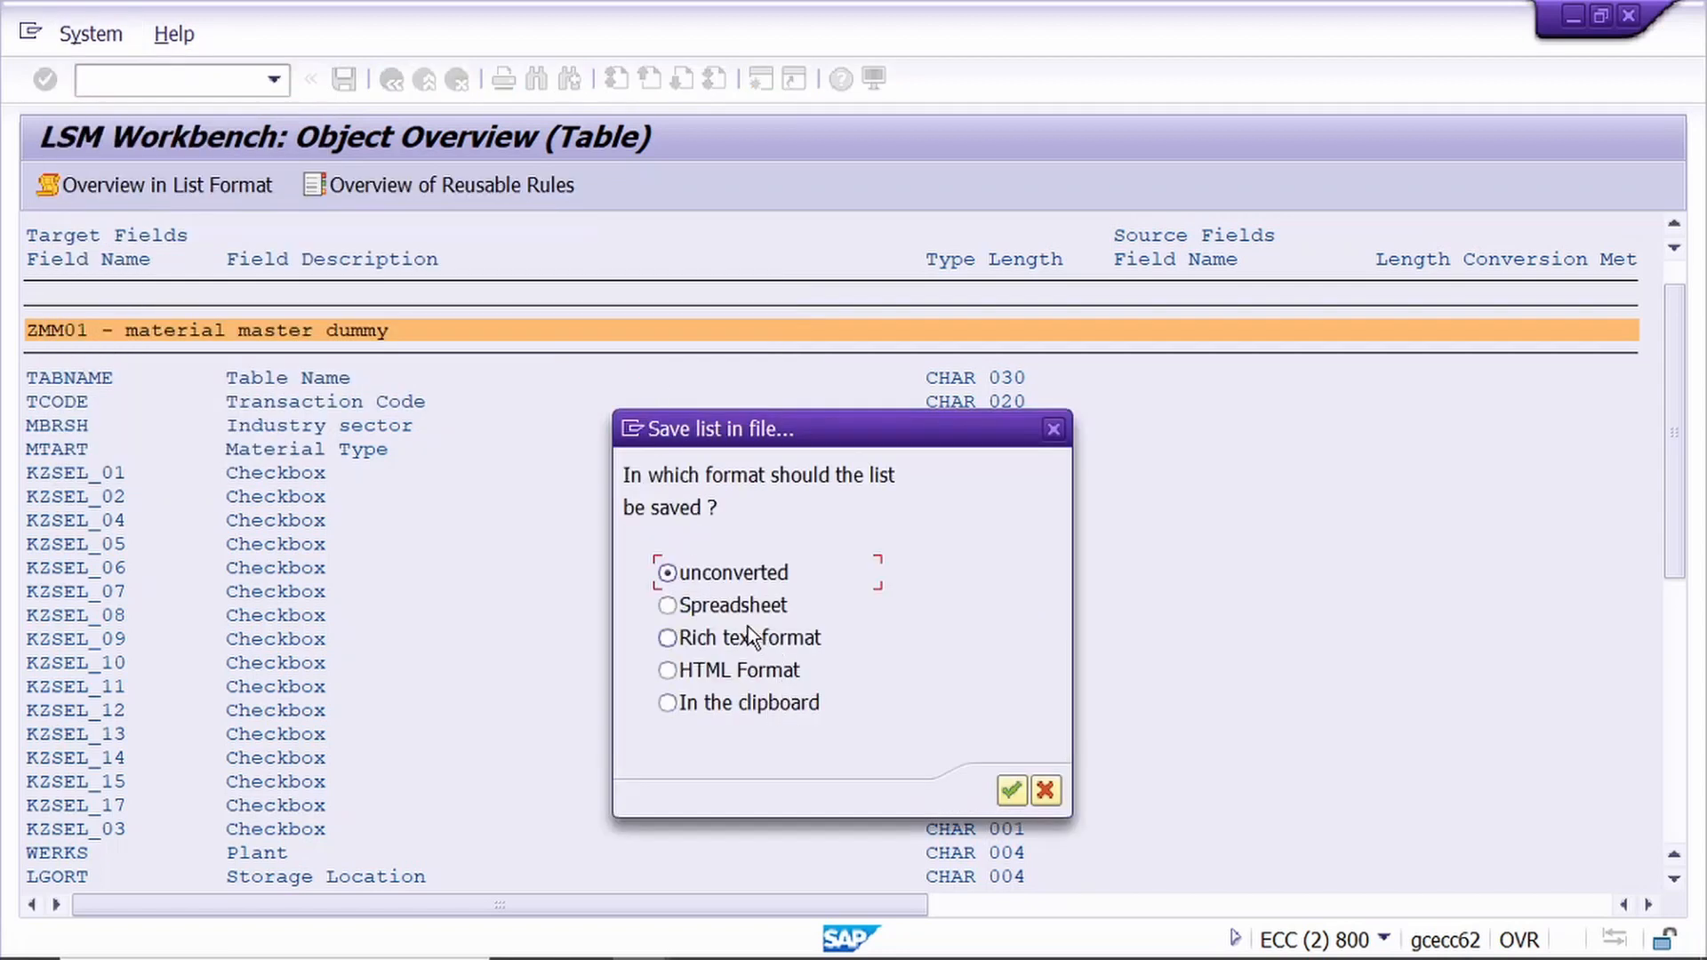
pyautogui.click(722, 610)
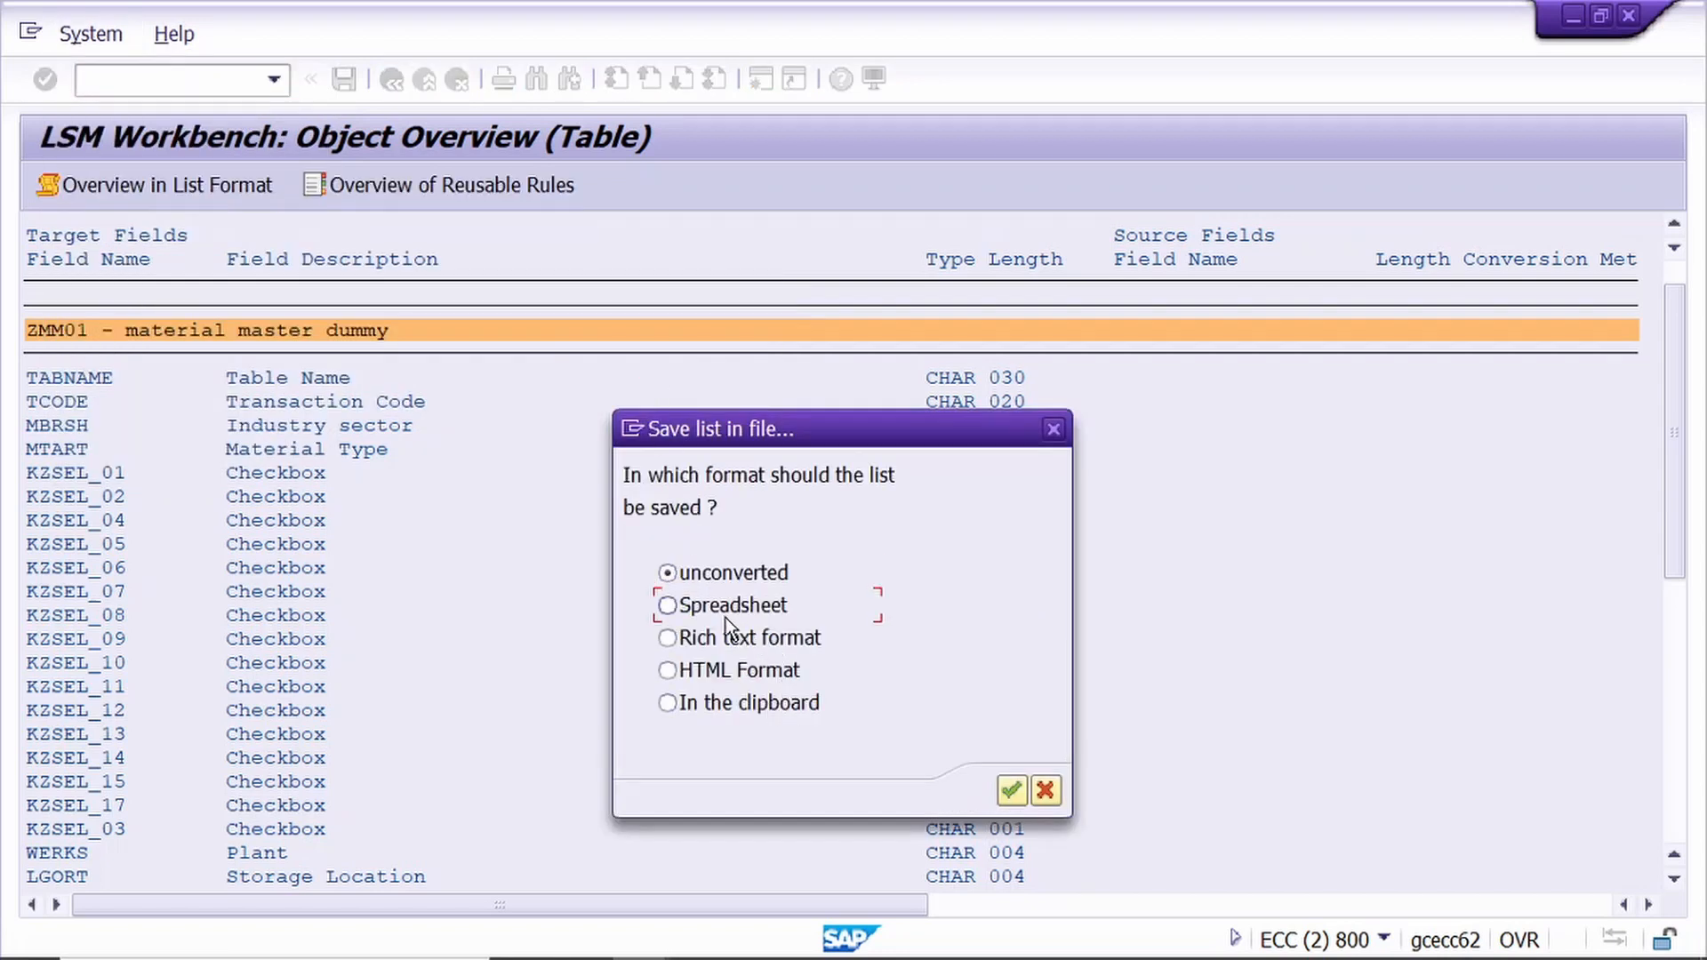
pyautogui.click(1014, 789)
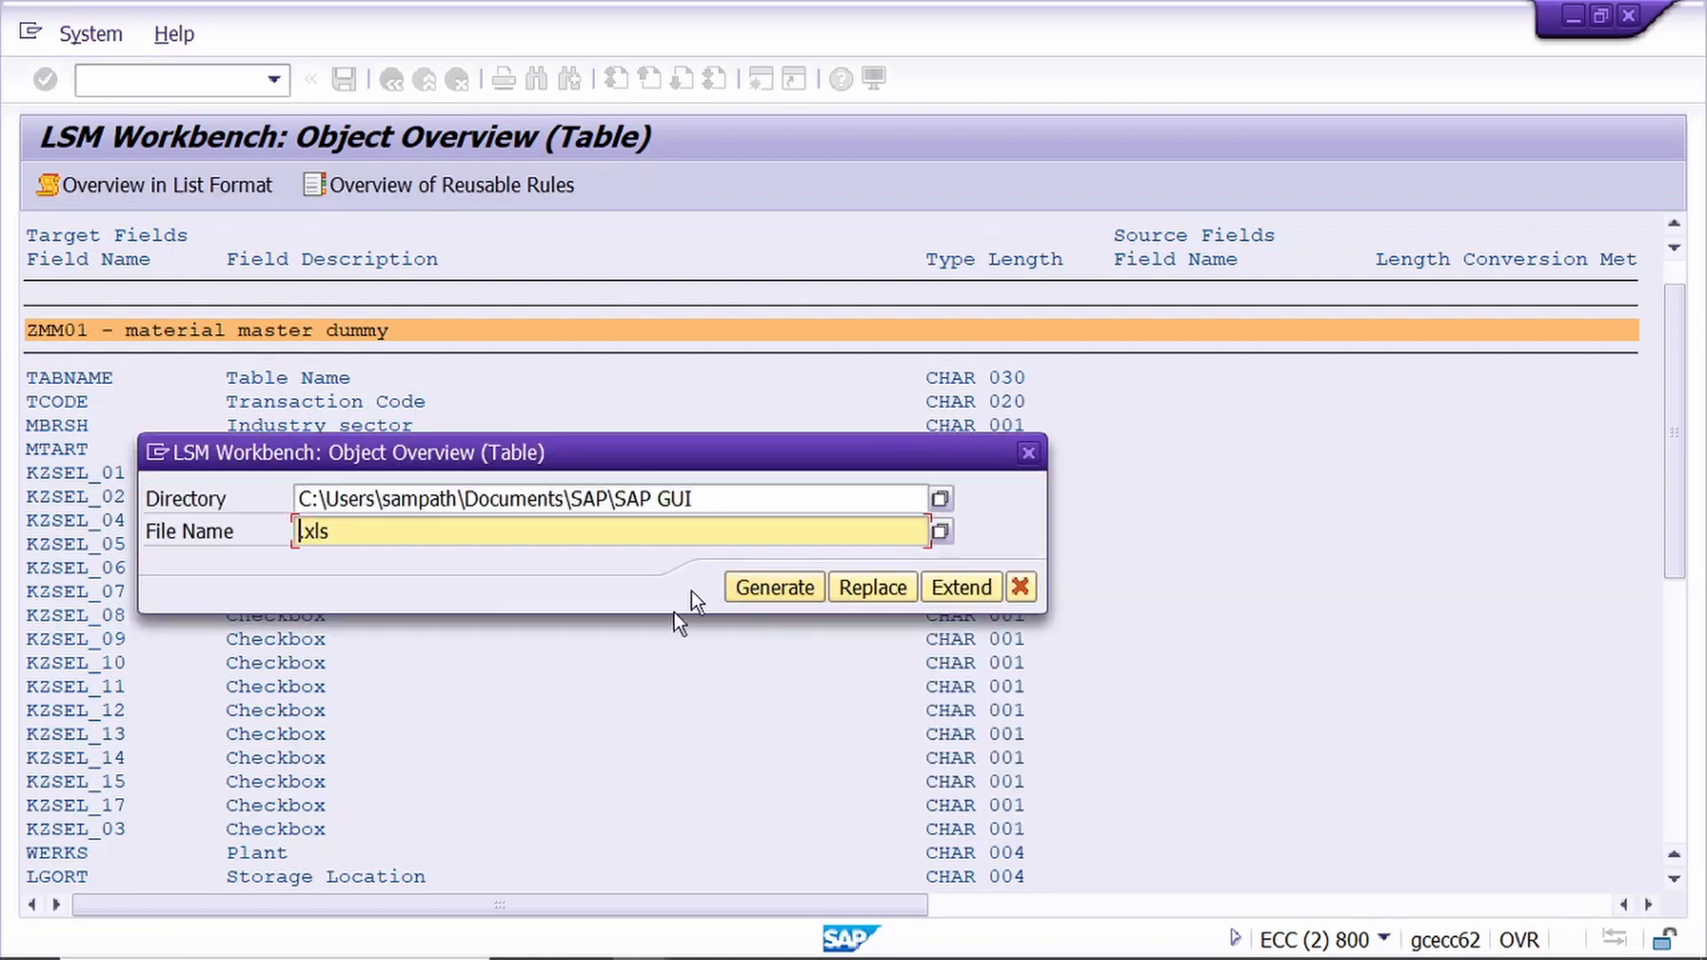
# - Choose the Desktop as the export location, name the file material master dummy.xls and generate it
pyautogui.click(939, 499)
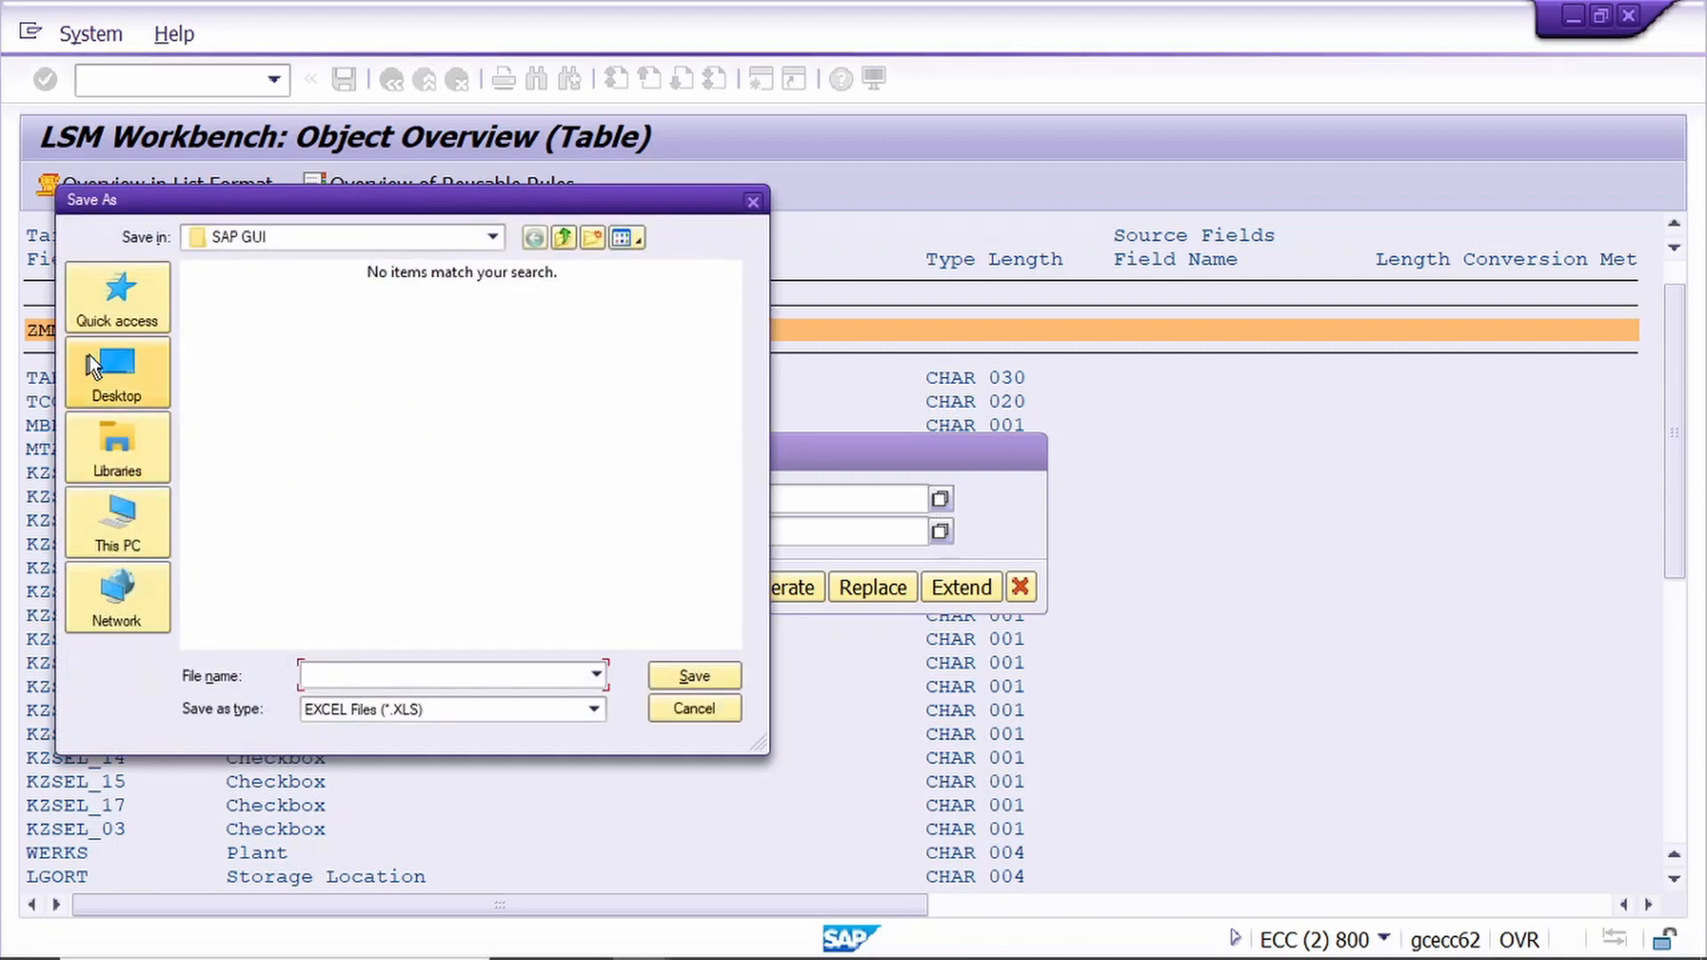
pyautogui.click(124, 374)
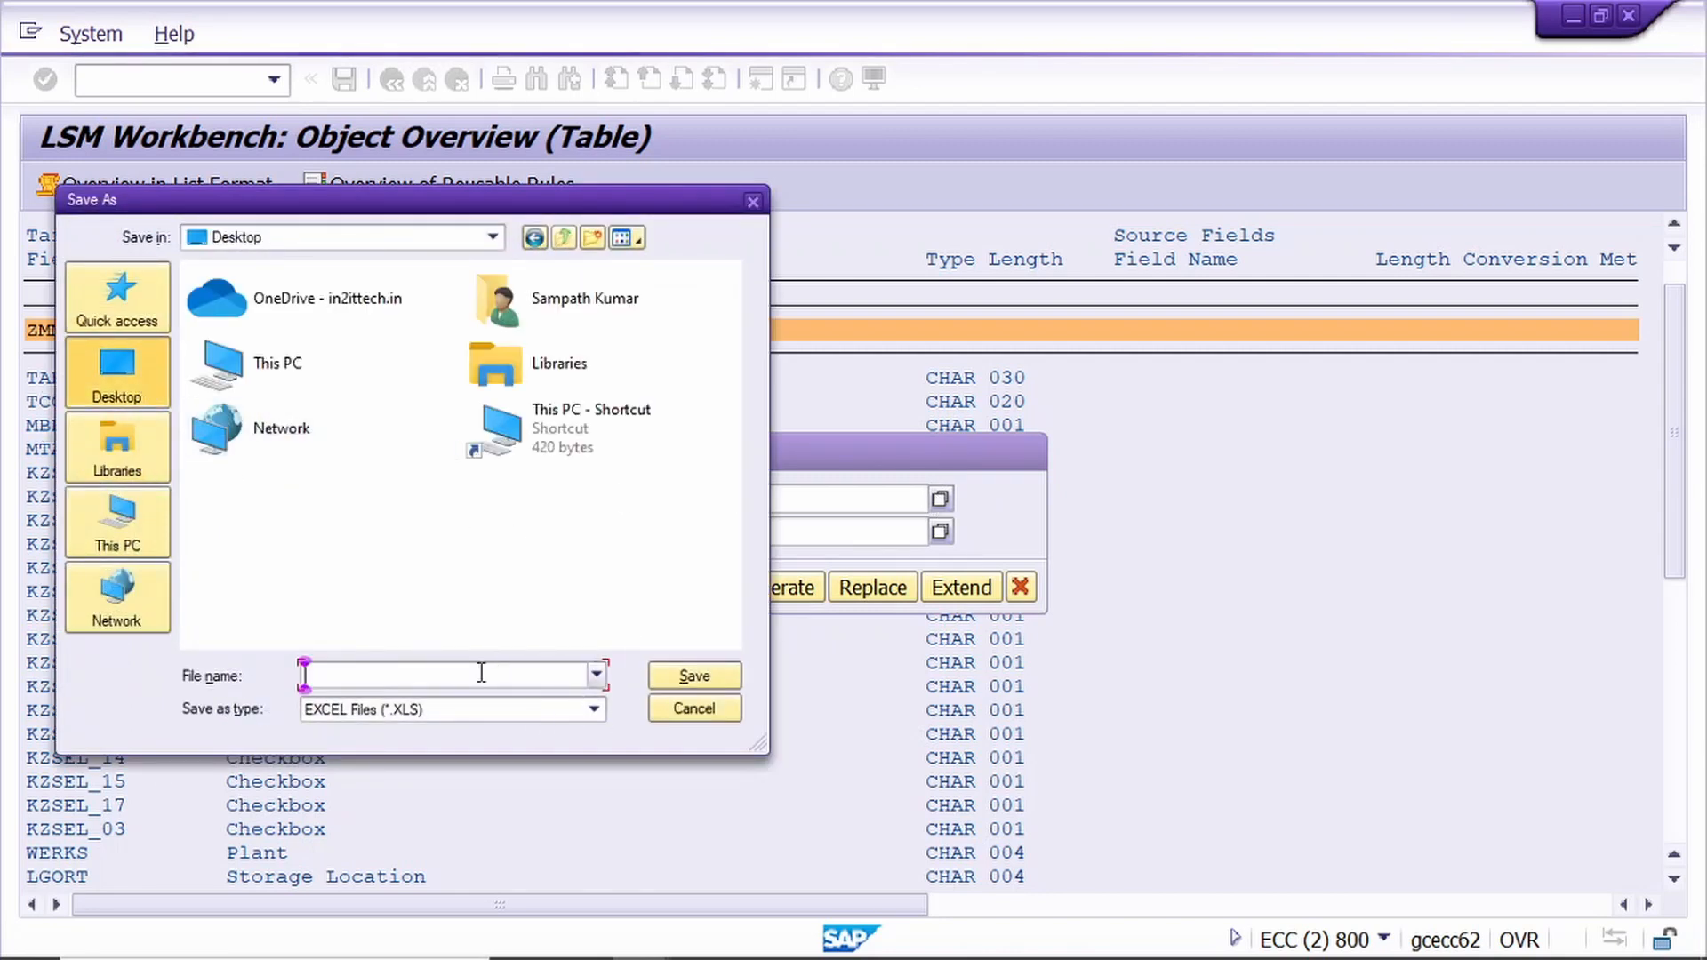
pyautogui.write('materia')
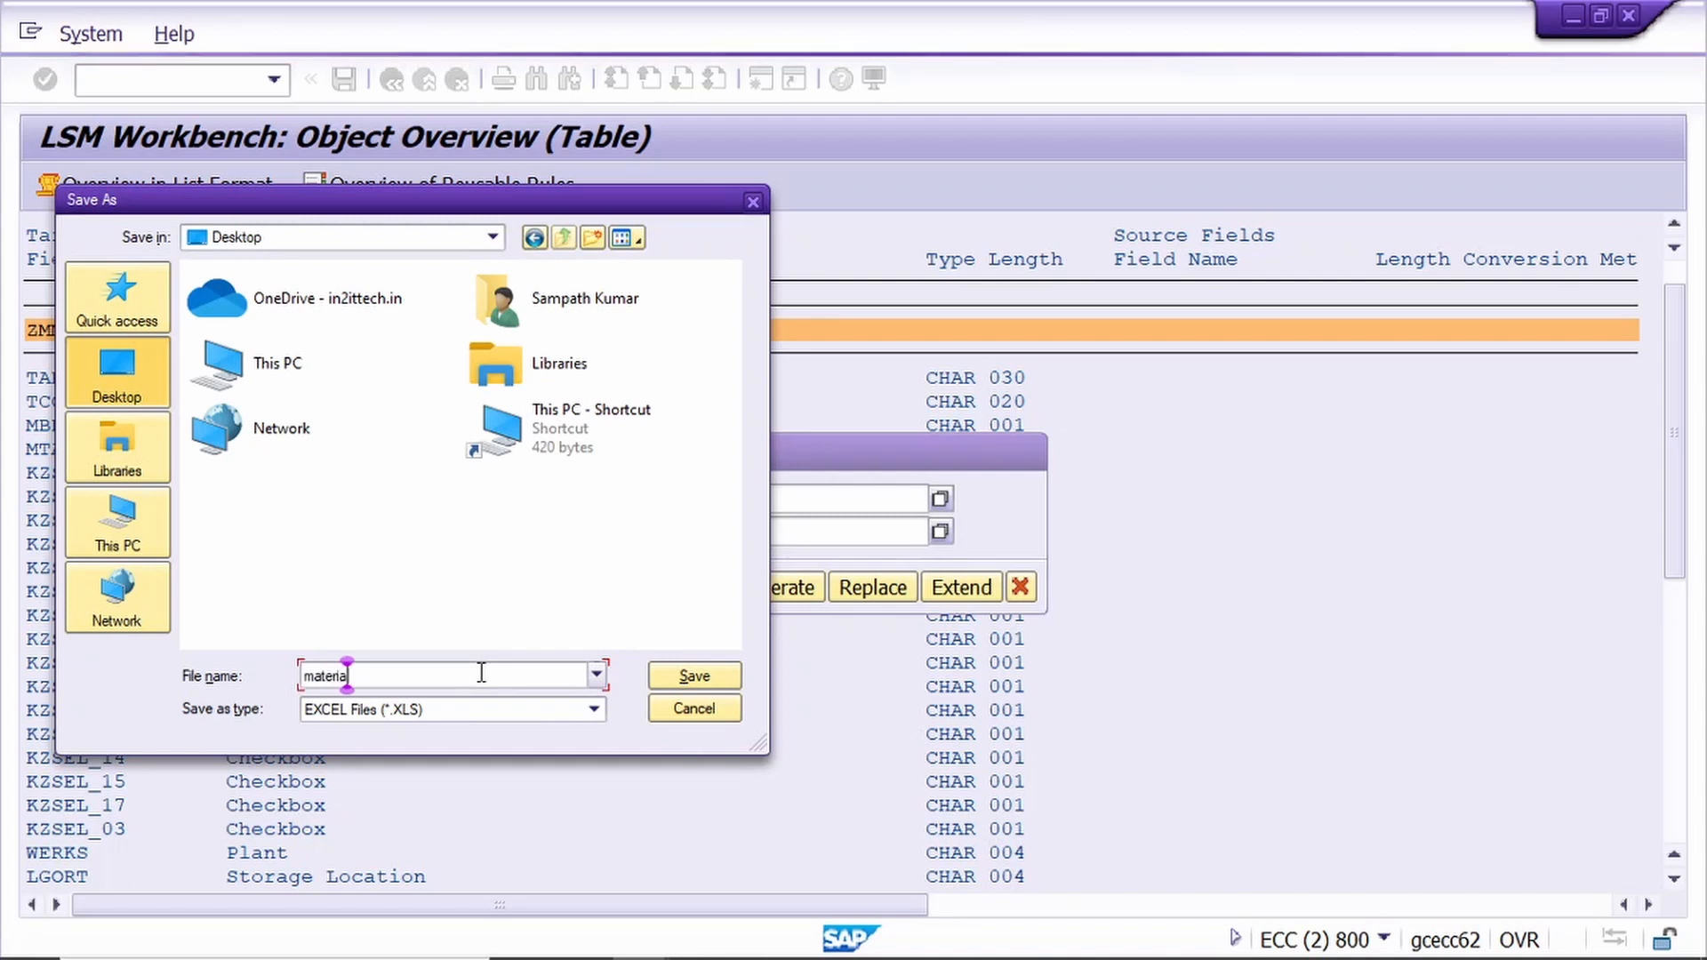
pyautogui.write('l master')
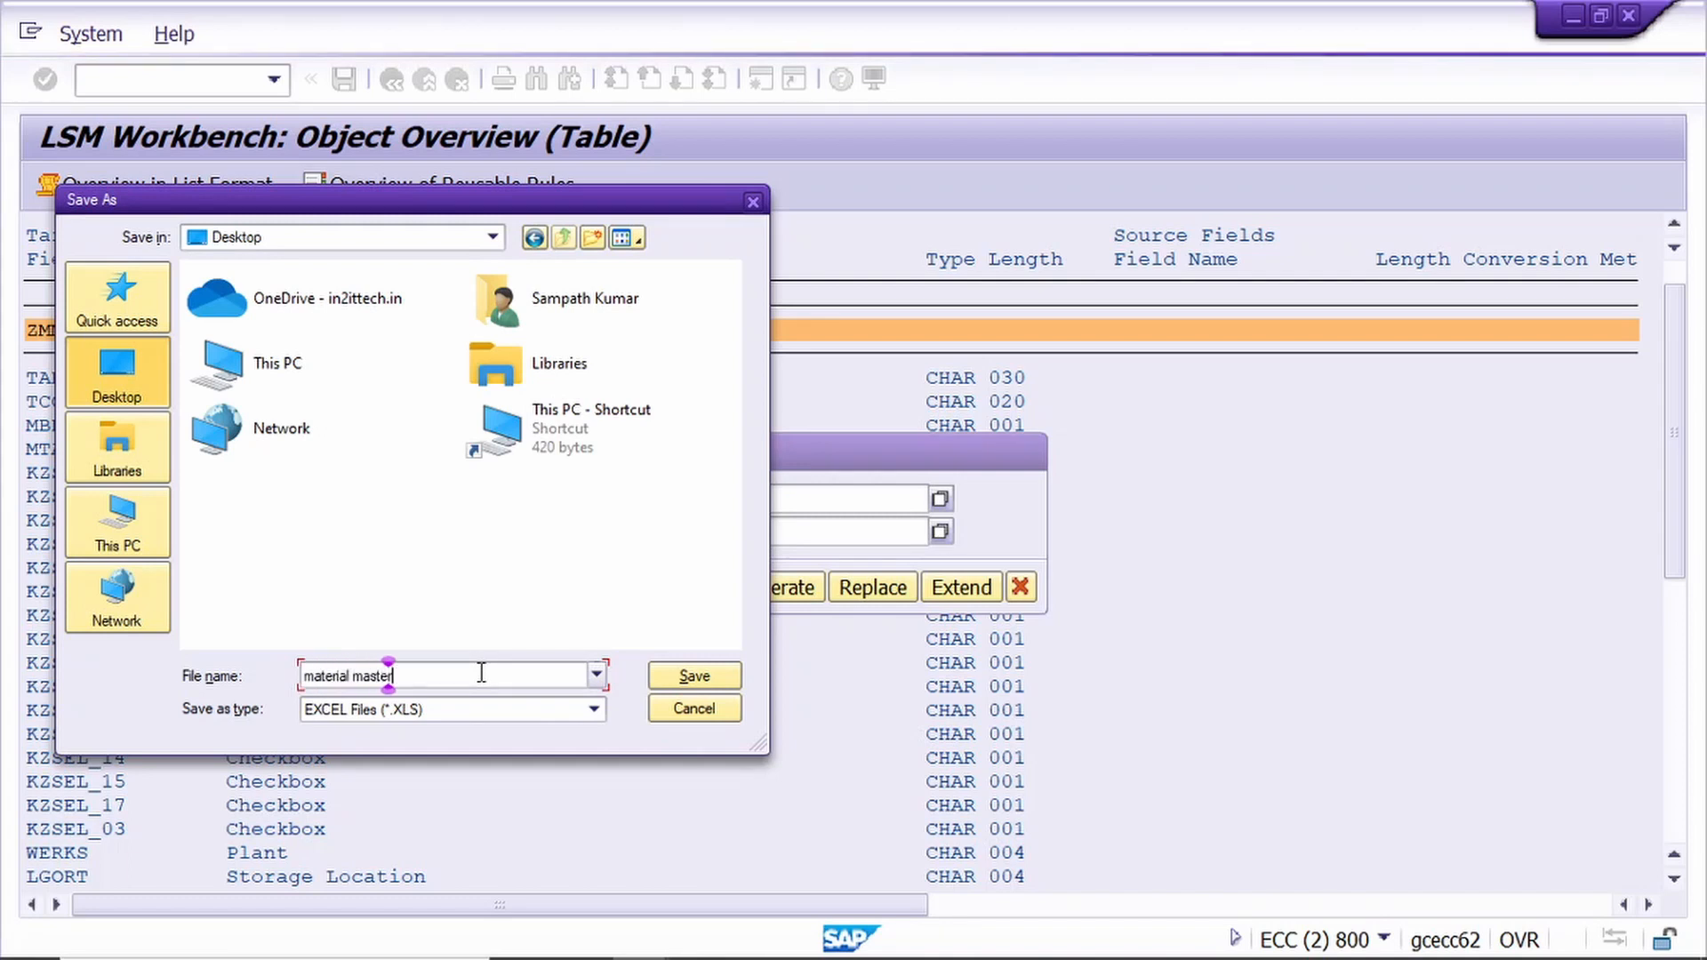
pyautogui.write(' dumm')
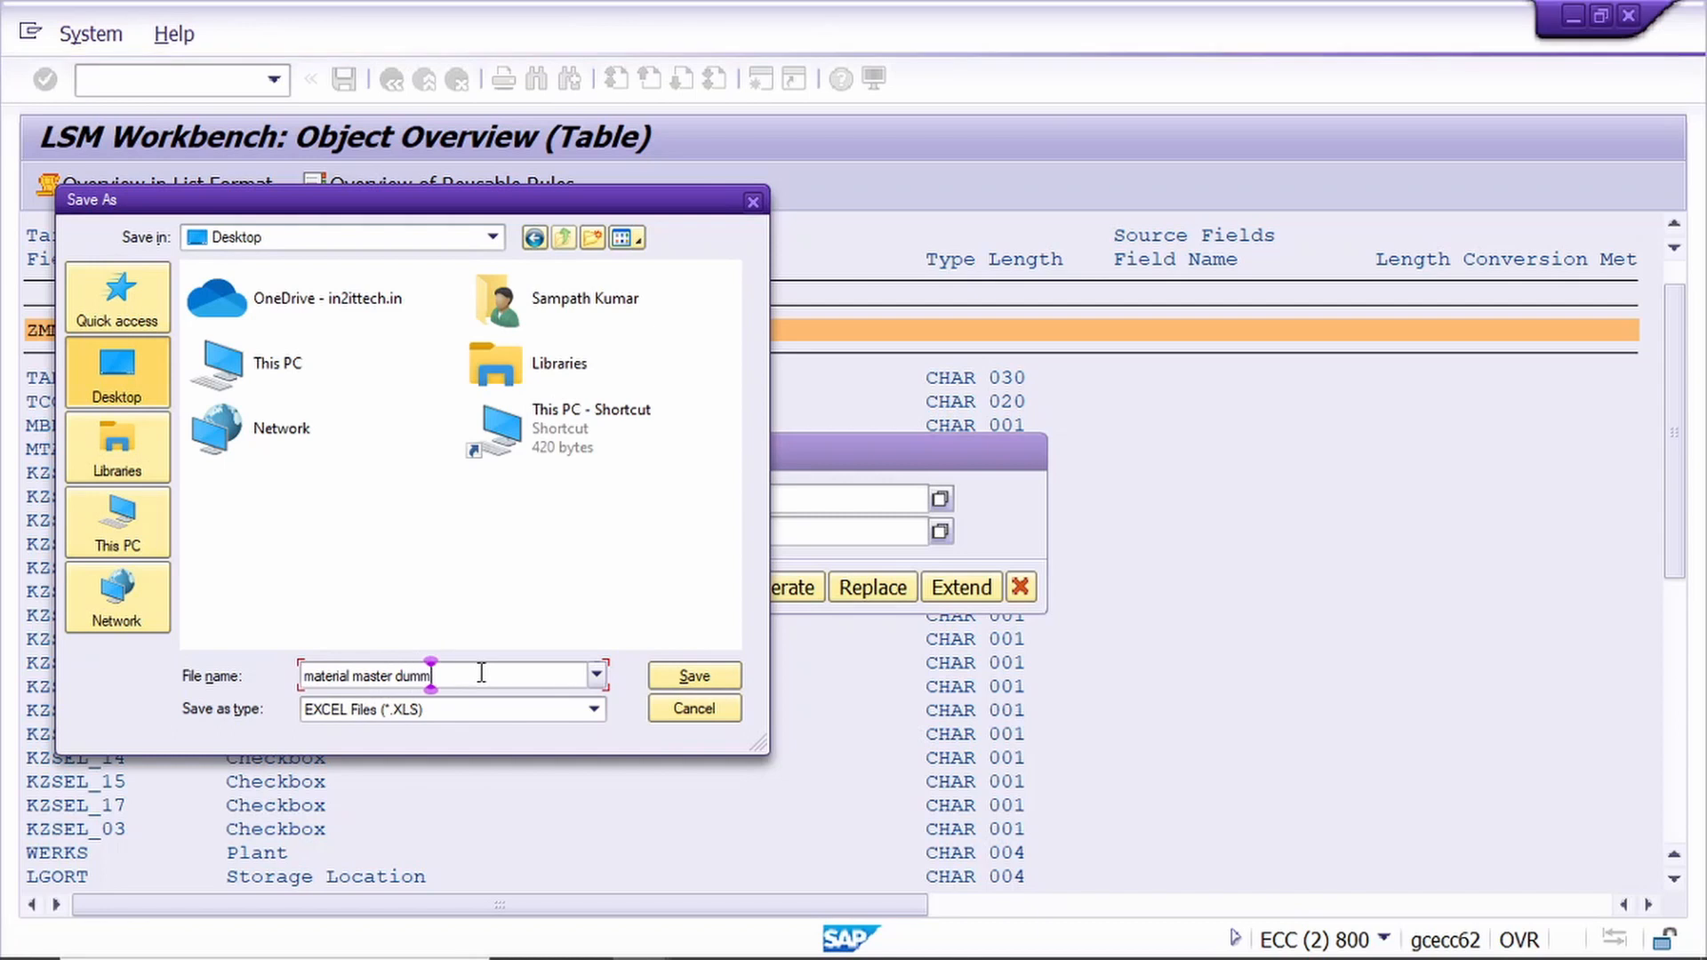
pyautogui.write('y')
pyautogui.click(707, 676)
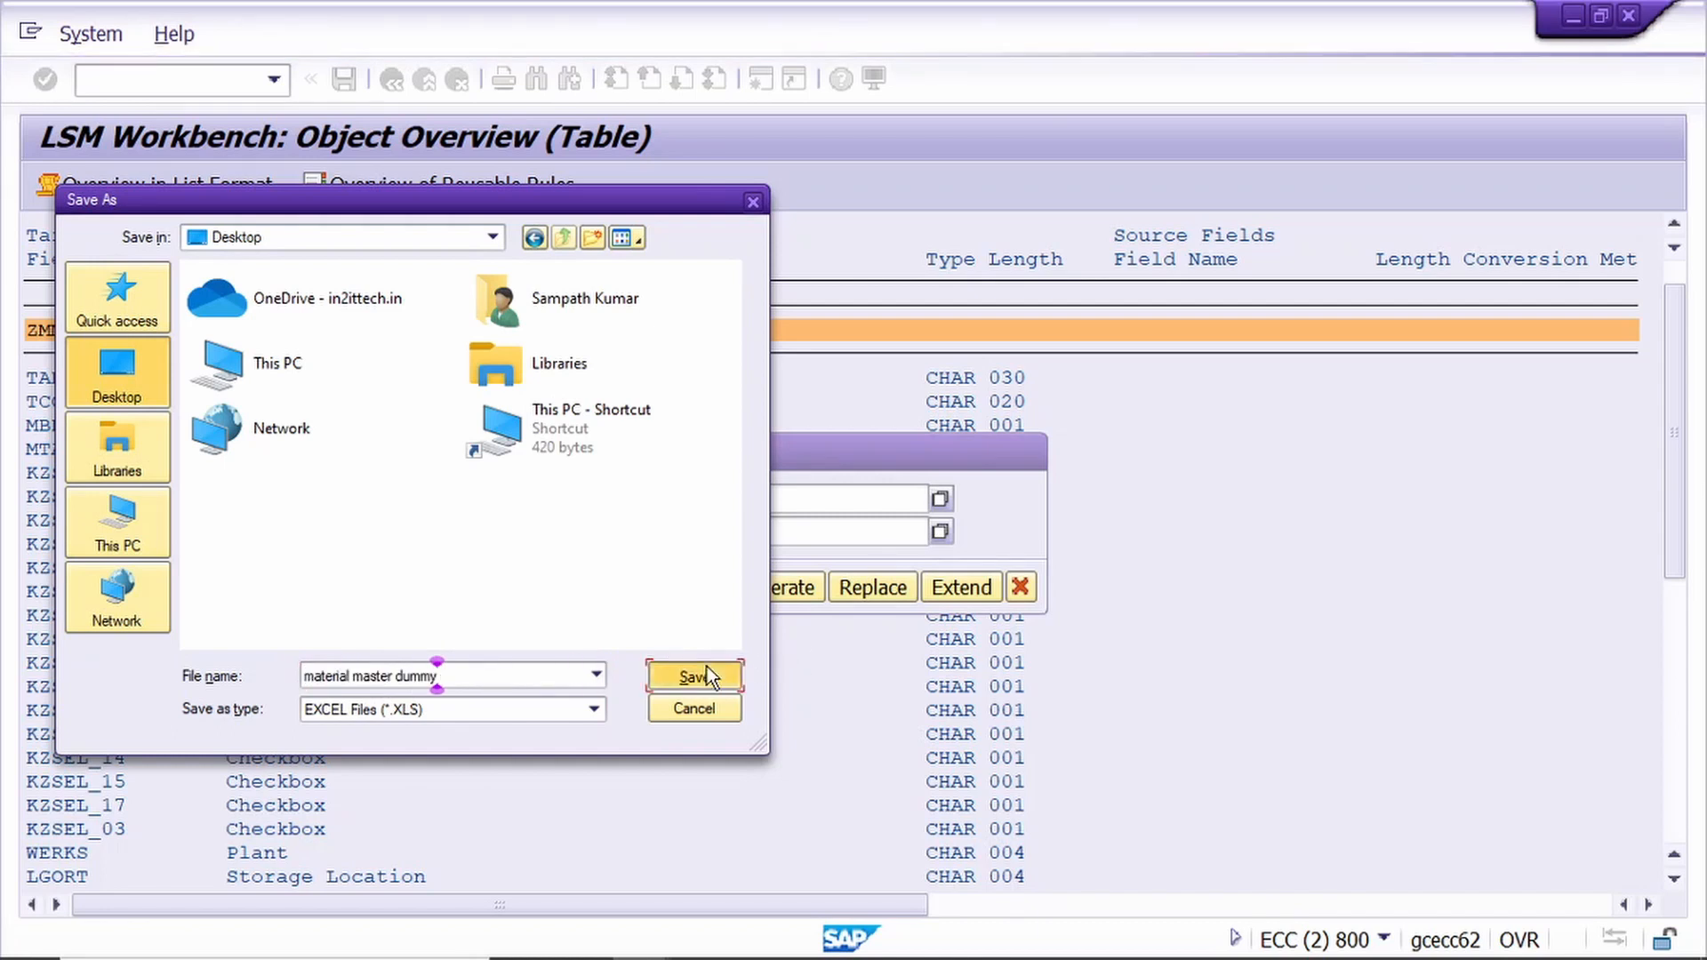
pyautogui.click(776, 588)
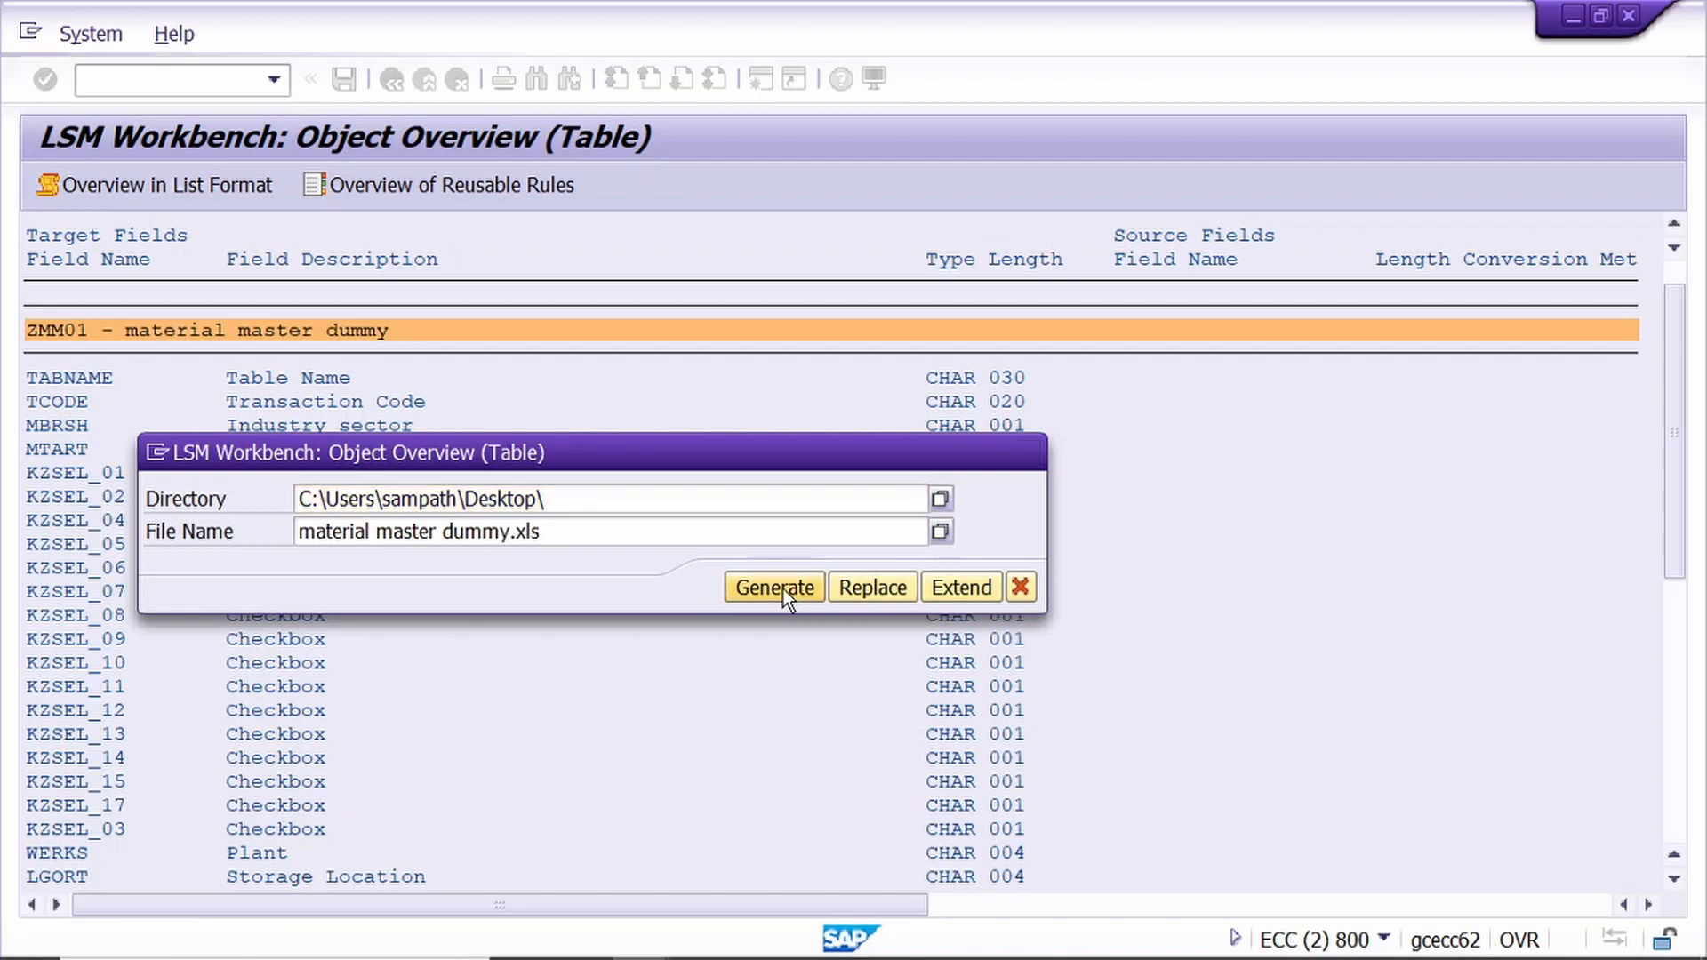
# - Open the exported material master dummy file in Excel and delete heading rows 1 to 8 above TABNAME
pyautogui.click(287, 717)
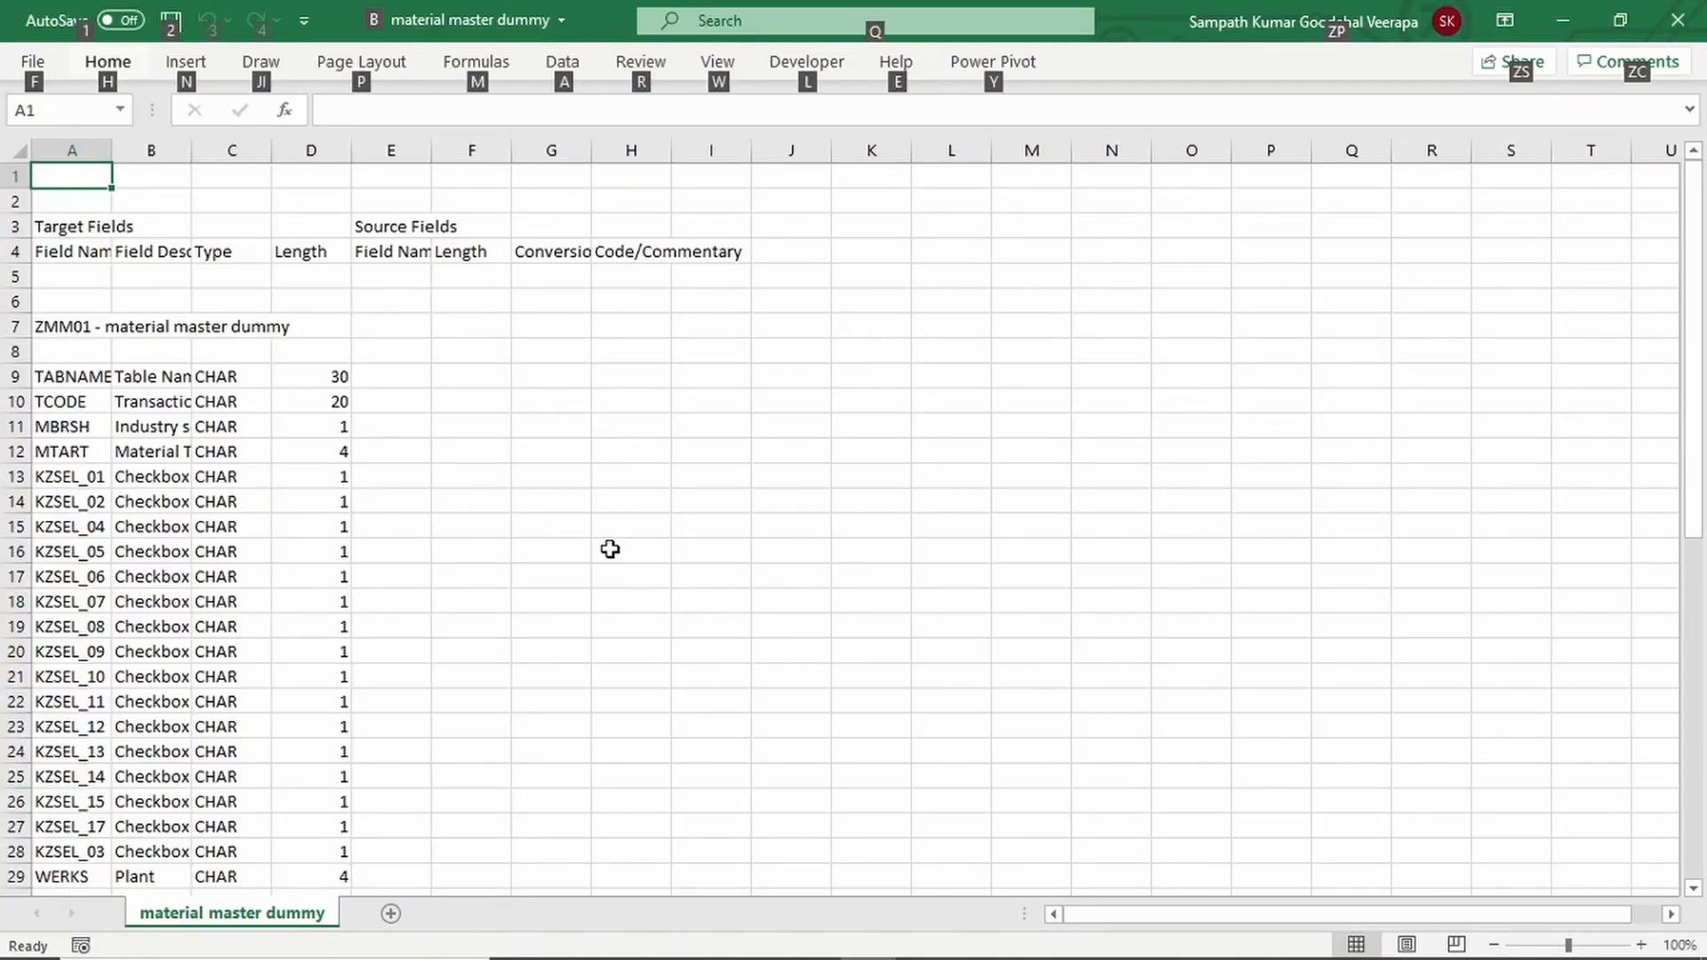
pyautogui.click(582, 498)
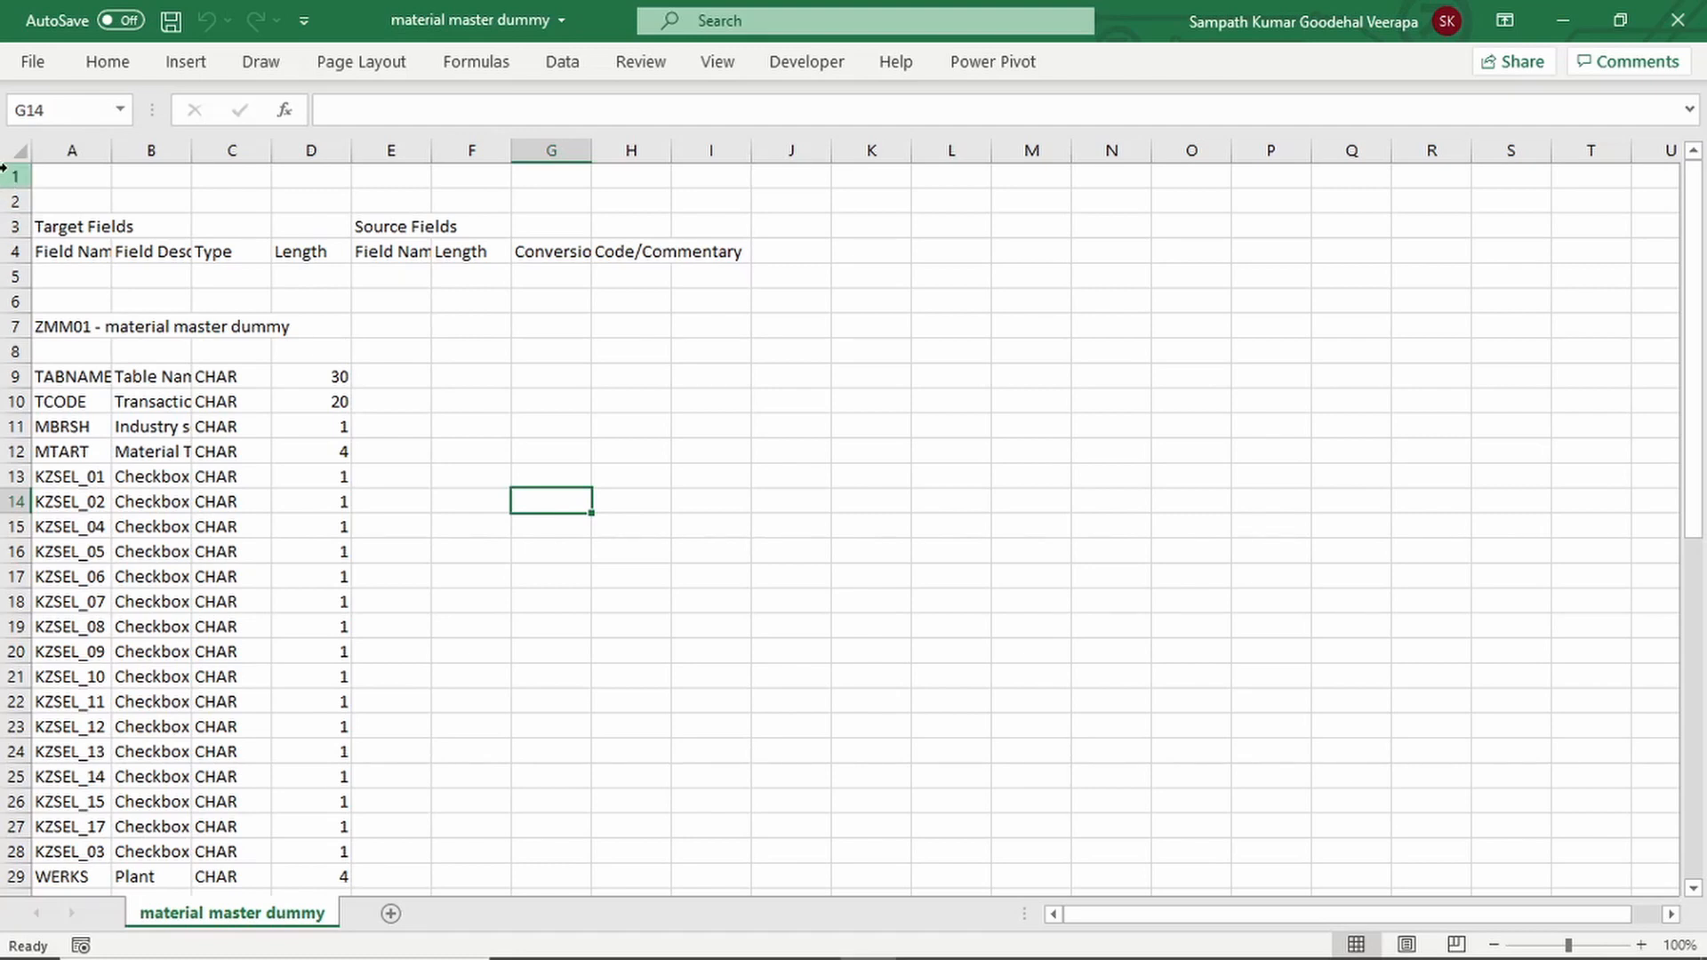
pyautogui.moveTo(4, 169); pyautogui.dragTo(4, 354)
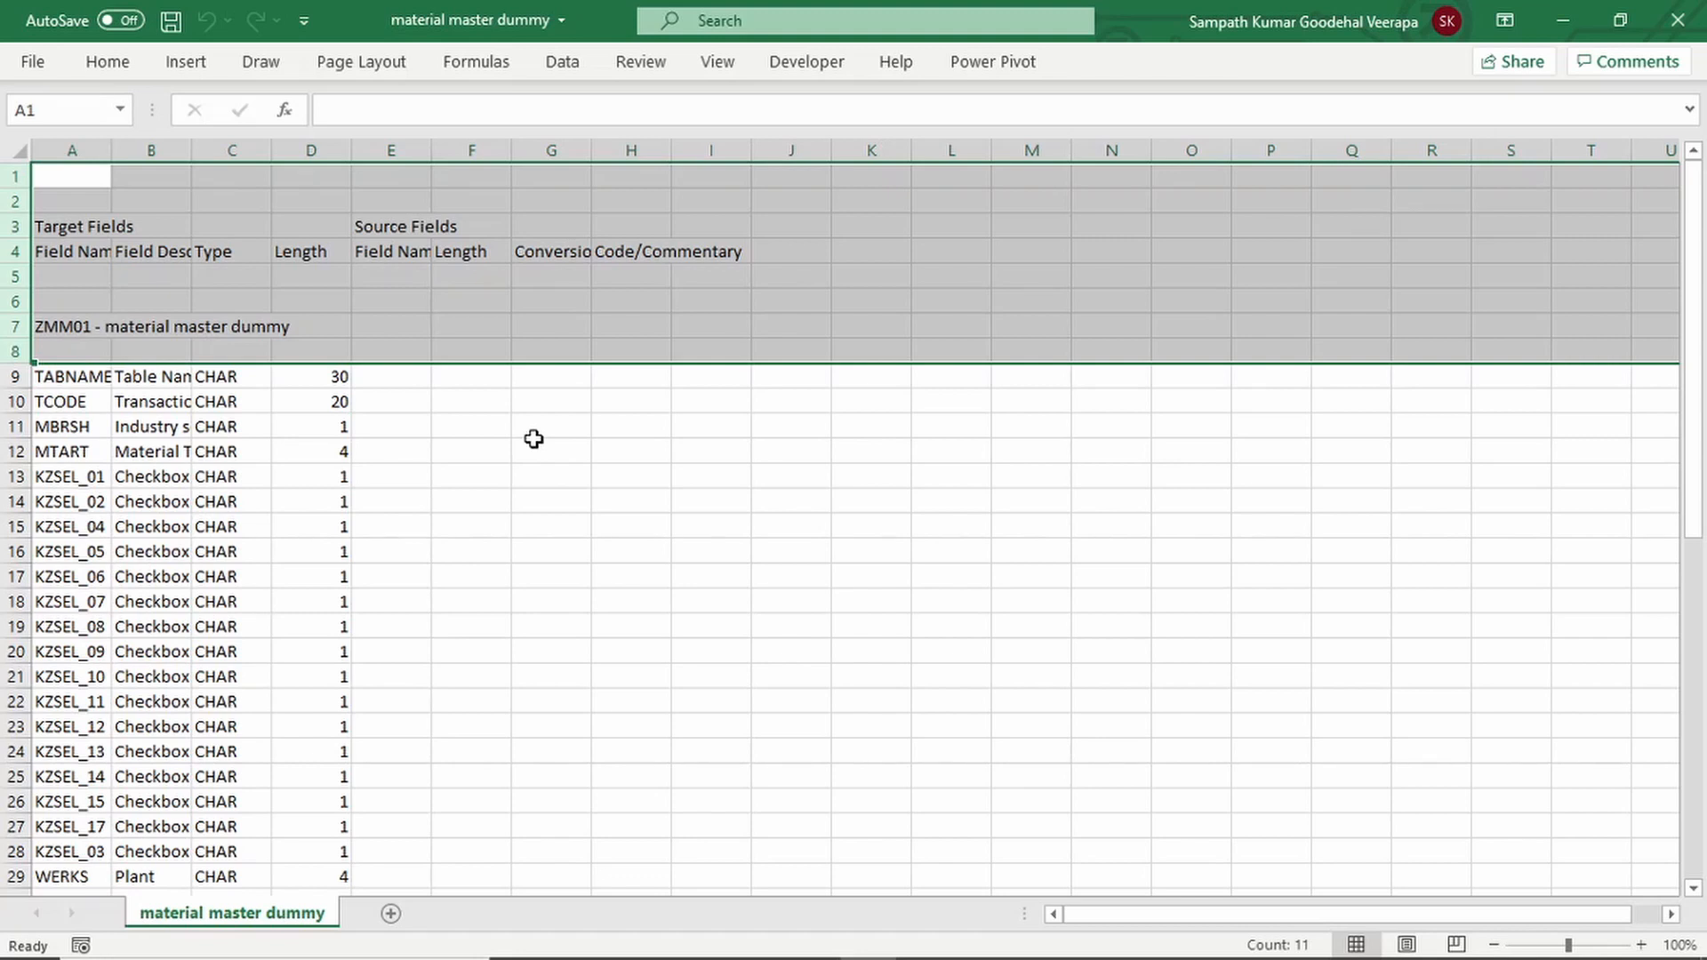
pyautogui.hotkey('ctrl', '-')
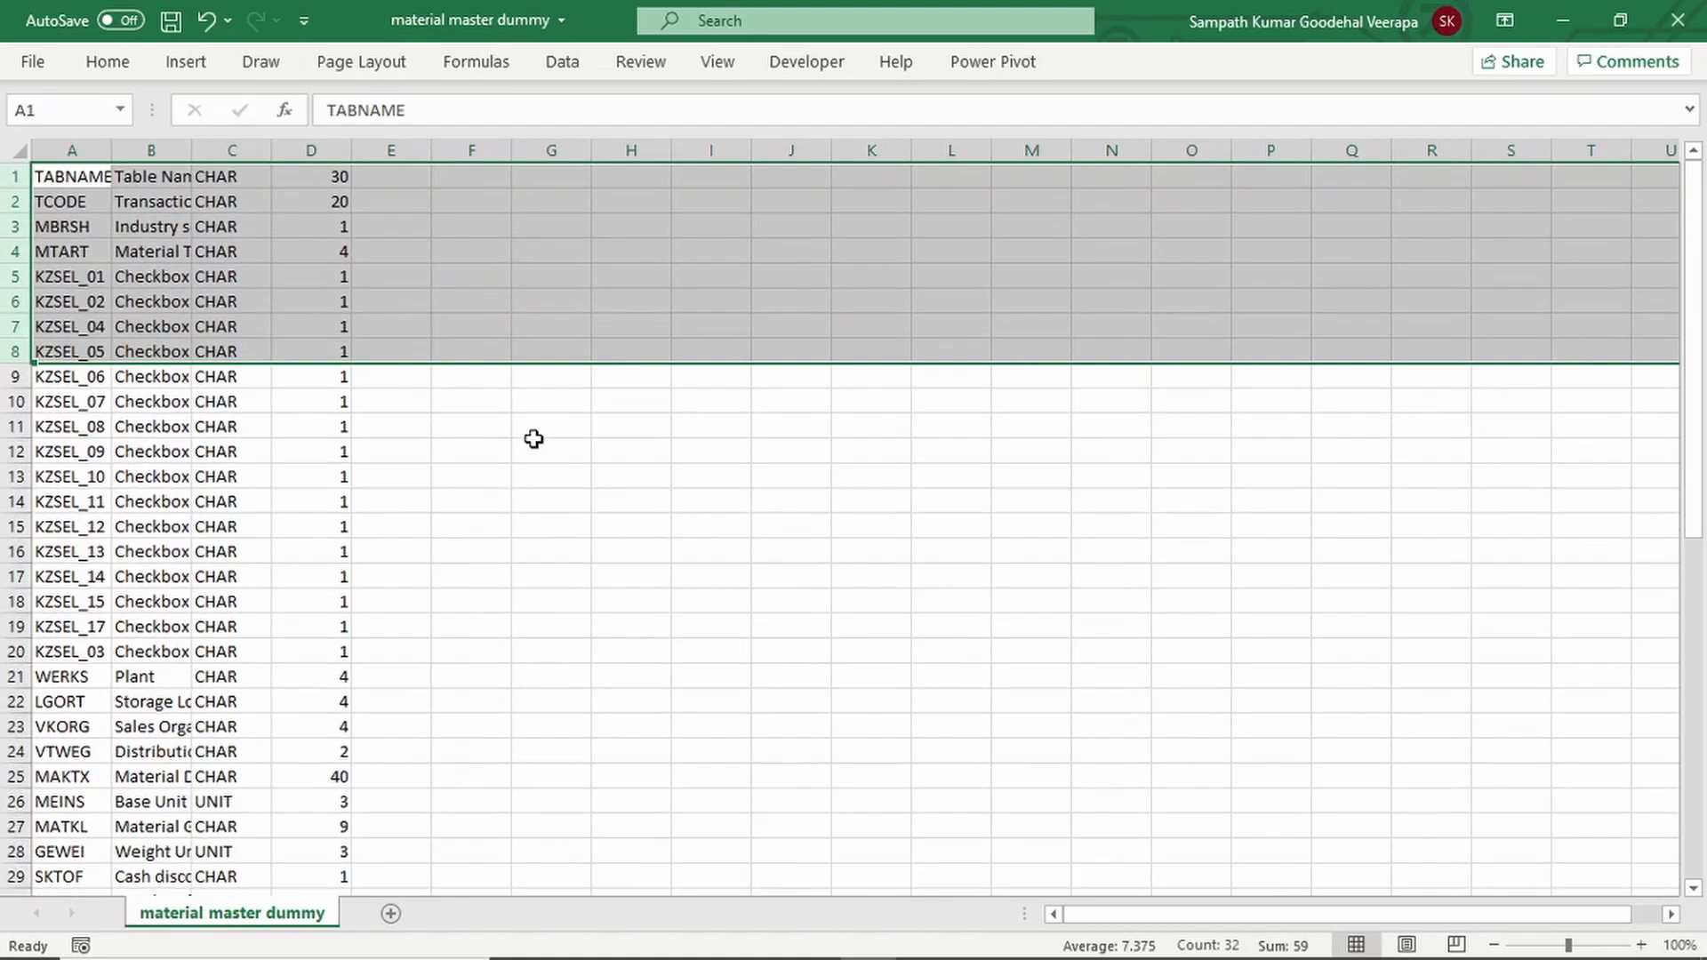
# - Move the KZSEL checkbox field entries from A5:D20 to the free area starting at cell J4
pyautogui.click(2, 276)
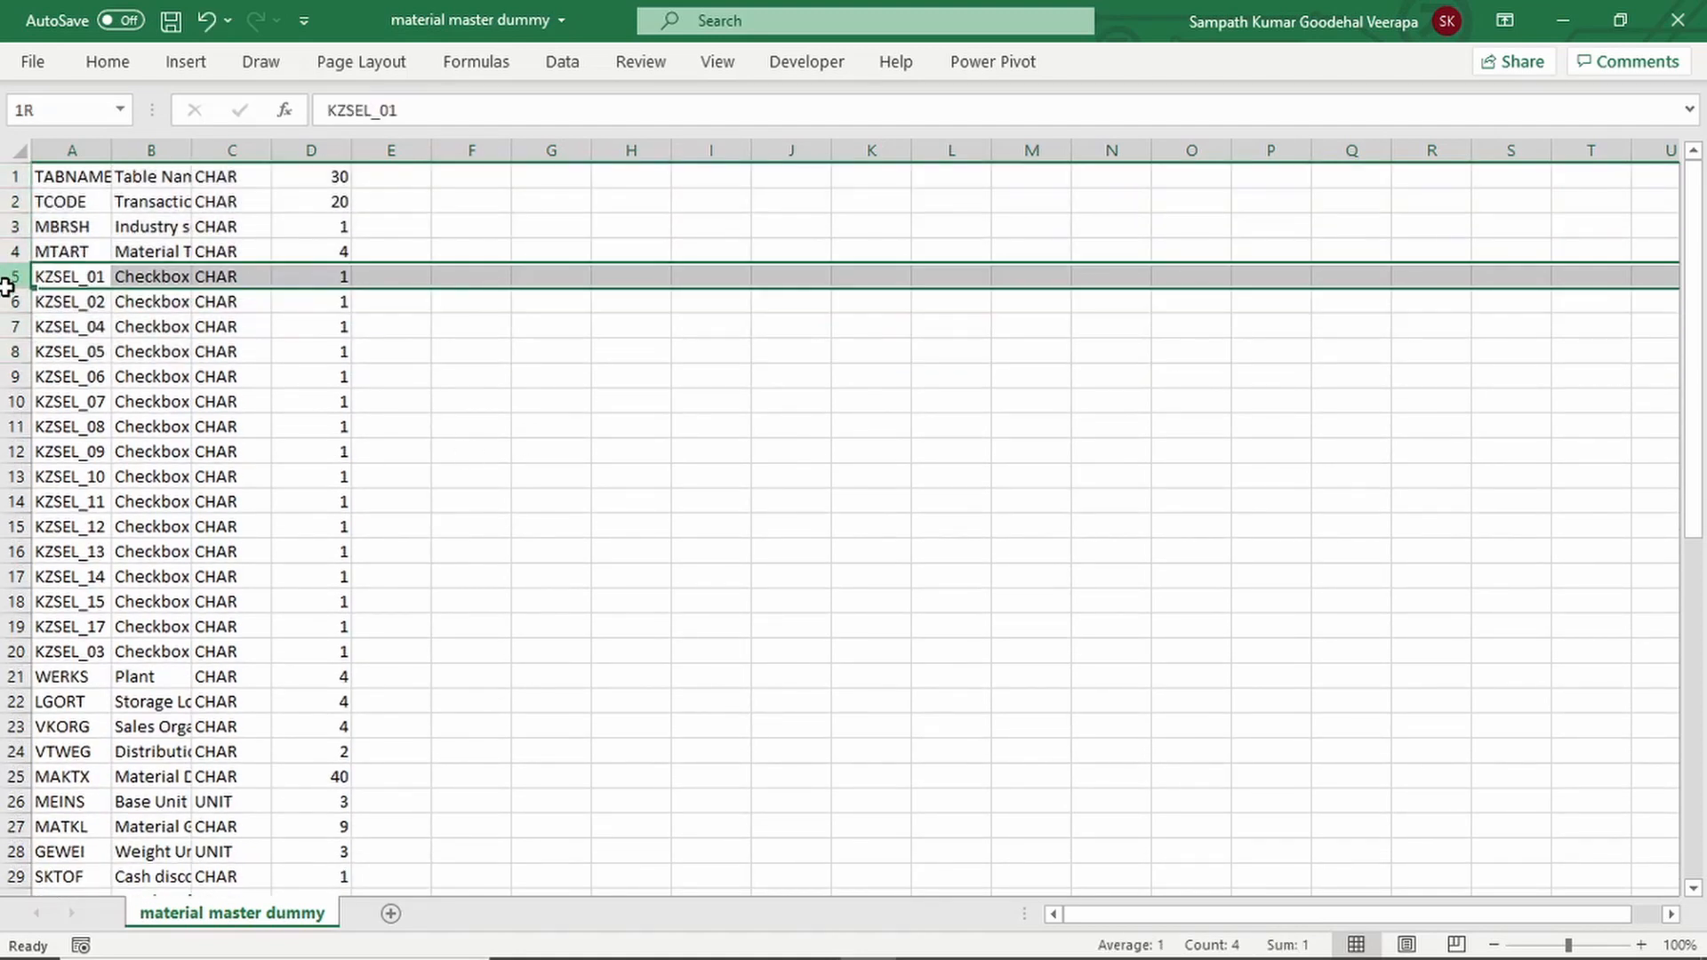
pyautogui.moveTo(10, 277); pyautogui.dragTo(4, 654)
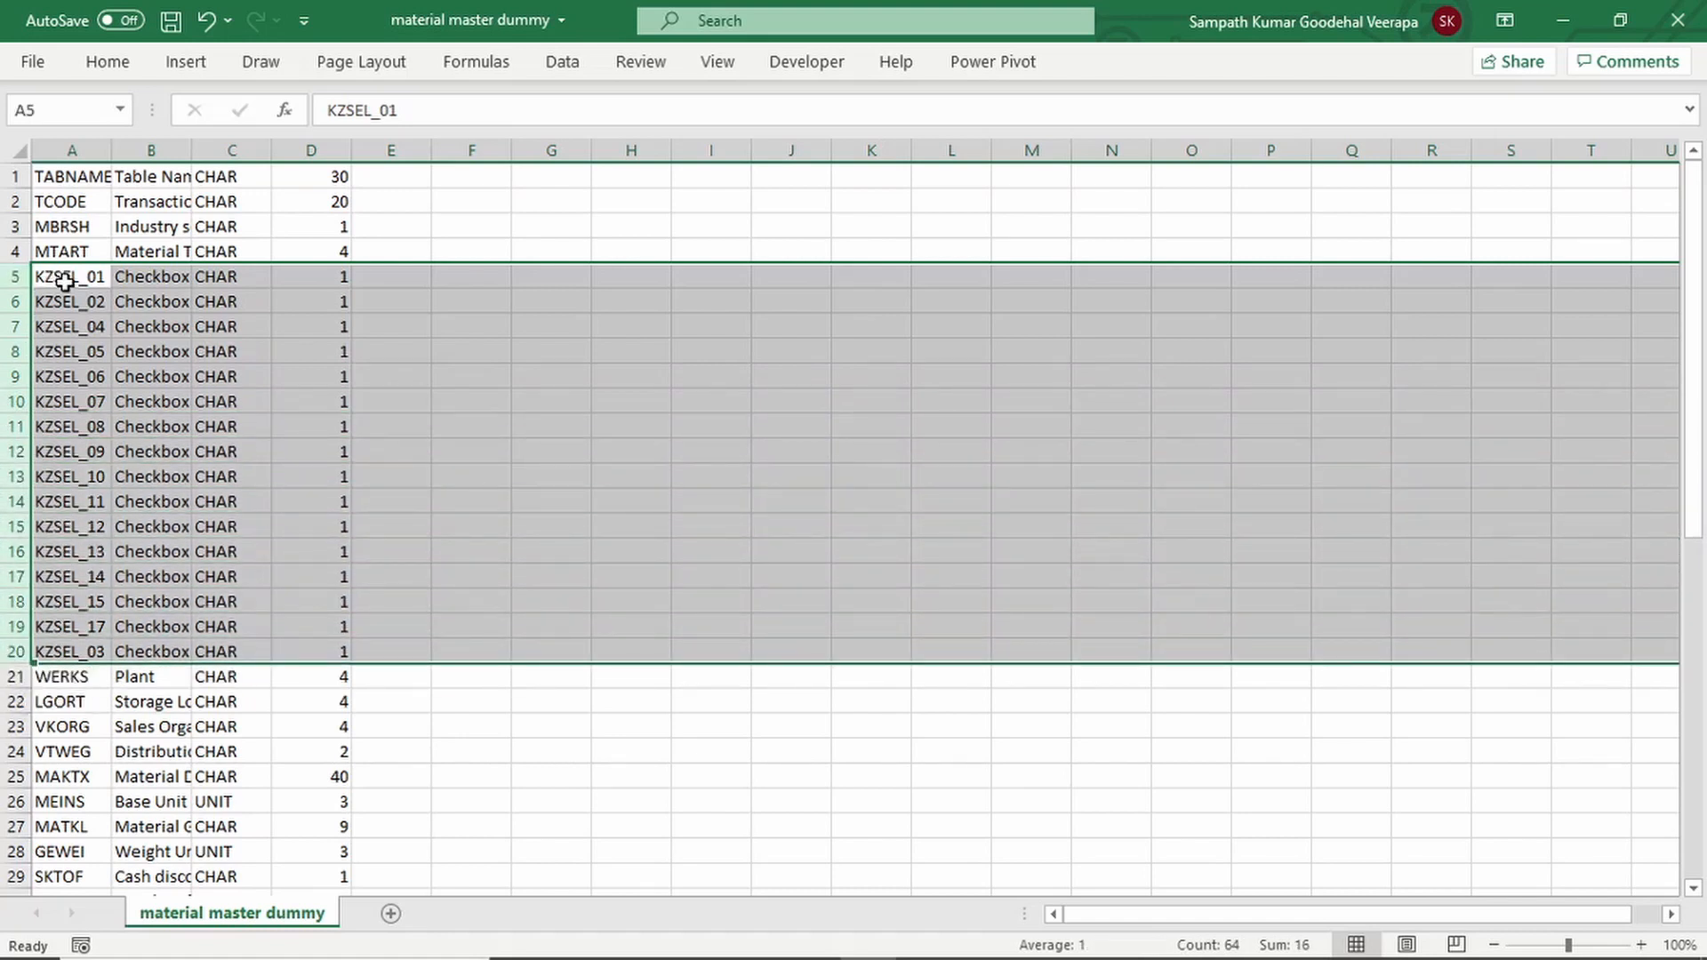
pyautogui.moveTo(62, 276); pyautogui.dragTo(346, 654)
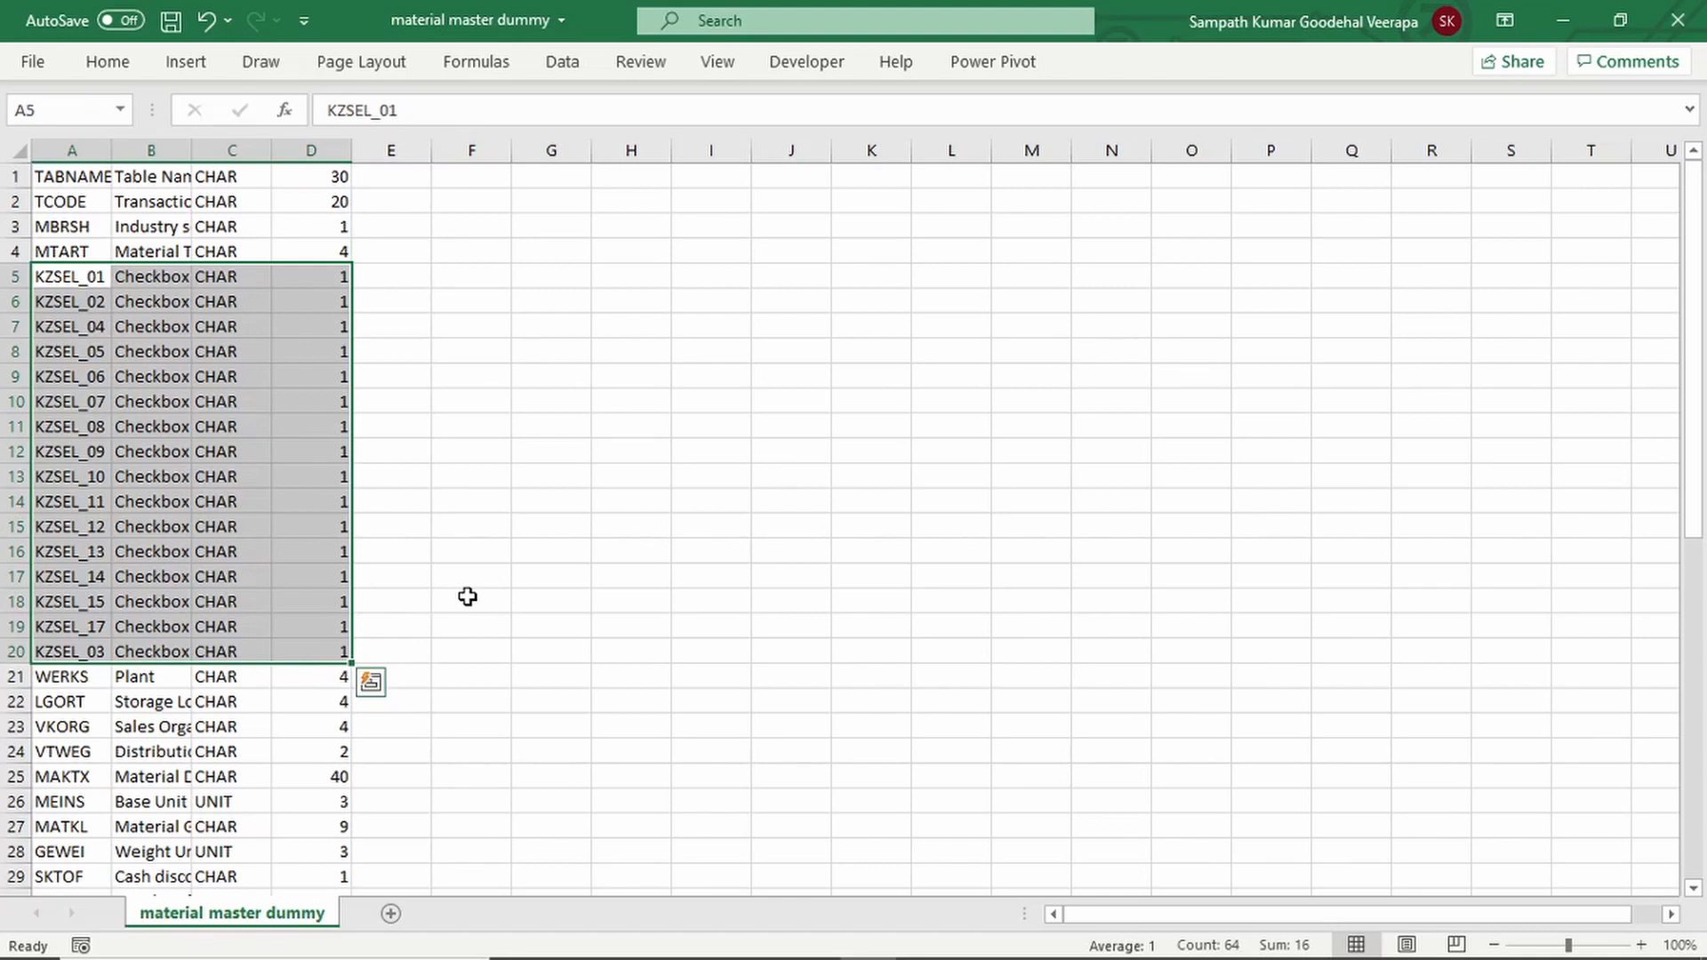
pyautogui.hotkey('ctrl', 'c')
pyautogui.click(806, 253)
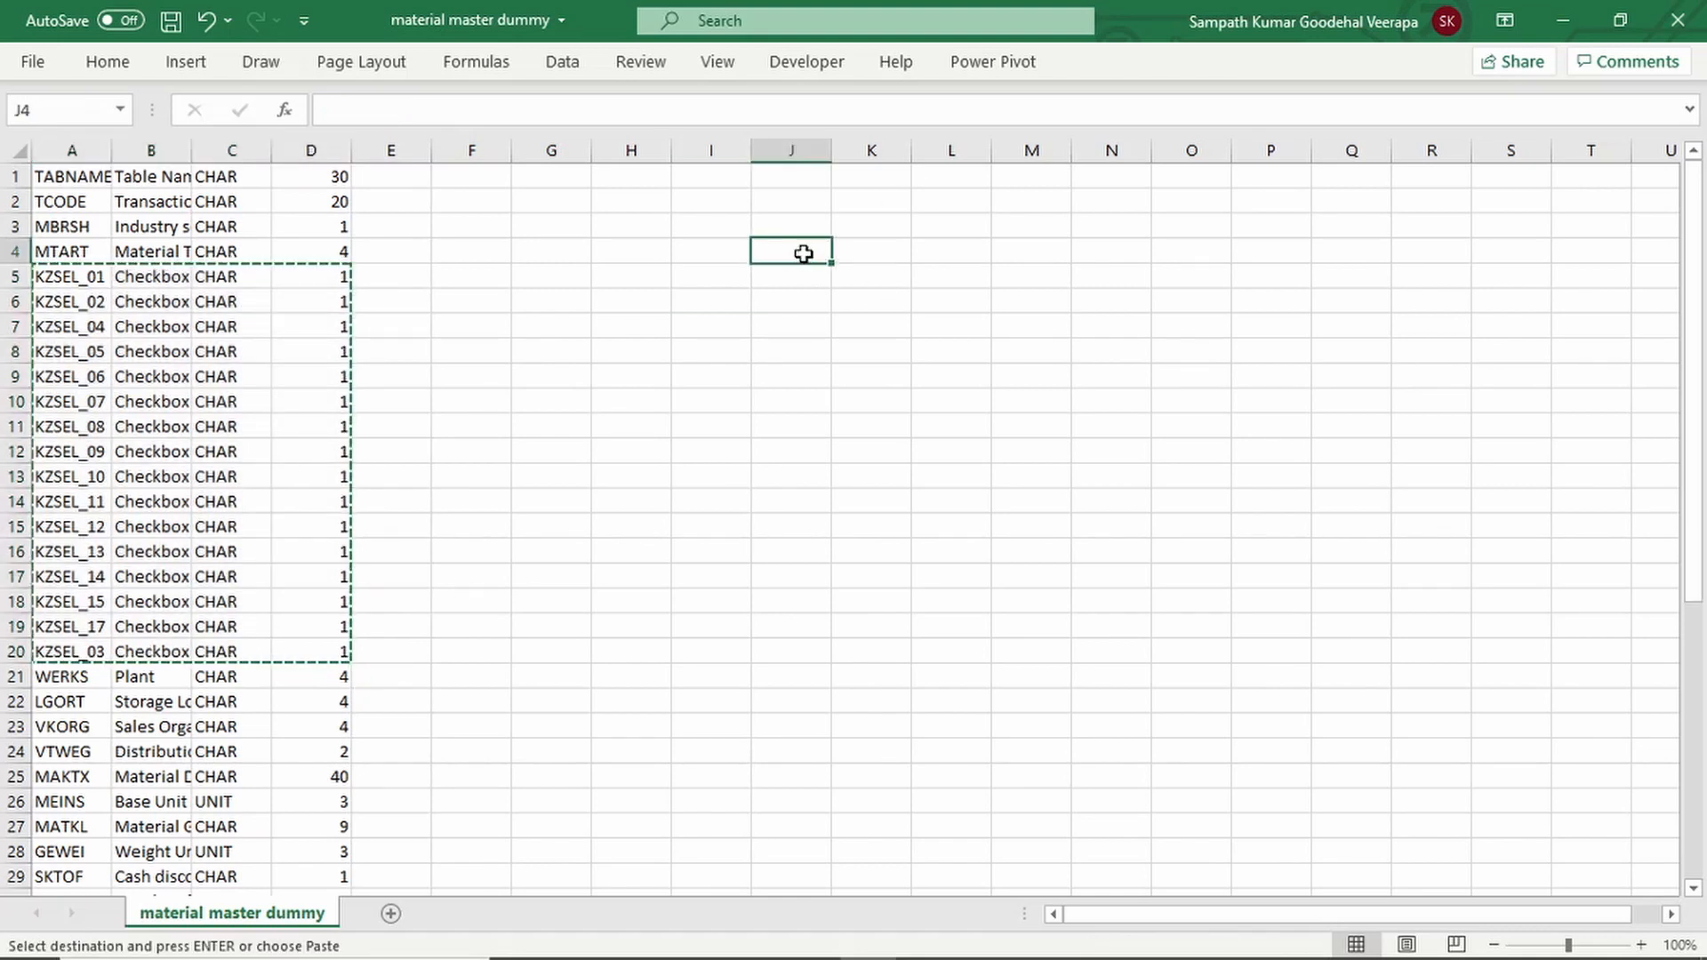
pyautogui.rightClick(805, 260)
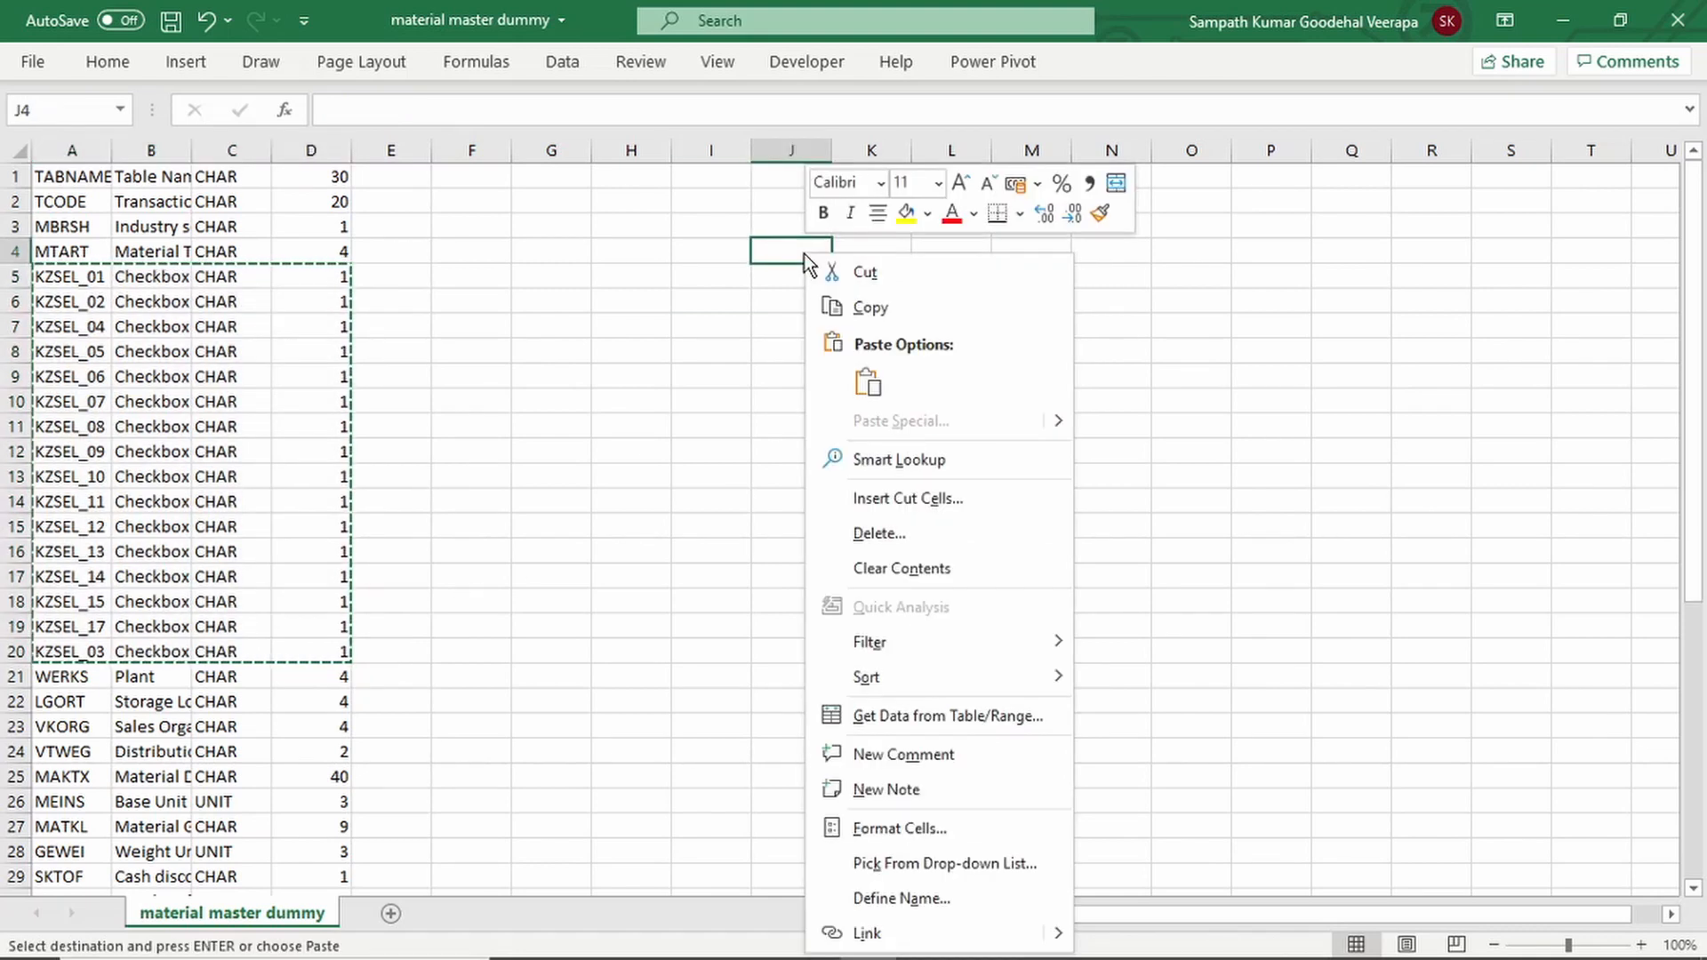
pyautogui.click(868, 383)
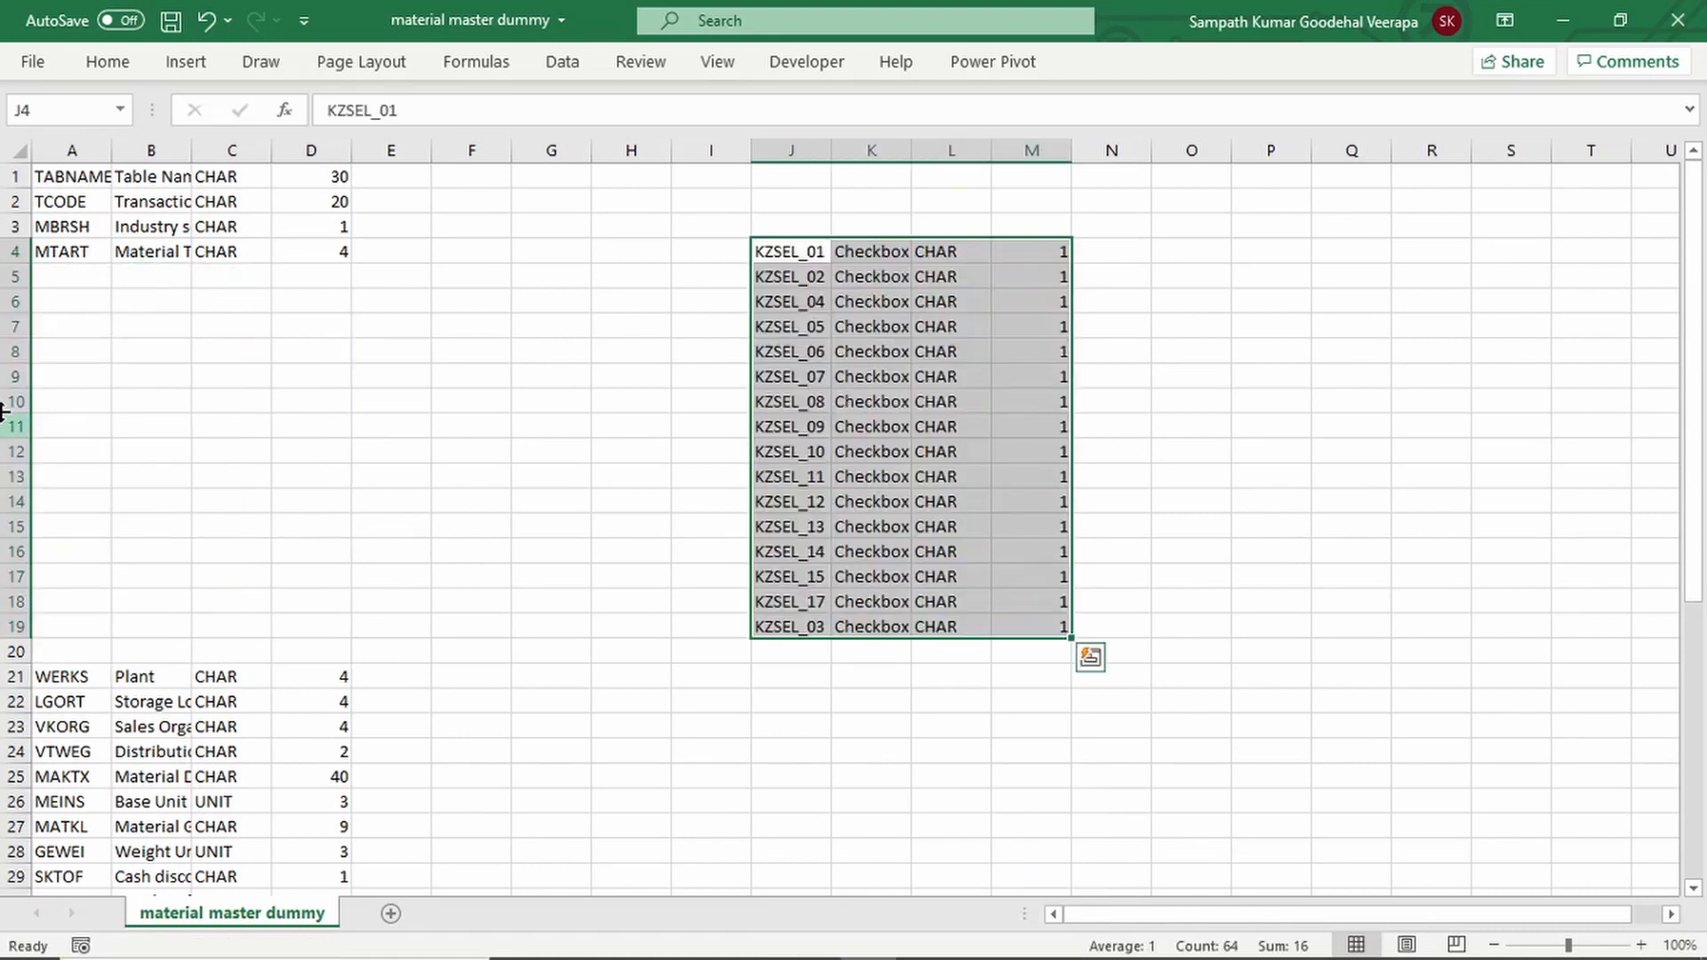
# - Delete the emptied cells A5:D20 and shift the cells below them up
pyautogui.click(68, 281)
pyautogui.moveTo(68, 280); pyautogui.dragTo(346, 654)
pyautogui.rightClick(88, 385)
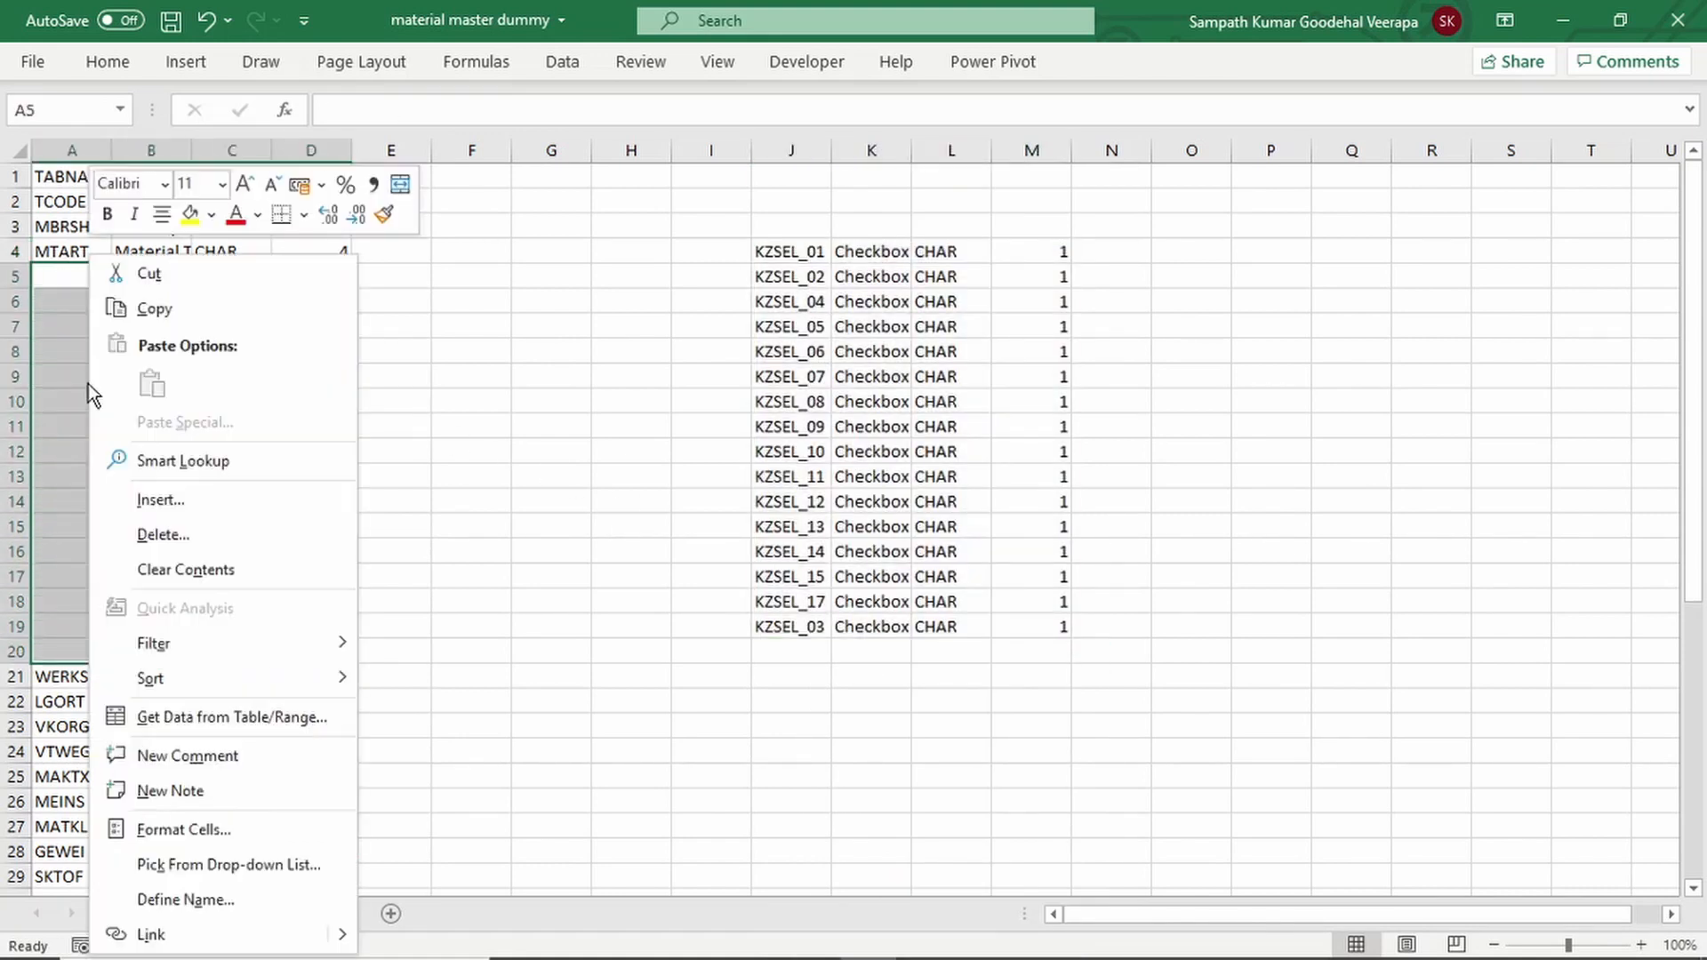
pyautogui.click(210, 537)
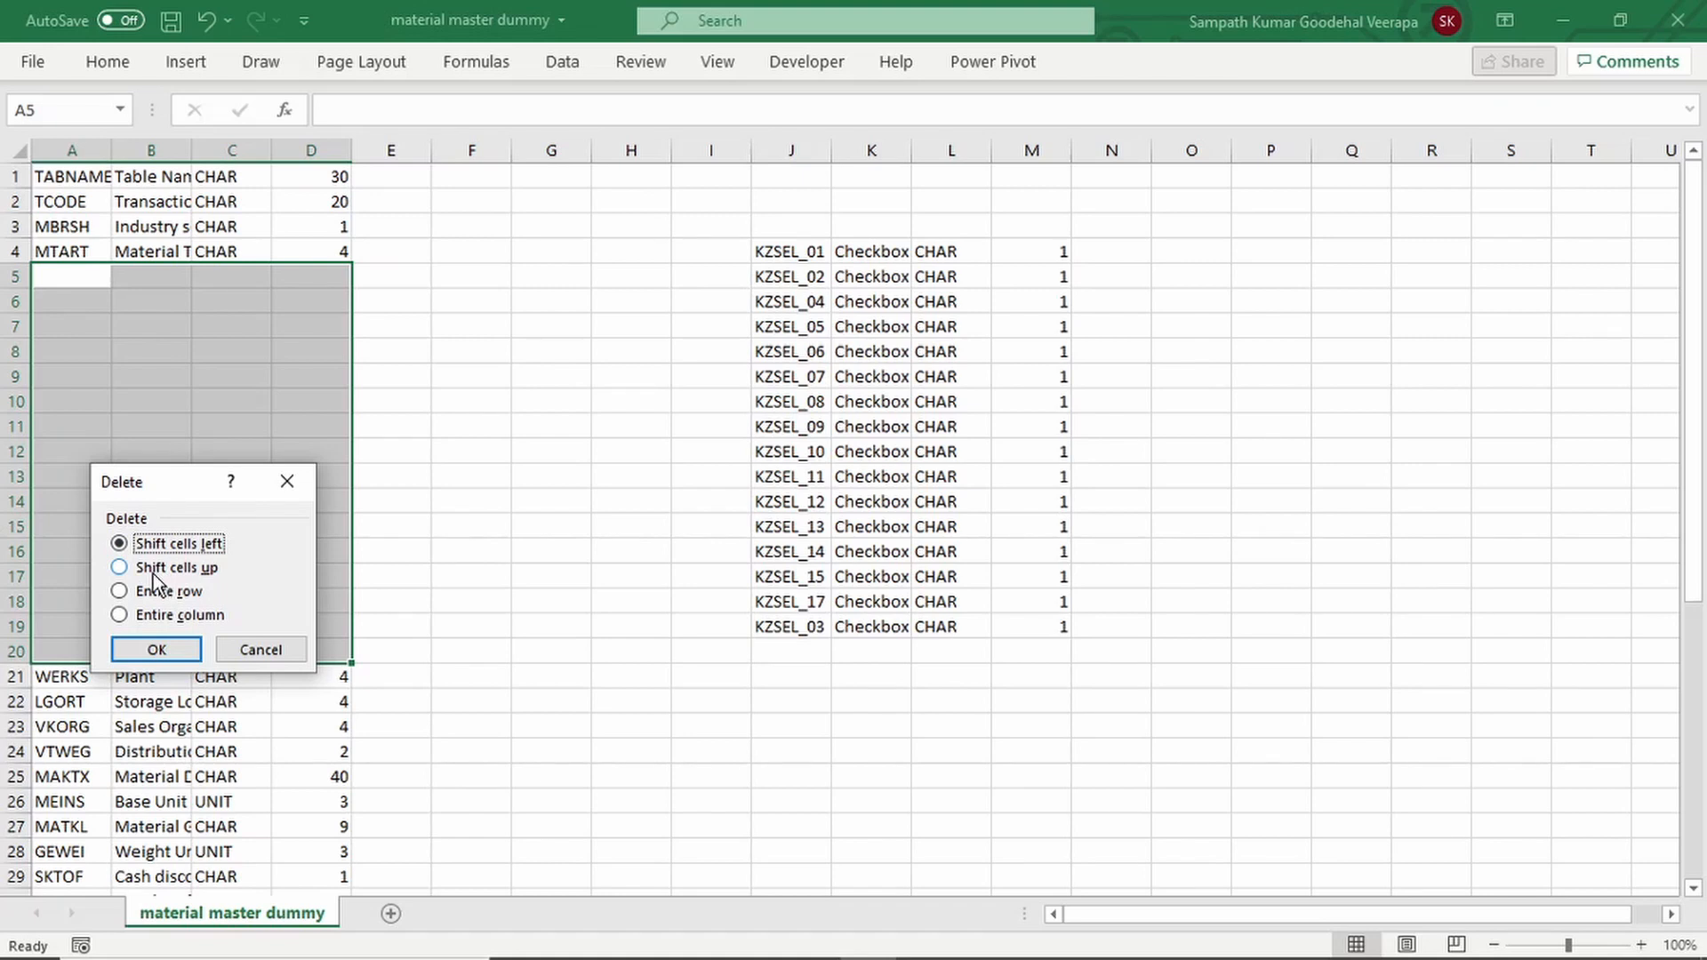
pyautogui.click(164, 572)
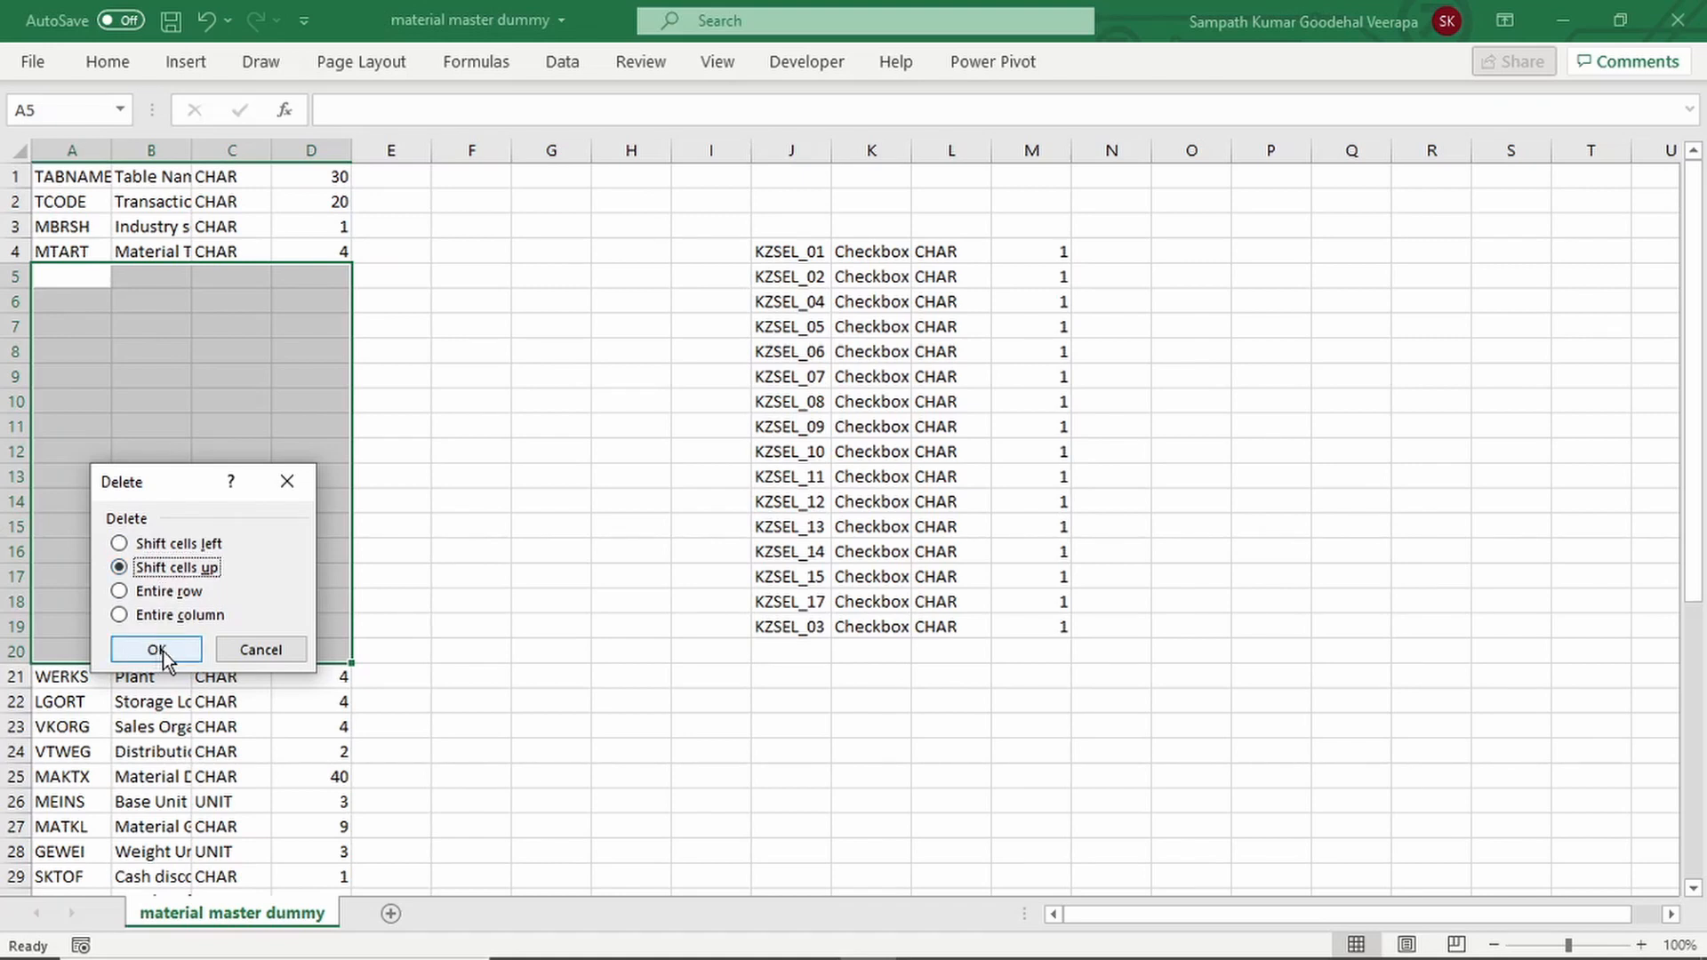
pyautogui.click(157, 650)
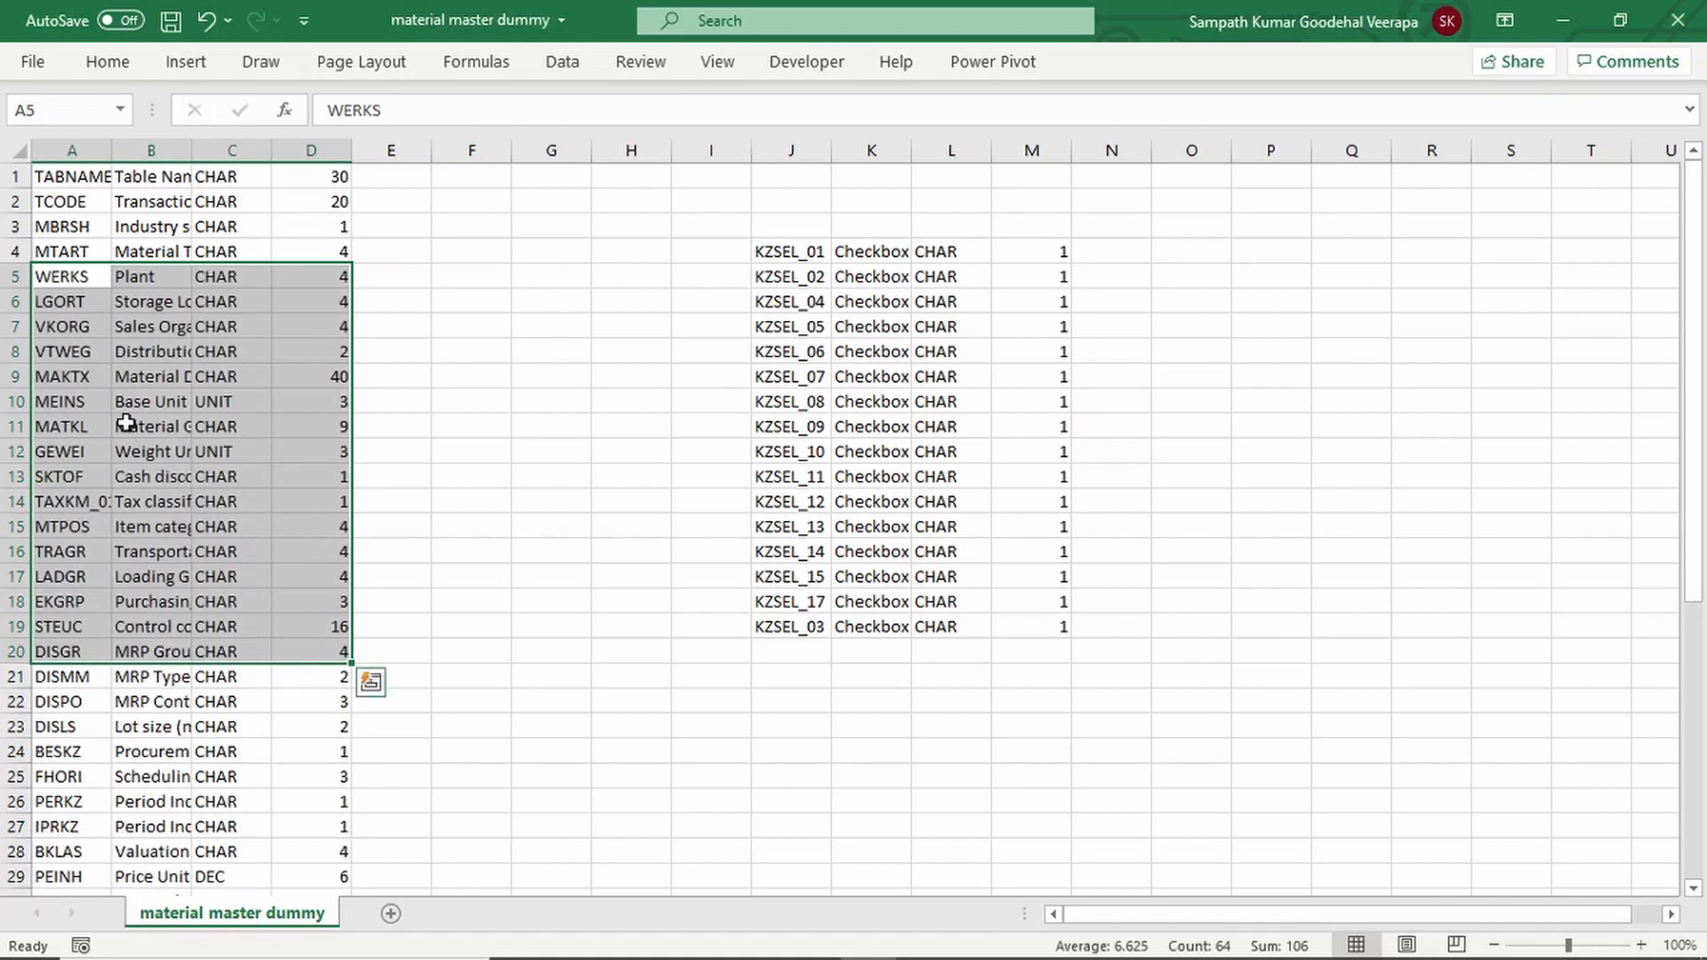
# - Auto-fit all column widths of the sheet to their contents
pyautogui.scroll(-4, 241, 441)
pyautogui.scroll(4, 210, 480)
pyautogui.click(20, 151)
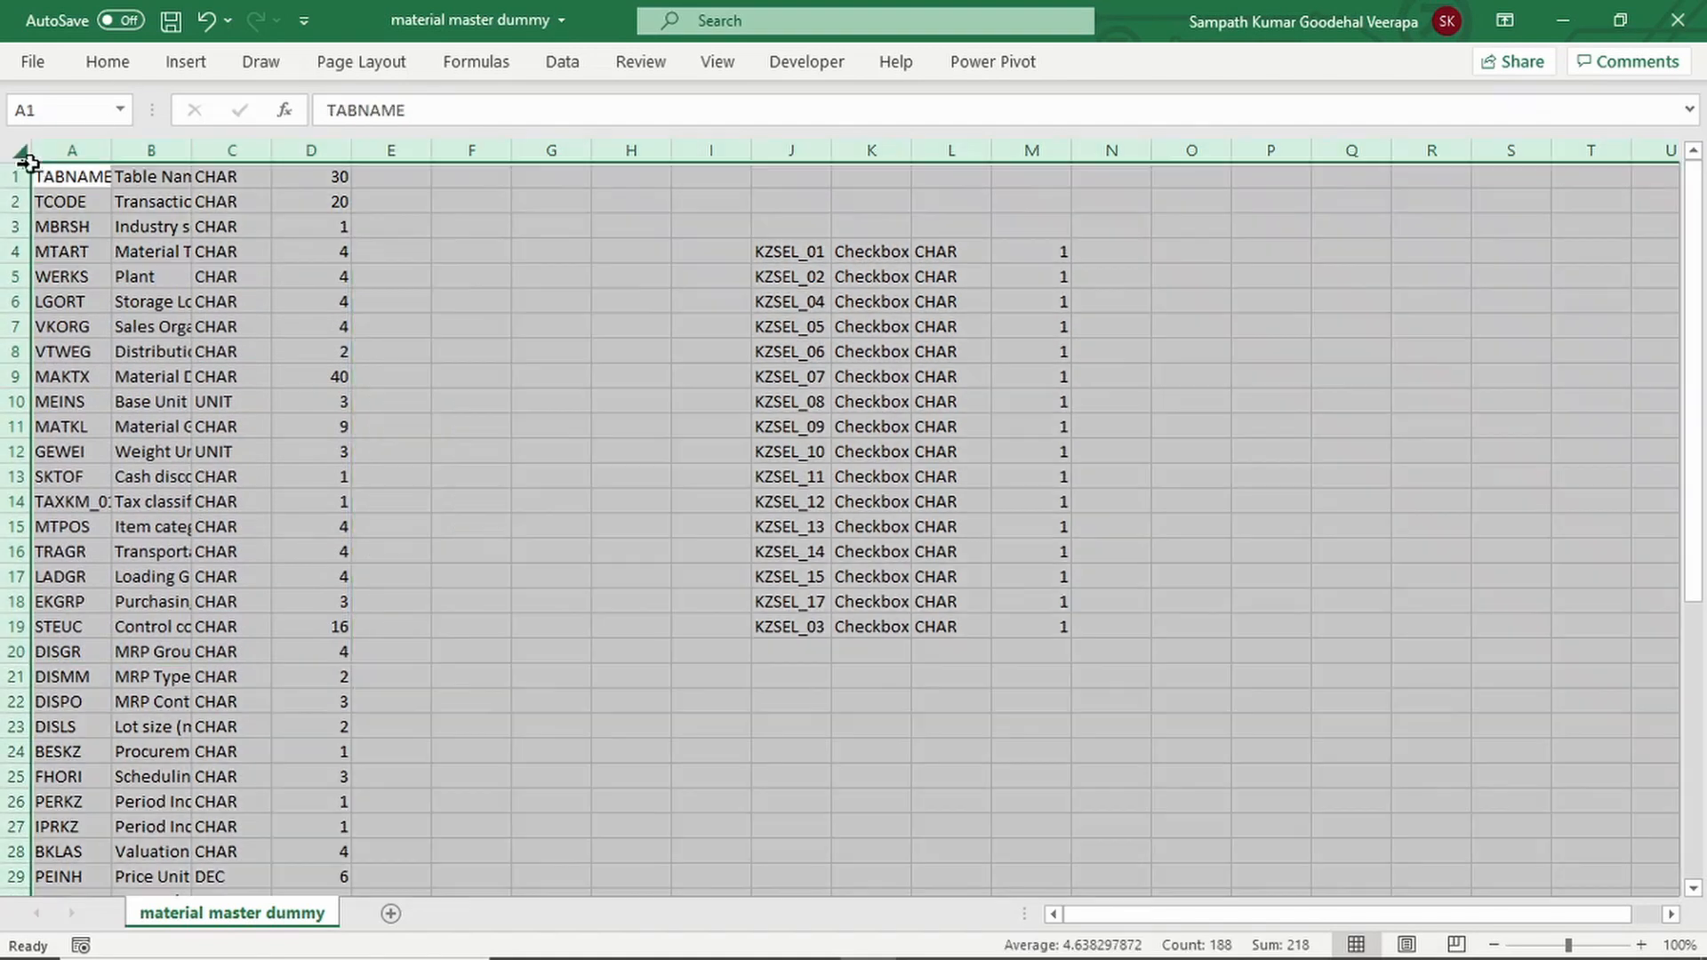
pyautogui.doubleClick(112, 150)
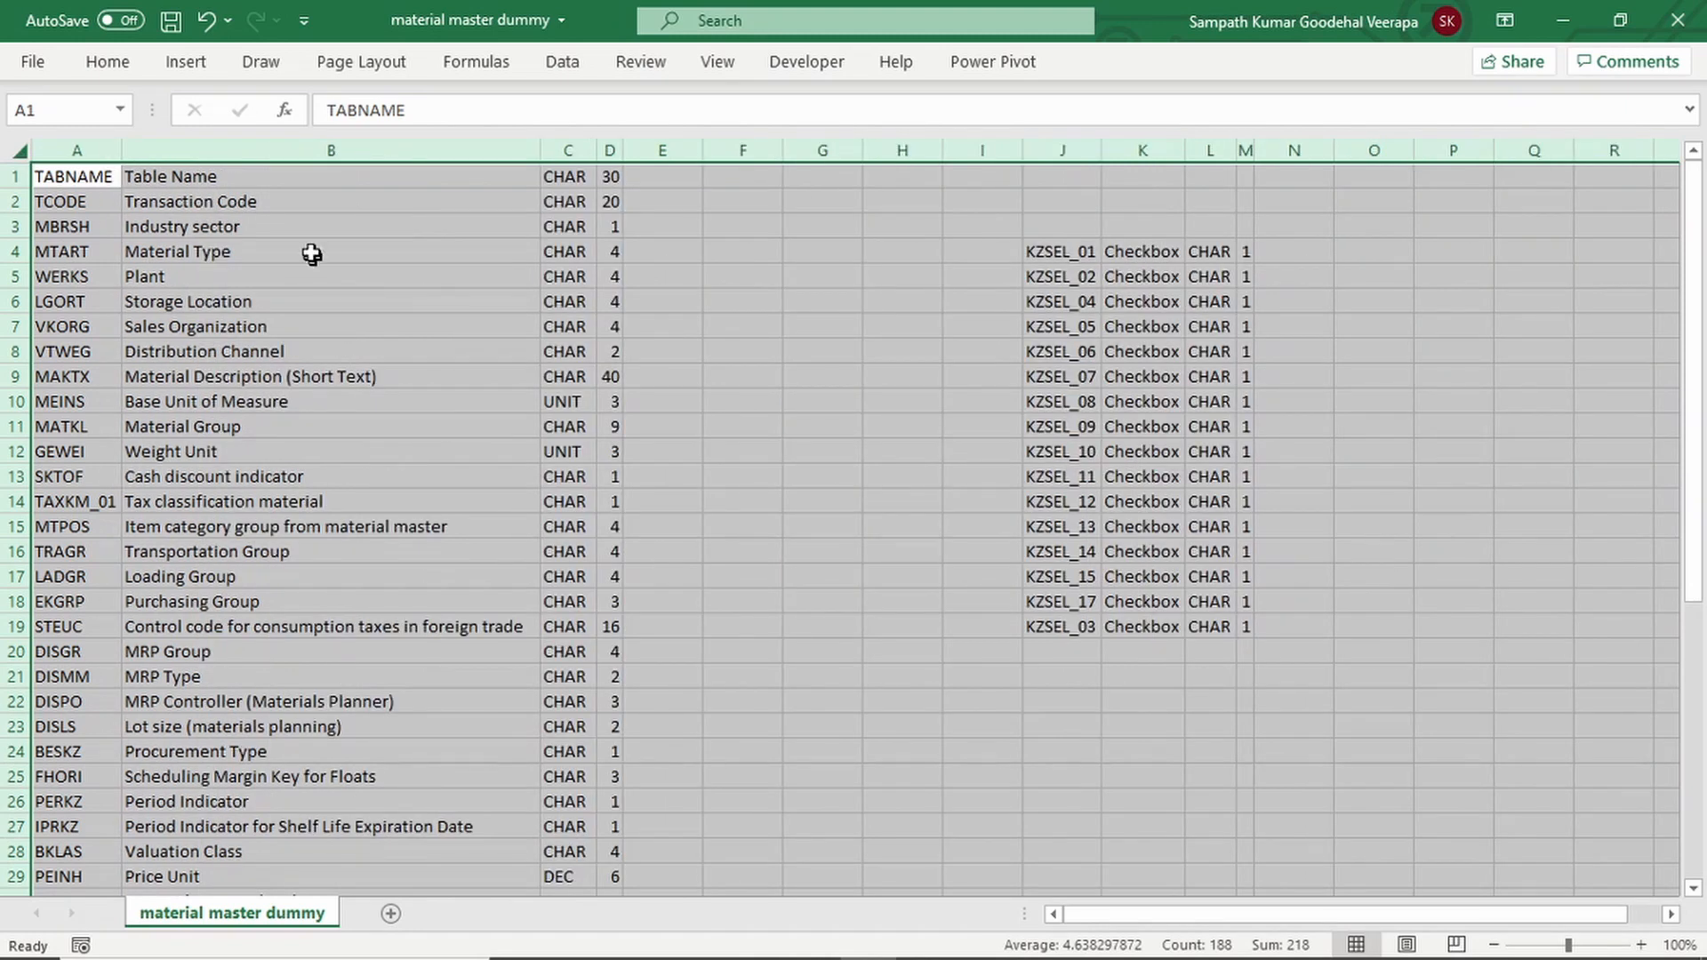
pyautogui.click(298, 198)
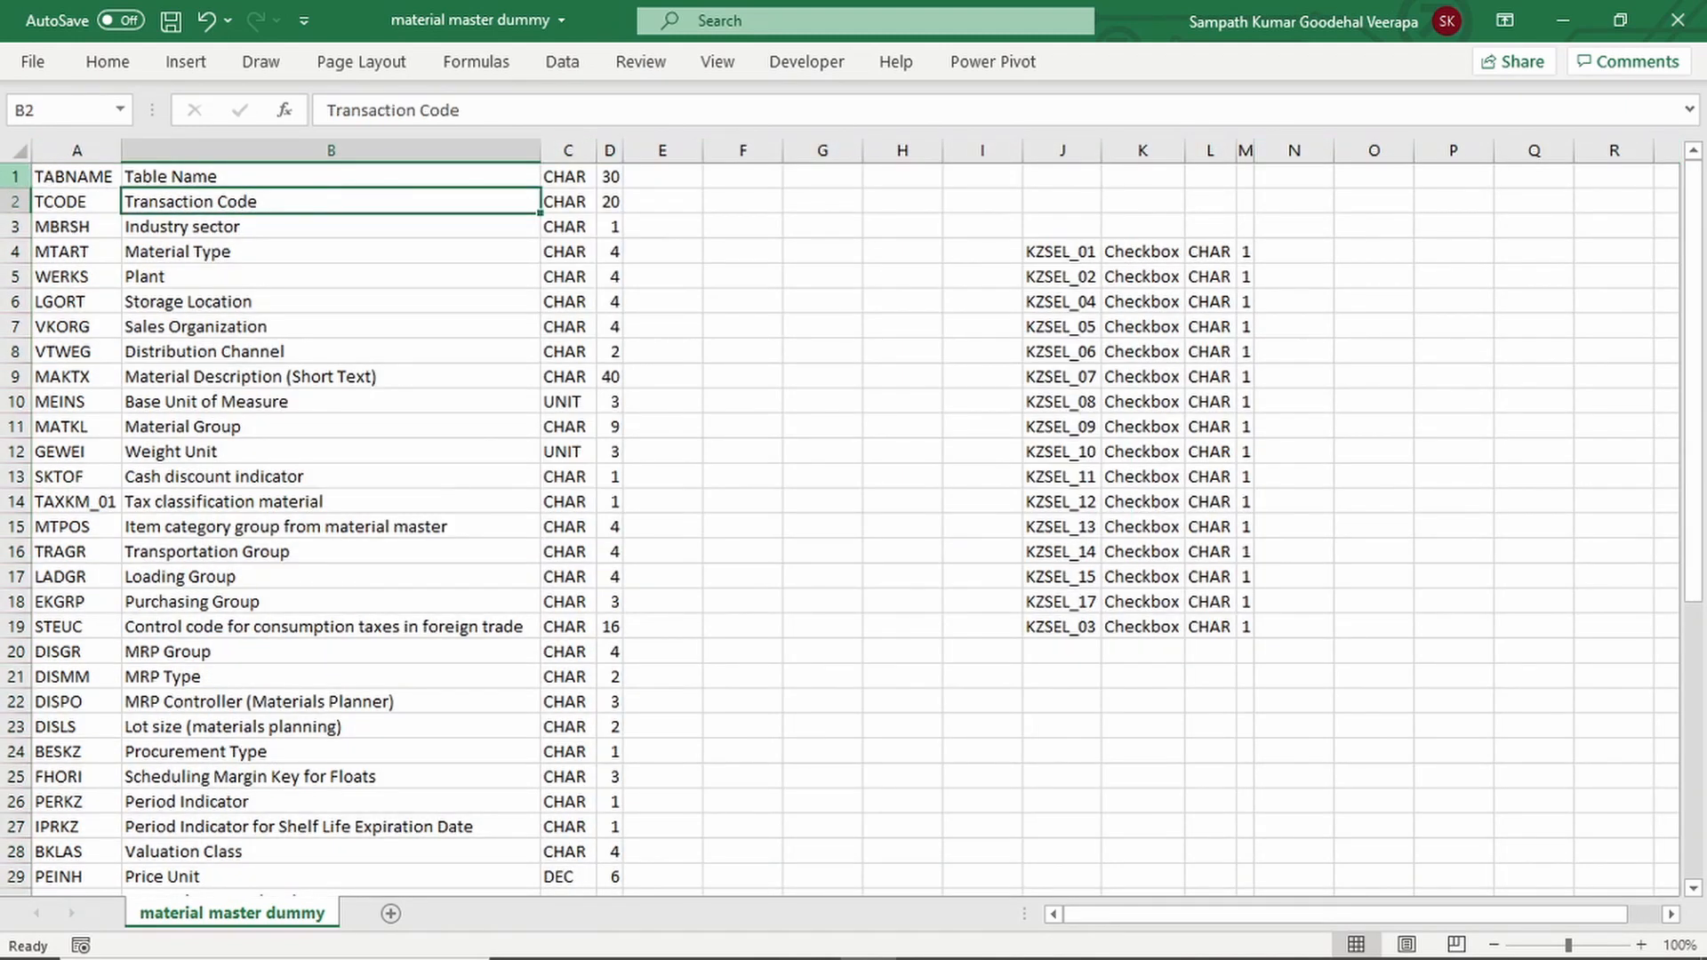
# - Delete rows 1 and 2 holding the TABNAME and TCODE fields
pyautogui.moveTo(13, 177); pyautogui.dragTo(16, 205)
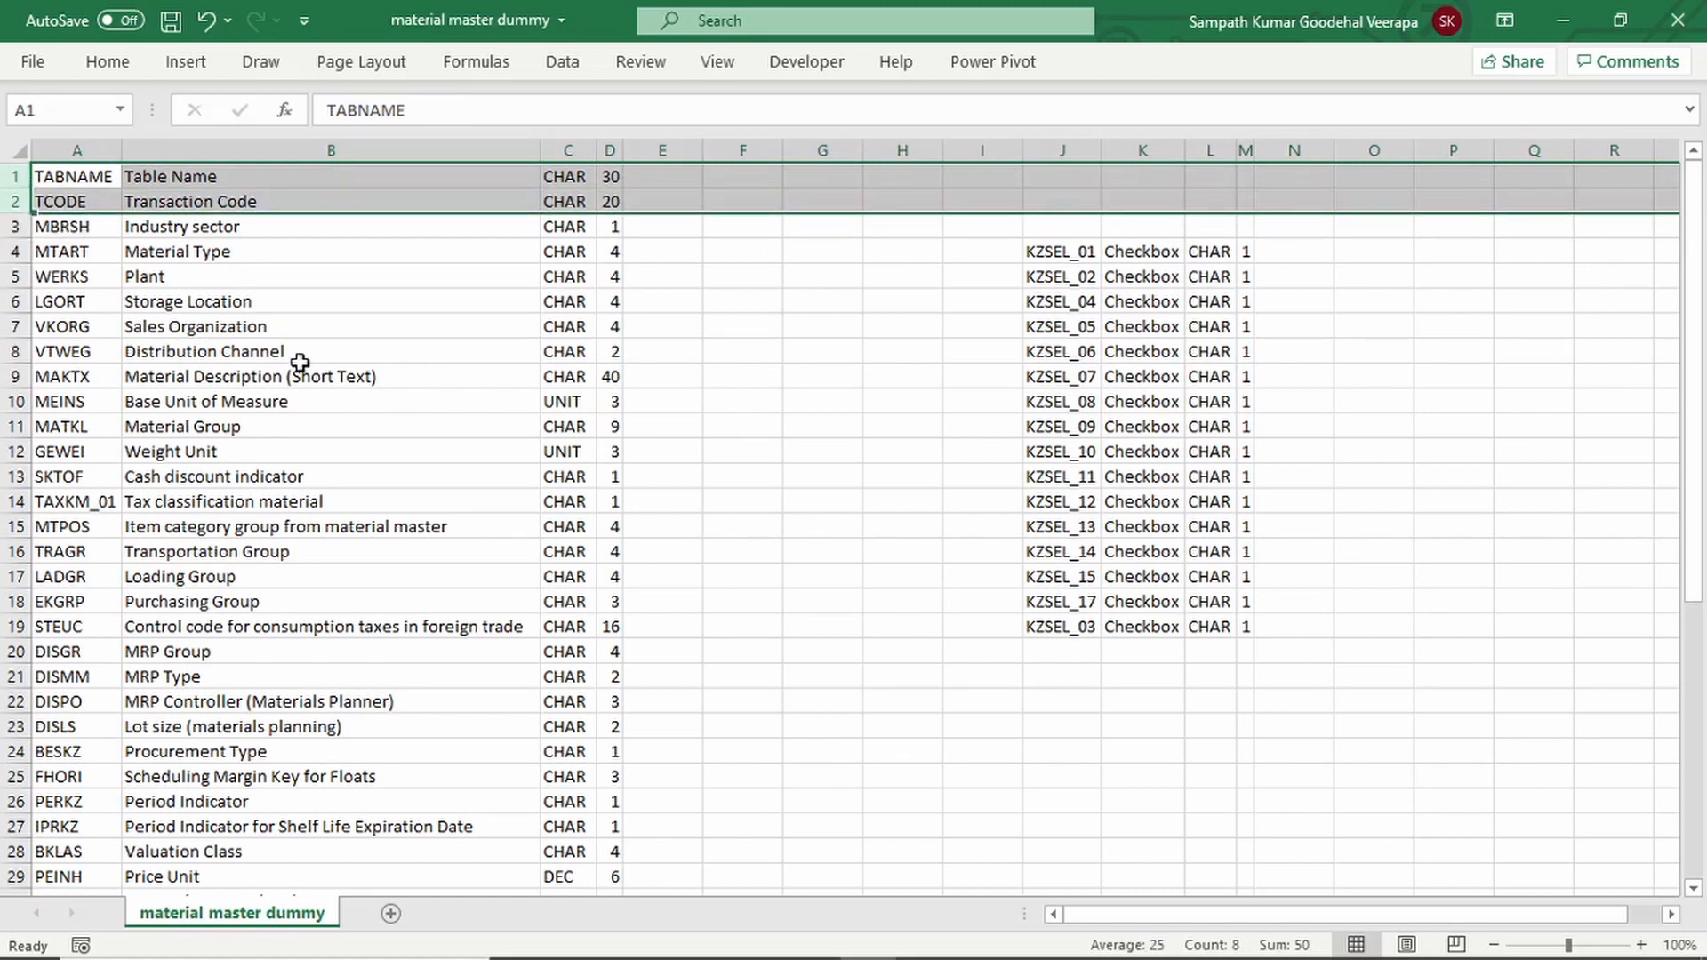
pyautogui.hotkey('ctrl', '-')
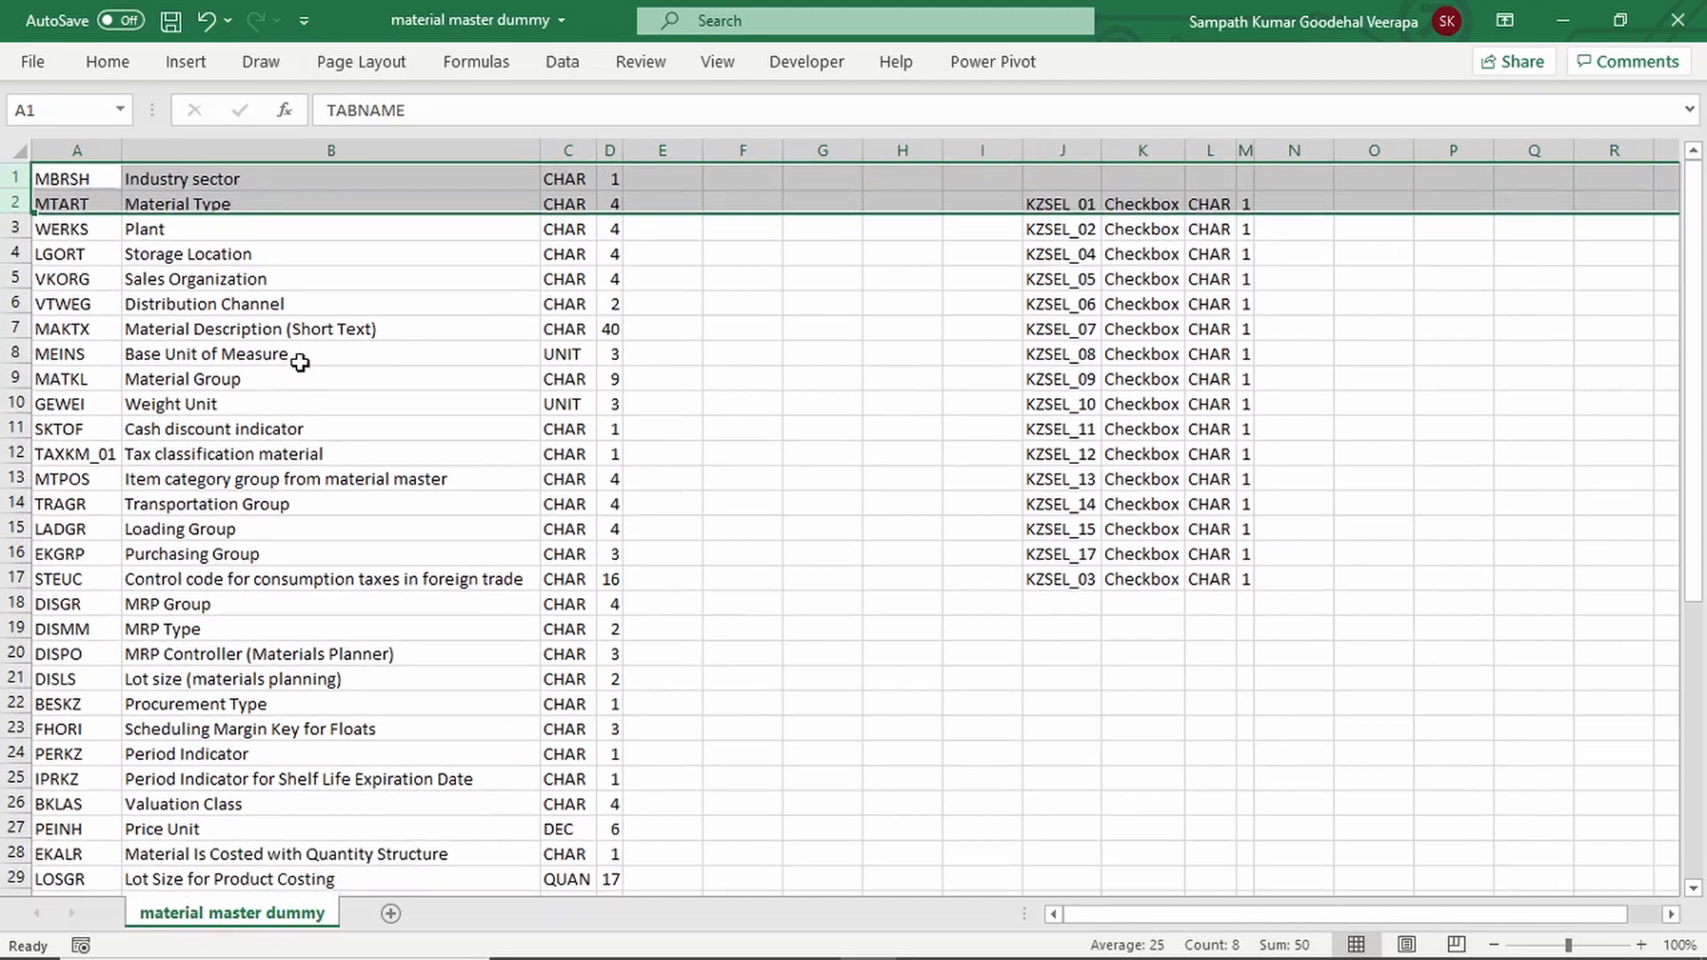
pyautogui.click(287, 177)
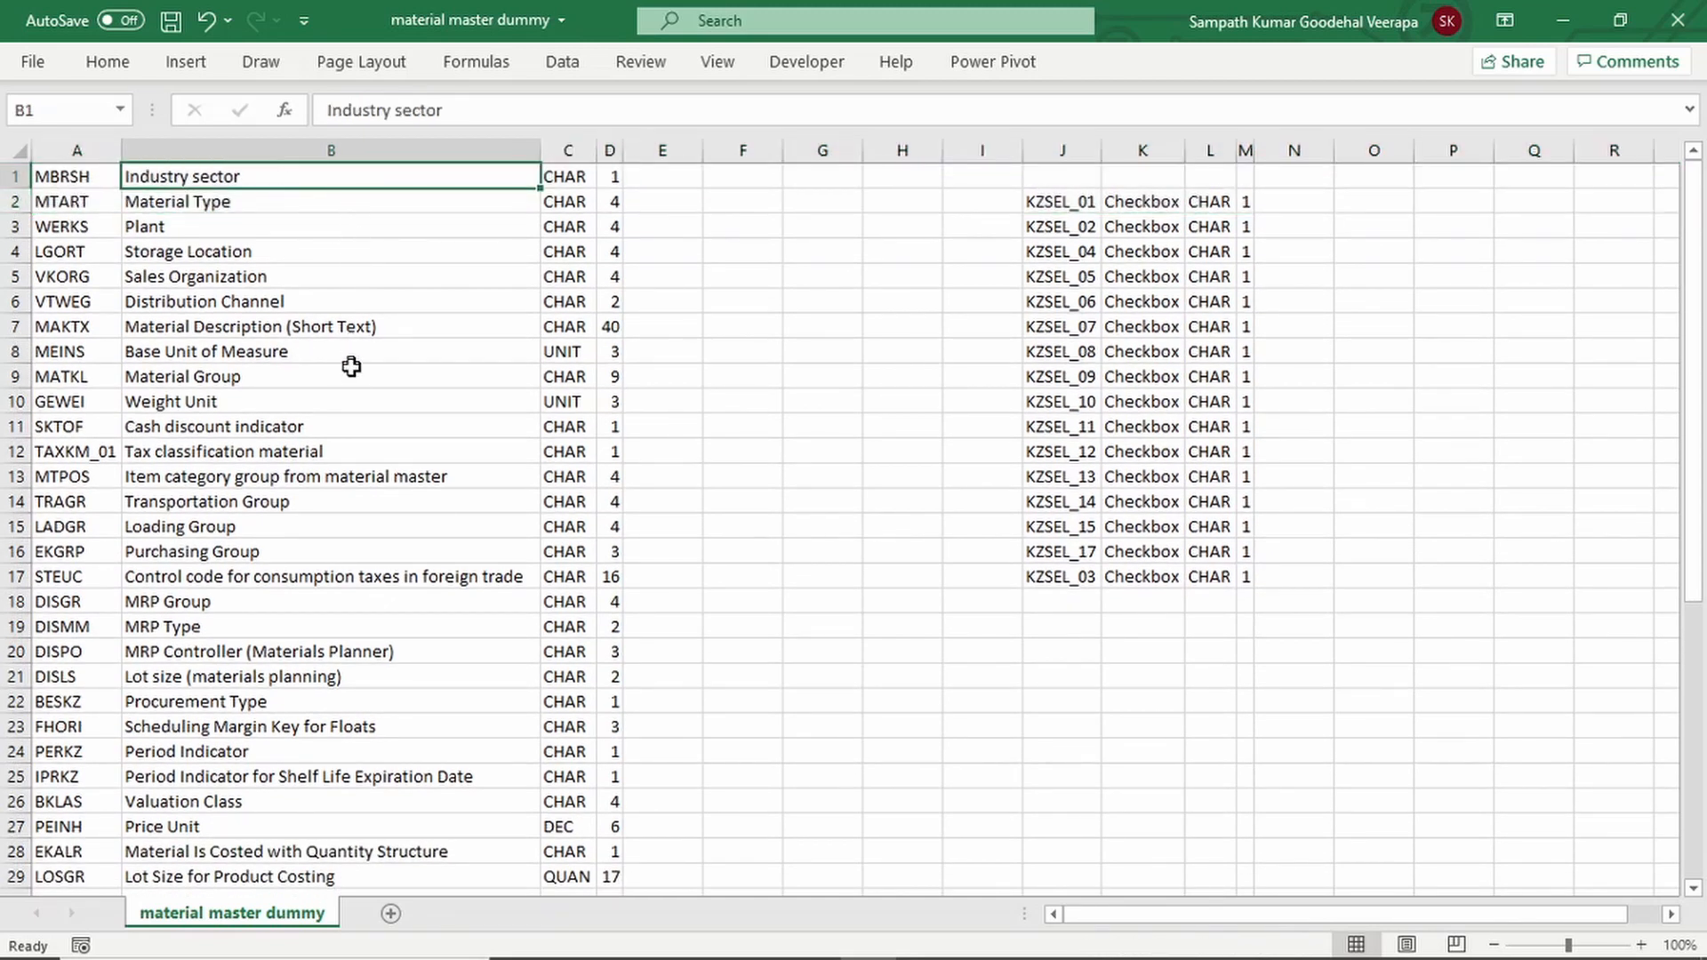
# - Examine the remaining field list at a larger zoom, checking the field names, descriptions, types and lengths
pyautogui.scroll(-1, 370, 370)
pyautogui.scroll(-1, 370, 373)
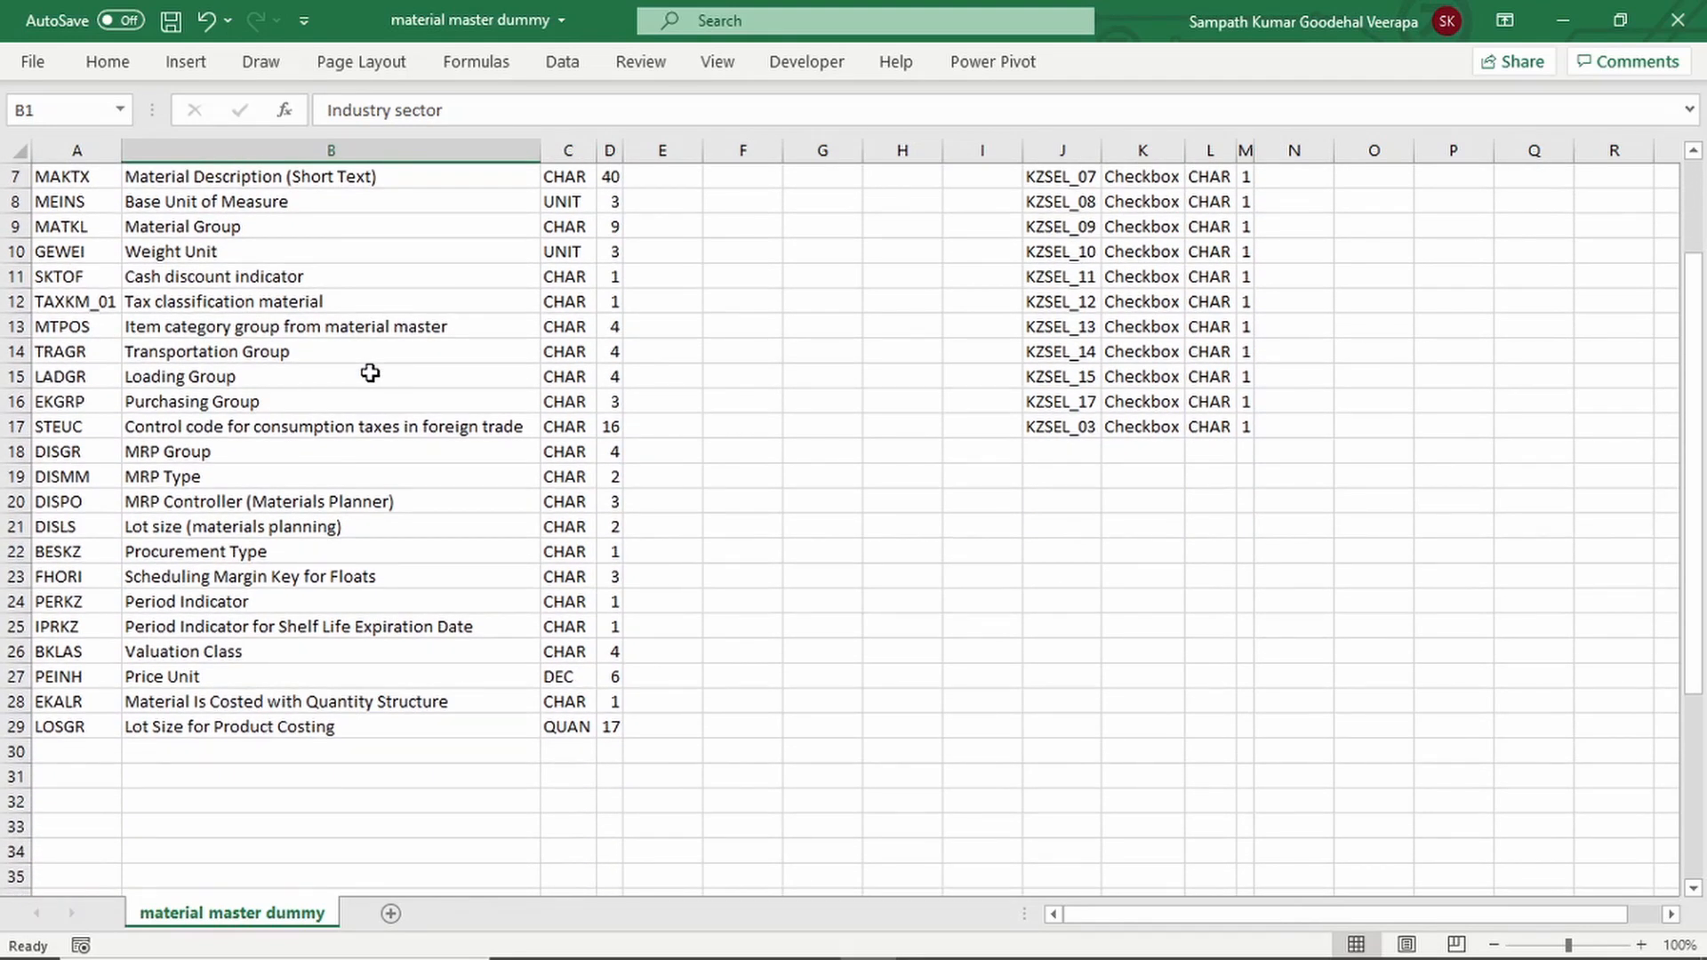
pyautogui.scroll(-1, 370, 373)
pyautogui.scroll(3, 370, 373)
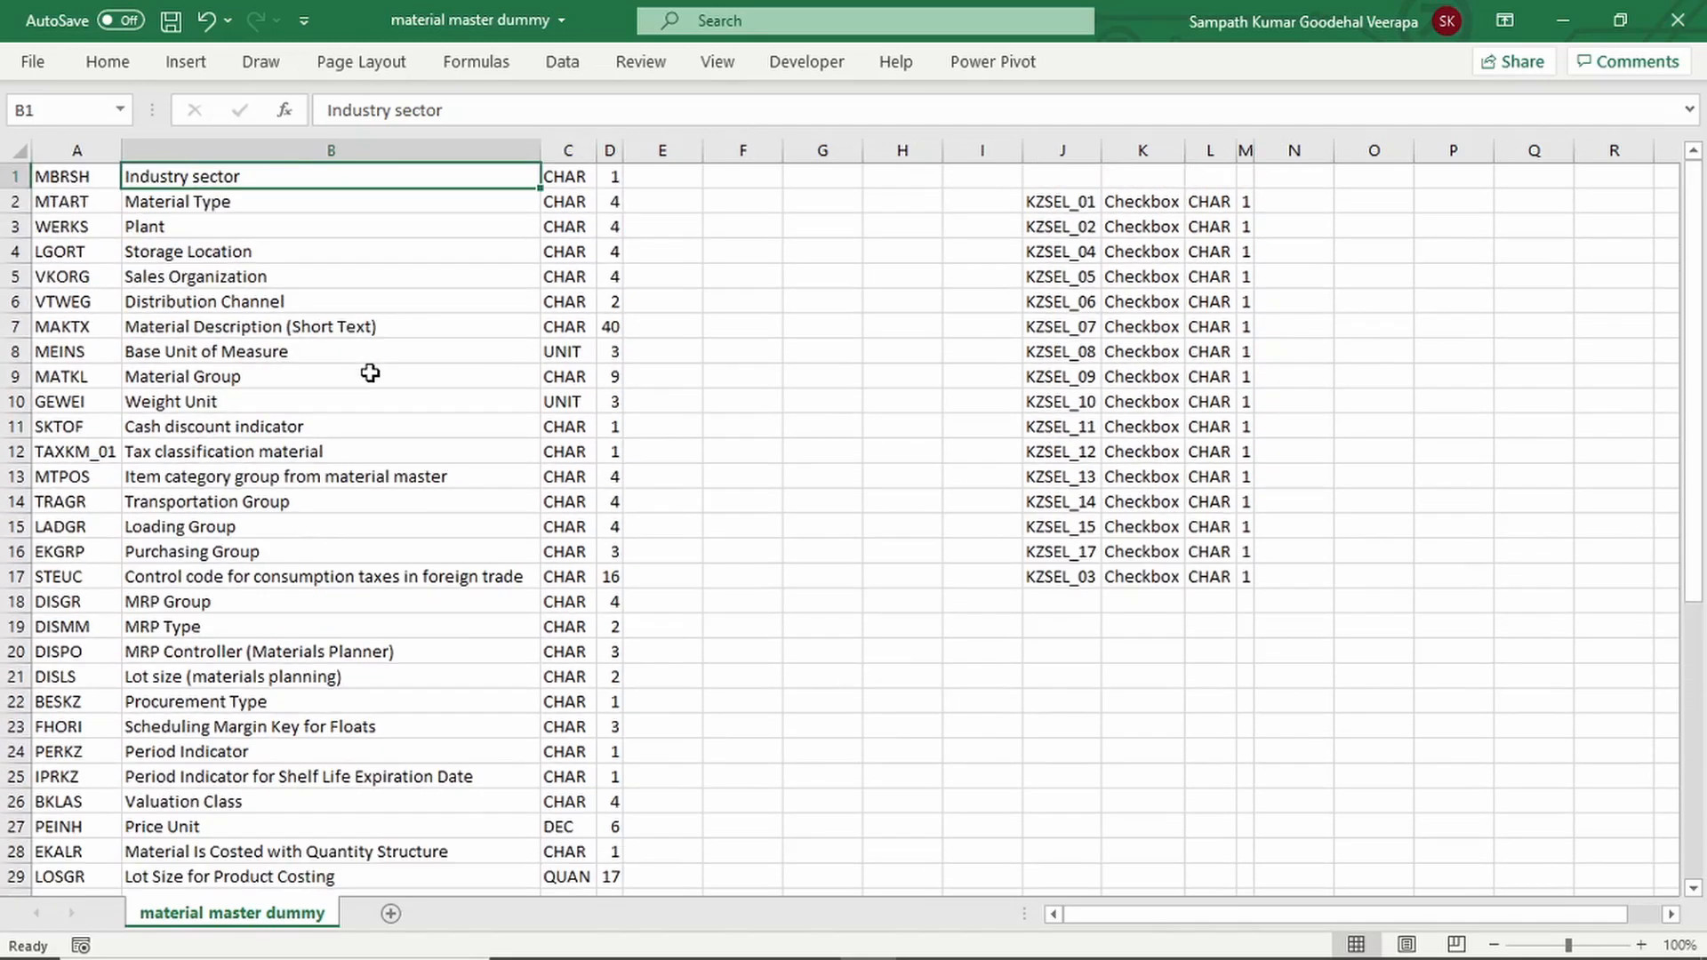
pyautogui.keyDown('ctrl'); pyautogui.scroll(8, 178, 329); pyautogui.keyUp('ctrl')
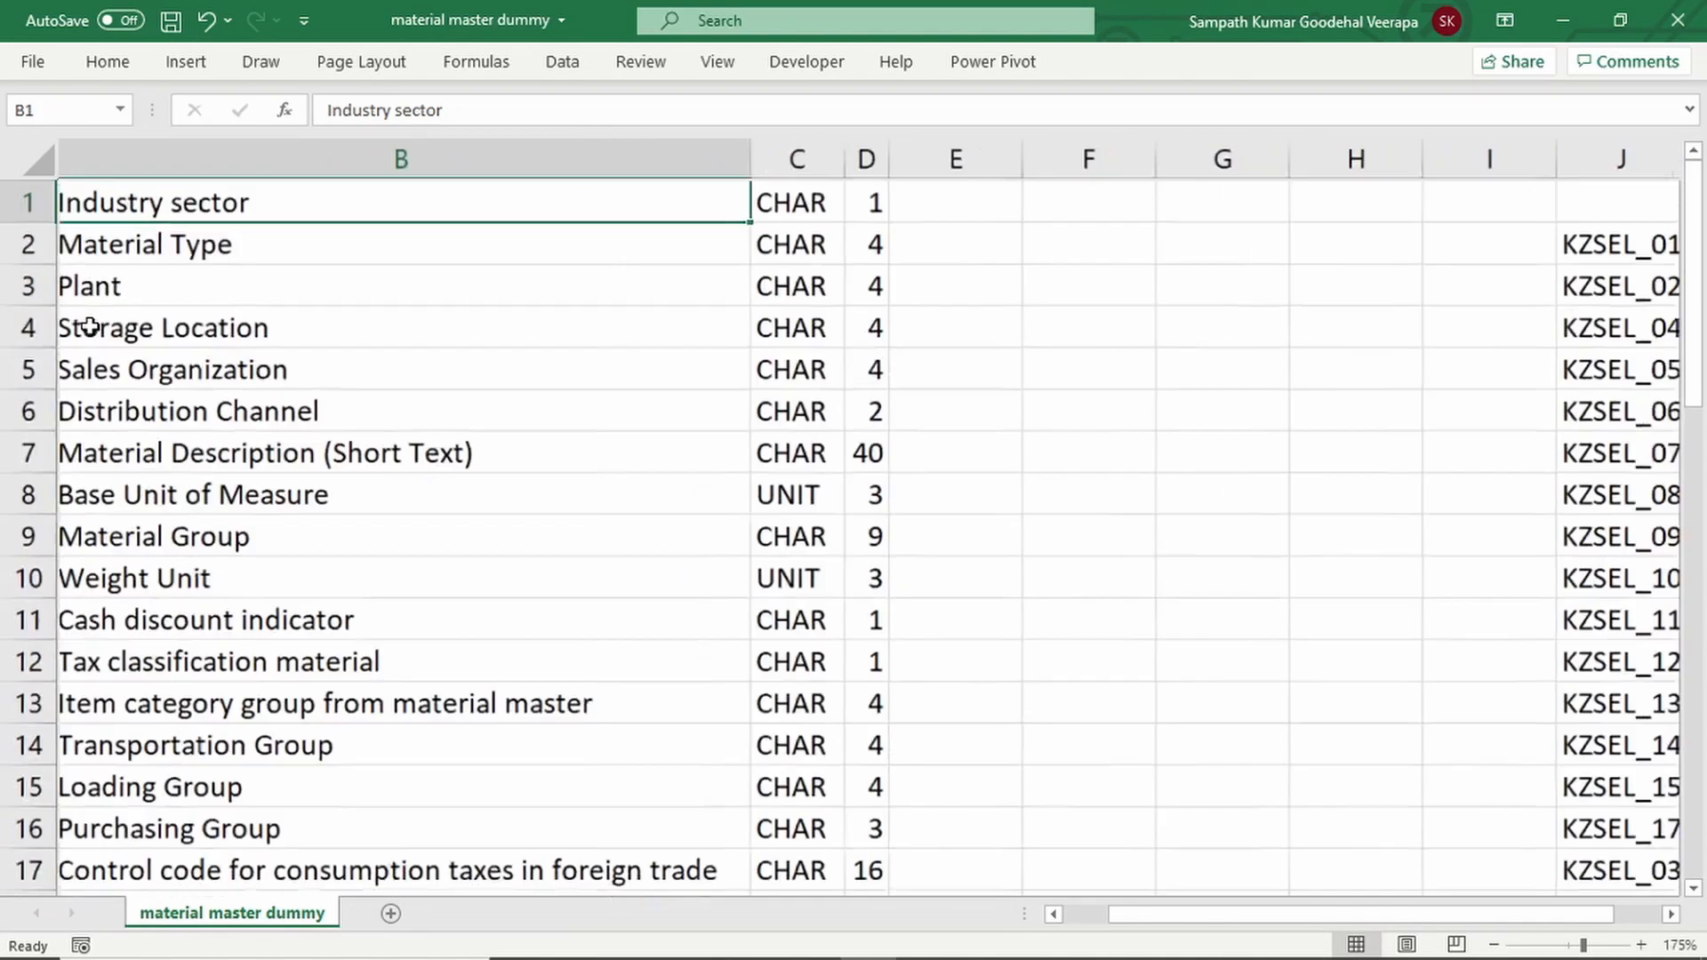
pyautogui.moveTo(1133, 912); pyautogui.dragTo(1109, 914)
pyautogui.click(587, 269)
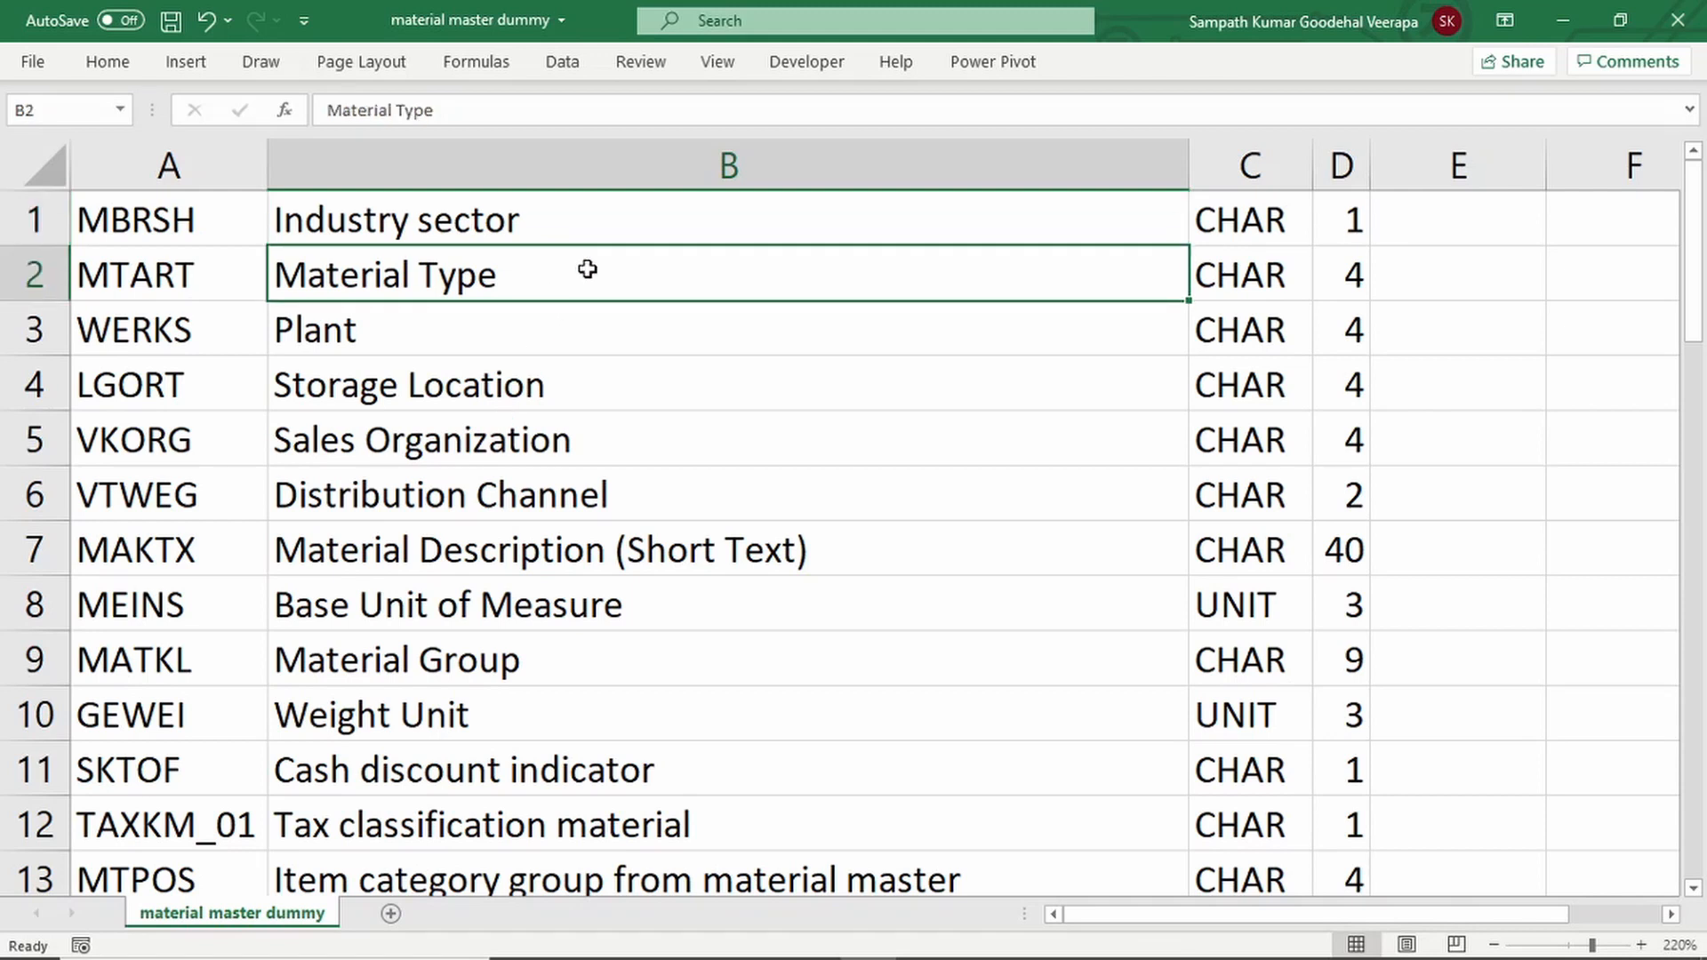
pyautogui.press('Up')
pyautogui.press('Down')
pyautogui.press('Down')
pyautogui.press('Down')
pyautogui.press('Down')
pyautogui.press('Down')
pyautogui.press('Down')
pyautogui.press('Down')
pyautogui.press('Down')
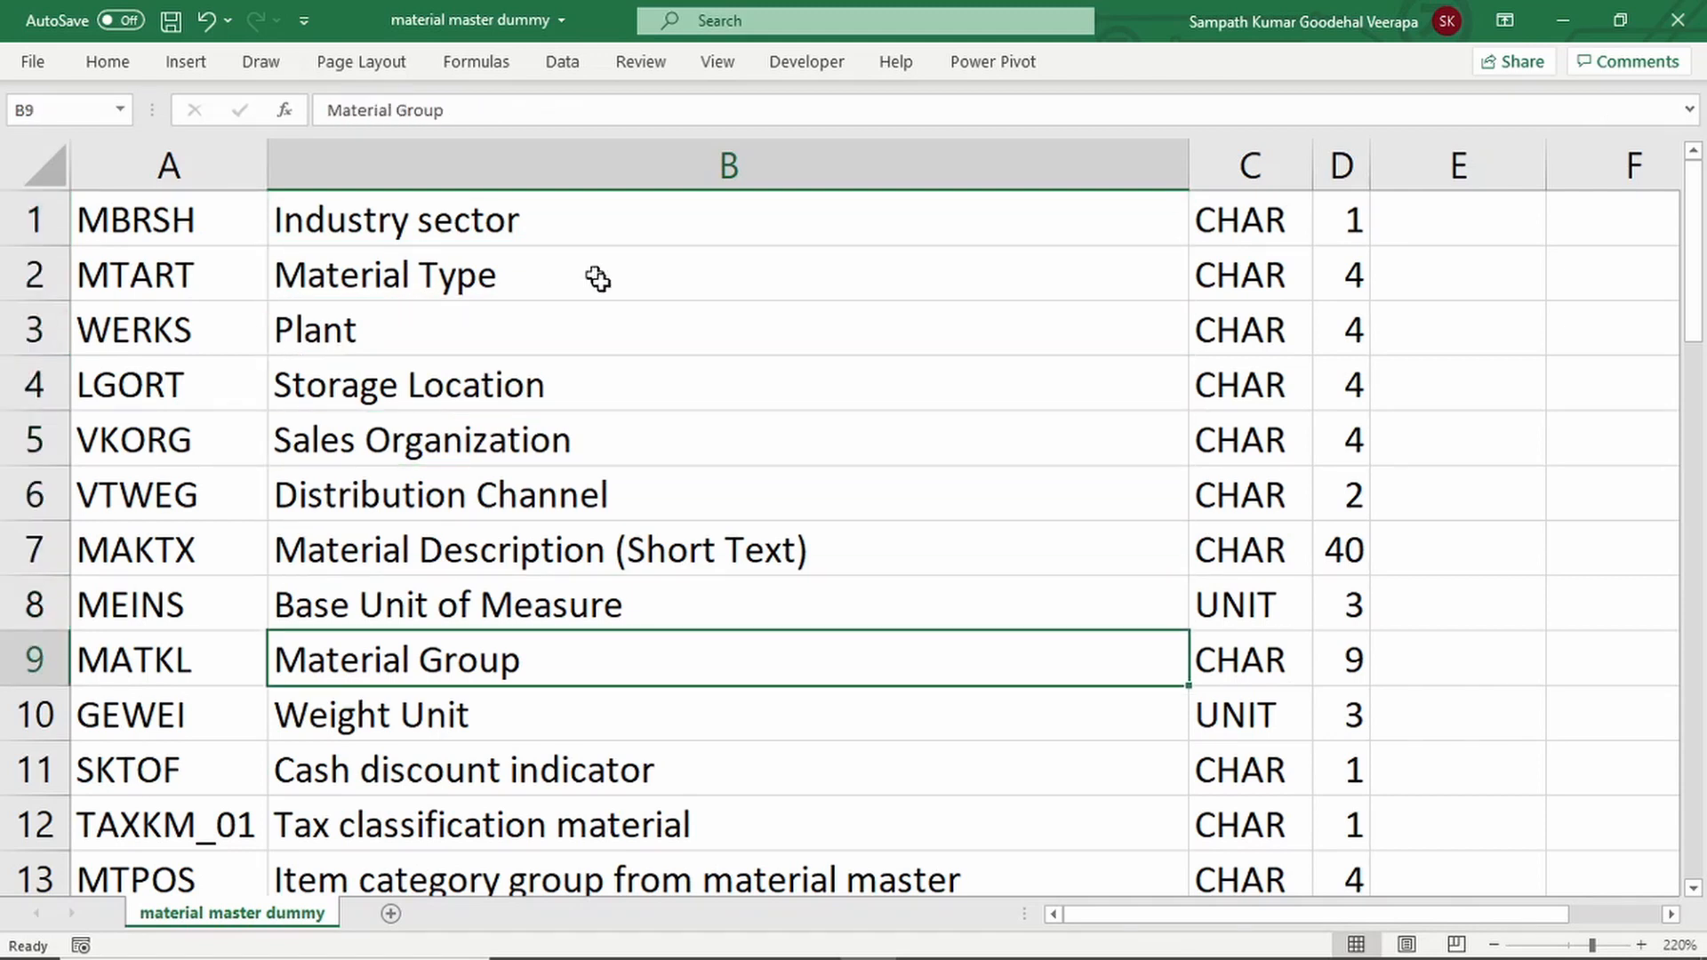
pyautogui.scroll(-2, 702, 374)
pyautogui.scroll(-1, 712, 384)
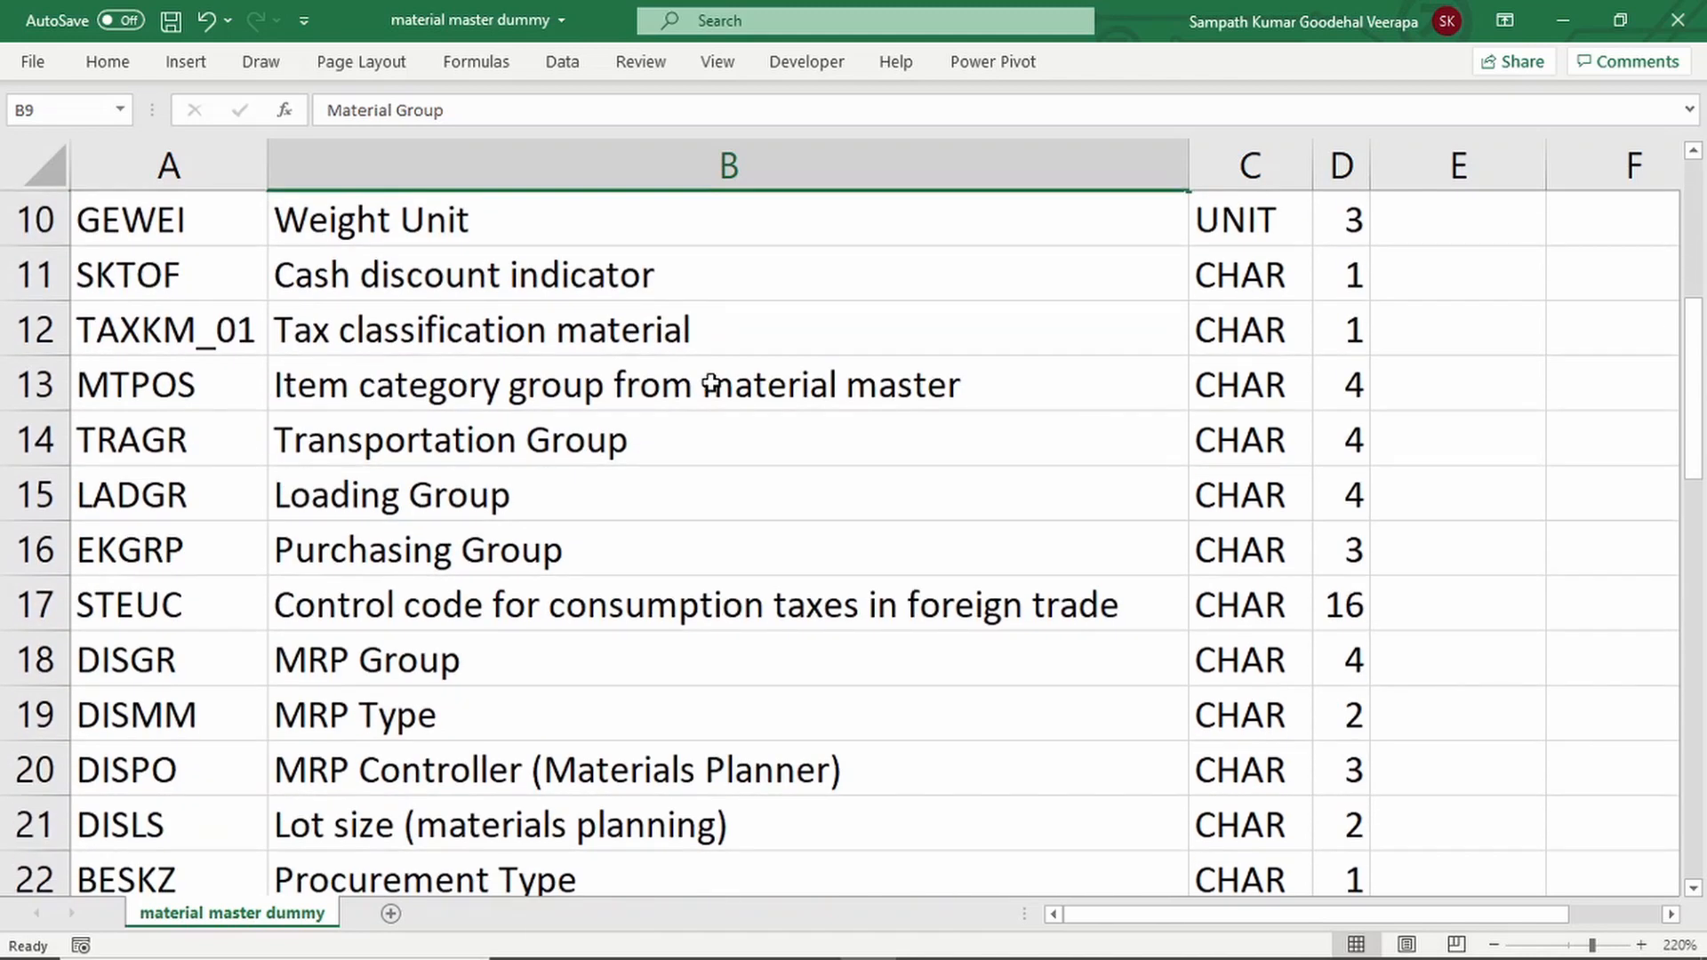
pyautogui.scroll(-1, 711, 384)
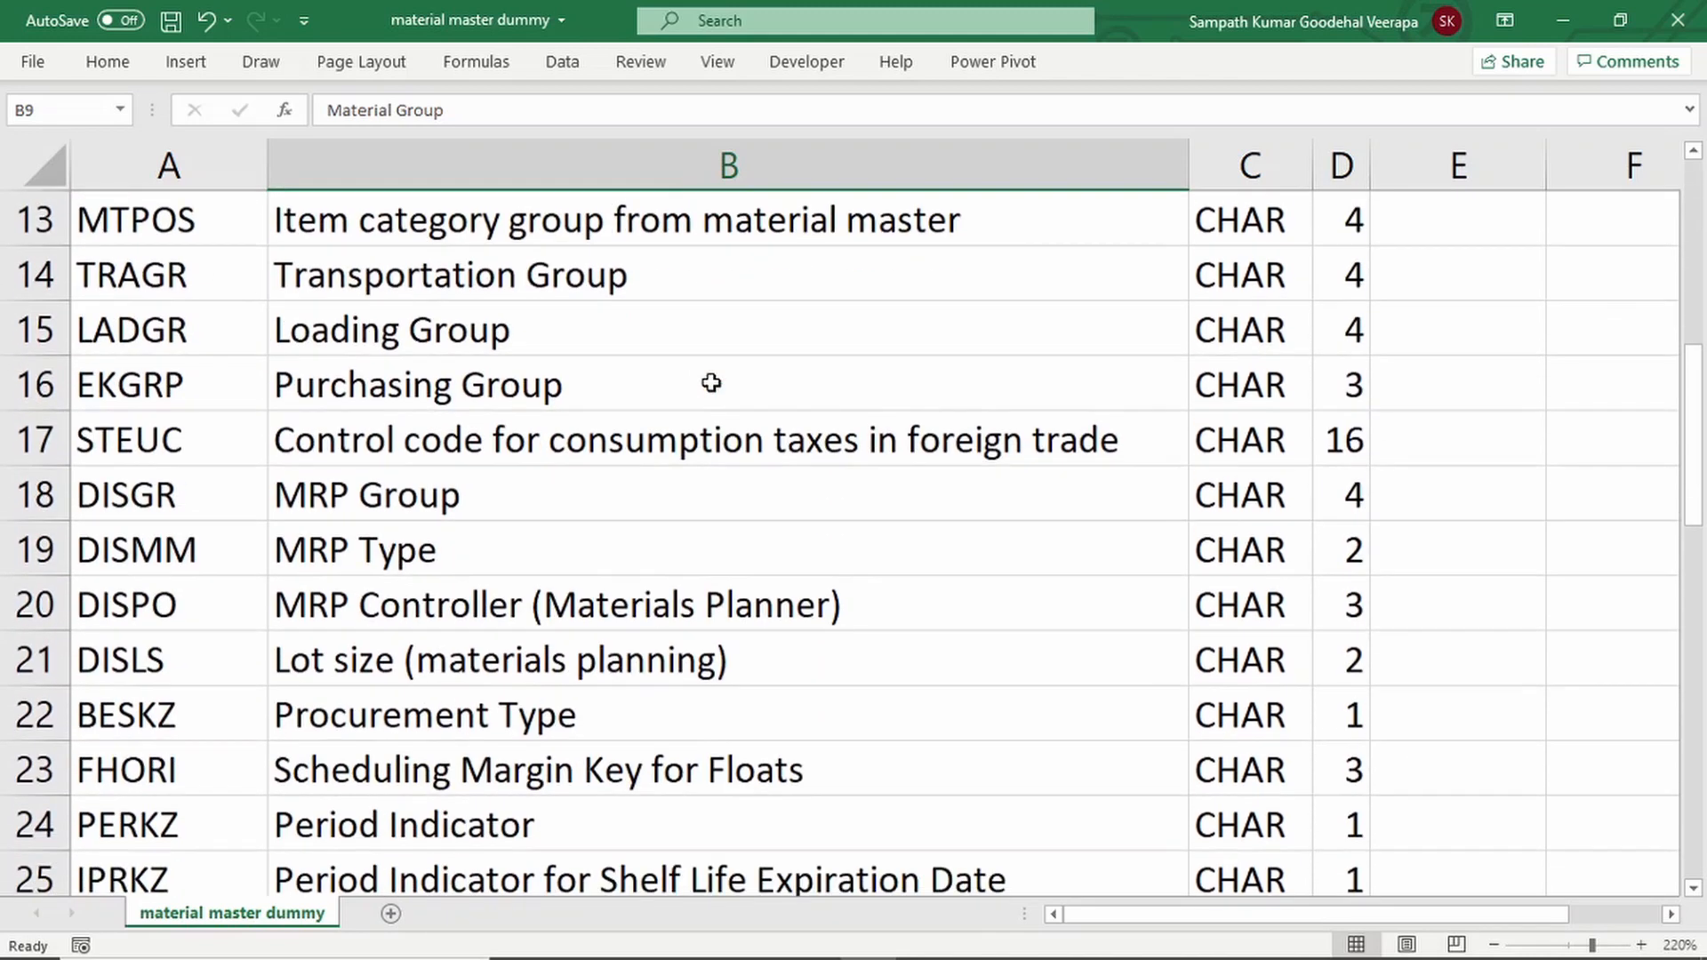
pyautogui.scroll(-3, 711, 384)
pyautogui.scroll(7, 712, 384)
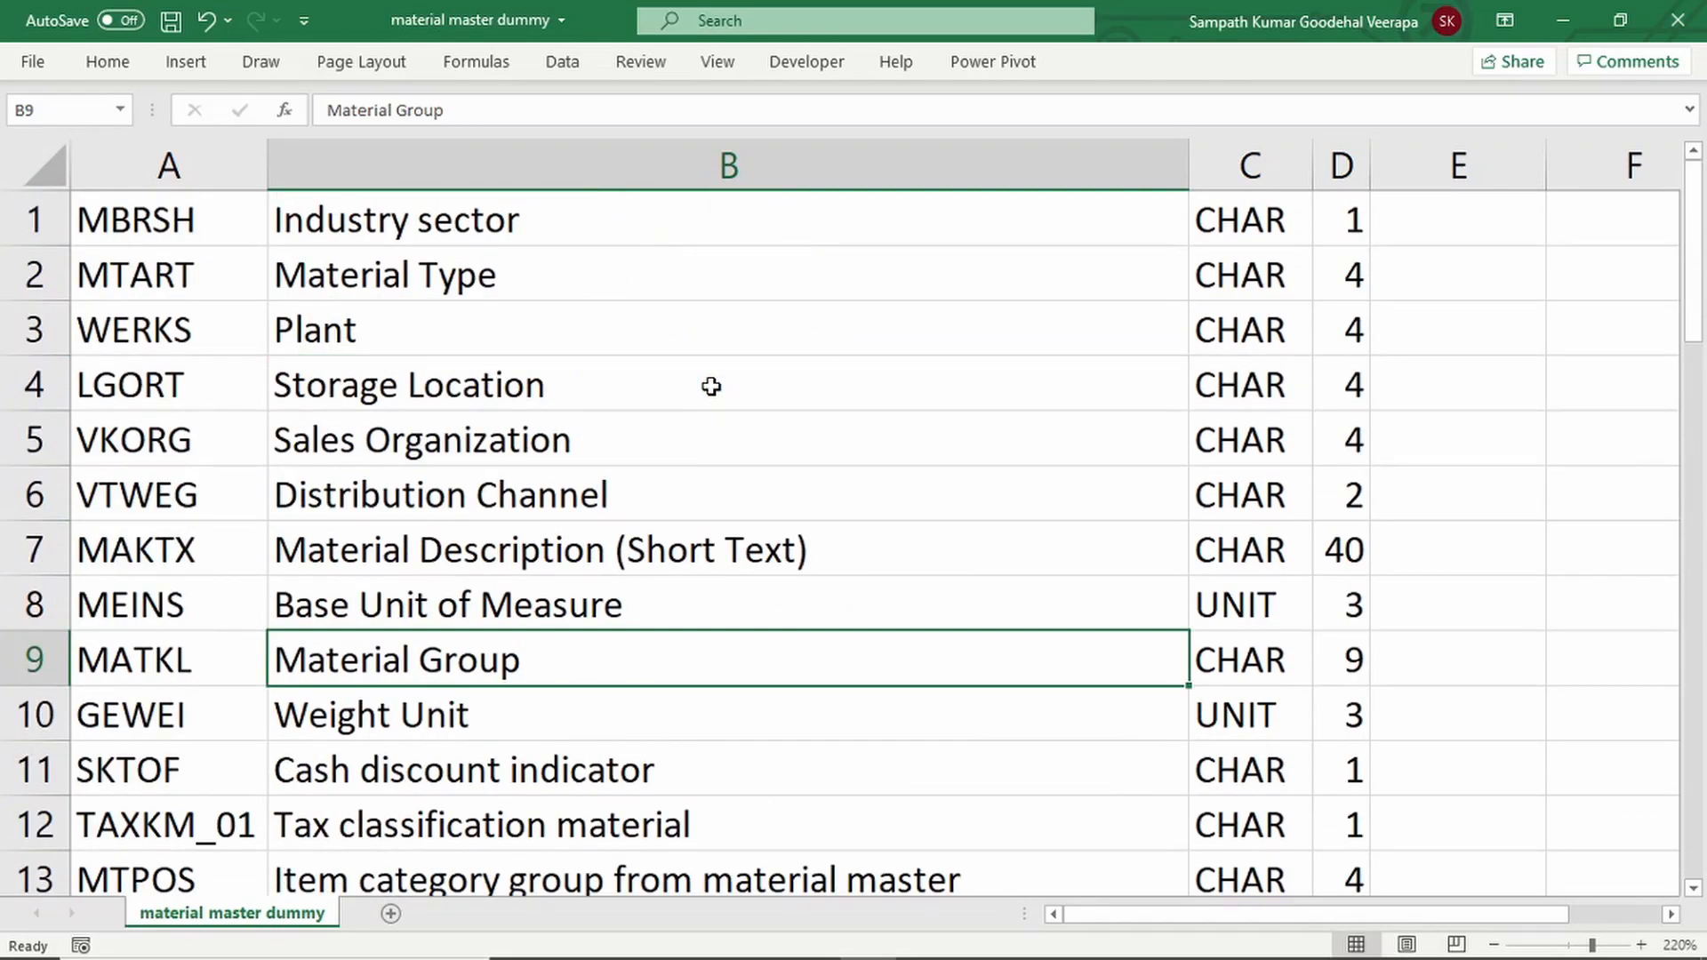
pyautogui.scroll(-2, 662, 409)
pyautogui.scroll(-1, 659, 397)
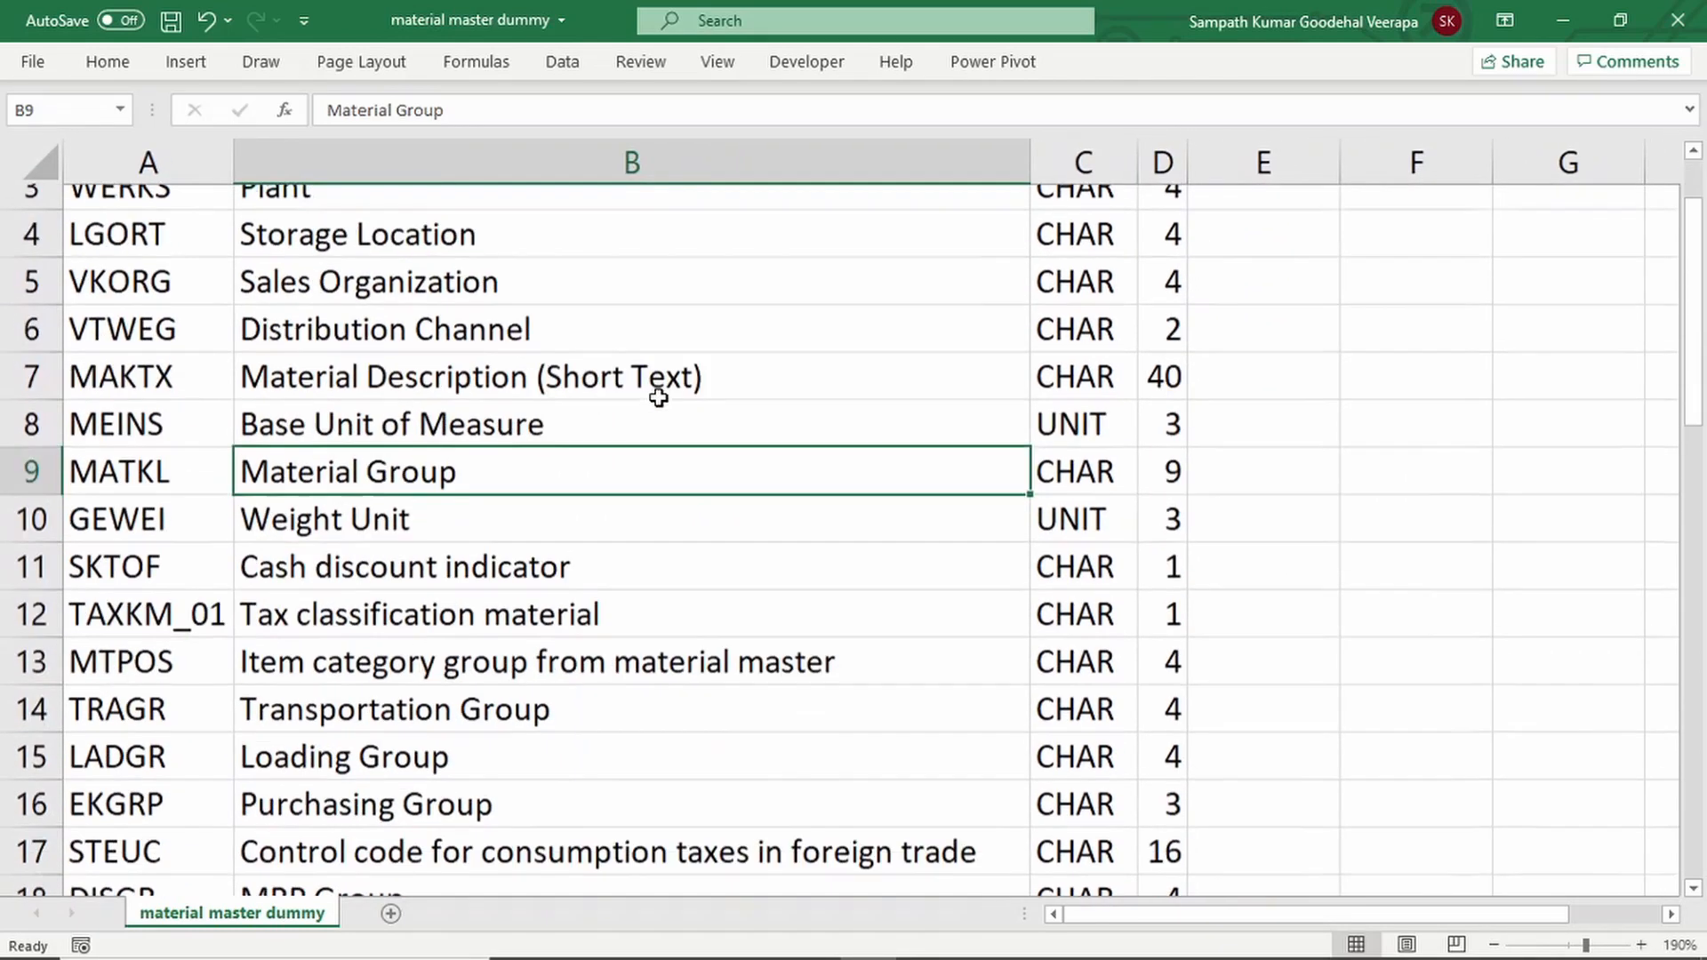
pyautogui.scroll(-1, 658, 397)
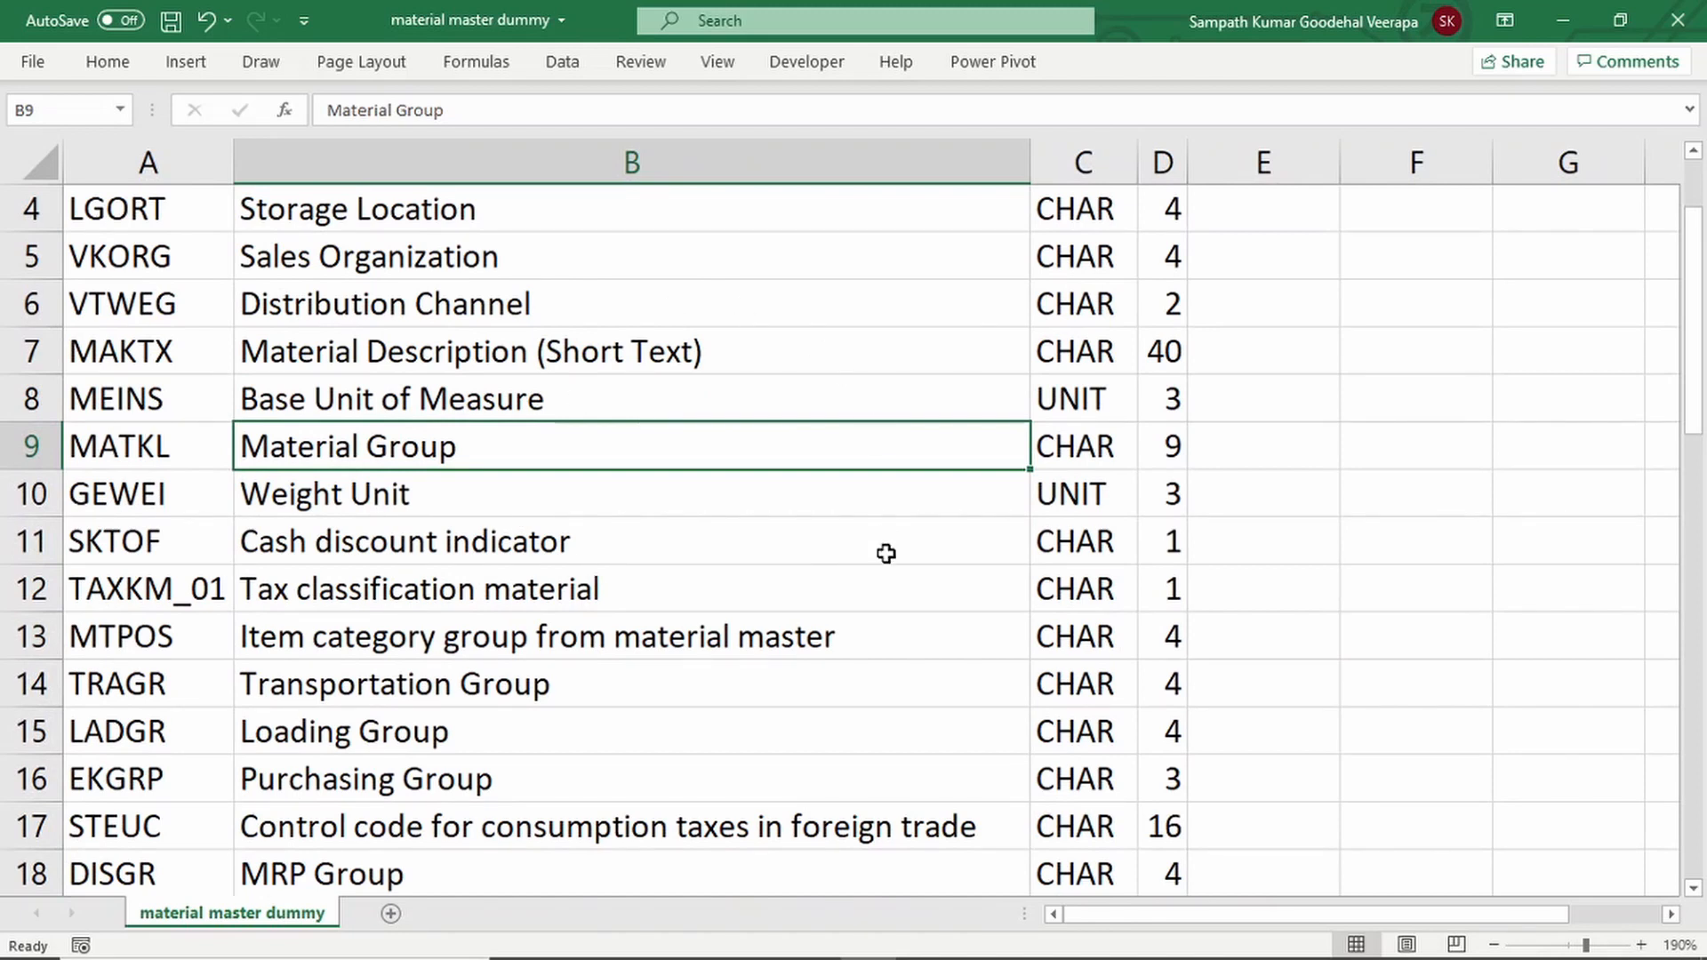
# - Replace every occurrence of char with c in the sheet to shorten the field types
pyautogui.scroll(3, 915, 477)
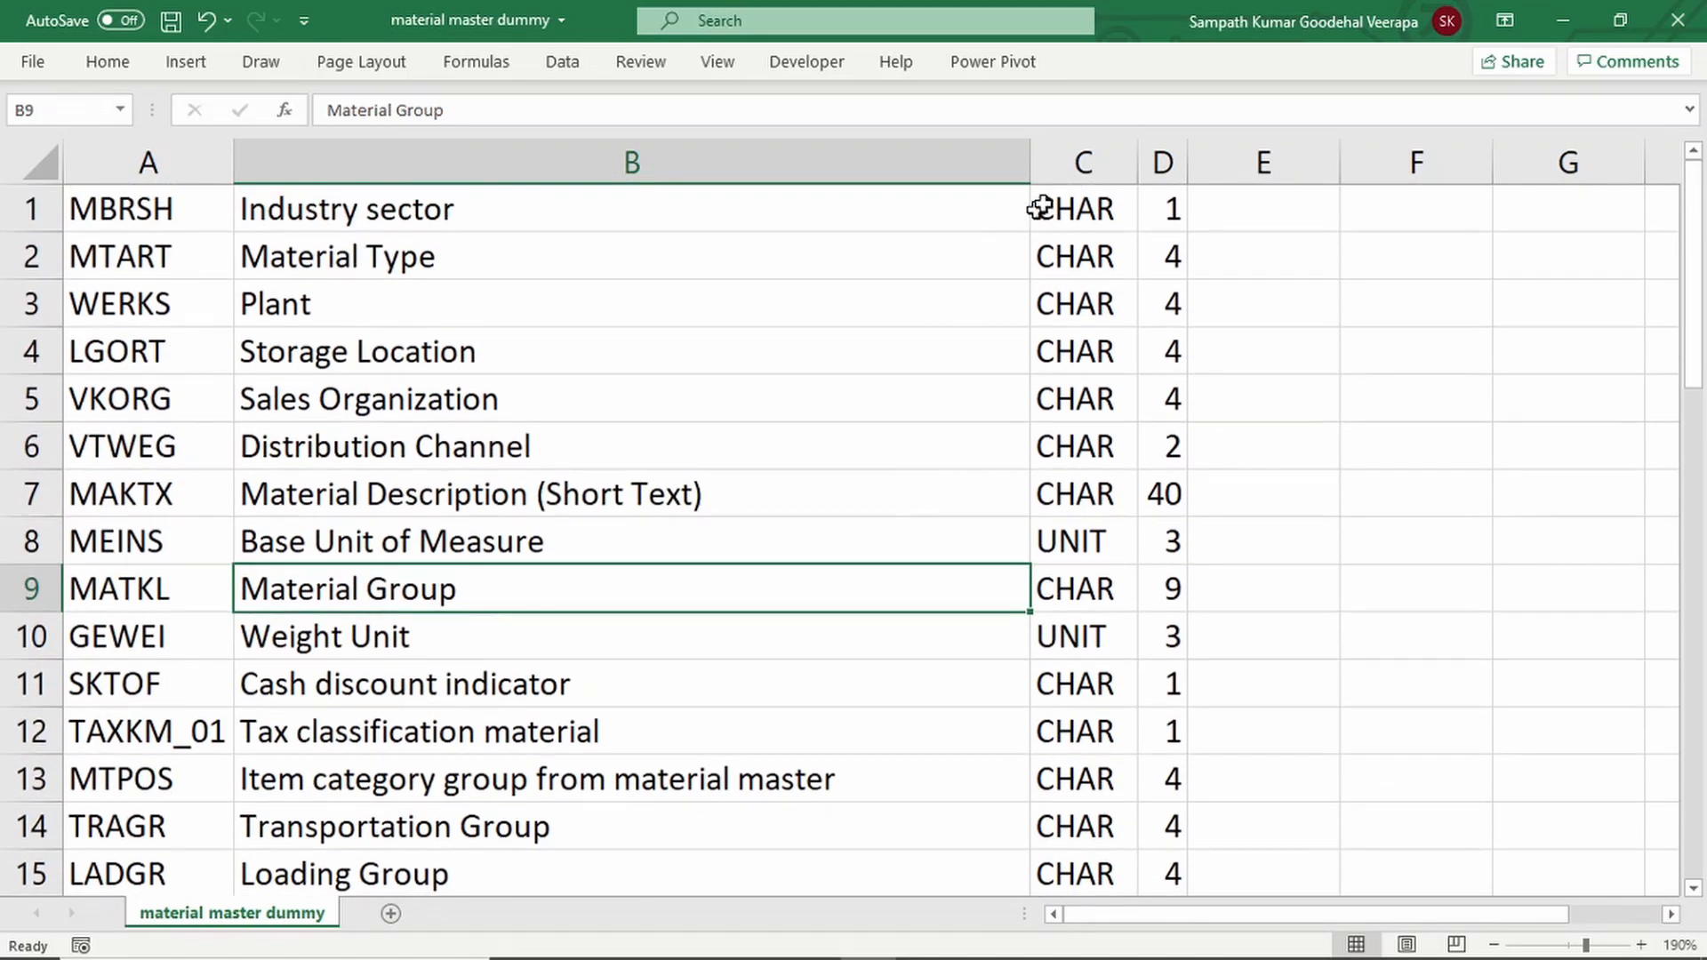
pyautogui.click(1086, 207)
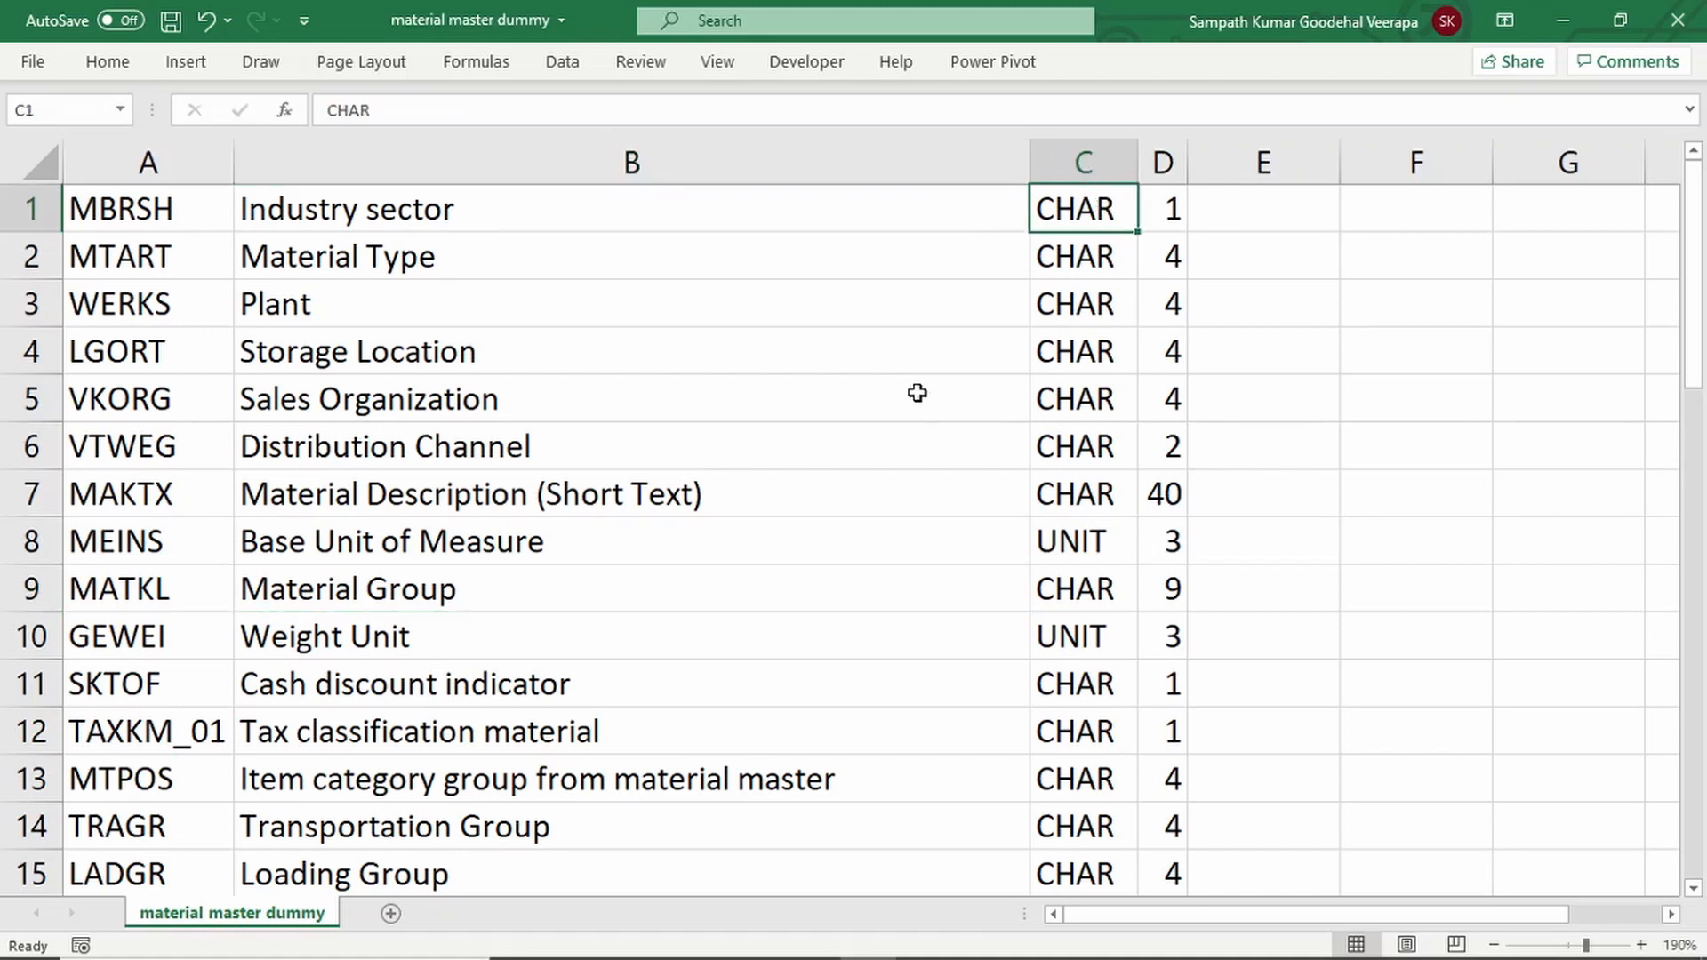
pyautogui.hotkey('ctrl', 'f')
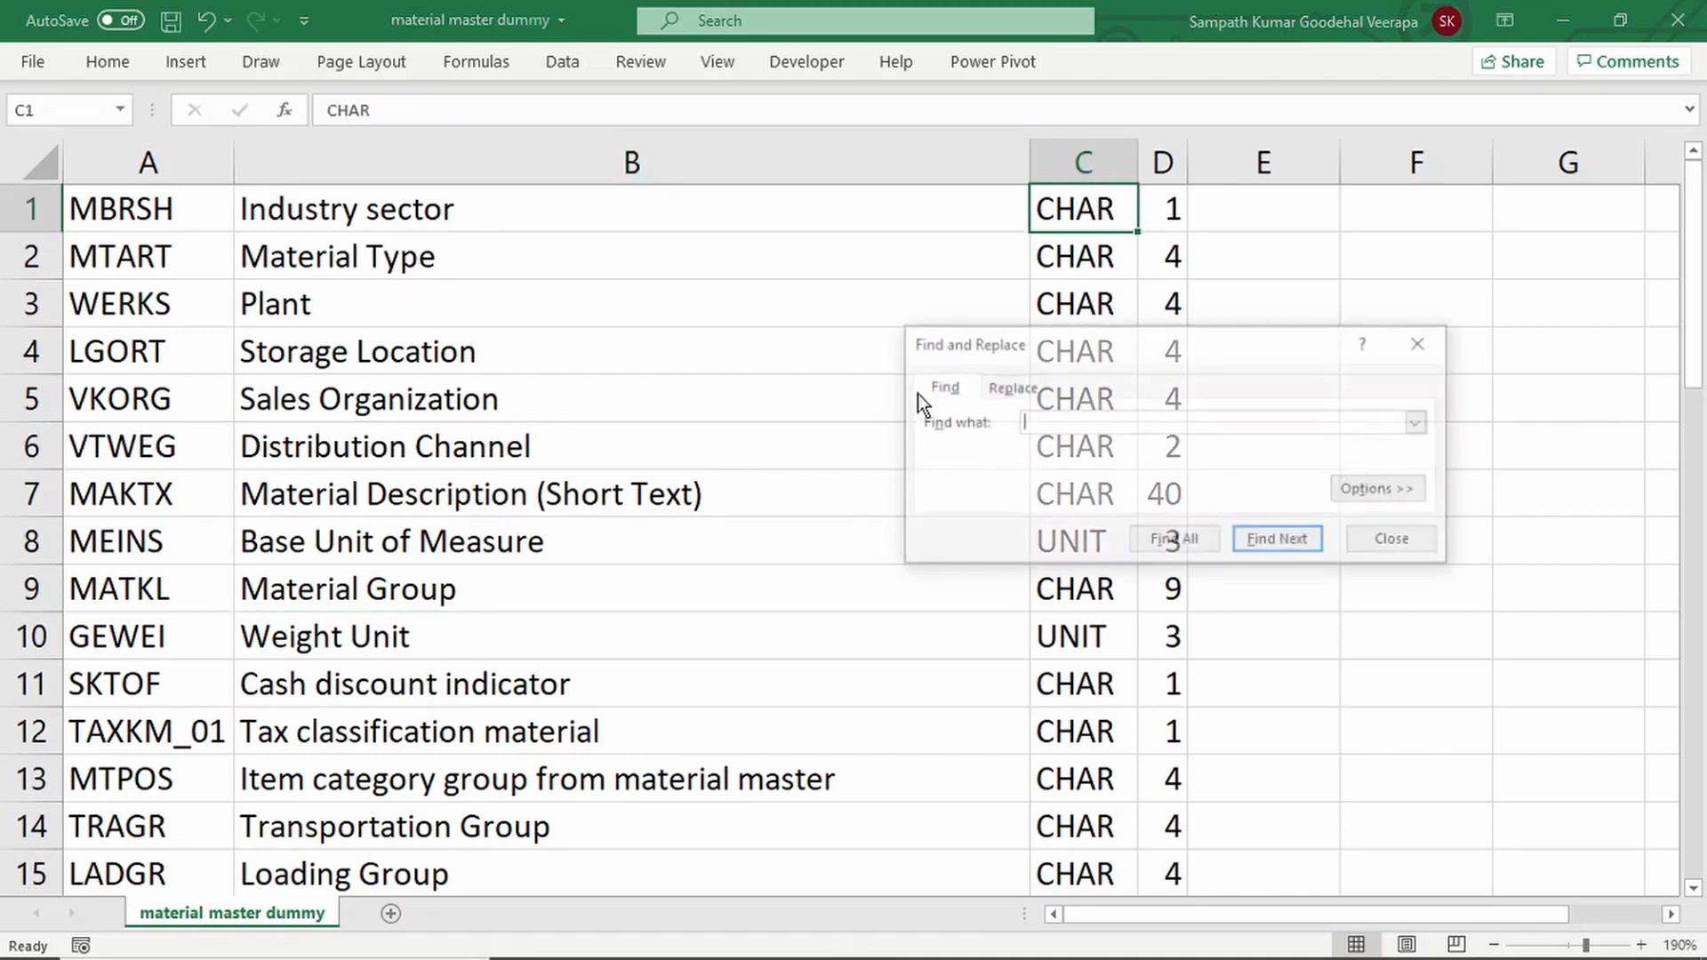
pyautogui.click(1012, 386)
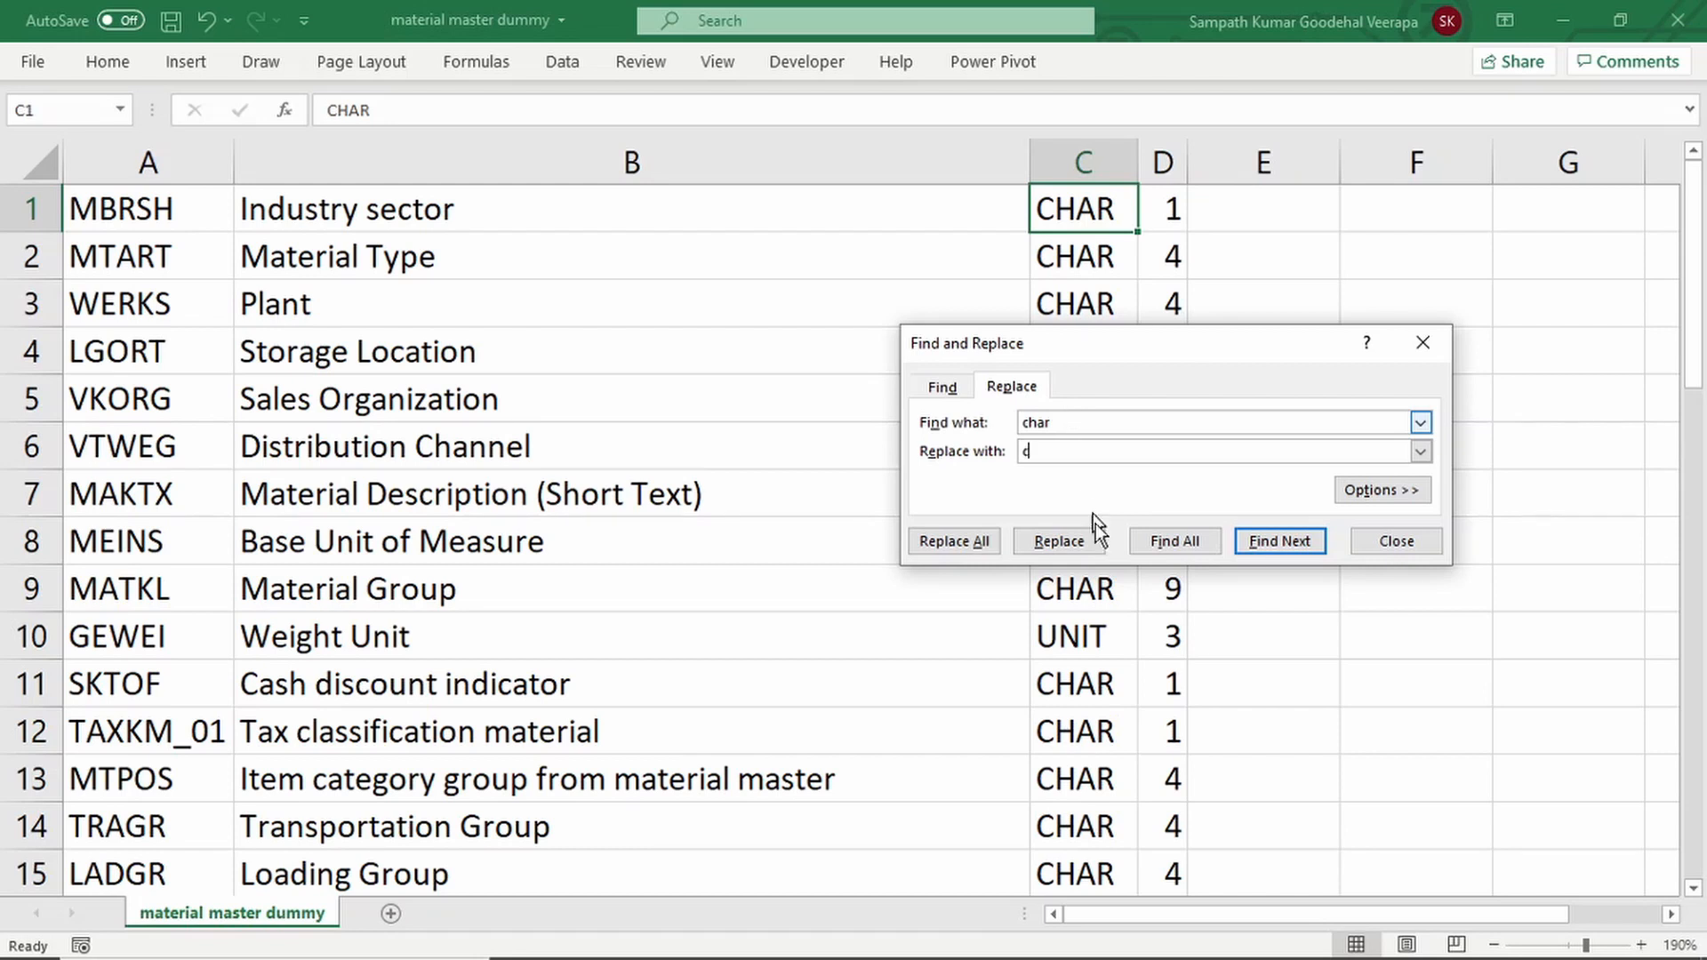
pyautogui.click(948, 540)
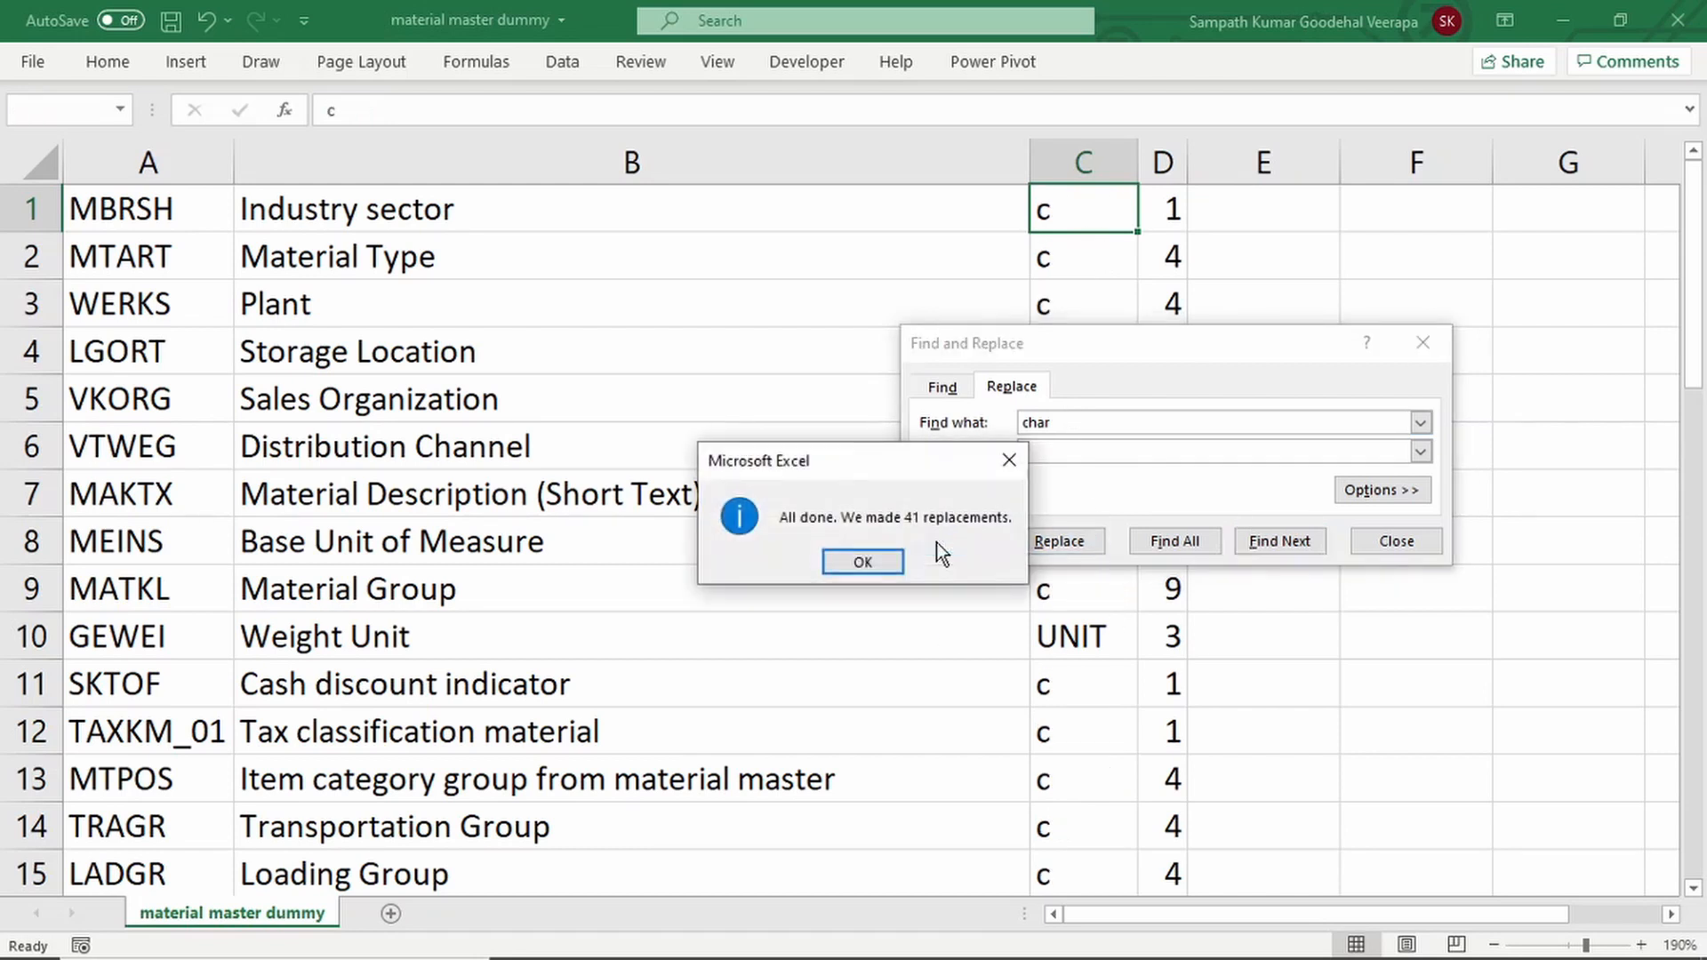
pyautogui.click(861, 563)
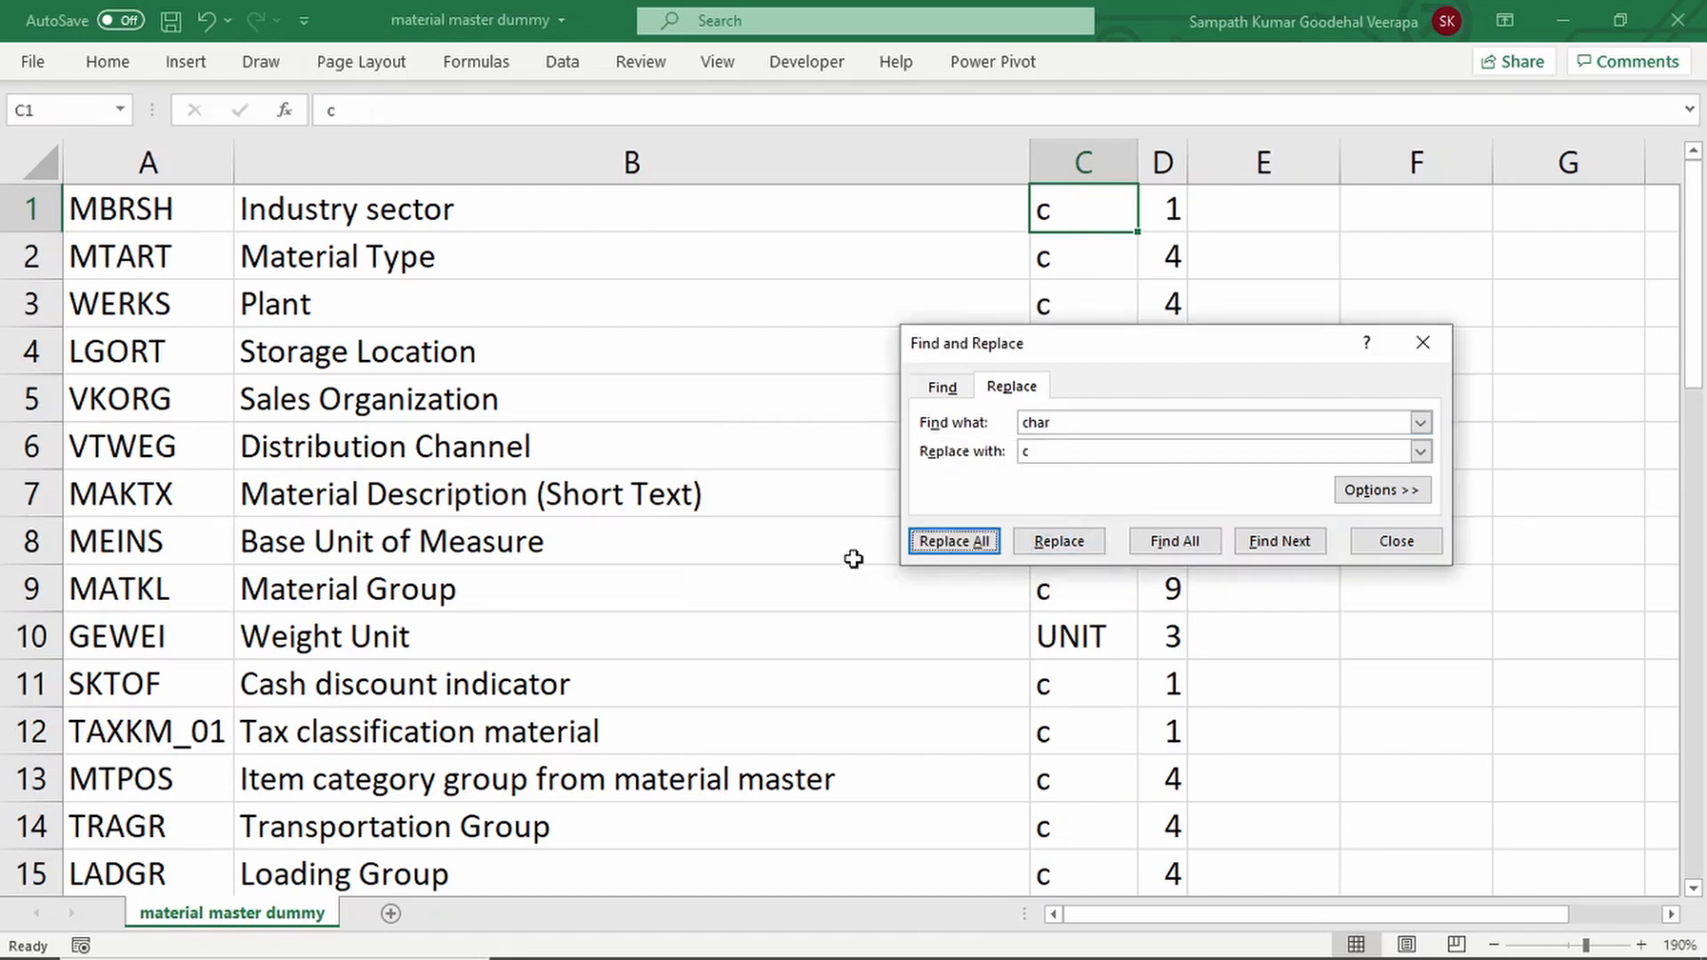
pyautogui.click(1394, 544)
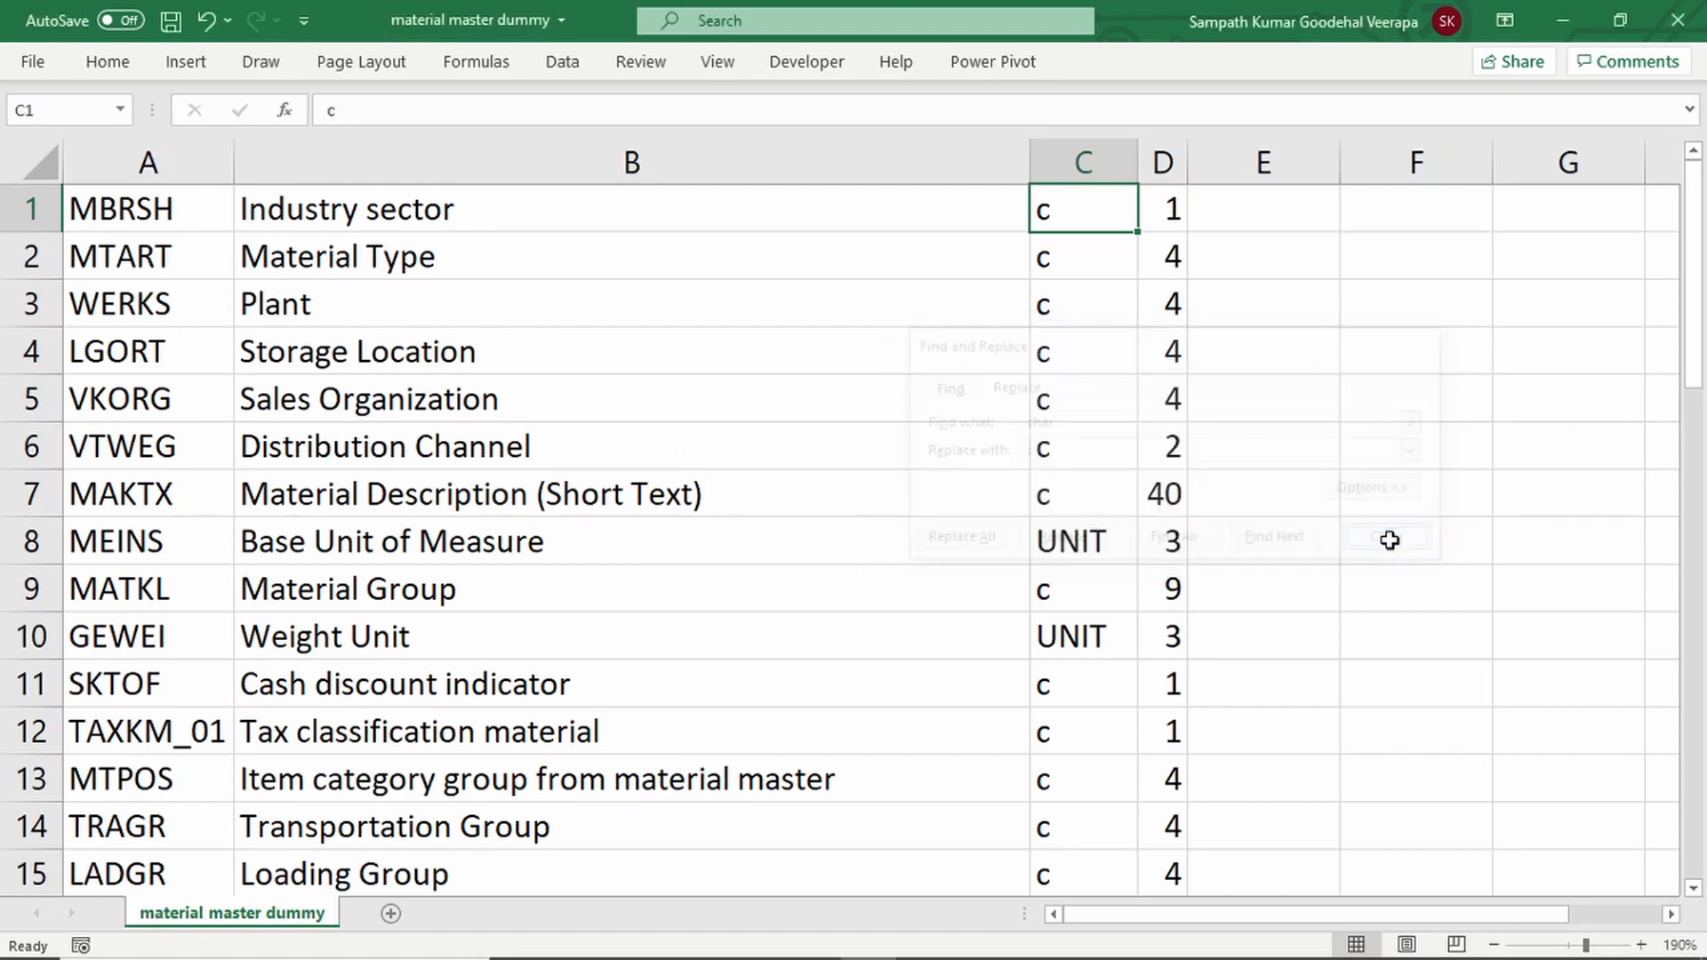
# - Replace every occurrence of unit with C in the sheet
pyautogui.click(1083, 547)
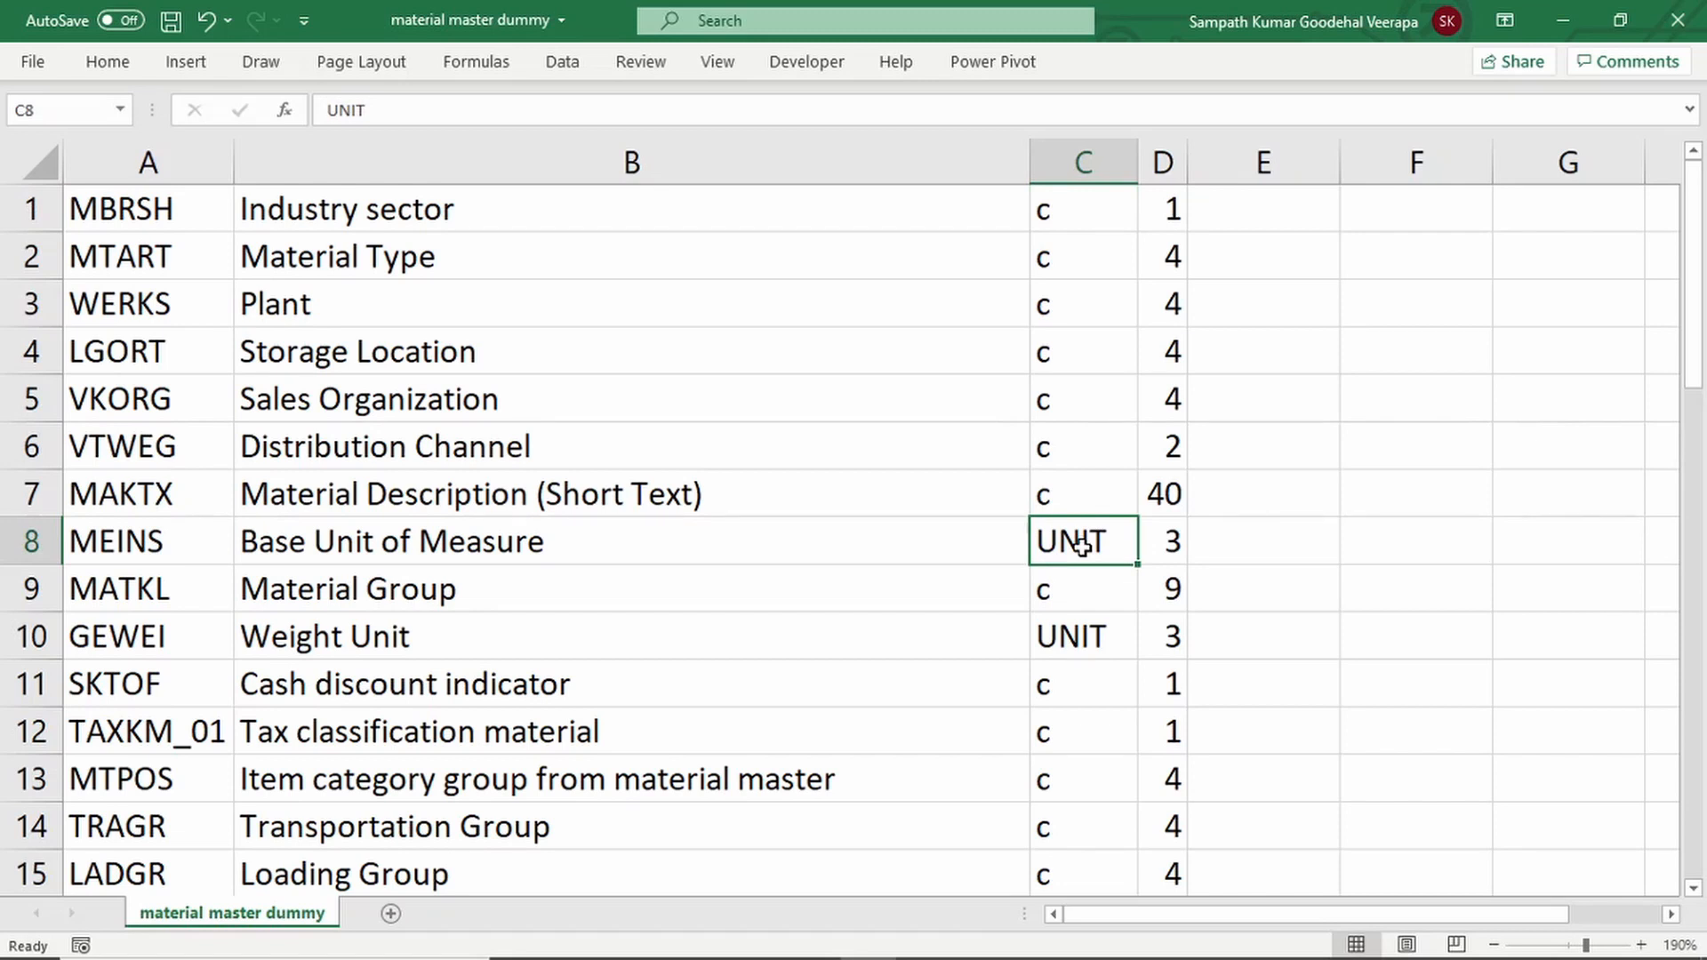
pyautogui.hotkey('ctrl', 'f')
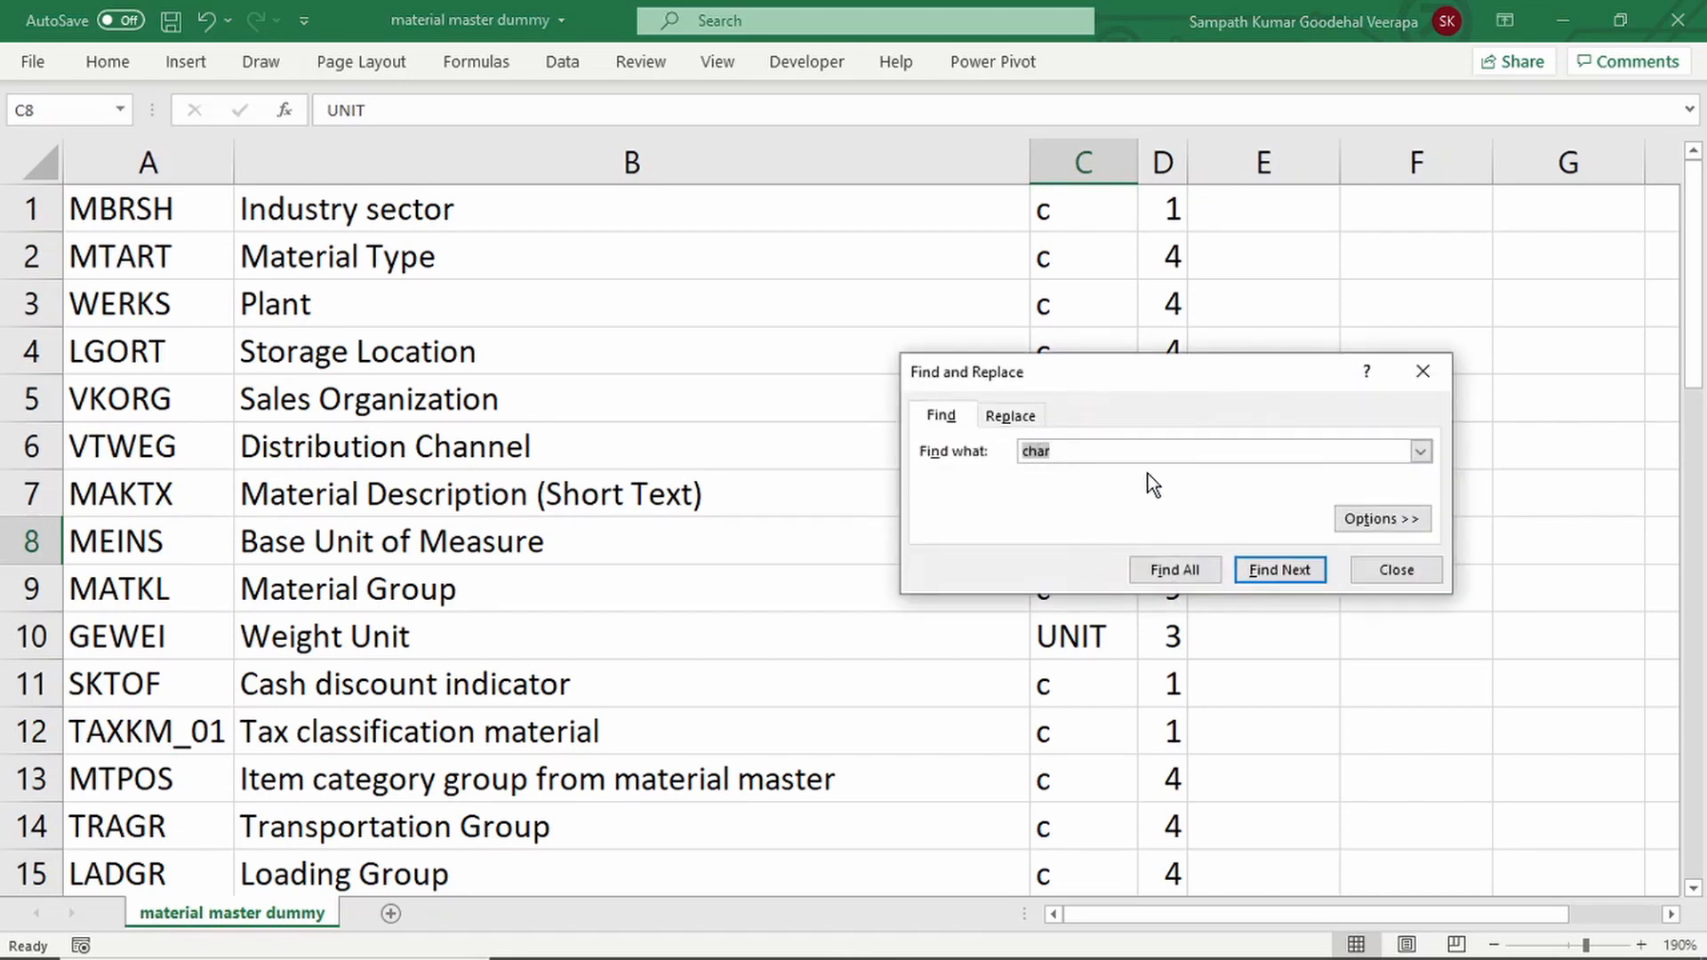
pyautogui.click(1013, 418)
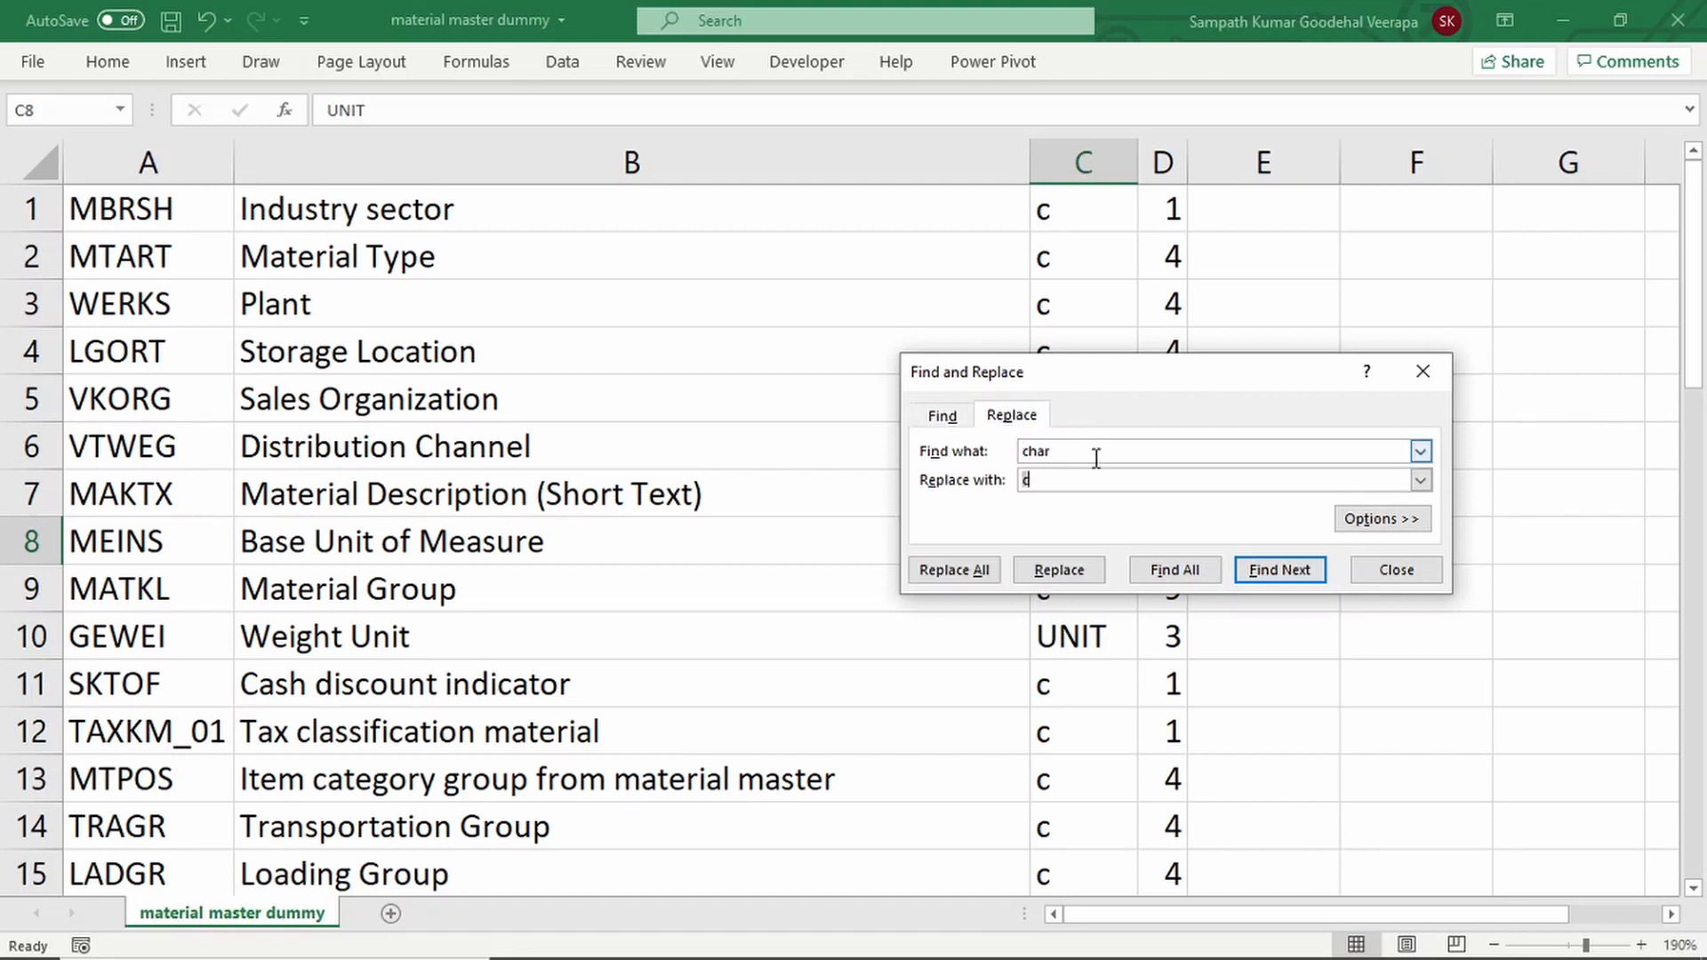
pyautogui.hotkey('shift', 'Tab')
pyautogui.write('uni')
pyautogui.click(953, 574)
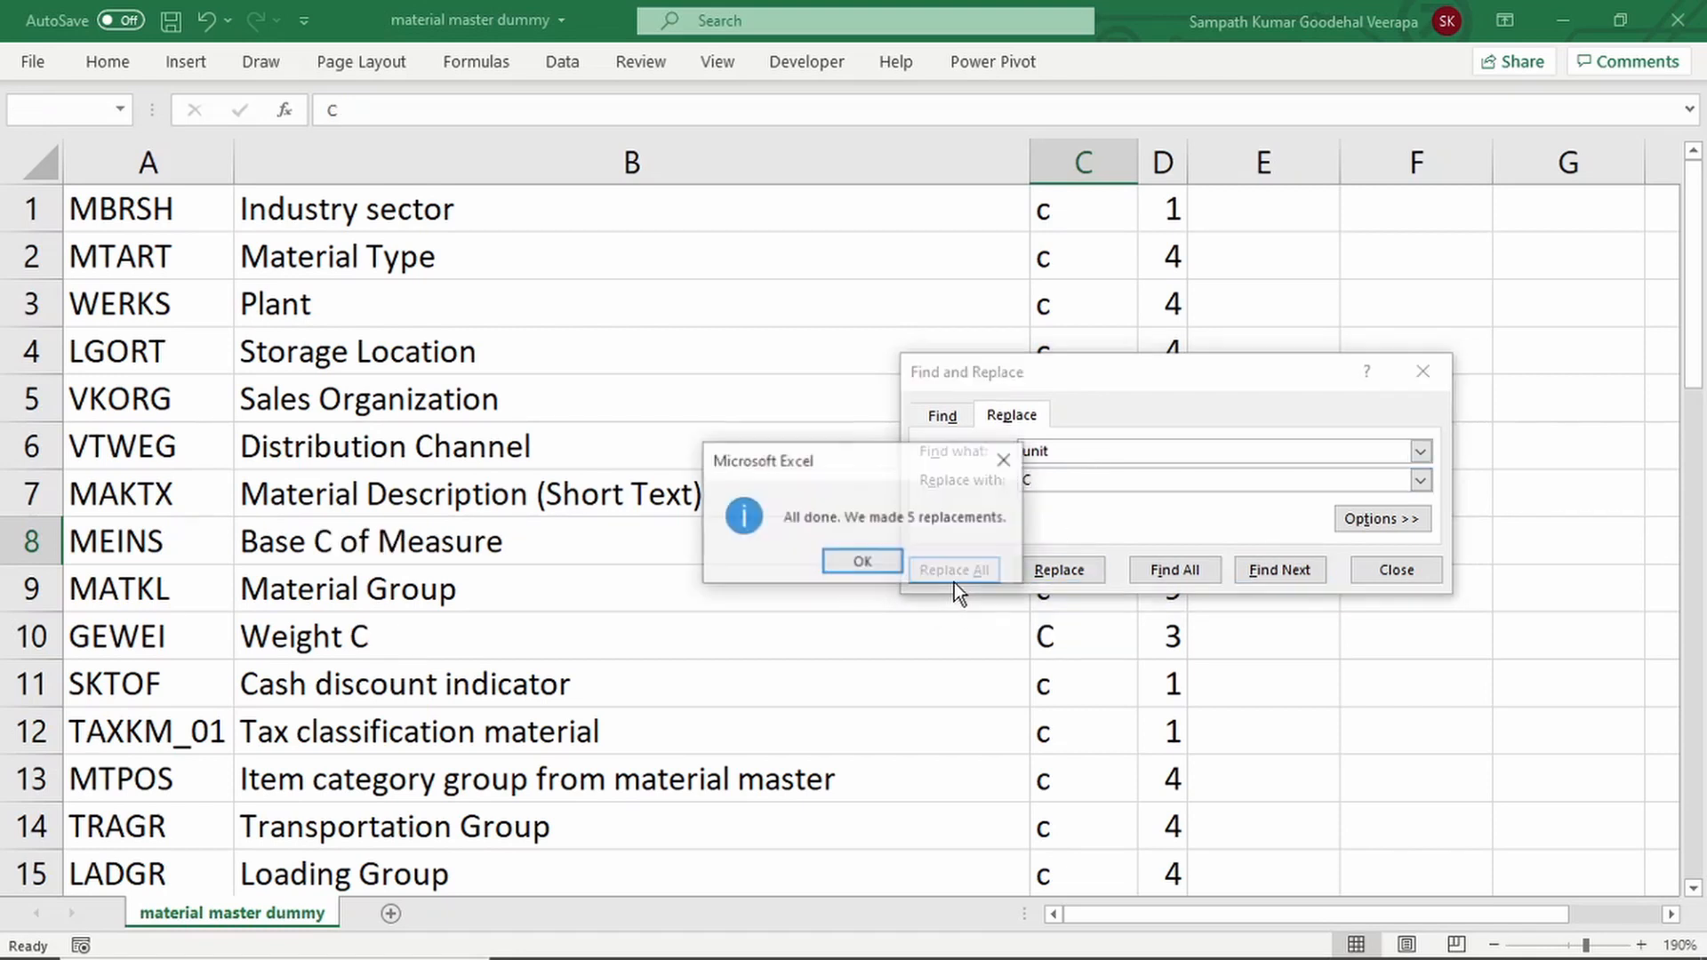
pyautogui.click(856, 564)
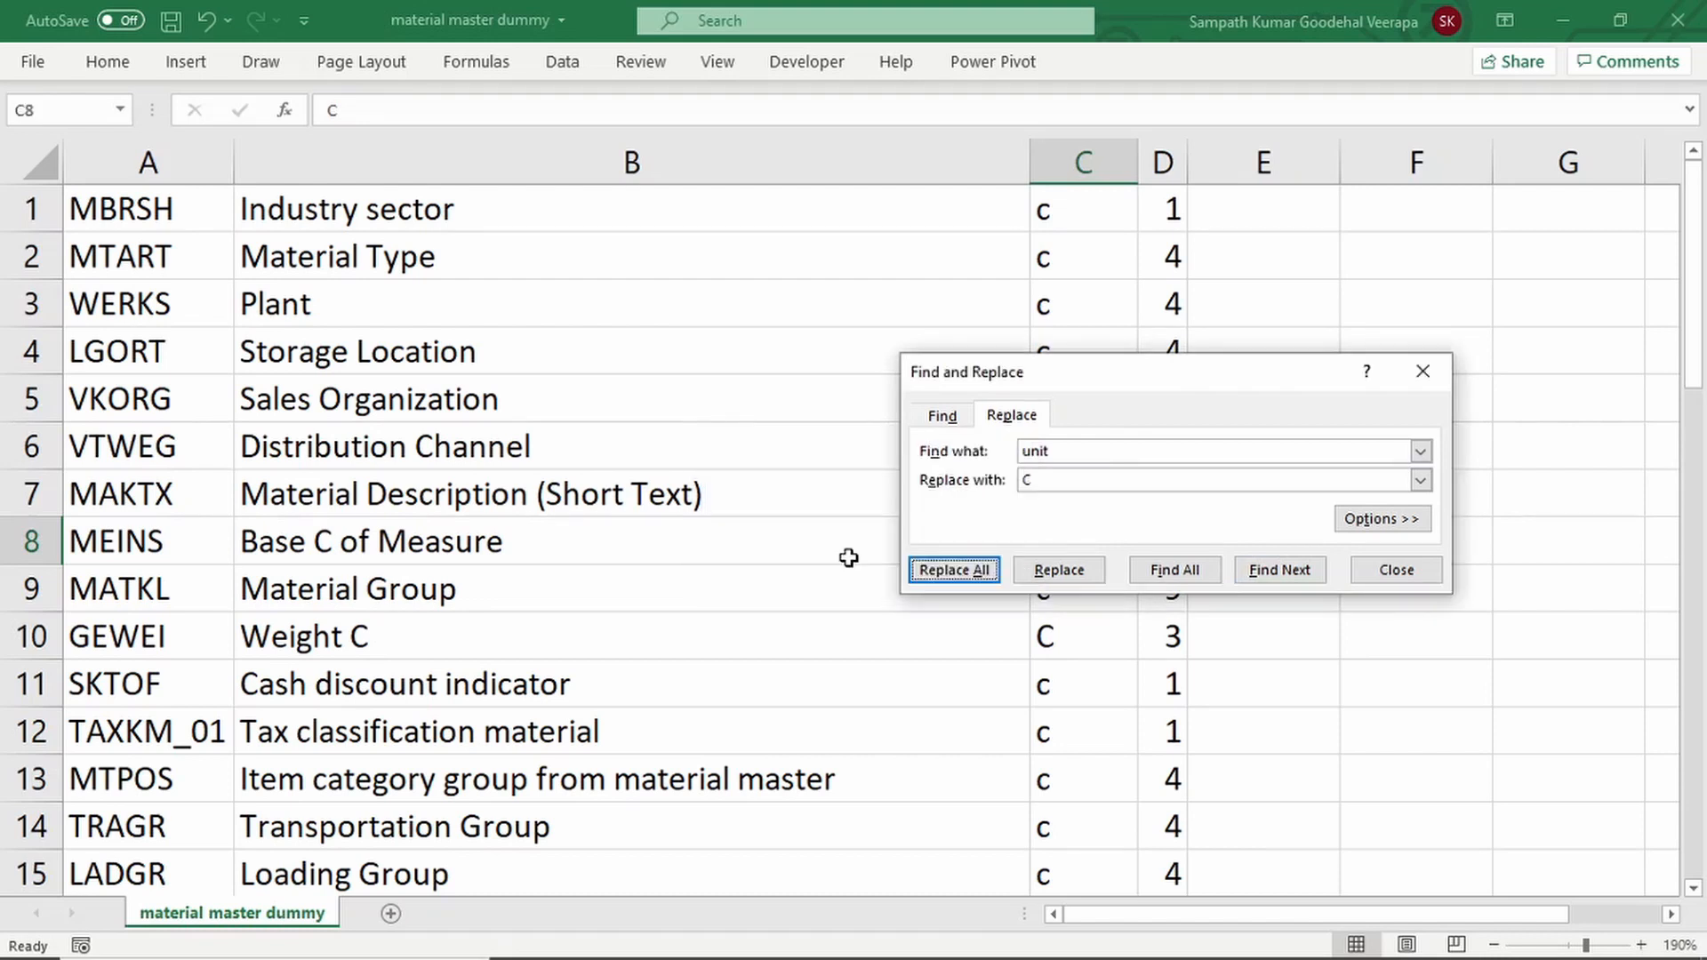
pyautogui.click(1394, 572)
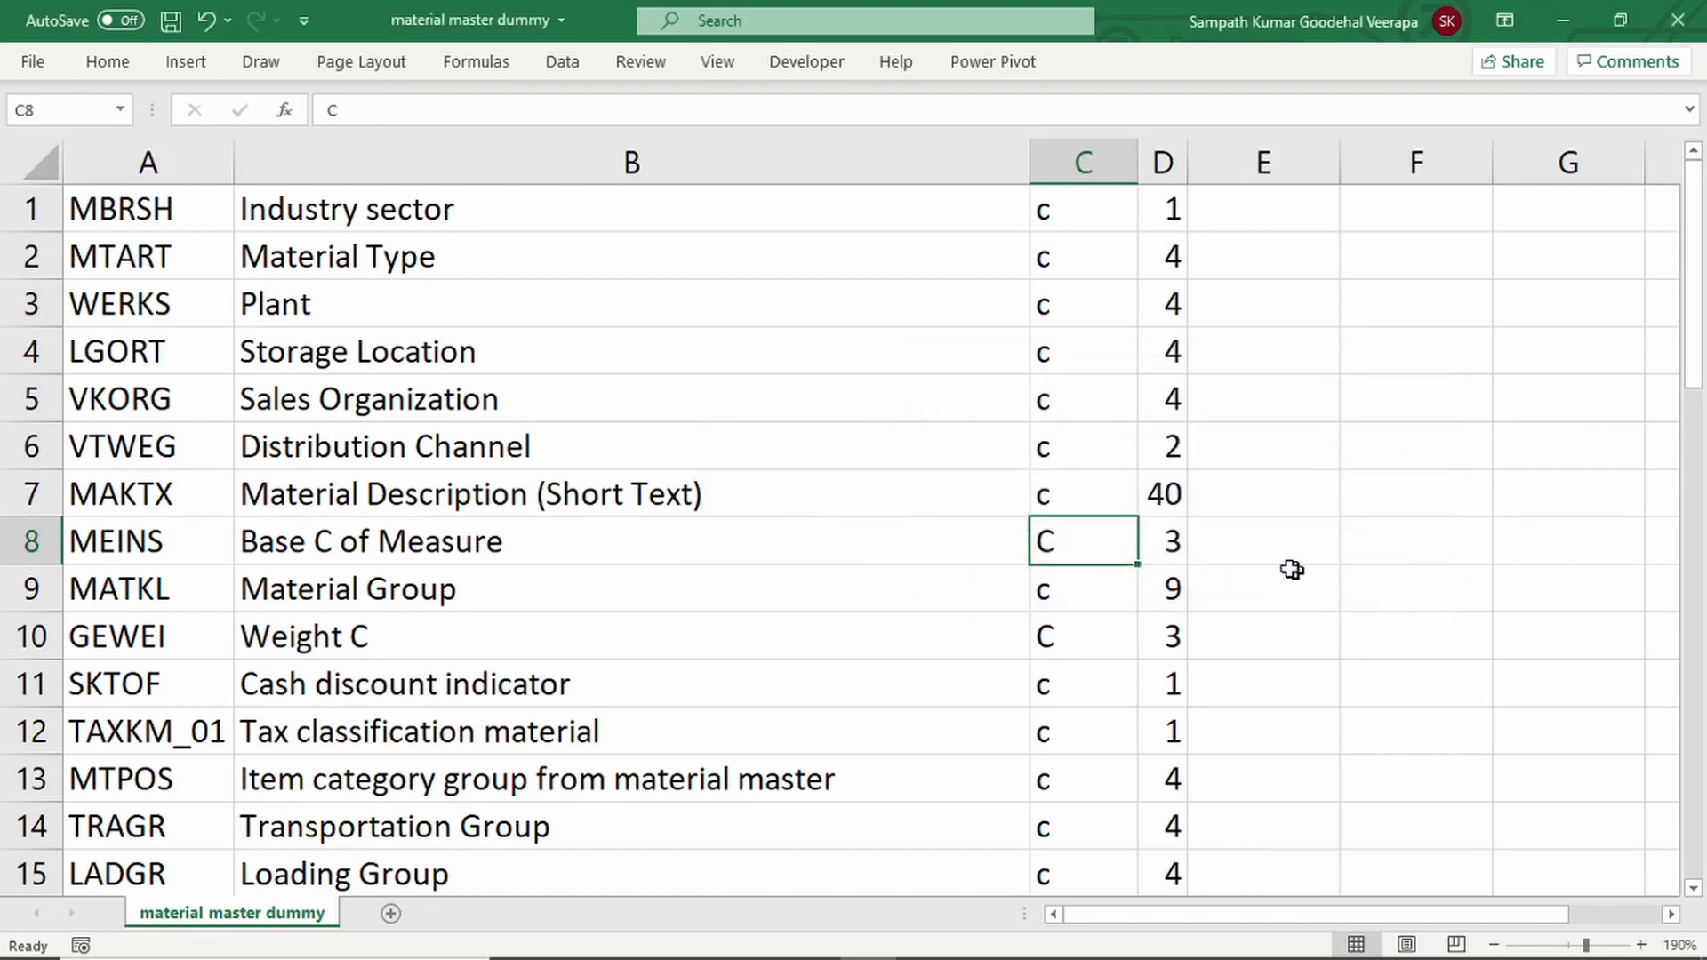
# - Replace every lowercase c with uppercase C throughout the sheet
pyautogui.click(1083, 394)
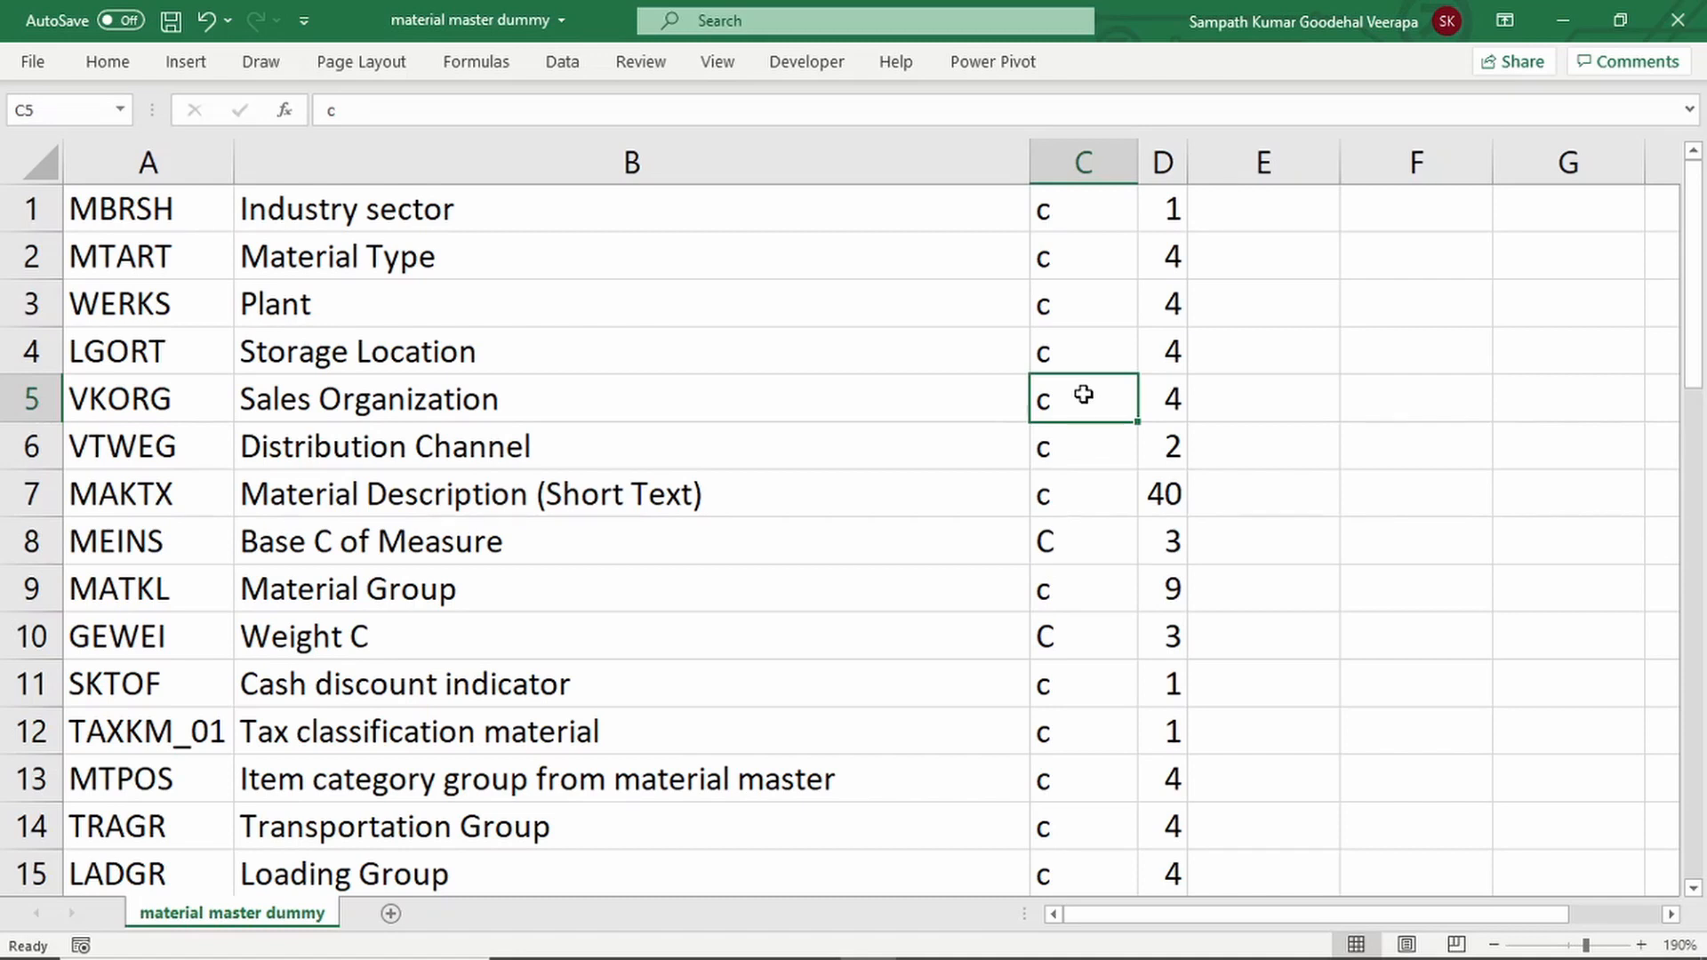
pyautogui.hotkey('ctrl', 'f')
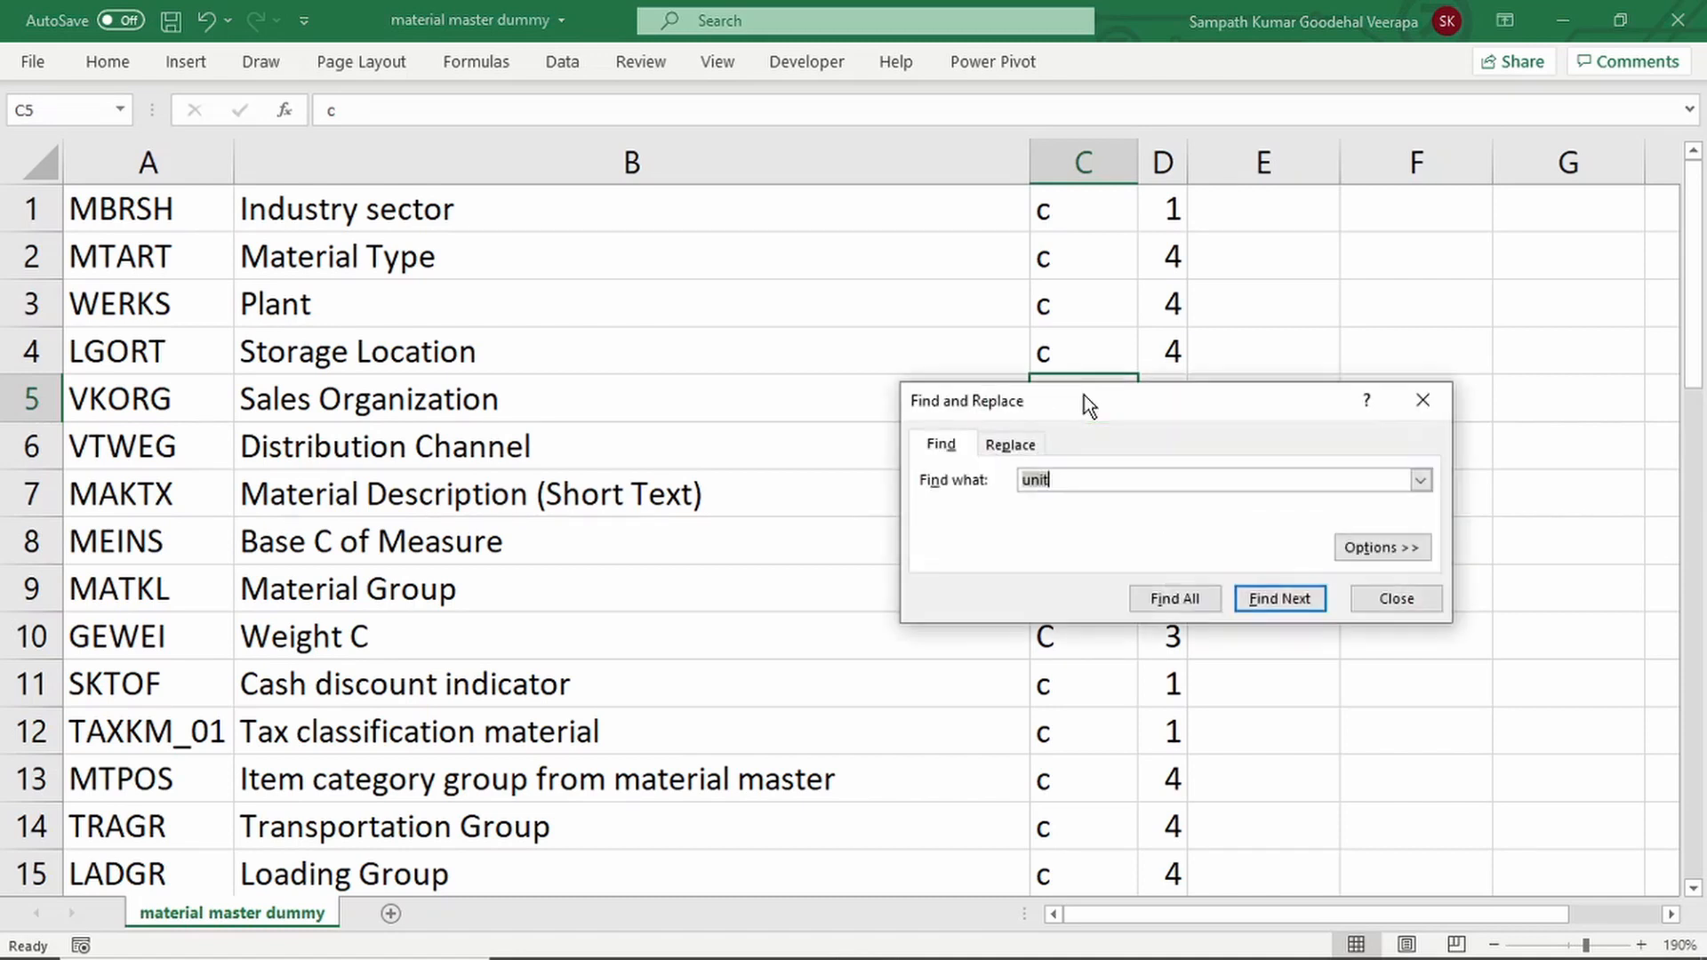
pyautogui.click(1012, 444)
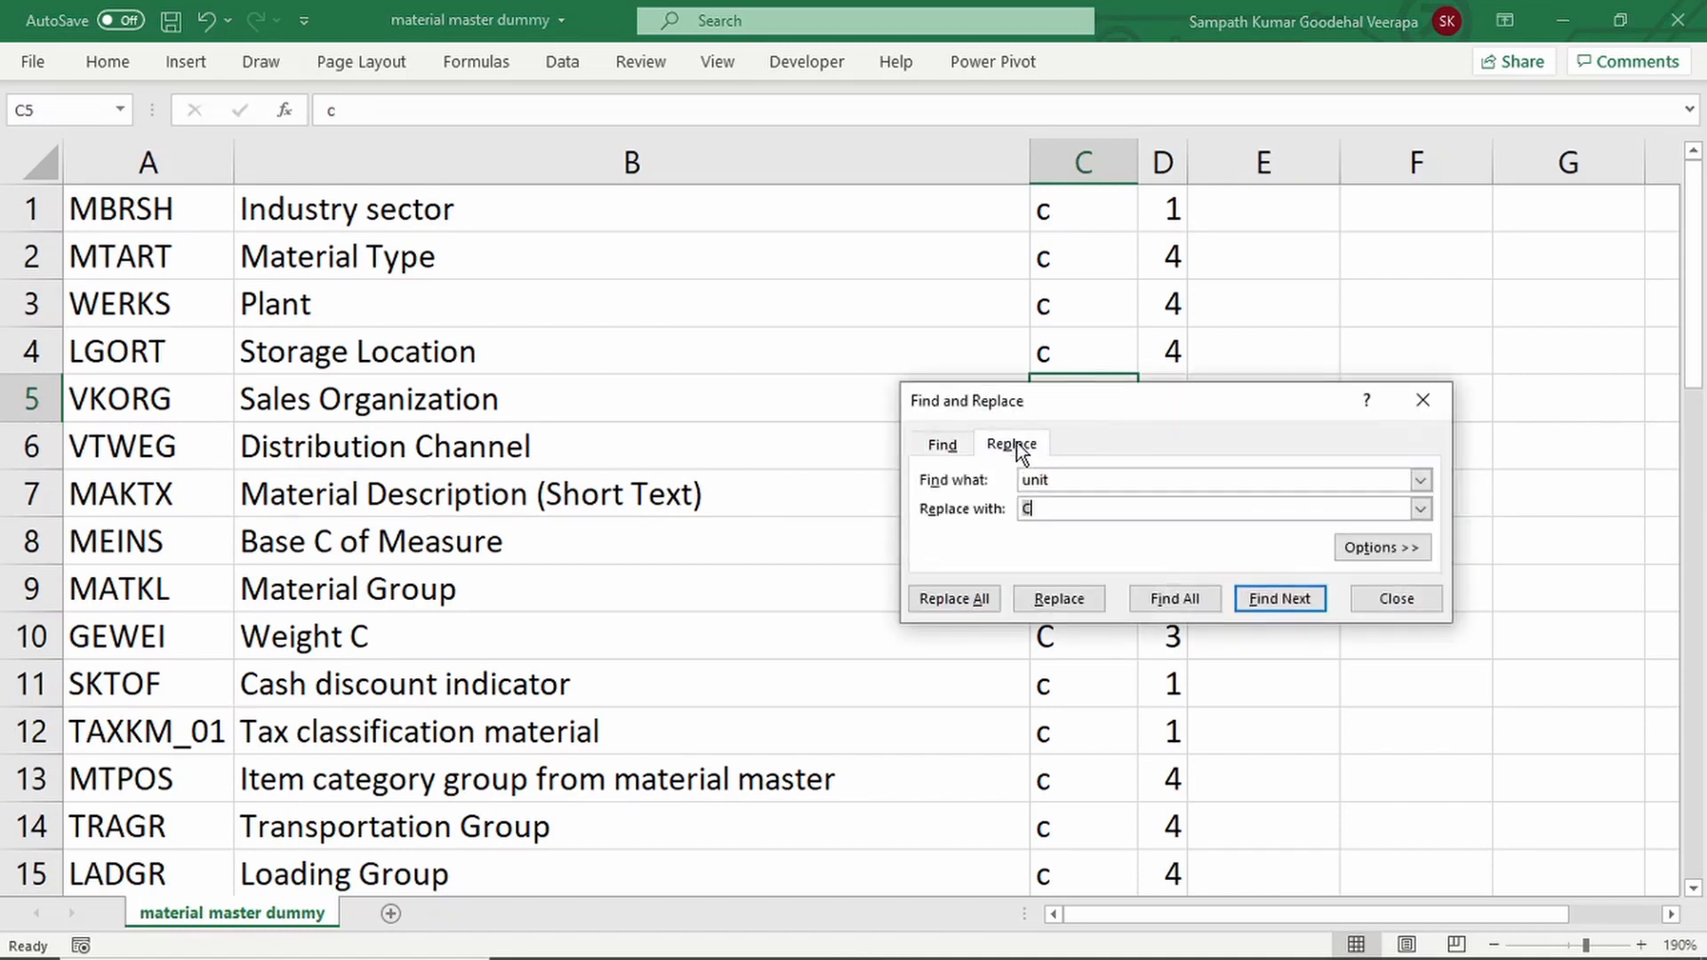
pyautogui.doubleClick(1084, 478)
pyautogui.write('c')
pyautogui.click(941, 595)
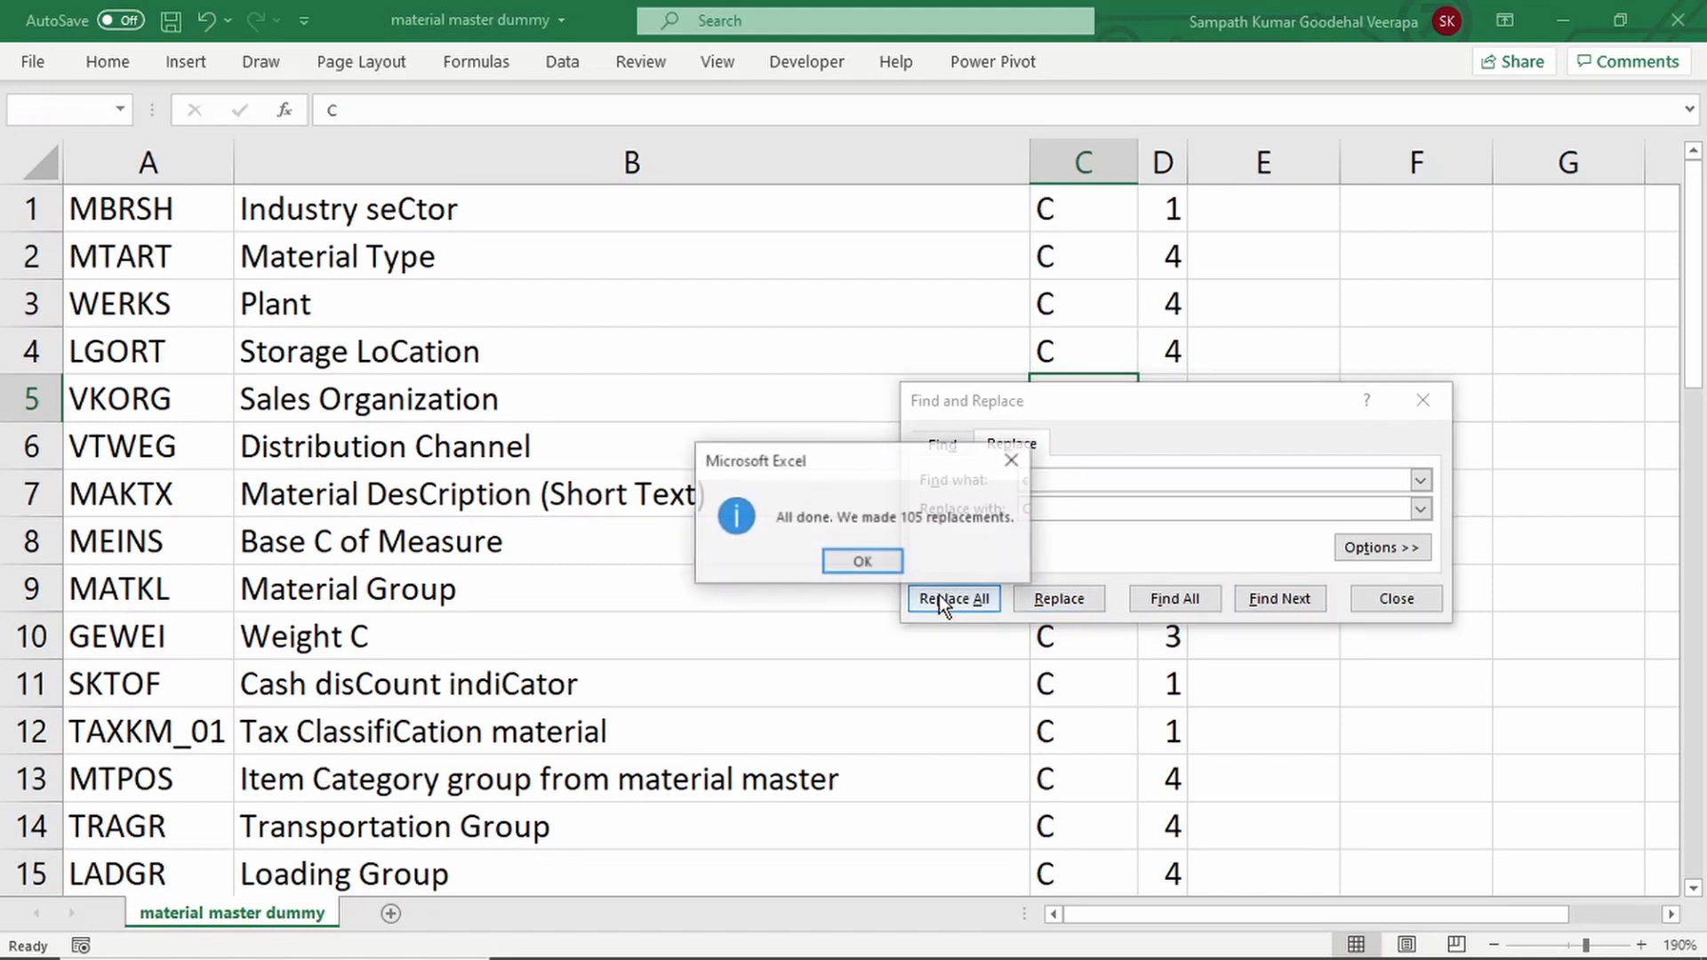
pyautogui.click(855, 563)
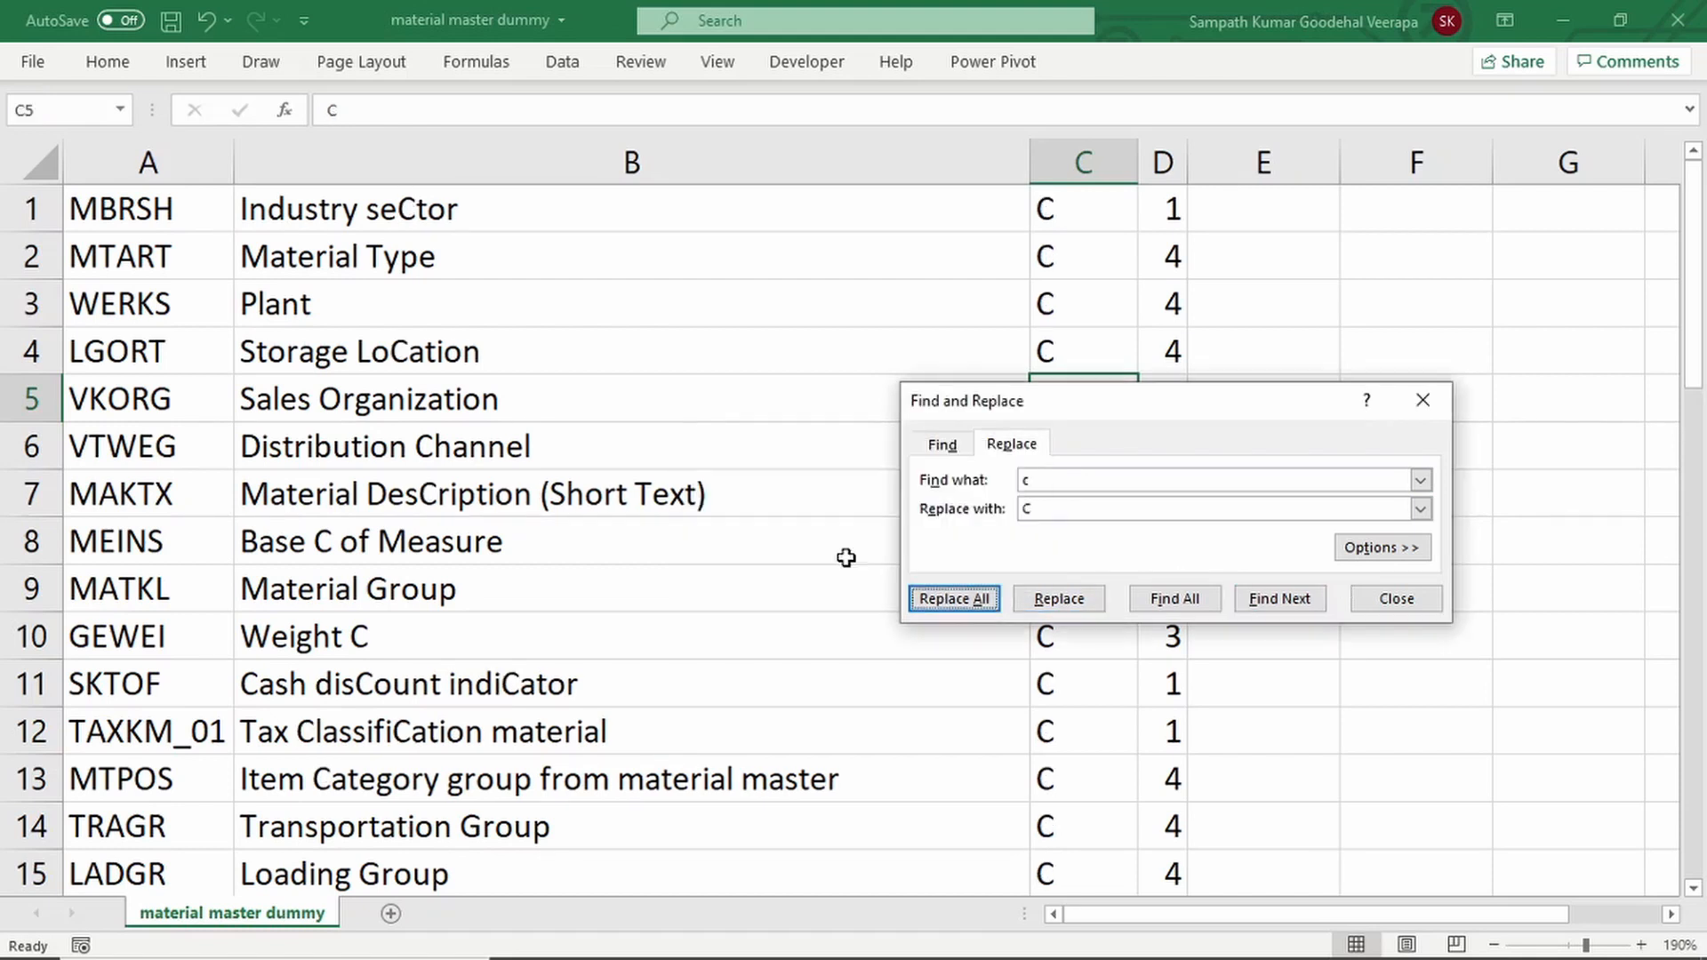
pyautogui.click(1397, 599)
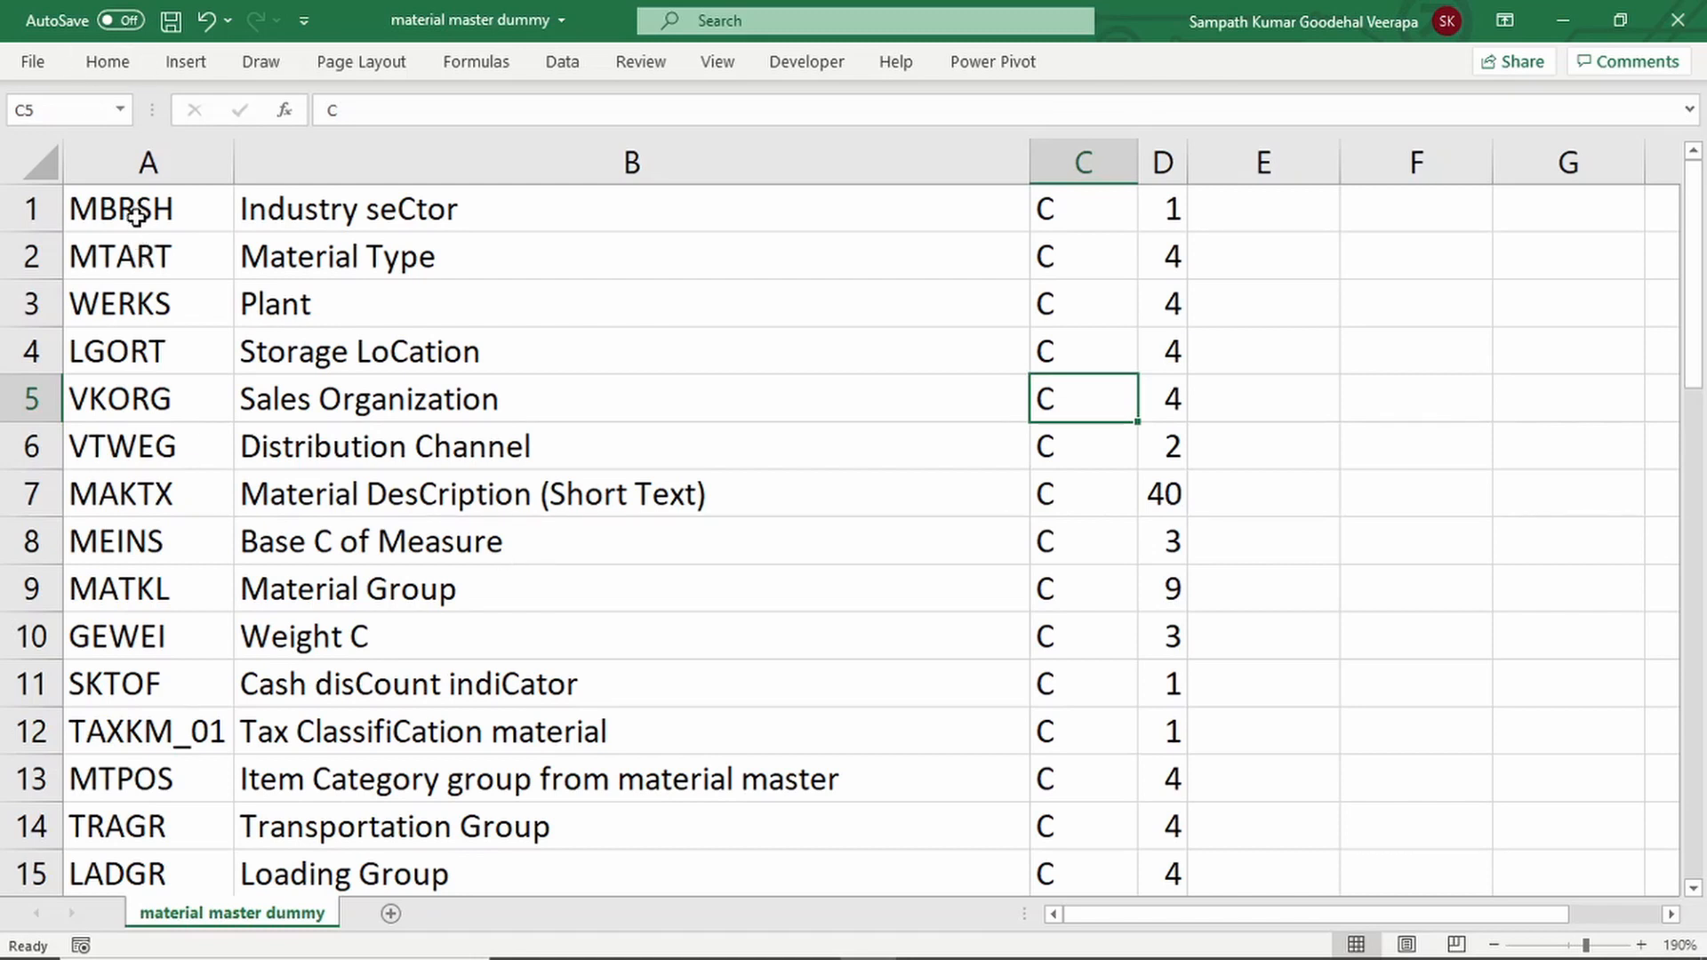
# - Move the field description column from B to column E, and delete the emptied column B
pyautogui.moveTo(135, 216); pyautogui.dragTo(169, 398)
pyautogui.moveTo(183, 495); pyautogui.dragTo(1099, 604)
pyautogui.click(587, 407)
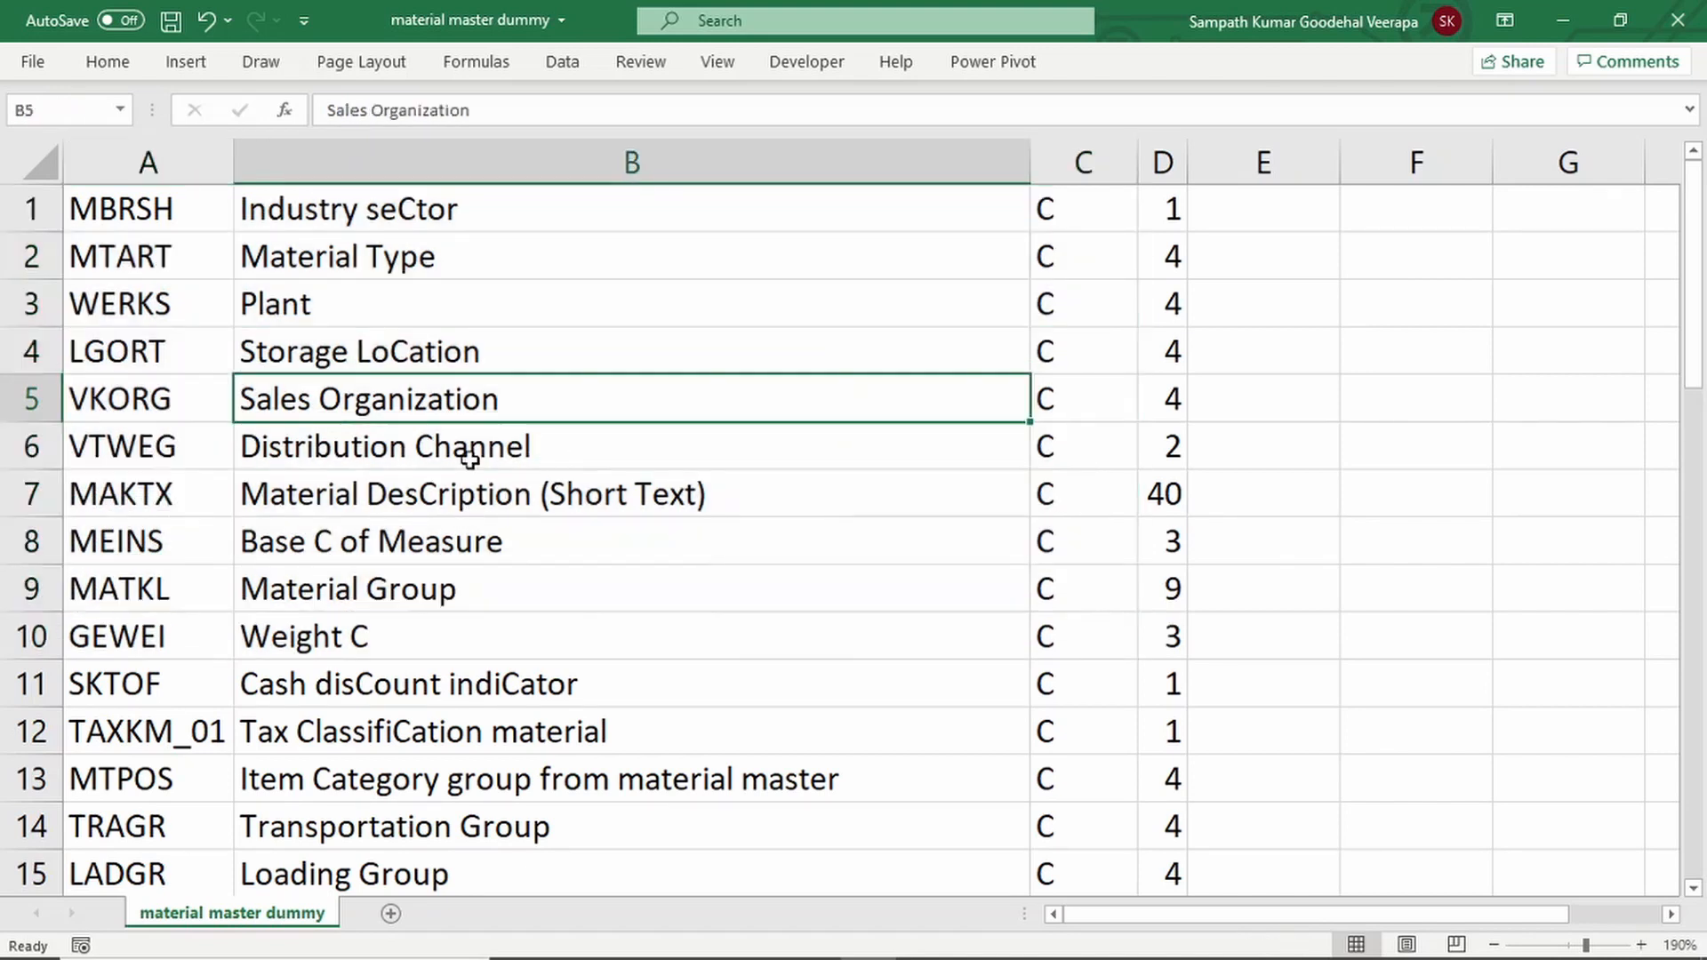
pyautogui.click(439, 169)
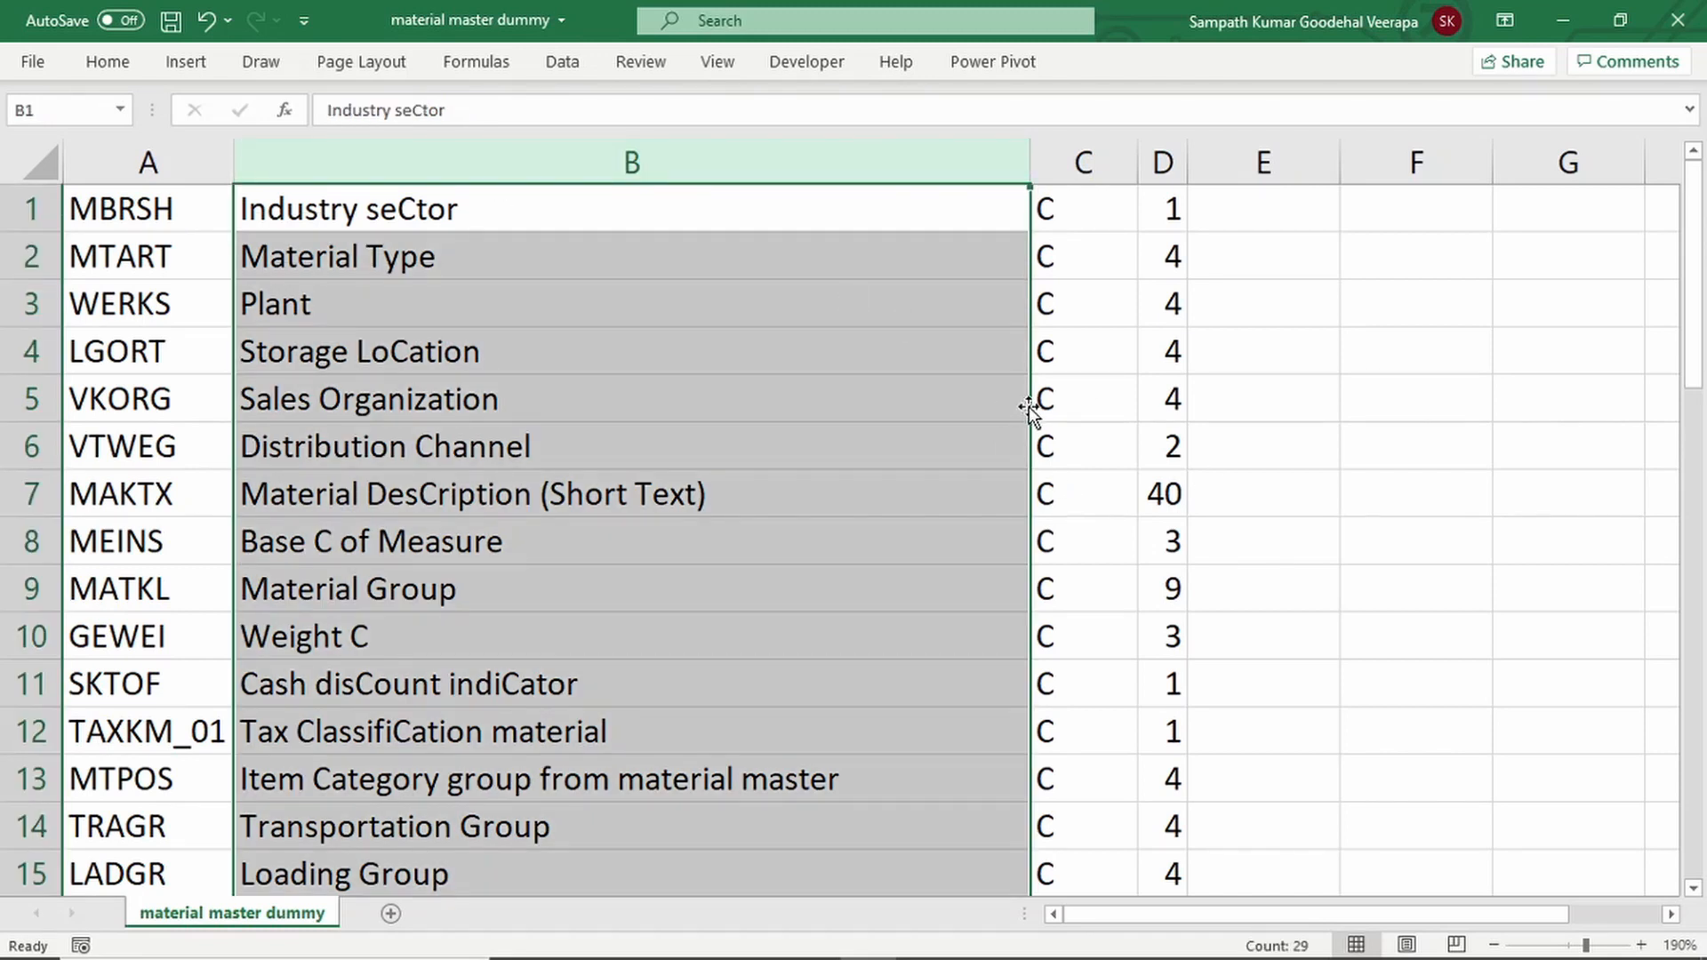
pyautogui.moveTo(1028, 407); pyautogui.dragTo(1229, 403)
pyautogui.click(313, 160)
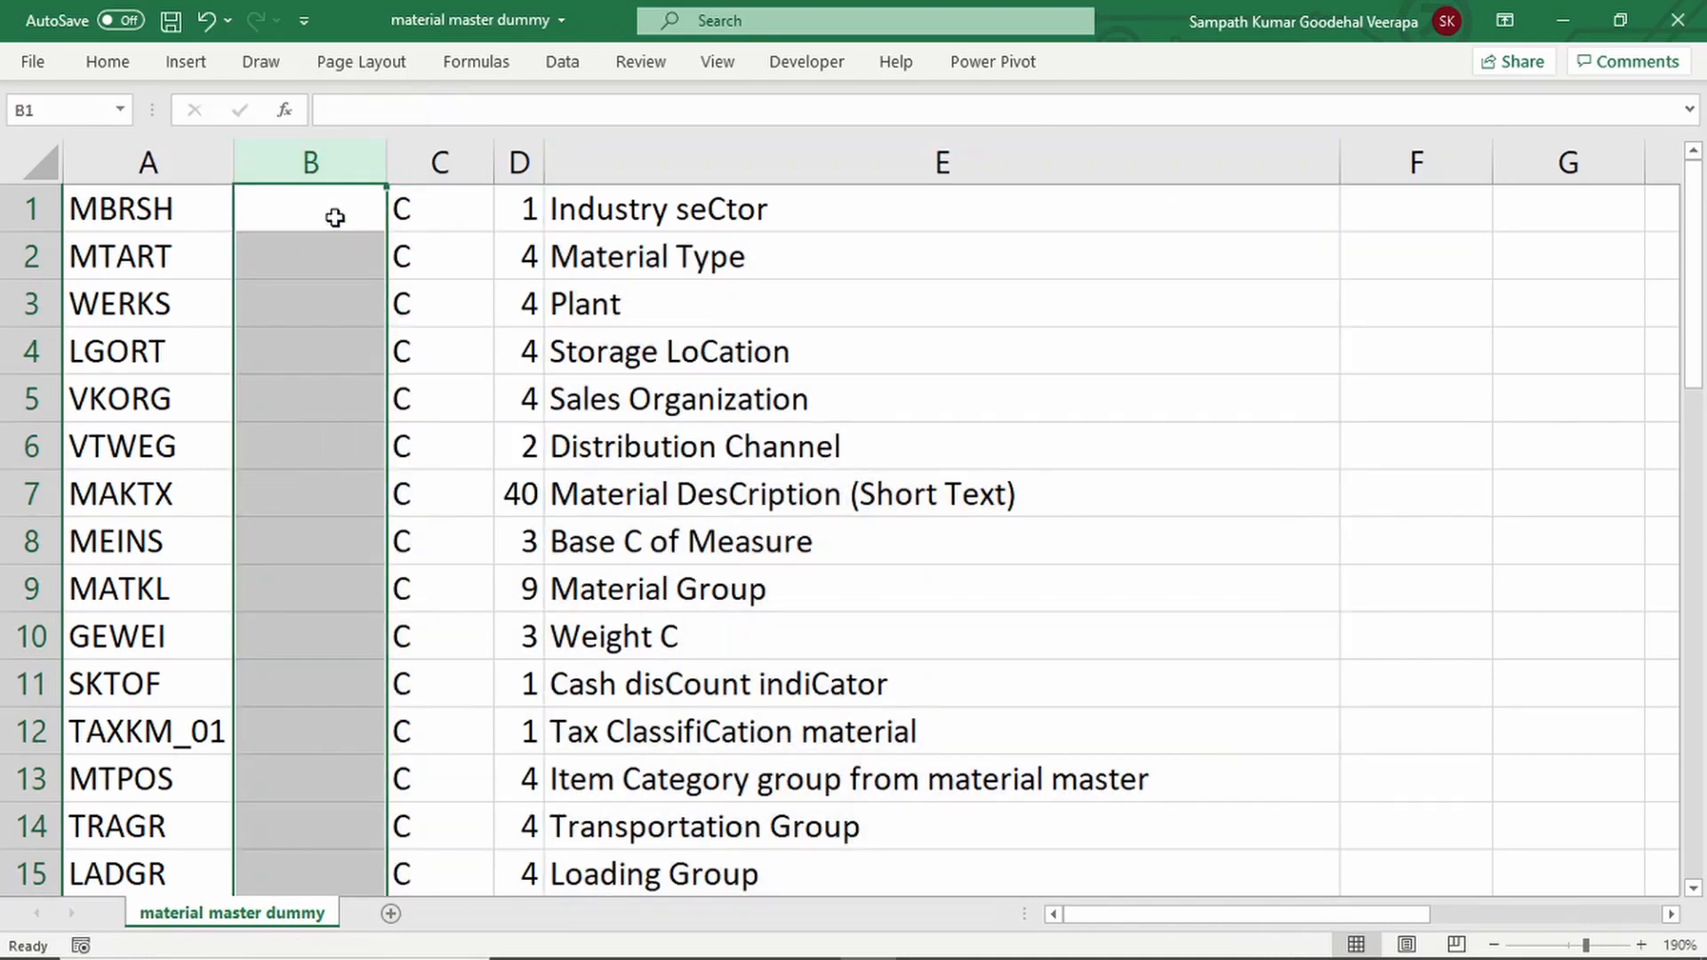
pyautogui.hotkey('ctrl', '-')
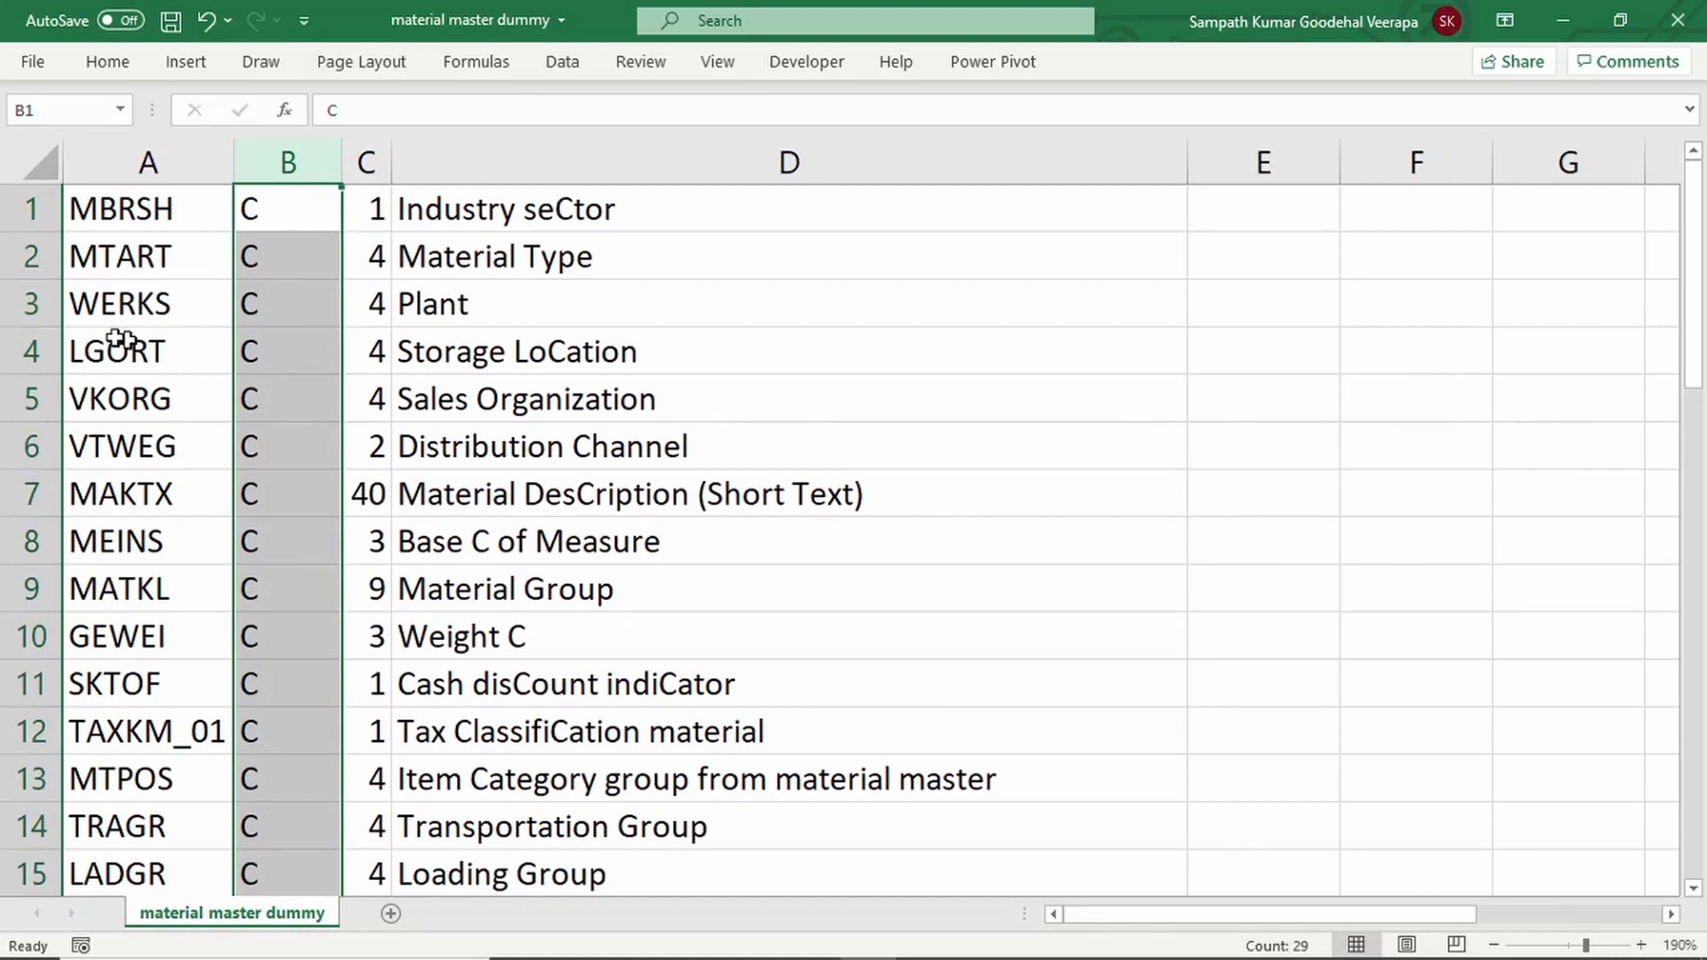
# - Copy rows 1 to 10 of the field list, MBRSH through GEWEI, across columns A to D
pyautogui.click(127, 209)
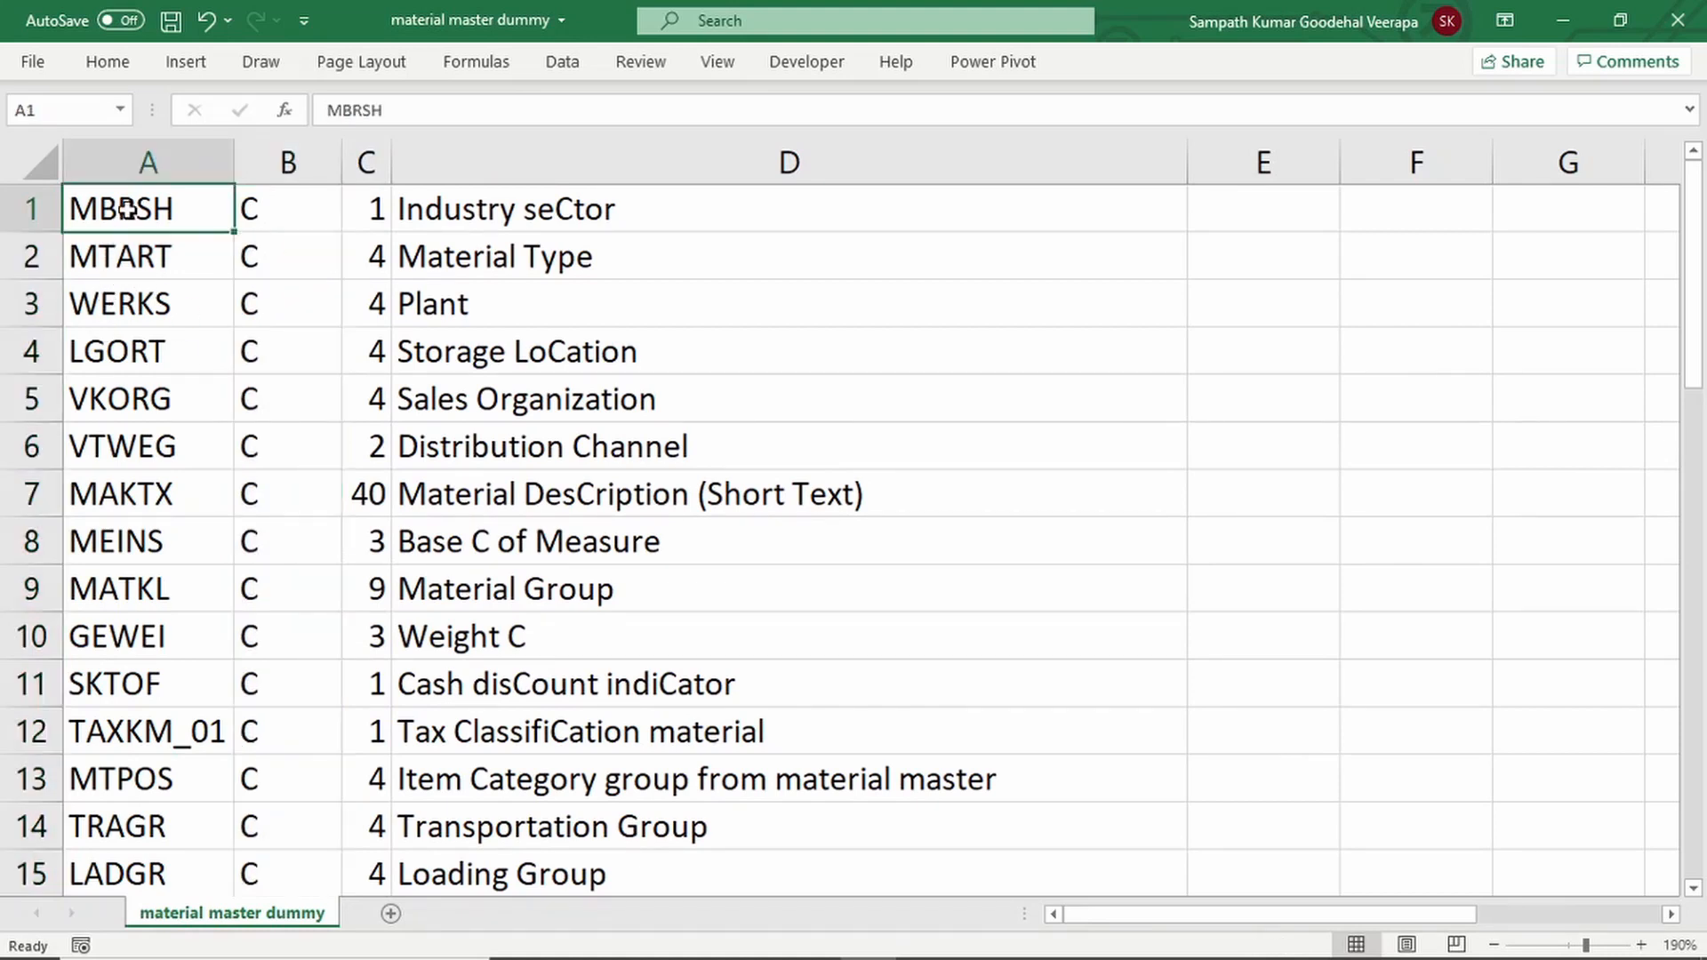
pyautogui.moveTo(127, 209); pyautogui.dragTo(526, 628)
pyautogui.hotkey('ctrl', 'c')
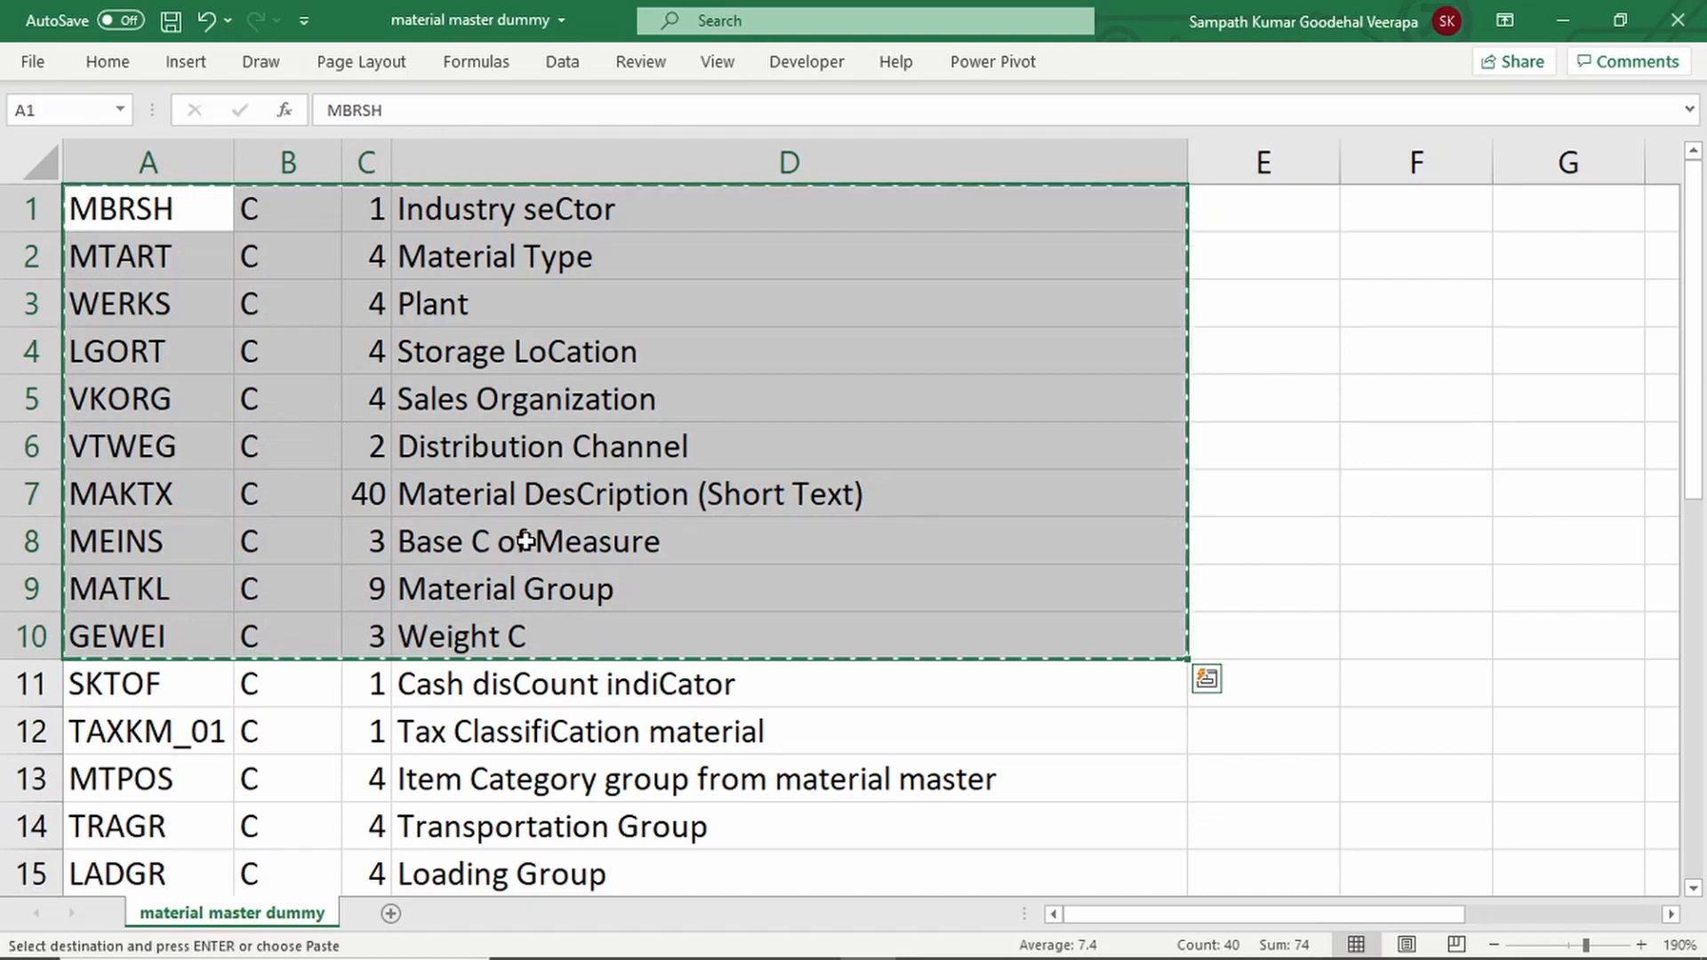
# - Switch to SAP, open Maintain Source Fields in change mode, and paste the copied rows into the field table of structure ZZMM01
pyautogui.hotkey('alt', 'Tab')
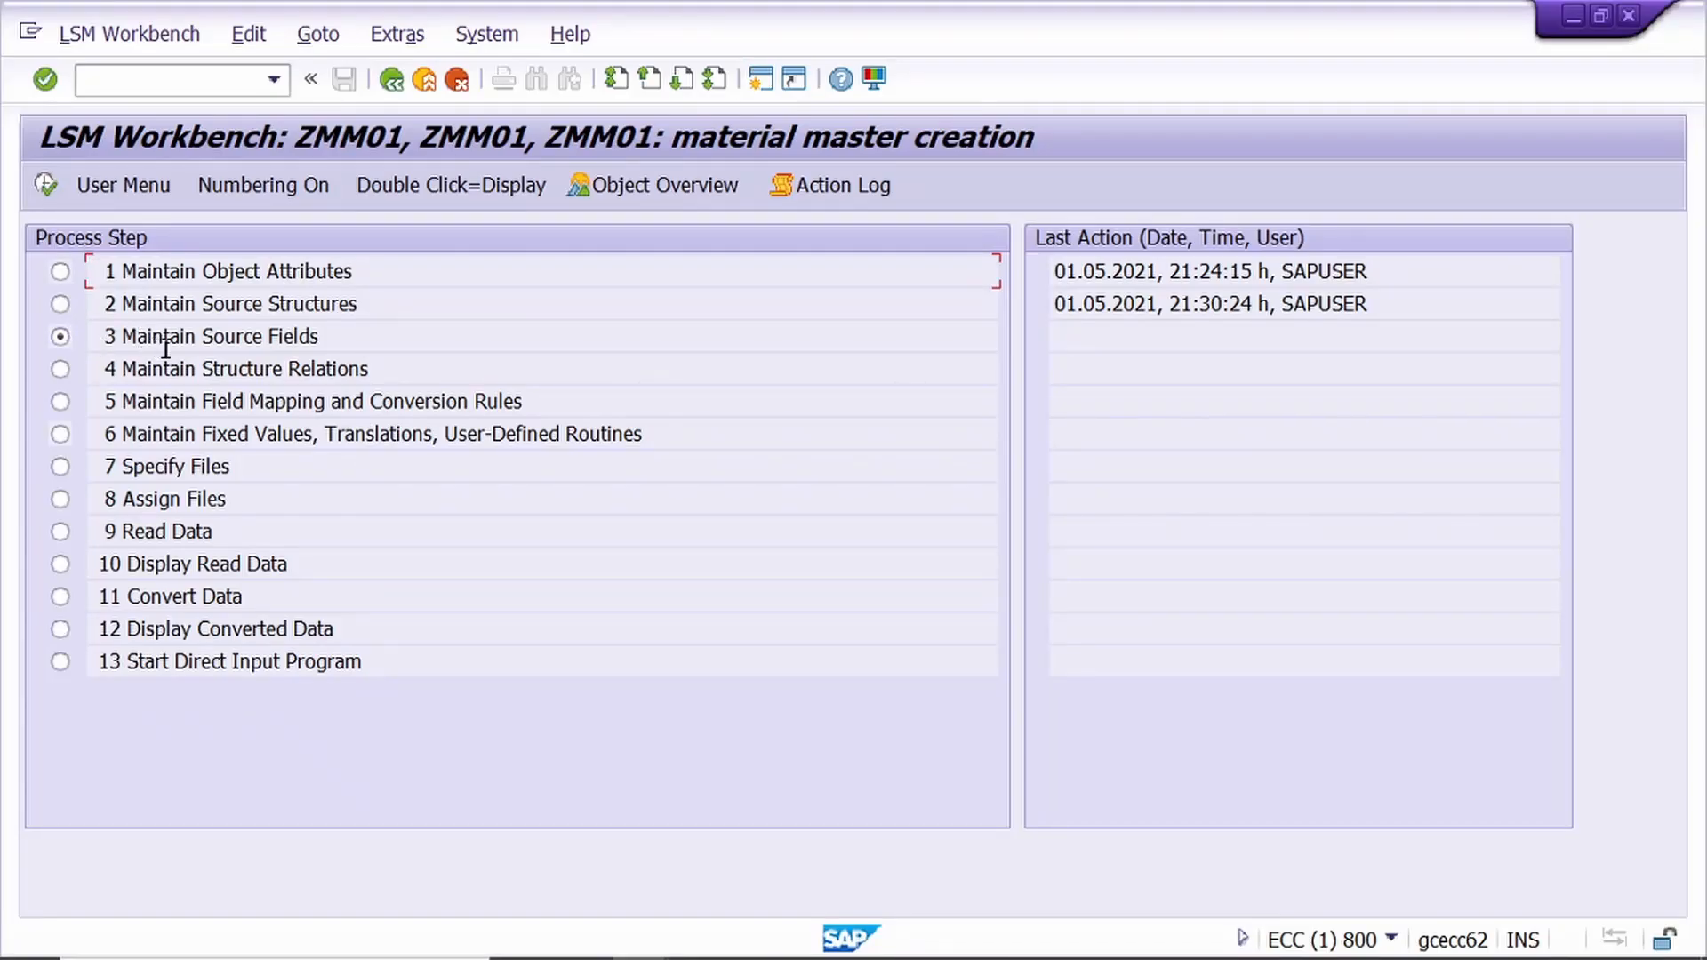
pyautogui.click(44, 185)
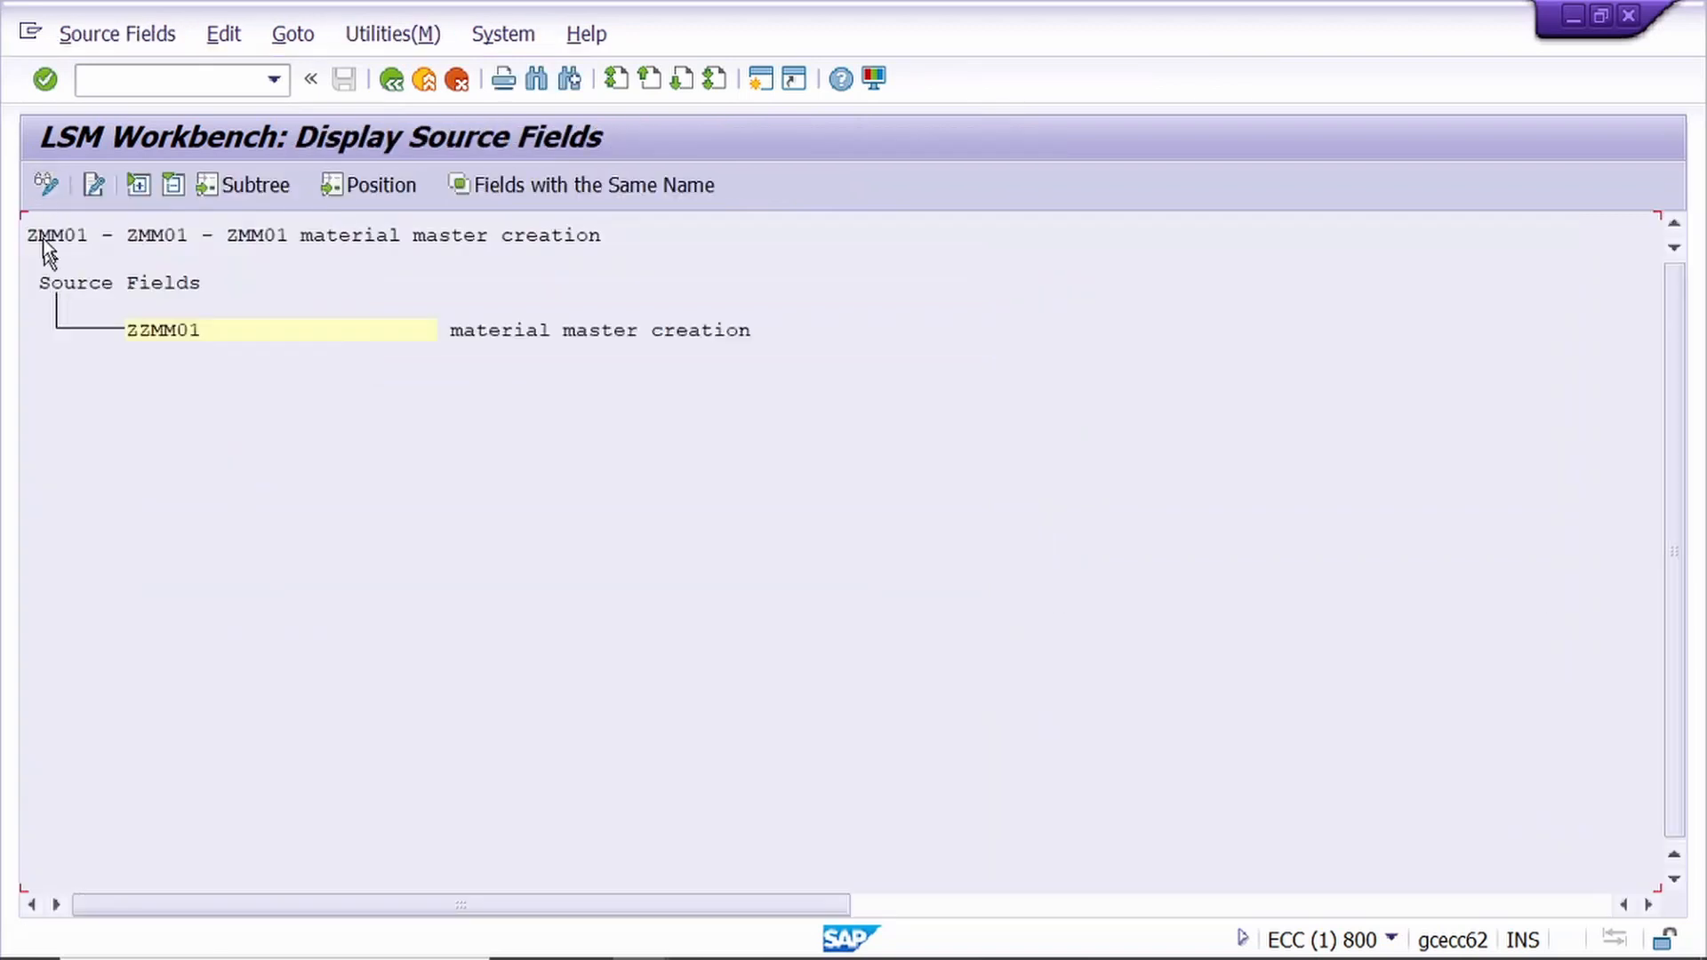
pyautogui.click(45, 185)
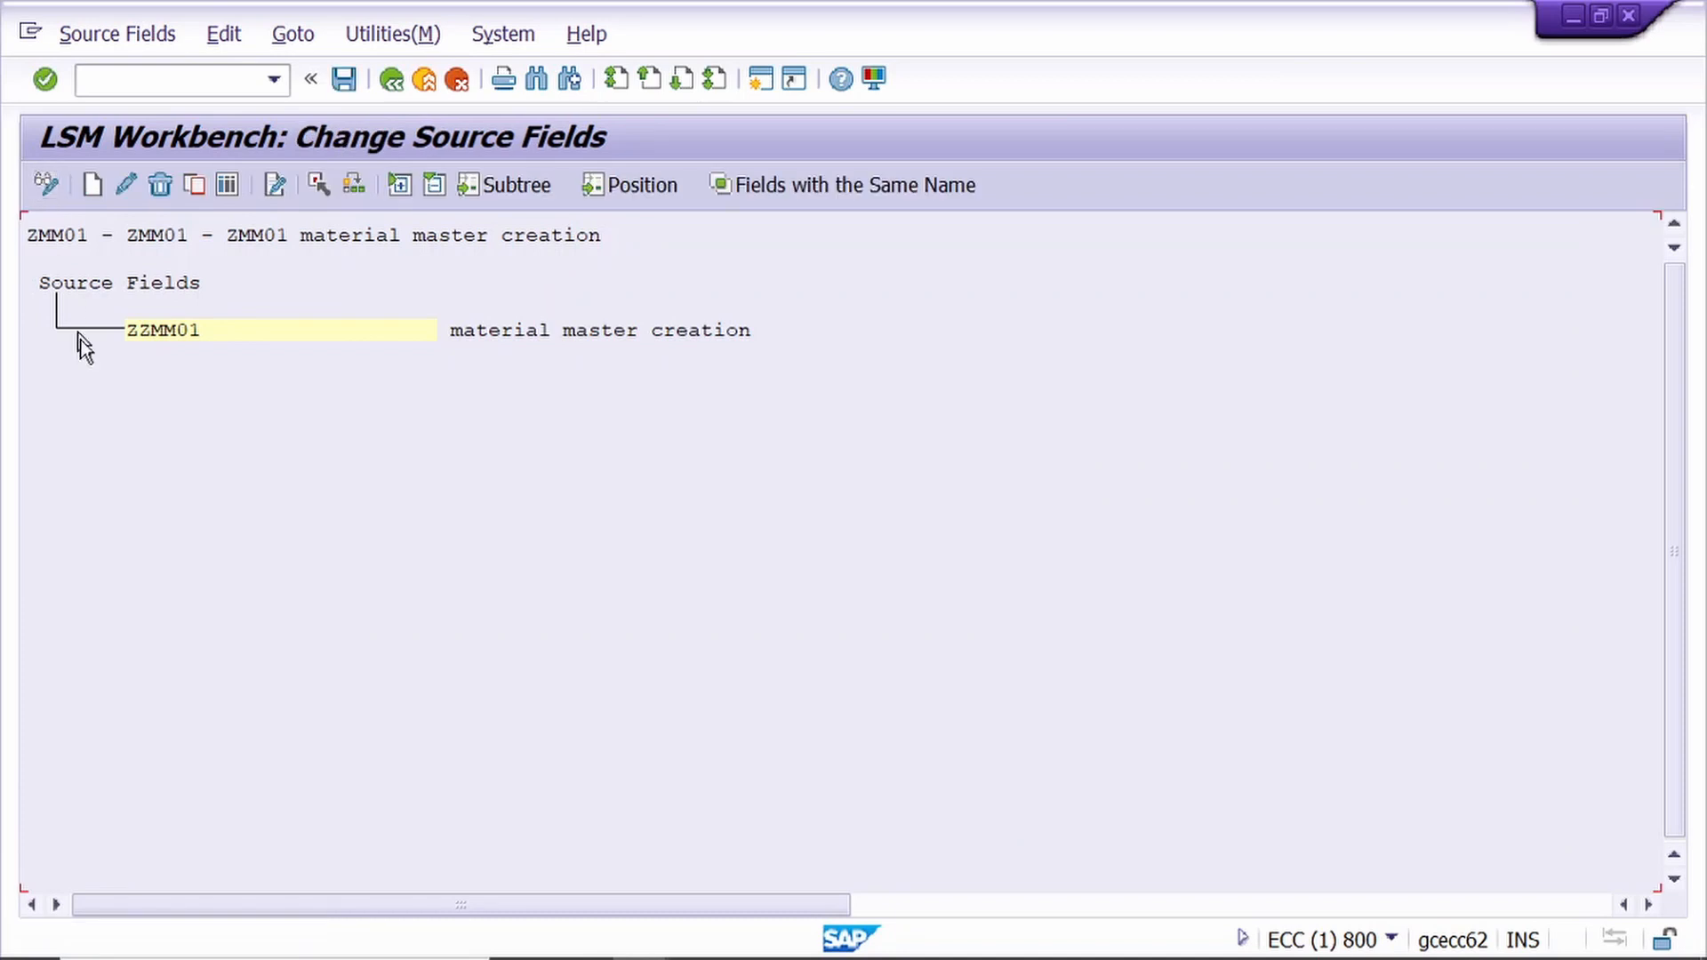
pyautogui.click(158, 327)
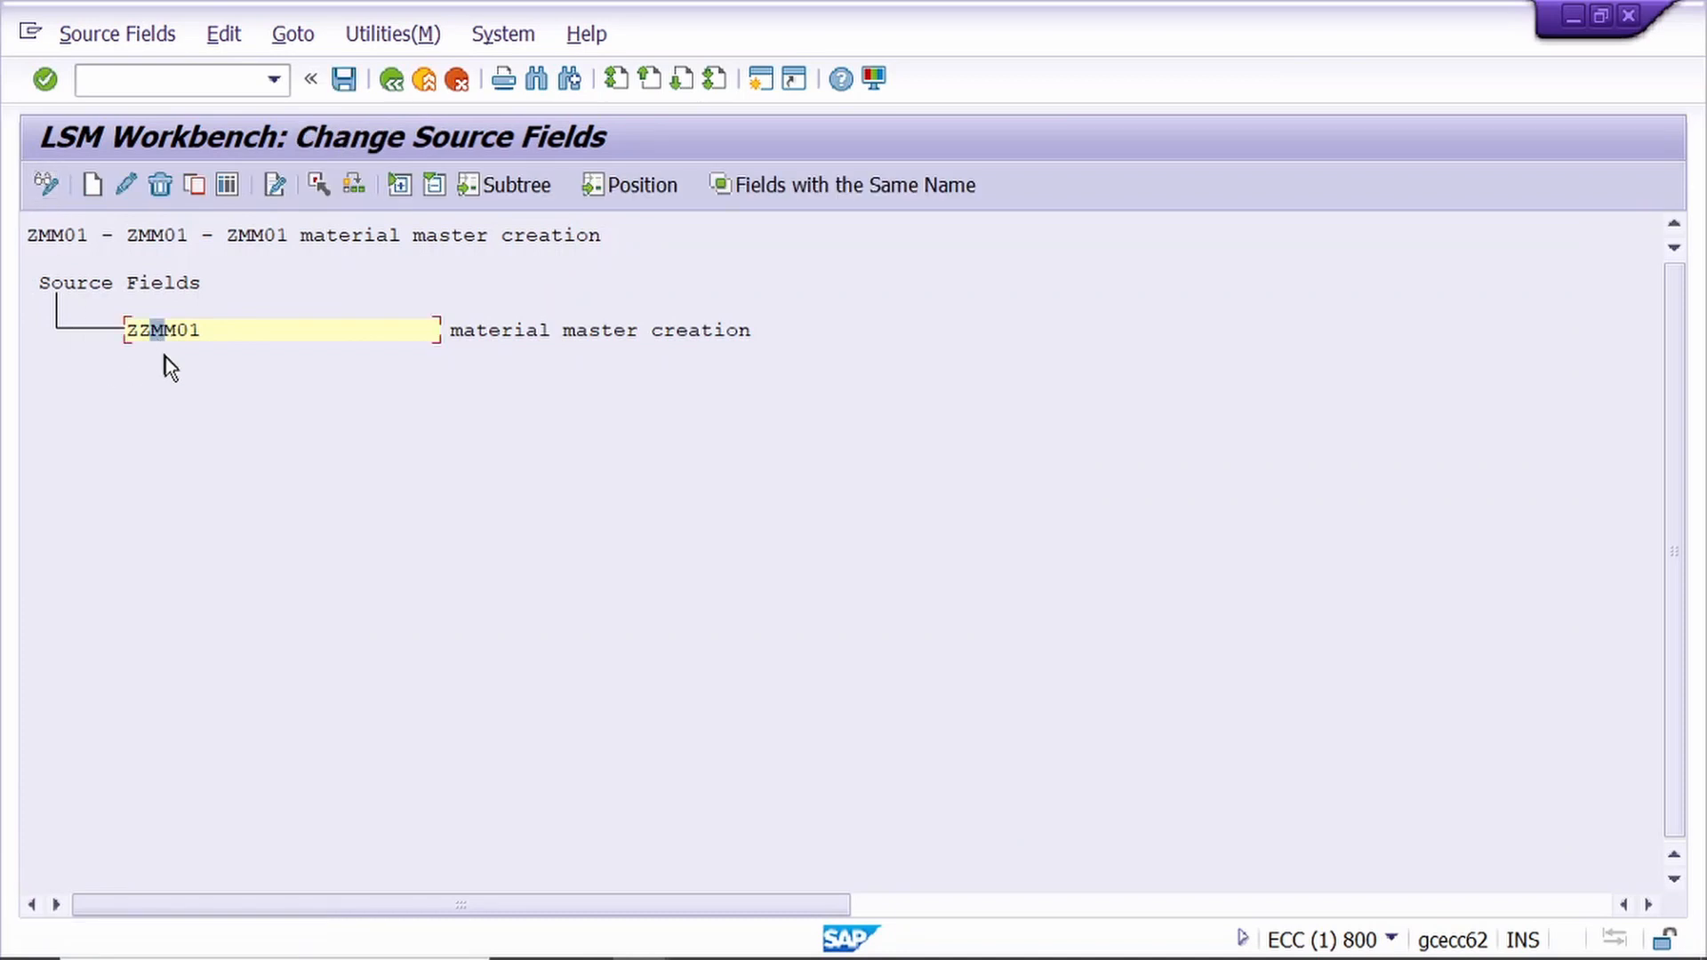
pyautogui.click(226, 187)
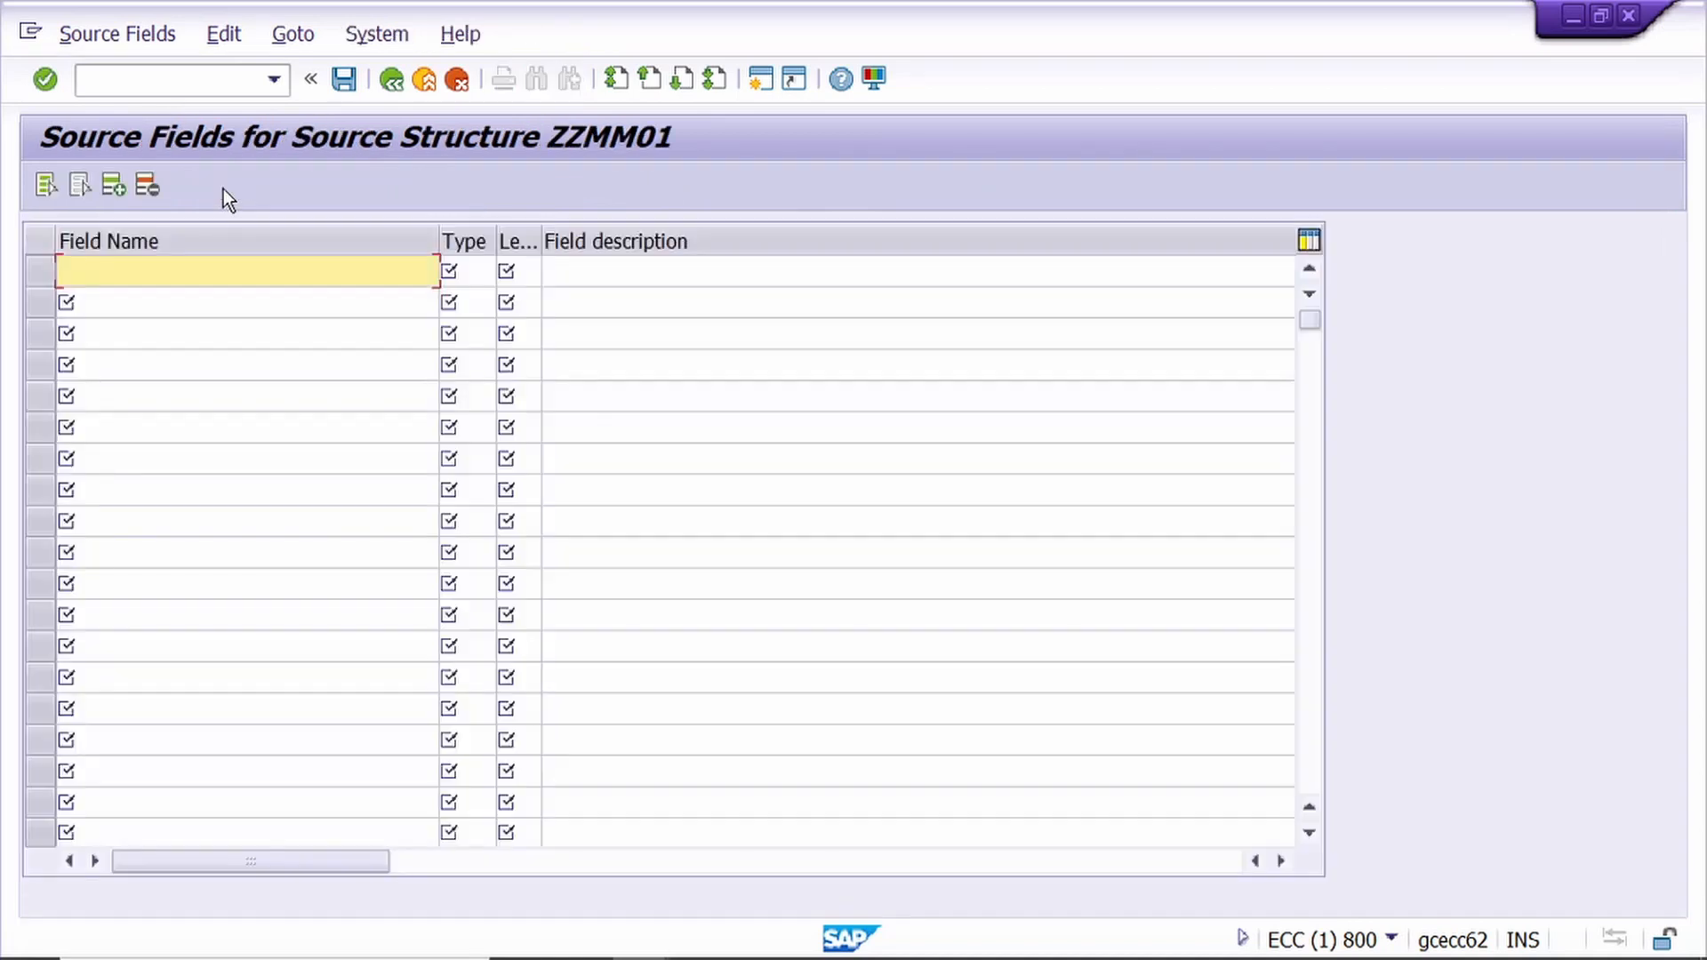
pyautogui.hotkey('ctrl', 'v')
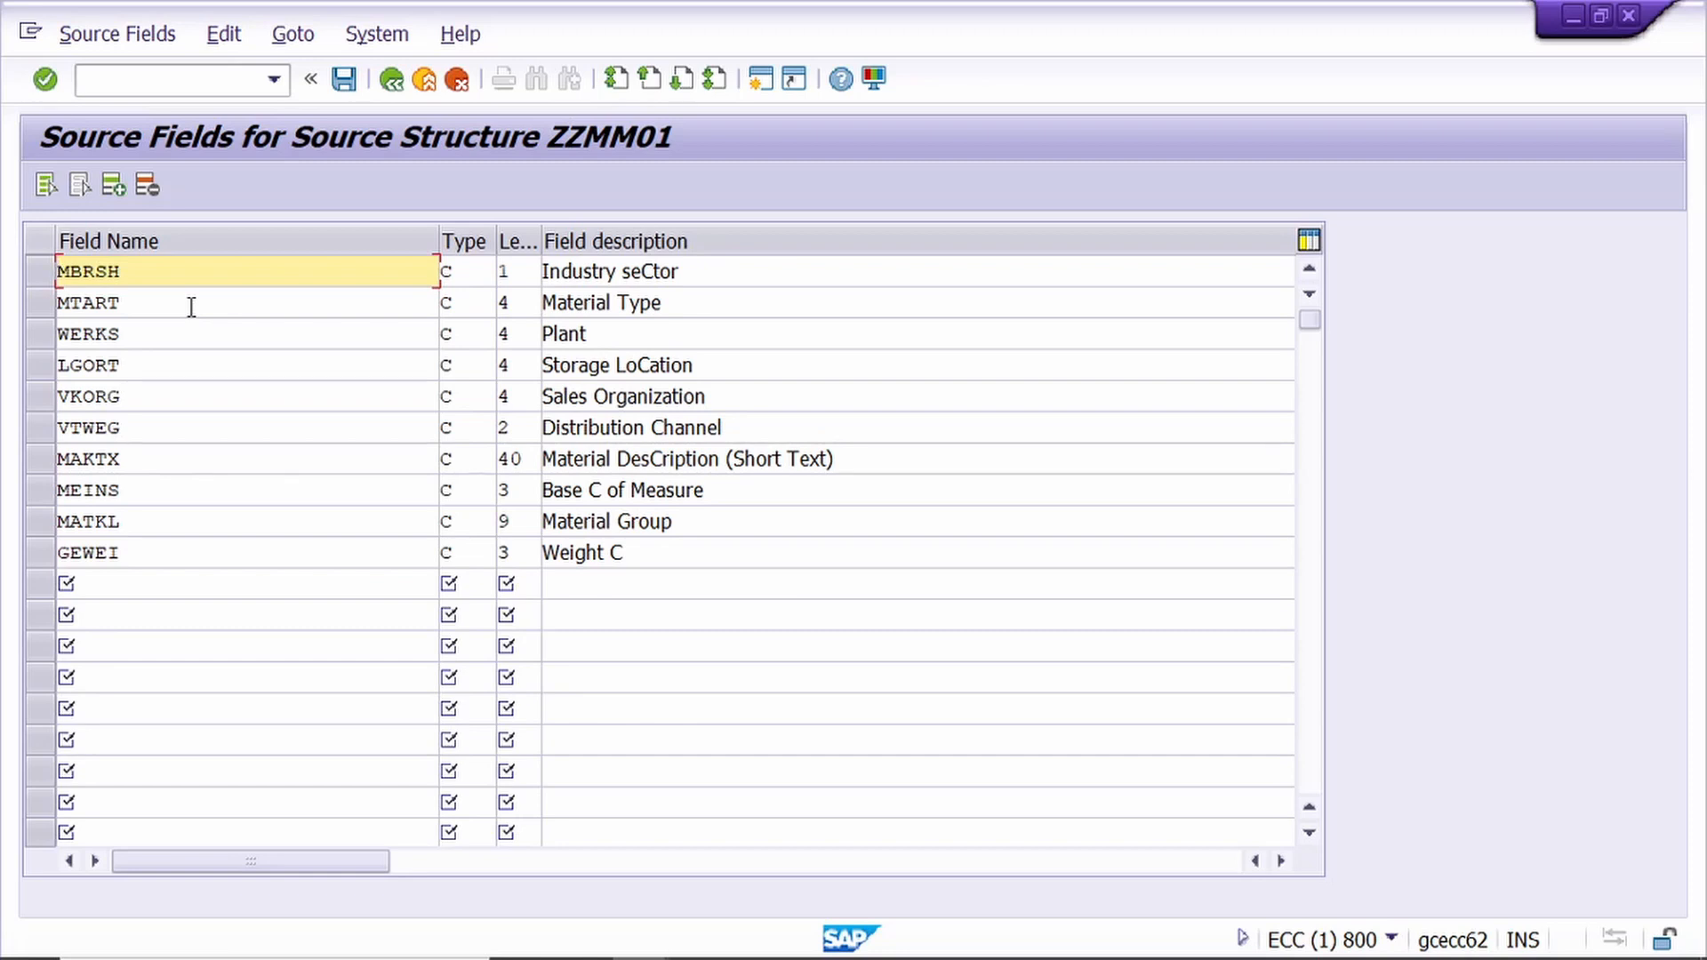
# - Copy rows 11 to 20, SKTOF through DISPO, from the Excel list and paste them below GEWEI in the SAP source fields table
pyautogui.hotkey('alt', 'Tab')
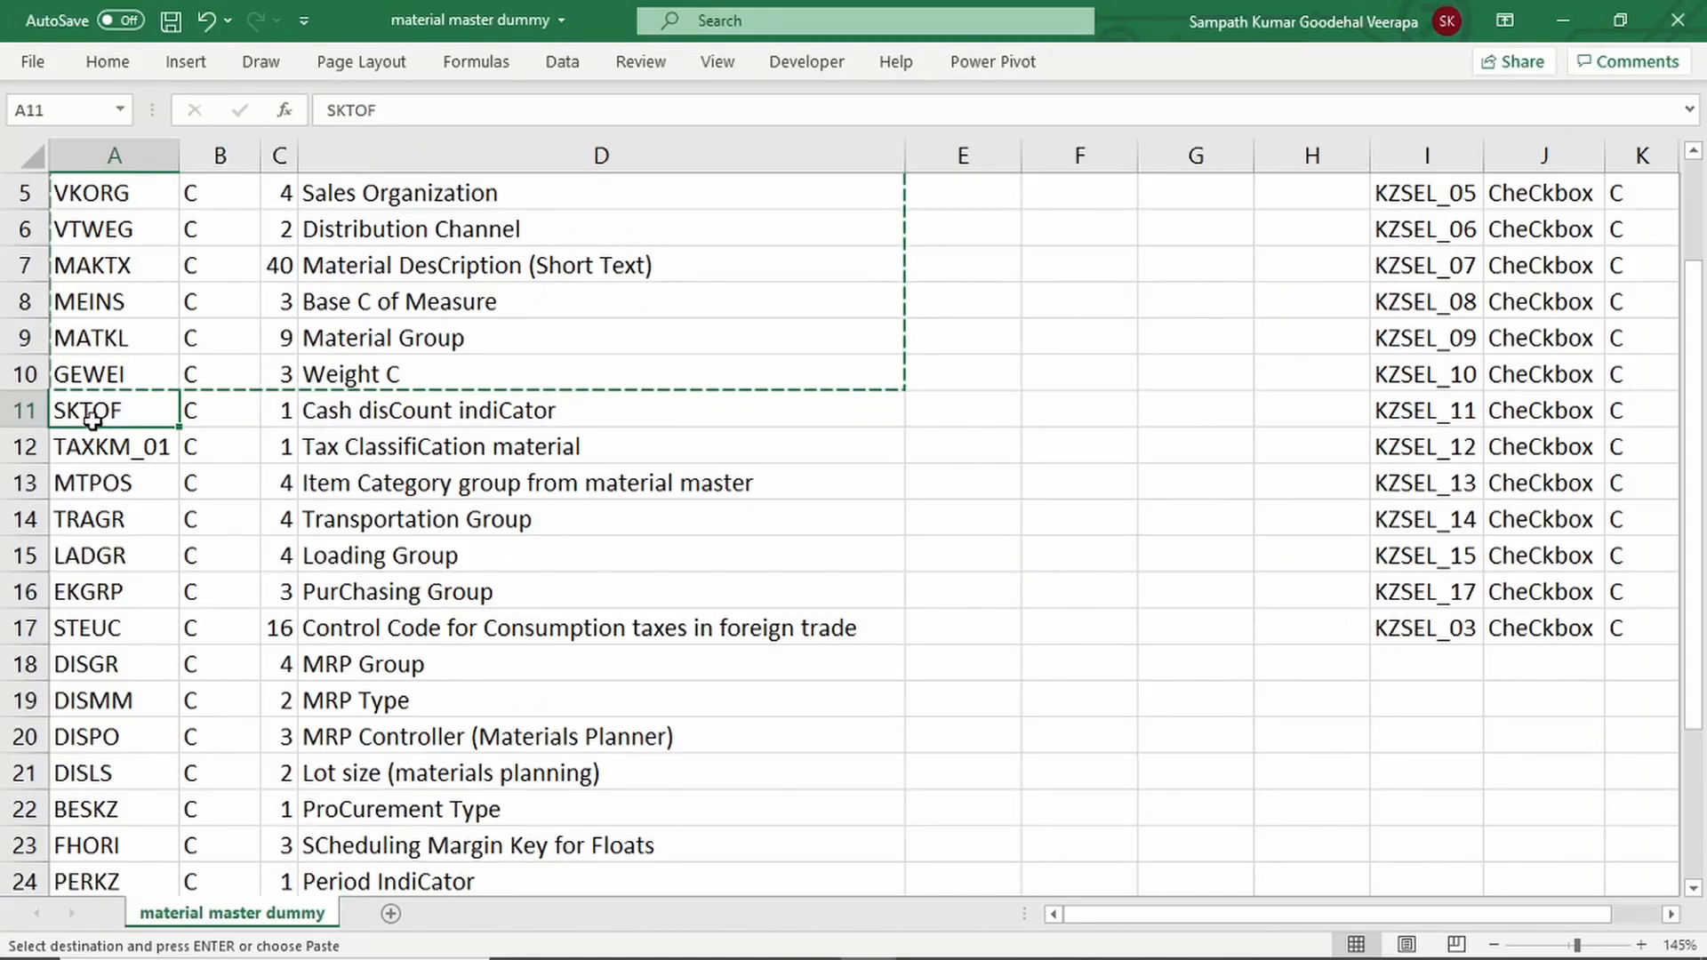
pyautogui.moveTo(94, 418); pyautogui.dragTo(501, 742)
pyautogui.hotkey('ctrl', 'c')
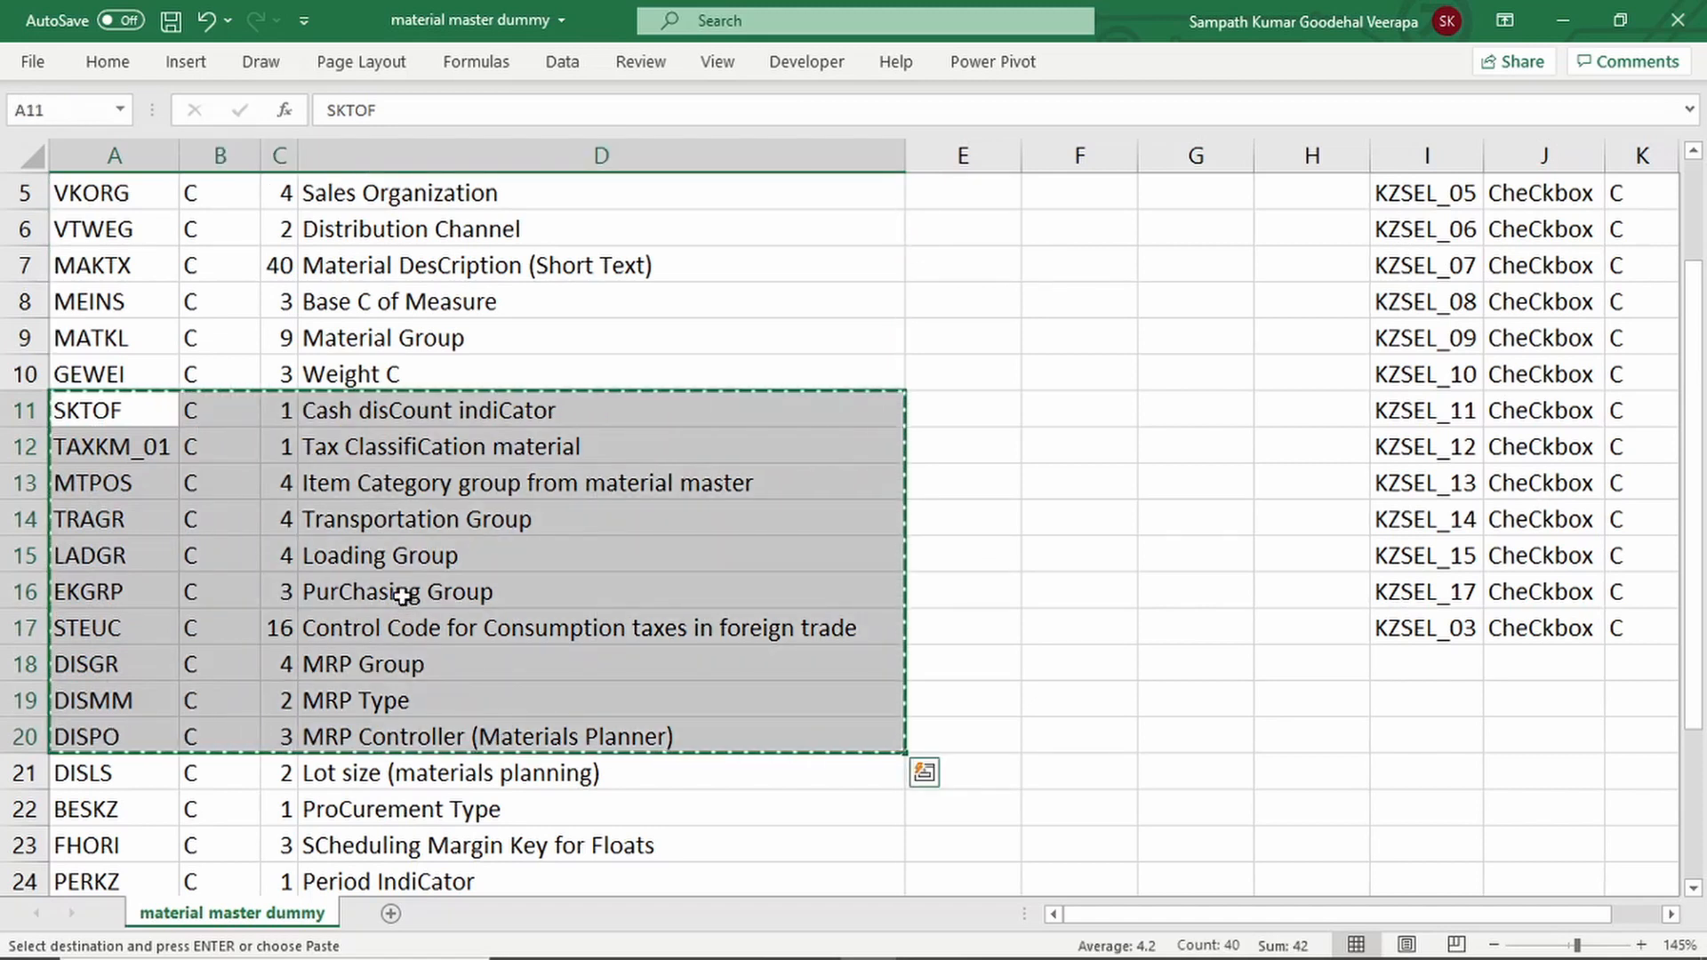
pyautogui.hotkey('alt', 'Tab')
pyautogui.click(158, 316)
pyautogui.hotkey('ctrl', 'v')
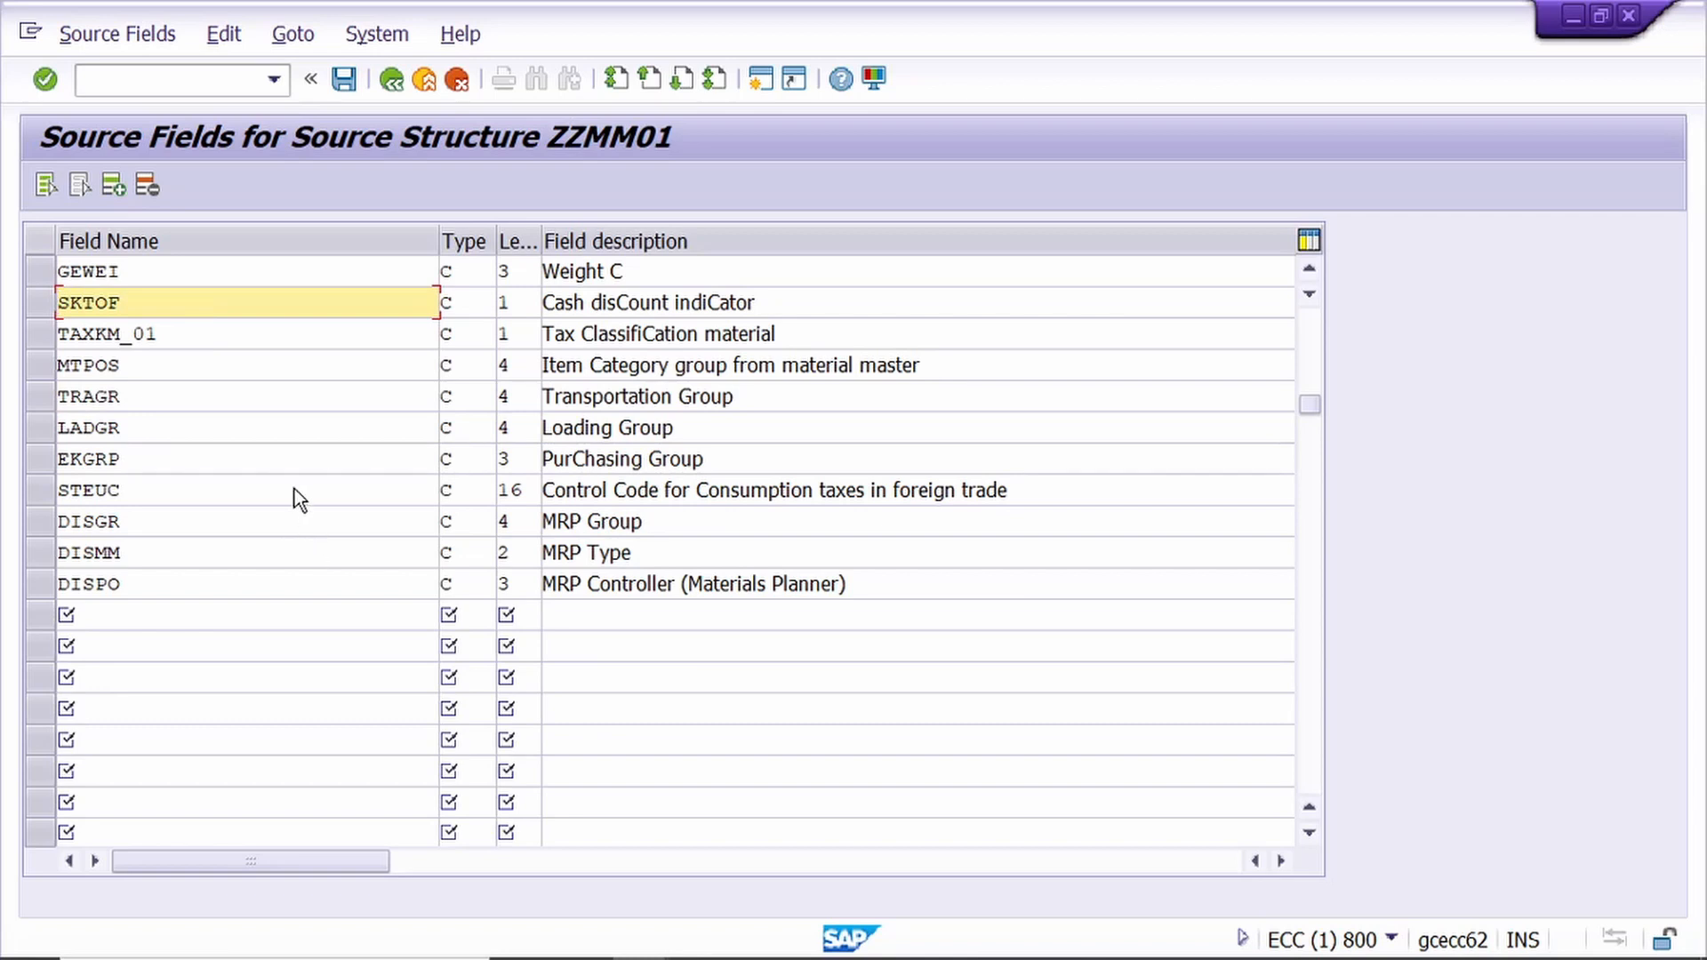
# - Copy rows 21 to 29, DISLS through LOSGR, from the Excel list and paste them below DISPO in the SAP source fields table
pyautogui.scroll(-1, 208, 614)
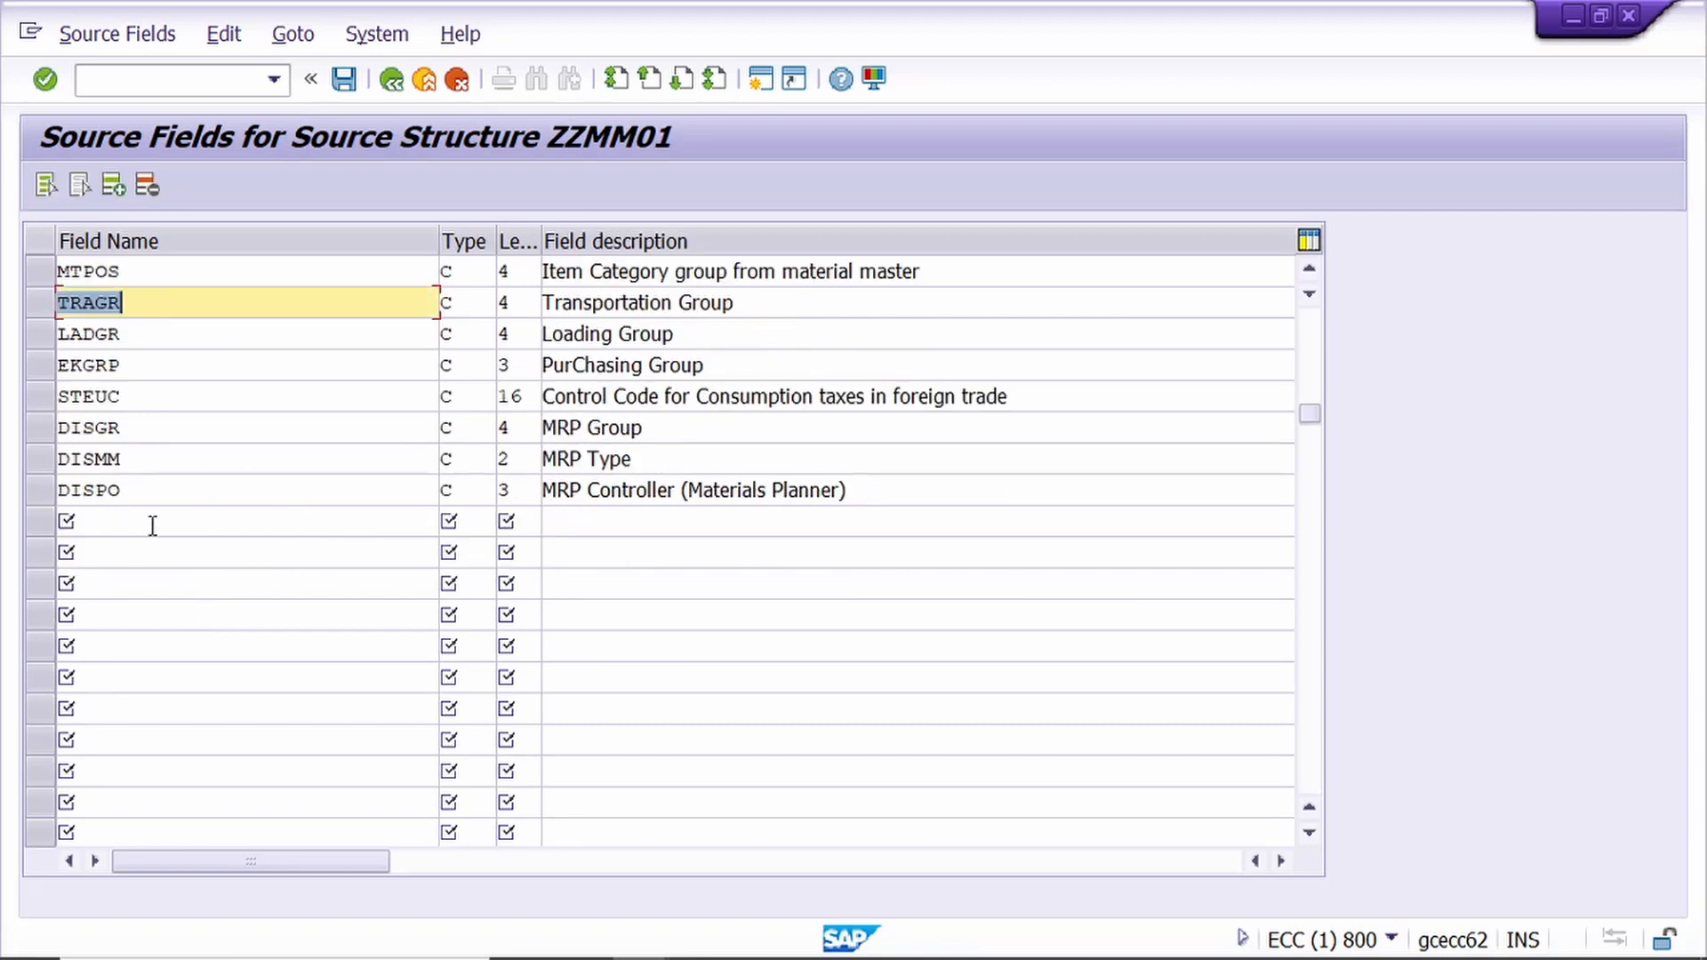
pyautogui.click(153, 526)
pyautogui.scroll(-2, 259, 488)
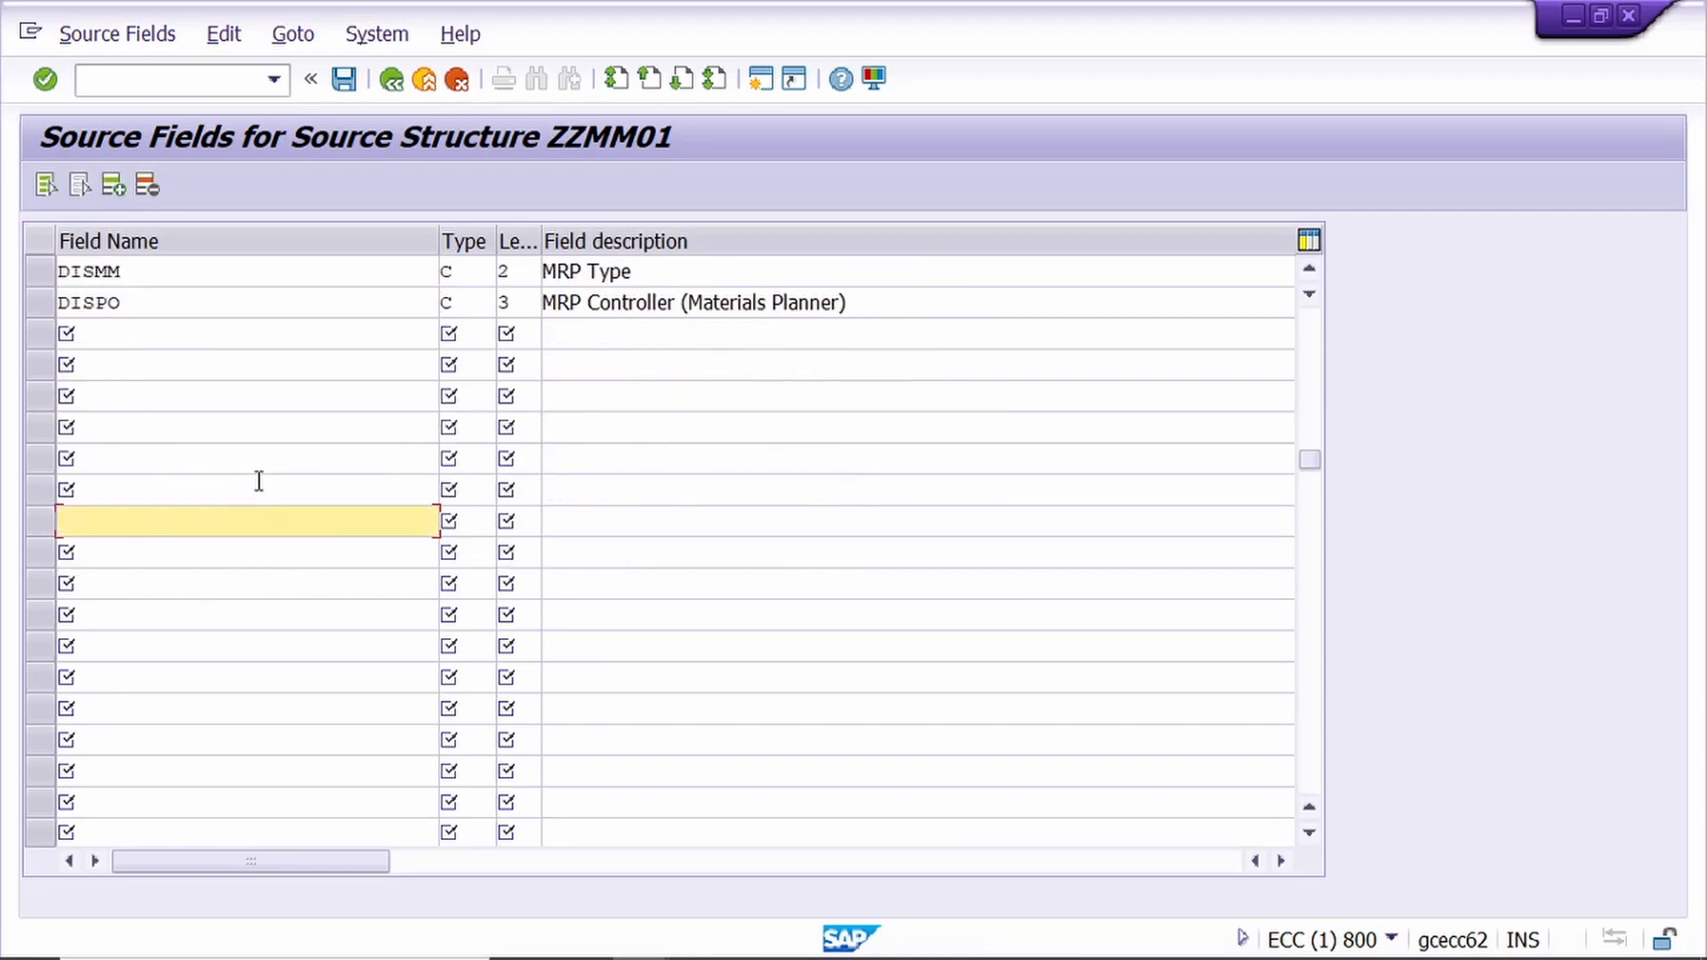
pyautogui.click(259, 333)
pyautogui.hotkey('alt', 'Tab')
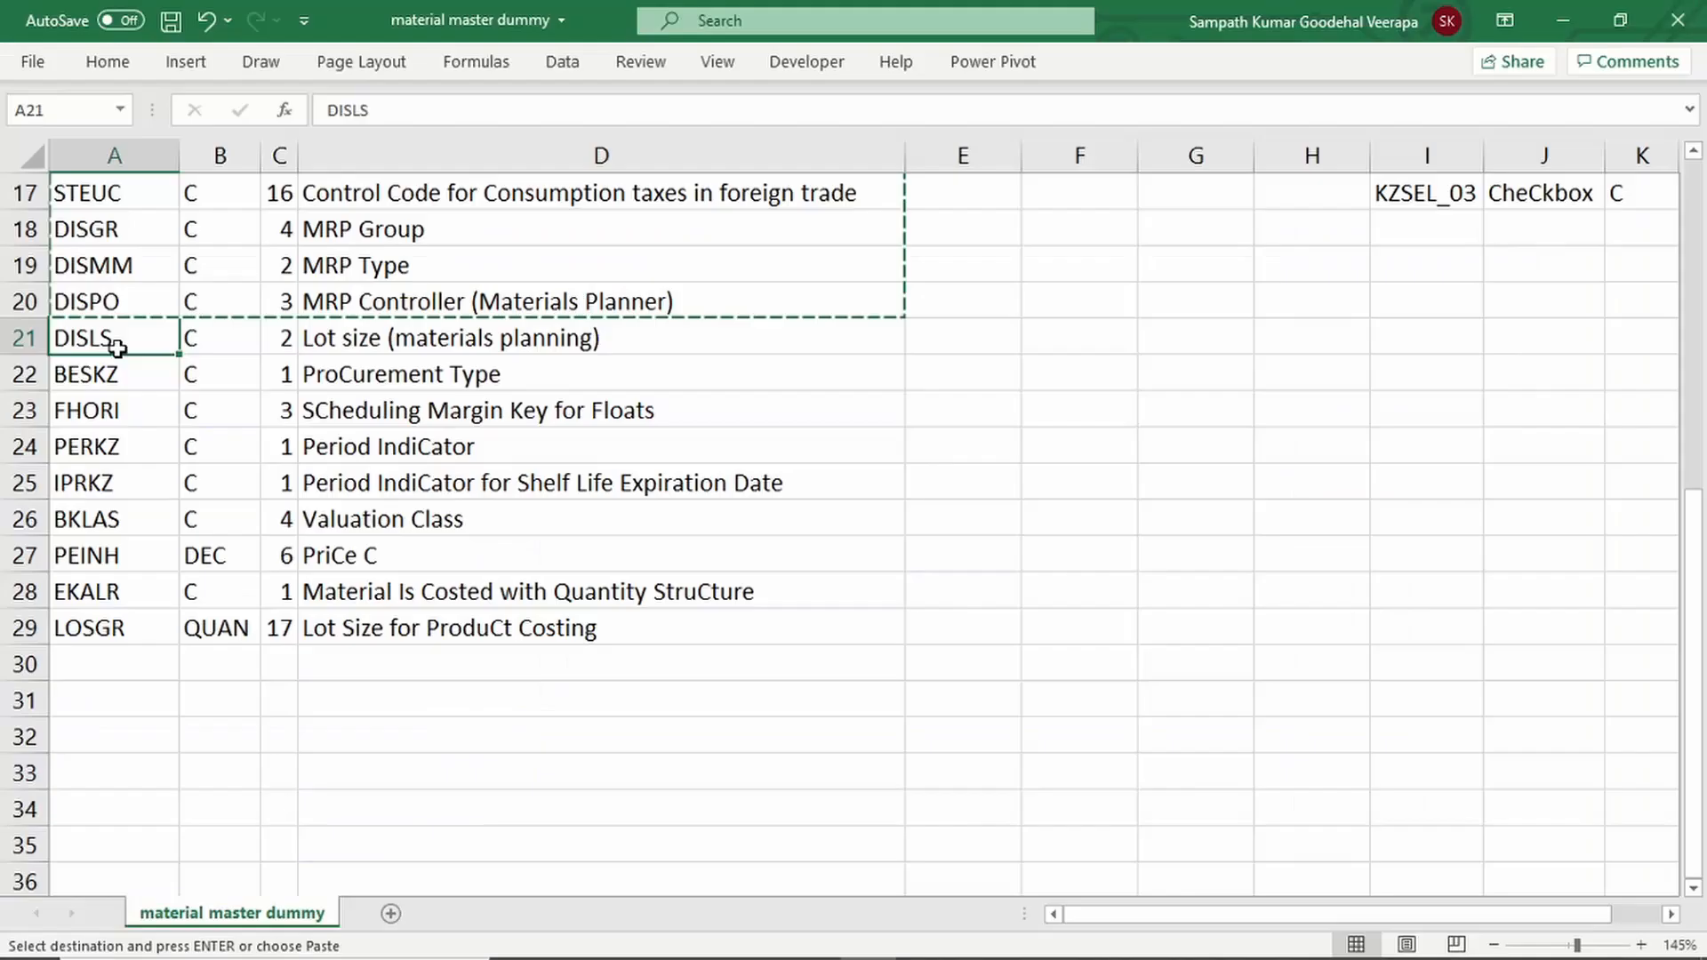
pyautogui.moveTo(111, 342); pyautogui.dragTo(444, 627)
pyautogui.hotkey('ctrl', 'c')
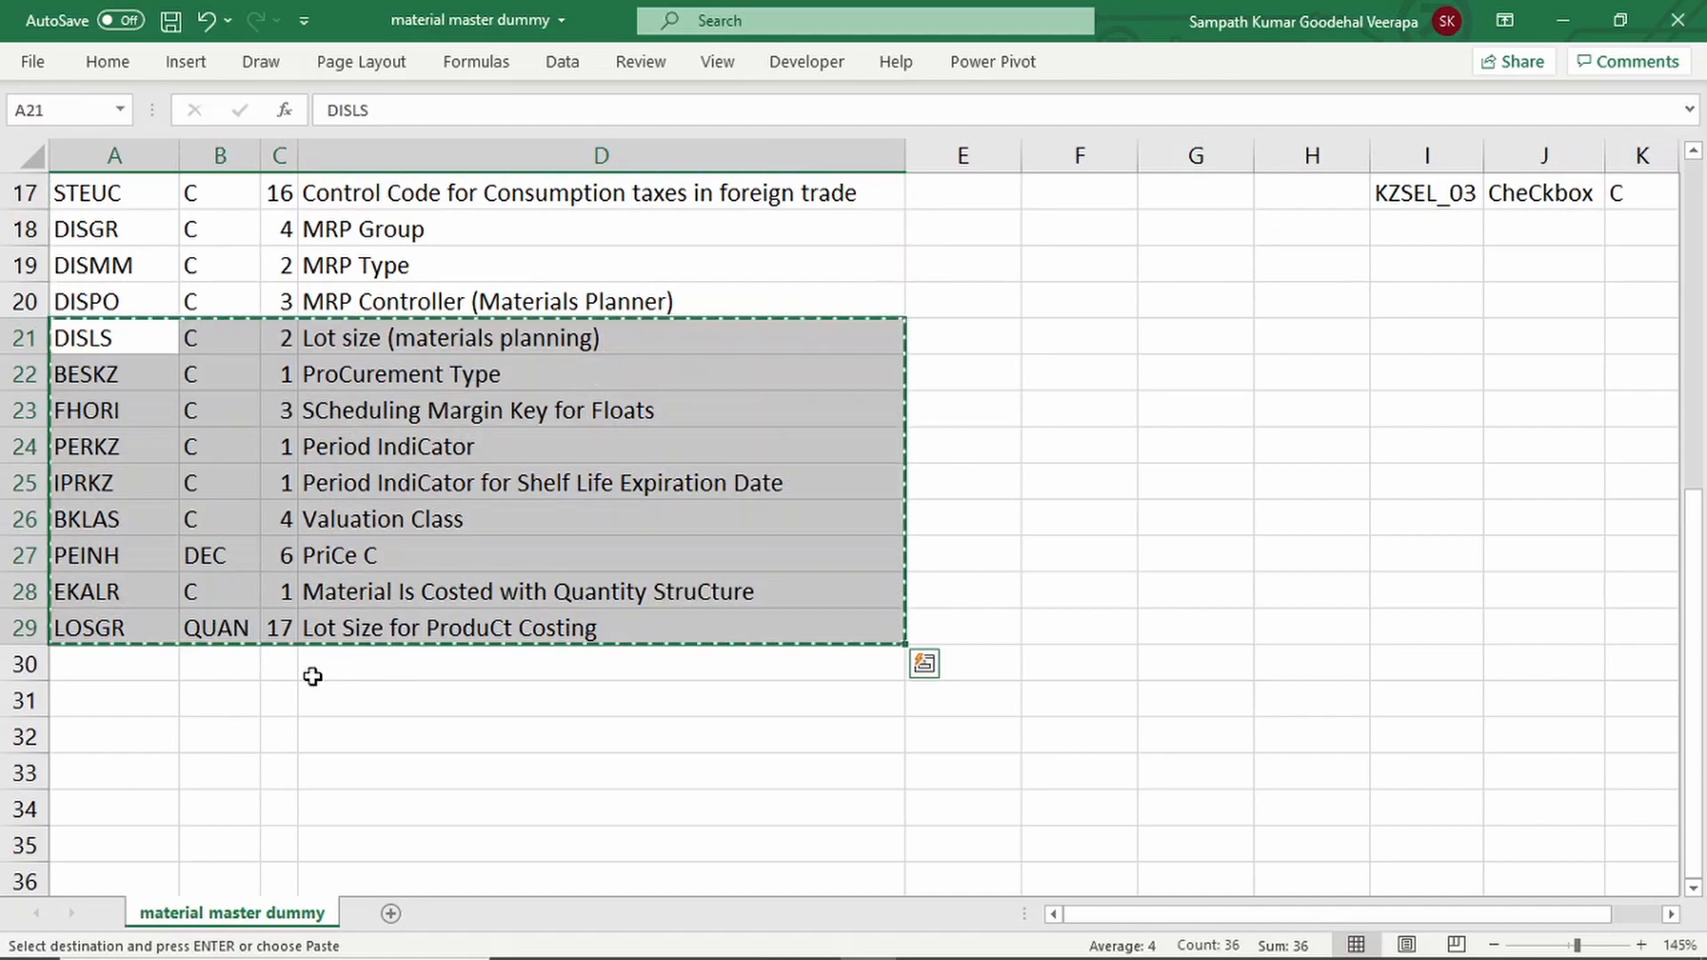
pyautogui.hotkey('alt', 'Tab')
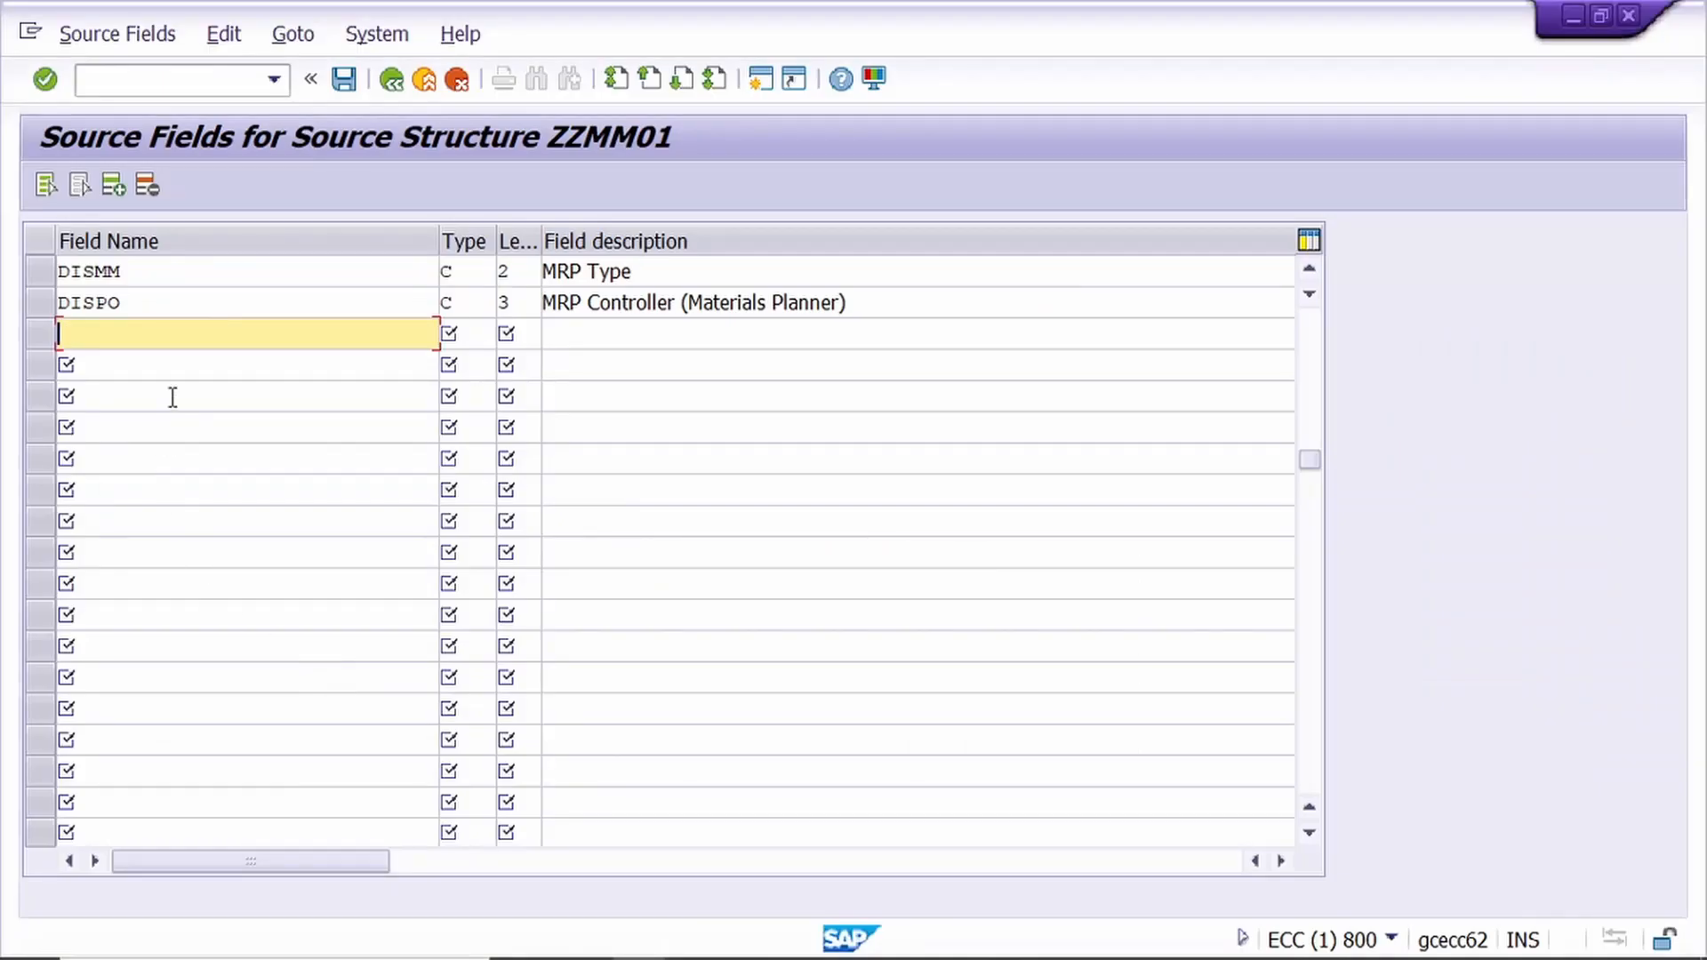
pyautogui.hotkey('ctrl', 'v')
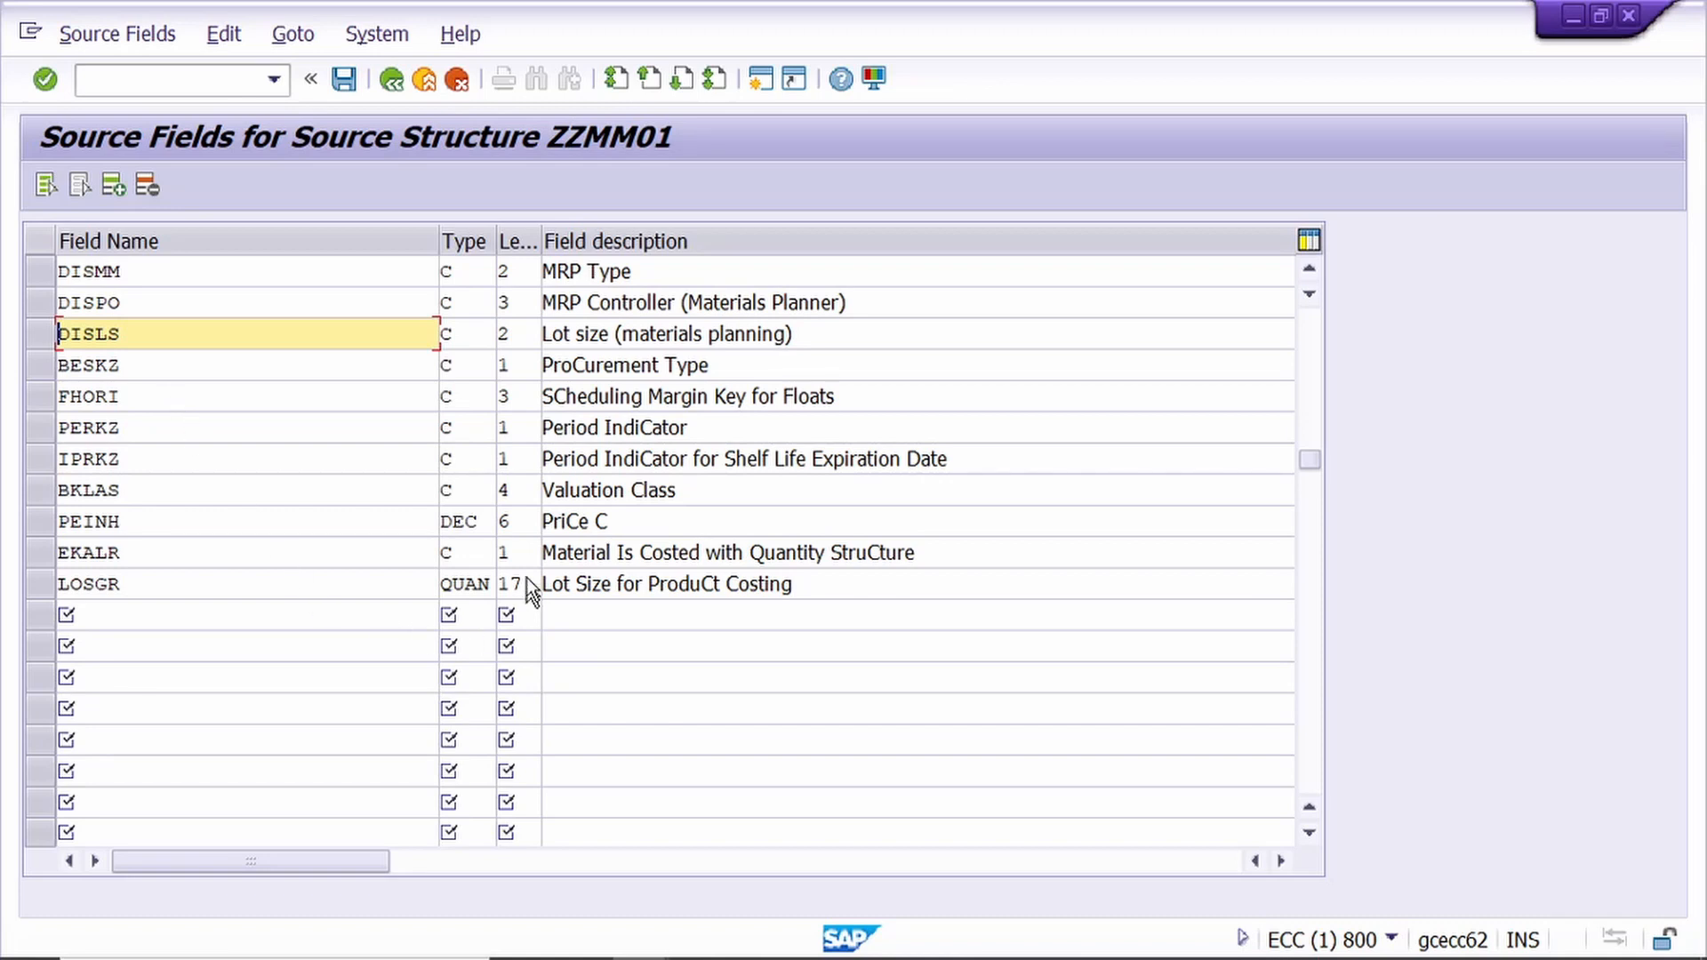
# - Dismiss the error and set the type of source field PEINH to C
pyautogui.click(462, 519)
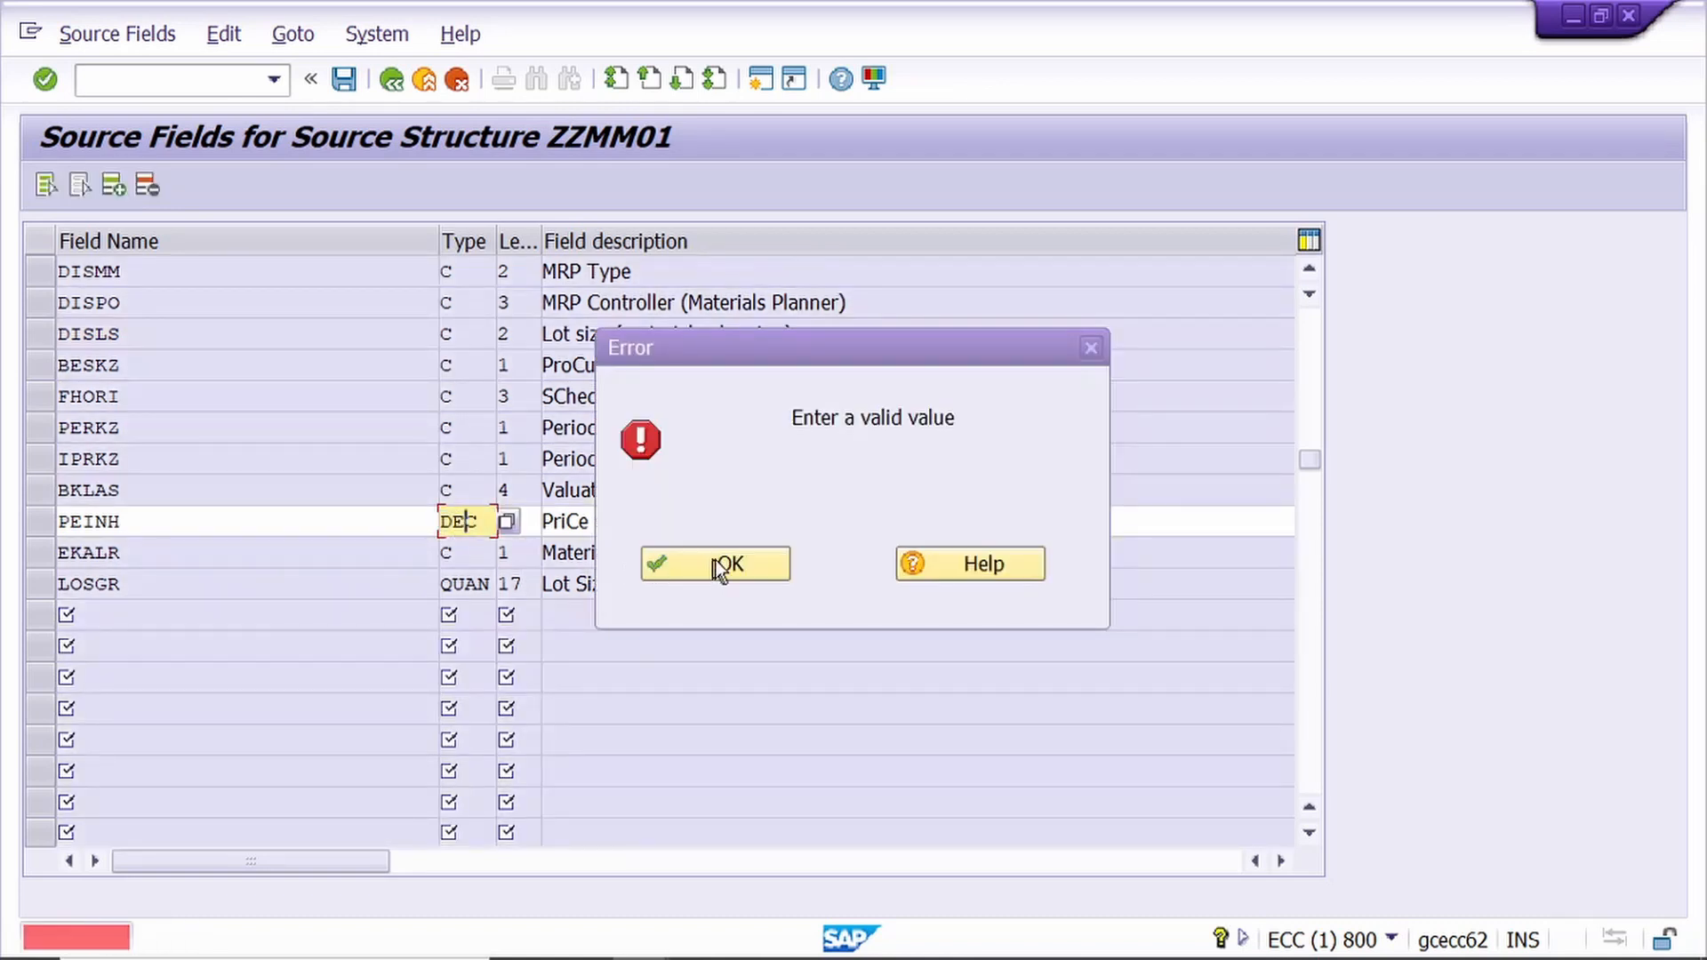
pyautogui.click(717, 563)
pyautogui.press('BackSpace')
pyautogui.press('BackSpace')
pyautogui.press('BackSpace')
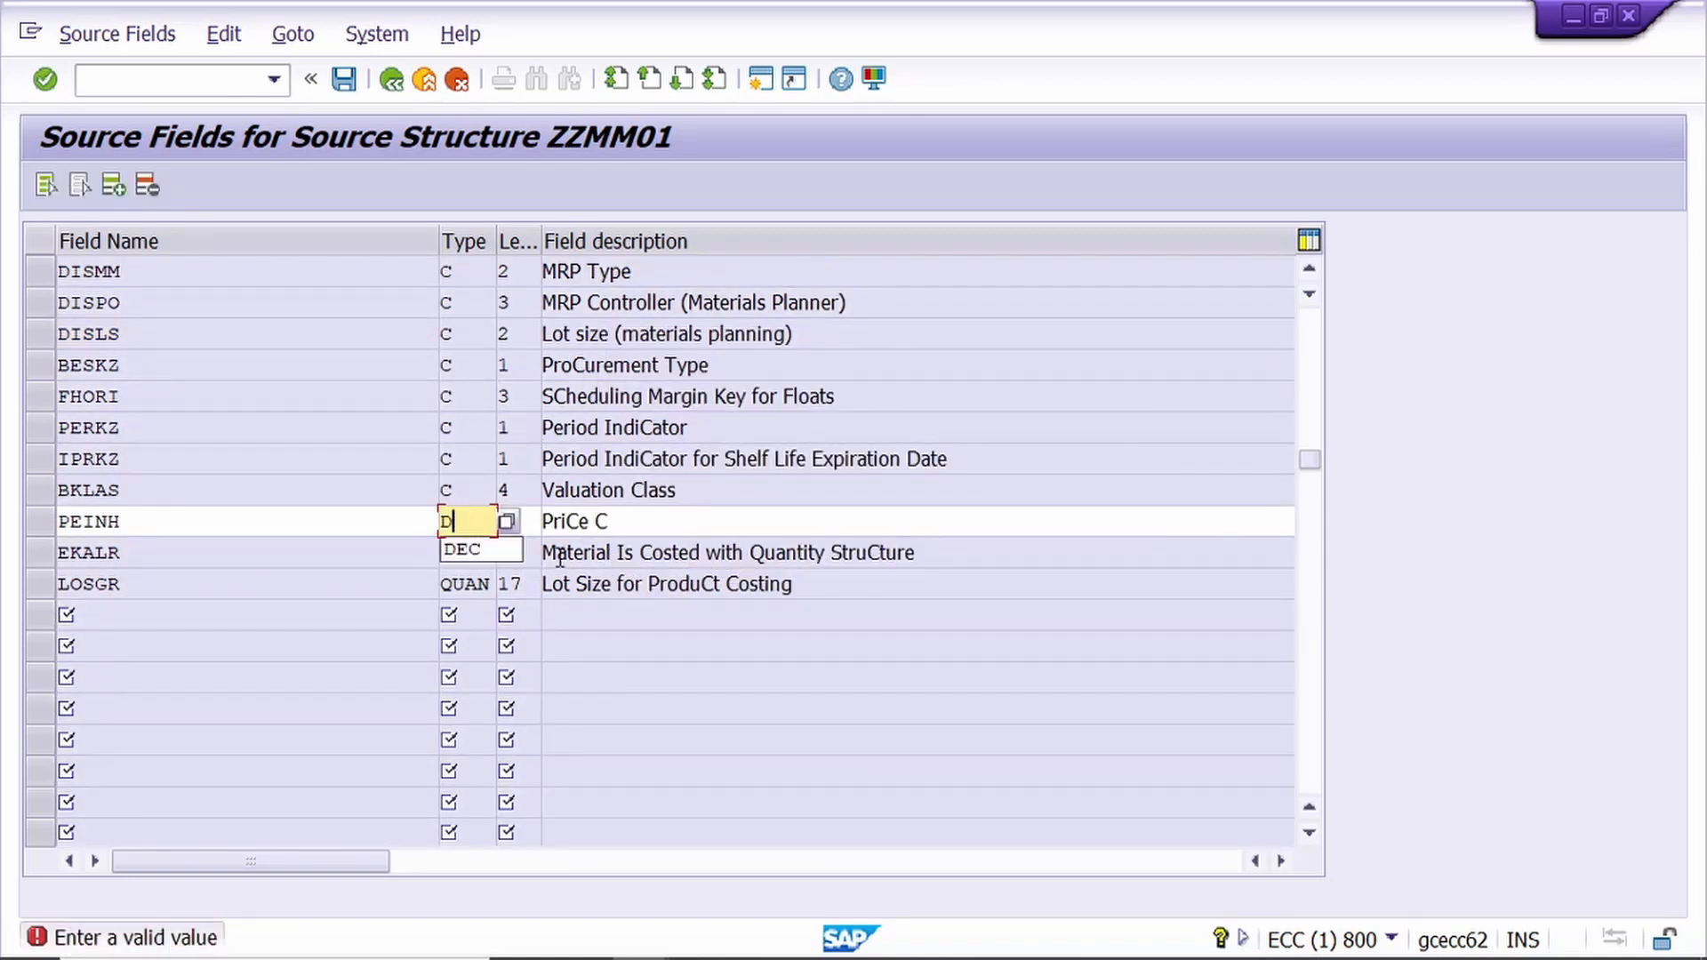
pyautogui.write('C')
pyautogui.click(775, 524)
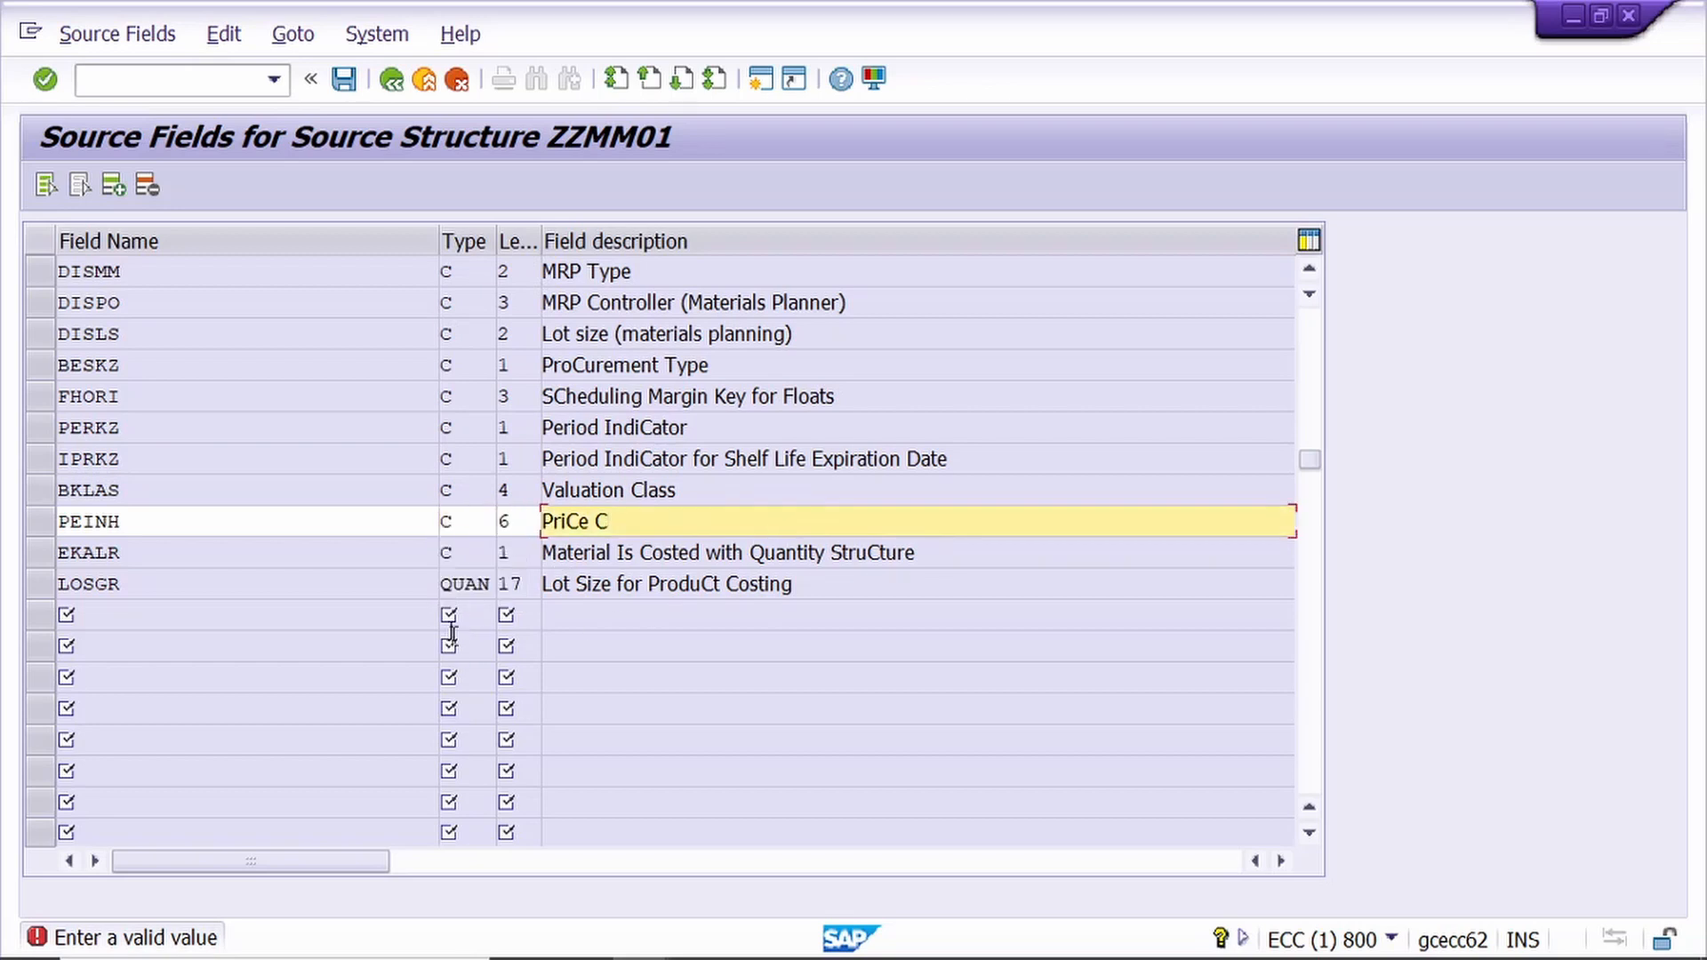
# - Set the type of source field LOSGR to C and save the source fields
pyautogui.doubleClick(459, 587)
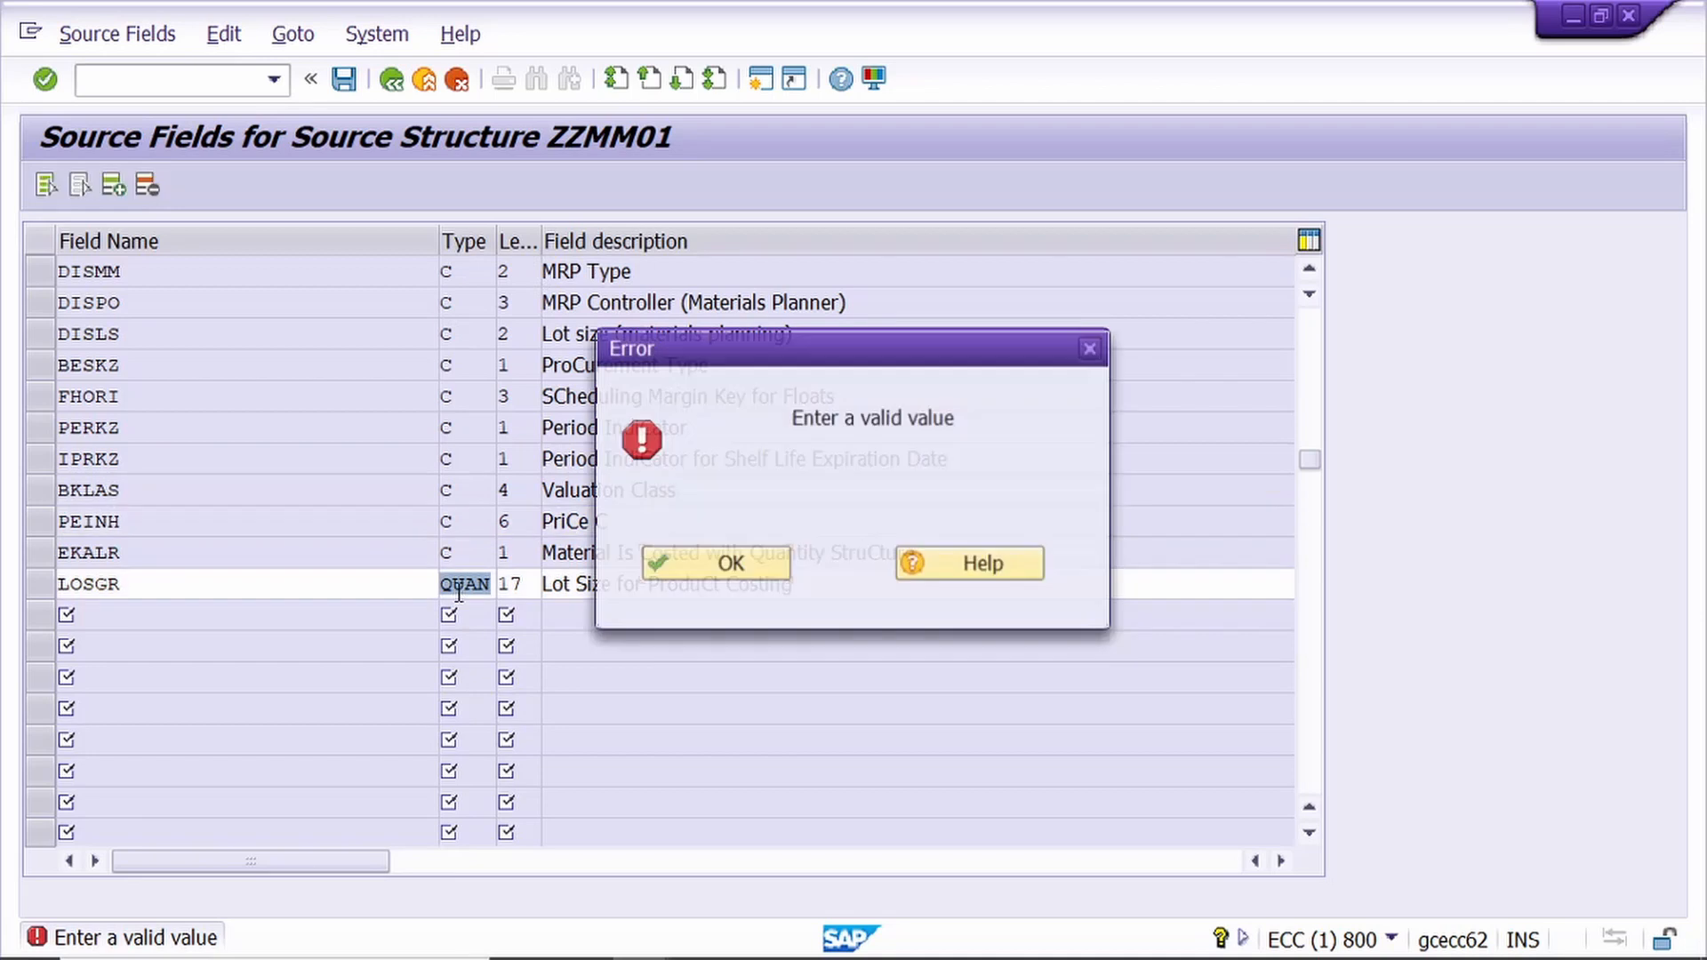
pyautogui.click(730, 567)
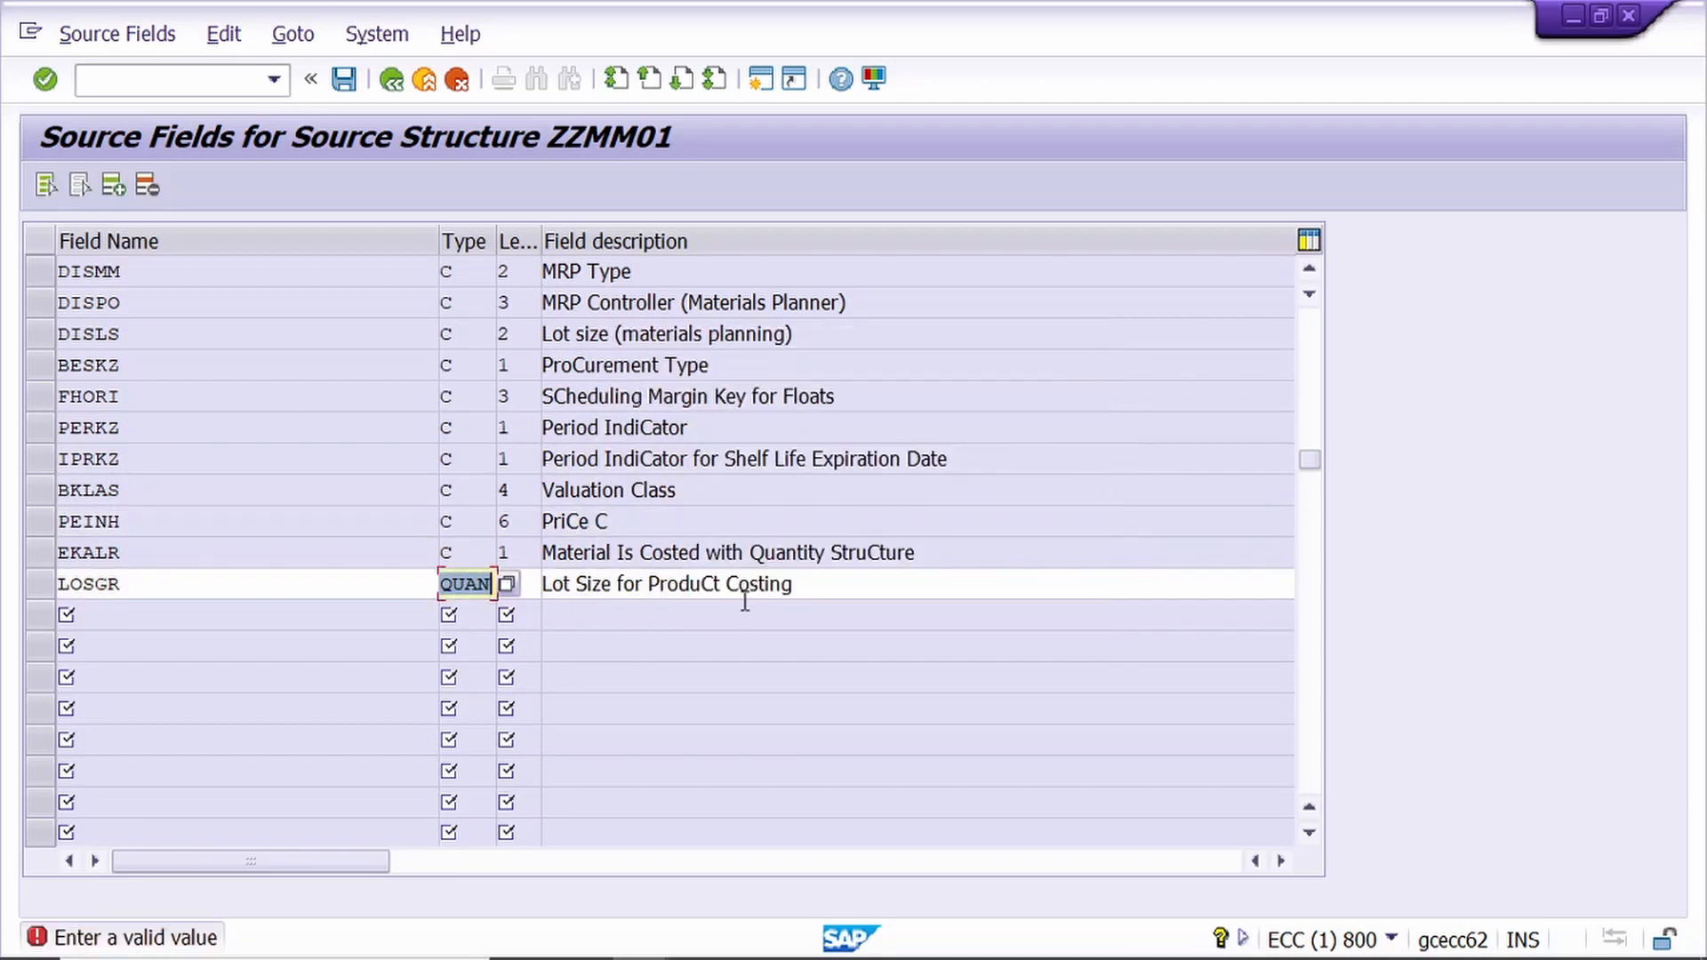
pyautogui.press('BackSpace')
pyautogui.press('BackSpace')
pyautogui.press('BackSpace')
pyautogui.press('BackSpace')
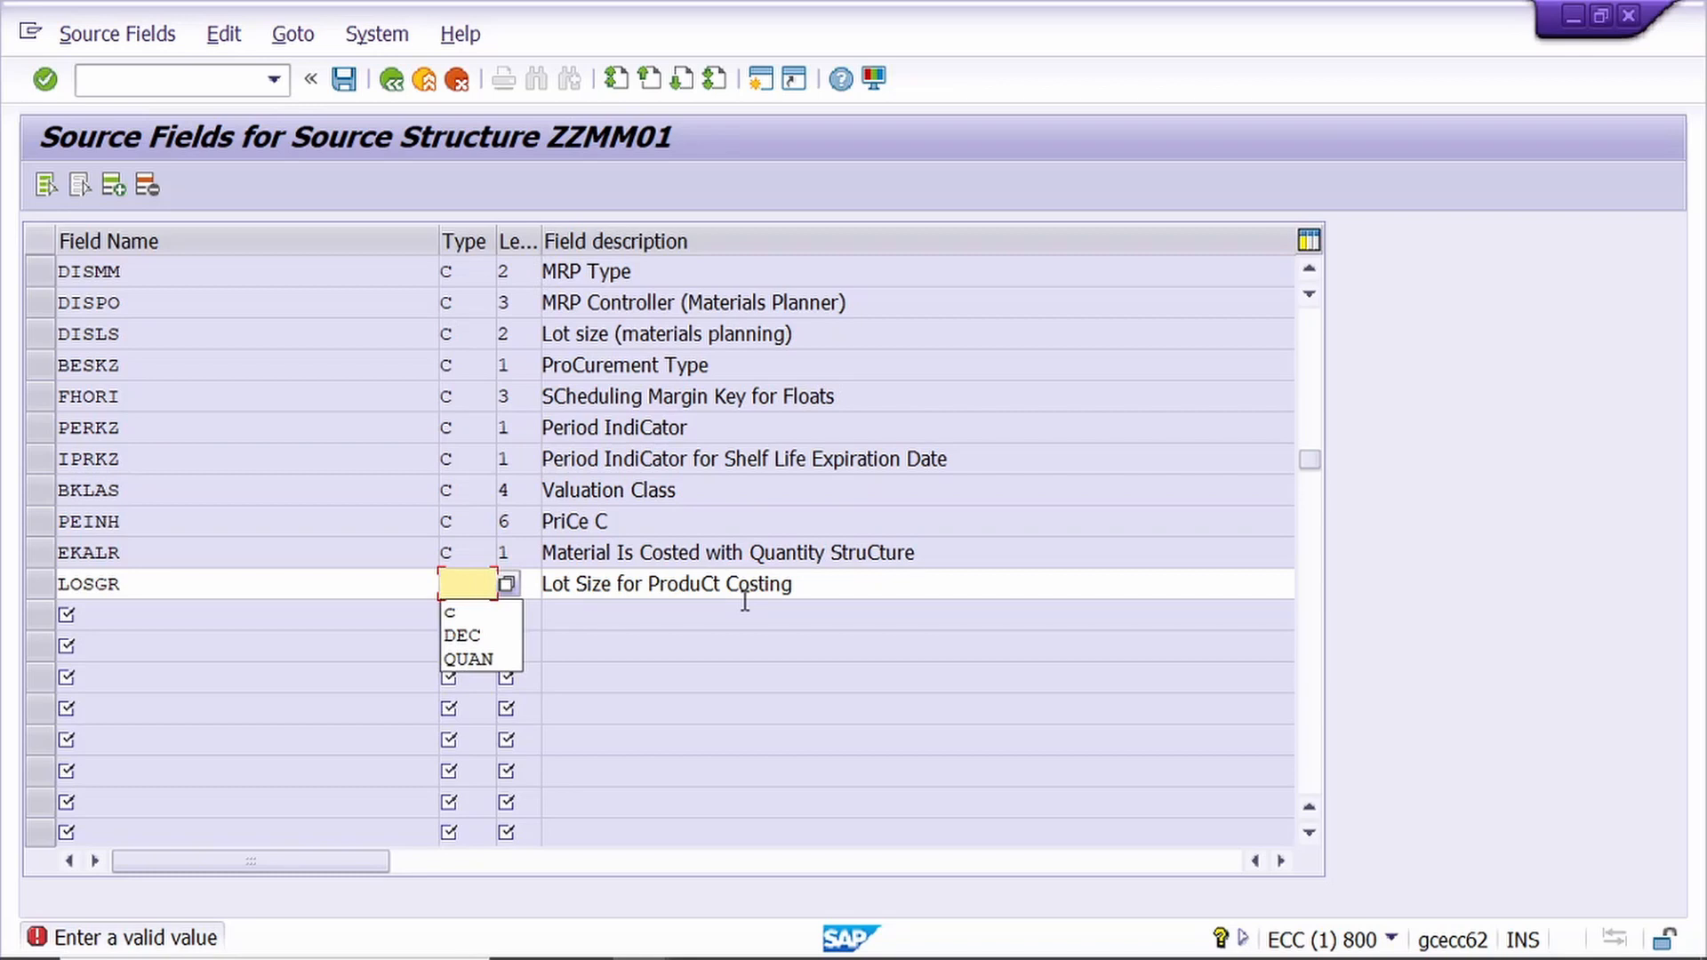
pyautogui.write('C')
pyautogui.press('Return')
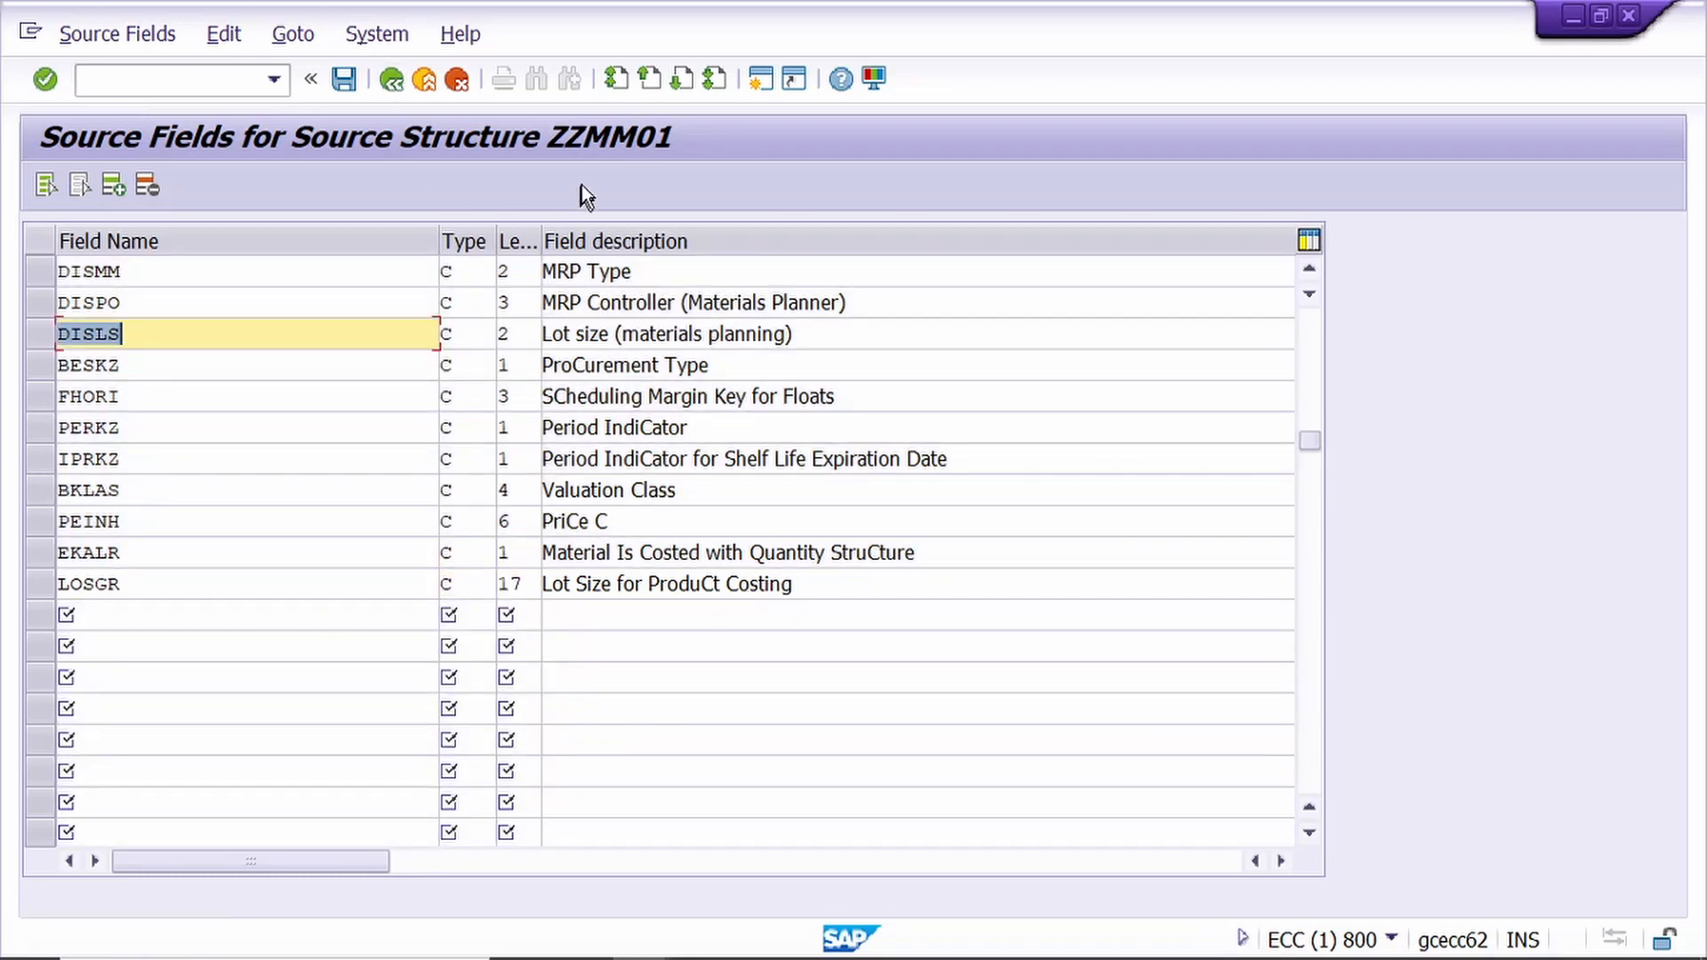
pyautogui.click(344, 79)
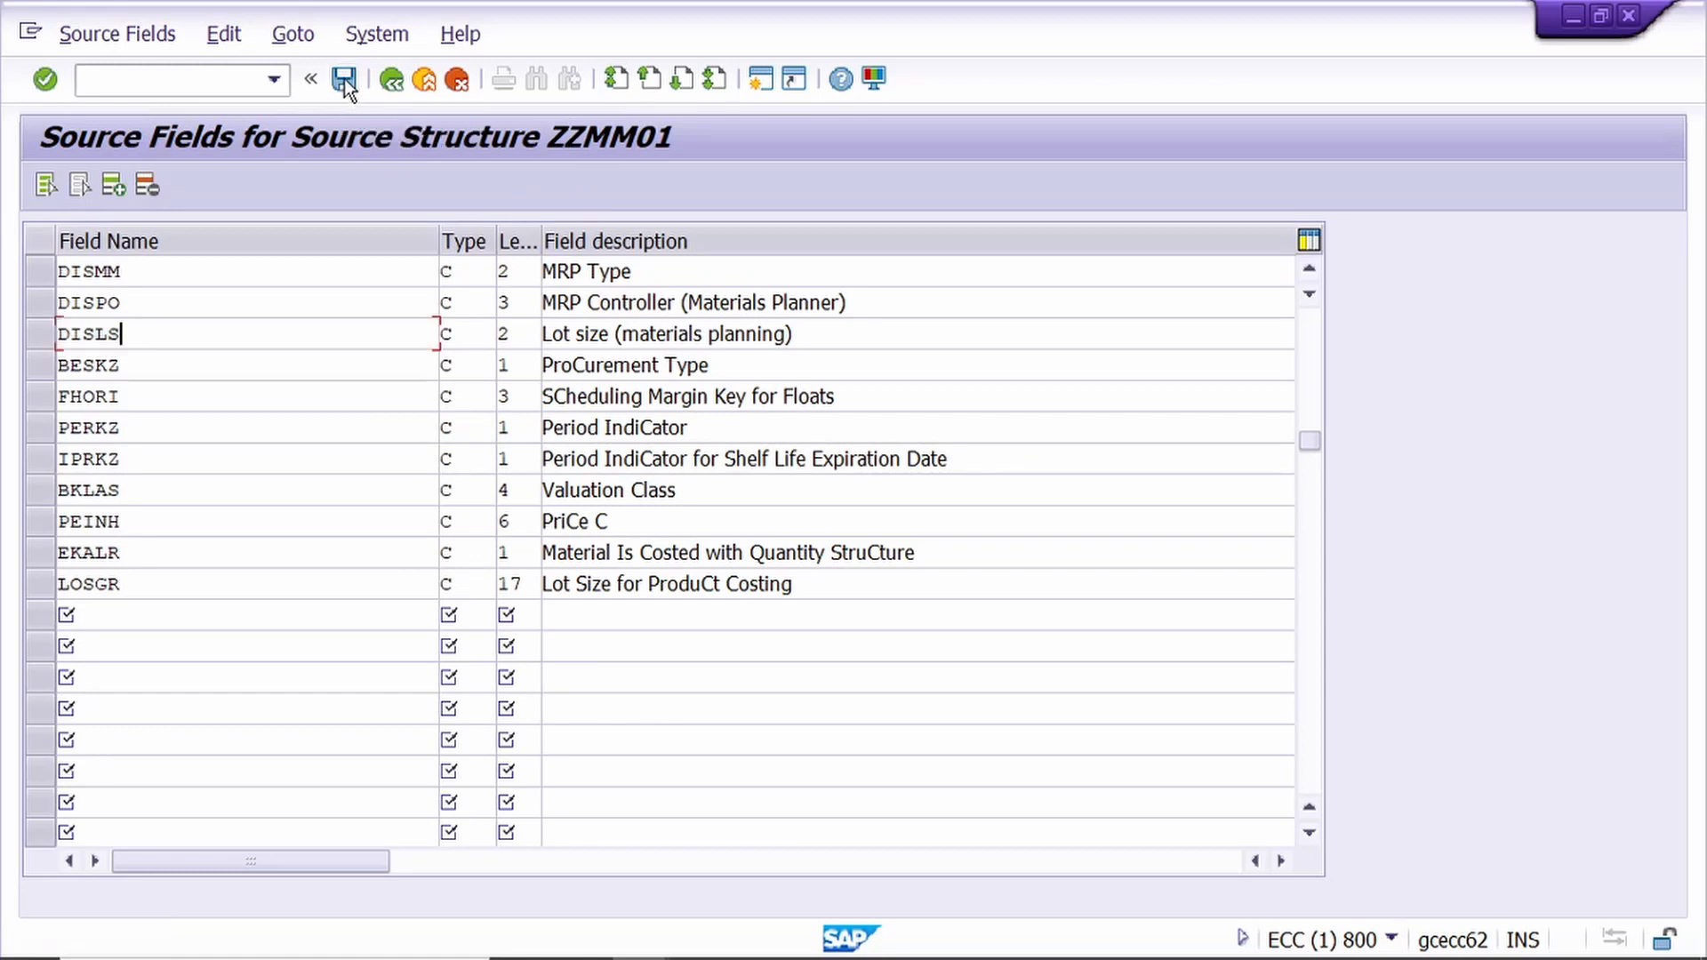
# - Leave the ZZMM01 field table, save the source fields and return to the LSMW process step list
pyautogui.click(392, 79)
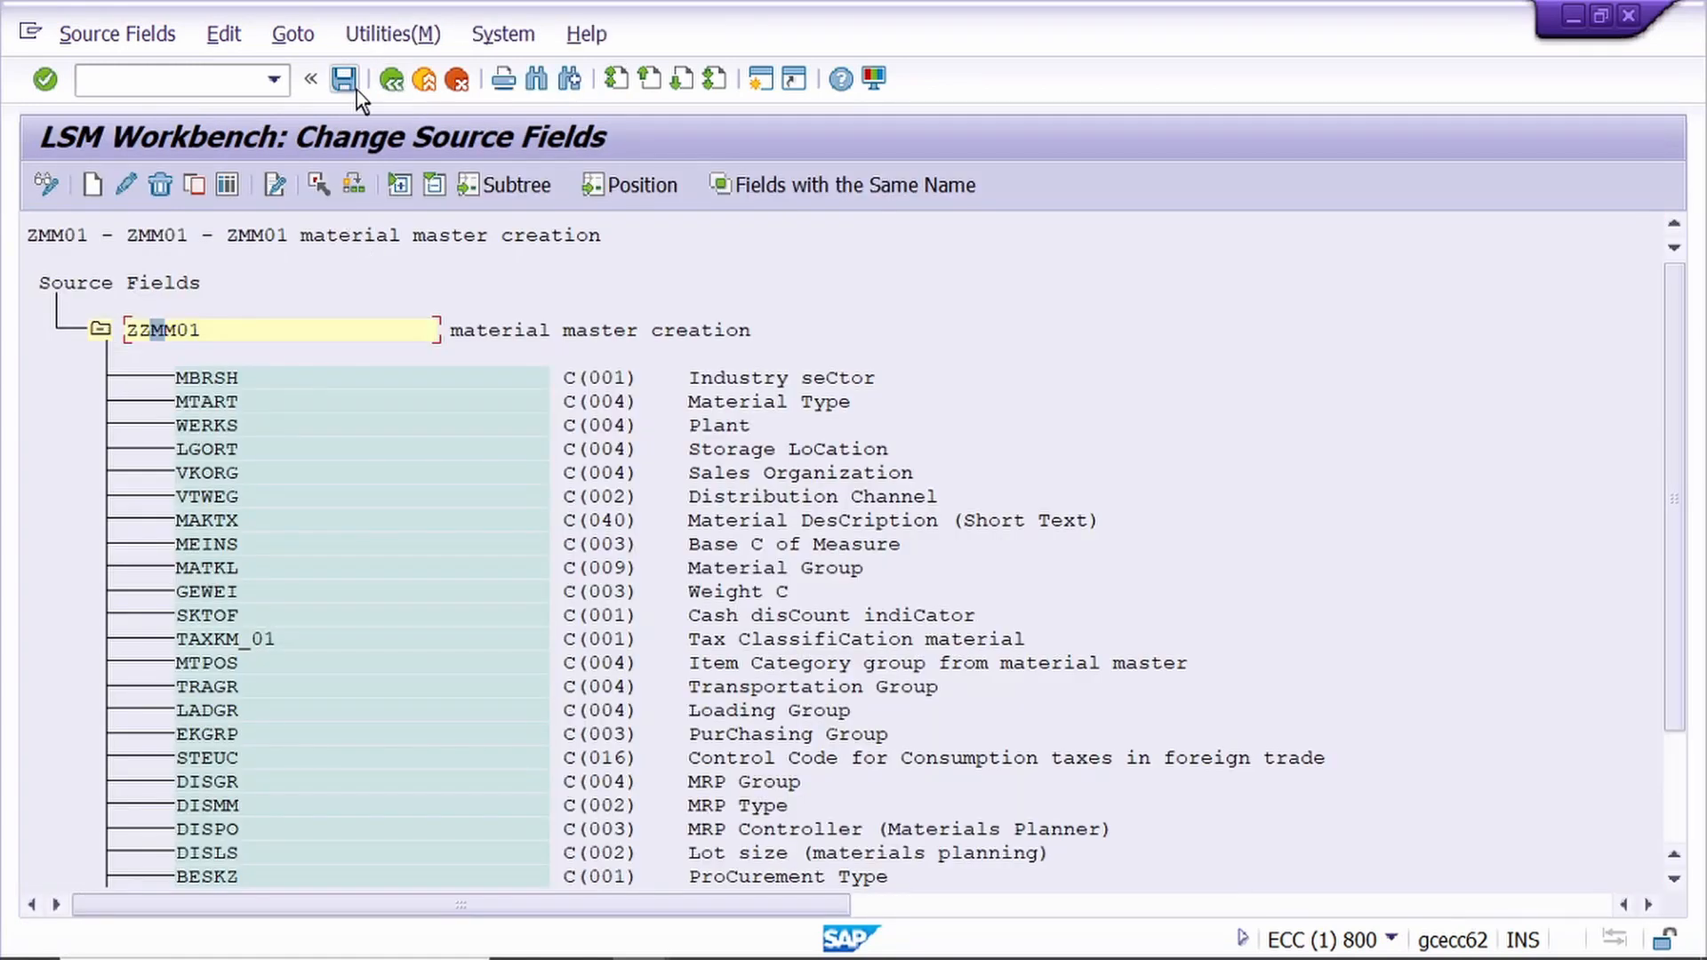
pyautogui.click(345, 77)
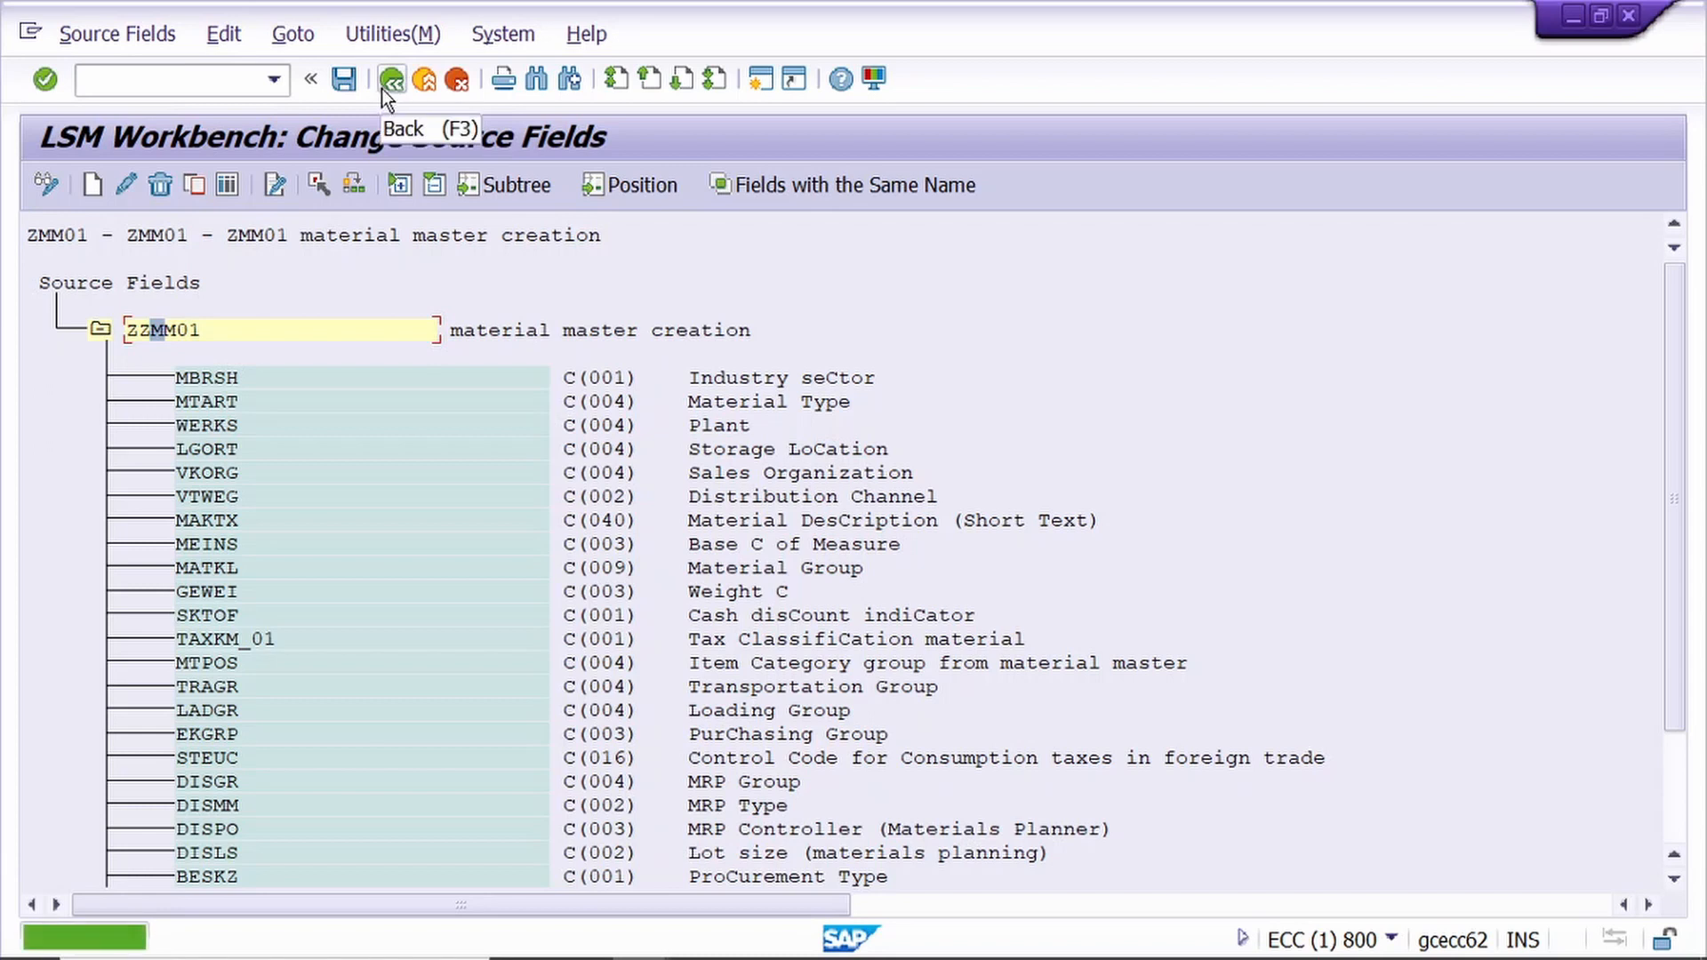
pyautogui.click(383, 88)
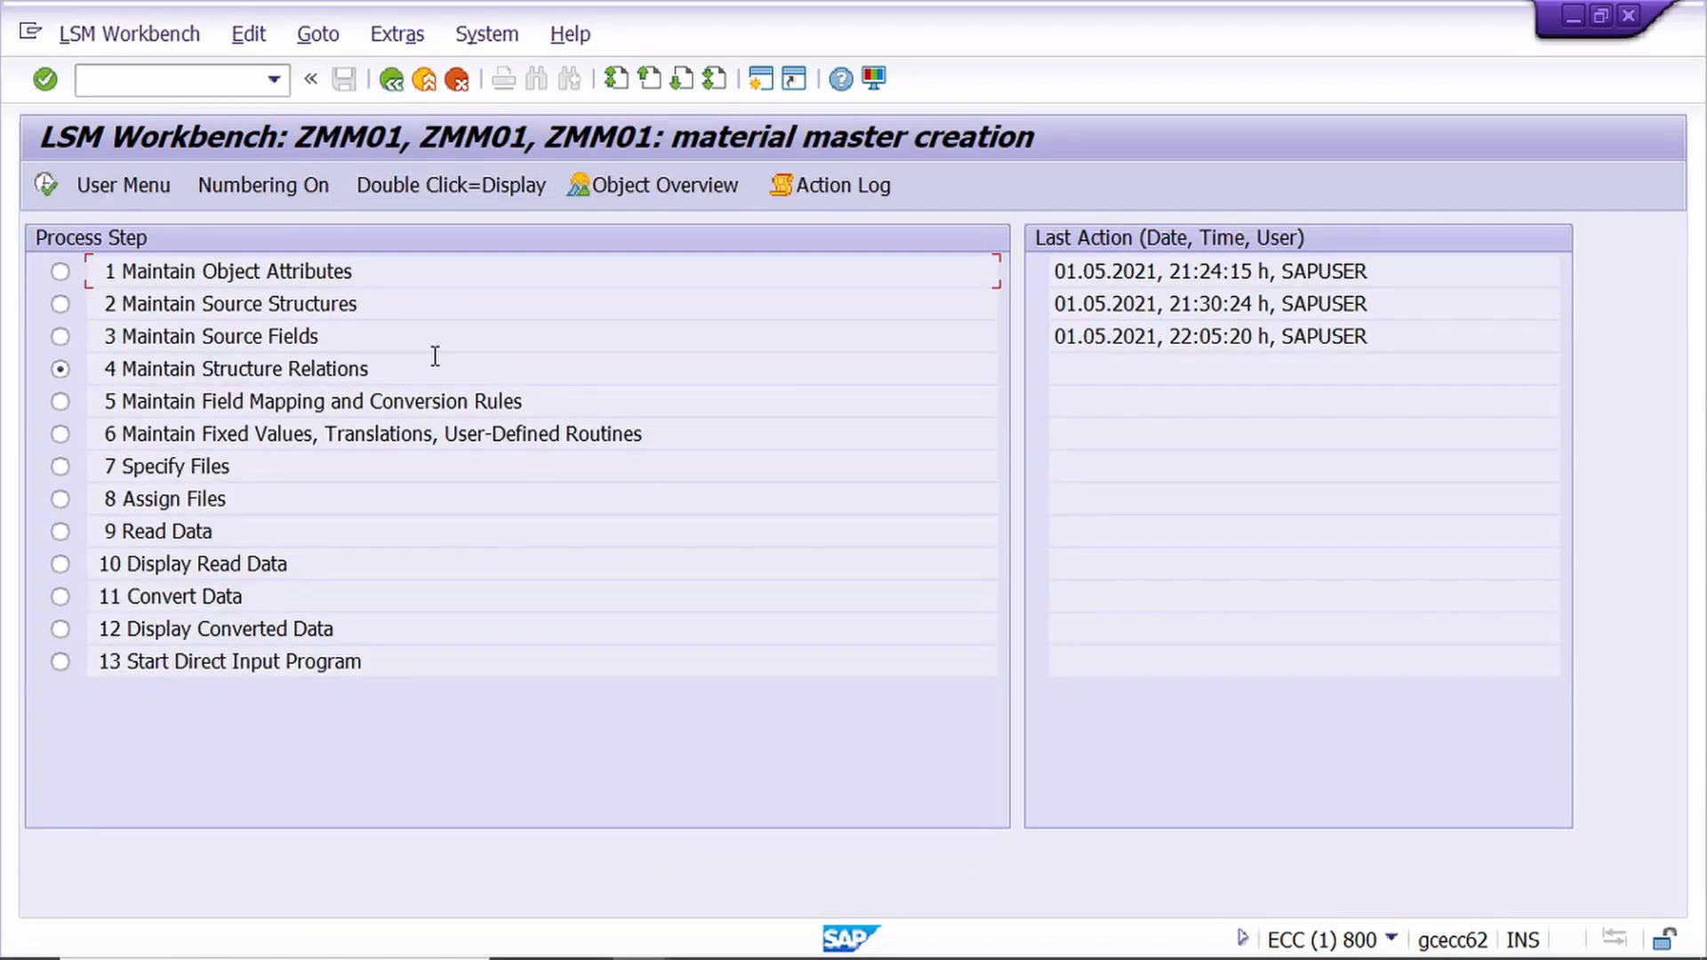
# - Open Maintain Structure Relations in change mode and relate source structure ZZMM01 to target structures BGR00, BMM00 and BMMH1
pyautogui.press('Insert')
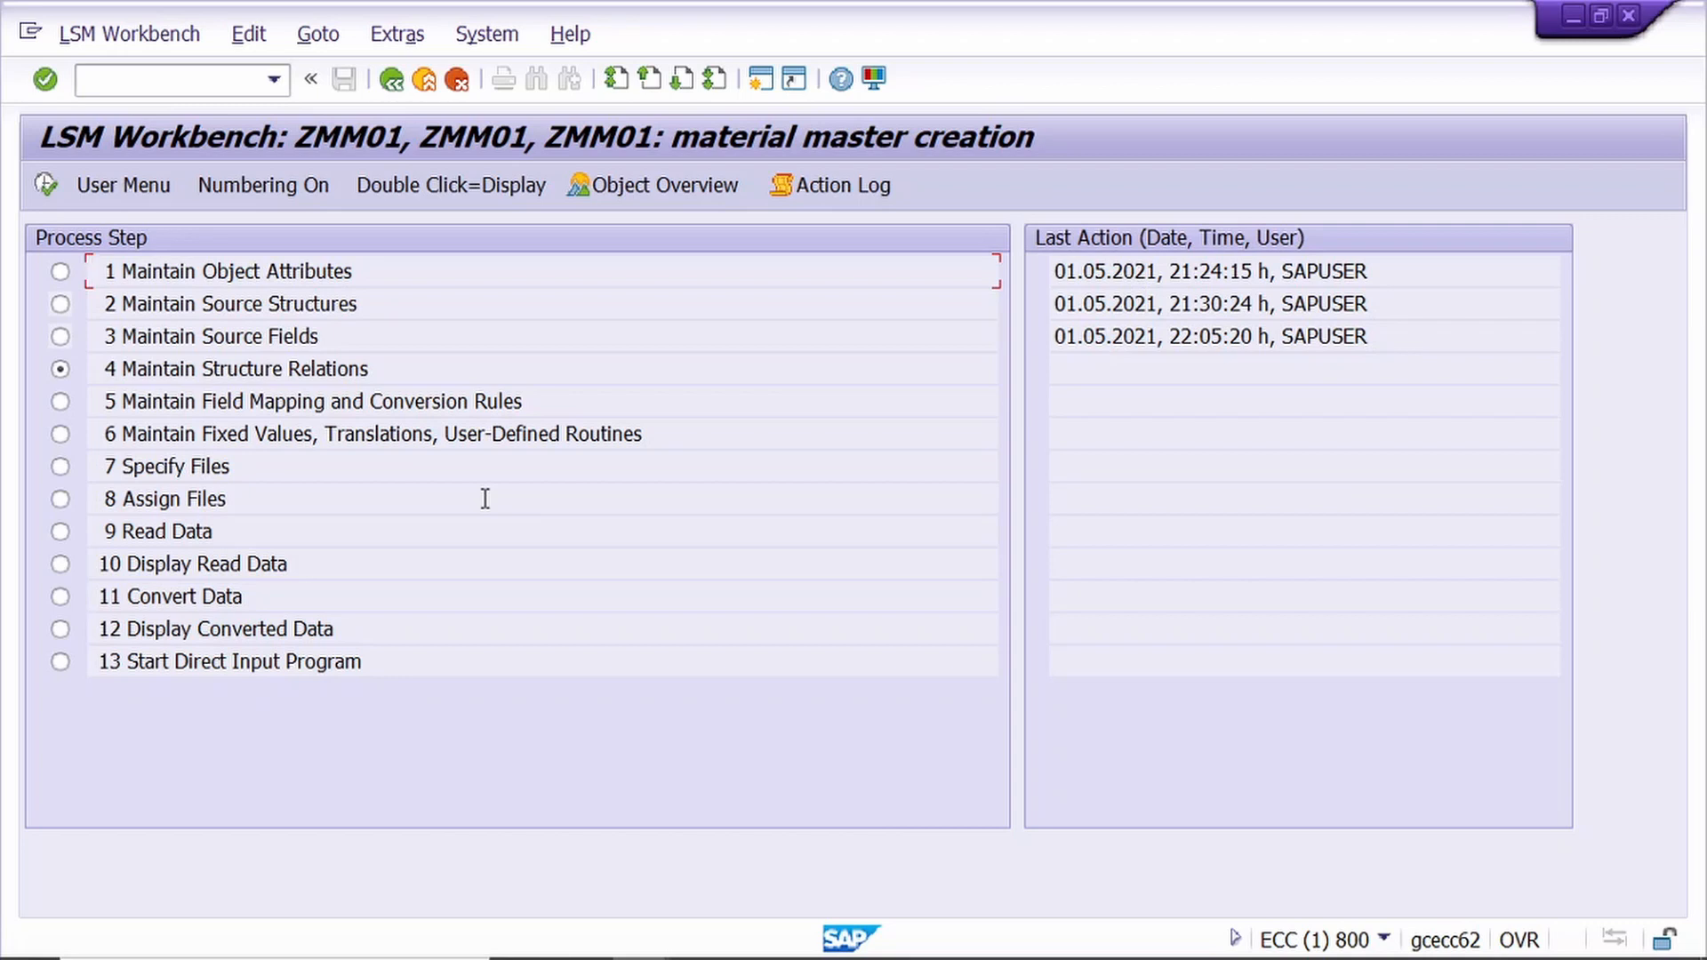
pyautogui.click(46, 185)
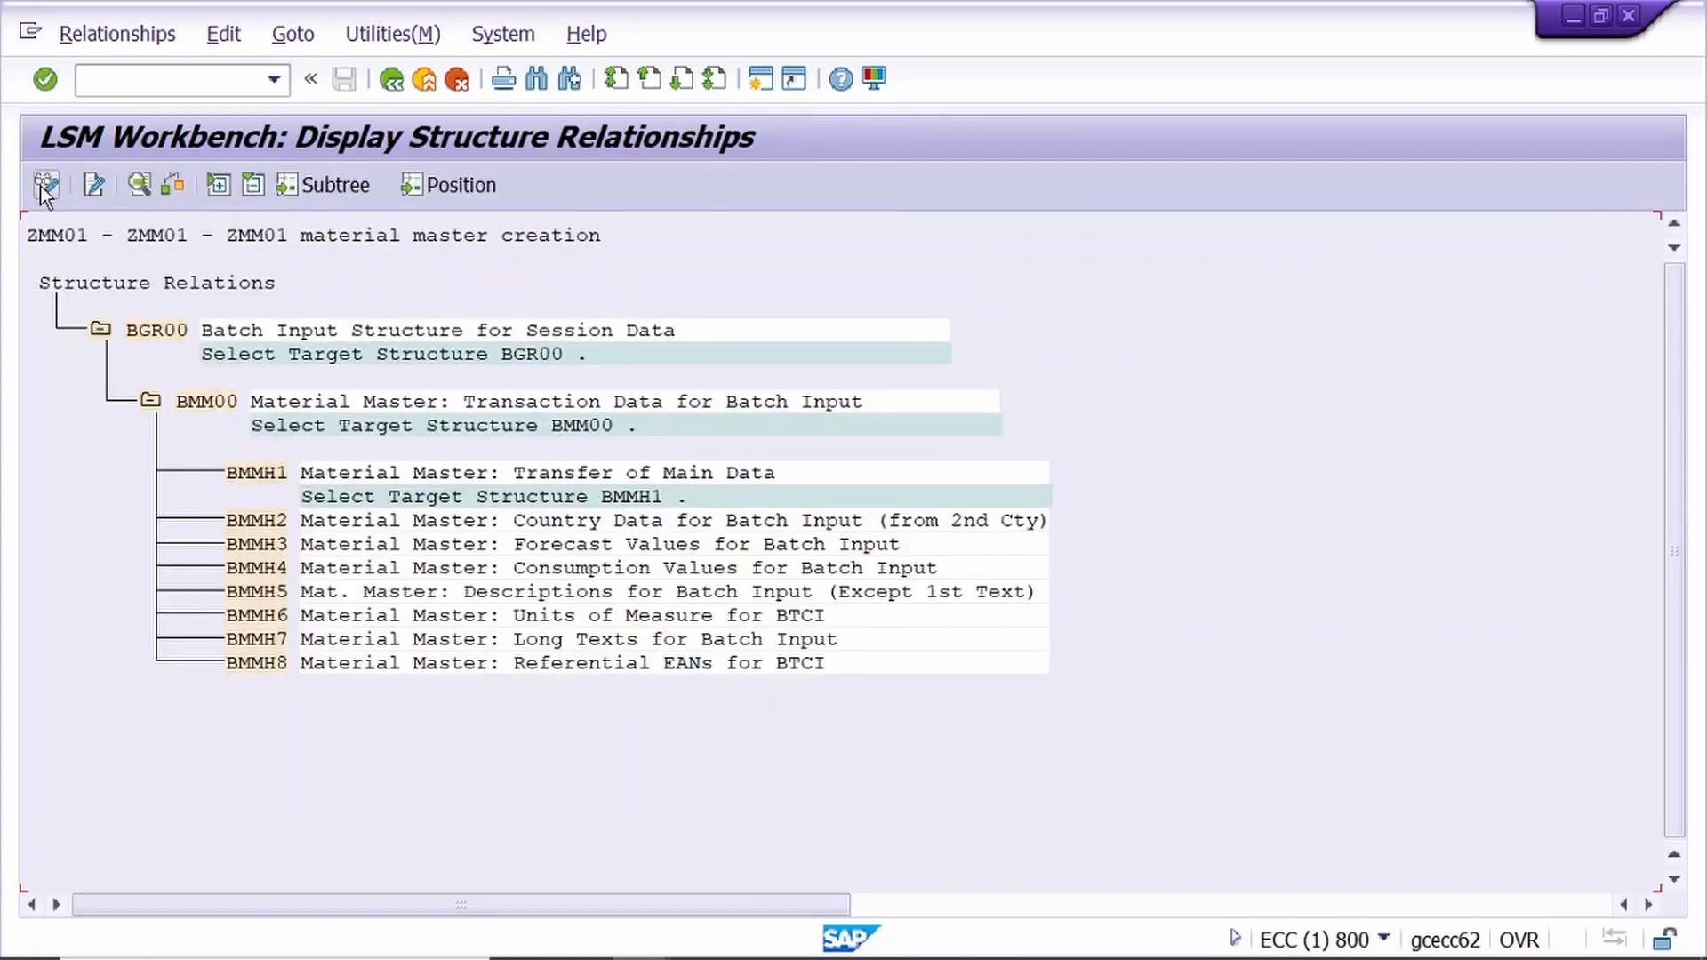
pyautogui.click(42, 186)
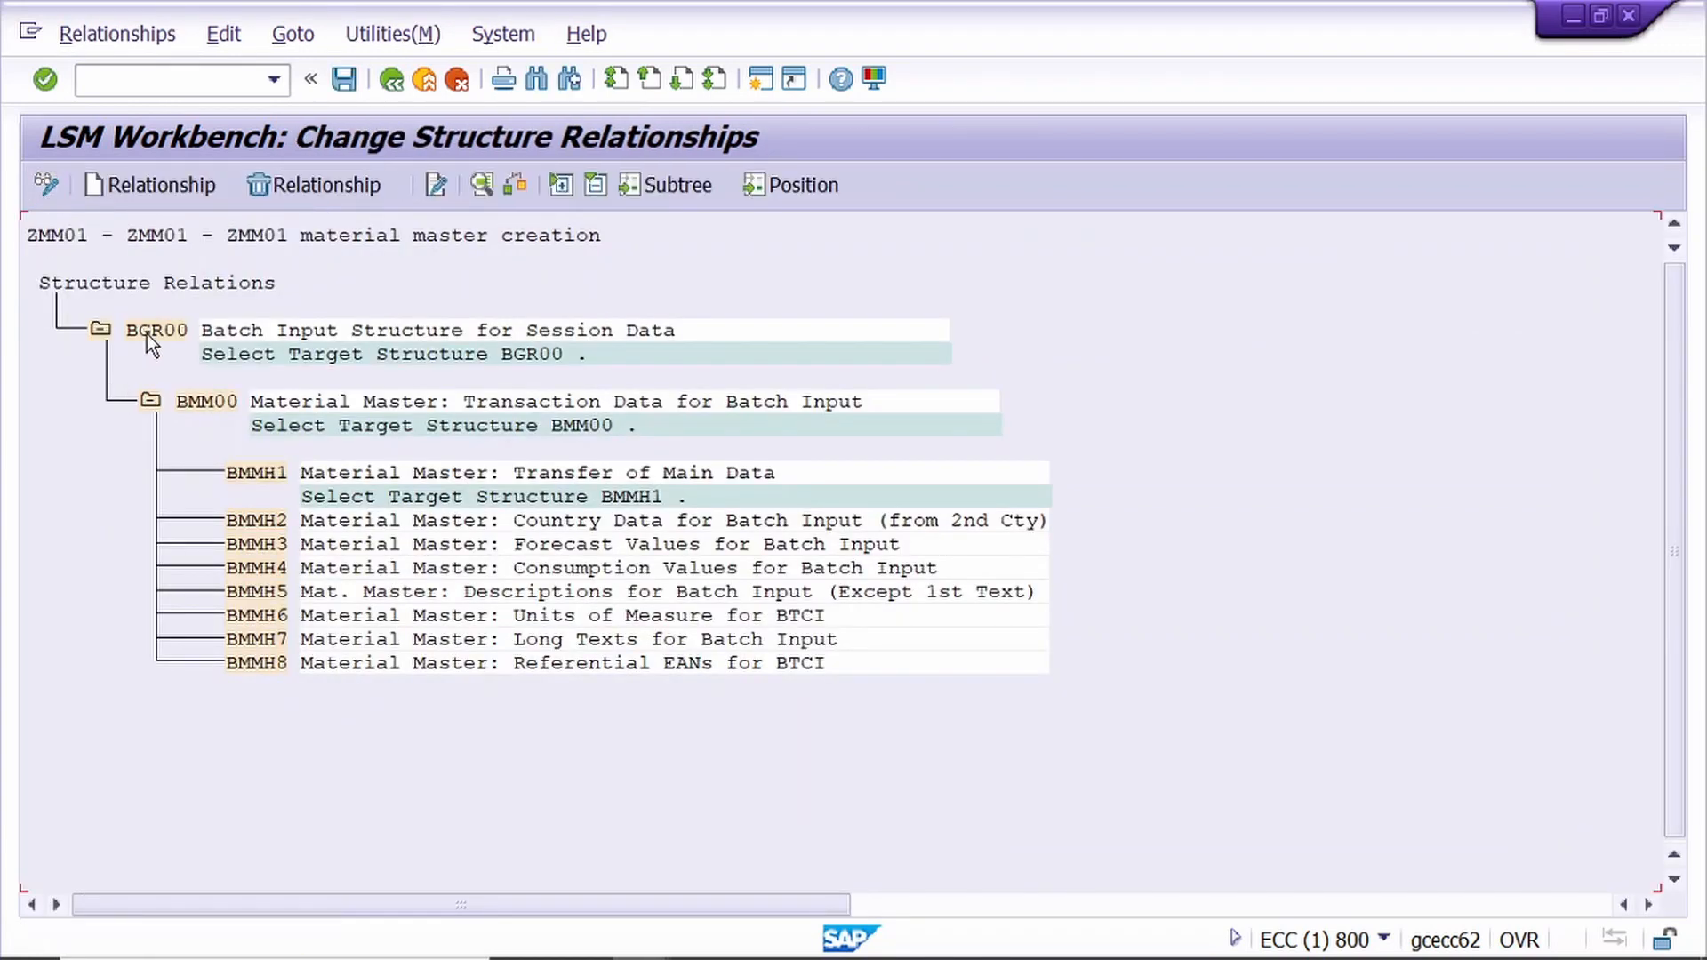
pyautogui.click(138, 185)
pyautogui.click(189, 399)
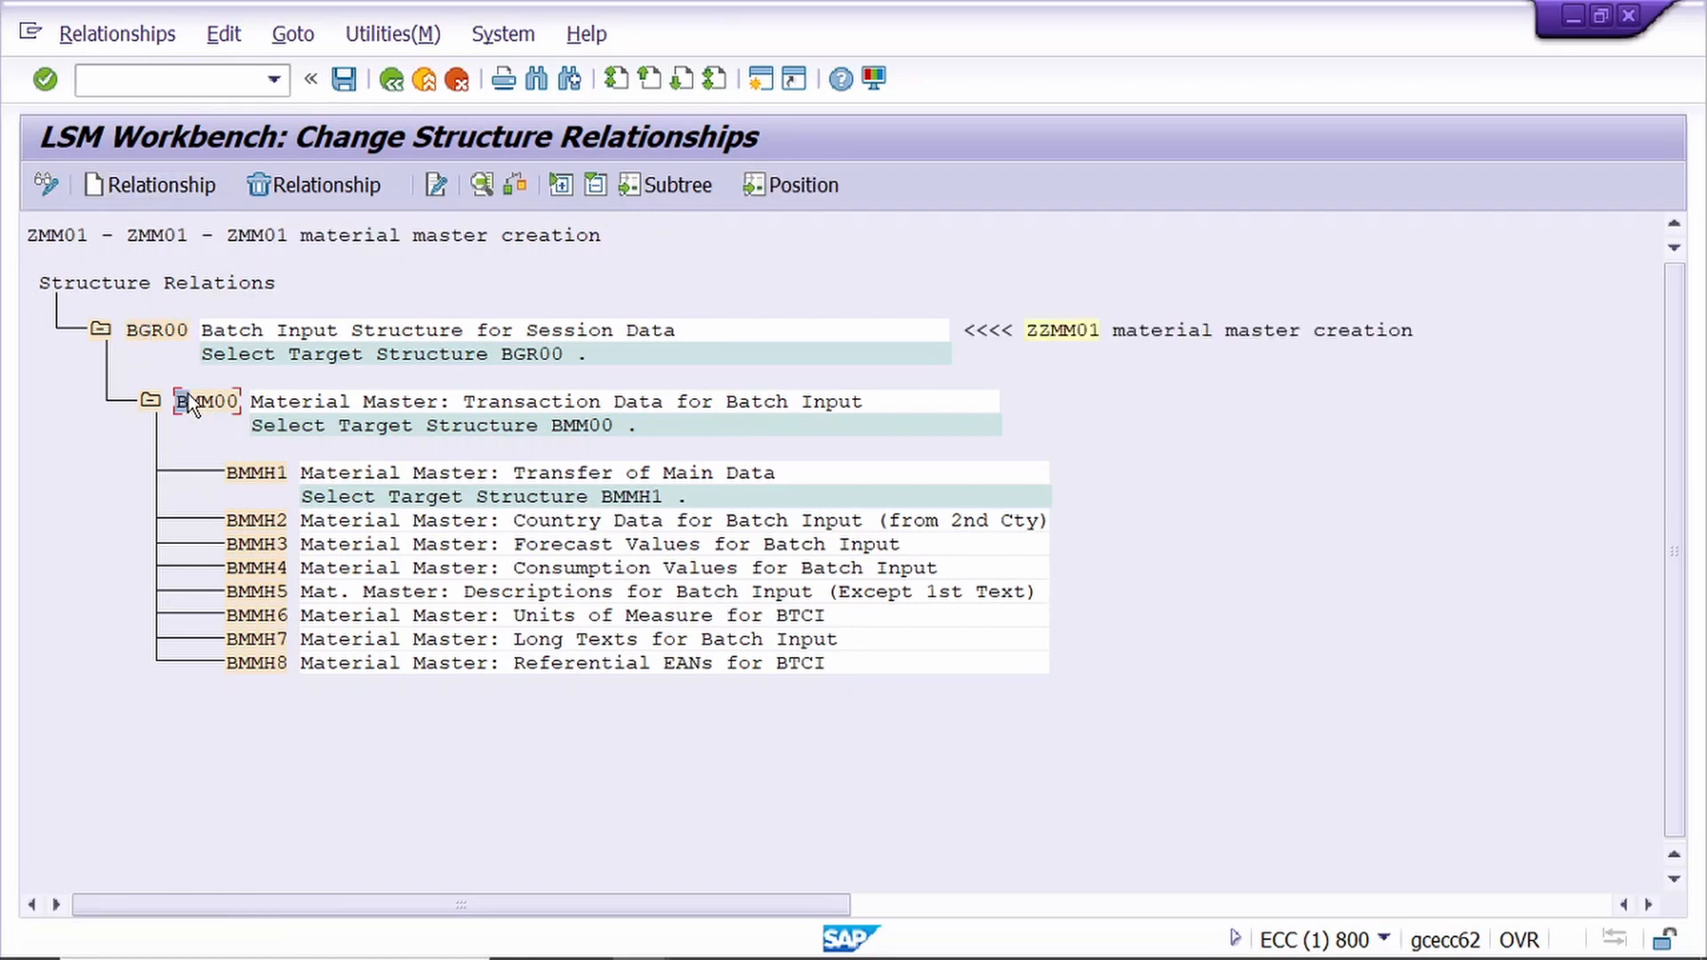
pyautogui.click(142, 187)
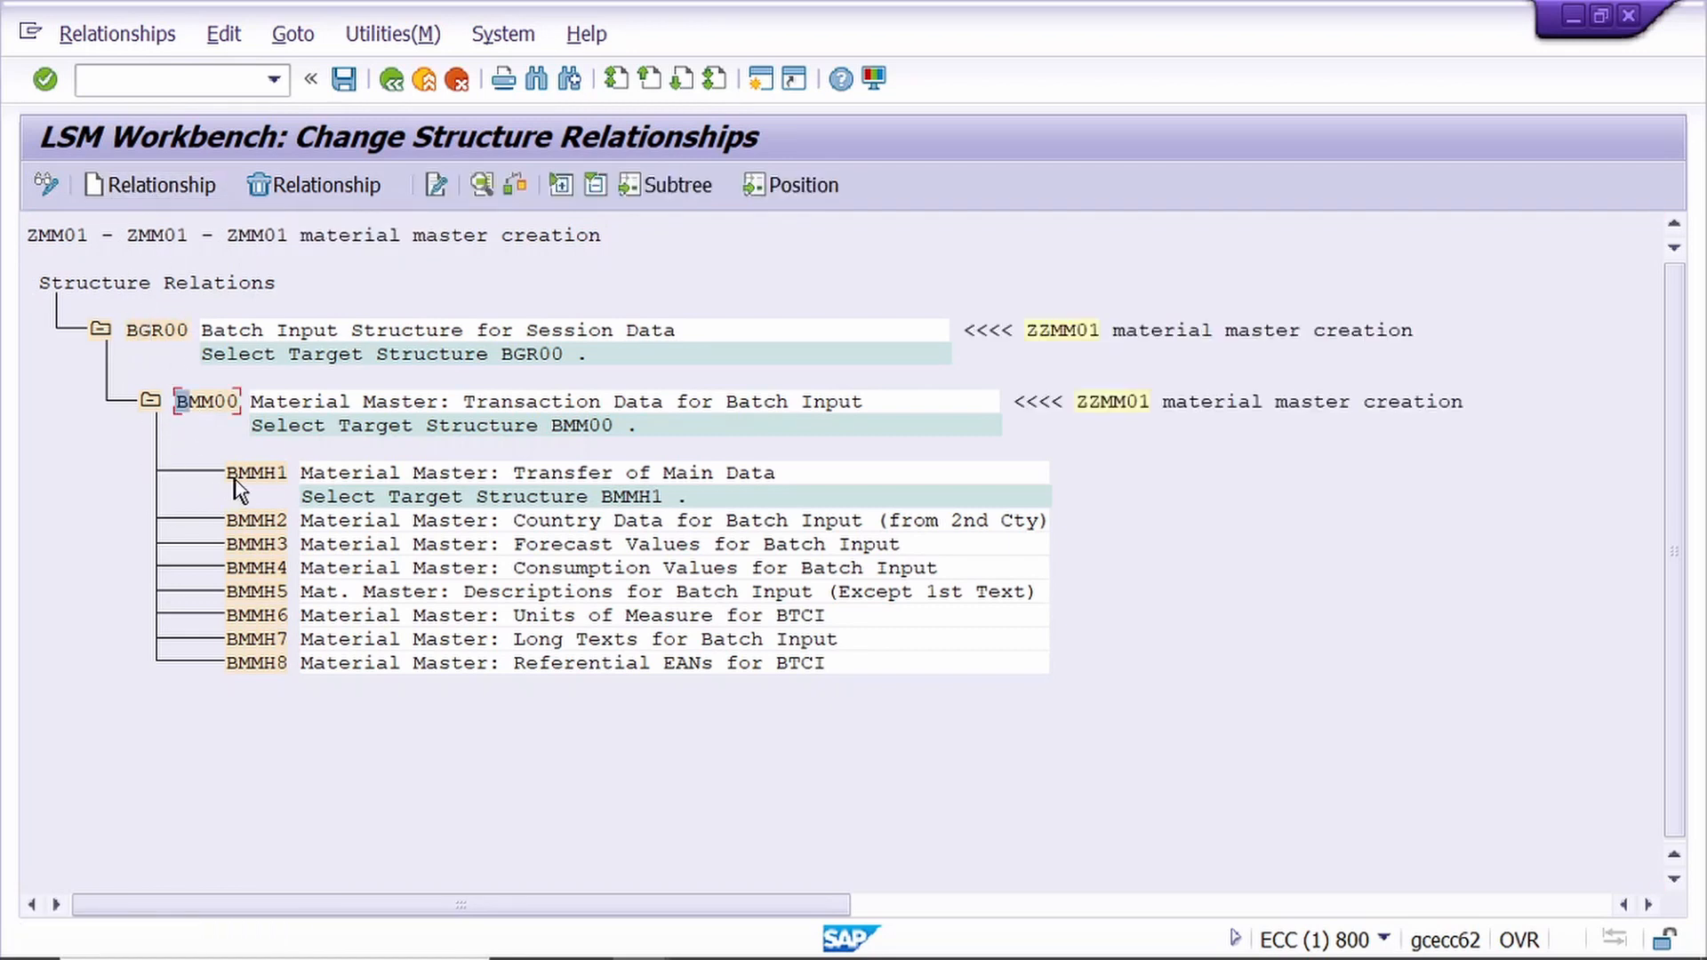
pyautogui.click(242, 476)
pyautogui.click(152, 185)
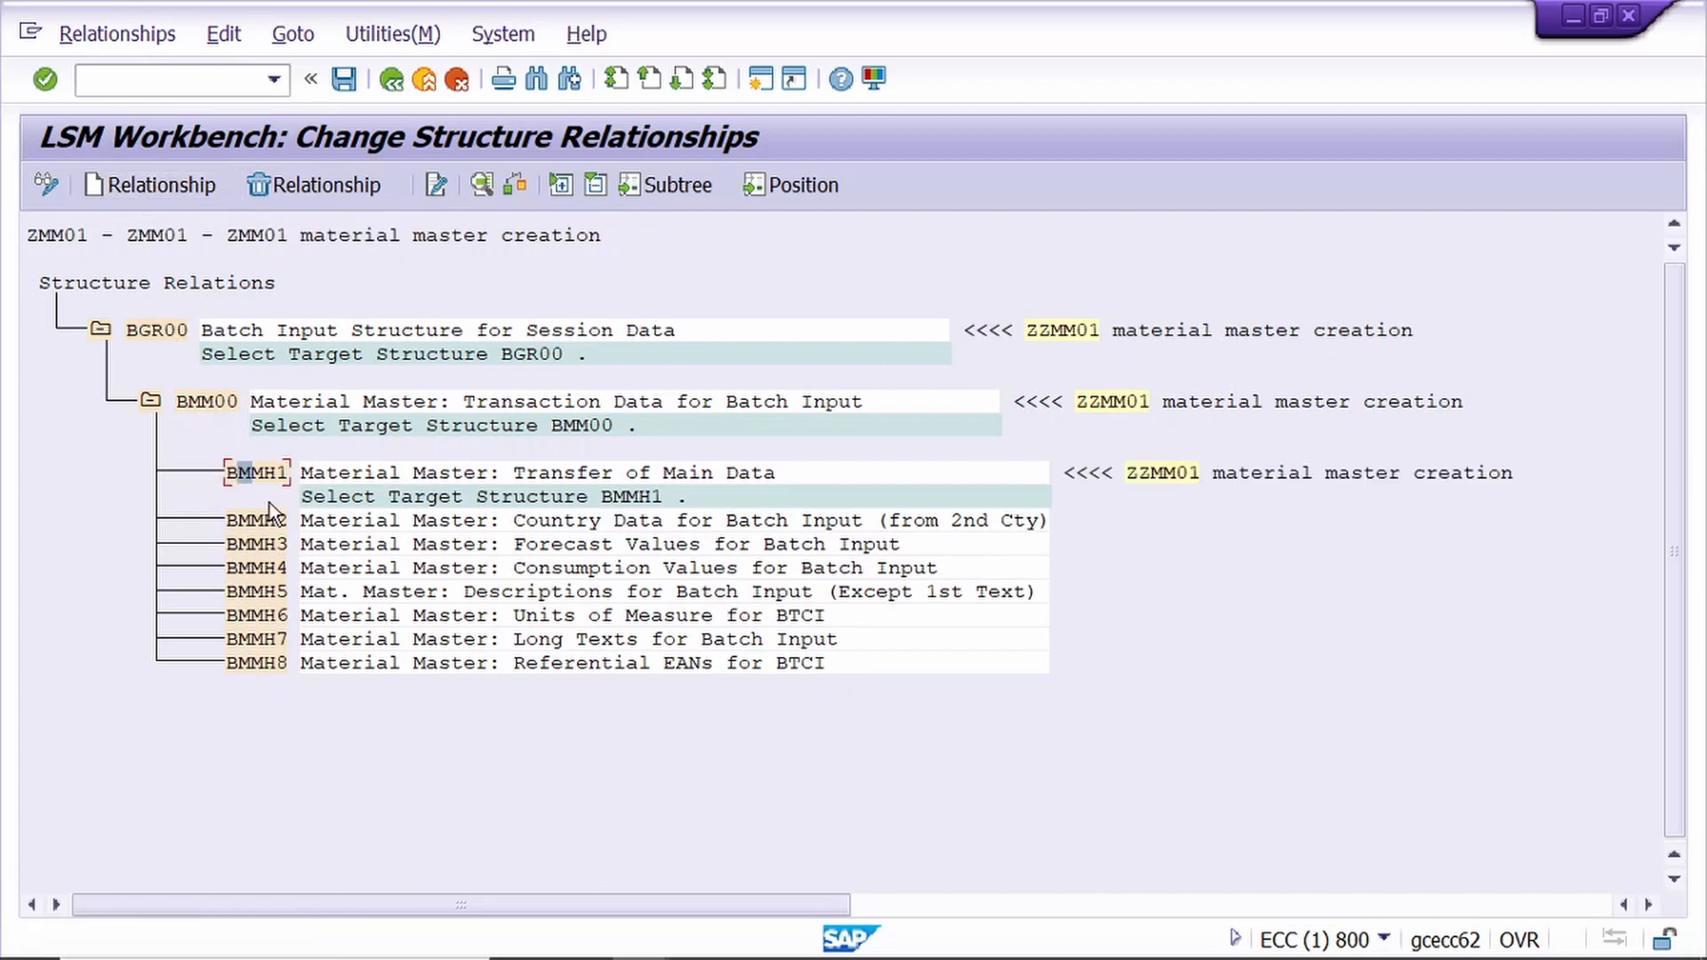
# - Create relationships from source structure ZZMM01 to target structures BMMH2, BMMH3, BMMH4 and BMMH5
pyautogui.click(162, 184)
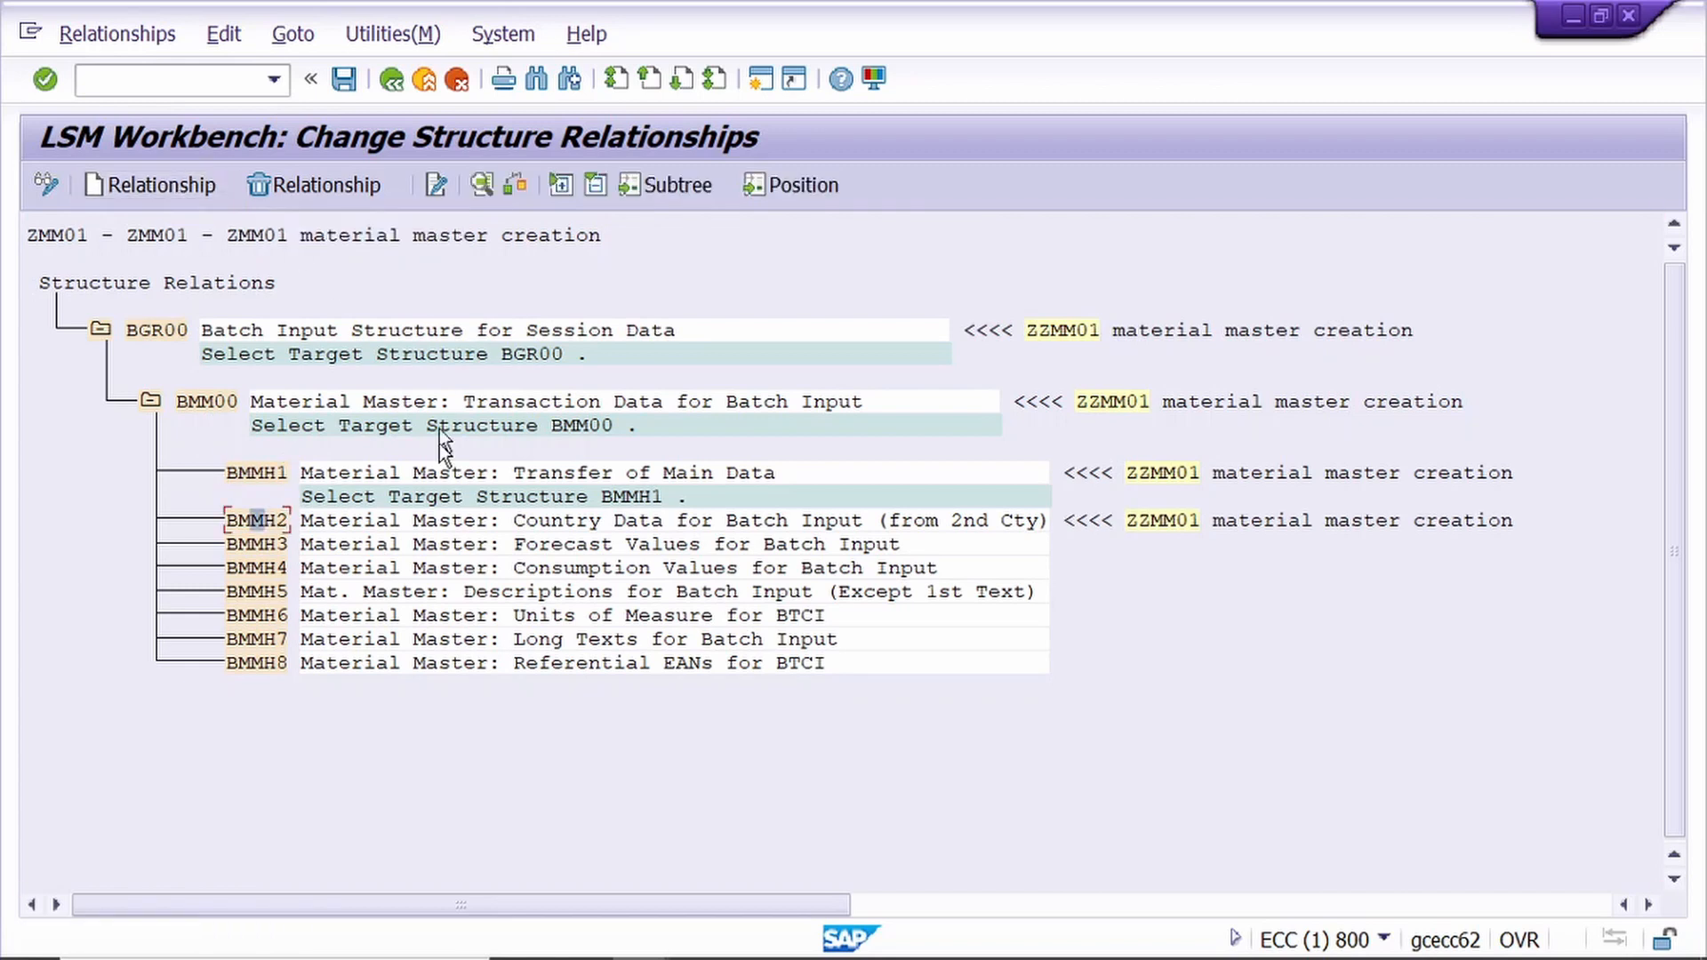
pyautogui.click(251, 546)
pyautogui.click(146, 185)
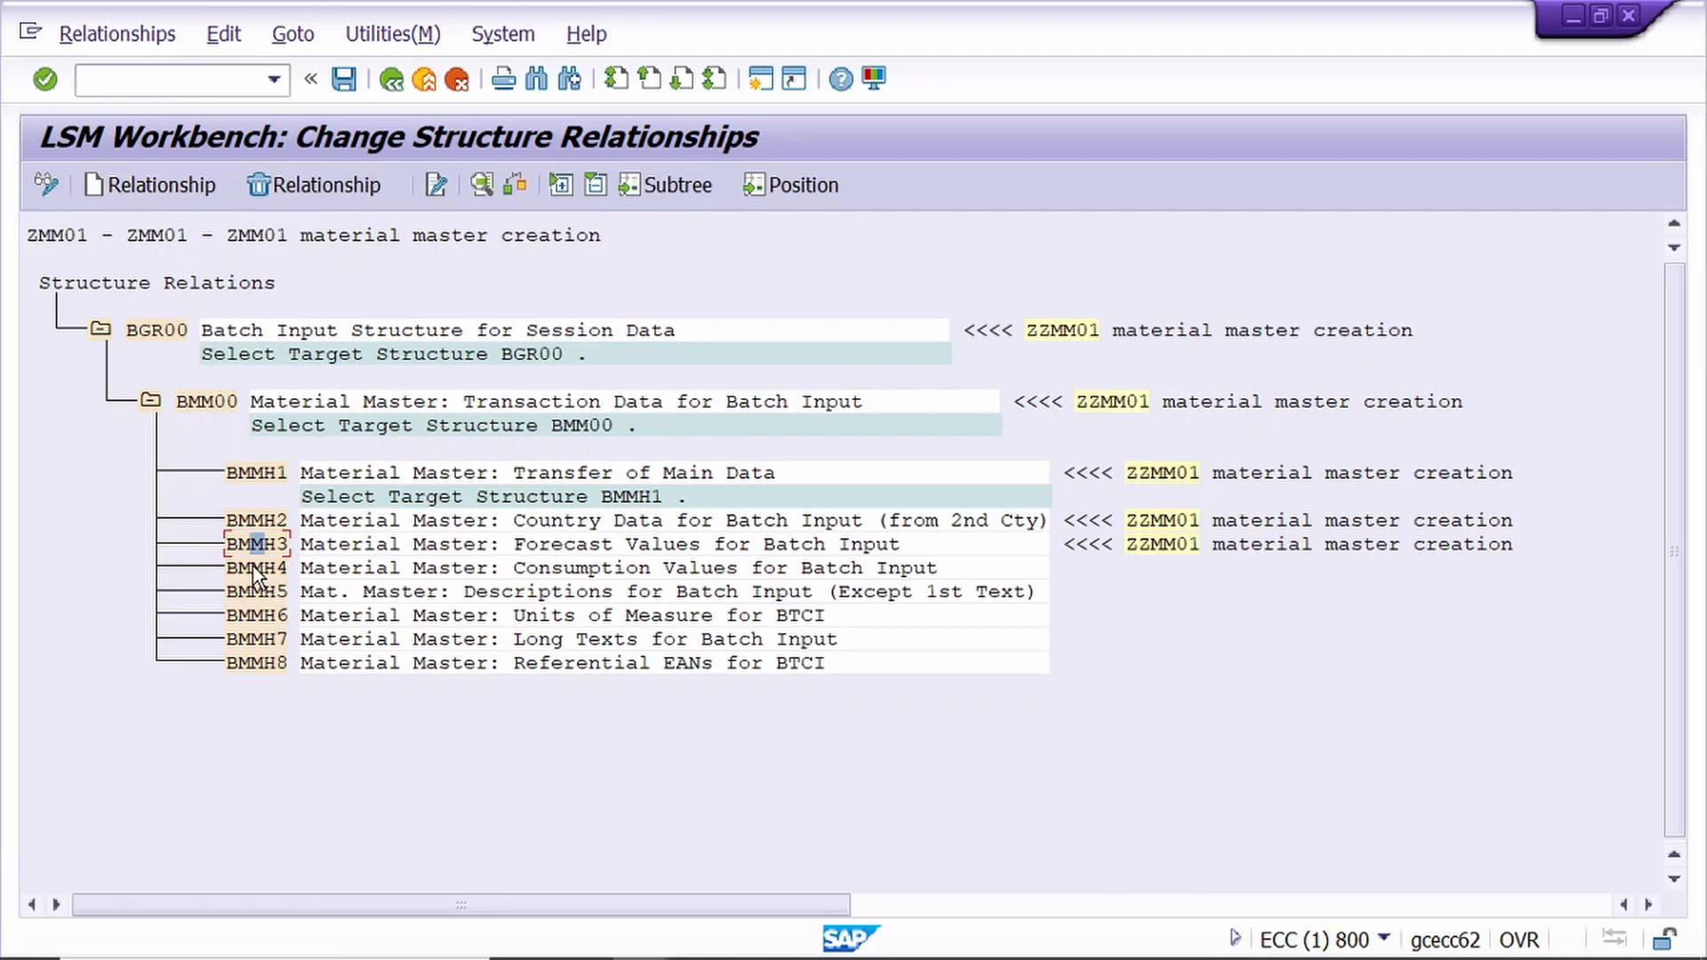
pyautogui.click(255, 569)
pyautogui.click(162, 187)
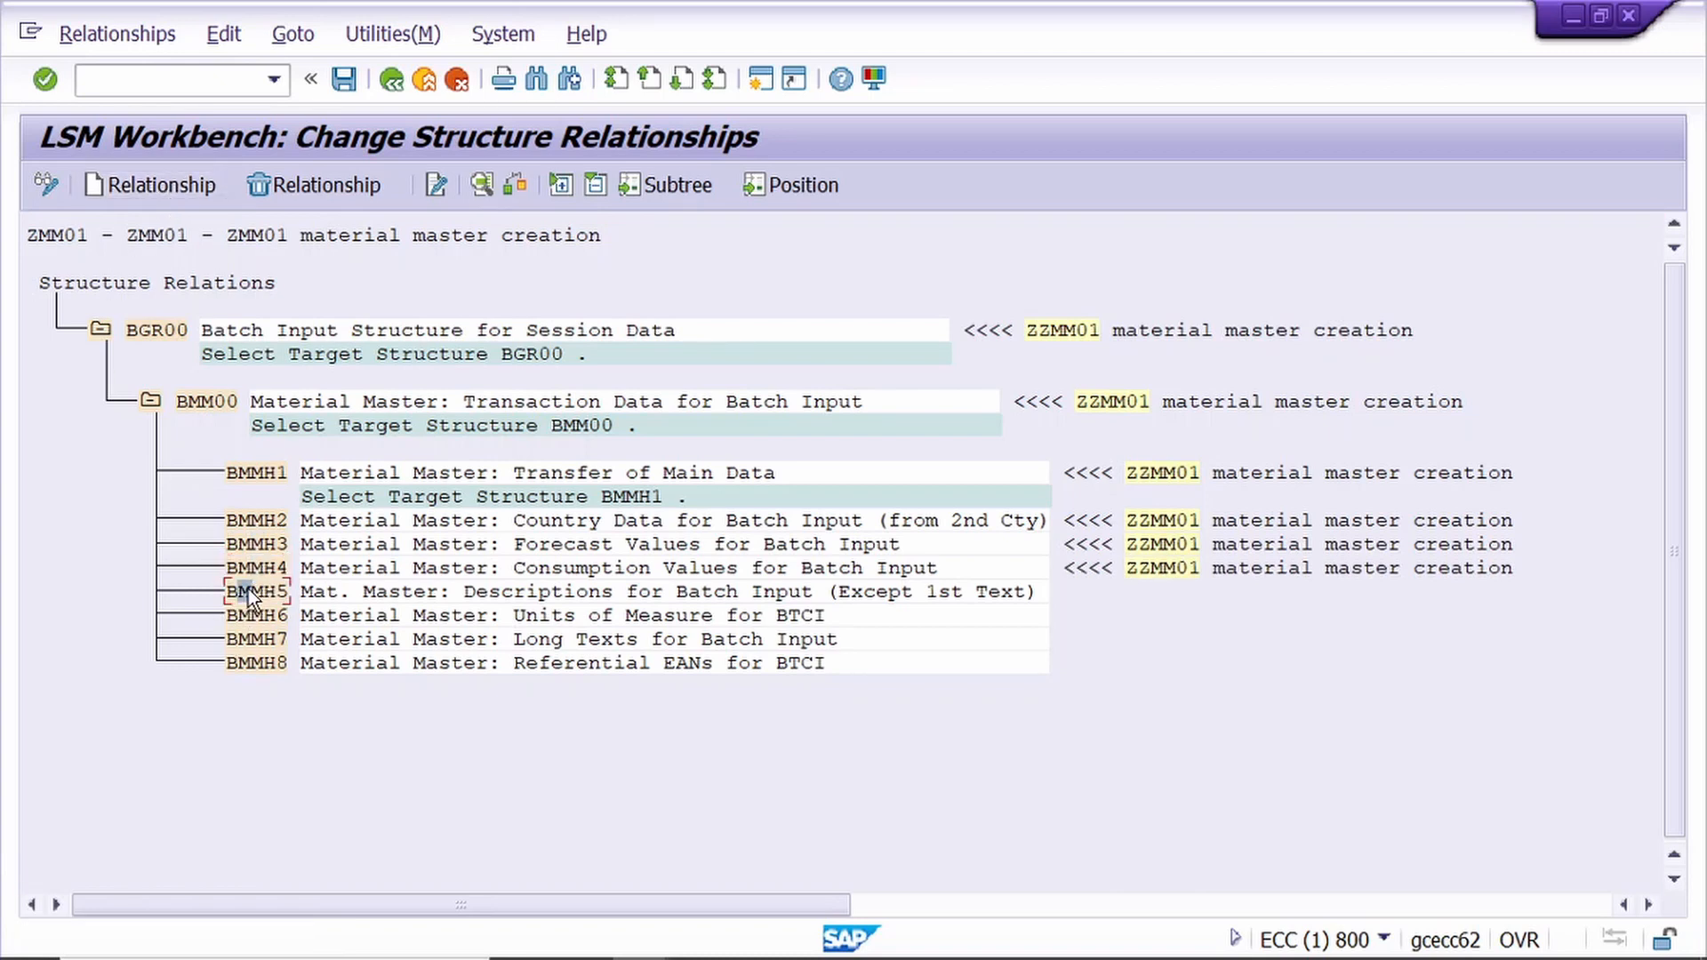
pyautogui.click(130, 185)
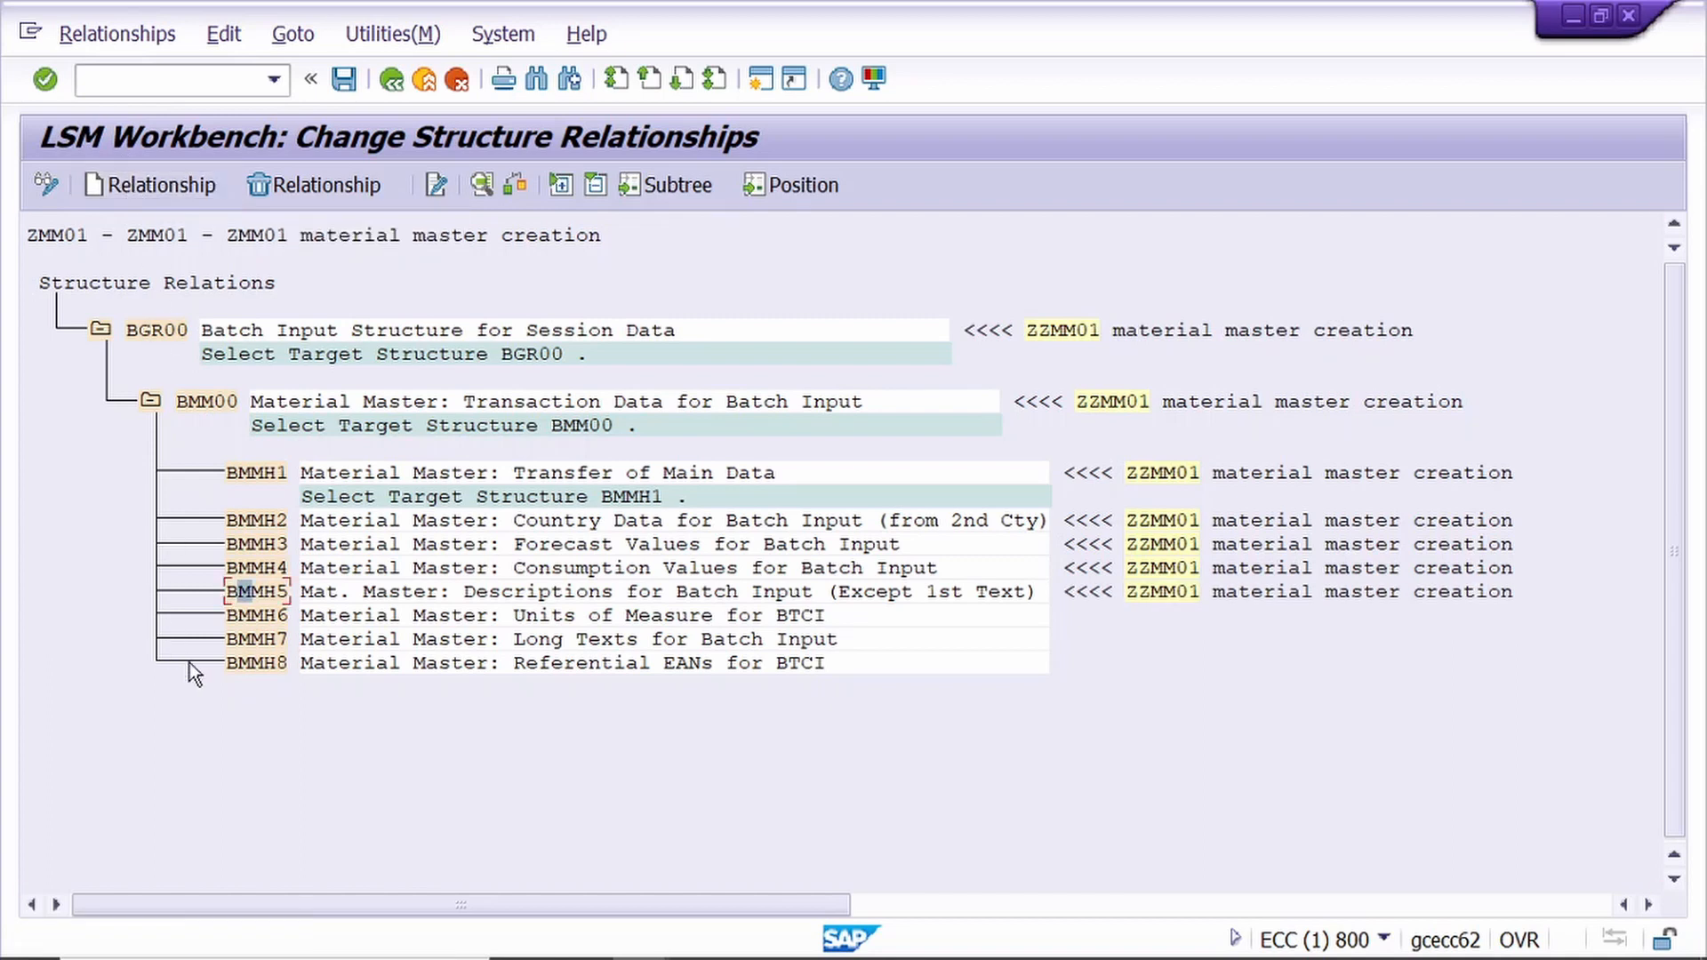
# - Relate ZZMM01 to BMMH6, BMMH7 and BMMH8, then save the structure relations and return to the process steps
pyautogui.click(252, 616)
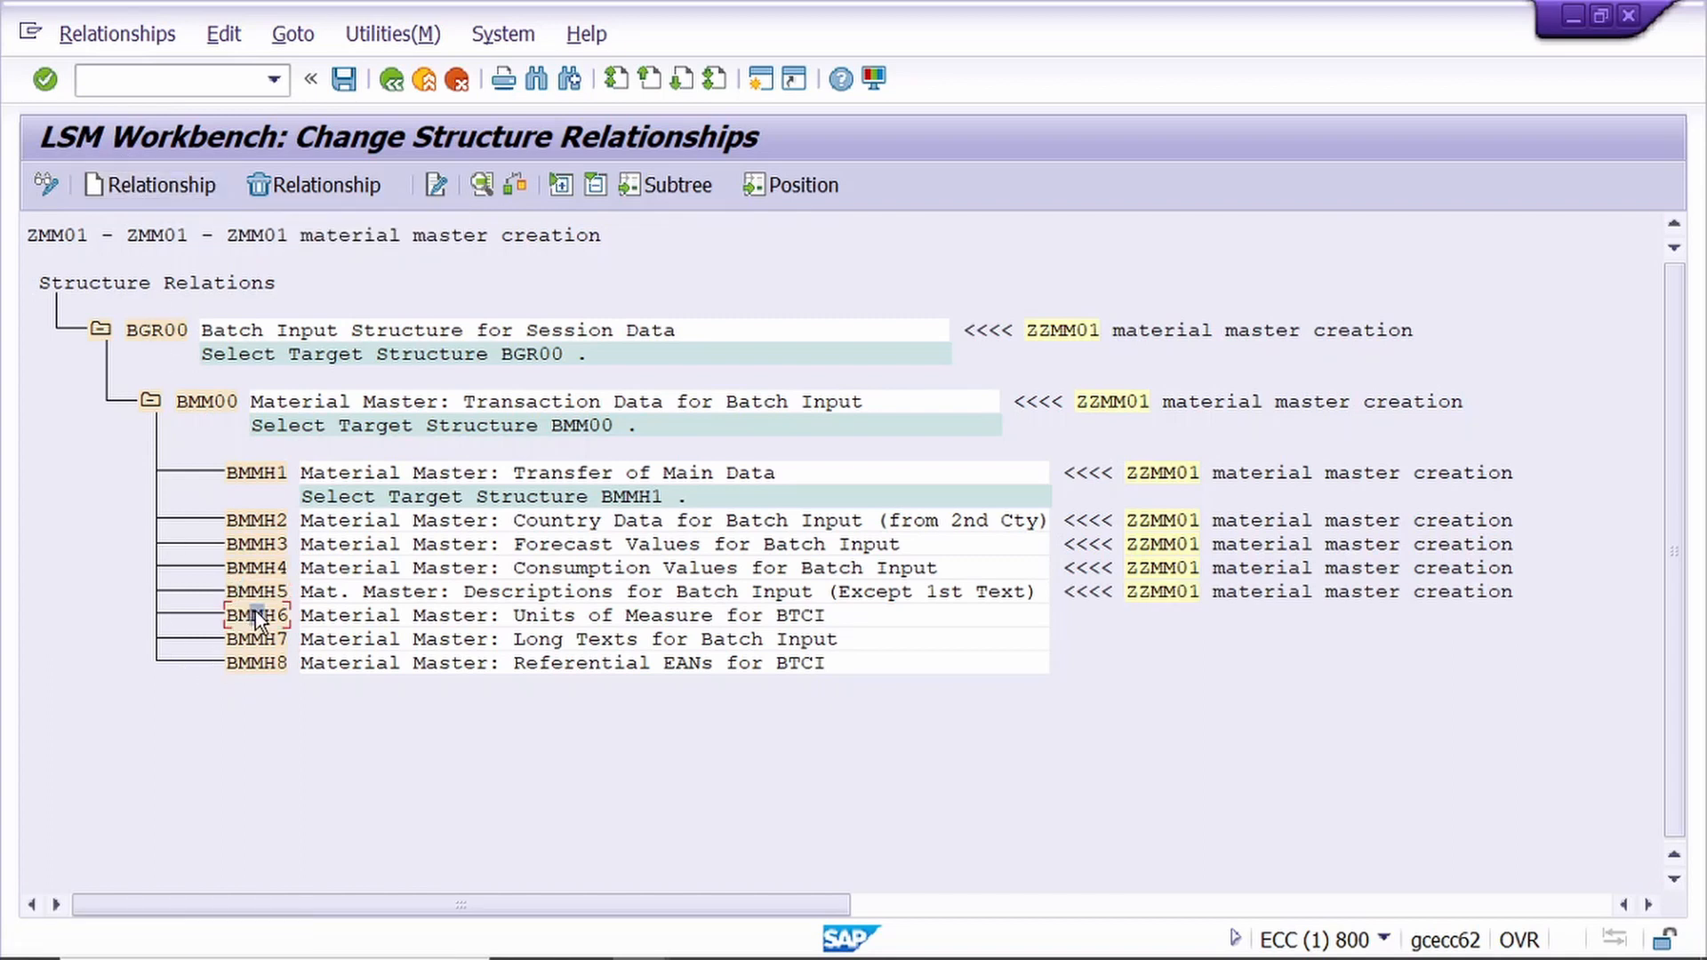
pyautogui.click(146, 181)
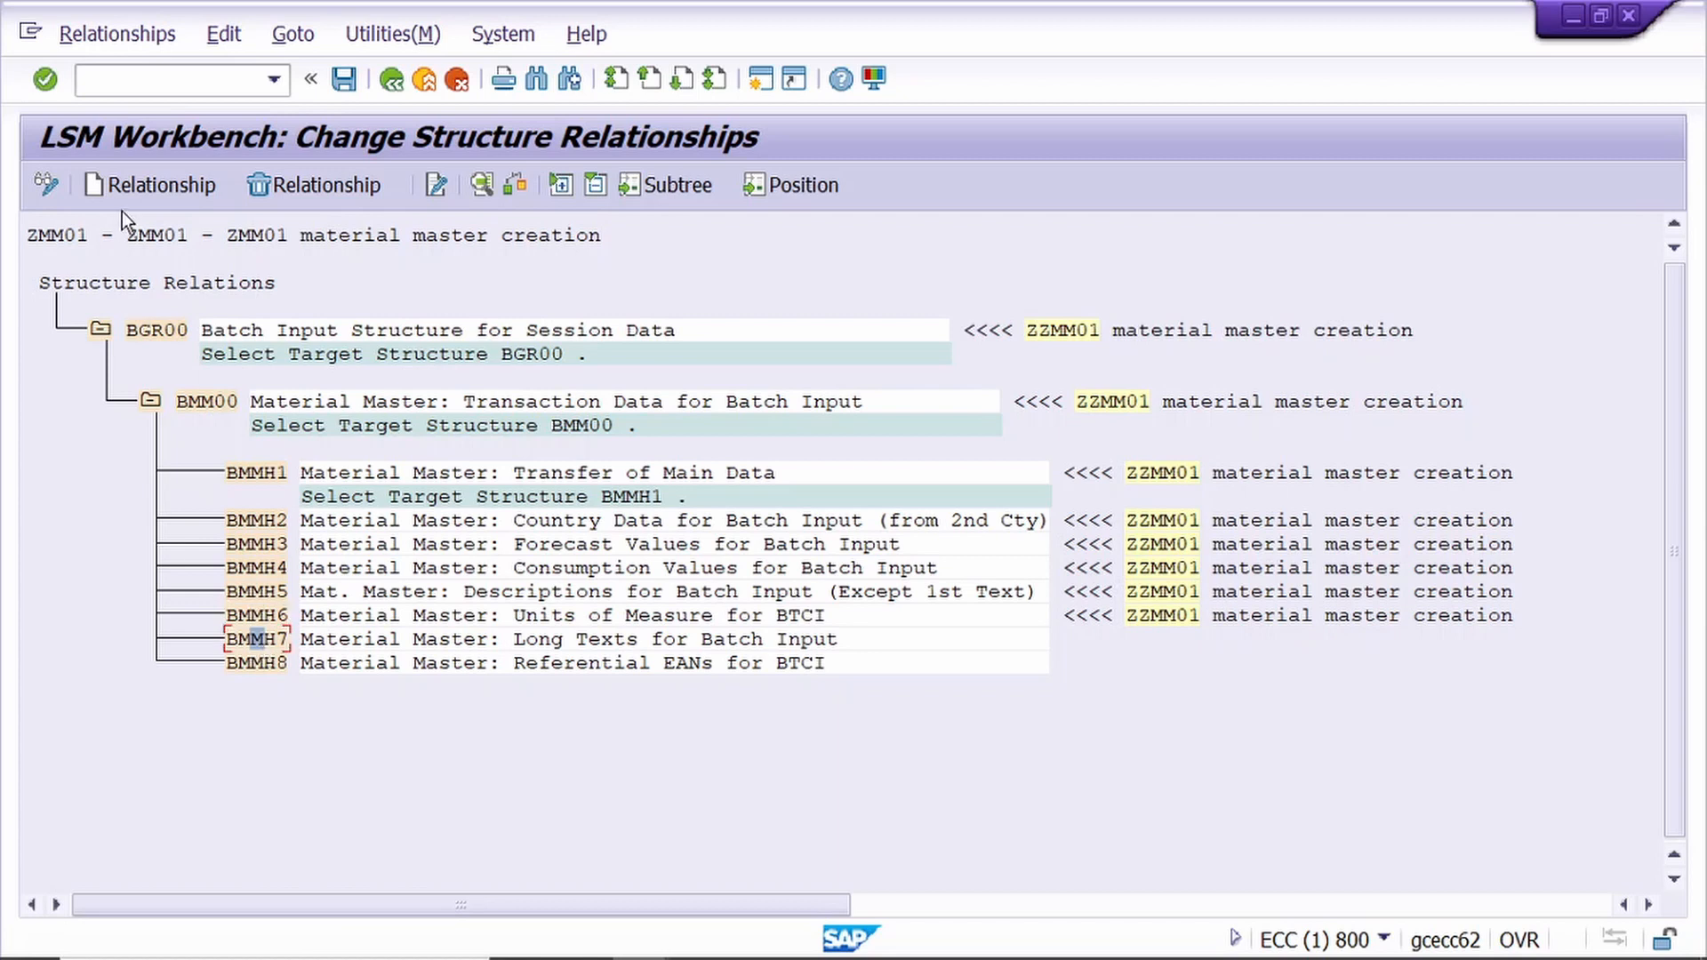
pyautogui.click(145, 187)
pyautogui.click(255, 665)
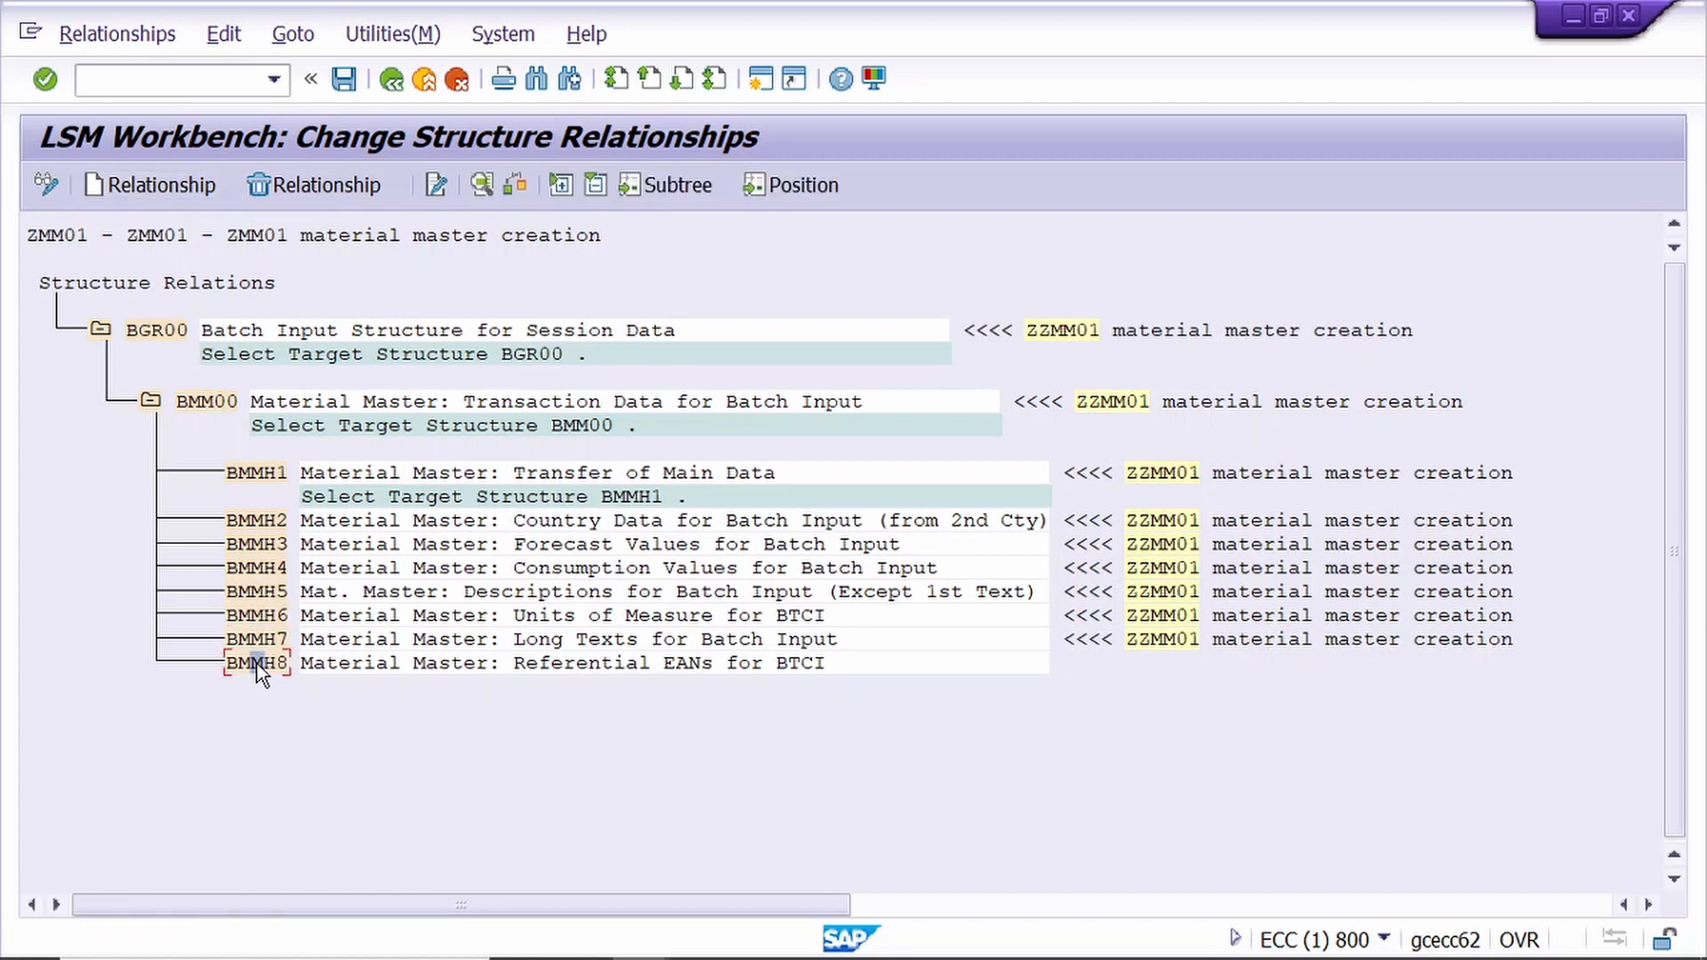
pyautogui.click(148, 181)
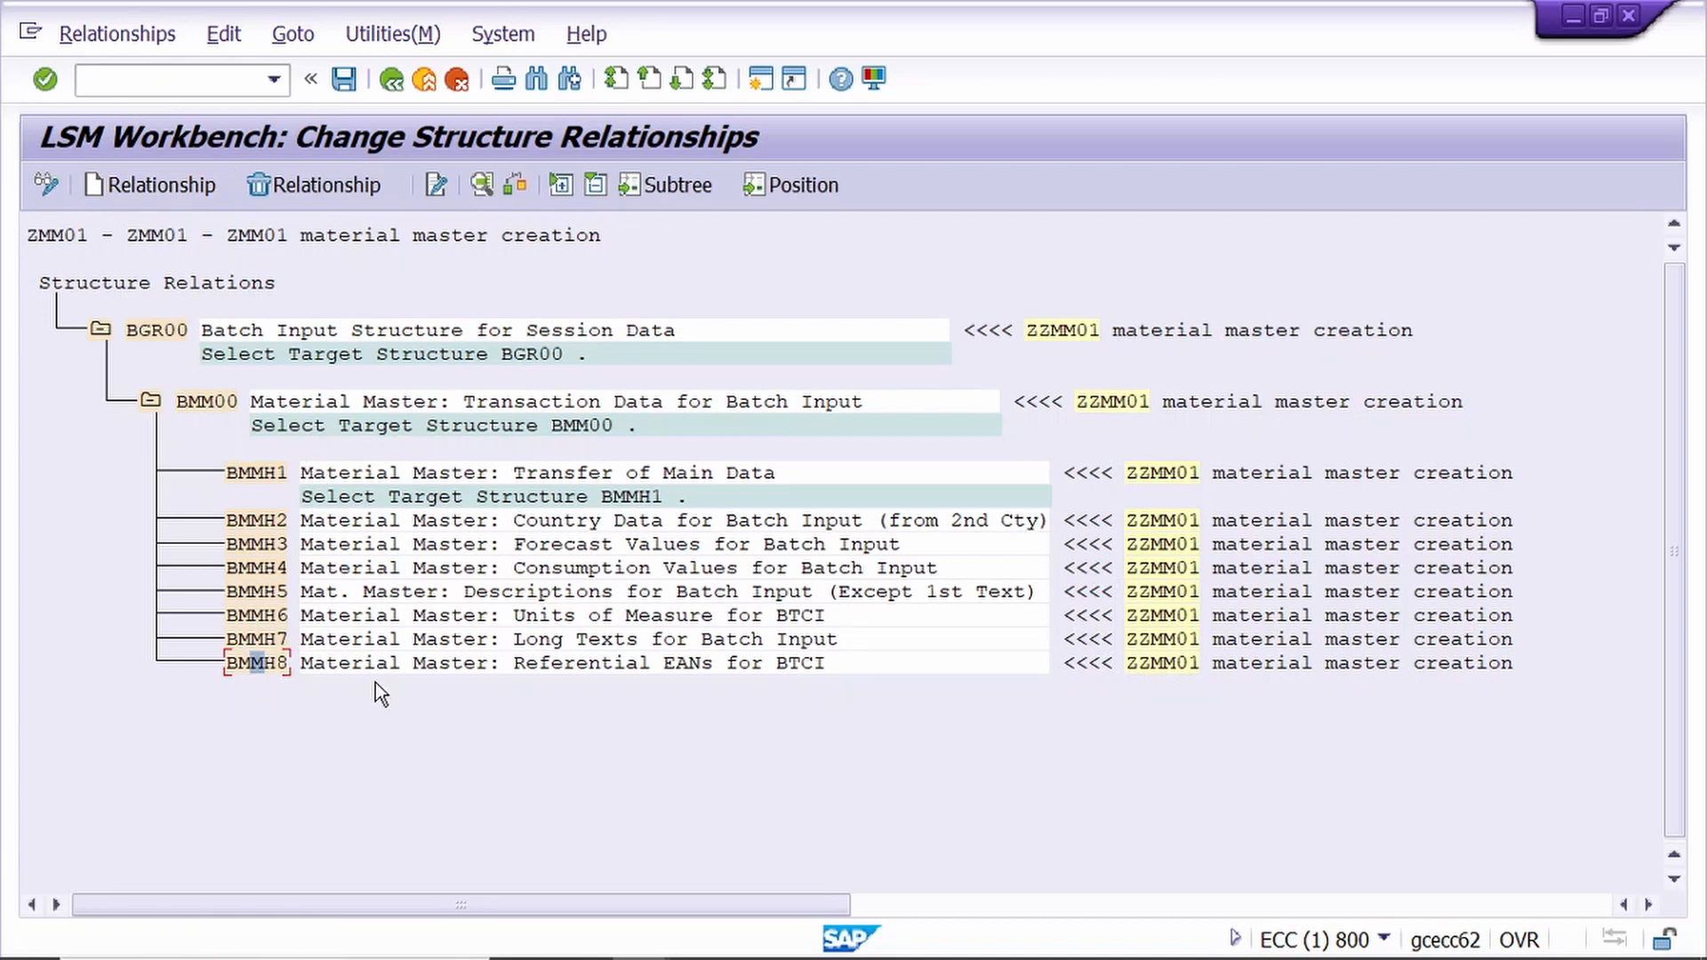
pyautogui.click(345, 79)
pyautogui.click(391, 81)
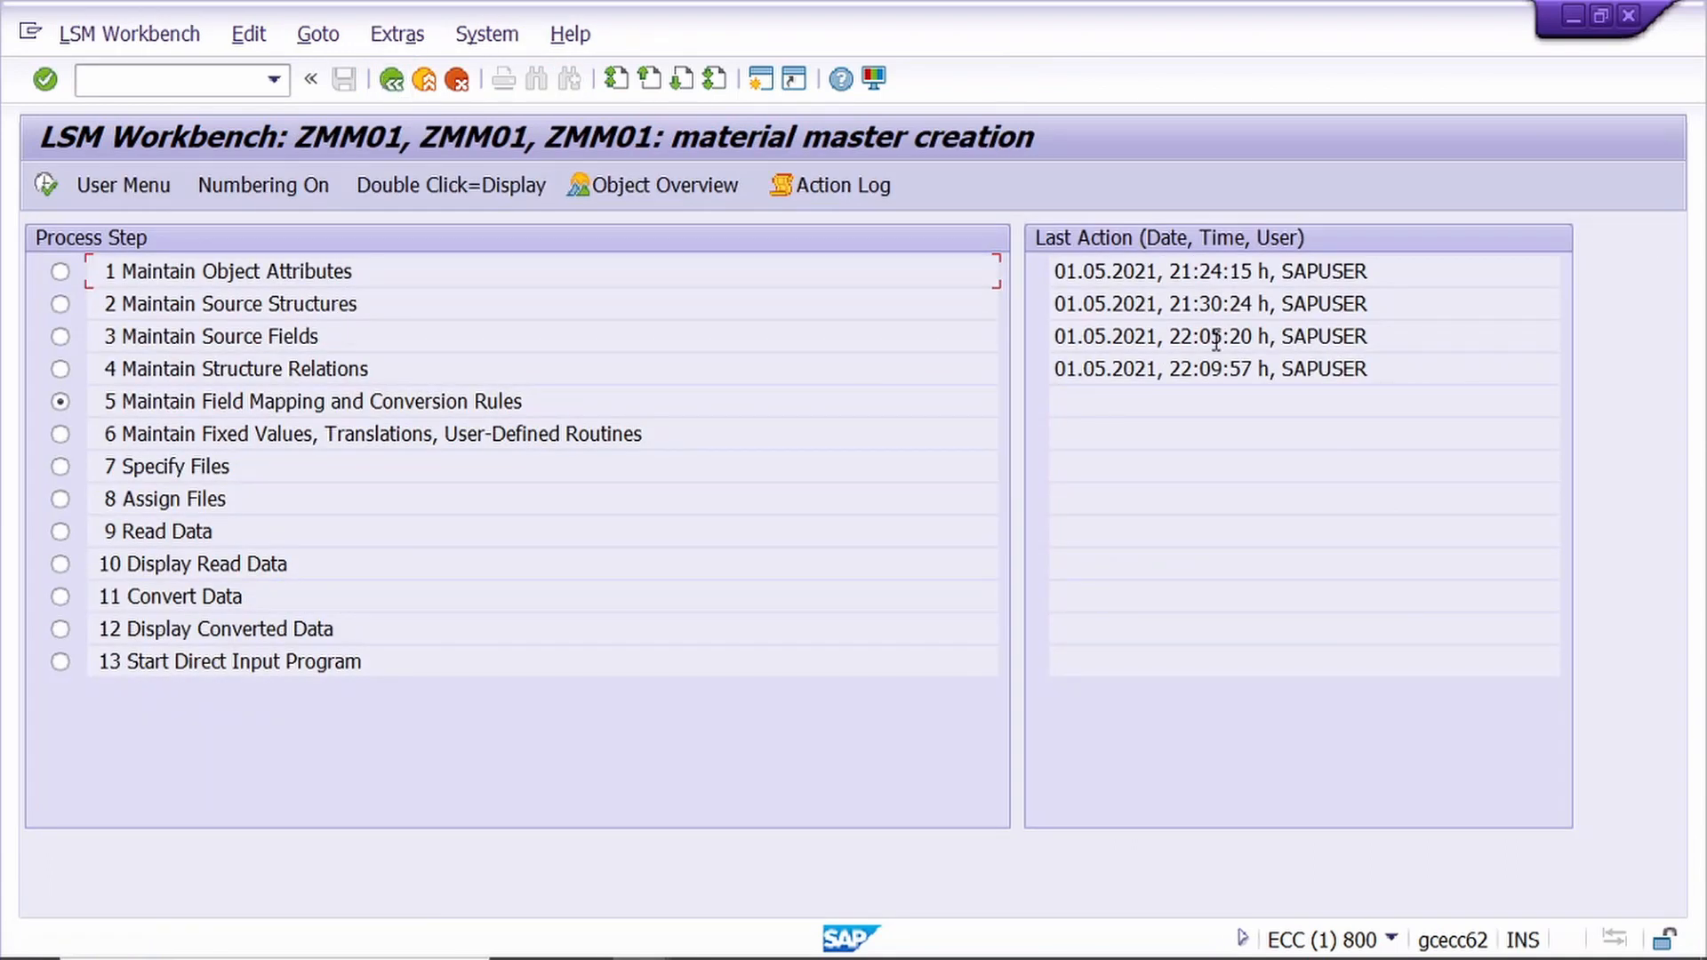
# - Open Maintain Field Mapping and Conversion Rules in change mode and start Auto-Field Mapping for same-name fields with confirmation
pyautogui.click(44, 185)
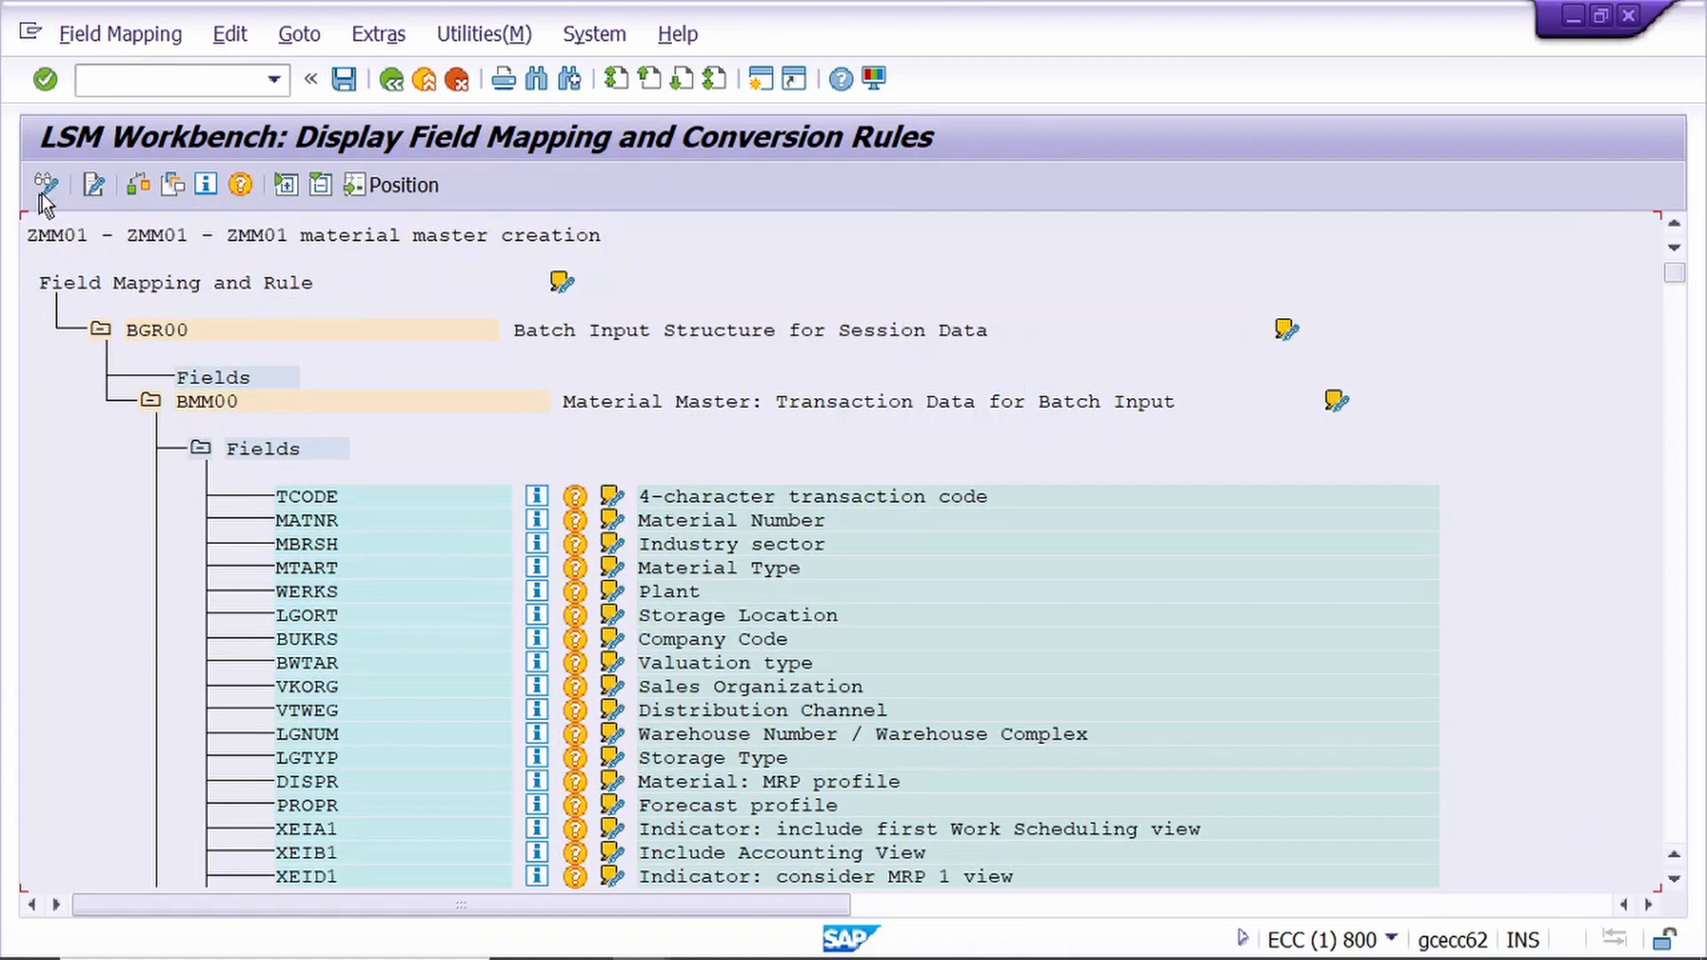
pyautogui.click(50, 189)
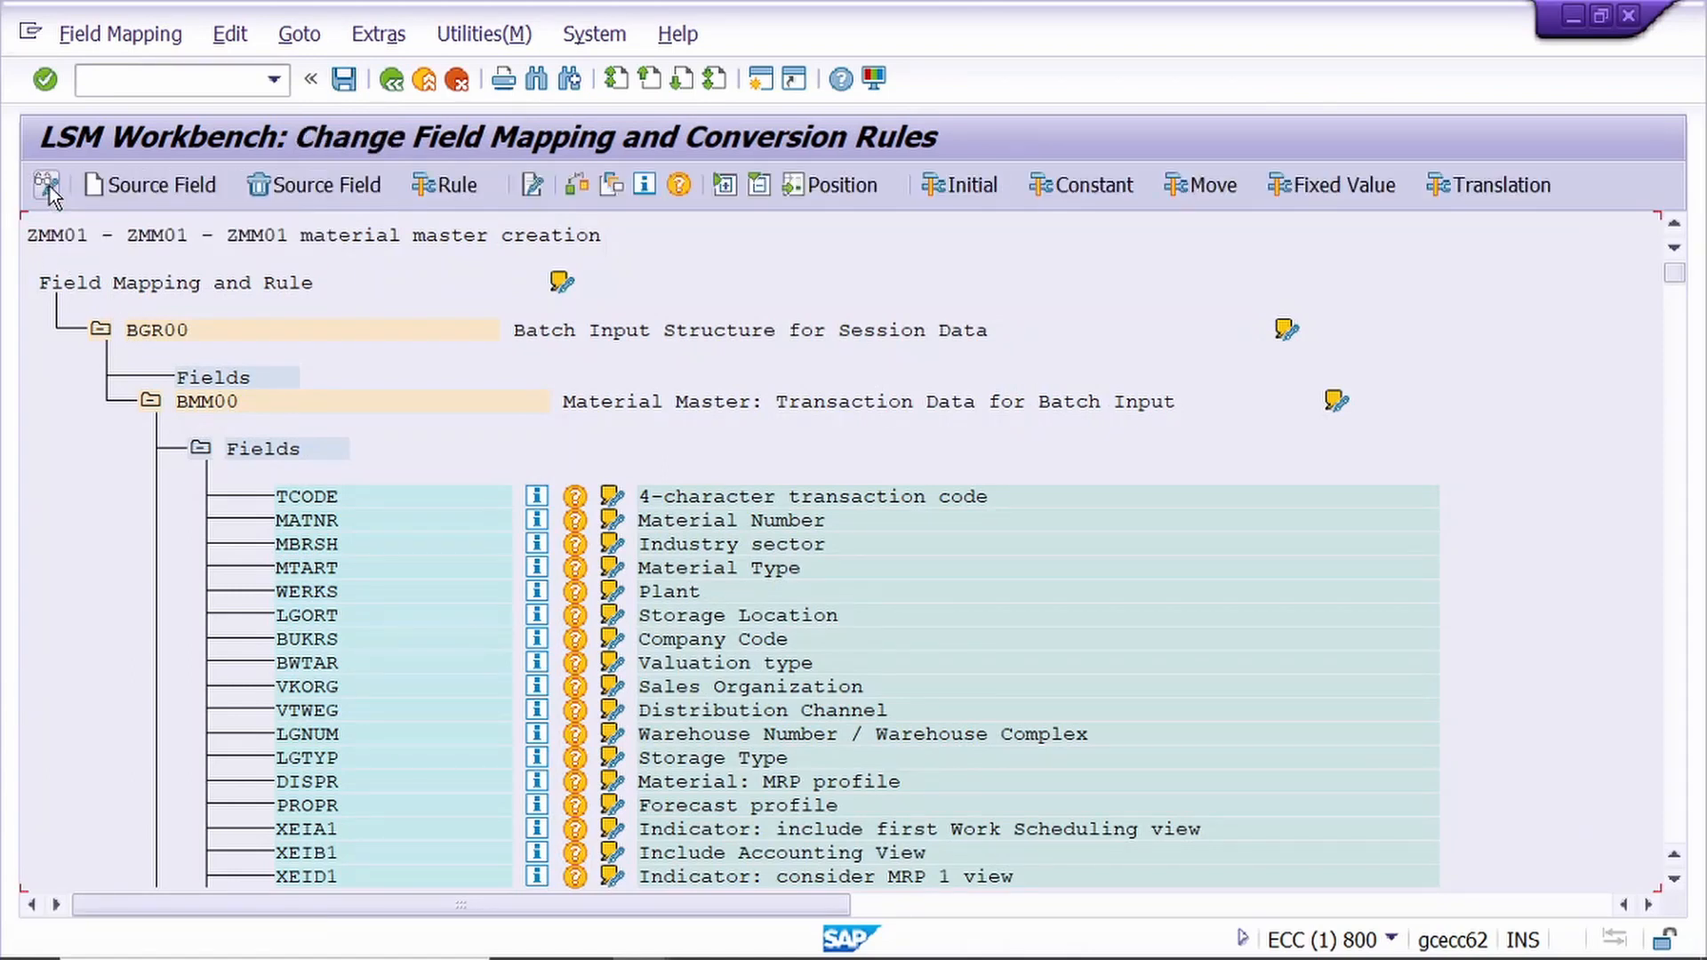
pyautogui.click(395, 41)
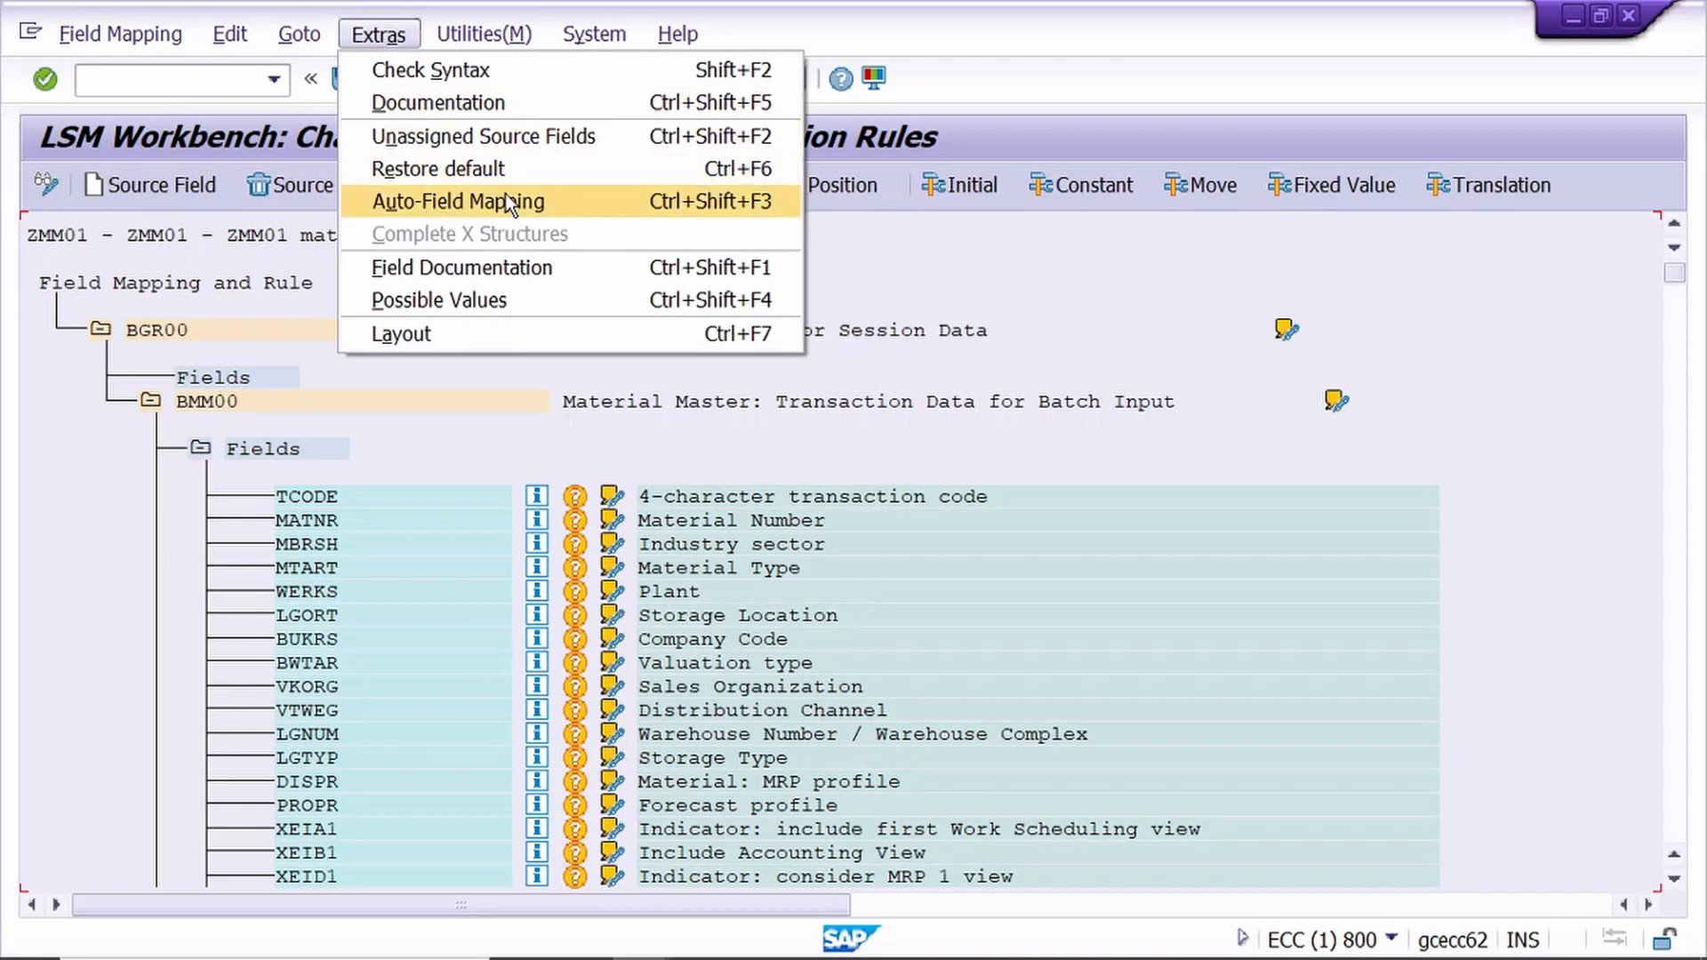
pyautogui.click(560, 201)
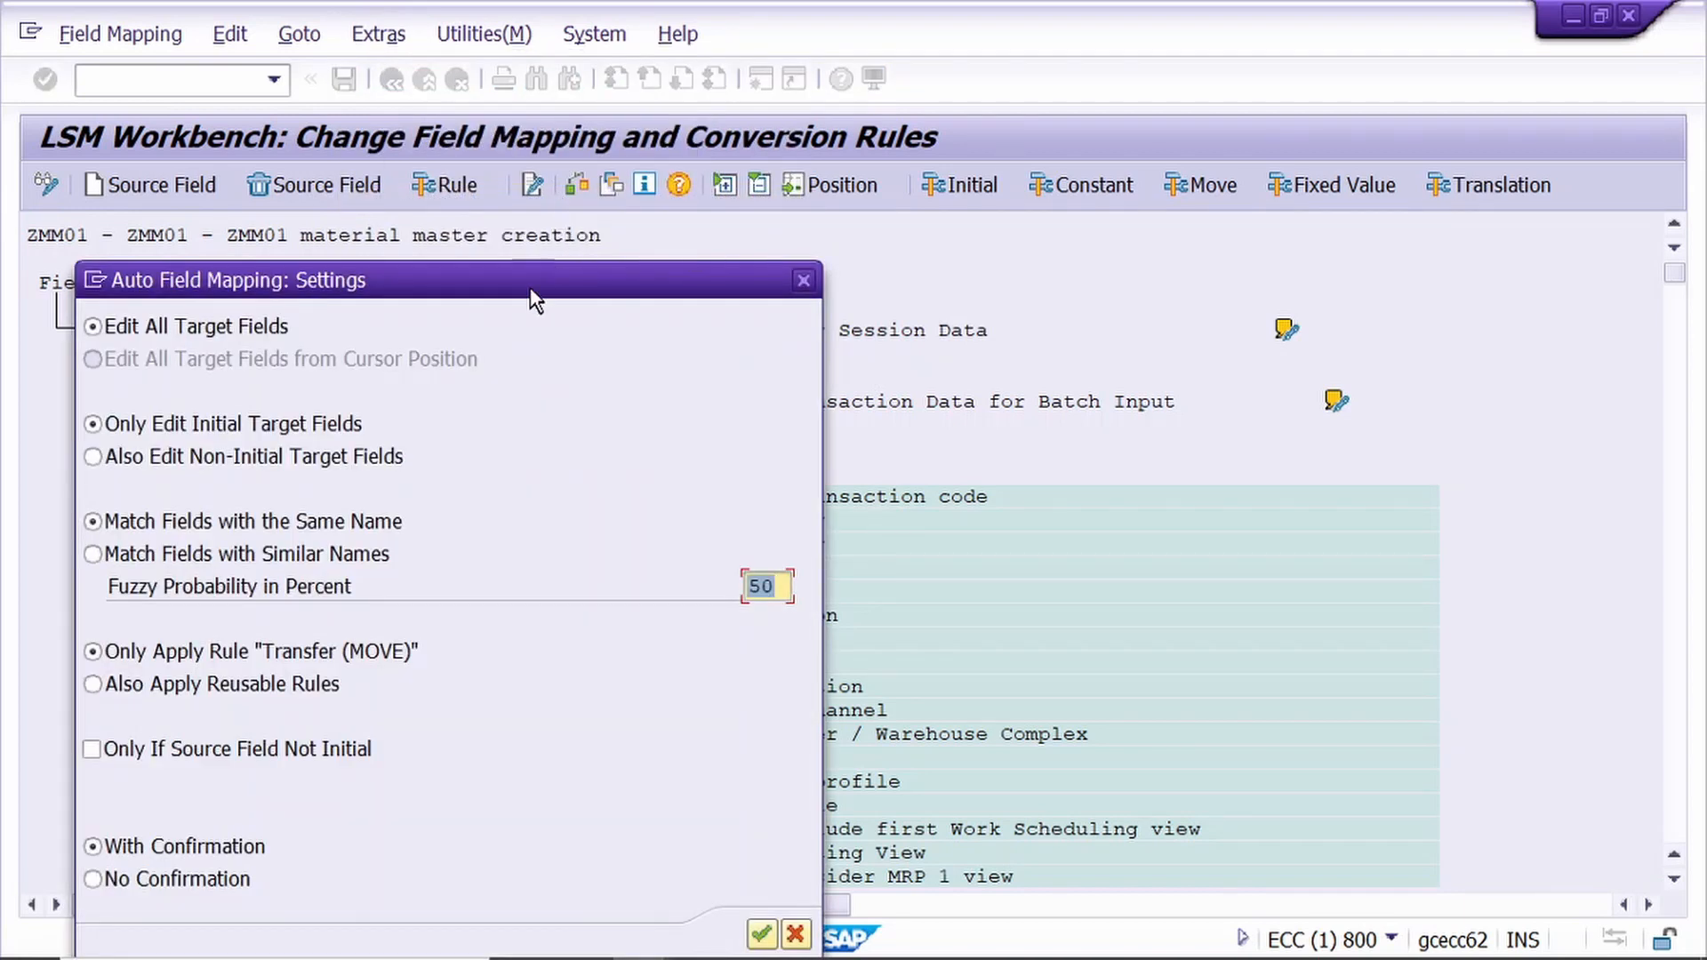
pyautogui.moveTo(532, 286); pyautogui.dragTo(540, 139)
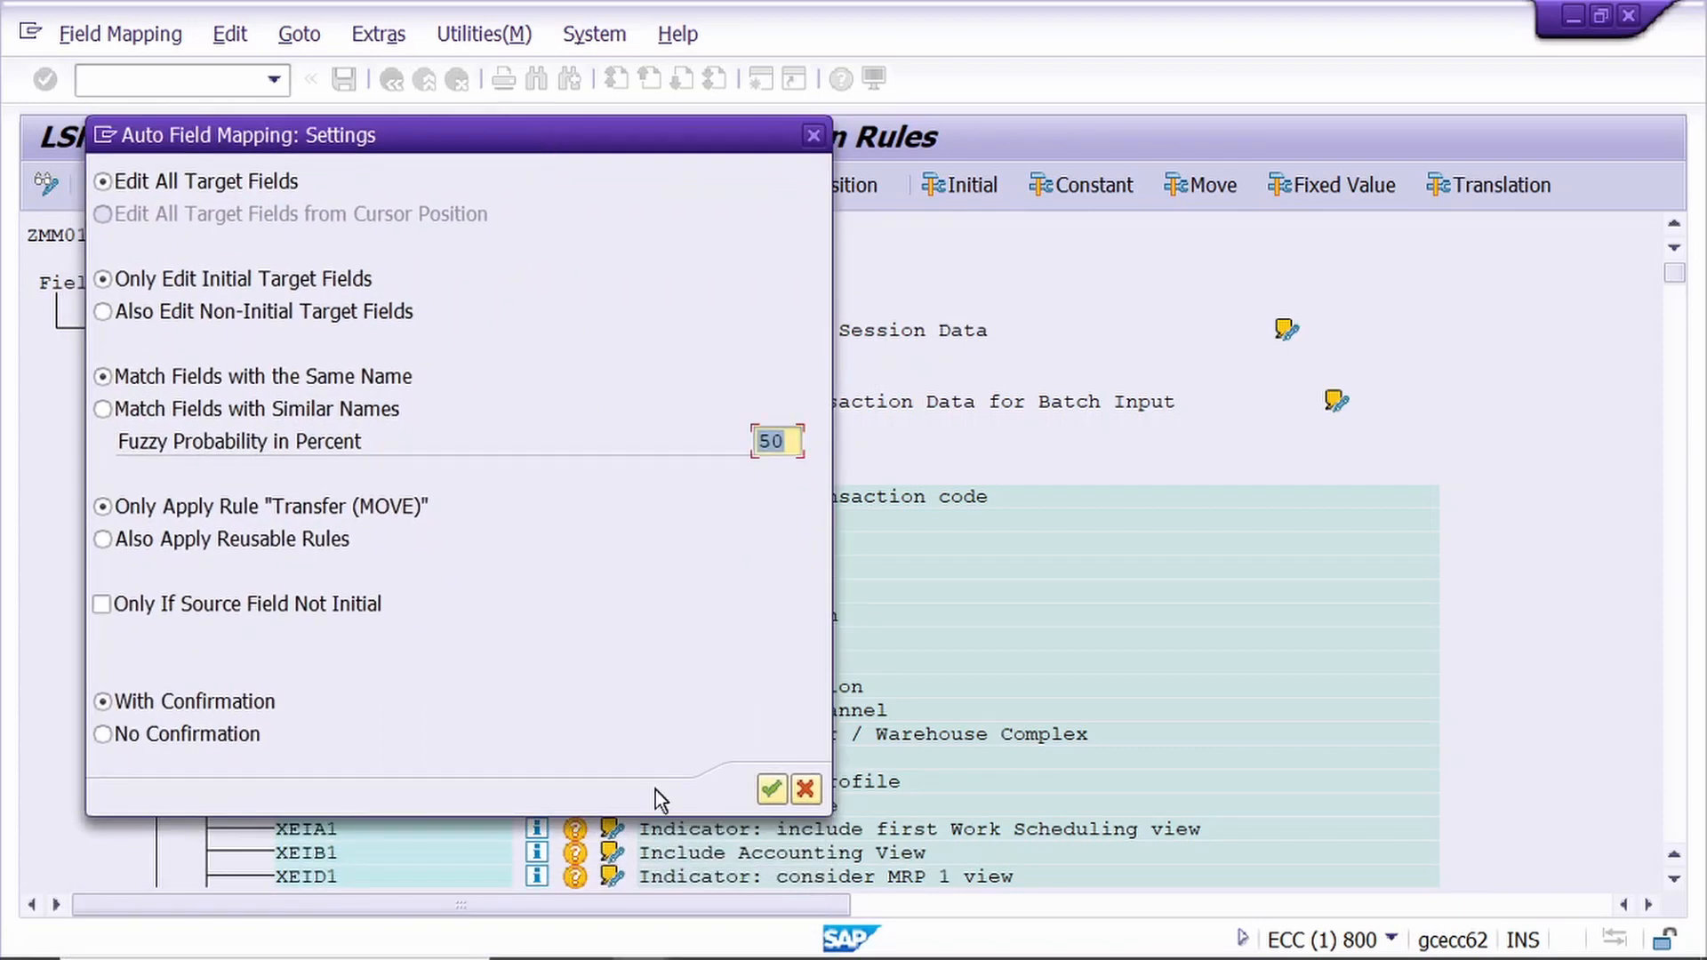
pyautogui.click(771, 786)
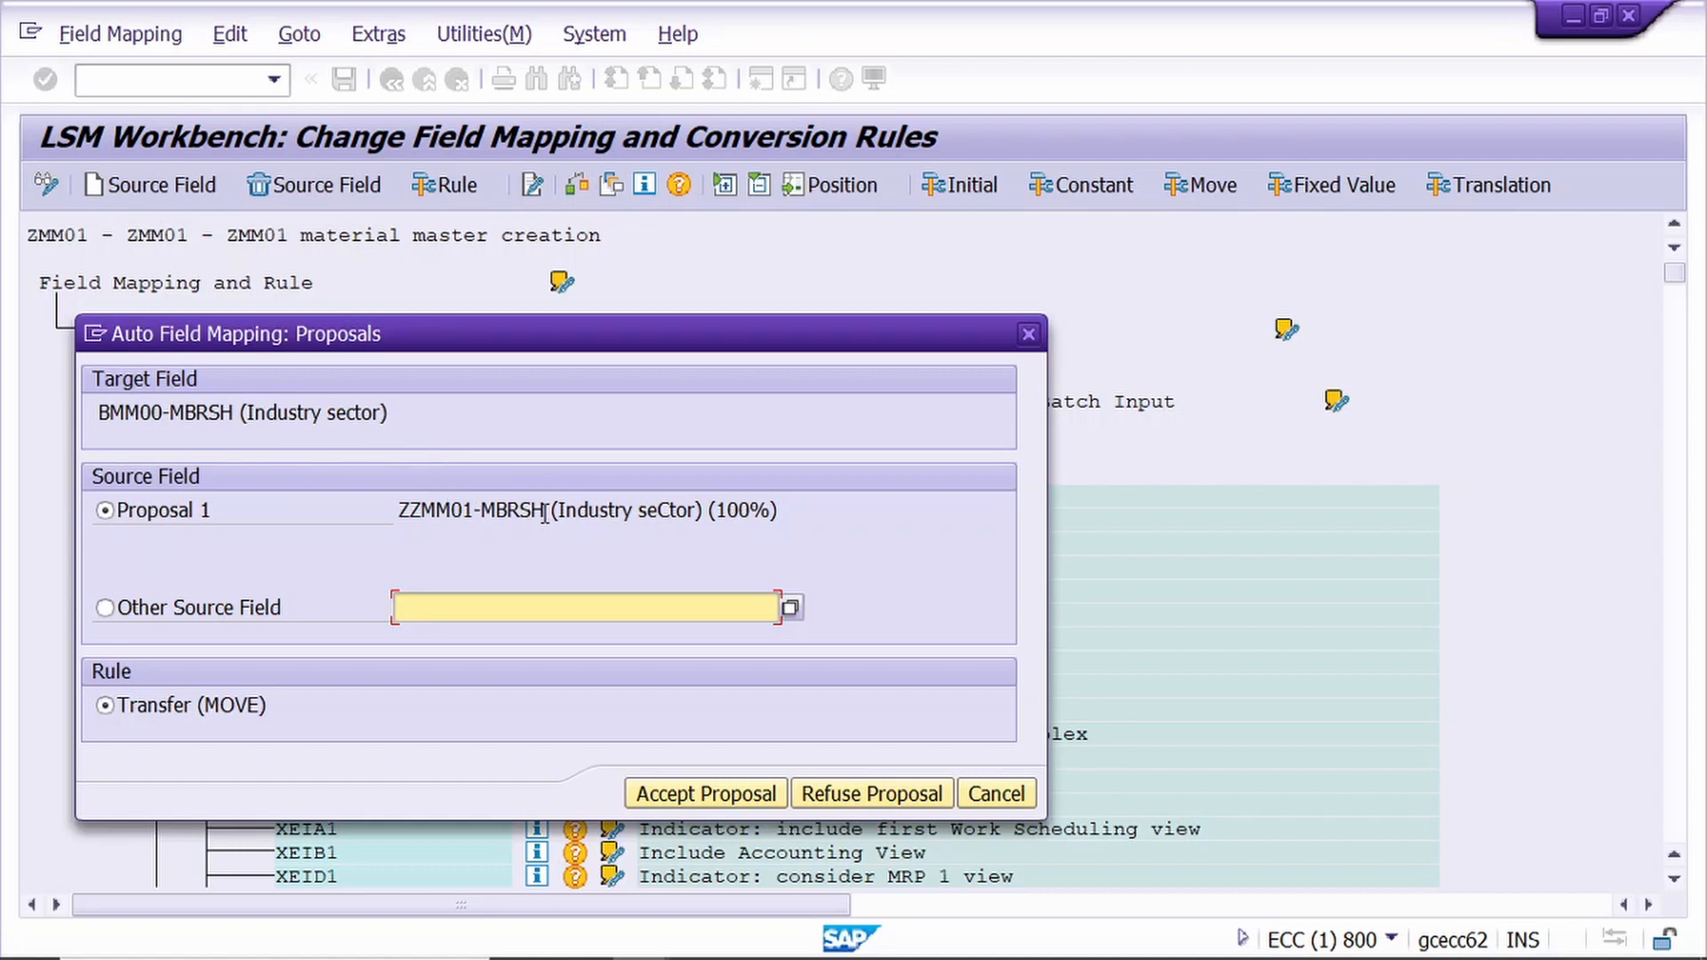
# - Accept the Transfer (MOVE) mapping proposals for BMM00 target fields MBRSH, MTART, WERKS, LGORT, VKORG and VTWEG
pyautogui.click(727, 795)
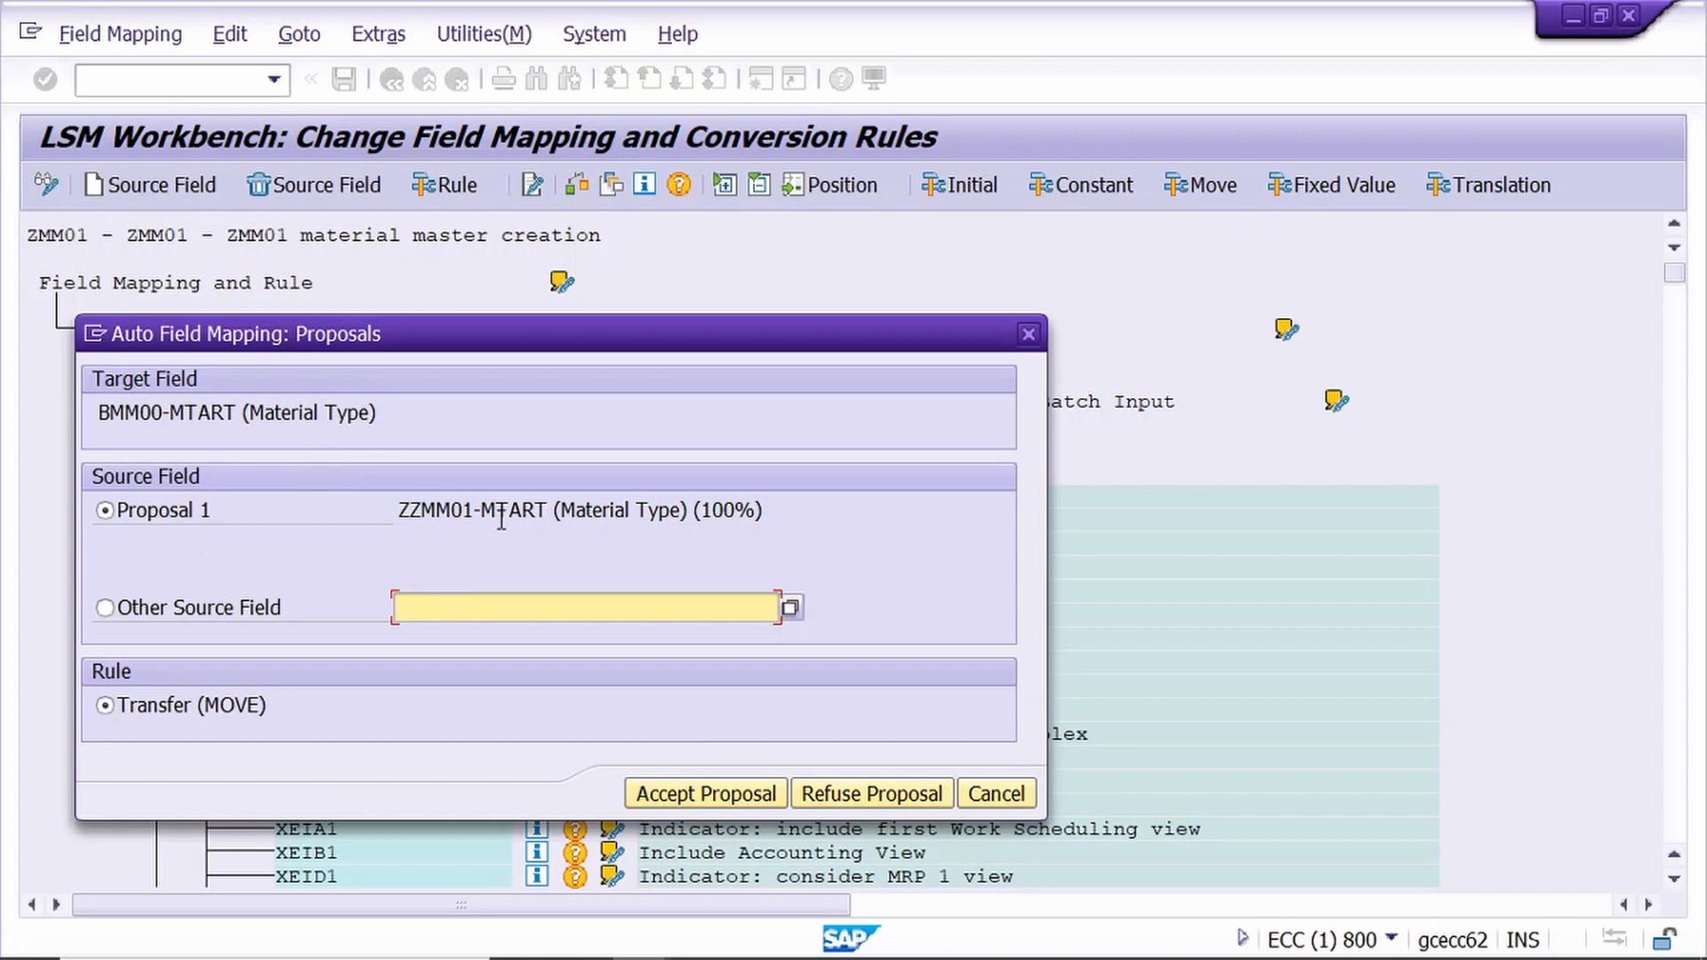
pyautogui.click(713, 791)
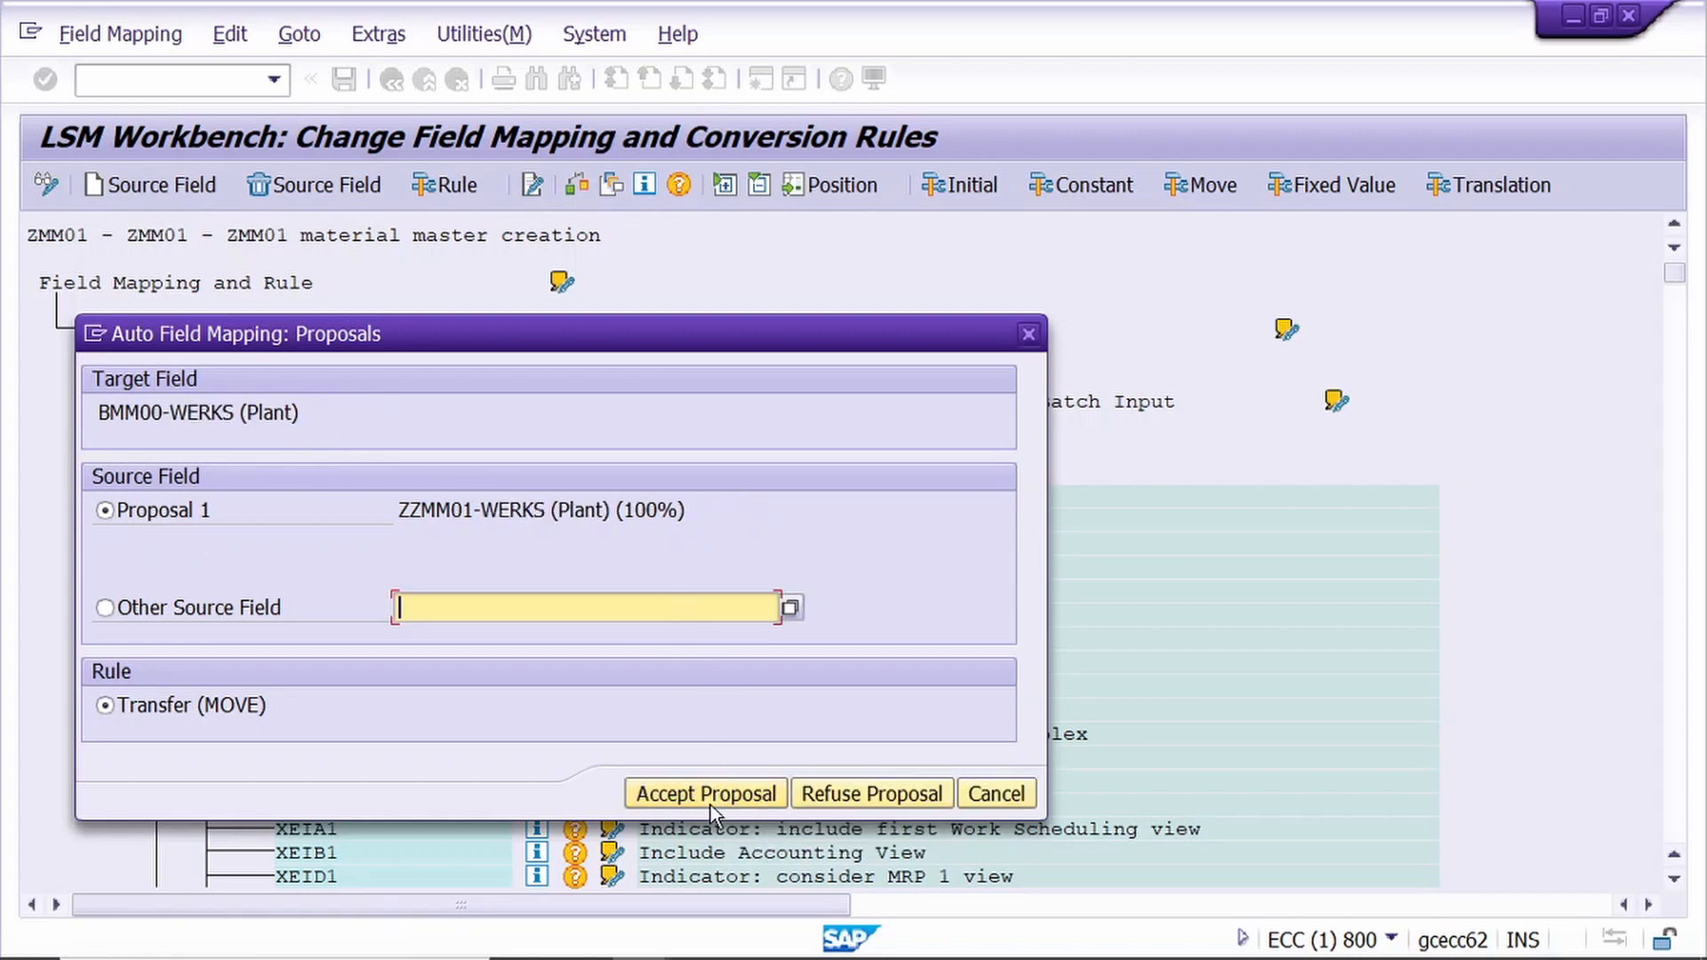
pyautogui.click(701, 791)
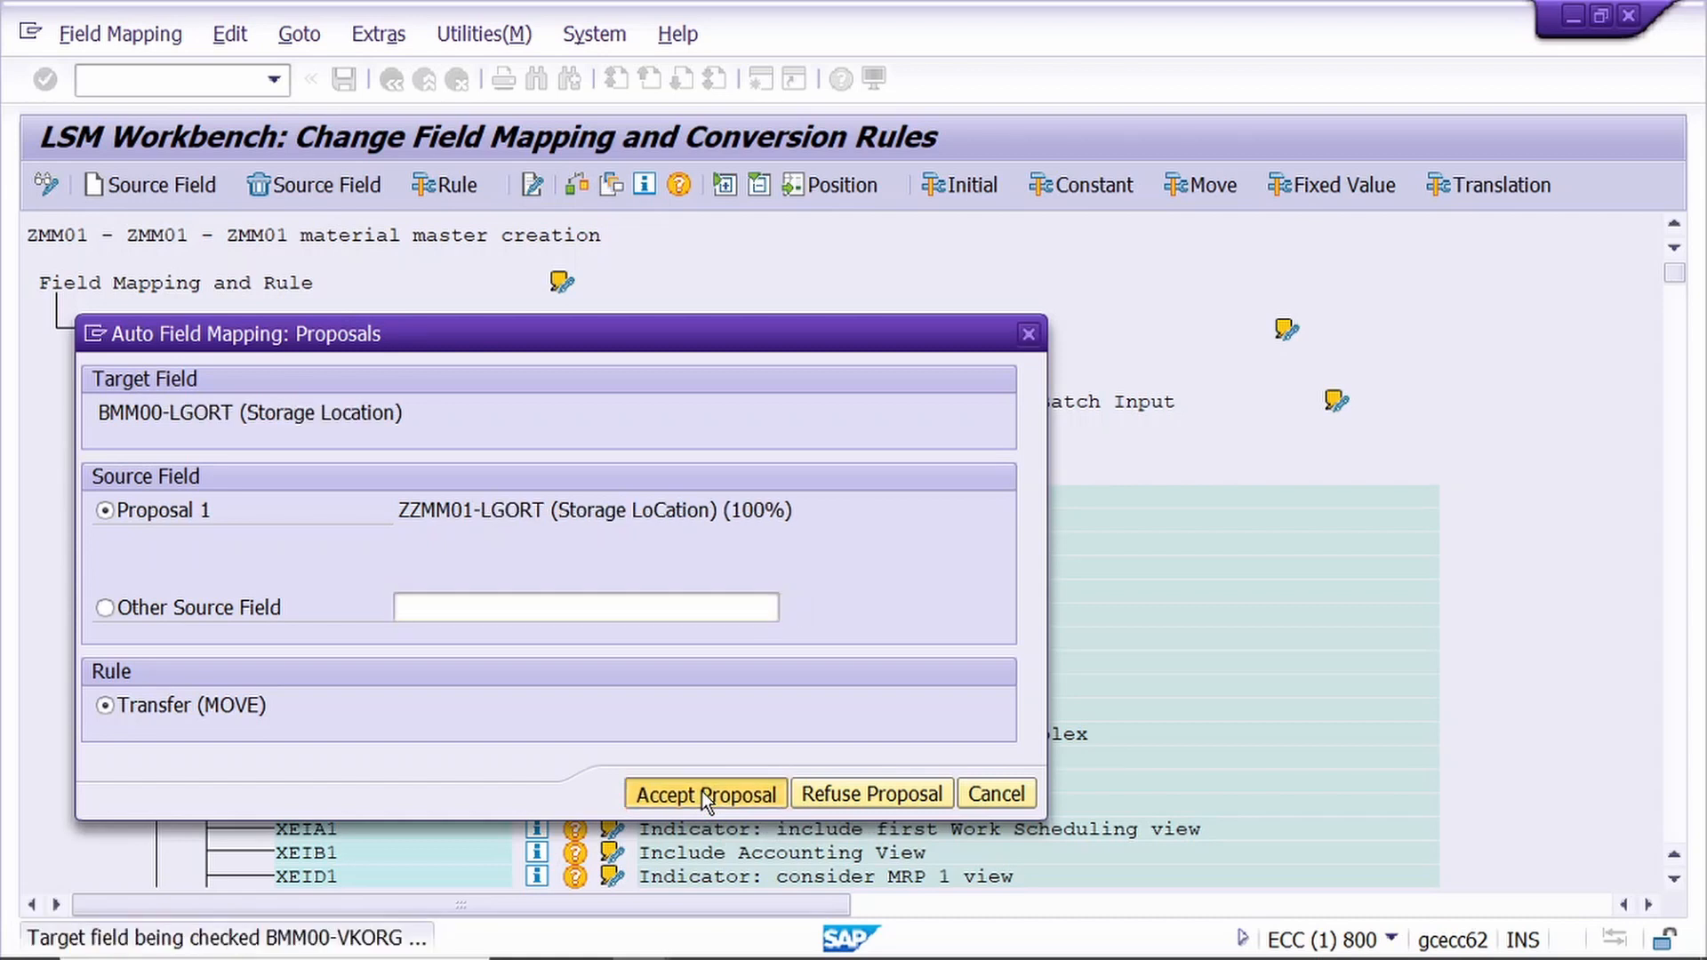
pyautogui.click(702, 791)
pyautogui.click(702, 791)
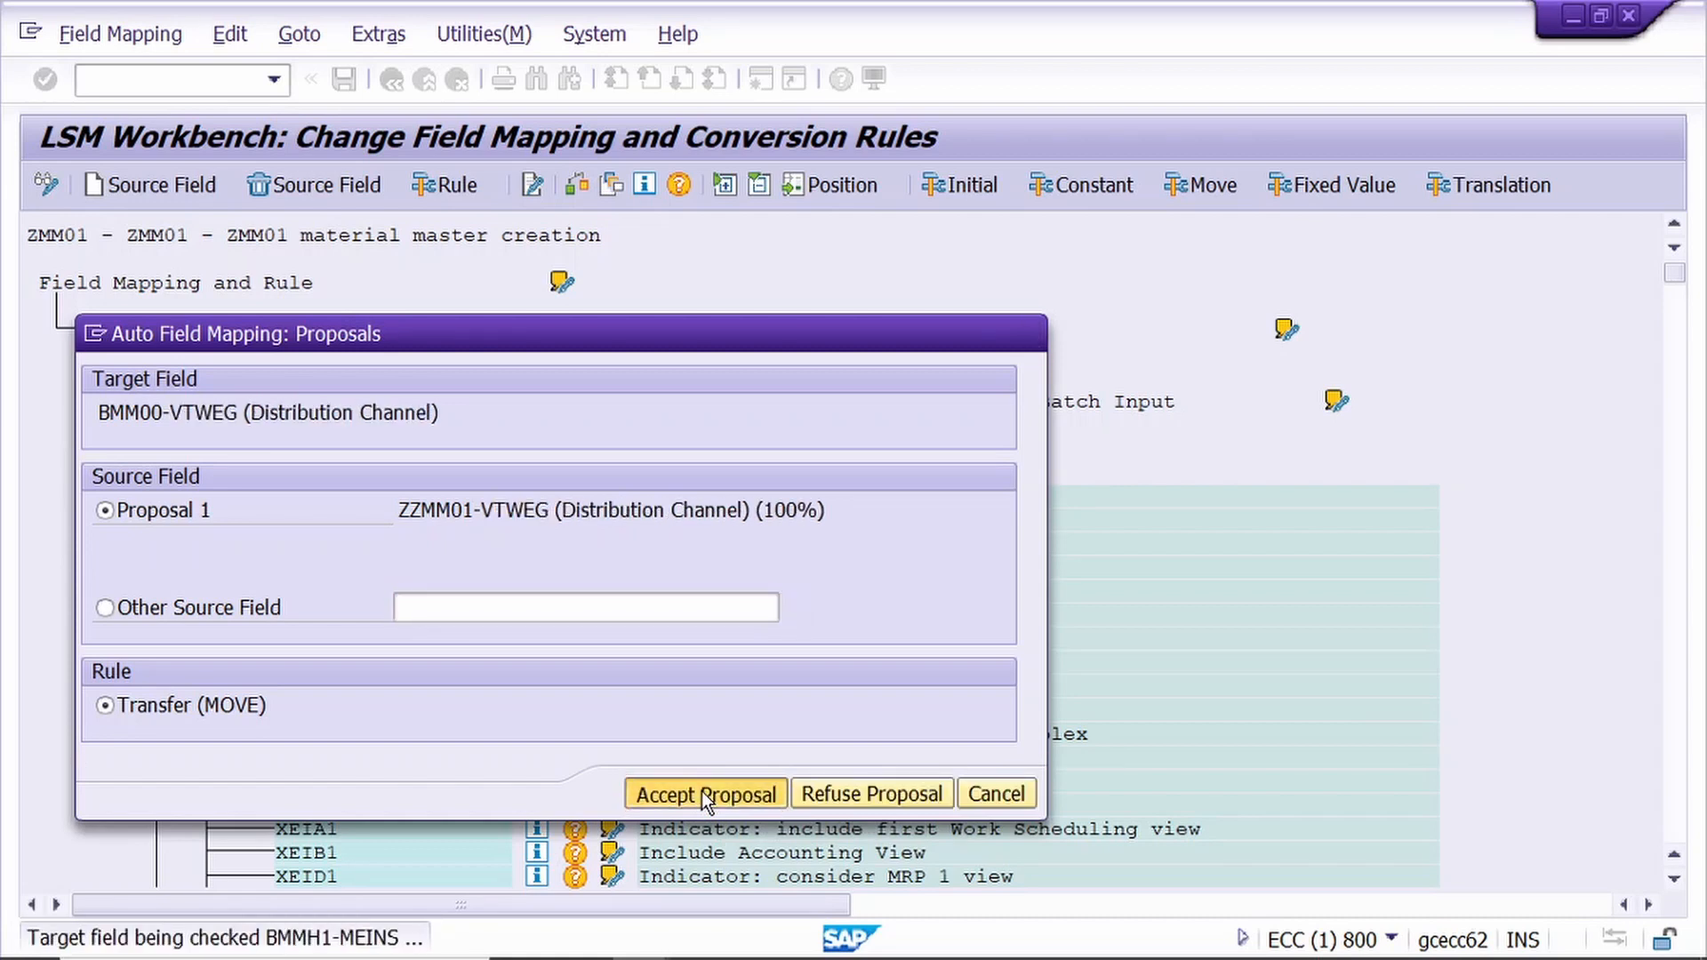
pyautogui.click(702, 791)
# - Accept the Transfer (MOVE) proposal for BMM00-VTWEG and the first BMMH1 target field proposals, including MAKTX, GEWEI and MTPOS
pyautogui.click(702, 792)
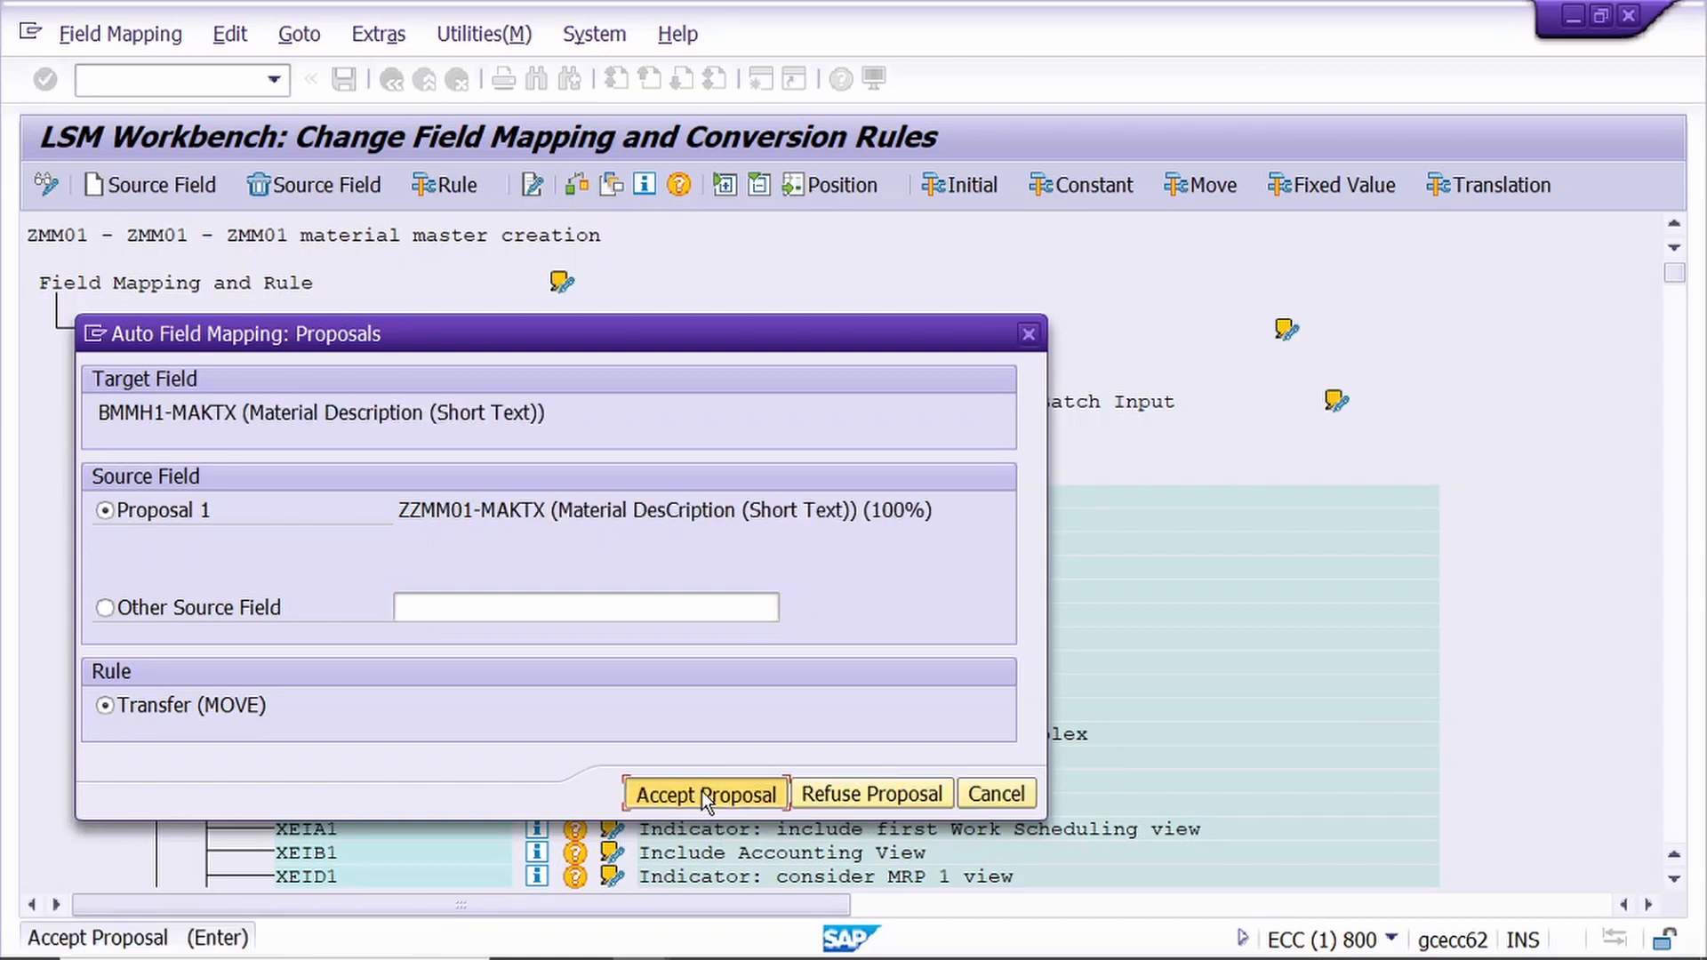
pyautogui.click(702, 792)
pyautogui.click(702, 791)
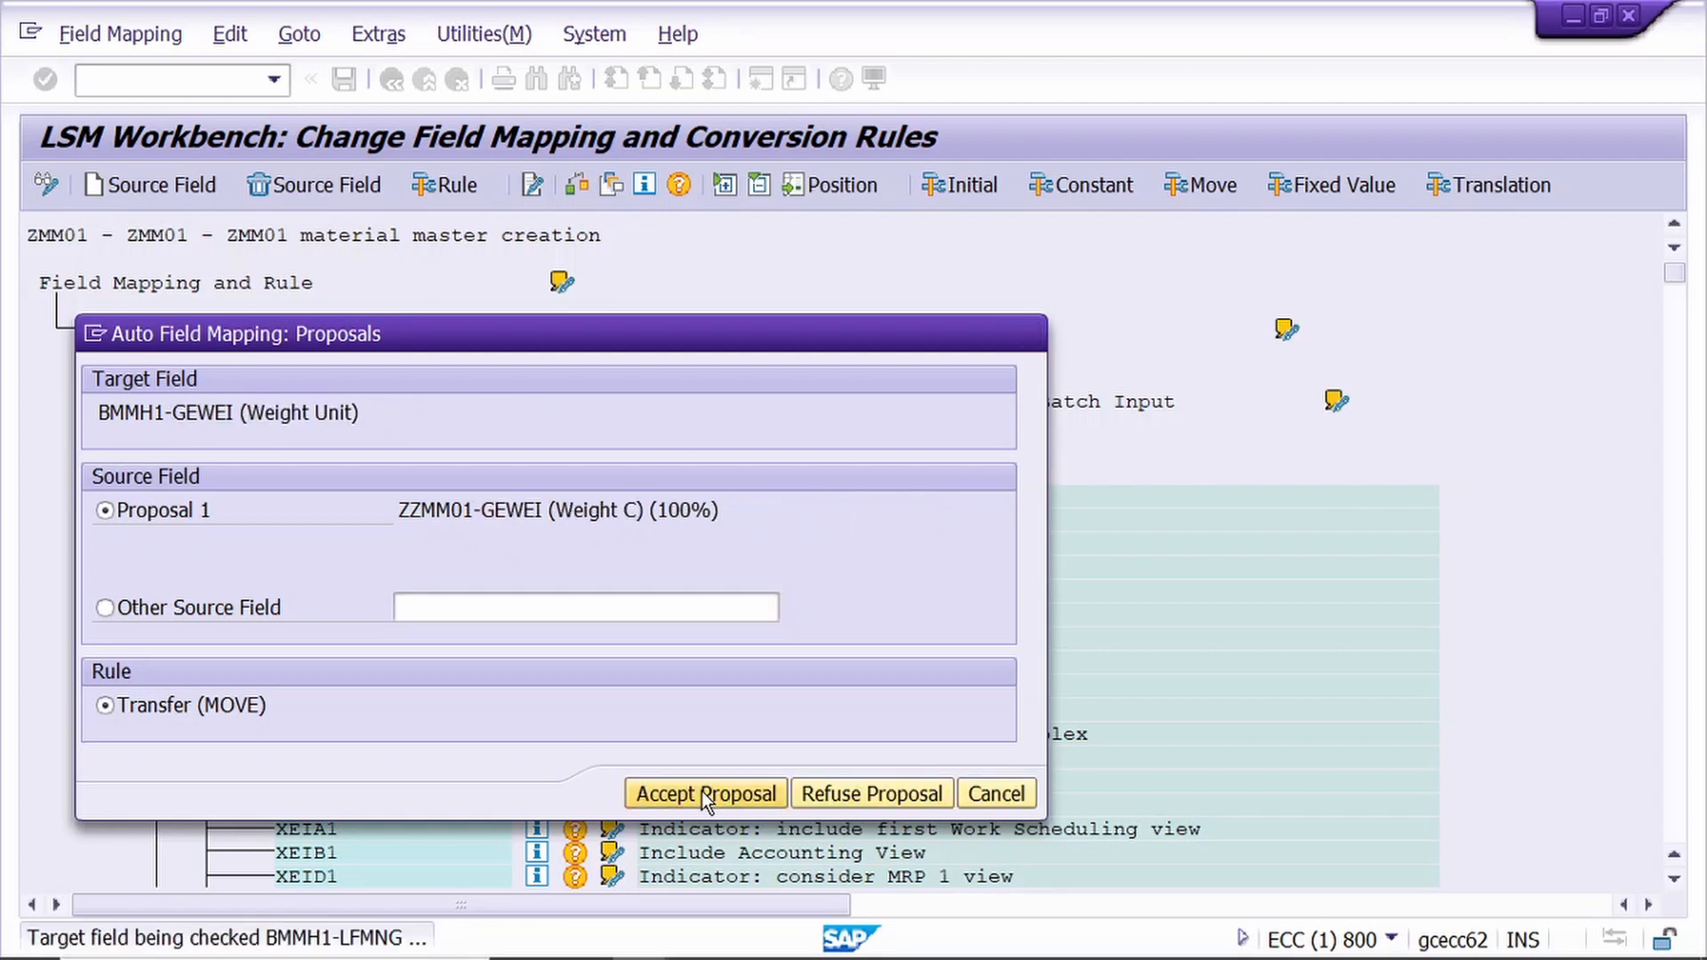
pyautogui.click(702, 791)
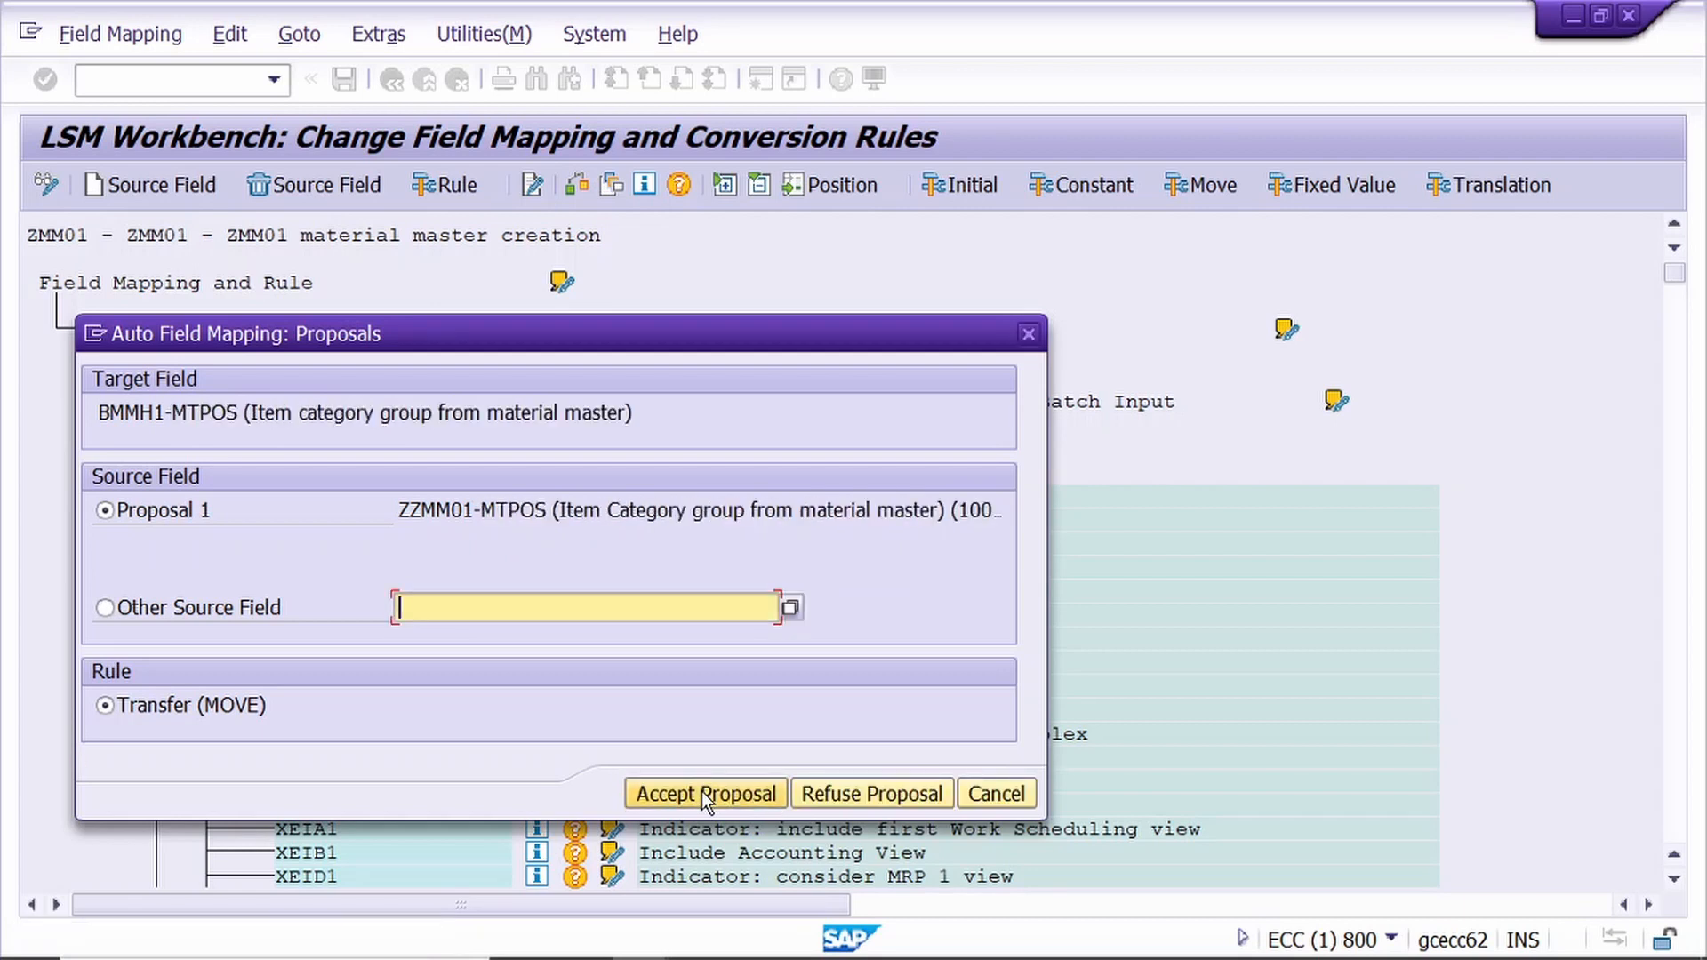
pyautogui.click(702, 792)
pyautogui.click(702, 792)
pyautogui.click(702, 791)
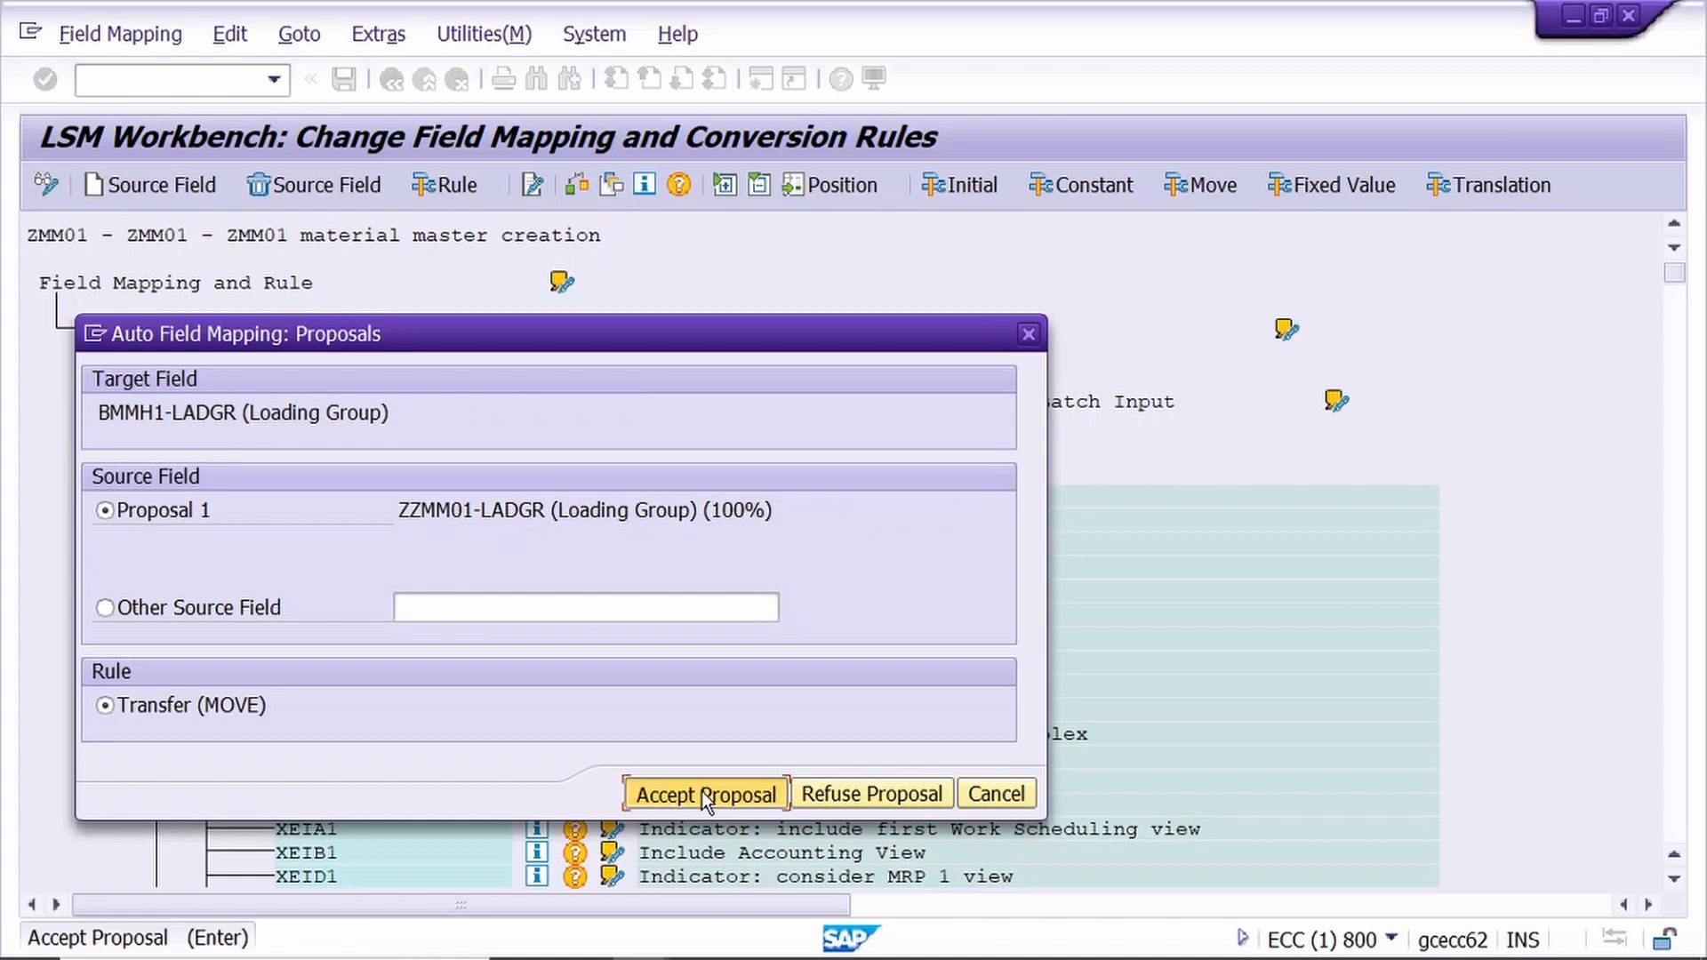
# - Accept the Transfer (MOVE) proposals for the BMMH1 loading and MRP target fields, including LADGR, BESKZ, DISMM, FHORI and DISLS
pyautogui.click(702, 791)
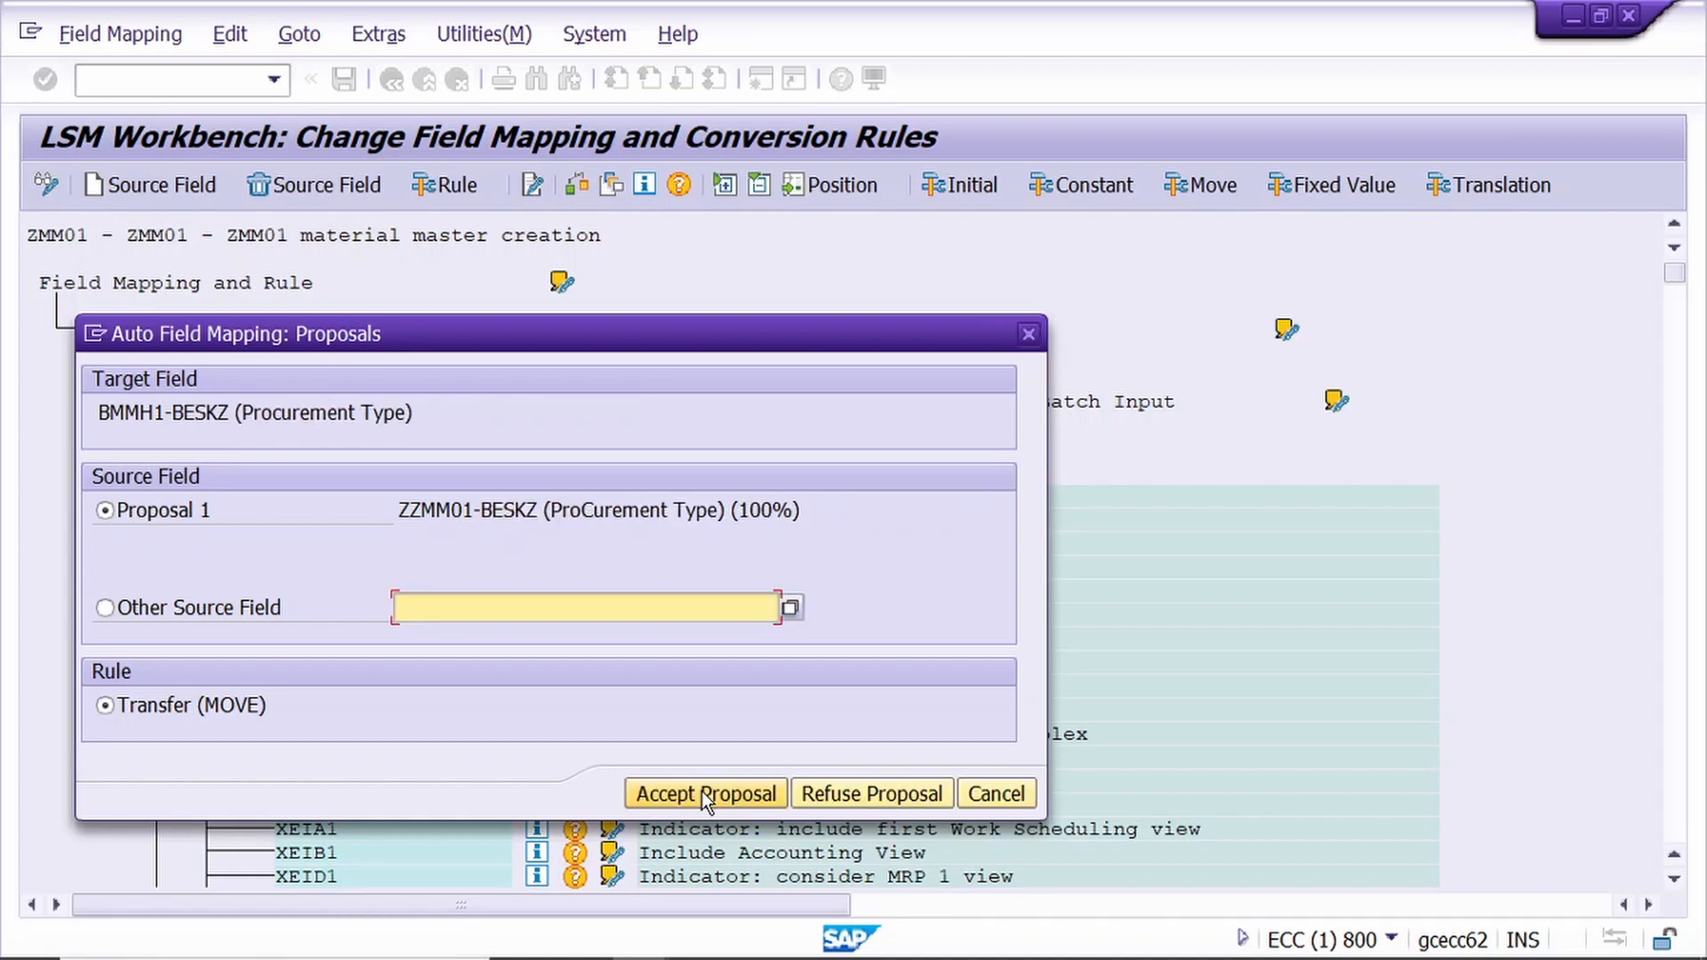
pyautogui.click(702, 792)
pyautogui.click(701, 791)
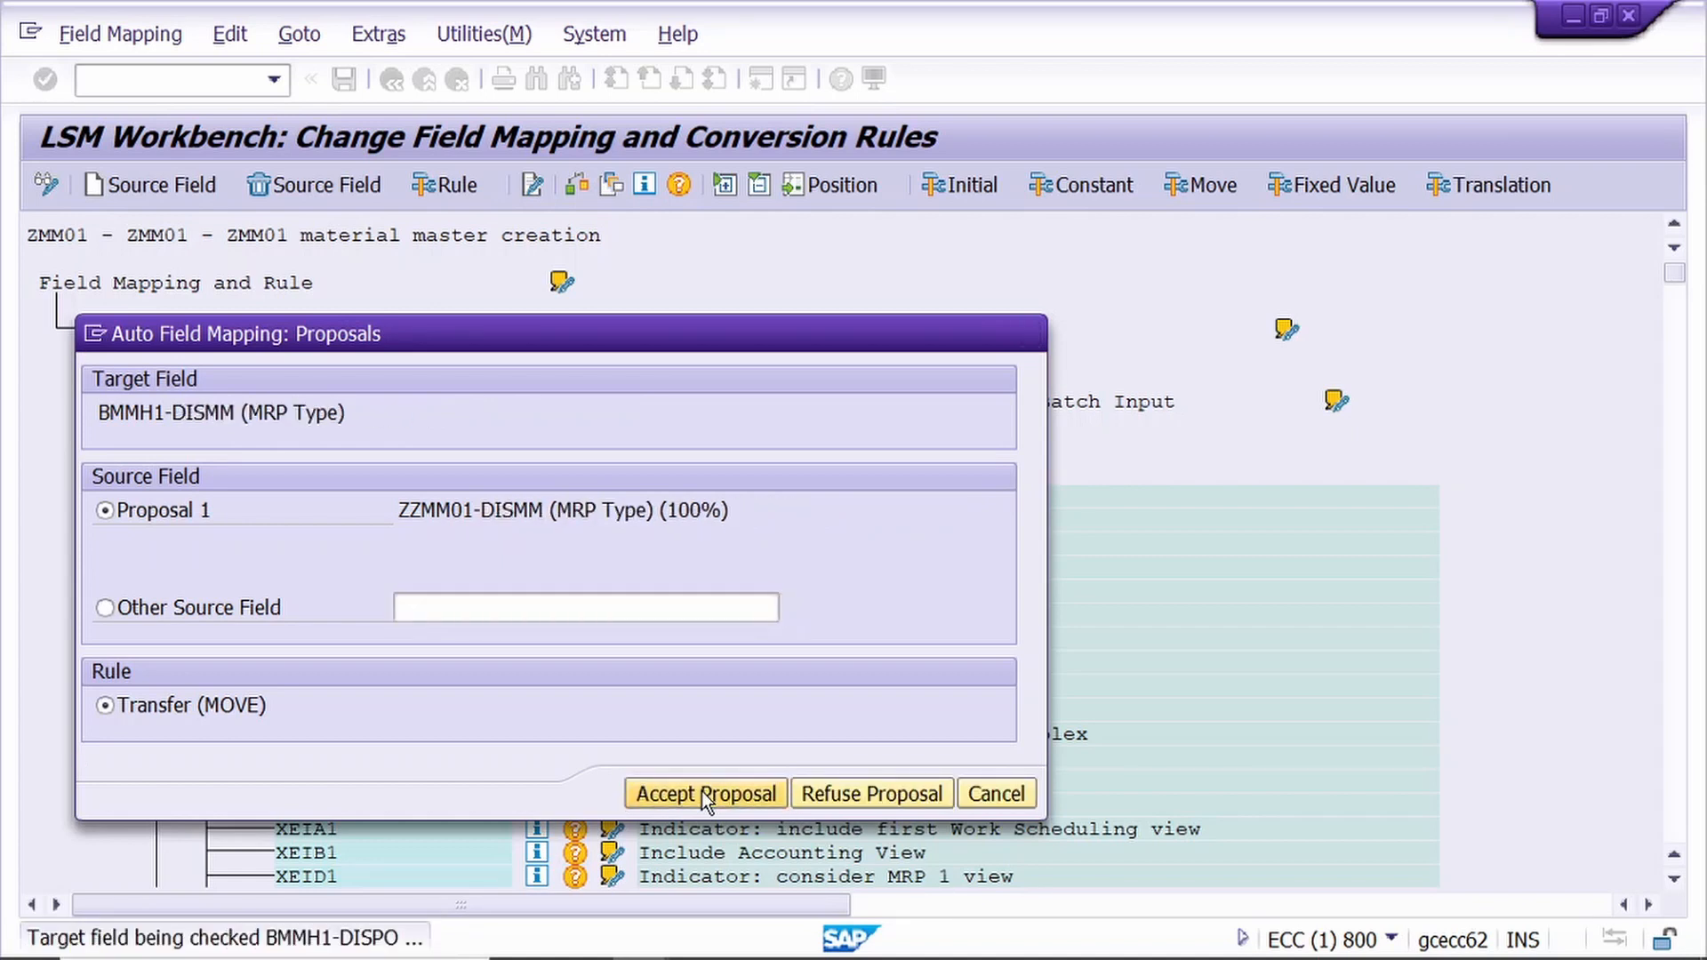
pyautogui.click(702, 792)
pyautogui.click(702, 791)
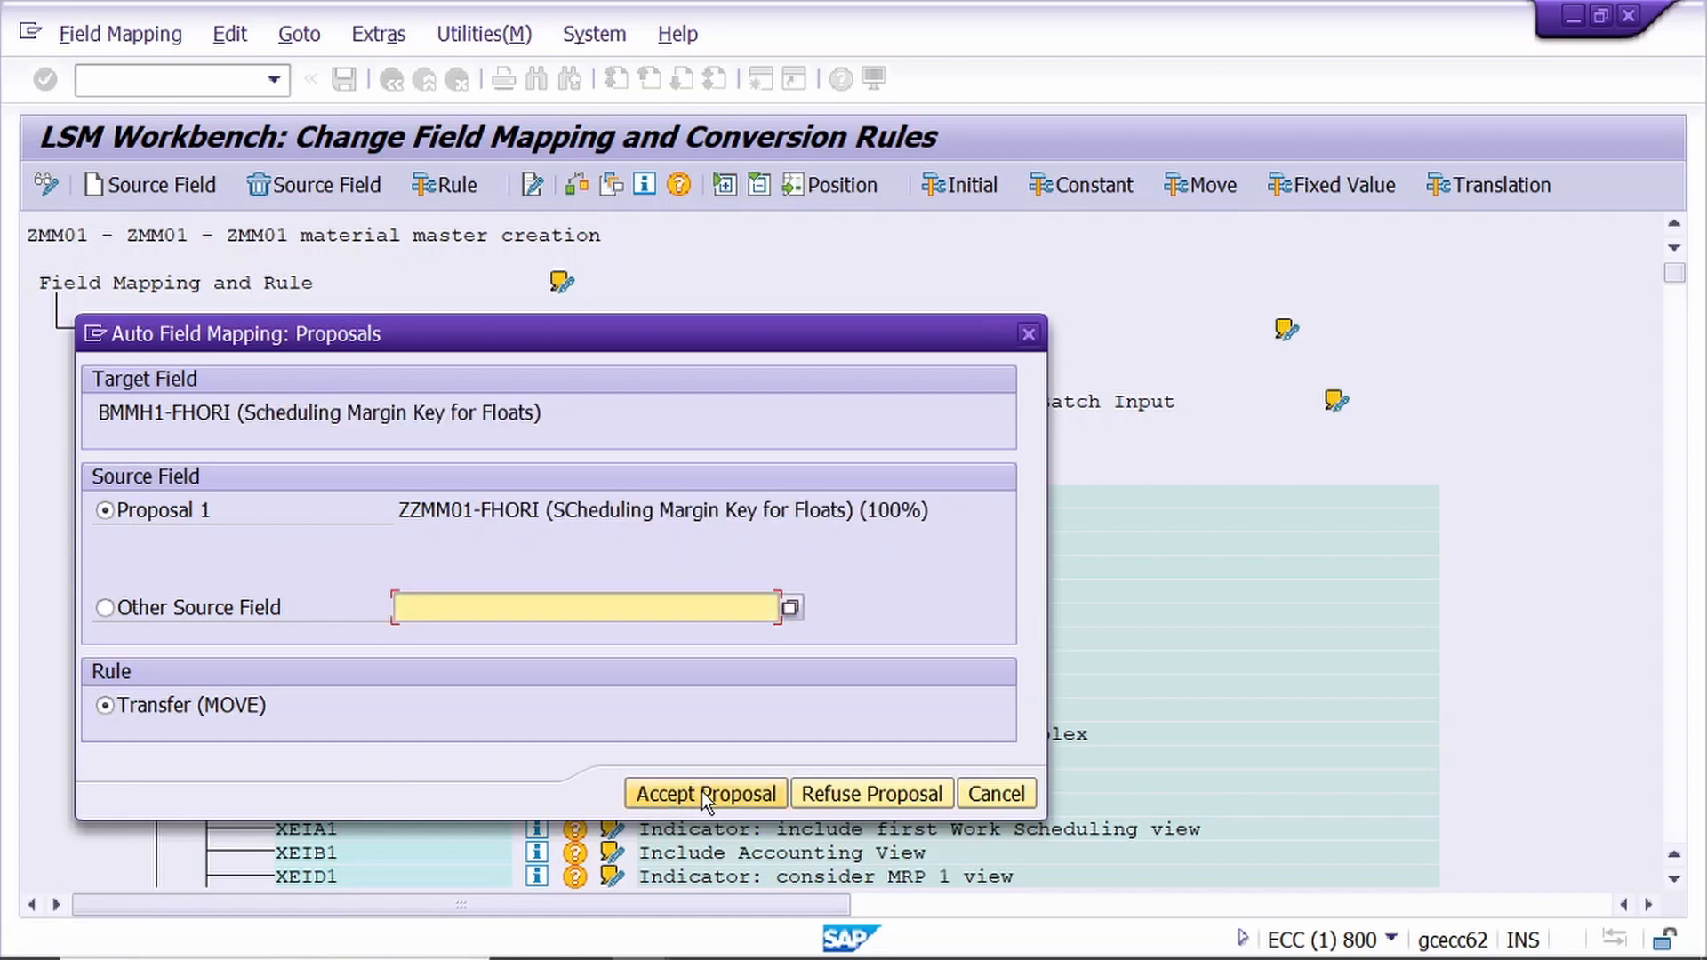
pyautogui.click(701, 792)
pyautogui.click(702, 791)
pyautogui.click(701, 791)
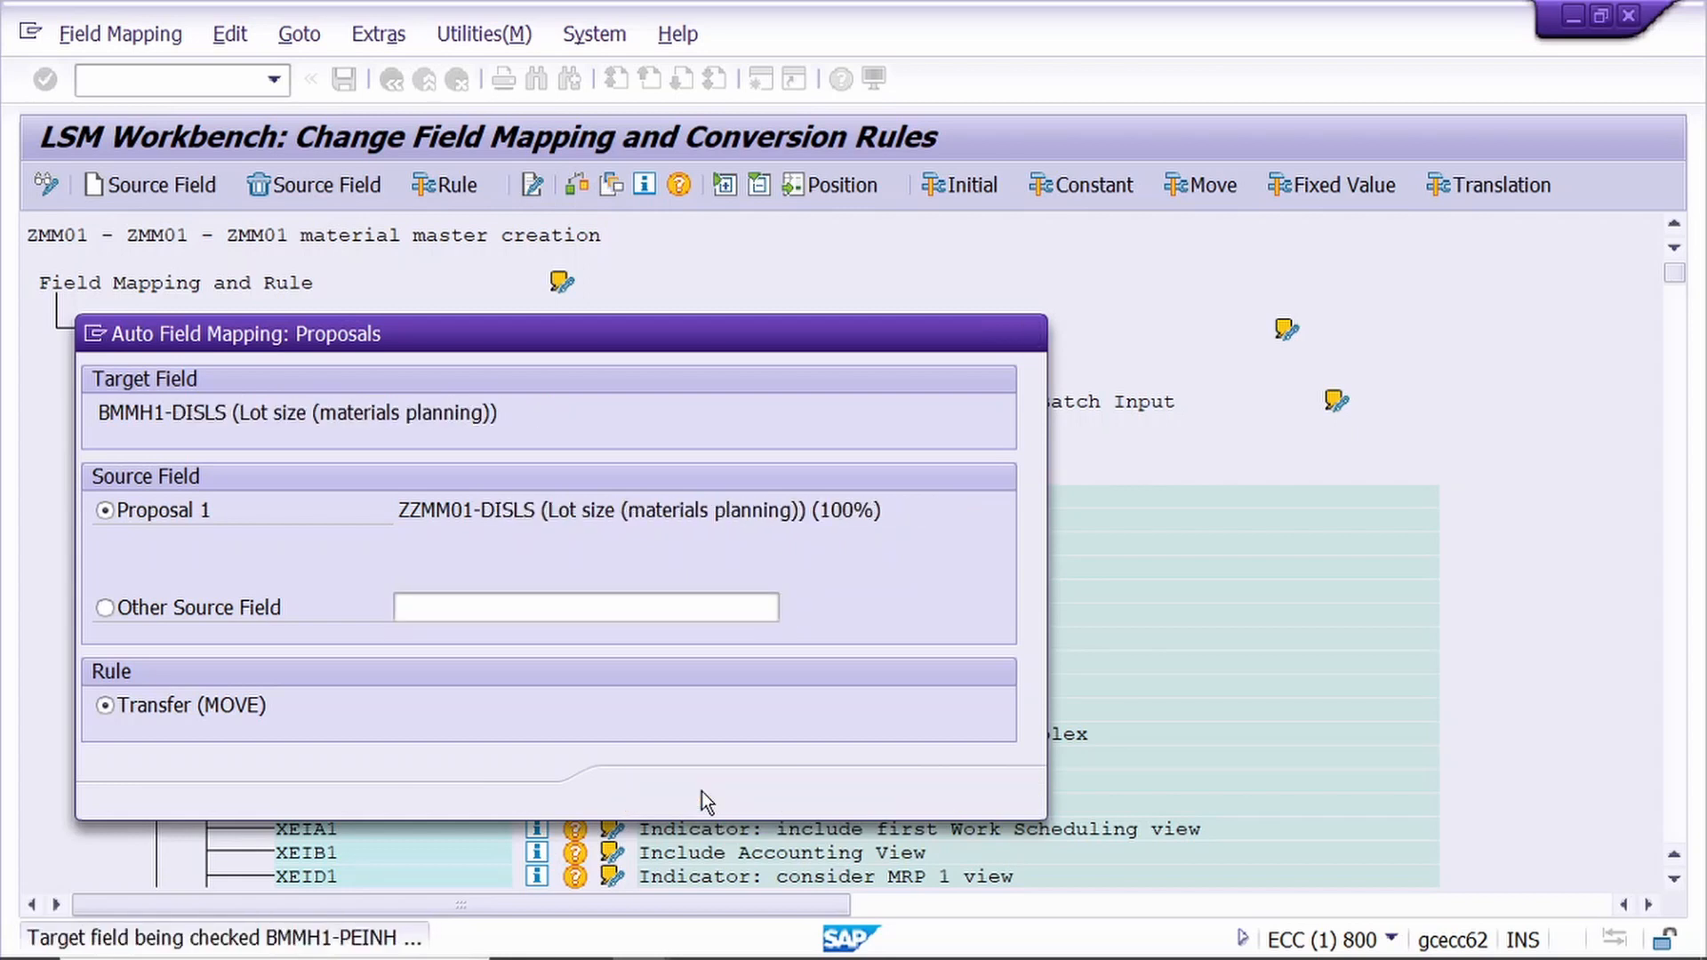
pyautogui.click(702, 791)
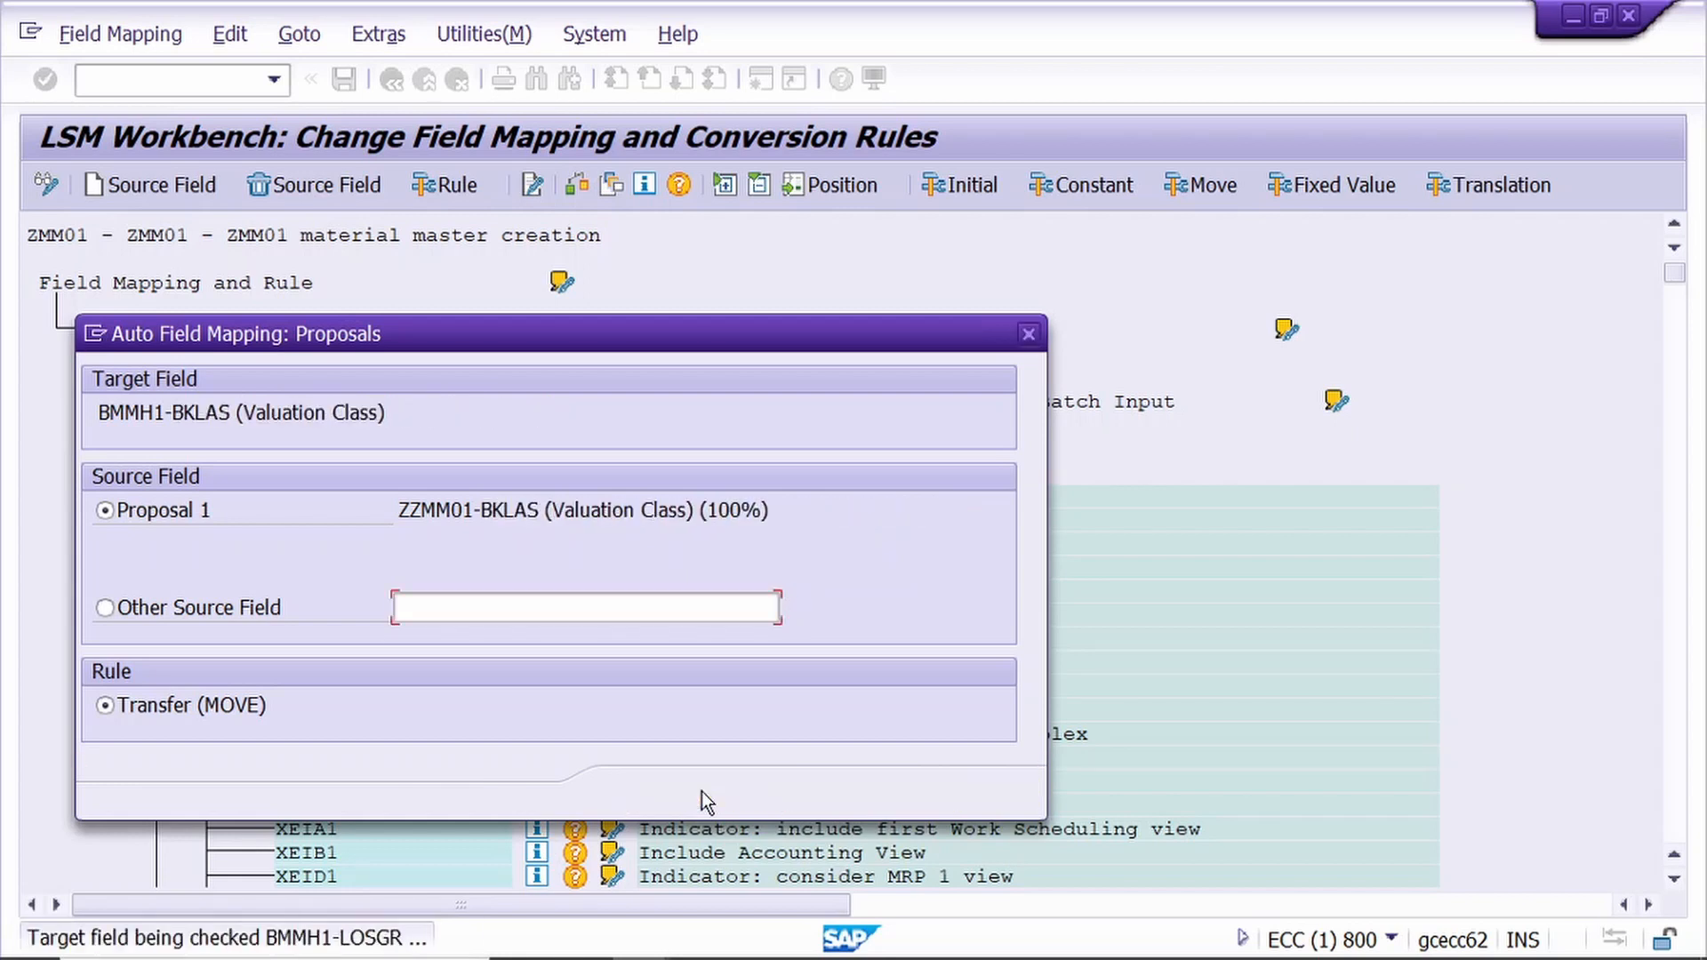
# - Accept the remaining Transfer (MOVE) proposals, including BMMH1 fields BKLAS, DISGR and IPRKZ and BMMH6-GEWEI, and finish the auto-field mapping
pyautogui.click(702, 791)
pyautogui.click(702, 792)
pyautogui.click(702, 792)
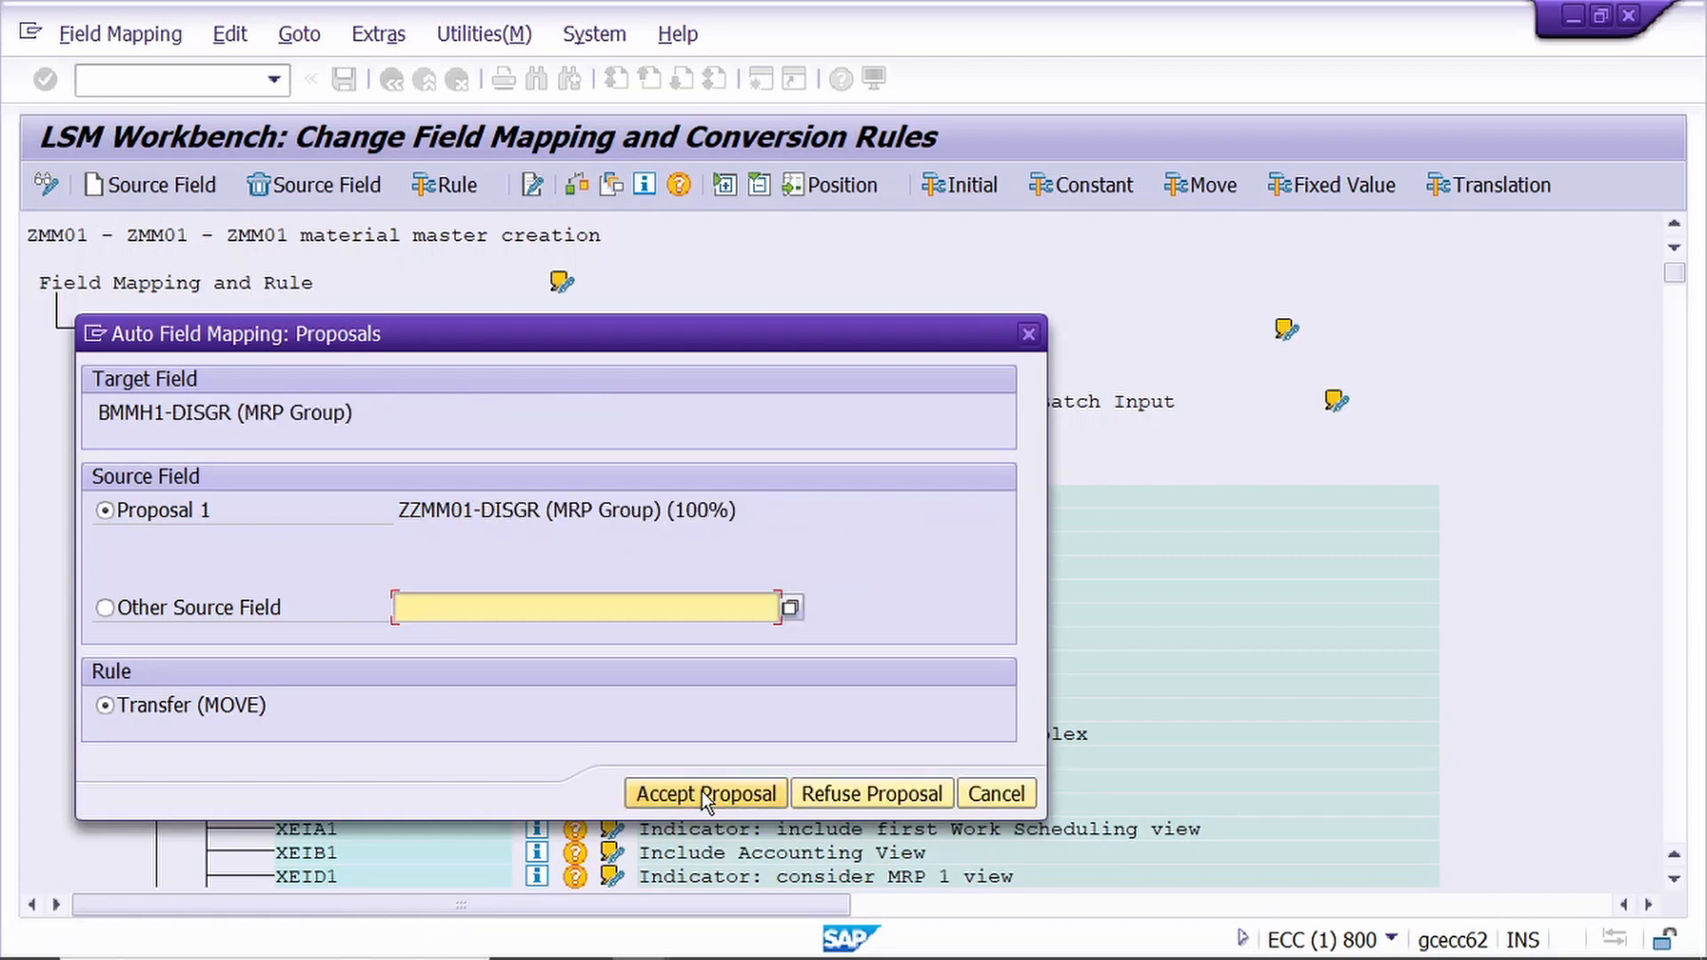
pyautogui.click(701, 792)
pyautogui.click(702, 791)
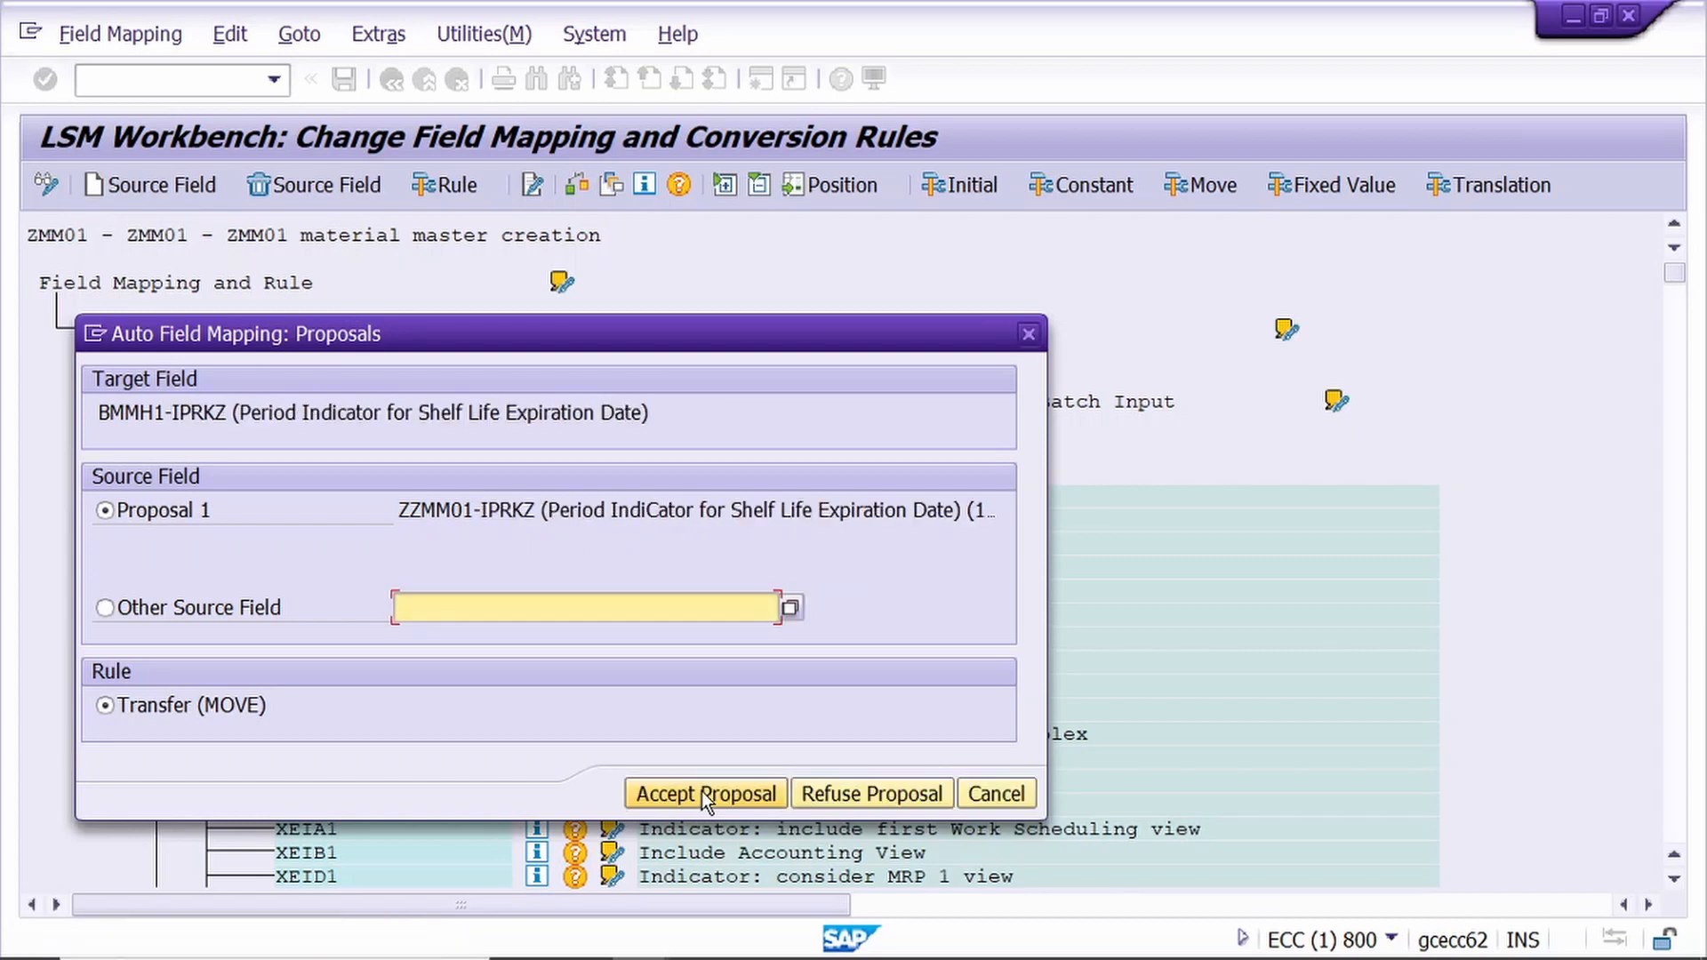
pyautogui.click(701, 791)
pyautogui.click(701, 791)
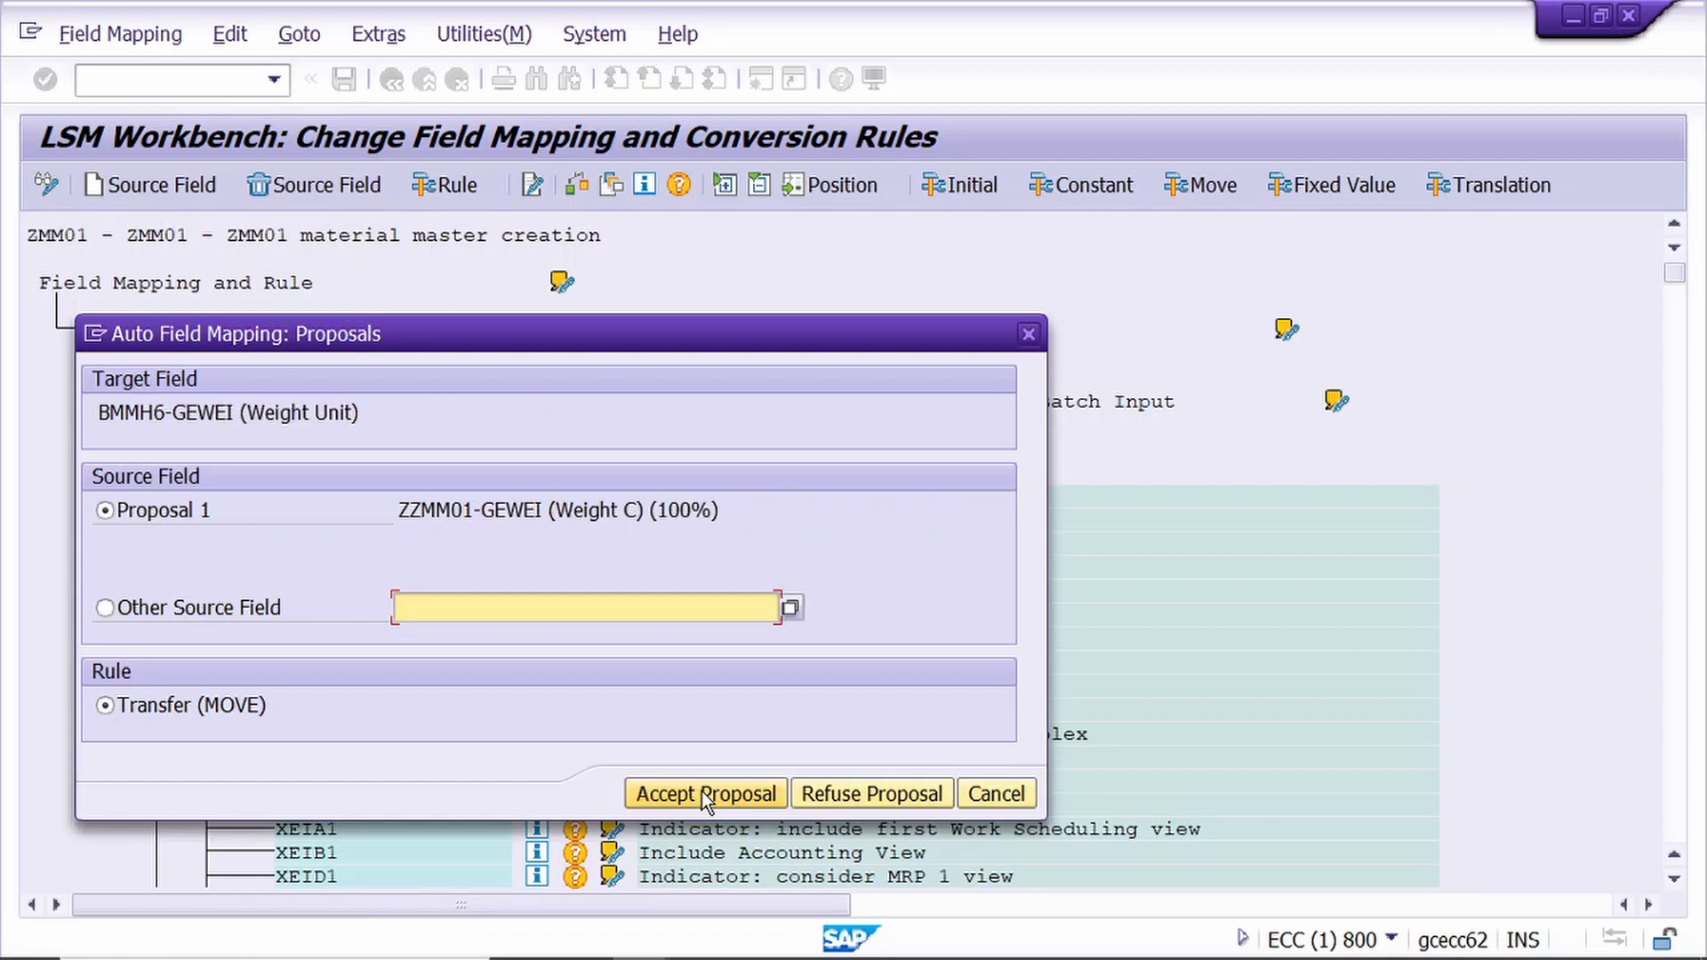
pyautogui.click(702, 791)
pyautogui.click(702, 791)
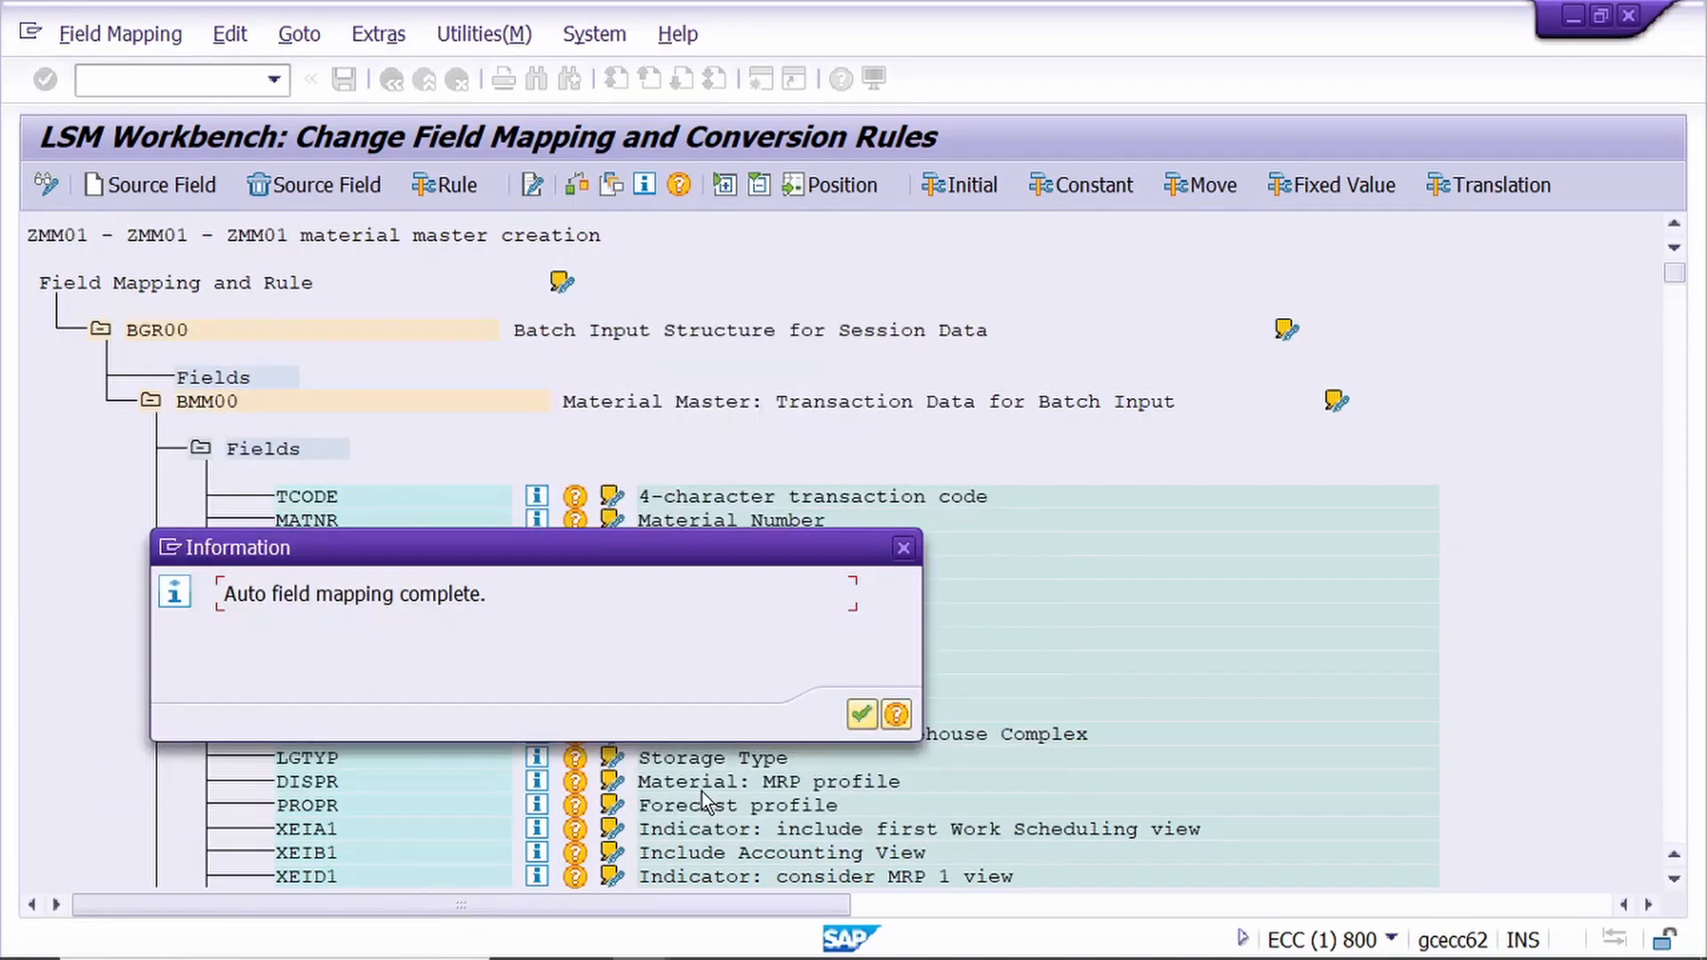
pyautogui.click(859, 714)
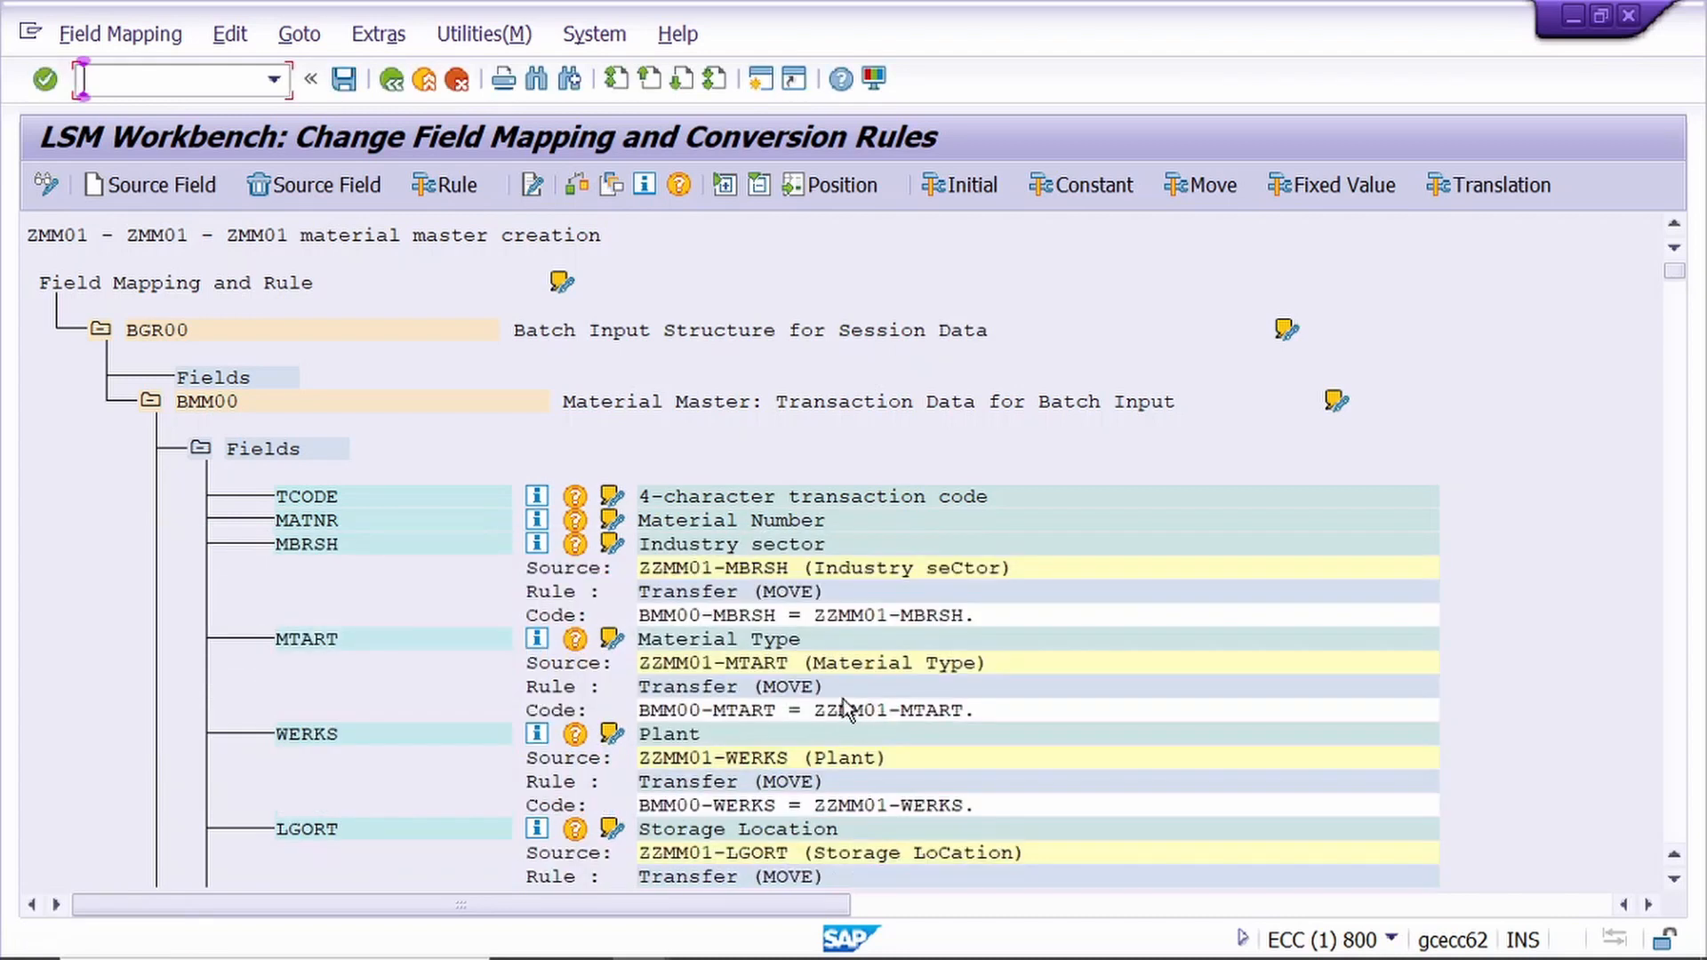
# - Assign a Constant rule with transaction code mm01 to the BMM00 target field TCODE
pyautogui.scroll(-3, 843, 699)
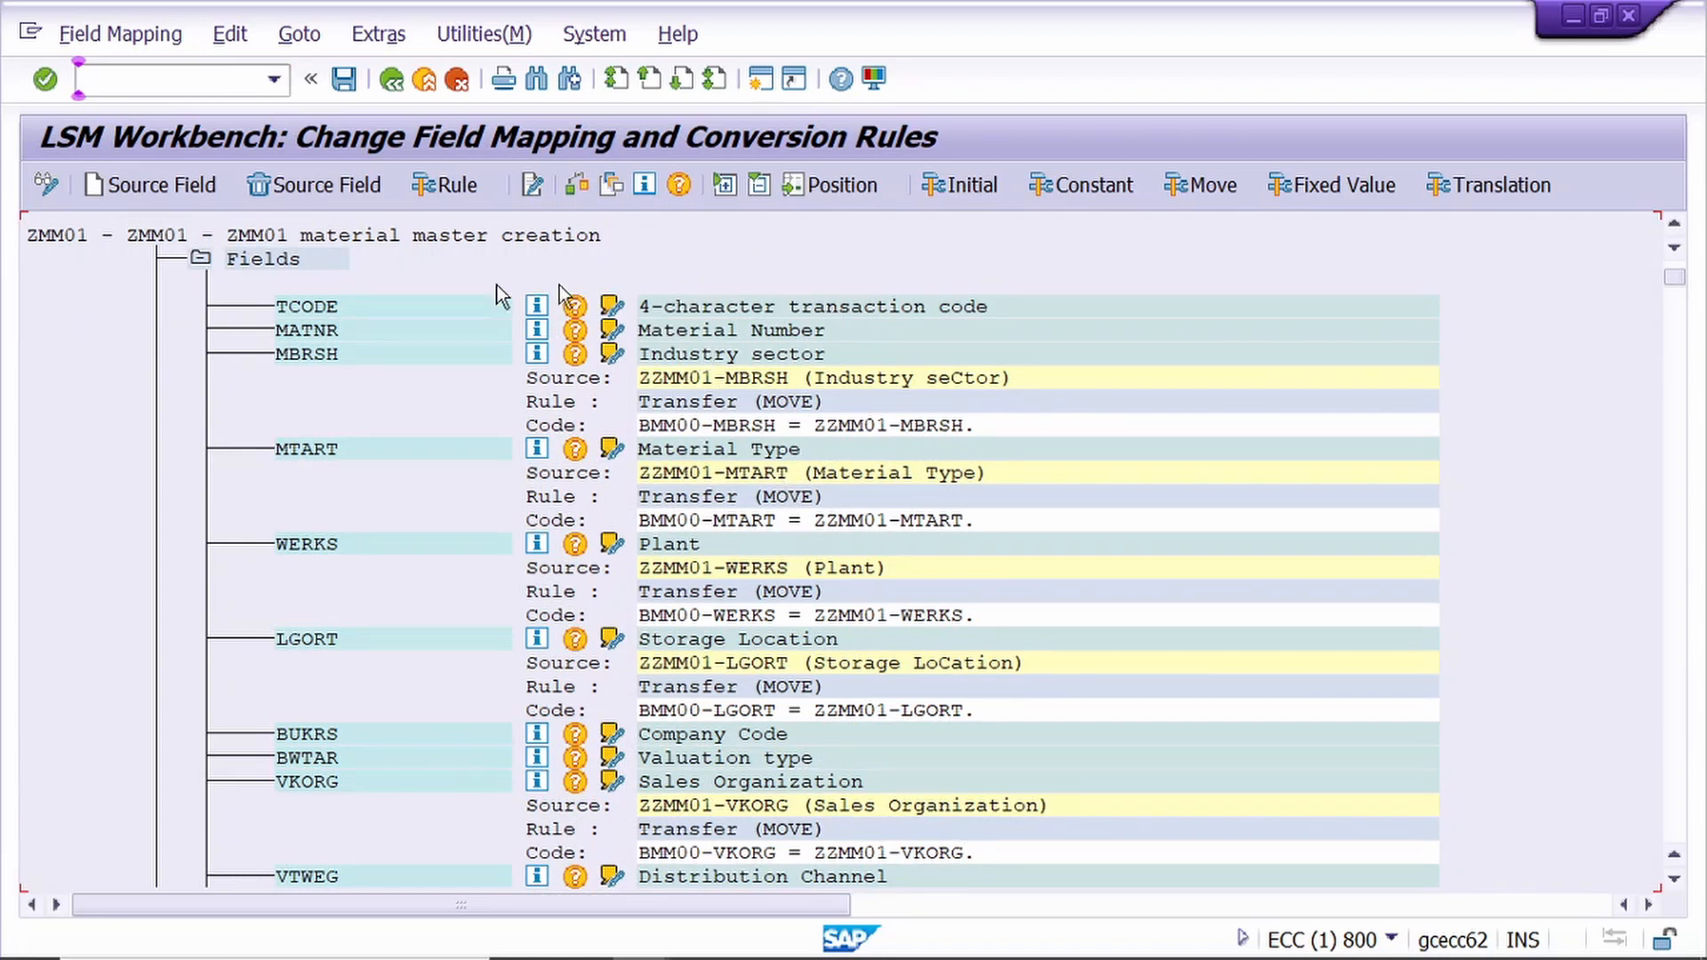
pyautogui.click(312, 307)
pyautogui.click(449, 185)
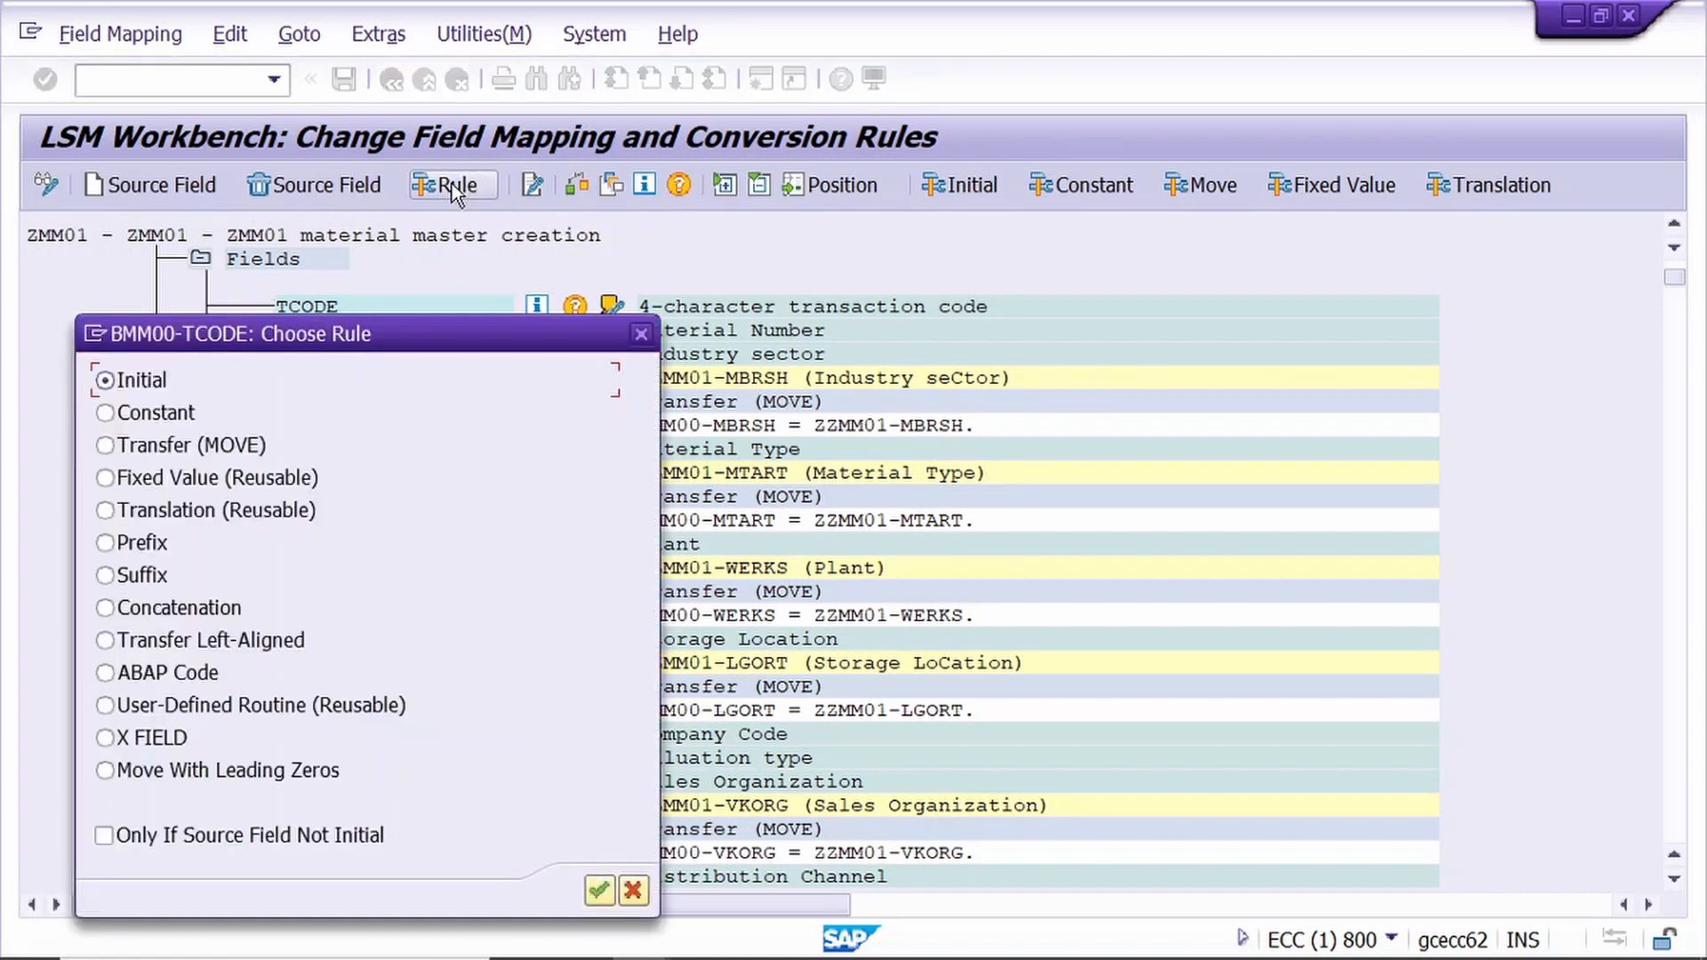
pyautogui.click(147, 413)
pyautogui.click(598, 889)
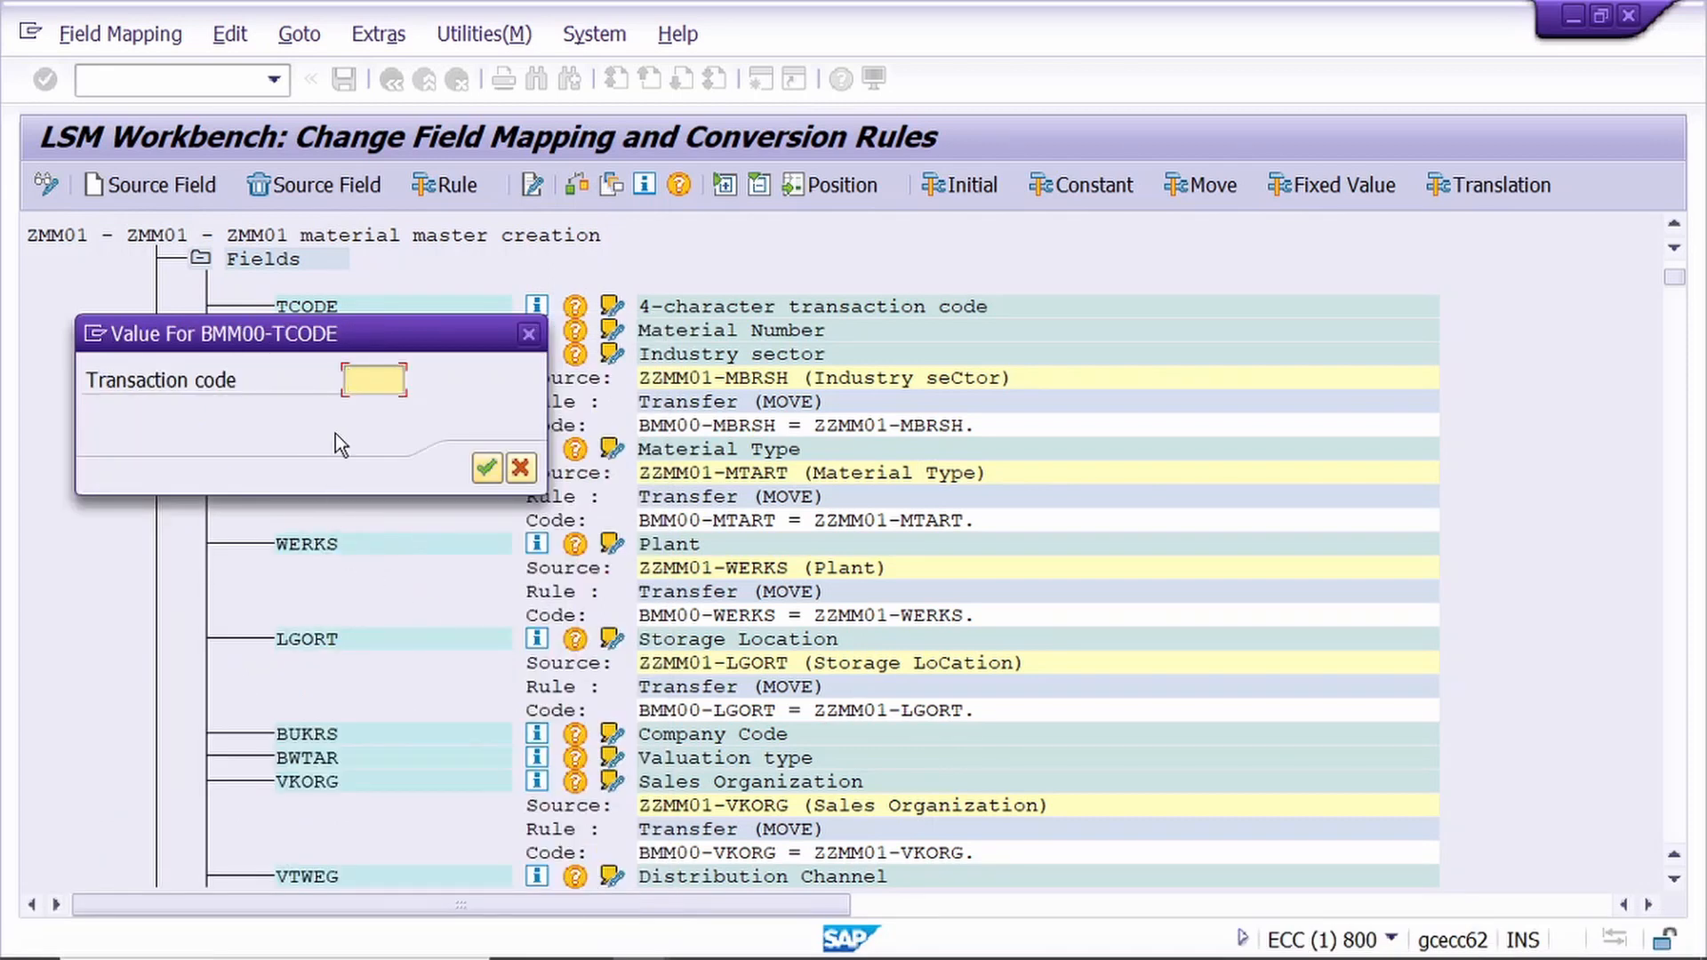
pyautogui.write('mm01')
pyautogui.click(485, 468)
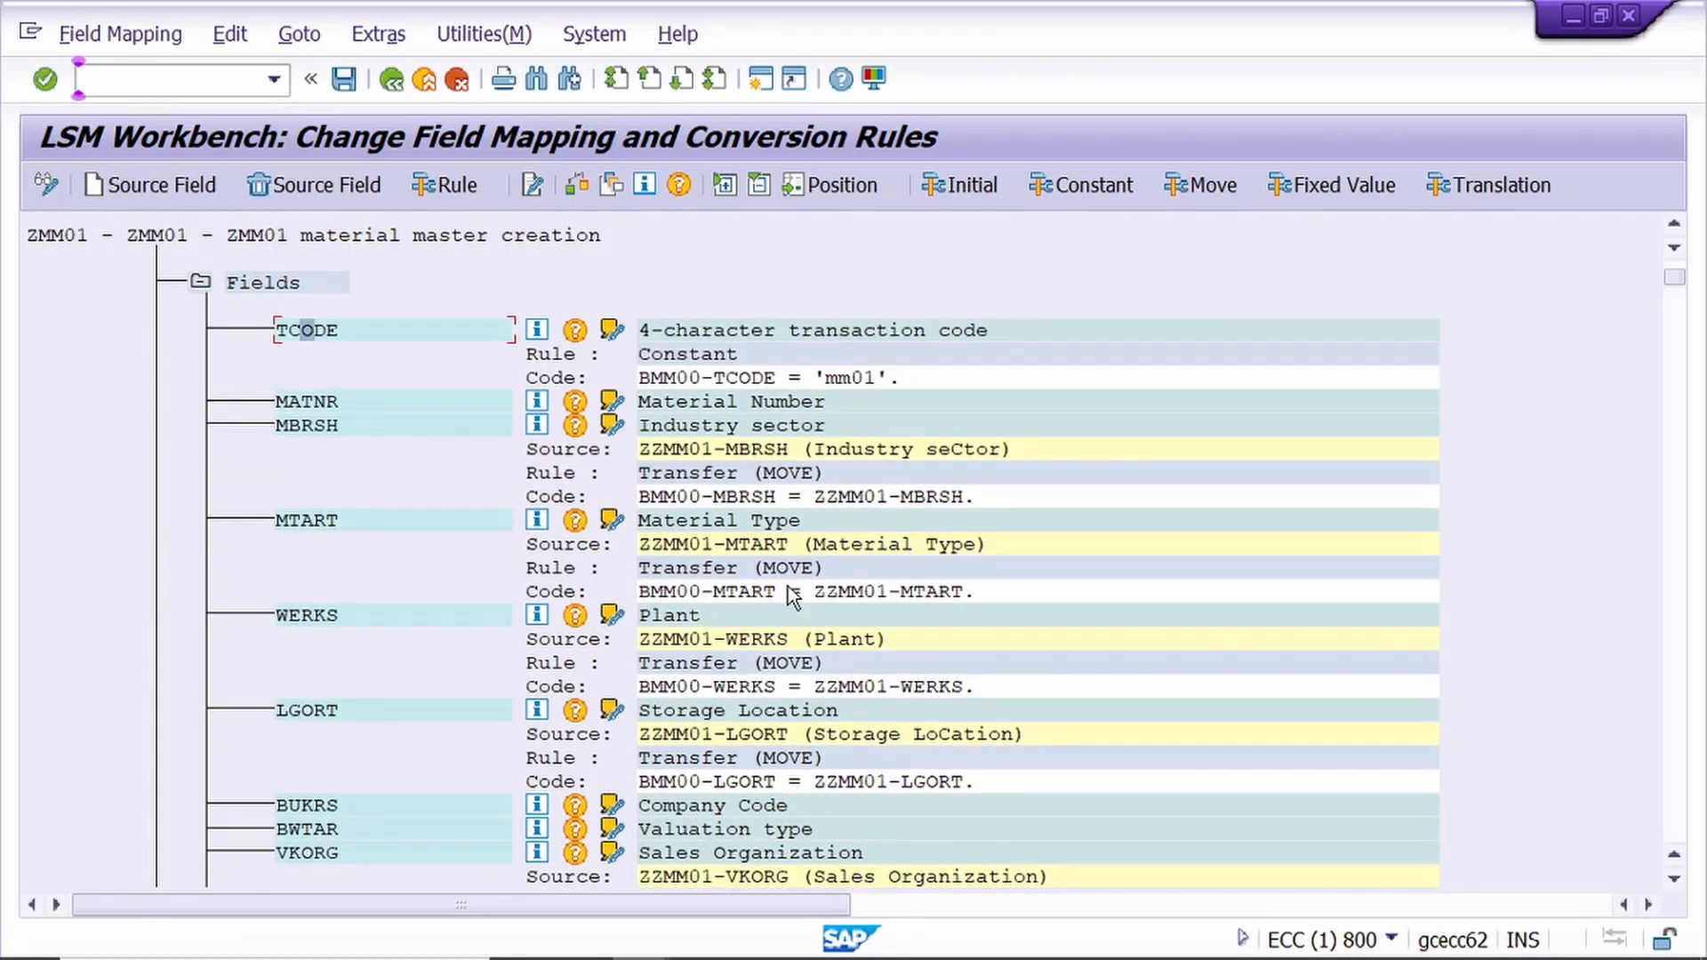
# - Assign a Constant rule with value X (Yes) to the BMM00 field XEIB1 to include the Accounting view
pyautogui.scroll(-3, 791, 548)
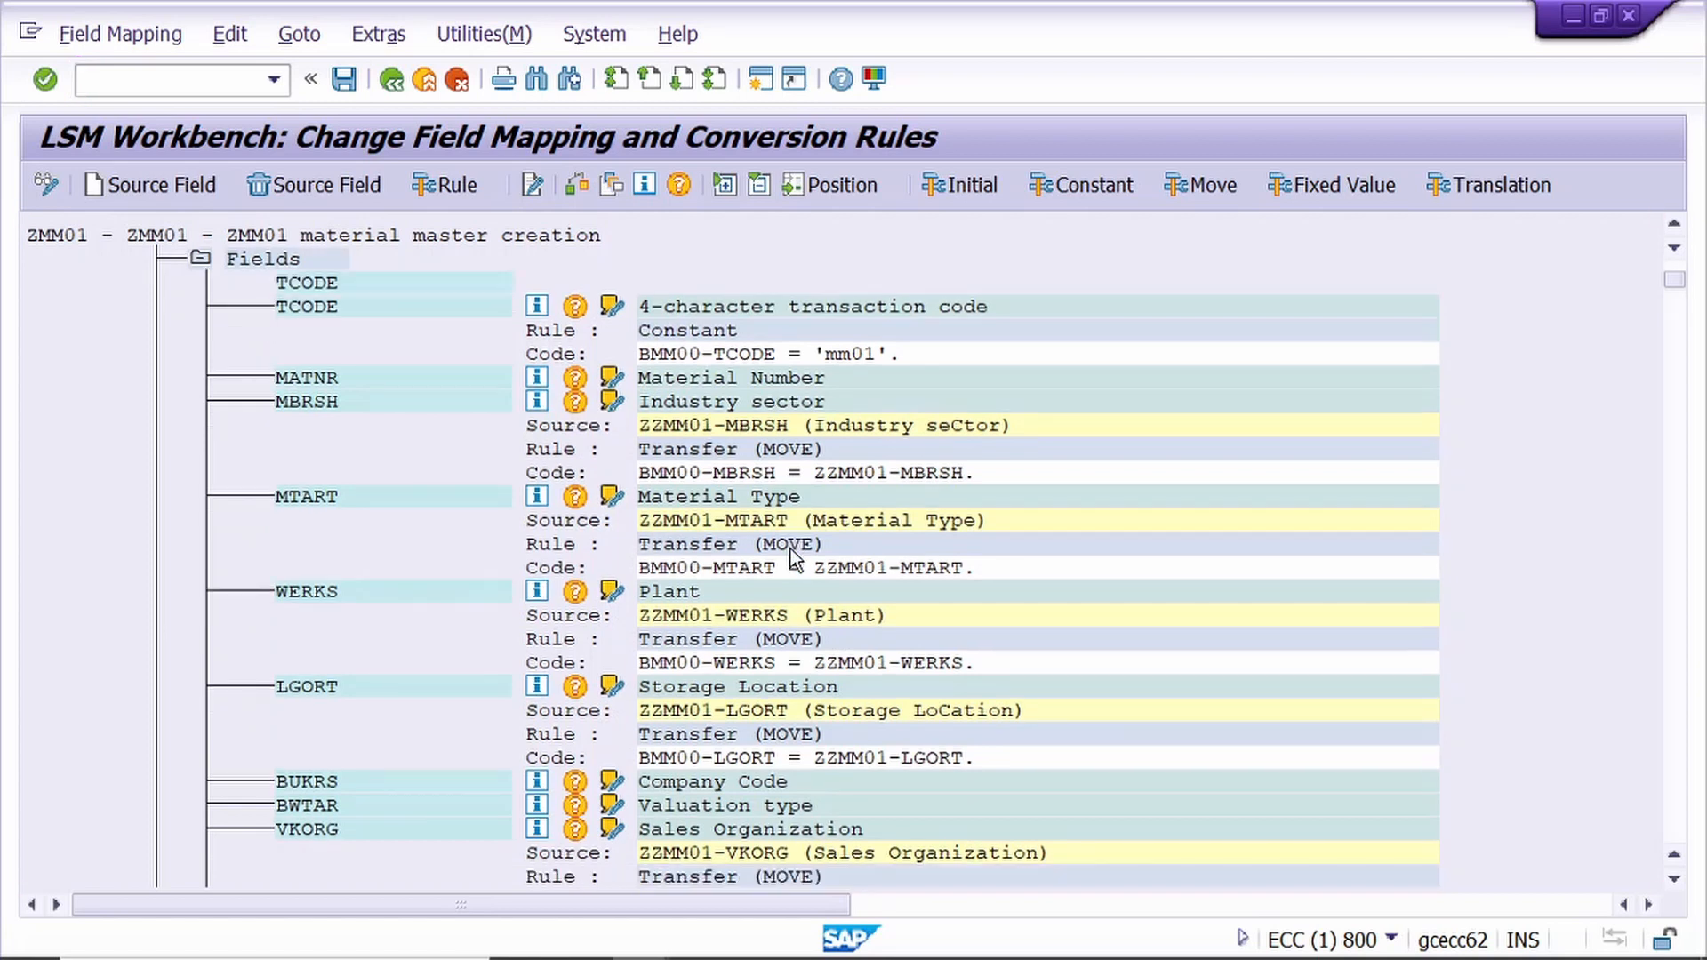
pyautogui.scroll(-3, 791, 548)
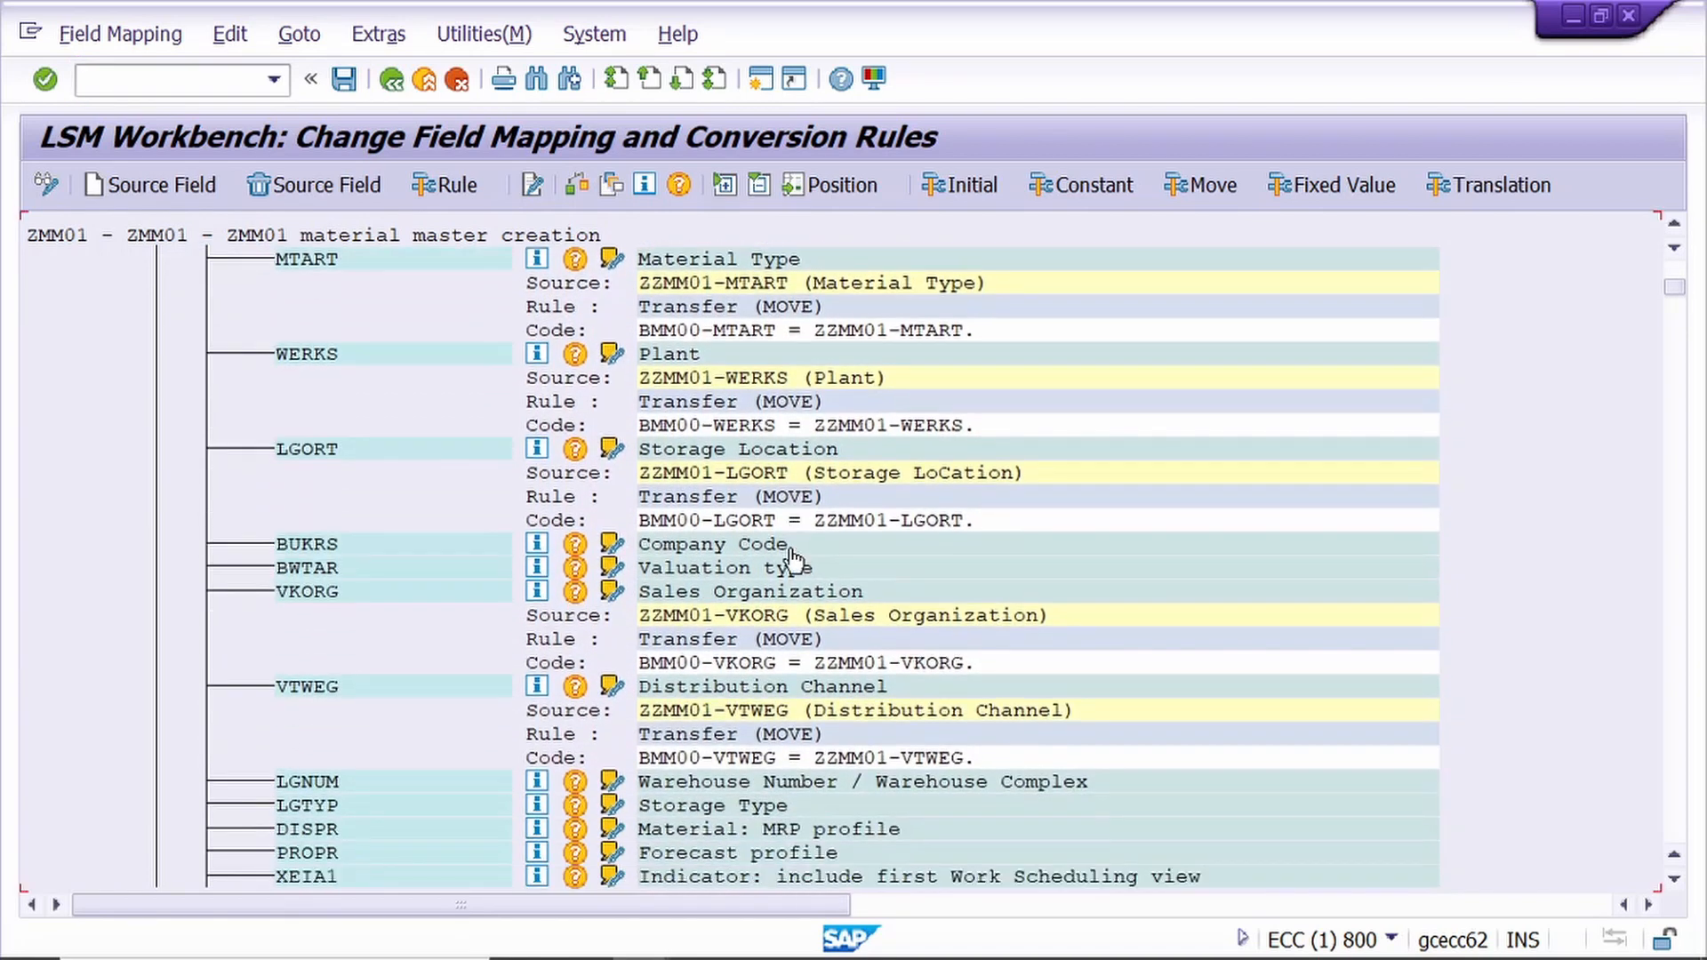
pyautogui.scroll(-3, 791, 548)
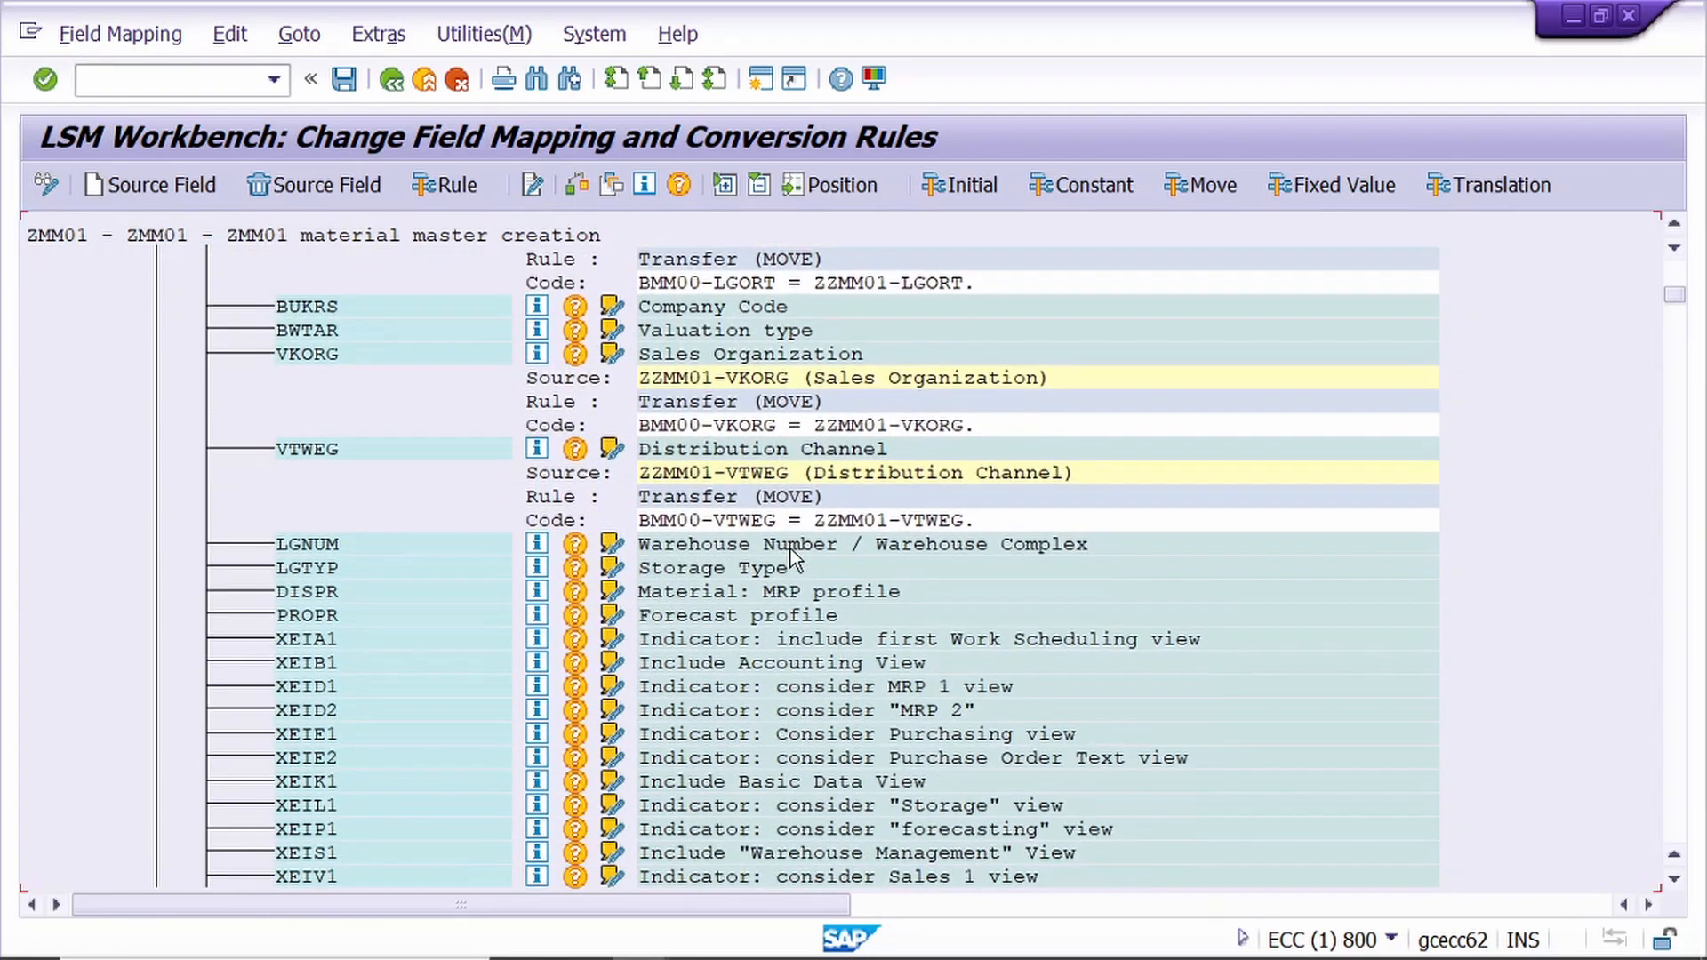
pyautogui.scroll(-3, 792, 547)
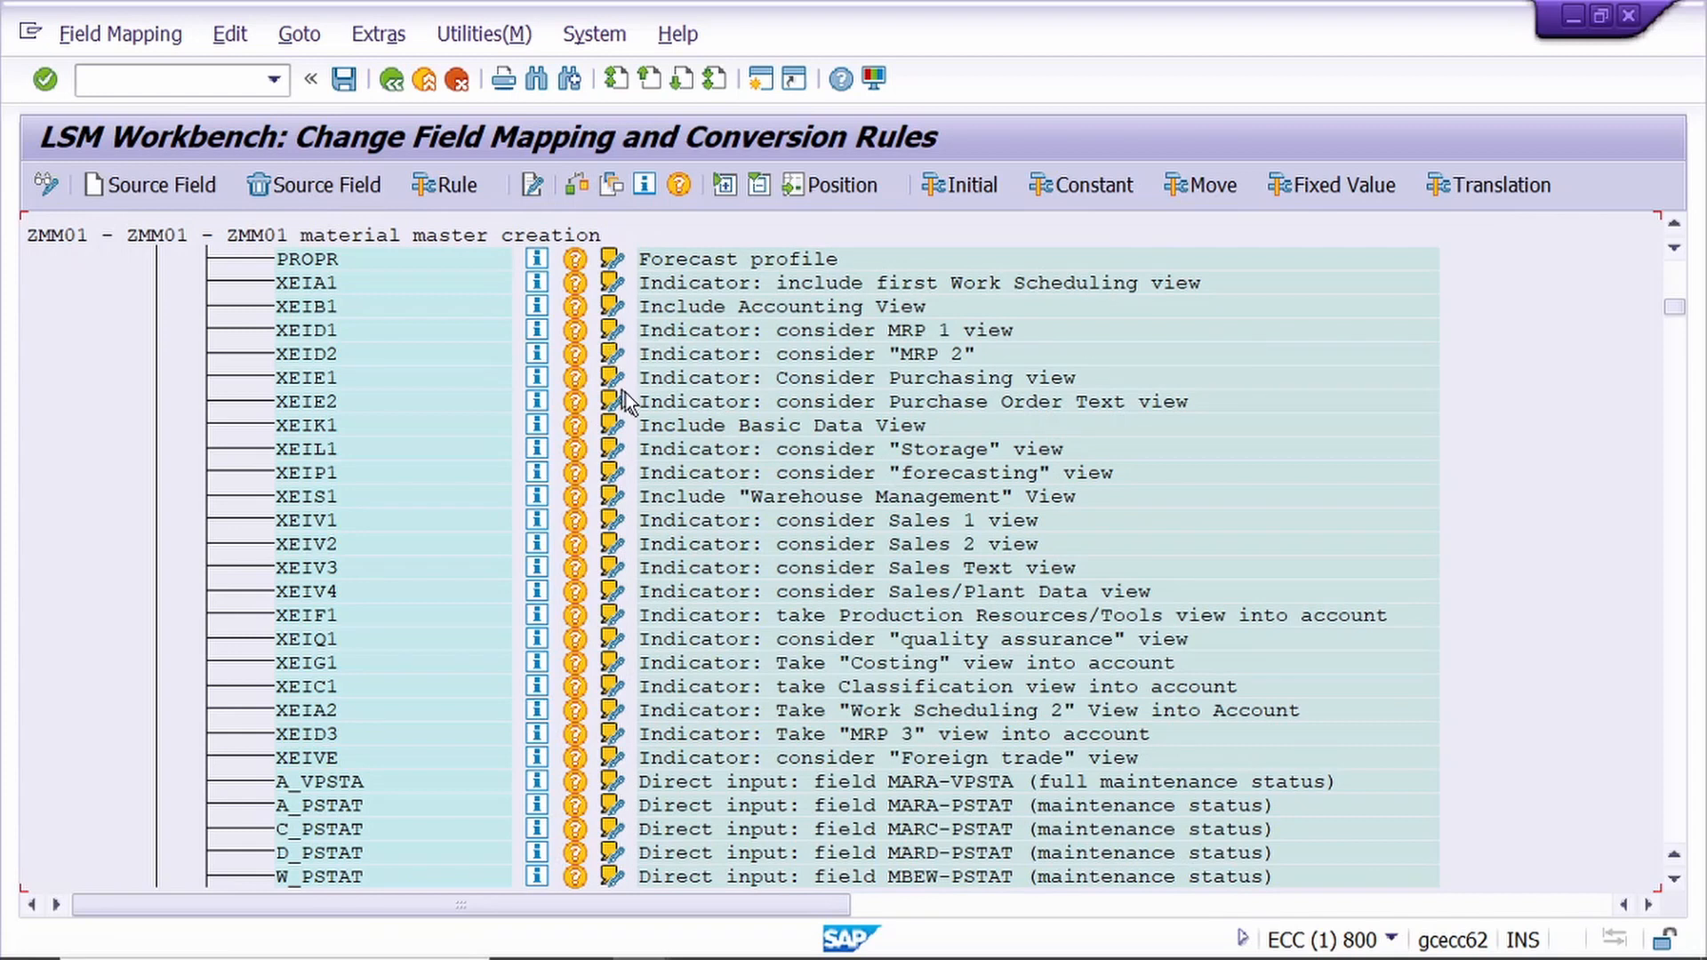
pyautogui.scroll(2, 760, 440)
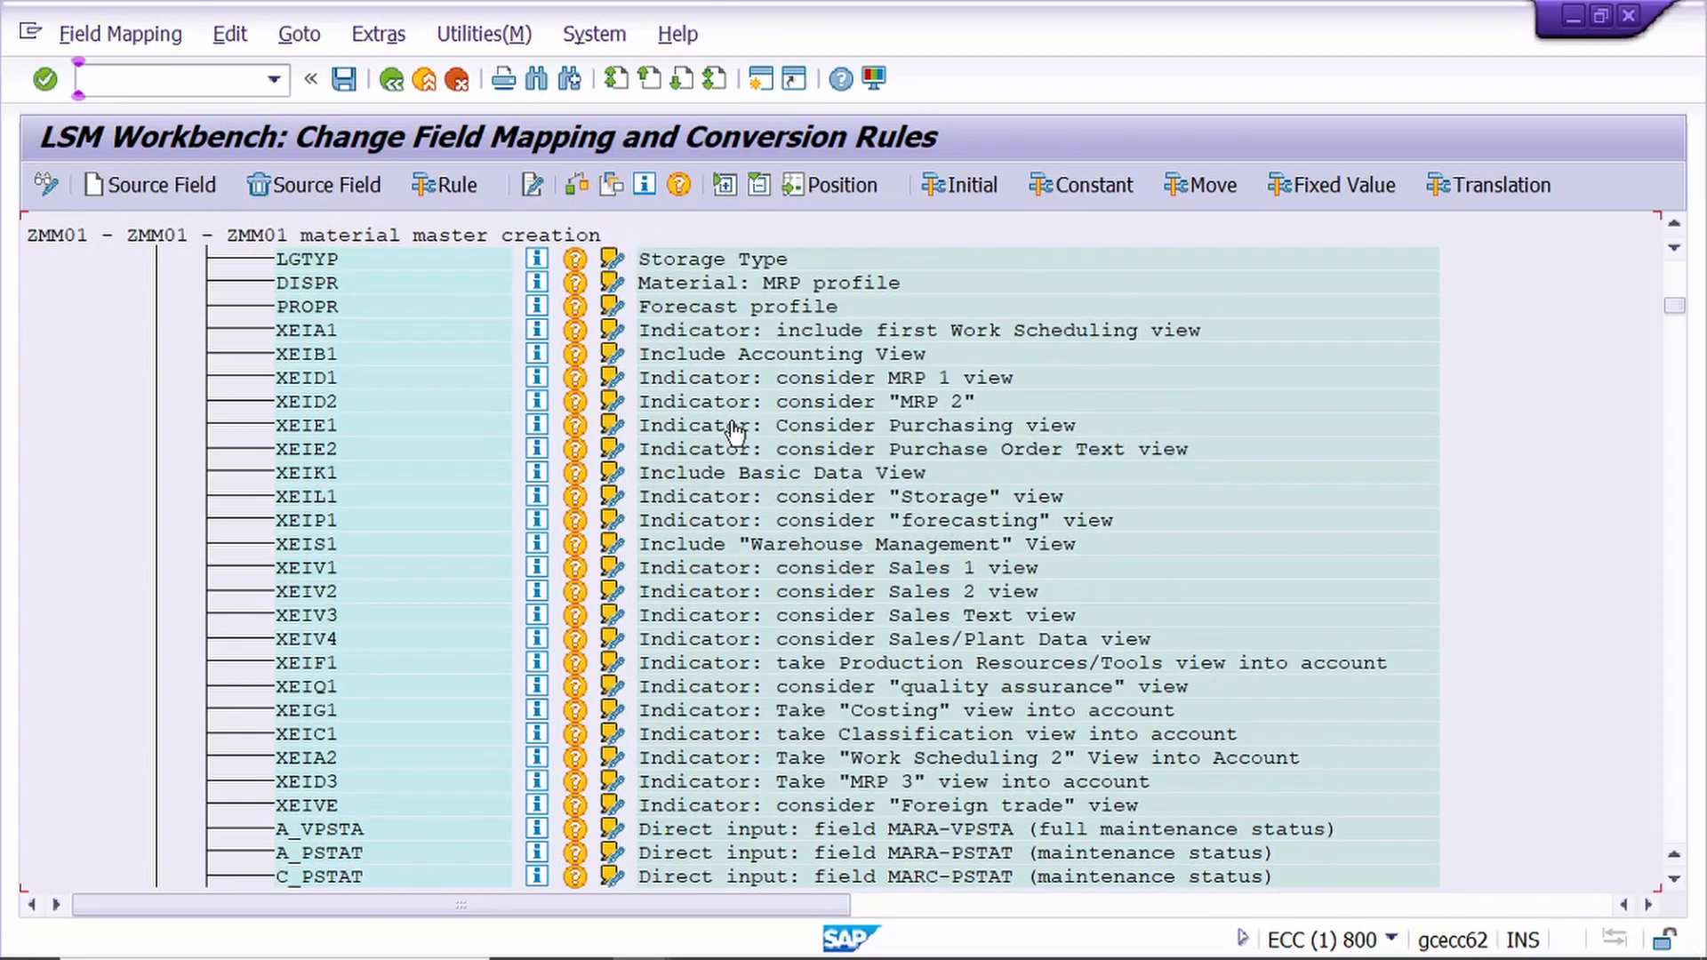
pyautogui.scroll(1, 734, 434)
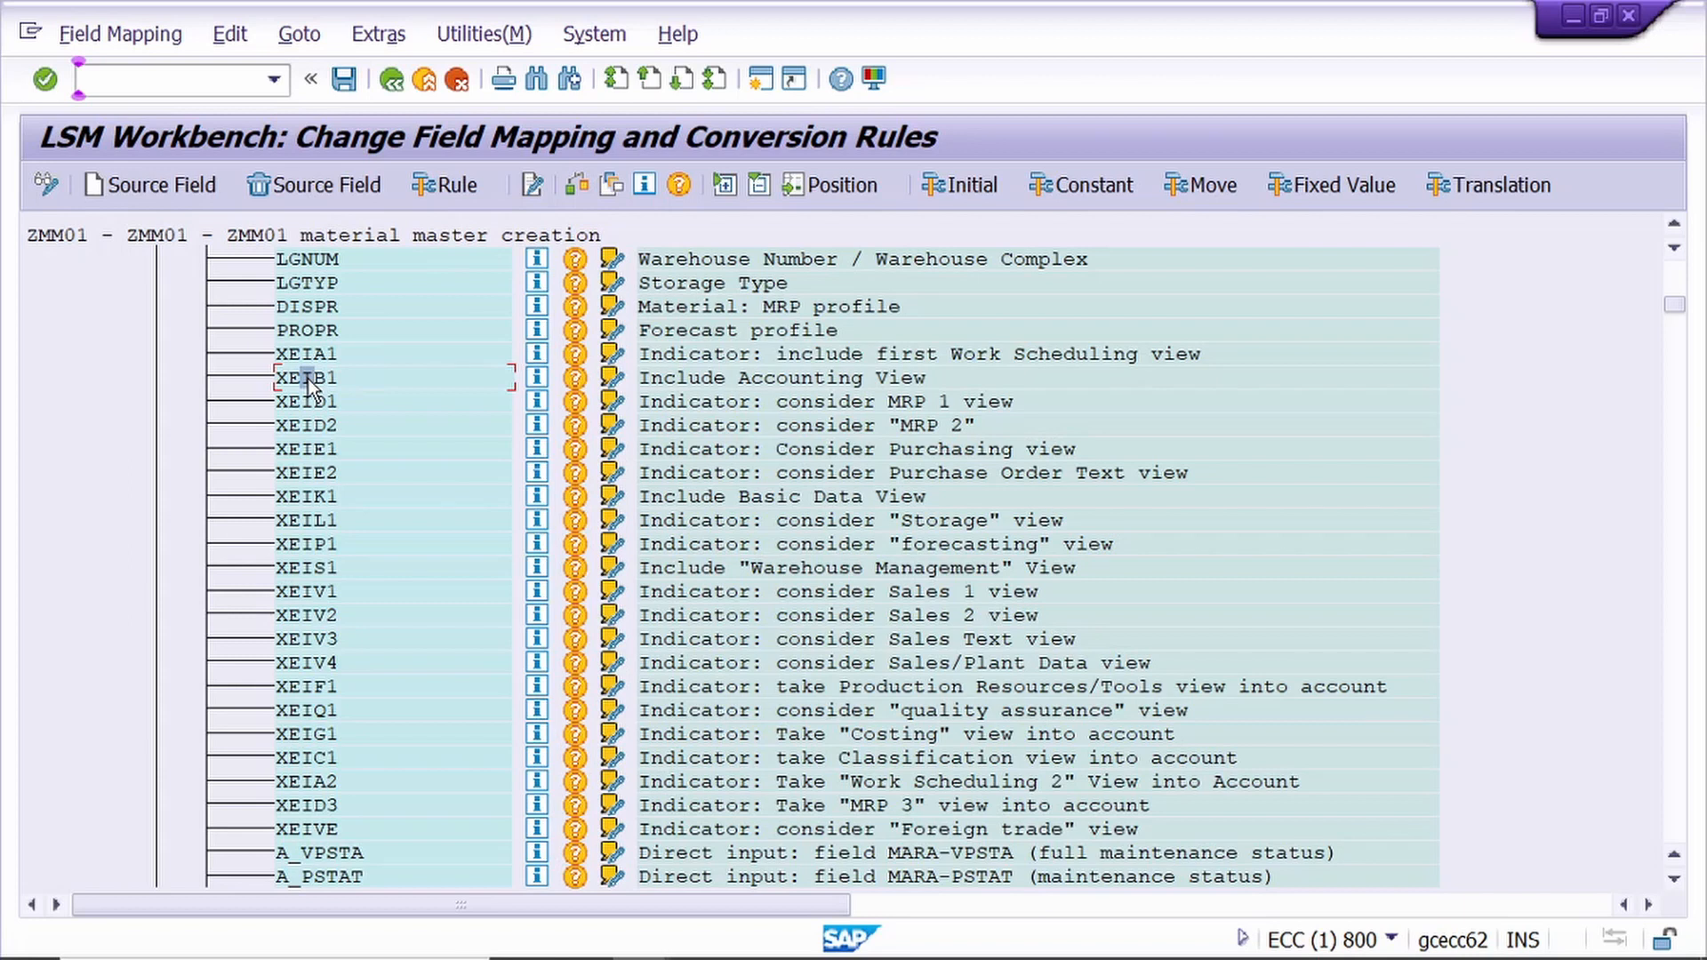
pyautogui.click(468, 188)
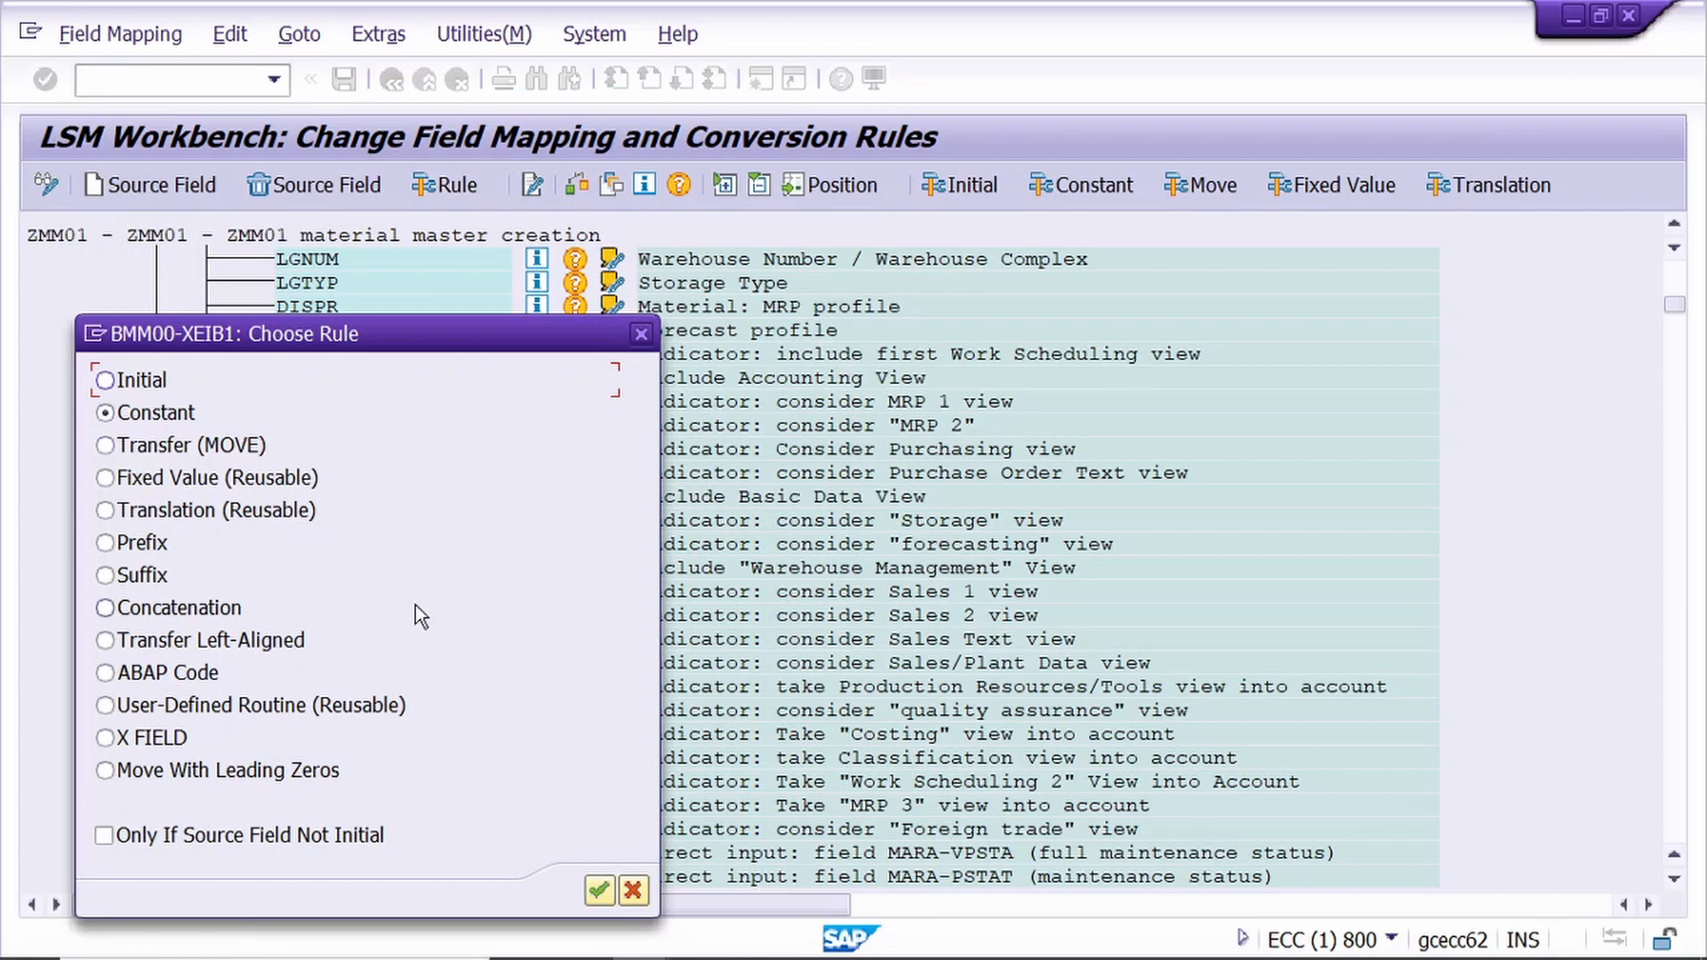
pyautogui.click(600, 891)
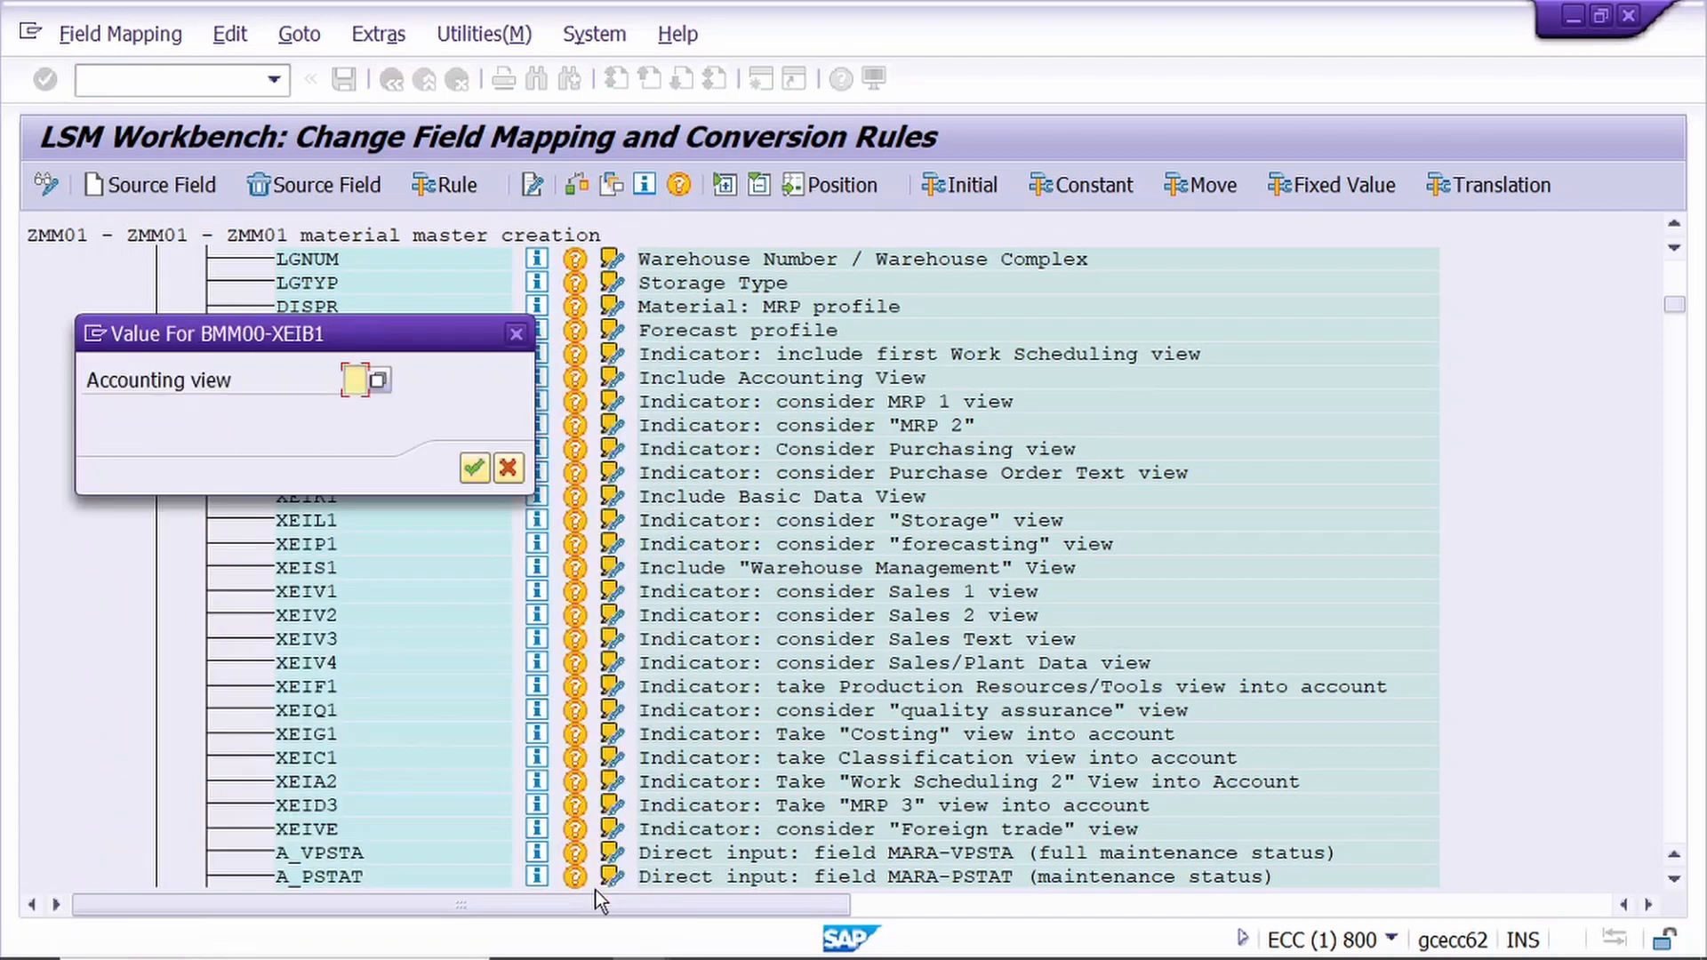
pyautogui.click(386, 381)
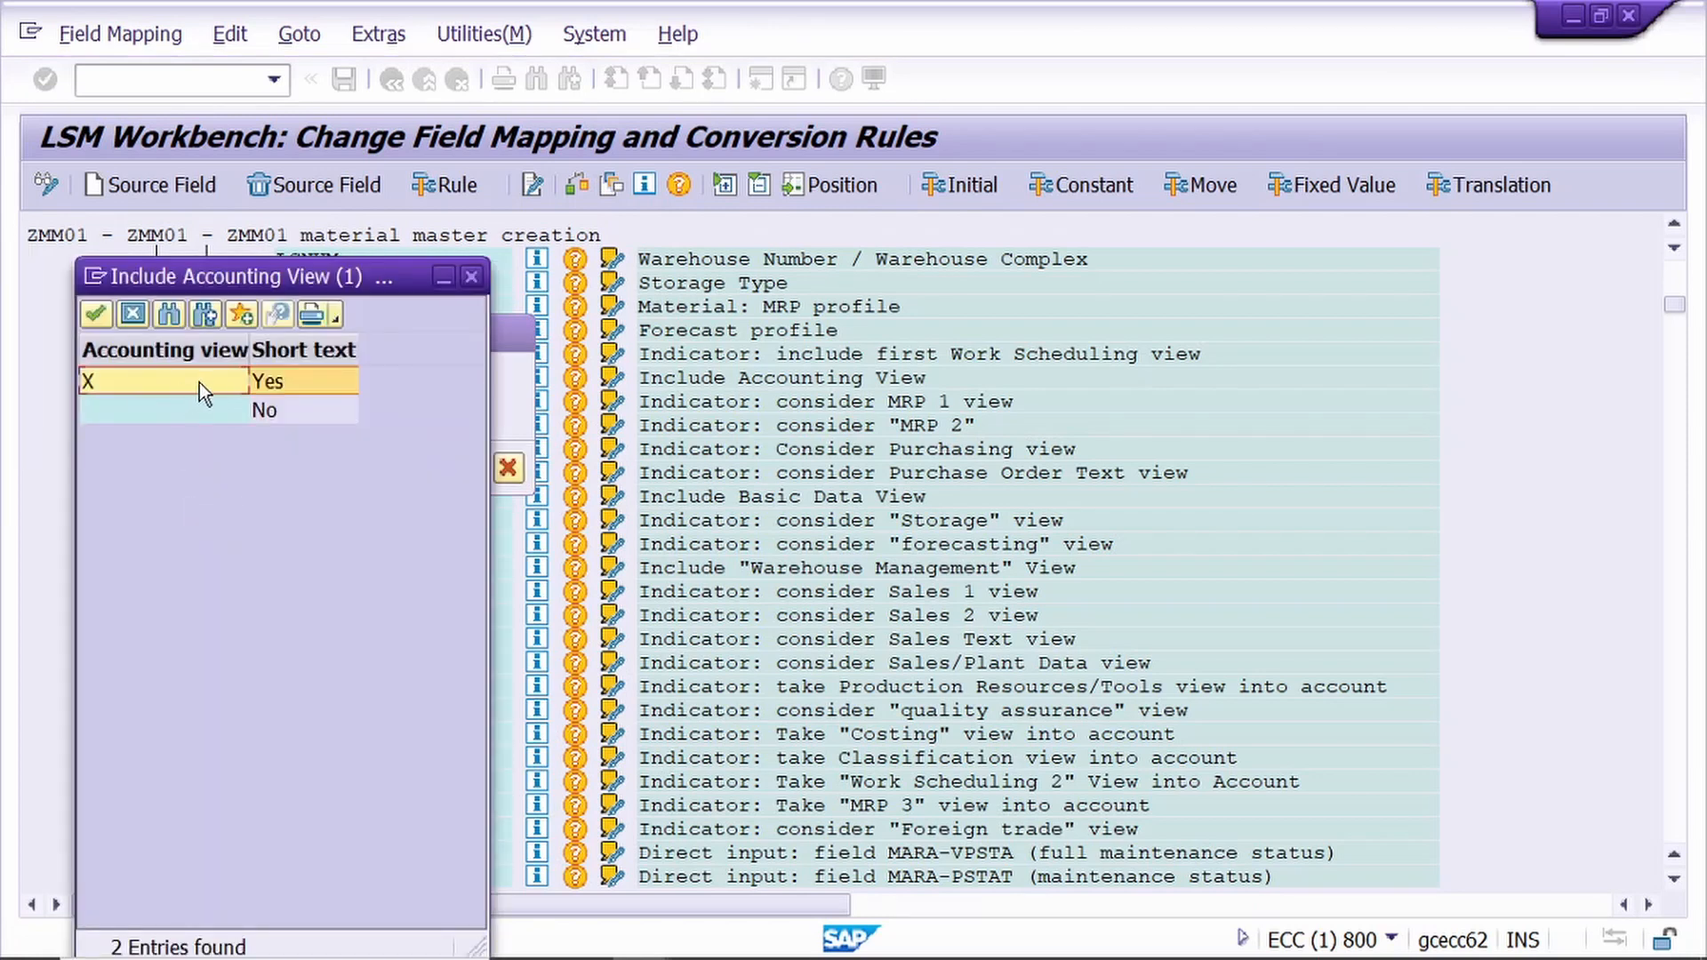
pyautogui.doubleClick(200, 381)
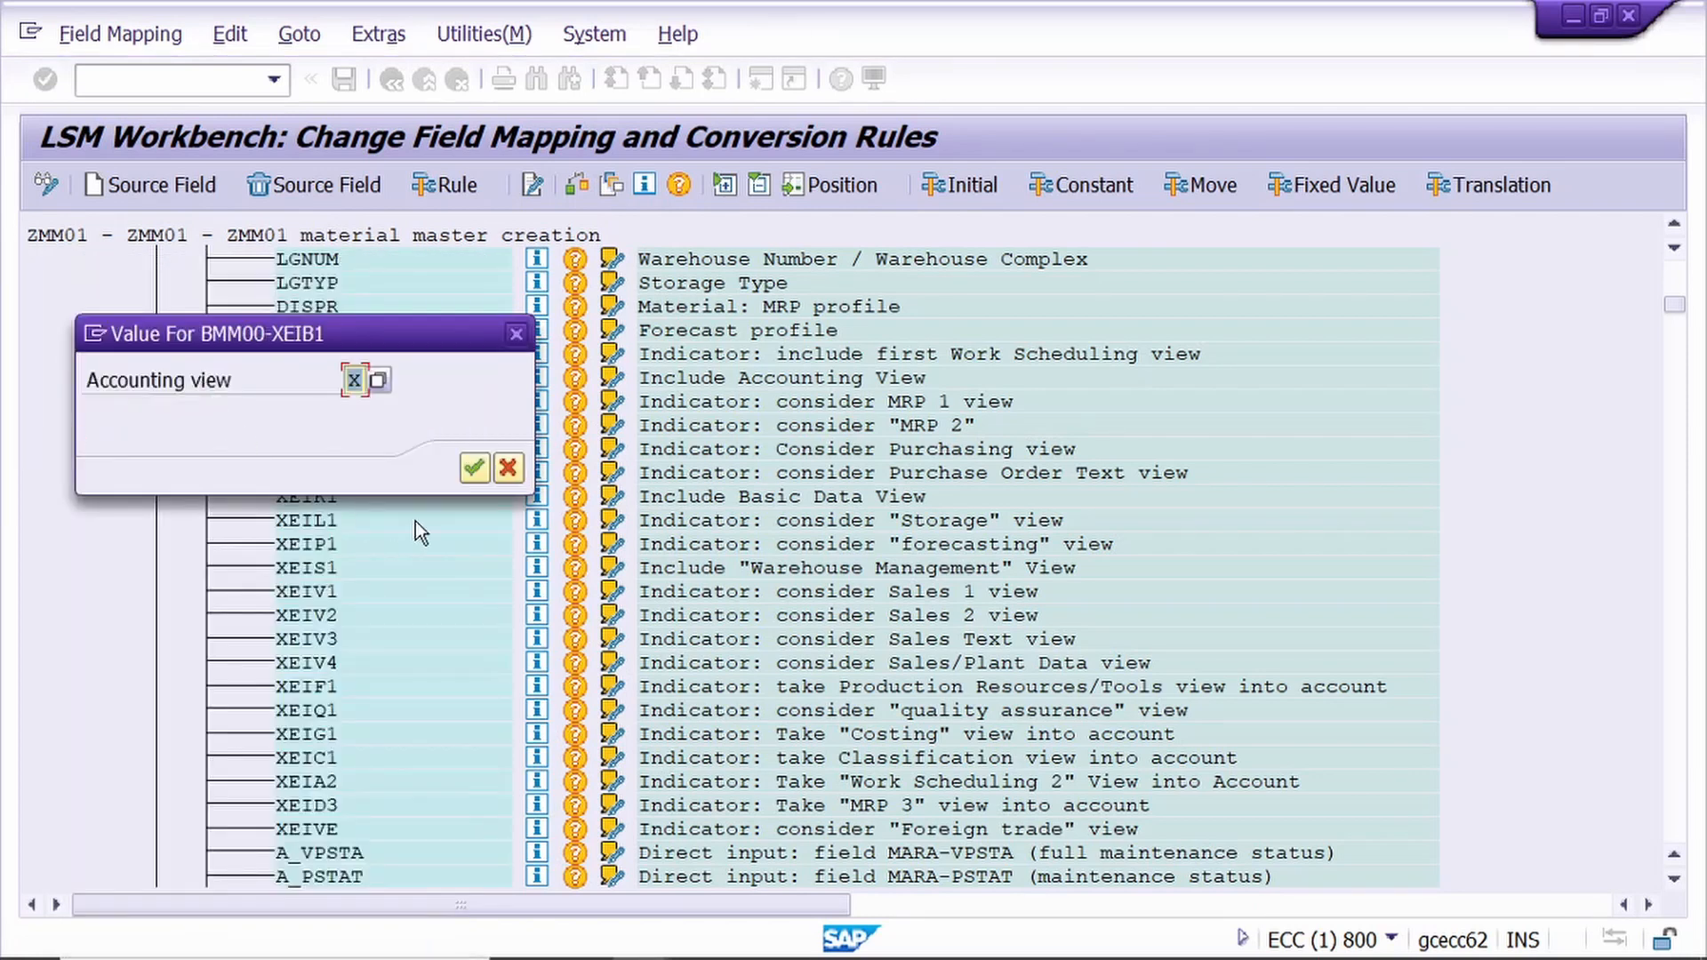
pyautogui.write('X')
pyautogui.click(474, 469)
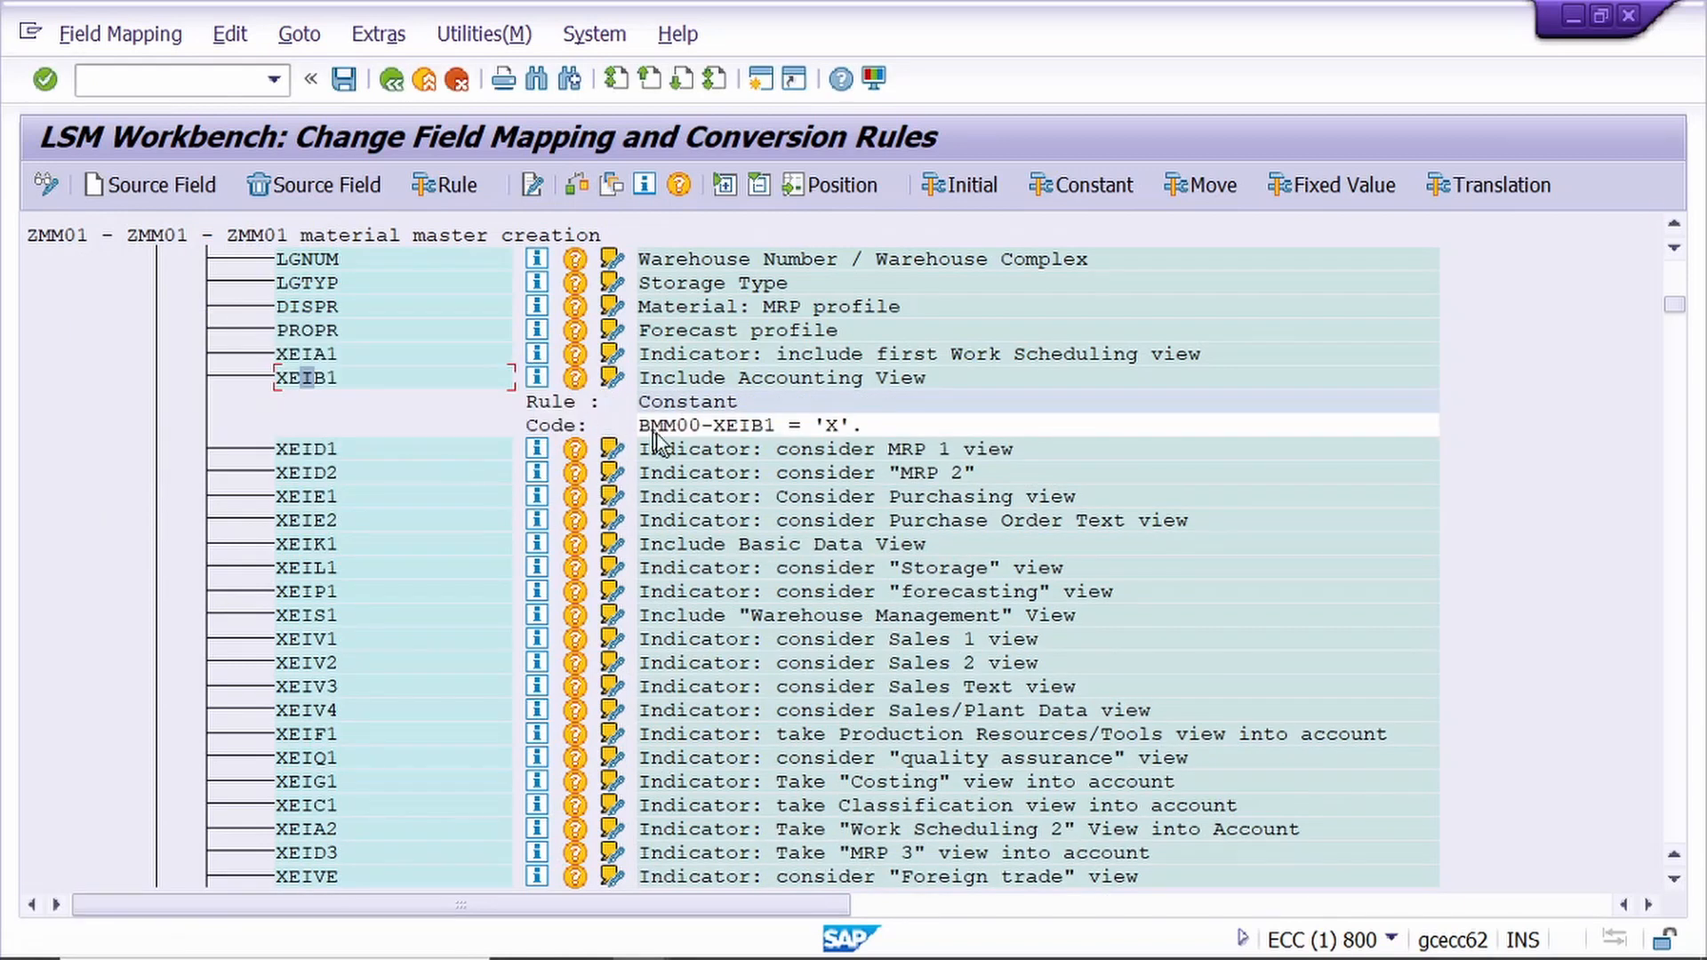
# - Select the BMM00 field XEID1 (MRP 1 view indicator) for a rule assignment
pyautogui.click(303, 452)
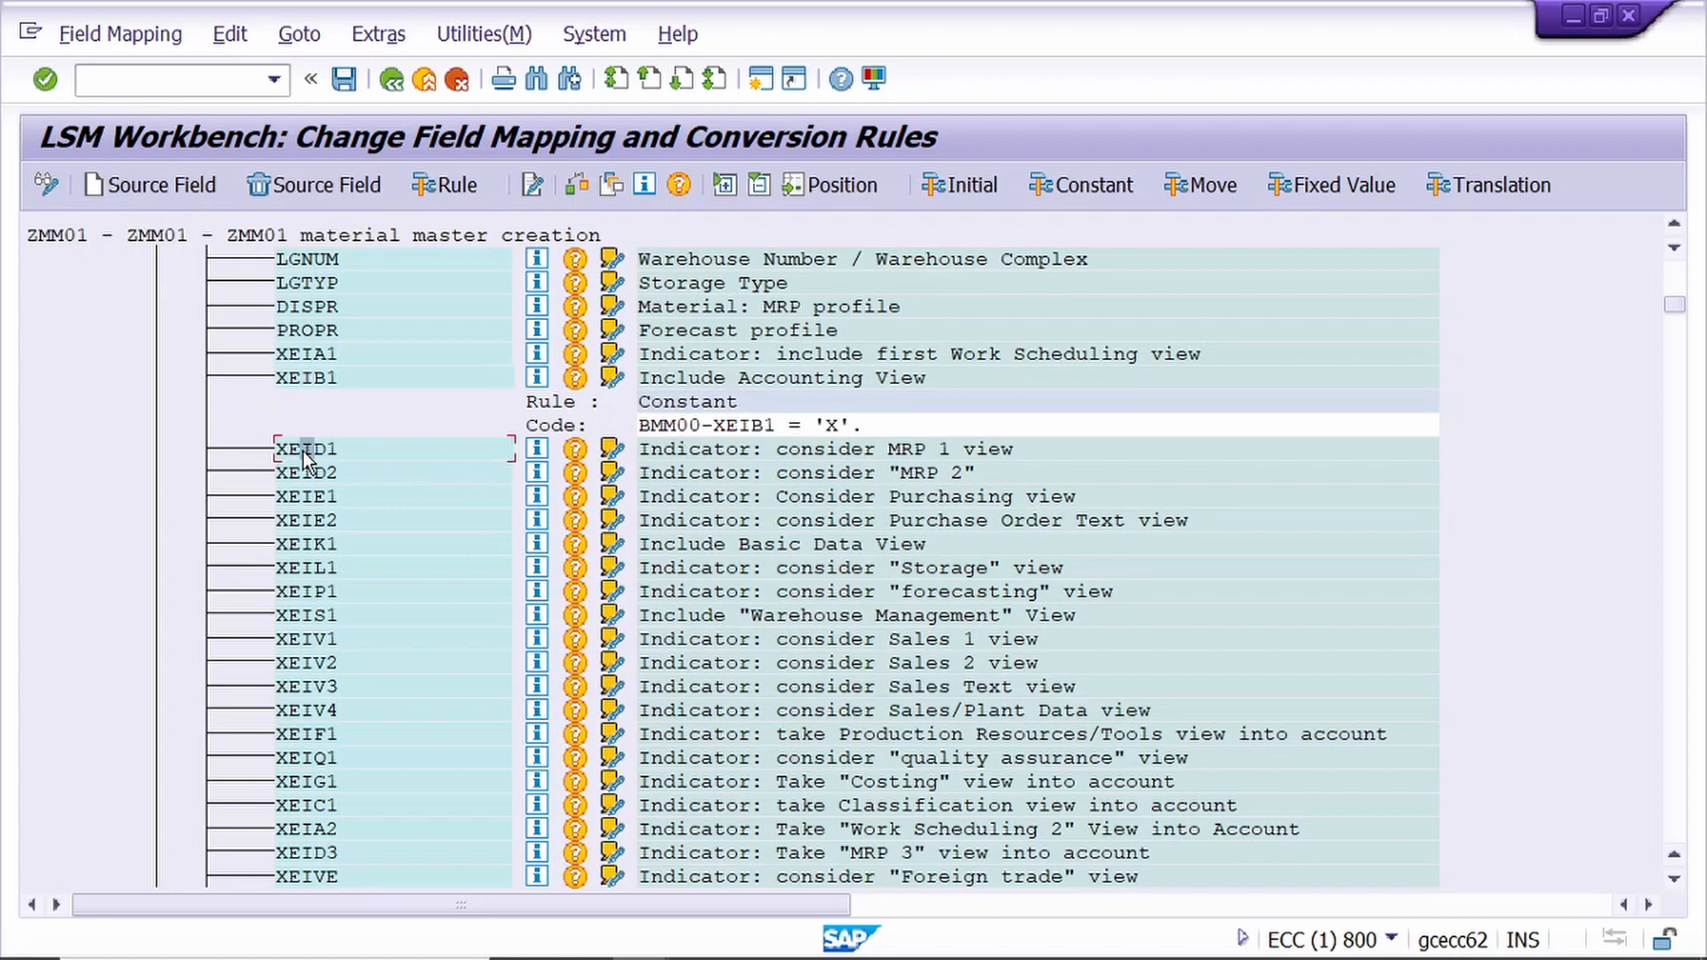
# - Assign a Constant rule with value X to field XEID1, the MRP 1 view indicator
pyautogui.click(450, 185)
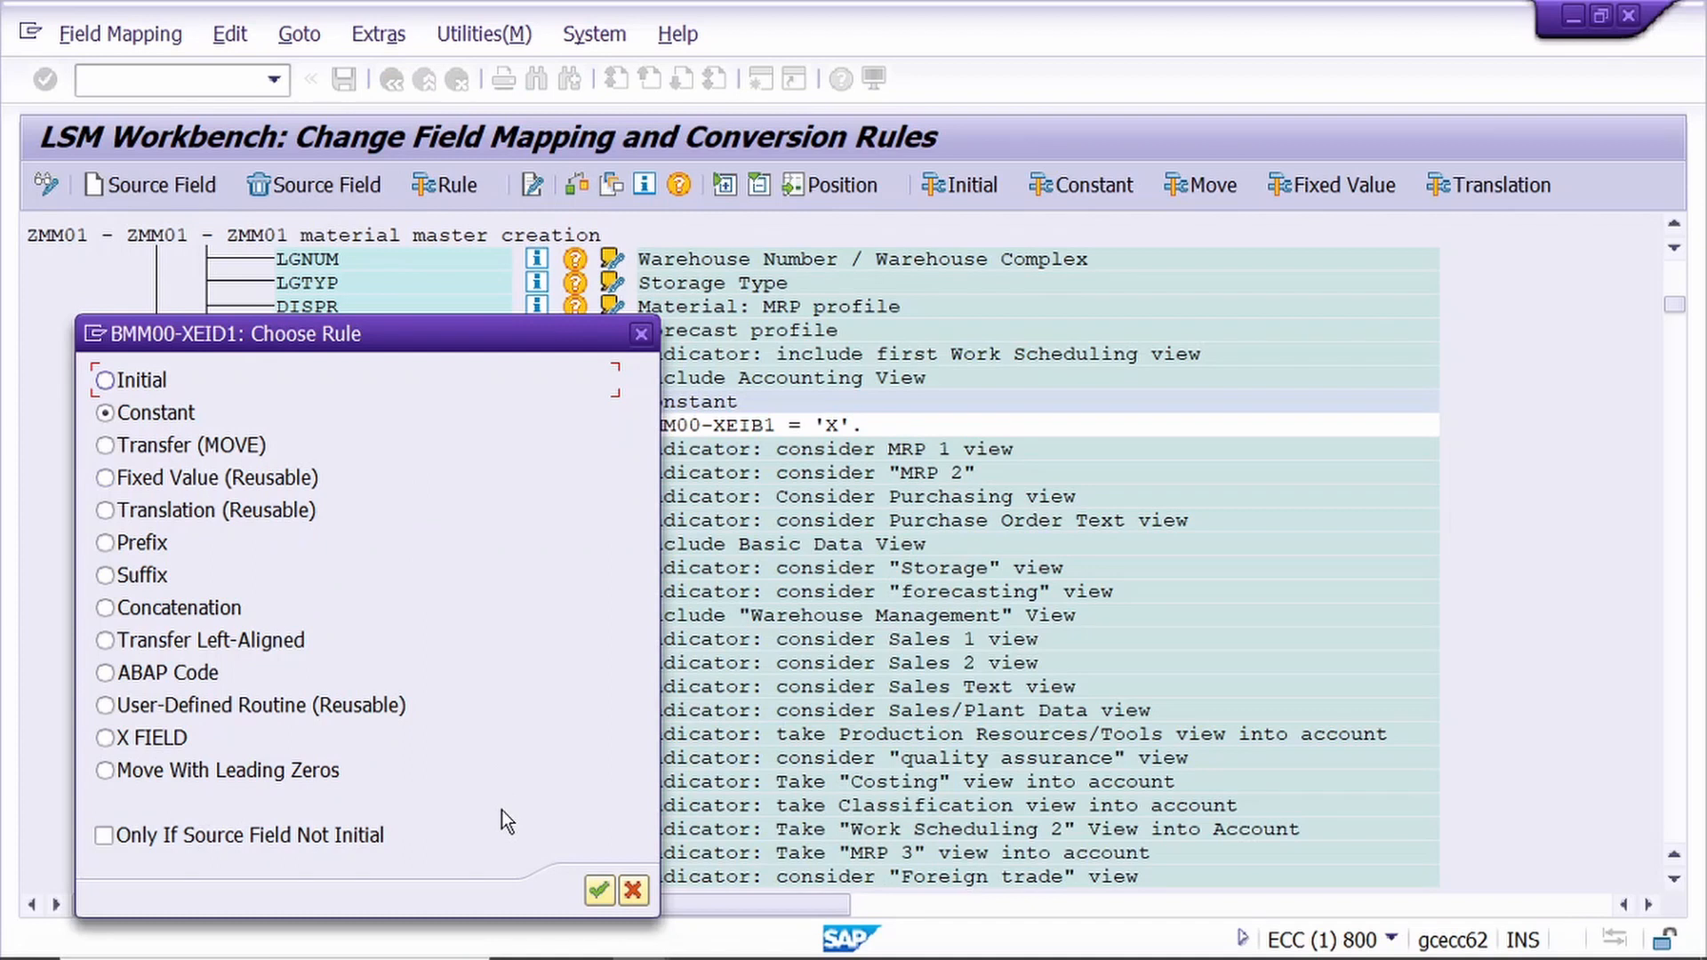
pyautogui.press('Return')
pyautogui.write('X')
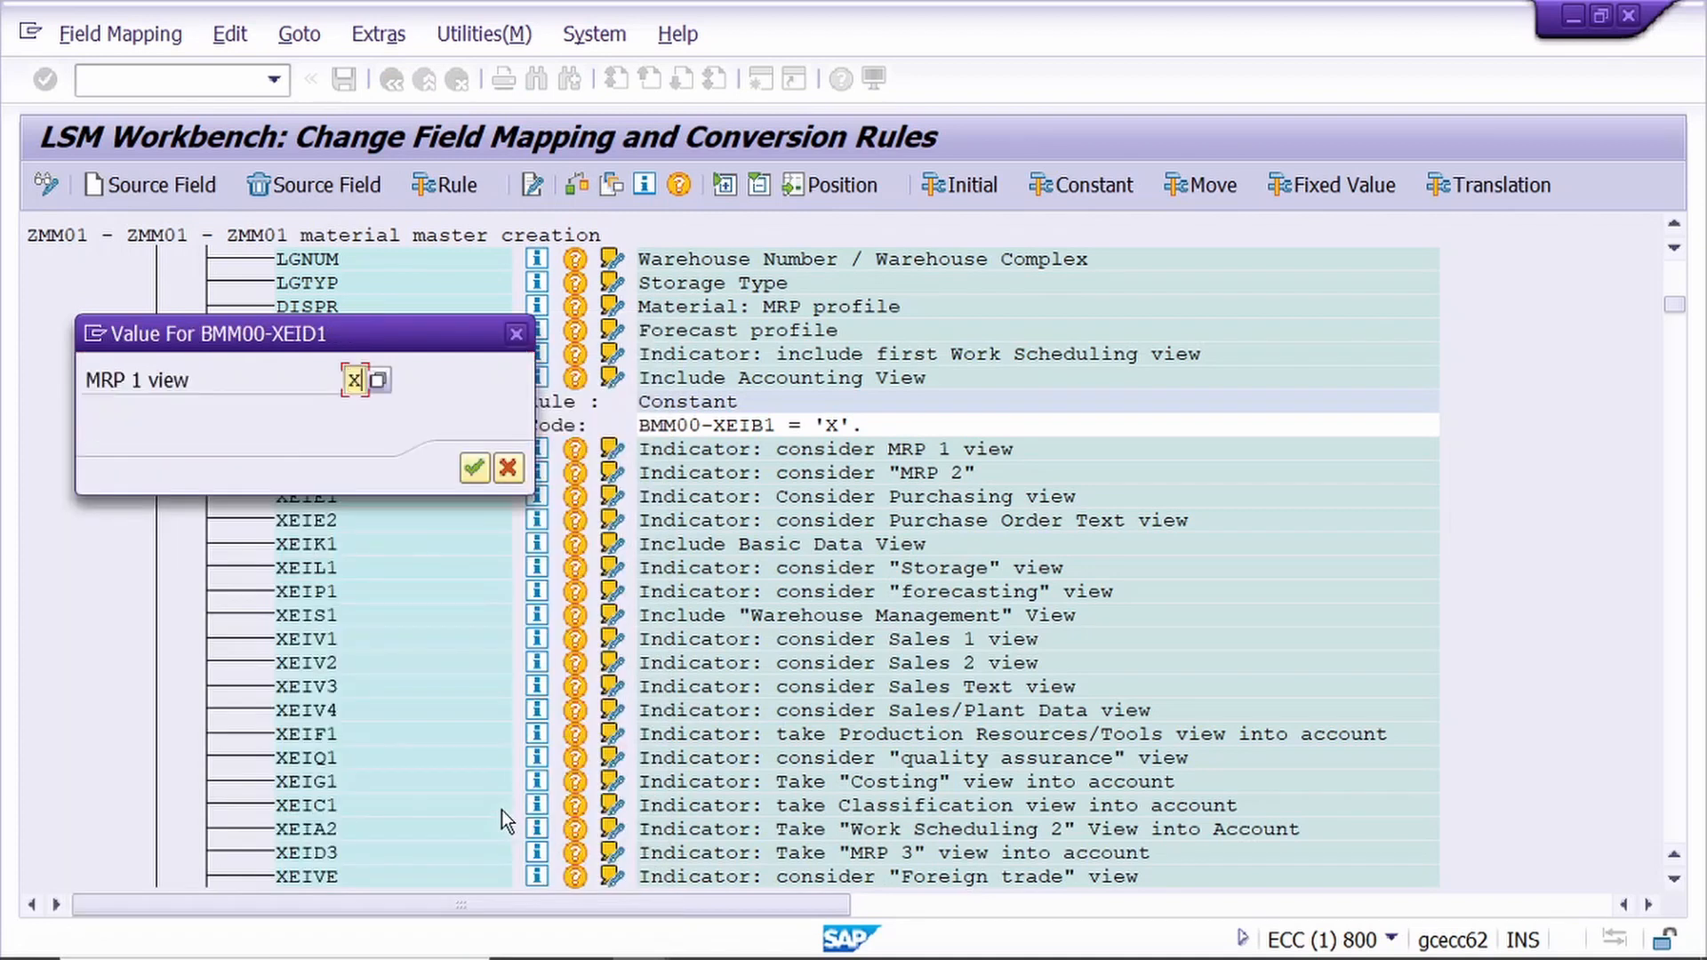
pyautogui.click(472, 467)
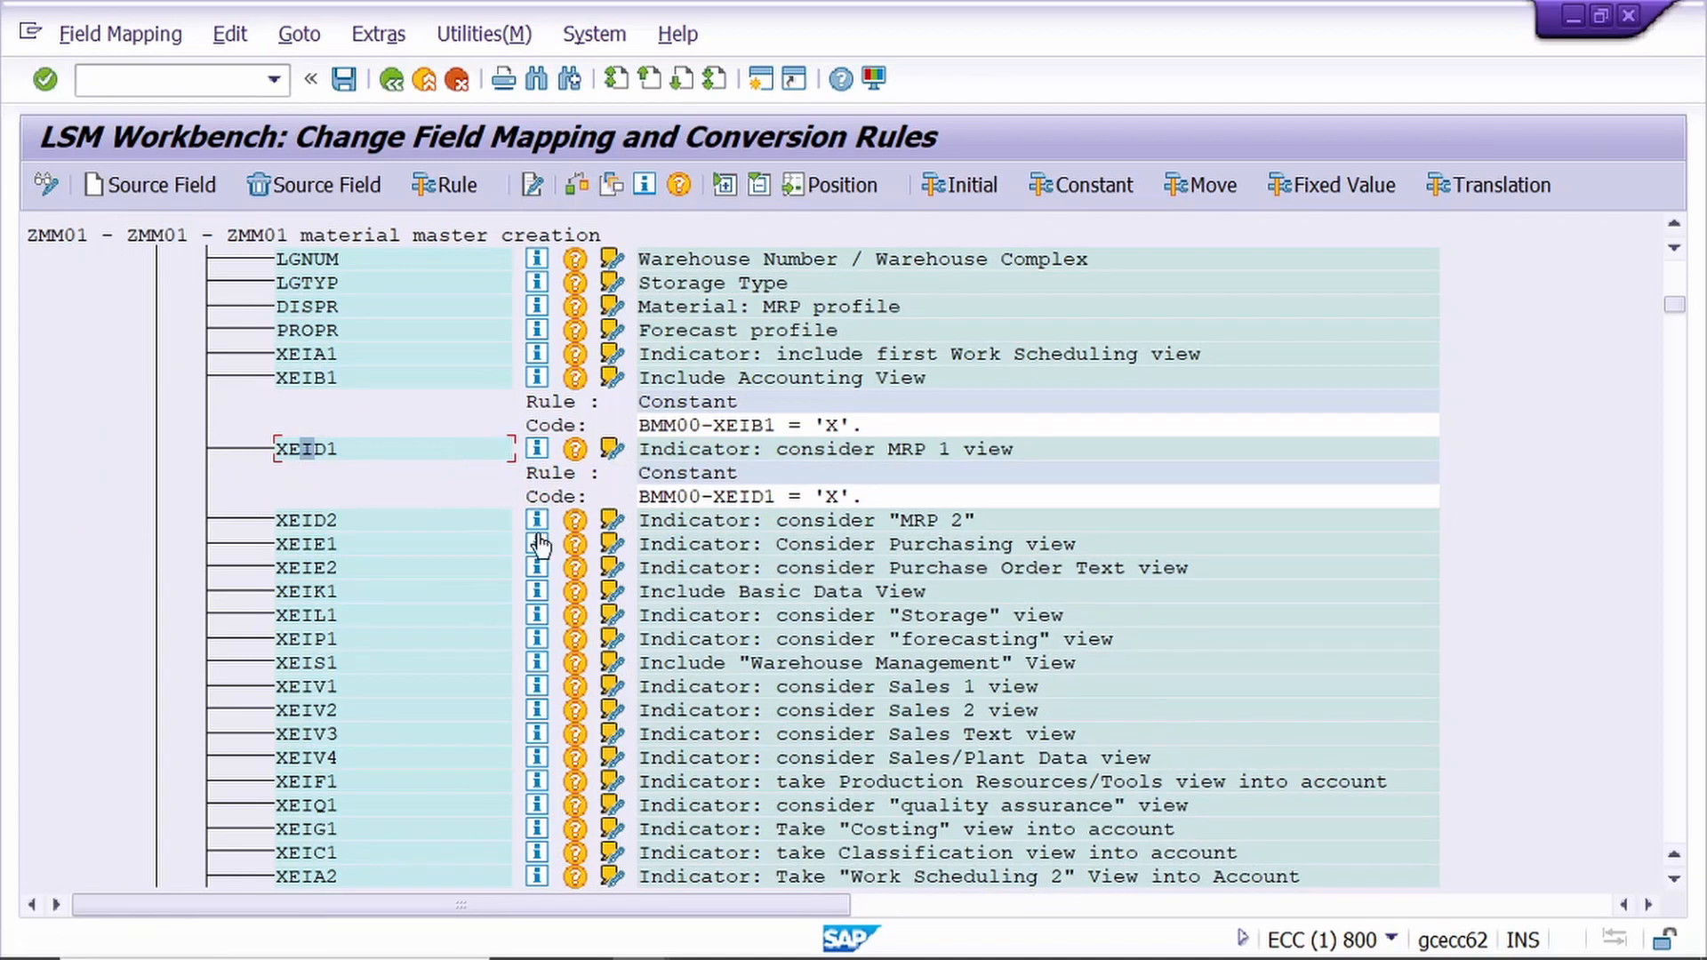
# - Assign a Constant rule with value X to field XEID2, the MRP 2 view indicator
pyautogui.click(308, 523)
pyautogui.click(452, 187)
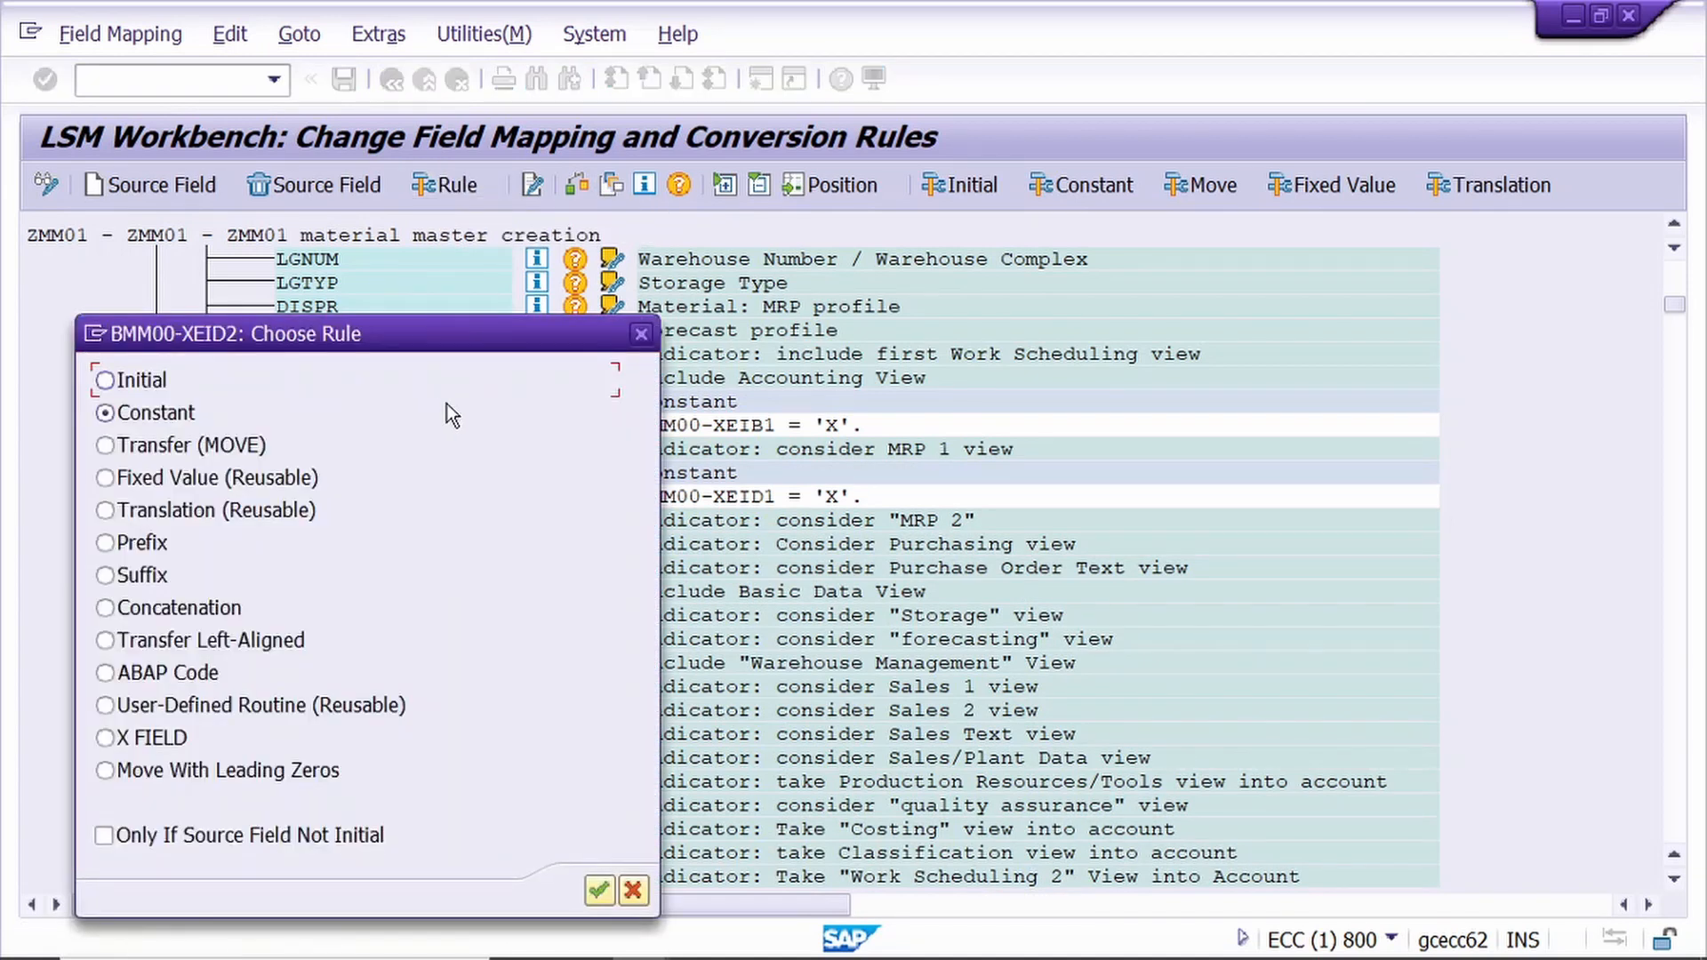
pyautogui.press('Return')
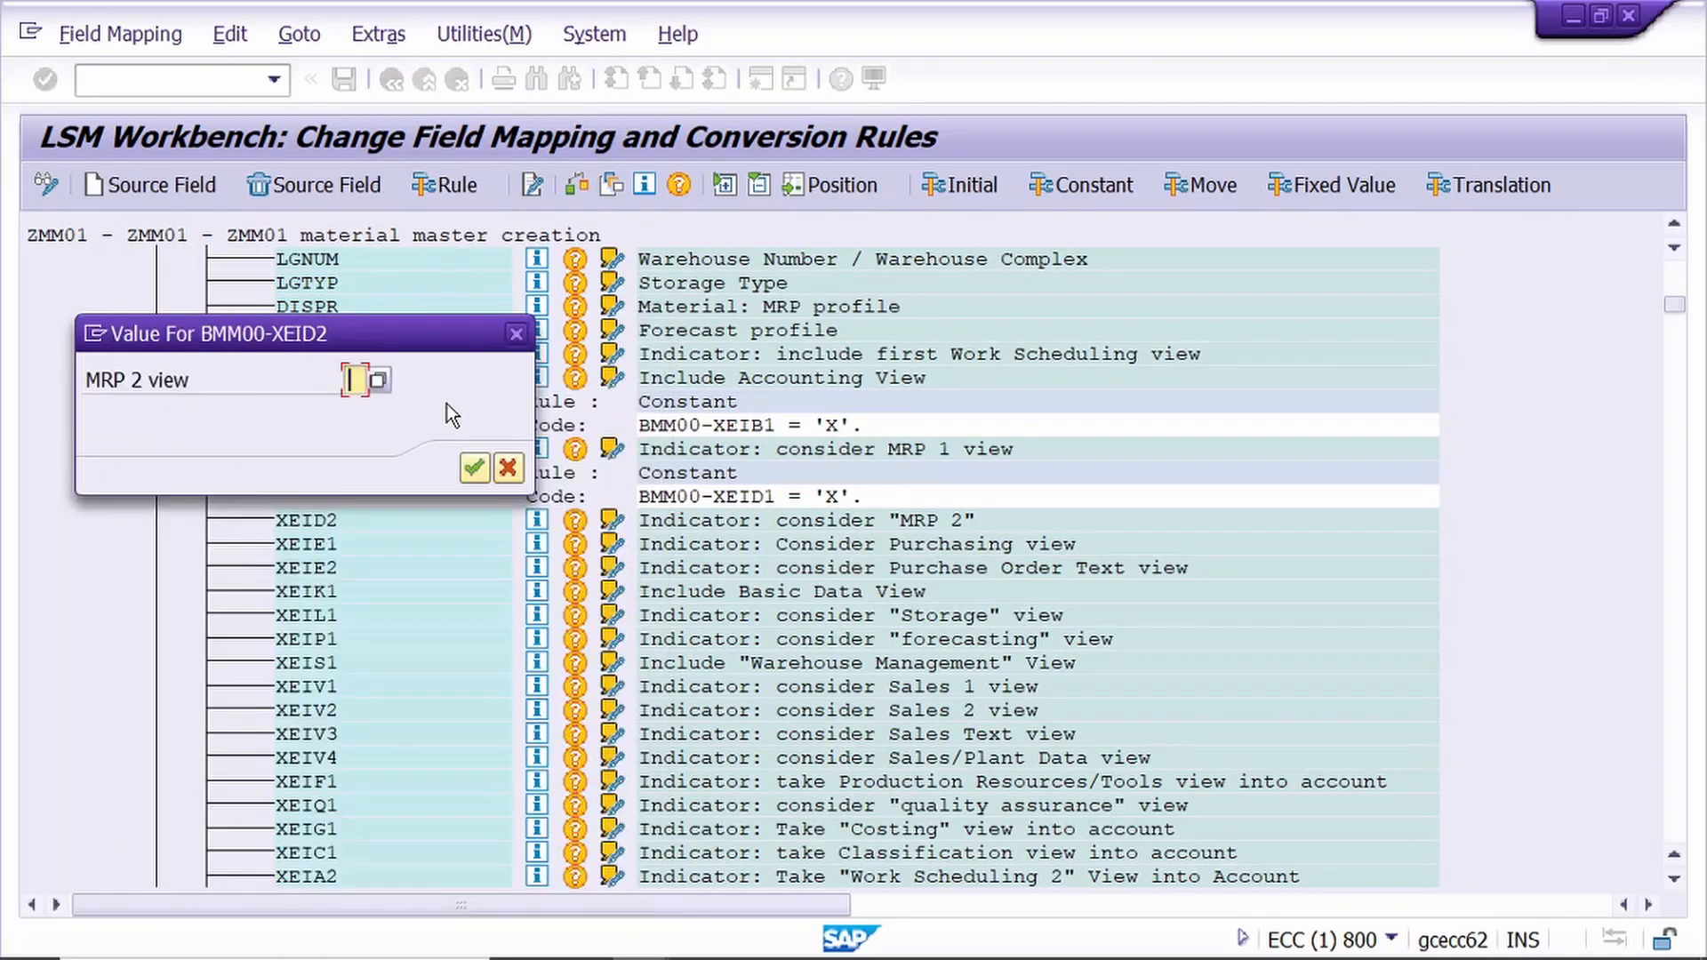
pyautogui.write('X')
pyautogui.press('Return')
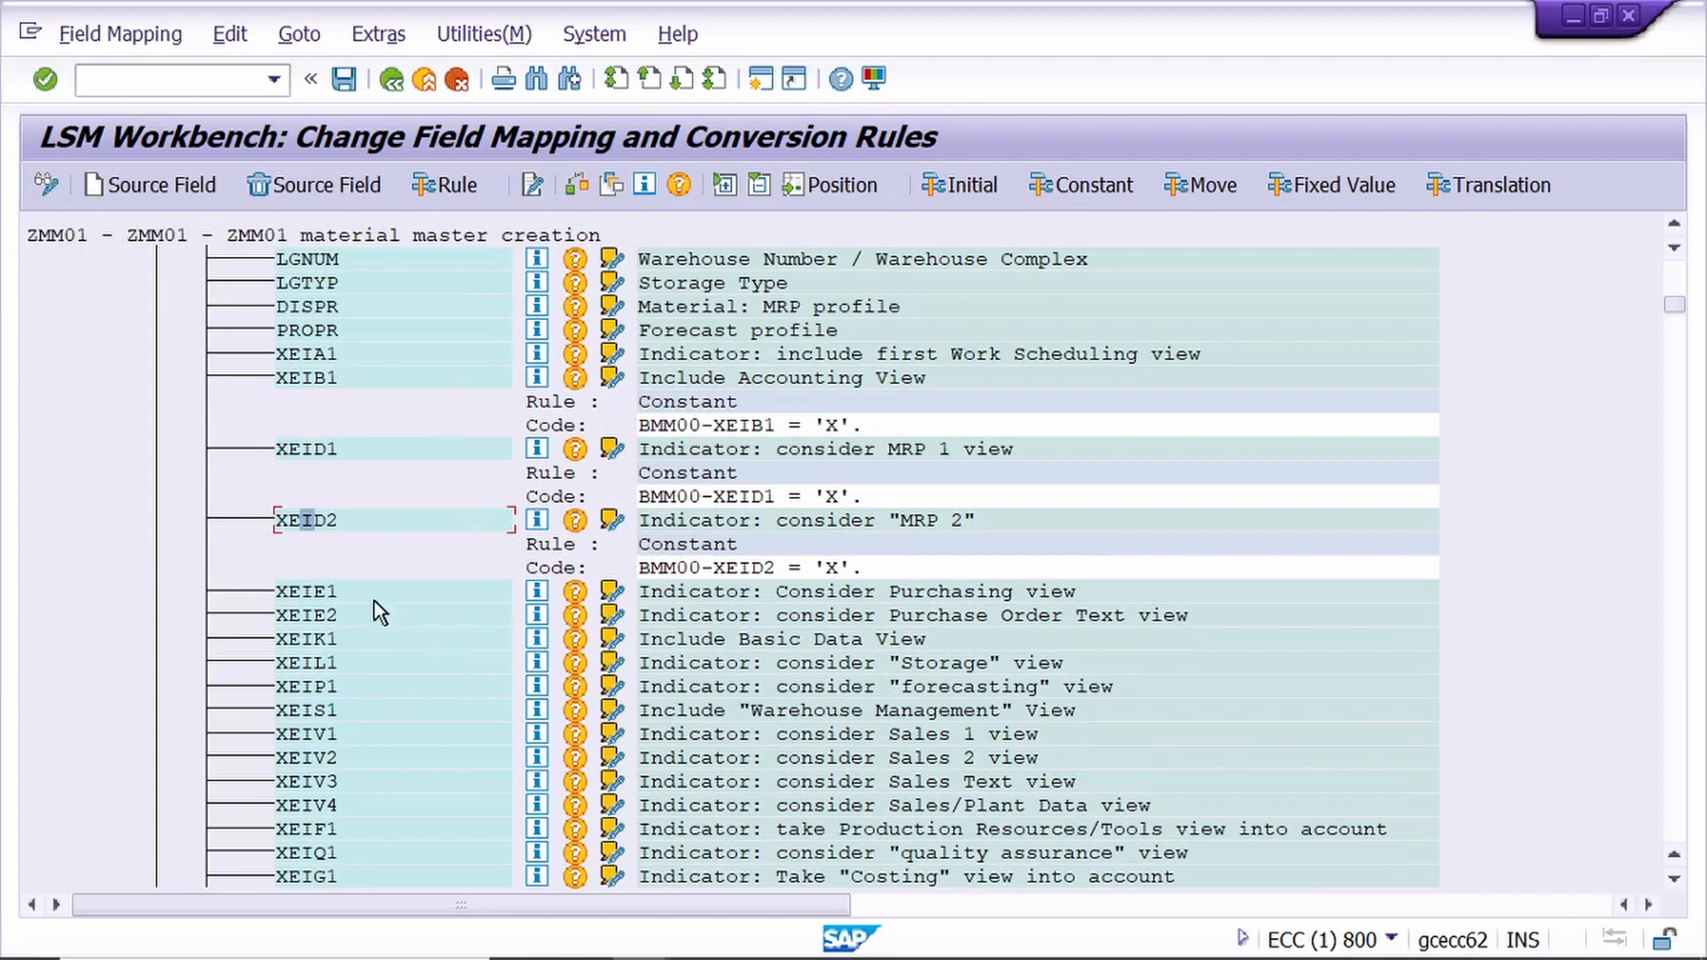
# - Assign a Constant rule with value X to field XEIE1, the Purchasing view indicator
pyautogui.click(331, 591)
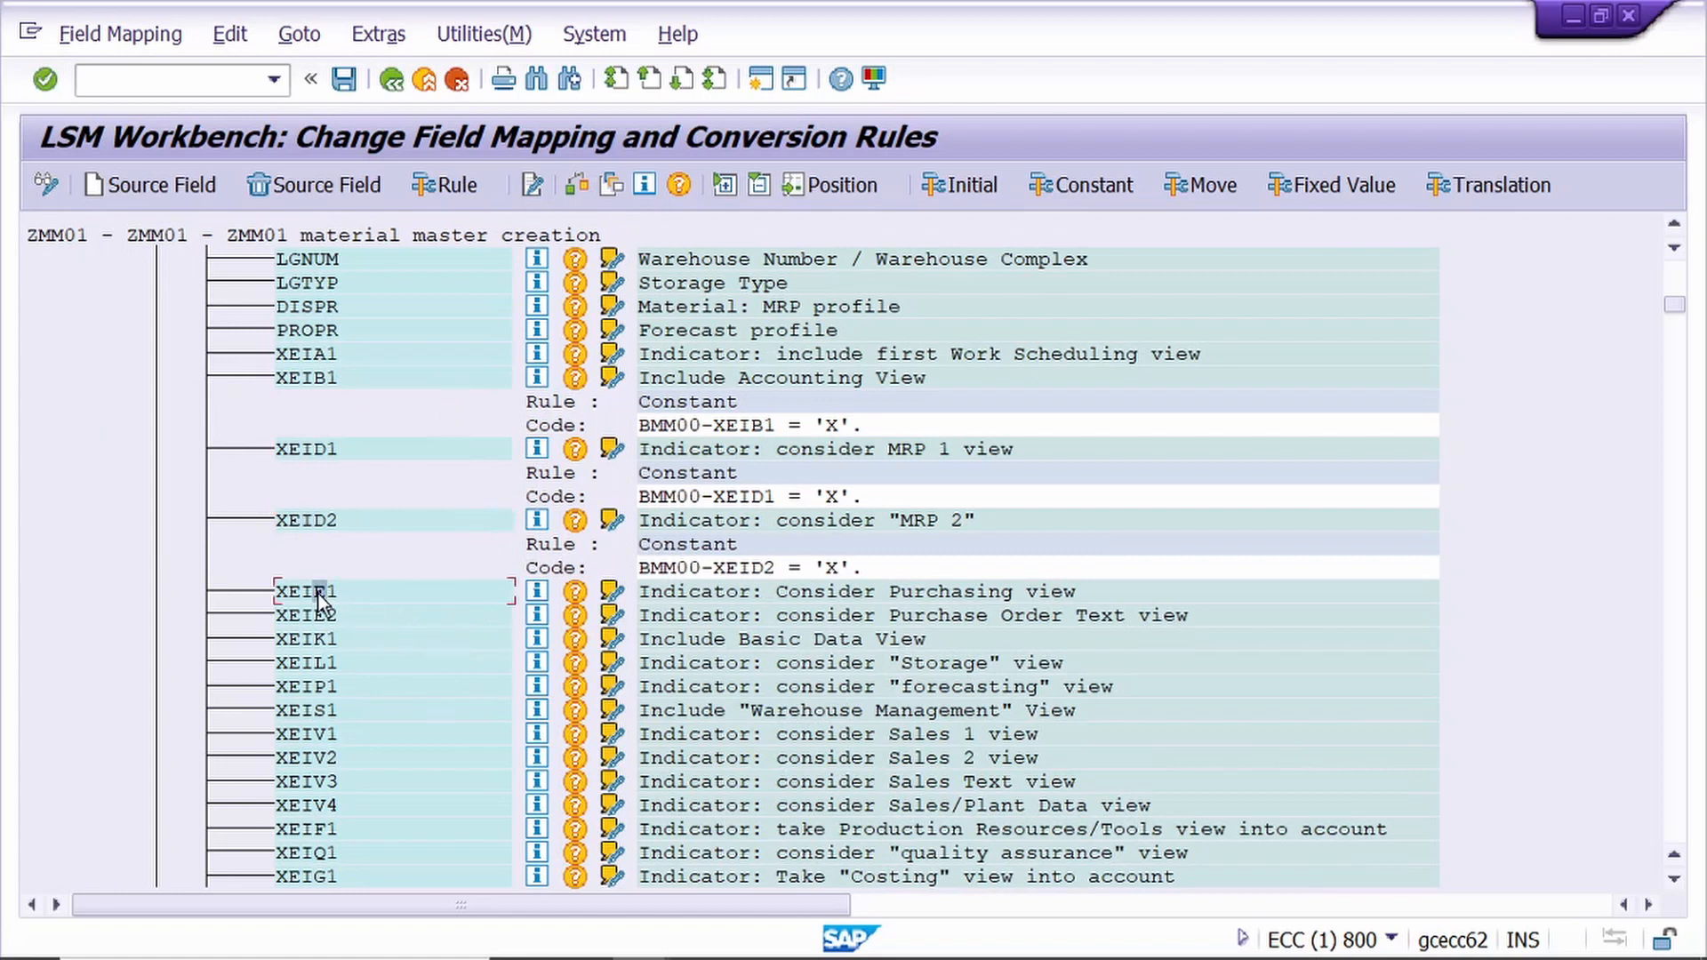
pyautogui.click(460, 191)
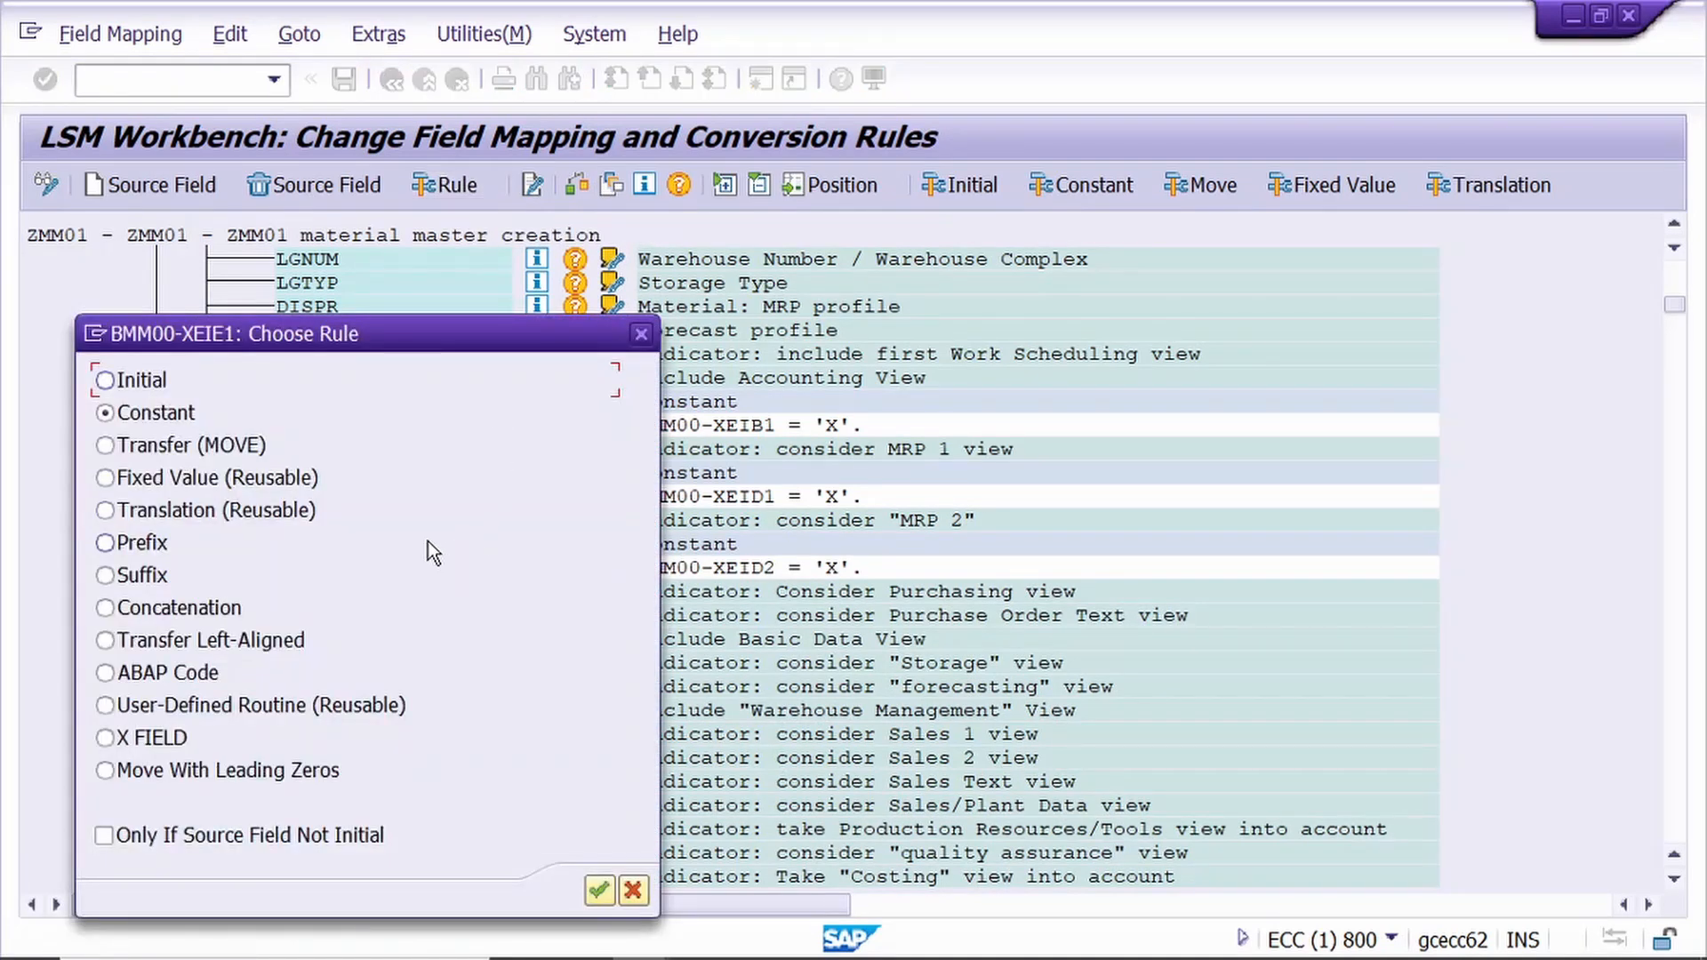
pyautogui.press('Return')
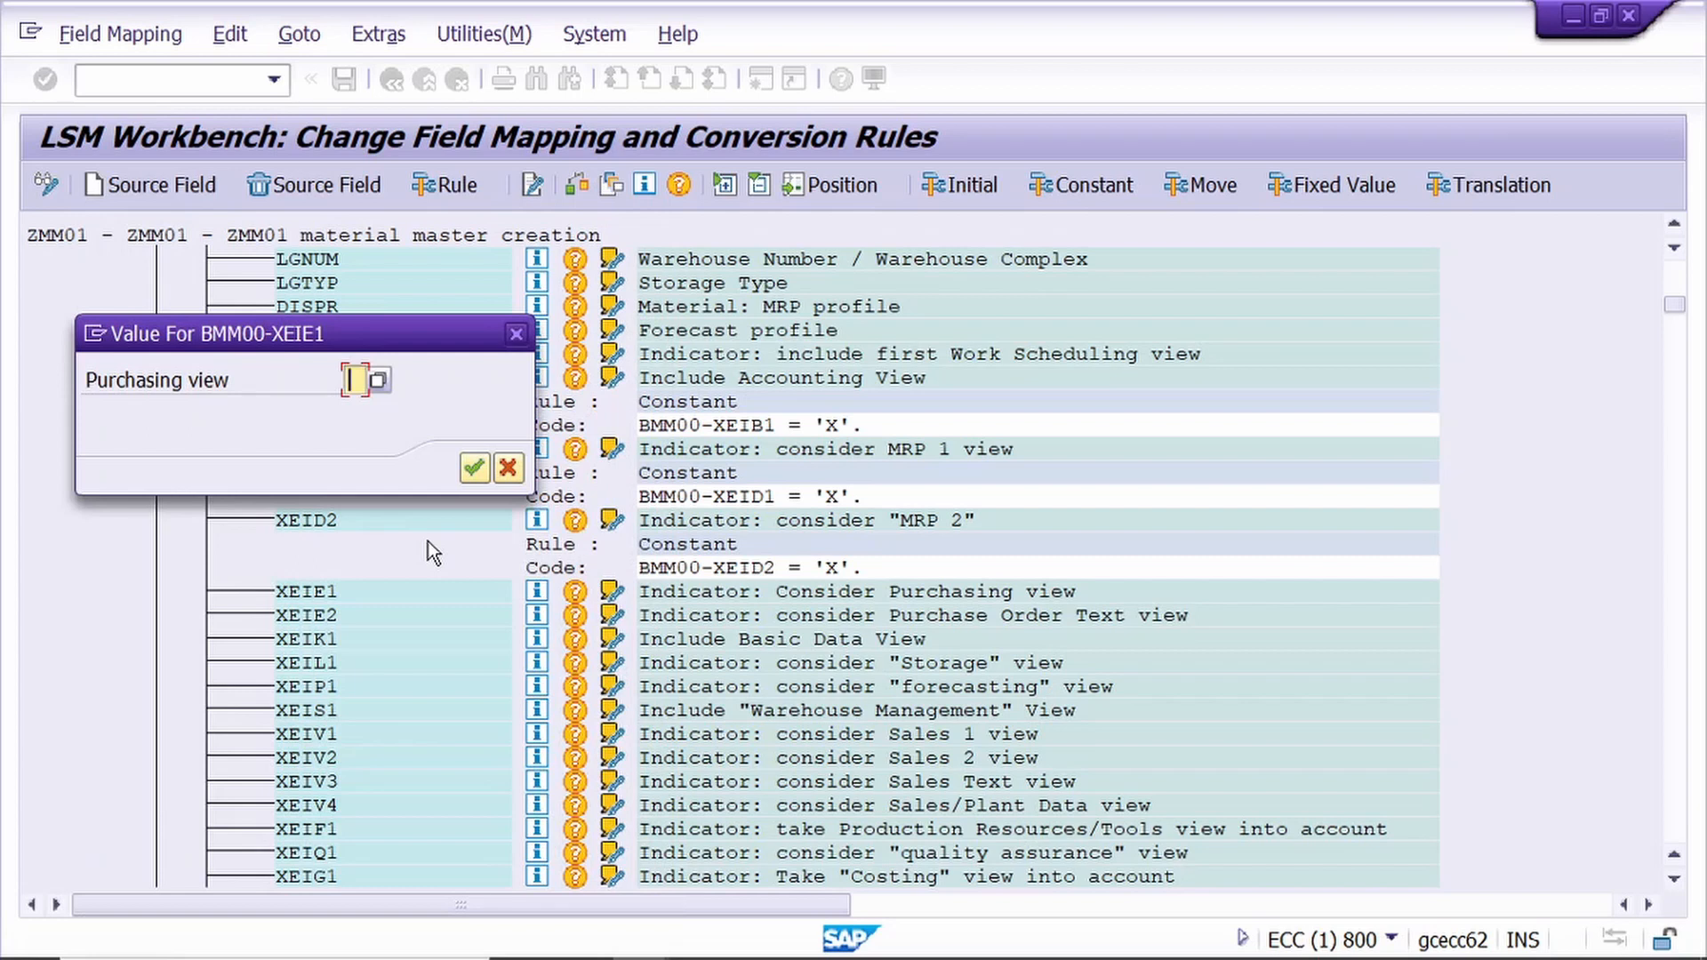
pyautogui.write('X')
pyautogui.press('Return')
# - Assign a Constant rule with value X to field XEIE2, the Purchase Order Text view indicator
pyautogui.scroll(-7, 441, 546)
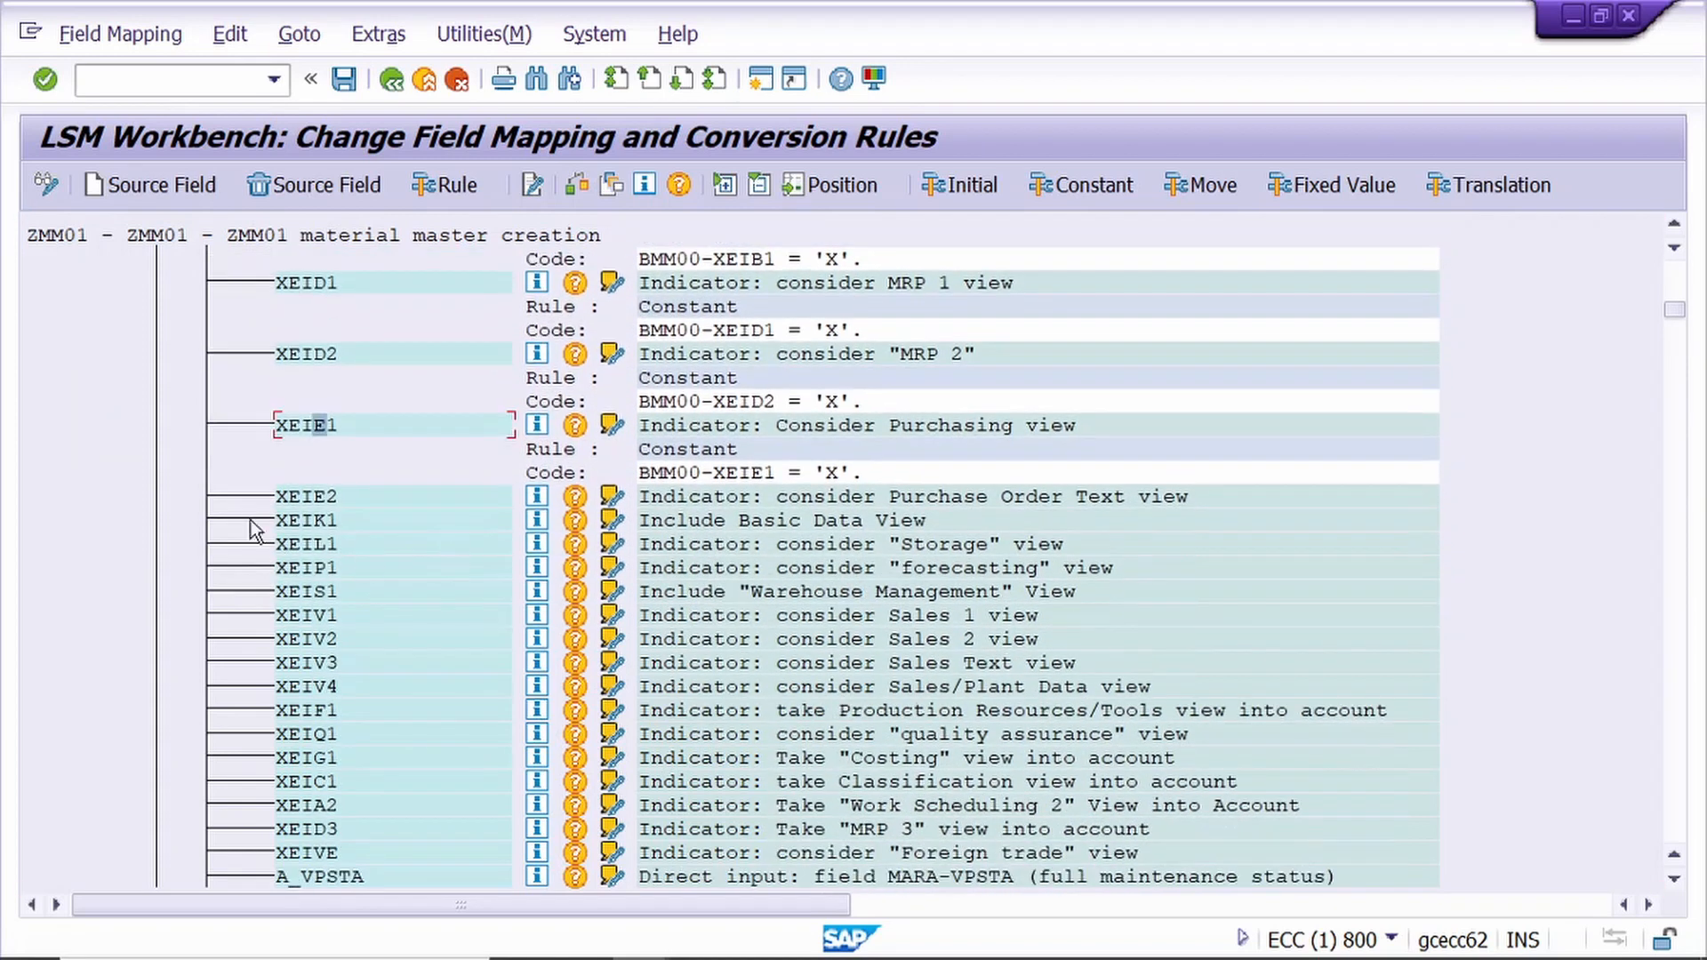
pyautogui.click(307, 497)
pyautogui.click(449, 185)
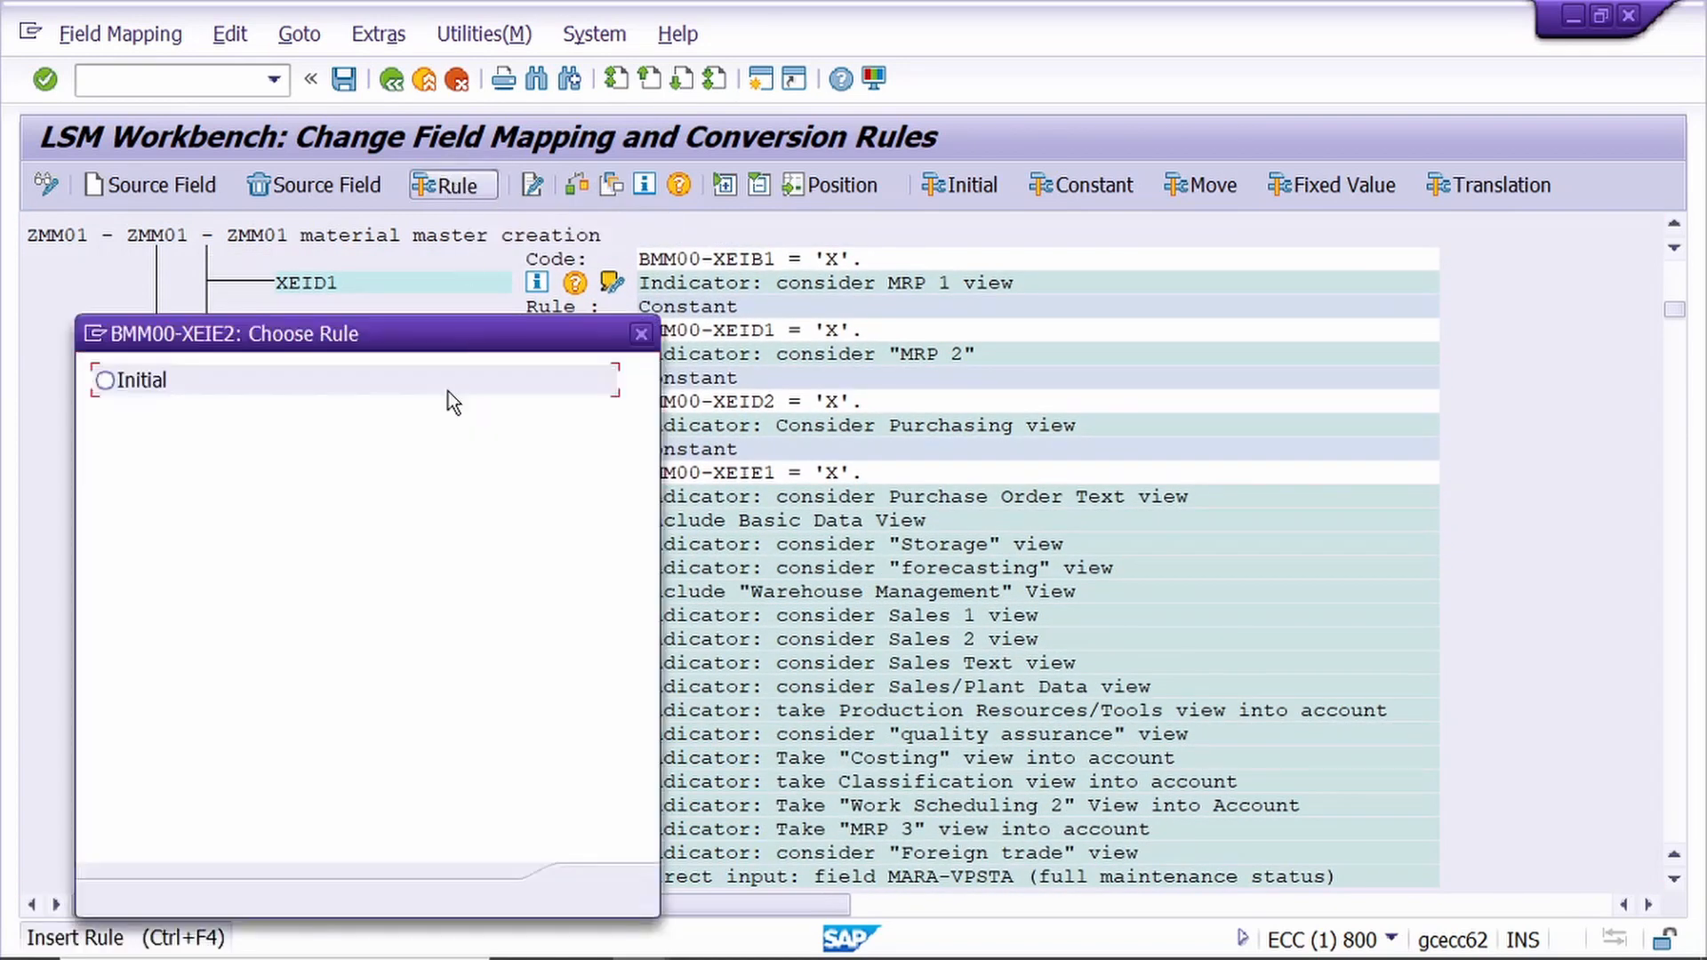
pyautogui.press('Return')
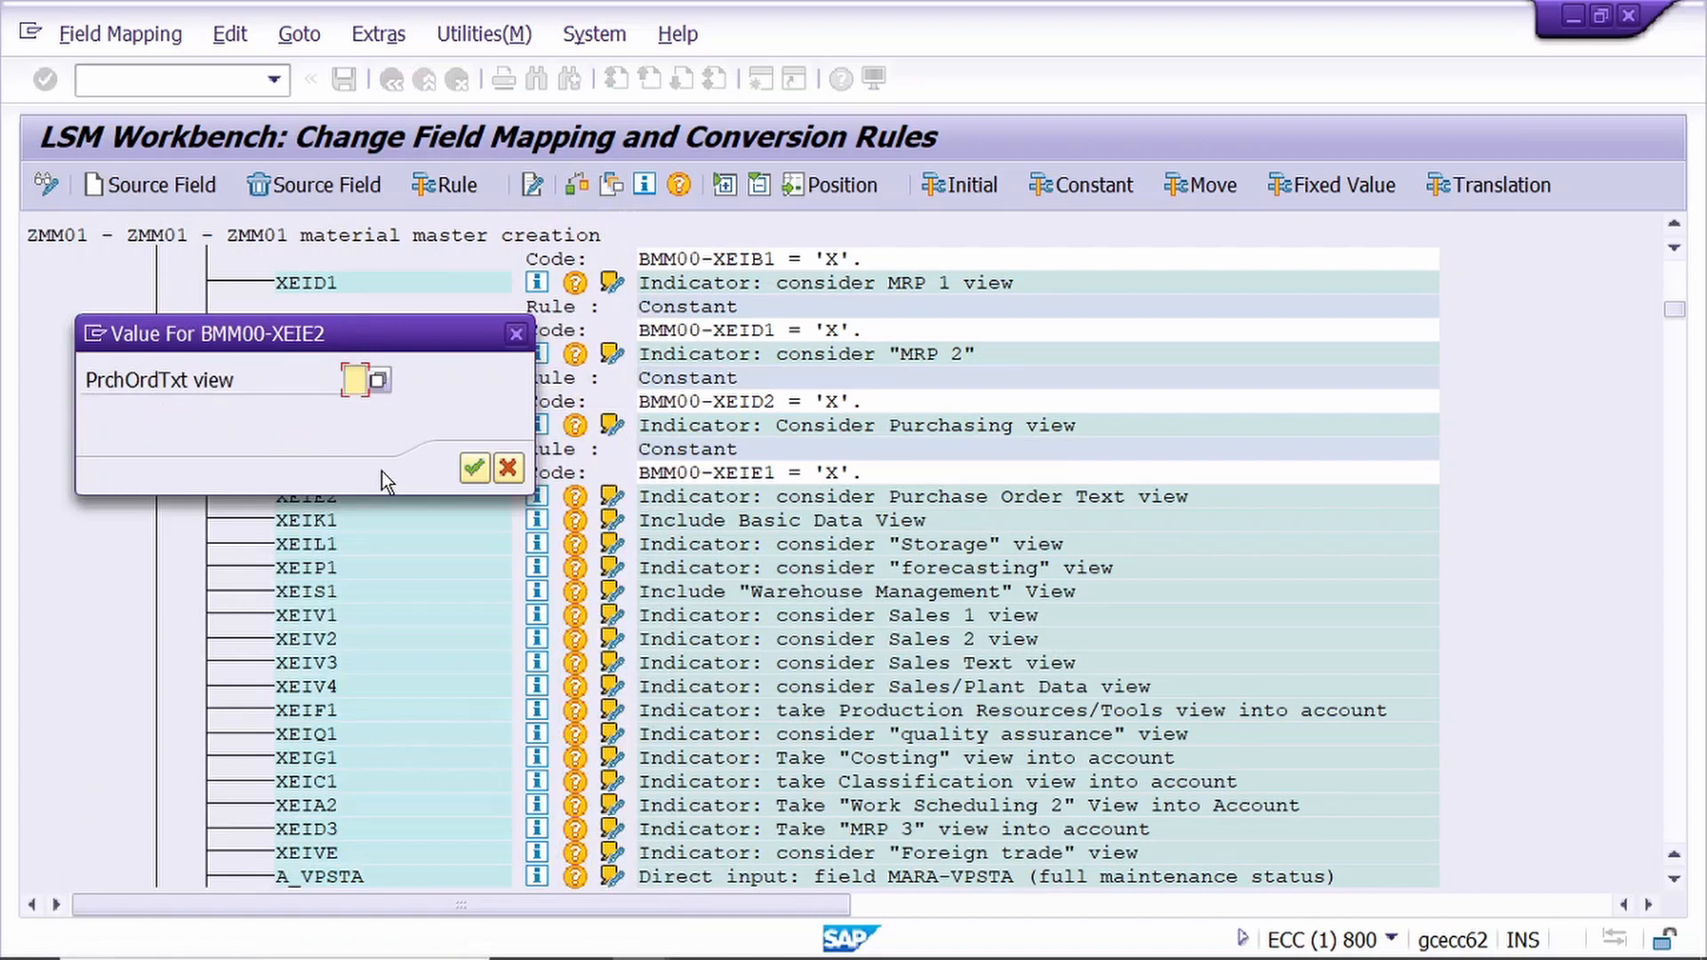
pyautogui.write('X')
pyautogui.press('Return')
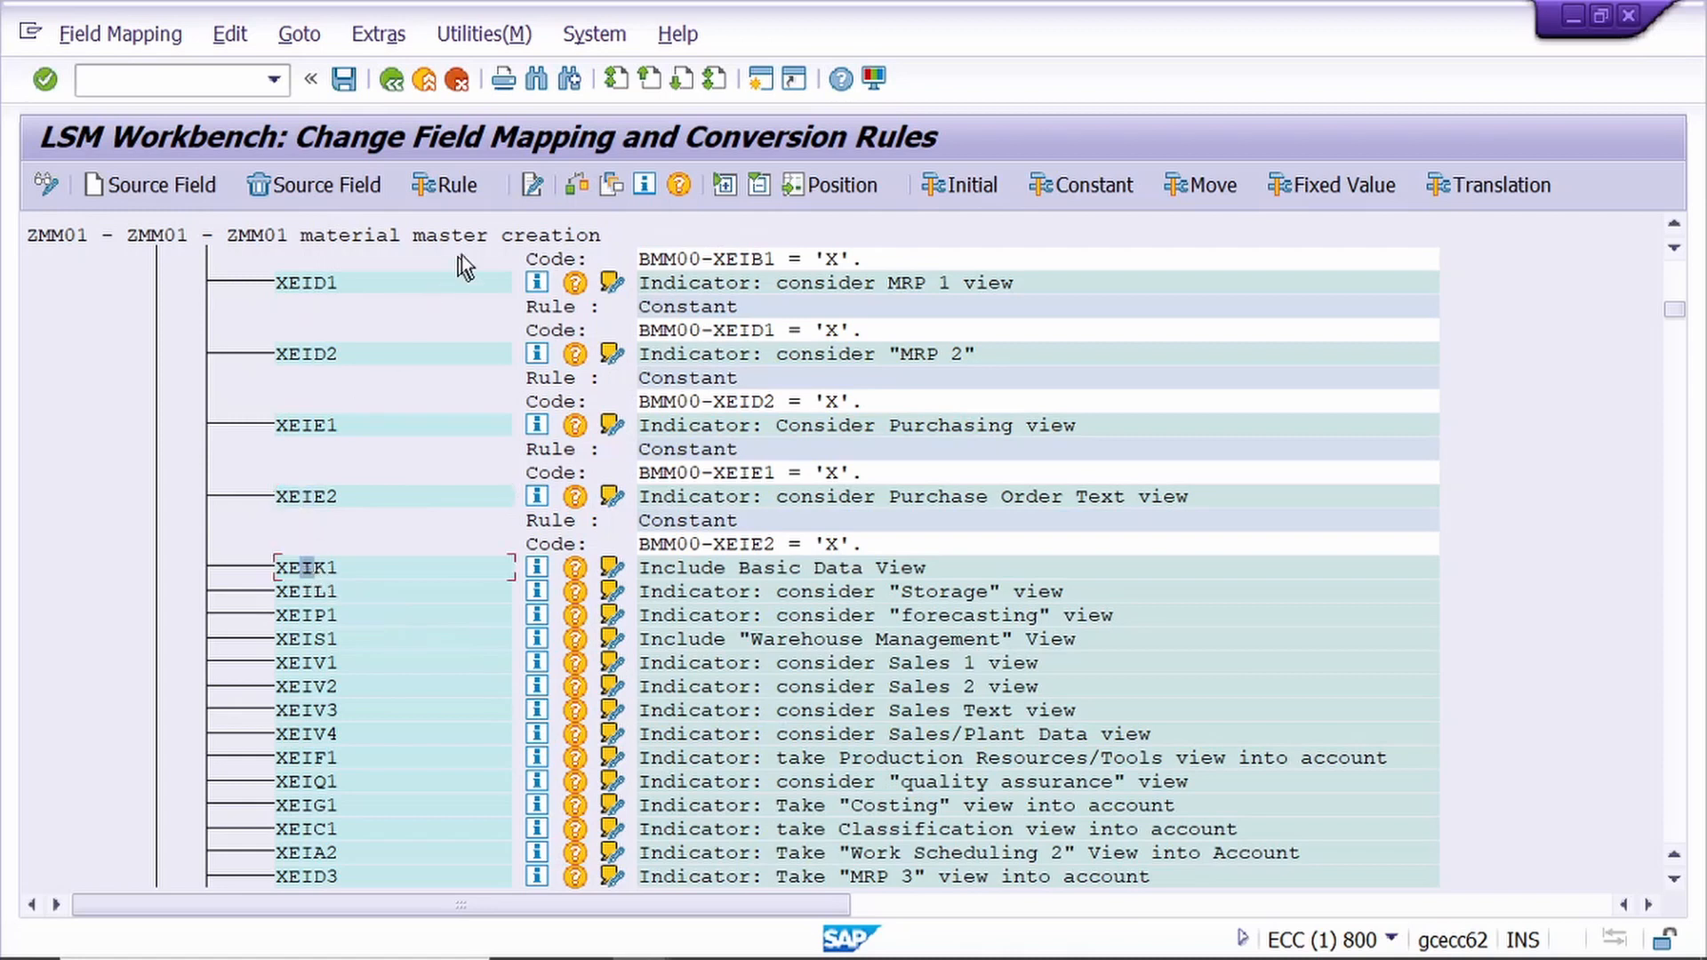
# - Assign a Constant rule with value X to field XEIK1, which includes the Basic Data view
pyautogui.click(471, 191)
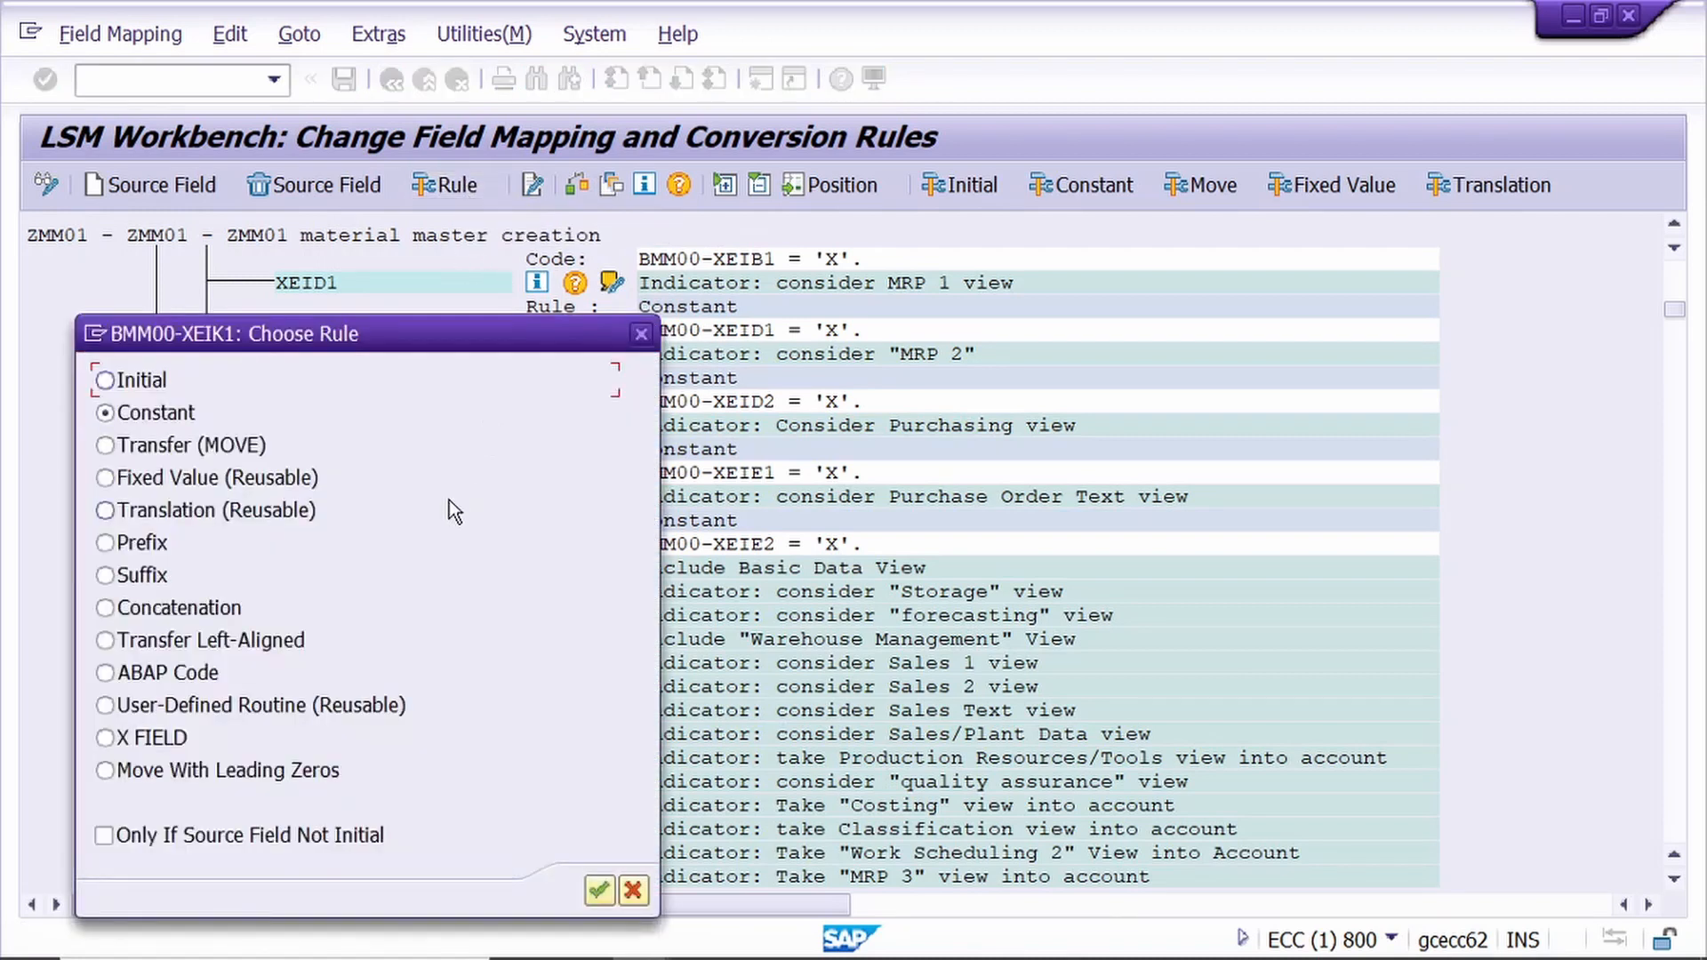
pyautogui.press('Return')
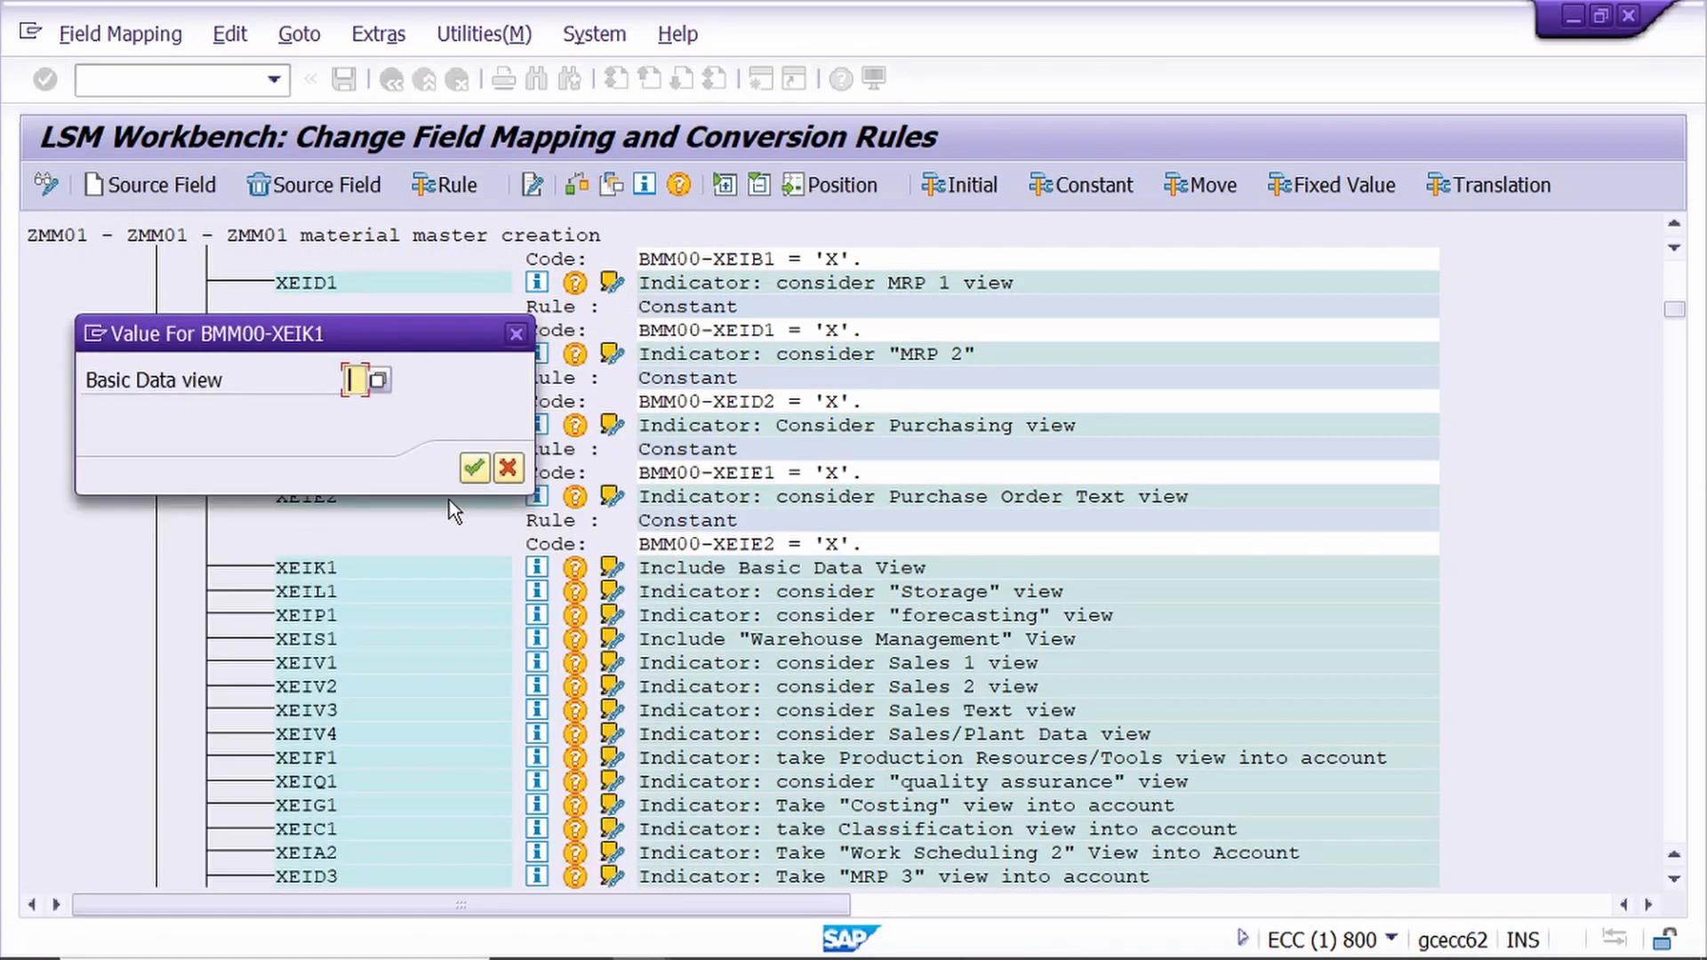
pyautogui.write('X')
pyautogui.press('Return')
# - Assign a Constant rule with value X to field XEIL1, the Storage view indicator
pyautogui.scroll(-1, 459, 551)
pyautogui.scroll(-3, 459, 551)
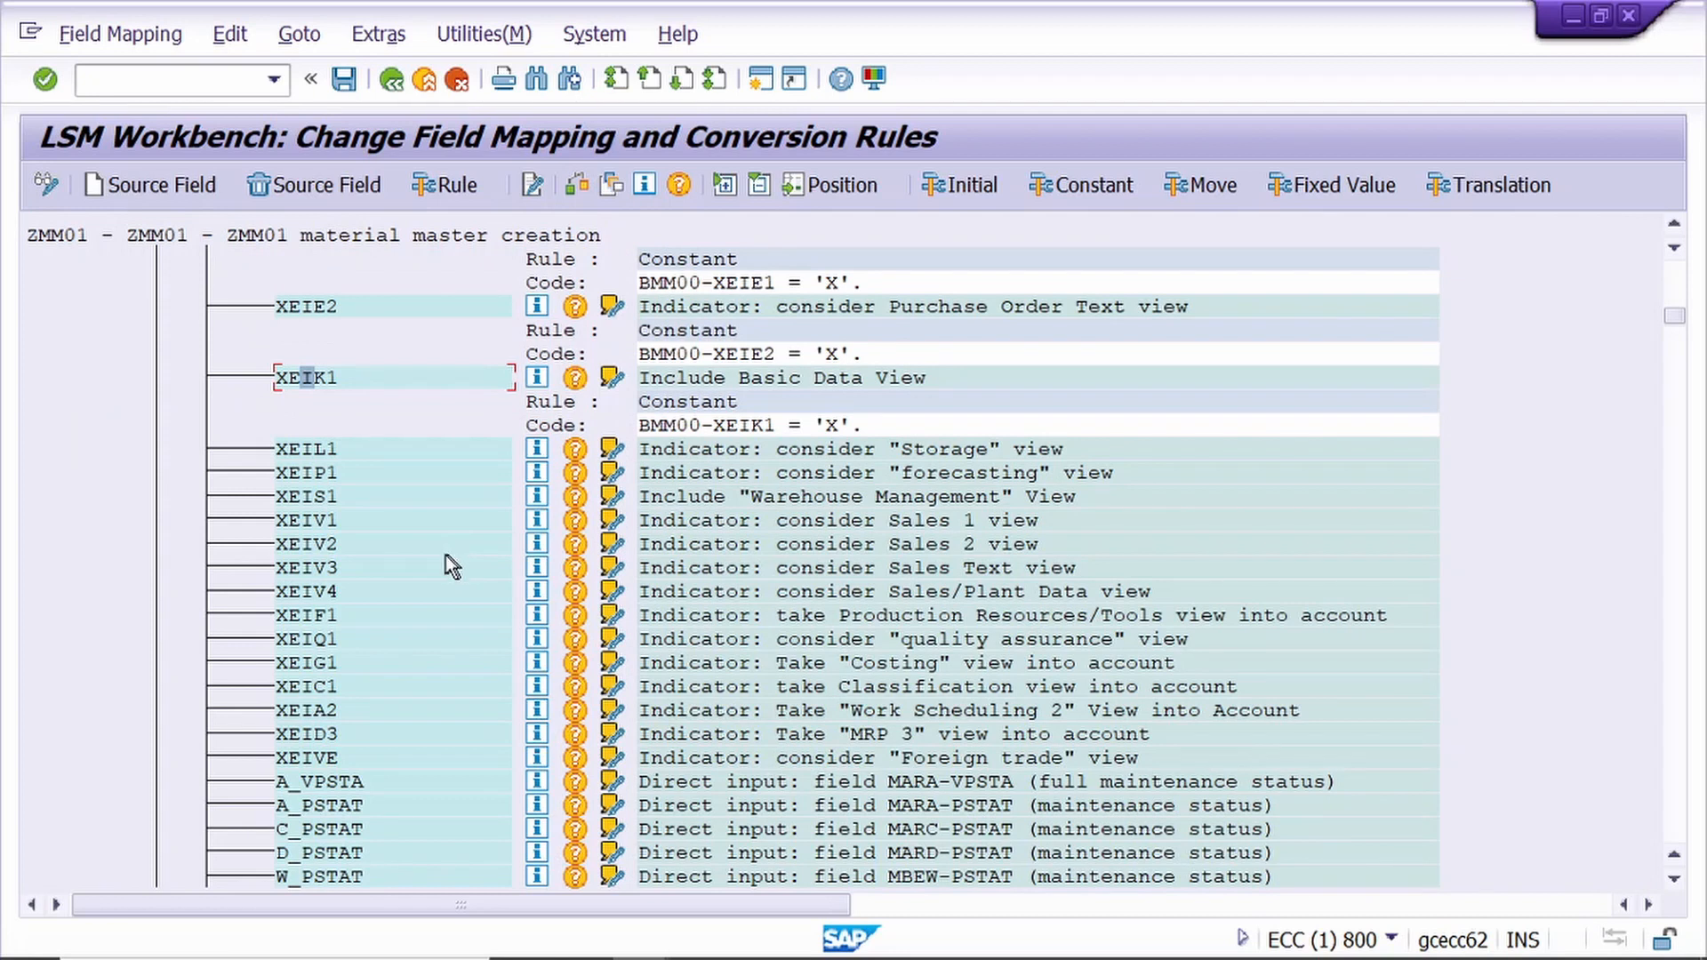
pyautogui.click(293, 449)
pyautogui.click(444, 185)
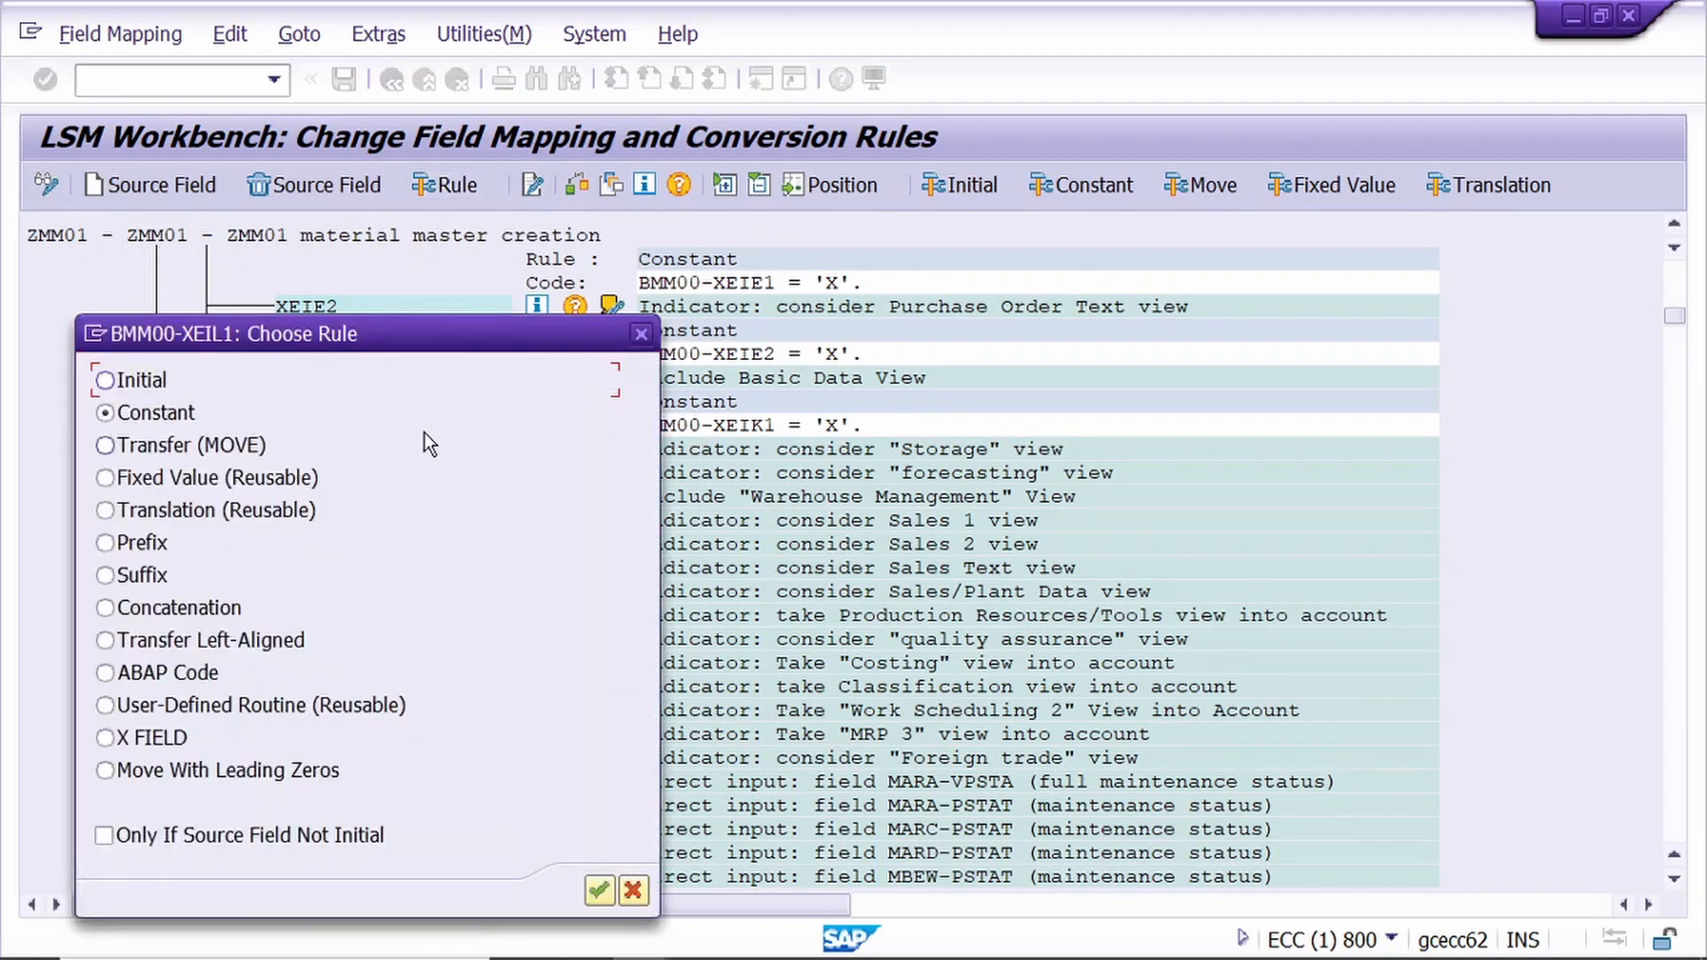
pyautogui.press('Return')
pyautogui.write('X')
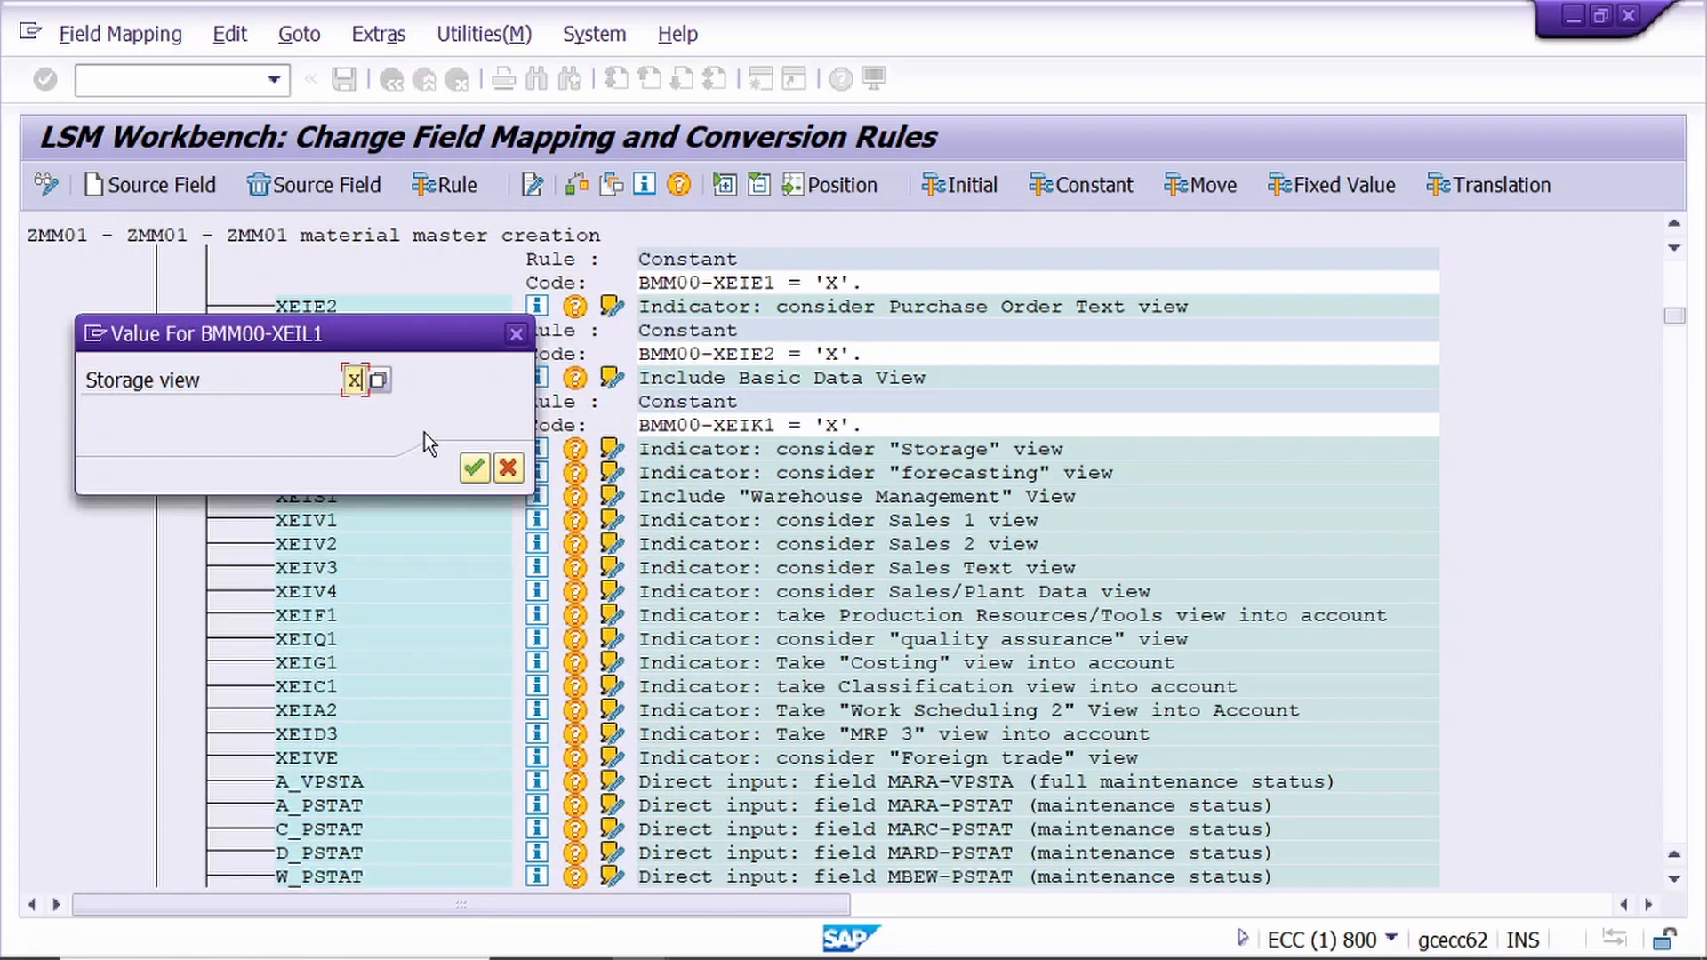
pyautogui.click(466, 475)
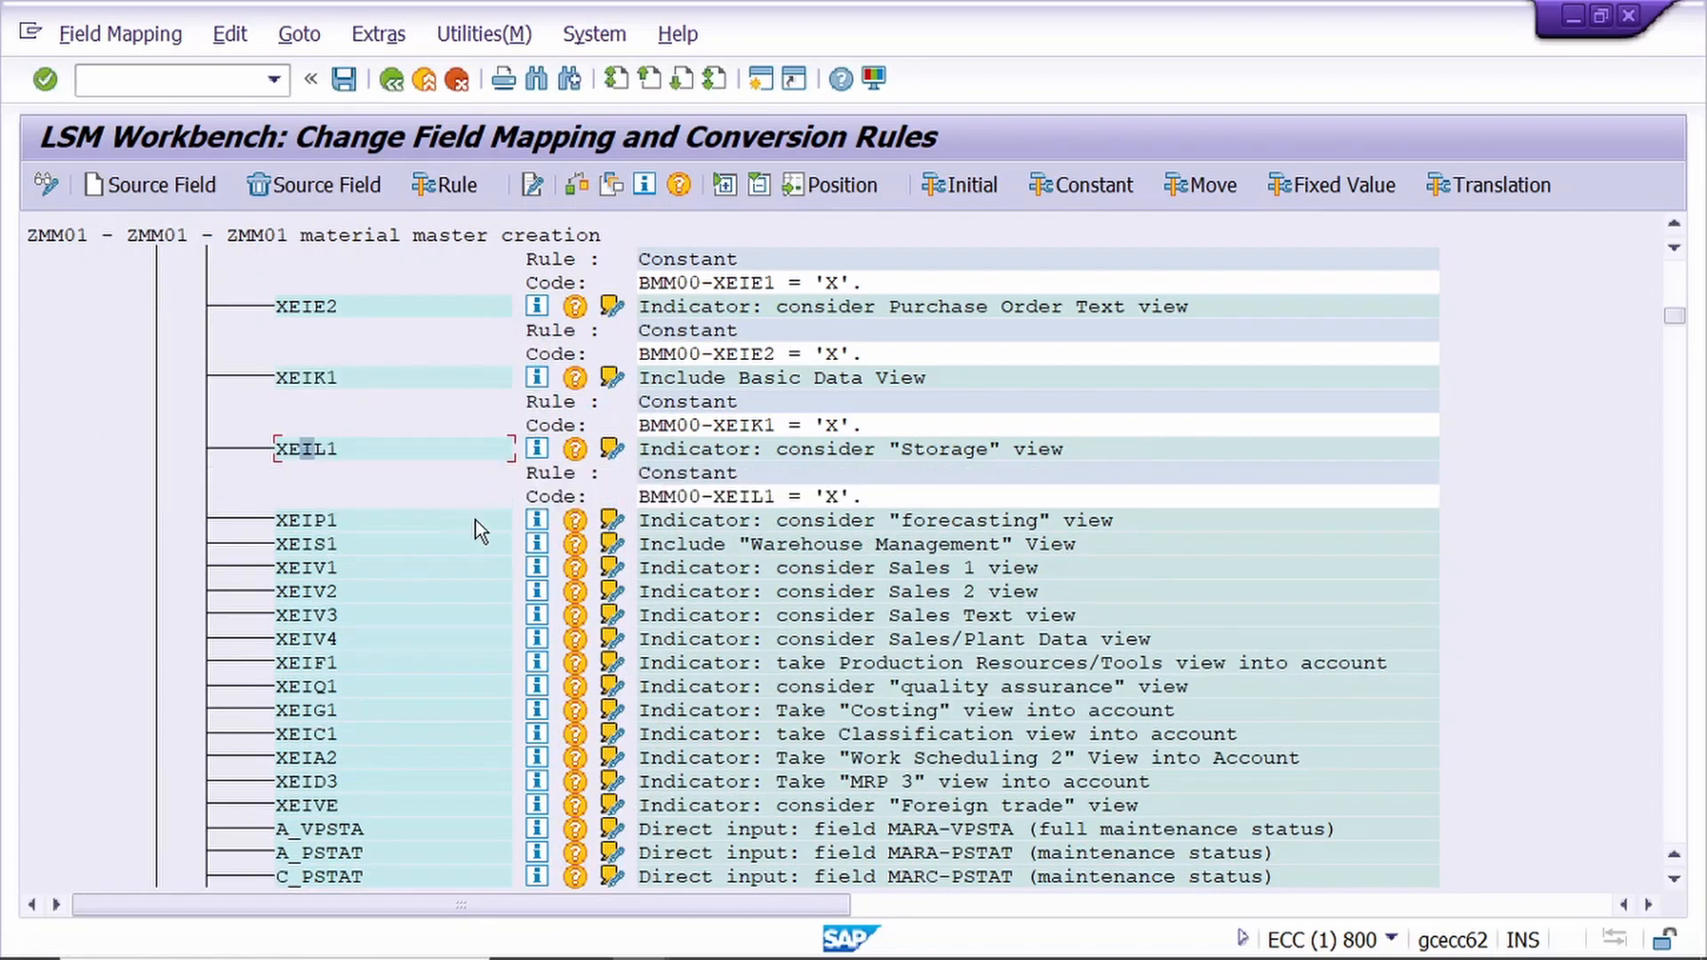
# - Assign a Constant rule with value X to field XEIV1, the Sales 1 view indicator
pyautogui.click(302, 569)
pyautogui.click(449, 187)
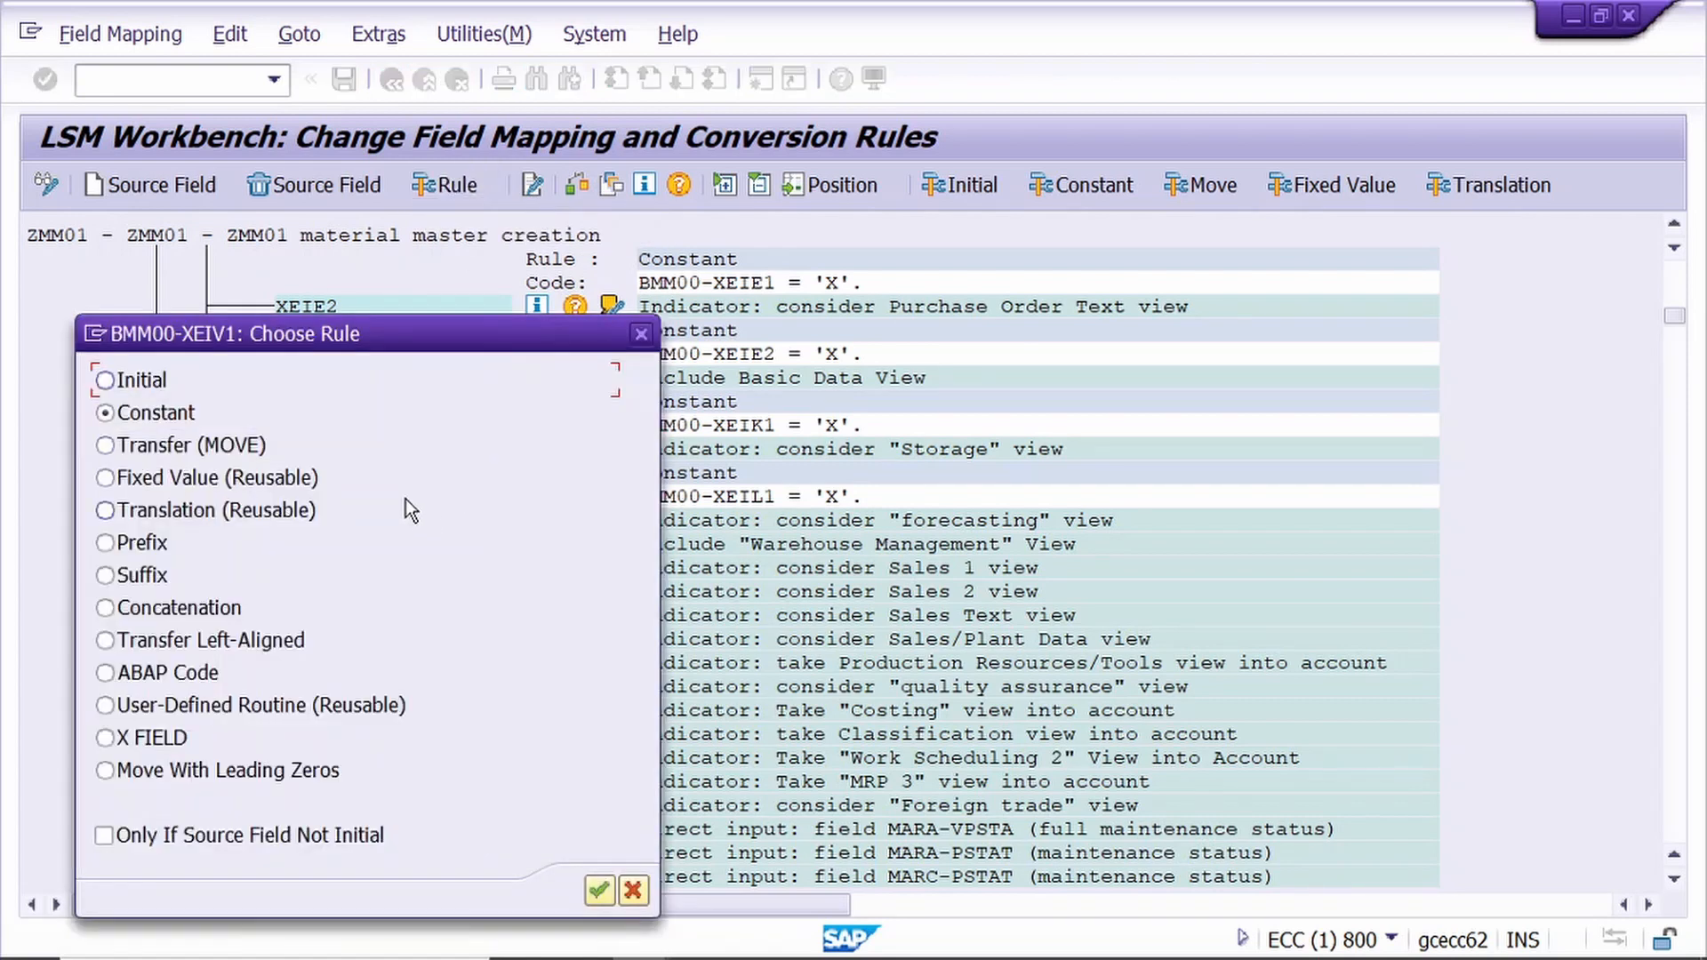
pyautogui.press('Return')
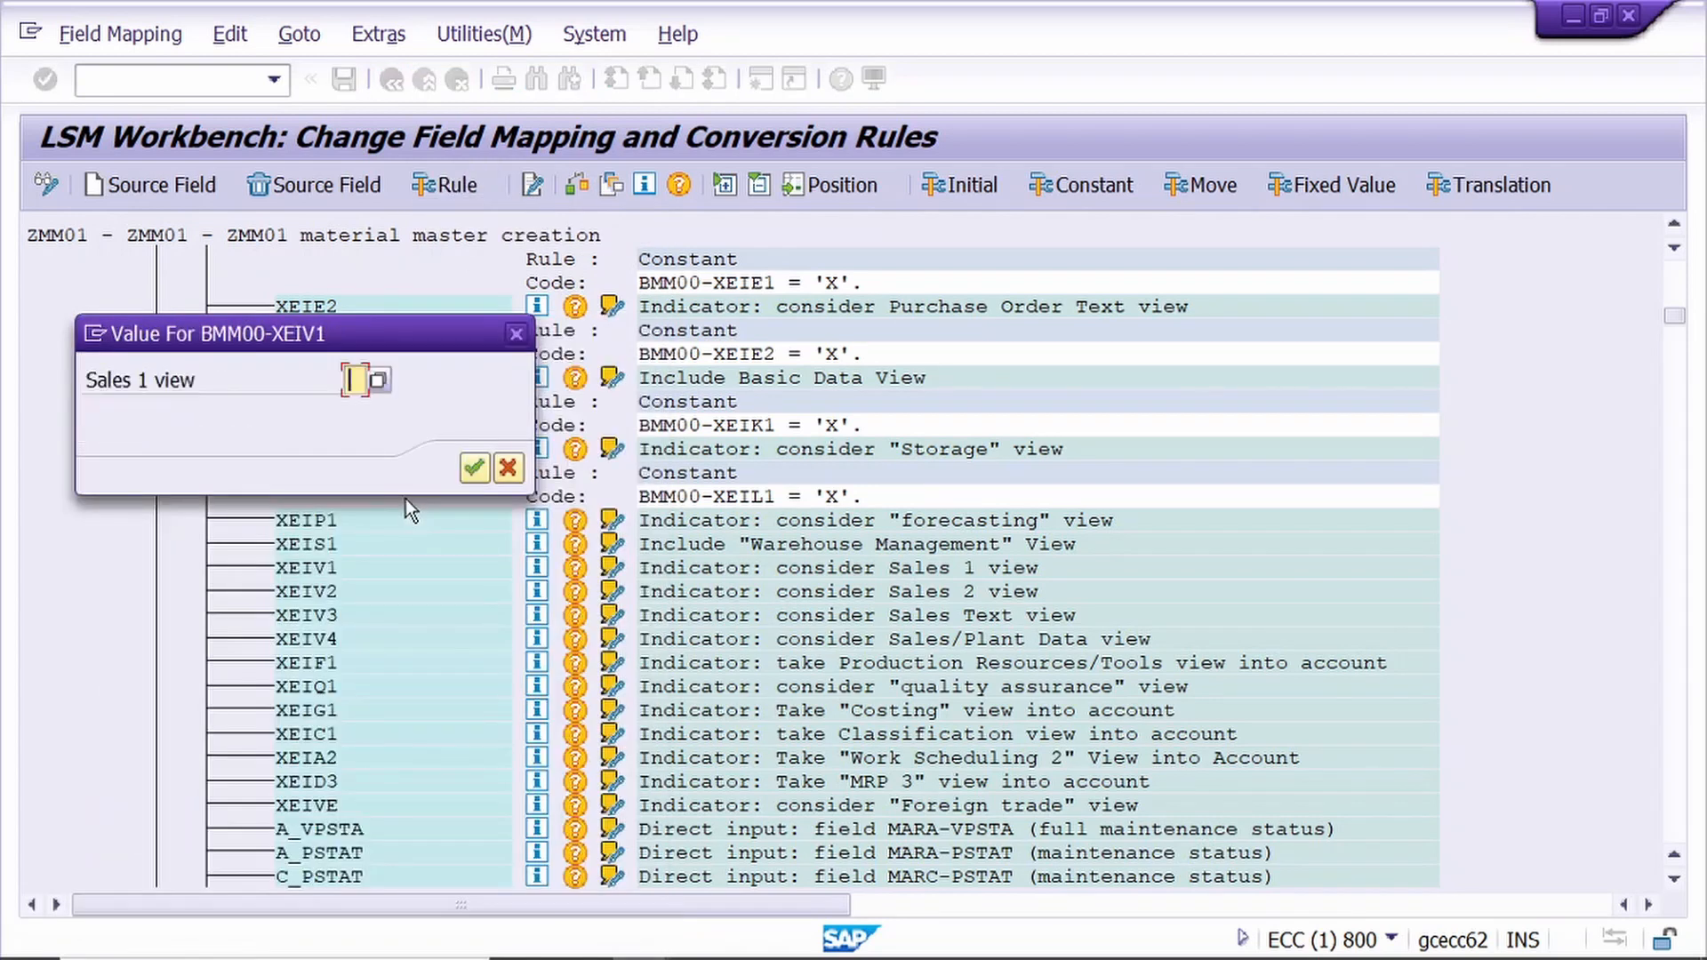
pyautogui.write('X')
pyautogui.press('Return')
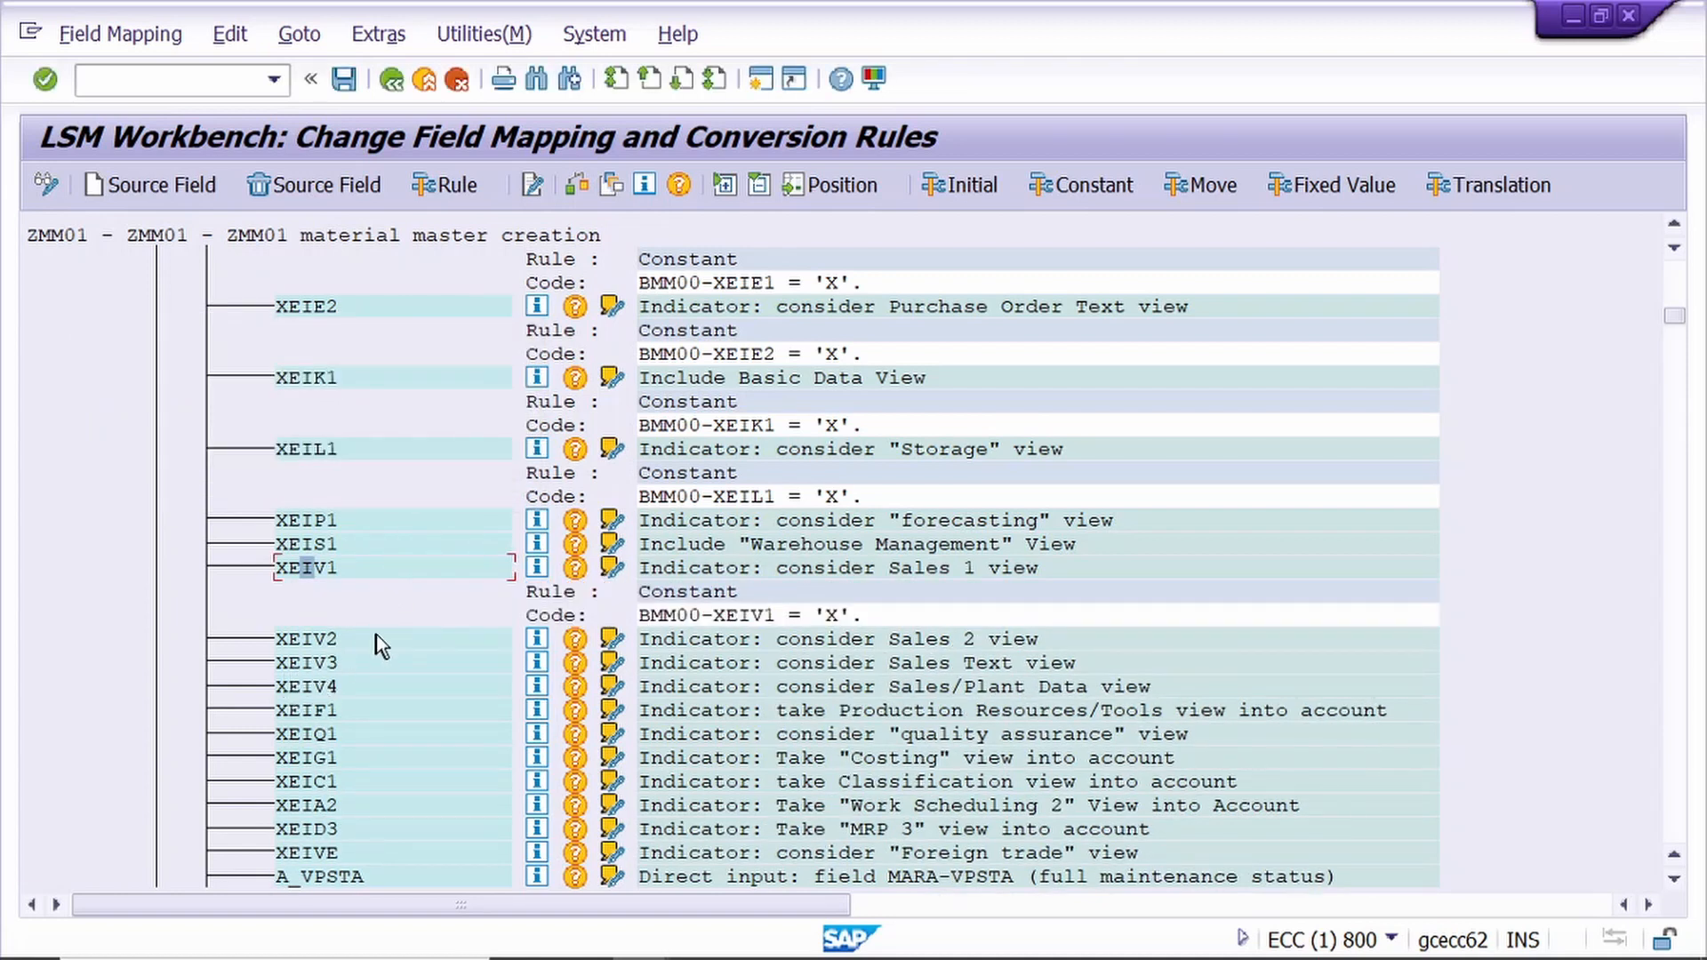
# - Assign a Constant rule with value X to field XEIV2, the Sales 2 view indicator
pyautogui.scroll(-1, 379, 628)
pyautogui.scroll(-1, 379, 628)
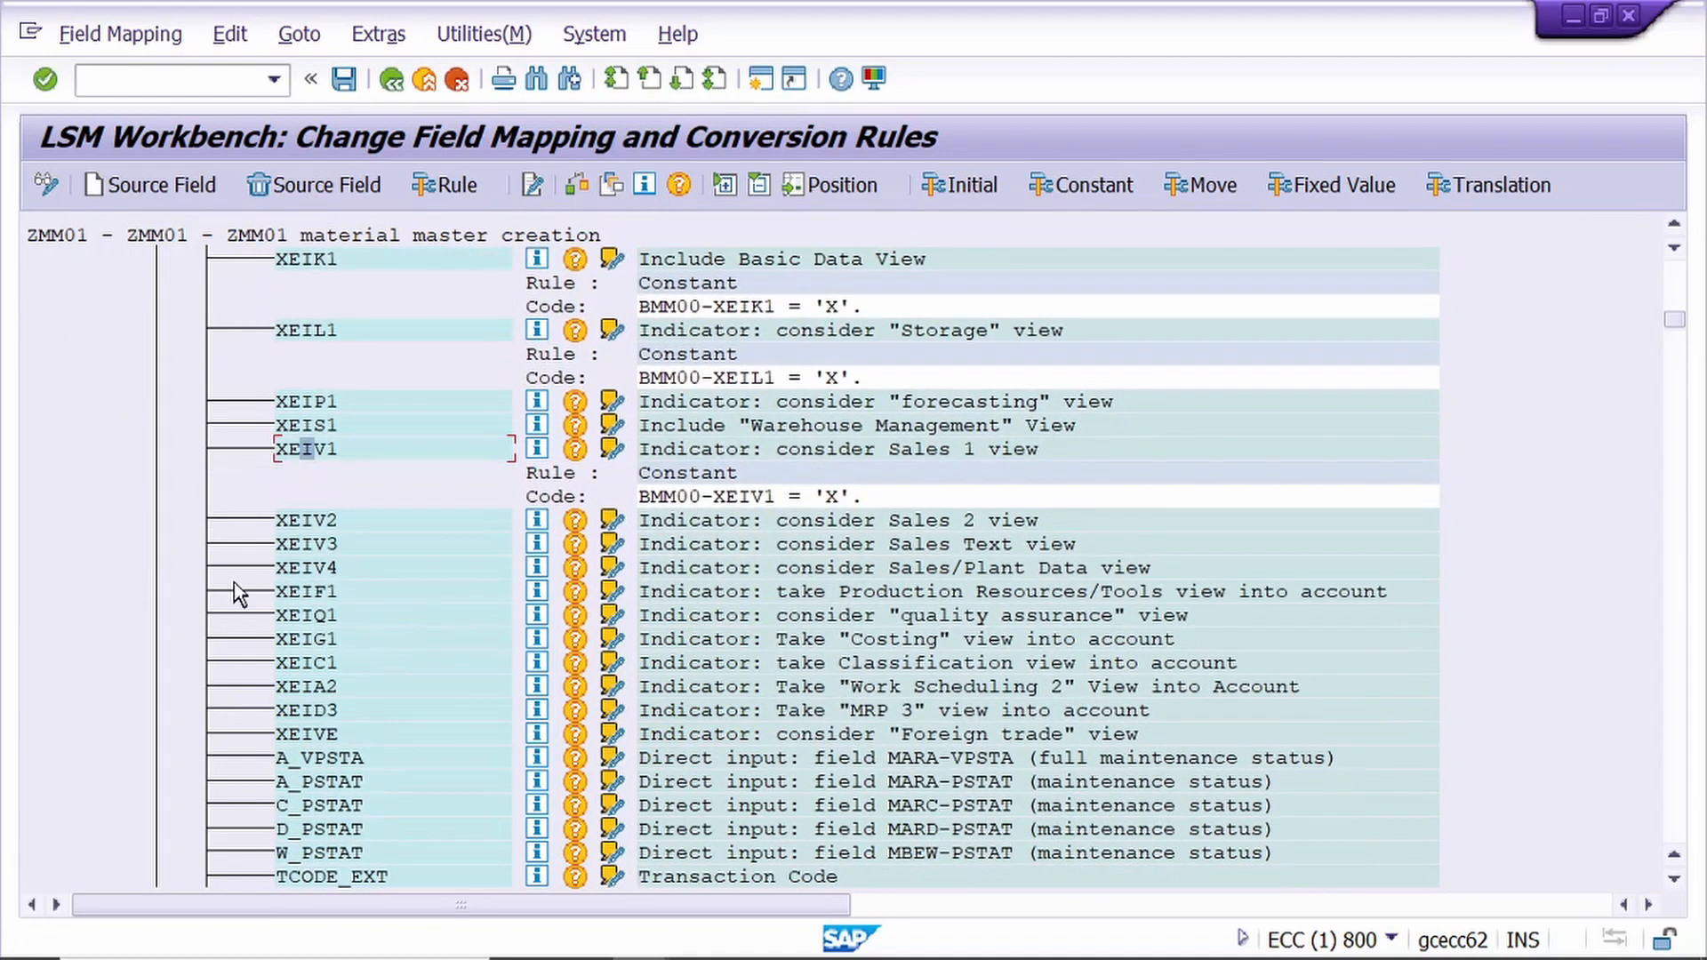
pyautogui.click(305, 520)
pyautogui.click(456, 188)
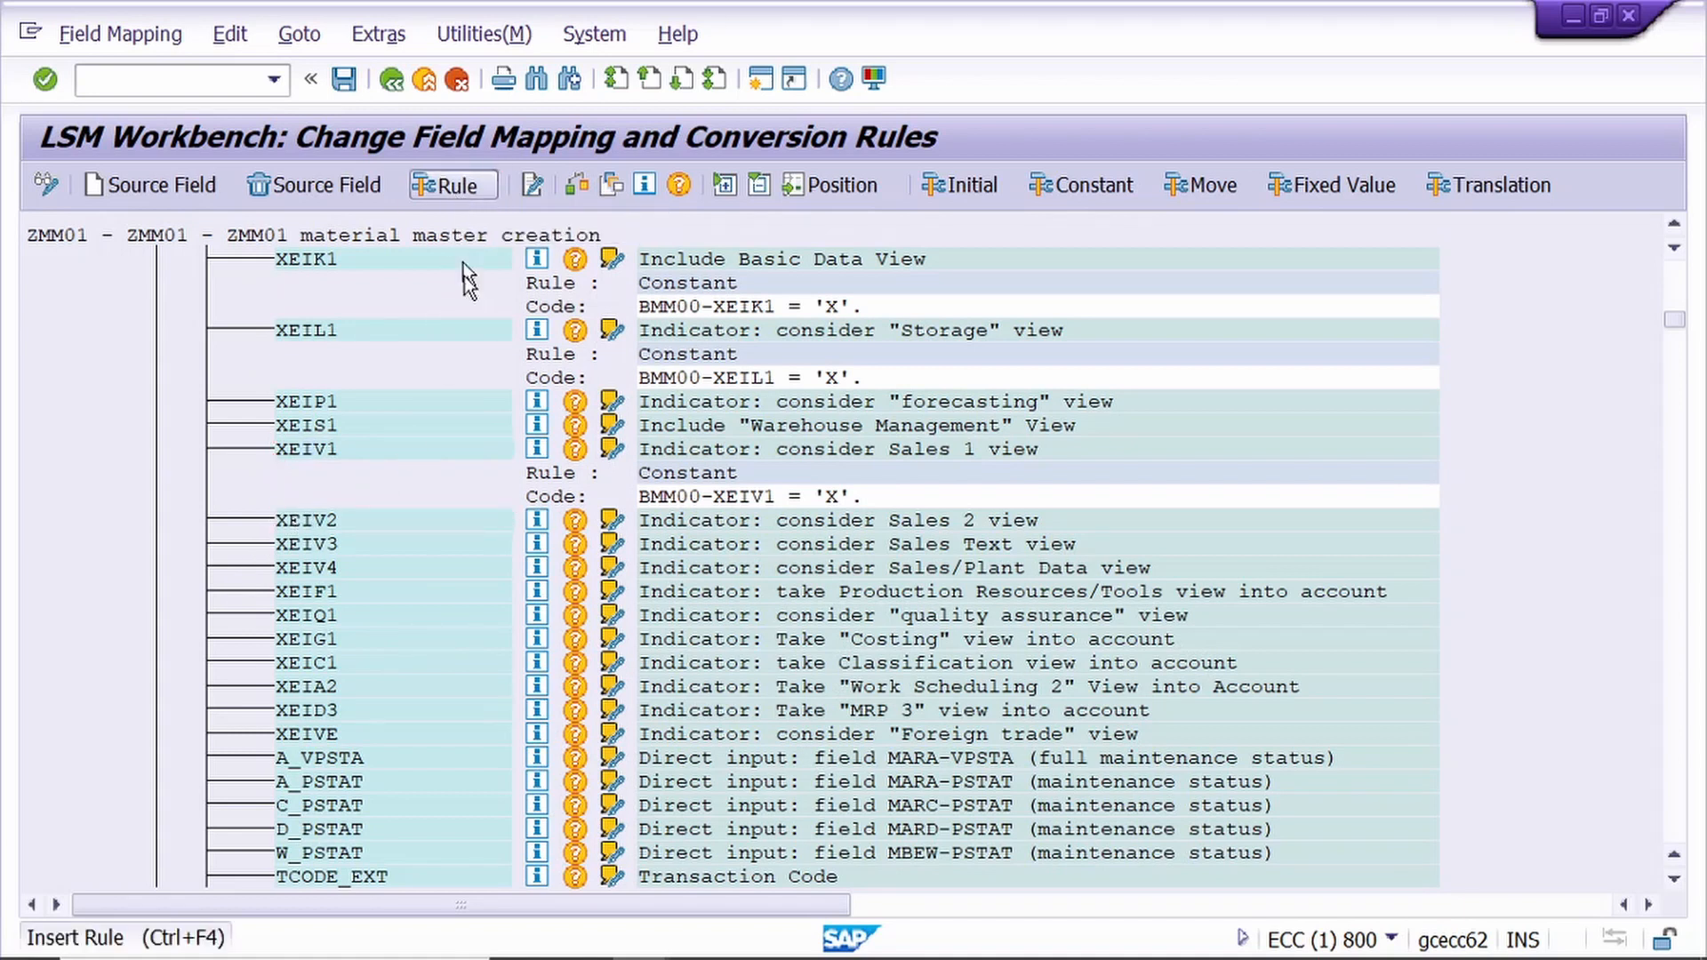
pyautogui.press('Return')
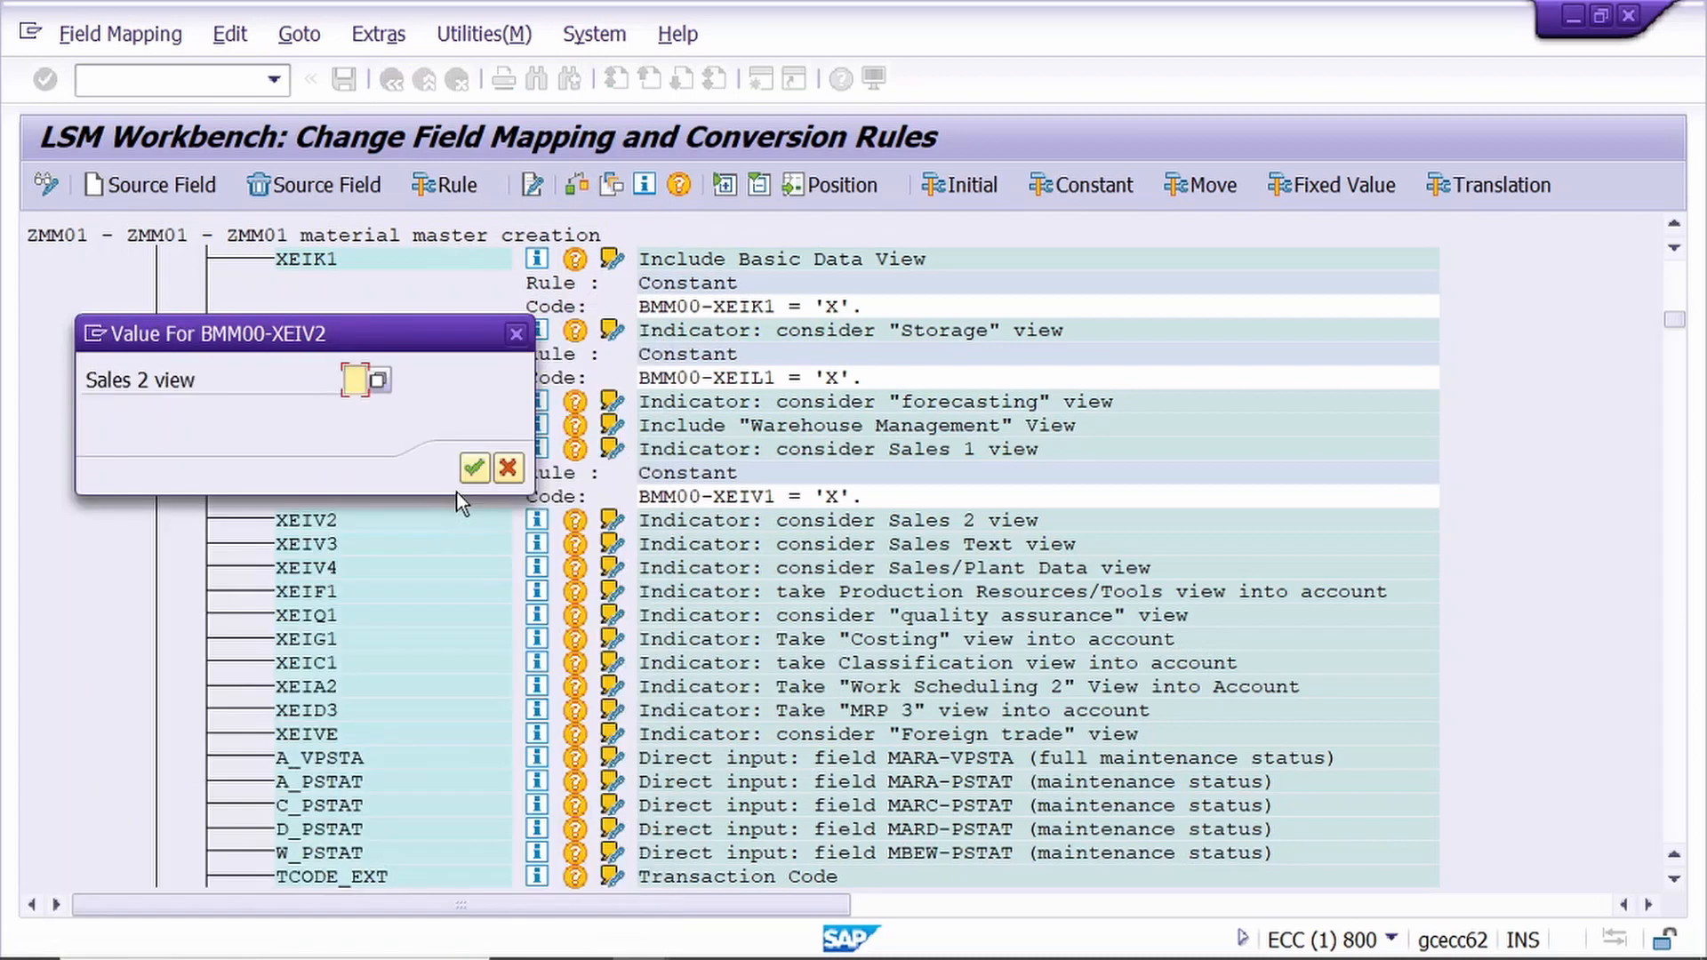
pyautogui.write('X')
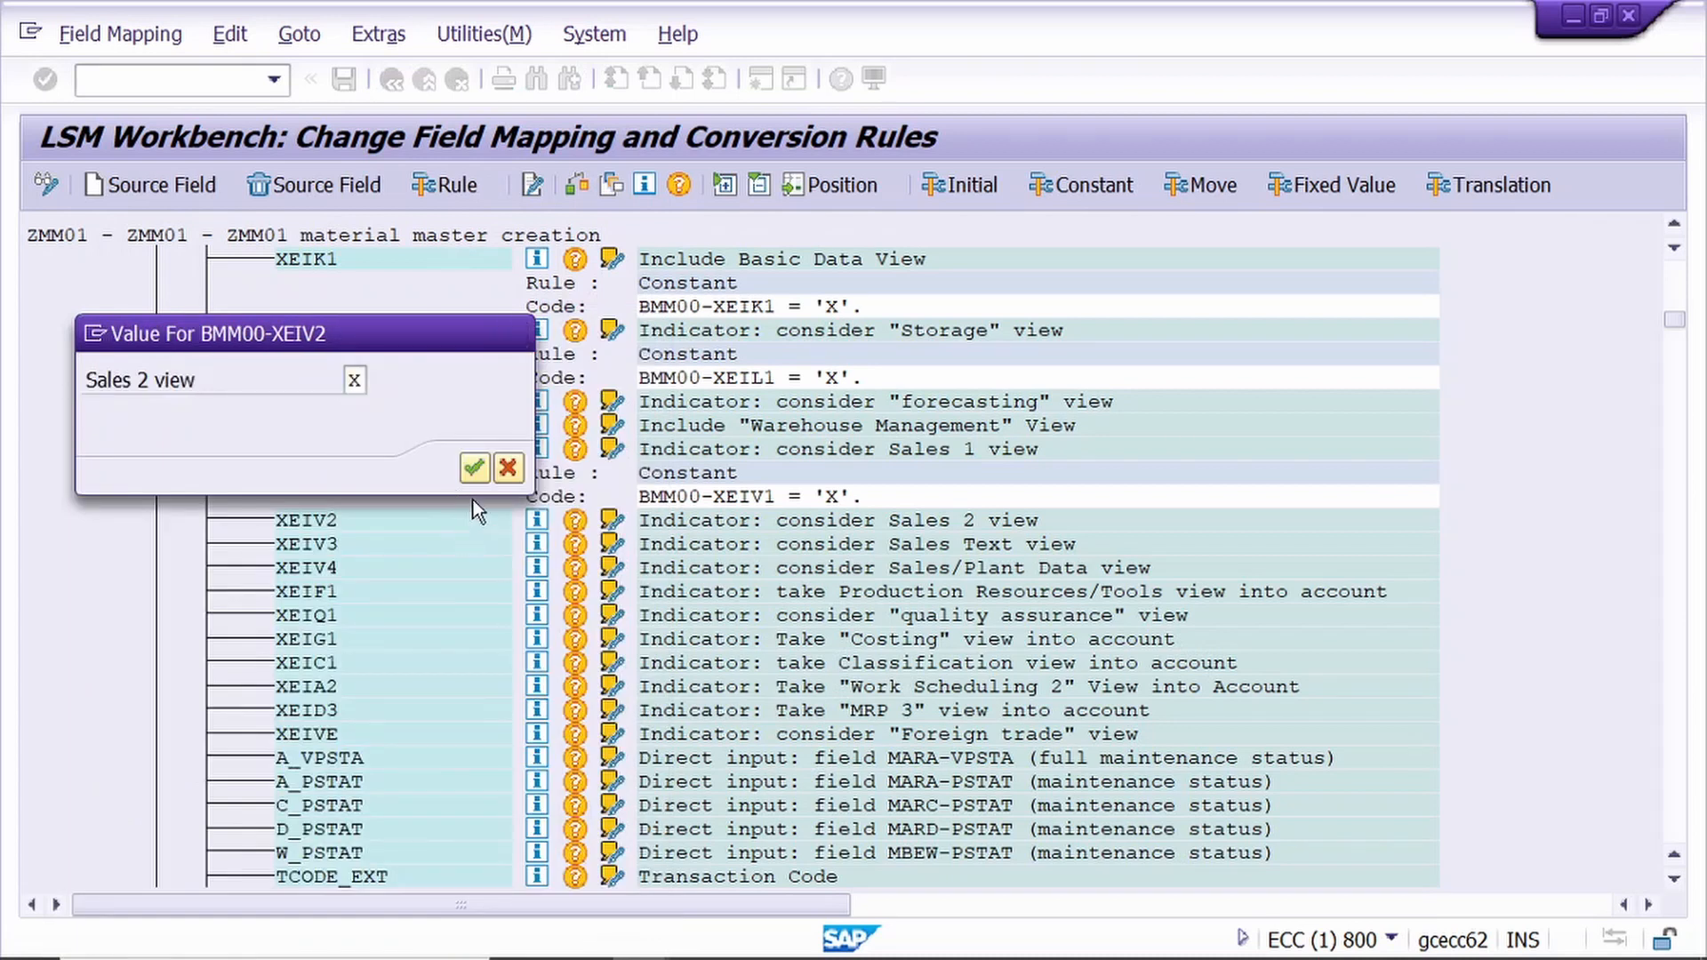
pyautogui.click(474, 467)
# - Assign a Constant rule with value X to field XEIV3, the Sales Text view indicator
pyautogui.scroll(-2, 454, 606)
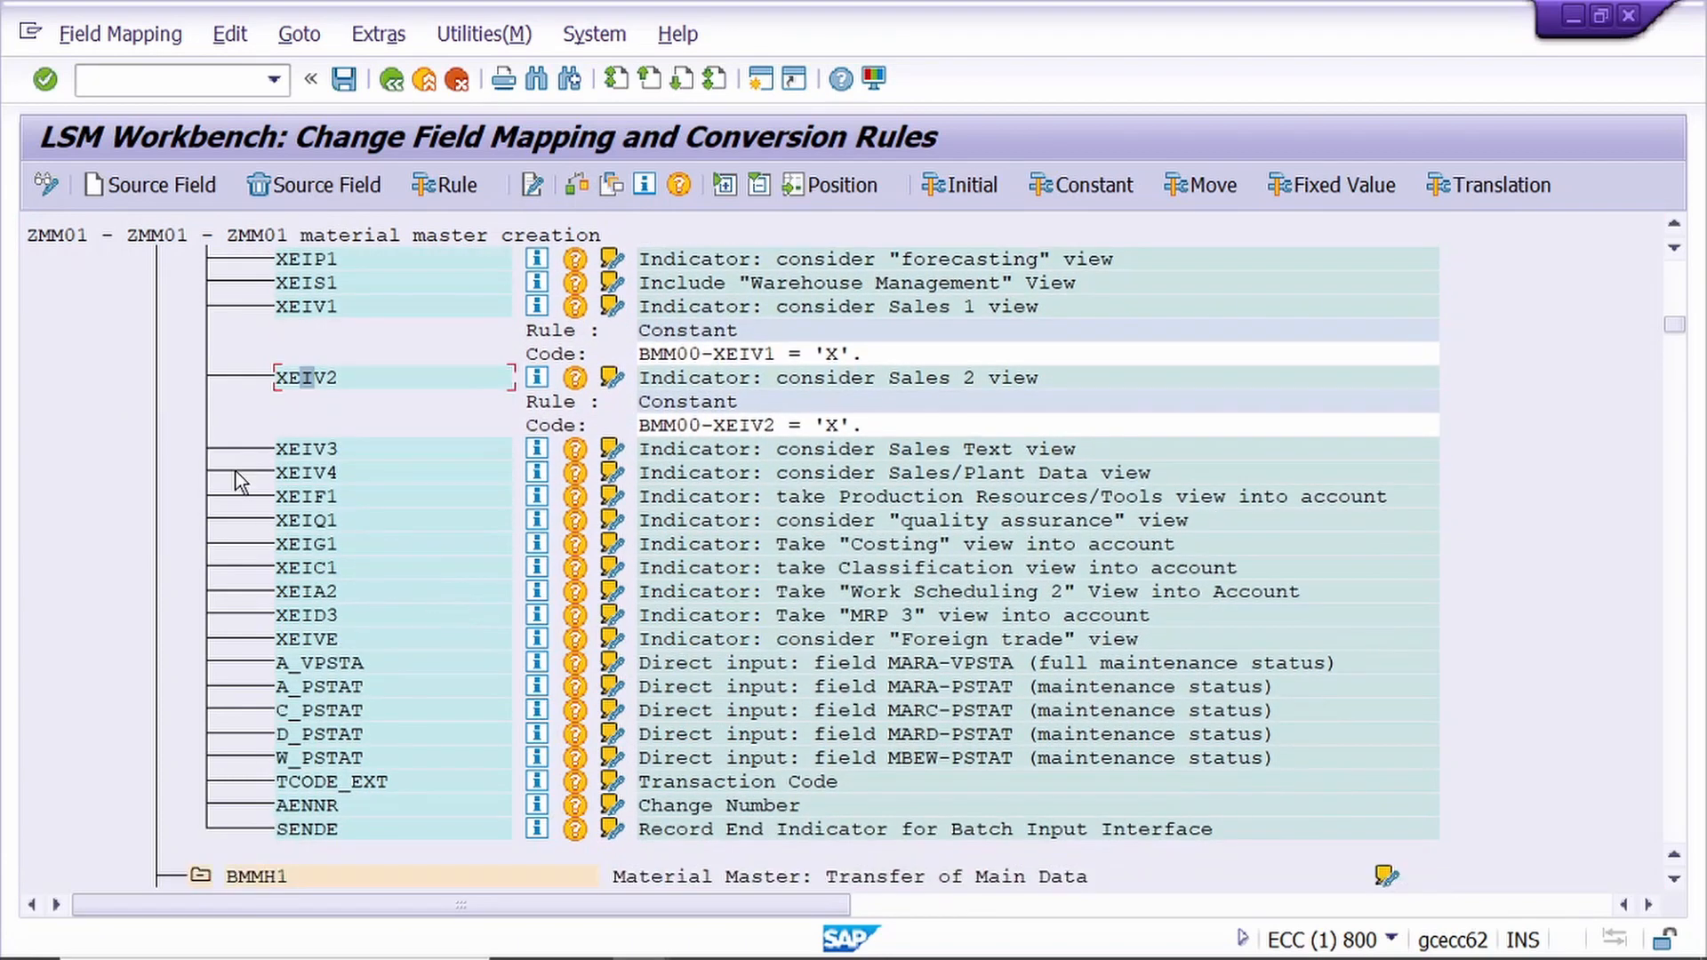
pyautogui.click(295, 453)
pyautogui.click(457, 186)
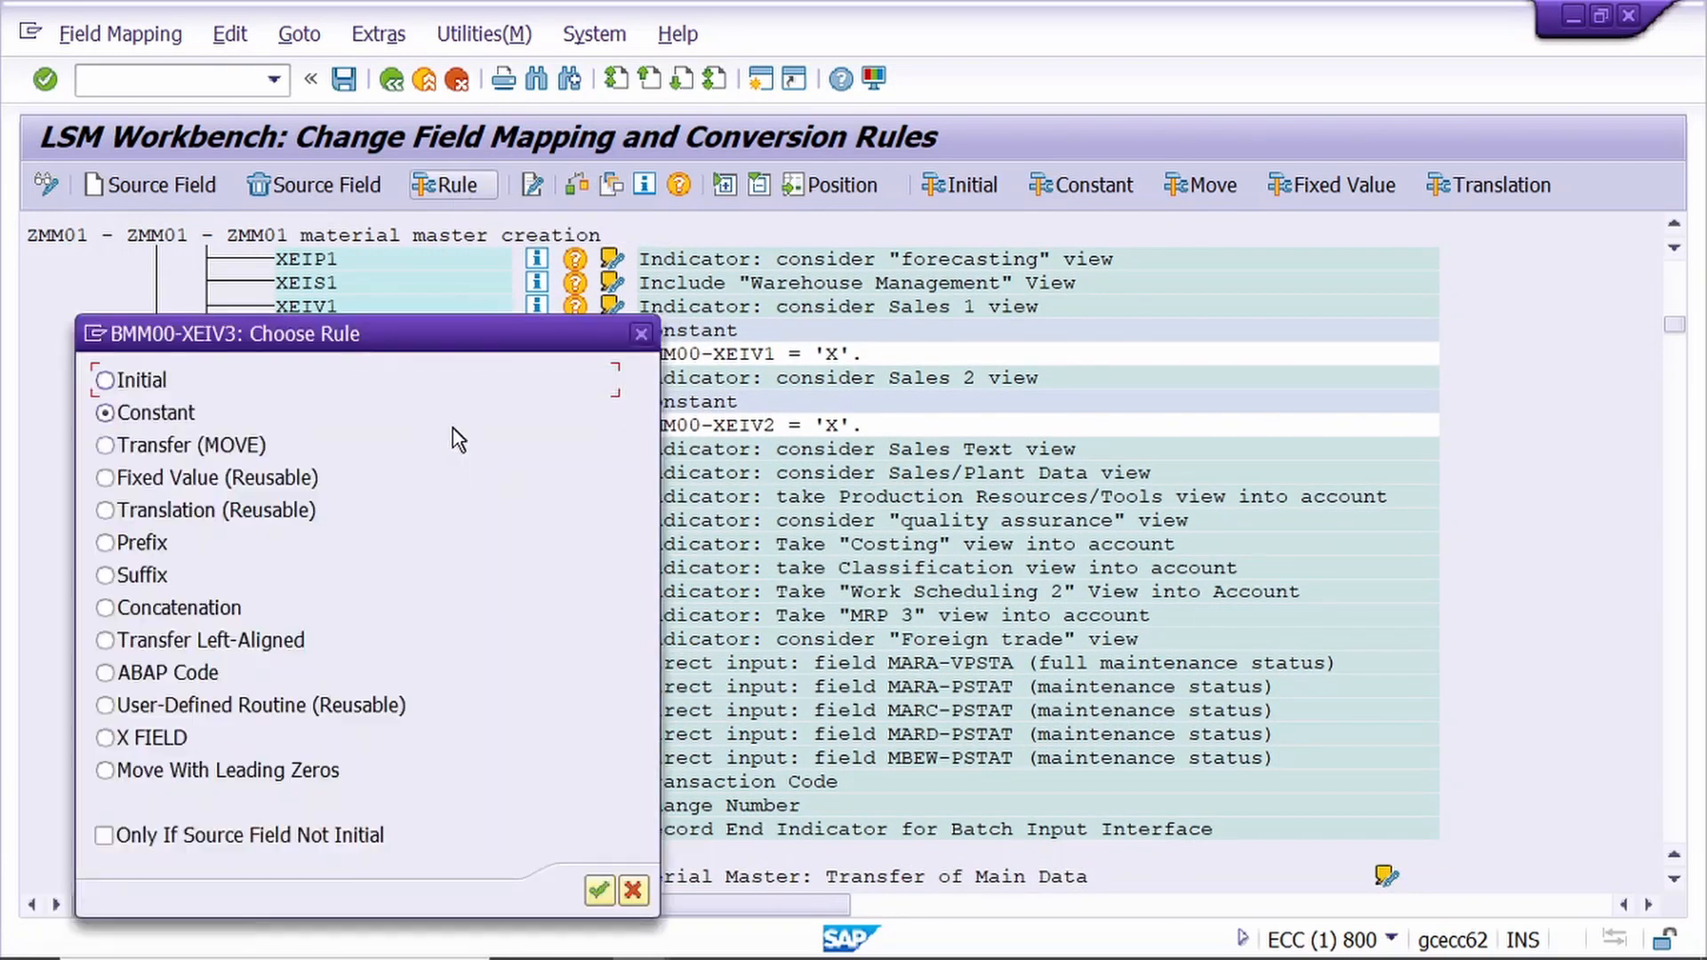
pyautogui.press('Return')
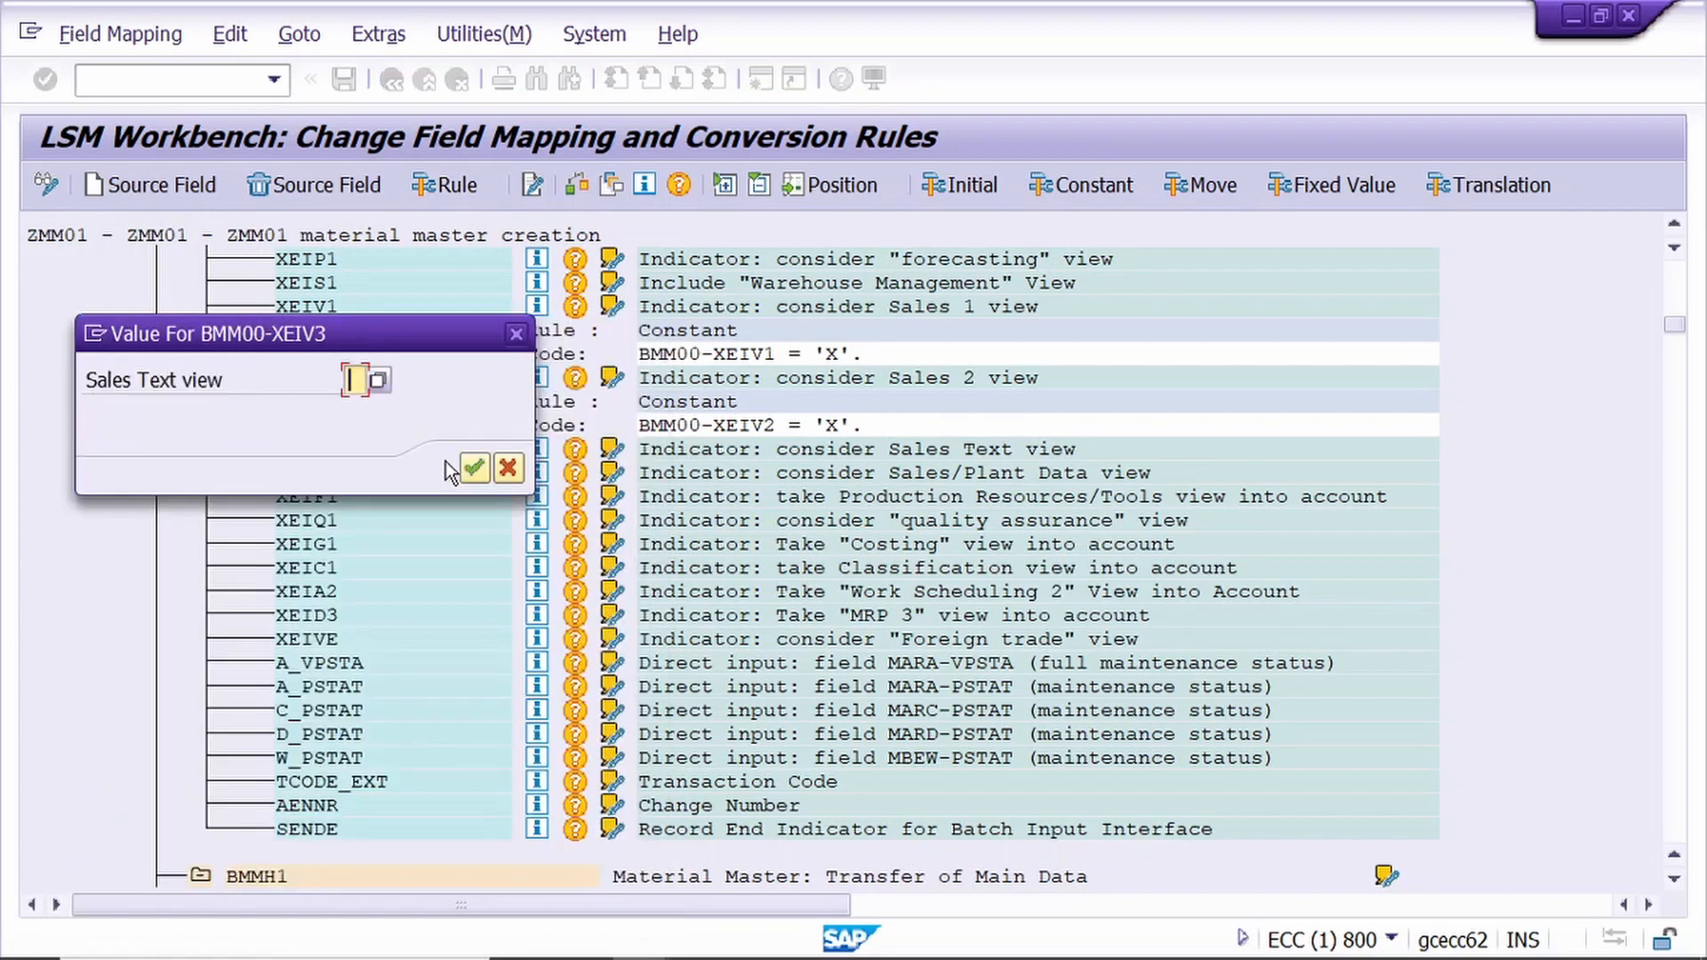
pyautogui.write('X')
pyautogui.press('Return')
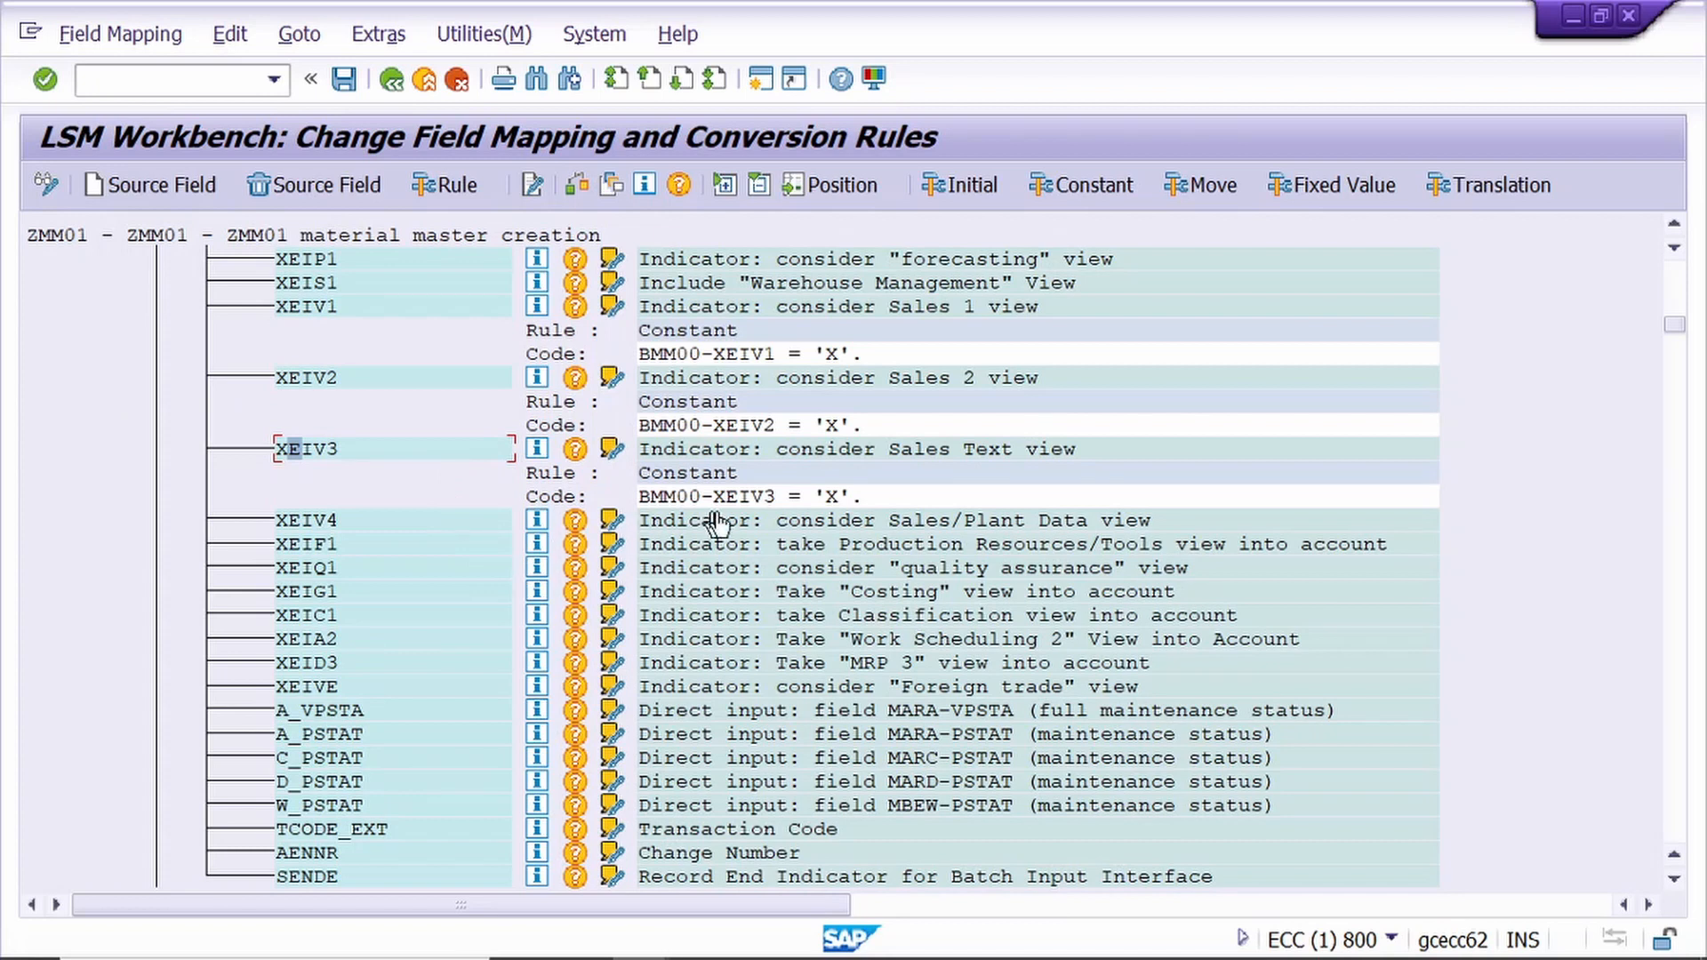
# - Assign a Constant rule with value X to field XEIV4, the Sales/Plant Data view indicator
pyautogui.click(310, 521)
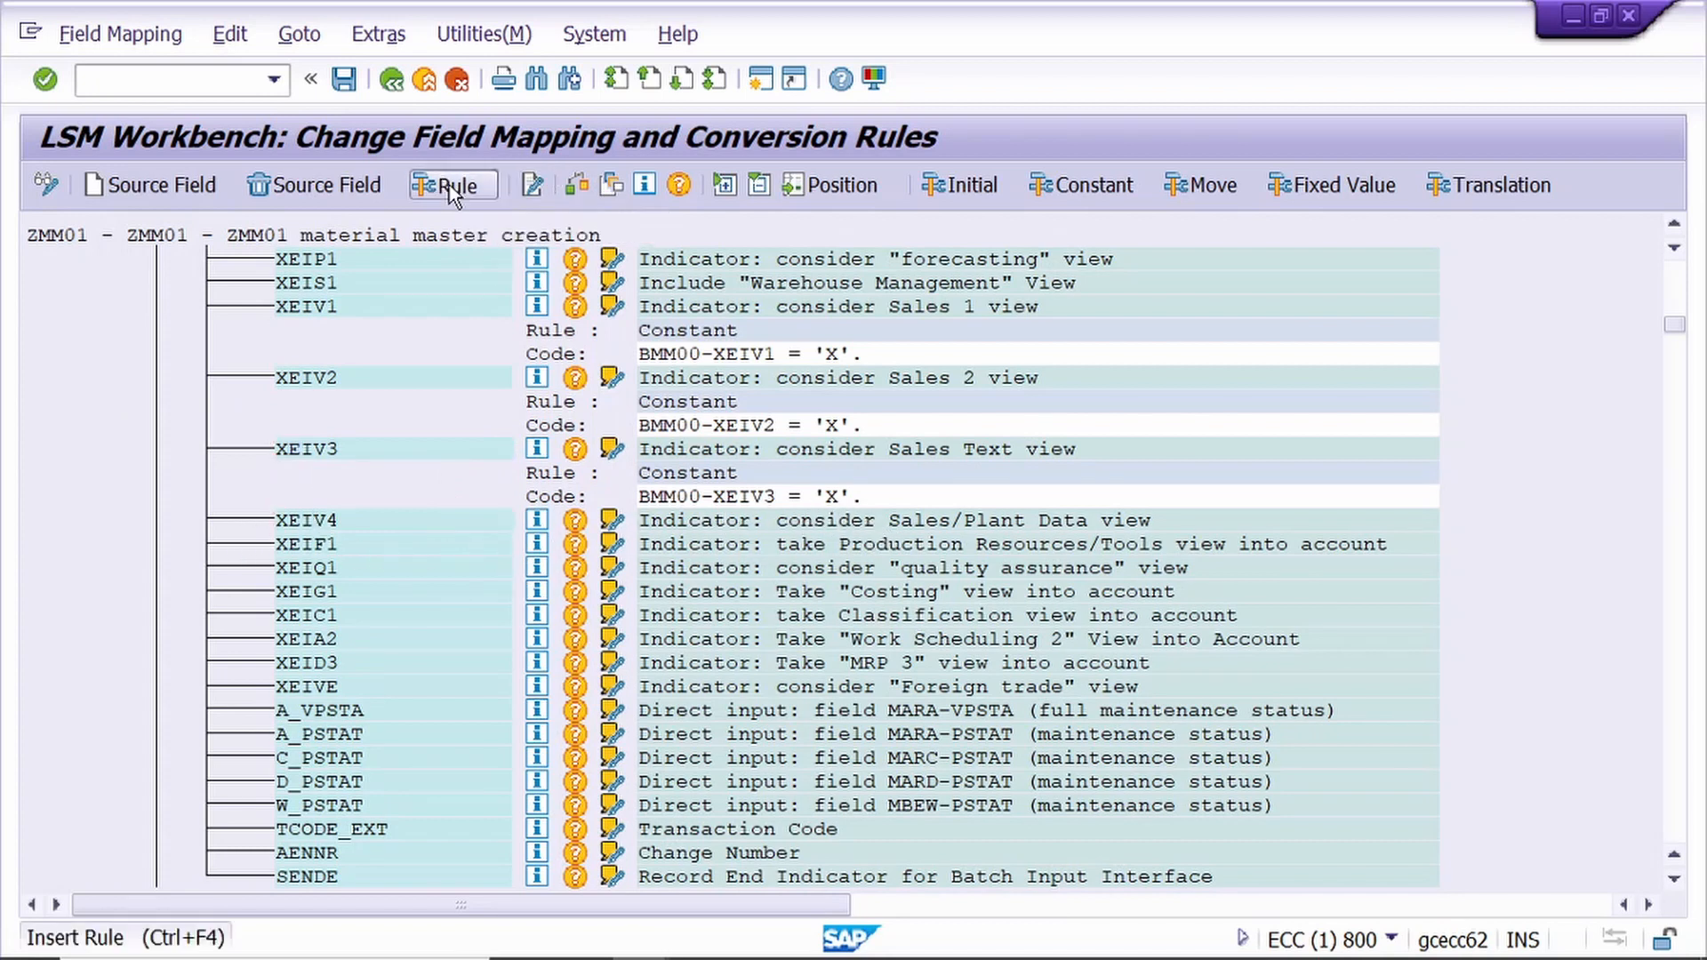
pyautogui.click(450, 186)
pyautogui.press('Return')
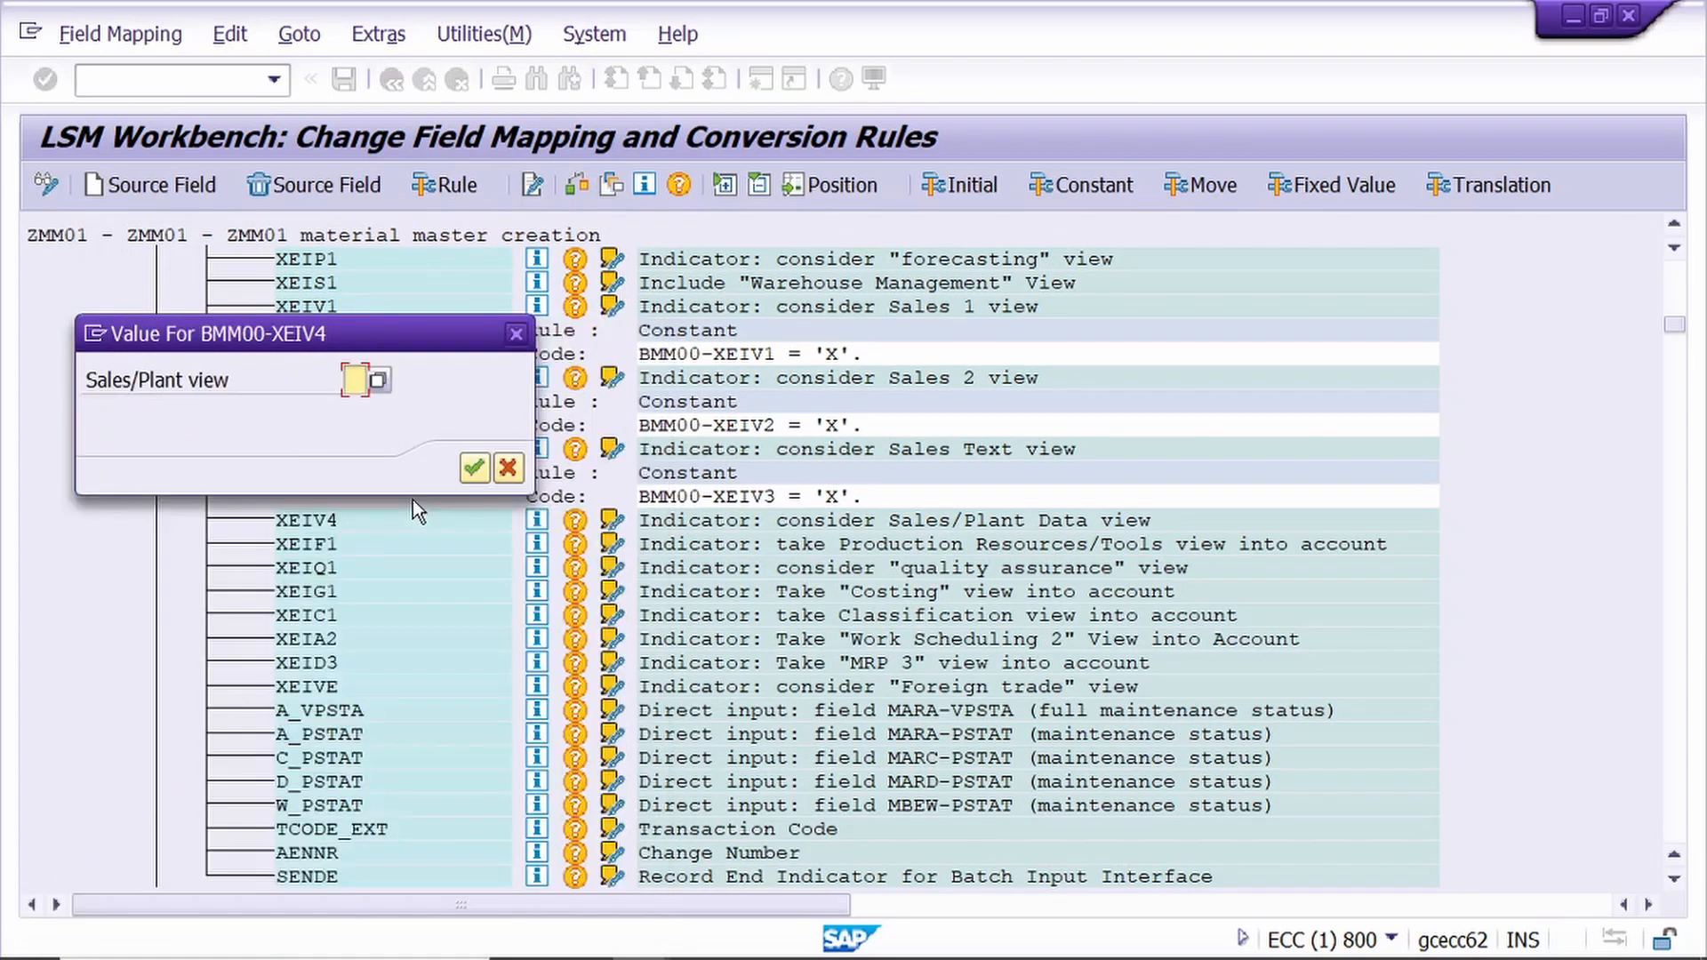
pyautogui.write('X')
pyautogui.press('Return')
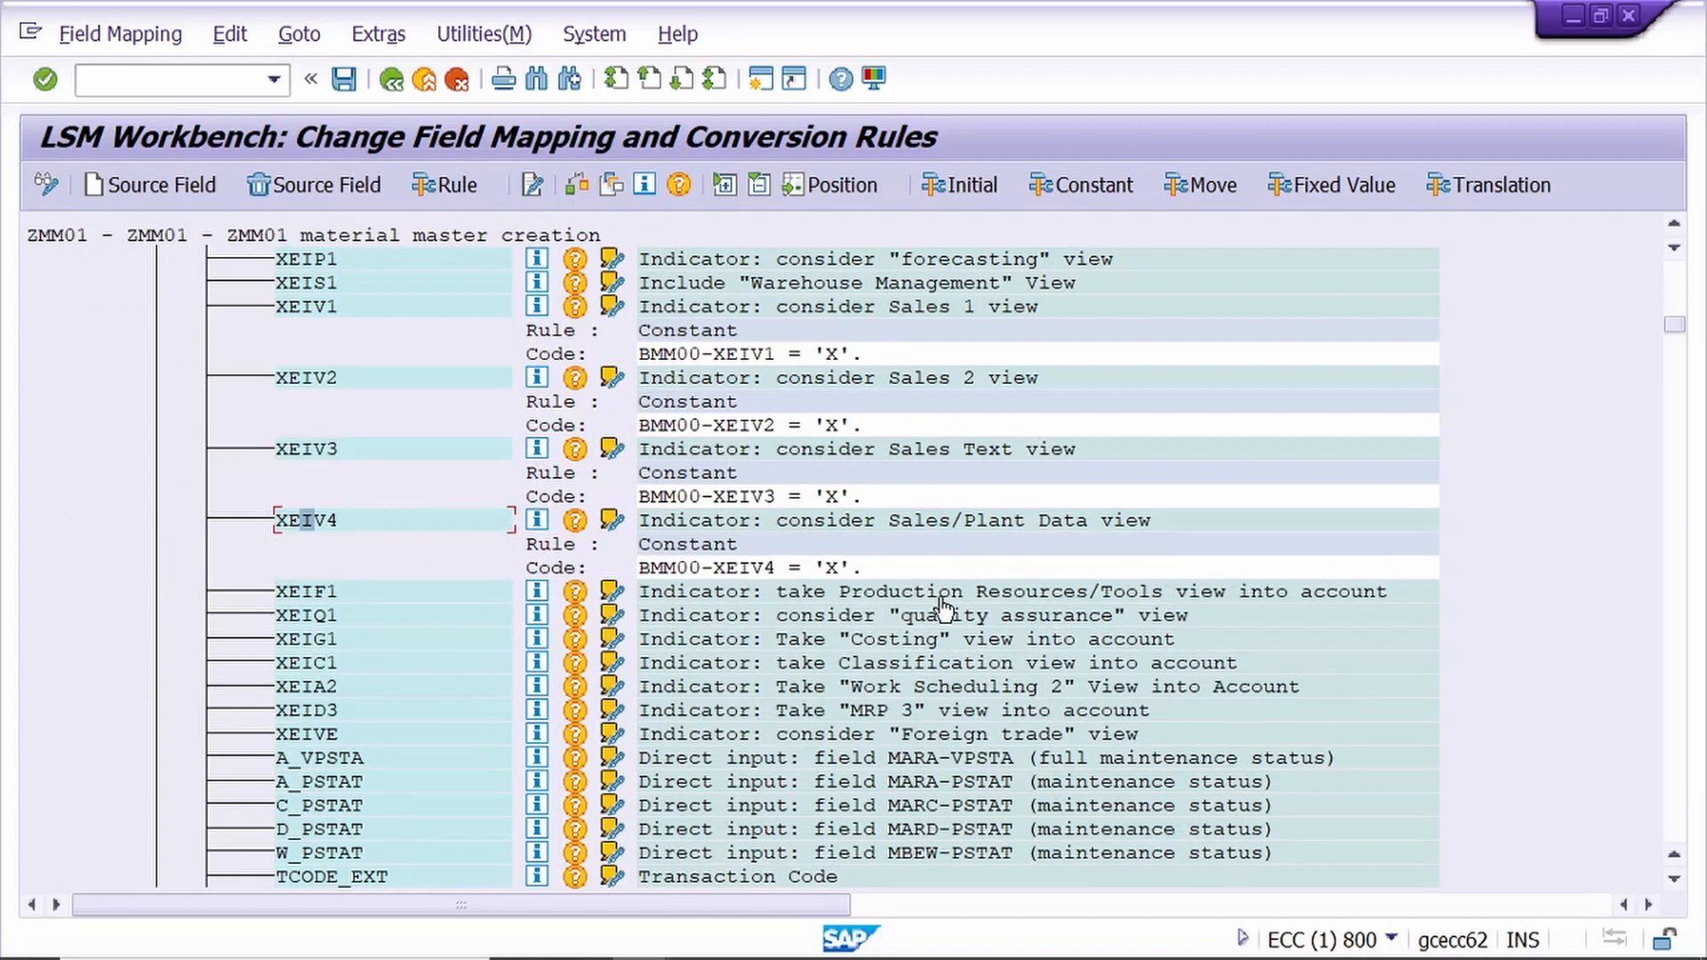
# - Assign a Constant rule with value X to field XEIF1, the Production Resources/Tools view indicator
pyautogui.scroll(-1, 923, 603)
pyautogui.scroll(-5, 923, 605)
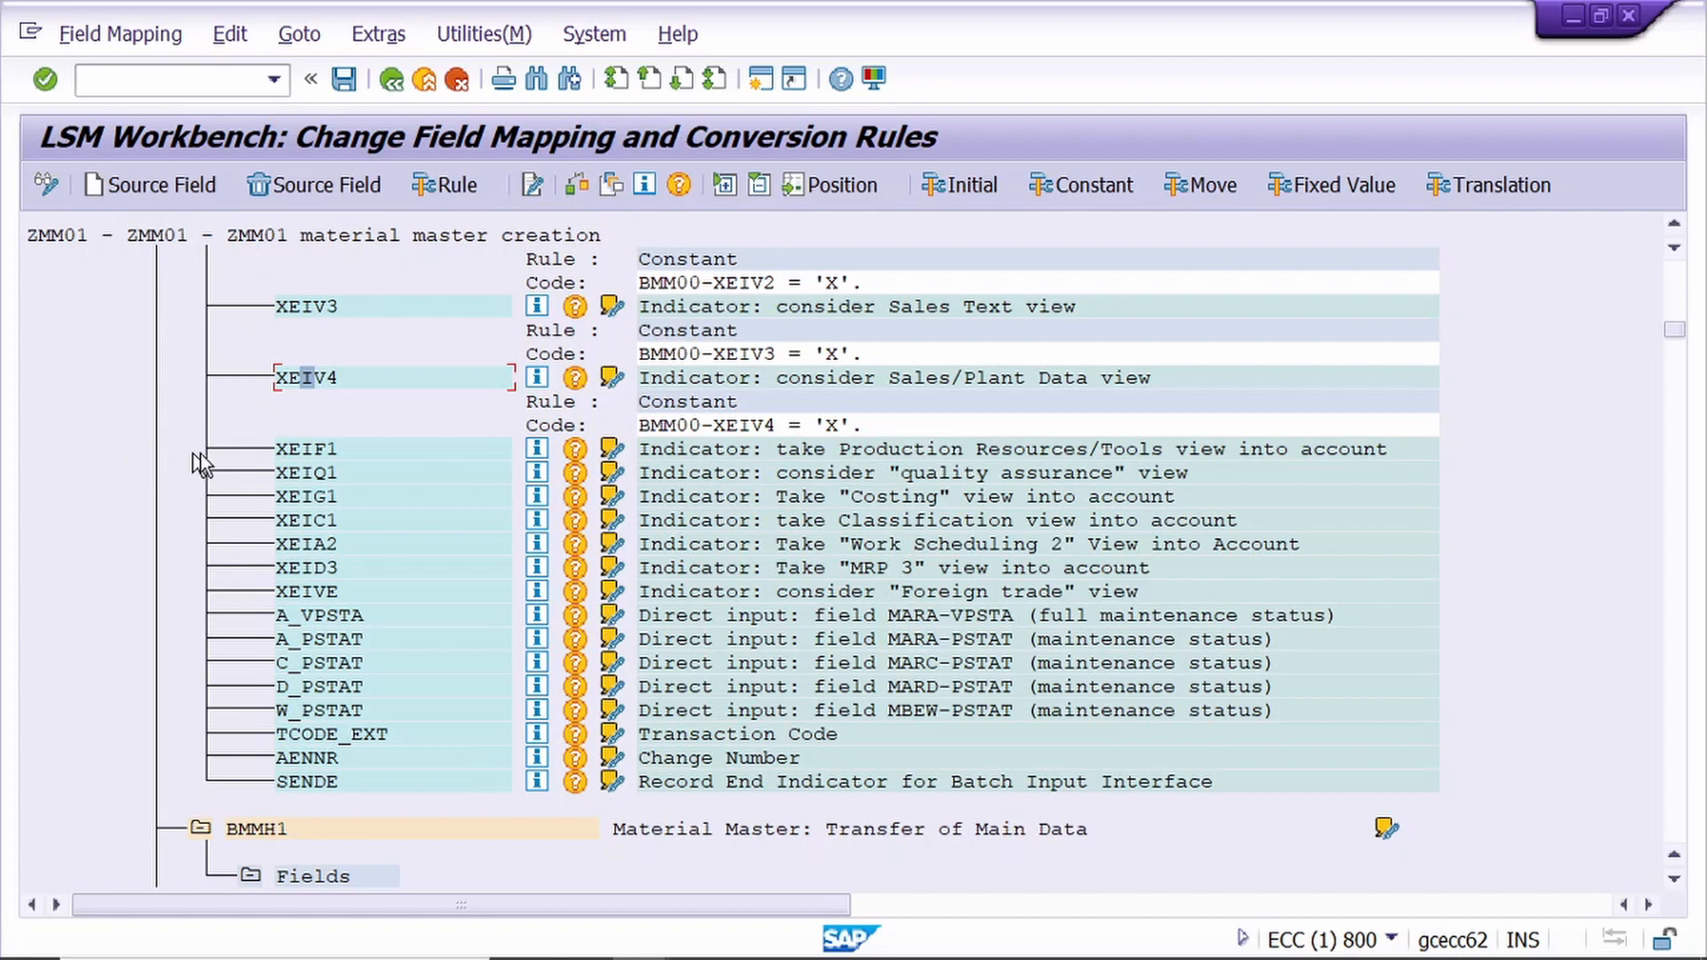
pyautogui.click(325, 450)
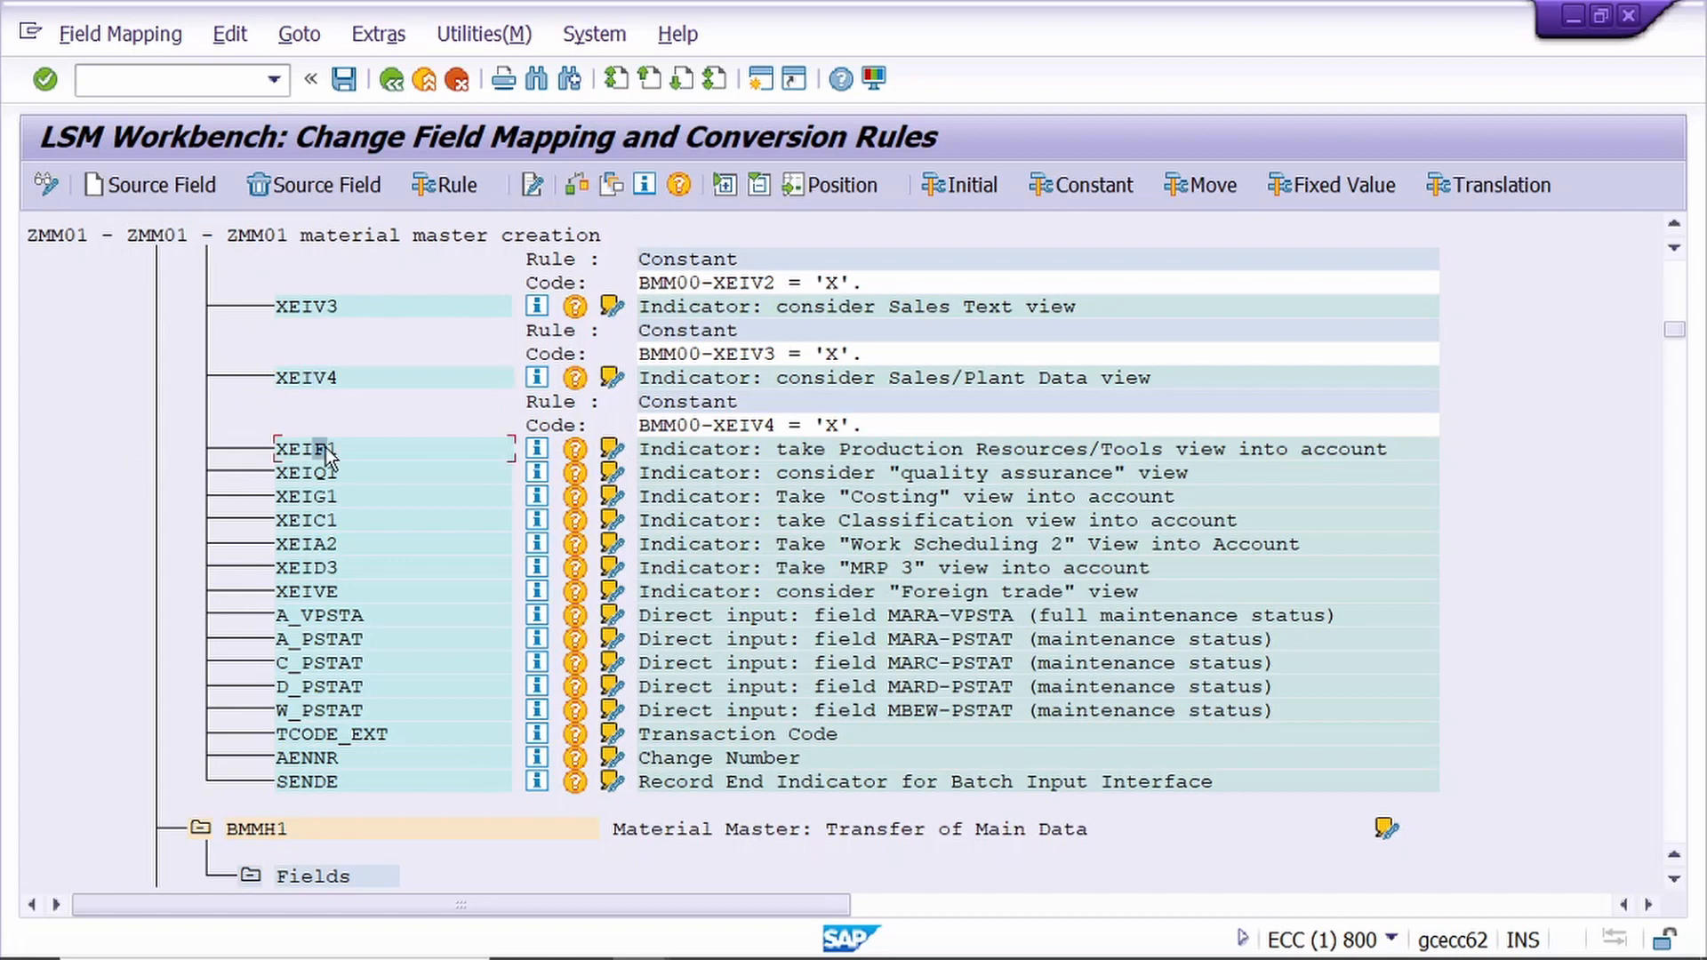
pyautogui.click(449, 185)
pyautogui.press('Return')
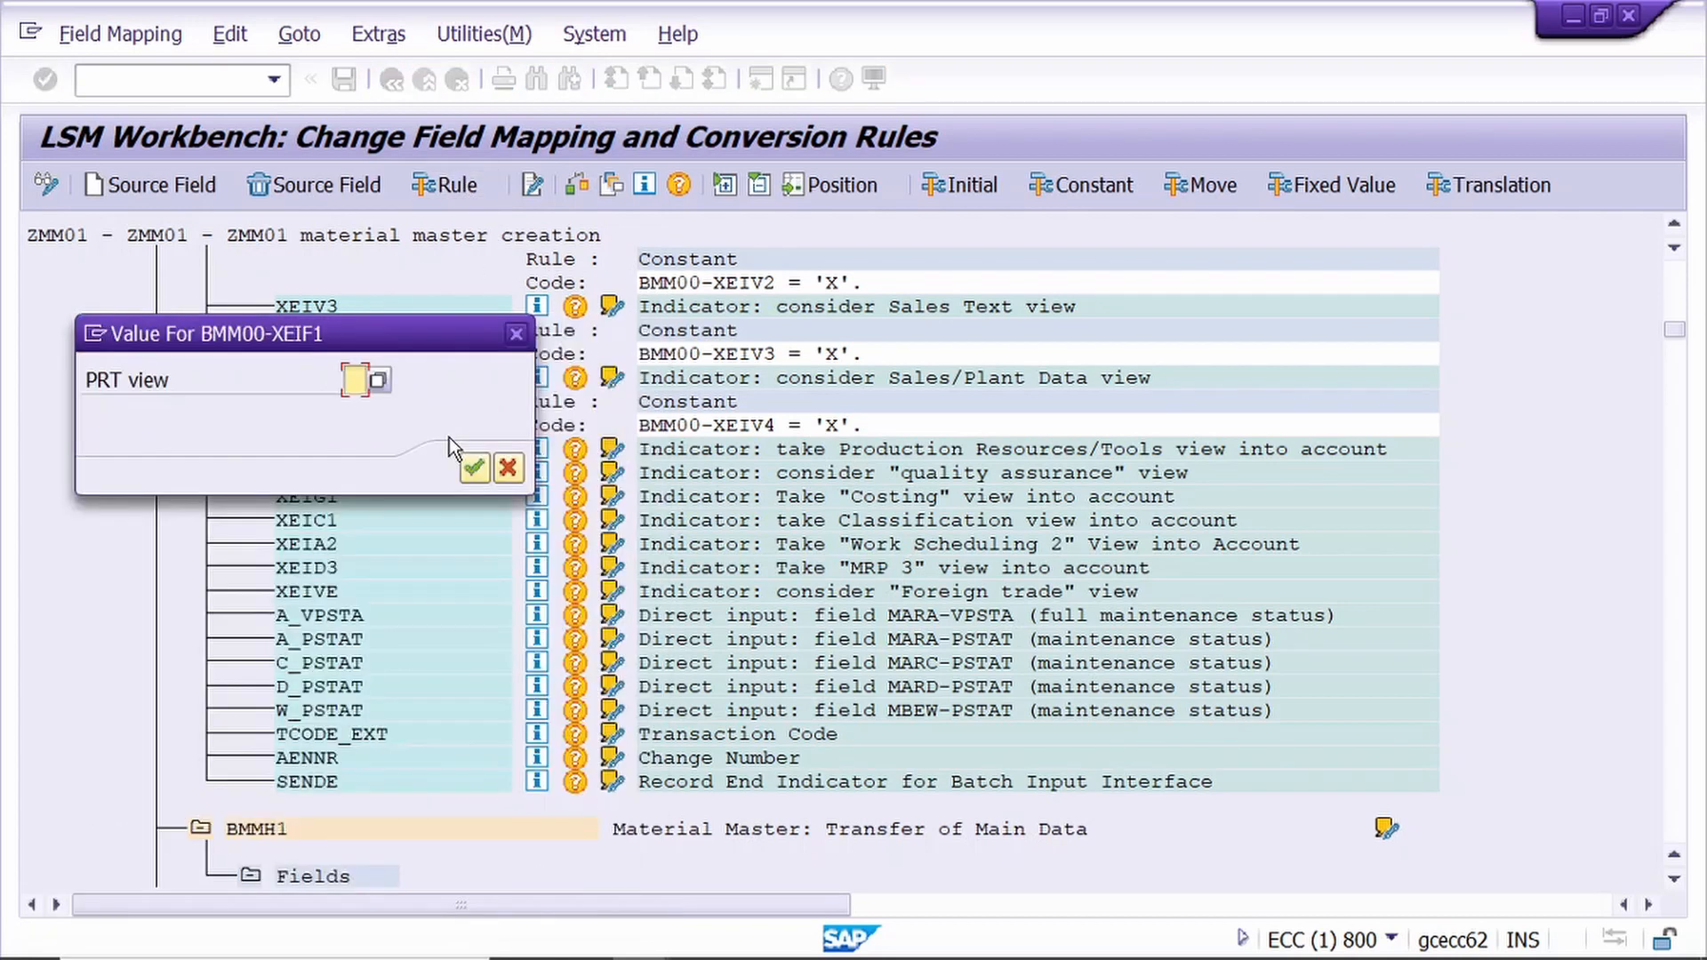
pyautogui.write('X')
pyautogui.press('Return')
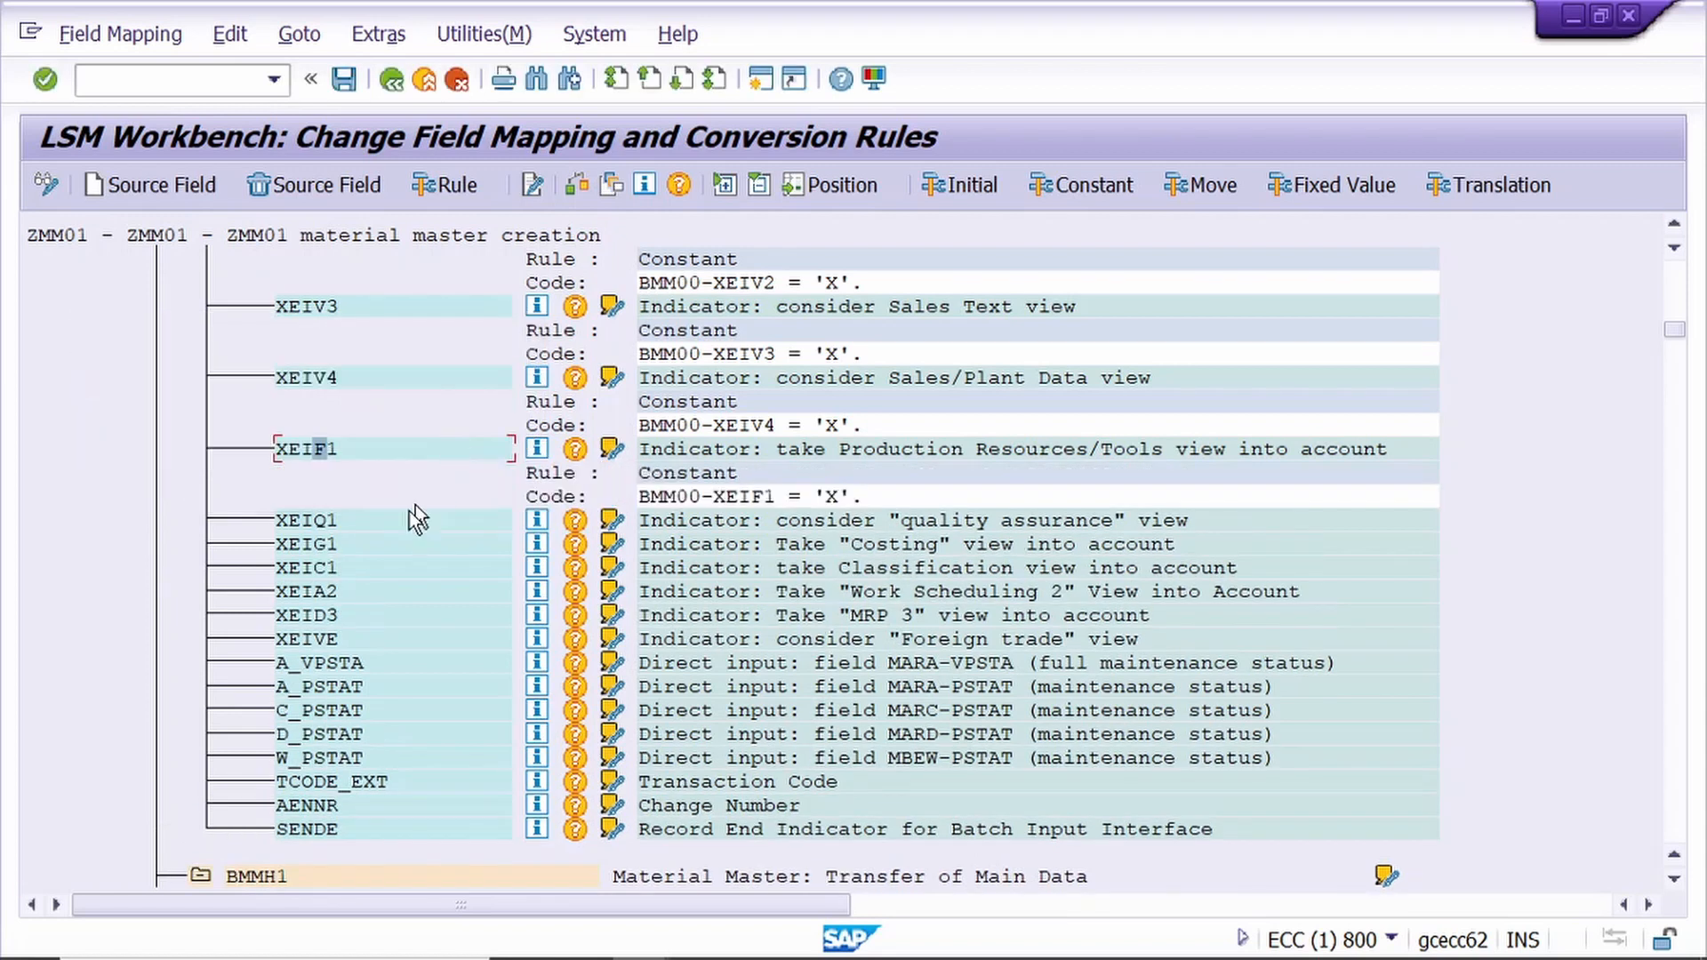
# - Assign a Constant rule with value X to field XEIQ1, the quality assurance view indicator
pyautogui.click(312, 527)
pyautogui.click(447, 185)
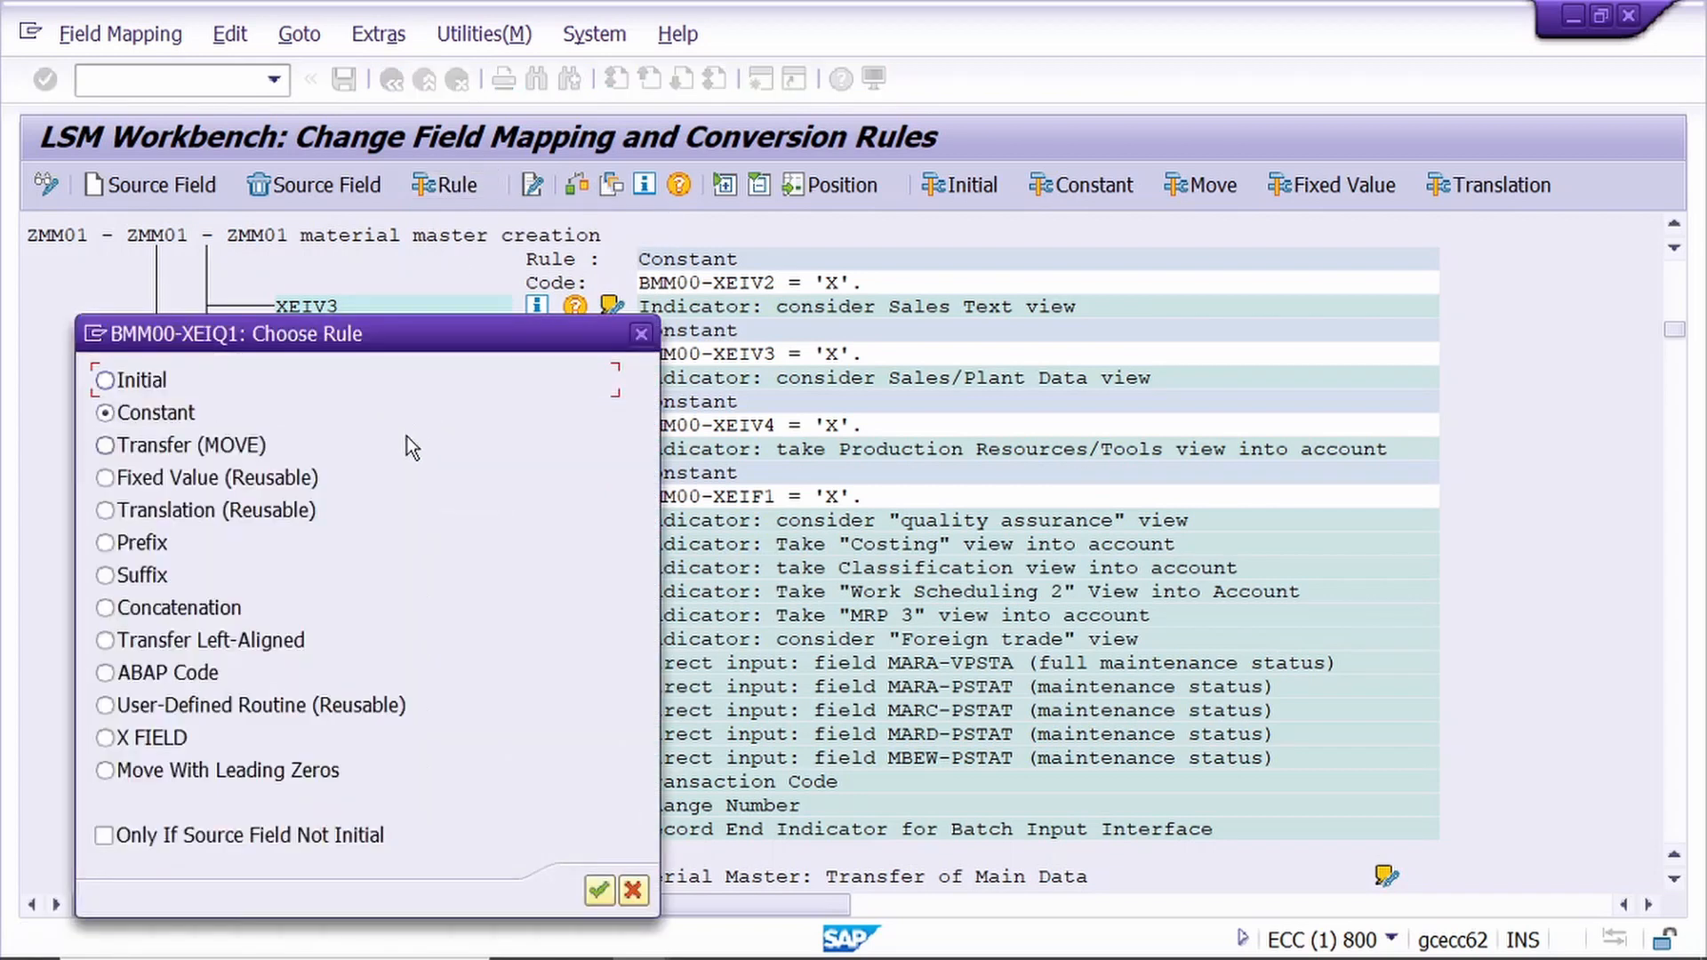
pyautogui.press('Return')
pyautogui.write('X')
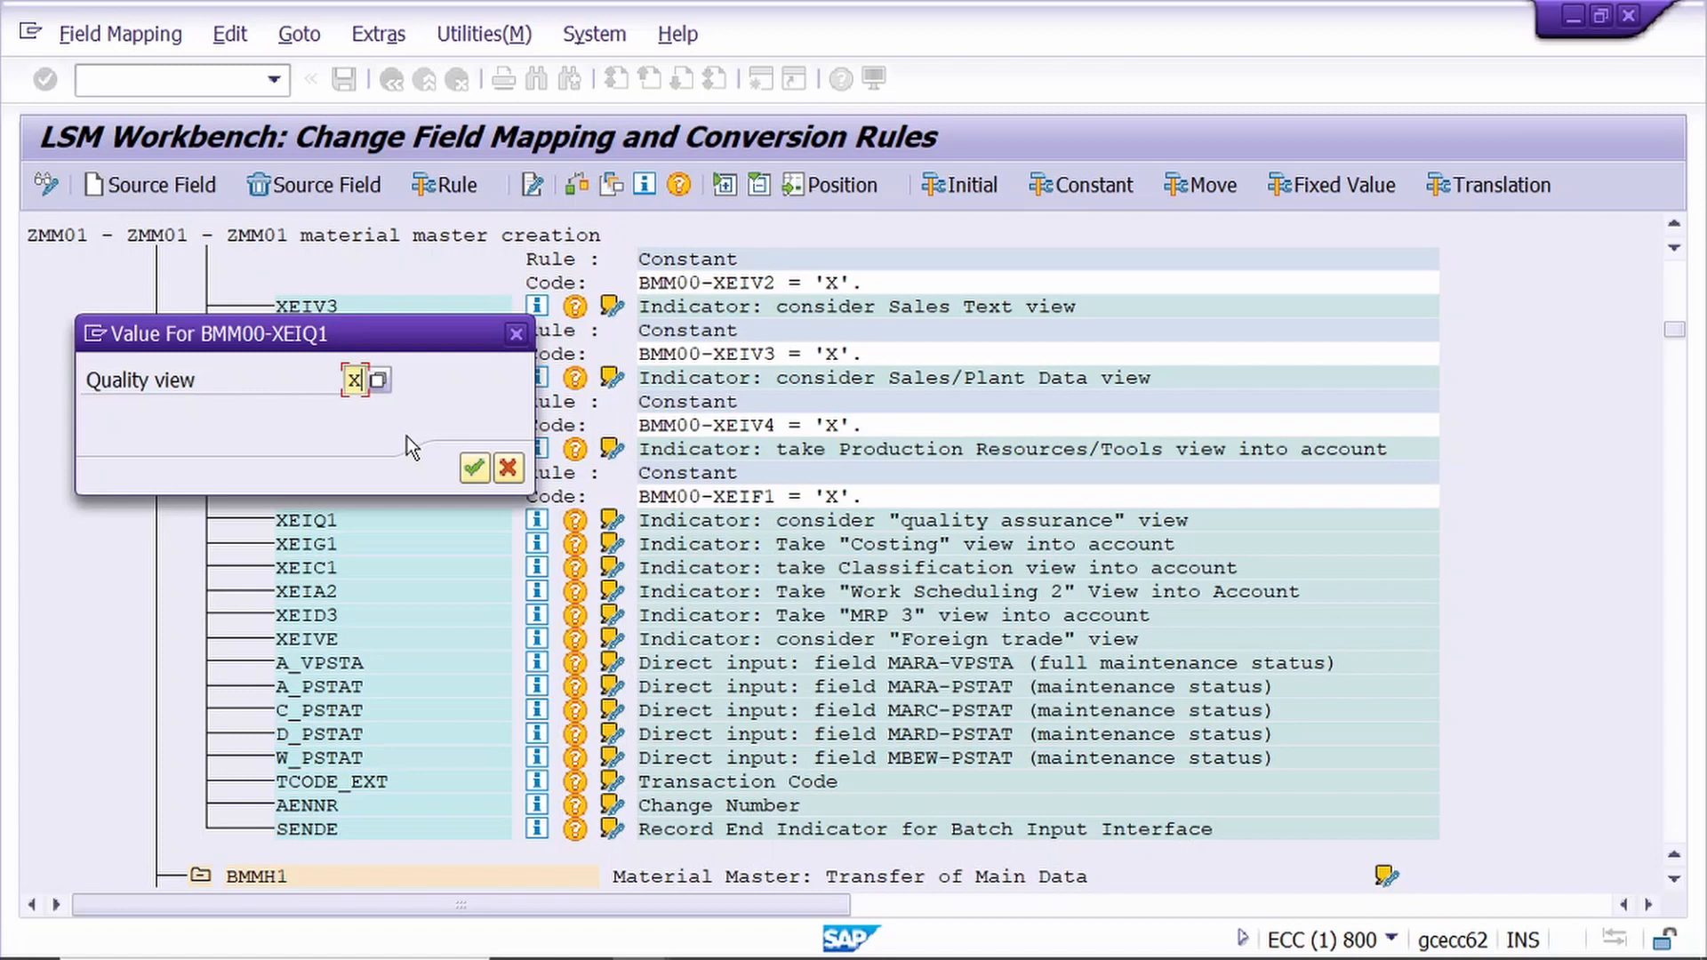
pyautogui.press('Return')
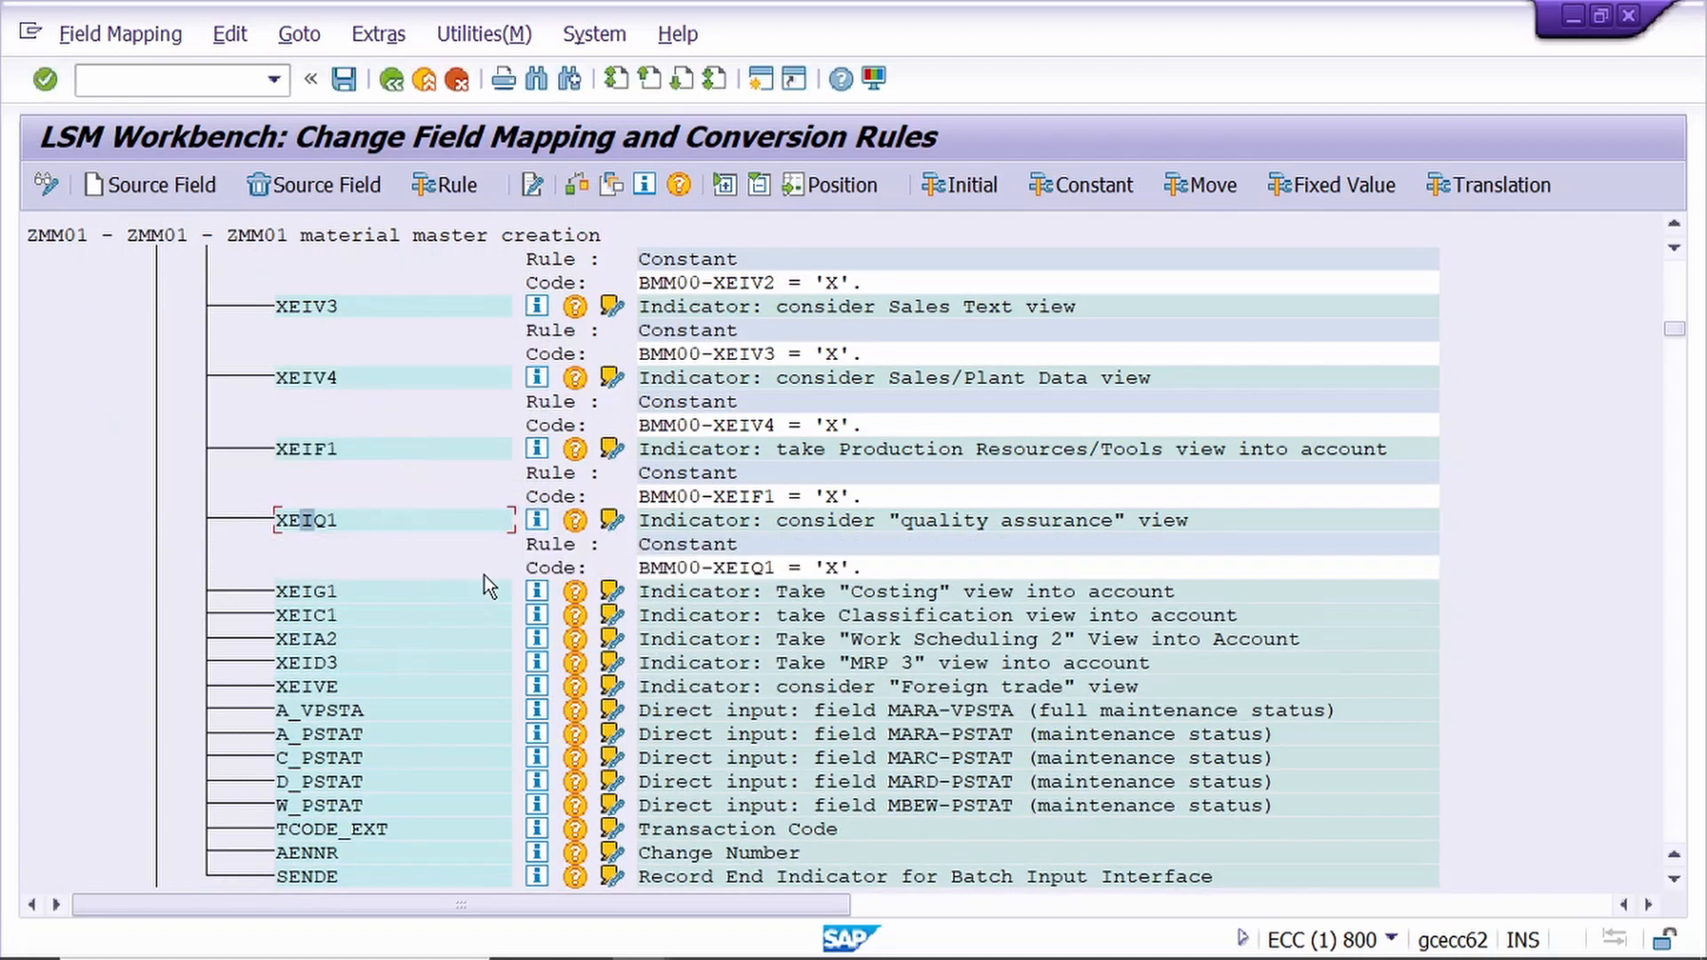
# - Assign a Constant rule with value X to field XEIG1, the Costing view indicator
pyautogui.scroll(-2, 484, 575)
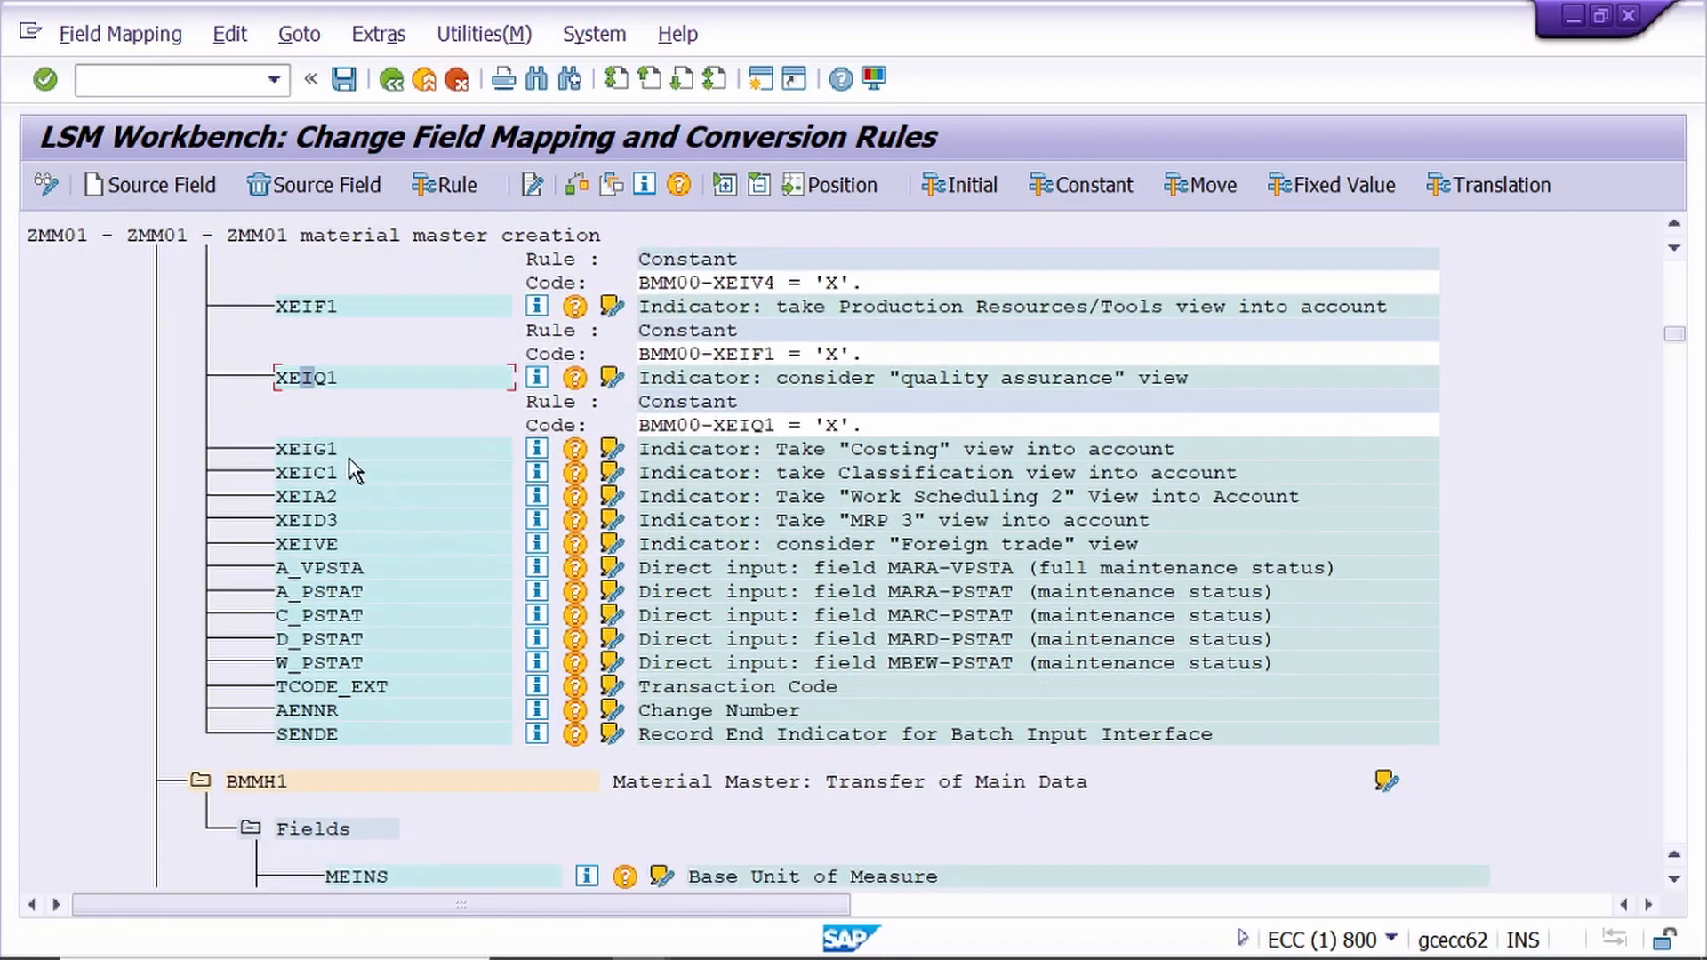
pyautogui.click(326, 452)
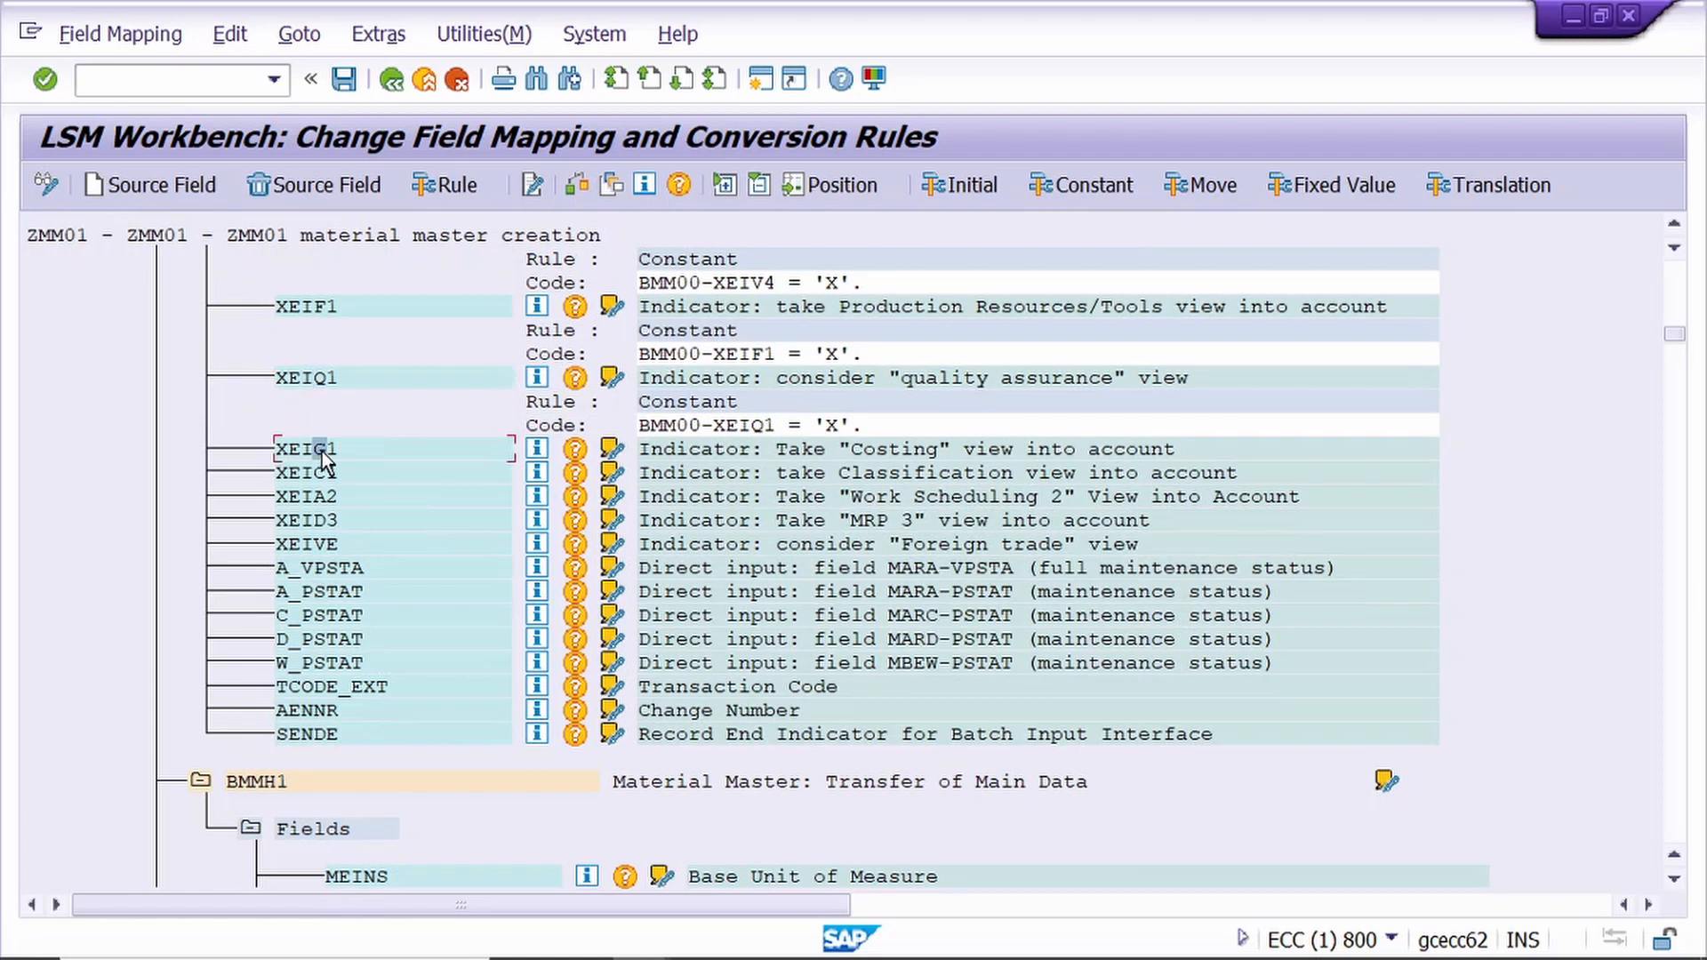
pyautogui.click(448, 187)
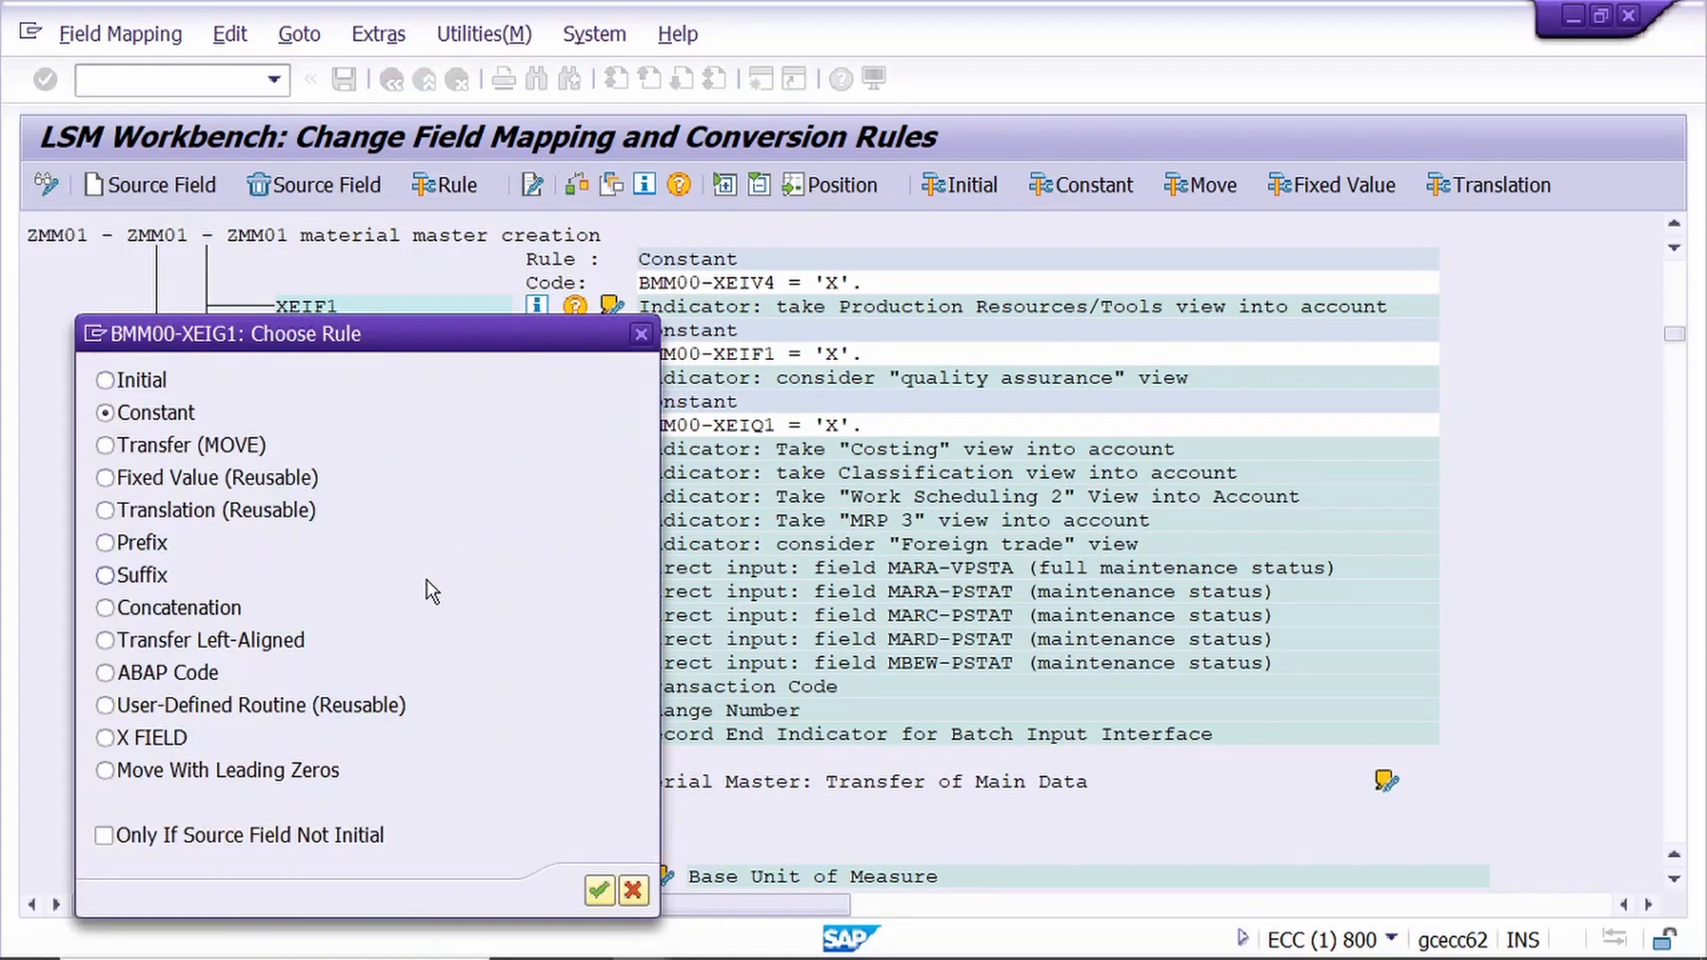
pyautogui.press('Return')
pyautogui.write('X')
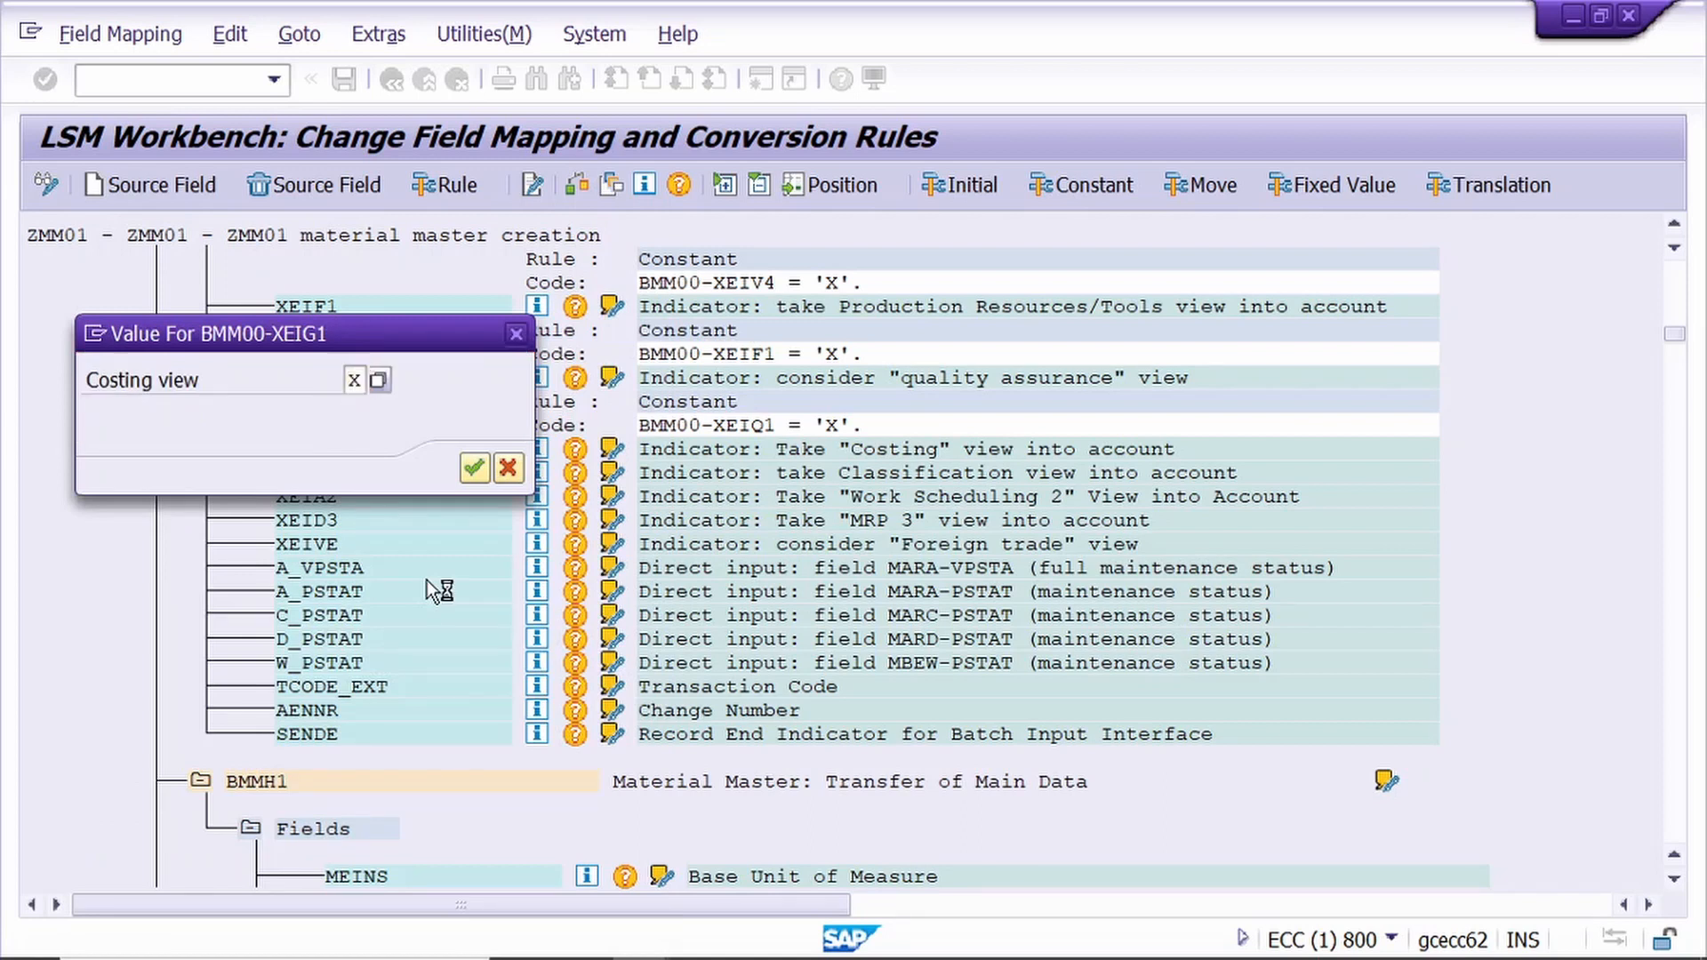
pyautogui.press('Return')
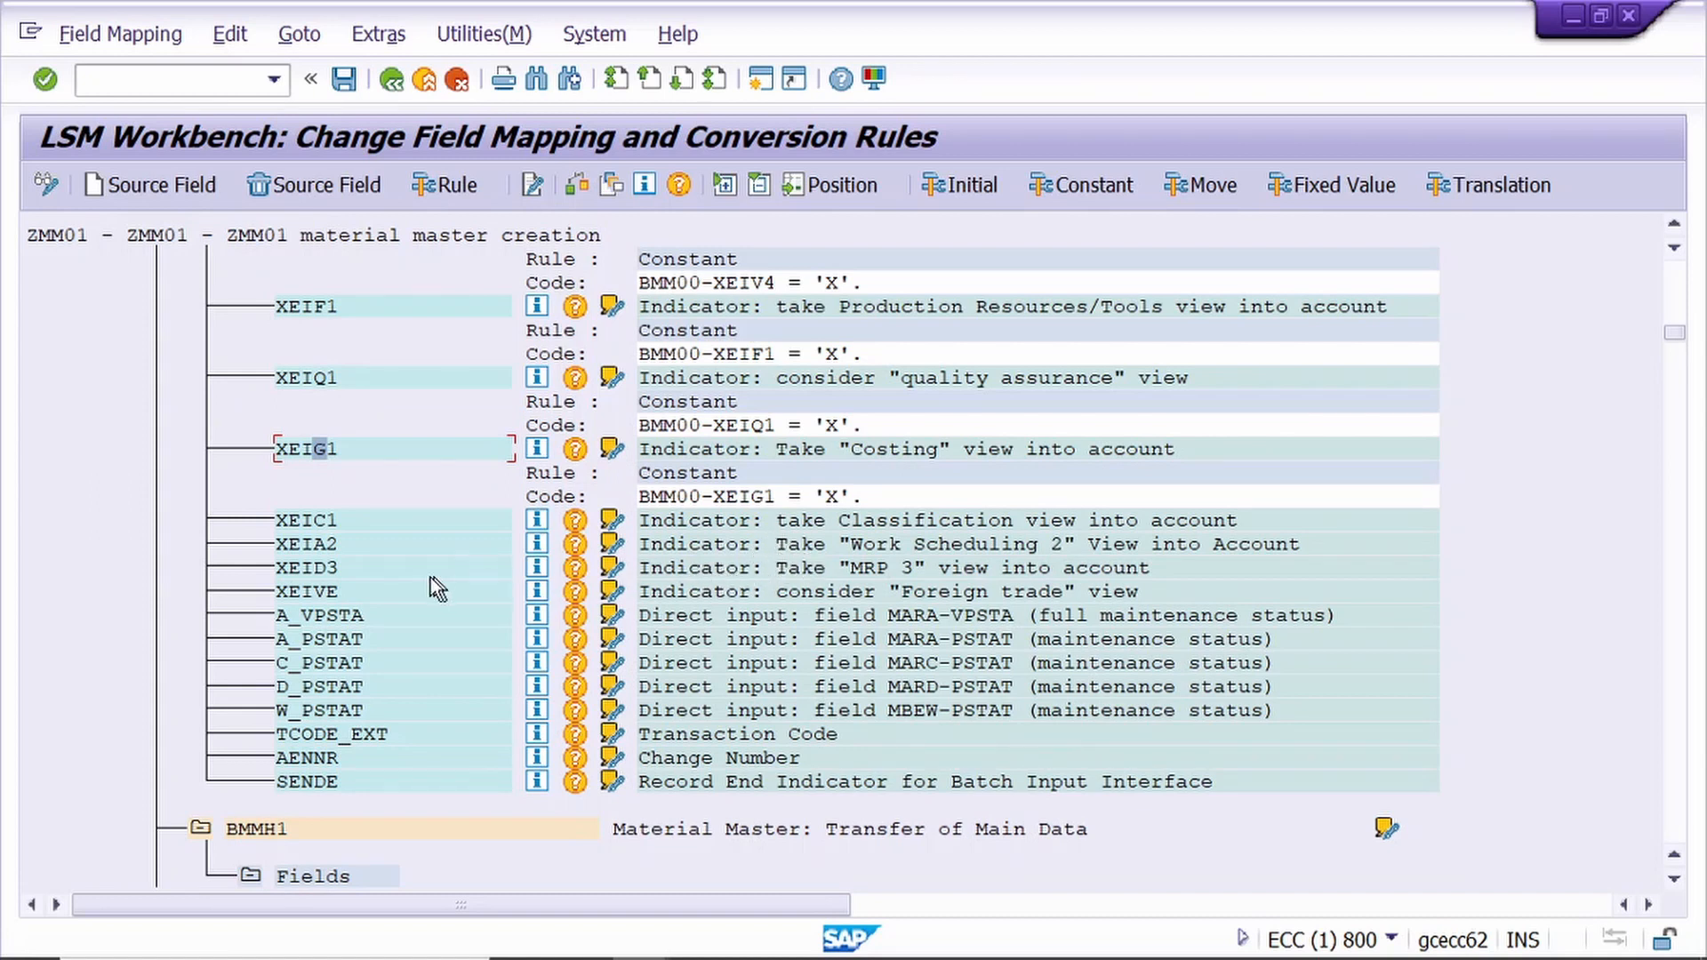
# - Assign a Constant rule with value X to field XEID3, the MRP 3 view indicator
pyautogui.click(304, 569)
pyautogui.click(451, 186)
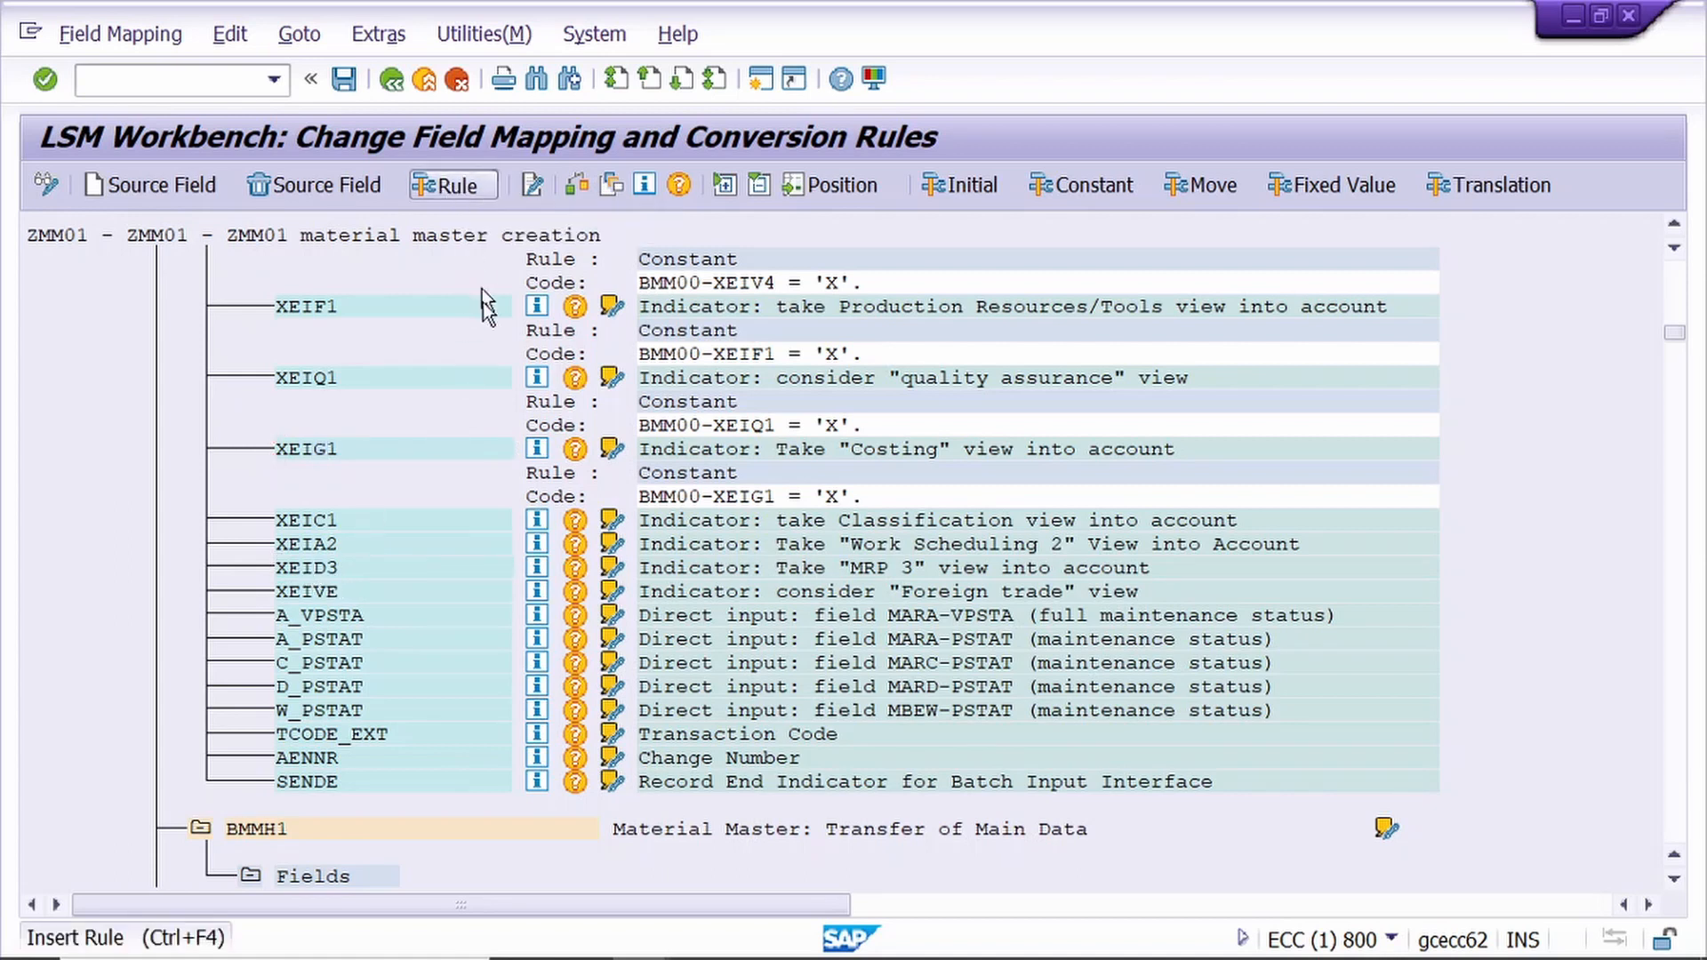
pyautogui.press('Return')
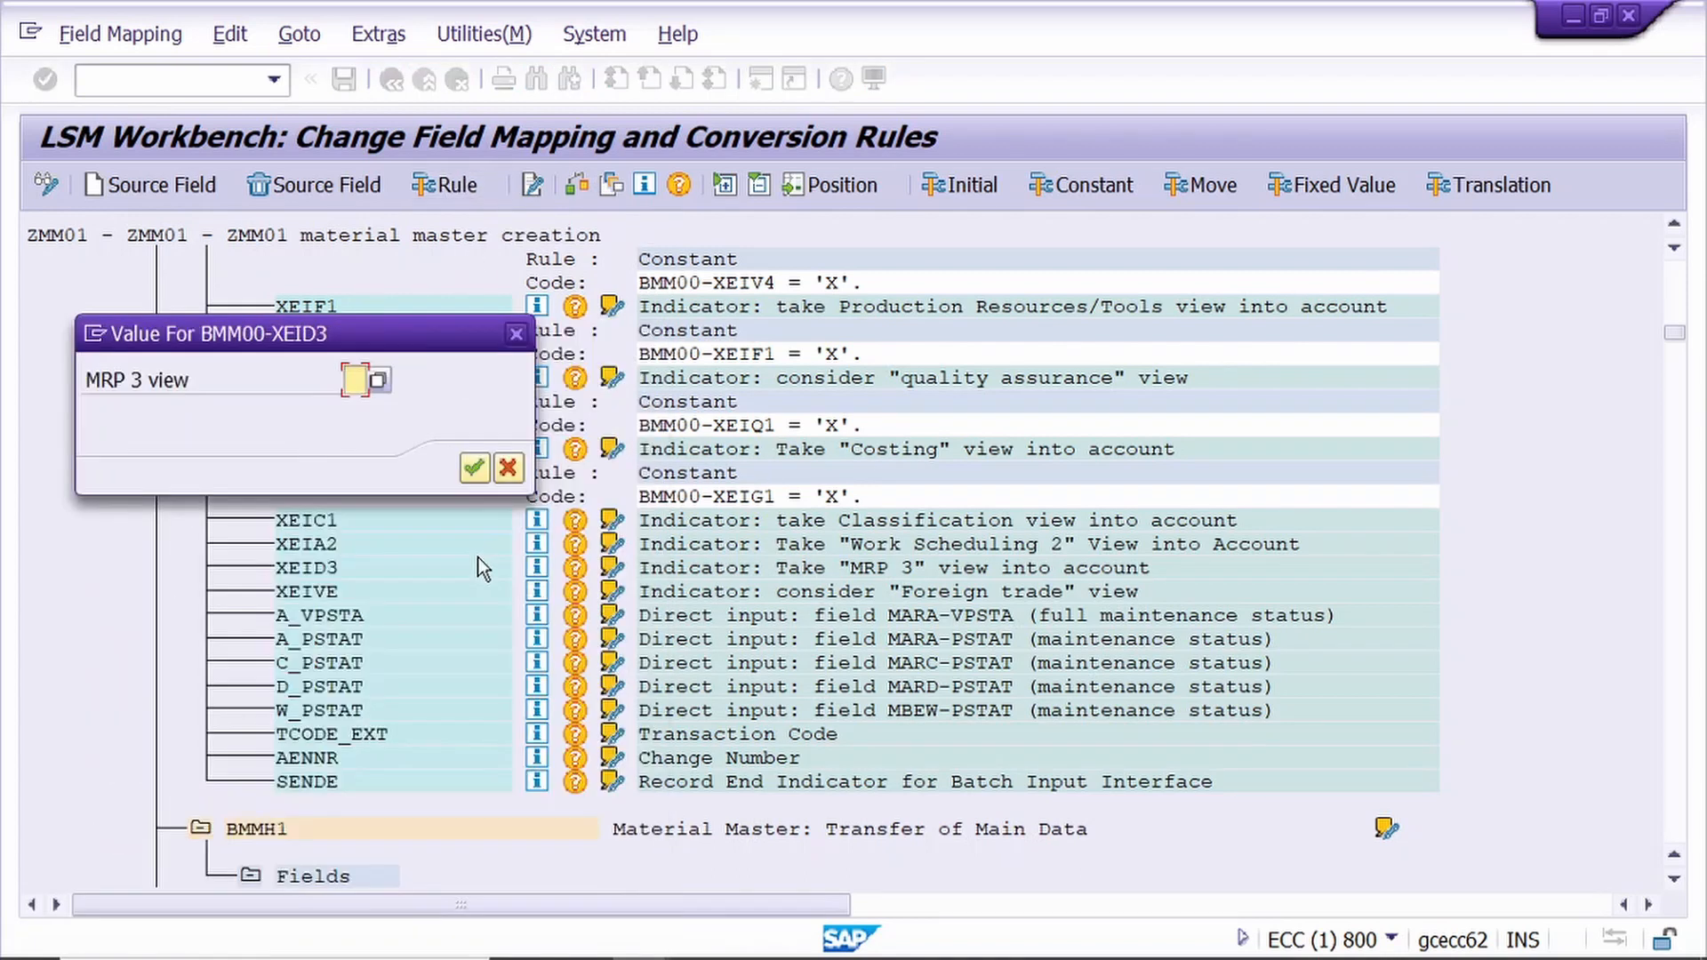
pyautogui.write('X')
pyautogui.press('Return')
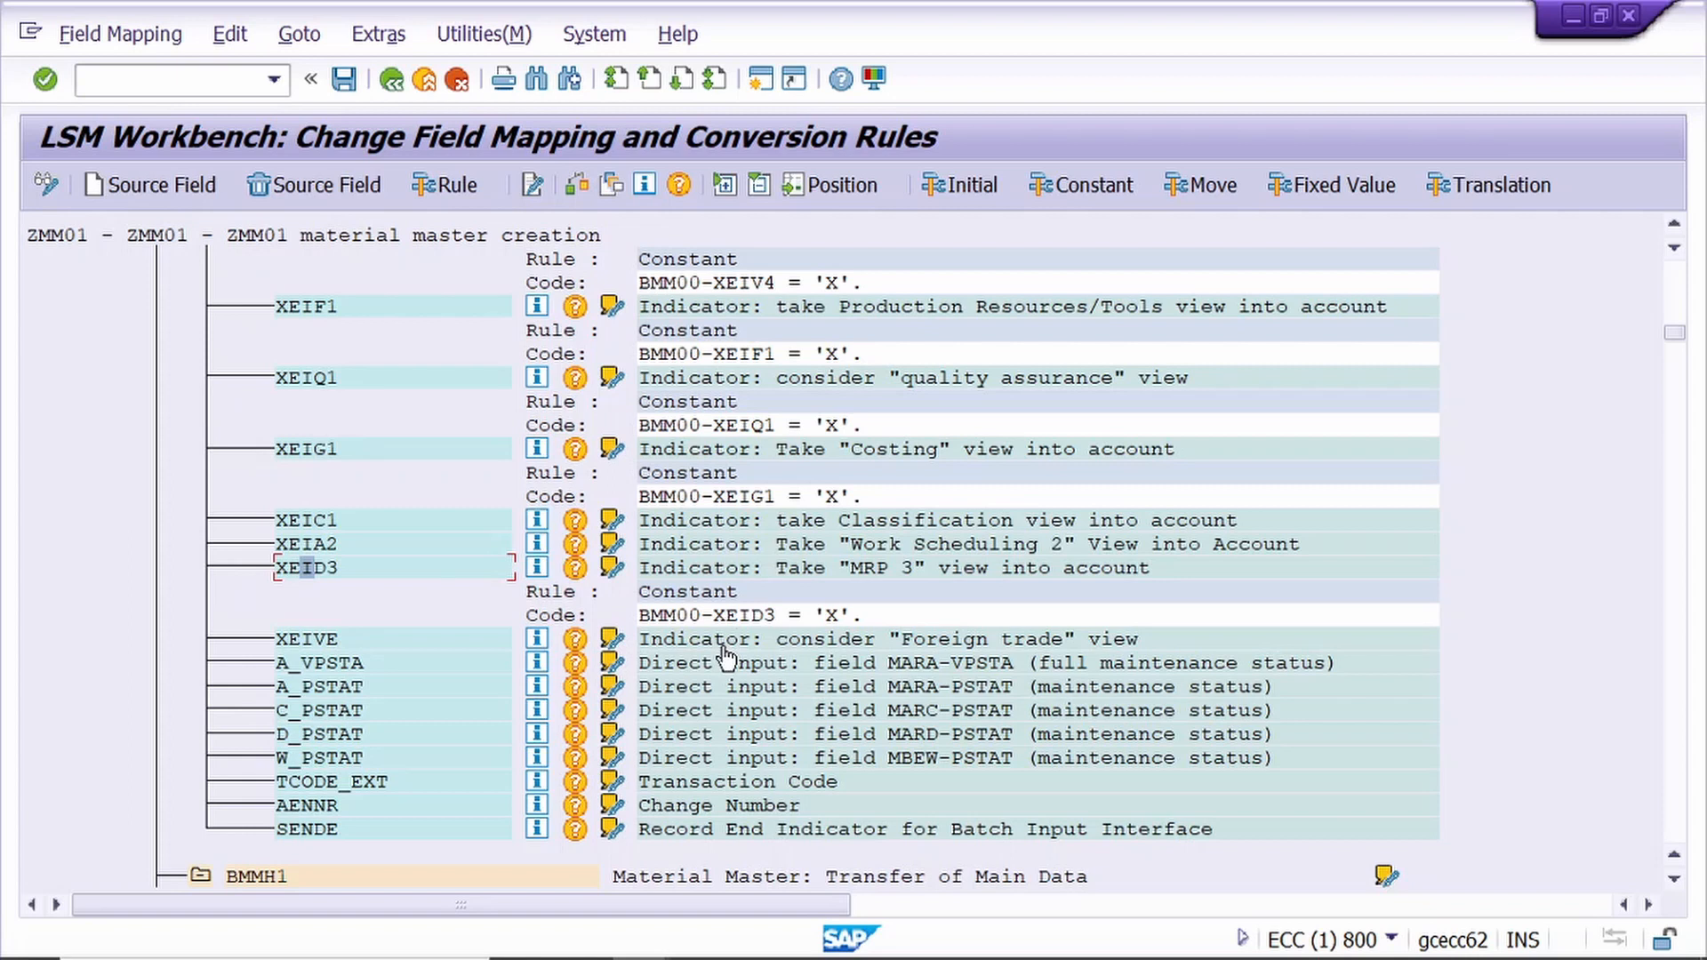
# - Assign a Constant rule with value X to field XEIVE, the Foreign trade view indicator
pyautogui.click(309, 640)
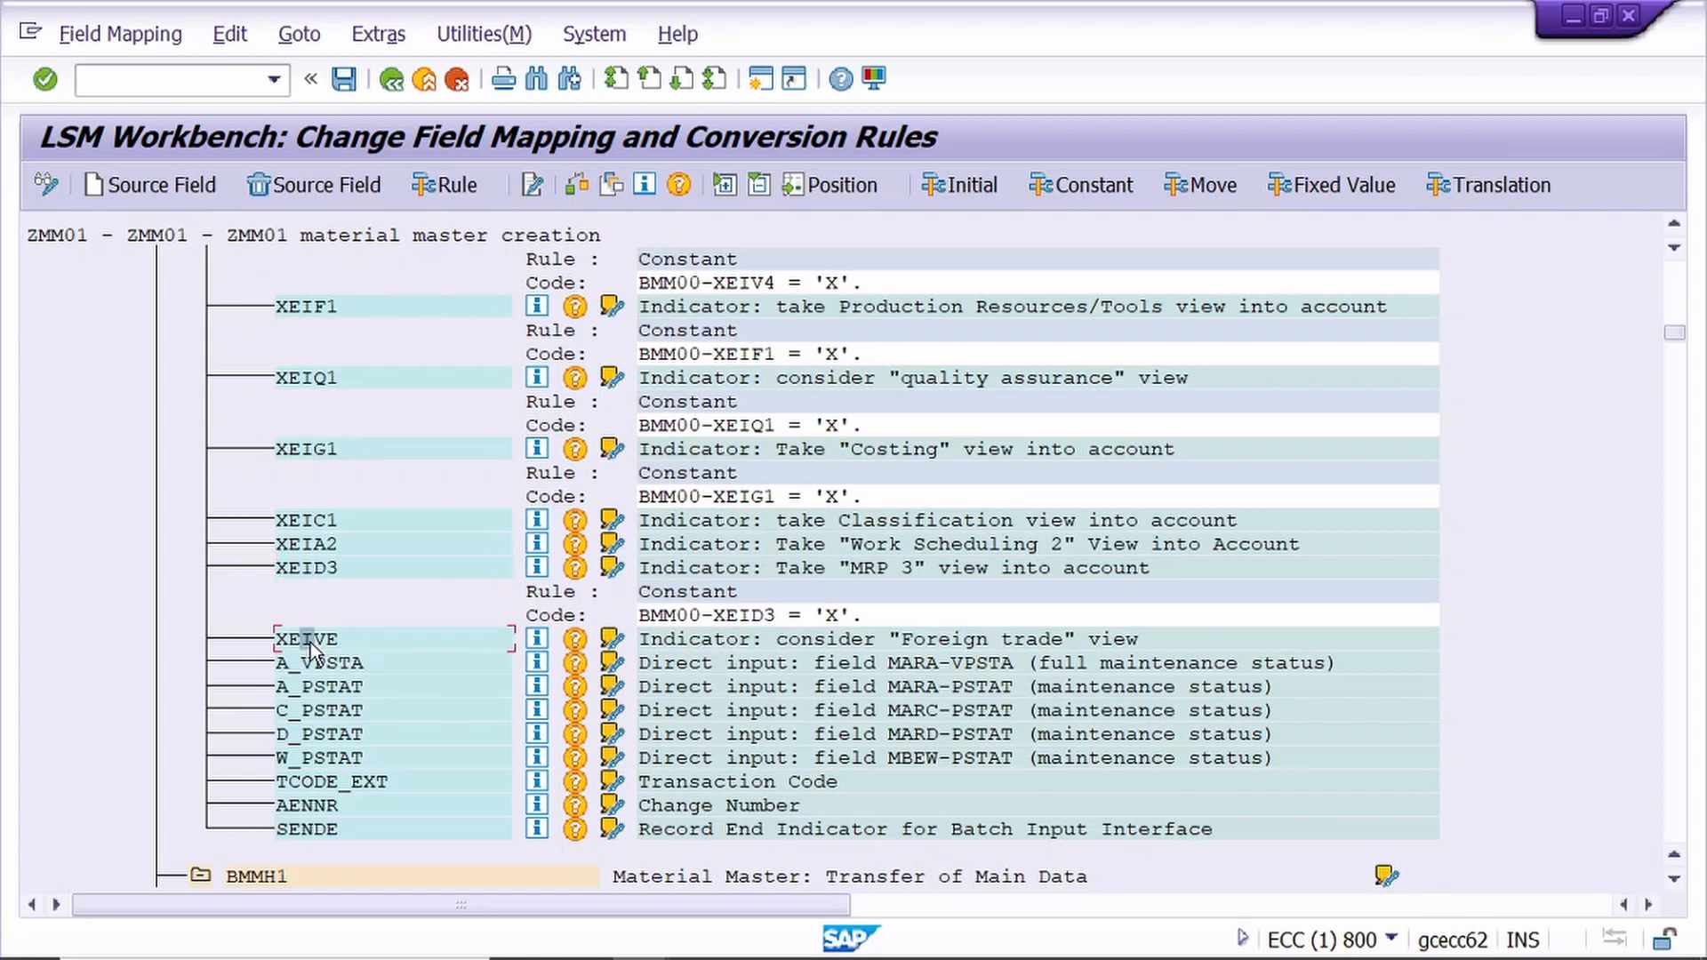
pyautogui.click(445, 185)
pyautogui.press('Return')
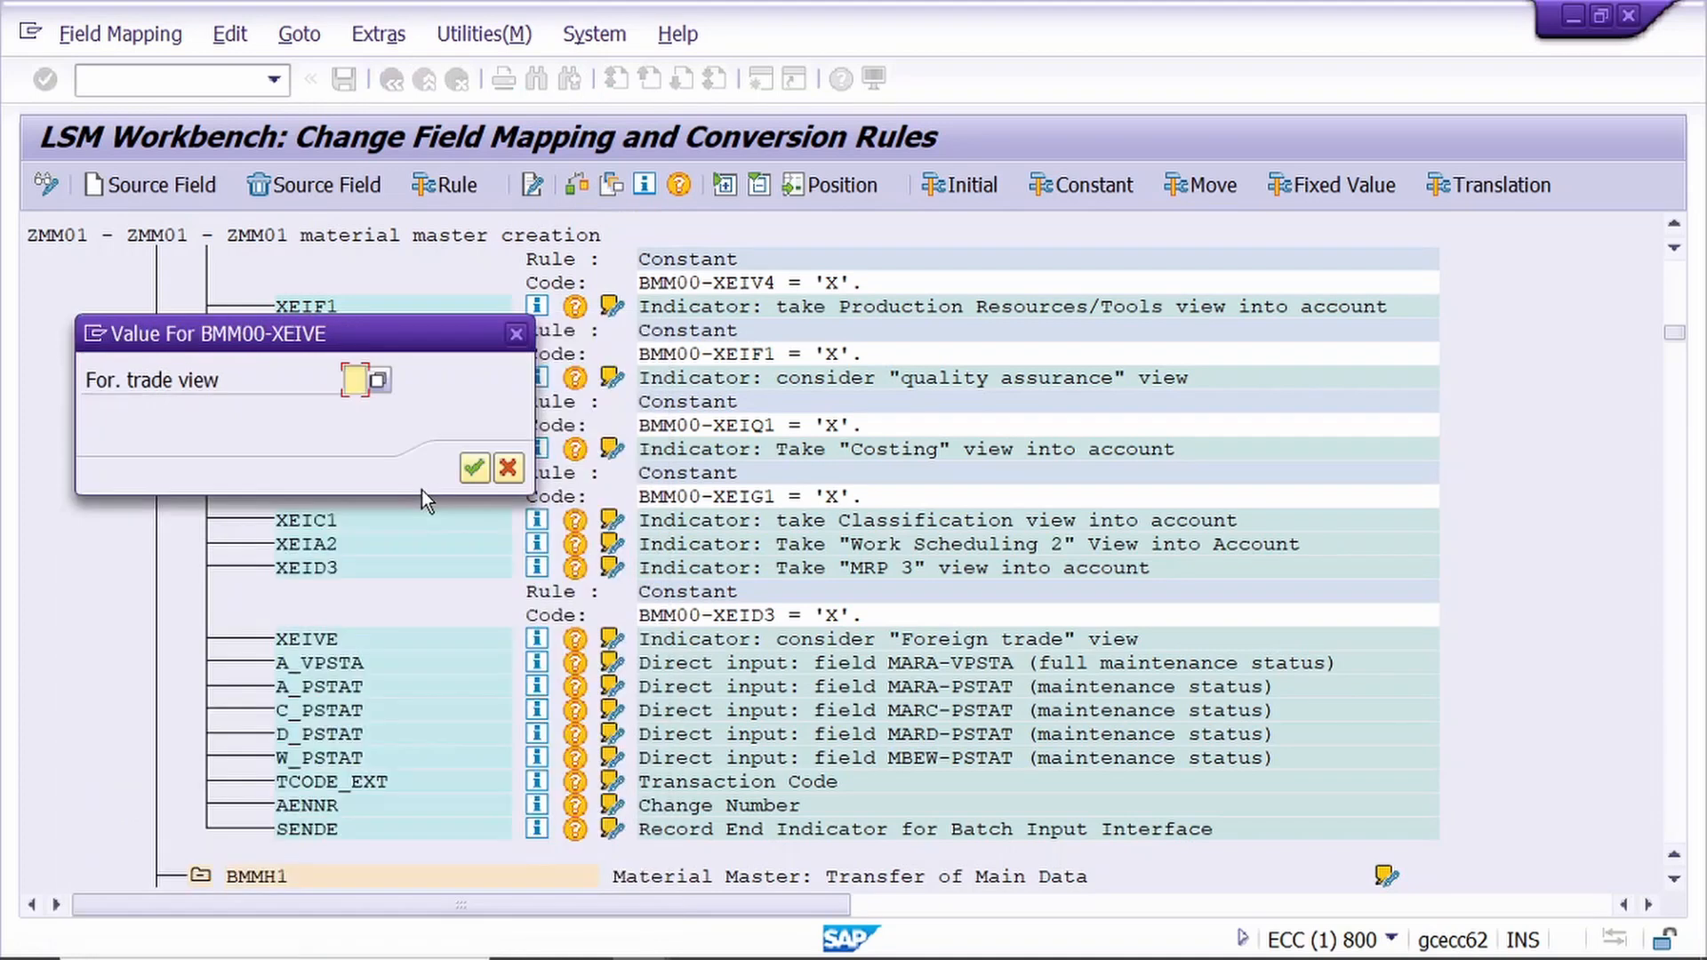
pyautogui.write('X')
pyautogui.press('Return')
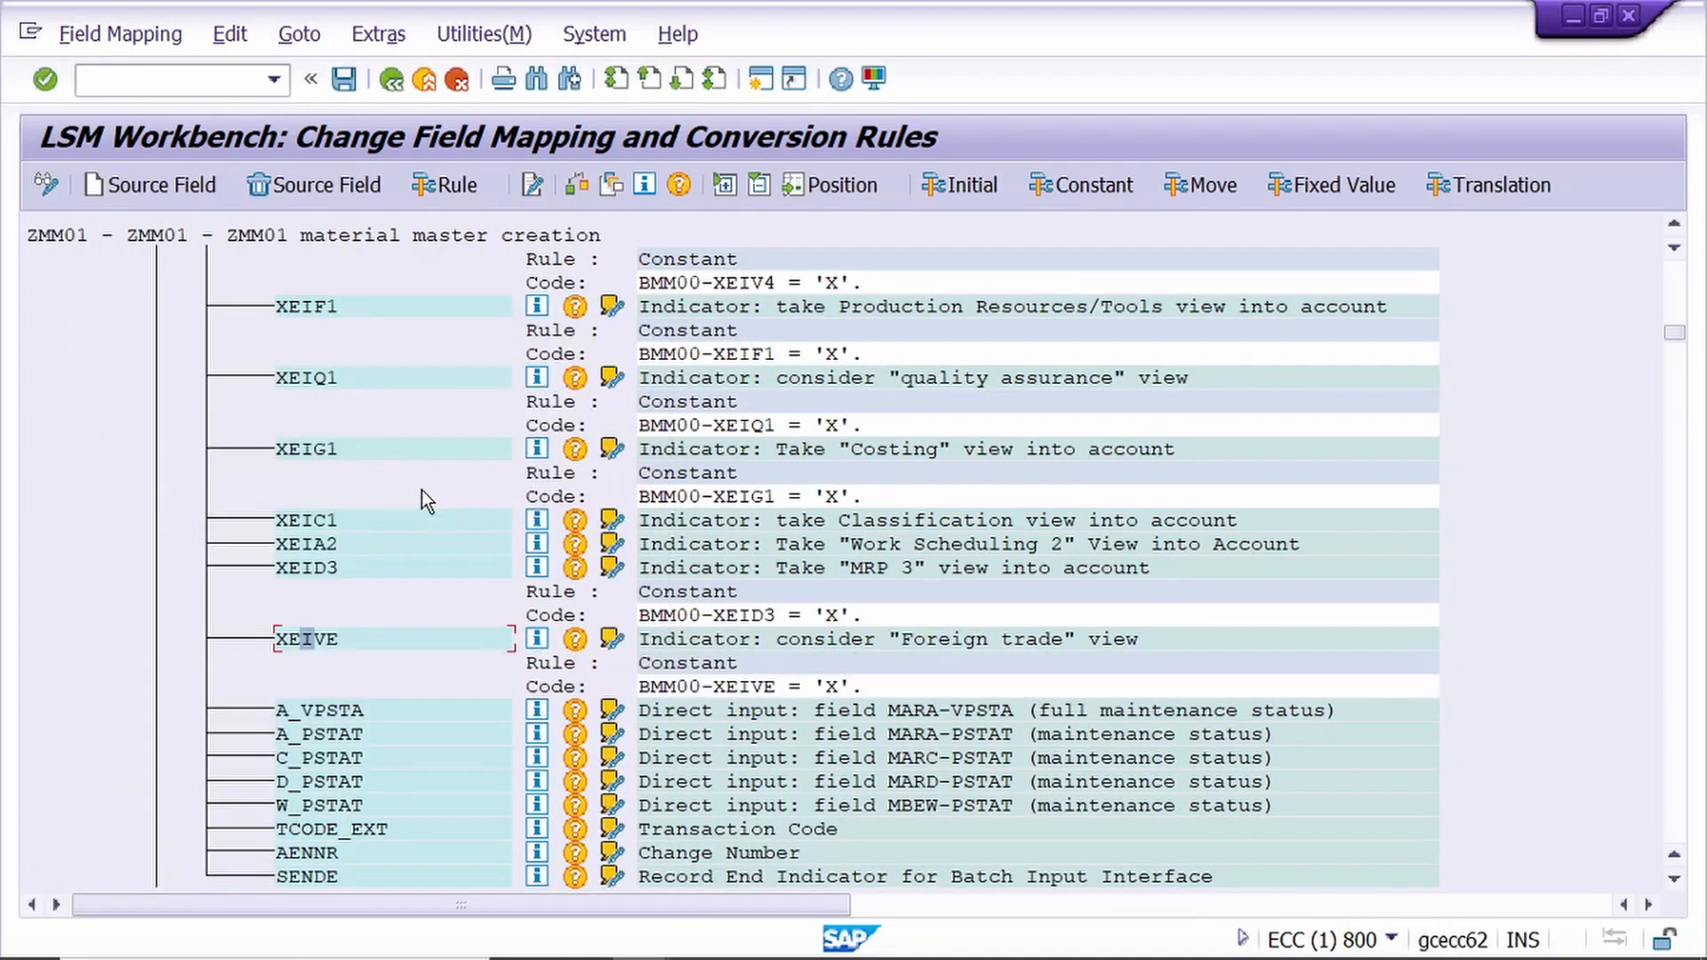
# - Assign a Constant rule with value MWST to the tax category field TATY1 in structure BMMH1
pyautogui.scroll(-2, 786, 555)
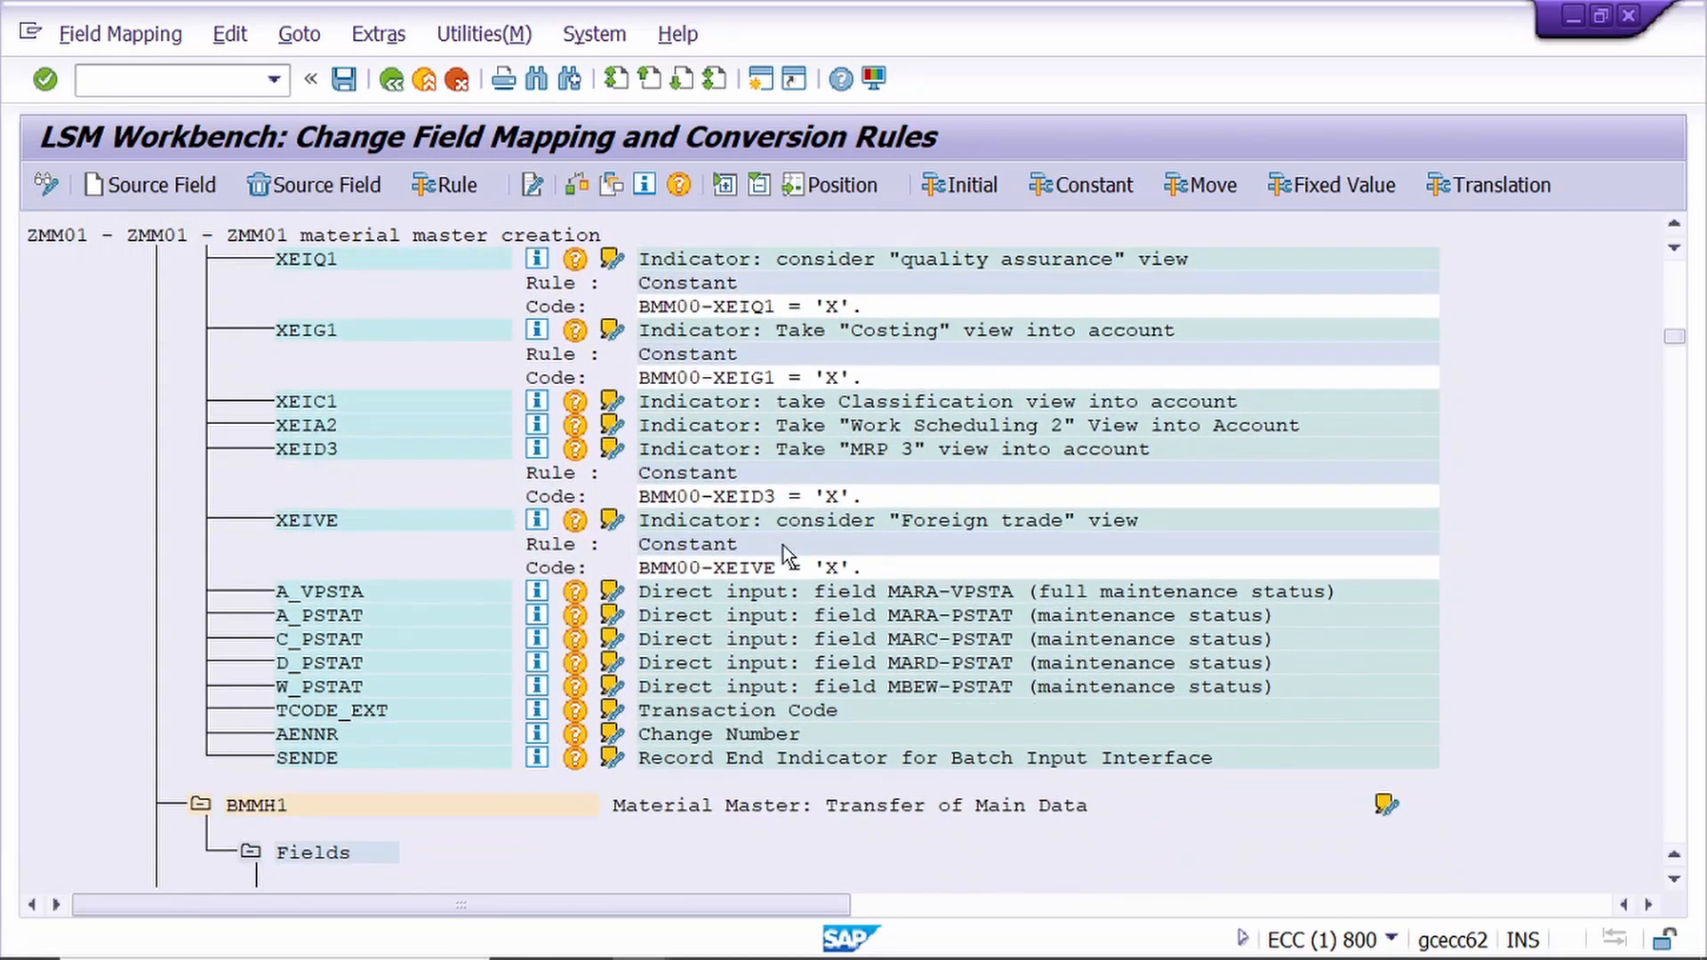
pyautogui.scroll(-1, 784, 546)
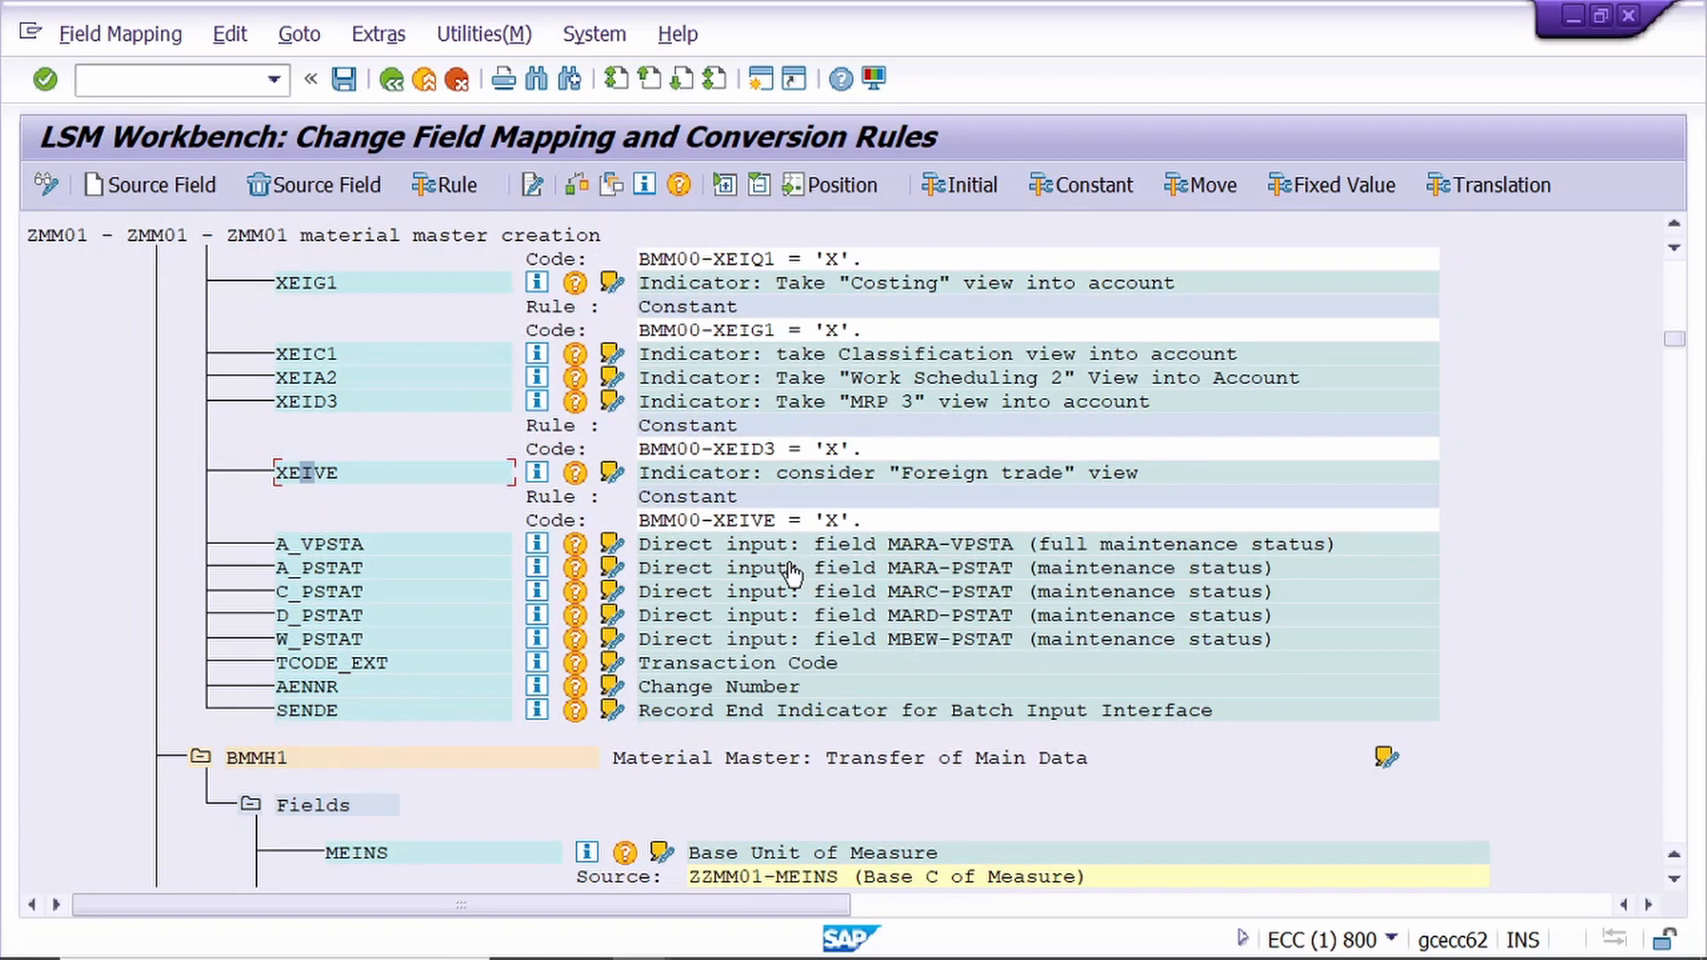
pyautogui.scroll(-4, 791, 573)
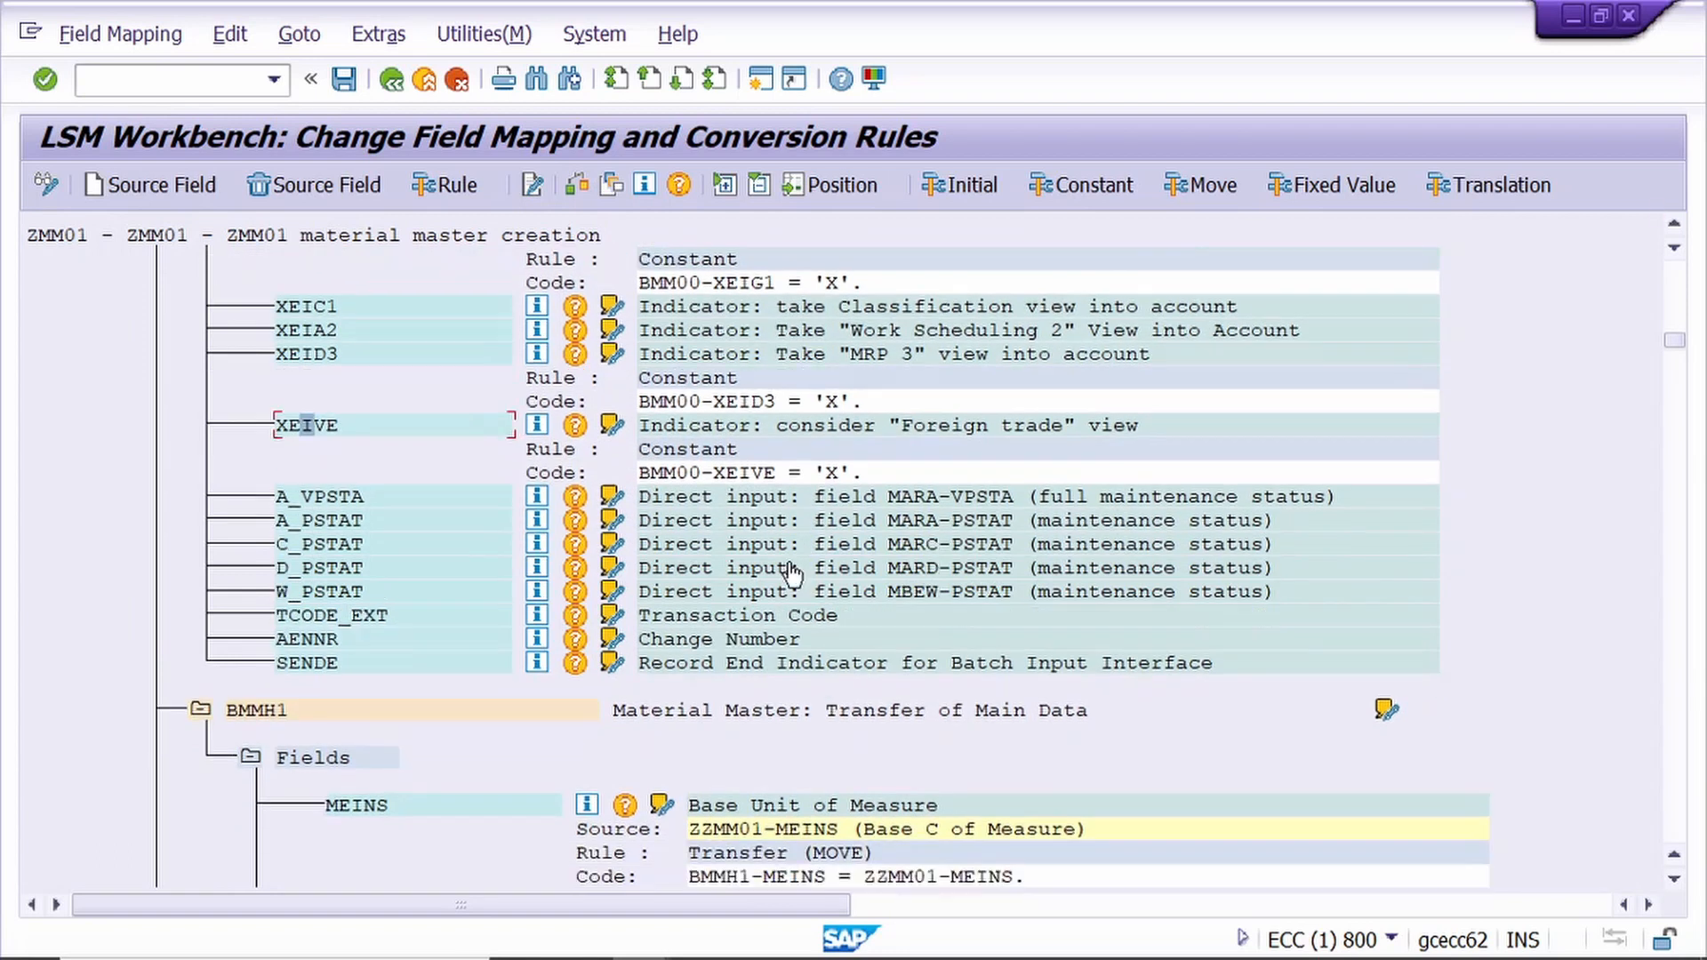
pyautogui.scroll(-5, 791, 574)
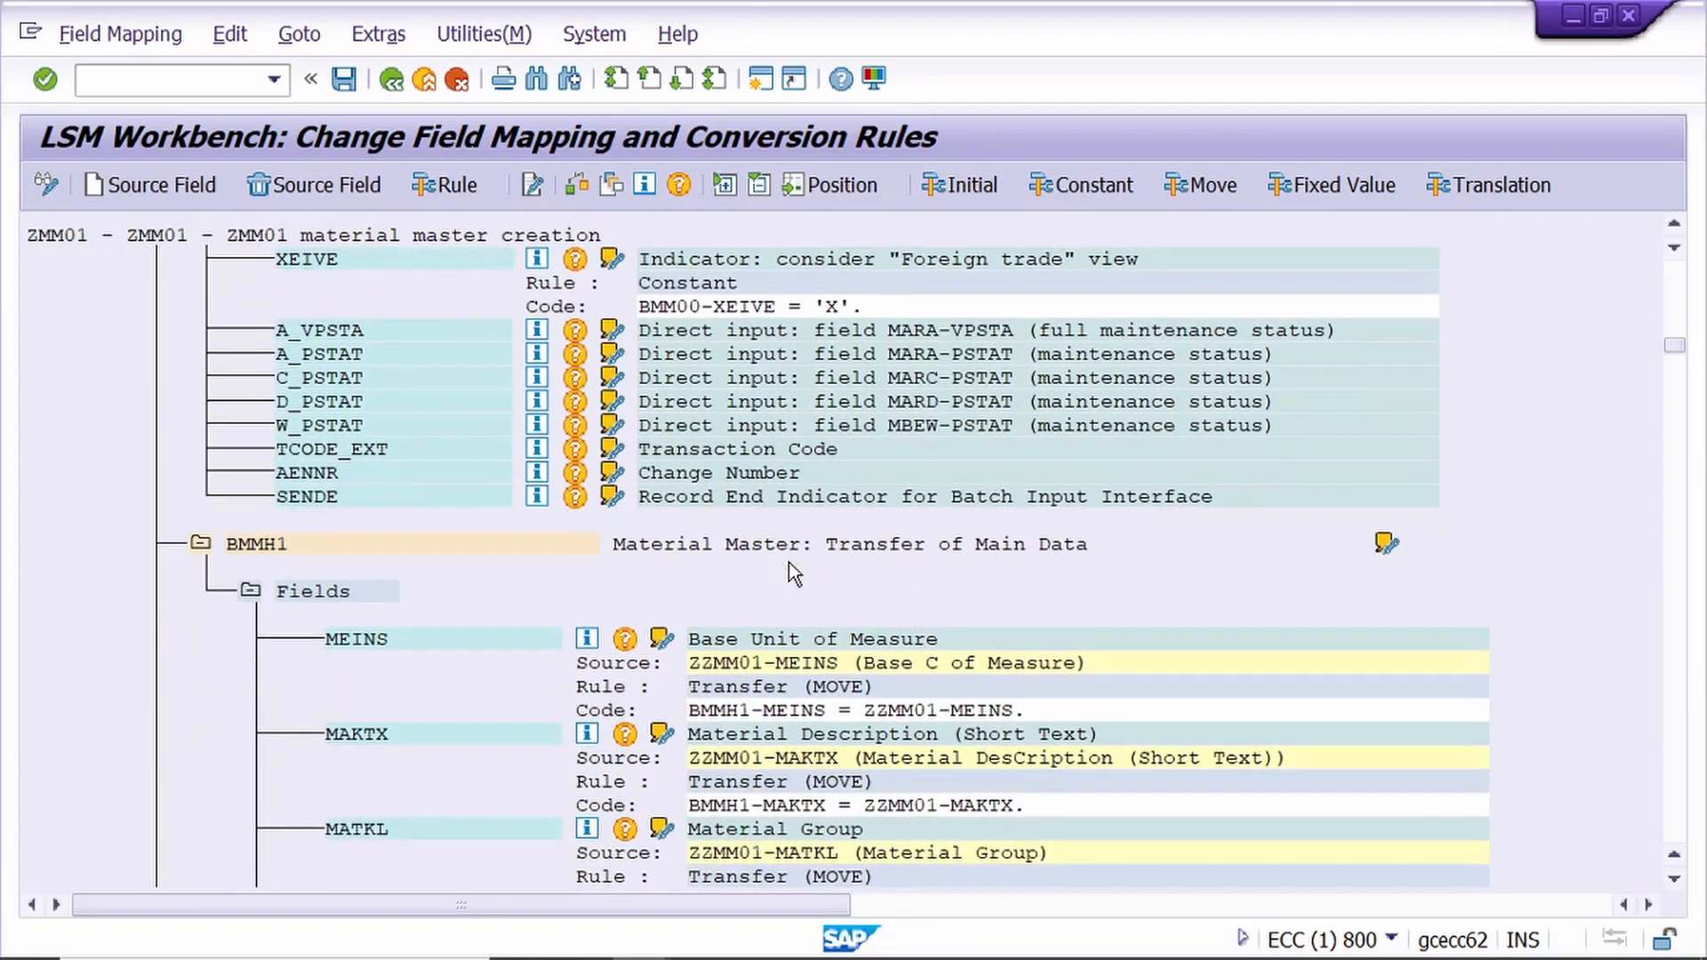
pyautogui.scroll(-1, 791, 573)
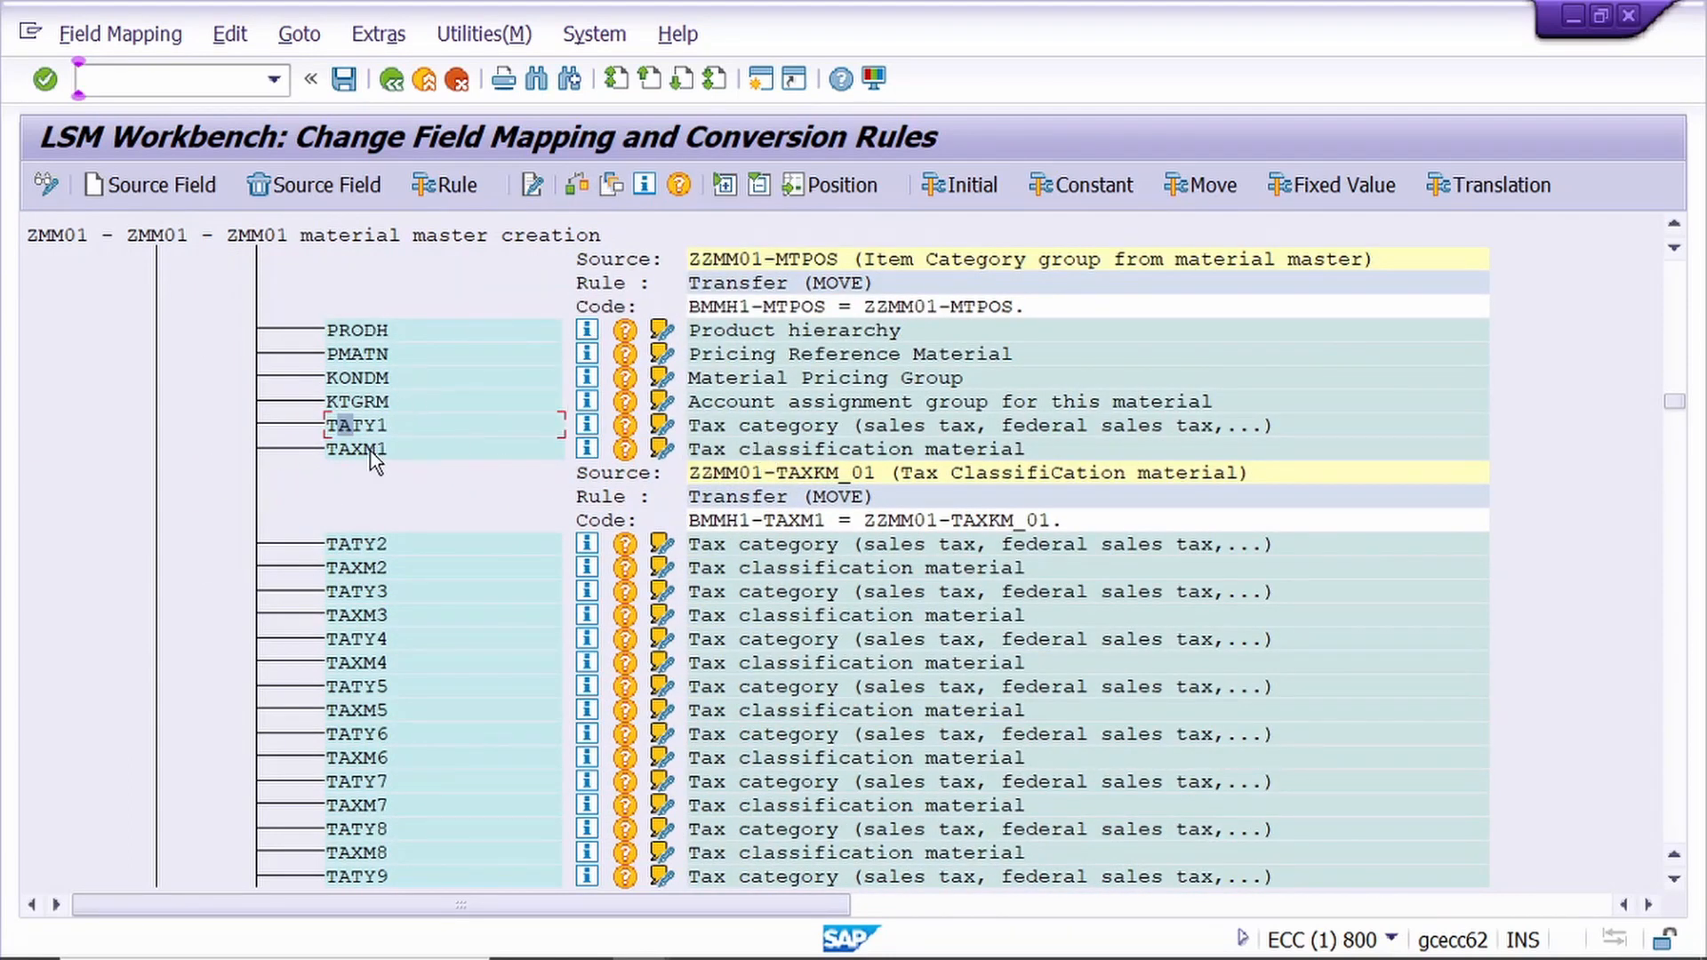
pyautogui.click(455, 190)
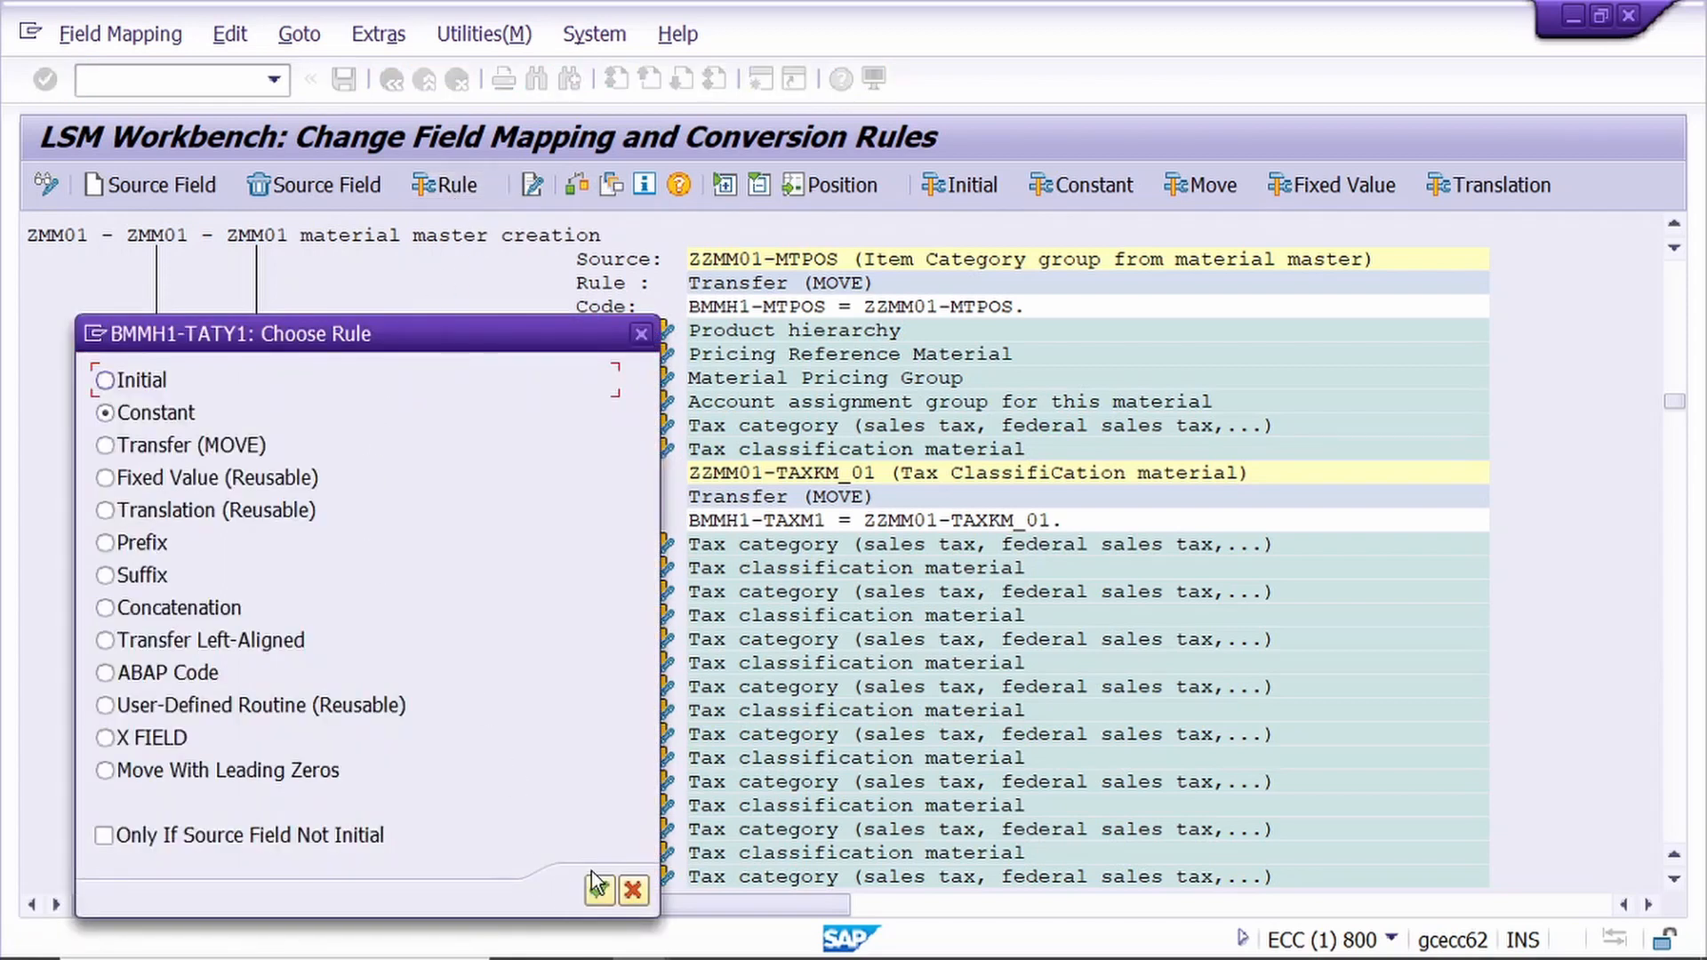
pyautogui.click(600, 890)
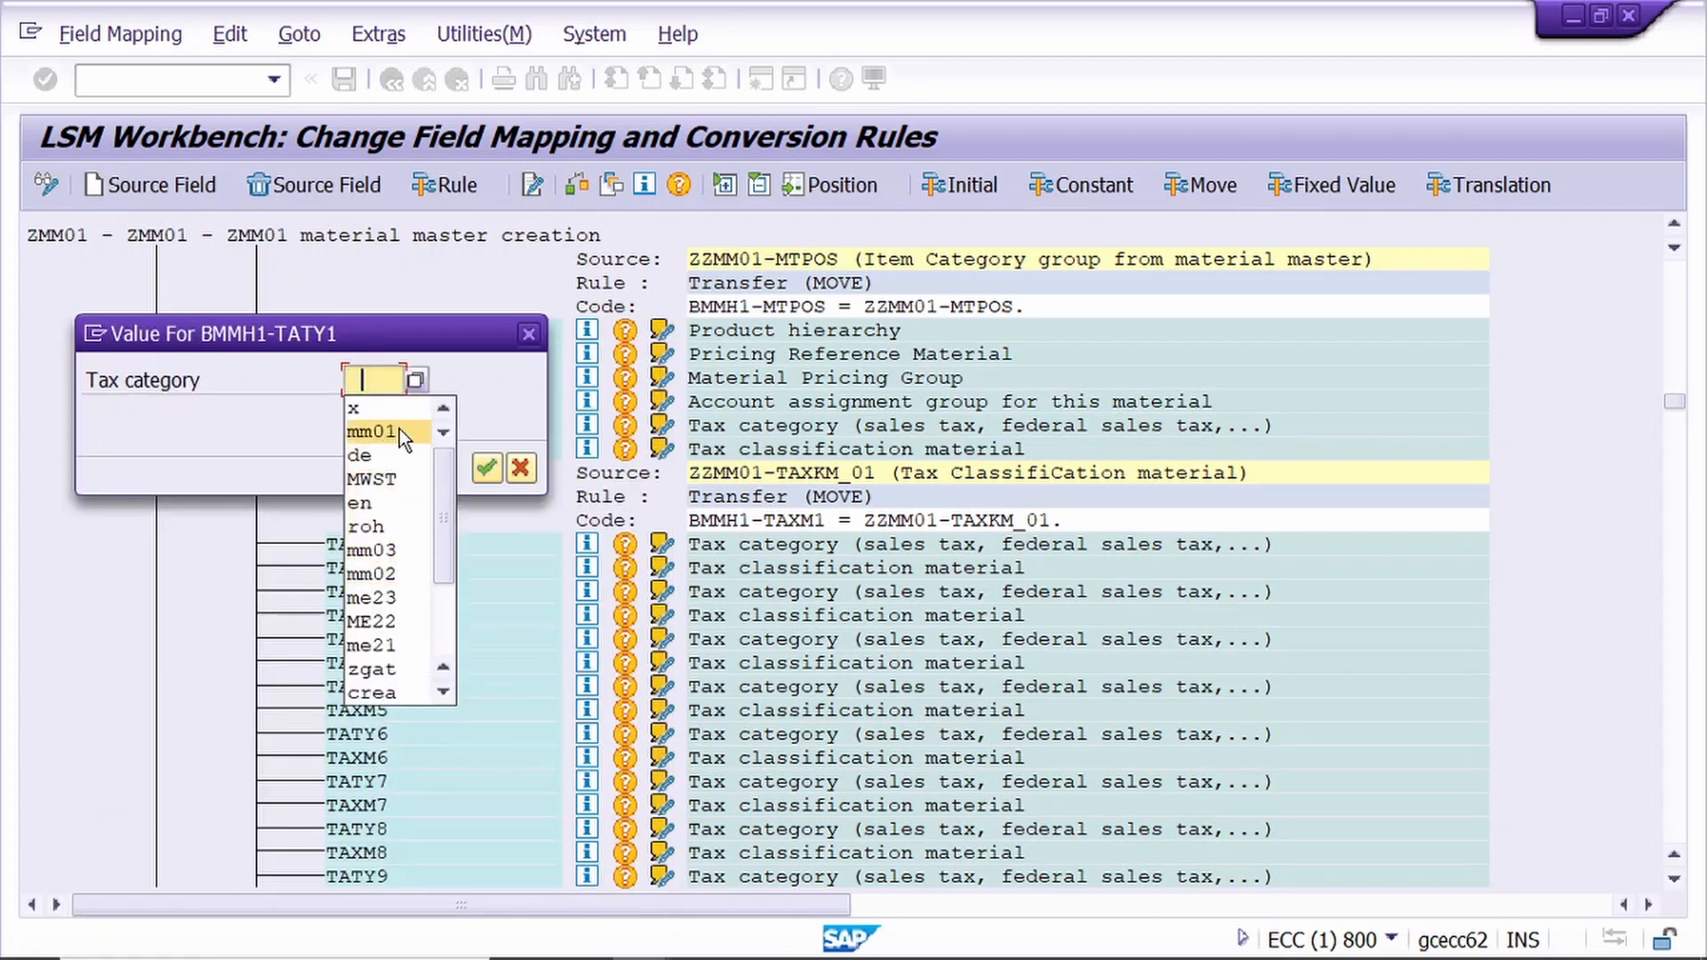
pyautogui.click(391, 478)
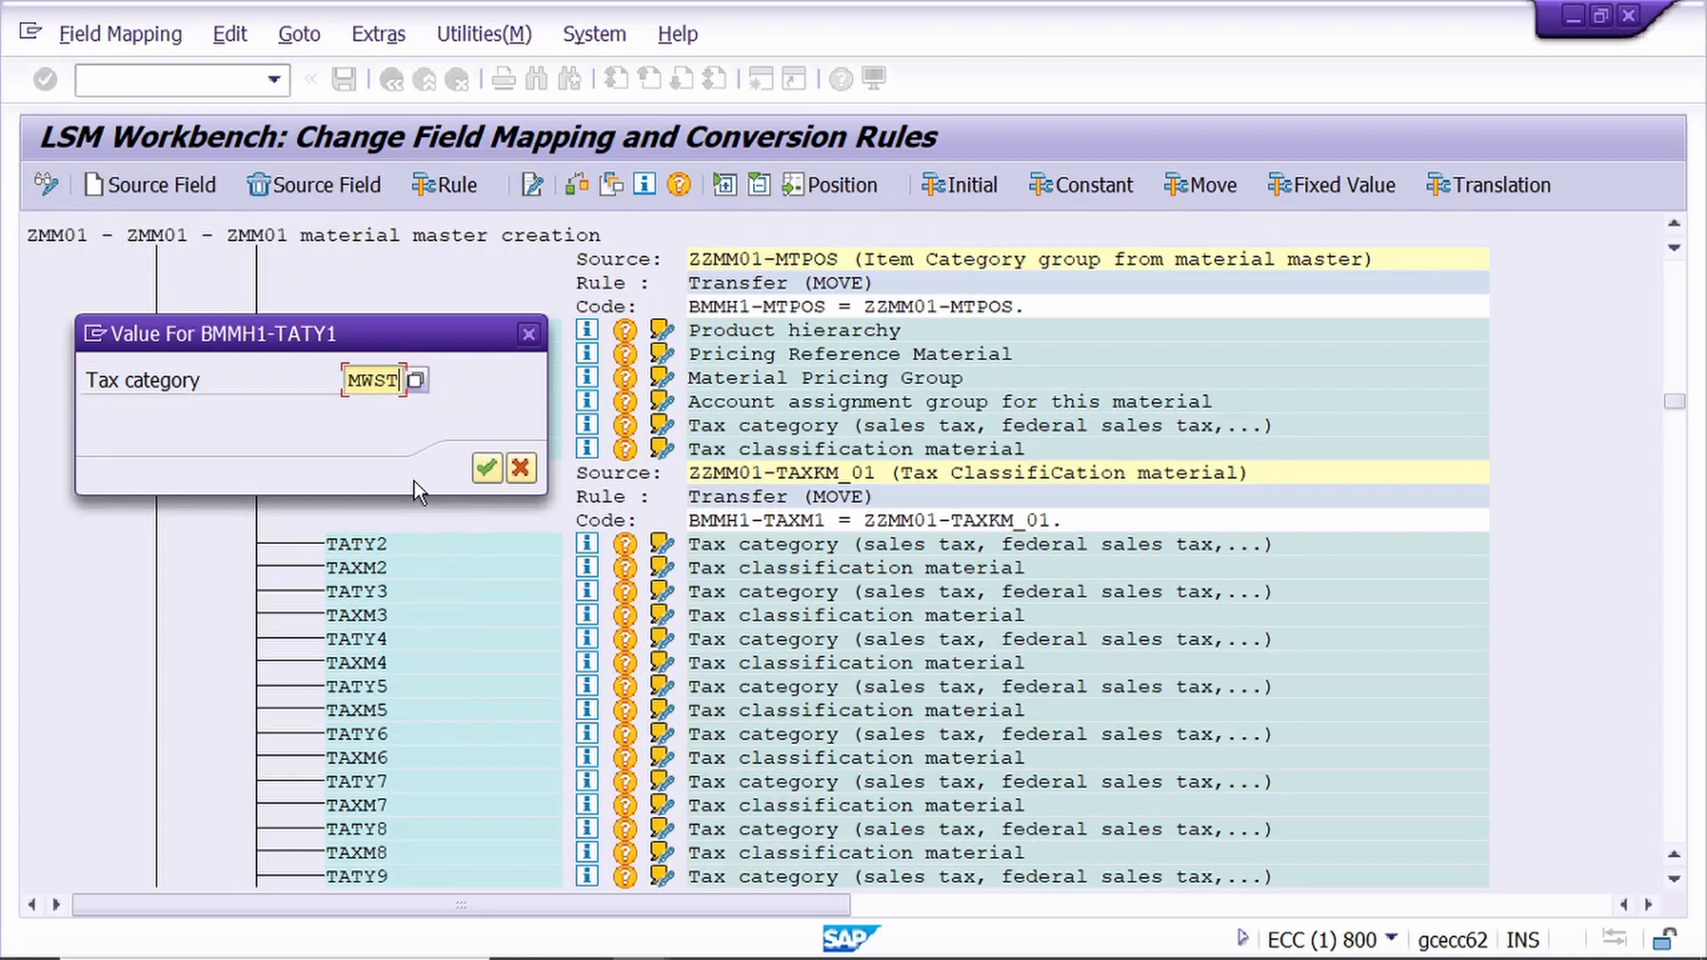
pyautogui.click(487, 466)
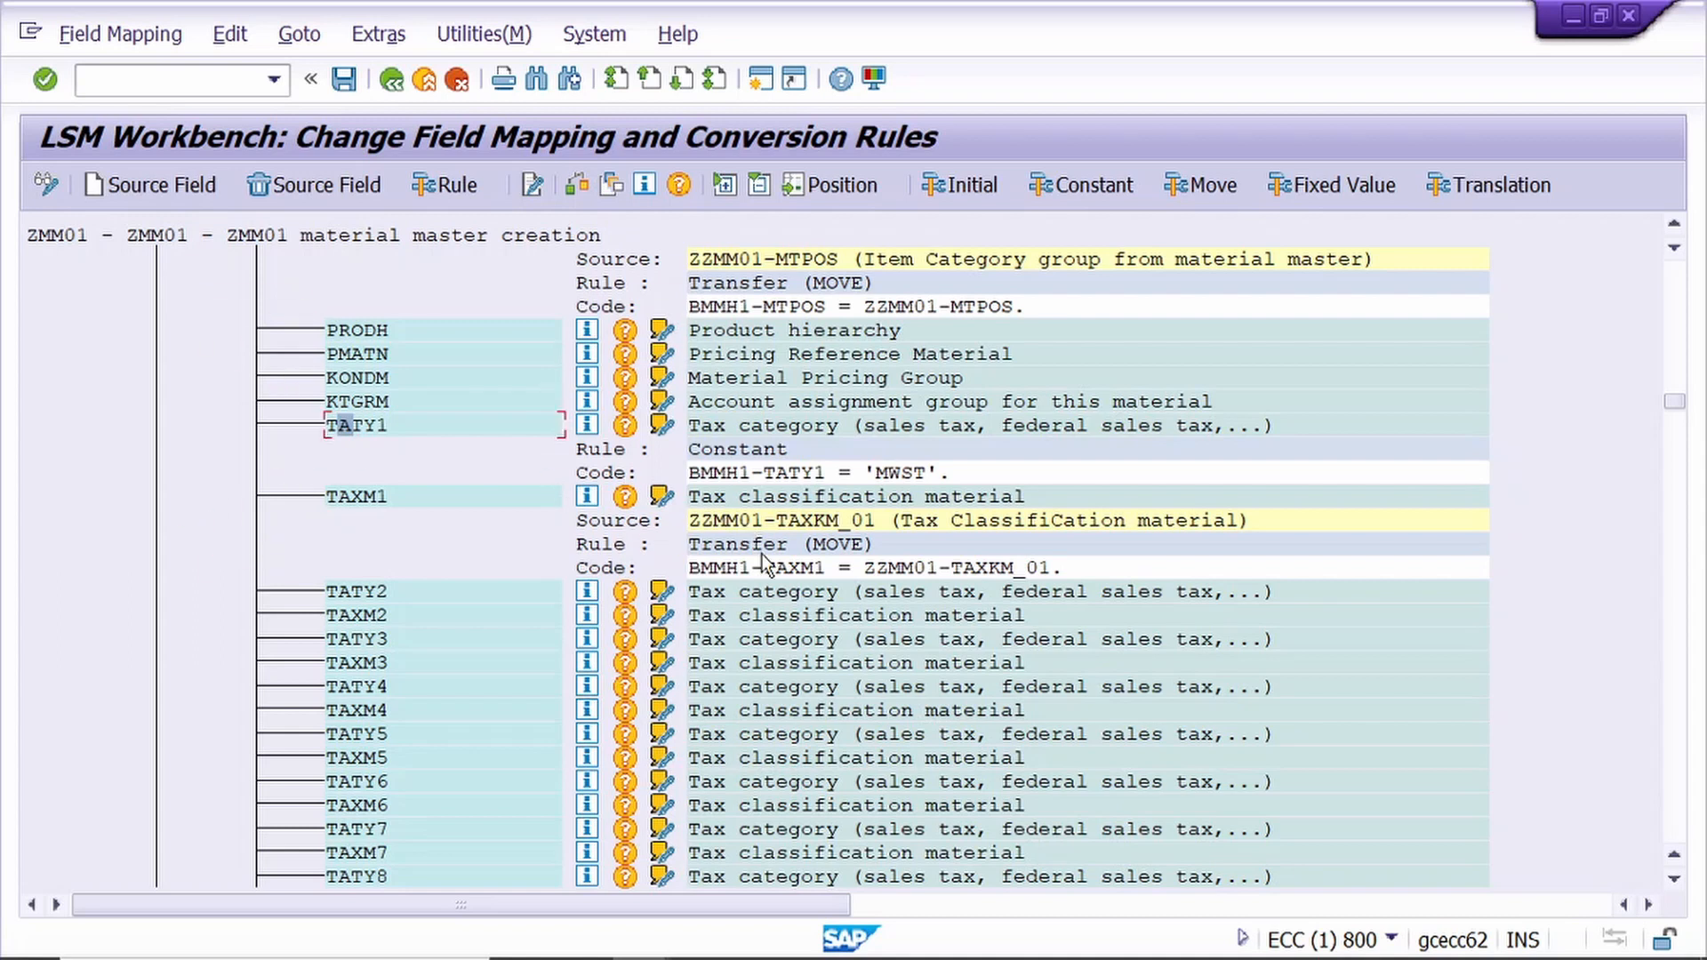
# - Assign a Constant rule with value de to the departure country field ALAND in structure BMMH2
pyautogui.scroll(-2, 762, 553)
pyautogui.scroll(-1, 1394, 462)
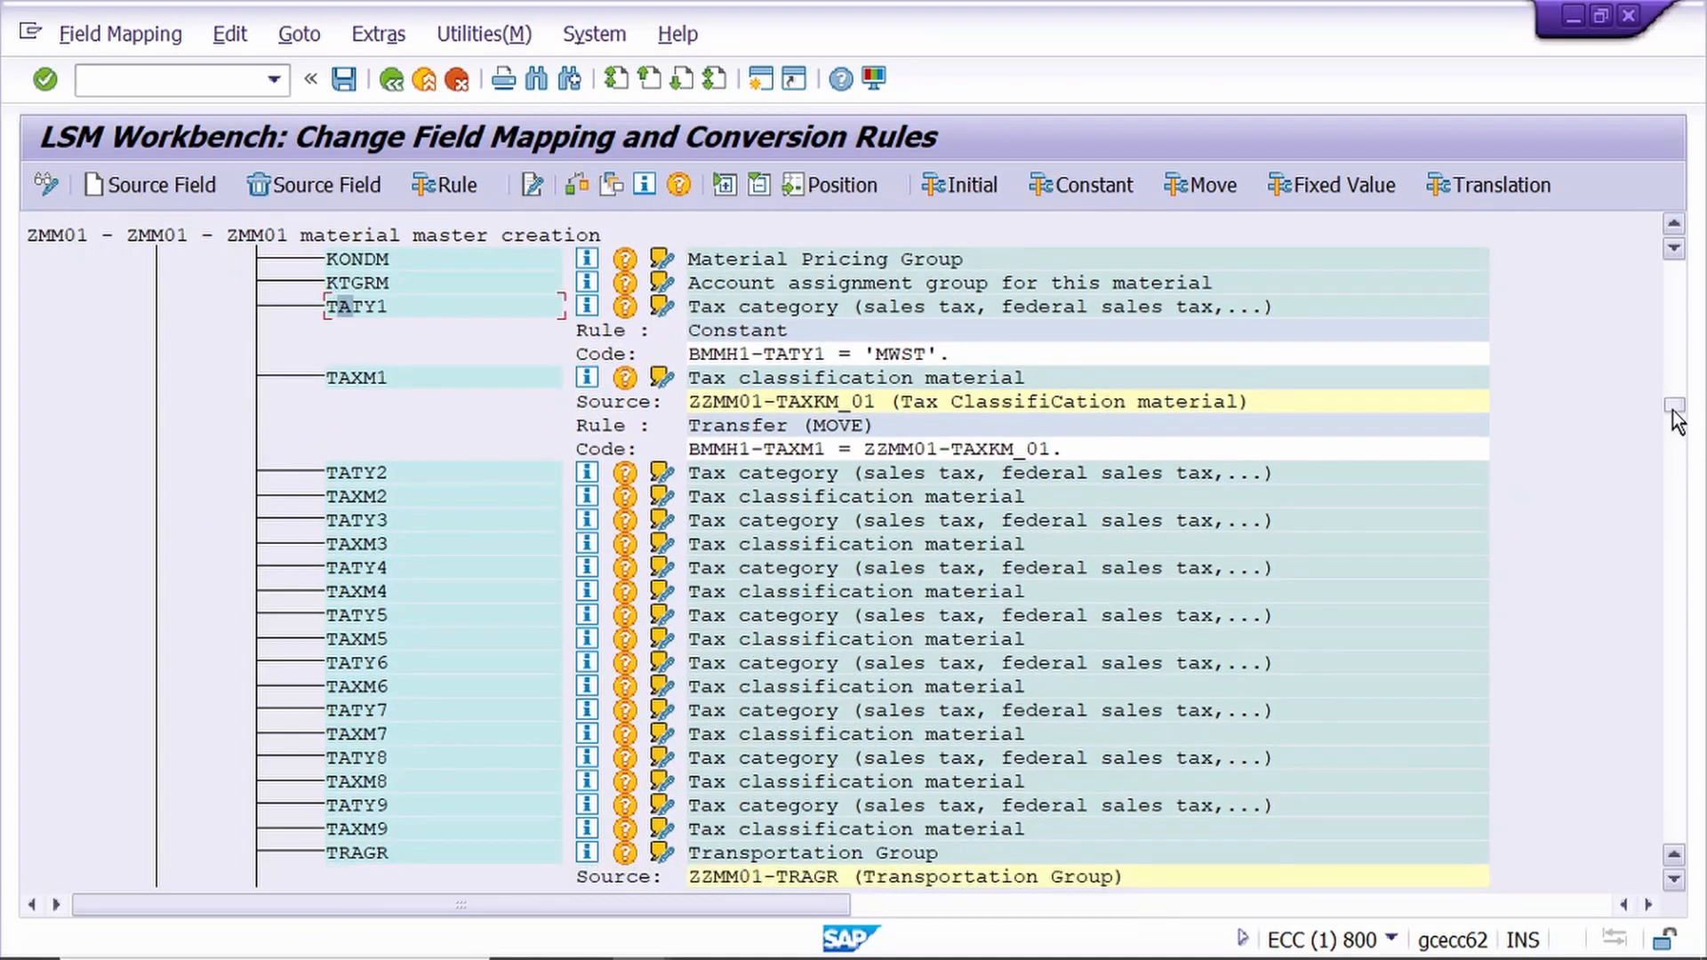
pyautogui.moveTo(1678, 447); pyautogui.dragTo(1663, 539)
pyautogui.moveTo(1668, 712); pyautogui.dragTo(1668, 731)
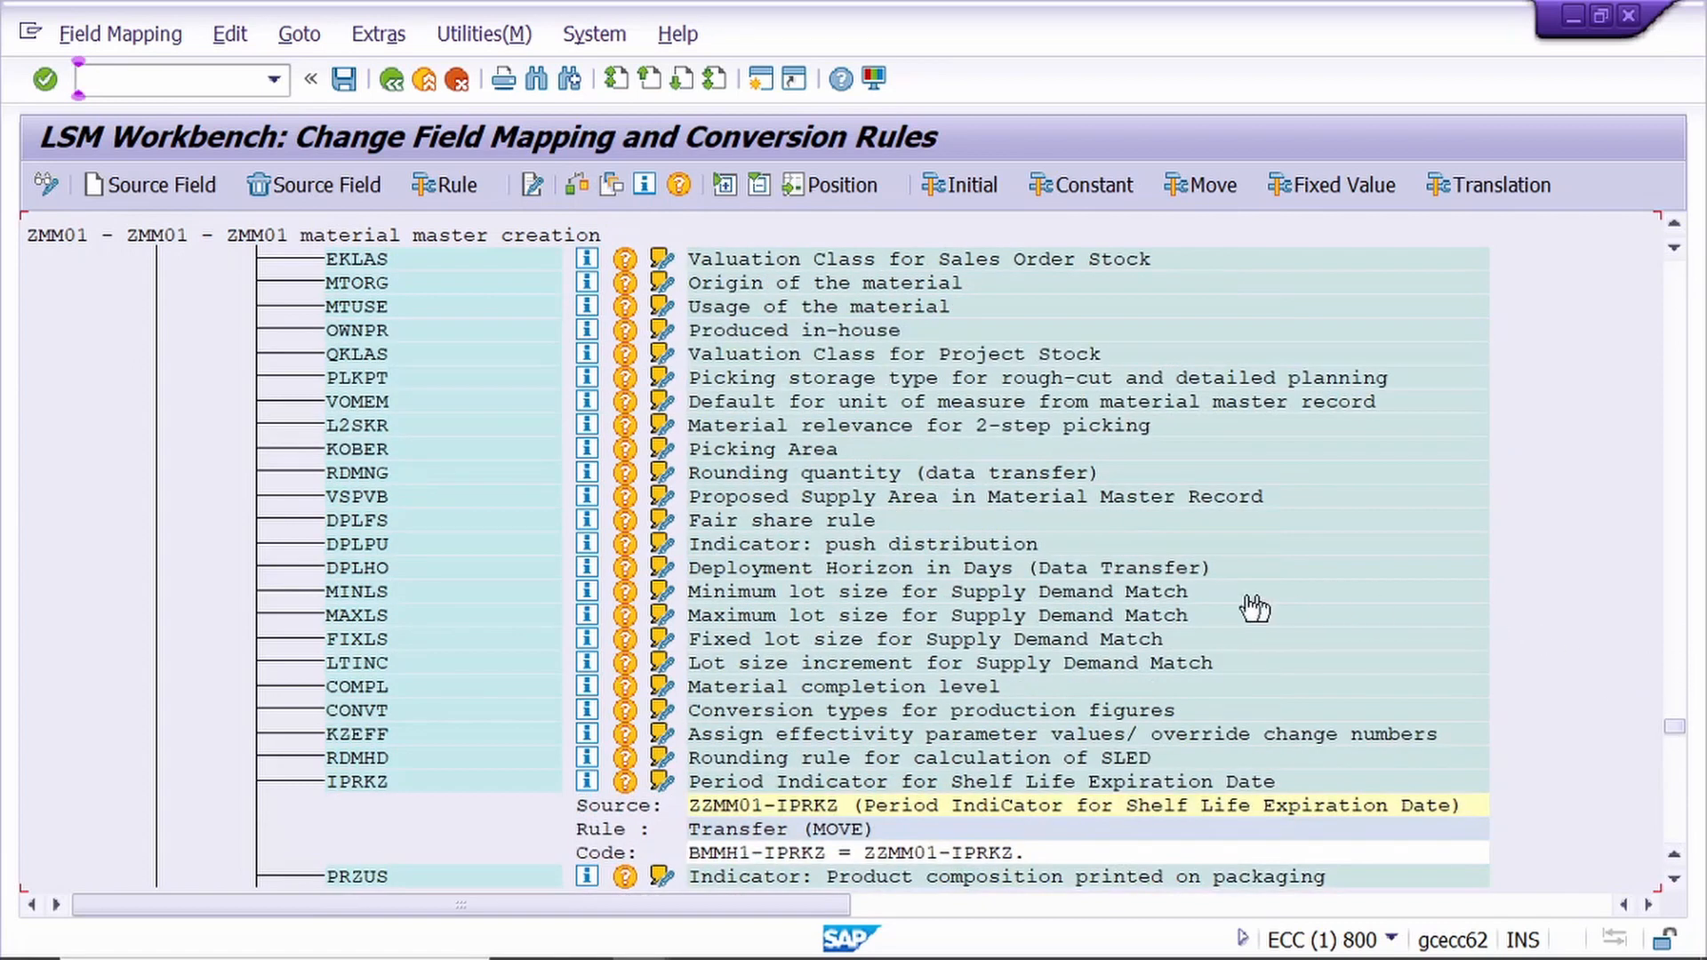
pyautogui.scroll(-3, 1079, 617)
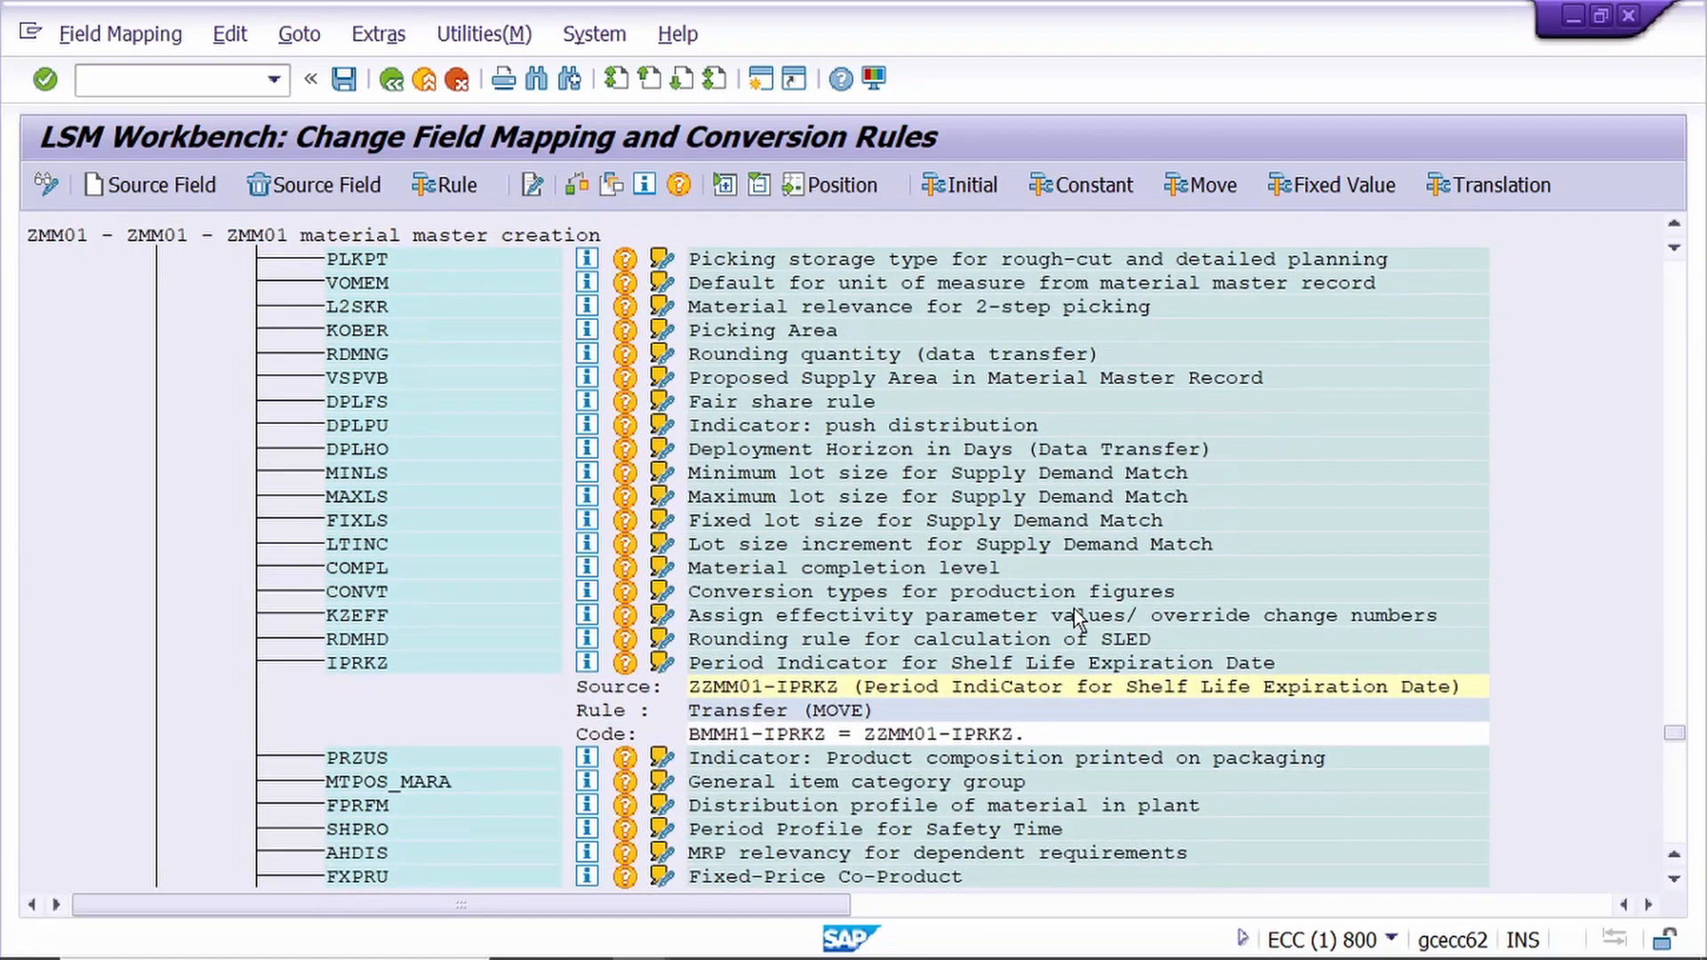
pyautogui.scroll(-3, 1074, 611)
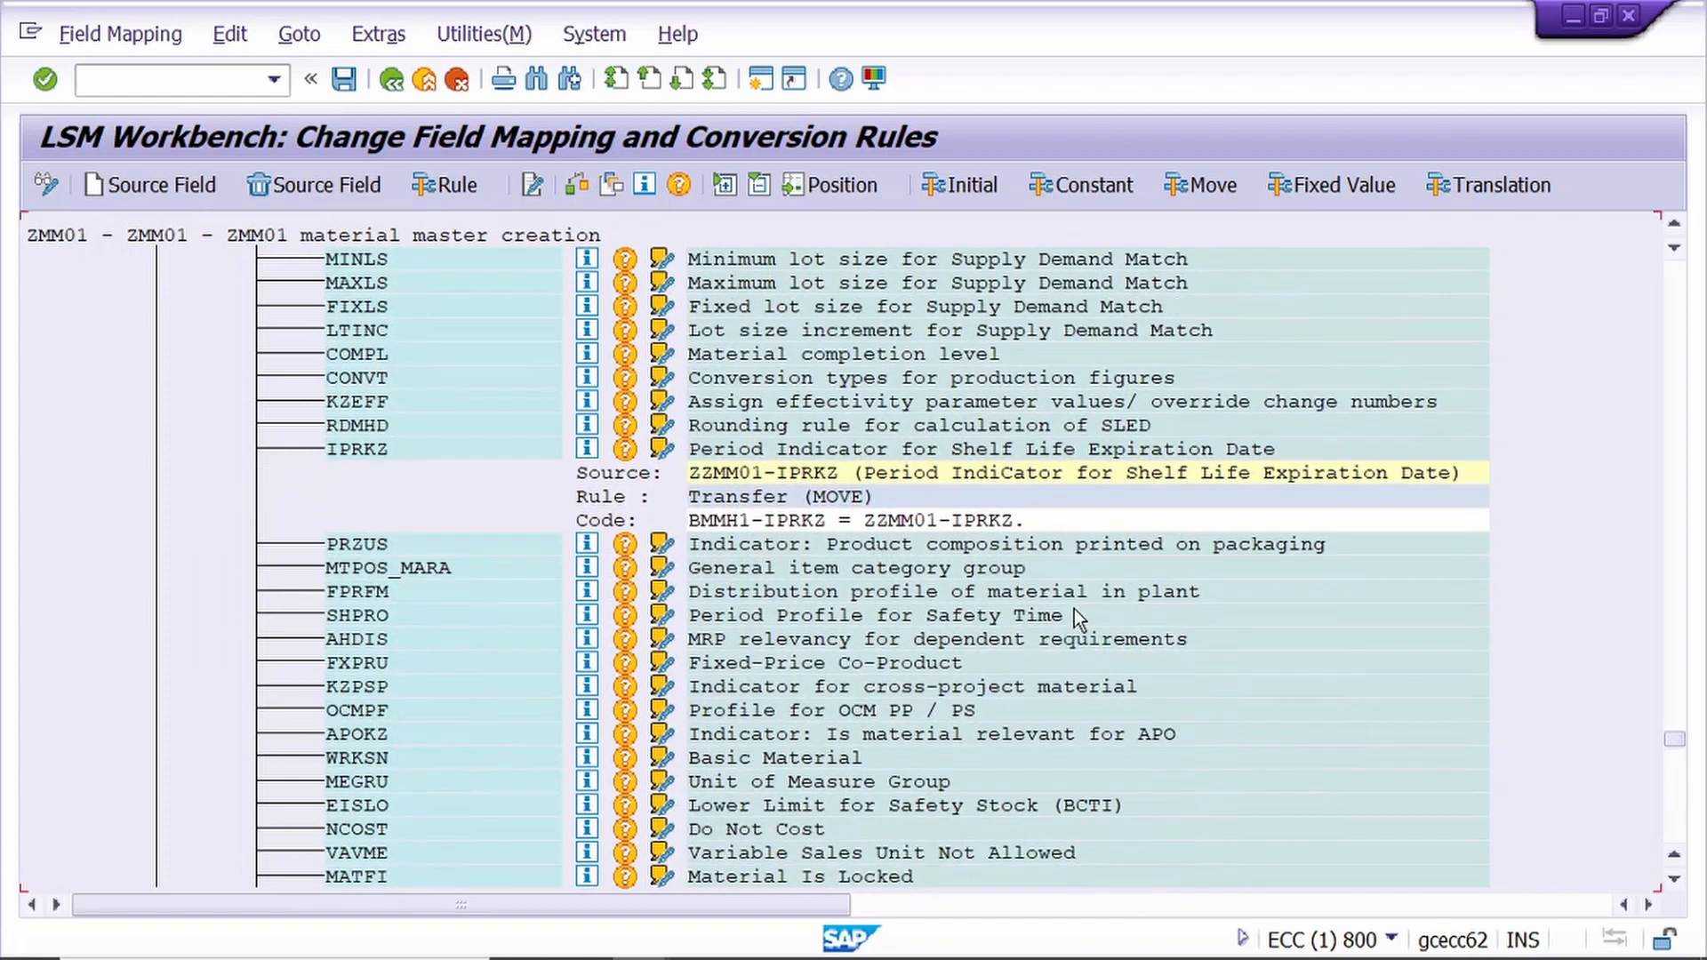
pyautogui.scroll(-3, 1075, 612)
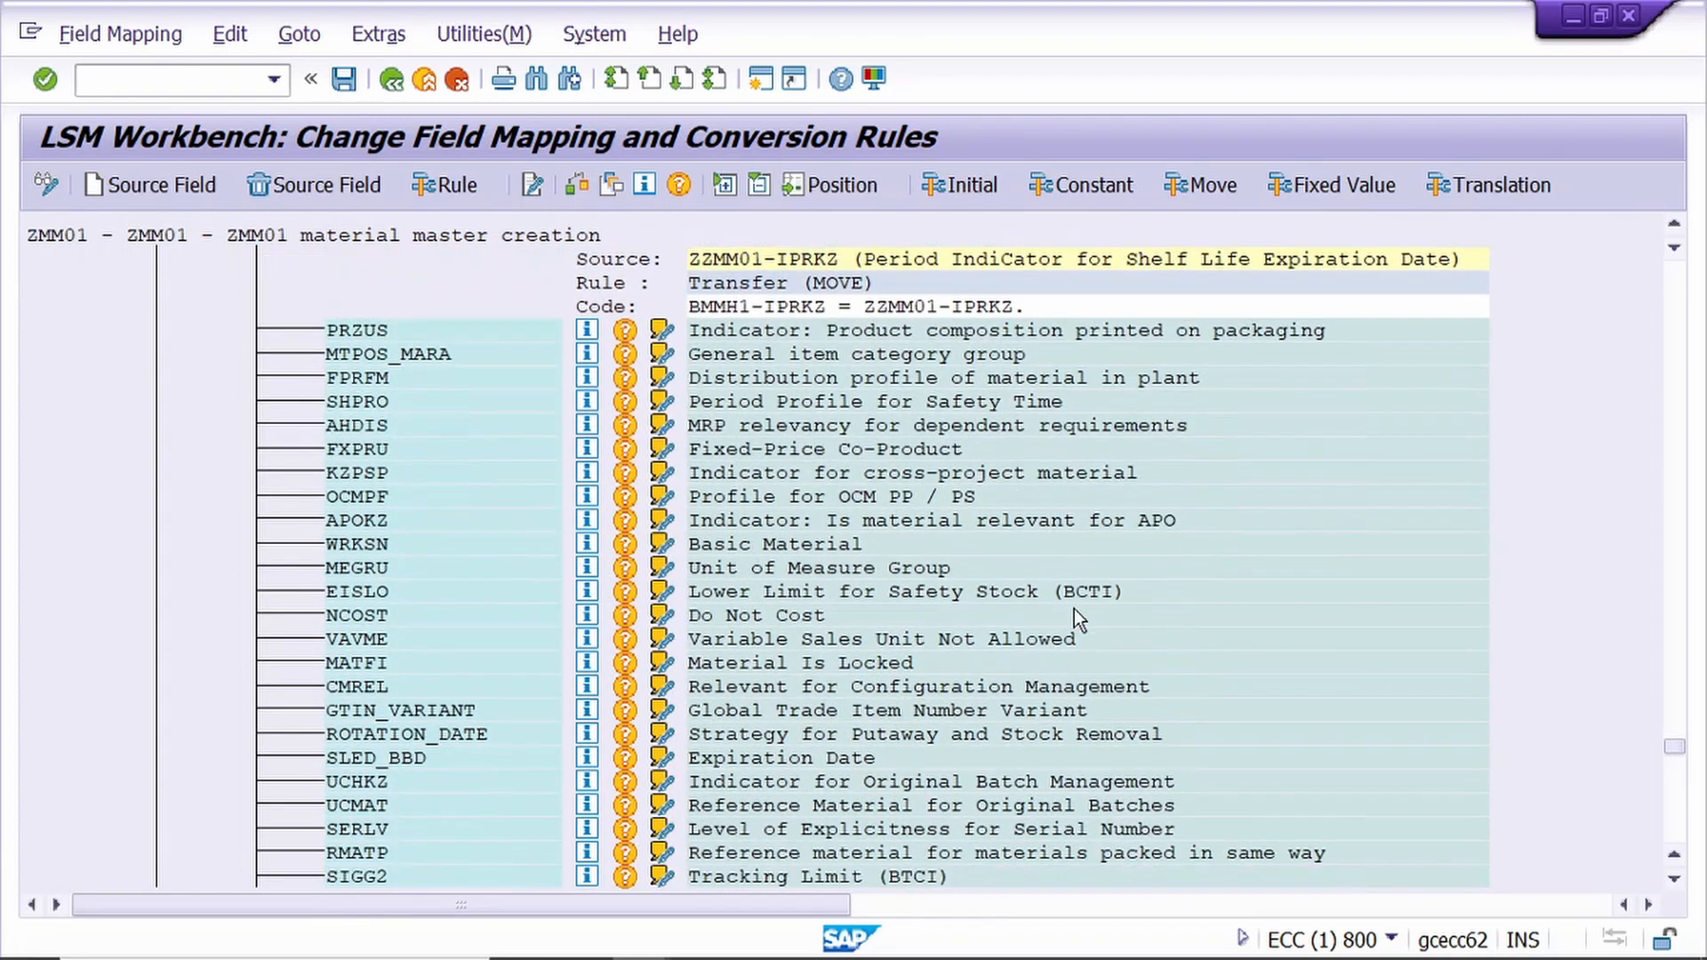
pyautogui.scroll(-10, 1074, 610)
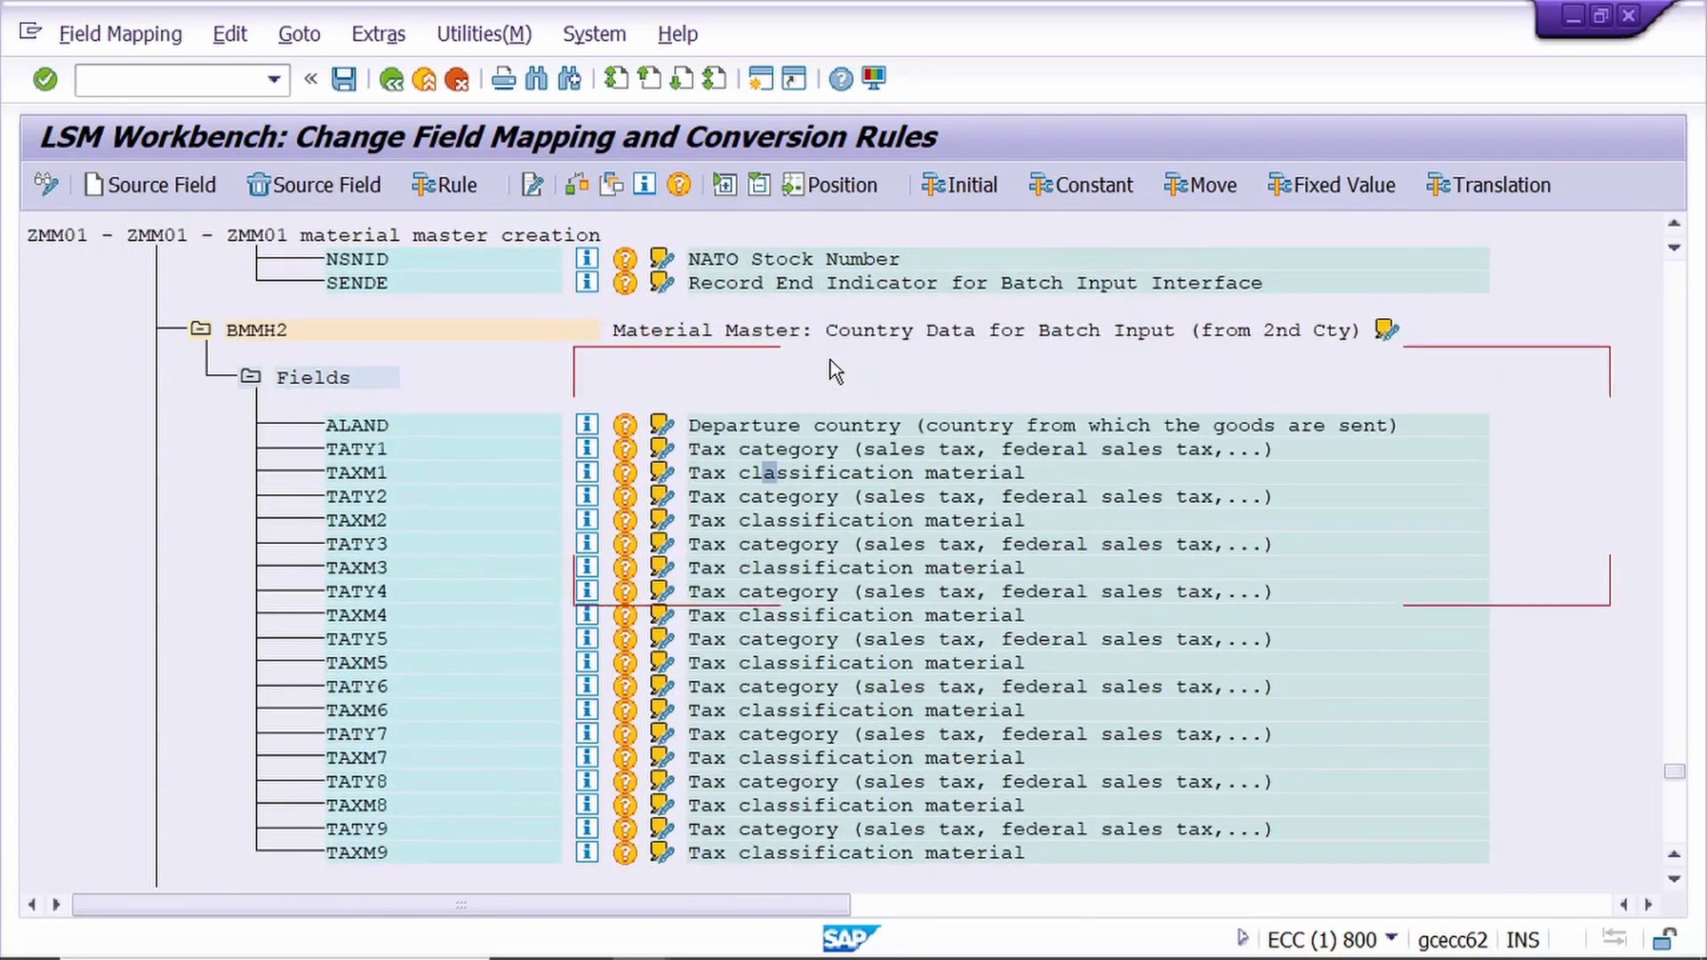
pyautogui.click(370, 426)
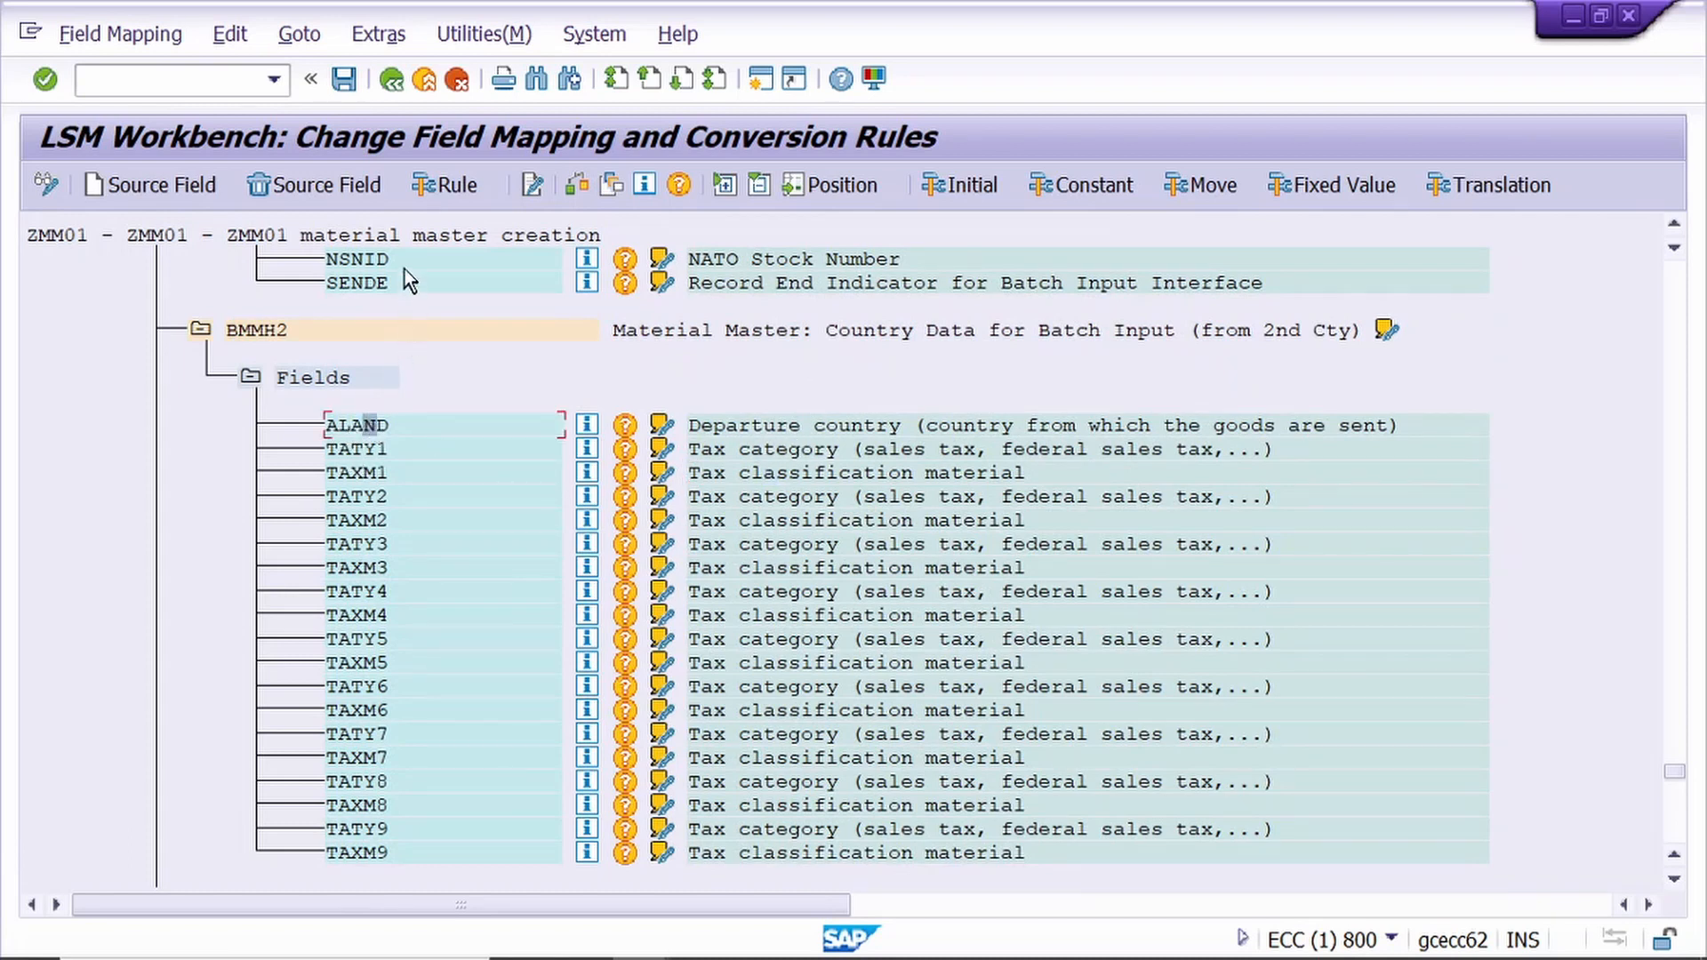
pyautogui.click(453, 184)
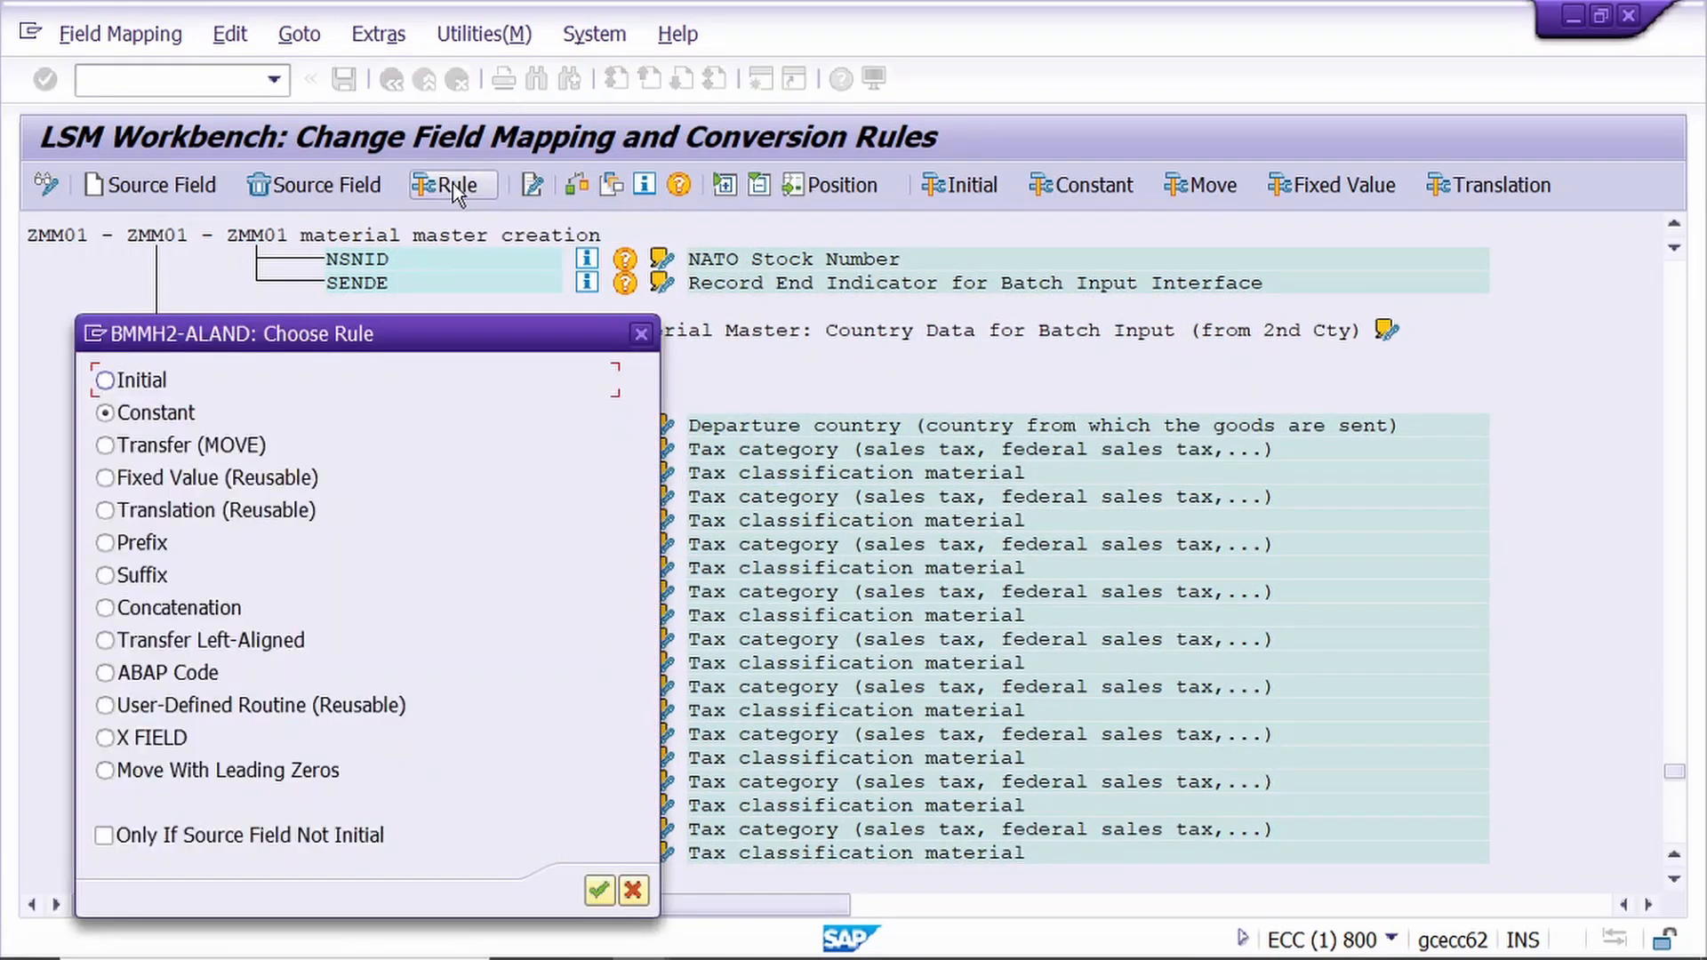
pyautogui.click(597, 890)
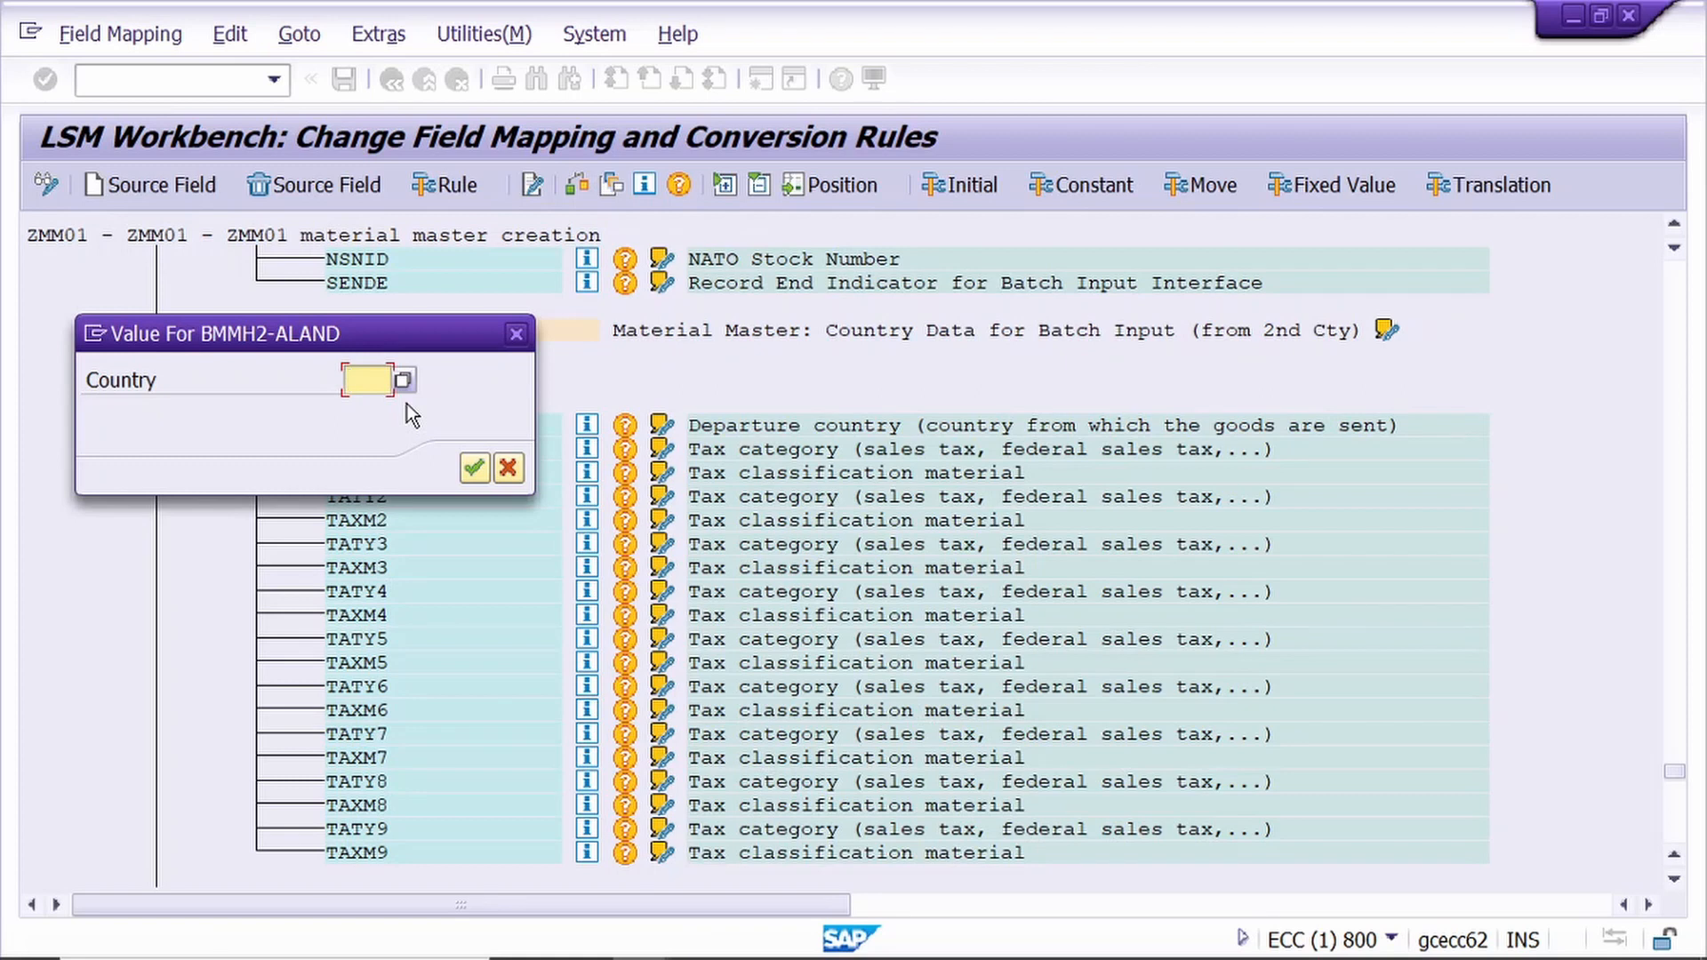
pyautogui.write('de')
pyautogui.click(473, 468)
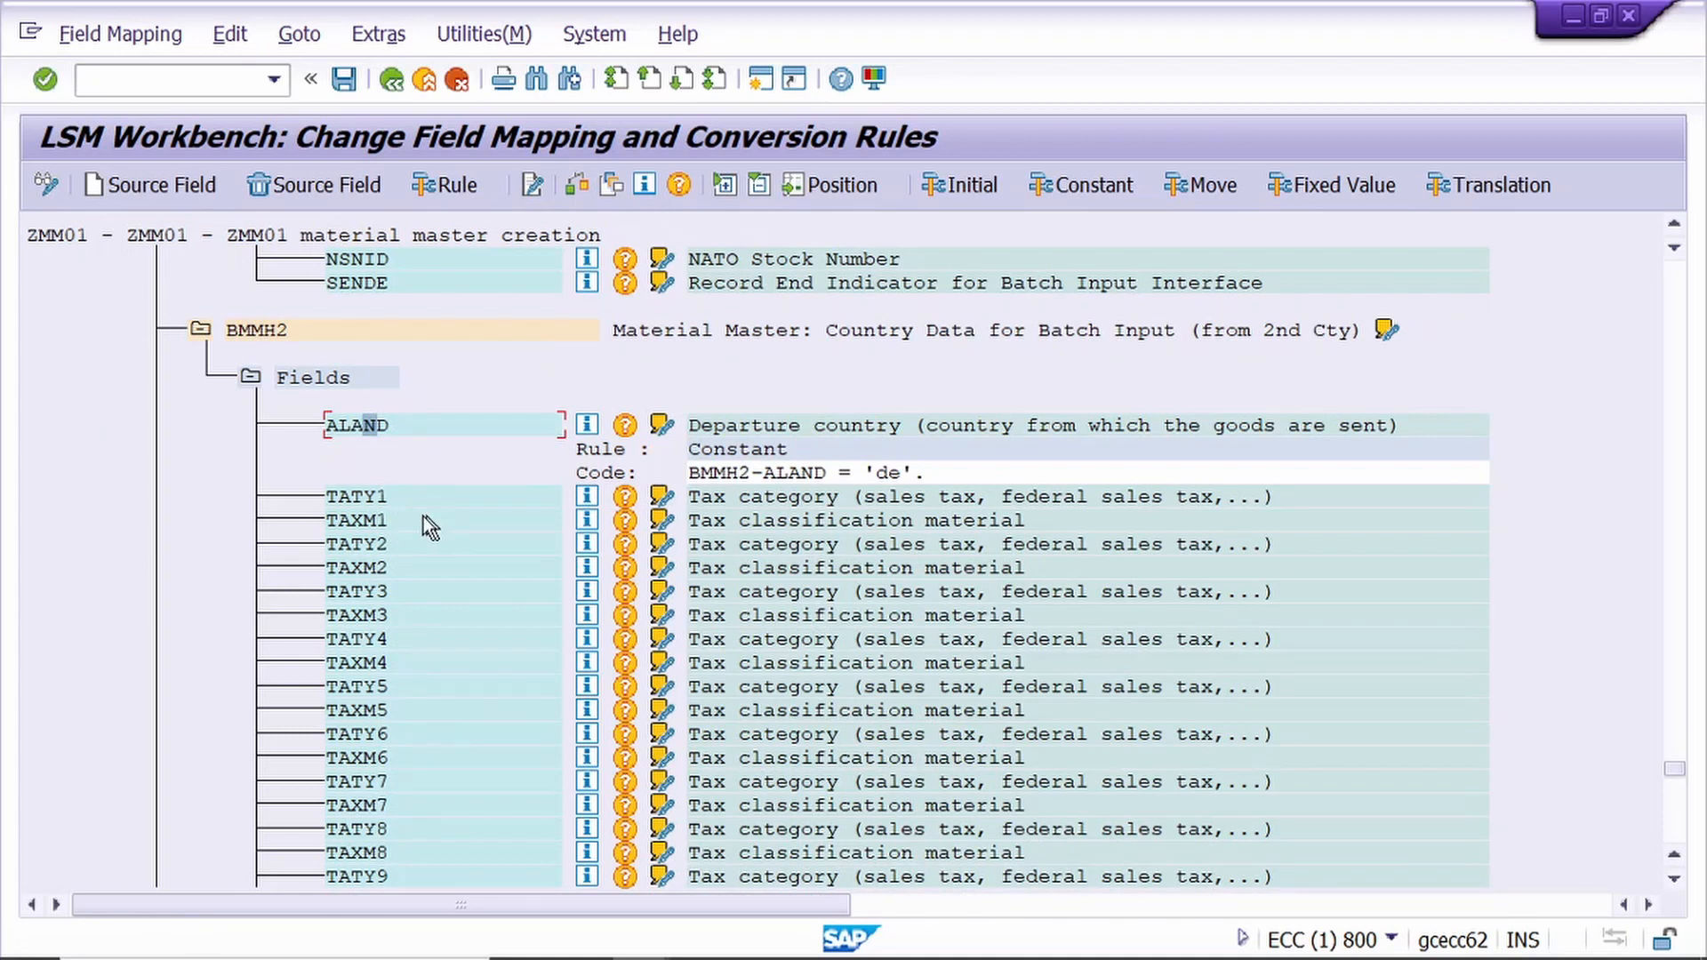
# - Assign a Constant rule with value MWST to the tax category field TATY1 in structure BMMH2
pyautogui.click(361, 496)
pyautogui.click(455, 187)
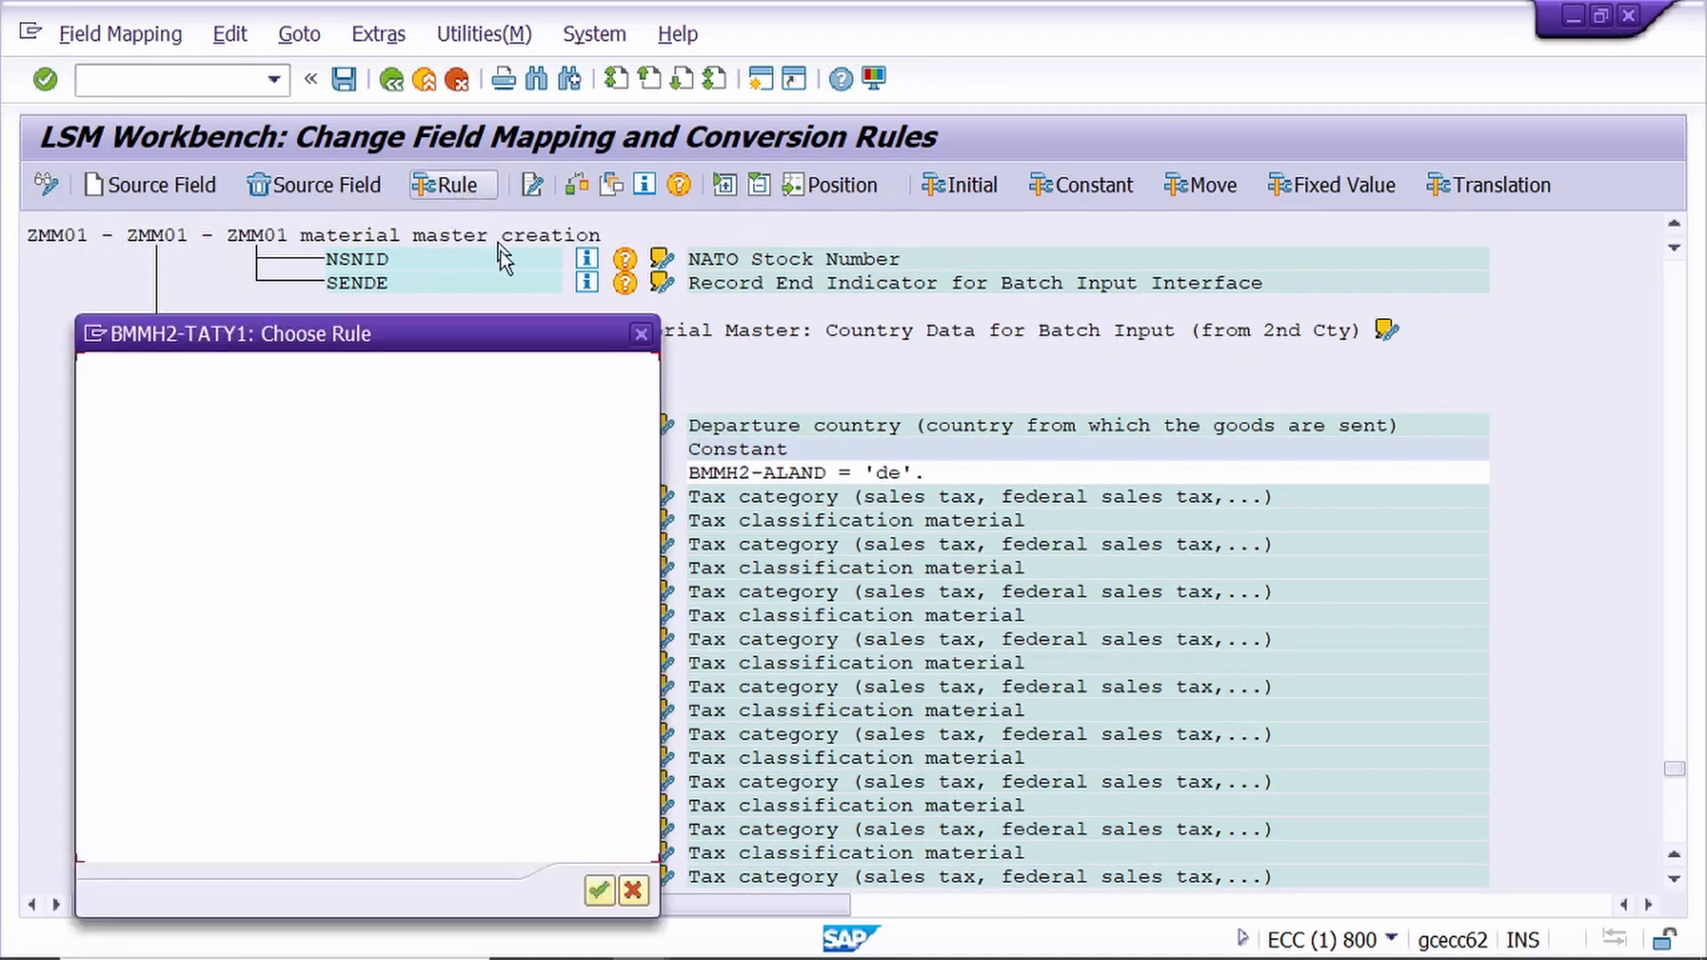
pyautogui.press('Return')
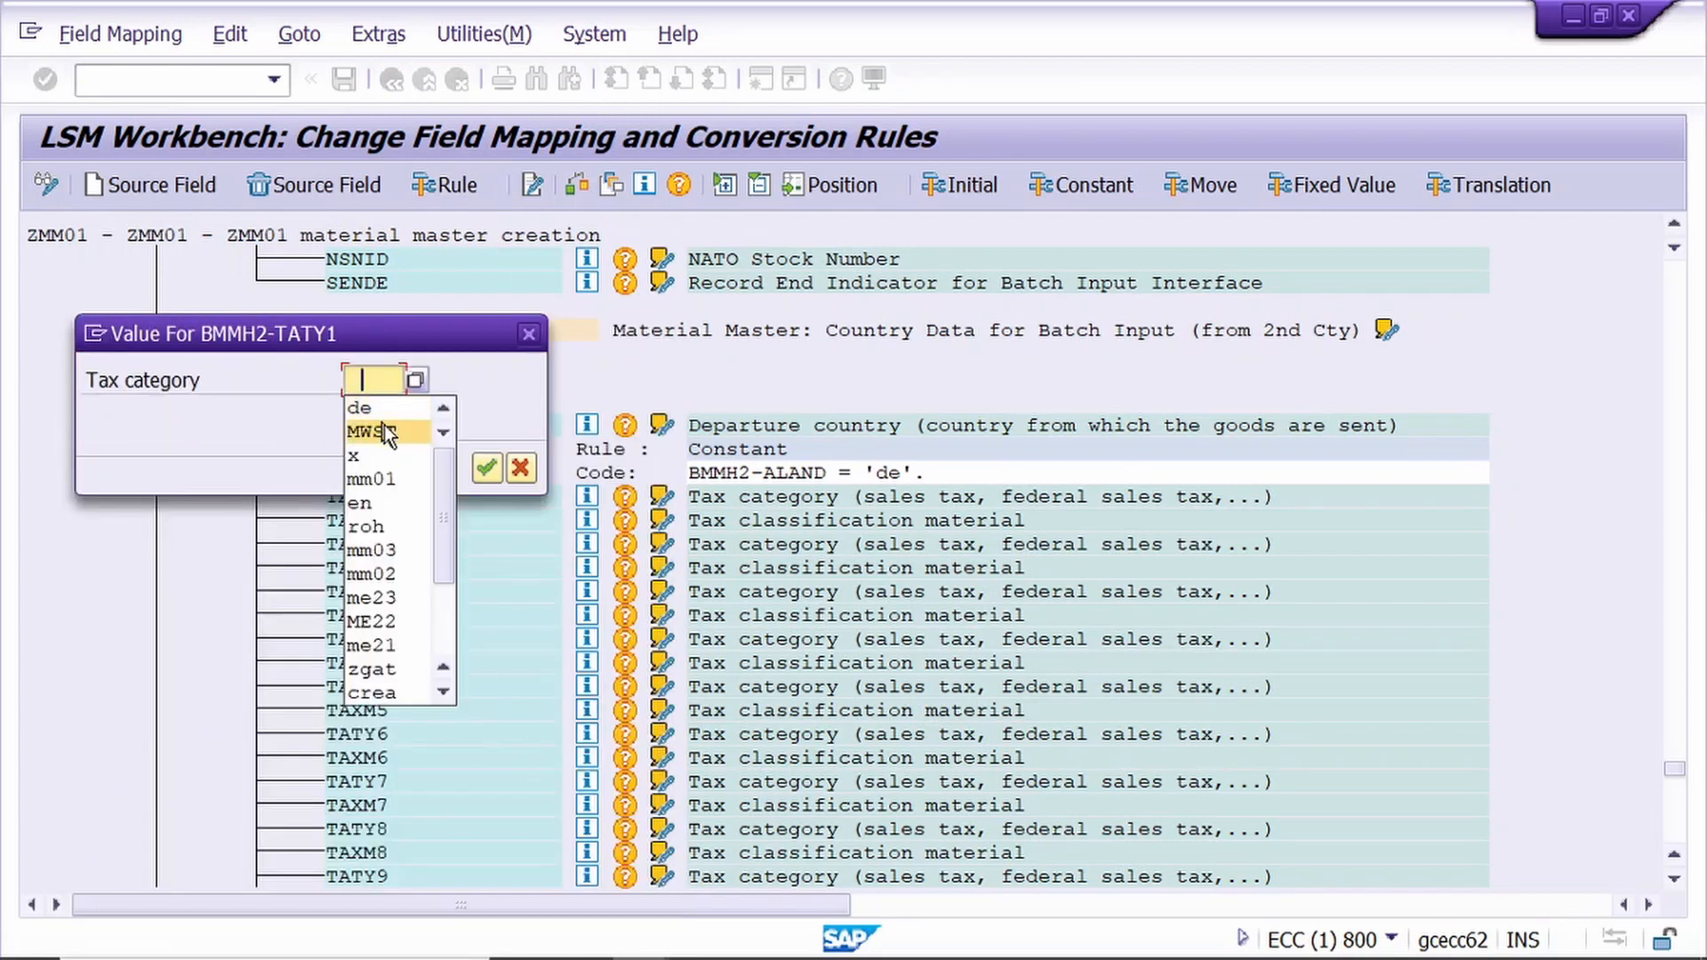
pyautogui.click(391, 433)
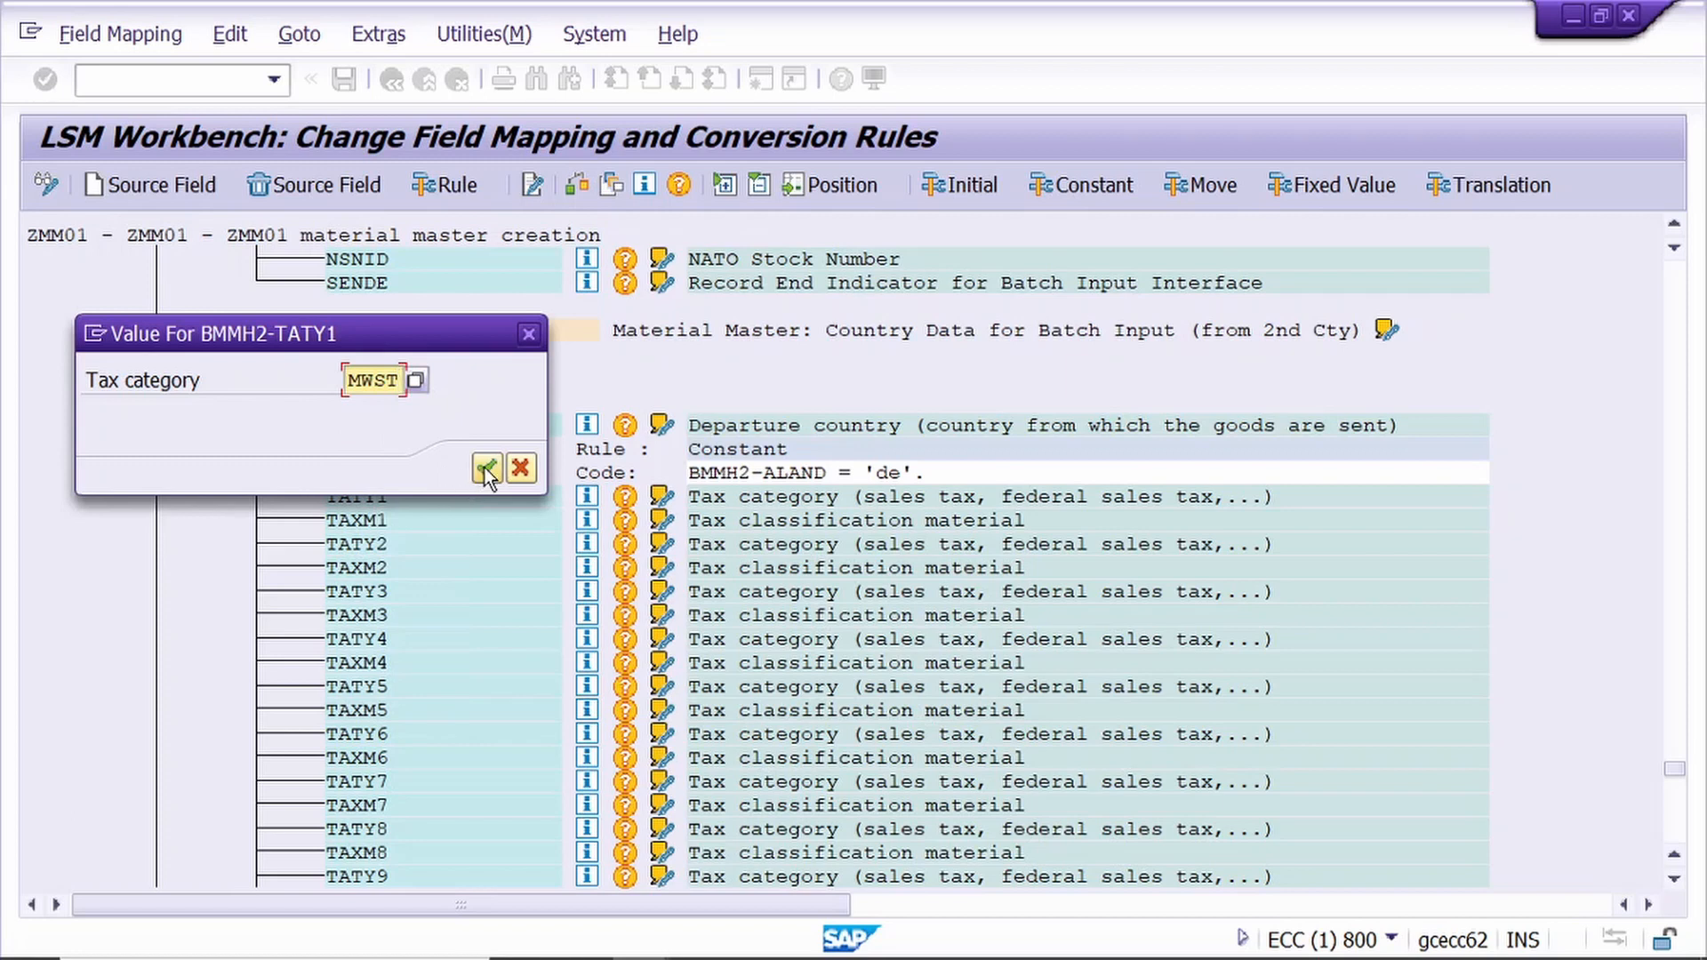
pyautogui.click(486, 468)
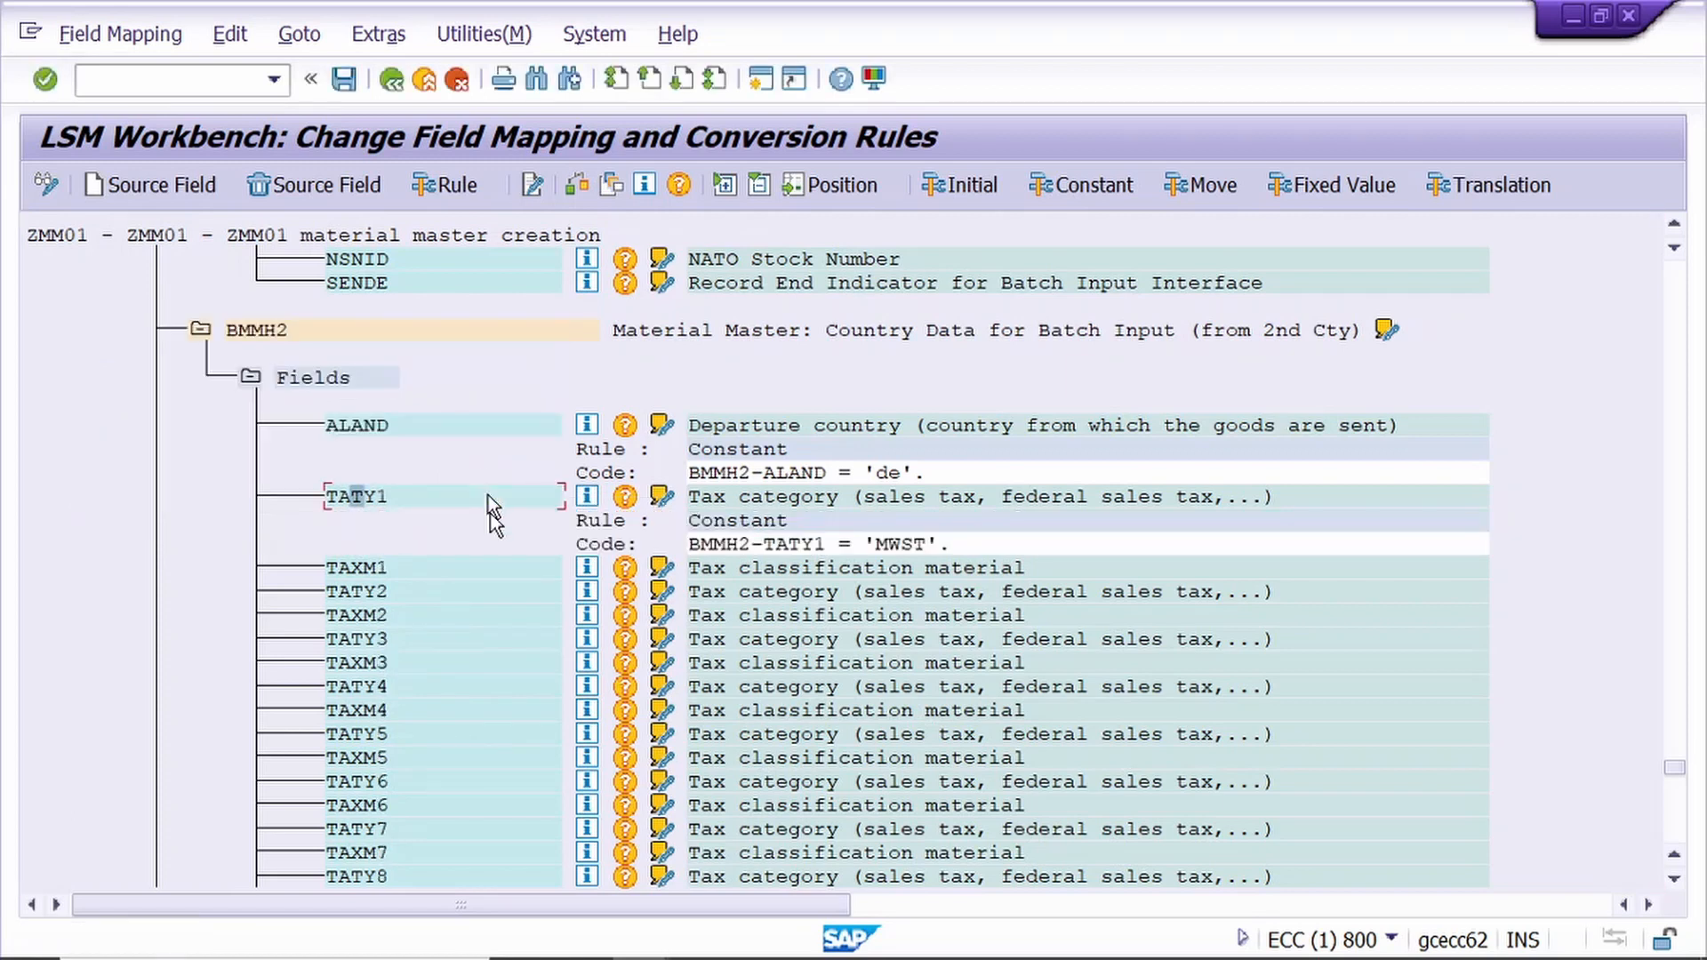
# - Assign source field TAXKM_01 of ZZMM01 to the tax classification field TAXM1 in structure BMMH2
pyautogui.click(365, 569)
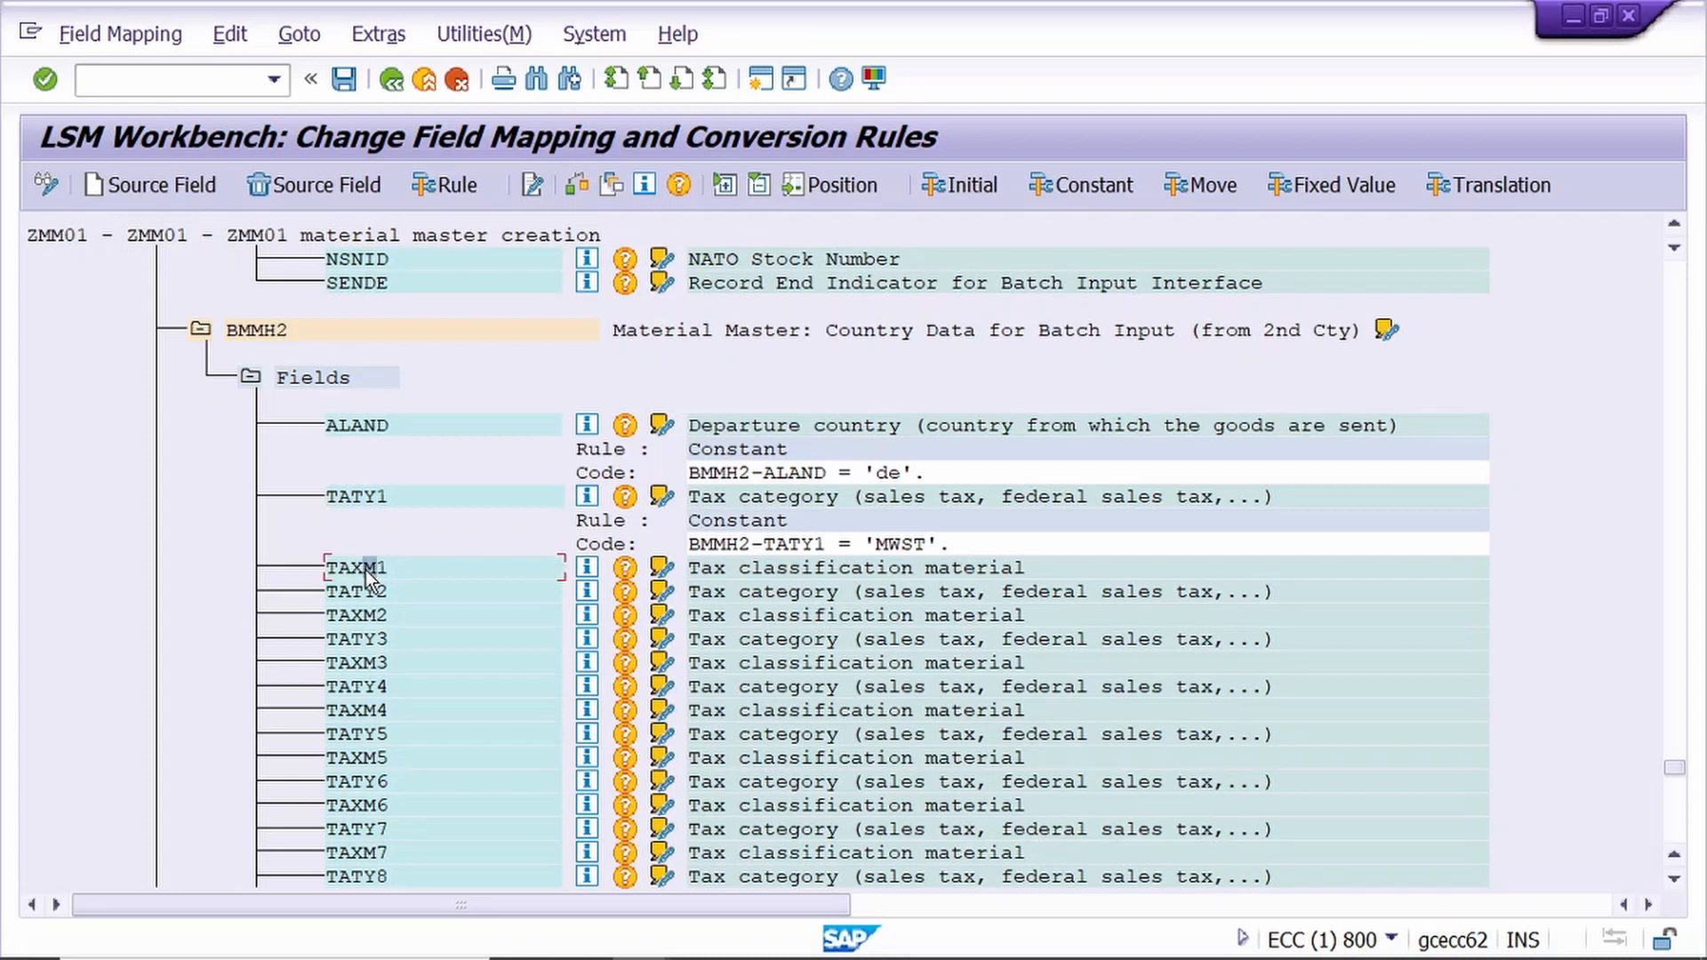
pyautogui.click(162, 196)
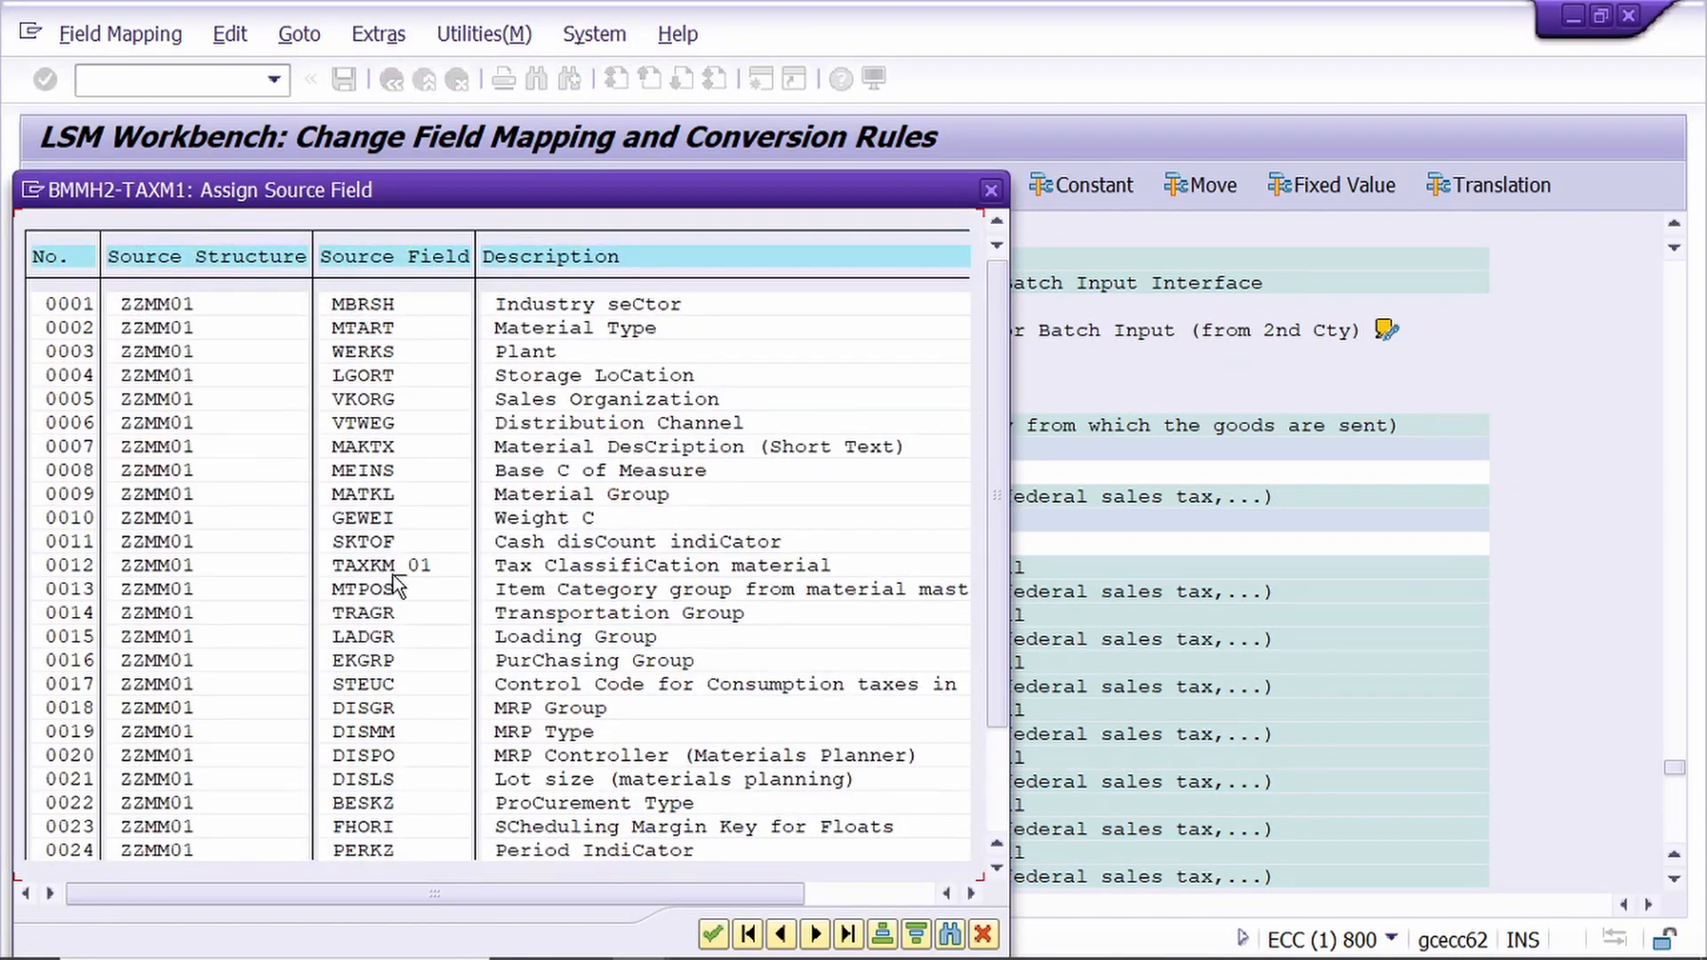
pyautogui.doubleClick(391, 567)
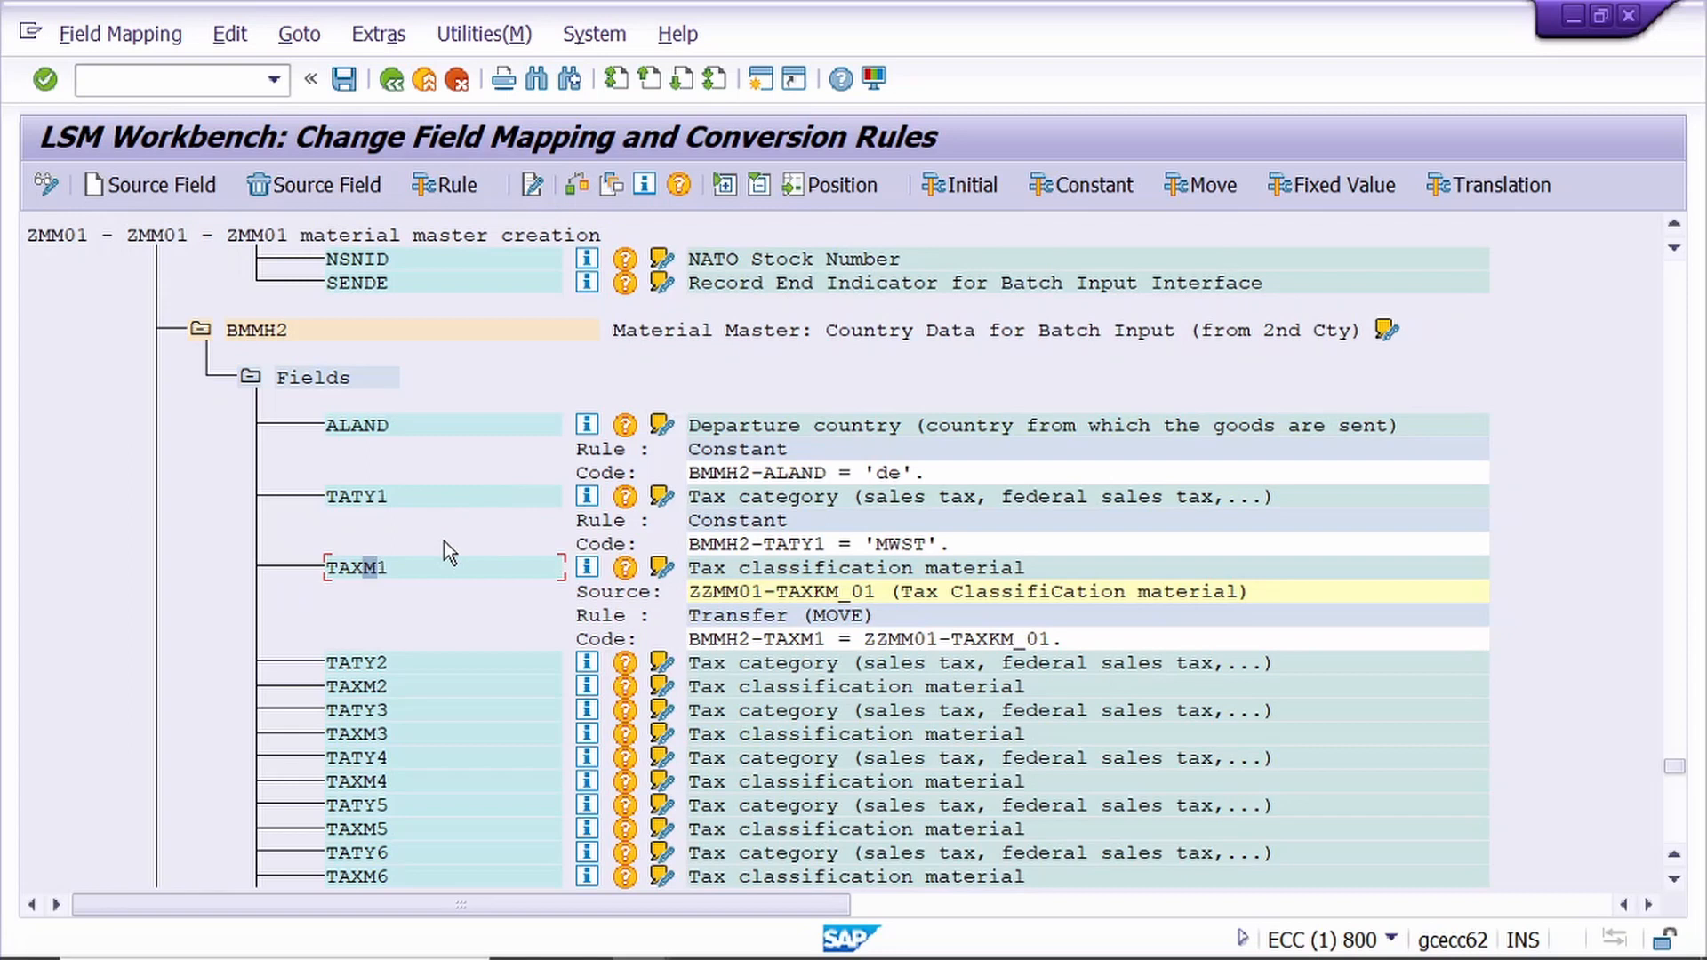
# - Assign a Constant rule with language value de to the language key field SPRAS in structure BMMH5
pyautogui.scroll(-1, 827, 596)
pyautogui.scroll(-1, 827, 588)
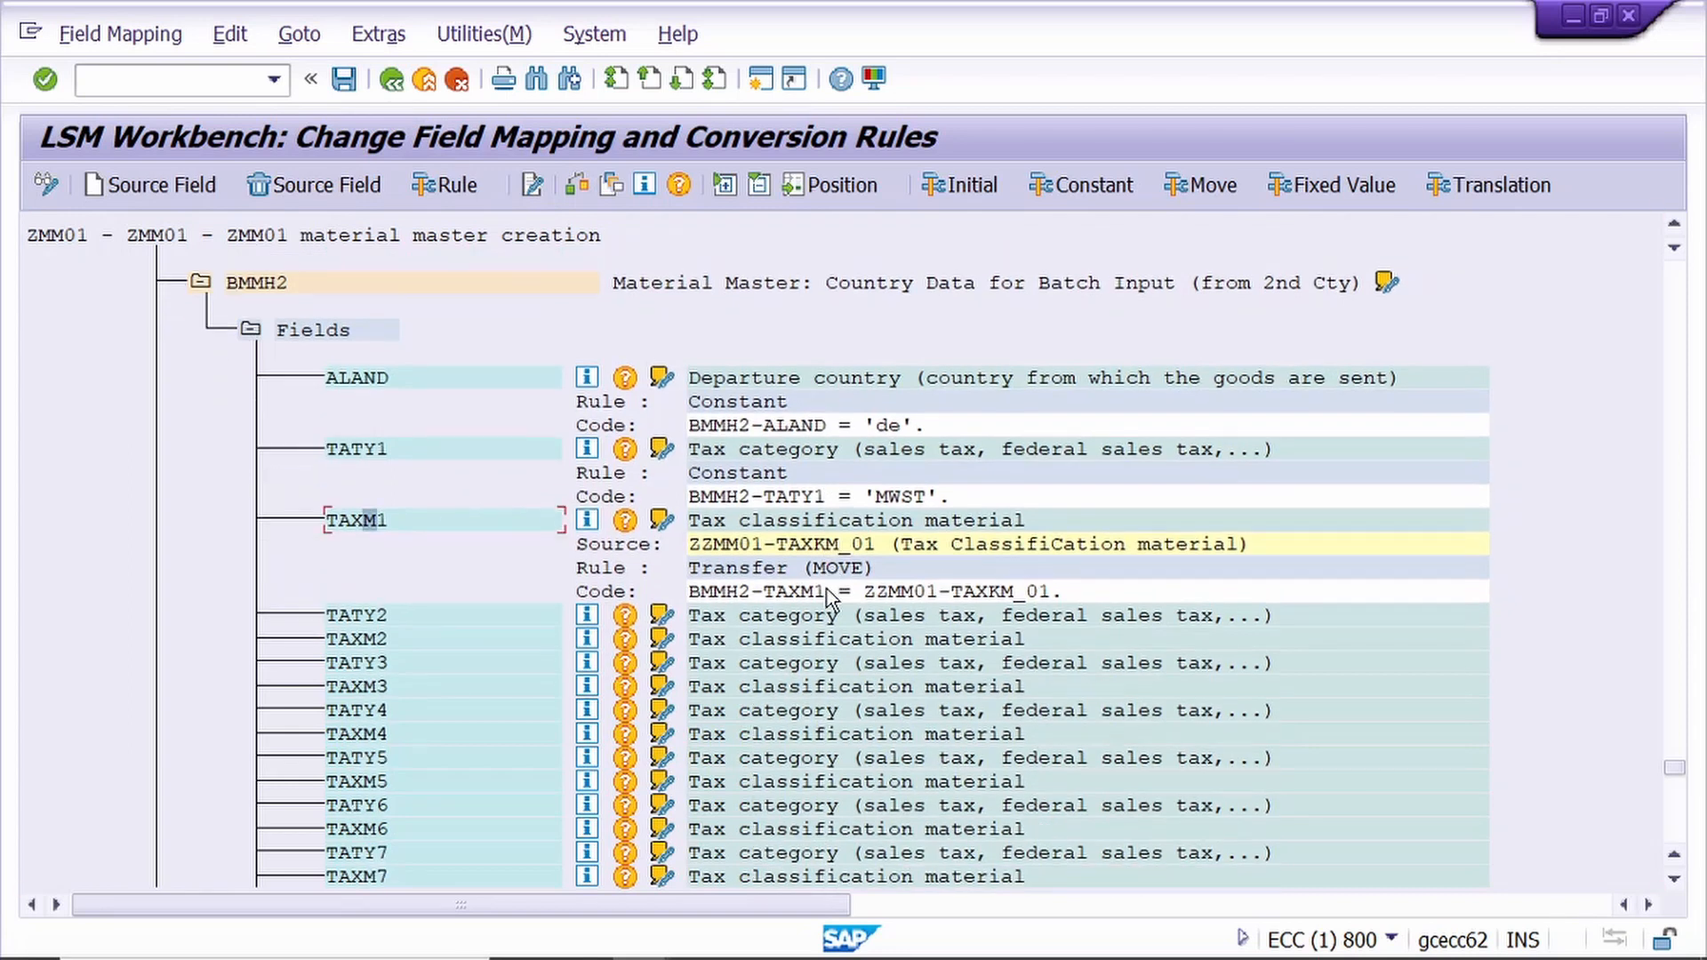
pyautogui.scroll(-1, 827, 589)
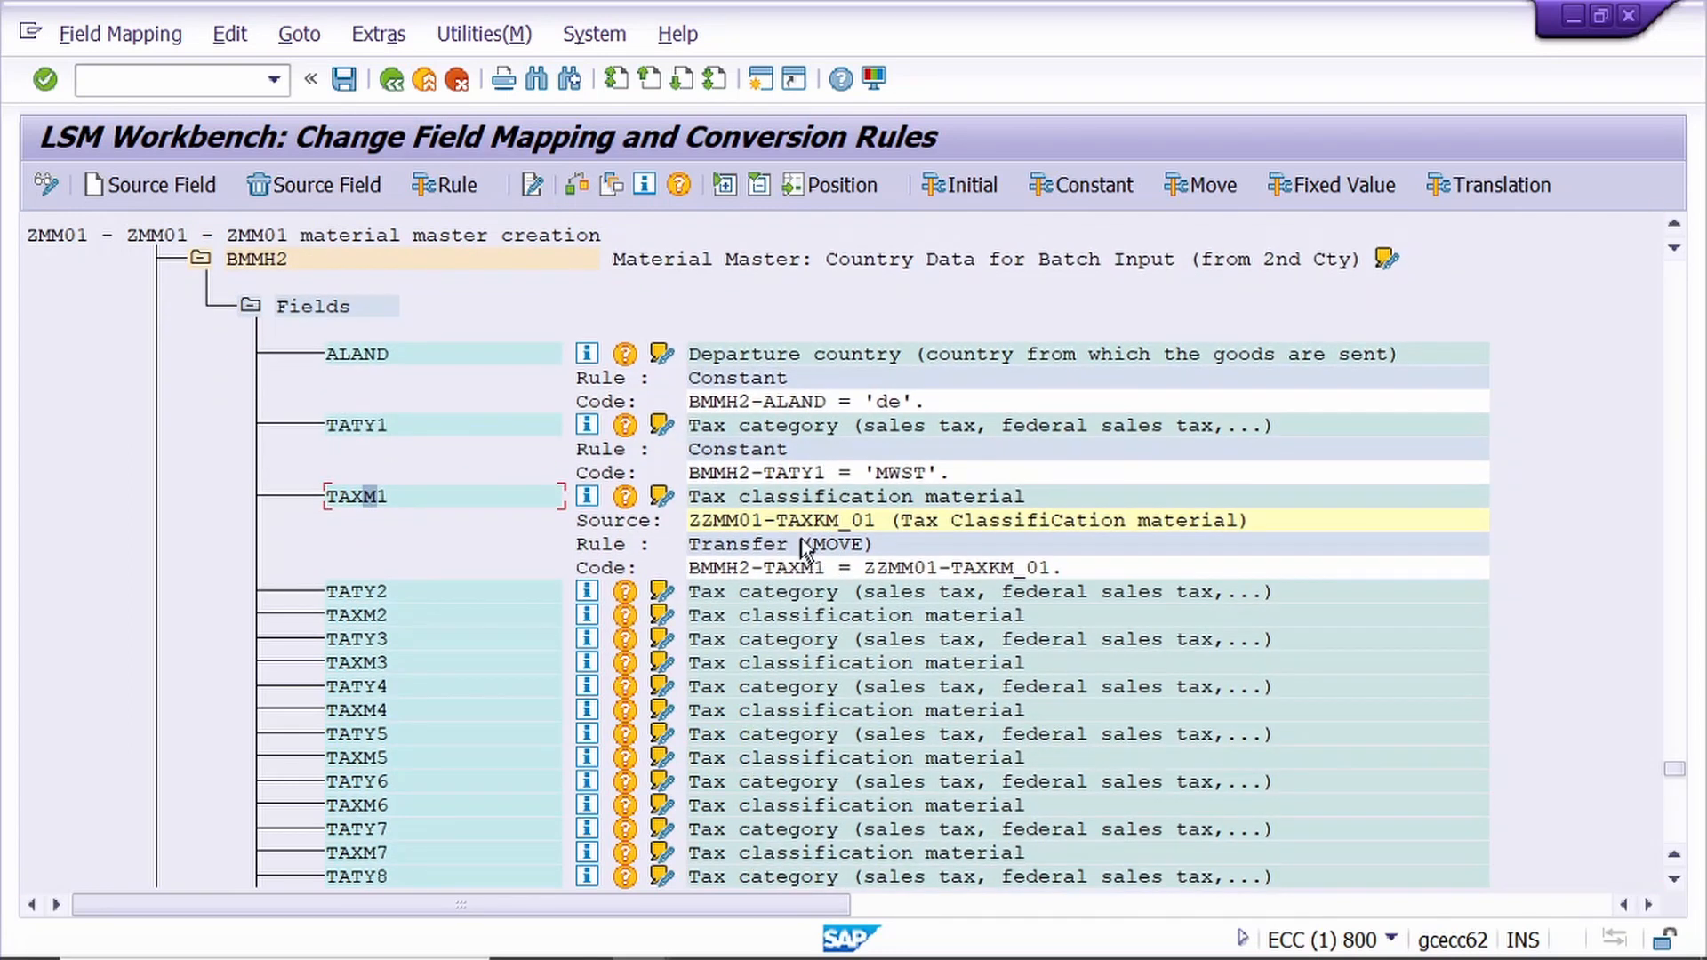
pyautogui.click(848, 520)
pyautogui.scroll(-5, 849, 526)
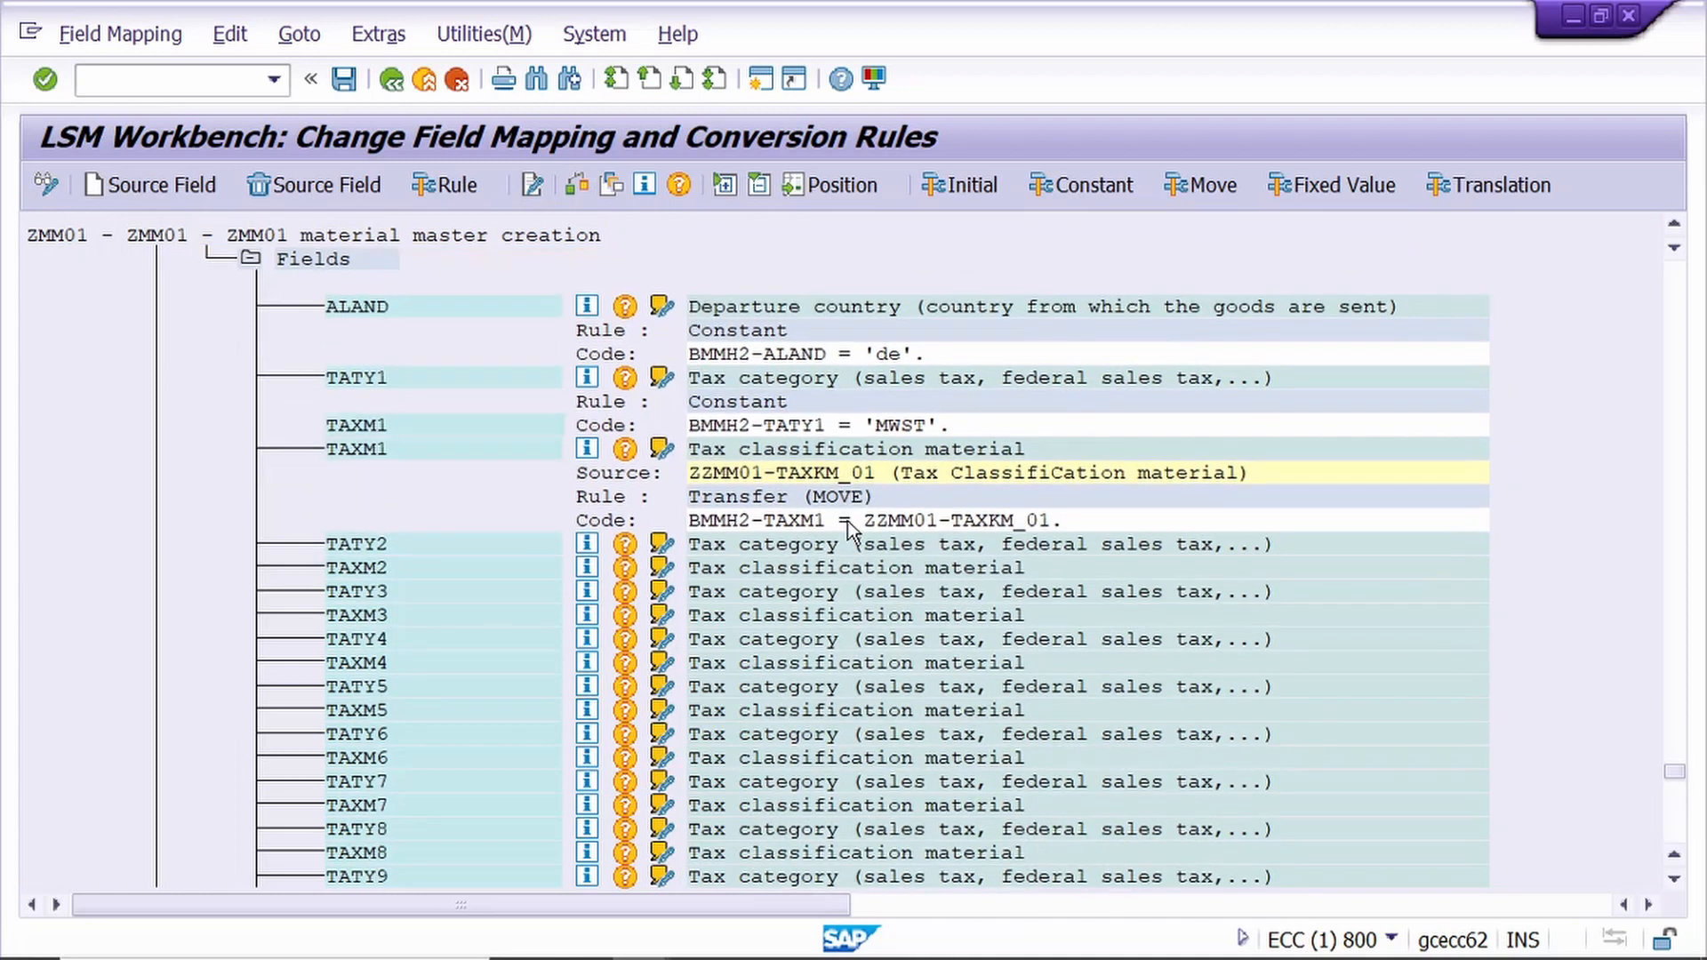
pyautogui.scroll(-5, 849, 531)
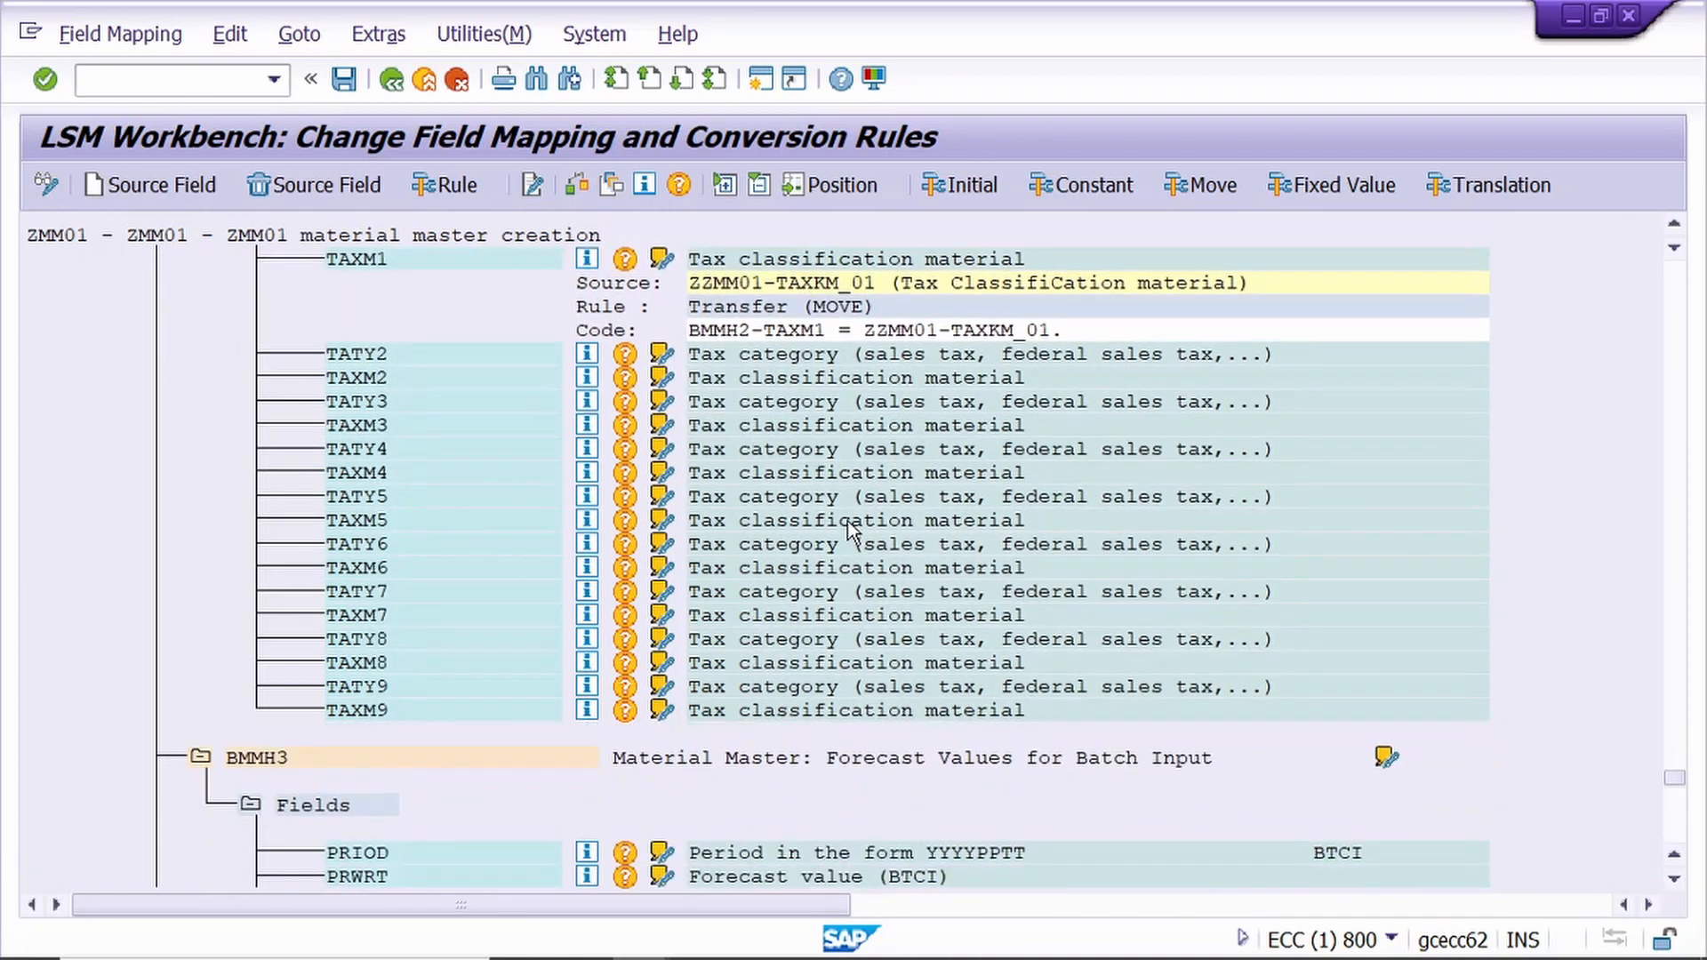
pyautogui.scroll(-3, 849, 531)
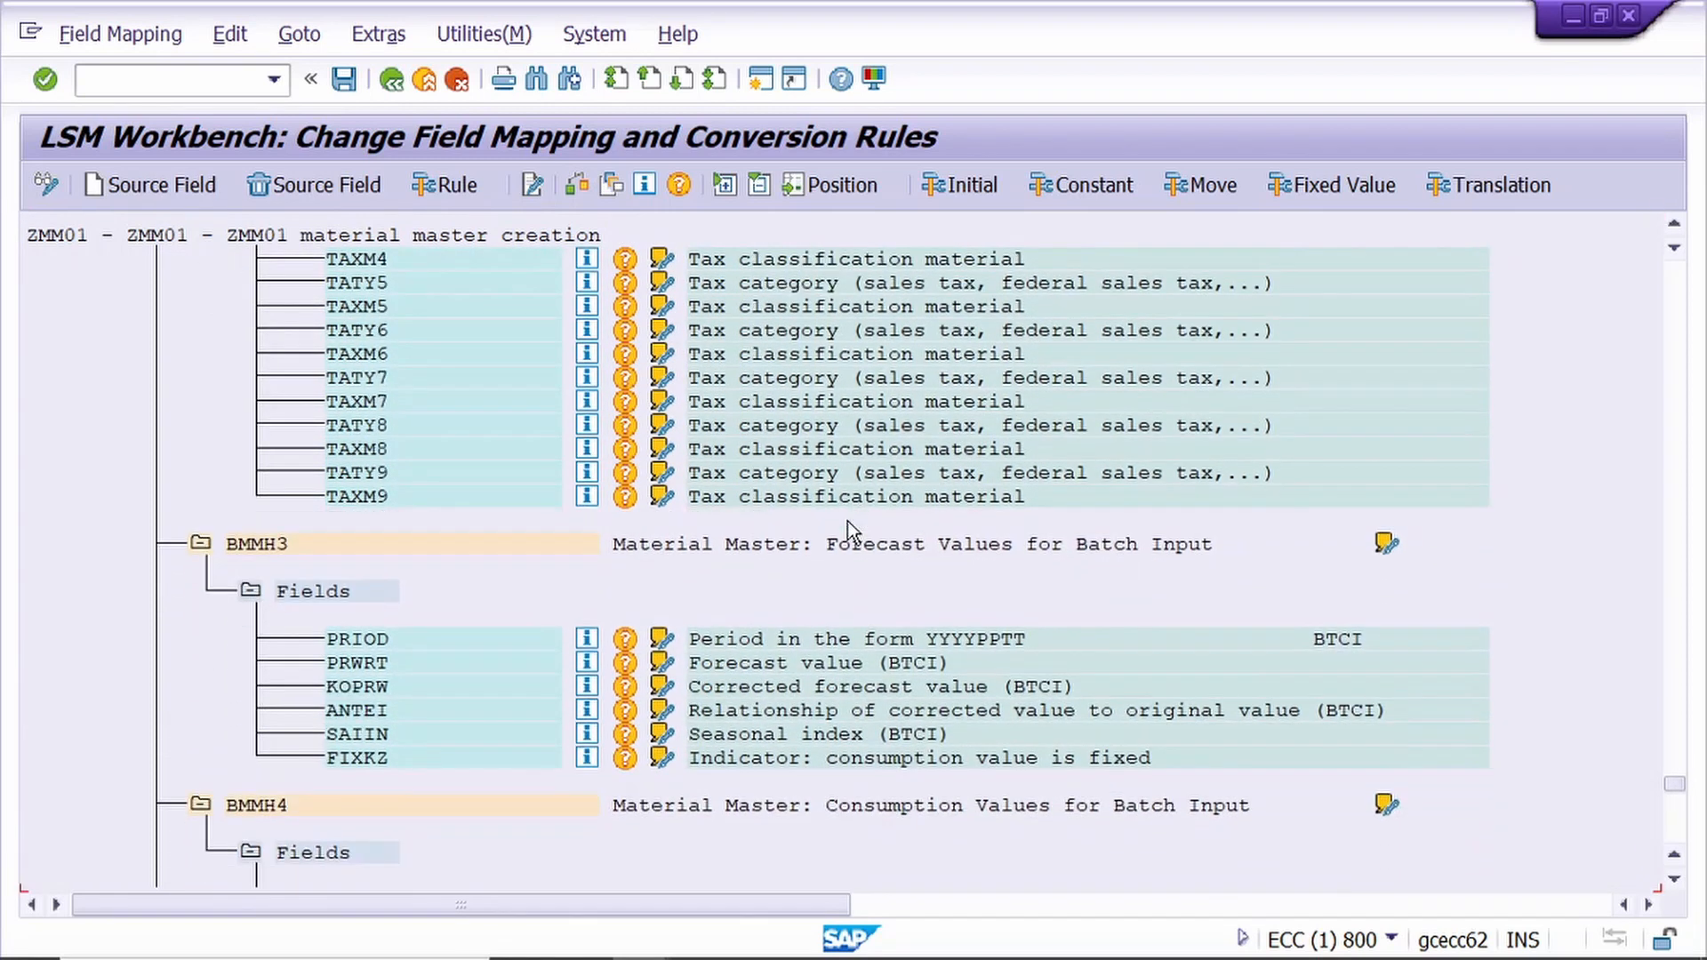
pyautogui.scroll(-4, 848, 524)
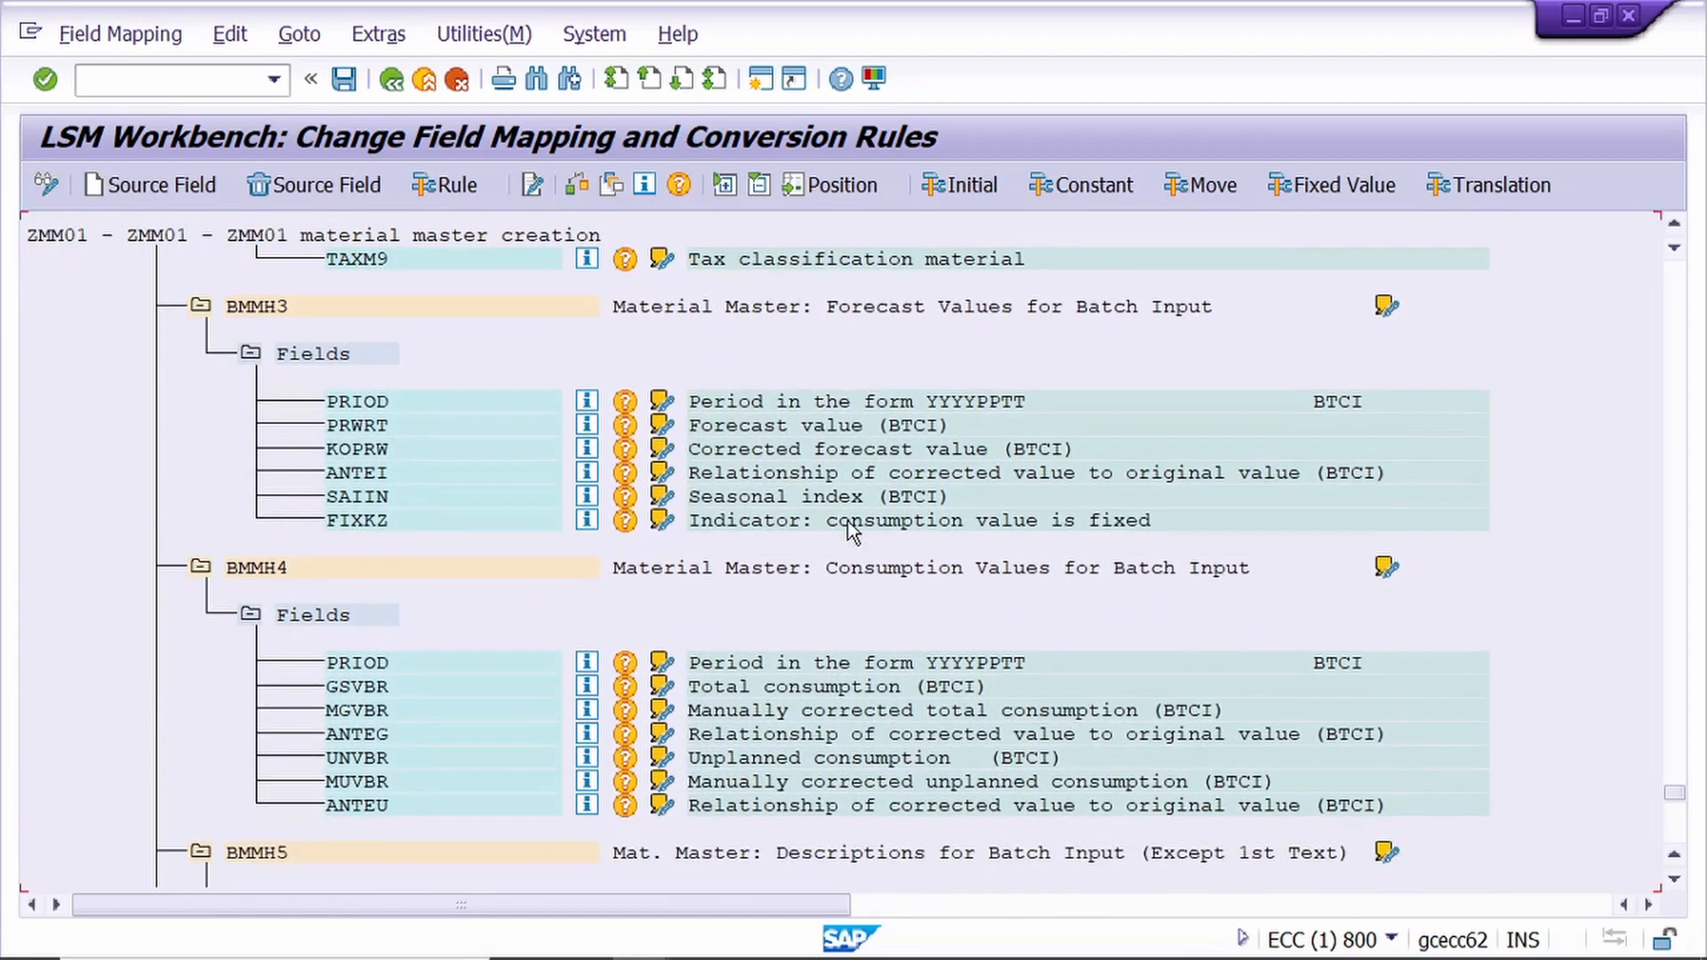
pyautogui.scroll(-3, 852, 529)
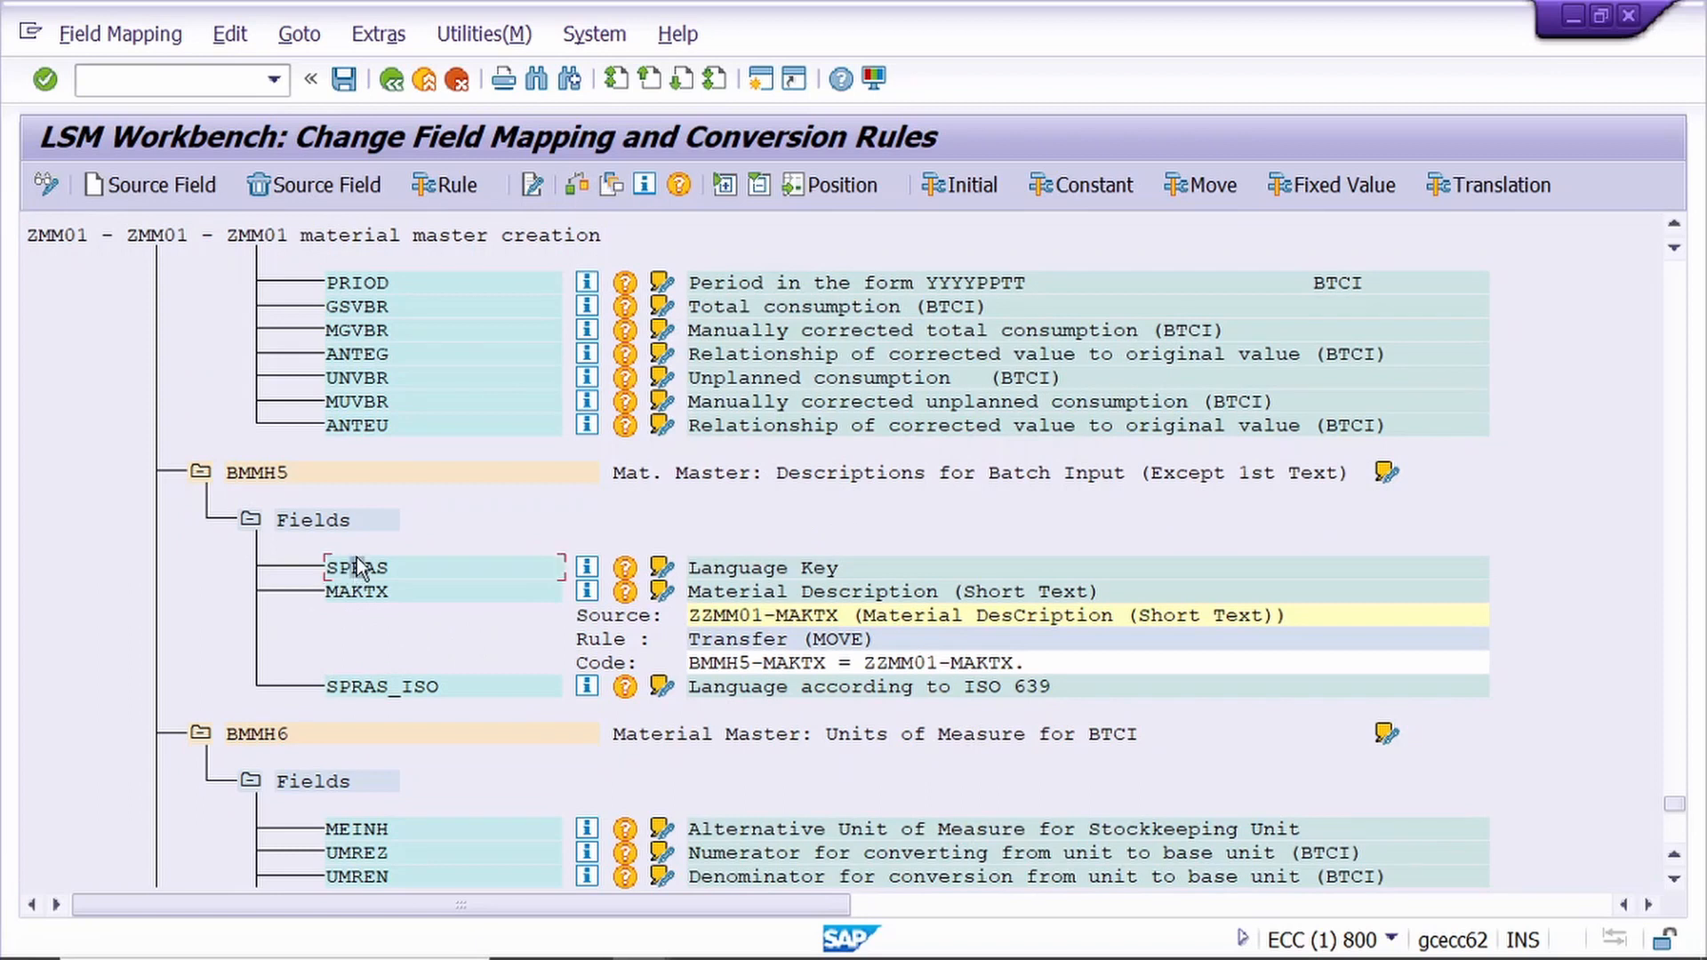
pyautogui.click(448, 189)
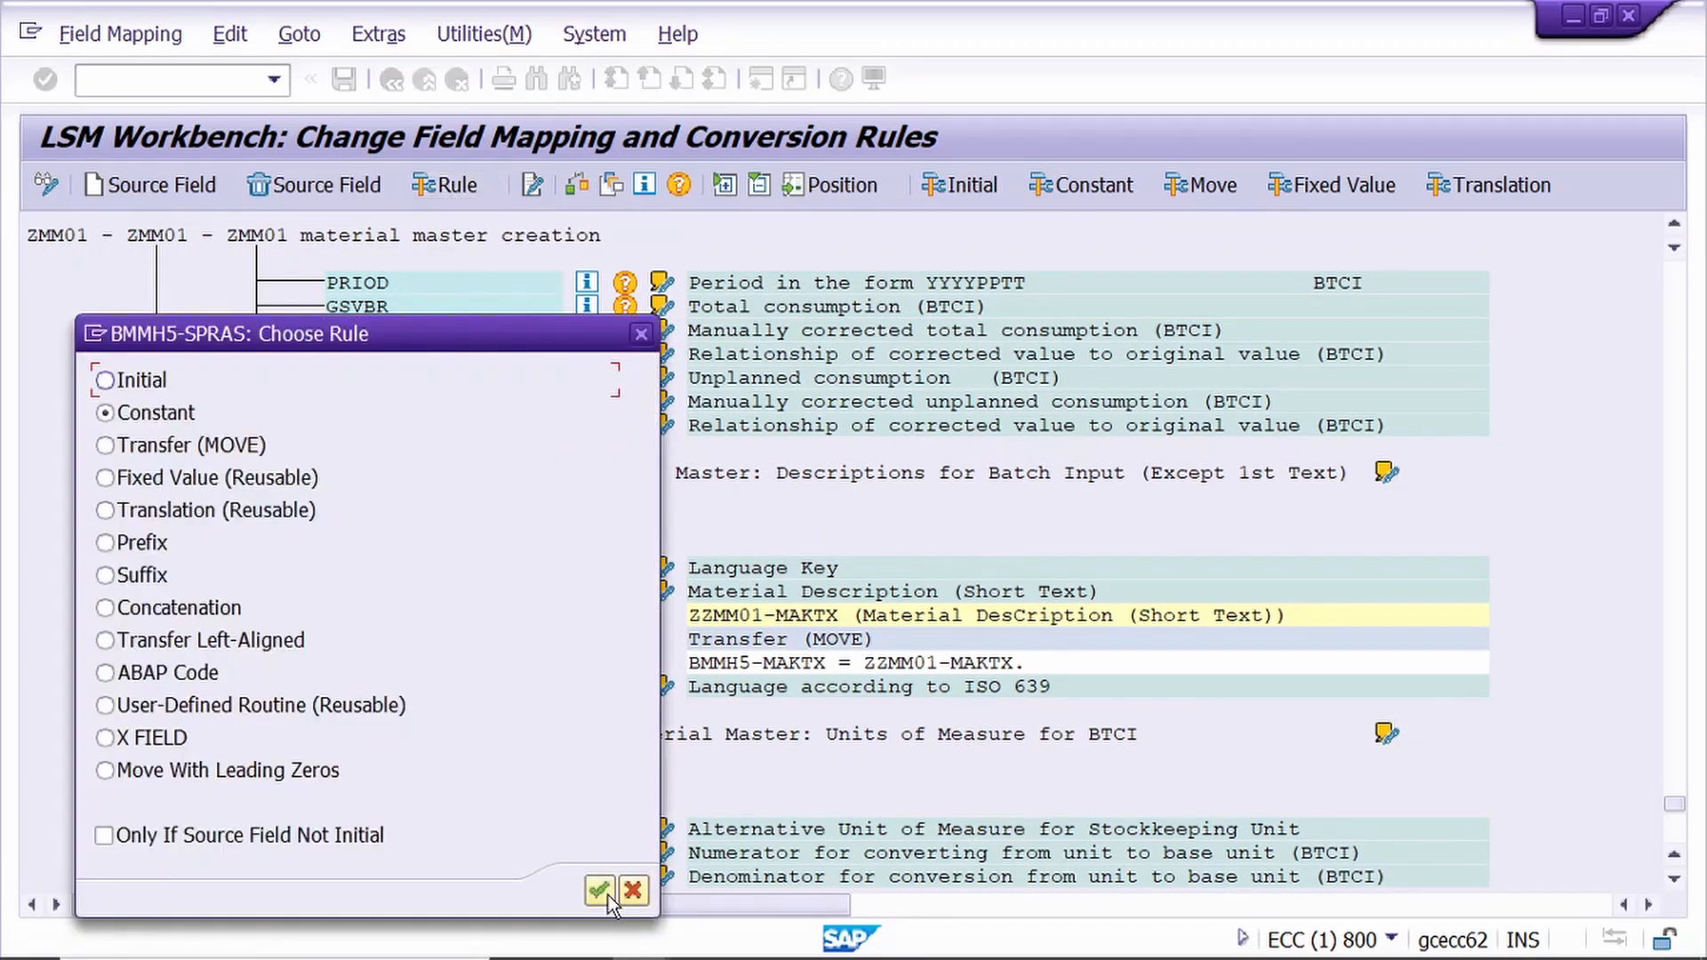
pyautogui.click(597, 892)
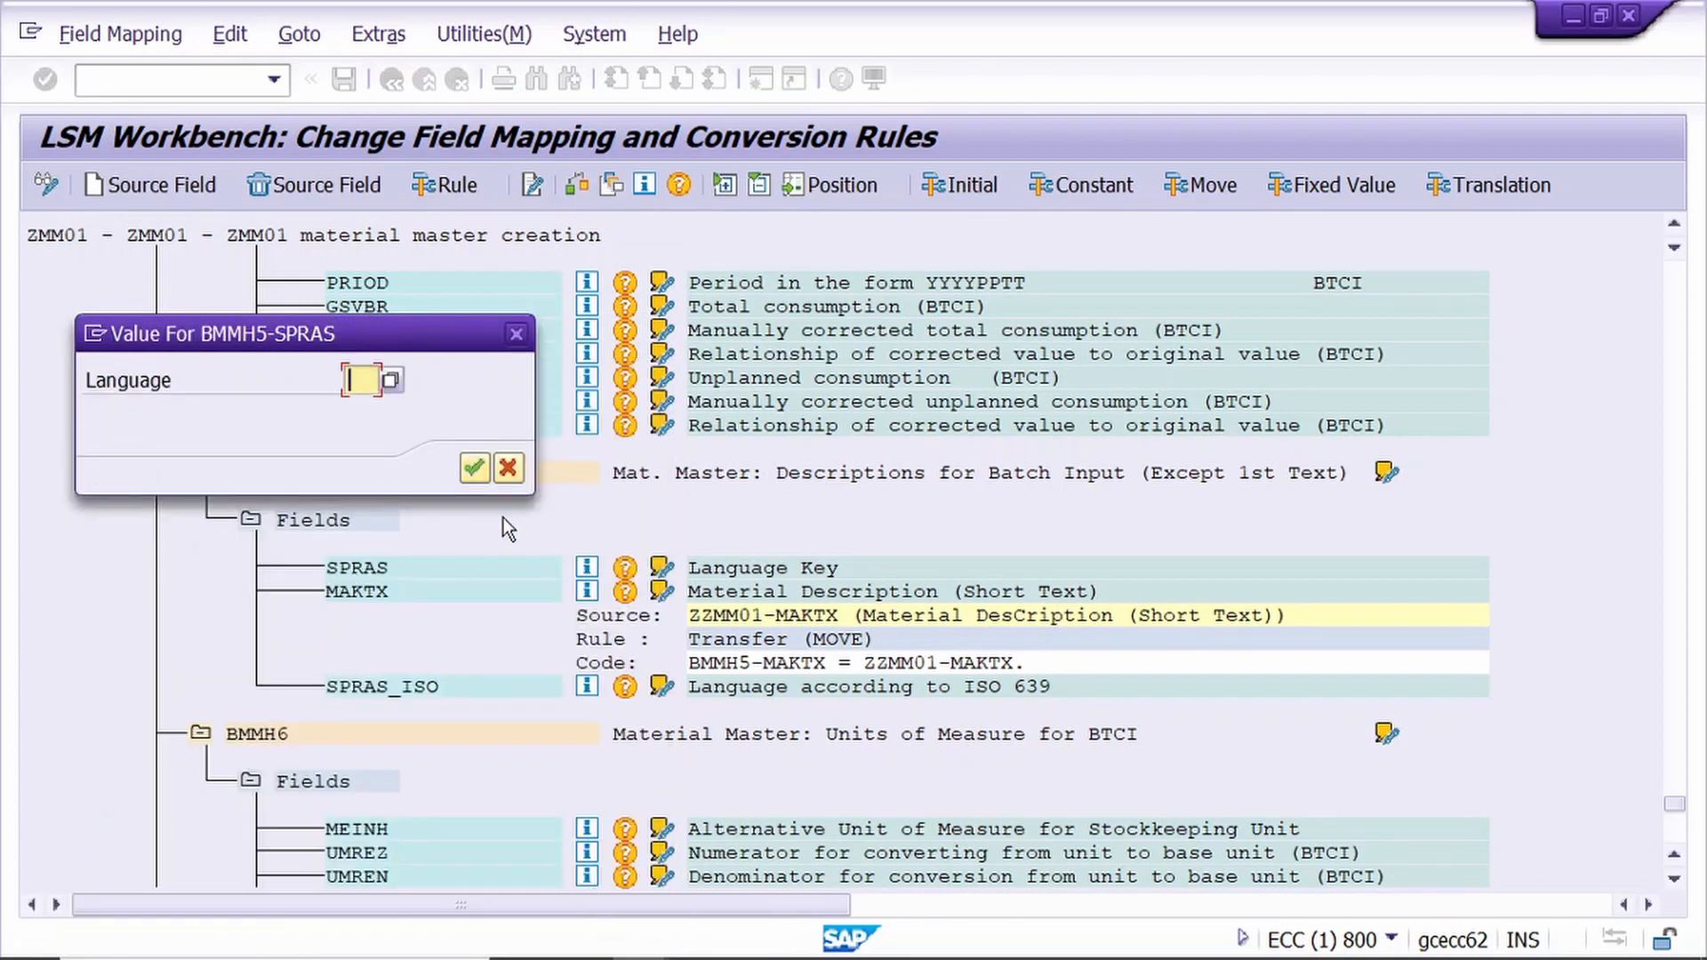
pyautogui.write('d')
pyautogui.click(382, 411)
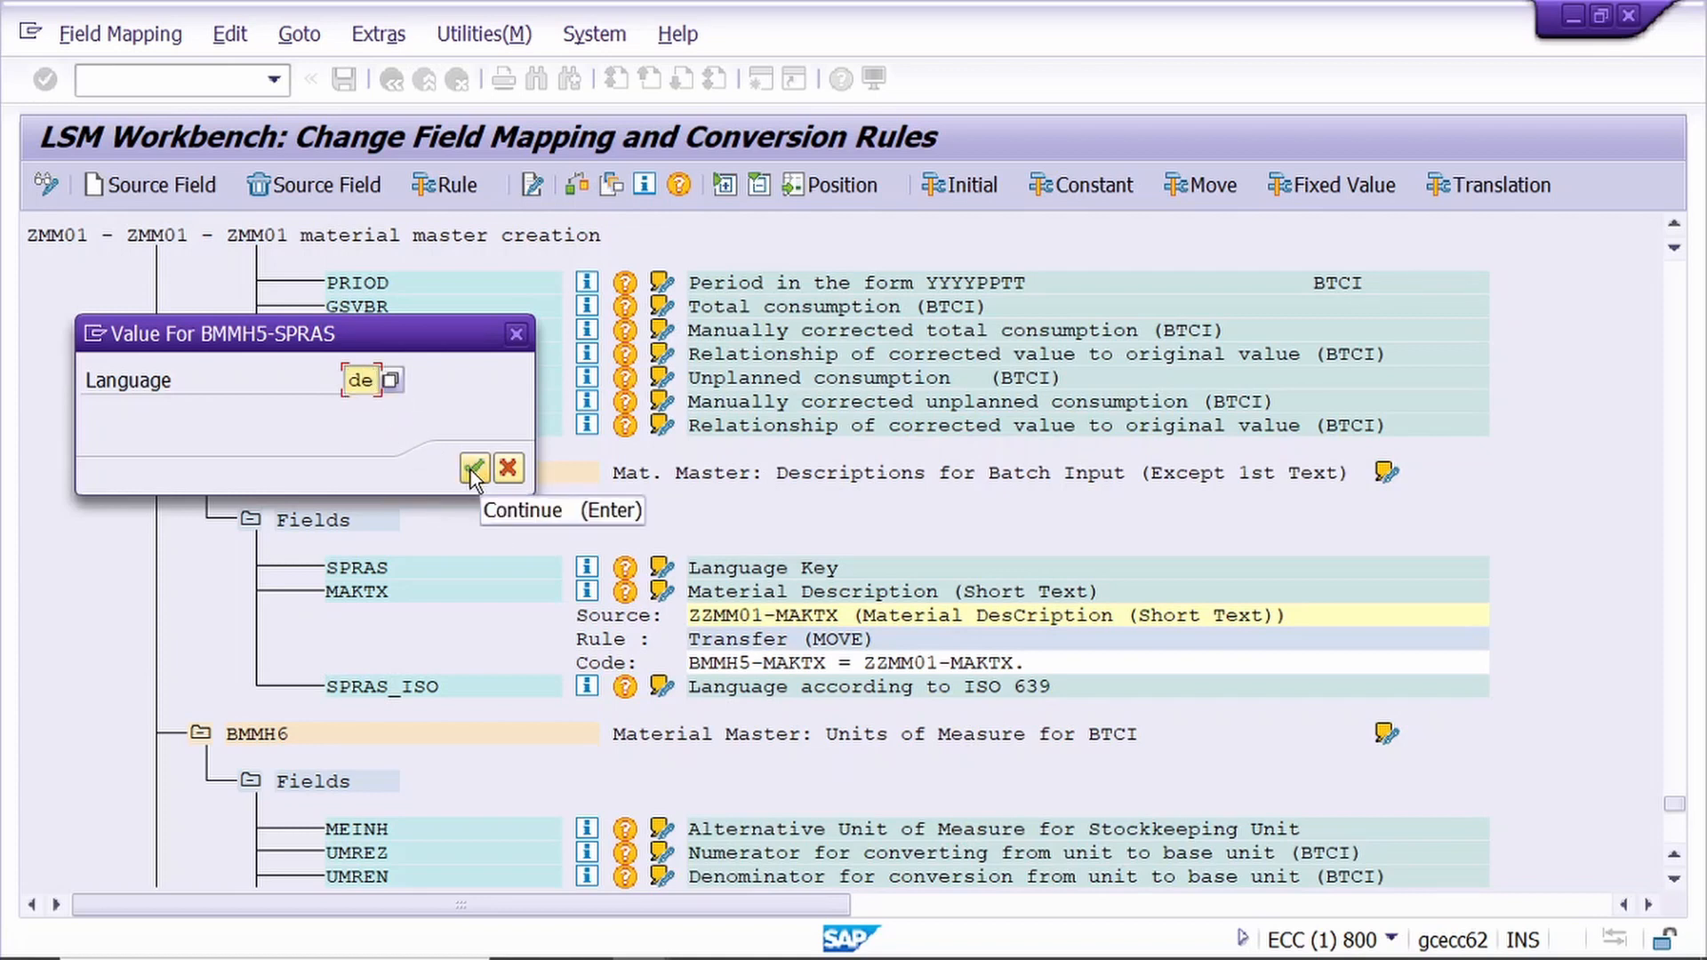
pyautogui.click(471, 469)
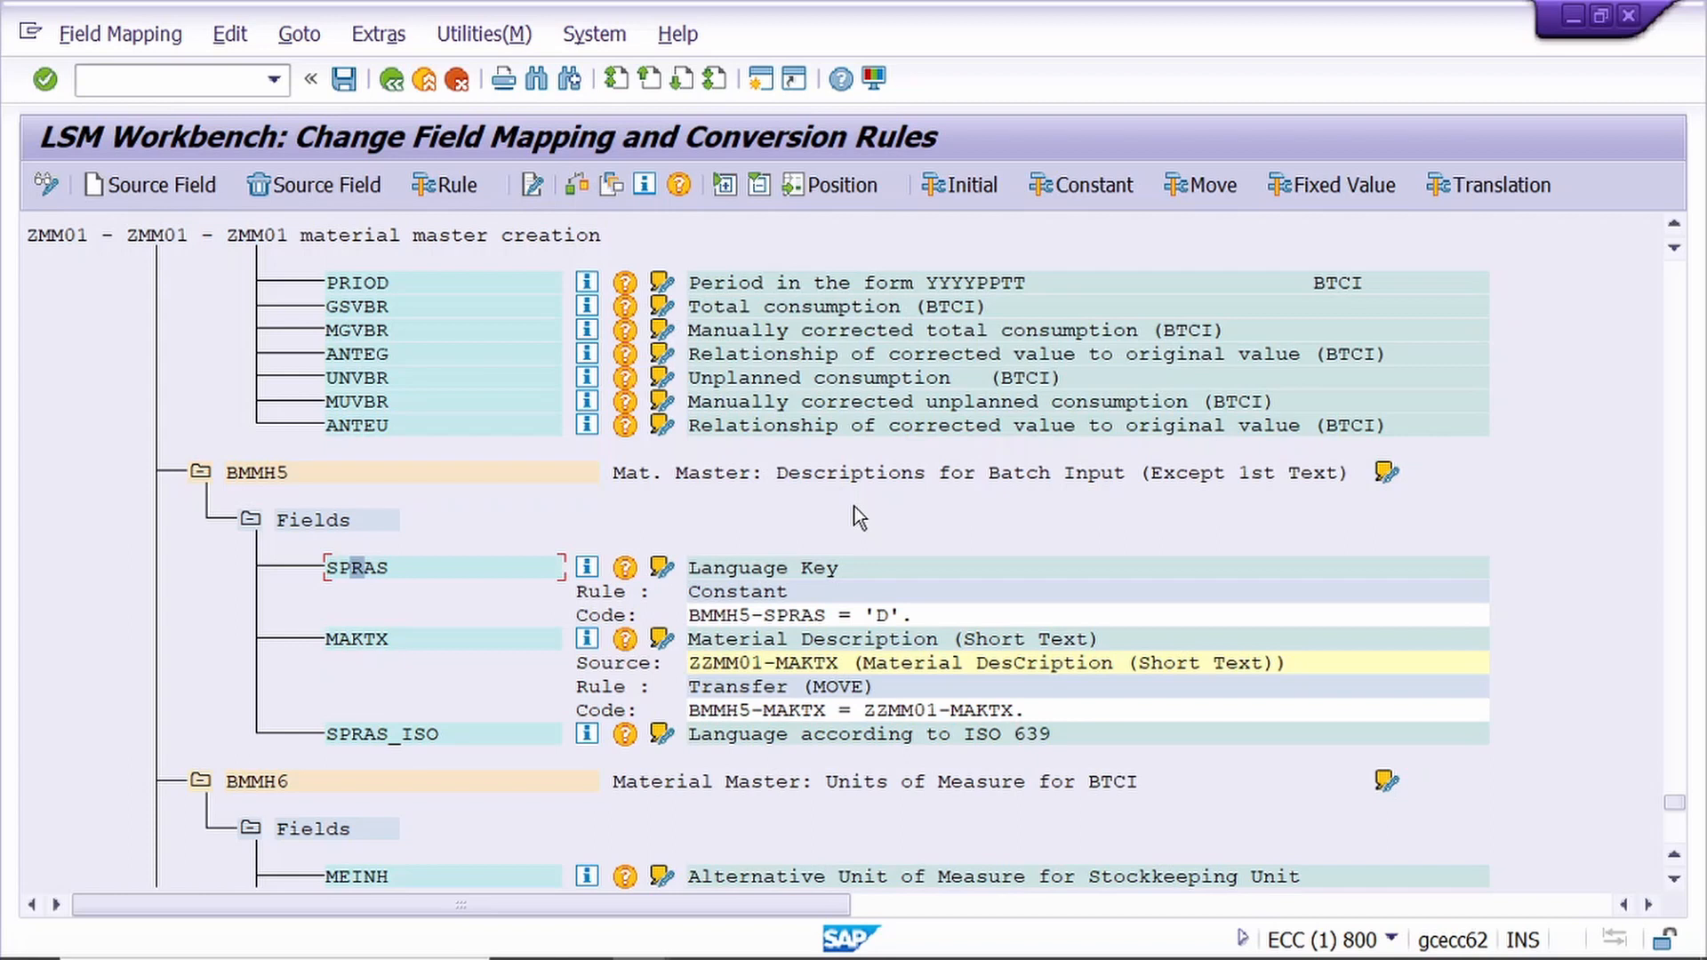
# - Save the field mapping and conversion rules and leave the mapping screen
pyautogui.scroll(-2, 866, 536)
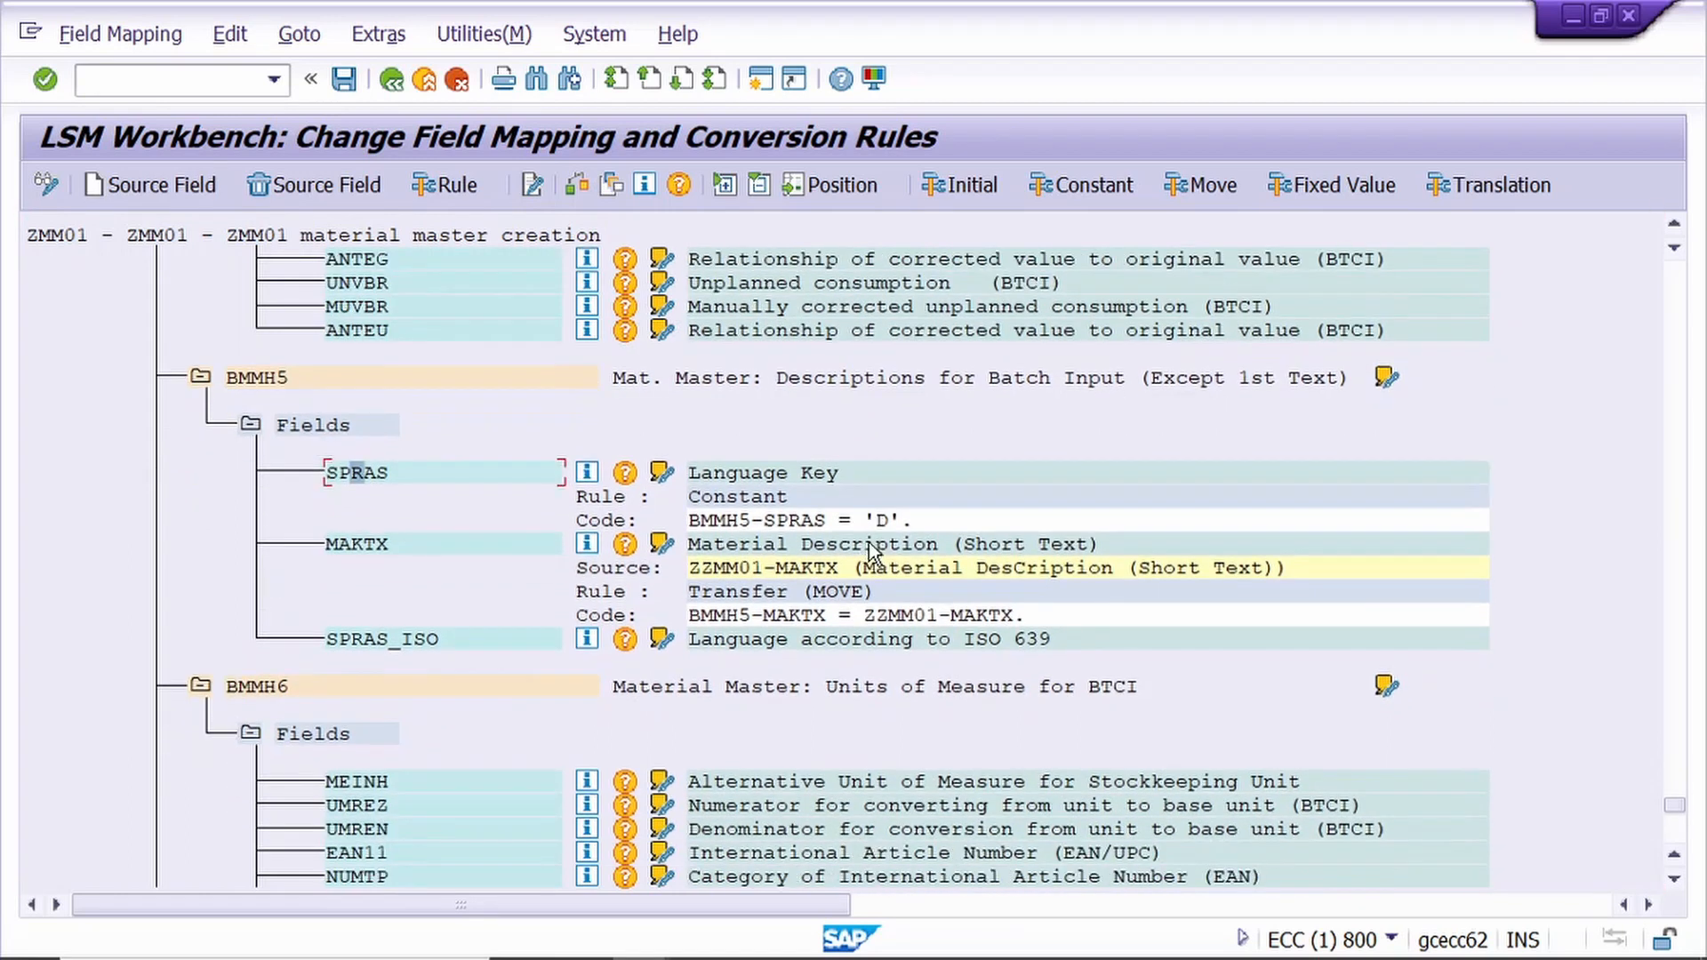
pyautogui.scroll(1, 870, 551)
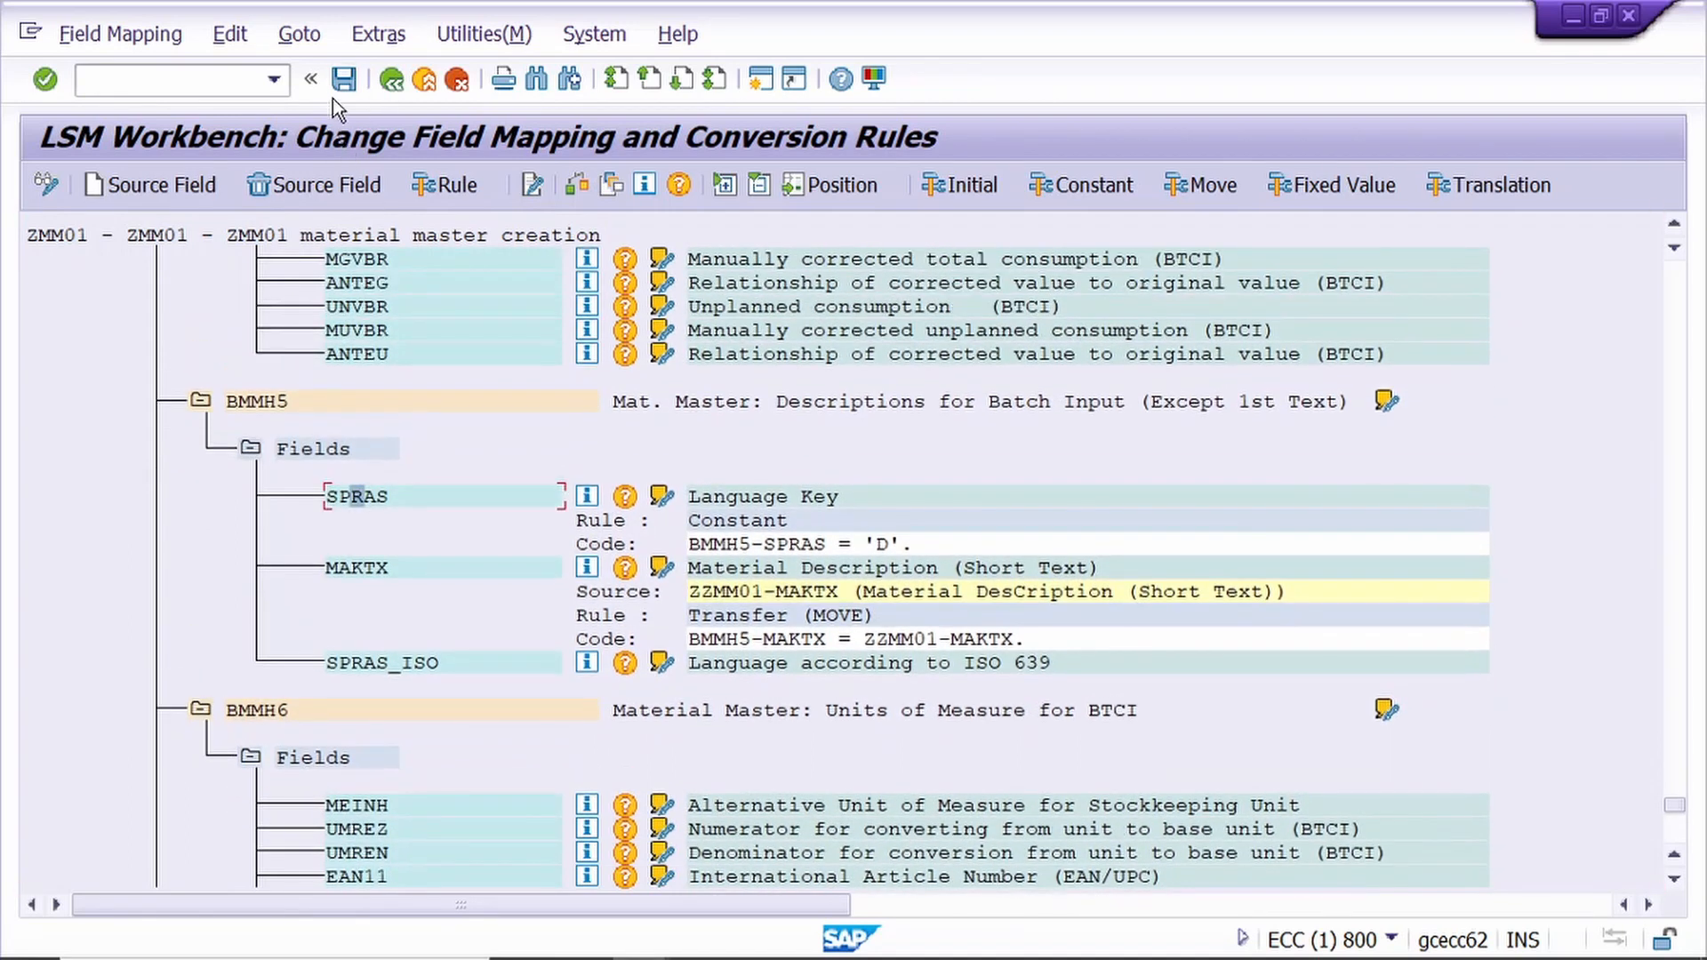
pyautogui.click(343, 81)
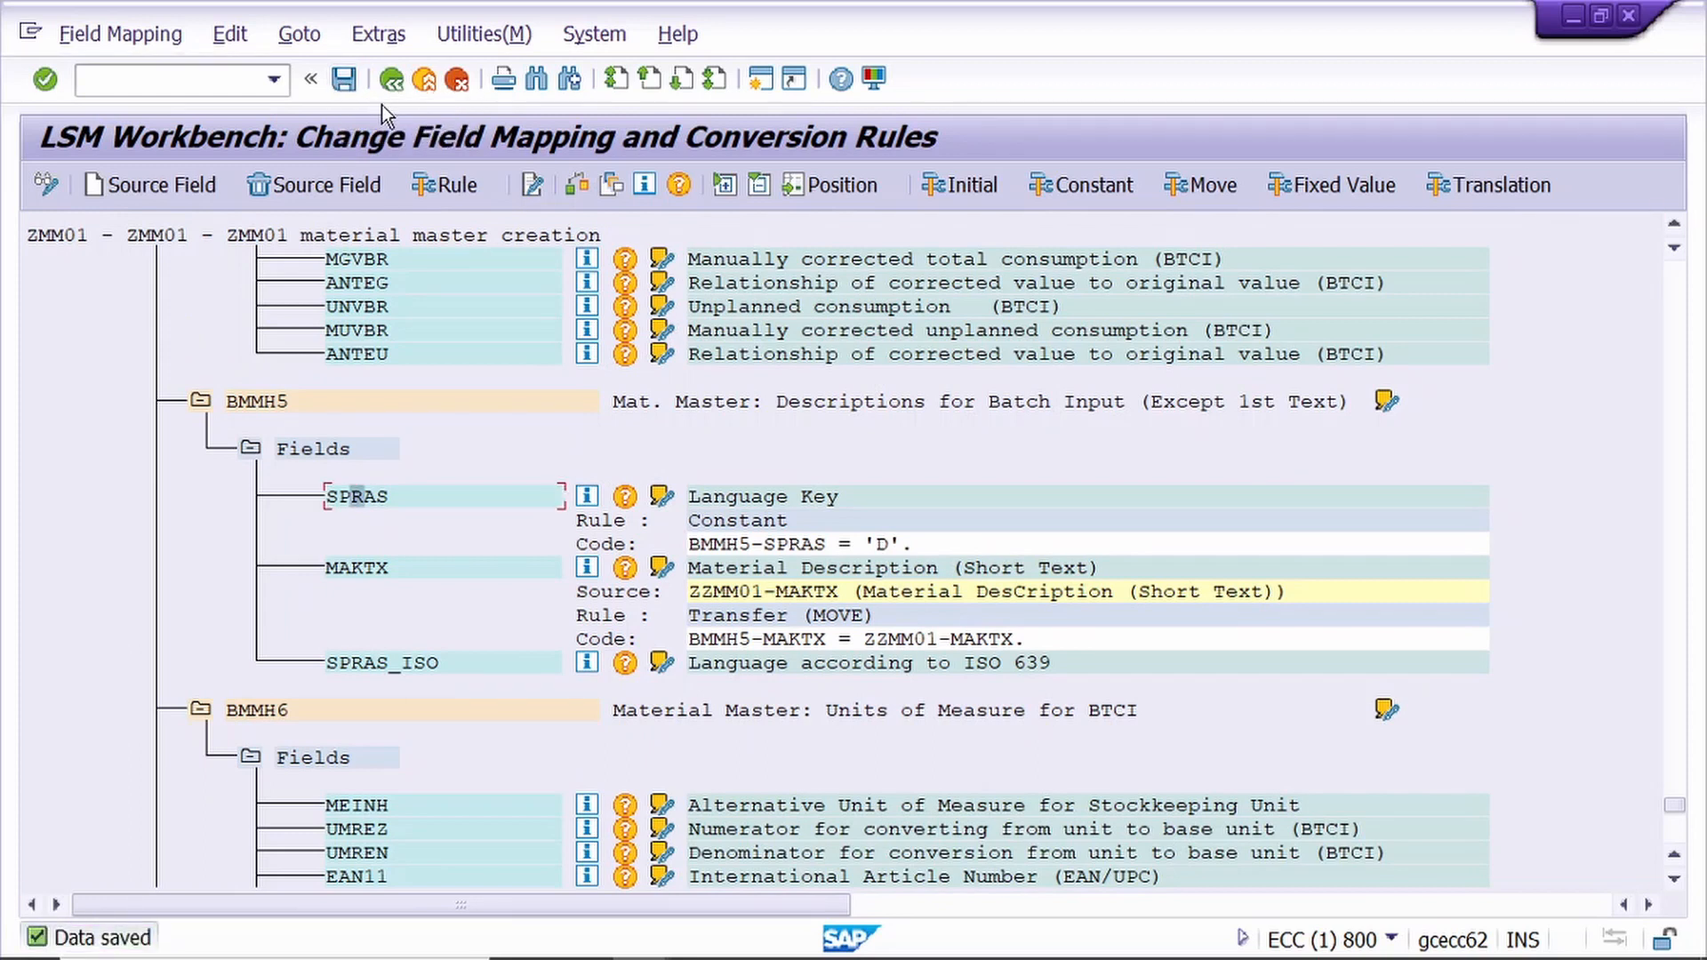
pyautogui.click(386, 84)
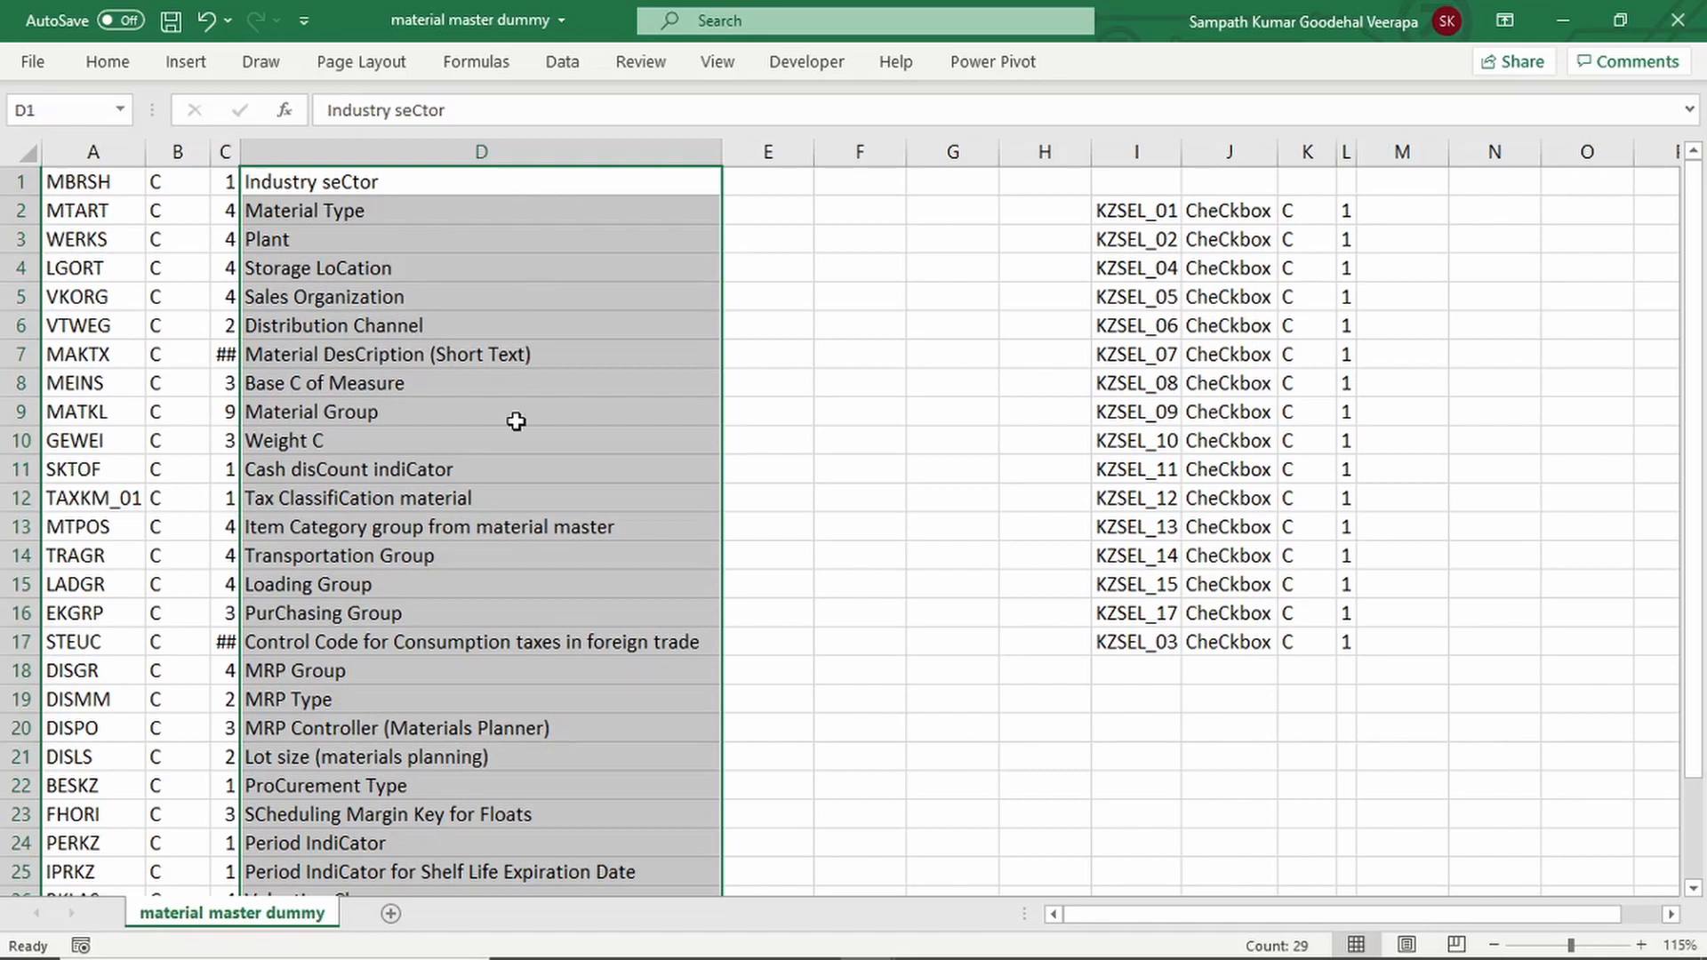
# - In Excel, copy the field descriptions in column D of the material master dummy workbook and create a new blank workbook
pyautogui.scroll(-3, 515, 420)
pyautogui.scroll(3, 515, 421)
pyautogui.hotkey('ctrl', 'c')
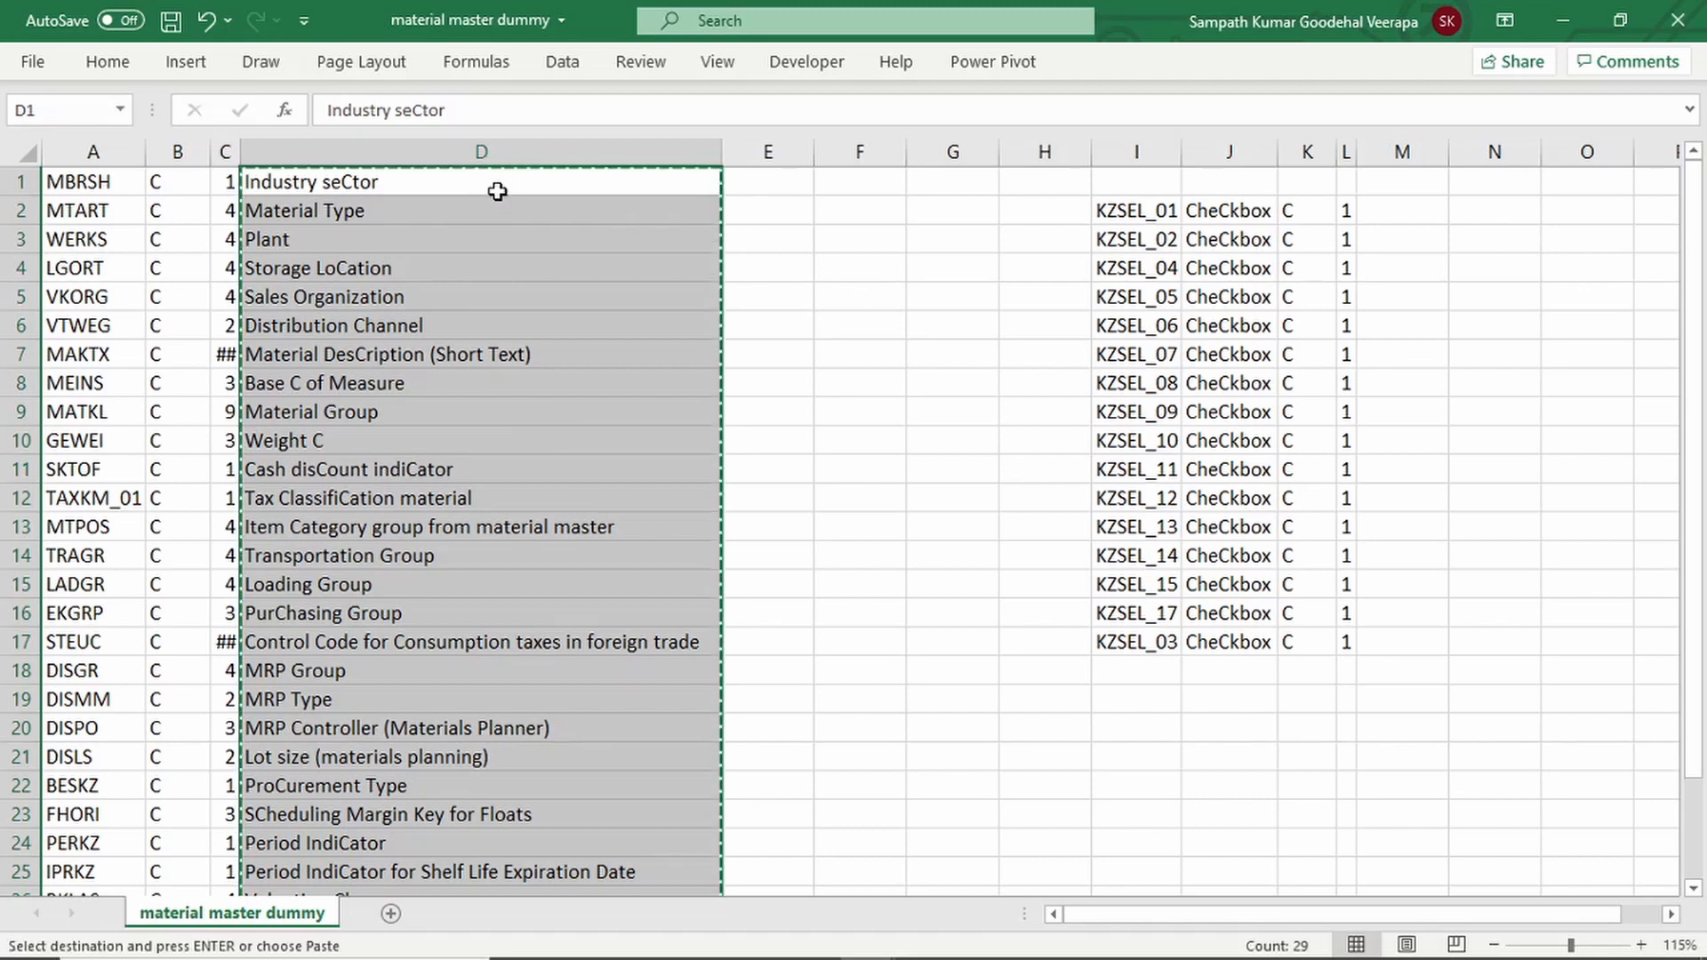
pyautogui.click(481, 351)
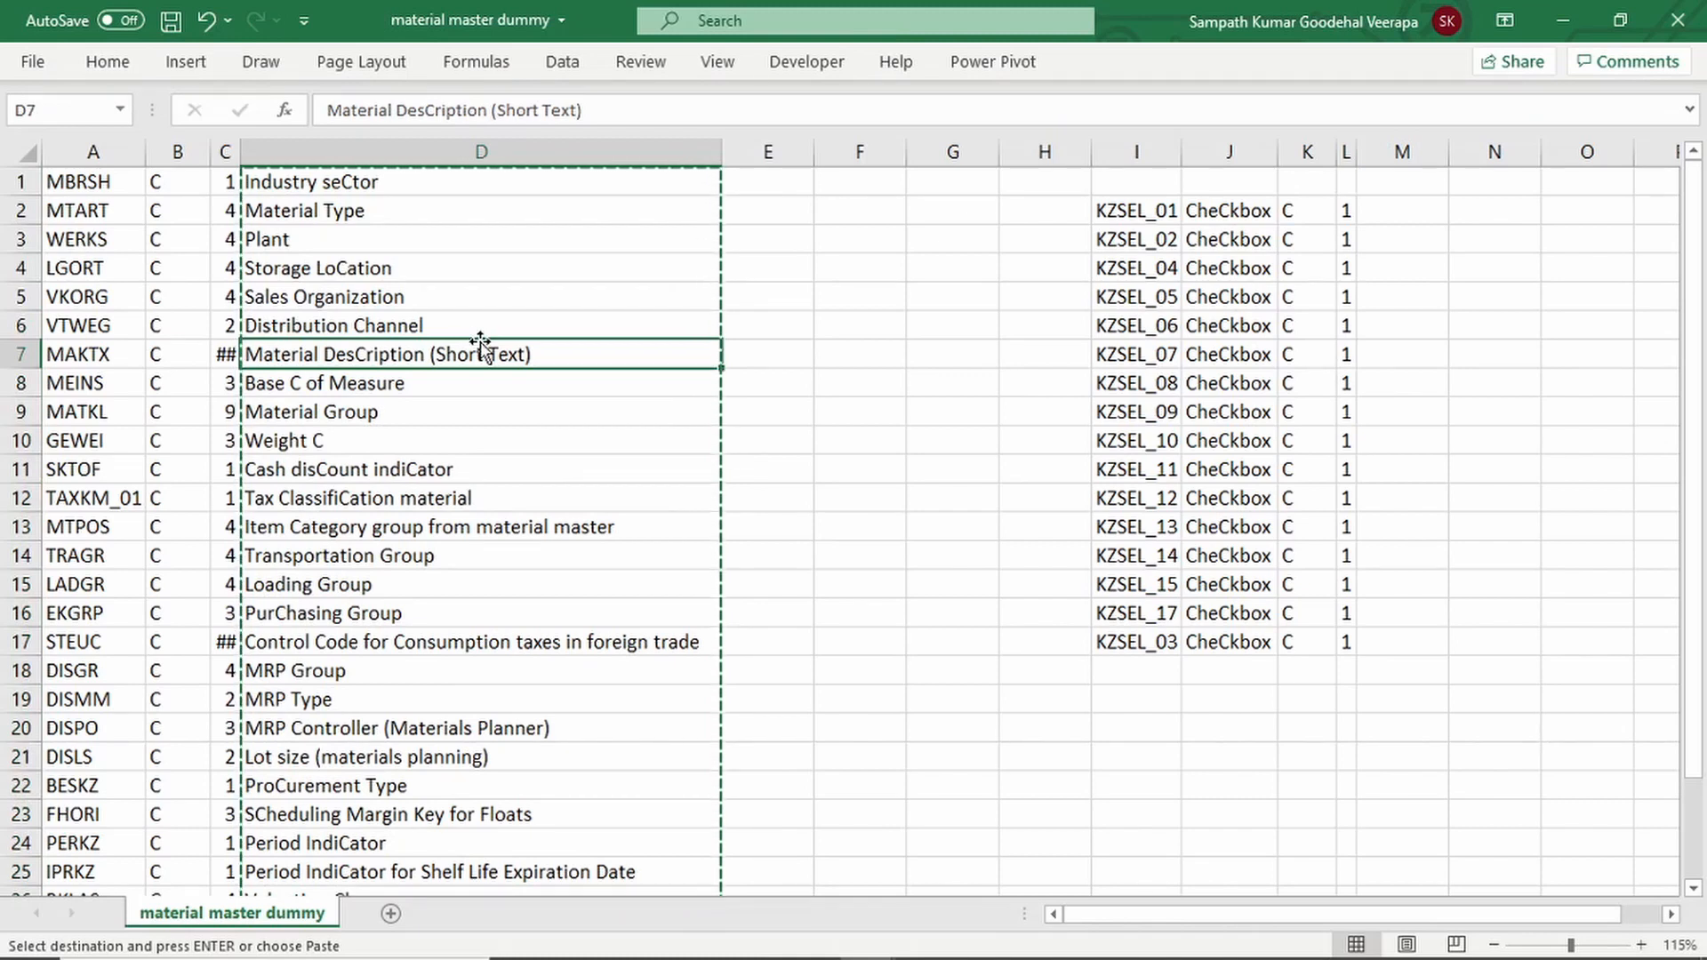
pyautogui.hotkey('ctrl', 'n')
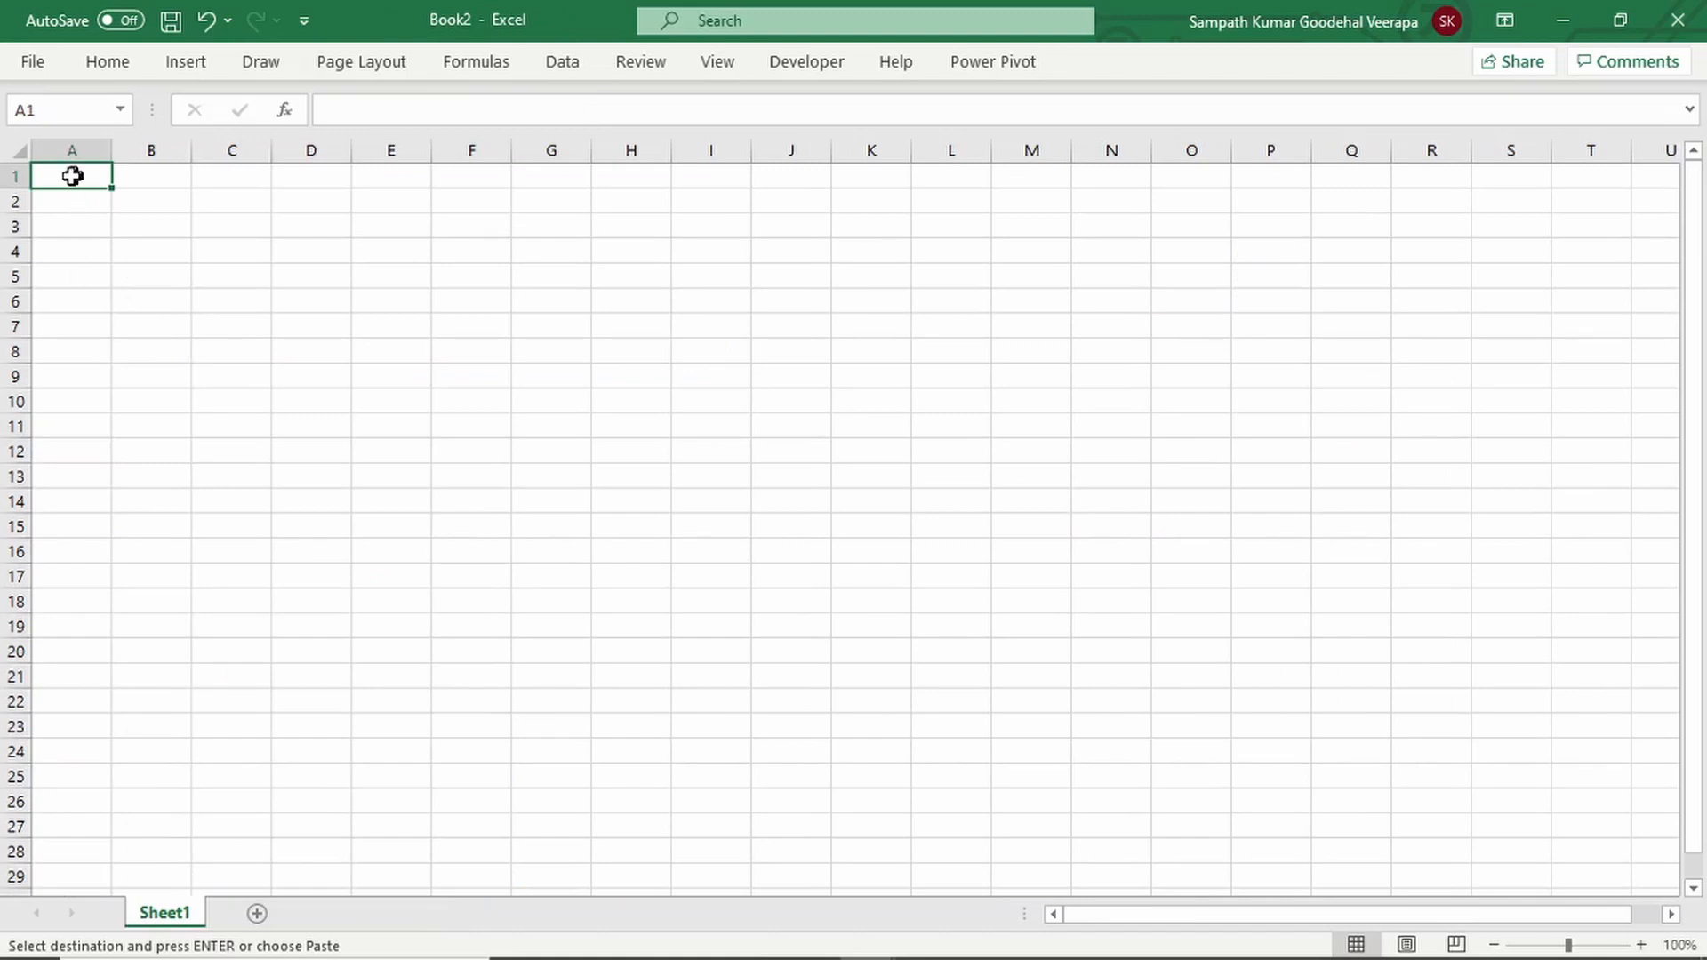
# - Paste the copied field descriptions transposed across row 1 from cell A1 and auto-fit all column widths
pyautogui.rightClick(72, 175)
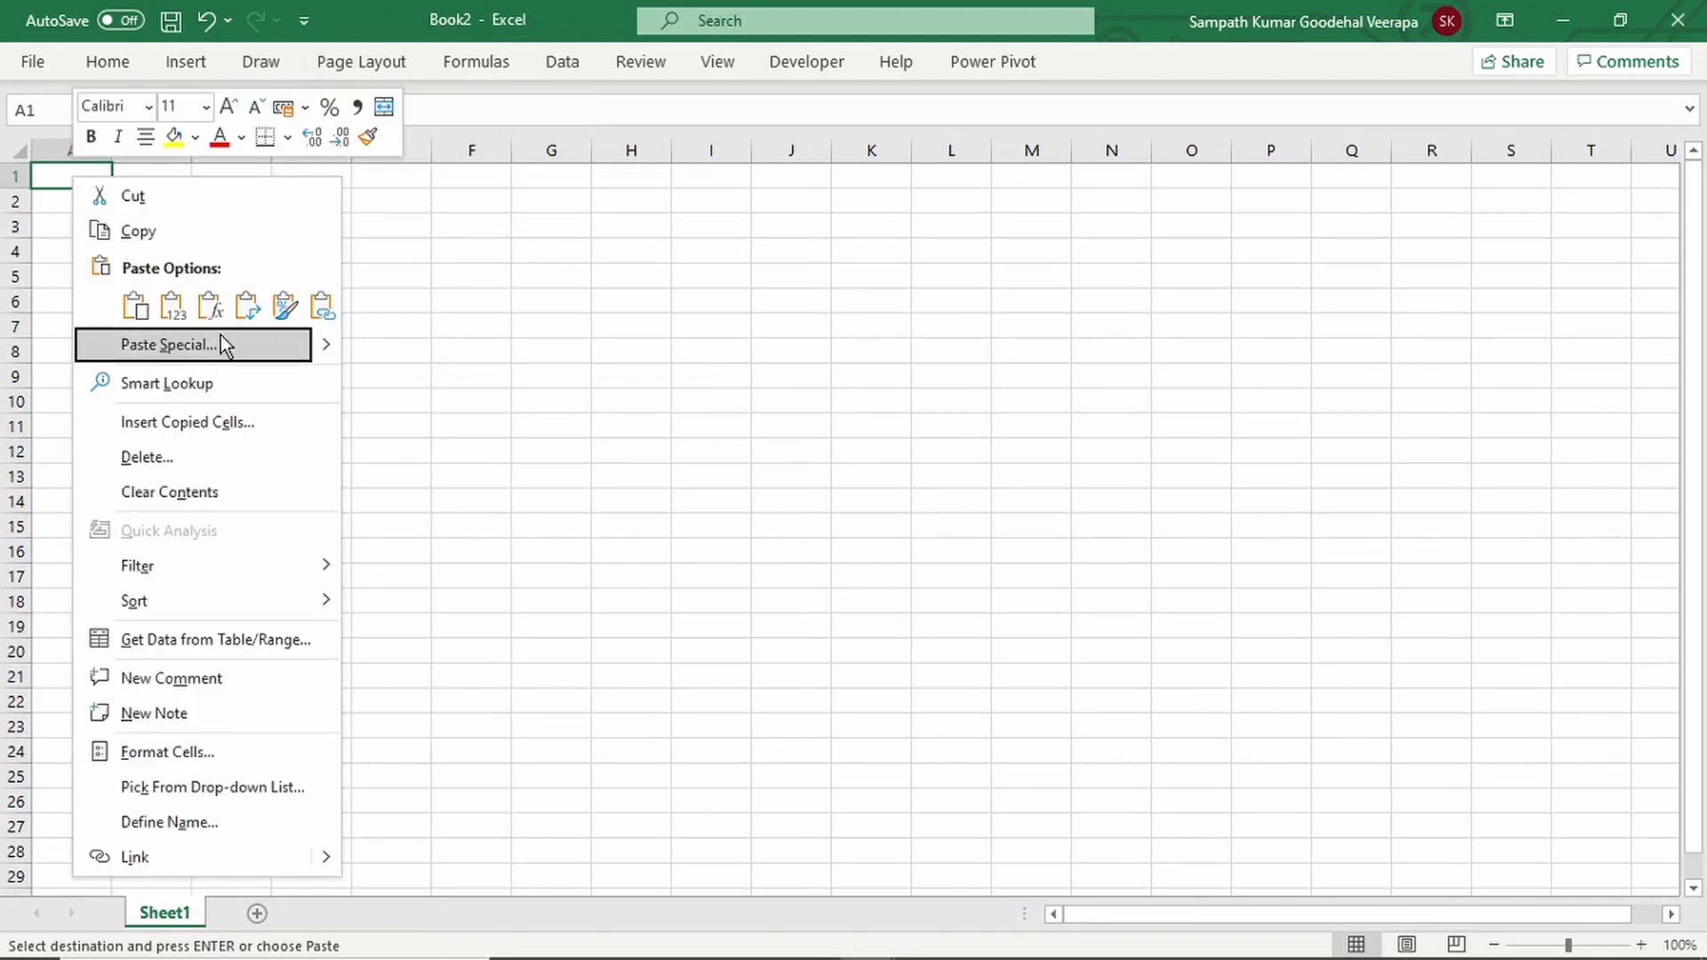
pyautogui.click(246, 308)
pyautogui.click(14, 157)
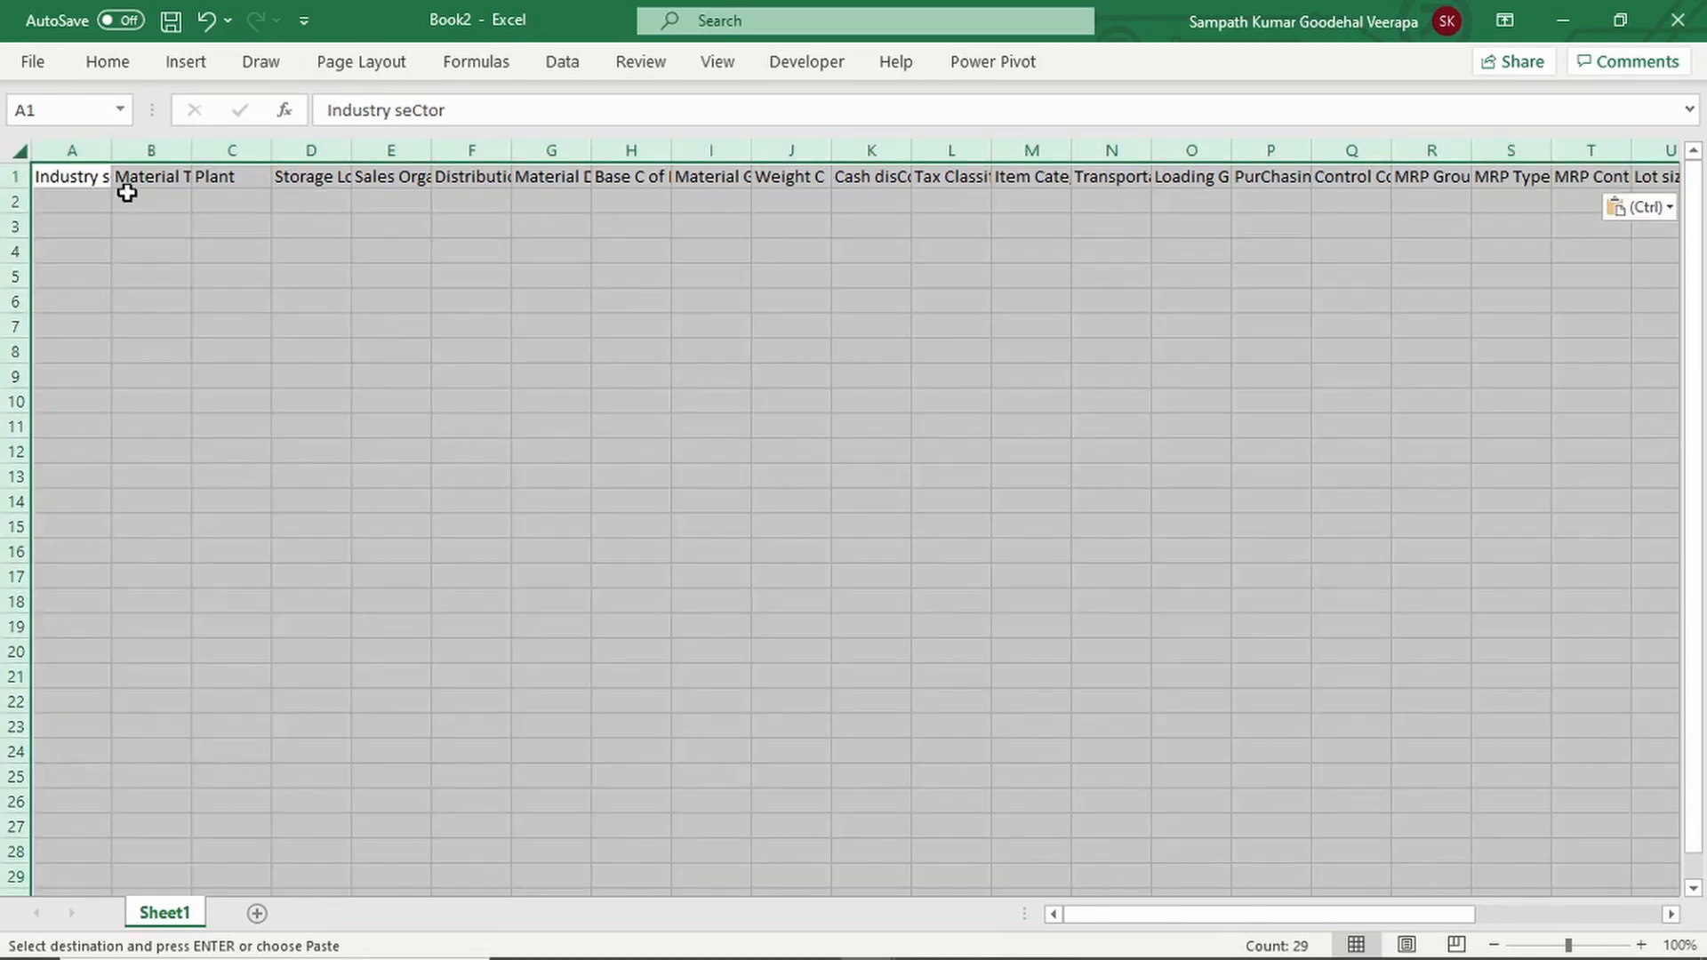
pyautogui.doubleClick(111, 149)
# - Format row 2, below the field description headers, as Text
pyautogui.click(93, 199)
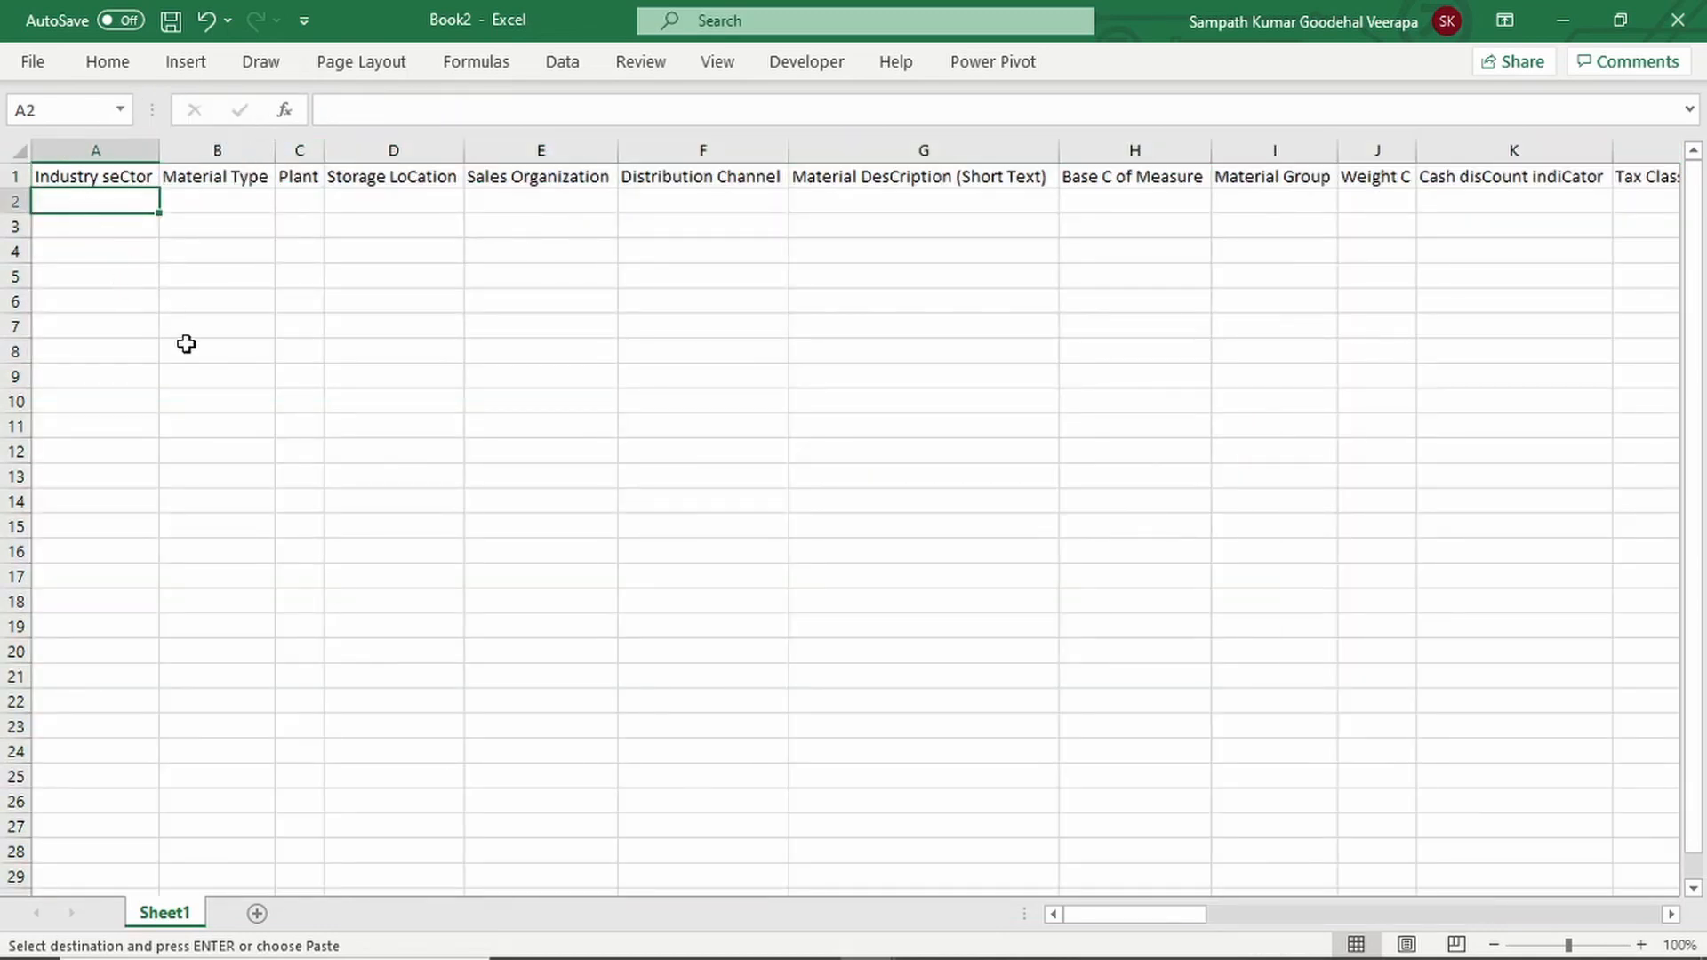
pyautogui.scroll(11, 186, 344)
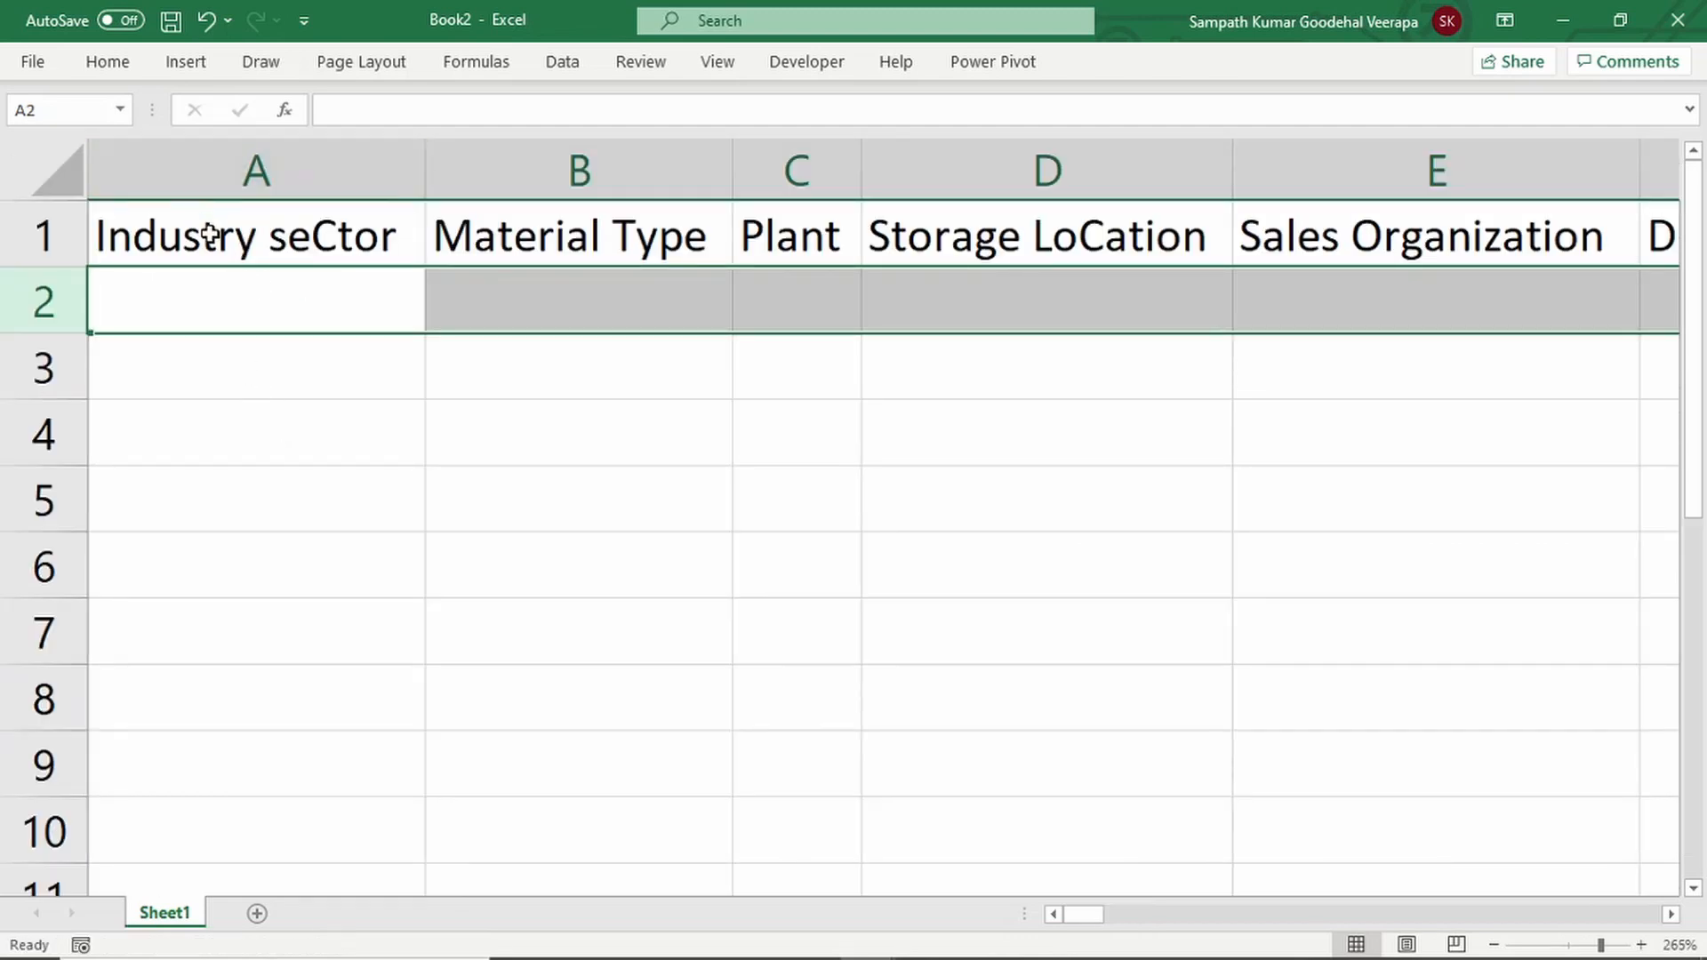
pyautogui.click(108, 62)
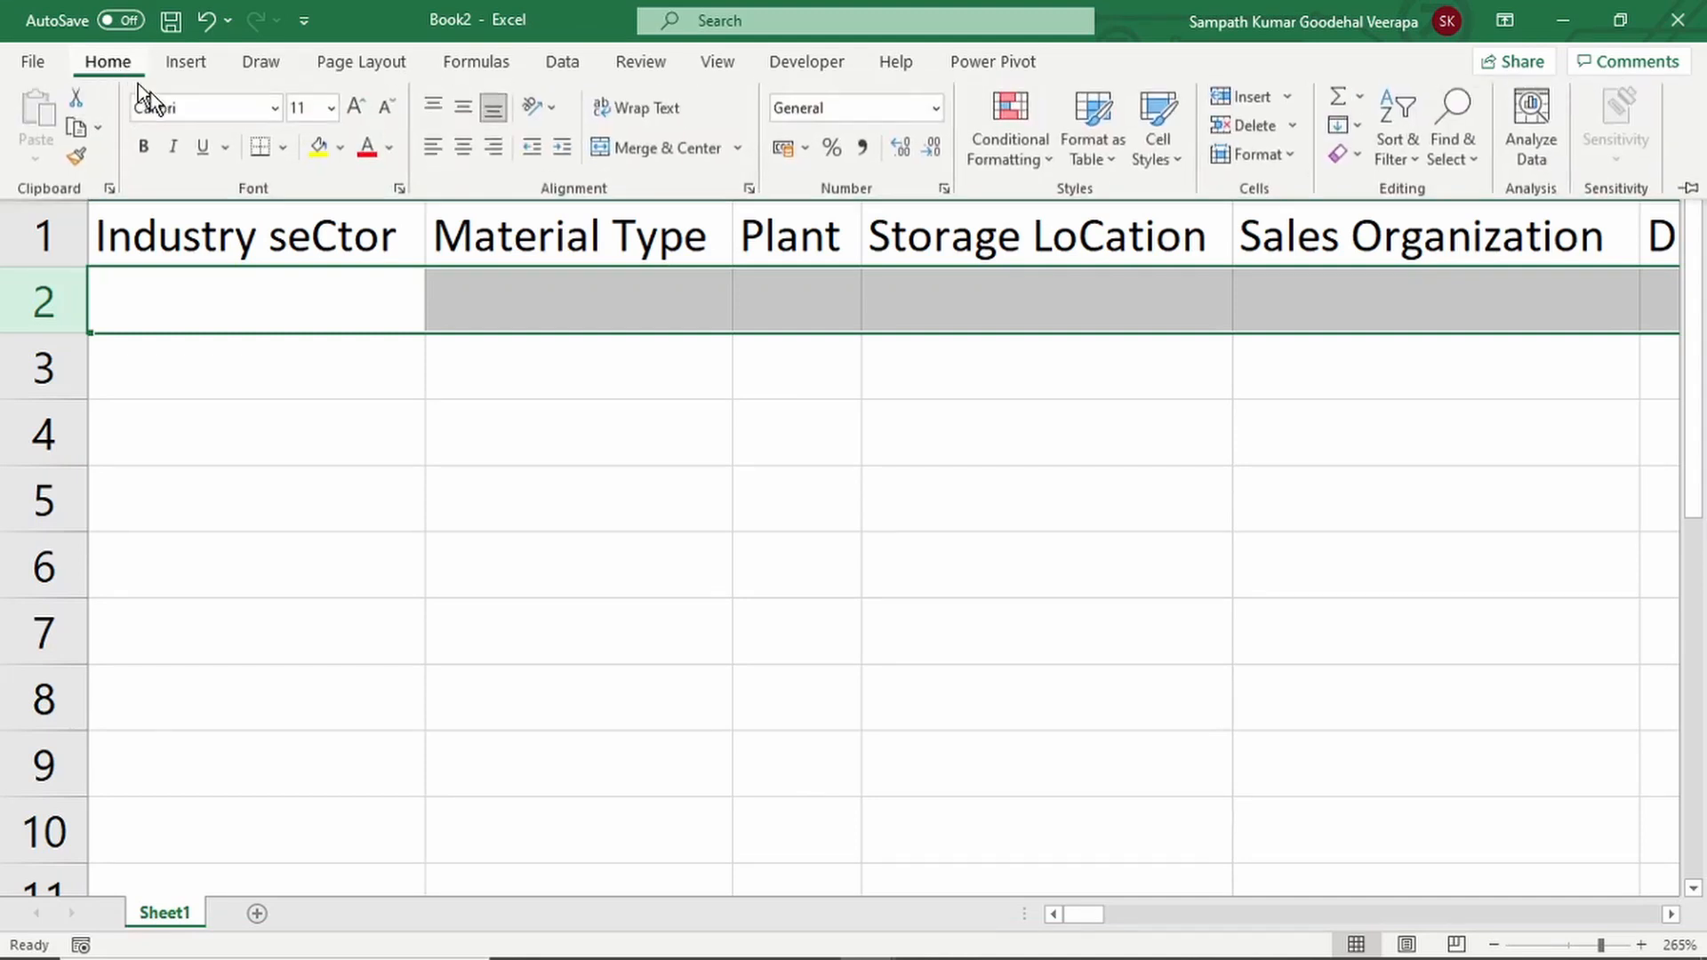
pyautogui.click(933, 110)
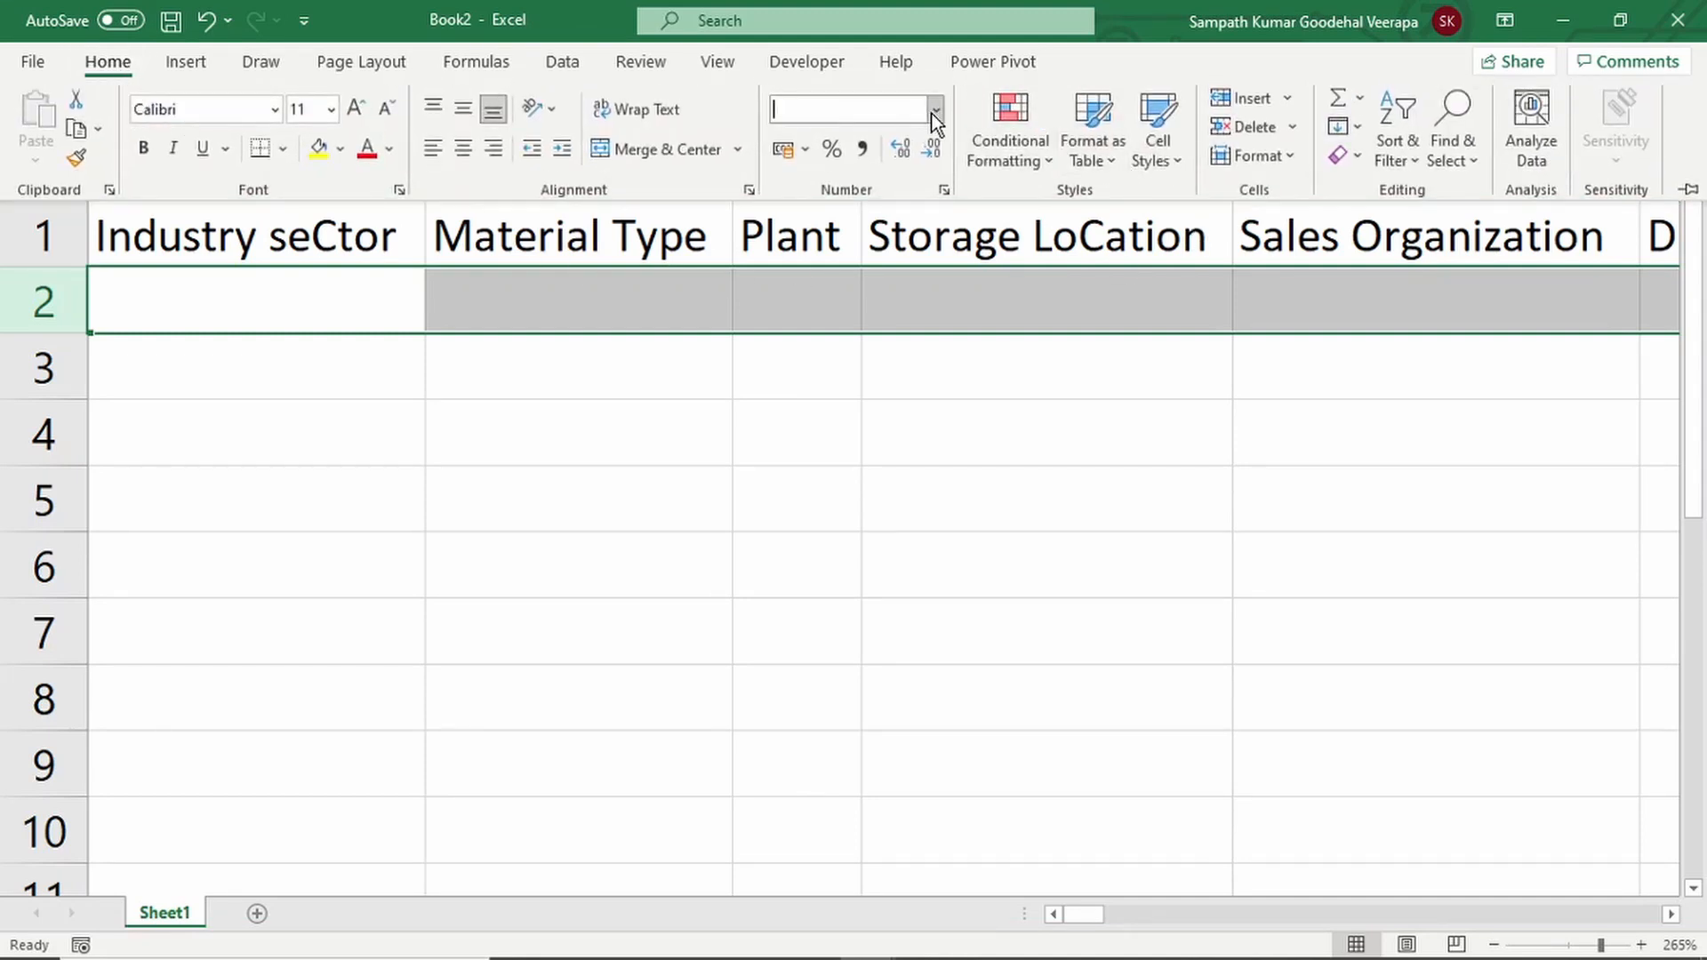
pyautogui.scroll(-2, 932, 445)
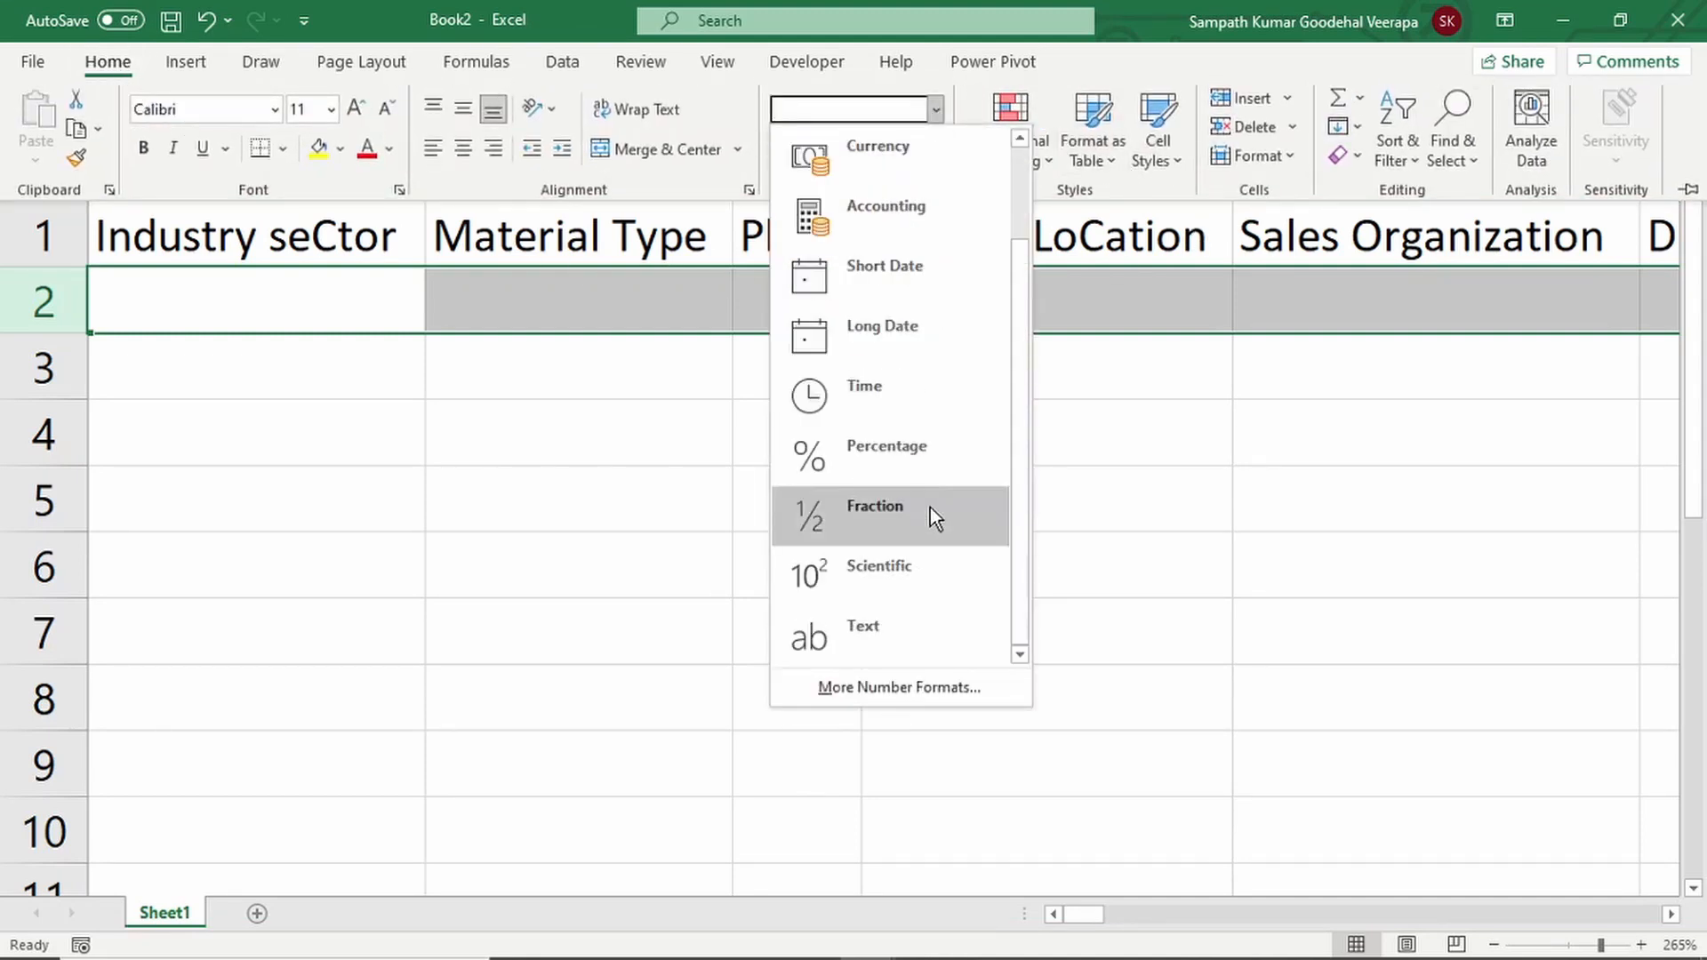
pyautogui.click(899, 633)
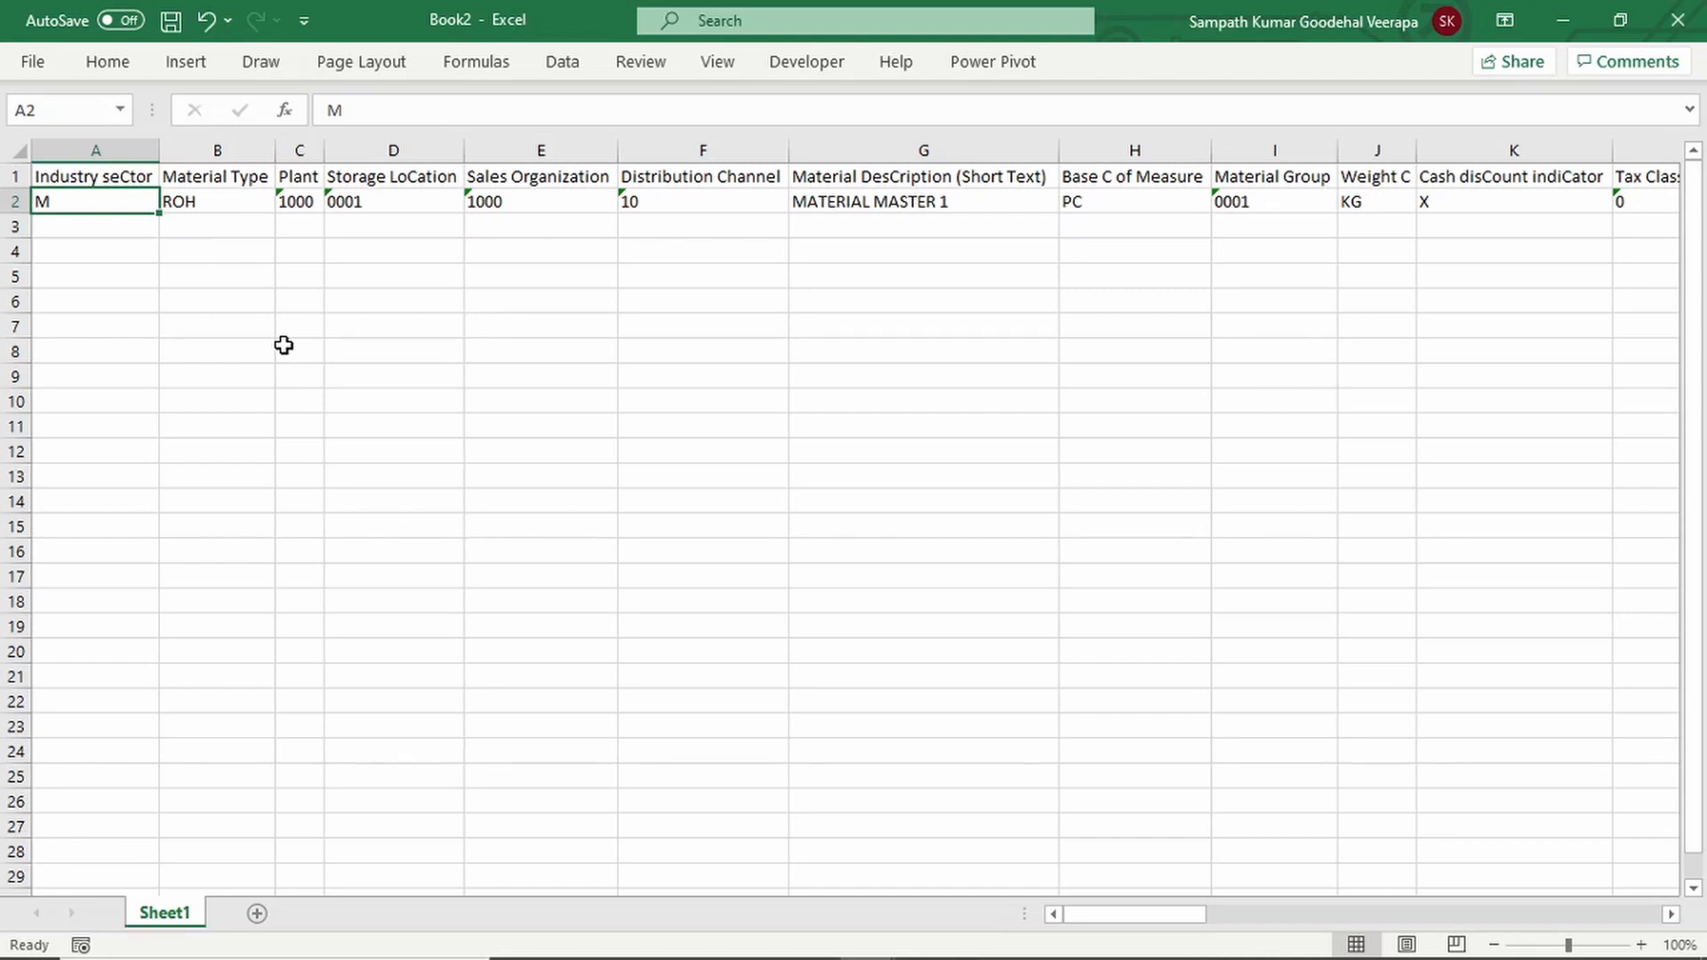
# - Copy the whole material data record in row 2, from A2 to AC2, and create a new blank workbook
pyautogui.hotkey('ctrl', 'shift', 'Right')
pyautogui.hotkey('ctrl', 'shift', 'Right')
pyautogui.hotkey('ctrl', 'shift', 'Right')
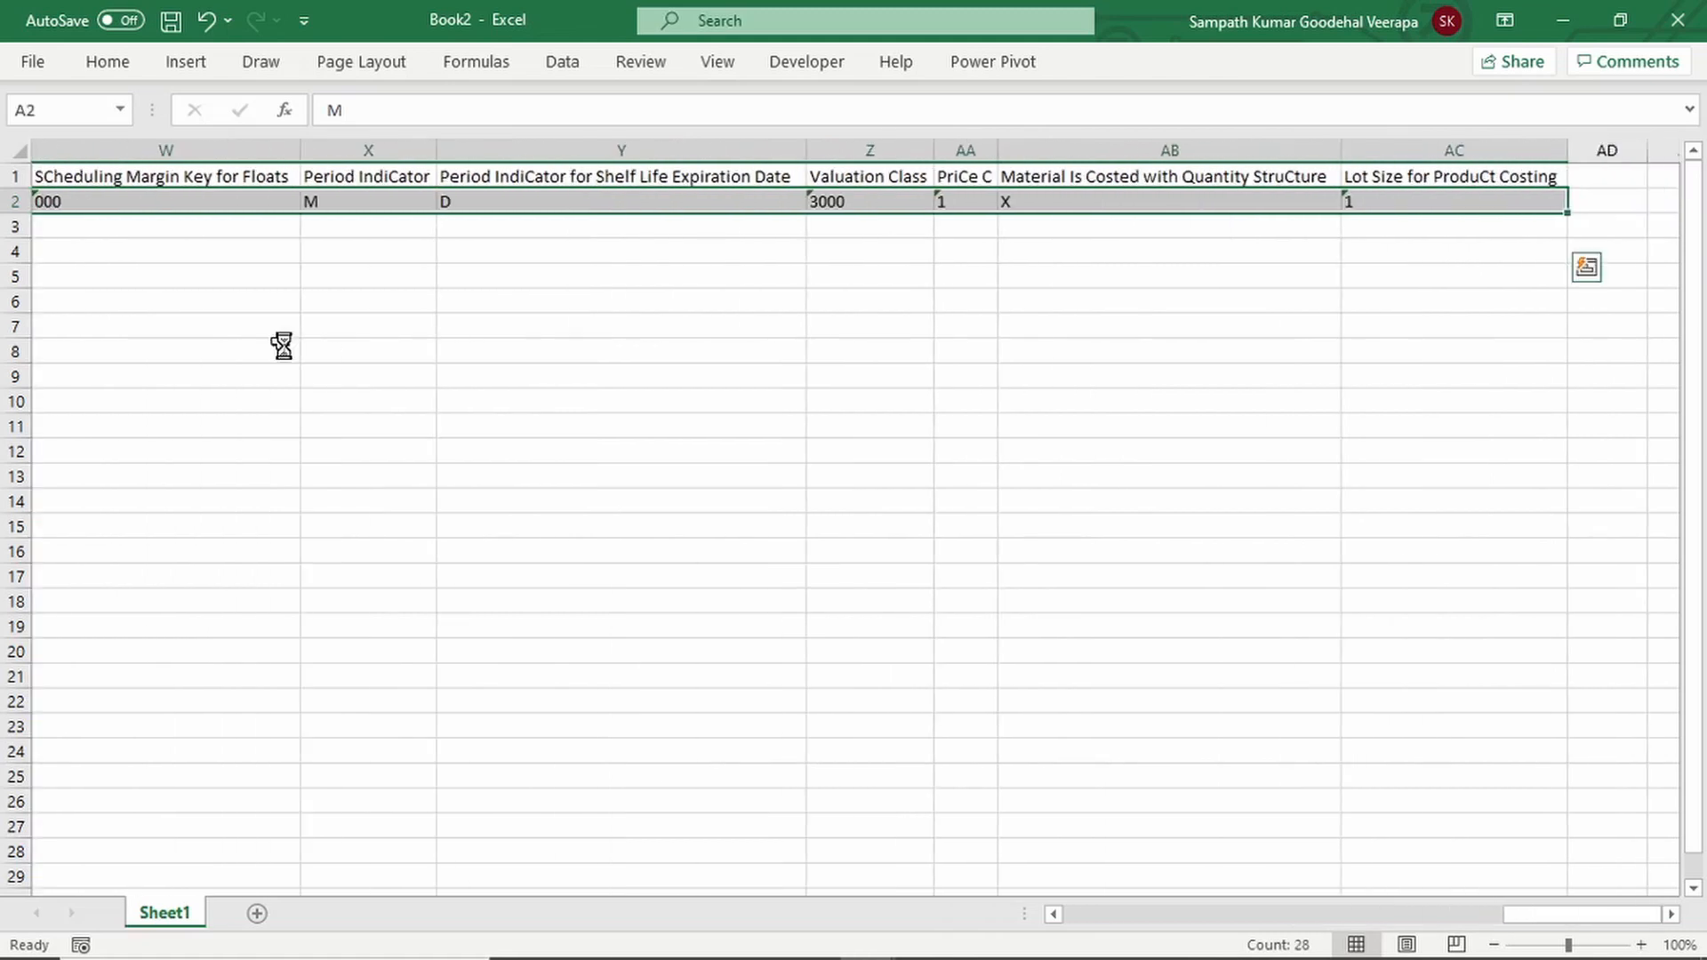
pyautogui.hotkey('ctrl', 'c')
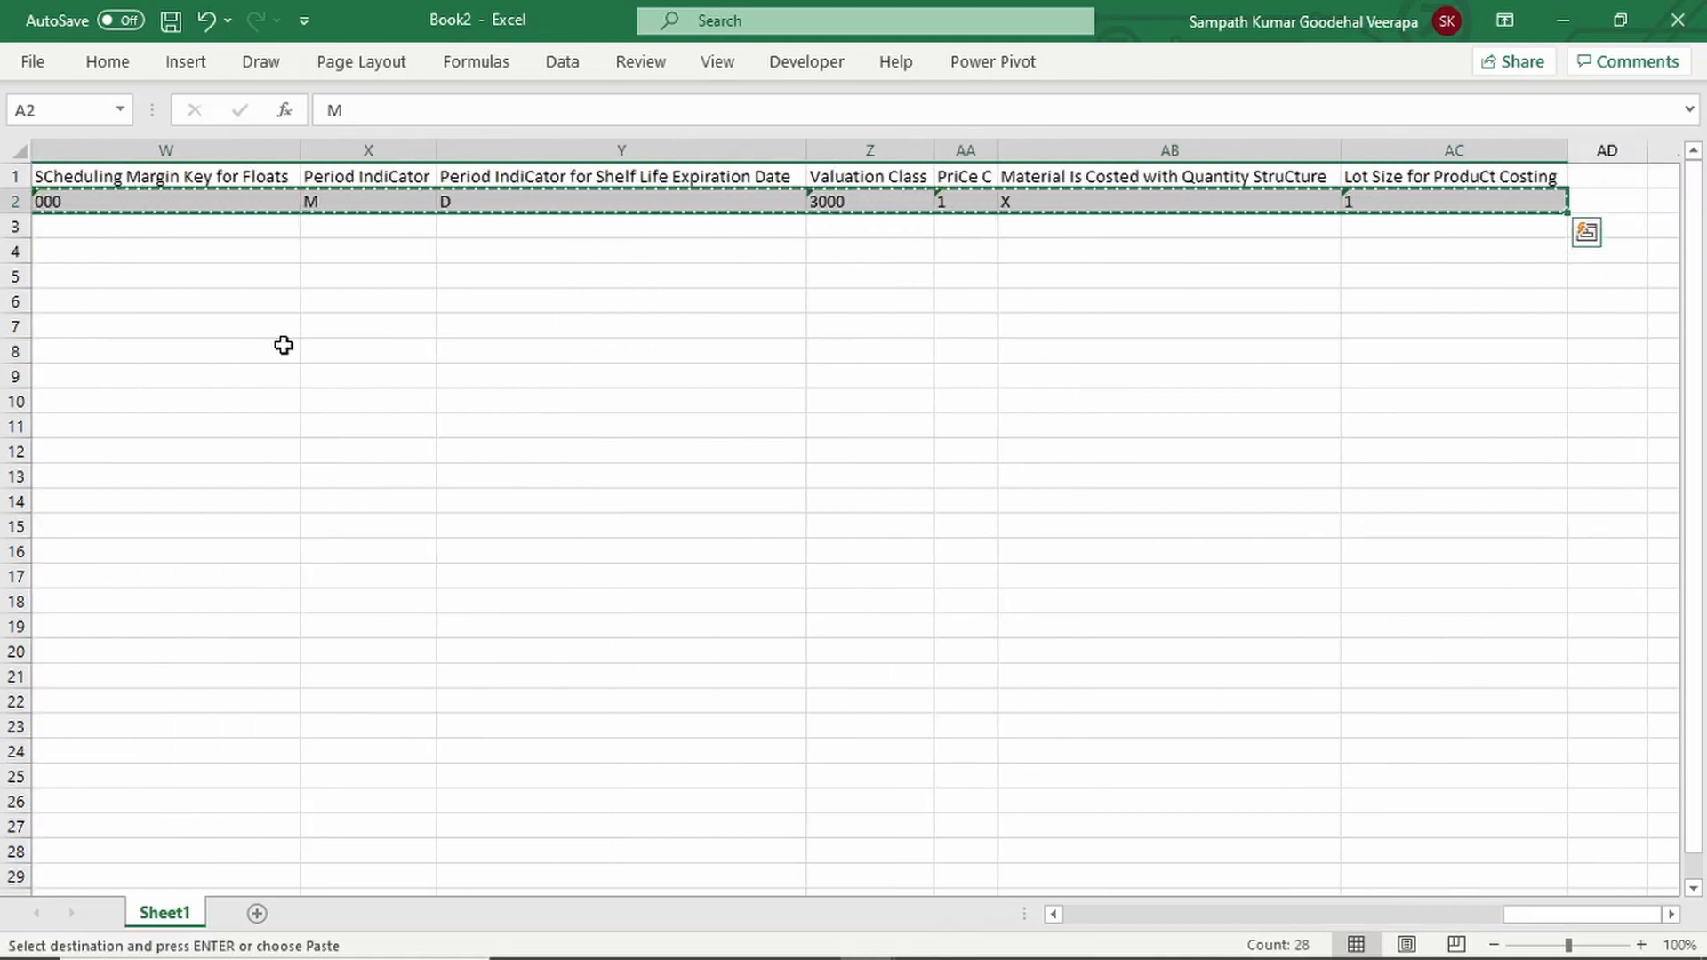
pyautogui.hotkey('ctrl', 'n')
pyautogui.press('alt')
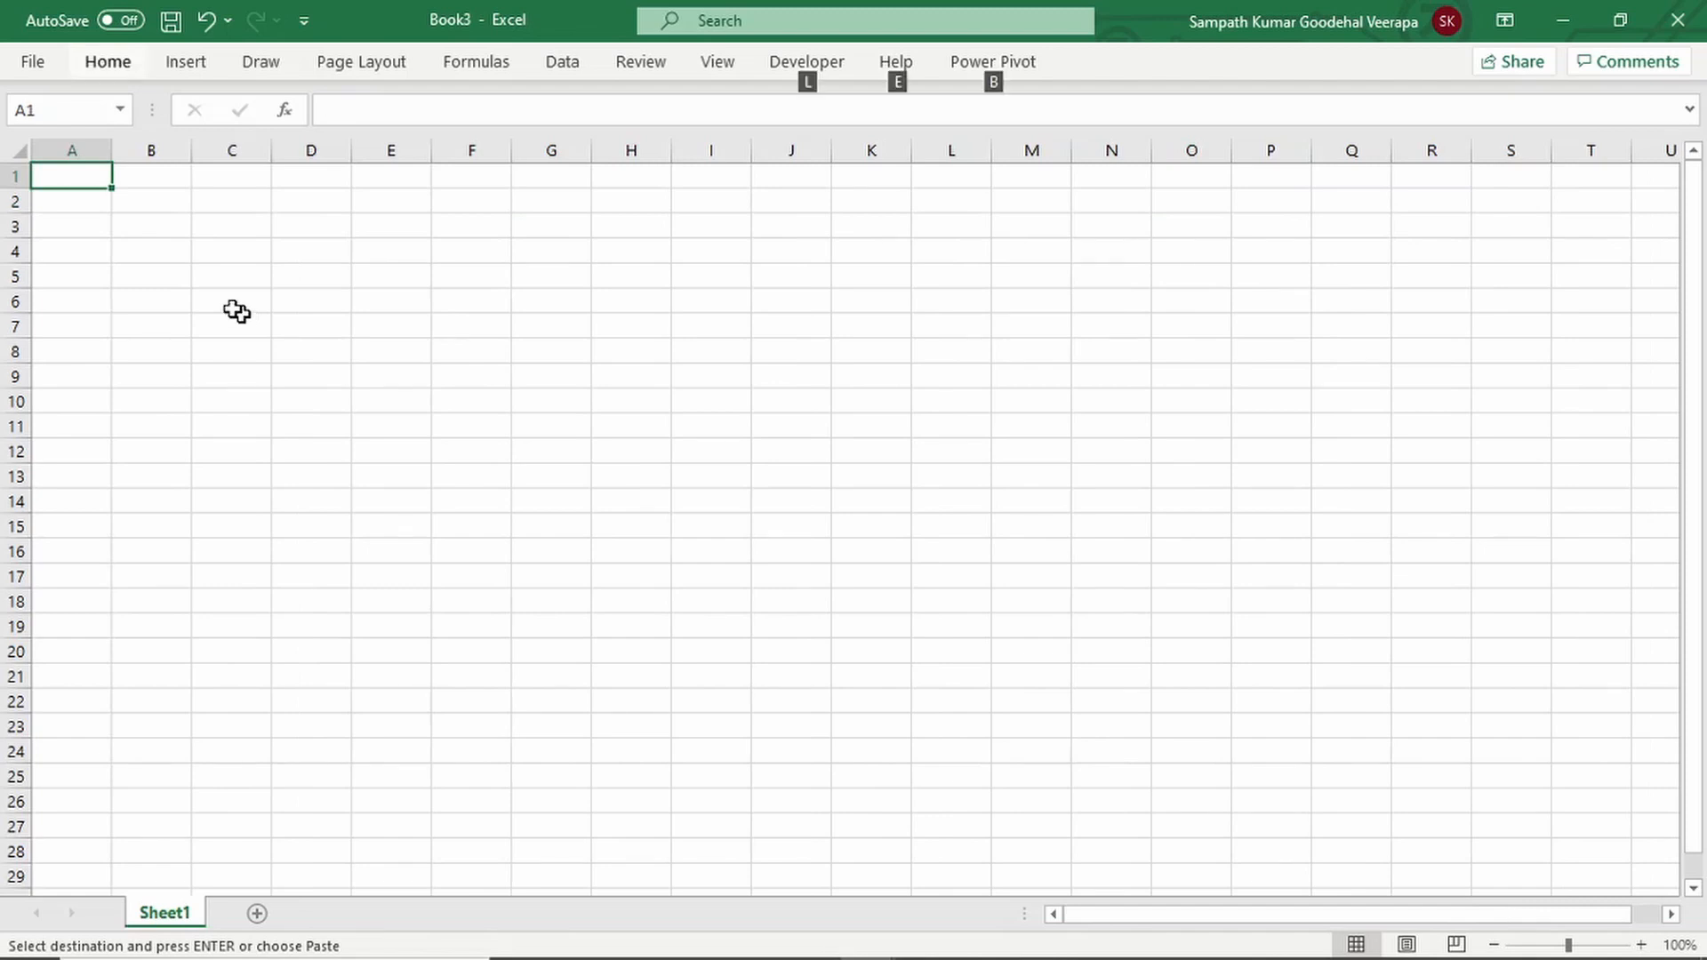
# - Paste the copied material record at cell A1 of the new workbook and auto-fit all column widths
pyautogui.click(83, 177)
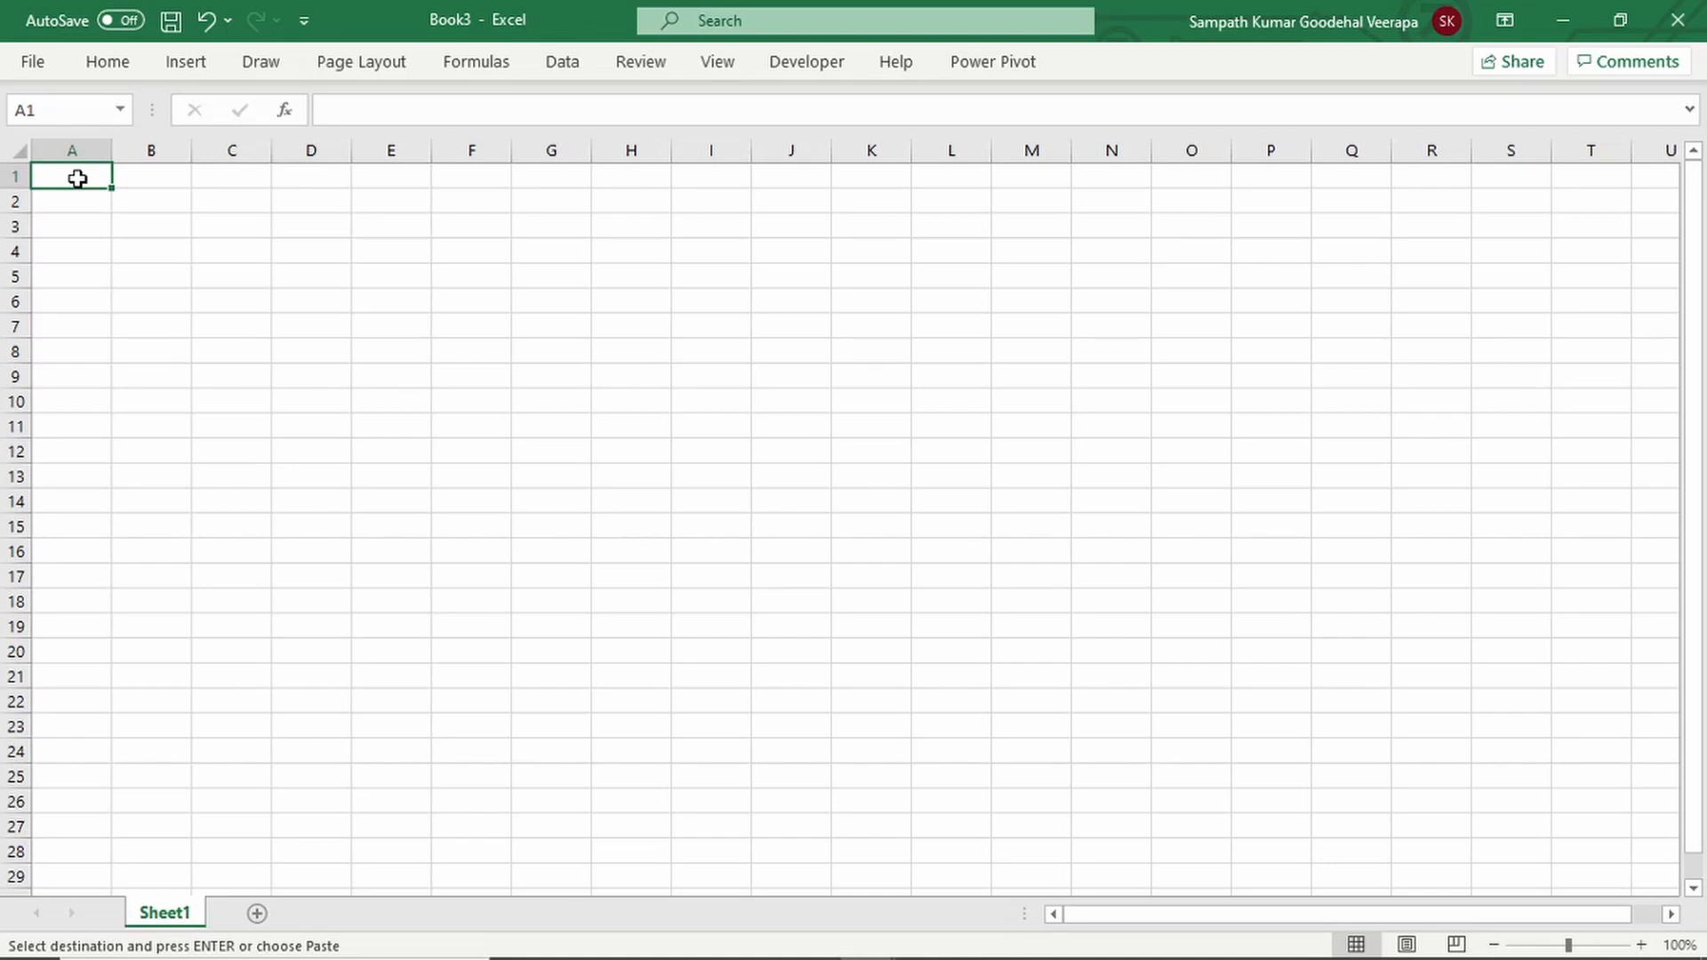
pyautogui.rightClick(77, 178)
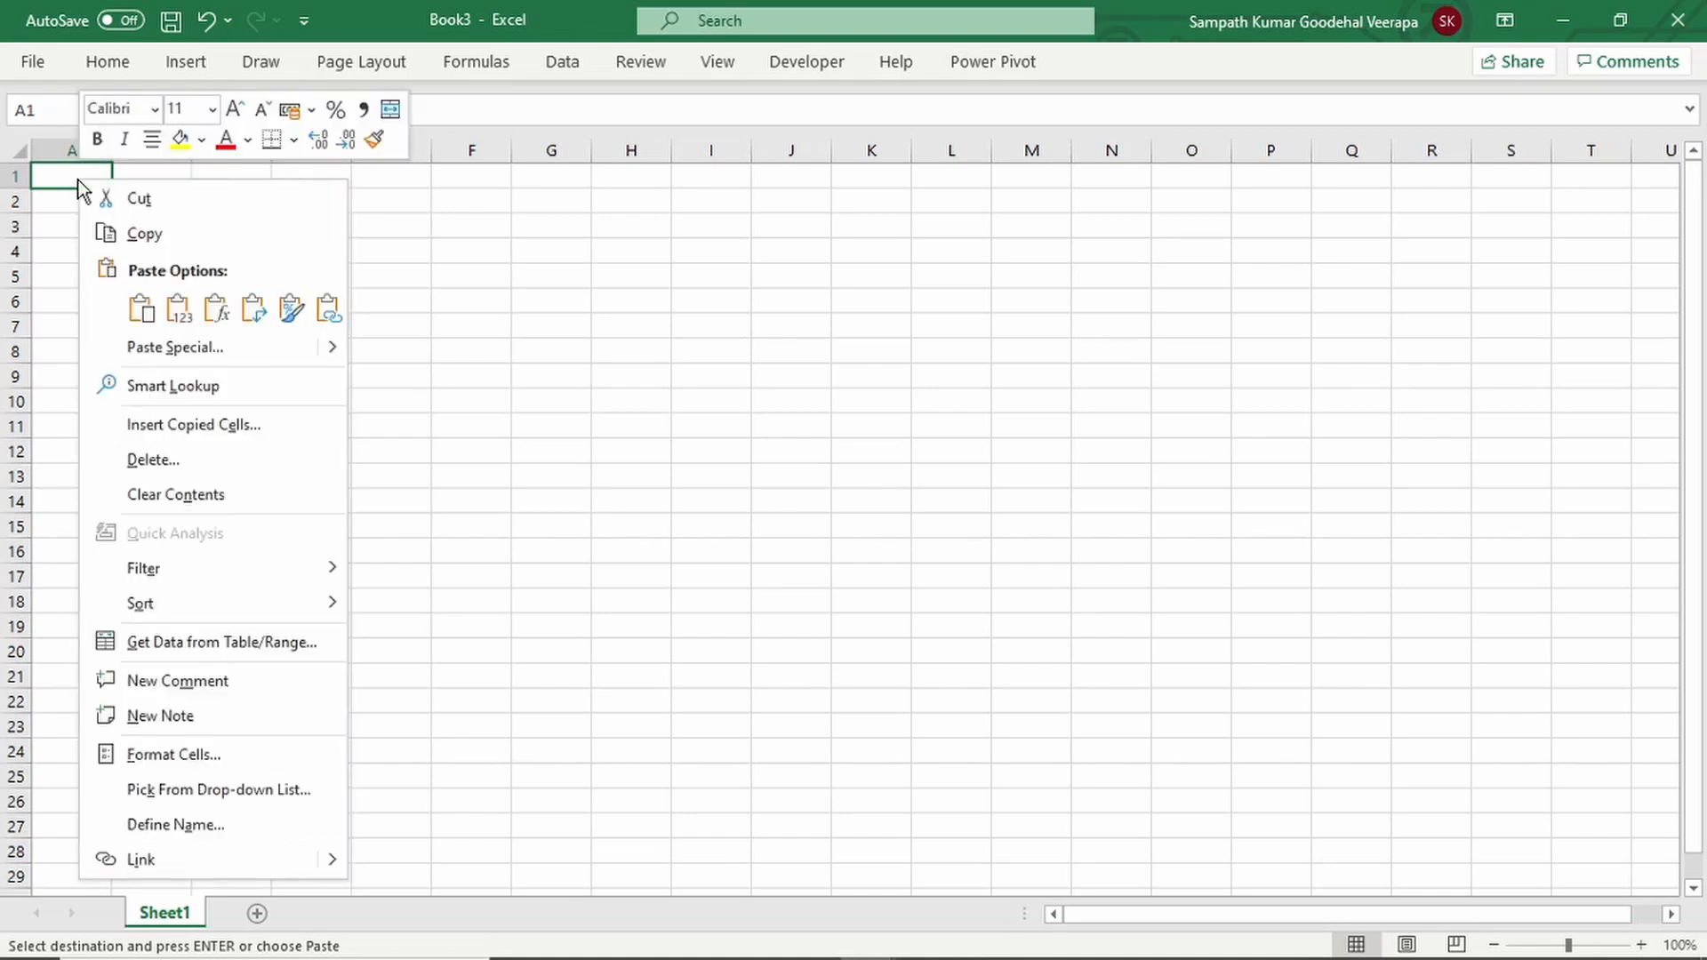
pyautogui.click(141, 308)
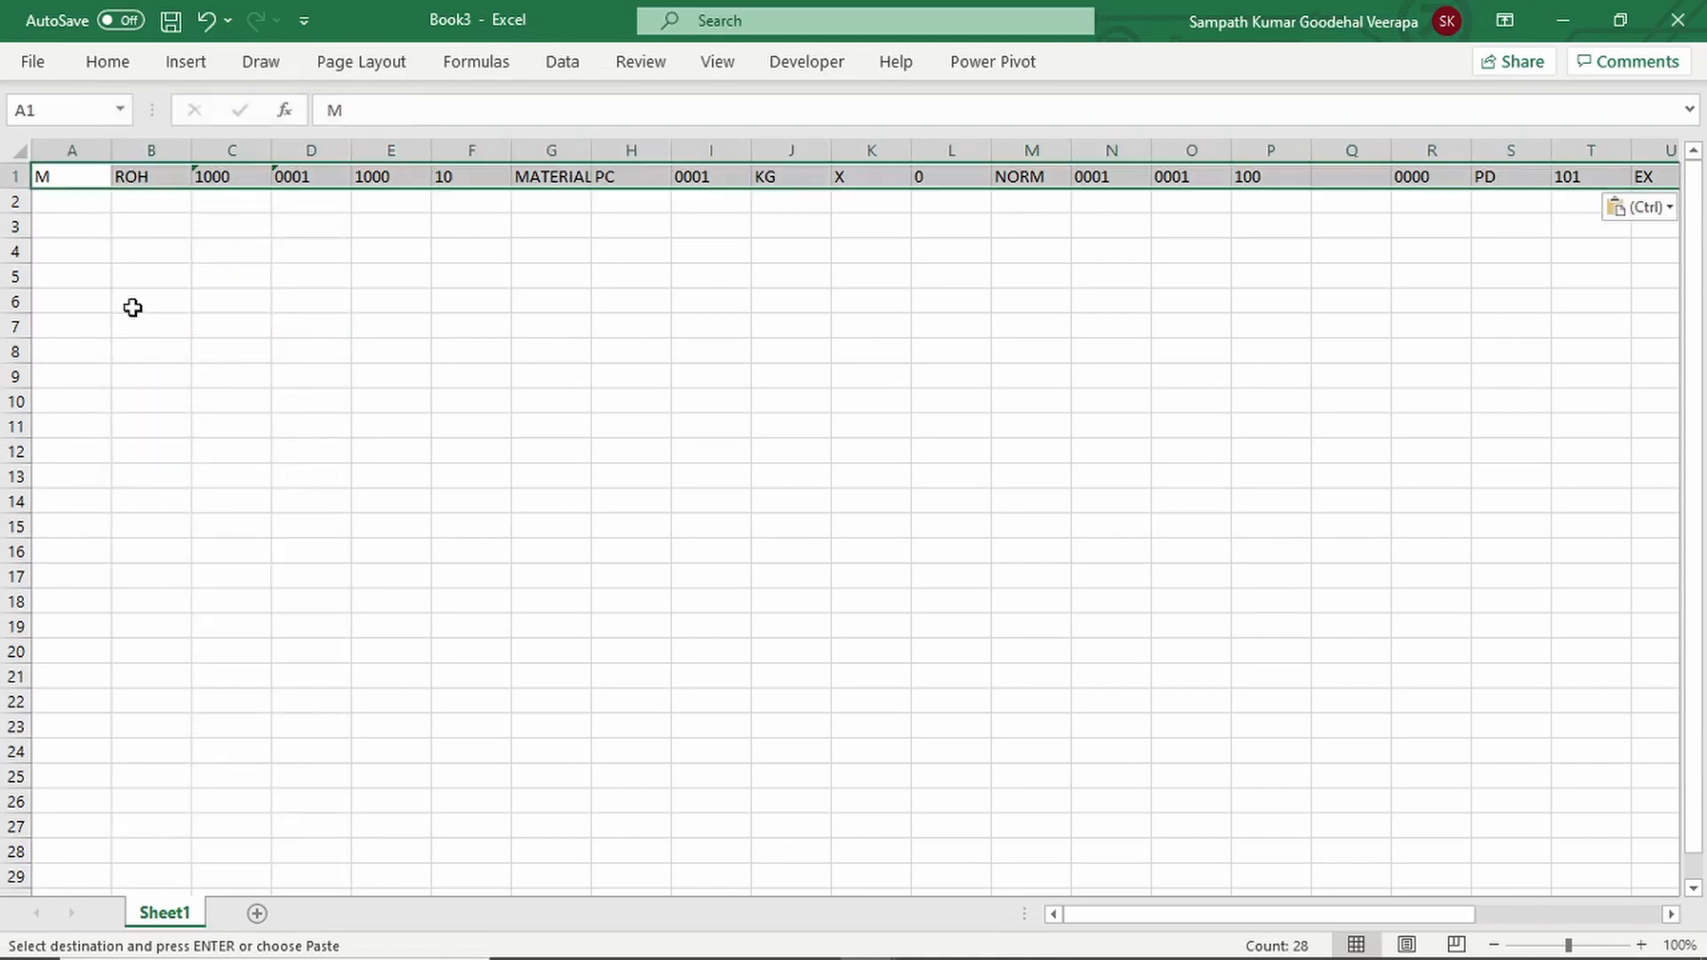
pyautogui.click(18, 150)
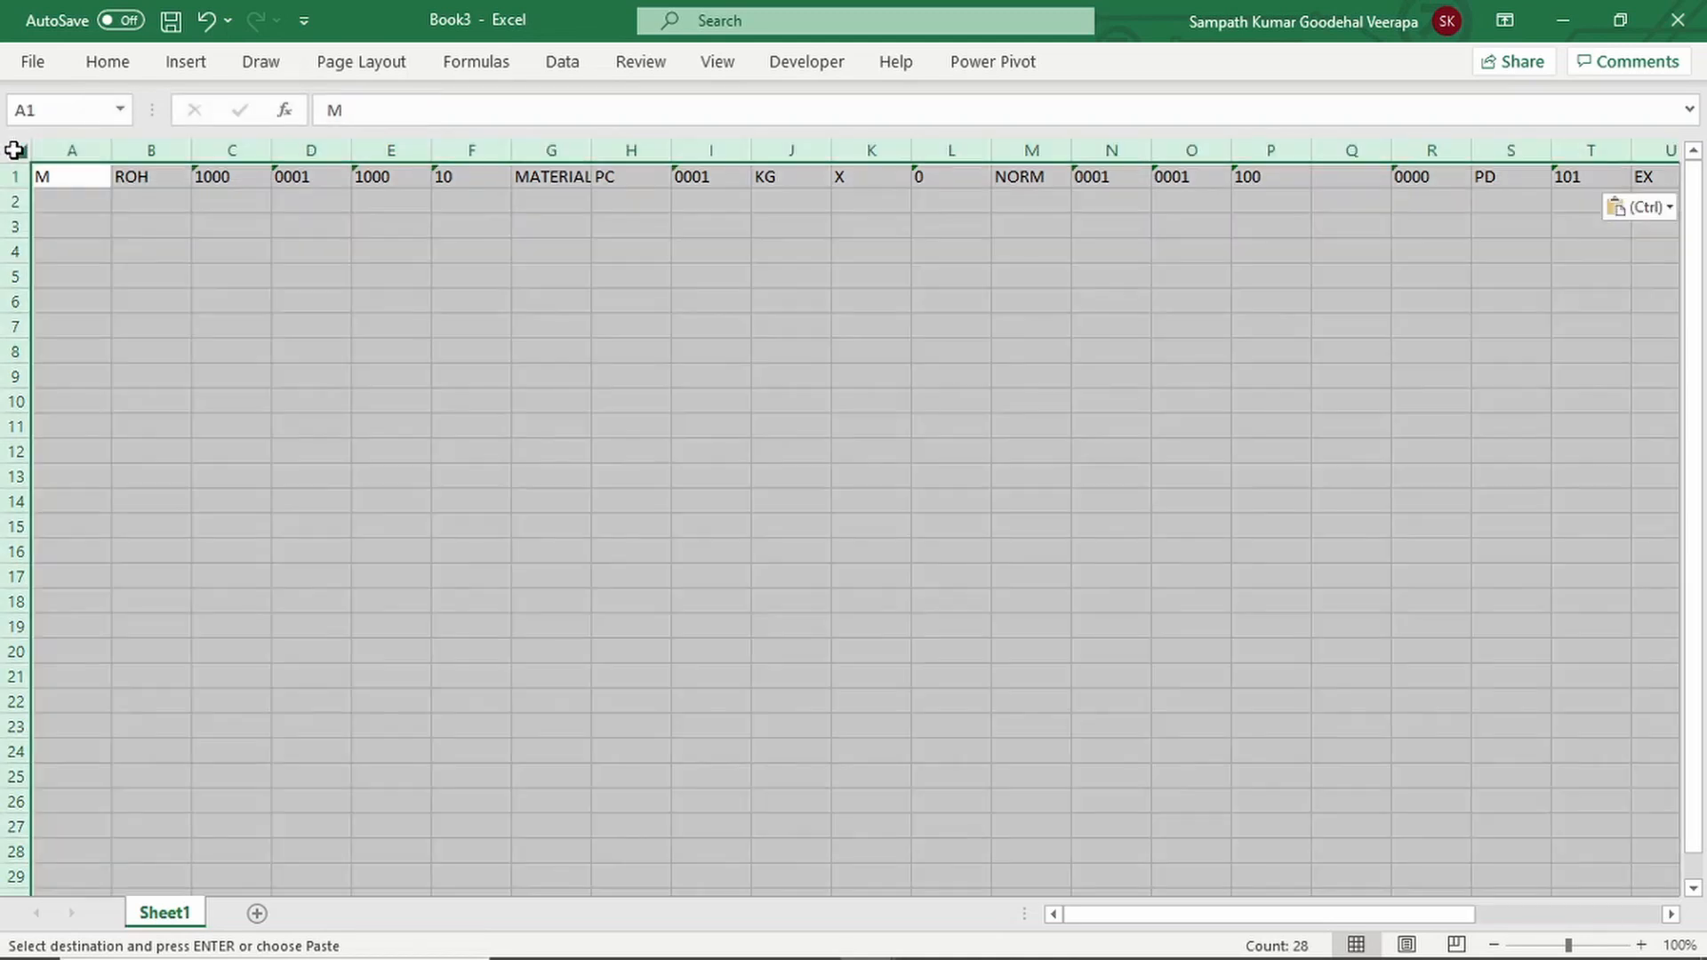
pyautogui.doubleClick(111, 155)
pyautogui.click(59, 179)
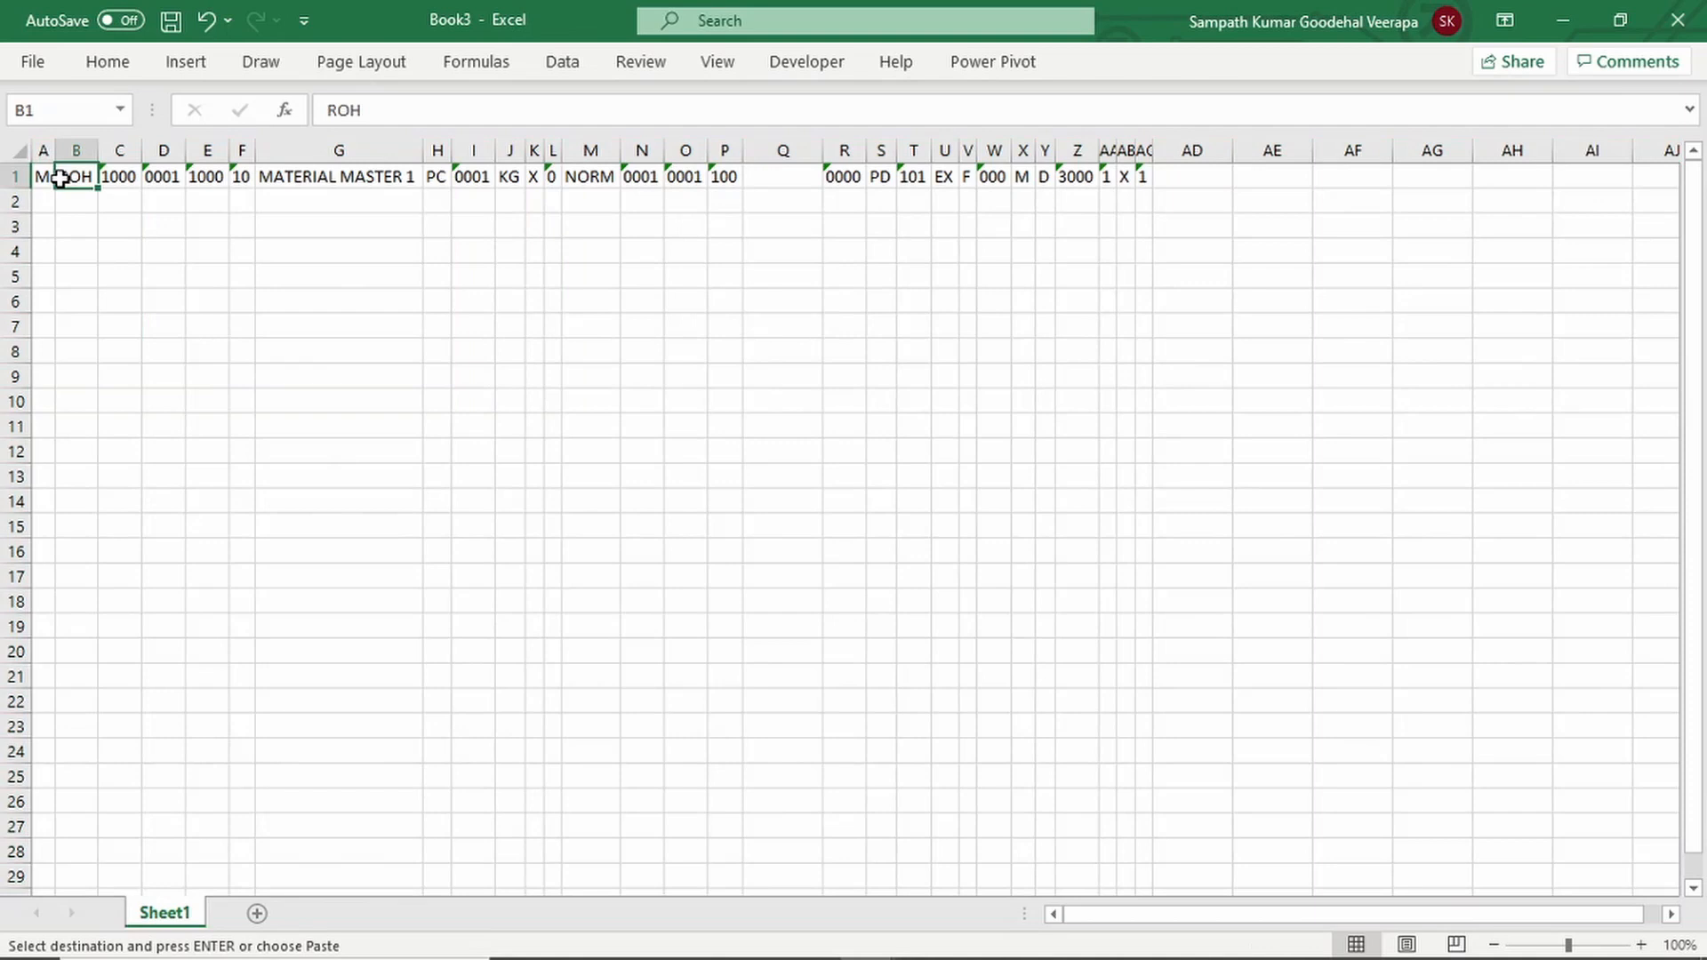
# - Save the workbook to the Desktop as Text (Tab delimited) under the name MATERIAL MASTER UPLOAD, and close it
pyautogui.click(34, 62)
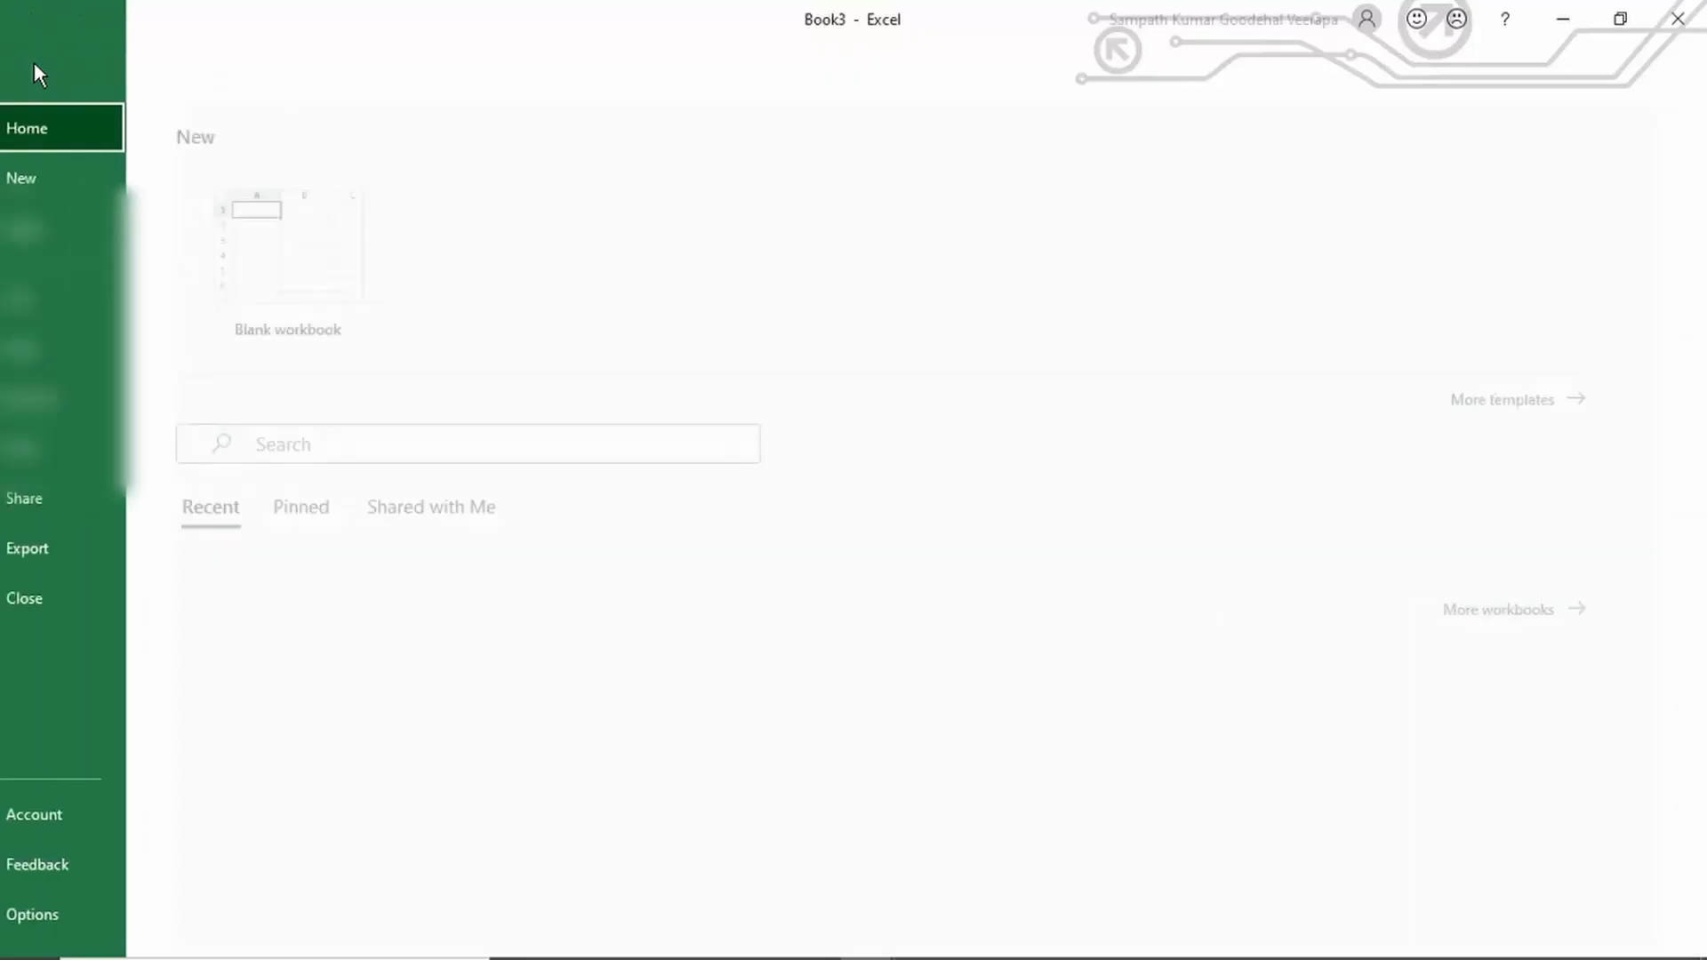
pyautogui.click(91, 380)
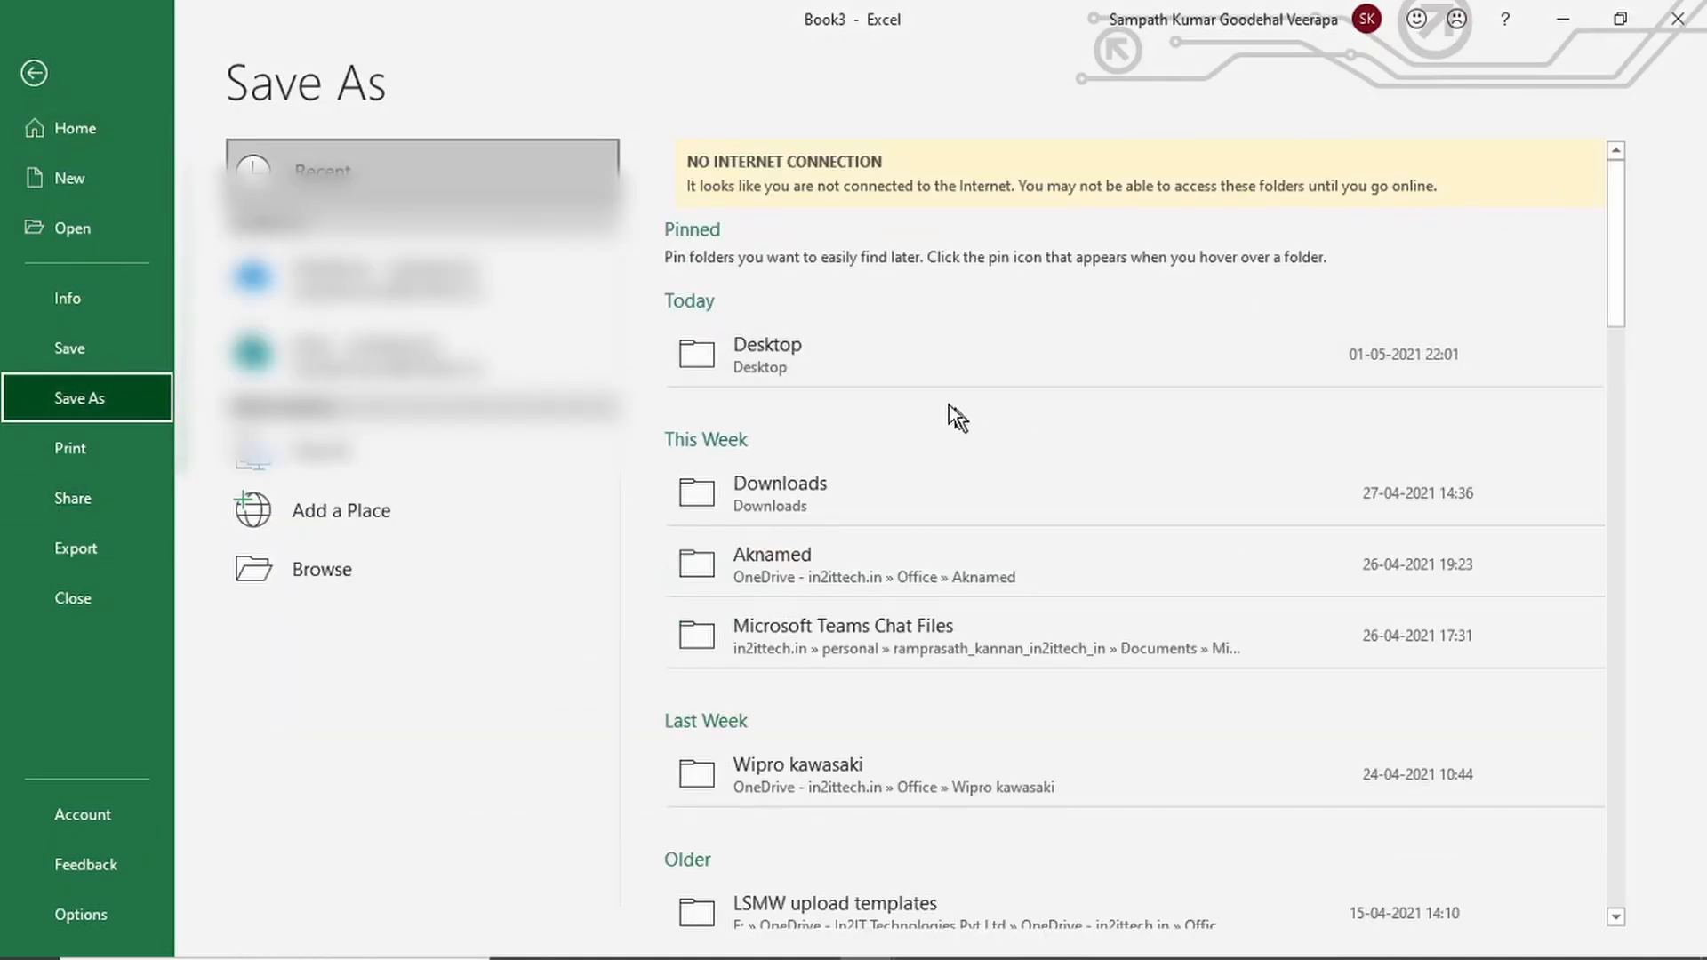
pyautogui.click(891, 360)
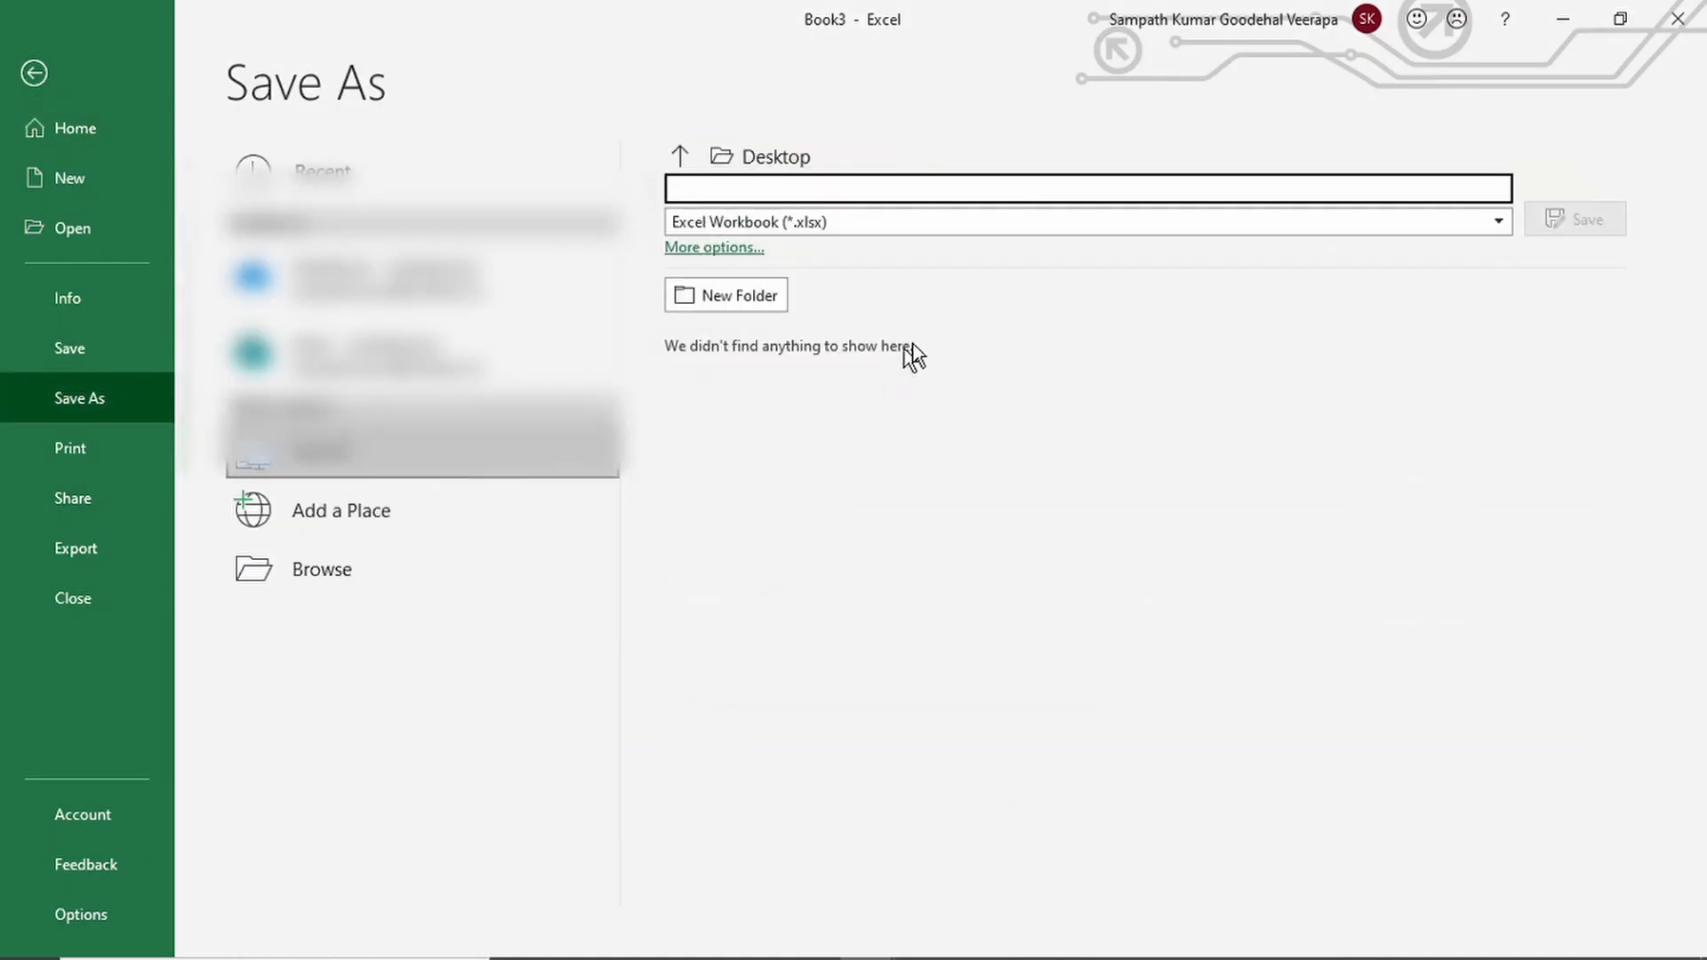
pyautogui.click(1019, 222)
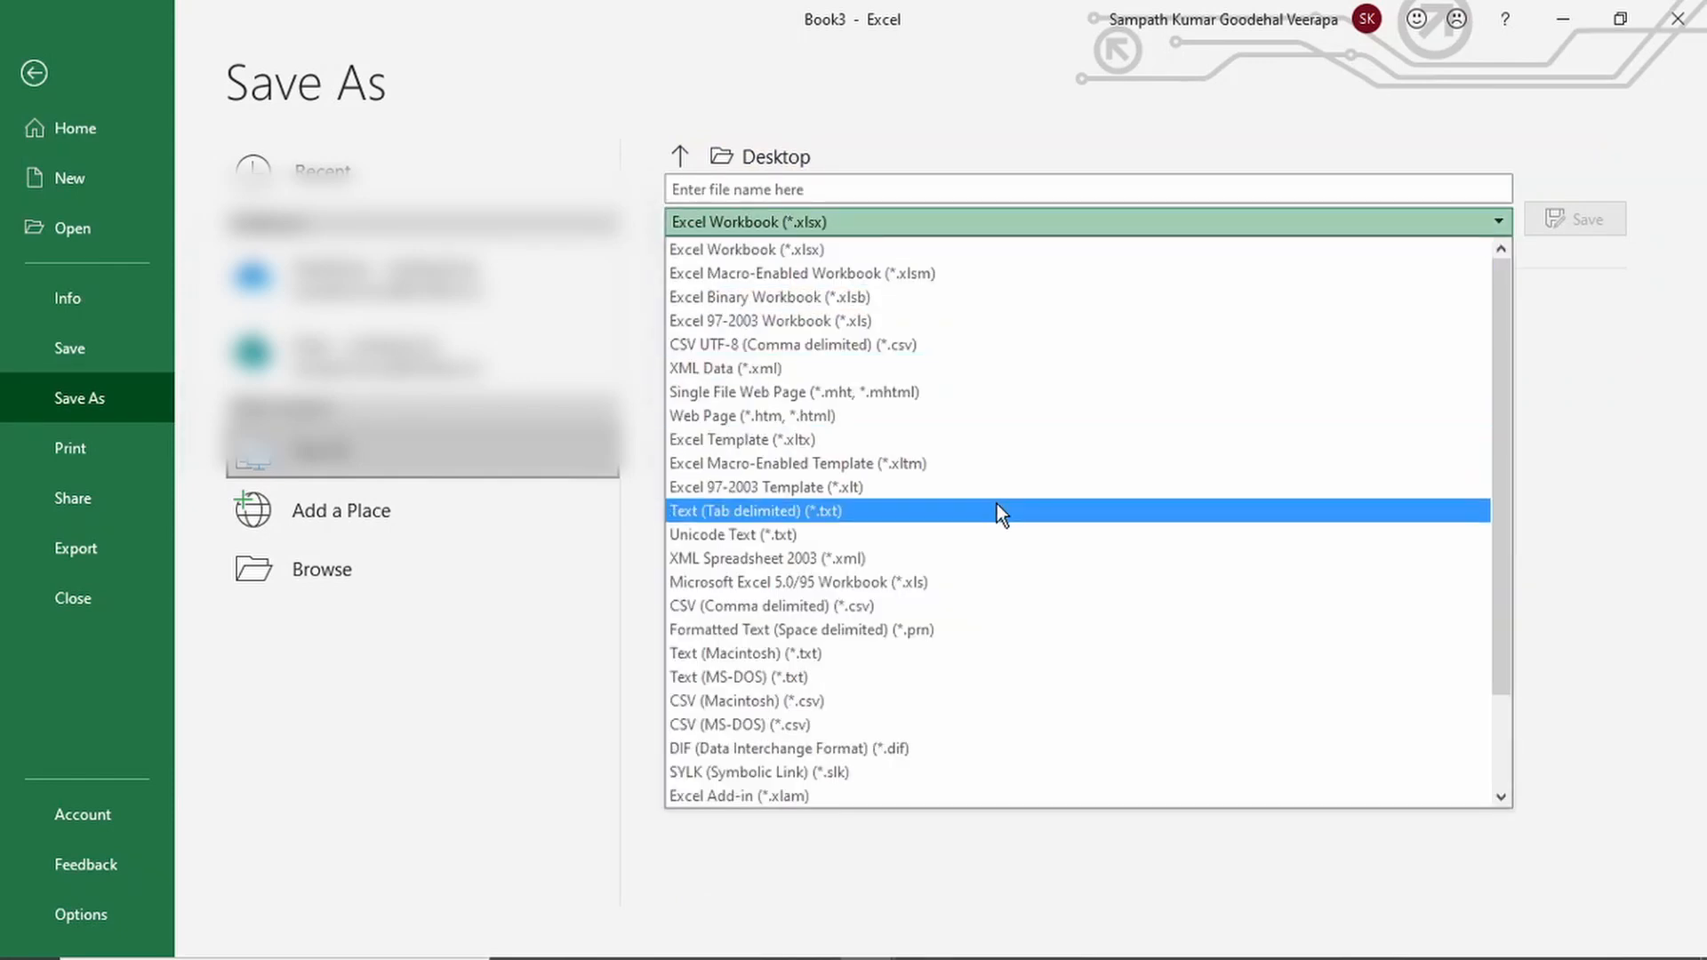
pyautogui.scroll(-1, 991, 434)
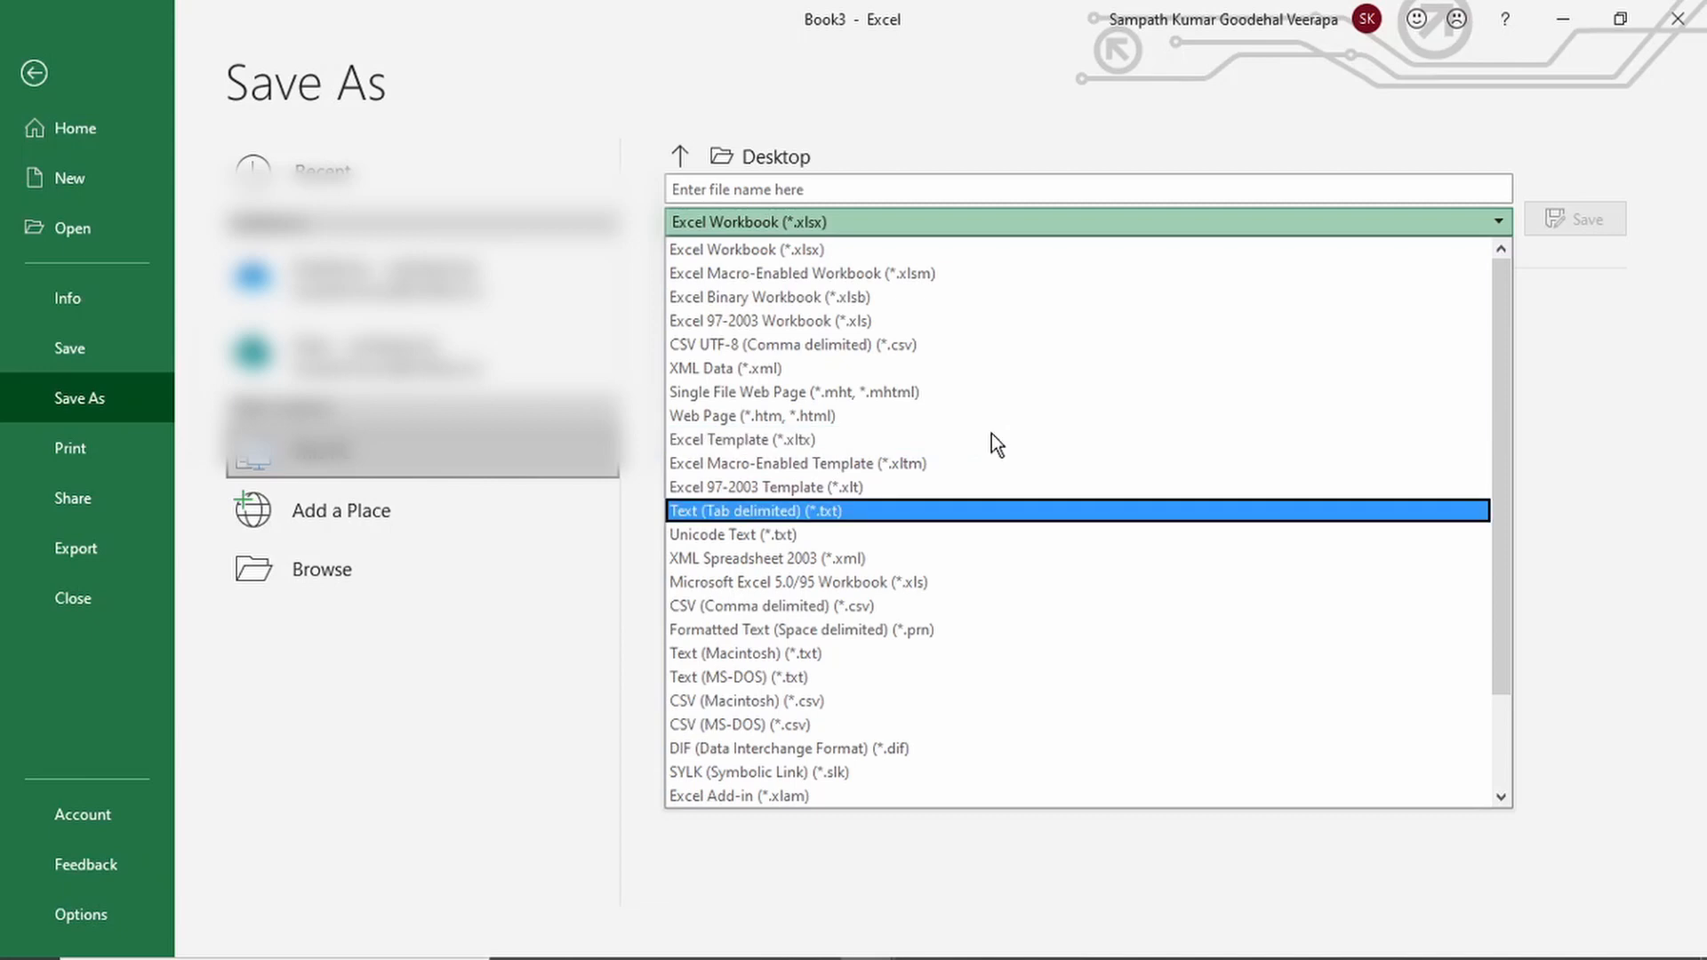
pyautogui.click(945, 504)
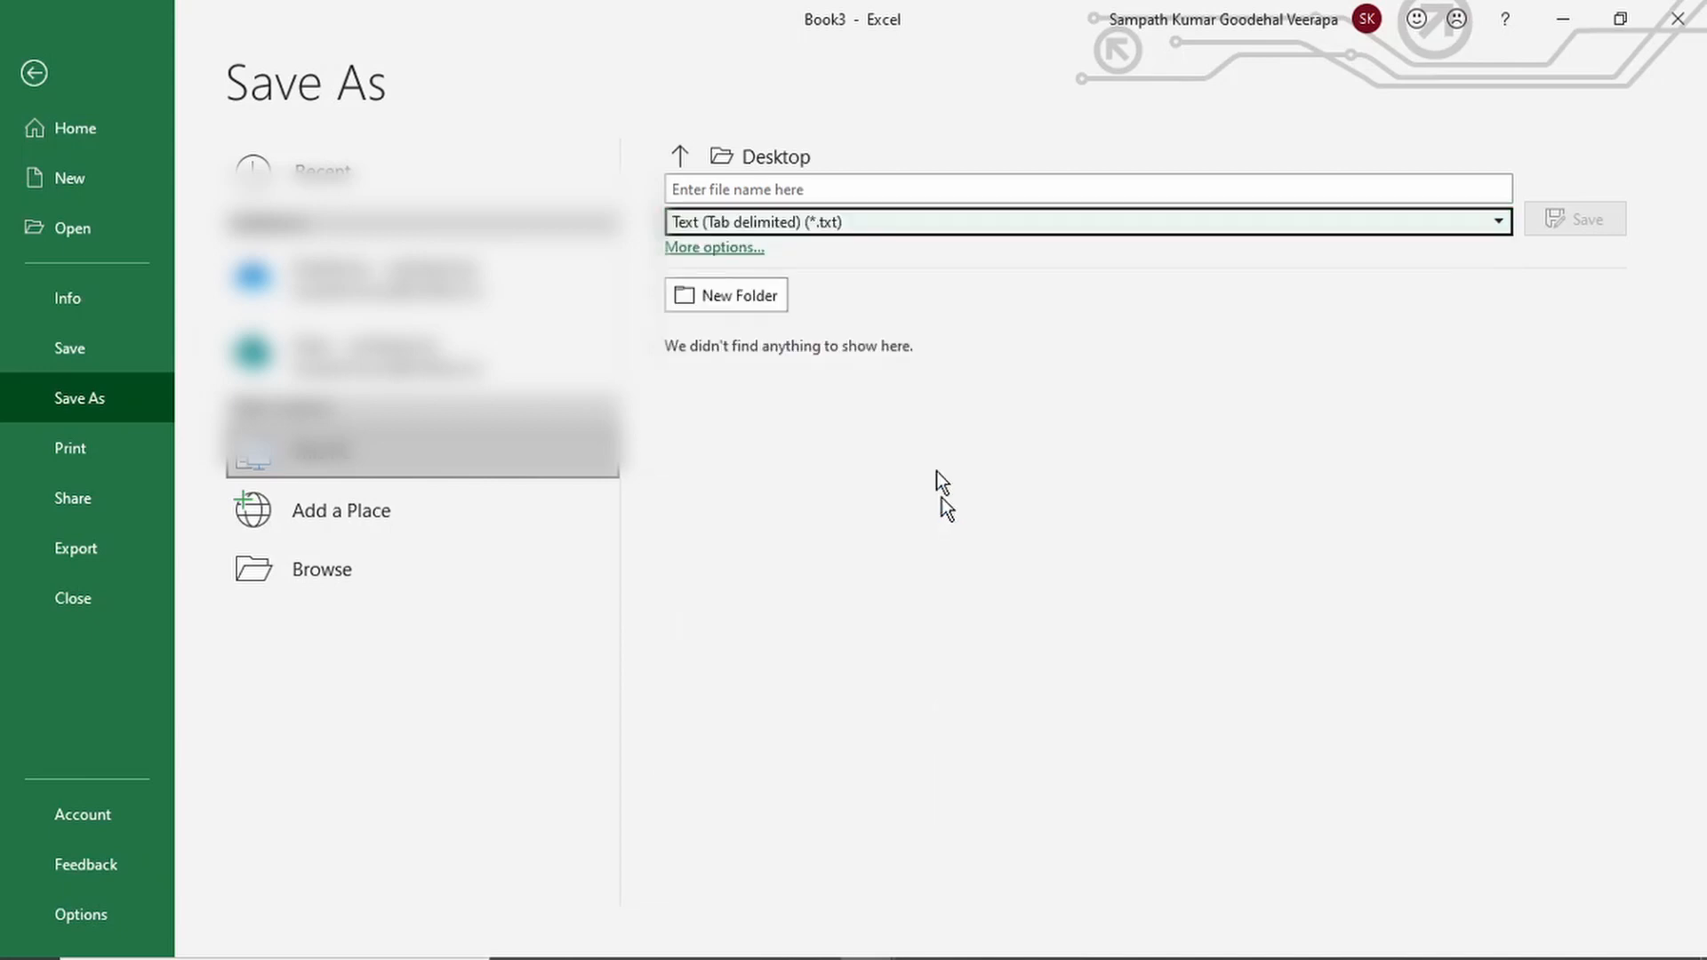
pyautogui.click(845, 187)
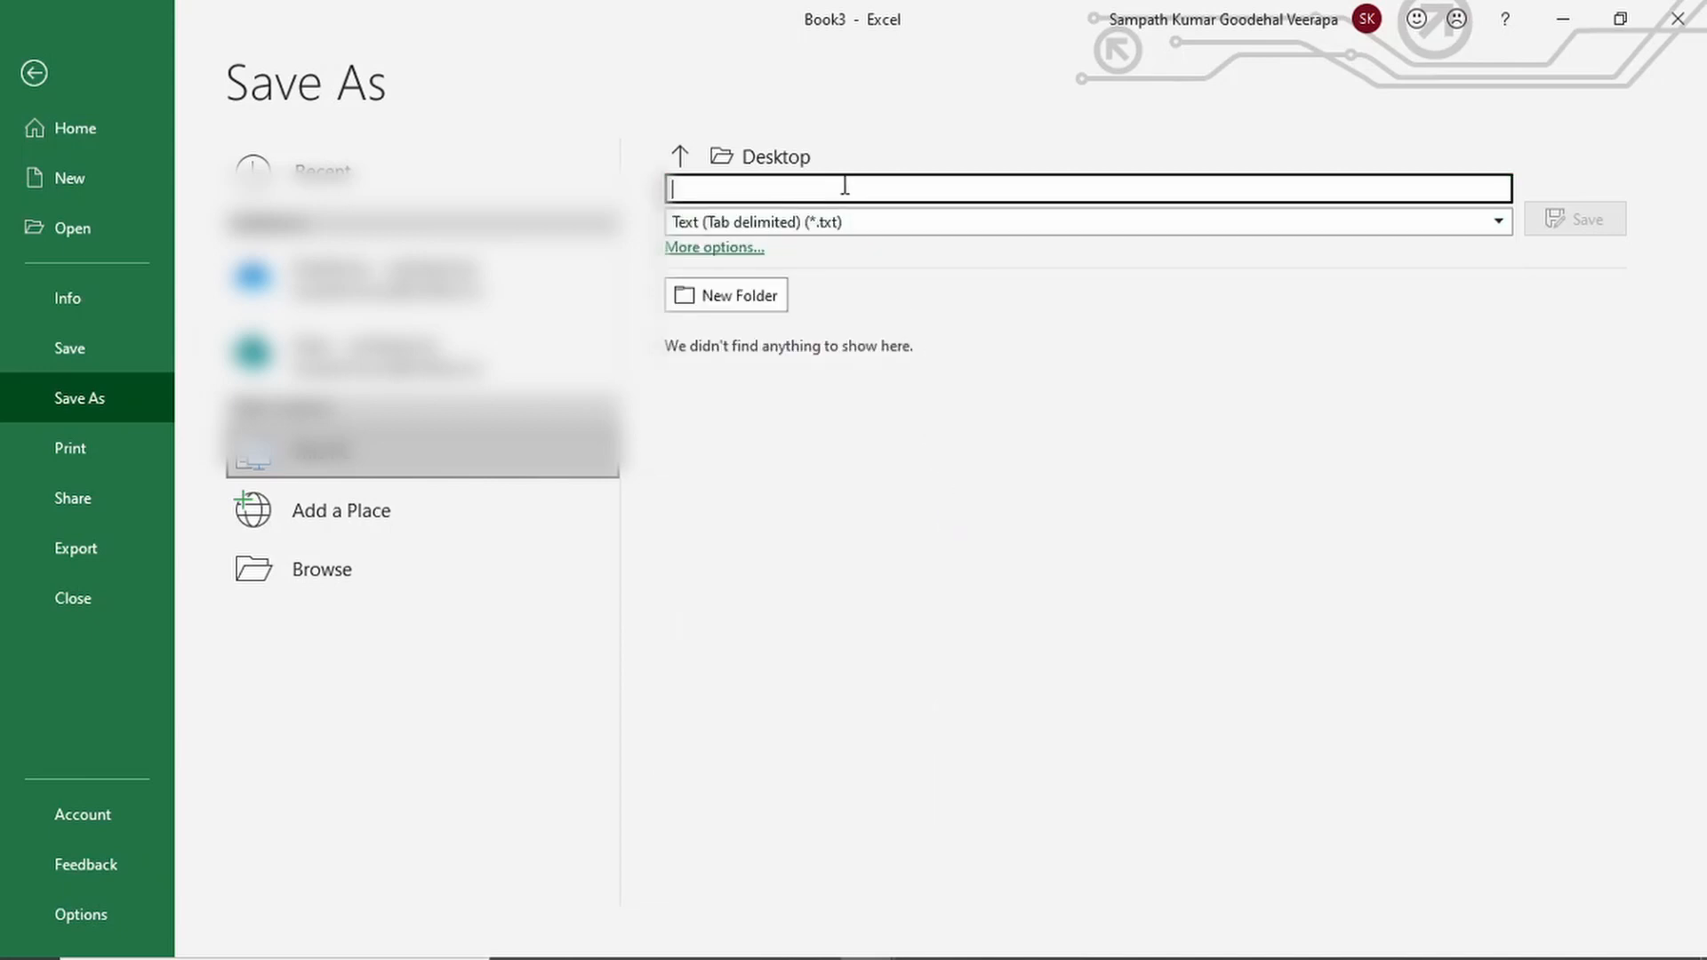
pyautogui.write('MATERI')
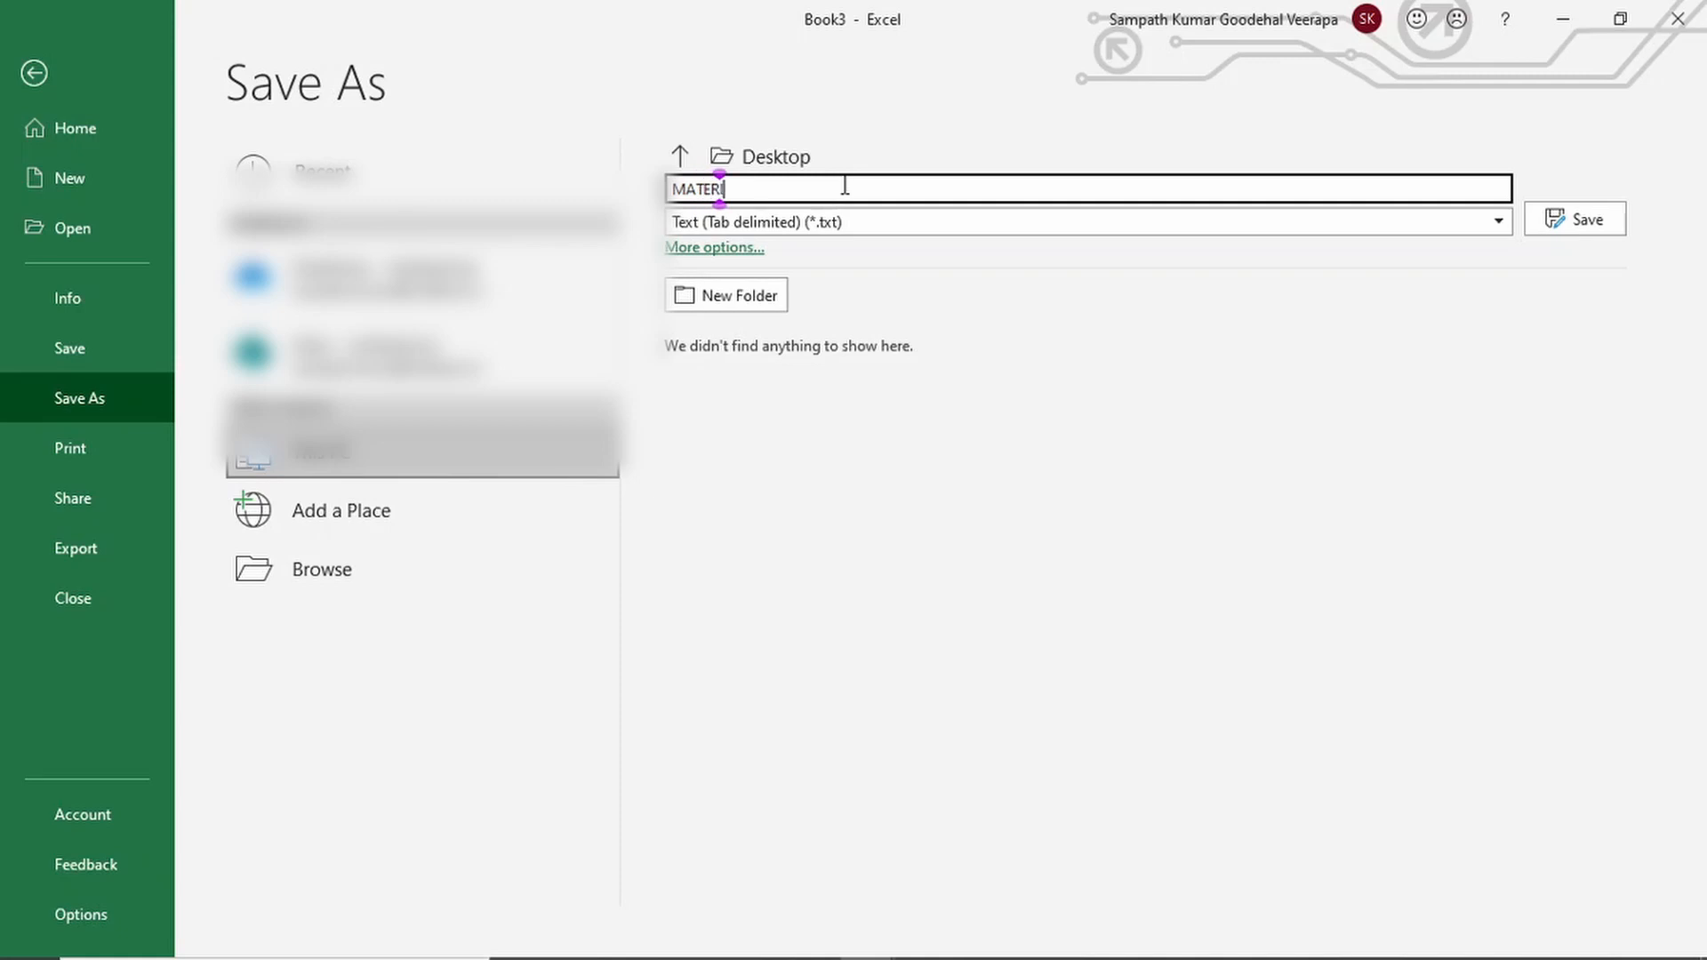
pyautogui.write('AL MASTER ')
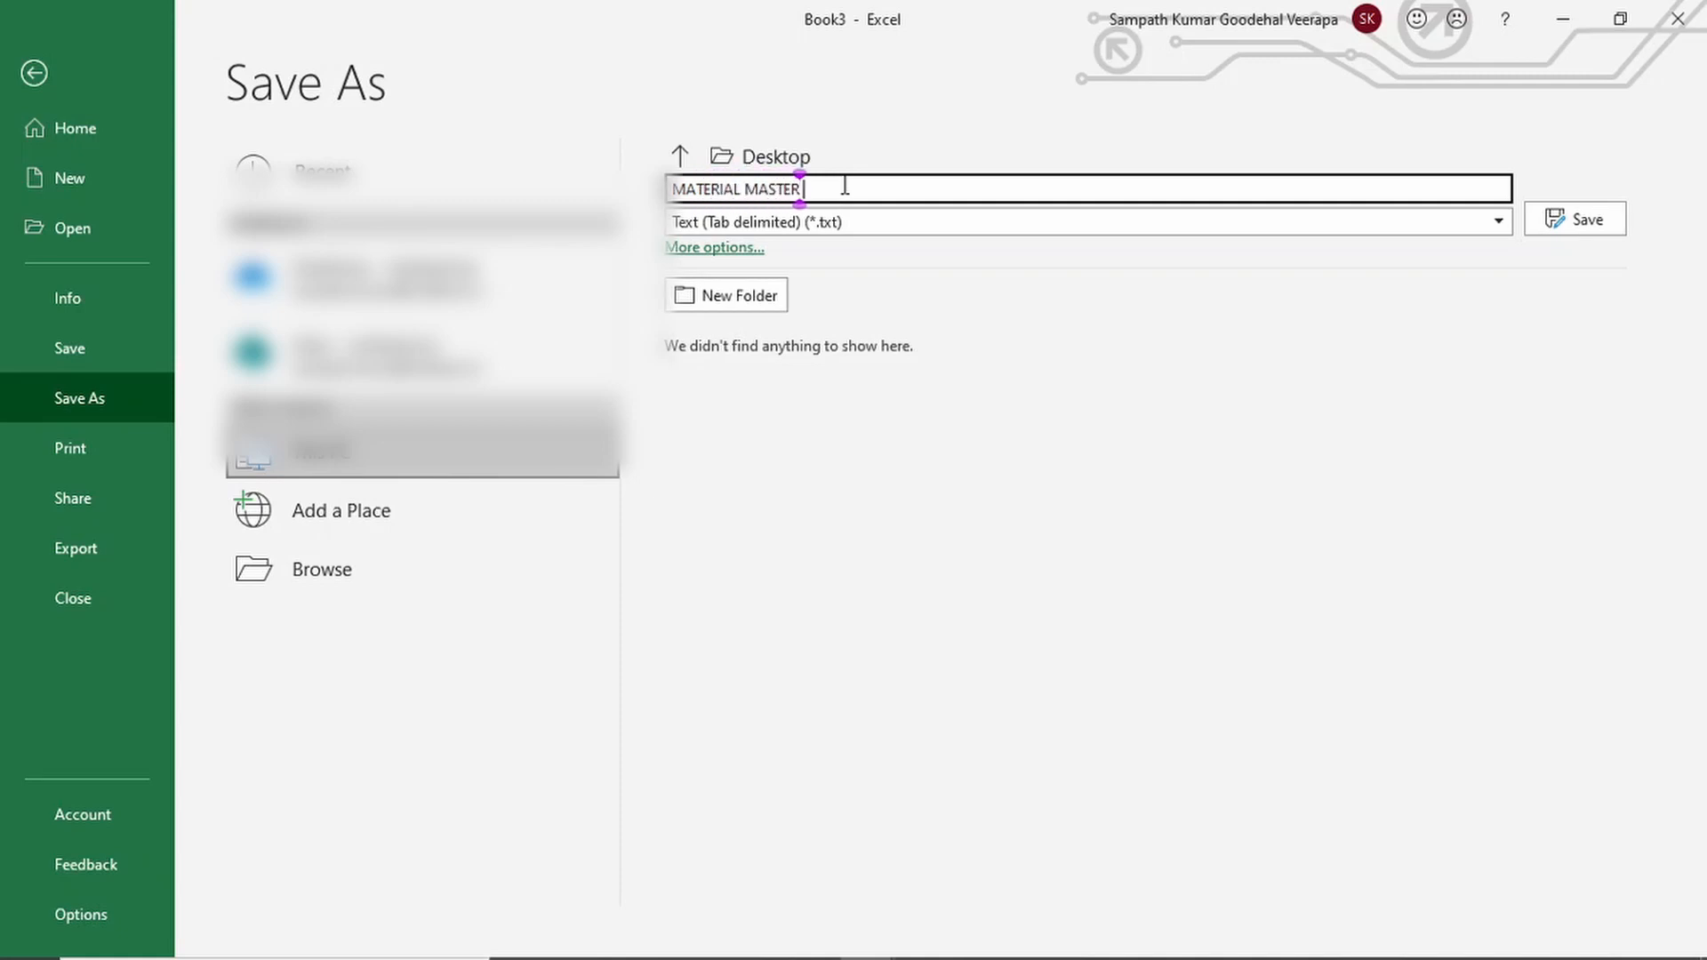
pyautogui.write('UPLOAD')
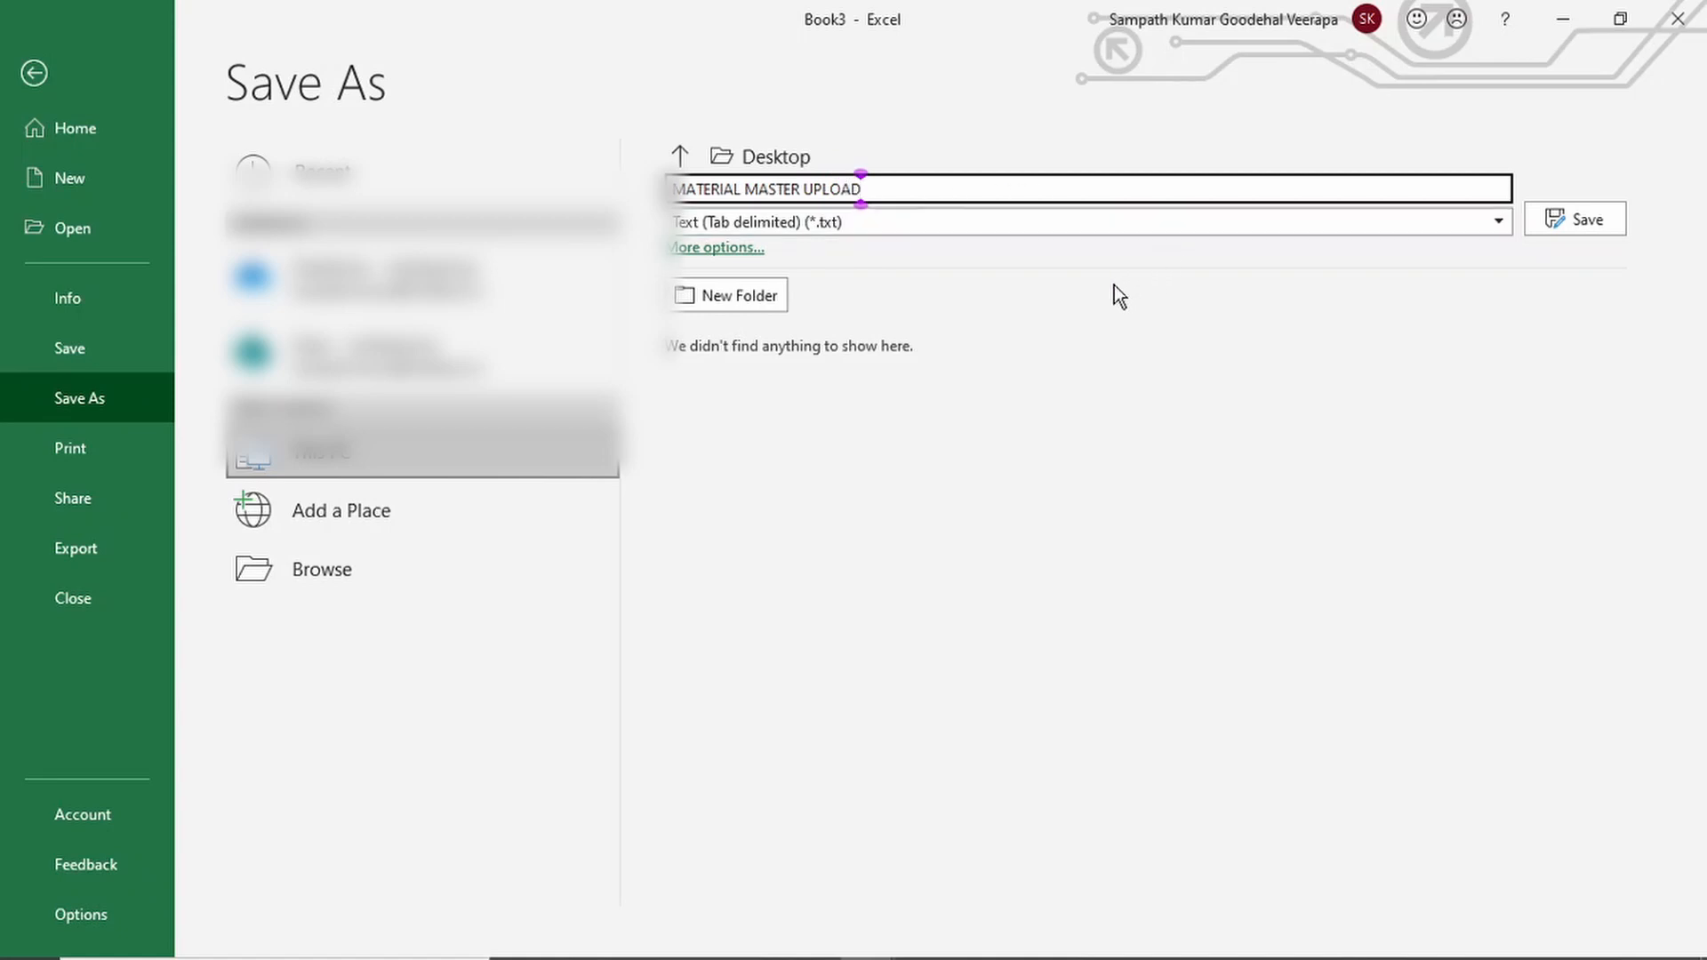
pyautogui.click(1574, 221)
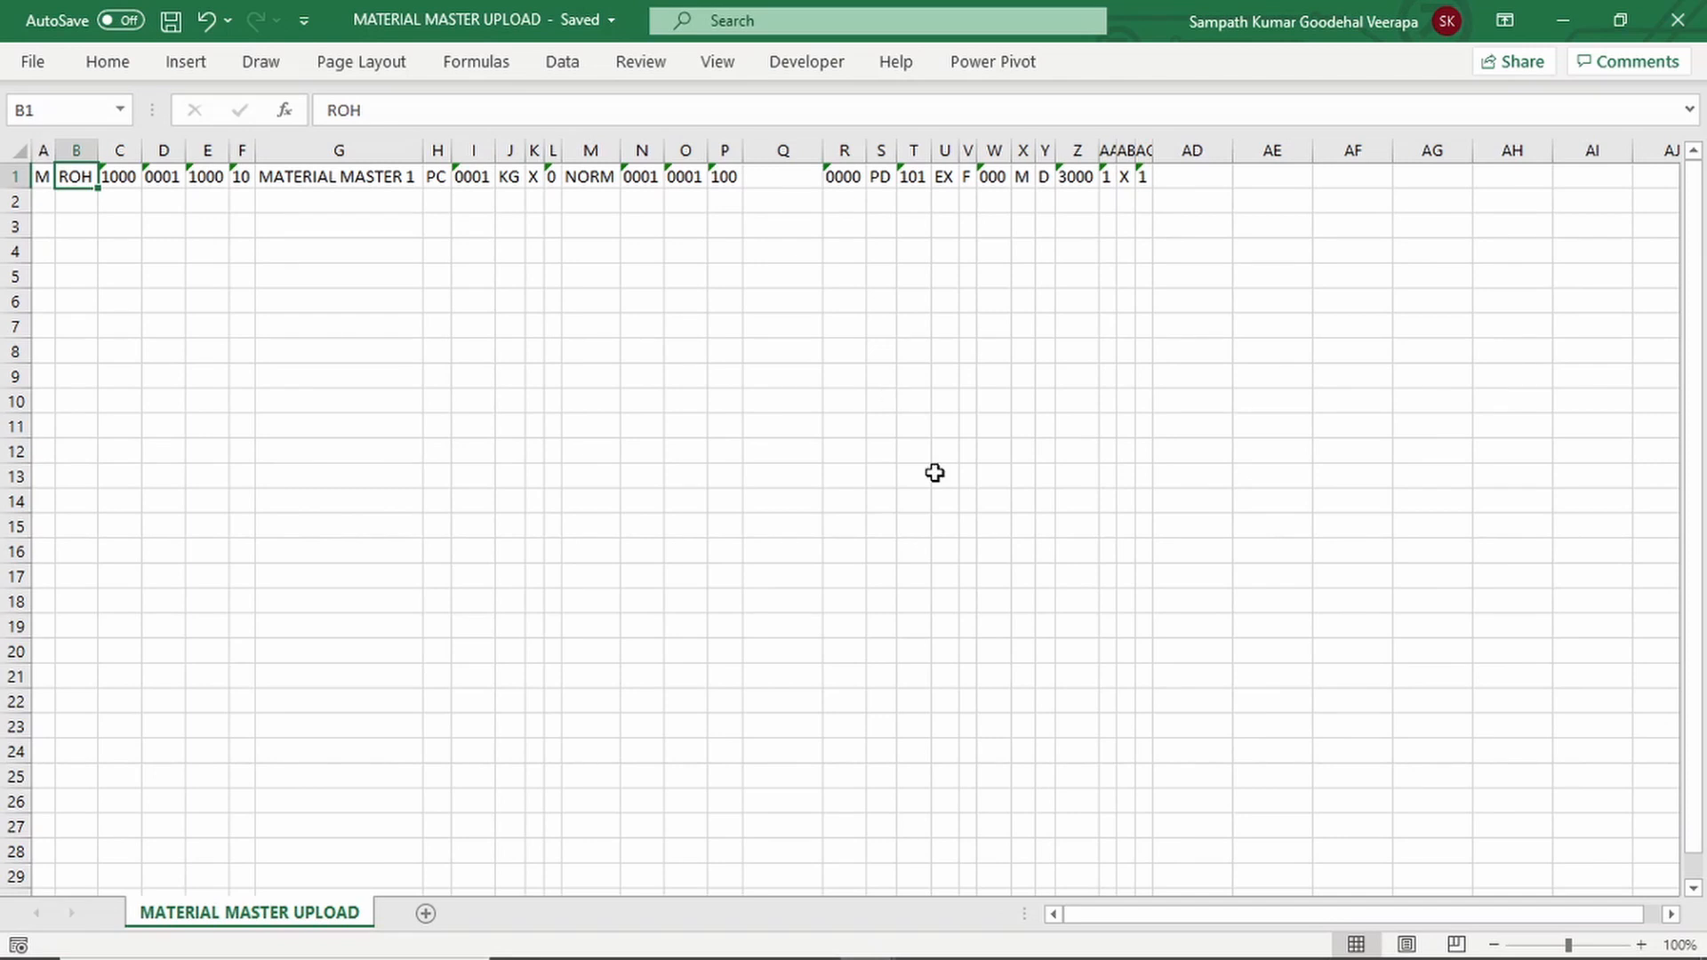
pyautogui.click(1678, 19)
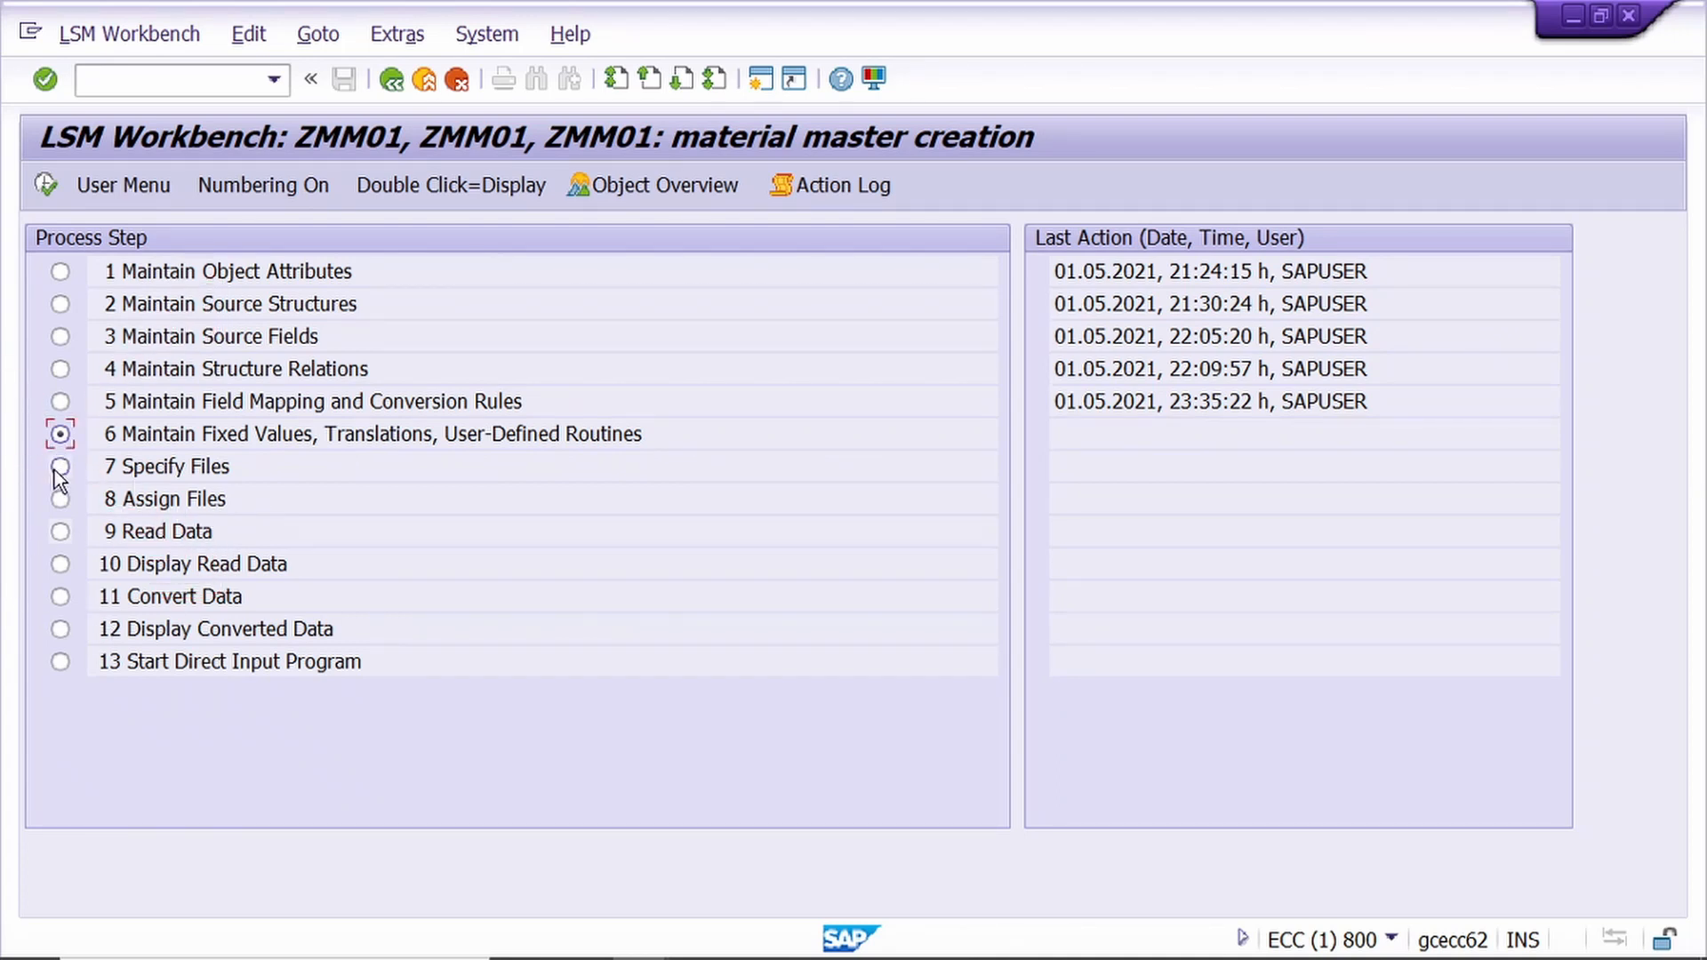
# - In SAP LSM Workbench, open Specify Files for ZMM01 in change mode and add a file entry under Legacy Data on the PC
pyautogui.click(45, 184)
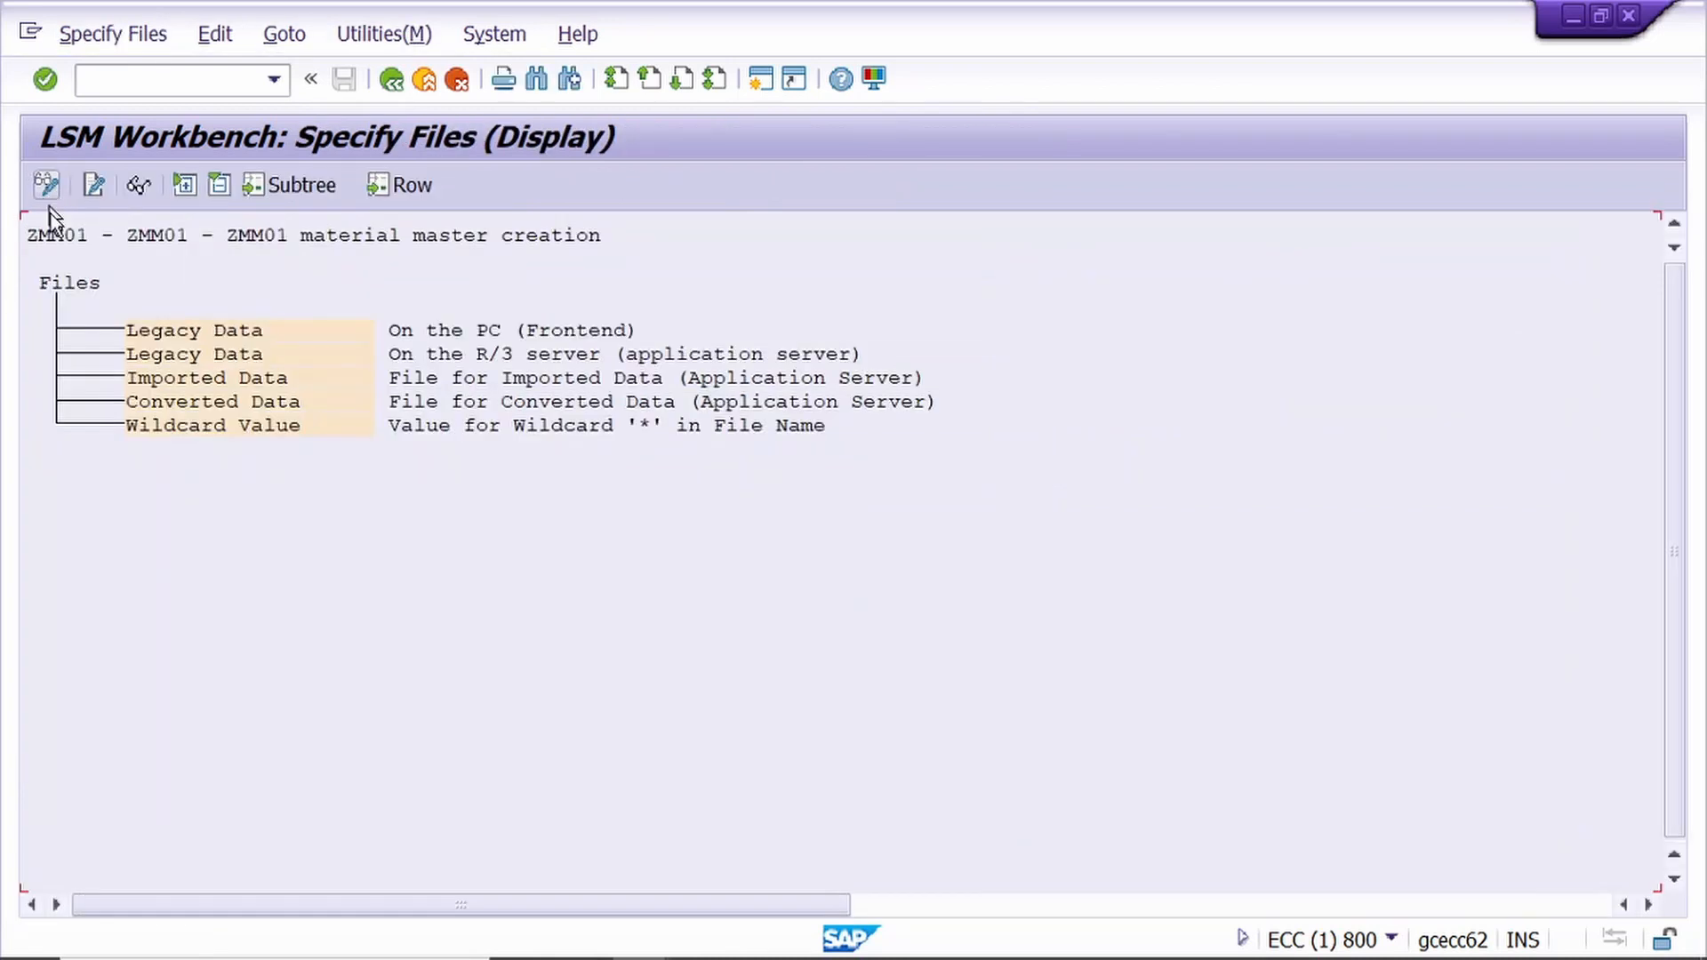
pyautogui.click(39, 194)
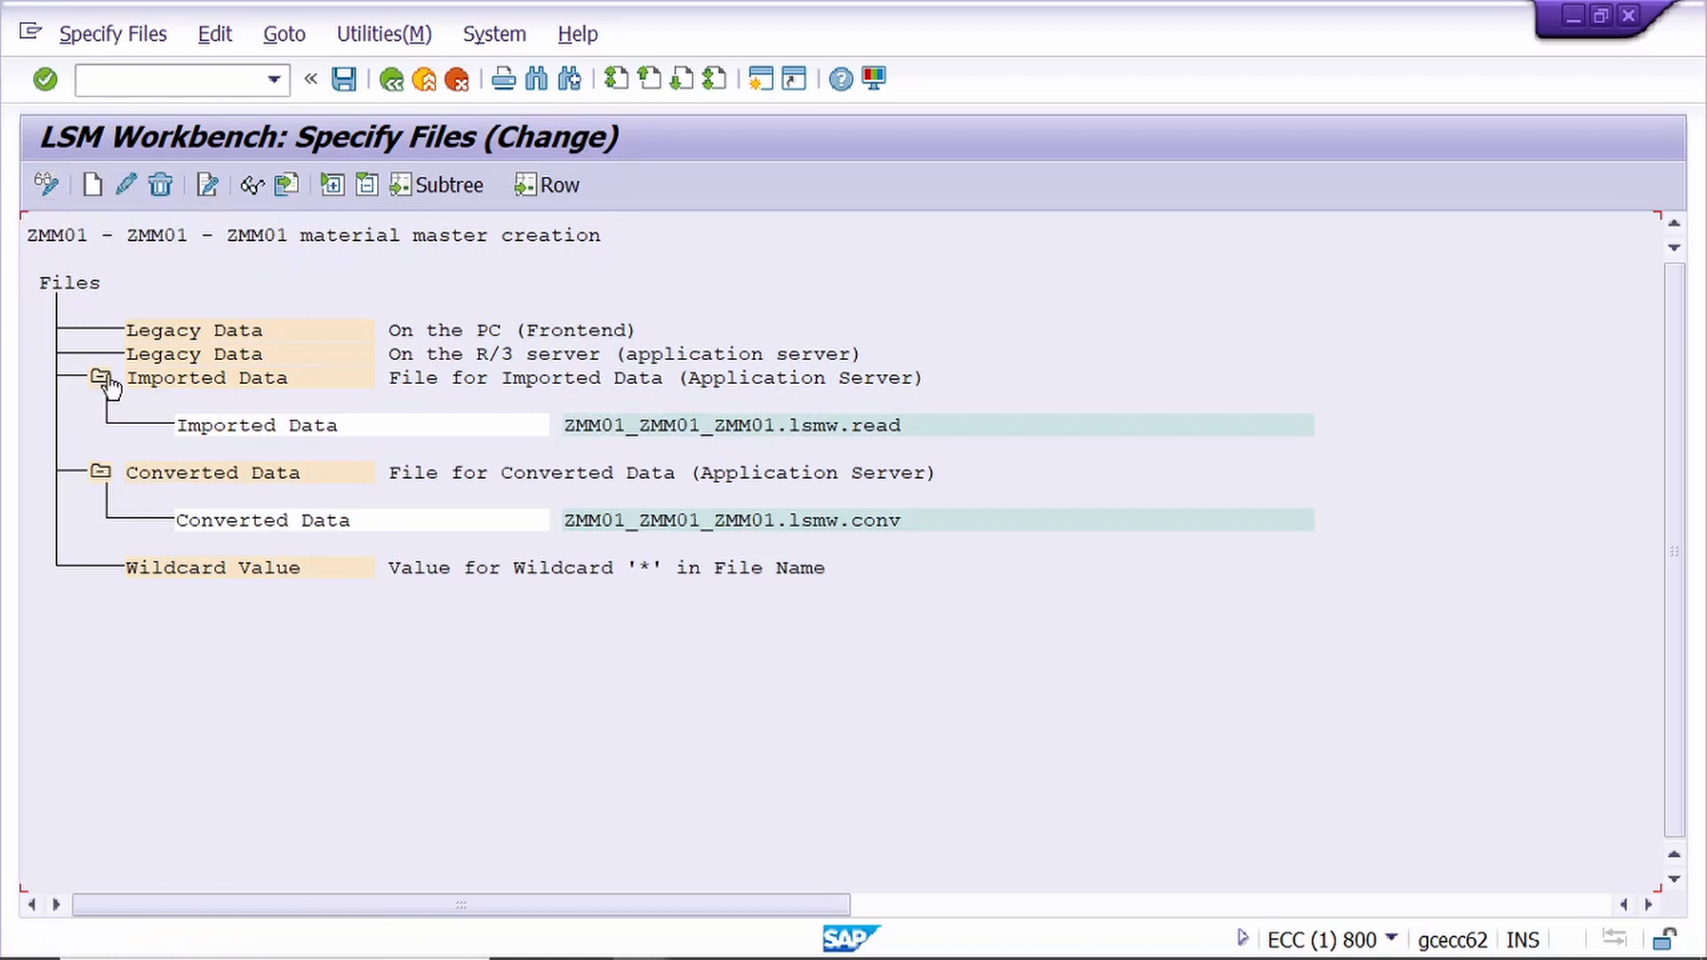
pyautogui.click(158, 332)
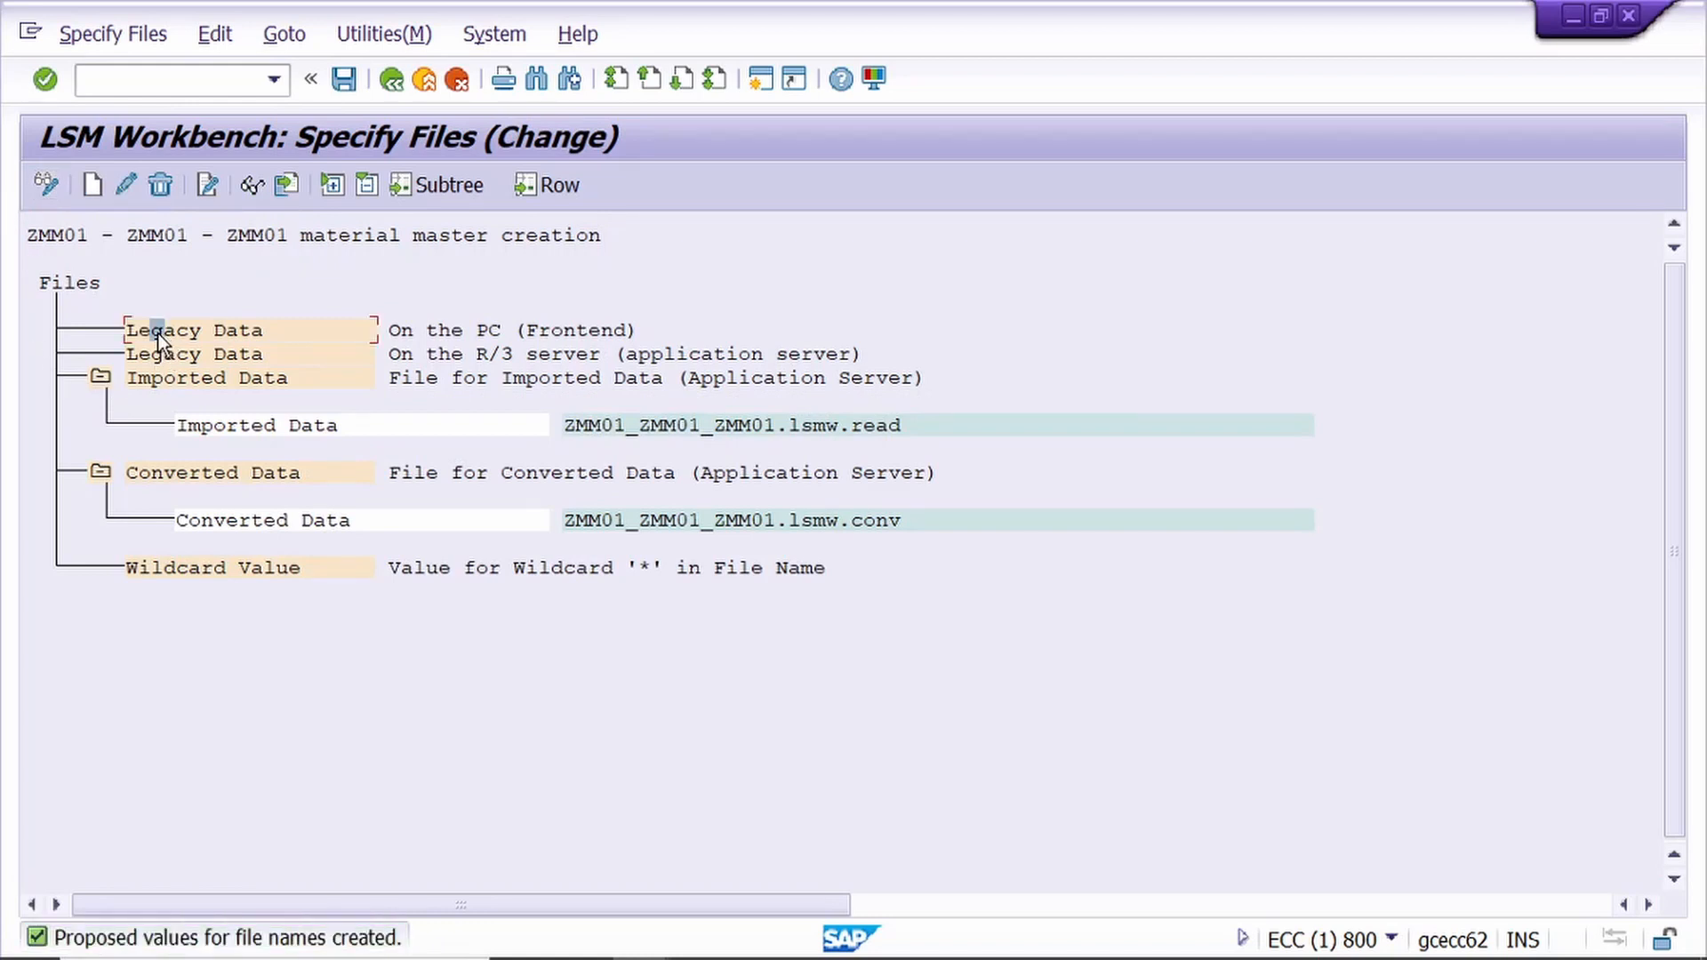
pyautogui.click(88, 189)
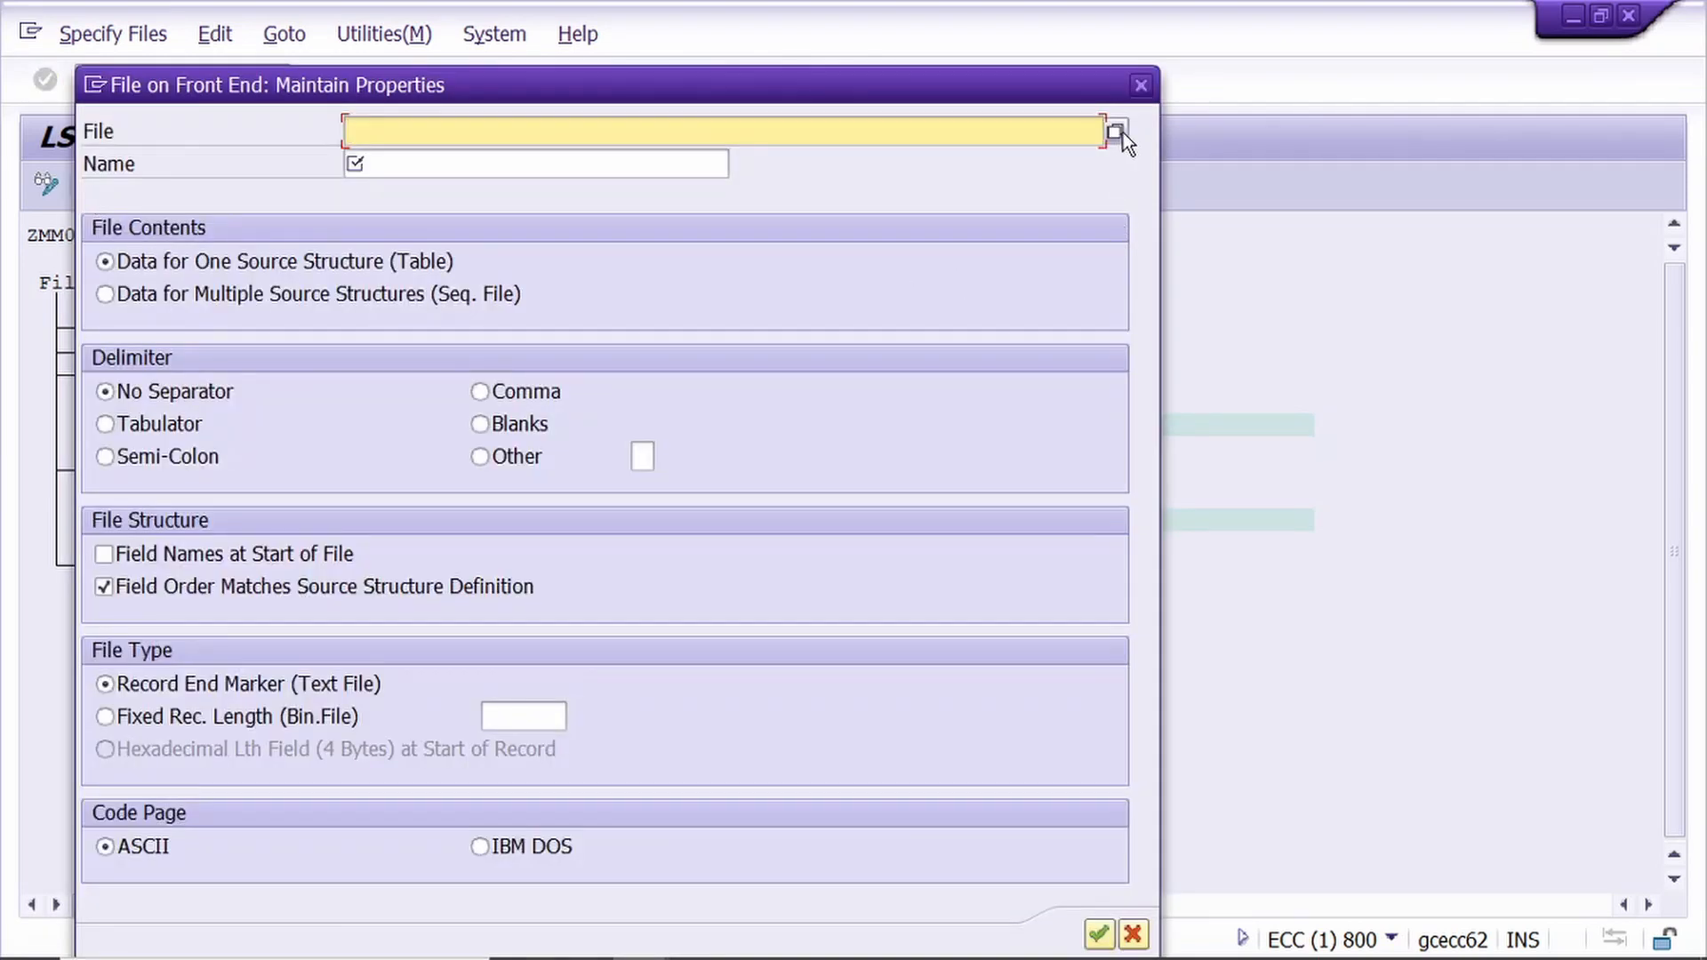
# - Choose MATERIAL MASTER UPLOAD from the Desktop as the source file in the front-end file properties
pyautogui.click(1119, 132)
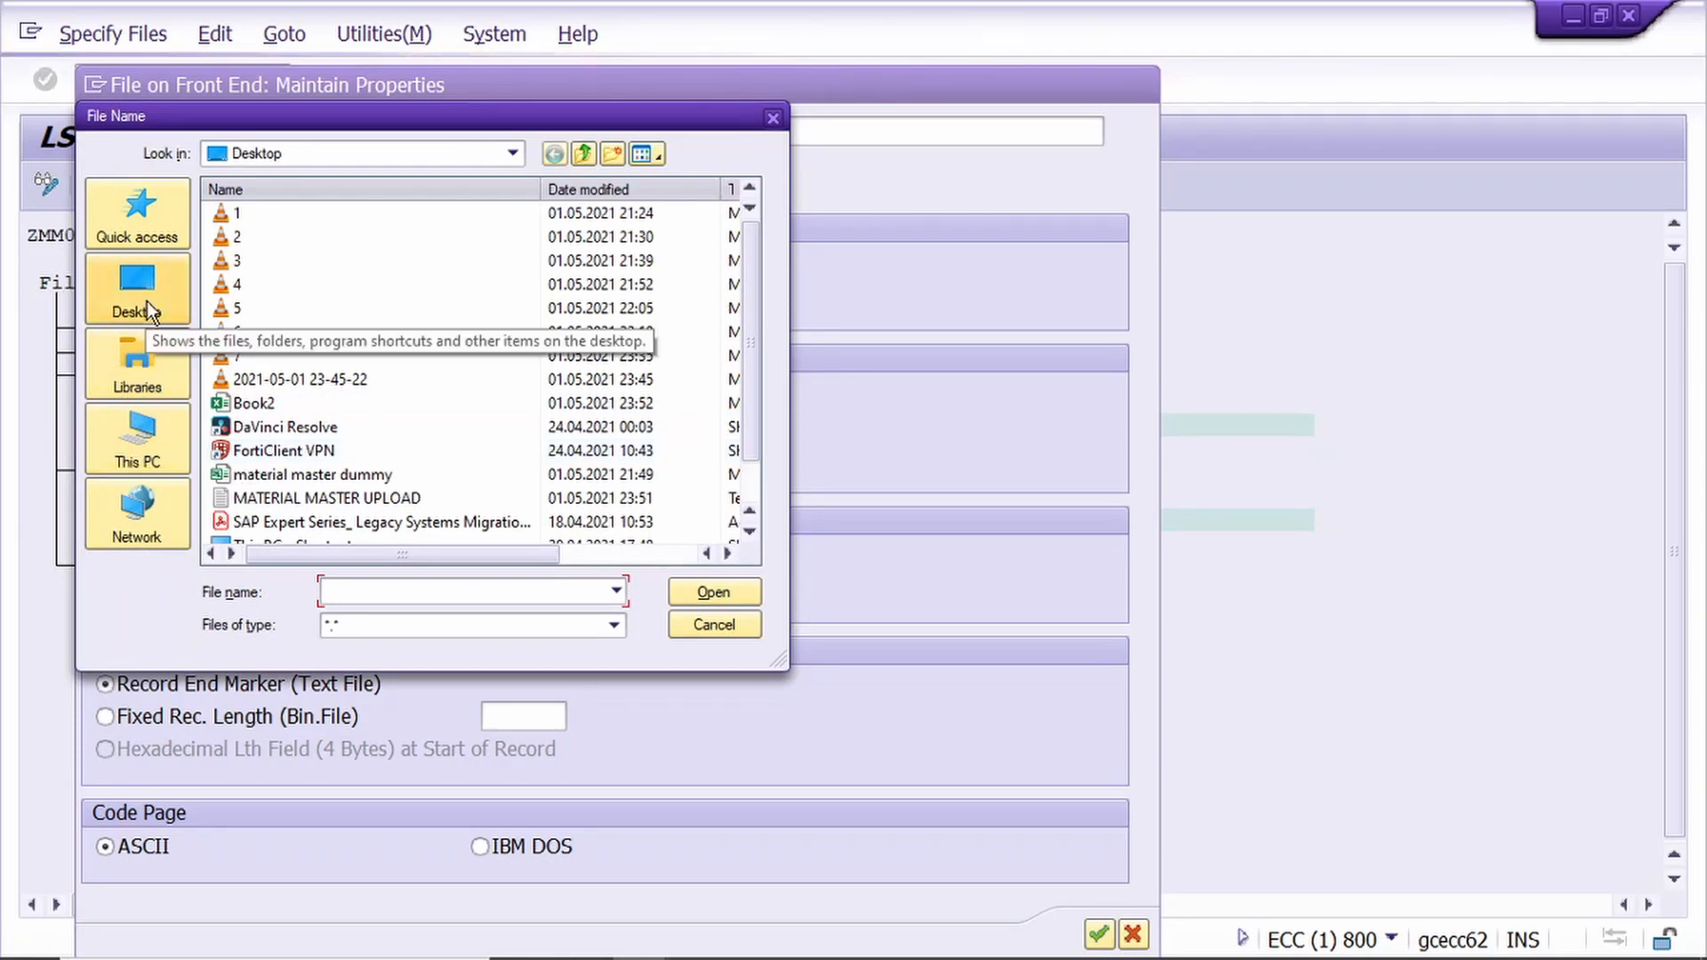
pyautogui.click(616, 626)
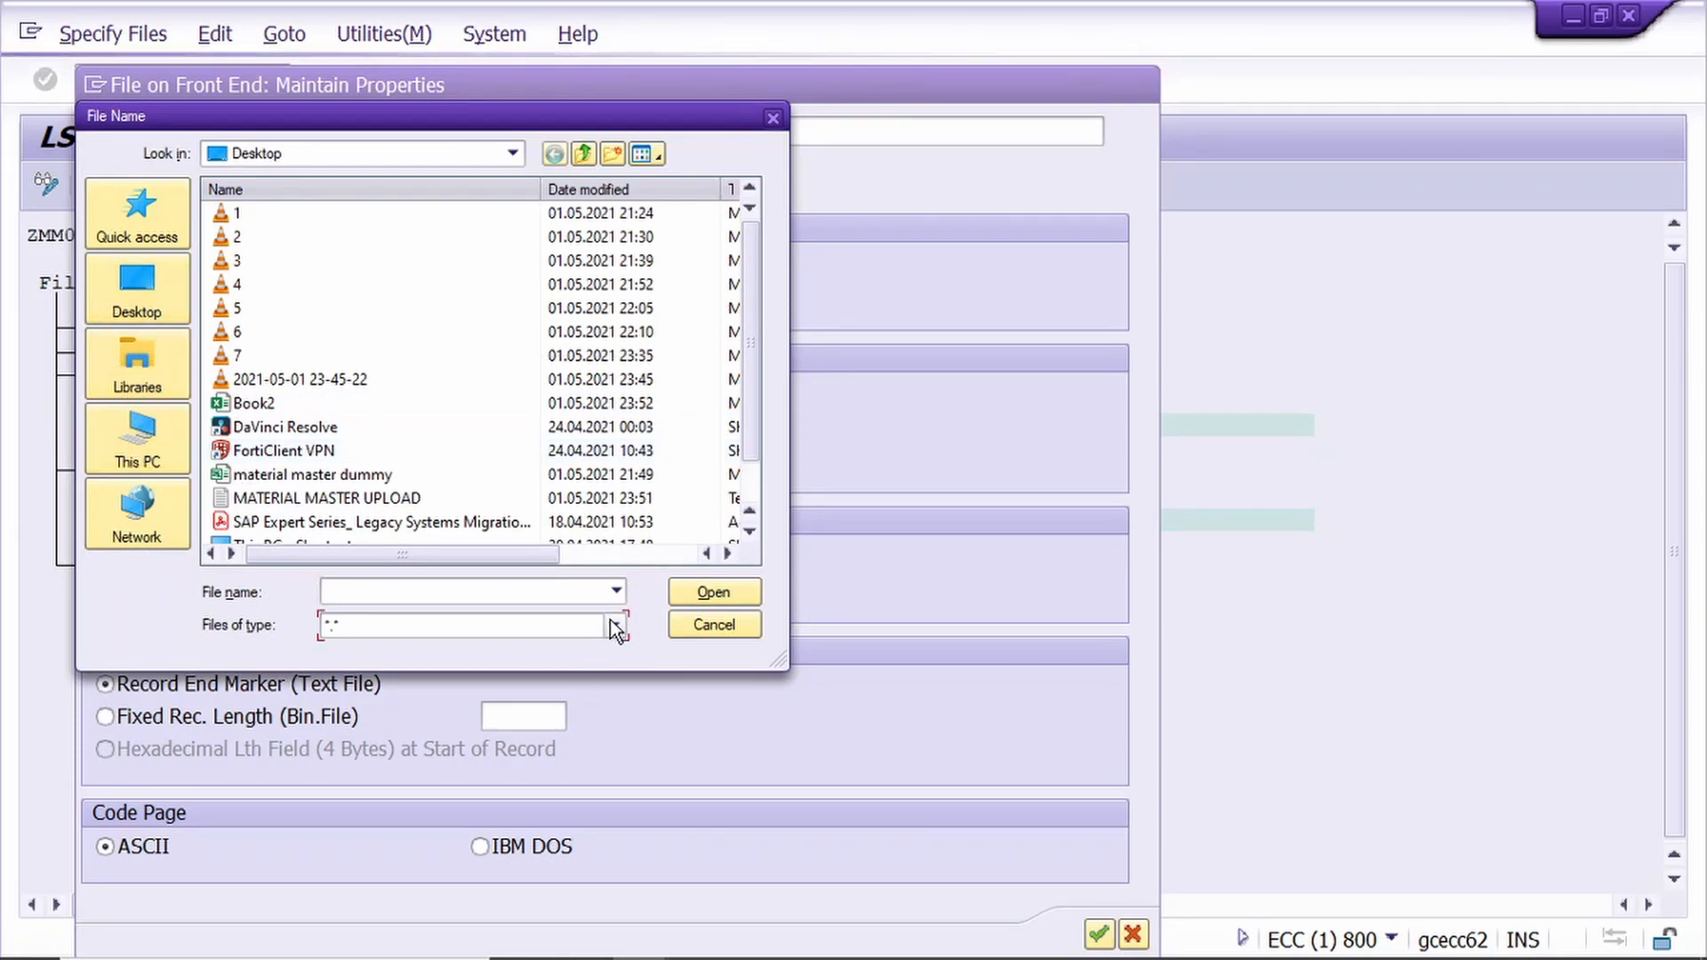
pyautogui.click(615, 627)
pyautogui.click(108, 290)
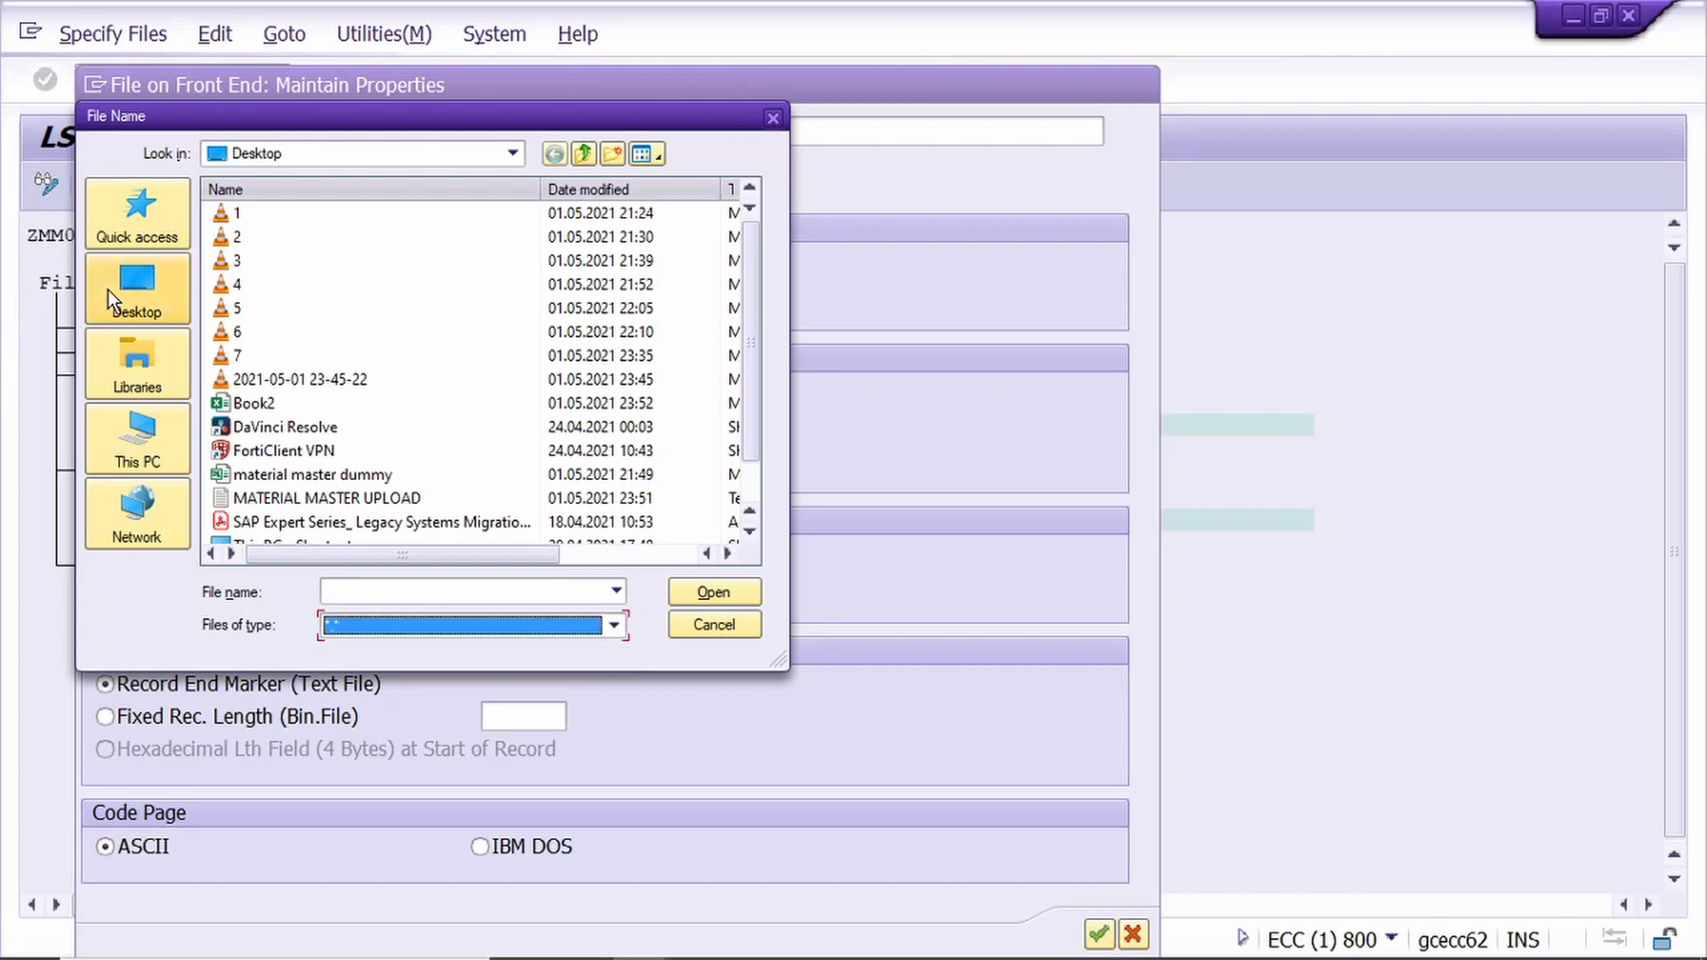
pyautogui.click(457, 497)
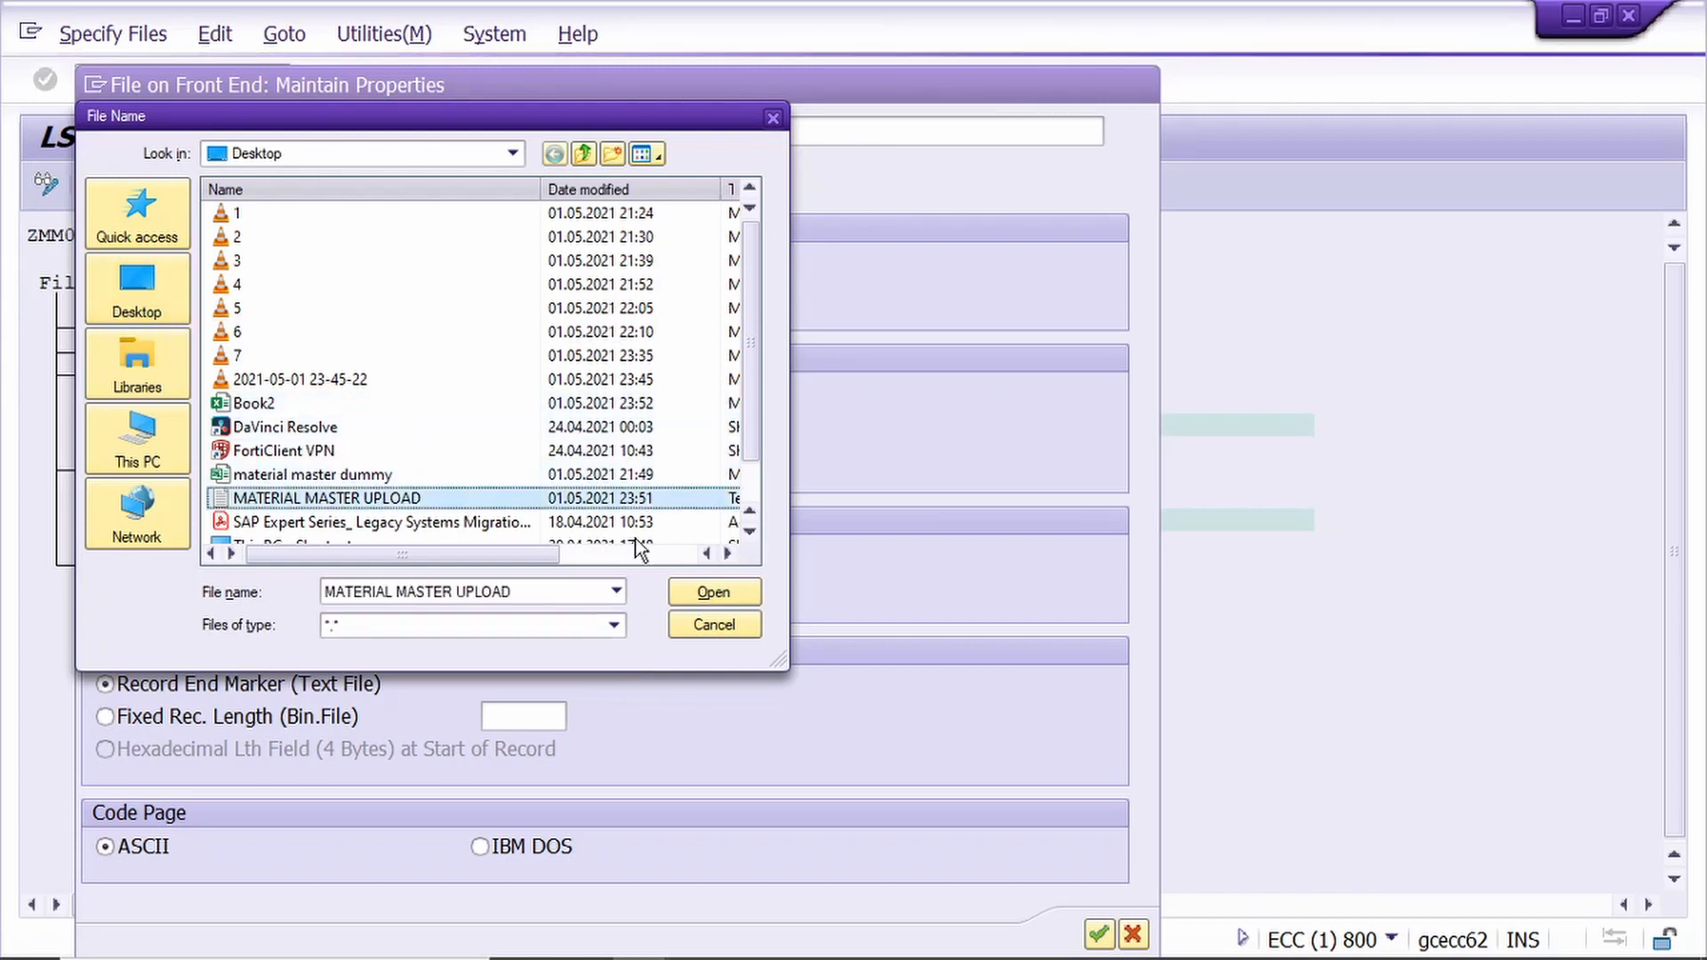
pyautogui.click(711, 592)
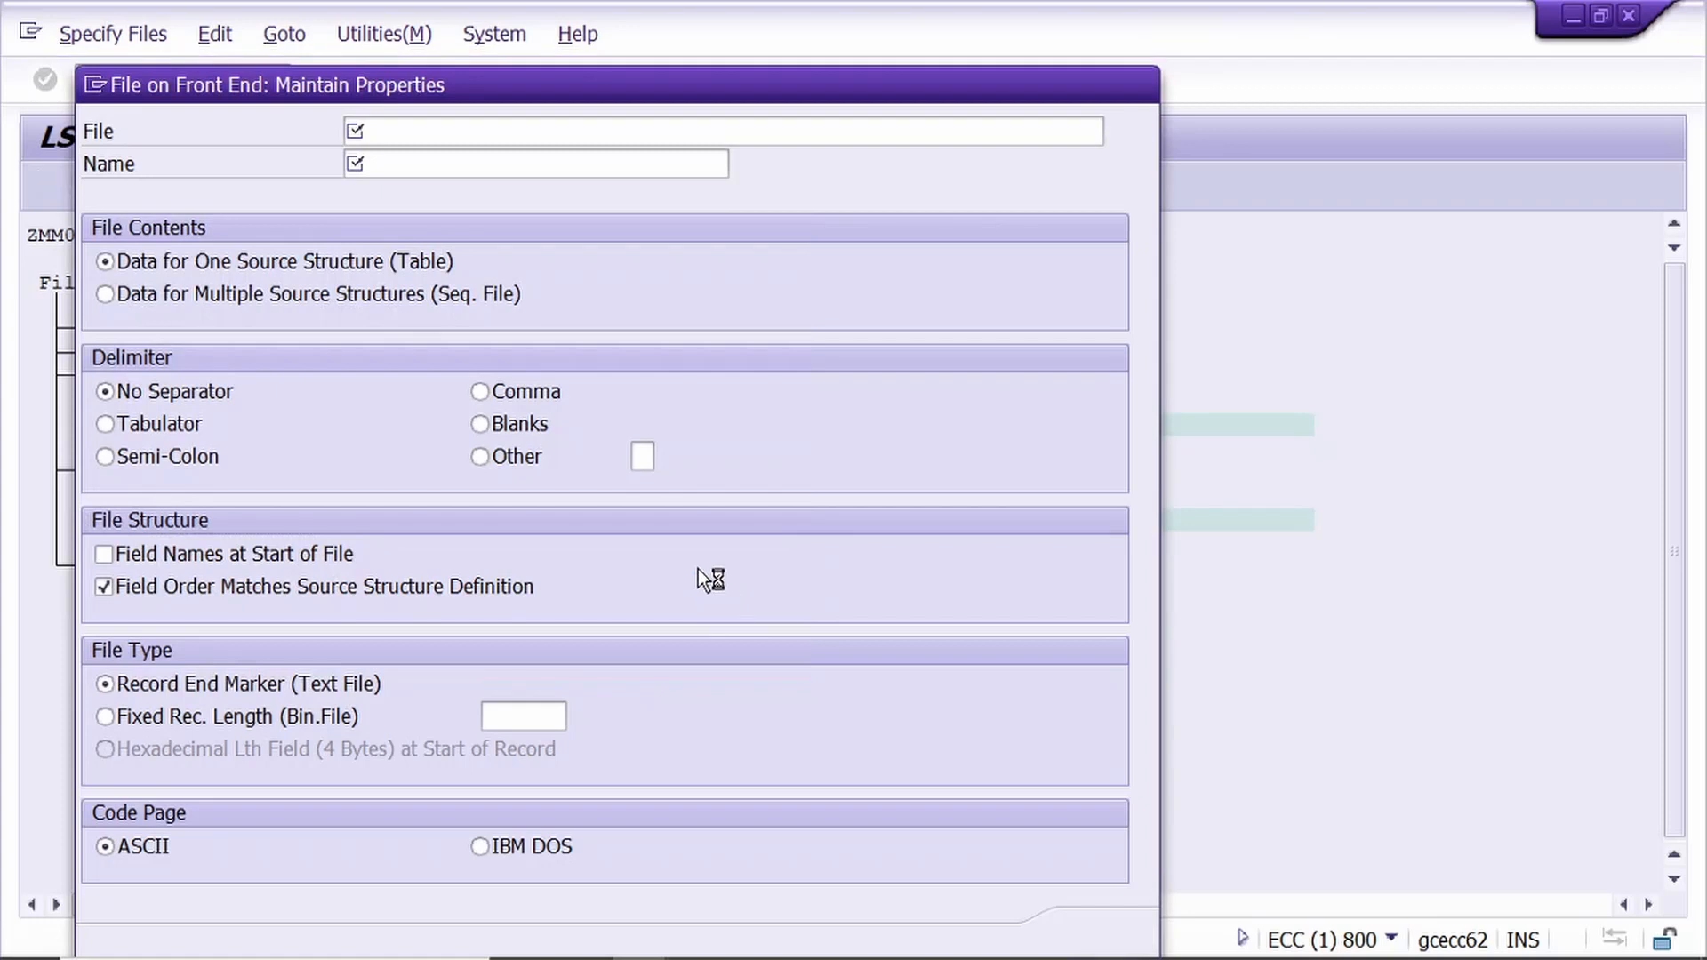
# - Name the legacy file material master, set its delimiter to Tabulator, and accept the file properties
pyautogui.click(514, 164)
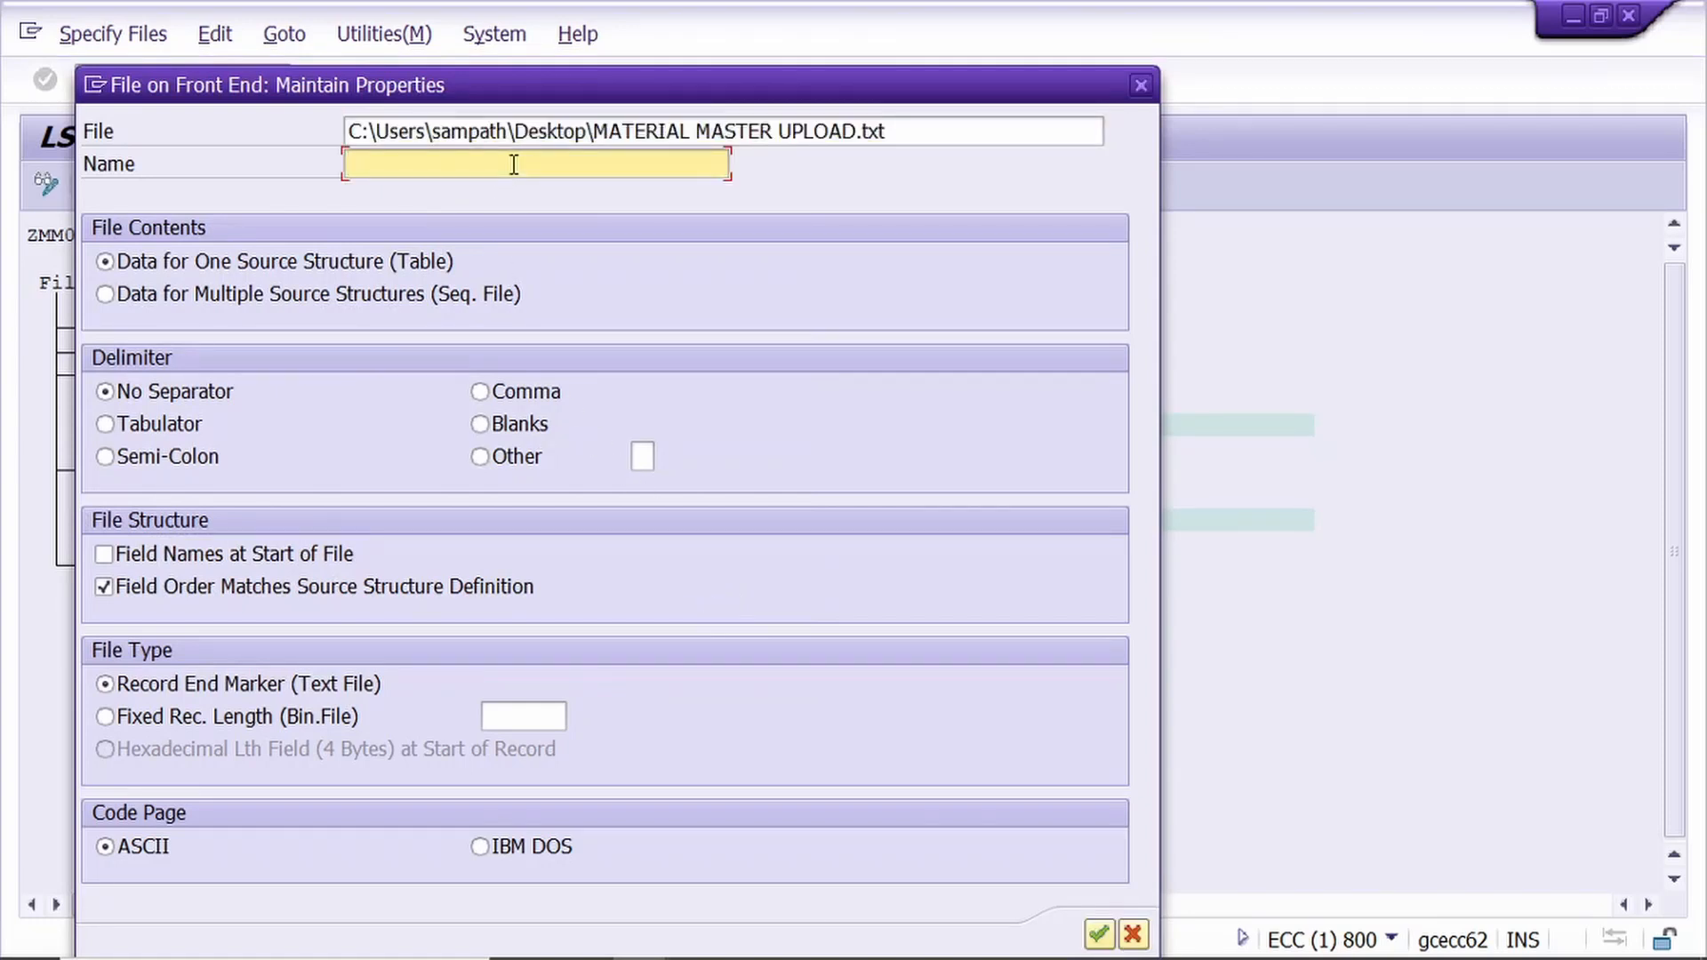
pyautogui.write('M')
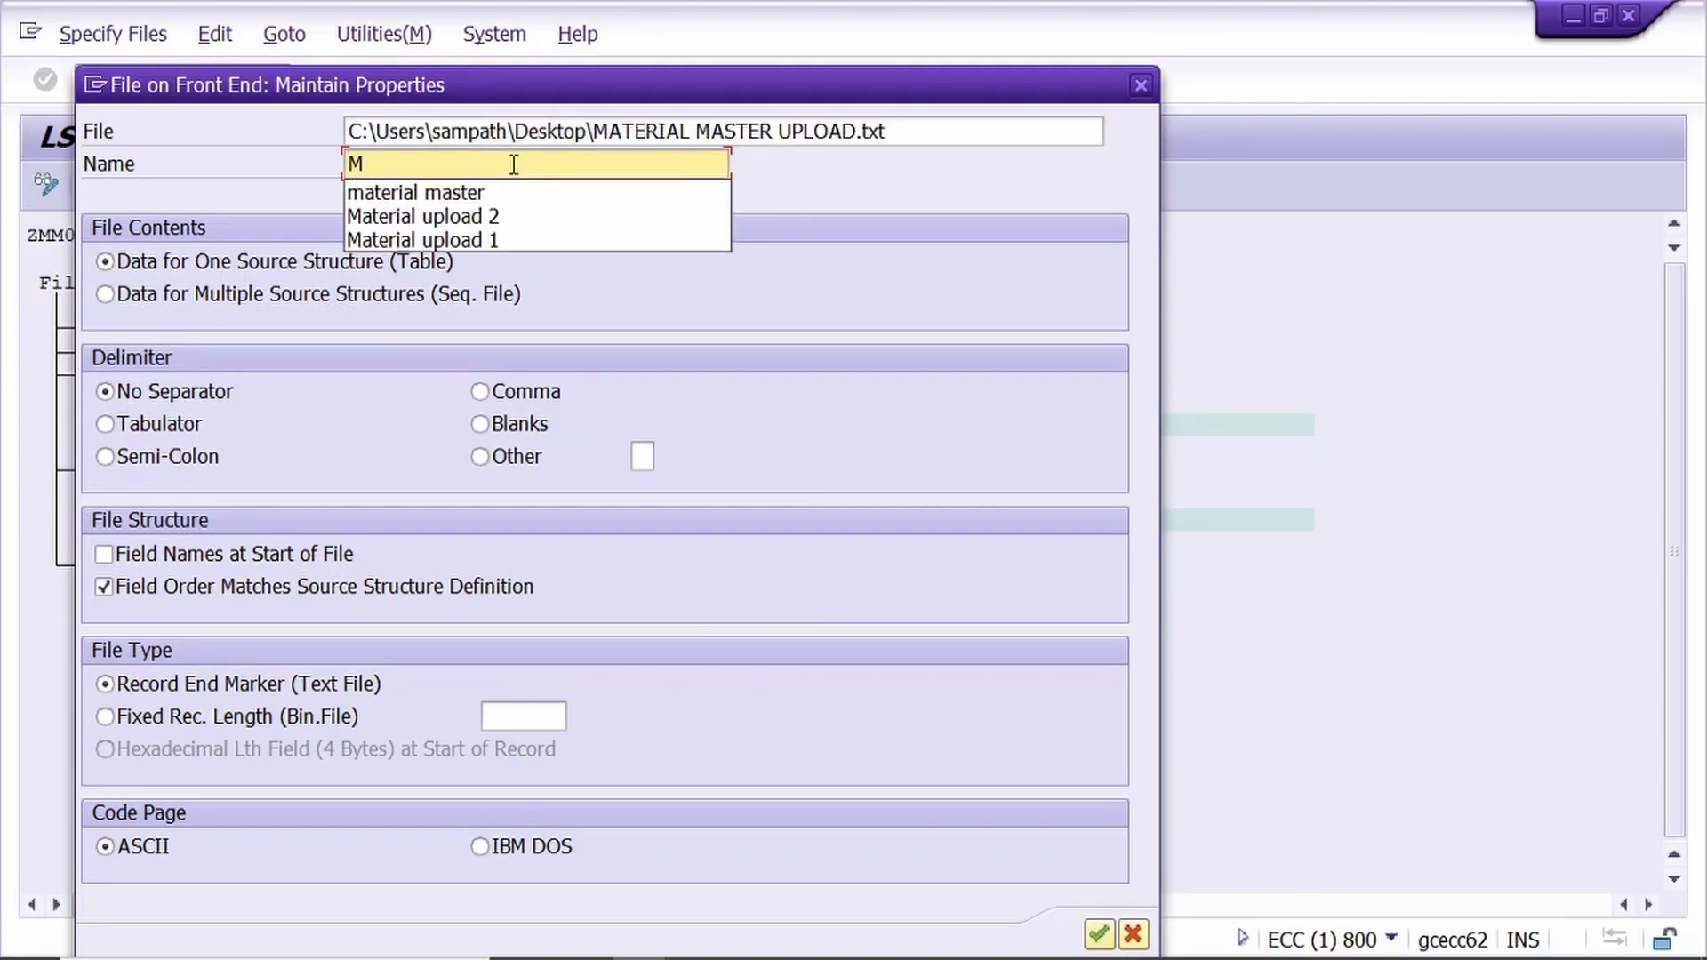
pyautogui.press('Down')
pyautogui.press('Return')
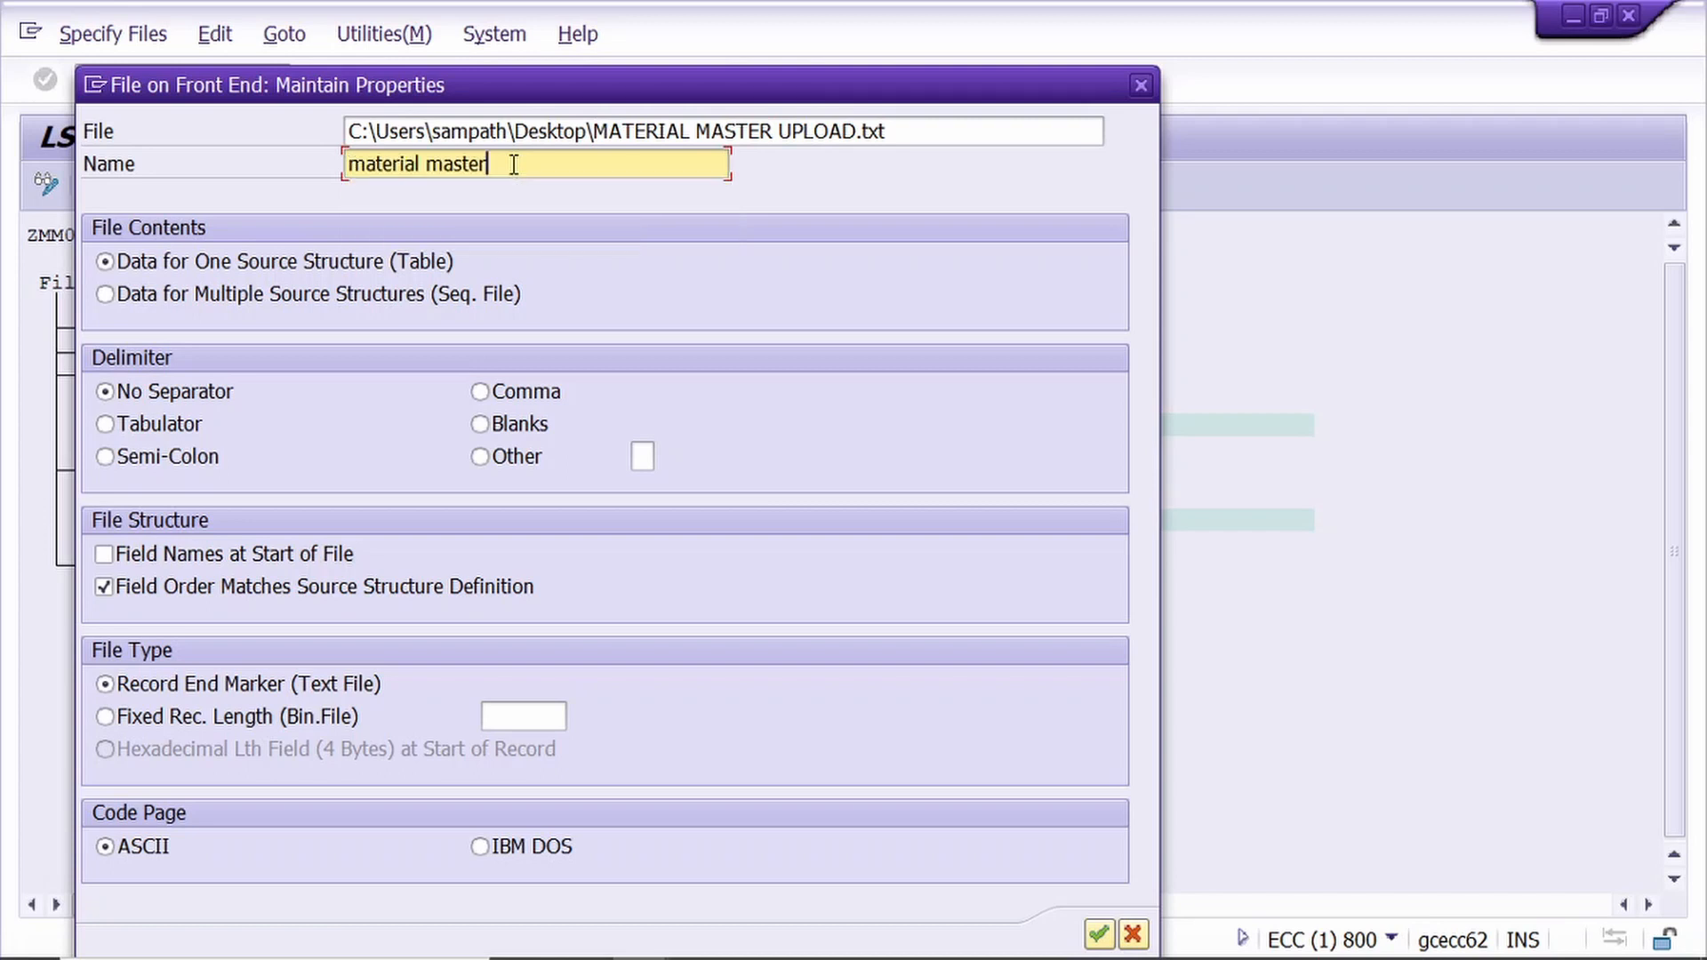
pyautogui.click(166, 427)
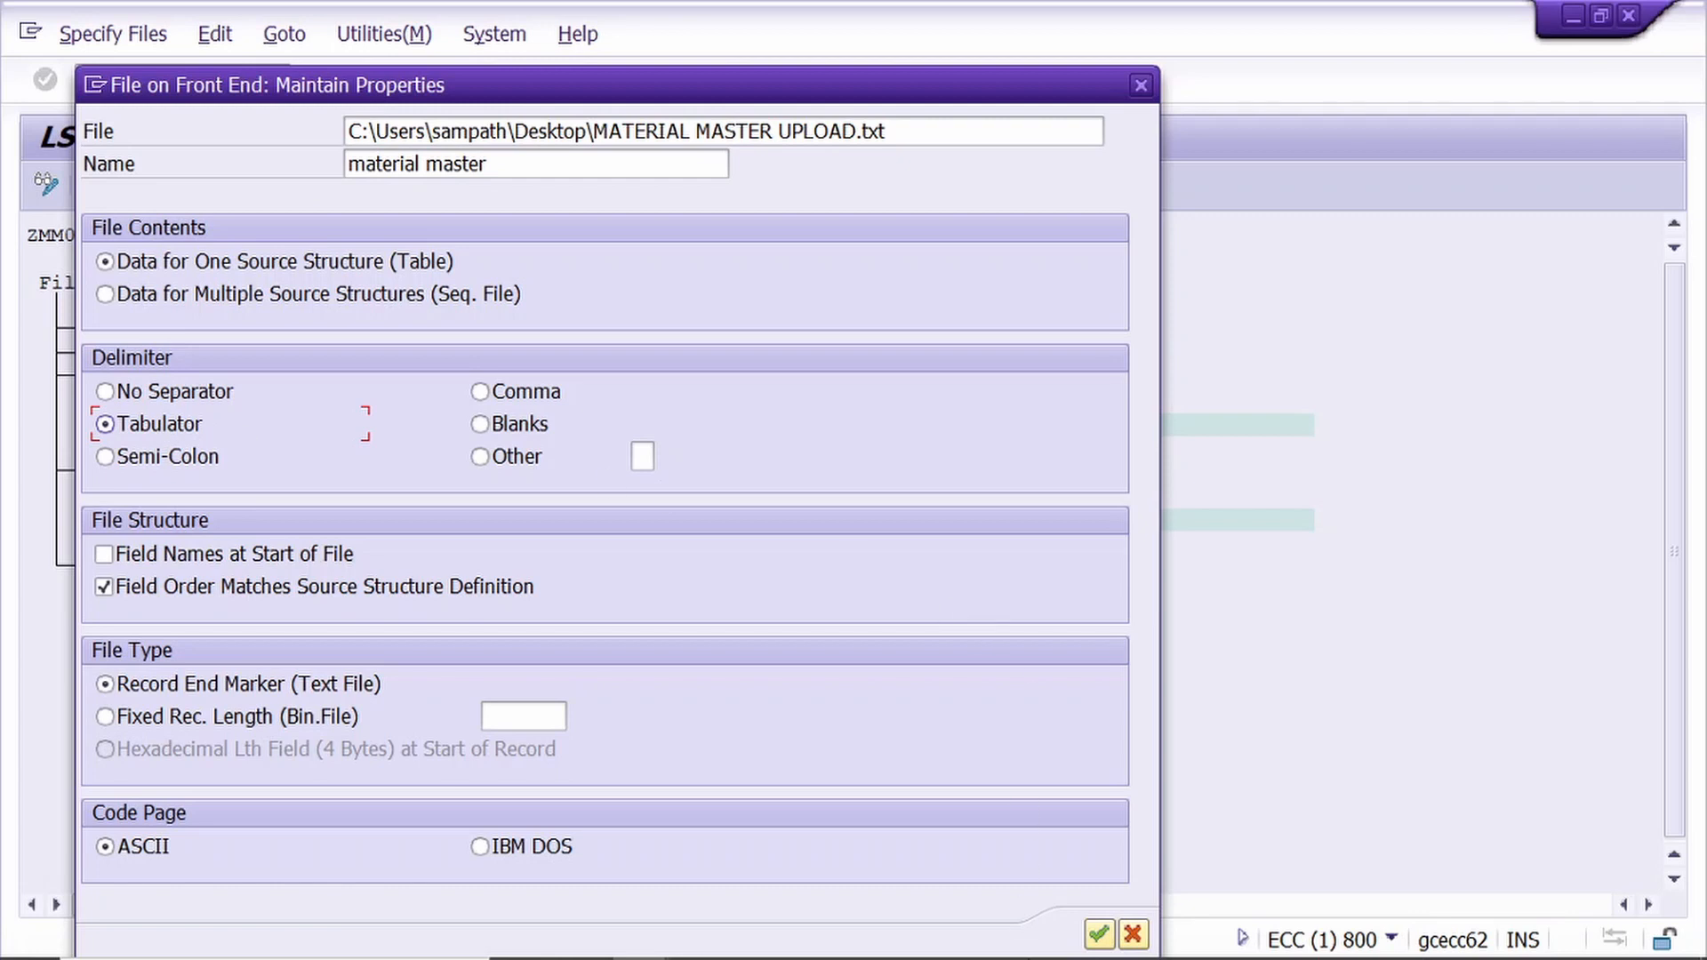
pyautogui.click(1092, 931)
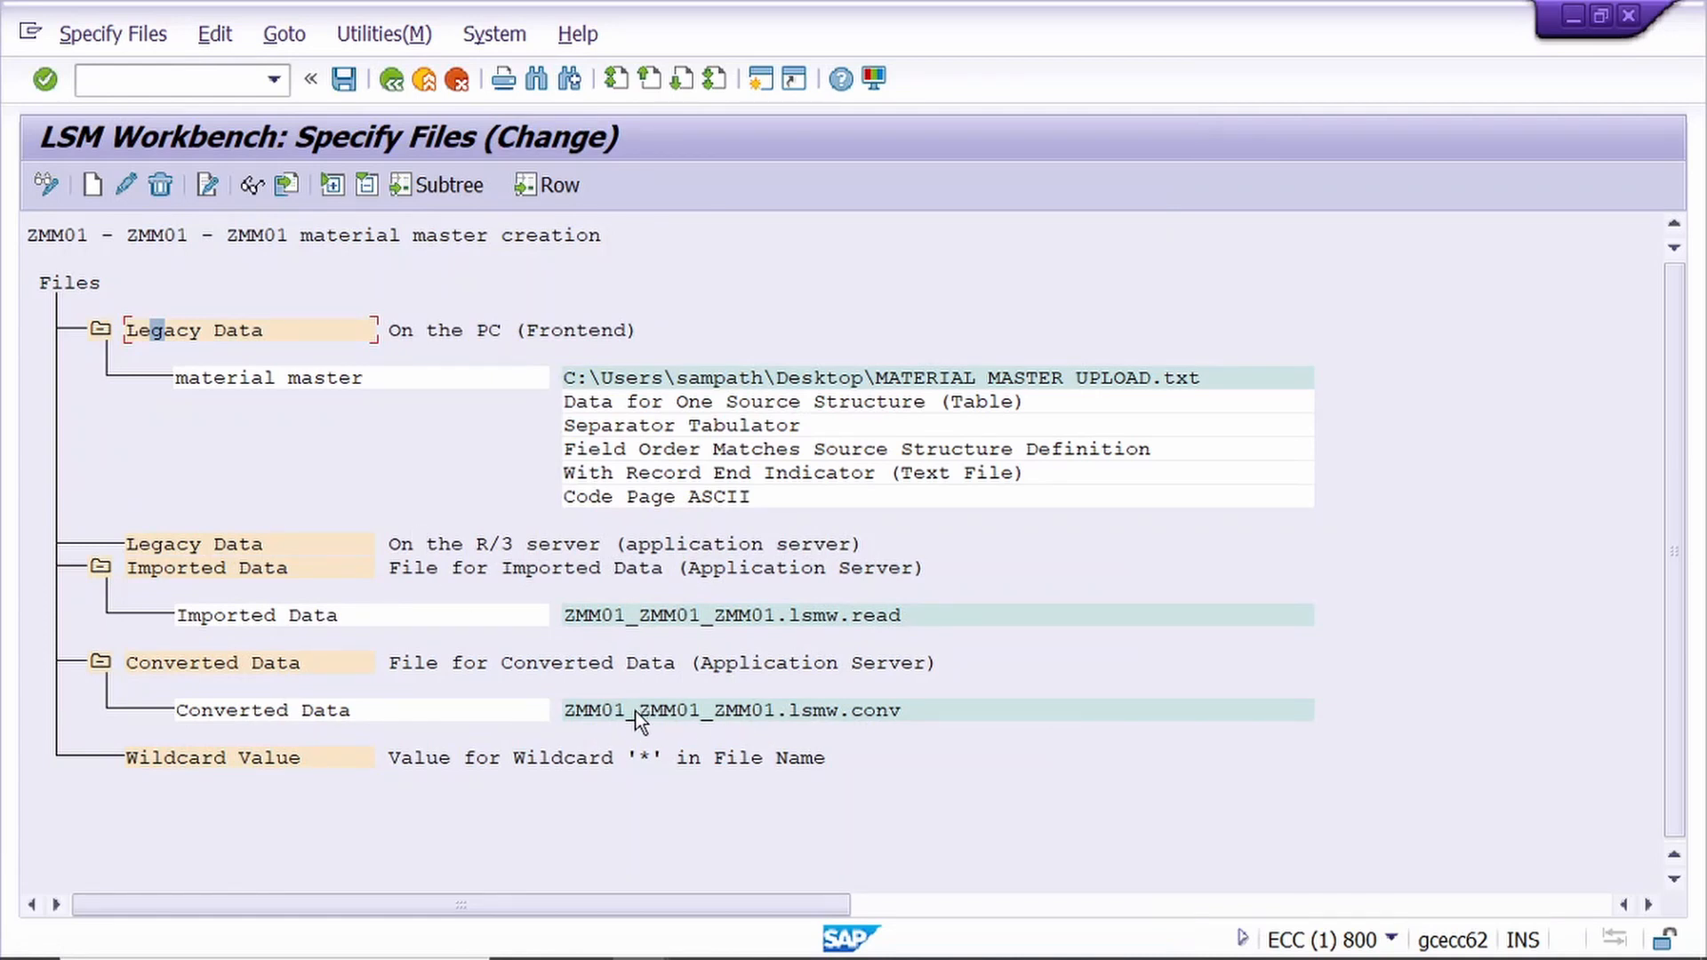
# - Set both the logical path and logical file of the converted data to ZMM01, then save and leave Specify Files
pyautogui.doubleClick(633, 712)
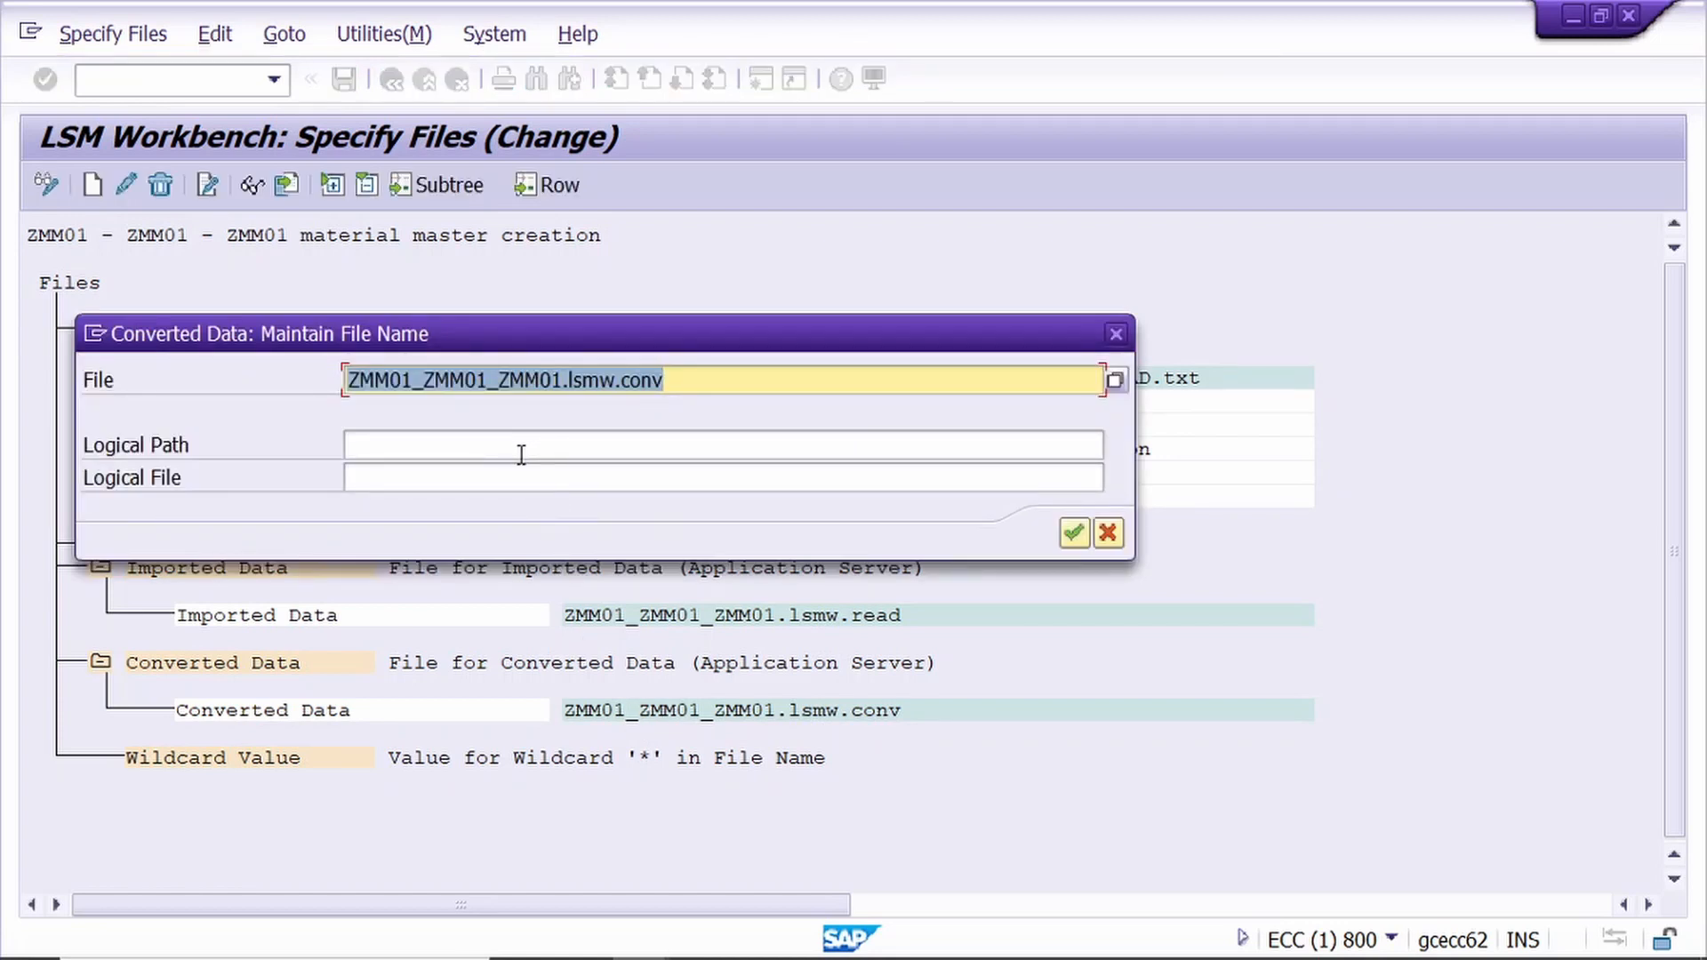
pyautogui.click(521, 452)
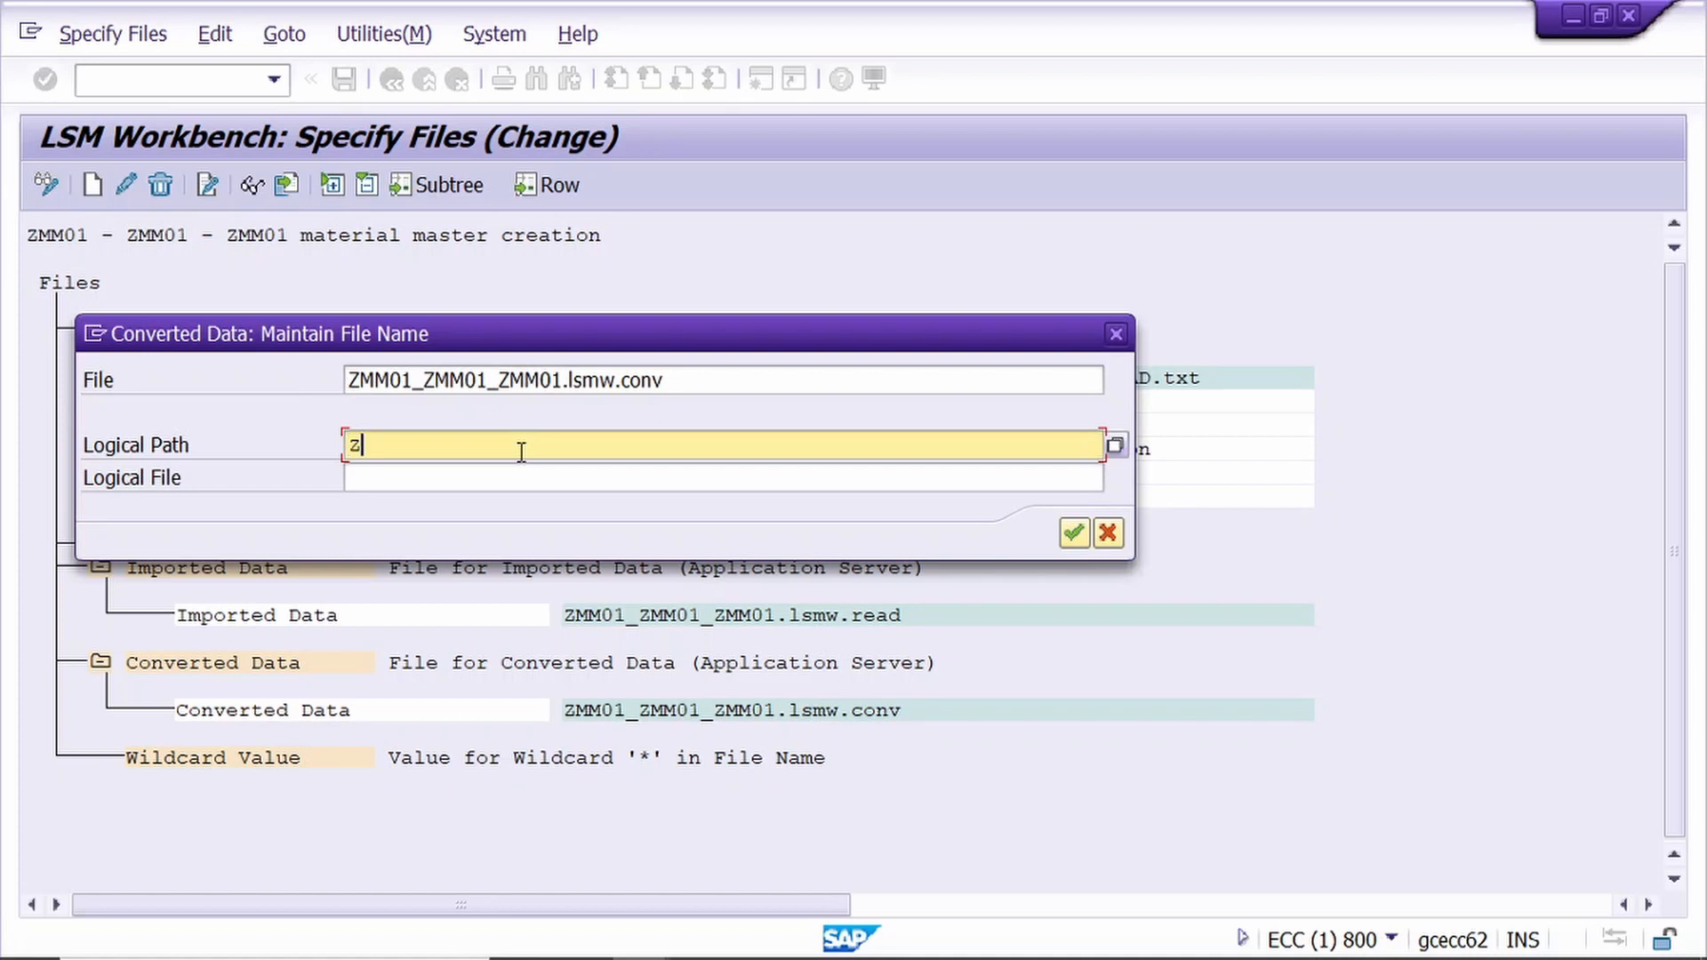
pyautogui.write('ZMM01')
pyautogui.press('Tab')
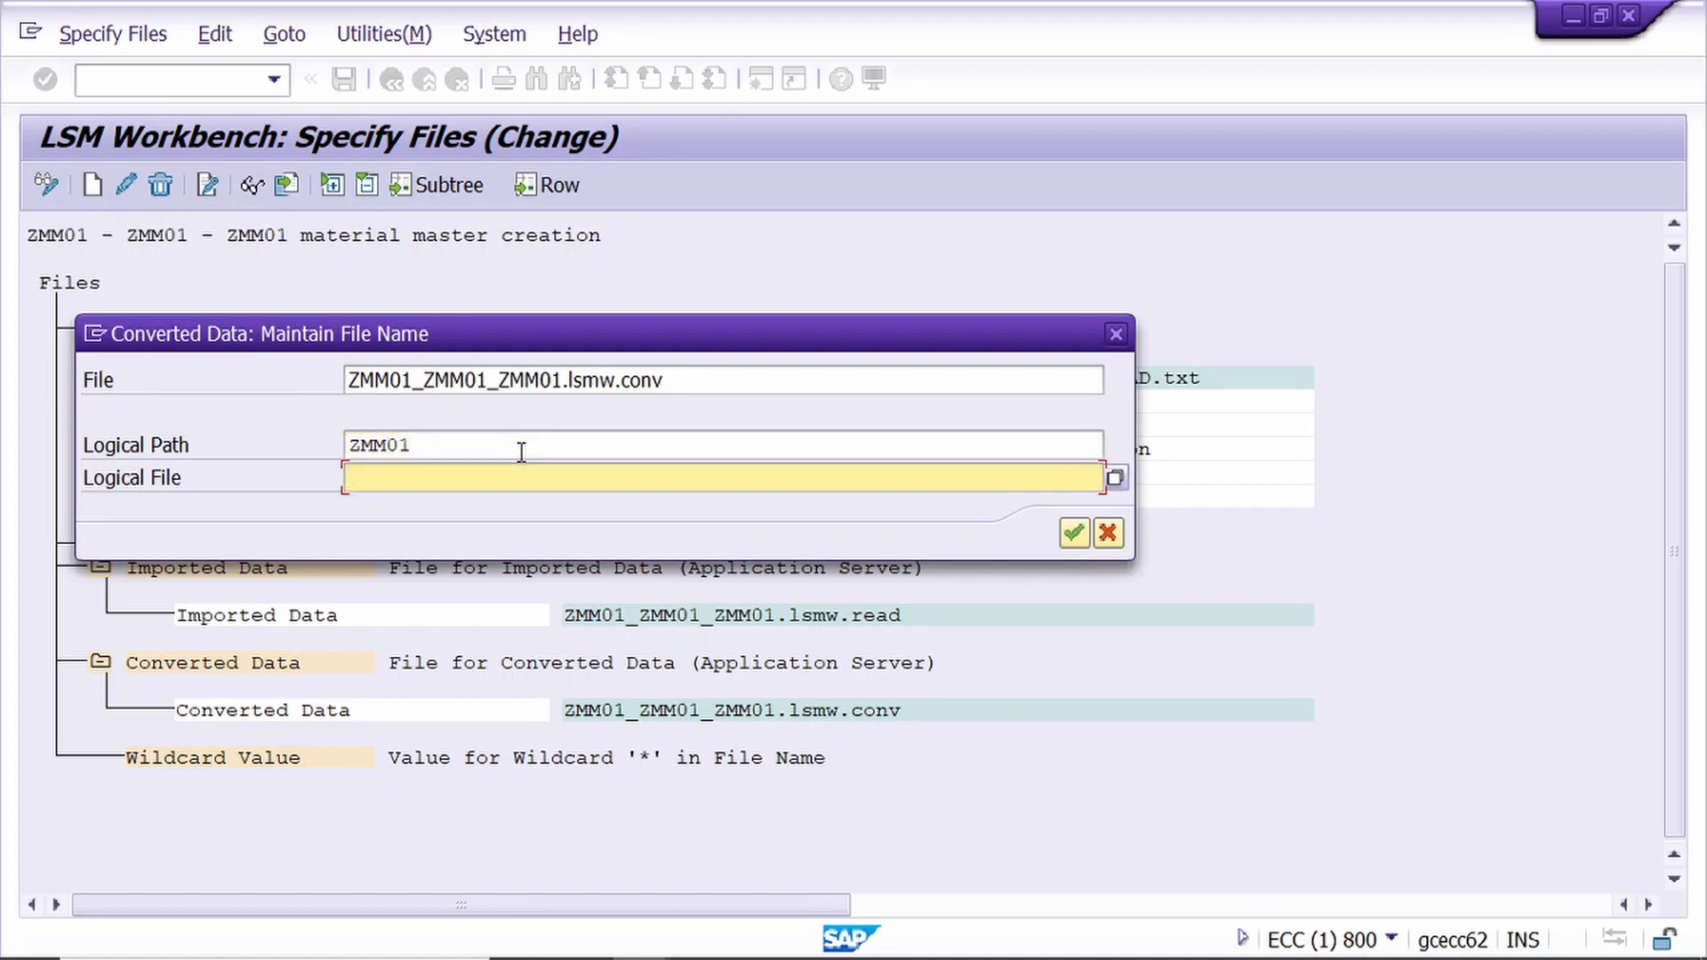
pyautogui.write('ZMM01')
pyautogui.click(1073, 537)
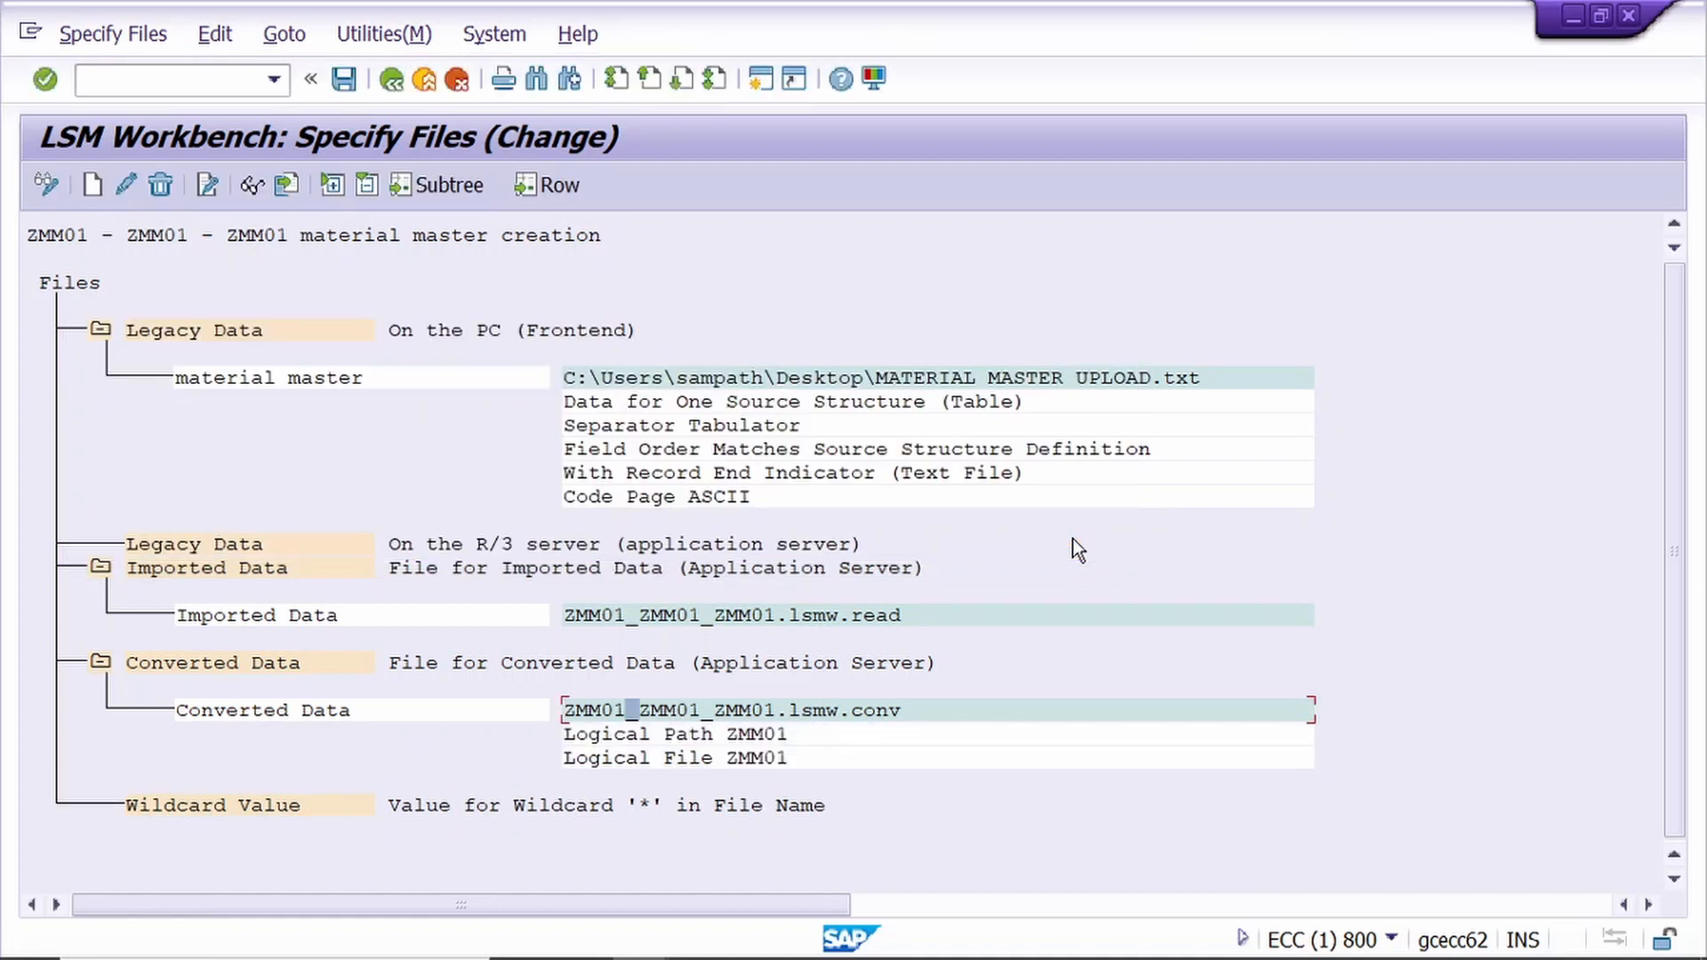
pyautogui.click(351, 86)
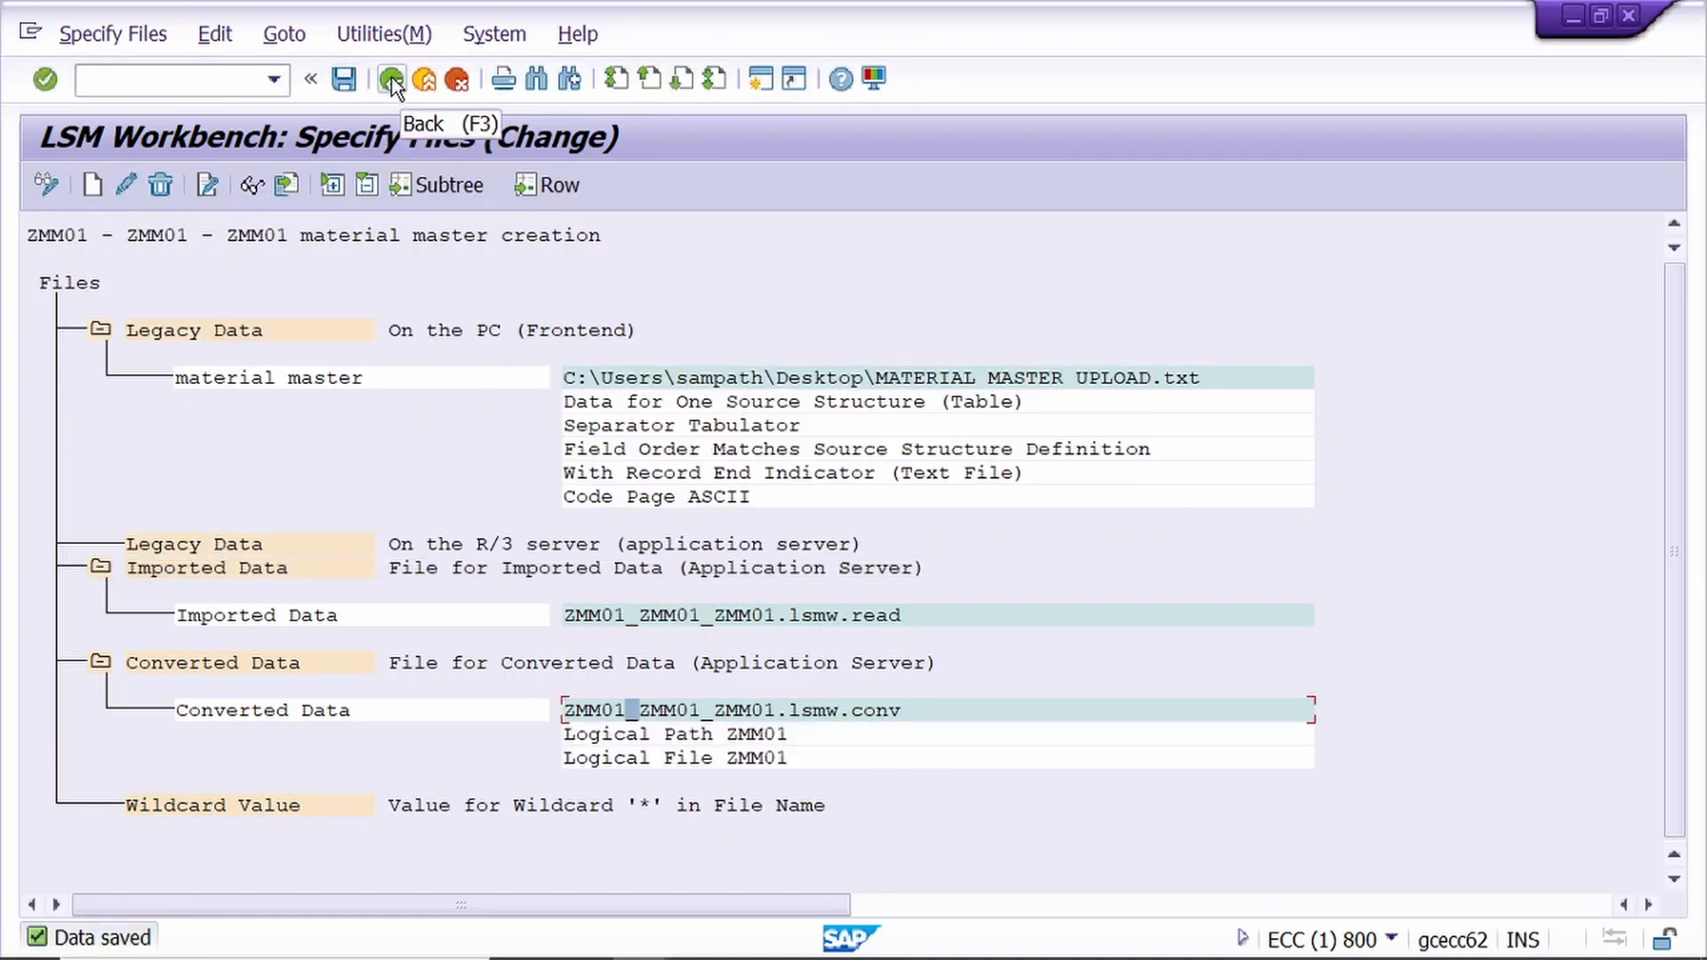
pyautogui.click(391, 82)
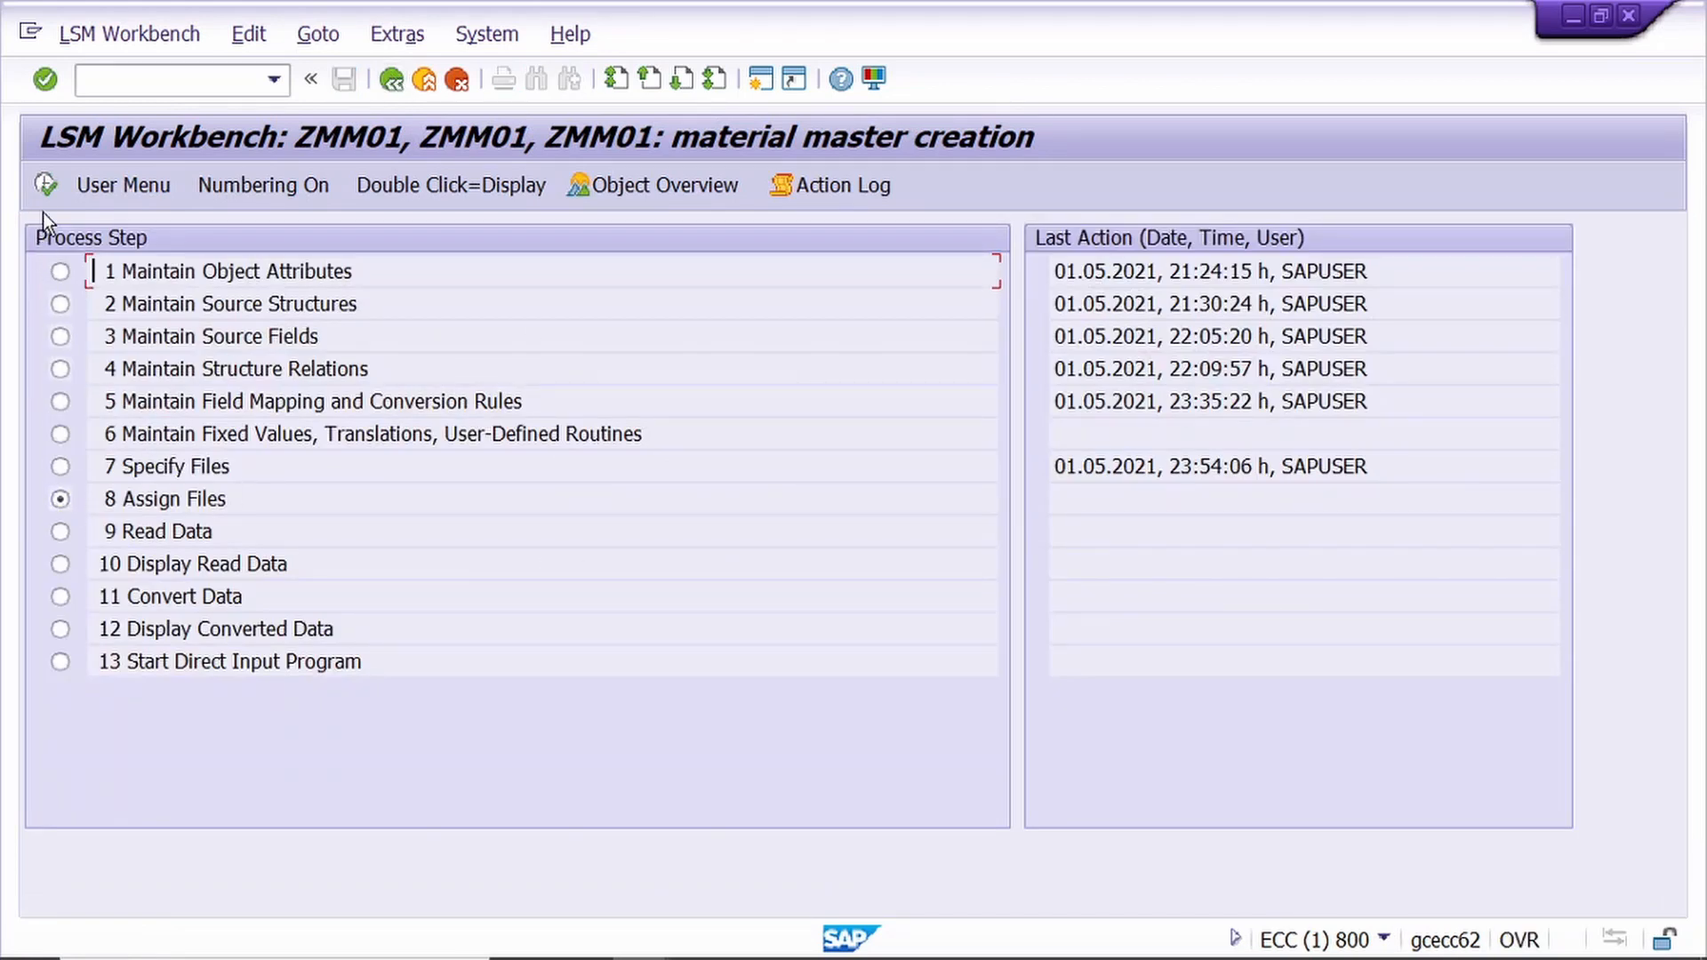
# - Open Assign Files in change mode, save the assignment of the material master file to ZZMM01, and return to the process steps
pyautogui.click(48, 186)
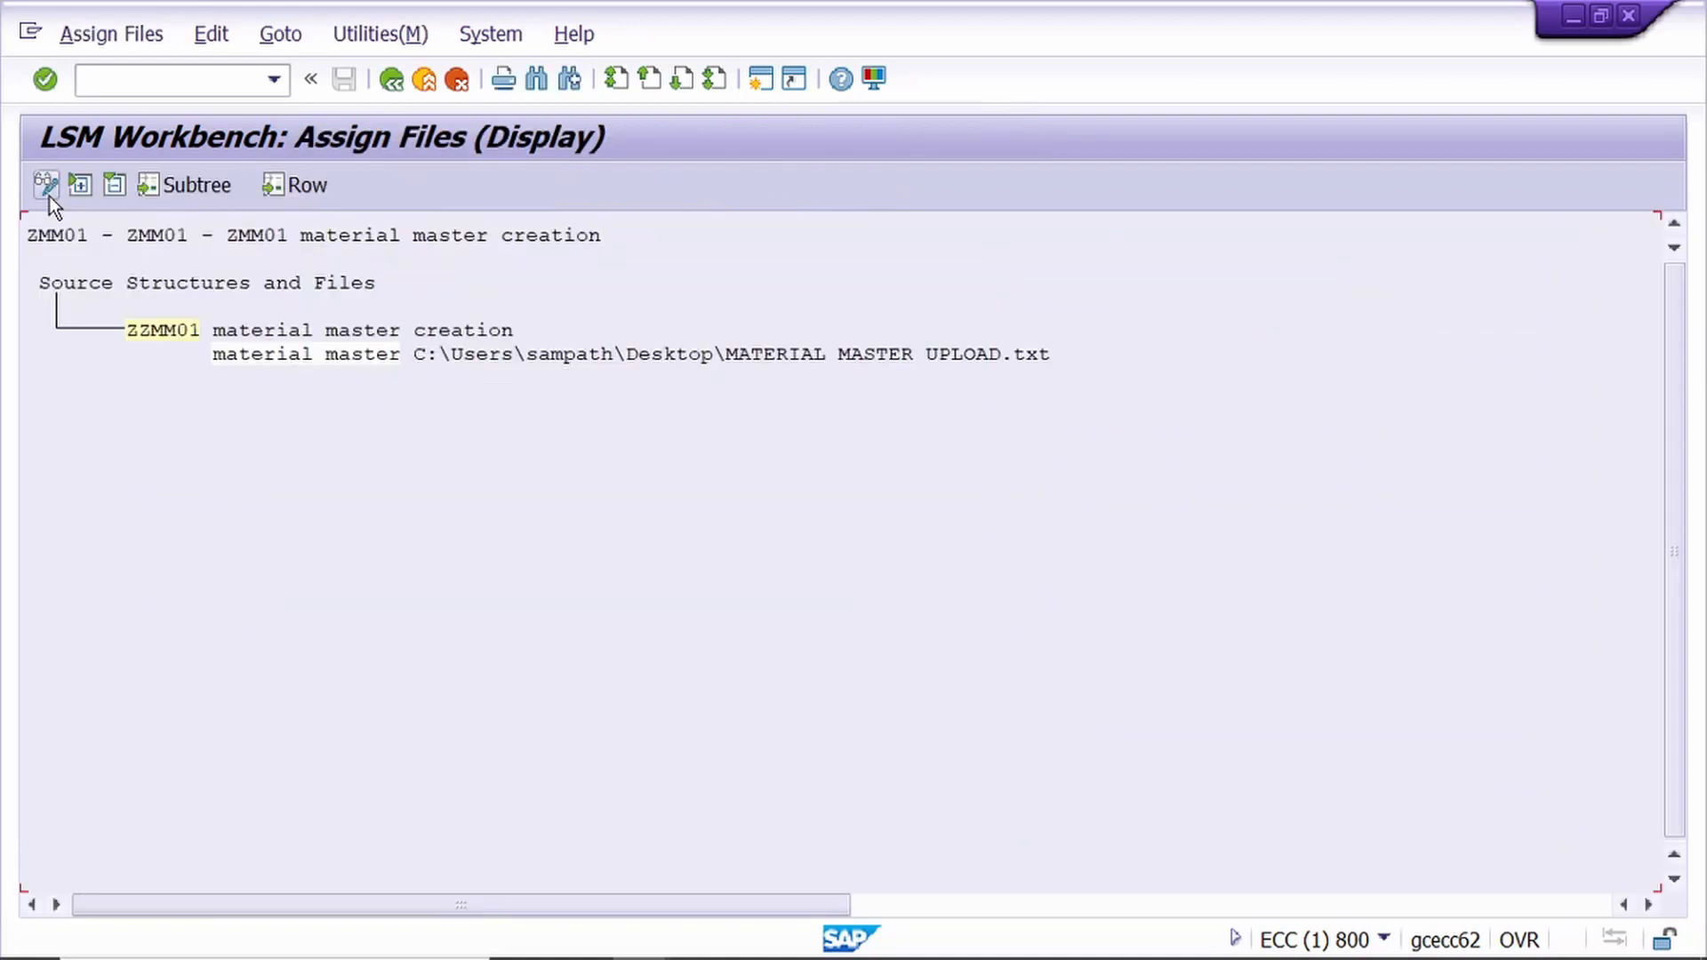
pyautogui.click(48, 184)
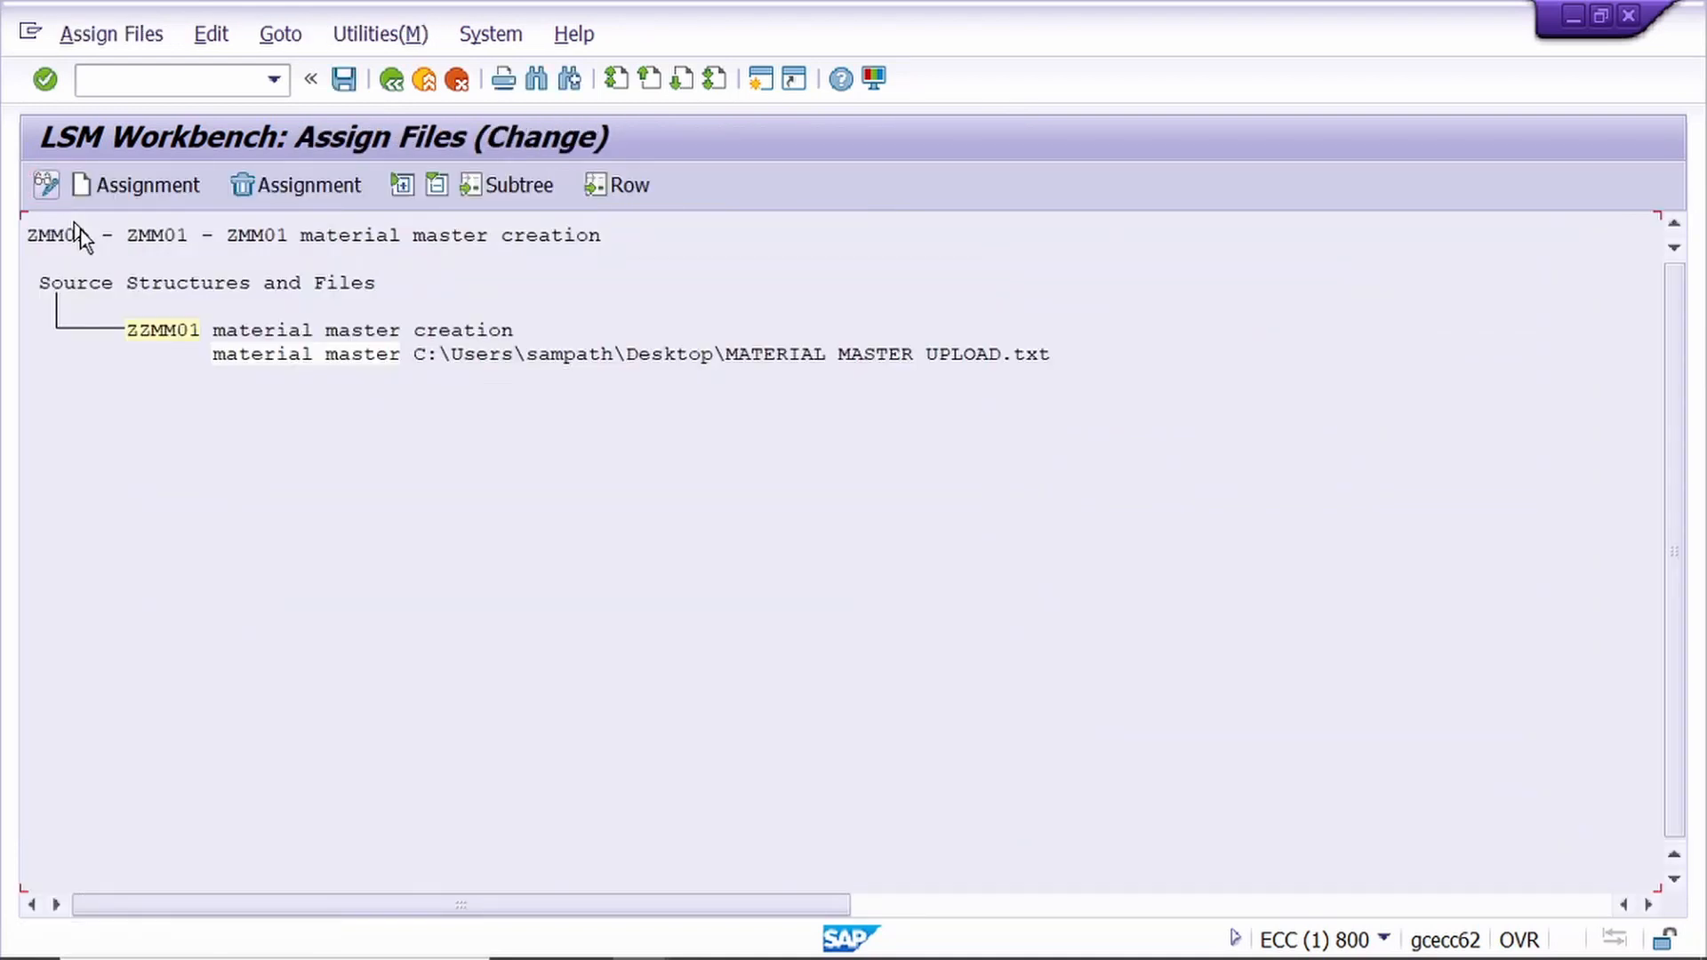
pyautogui.click(344, 80)
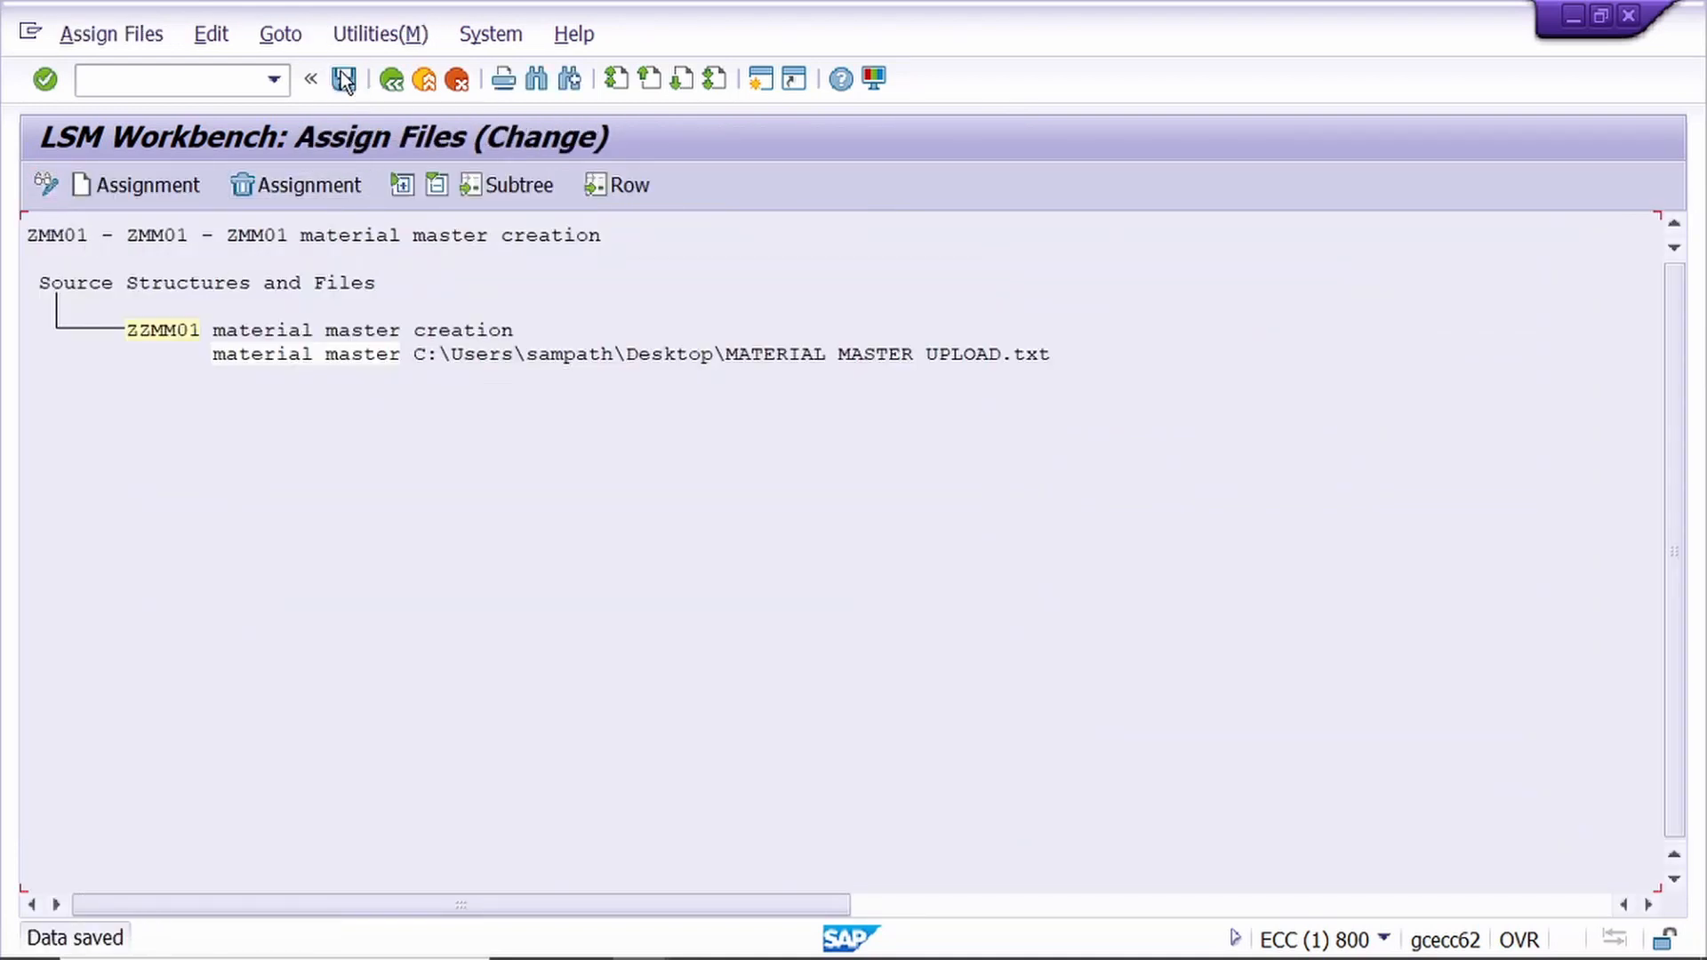
pyautogui.click(389, 82)
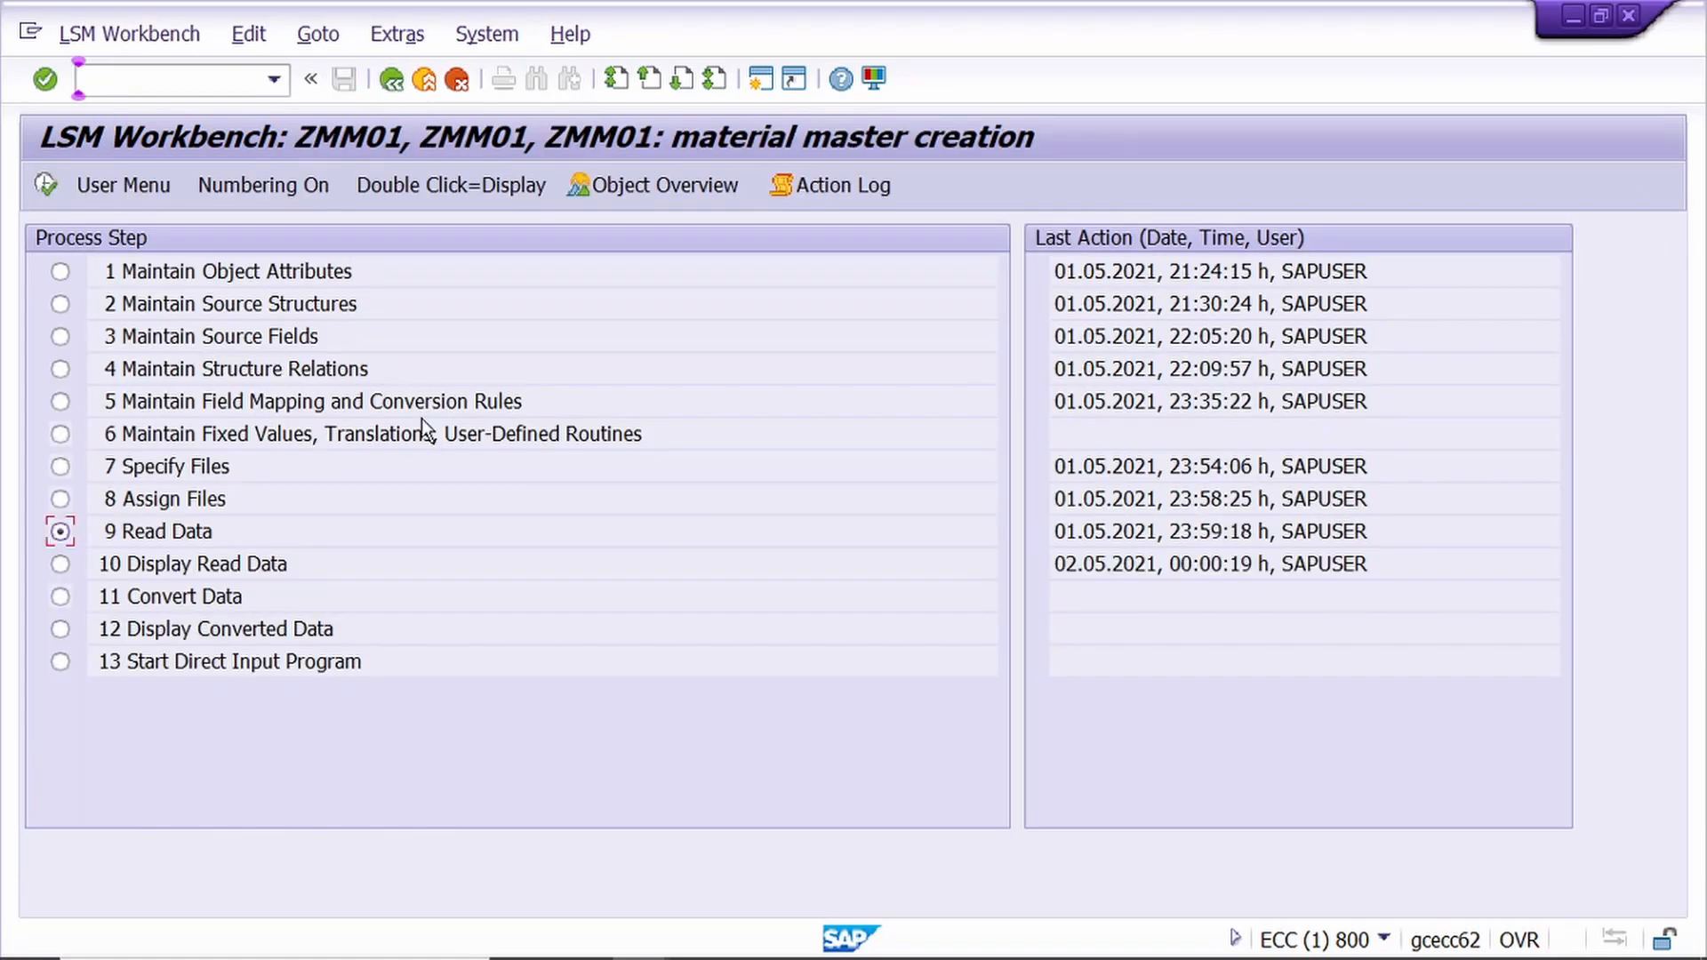
# - Run Read Data for ZMM01 with no transaction number restriction and return to the process steps
pyautogui.click(46, 184)
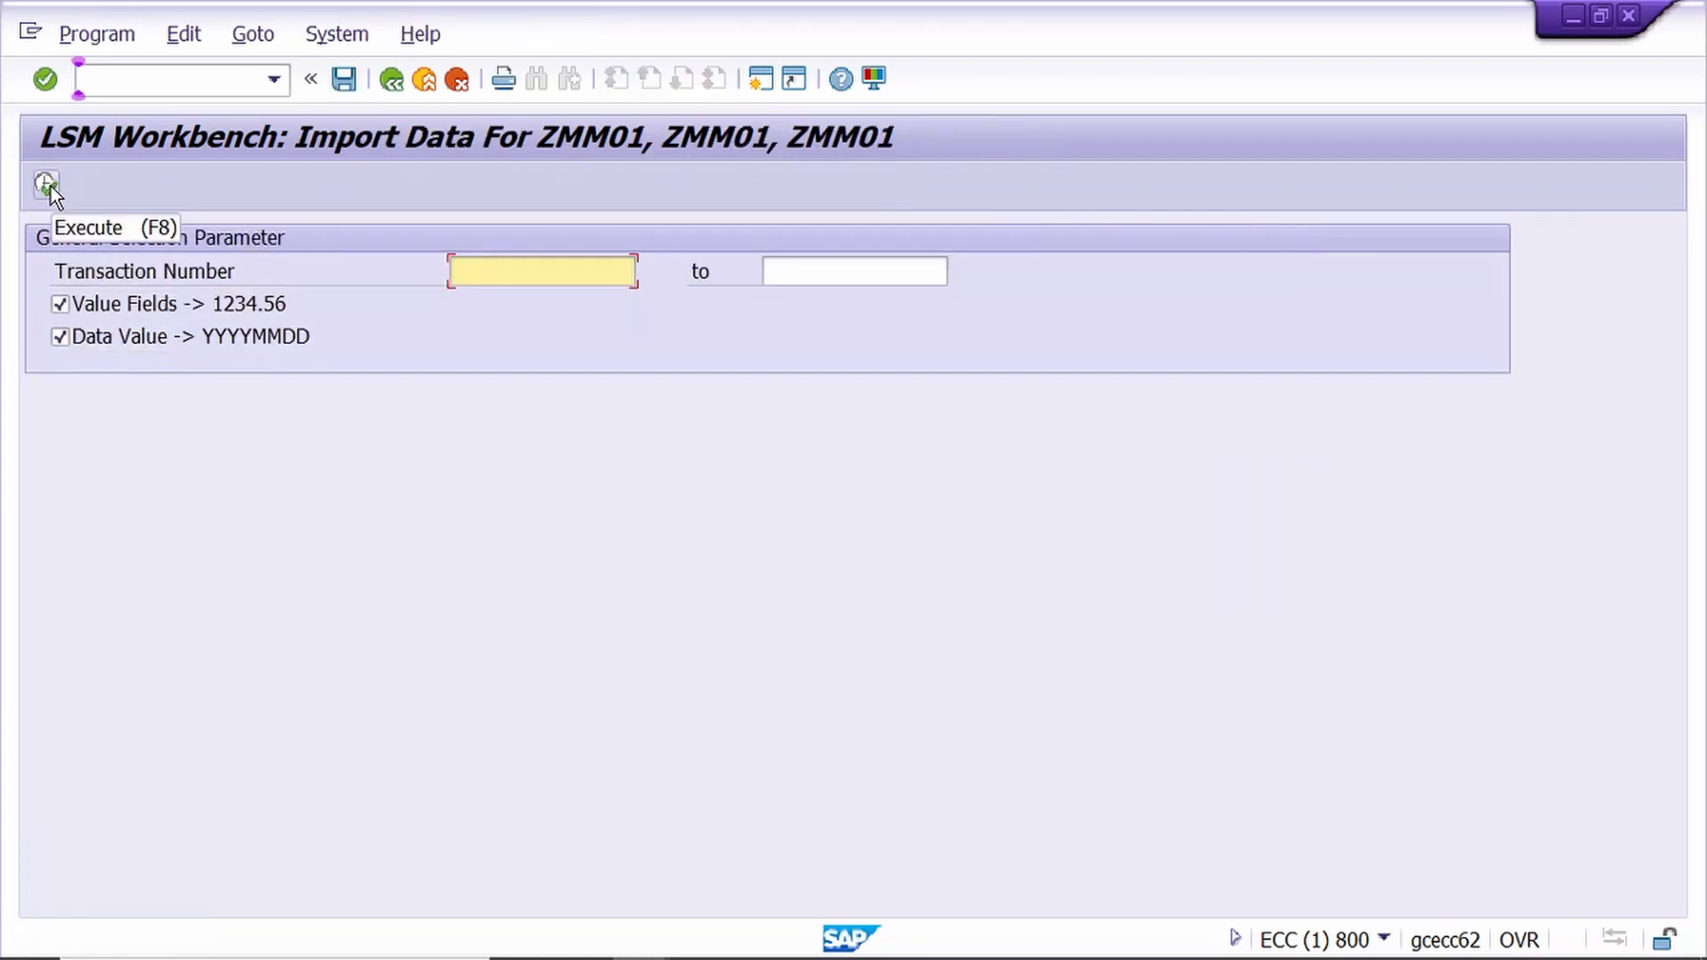
pyautogui.click(49, 185)
pyautogui.click(538, 586)
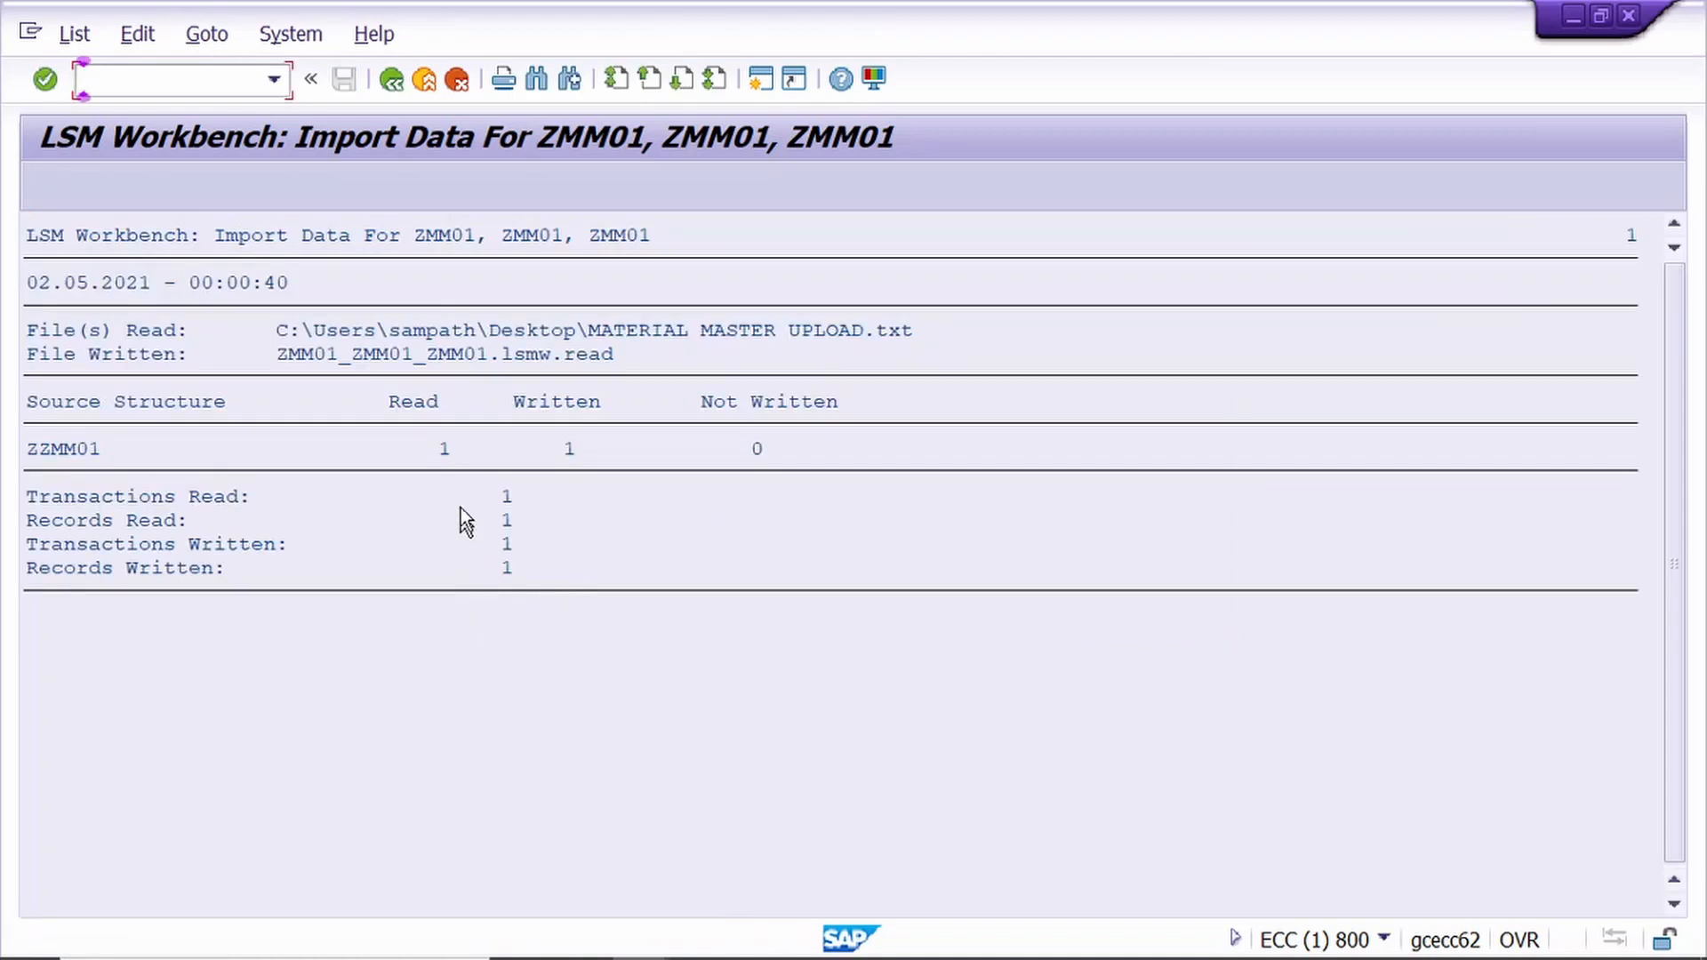
pyautogui.click(390, 89)
pyautogui.click(391, 84)
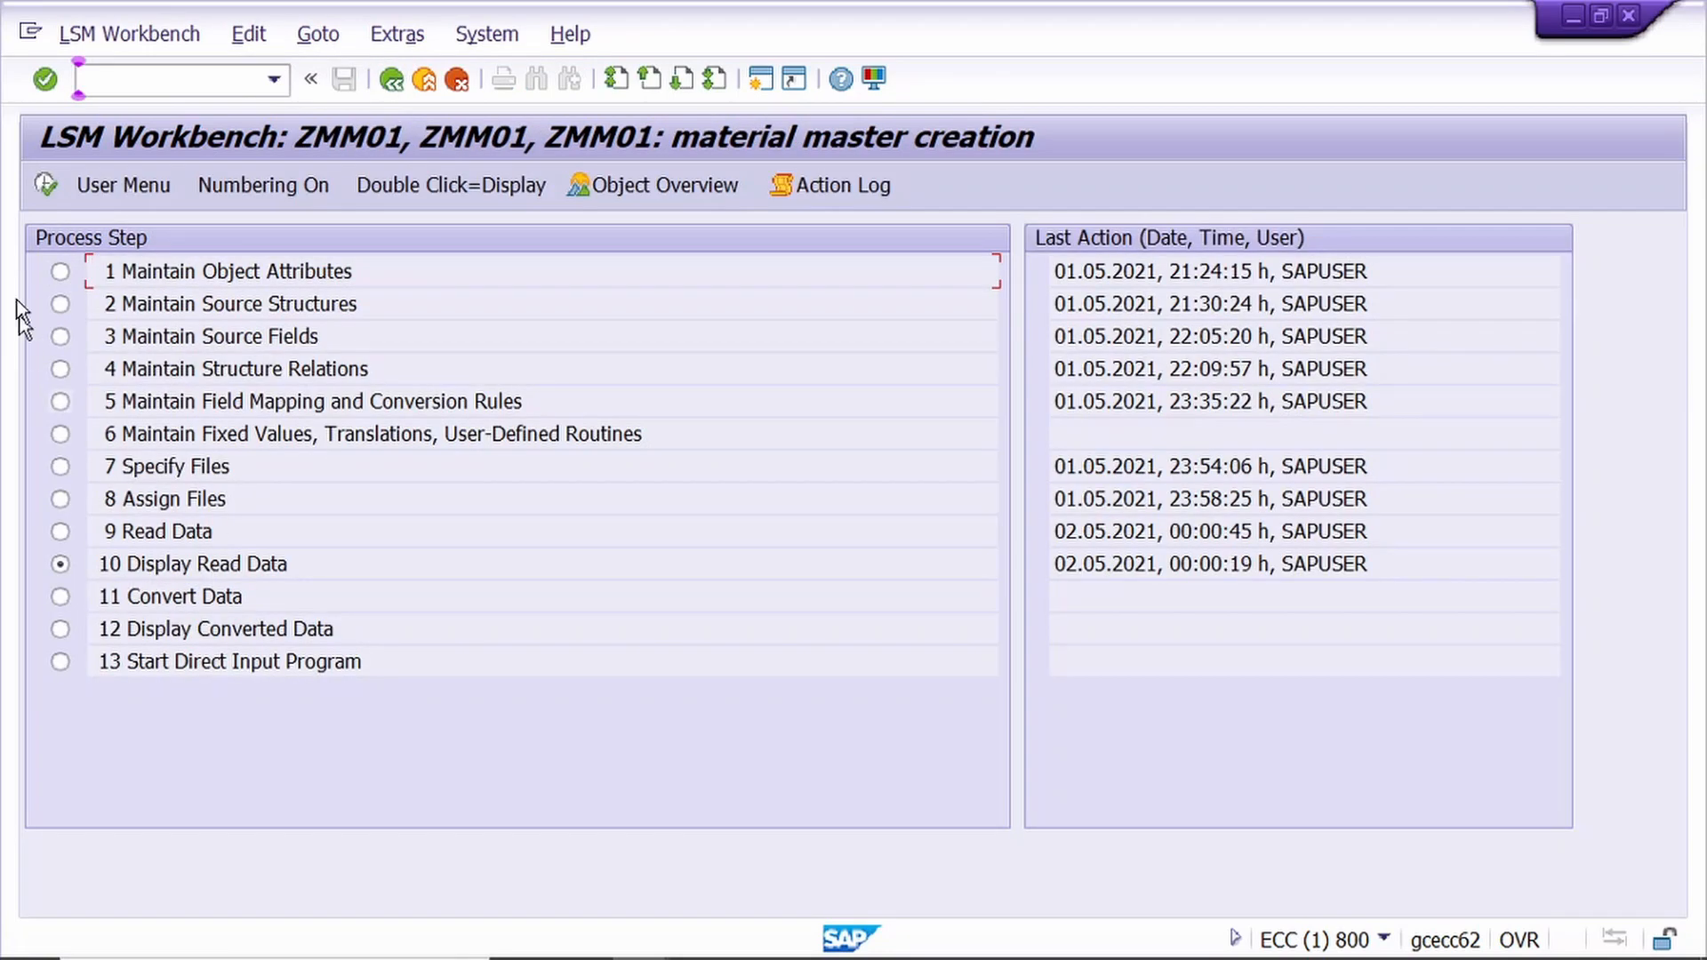
# - Display the read data for all lines and examine the field values of the ZZMM01 record, then return to the process steps
pyautogui.click(45, 188)
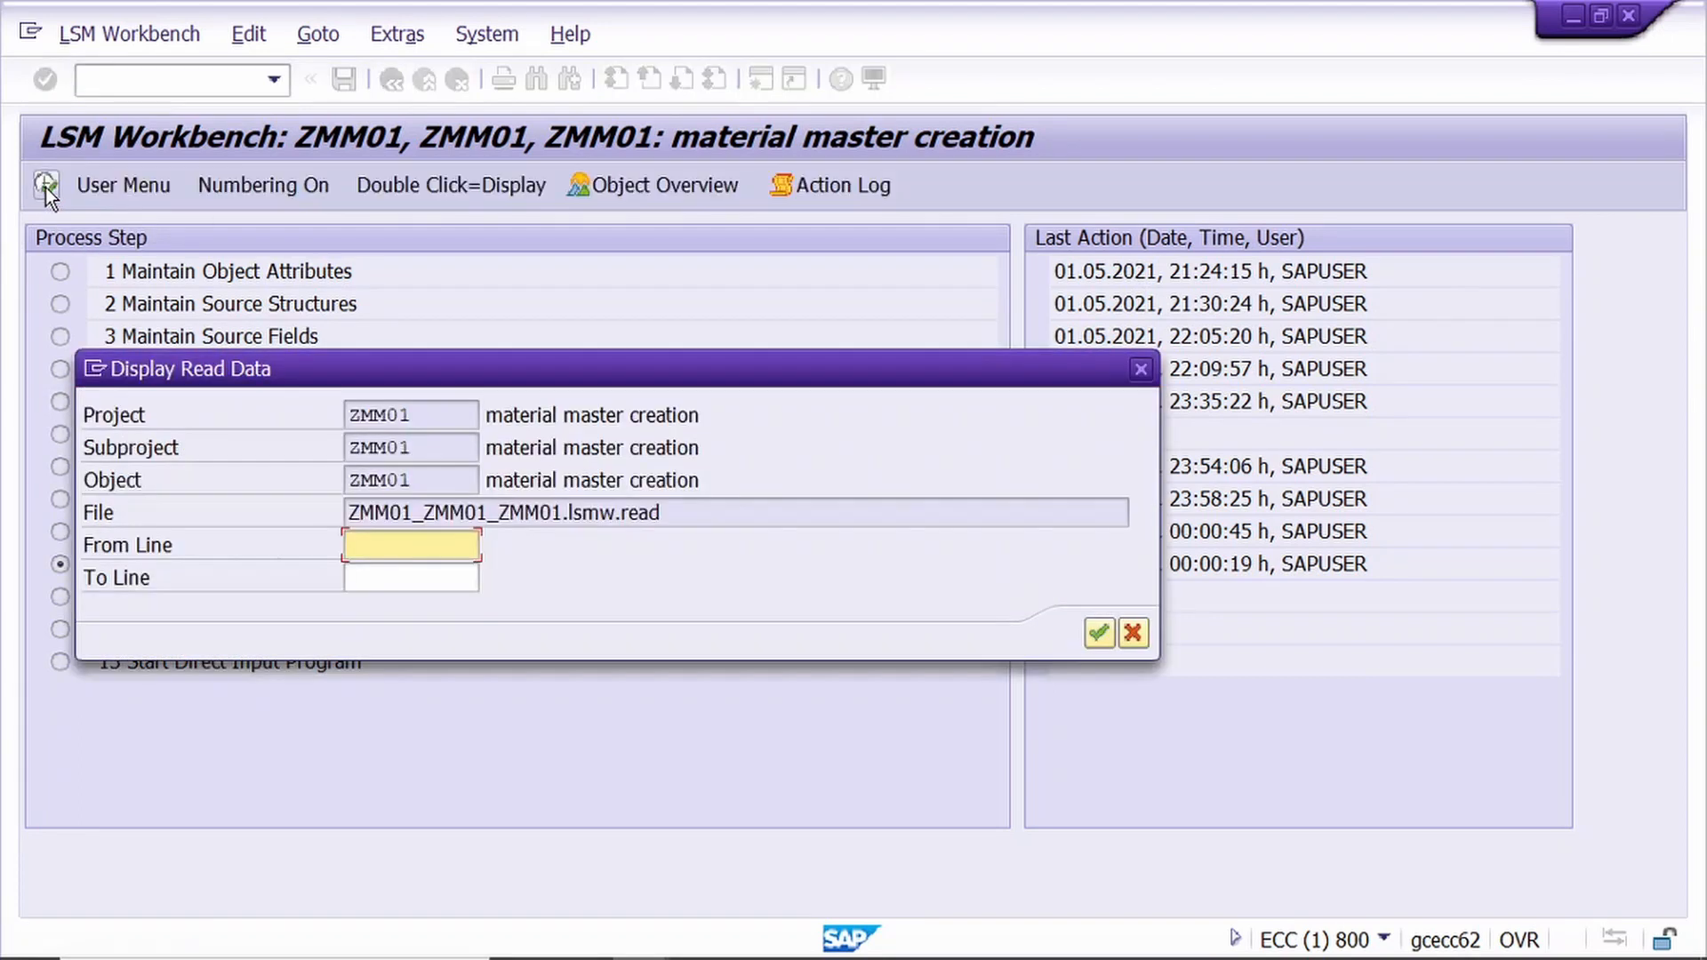
pyautogui.click(1093, 633)
pyautogui.doubleClick(698, 409)
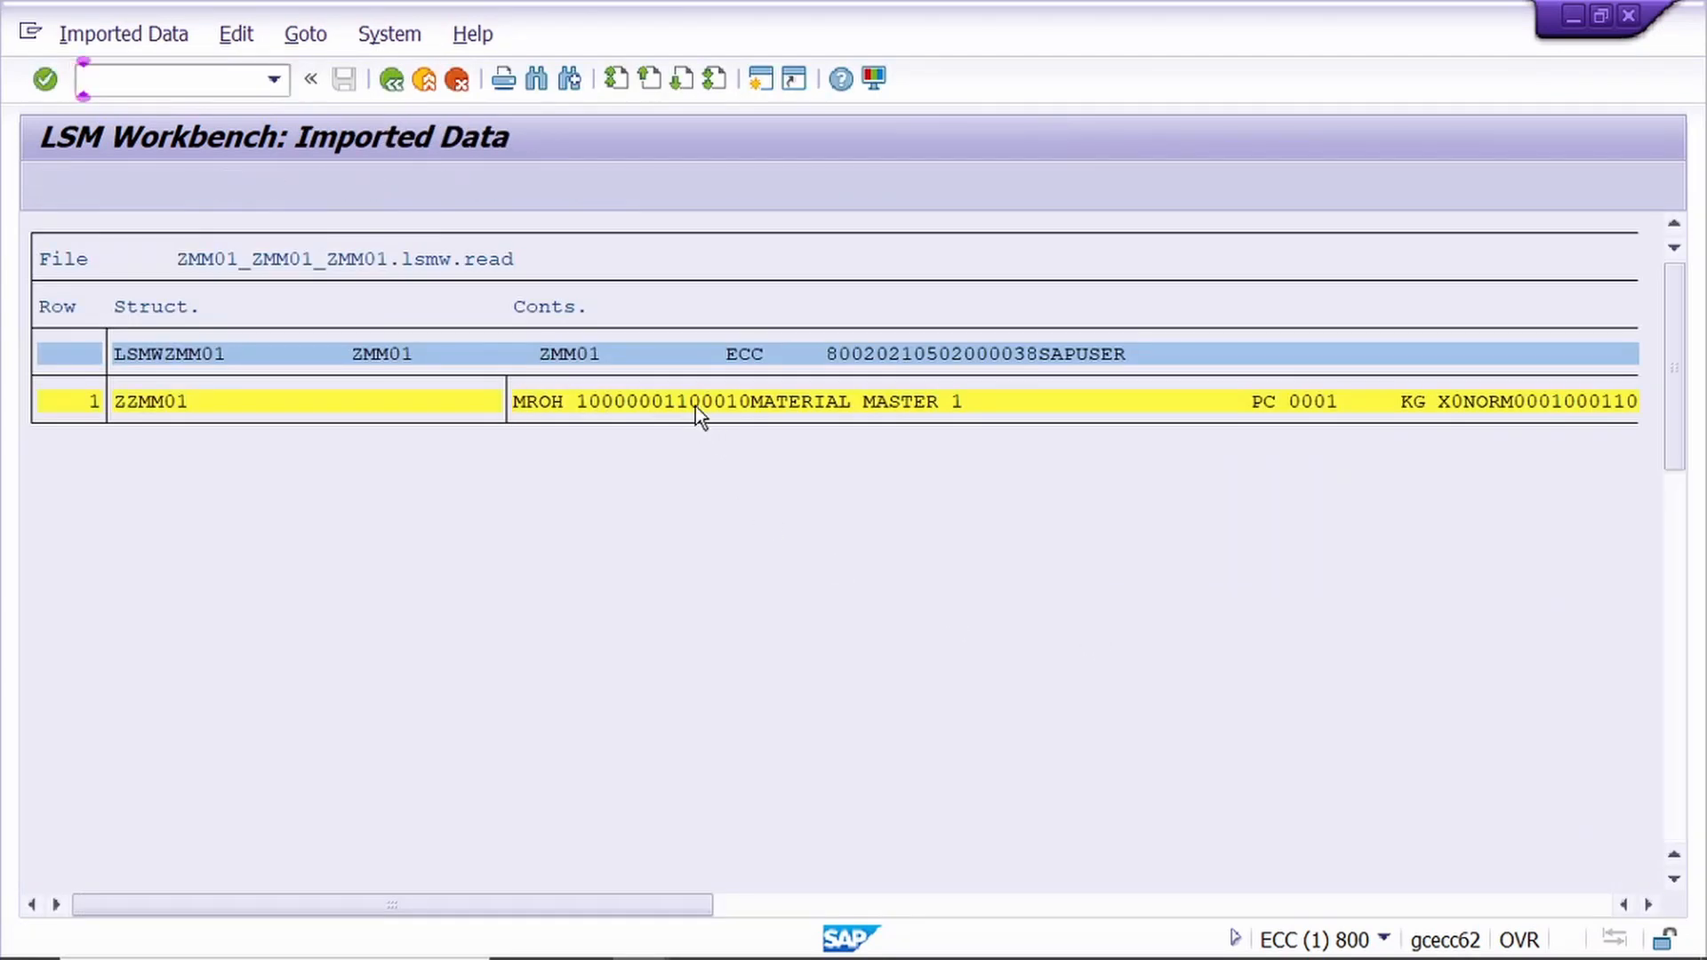
pyautogui.scroll(-1, 623, 453)
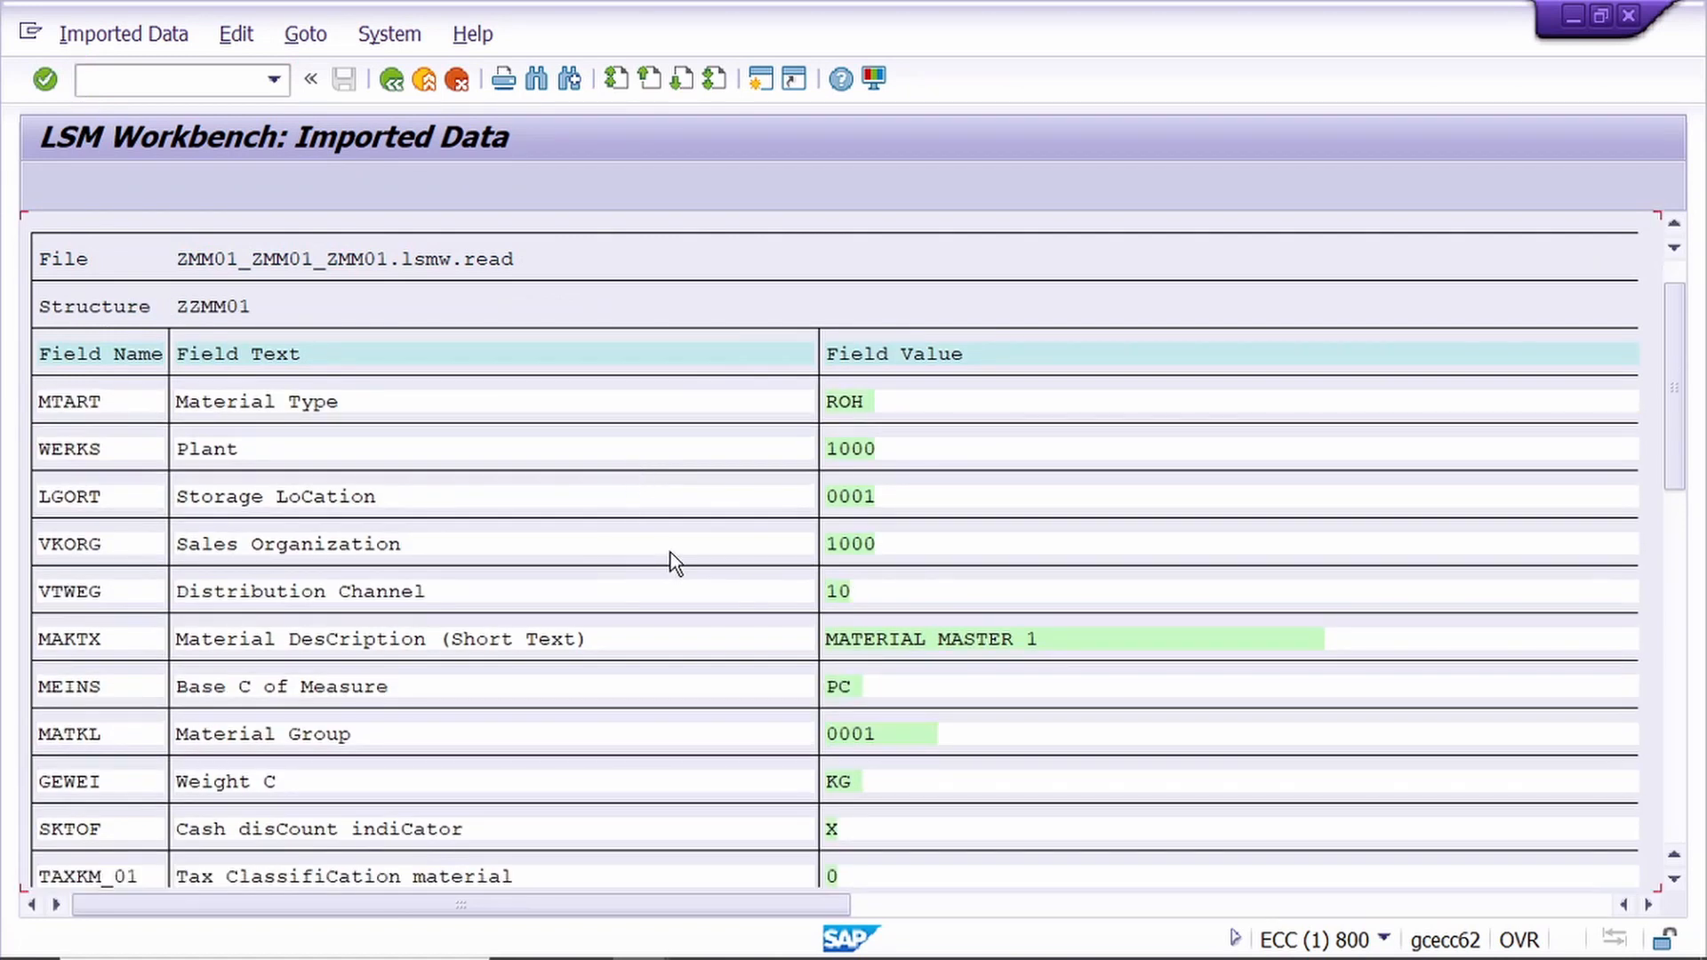
pyautogui.scroll(-3, 670, 552)
pyautogui.scroll(-2, 670, 552)
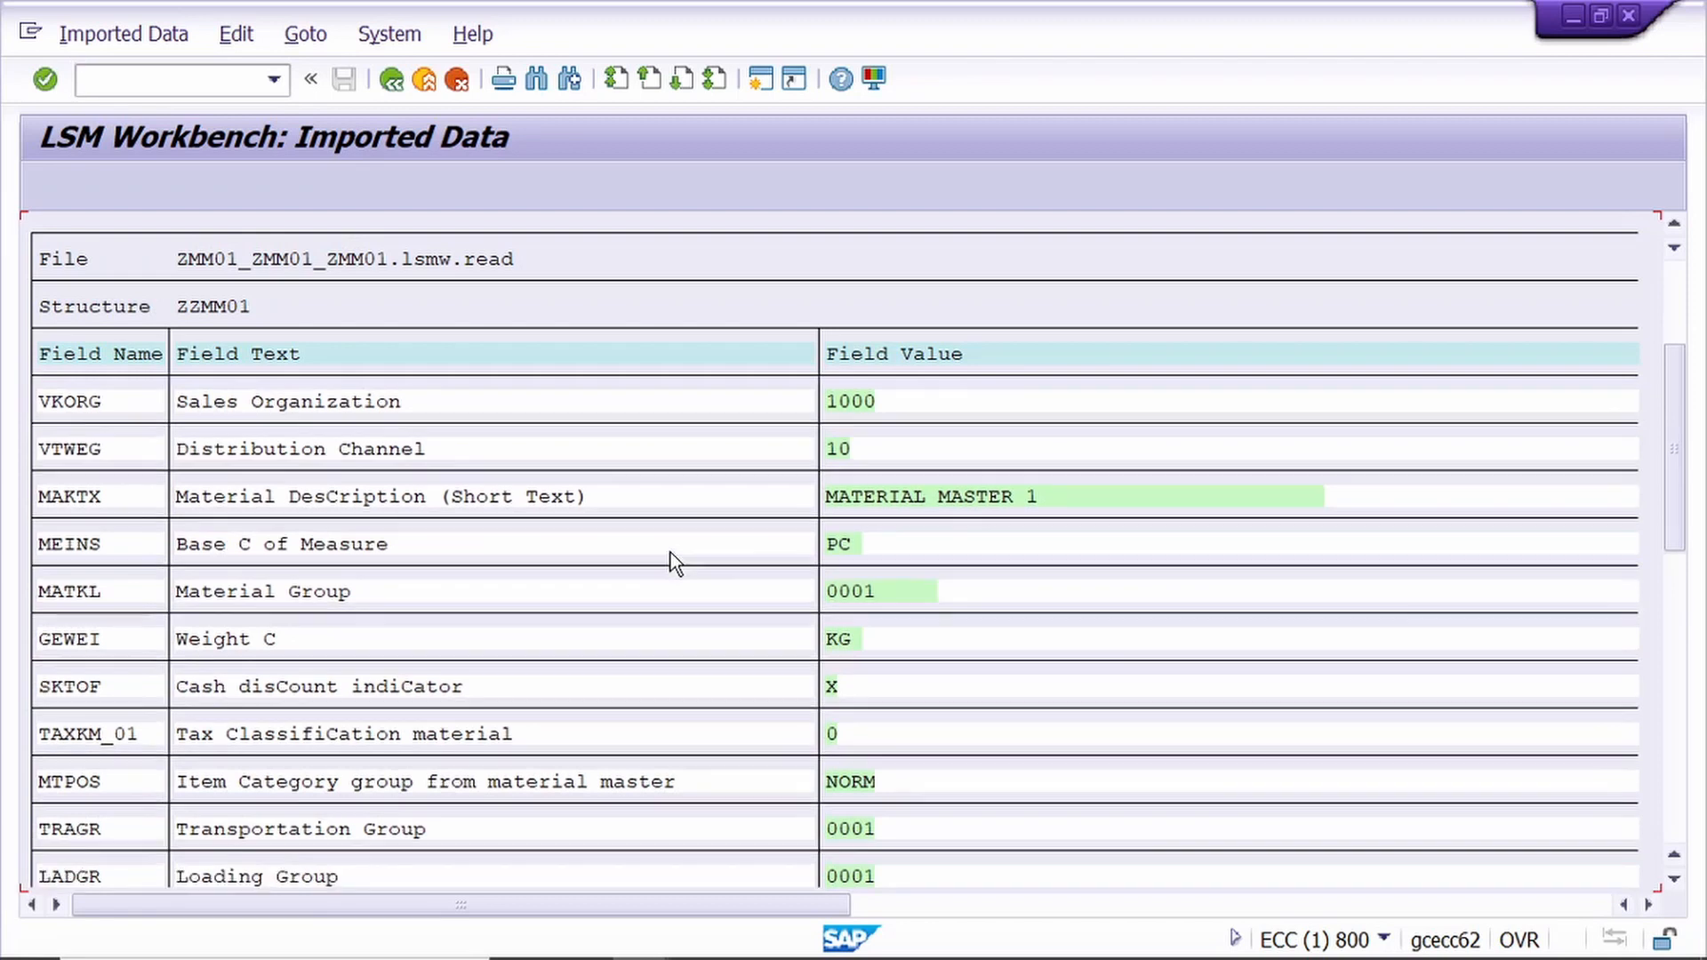
pyautogui.scroll(-5, 671, 552)
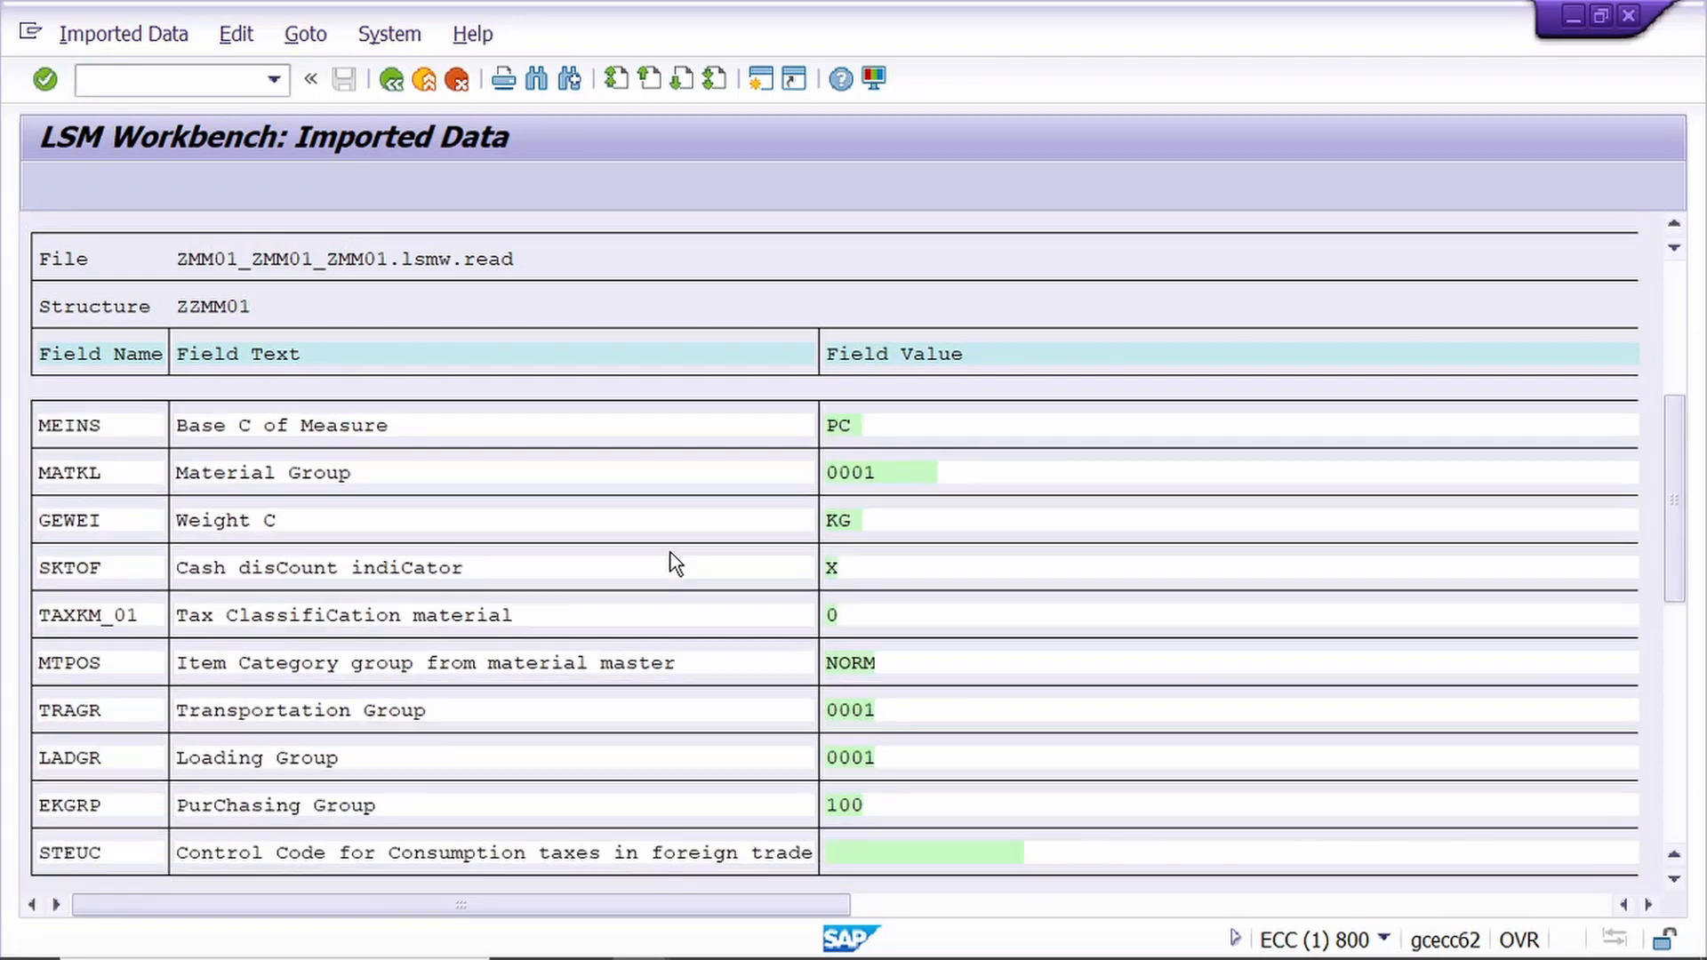
pyautogui.scroll(-4, 671, 552)
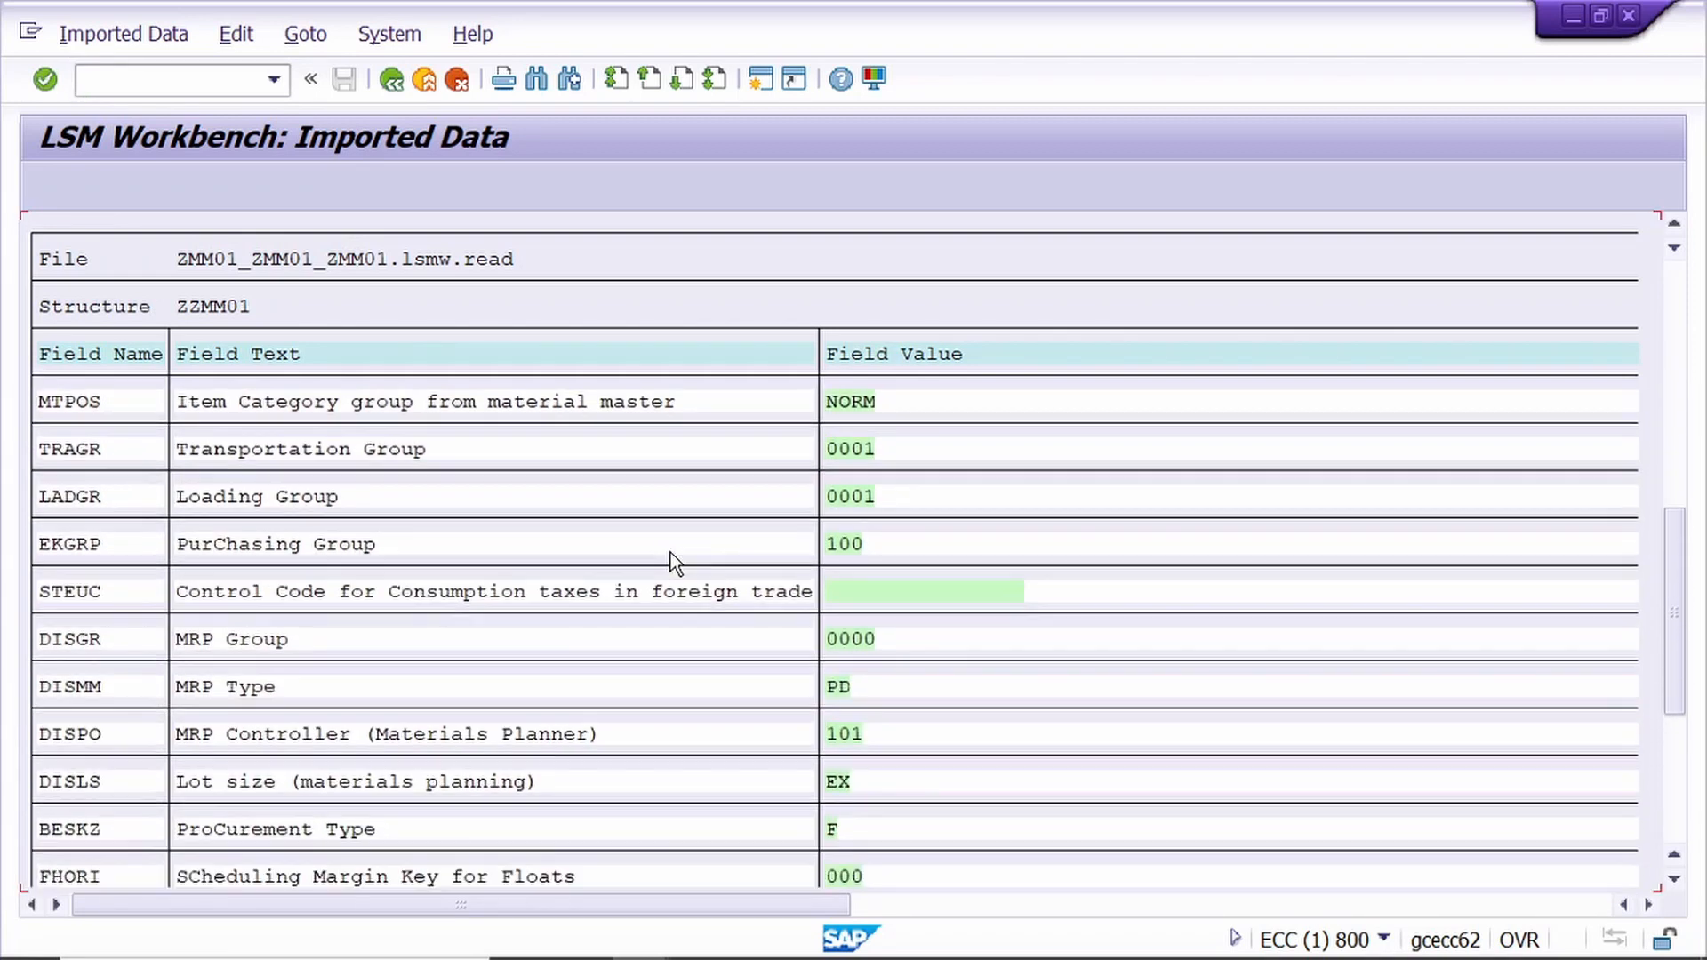
pyautogui.scroll(-4, 670, 562)
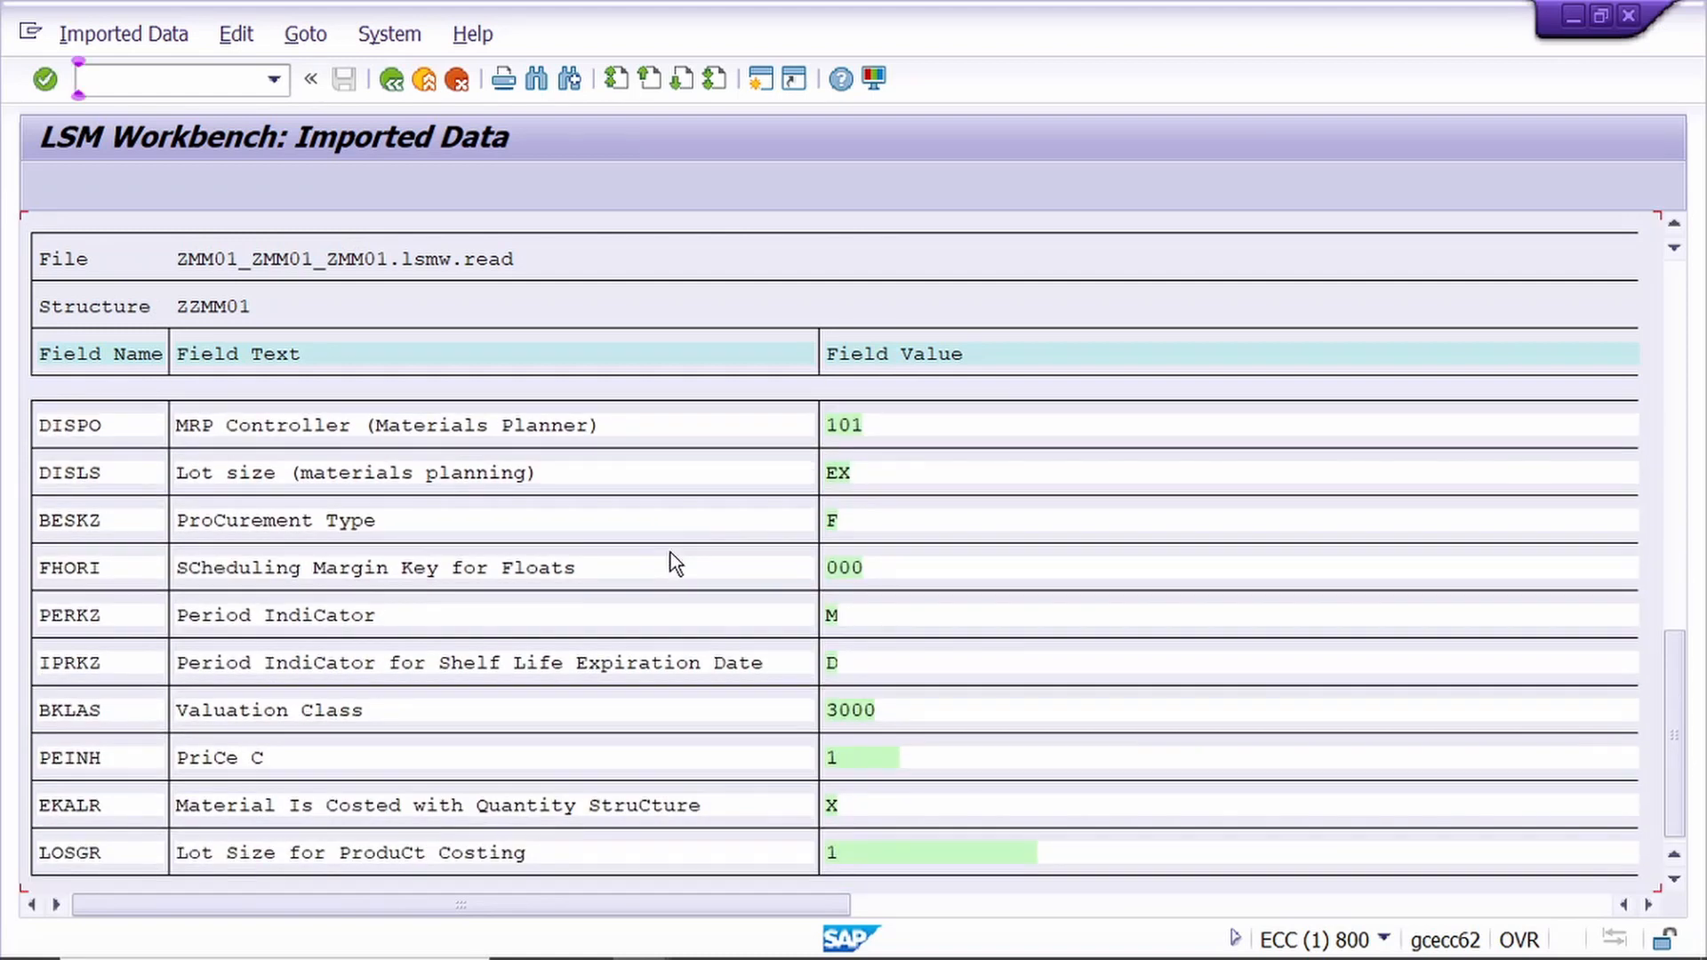
pyautogui.click(400, 84)
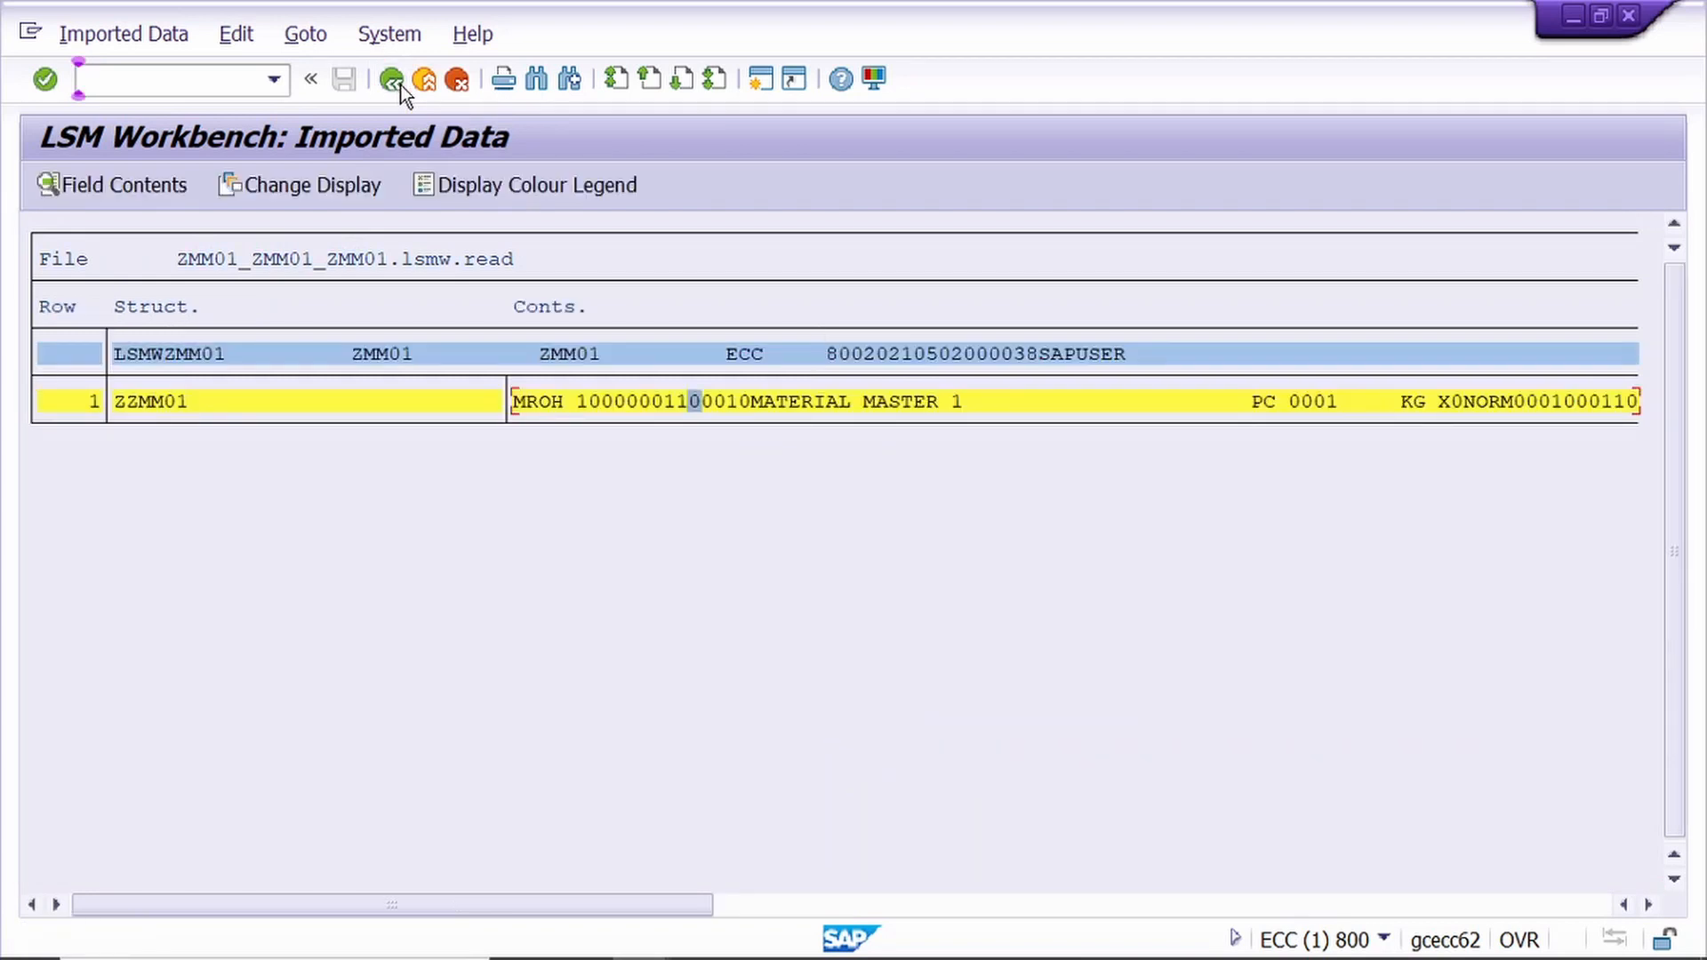
pyautogui.click(400, 84)
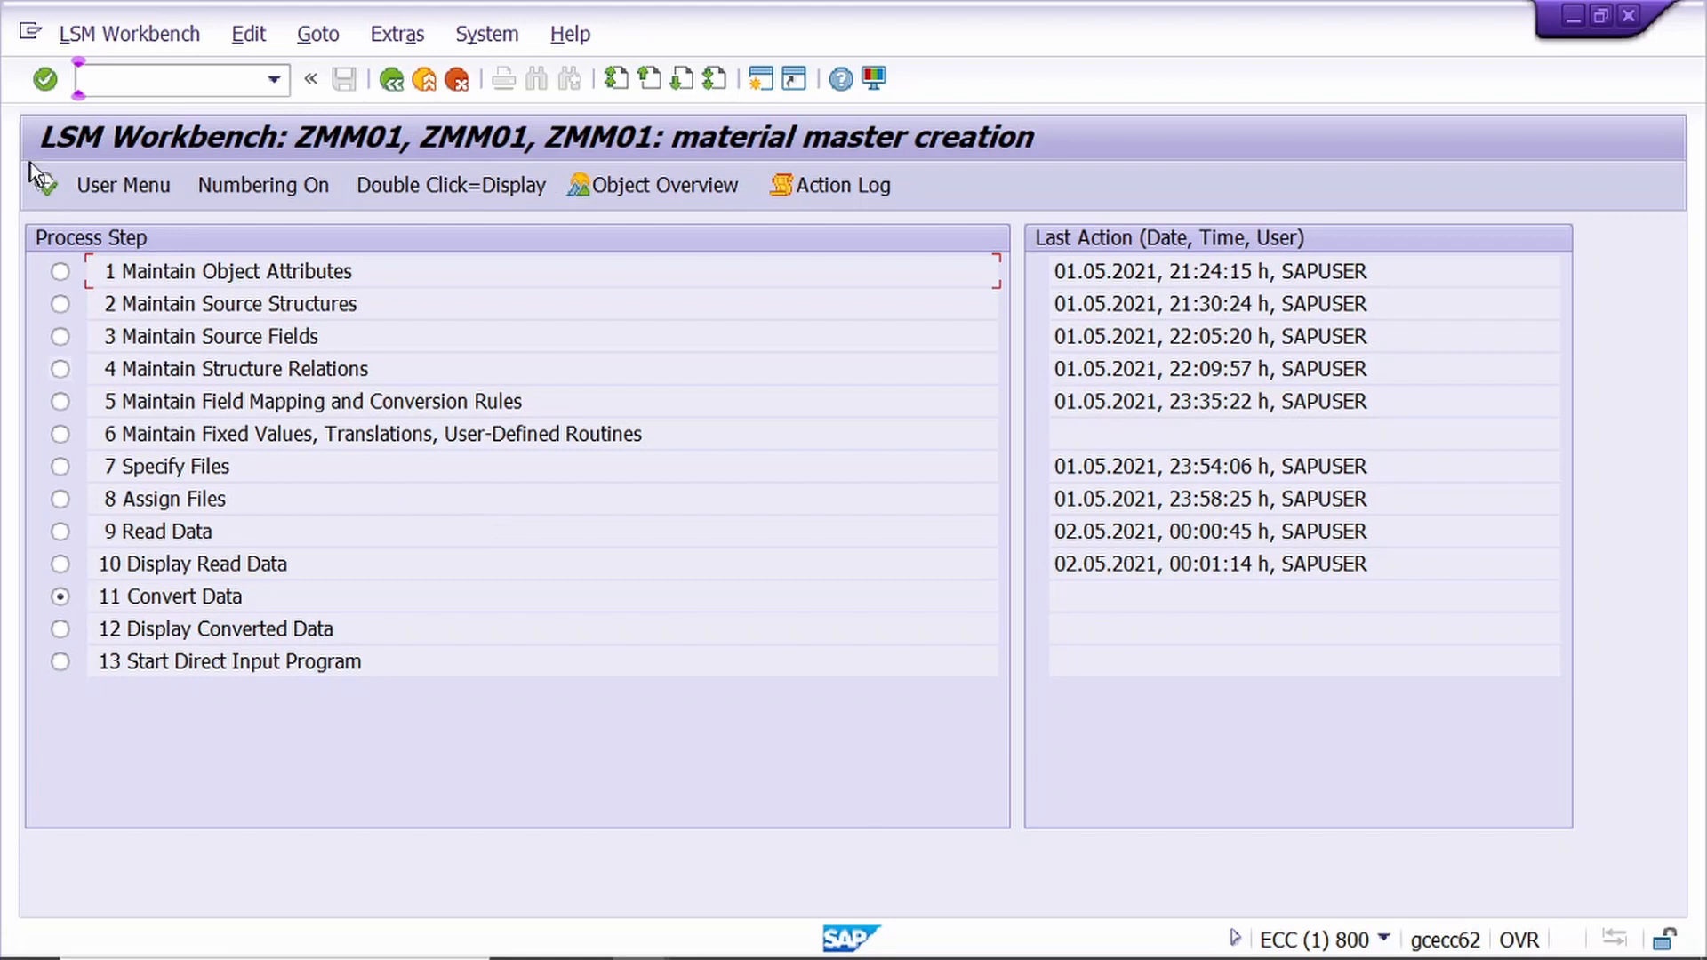
# - Run Convert Data for ZMM01 with no transaction number restriction and leave the resulting log
pyautogui.click(48, 186)
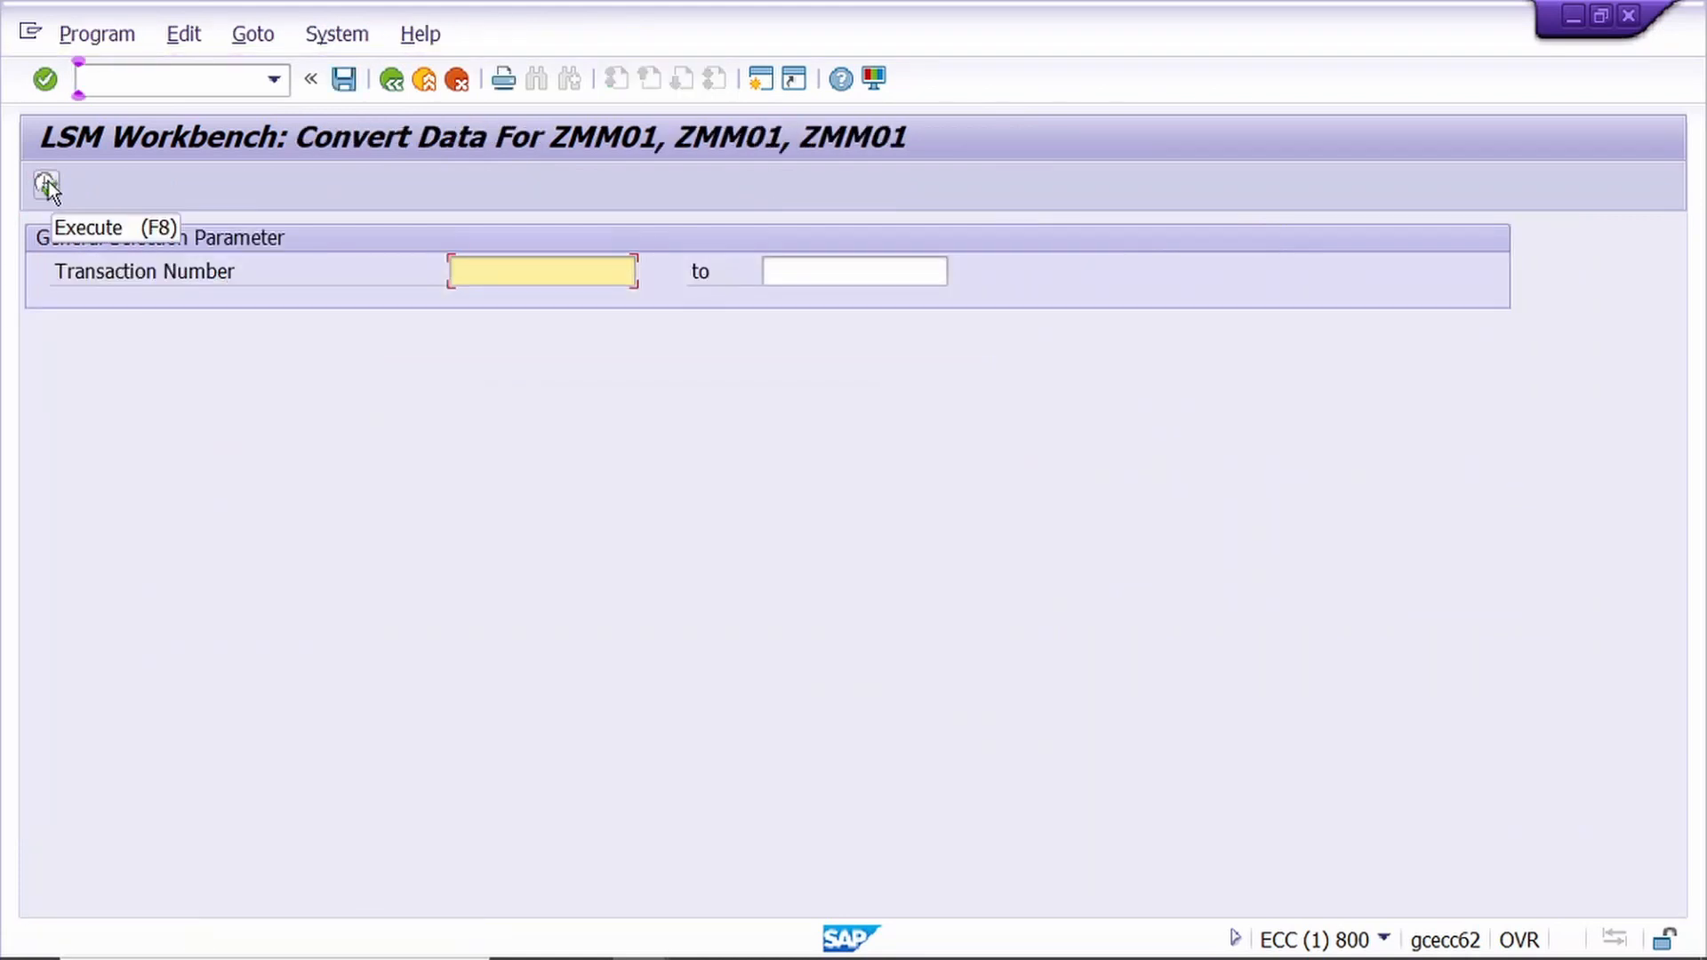
pyautogui.click(48, 185)
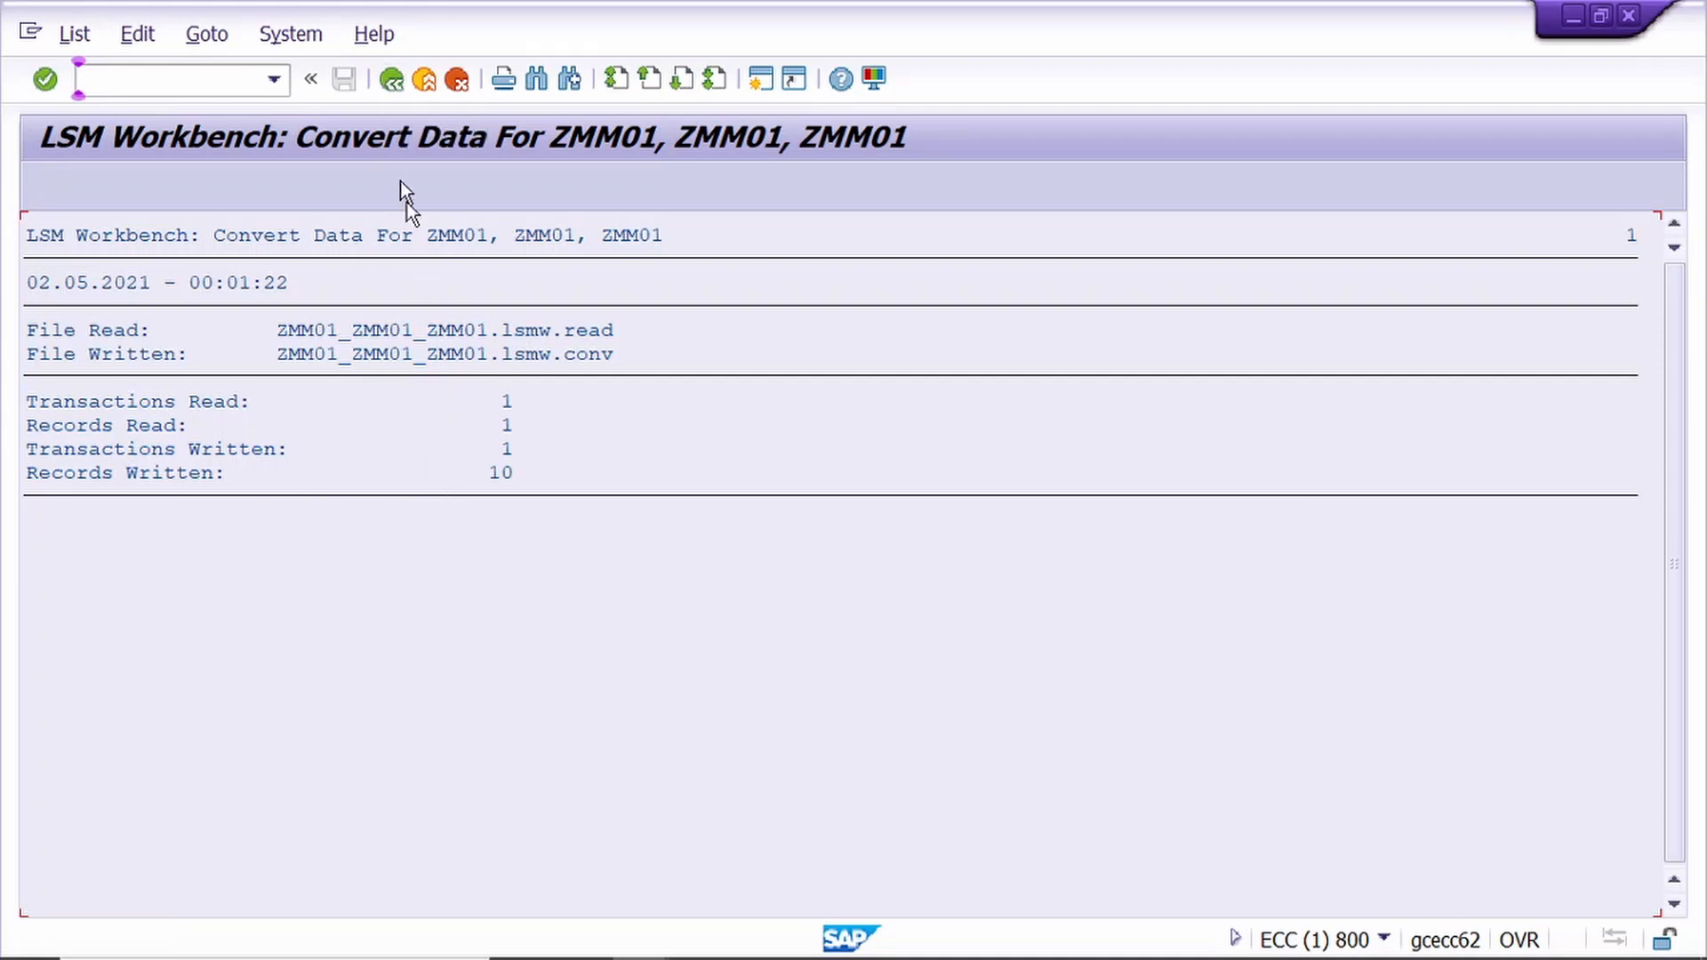
pyautogui.click(389, 82)
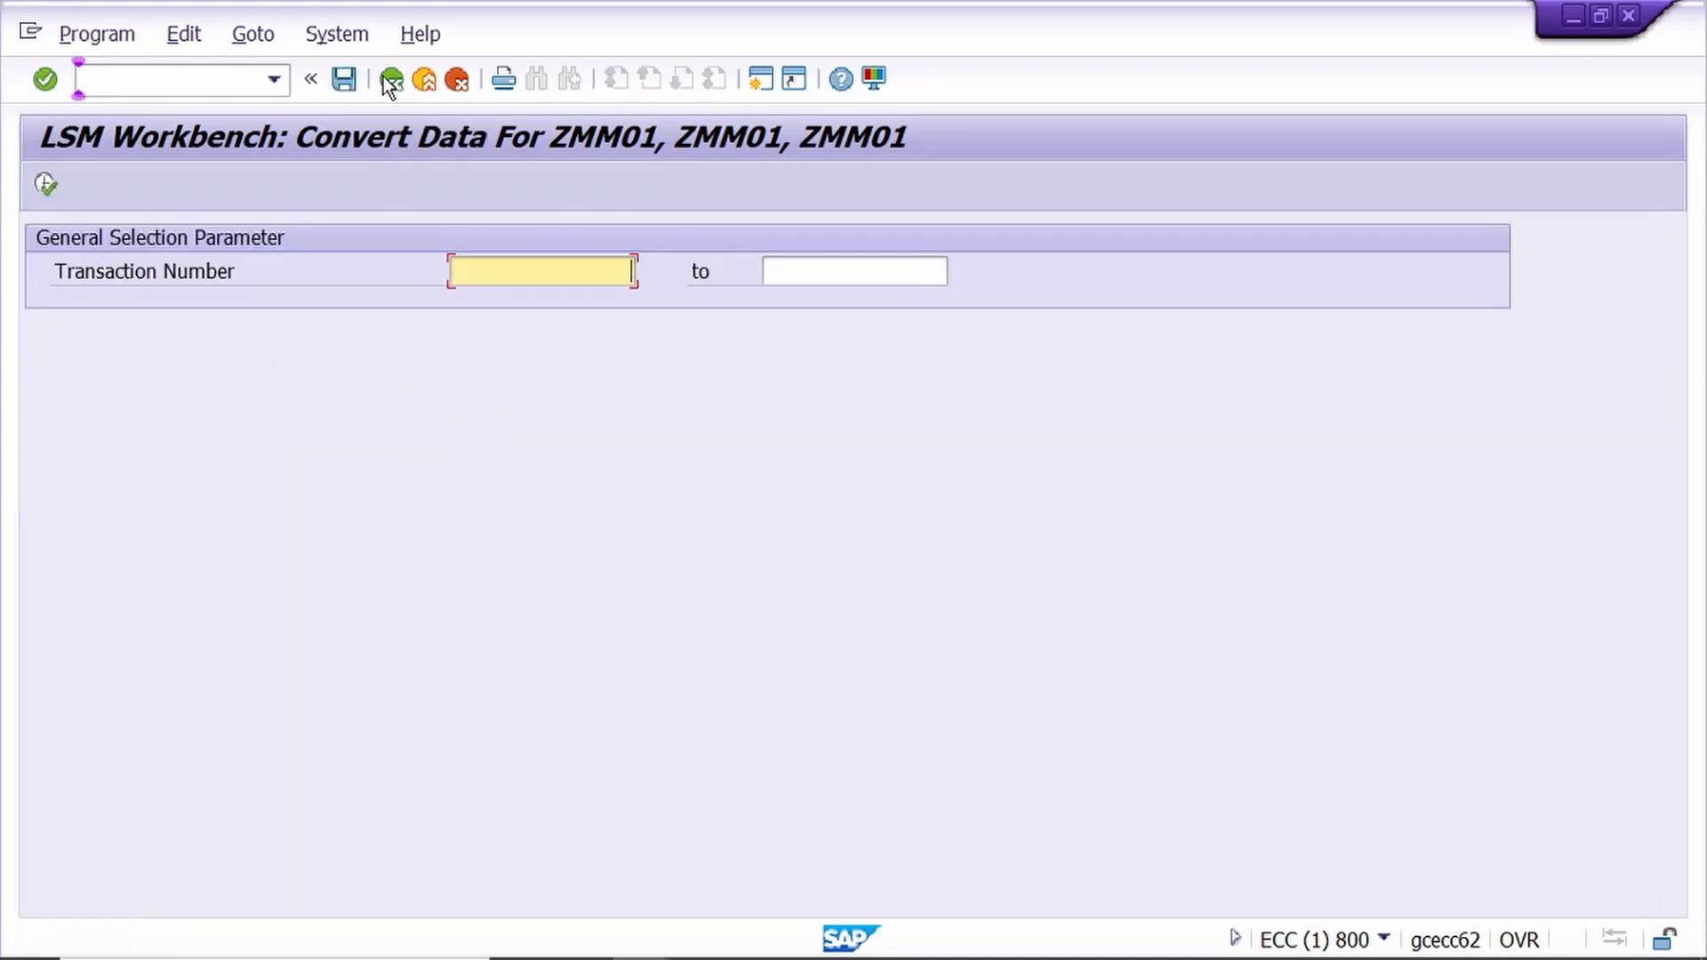
# - Leave Convert Data for the process steps and display the converted data of ZMM01 without a line restriction
pyautogui.click(390, 82)
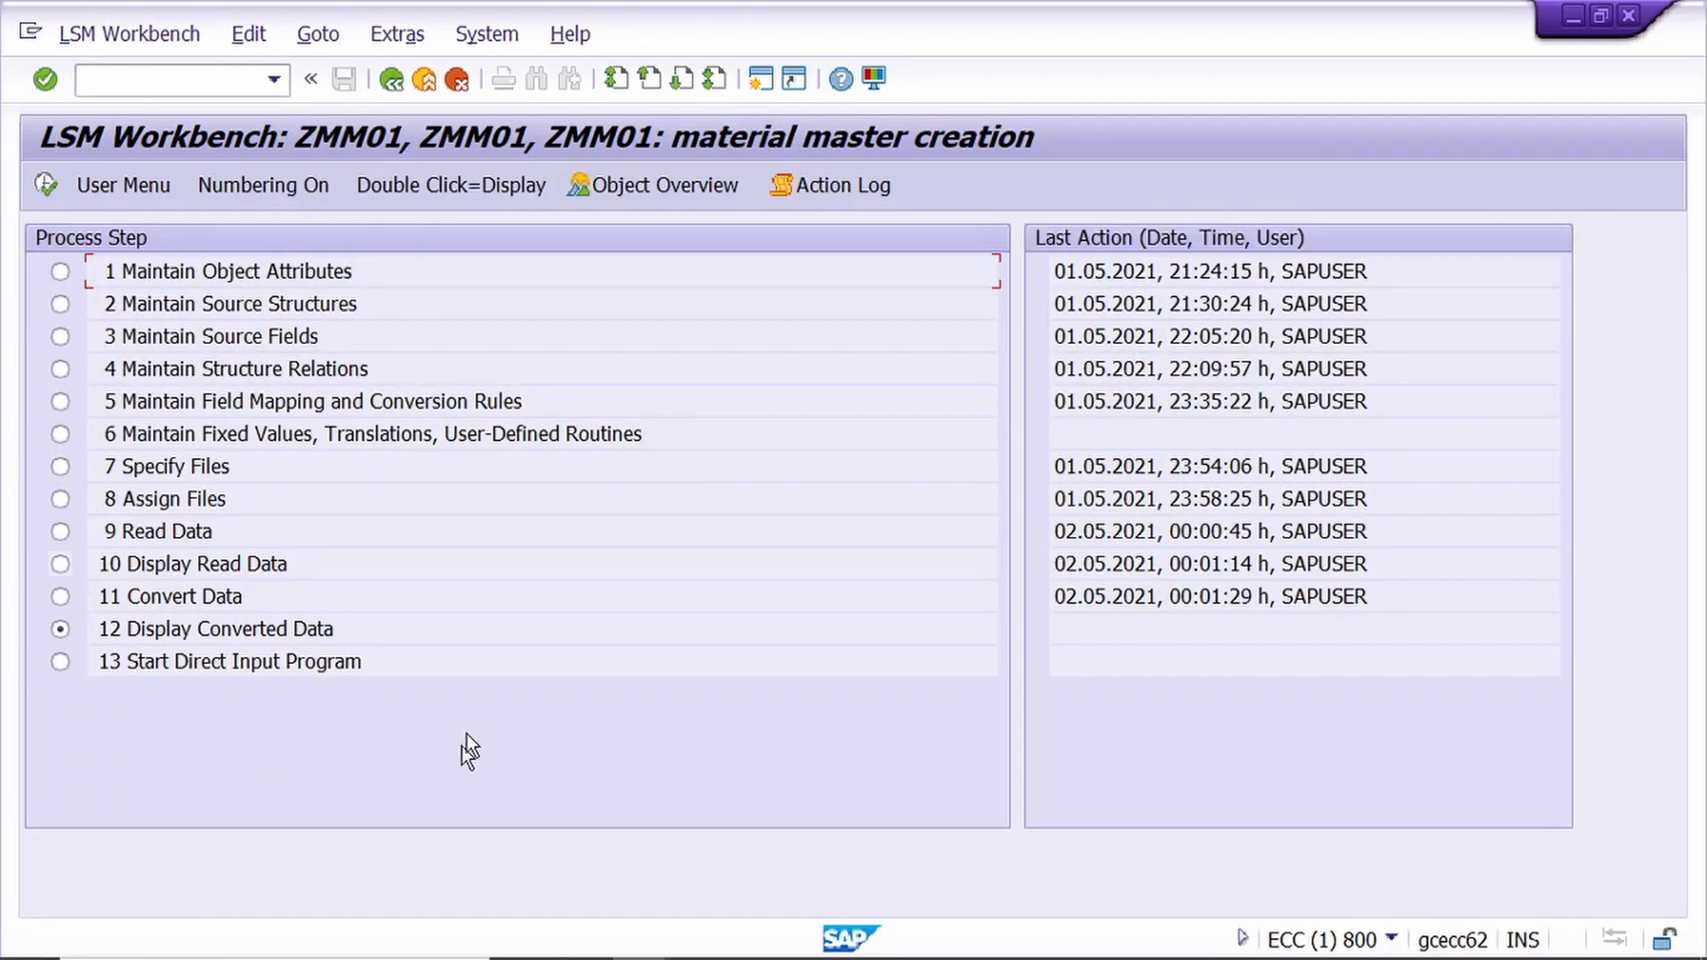
pyautogui.click(42, 185)
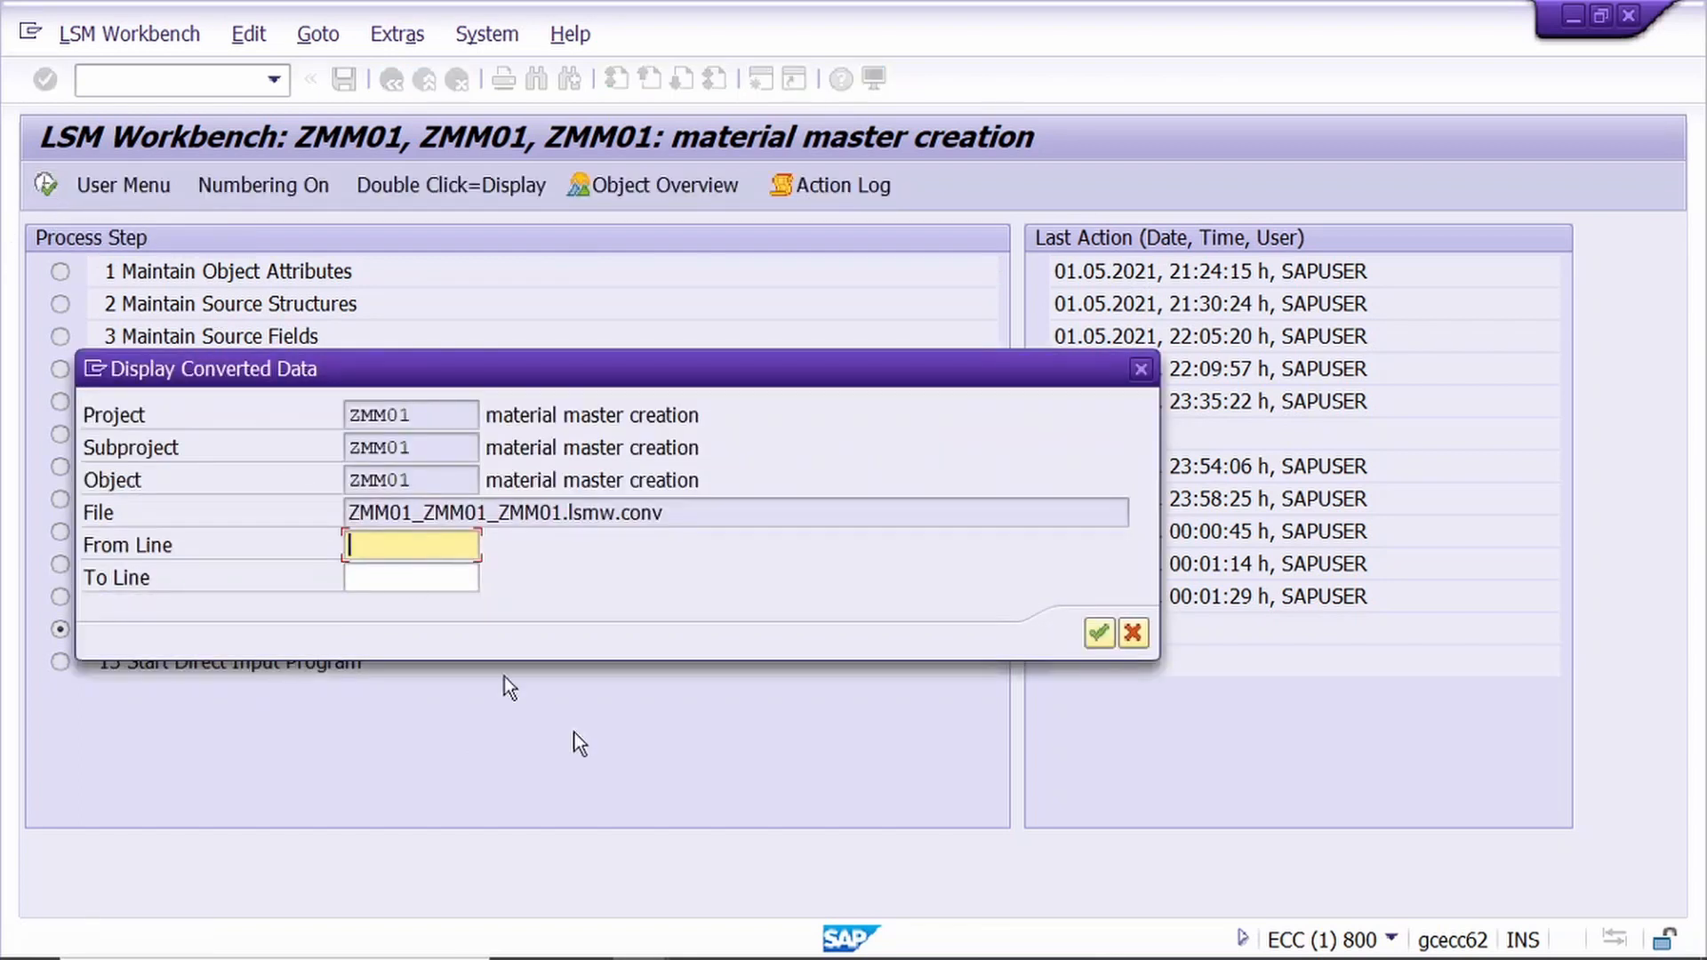
pyautogui.click(1091, 632)
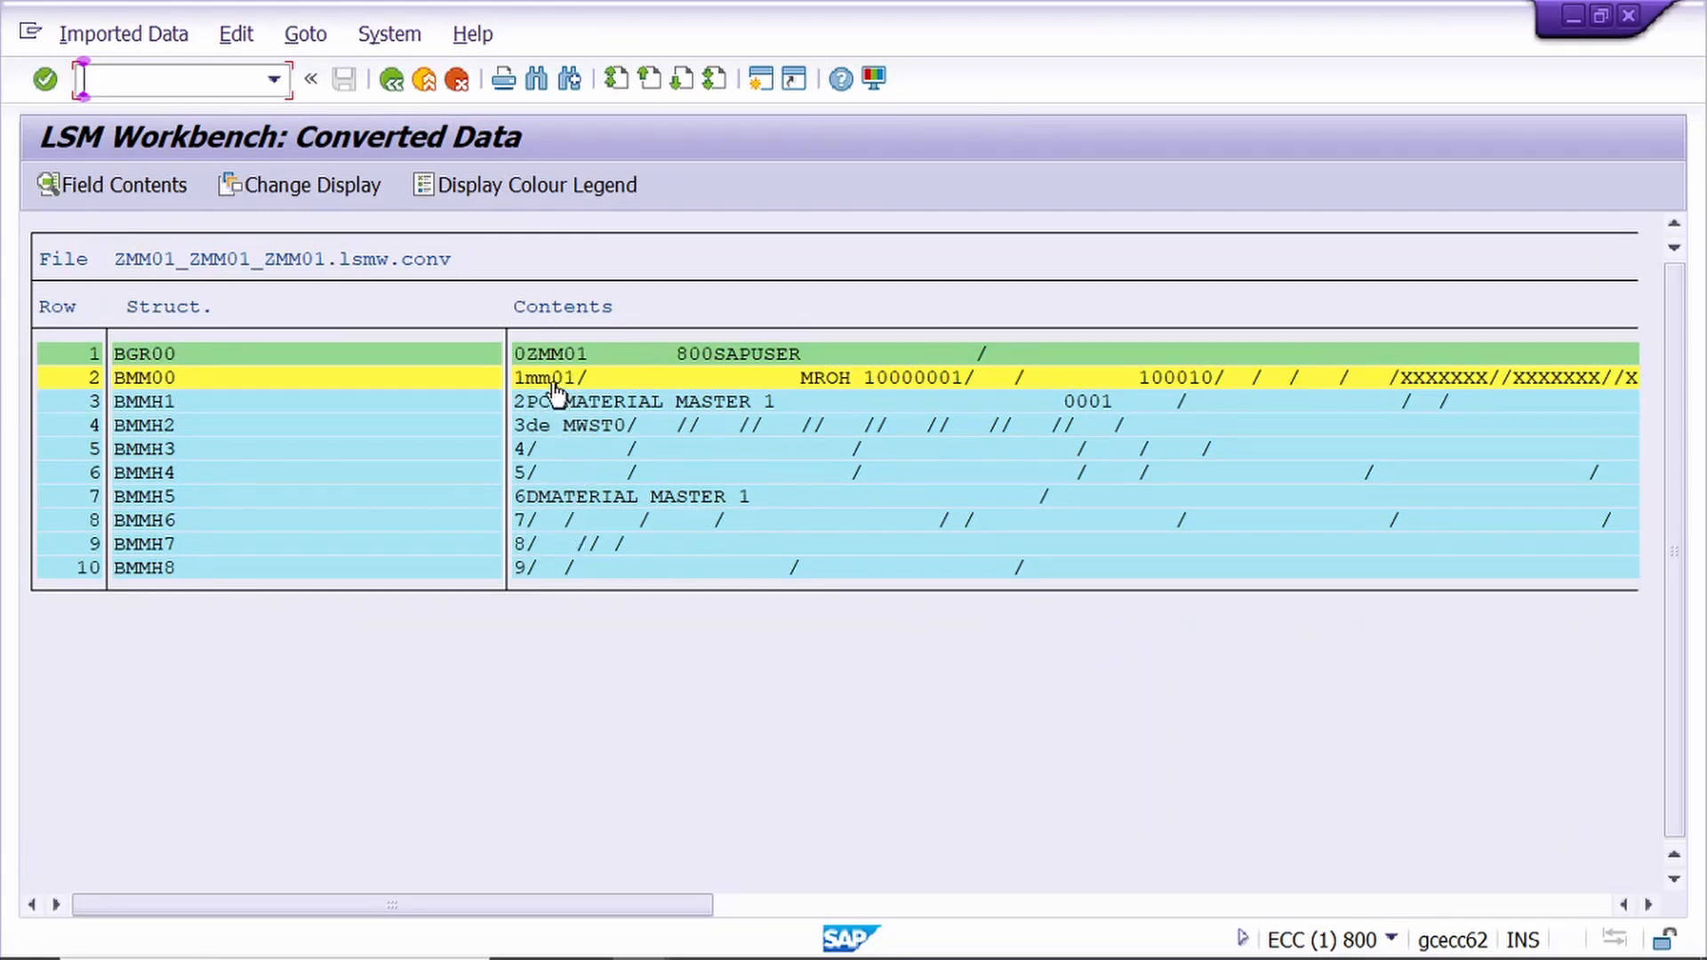
# - Examine all field values of the BMM00 record, including organizational levels and view indicators, and return to the converted data overview
pyautogui.click(550, 382)
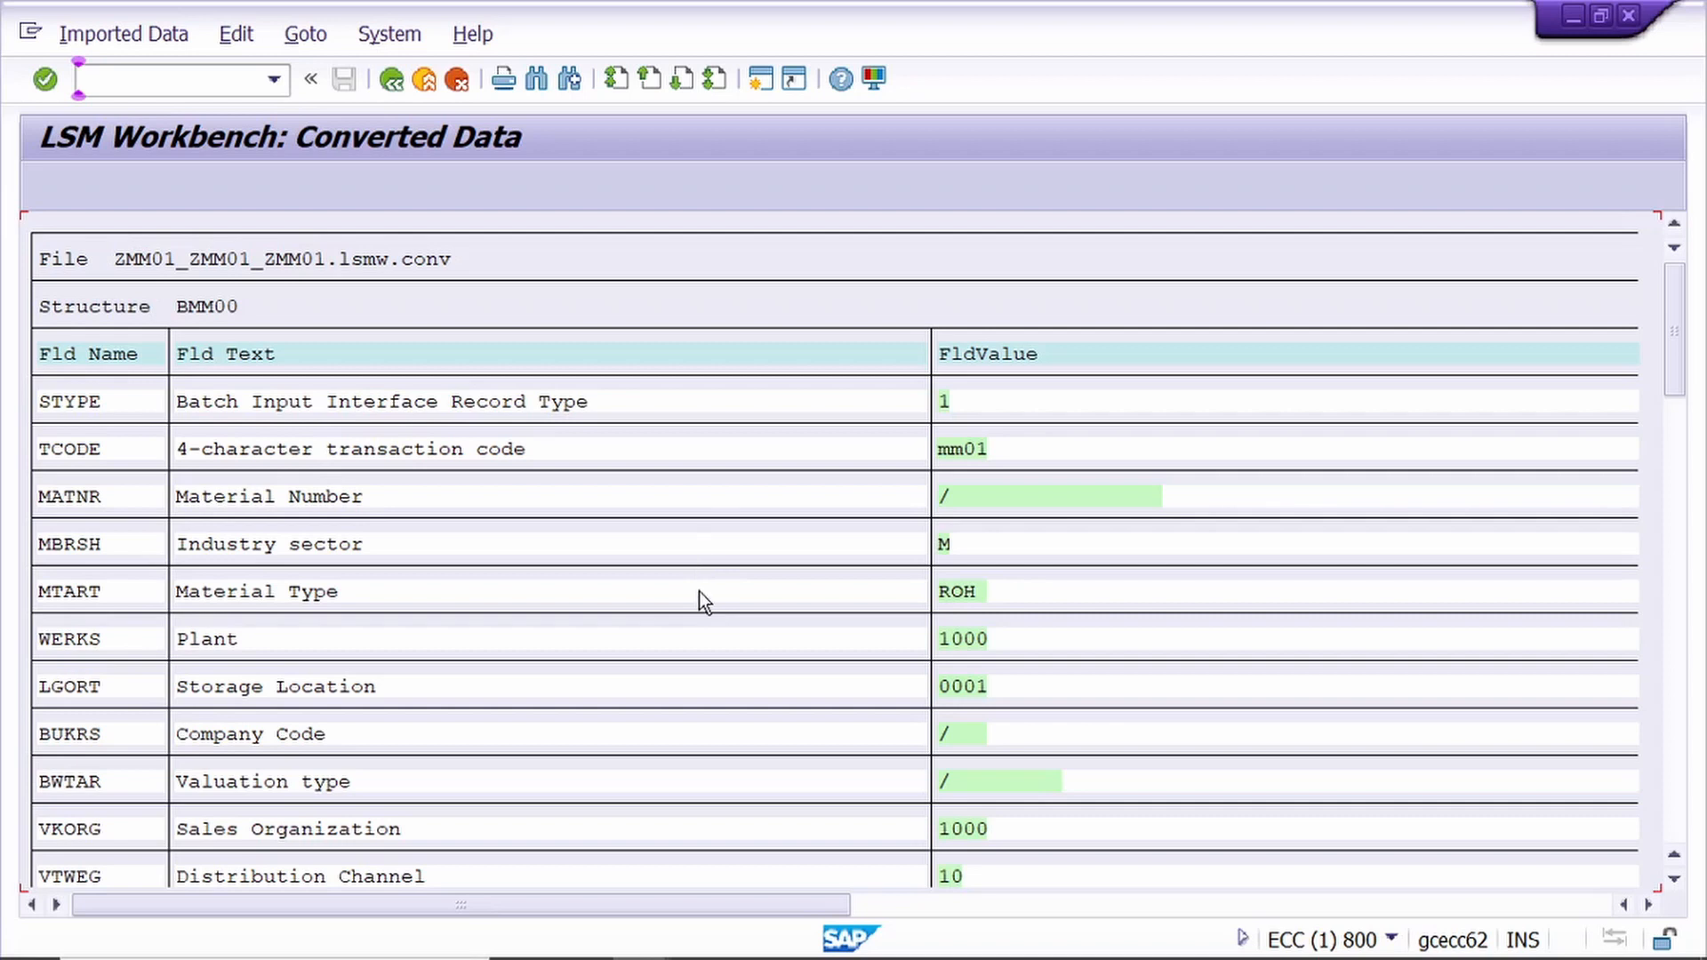
pyautogui.scroll(-3, 692, 685)
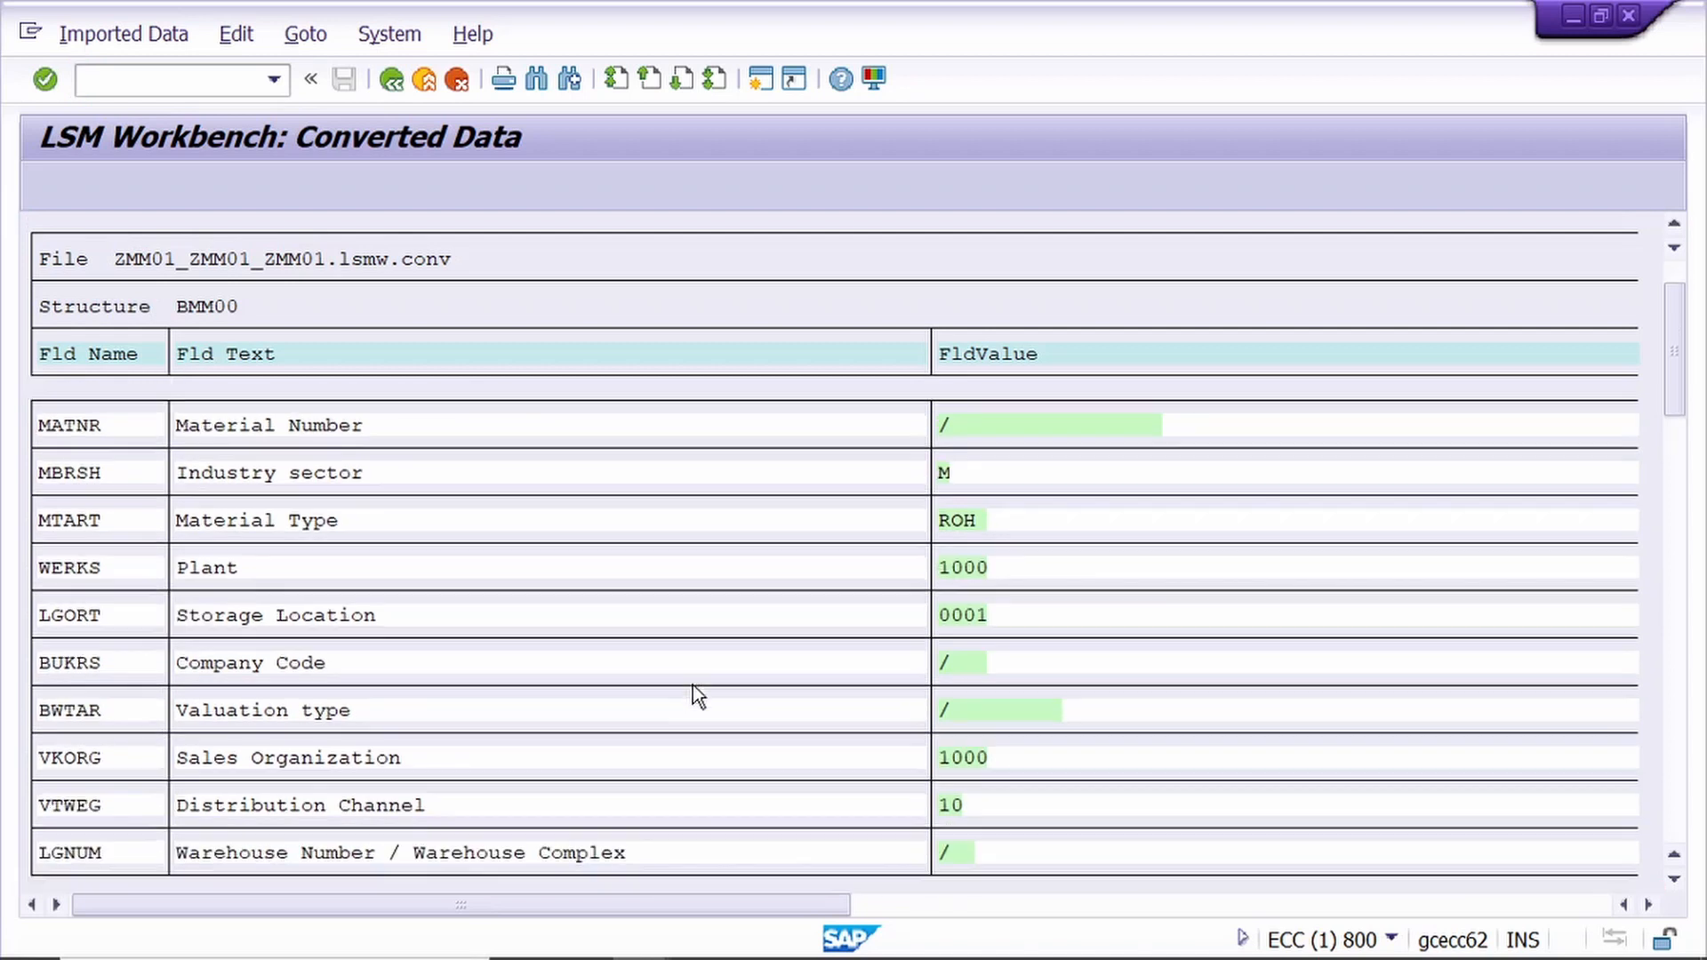
pyautogui.scroll(-6, 693, 704)
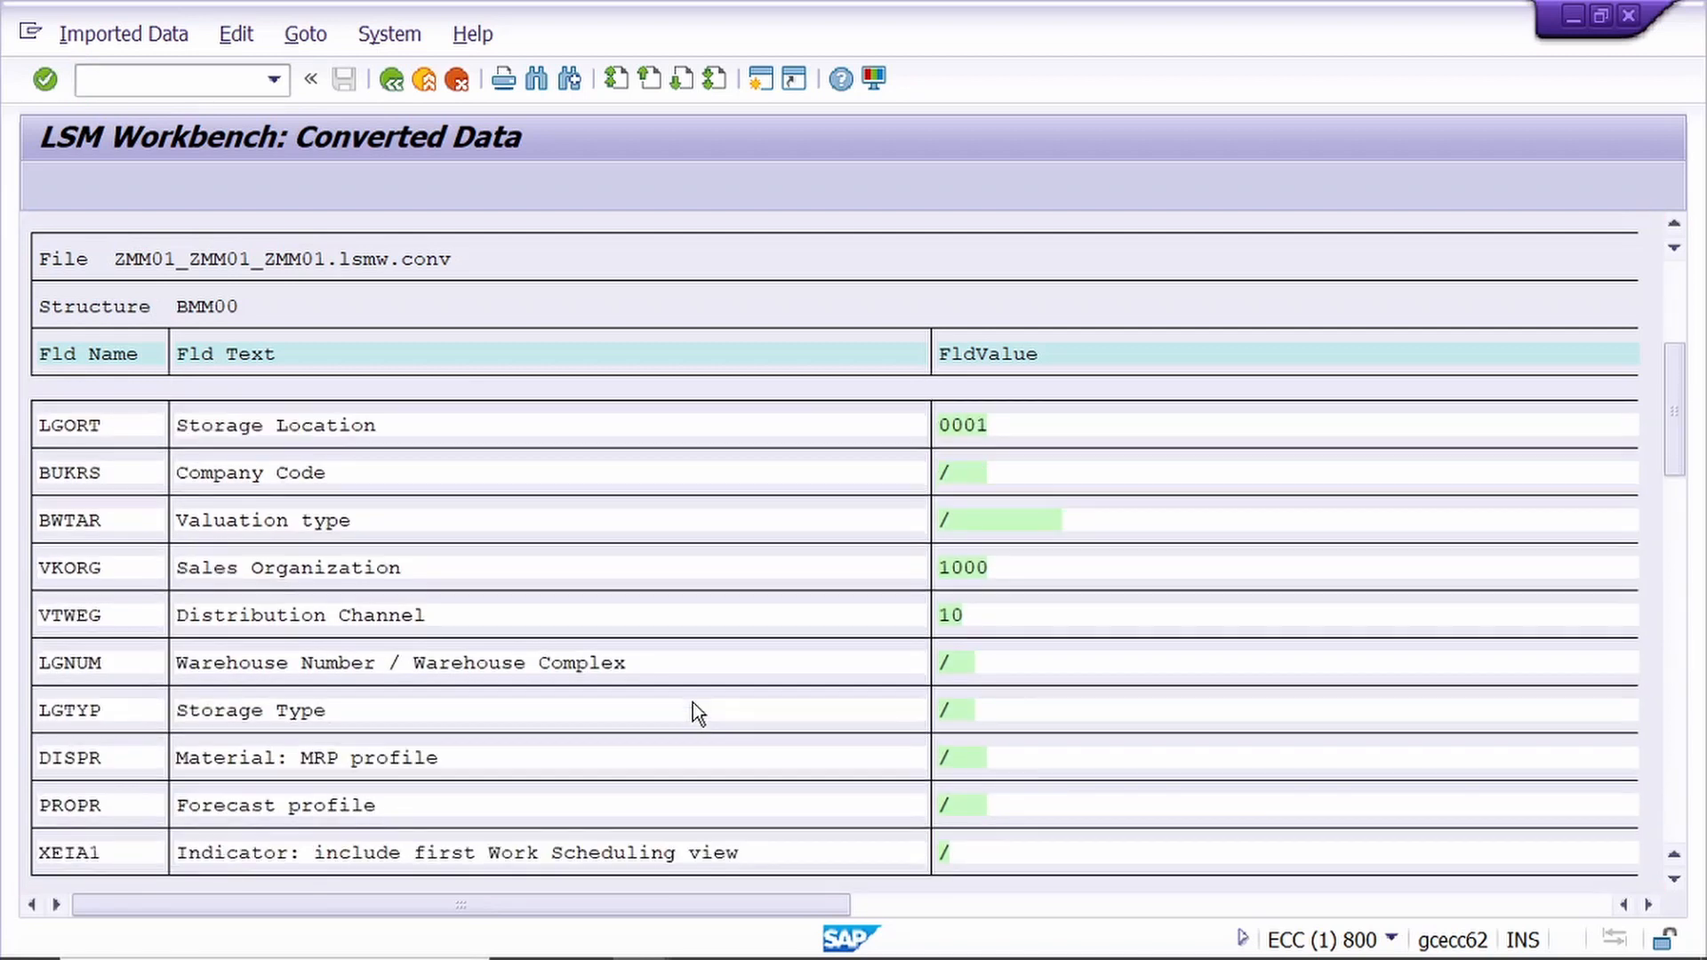
pyautogui.scroll(-1, 695, 704)
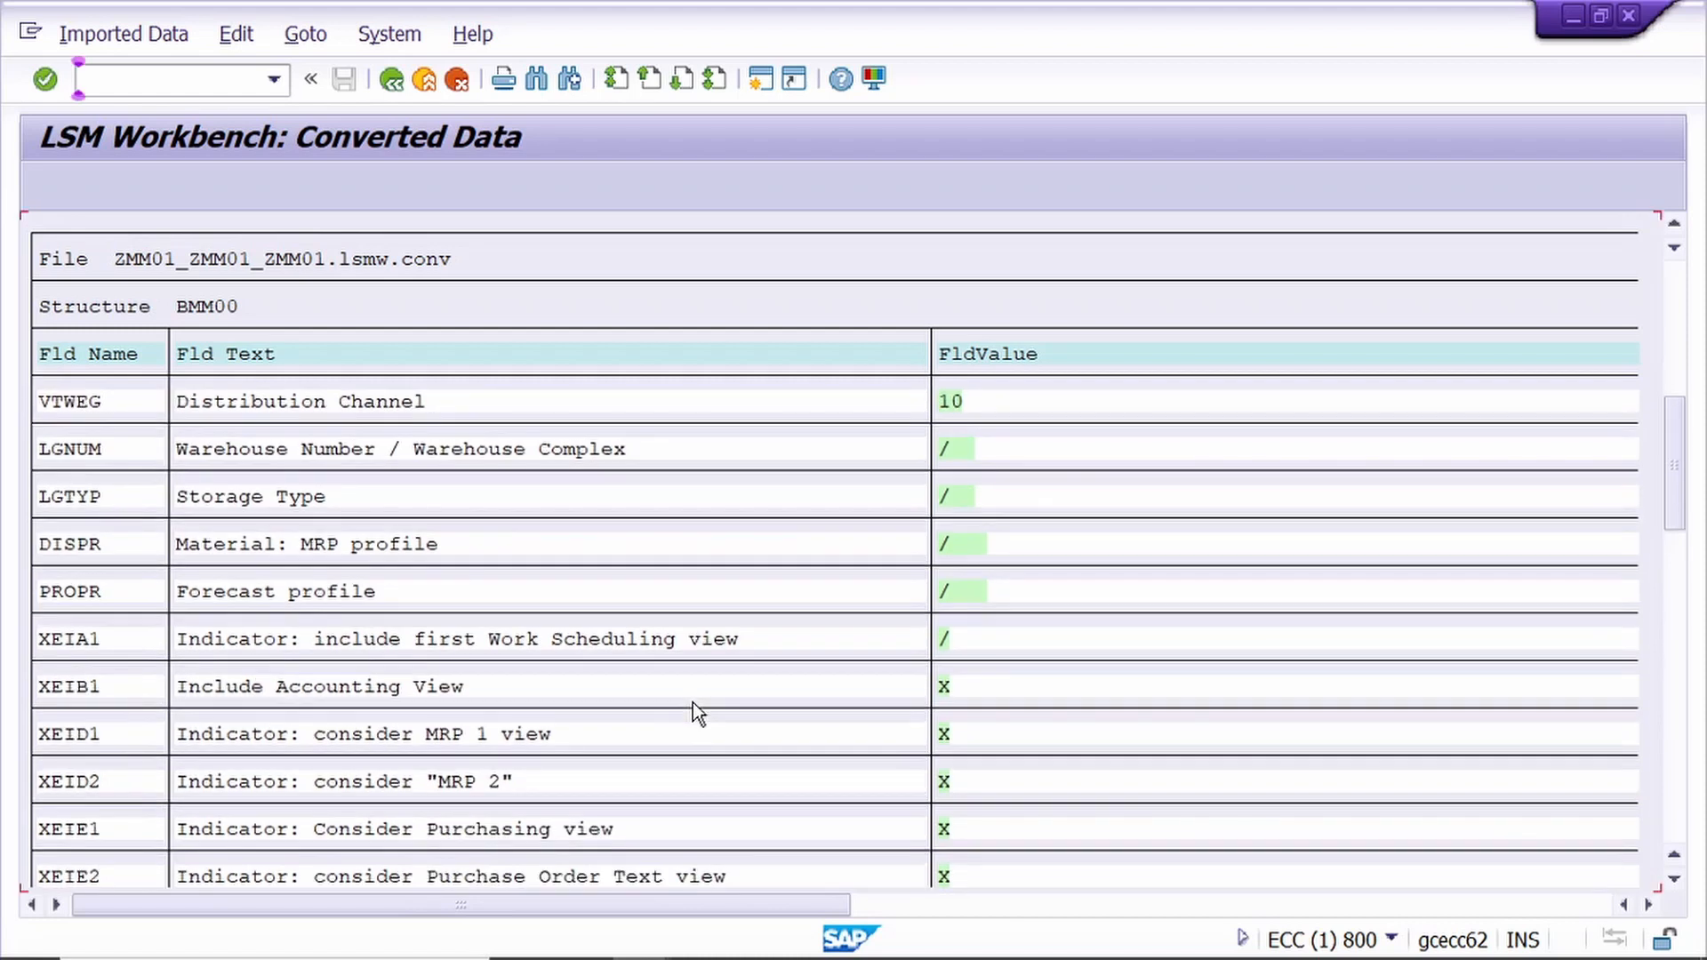
pyautogui.scroll(-3, 680, 675)
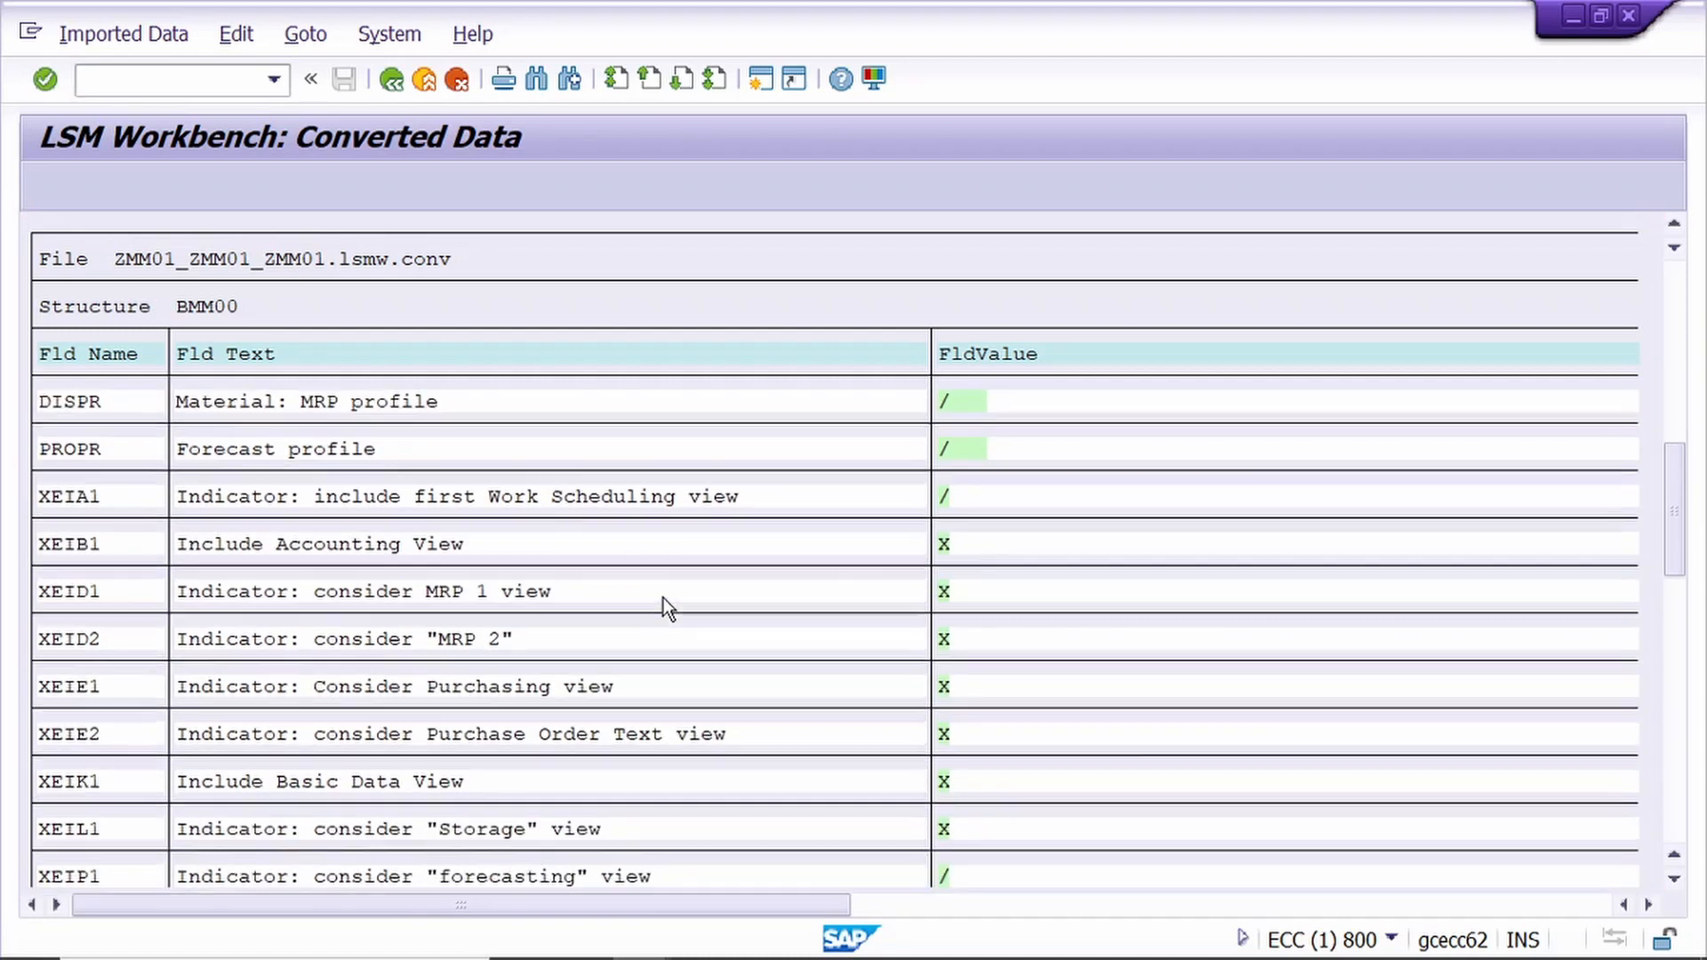
pyautogui.scroll(-1, 665, 608)
pyautogui.scroll(-2, 699, 541)
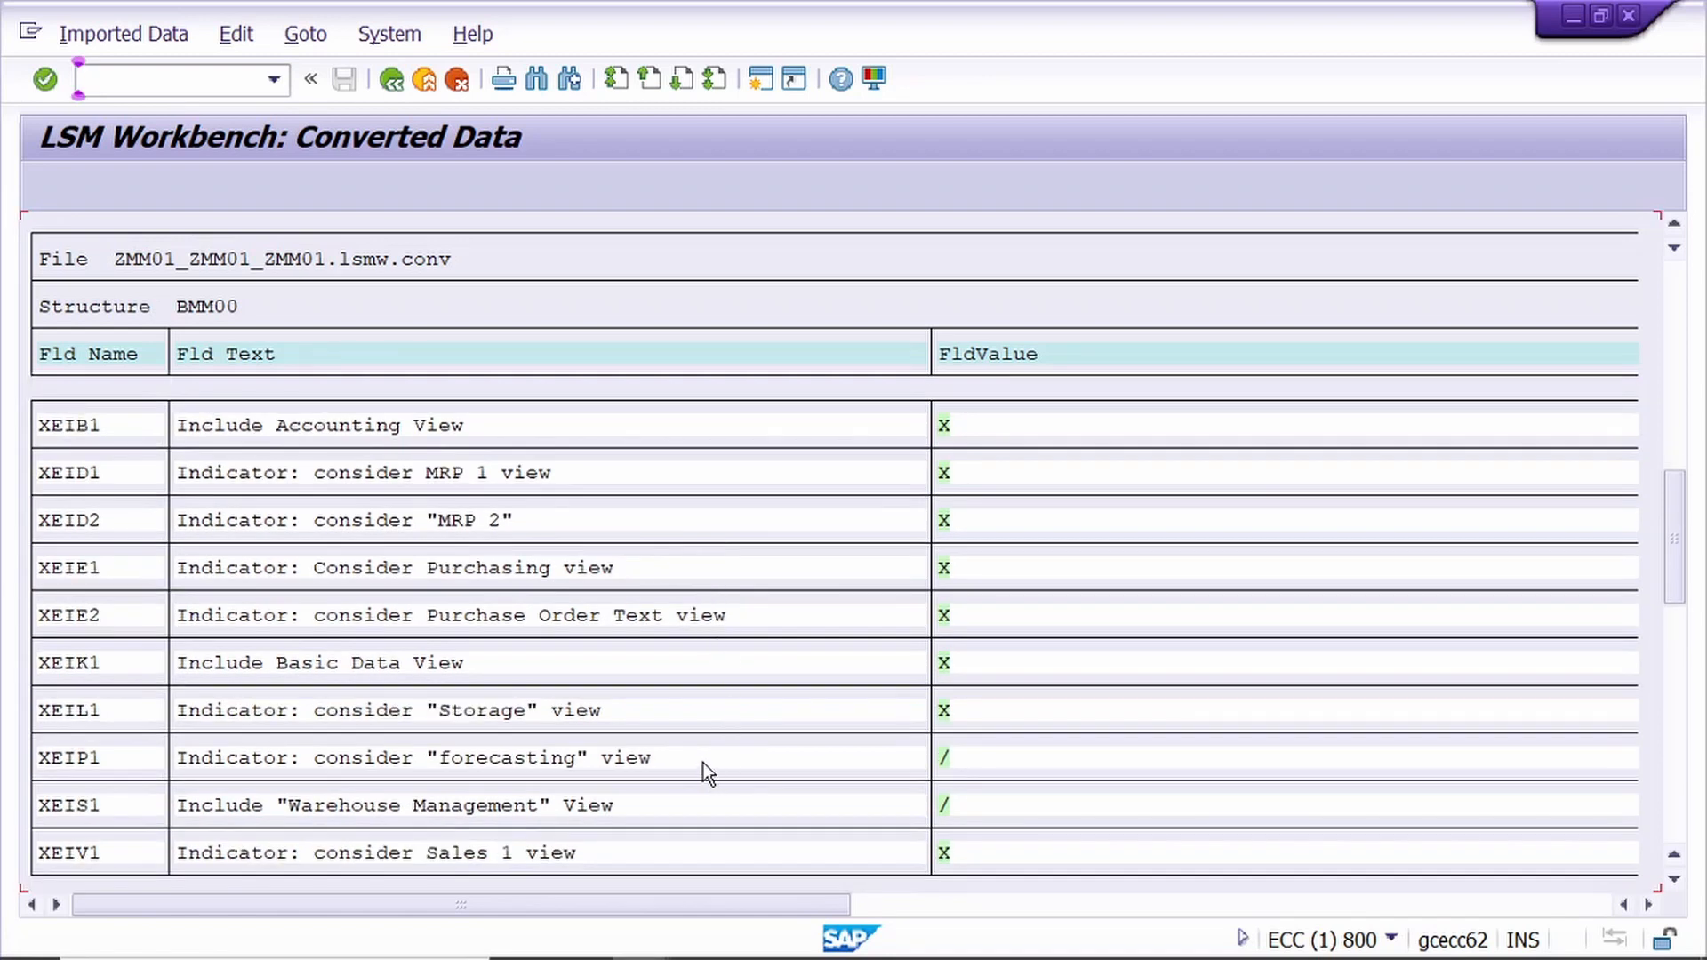
pyautogui.scroll(-4, 704, 716)
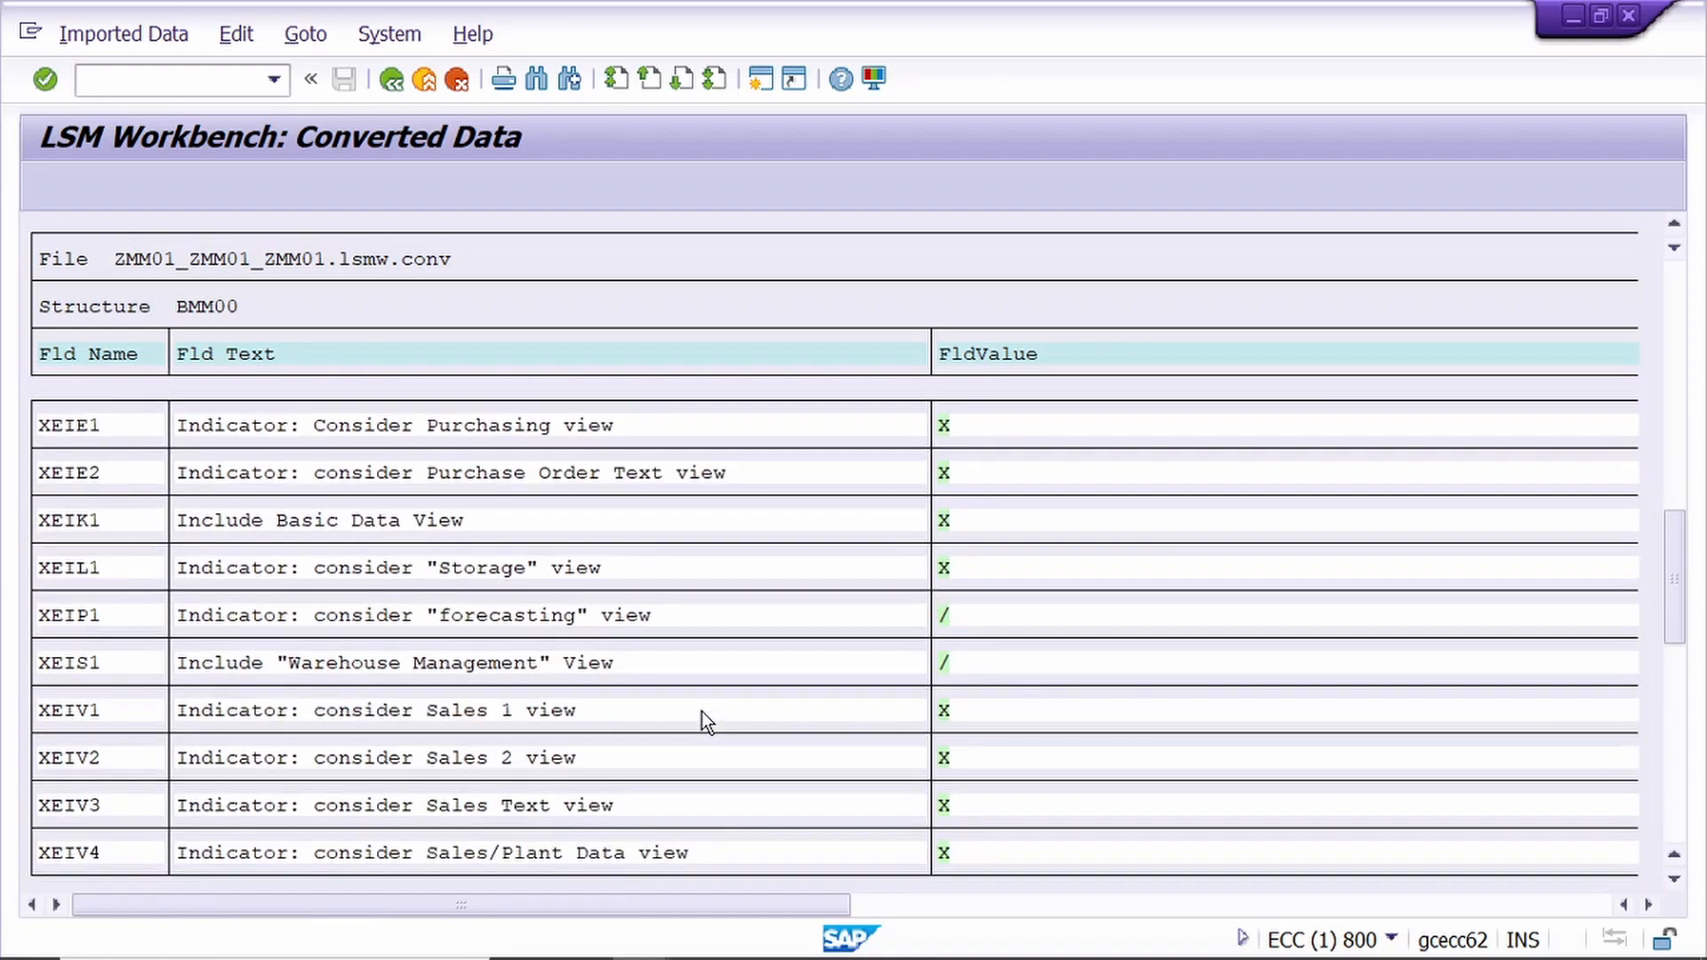
pyautogui.scroll(-3, 702, 711)
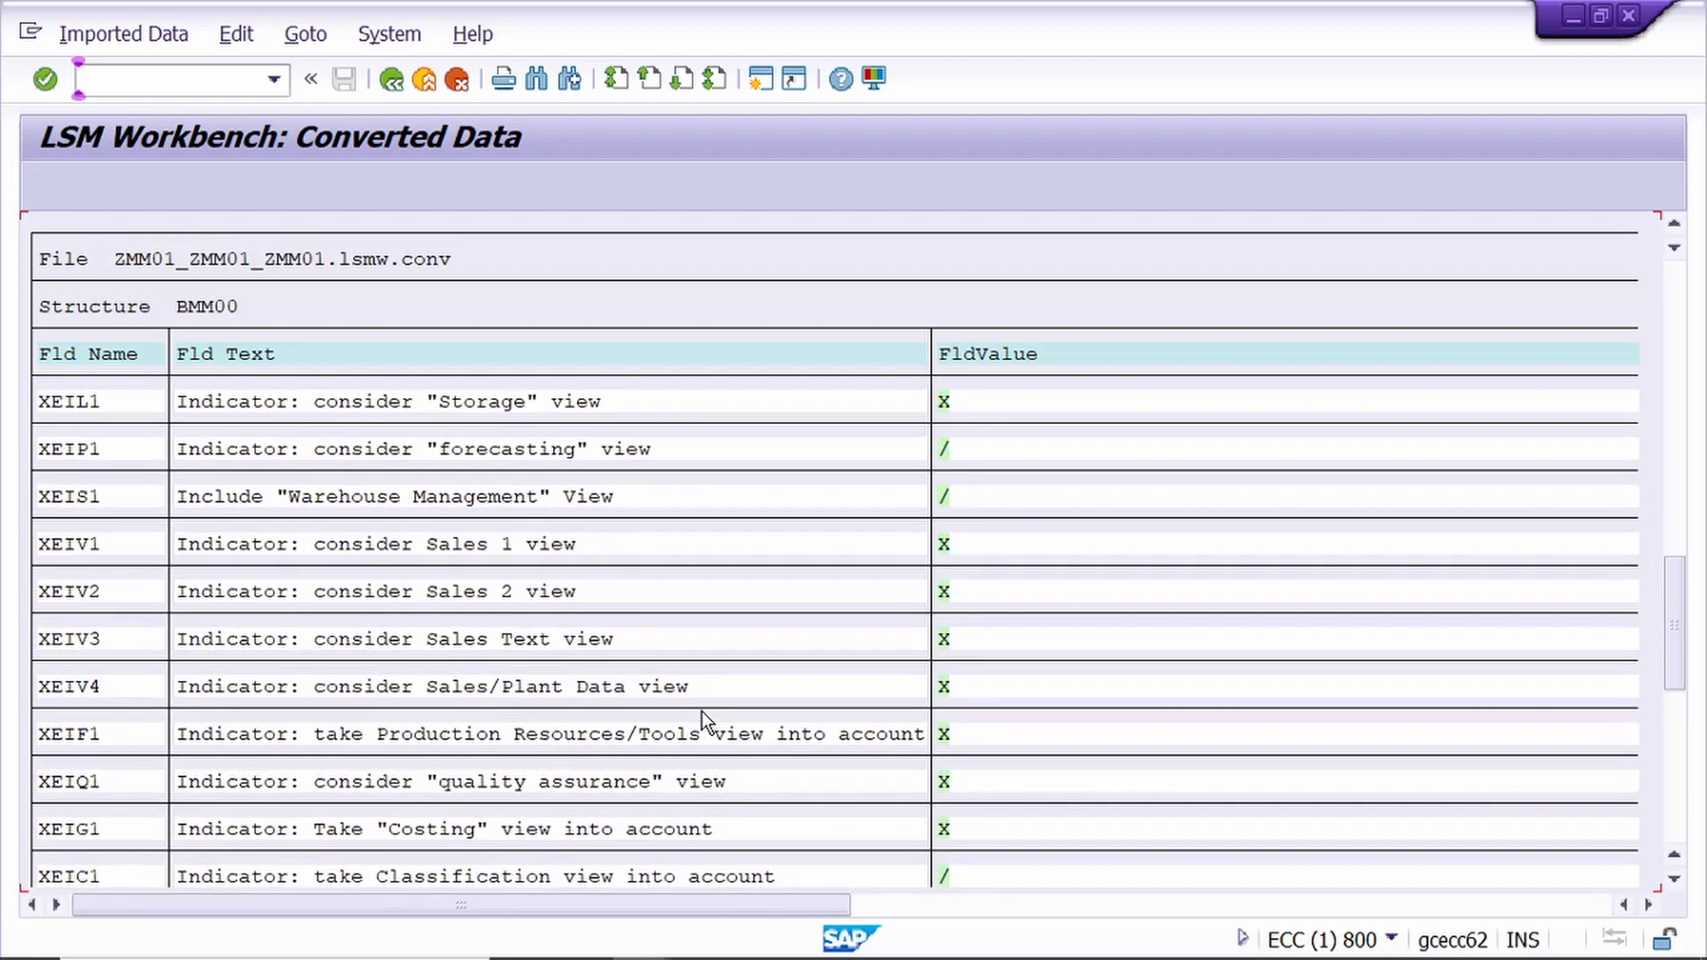
pyautogui.scroll(-5, 702, 711)
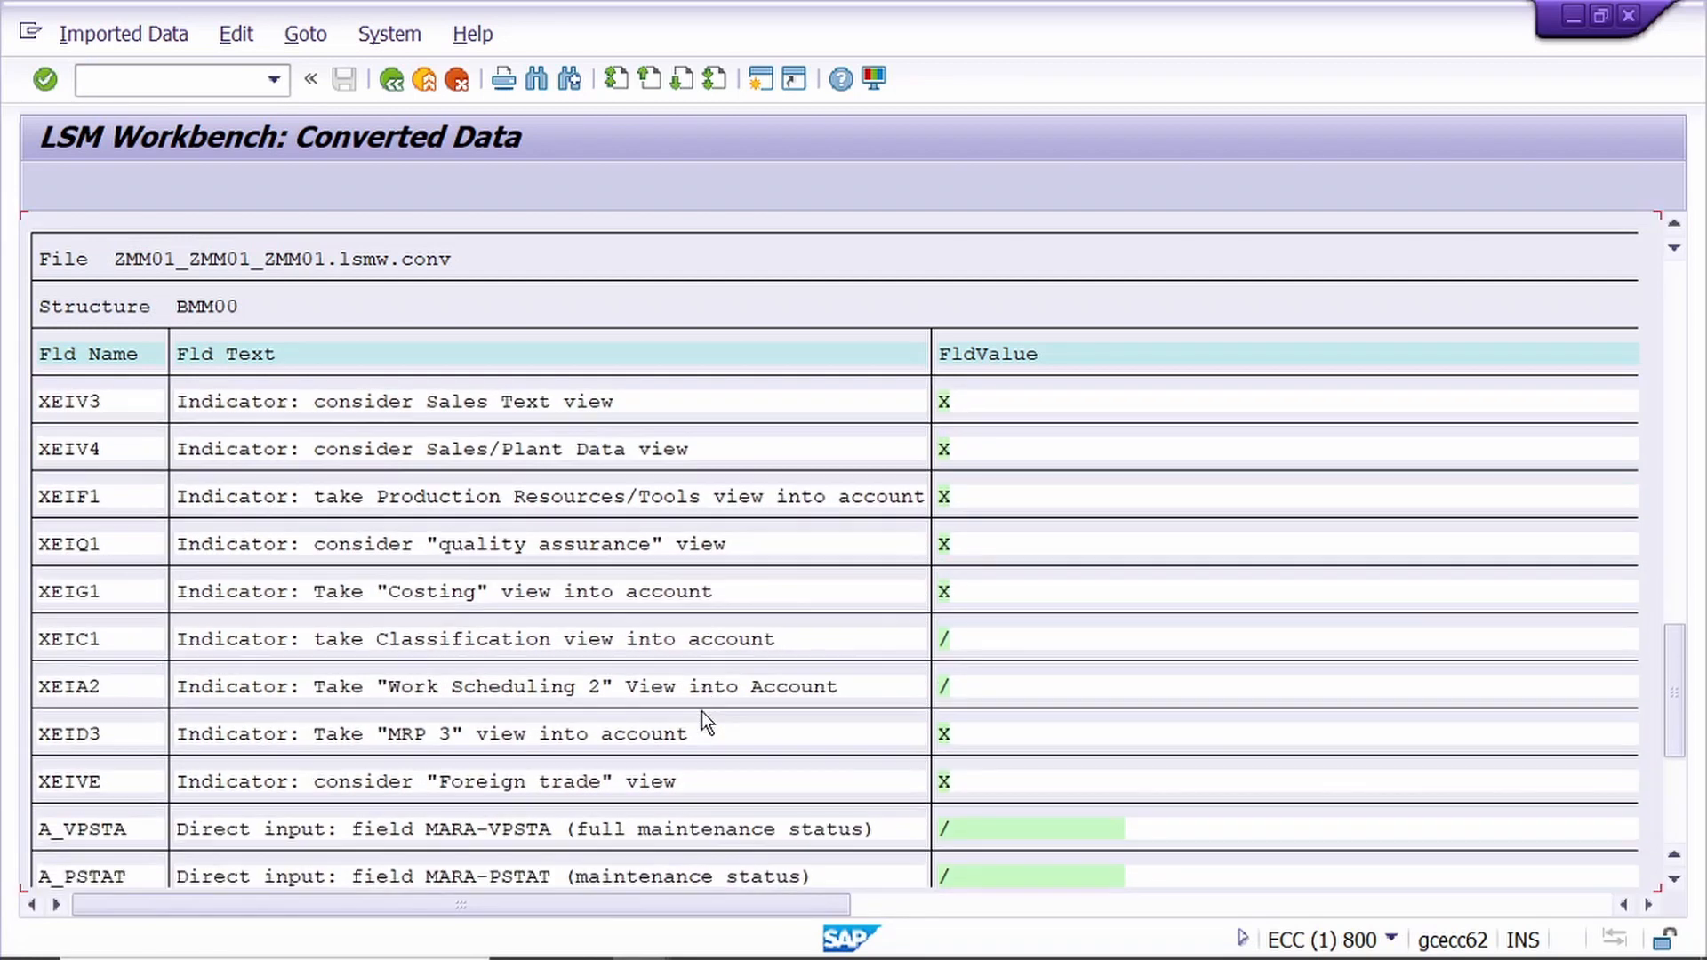
pyautogui.scroll(-4, 702, 711)
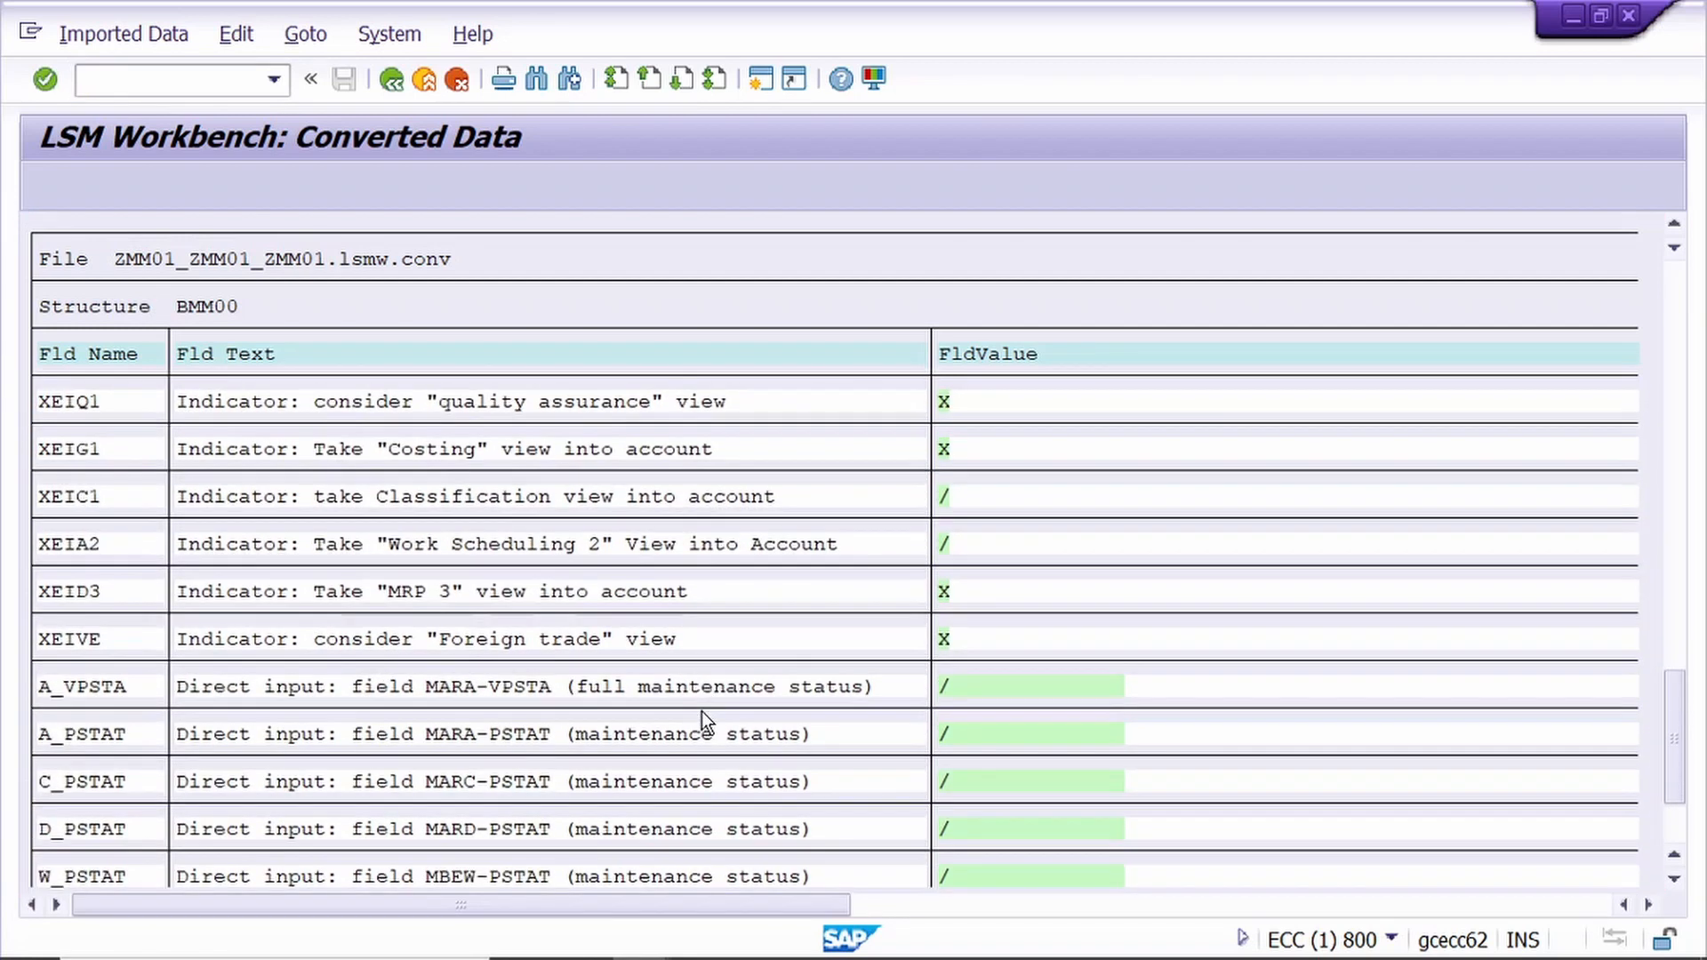
pyautogui.scroll(-2, 702, 712)
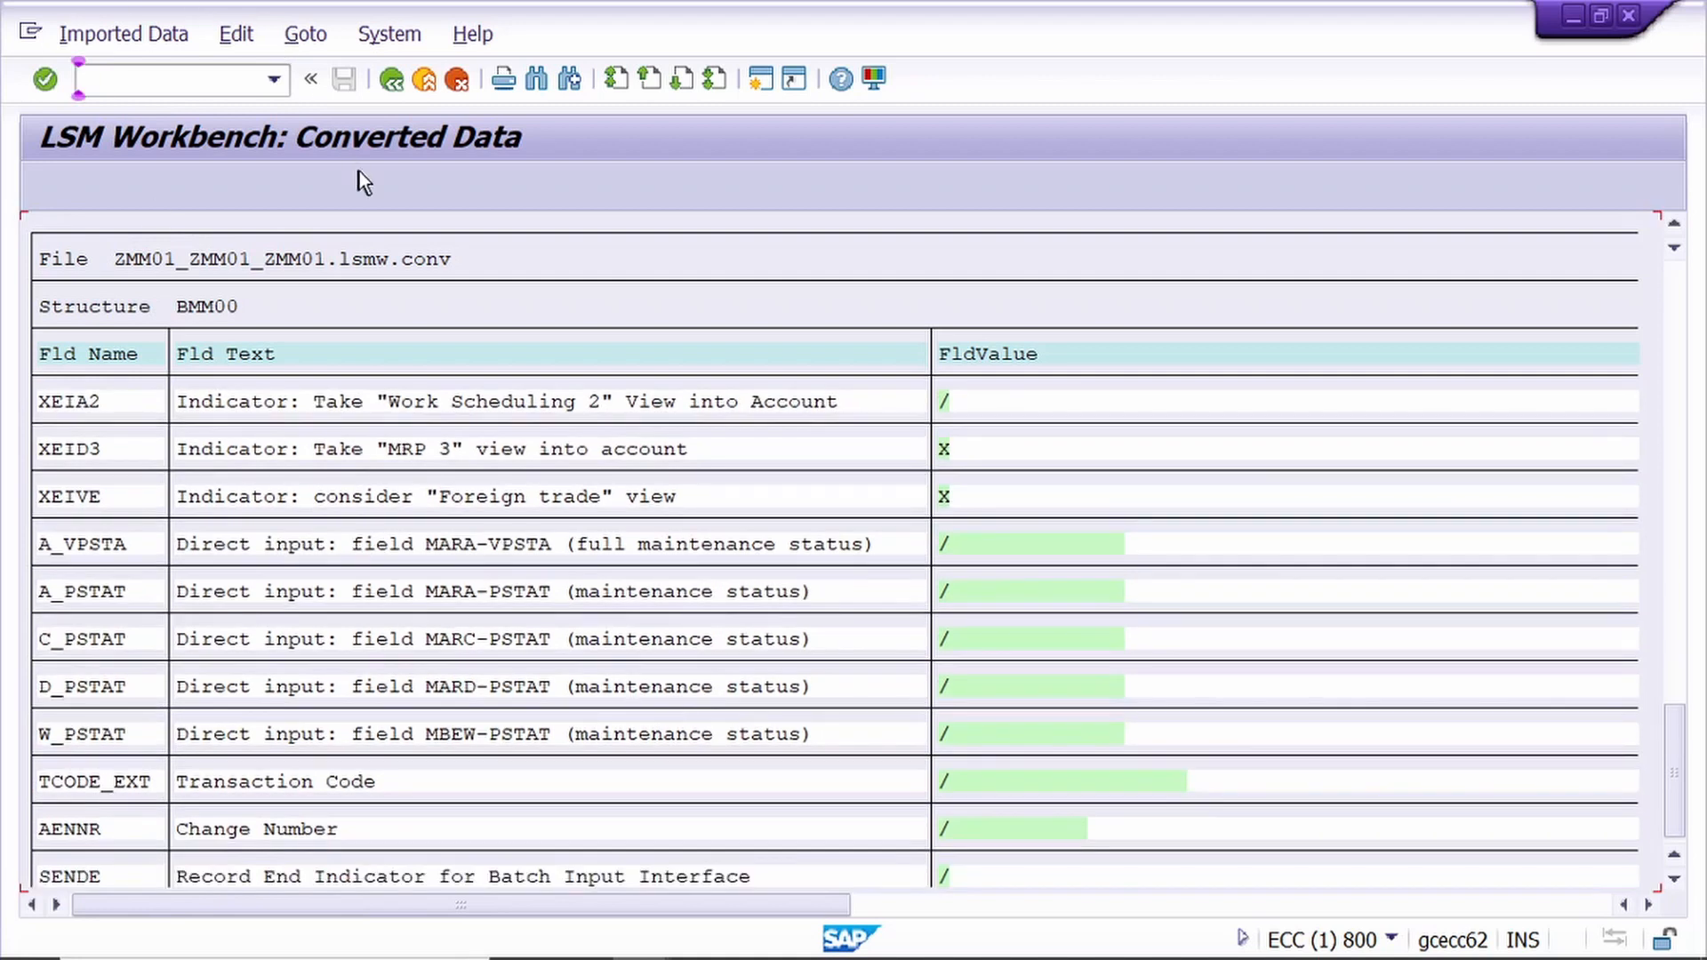
pyautogui.click(392, 80)
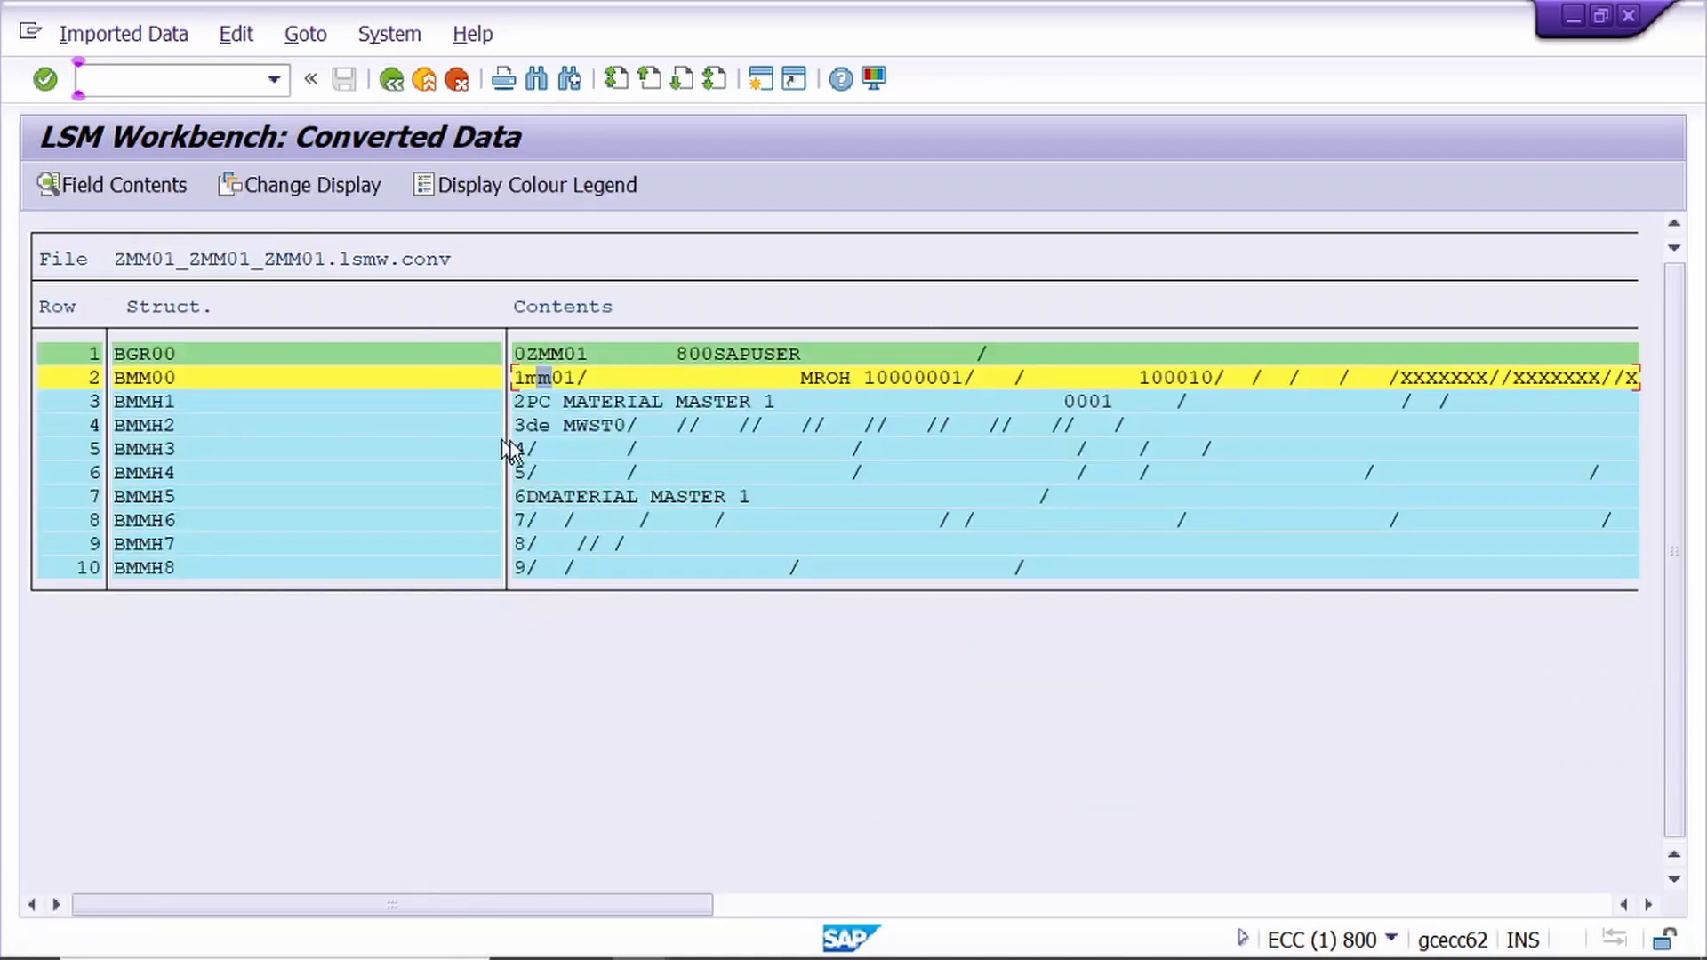
# - Examine the BMMH1 record's field values from the base unit of measure through the sales fields, then return to the overview
pyautogui.doubleClick(594, 404)
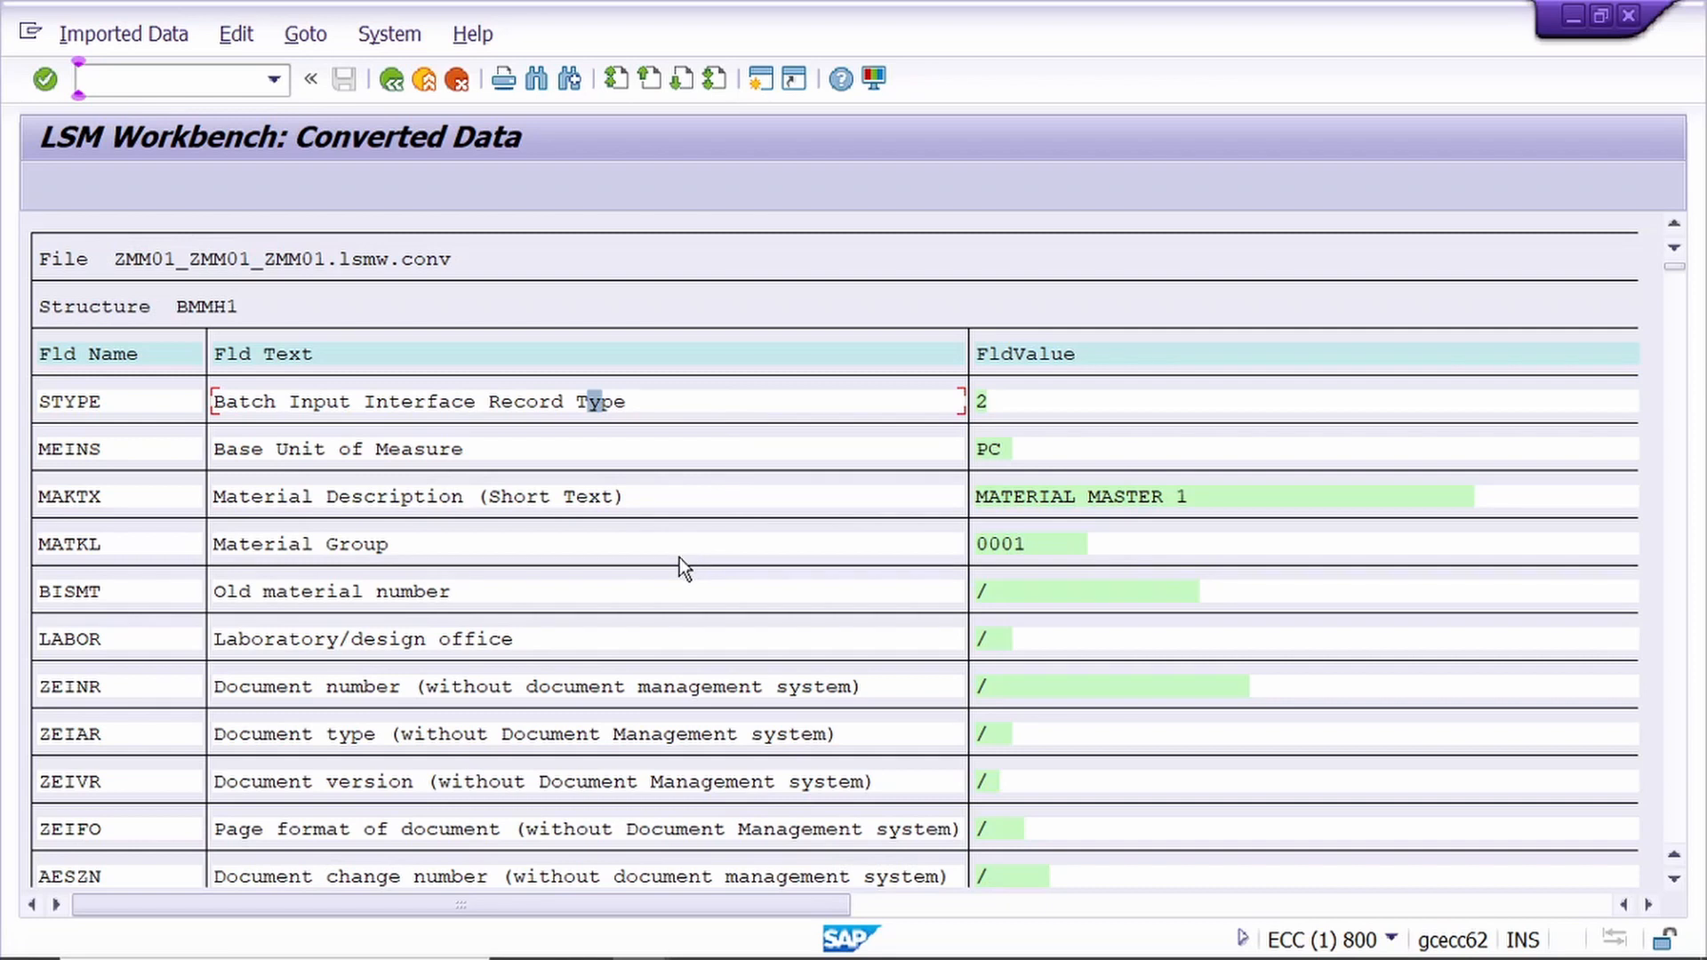
pyautogui.scroll(-3, 680, 557)
pyautogui.scroll(-6, 678, 558)
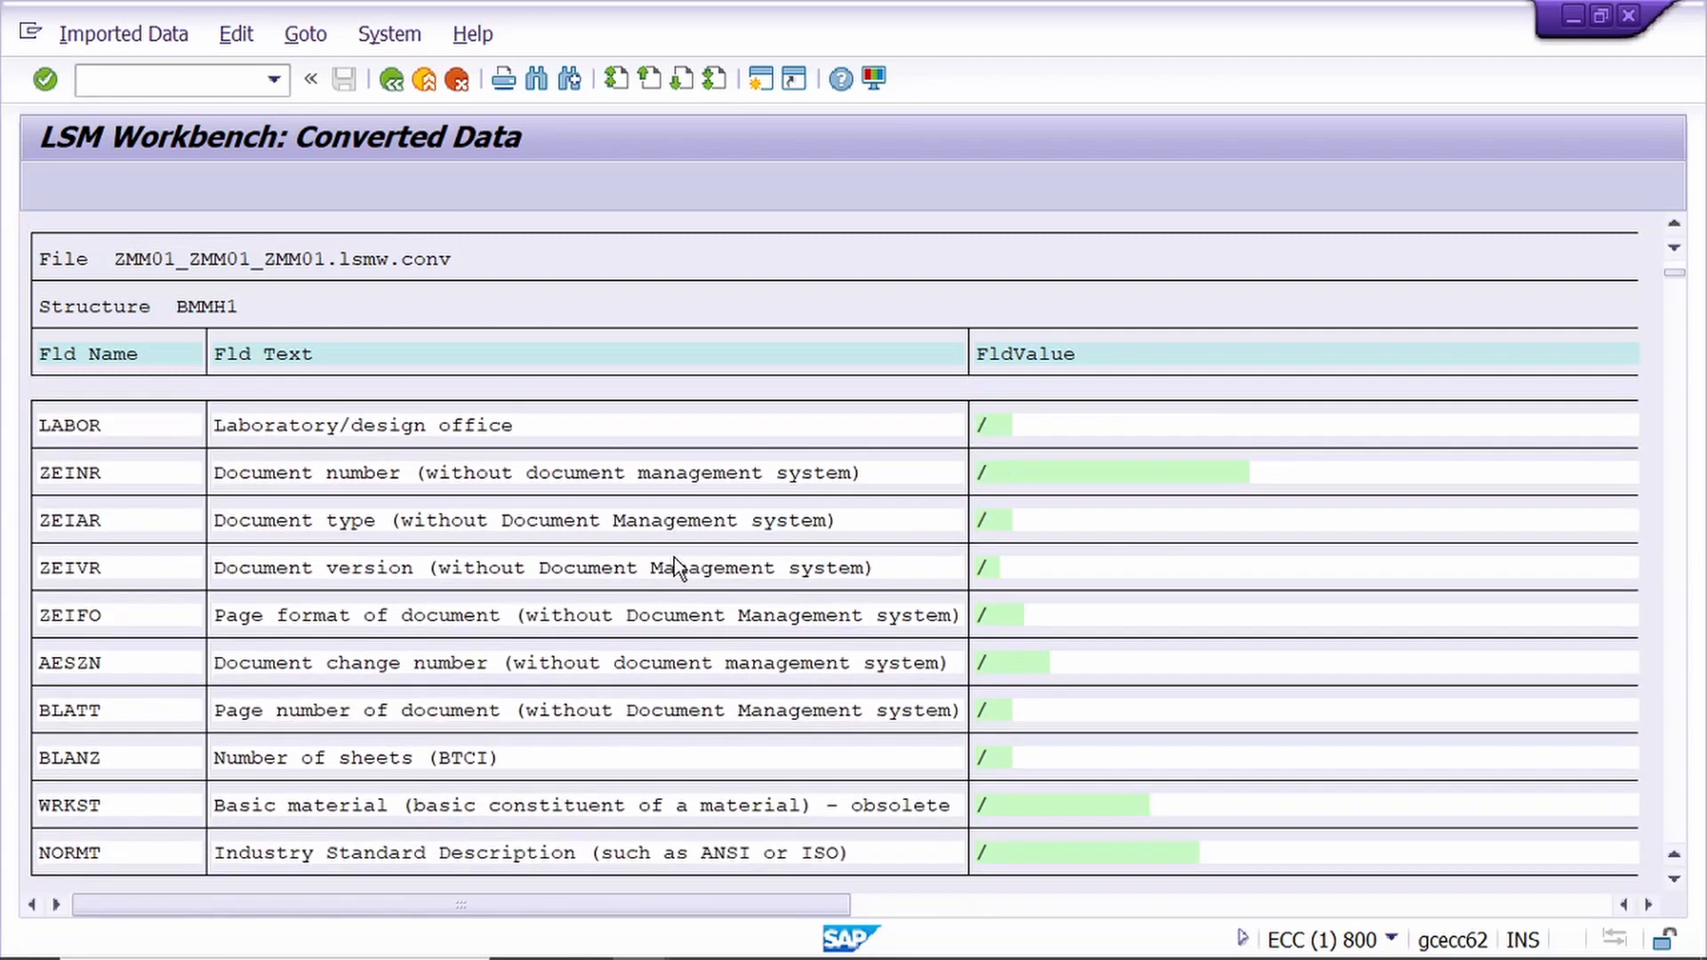
pyautogui.scroll(-4, 671, 556)
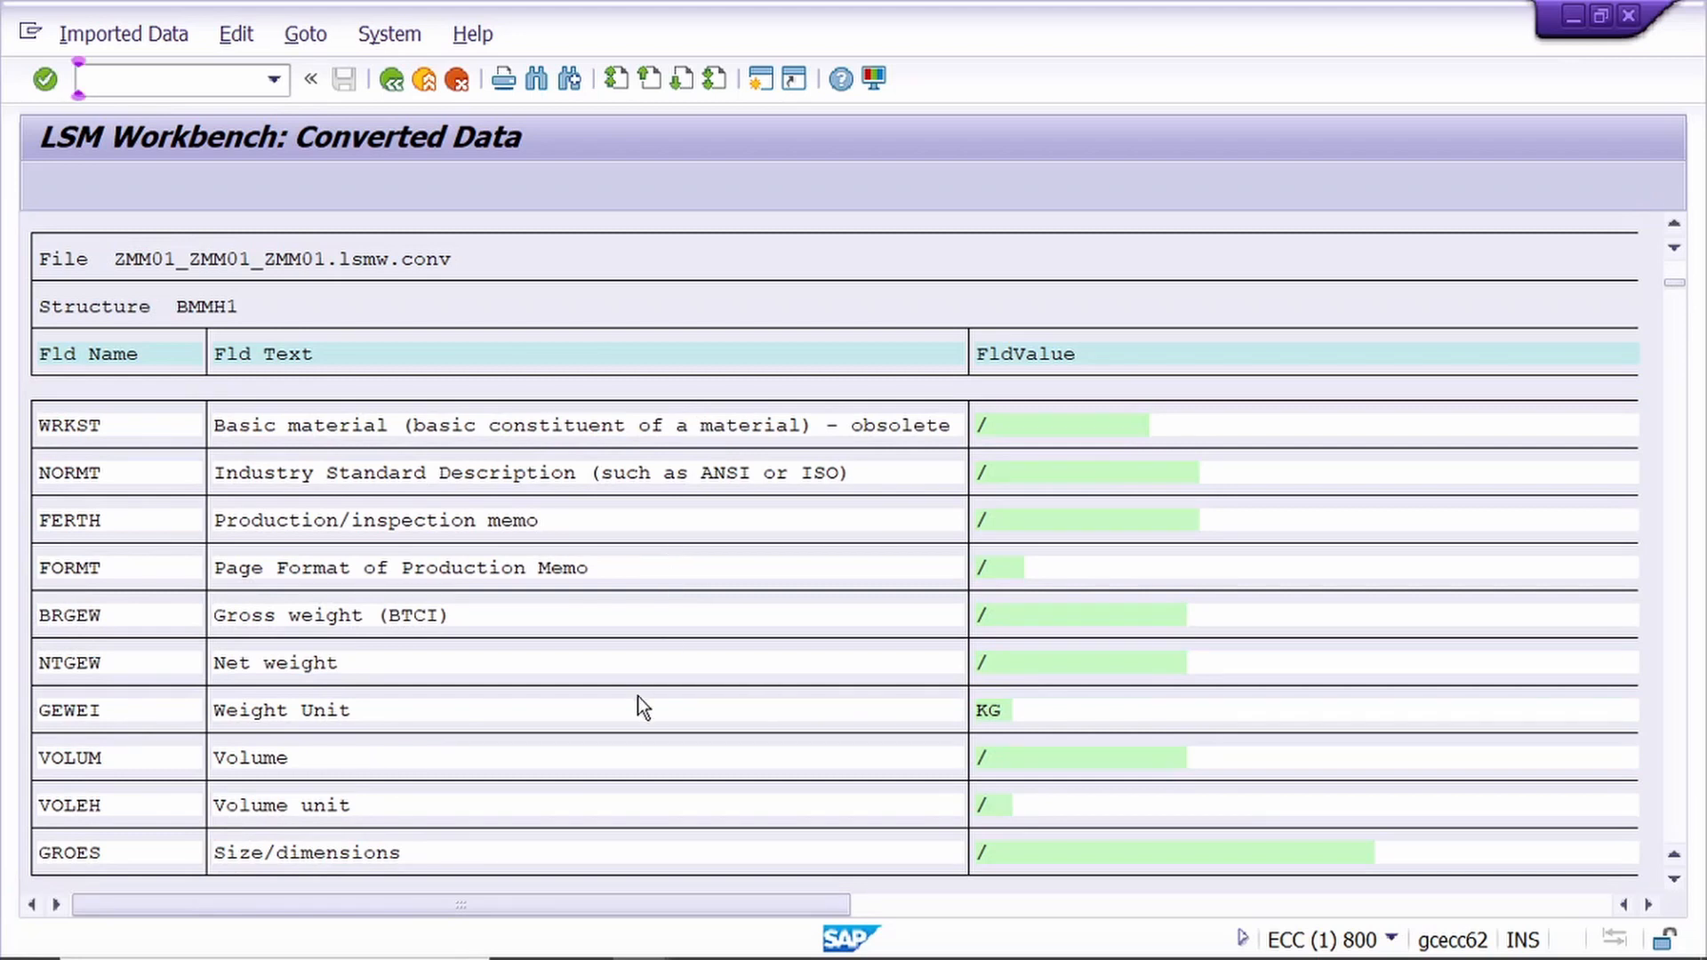
pyautogui.scroll(-4, 640, 697)
pyautogui.scroll(-4, 637, 696)
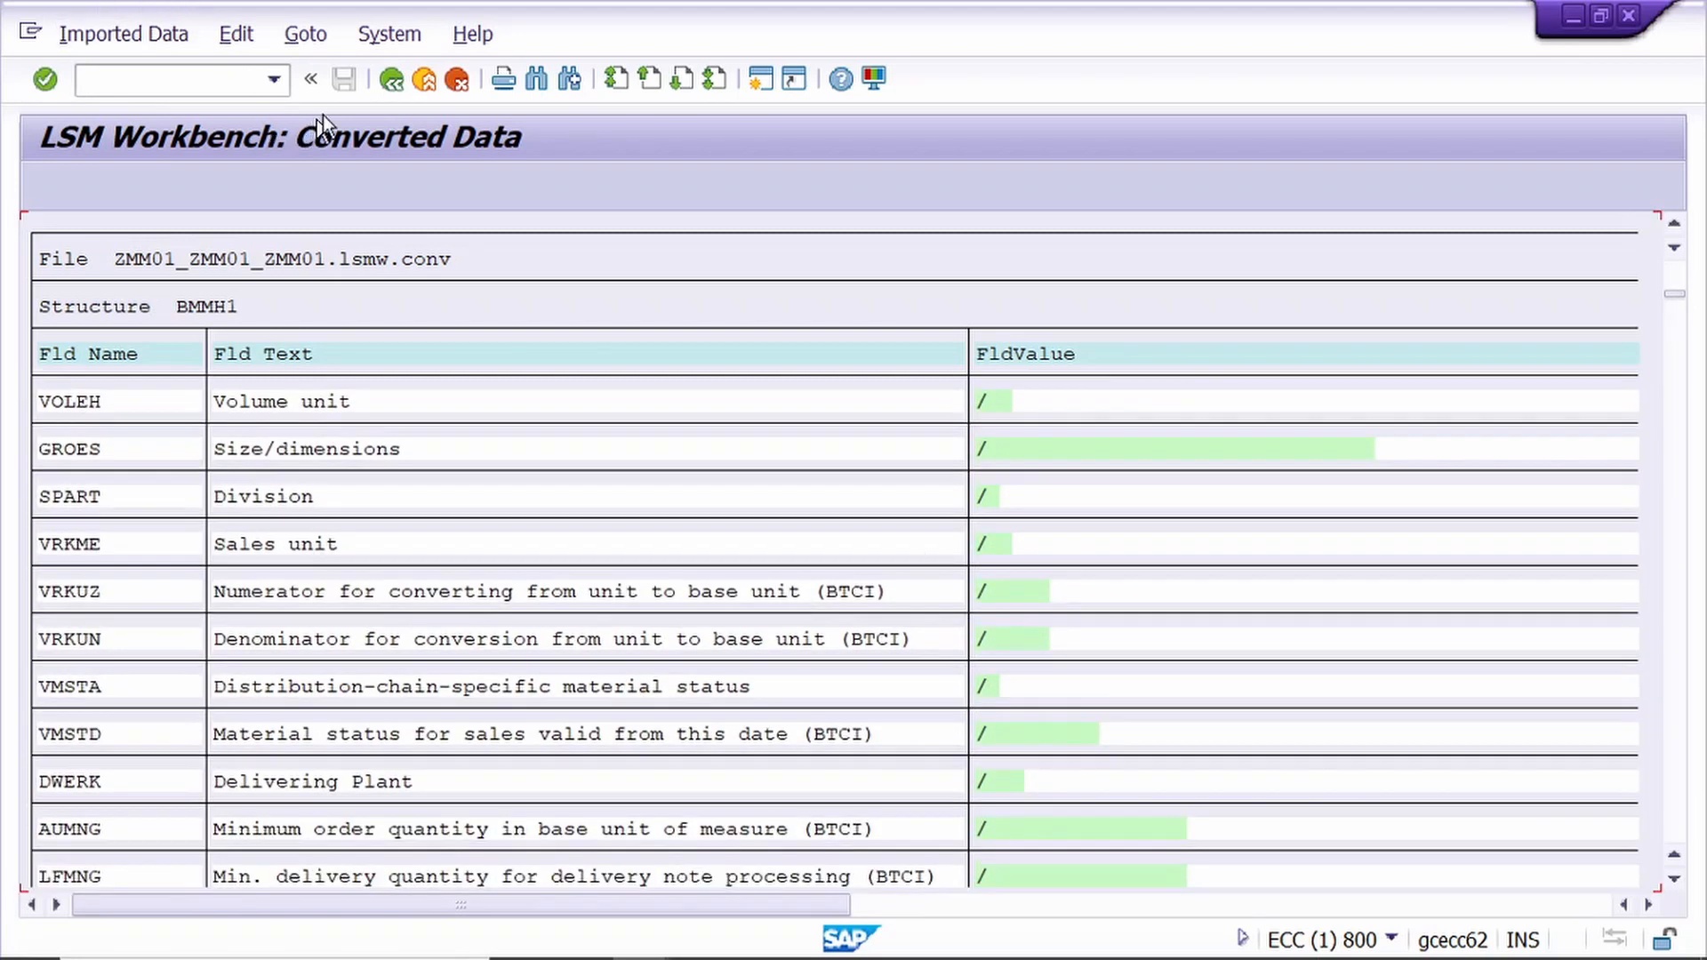
pyautogui.click(391, 80)
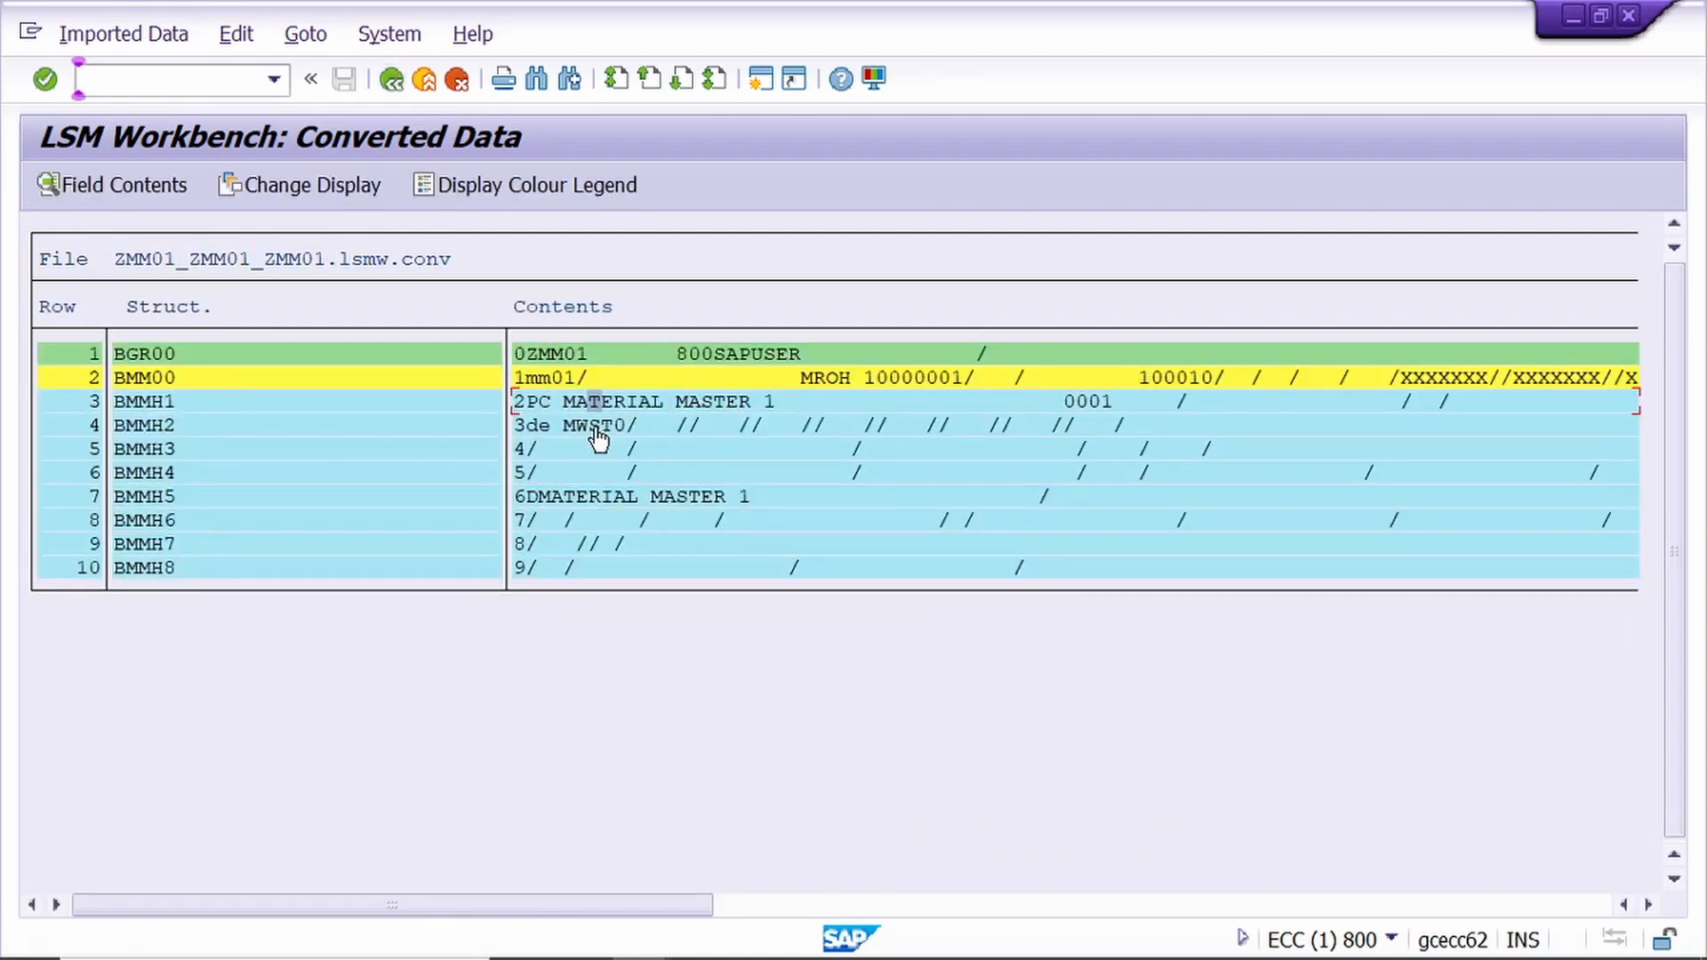
# - Check the tax fields of the BMMH2 record and the description fields of BMMH5, then return to the process steps
pyautogui.click(594, 426)
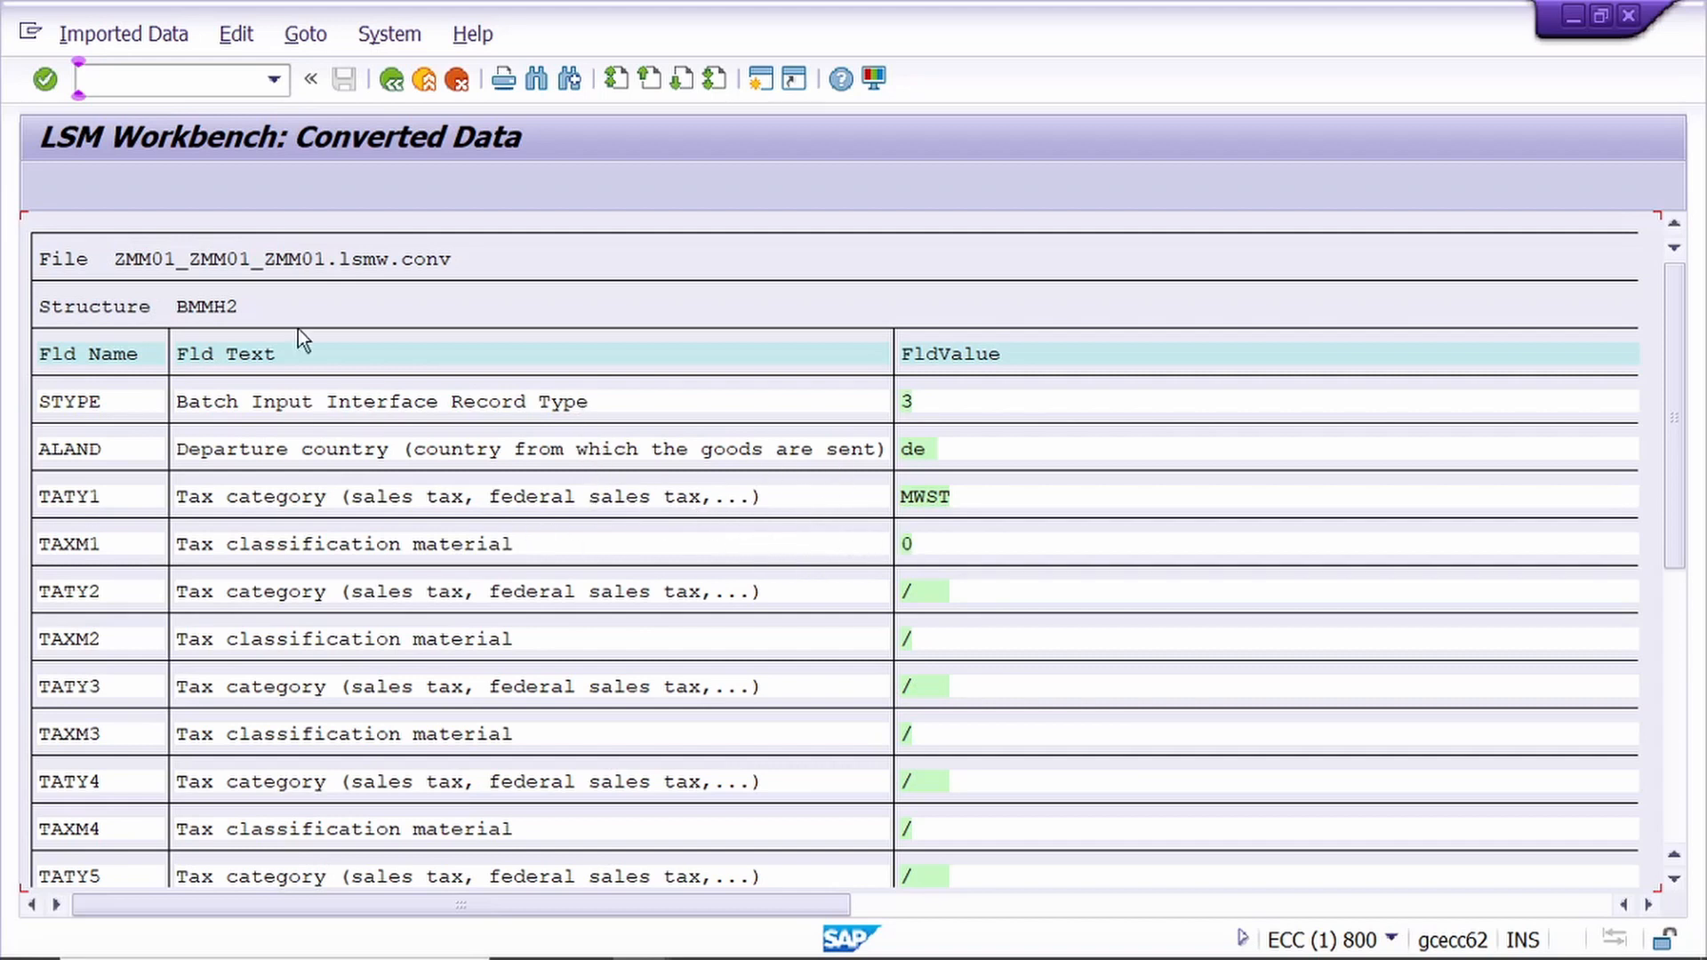
pyautogui.click(391, 82)
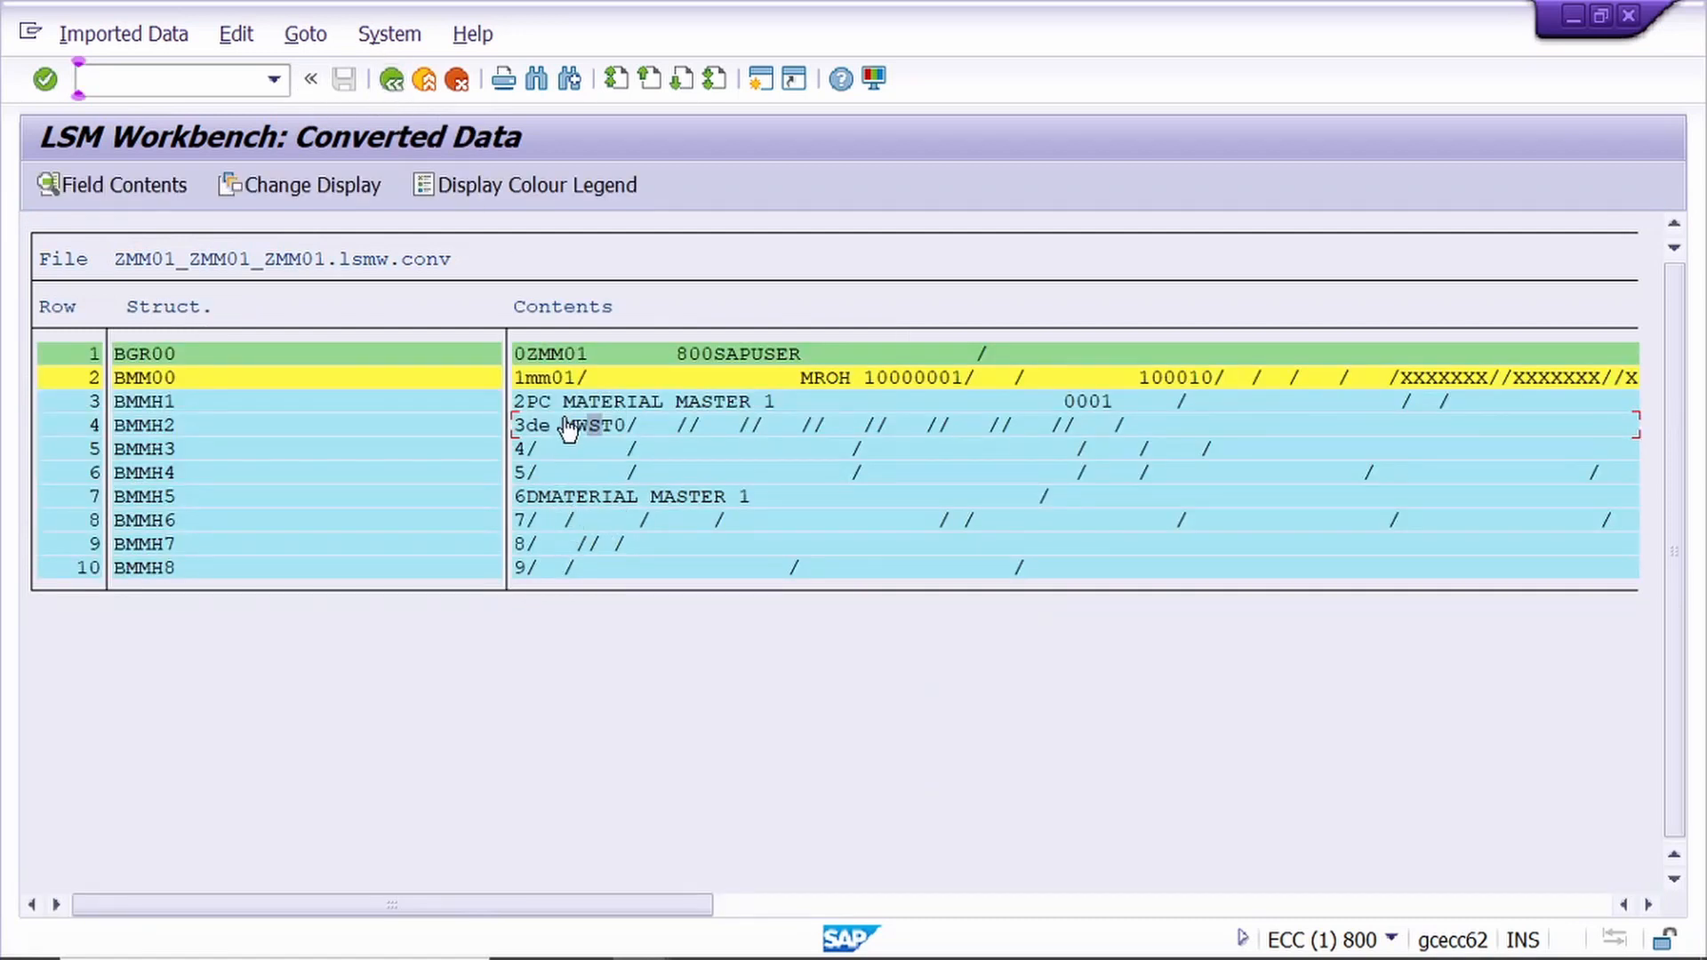
pyautogui.doubleClick(567, 500)
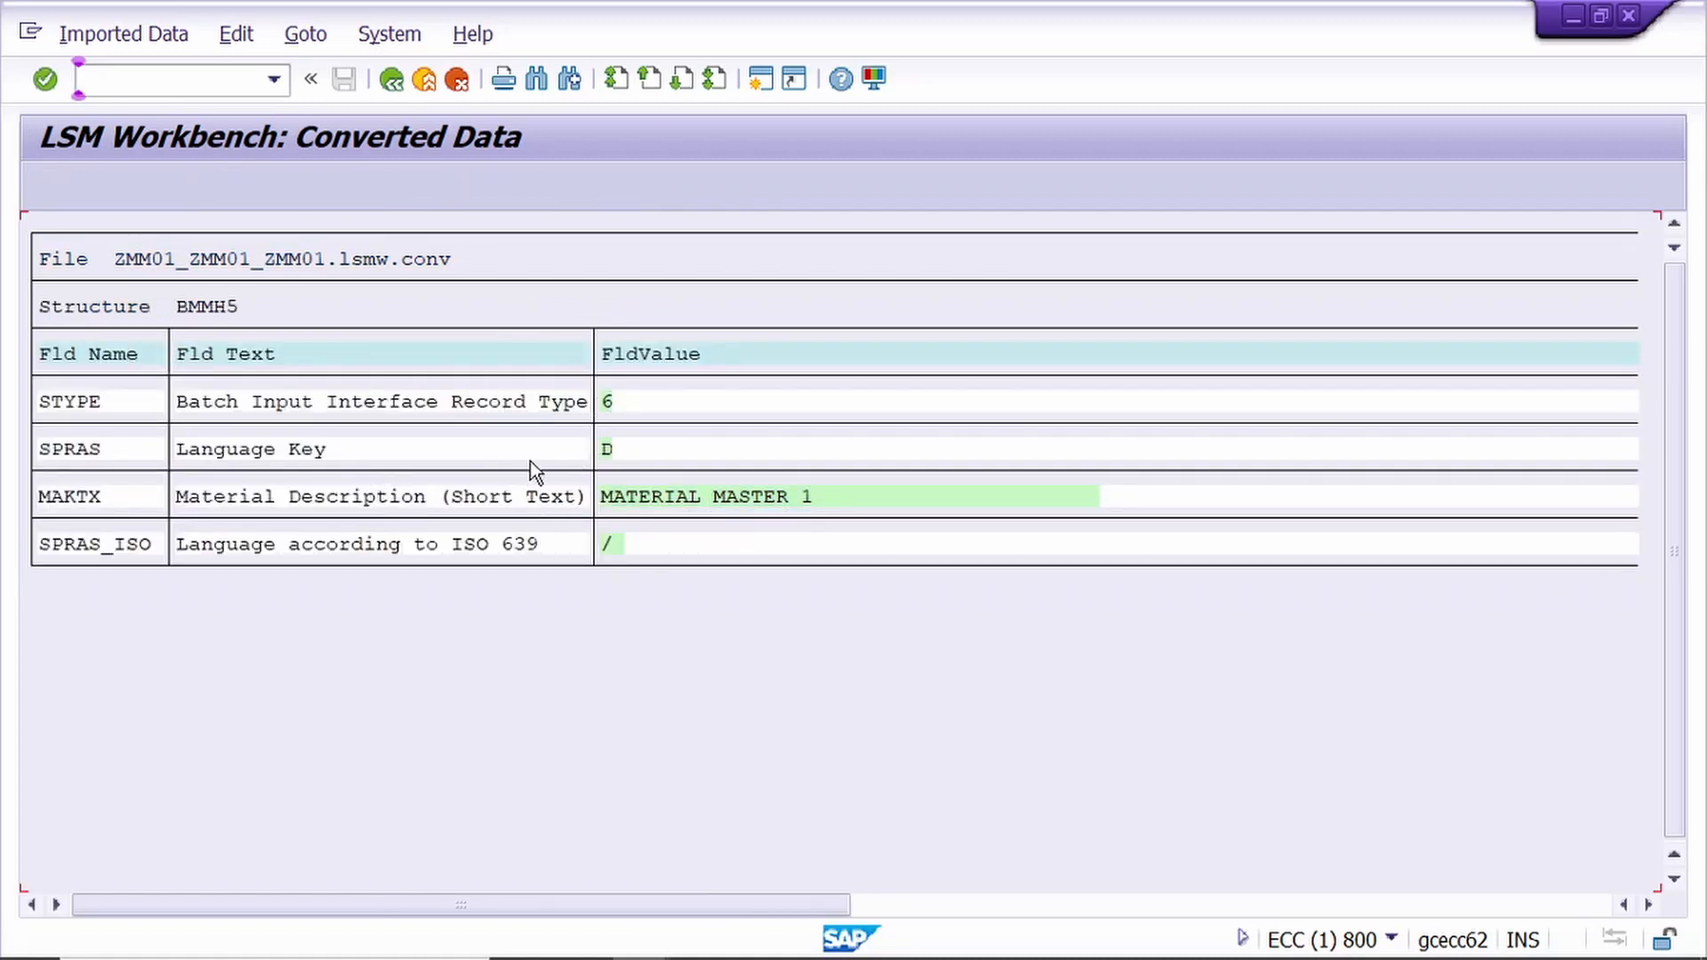
pyautogui.click(393, 81)
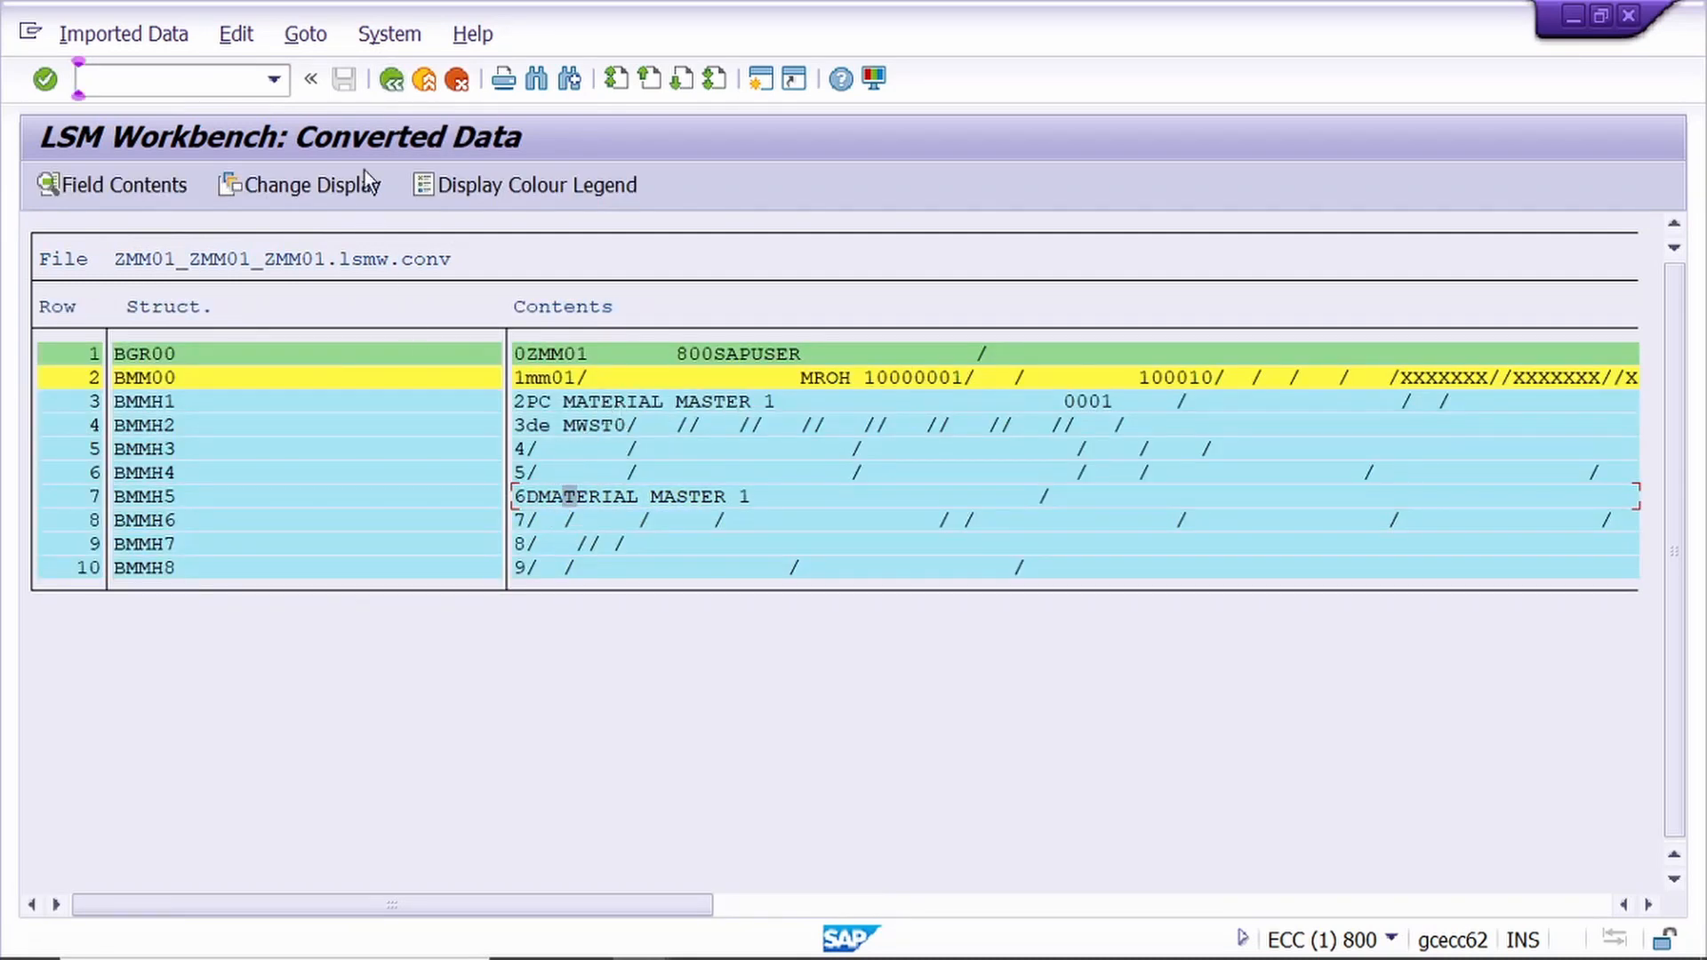
pyautogui.click(393, 81)
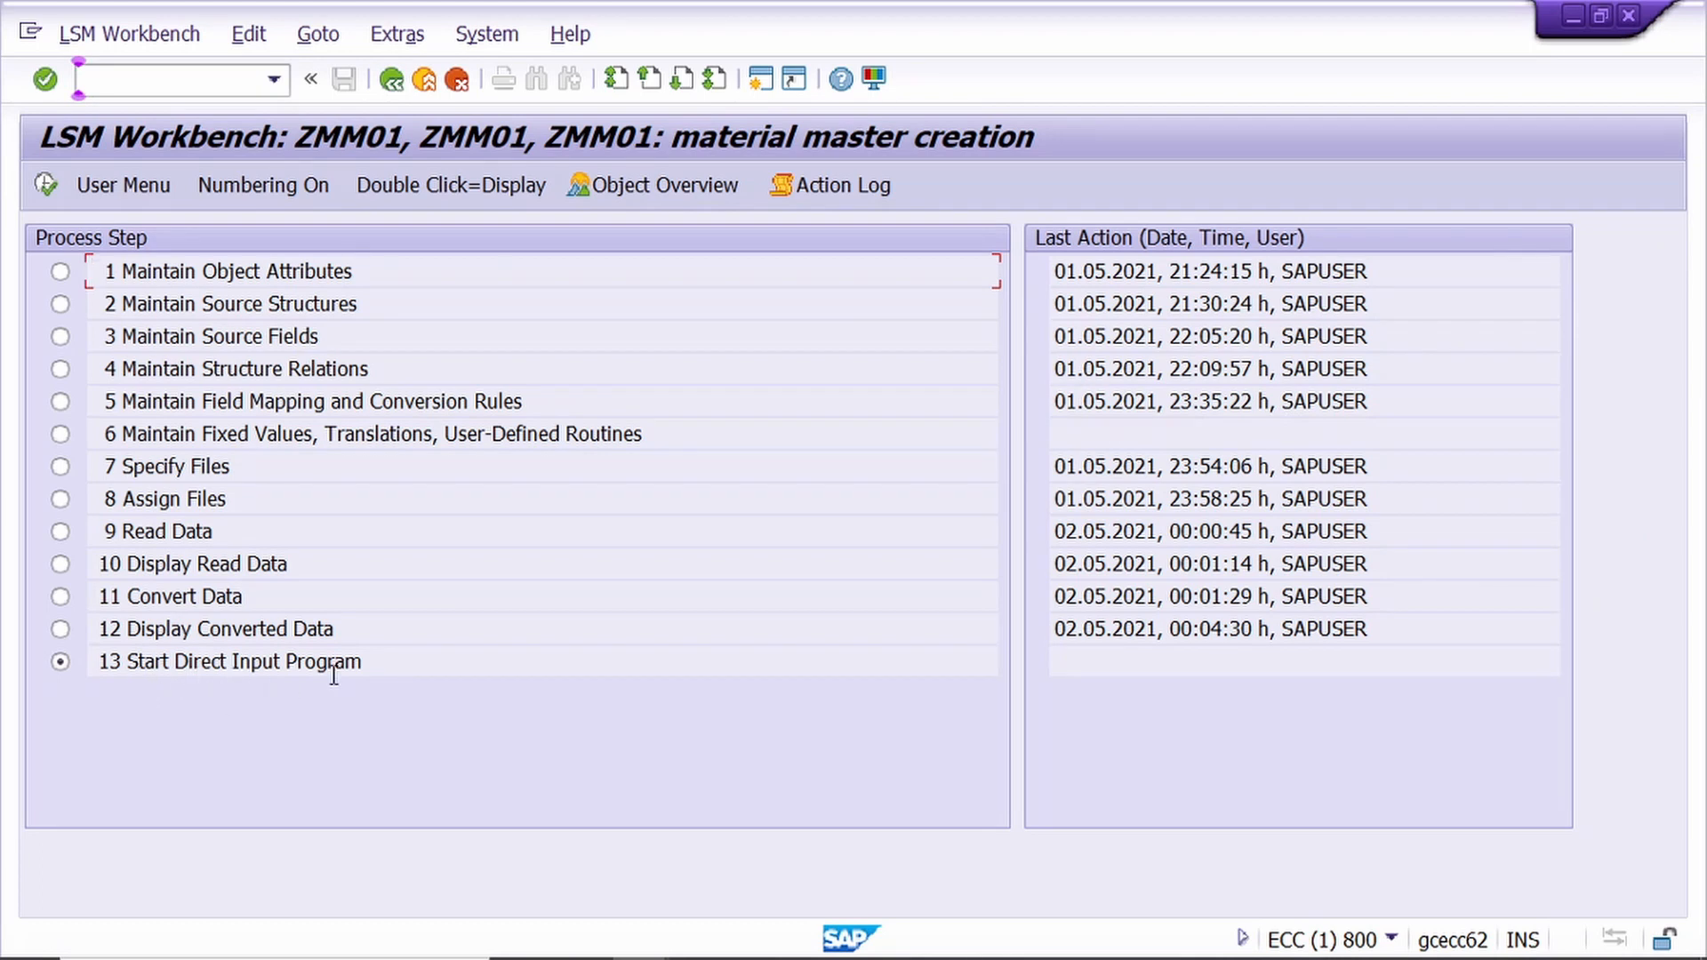
# - Start the direct input with program RMDATIND, using the physical file name for file access and lock mode E (Exclusive)
pyautogui.click(44, 186)
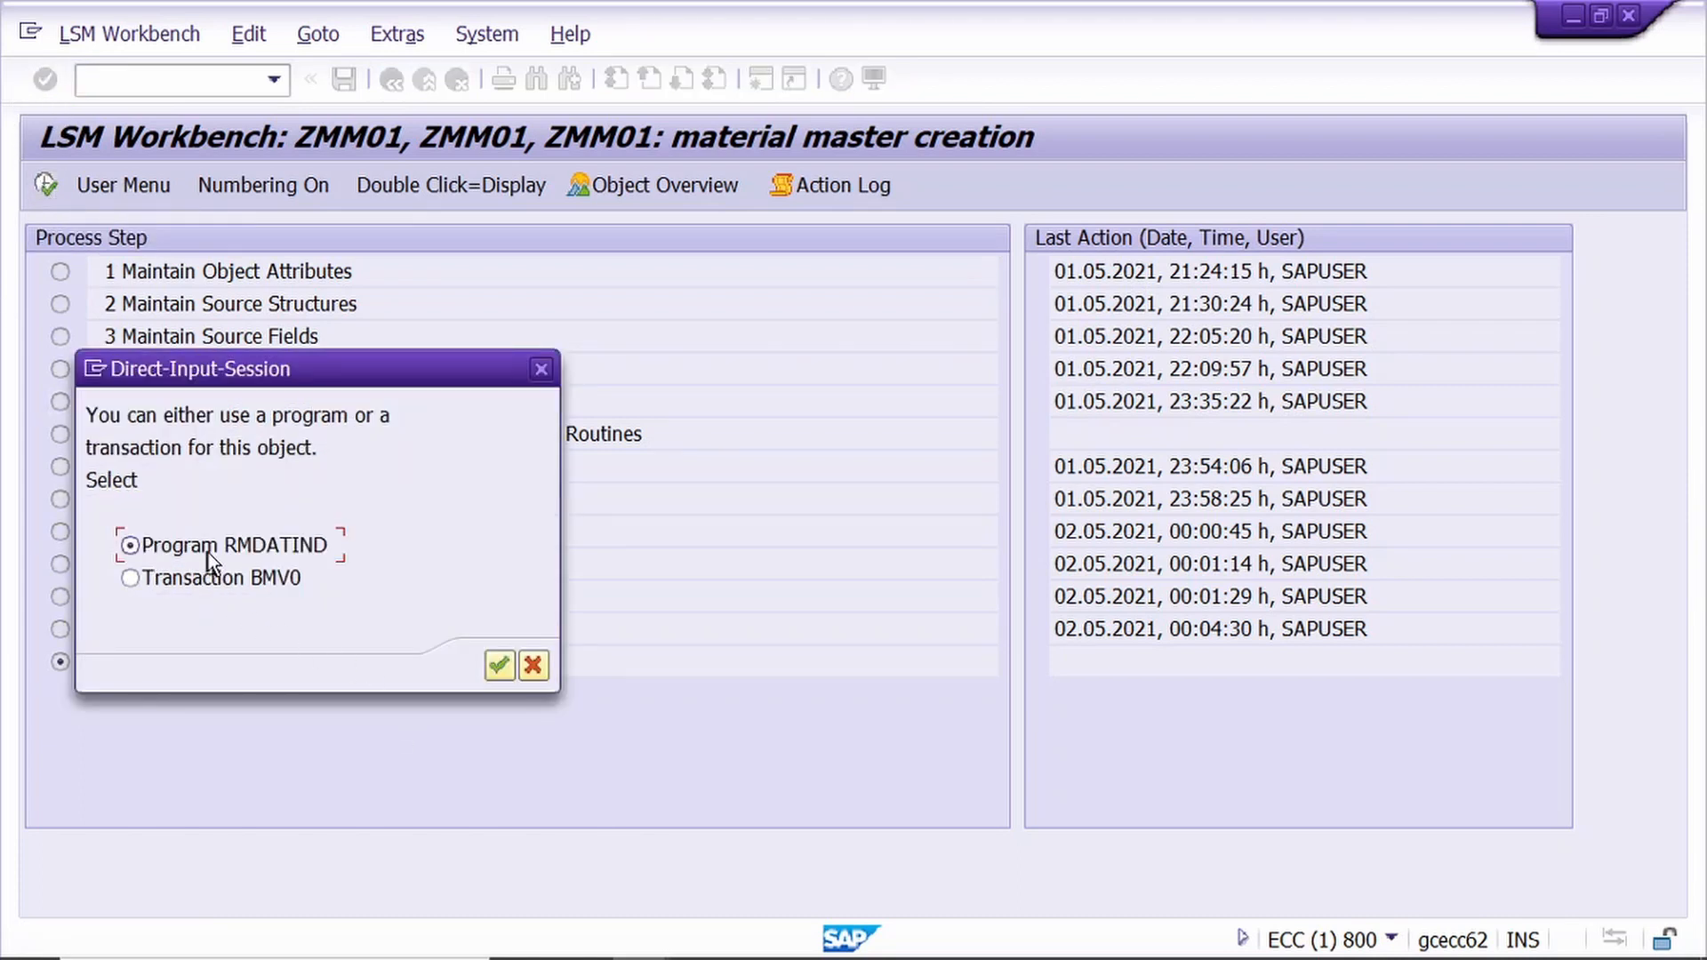
pyautogui.click(496, 663)
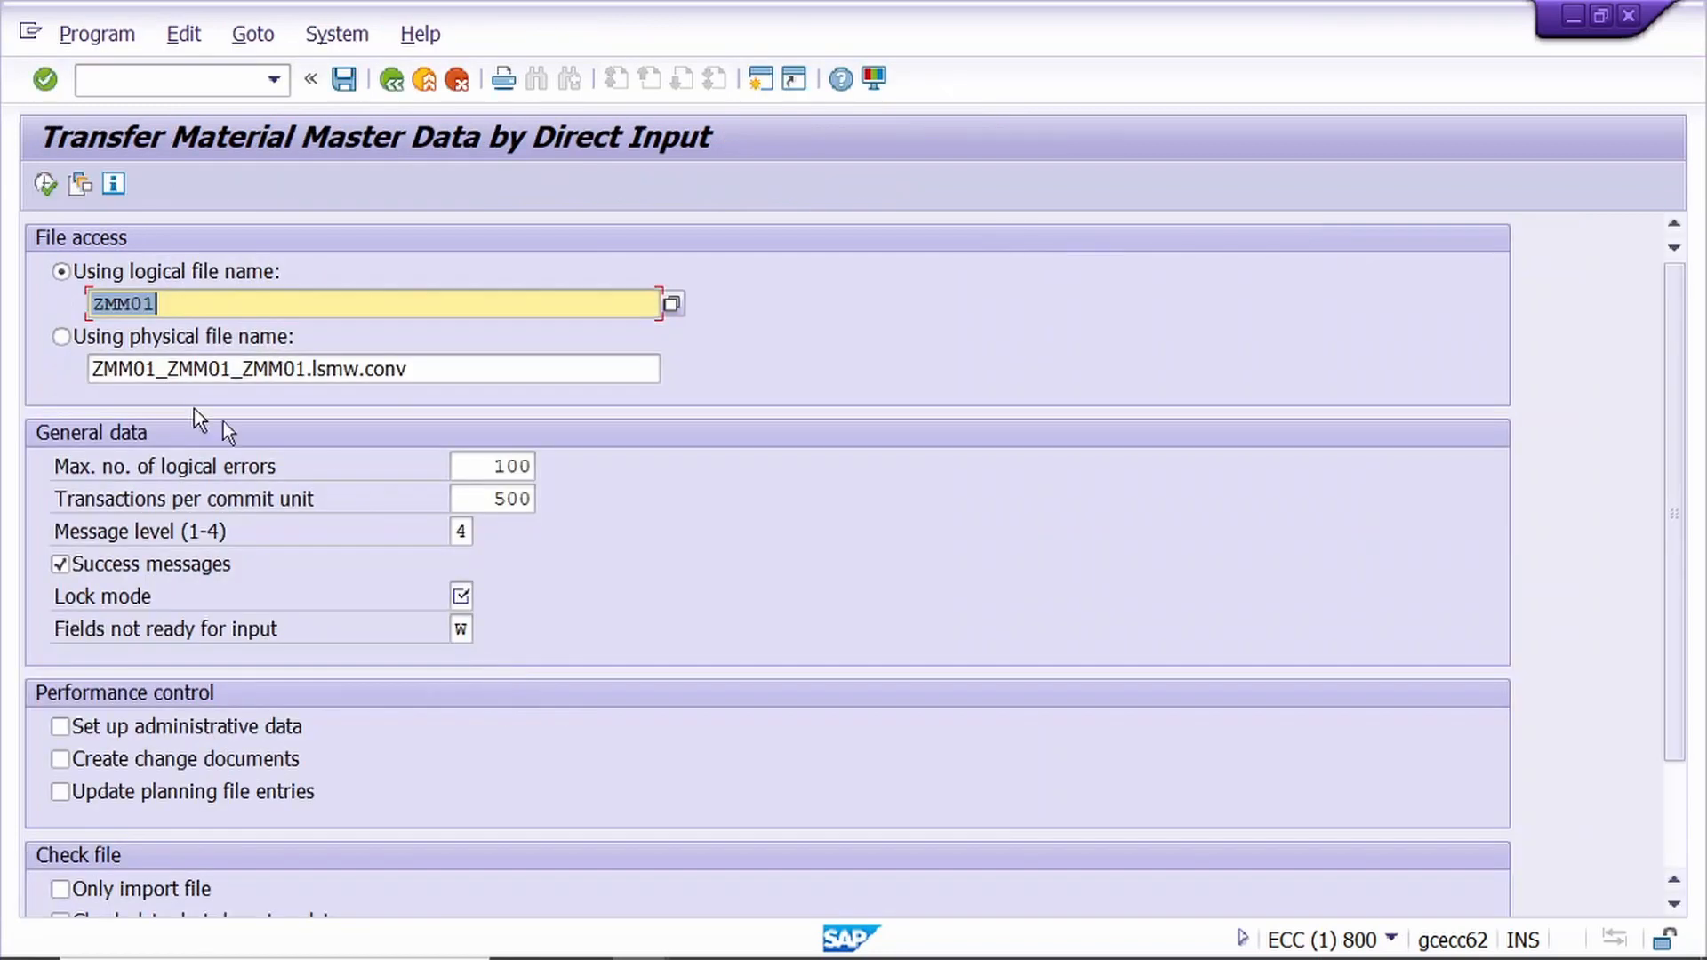
pyautogui.click(62, 337)
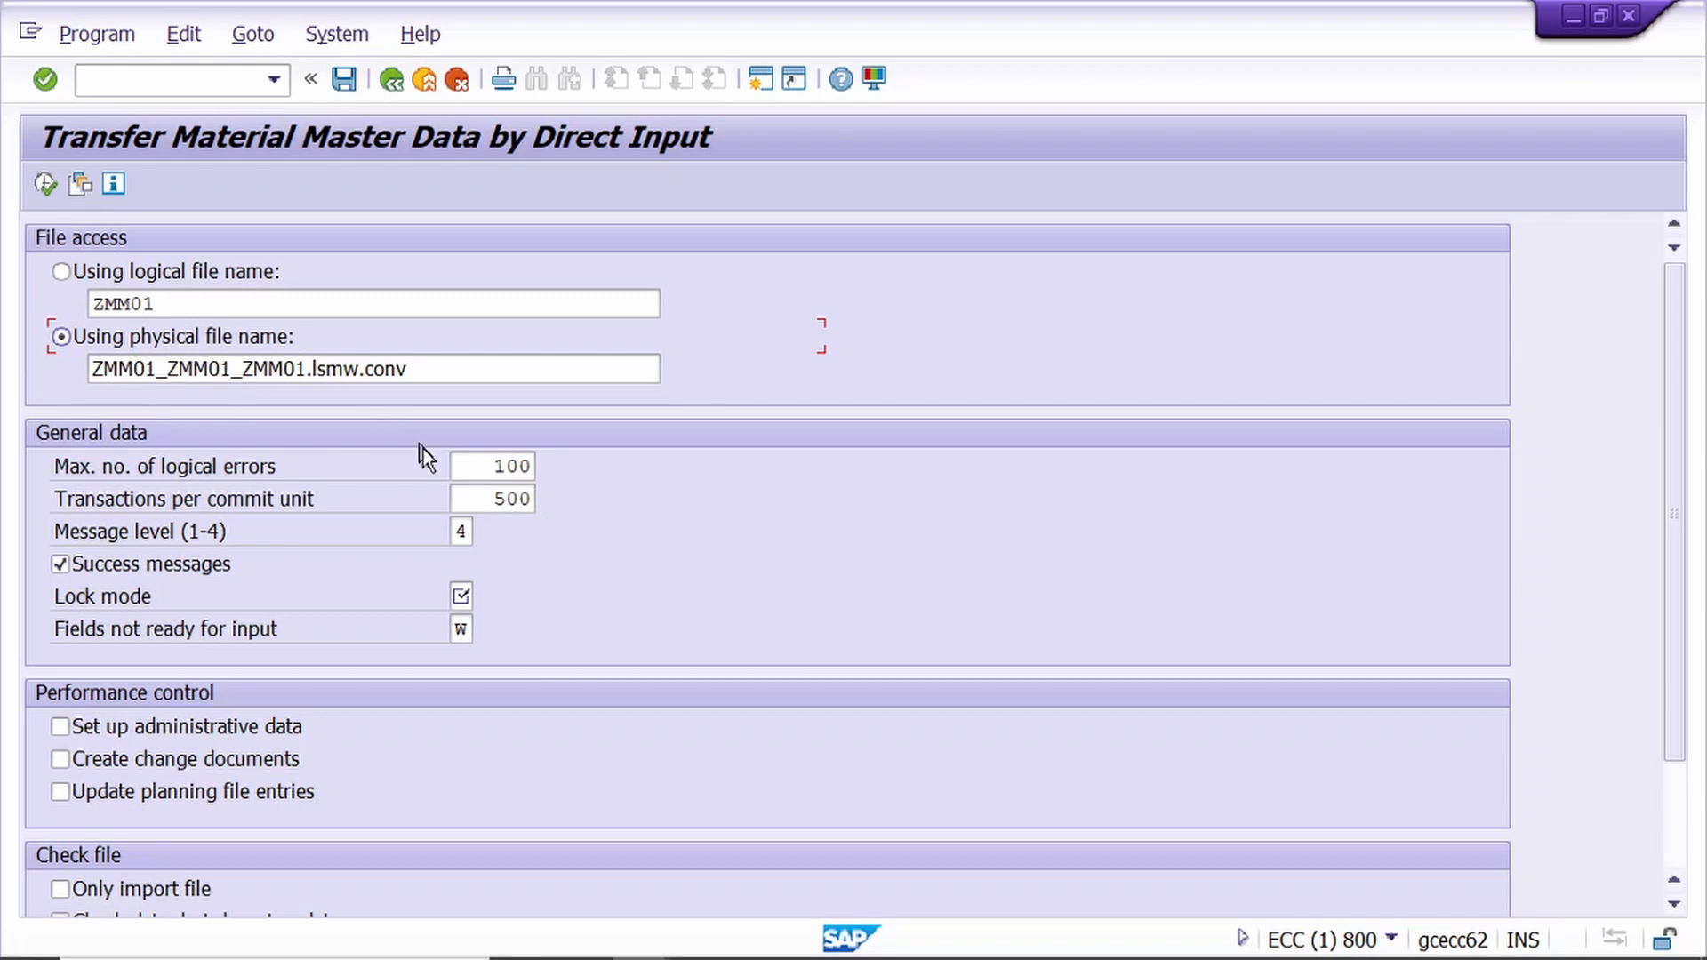
pyautogui.click(460, 596)
pyautogui.click(488, 595)
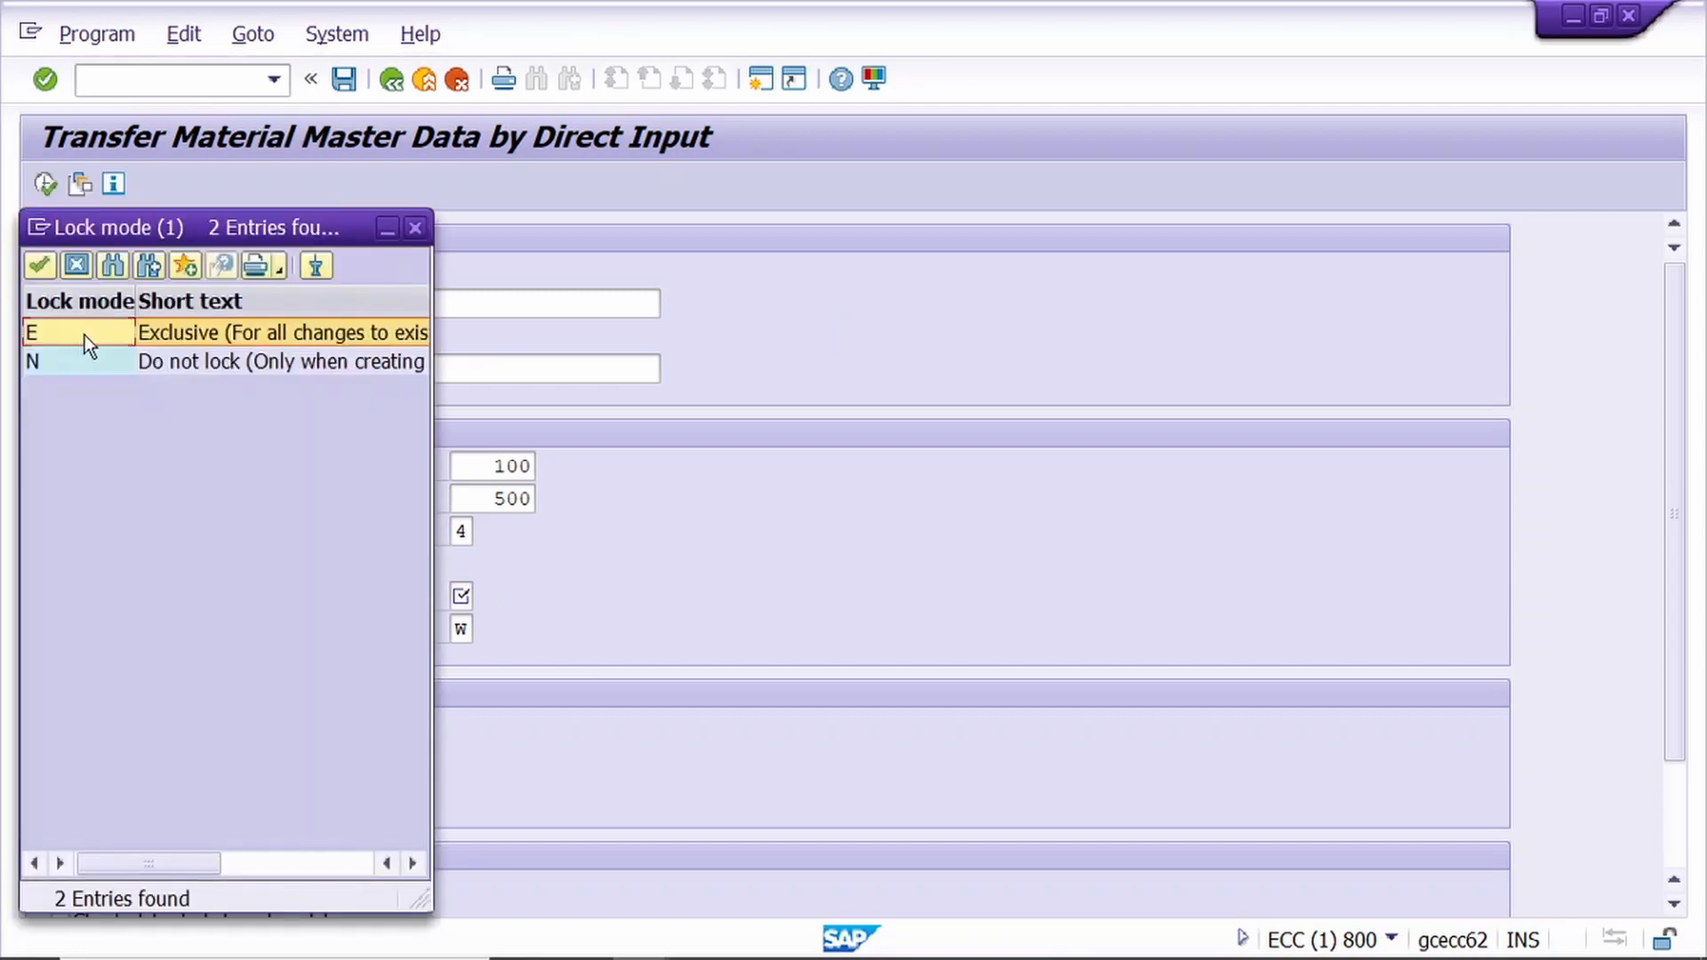
pyautogui.doubleClick(93, 332)
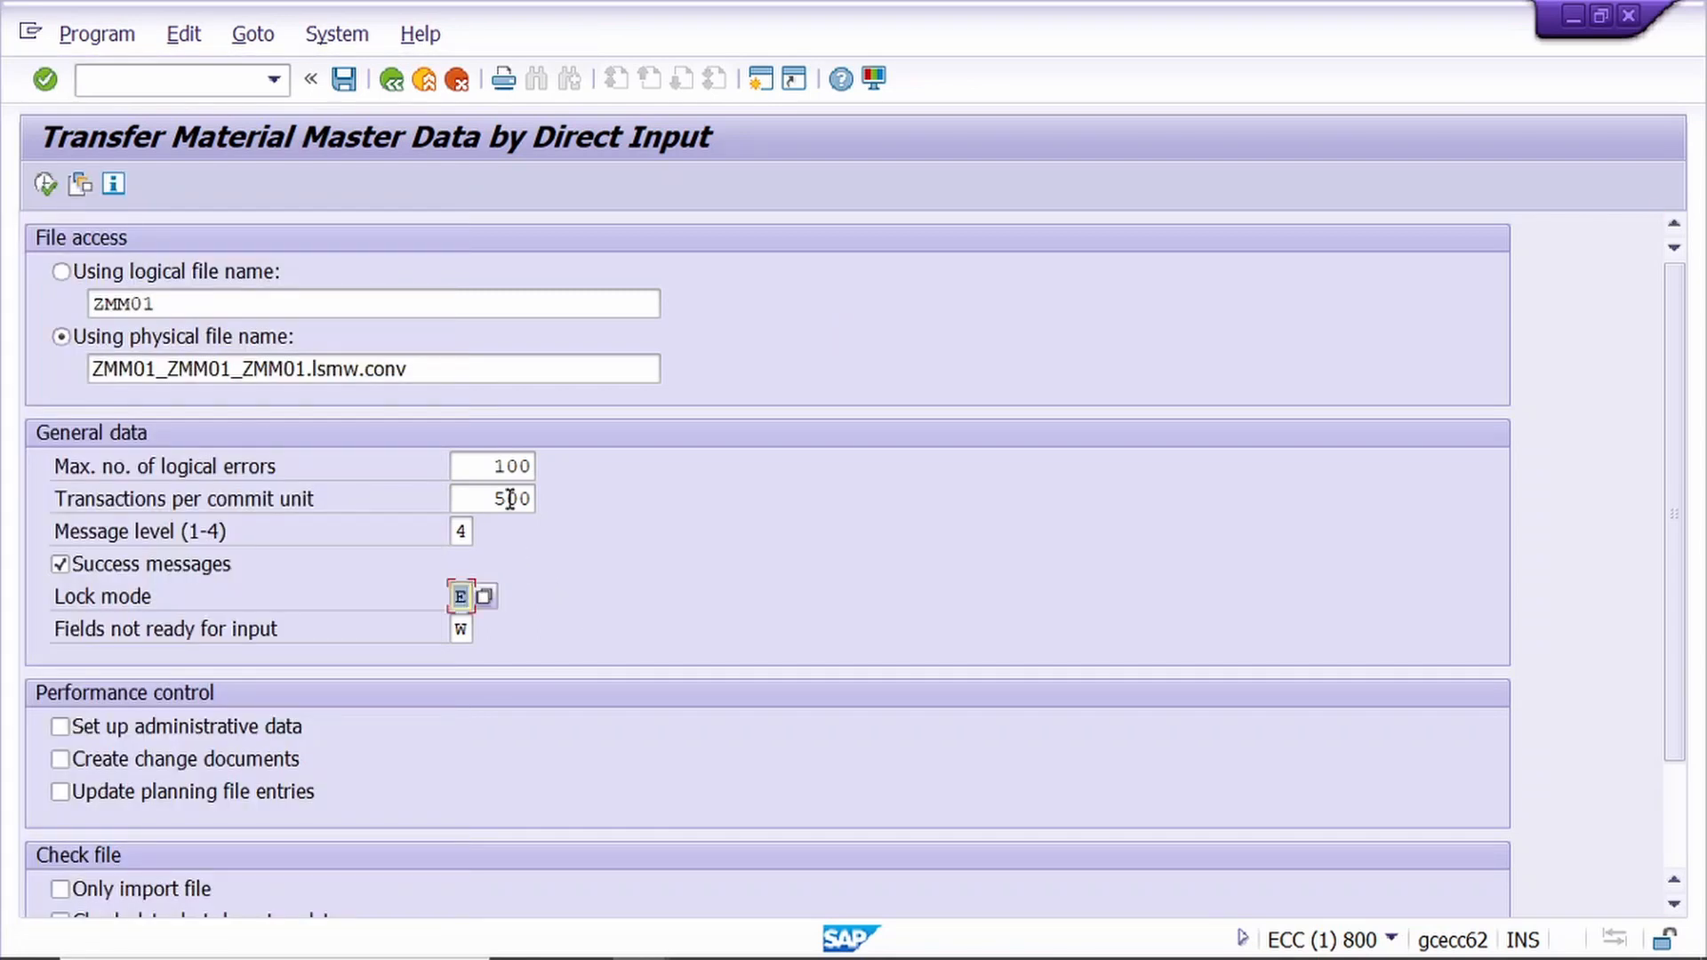
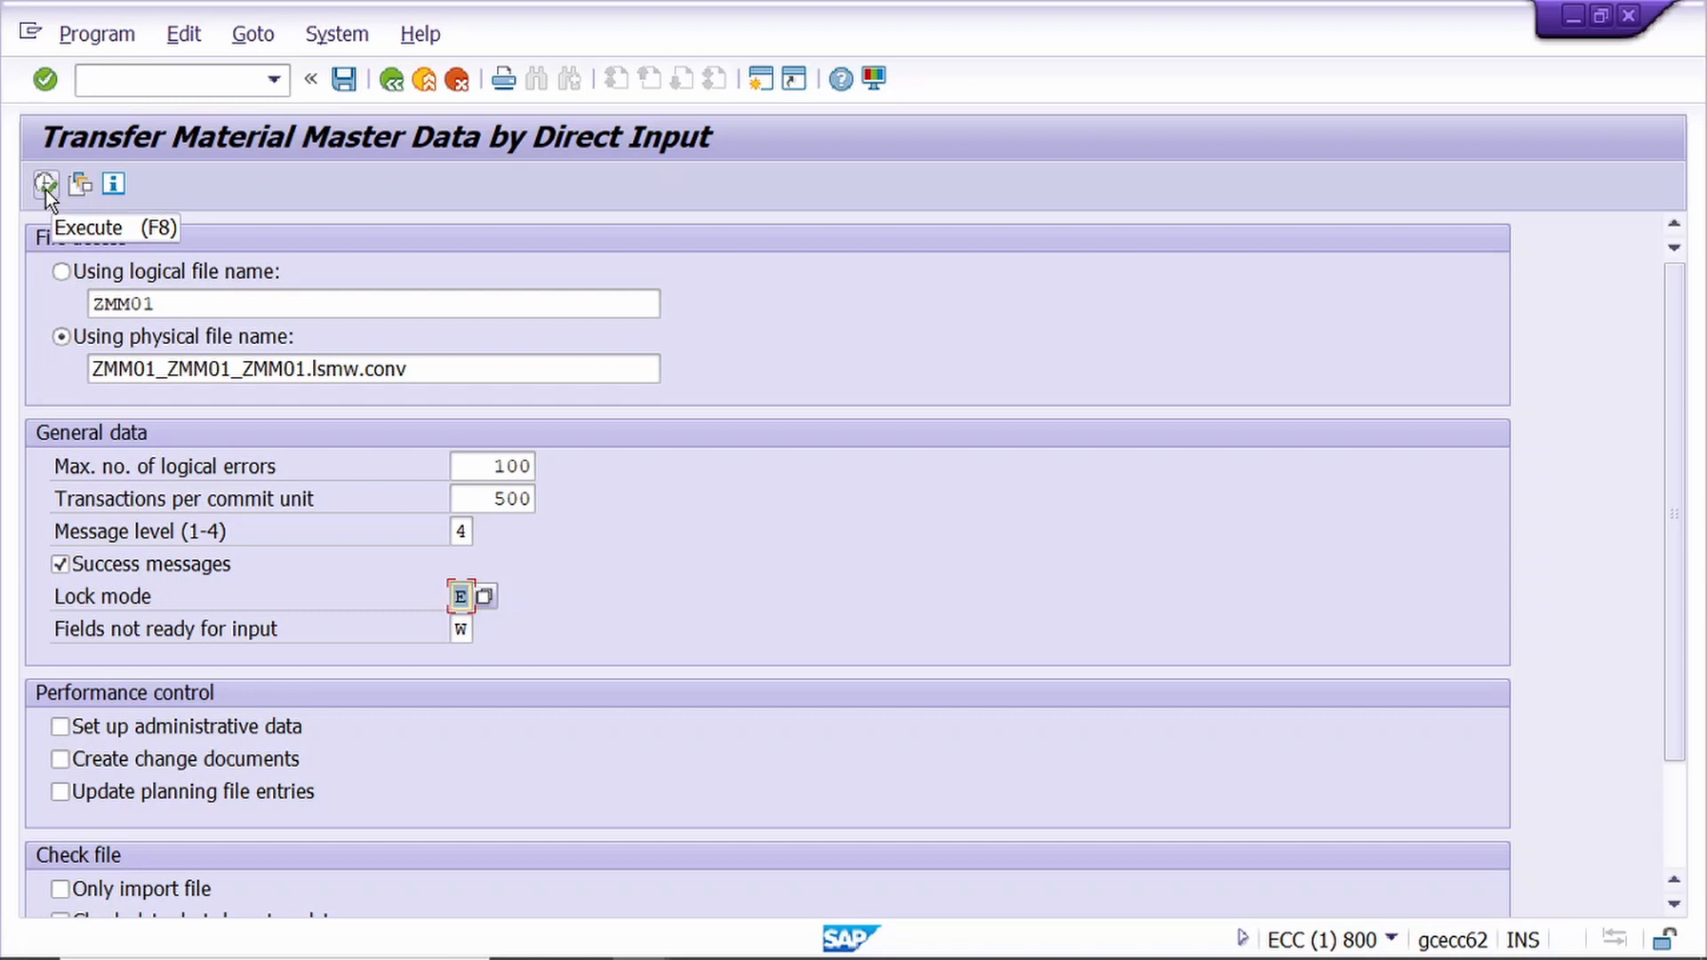
# - Run the material master direct input for ZMM01_ZMM01_ZMM01.lsmw.conv and acknowledge all information messages until the log opens
pyautogui.click(45, 186)
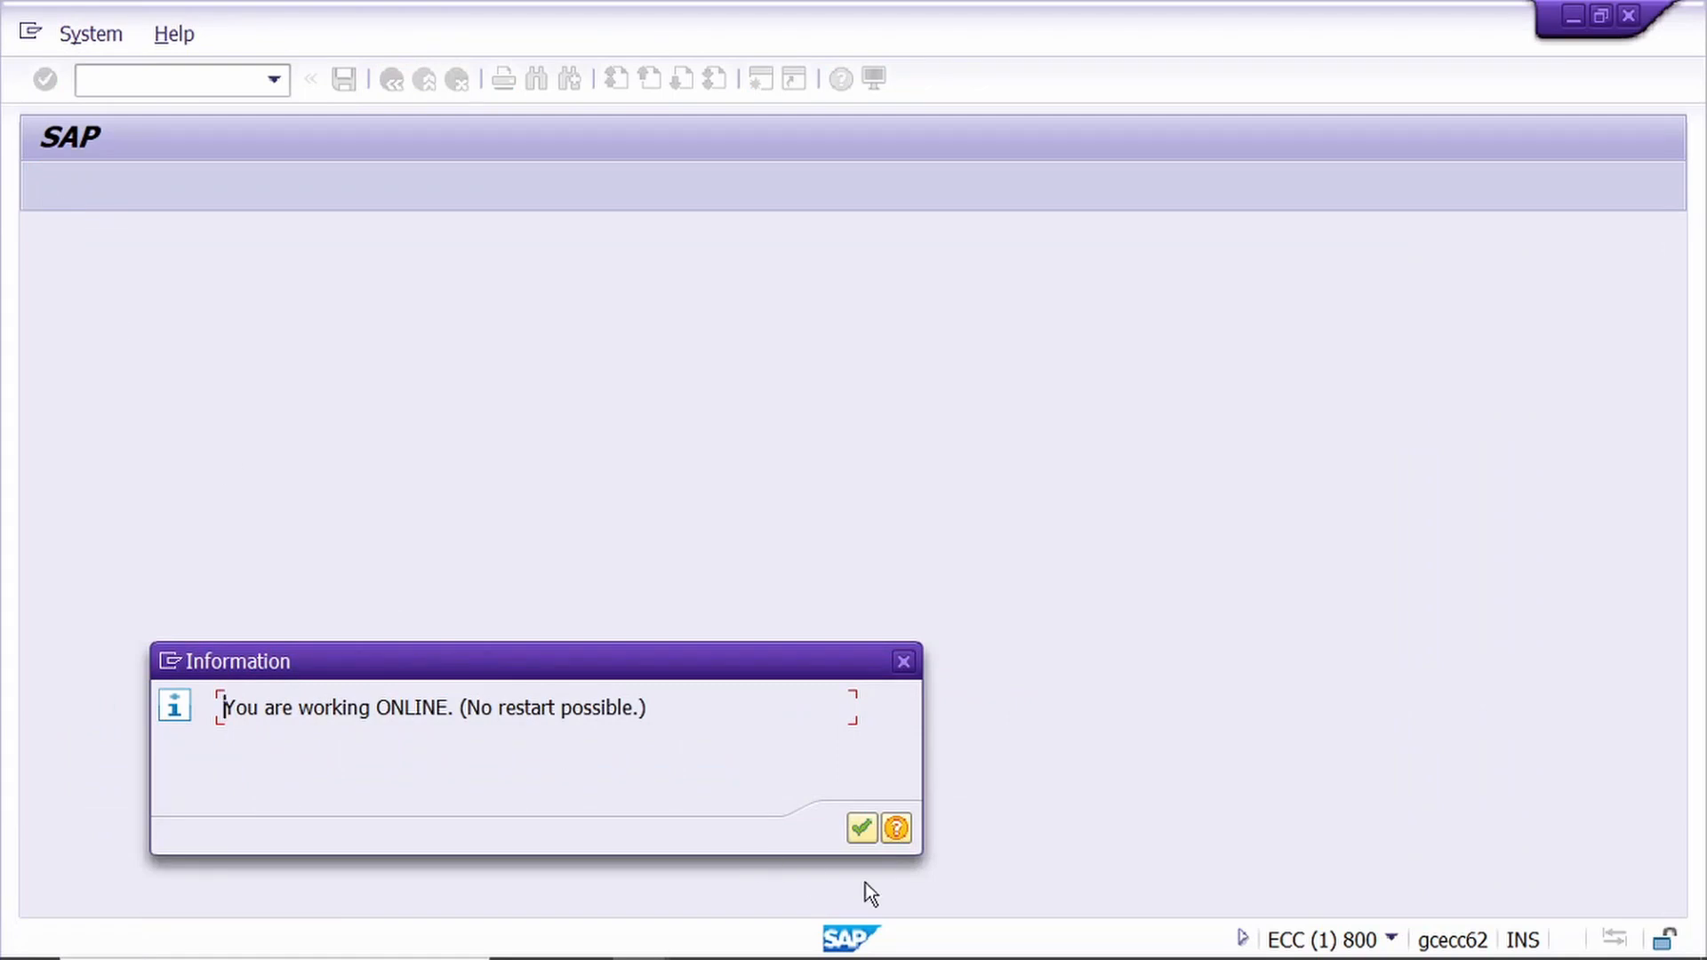
pyautogui.click(855, 829)
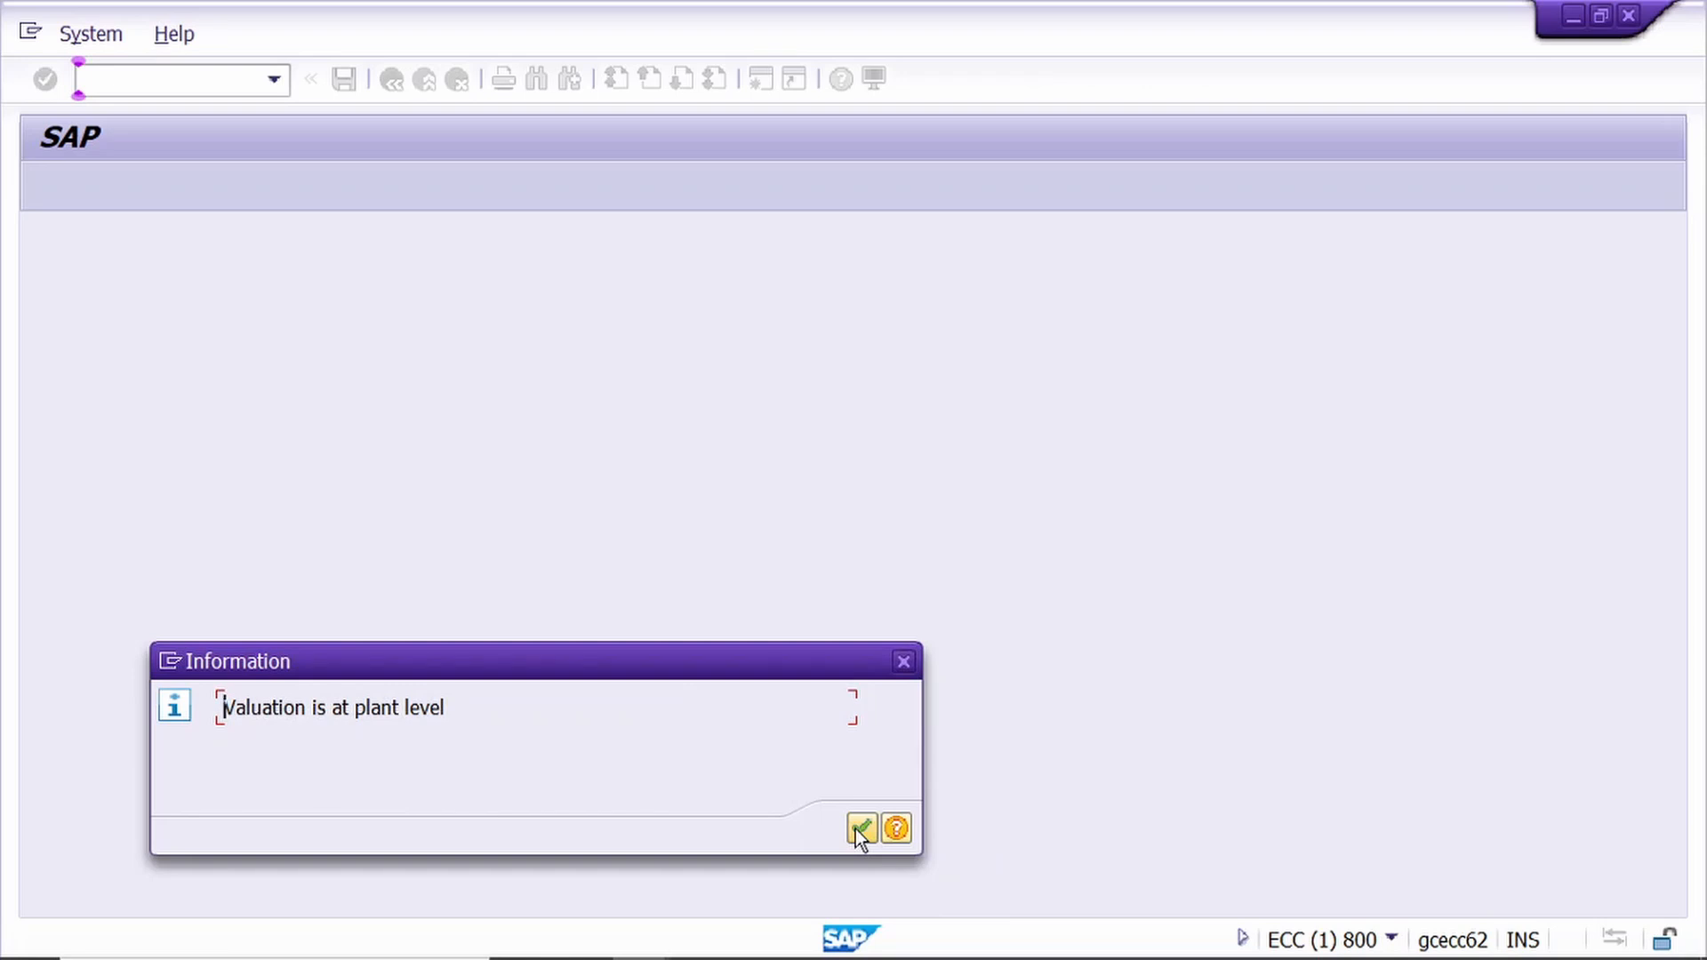
pyautogui.click(861, 829)
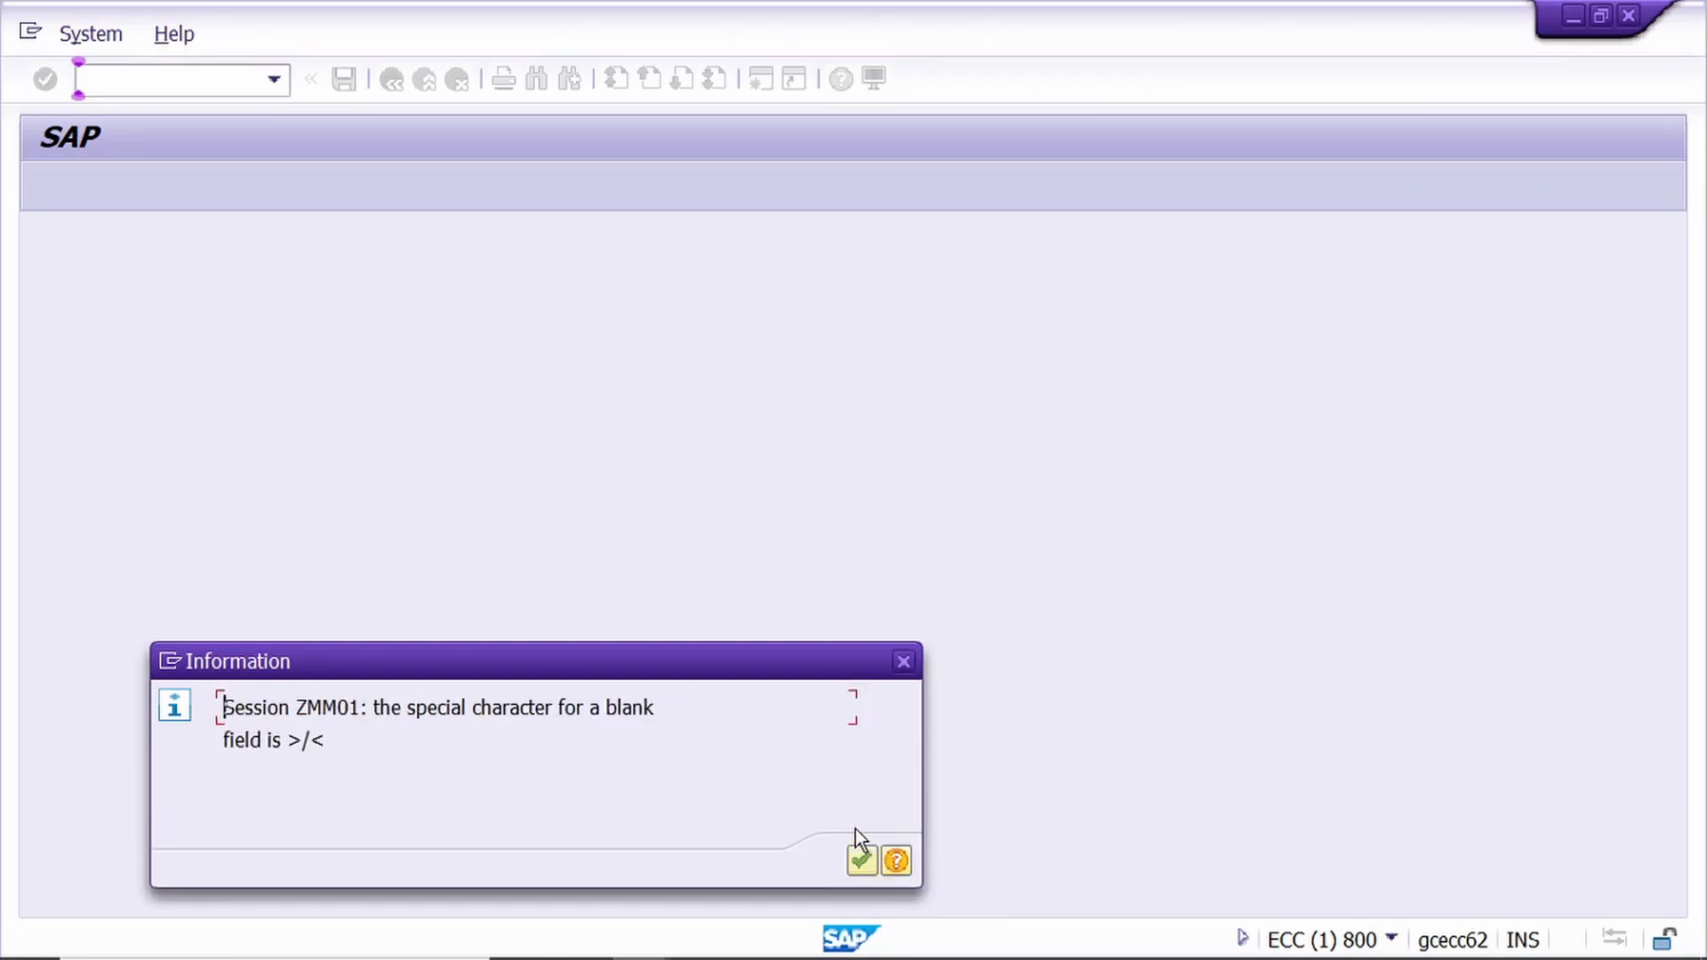
pyautogui.press('Return')
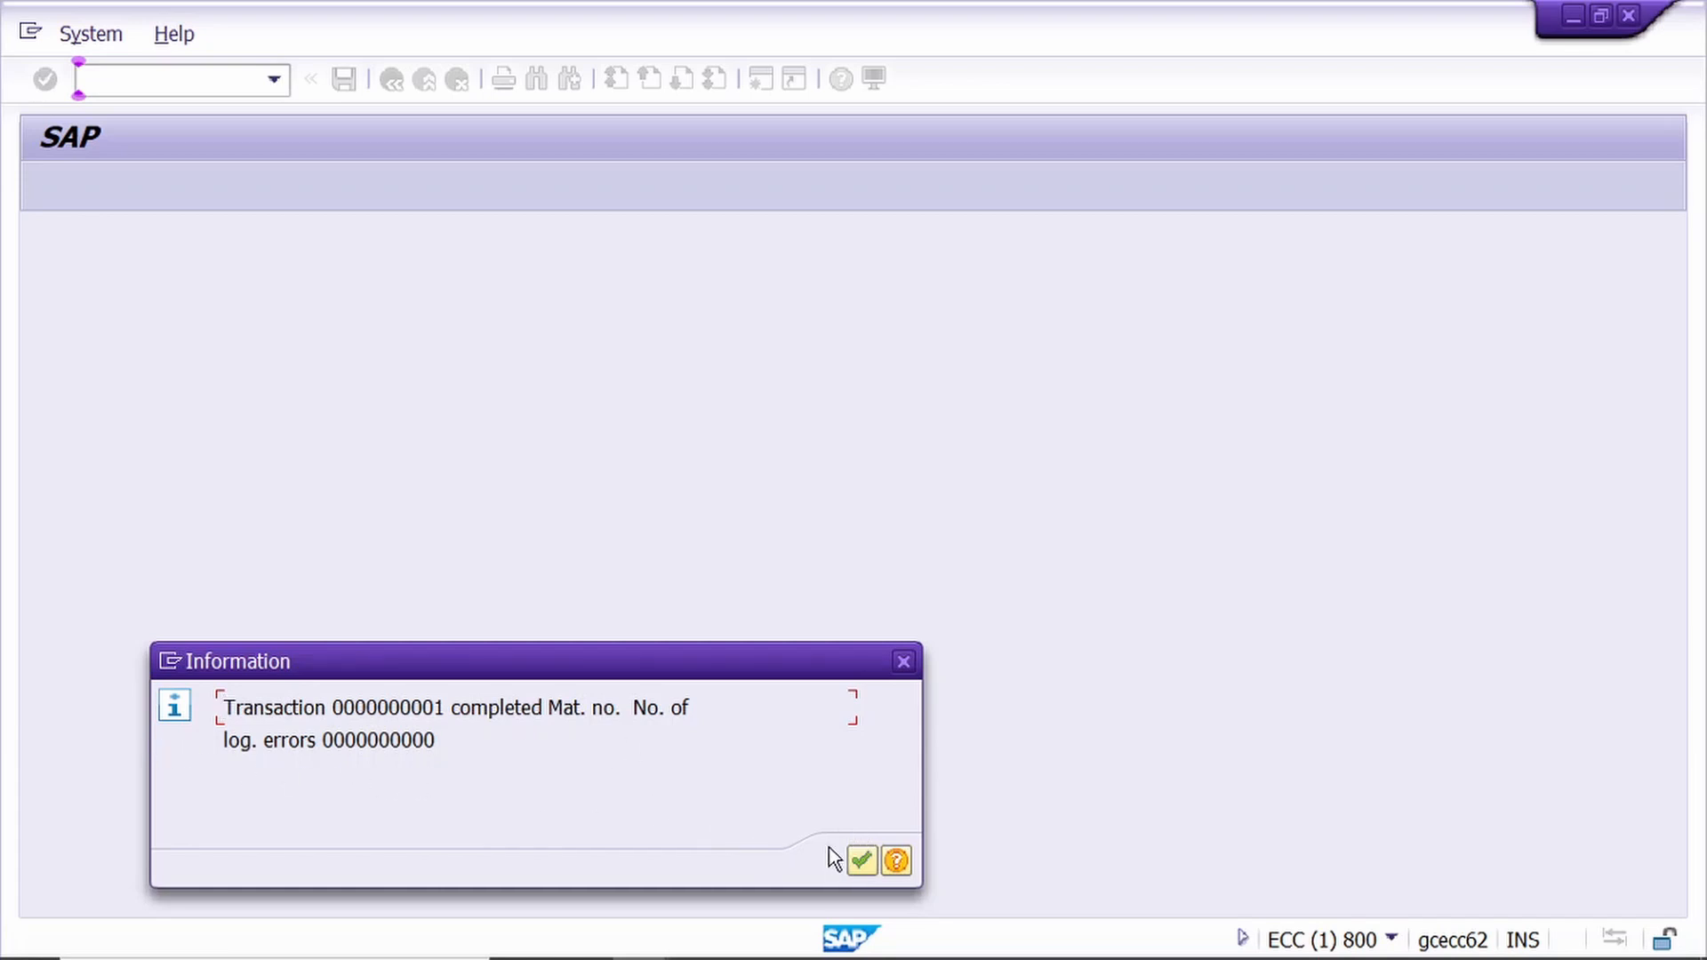
pyautogui.click(862, 862)
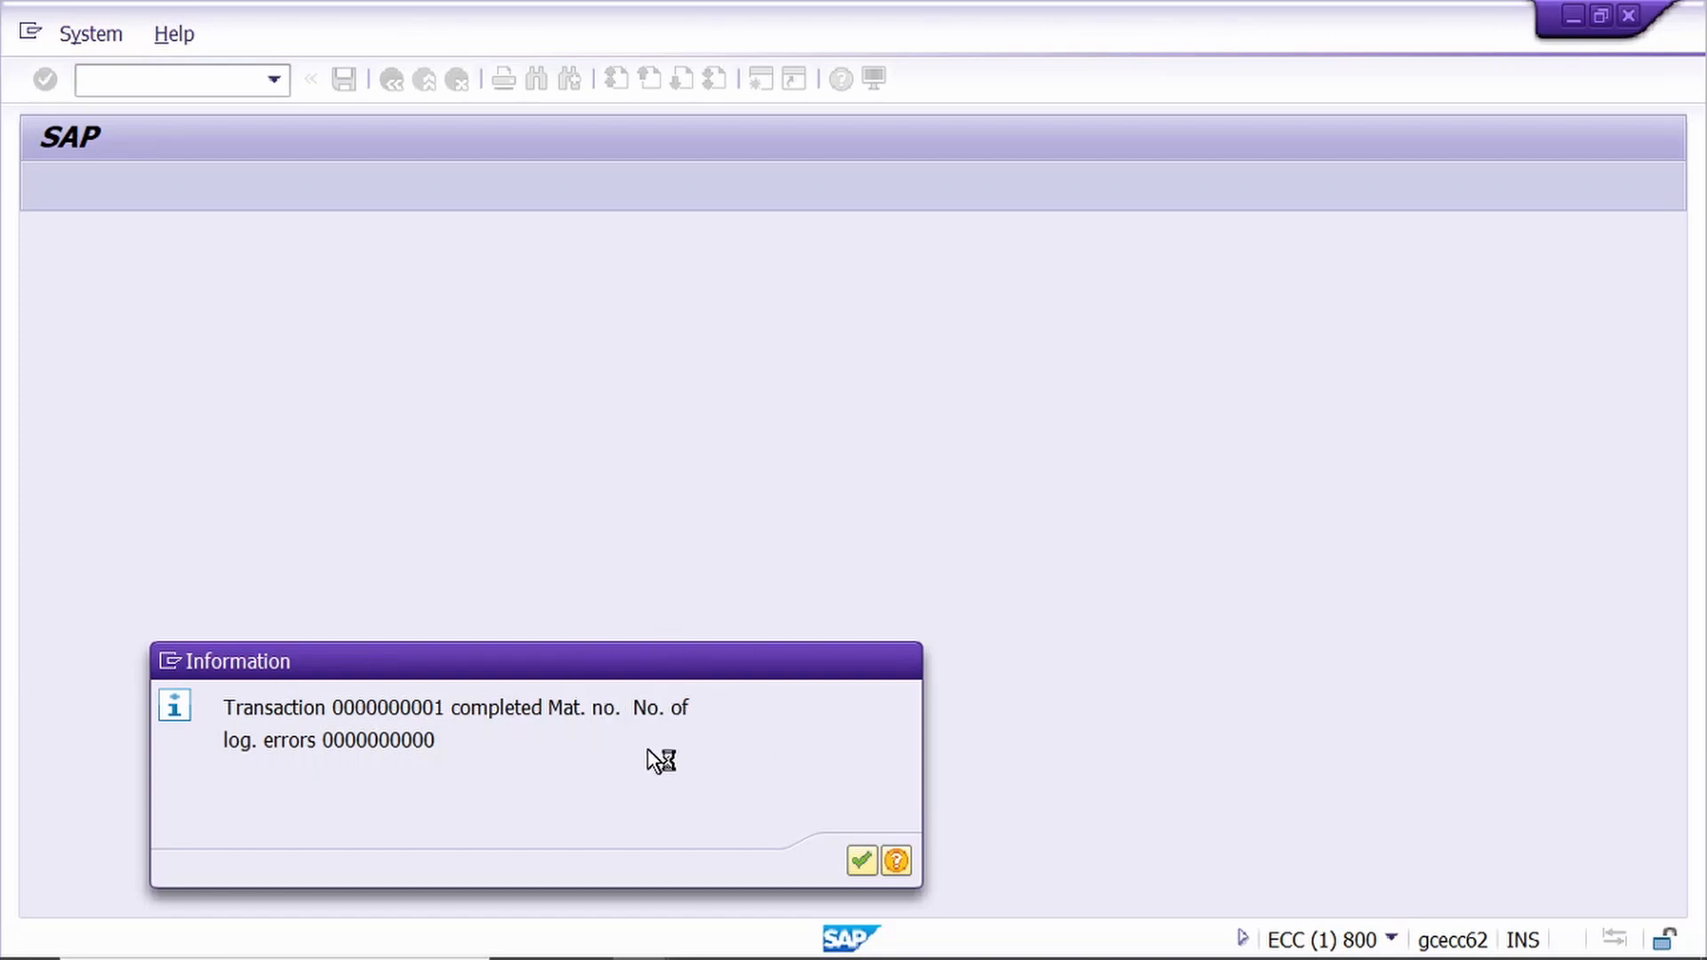
pyautogui.press('Return')
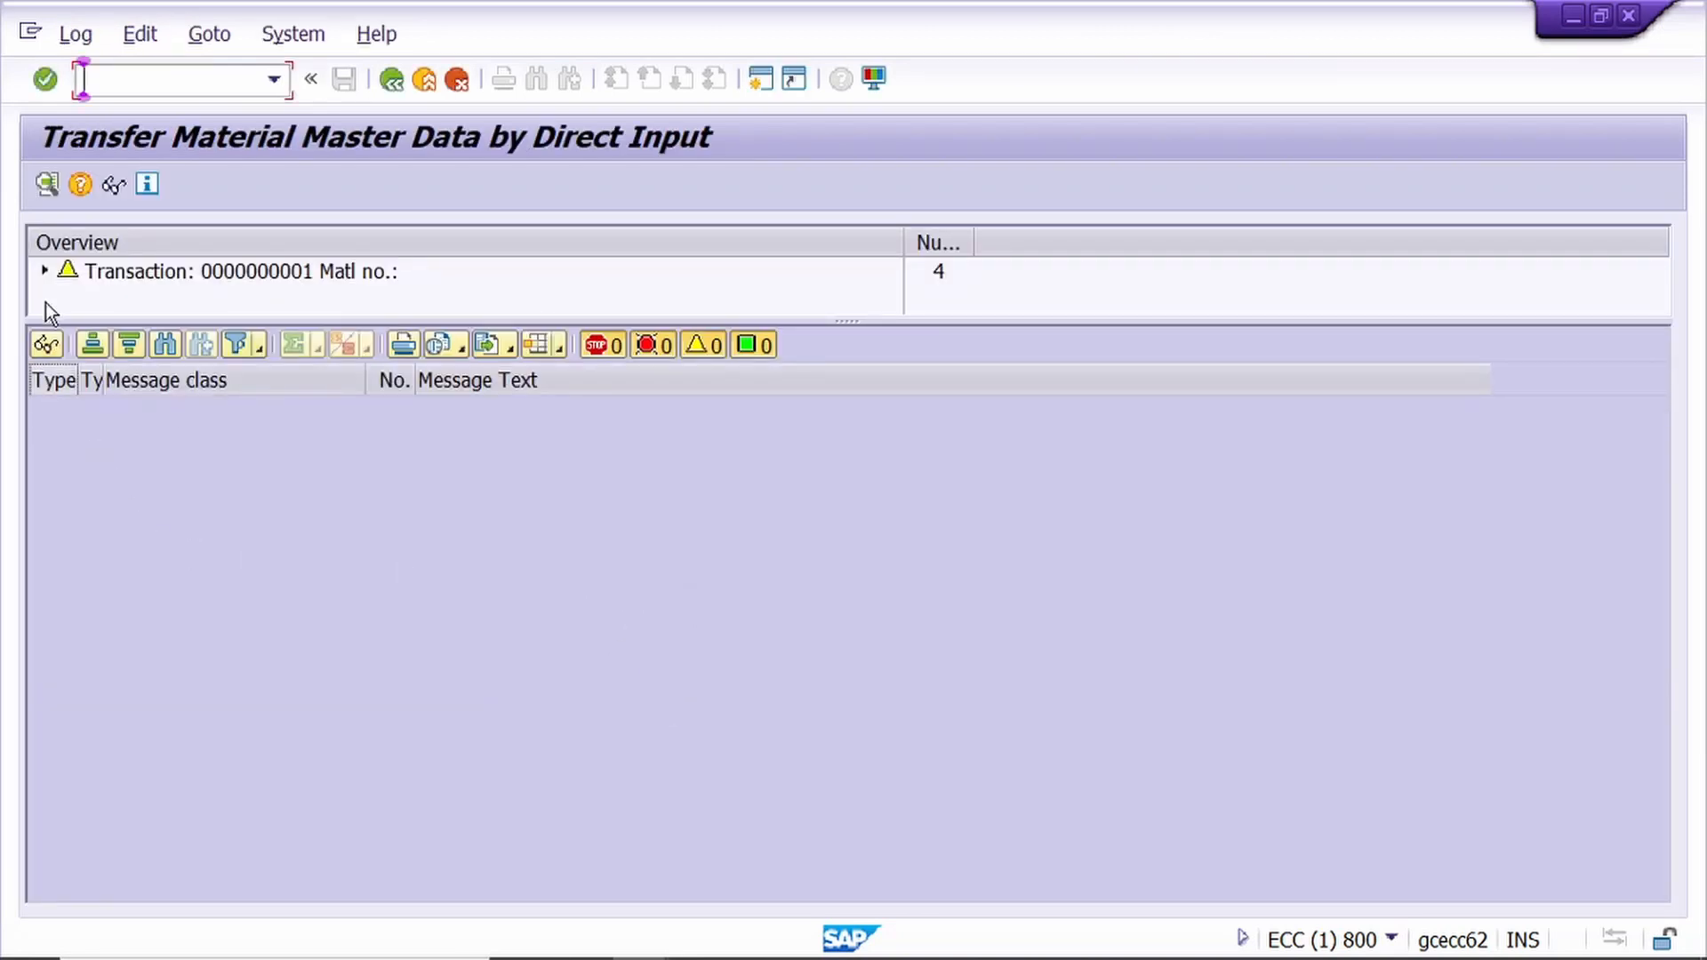
pyautogui.moveTo(294, 321); pyautogui.dragTo(265, 526)
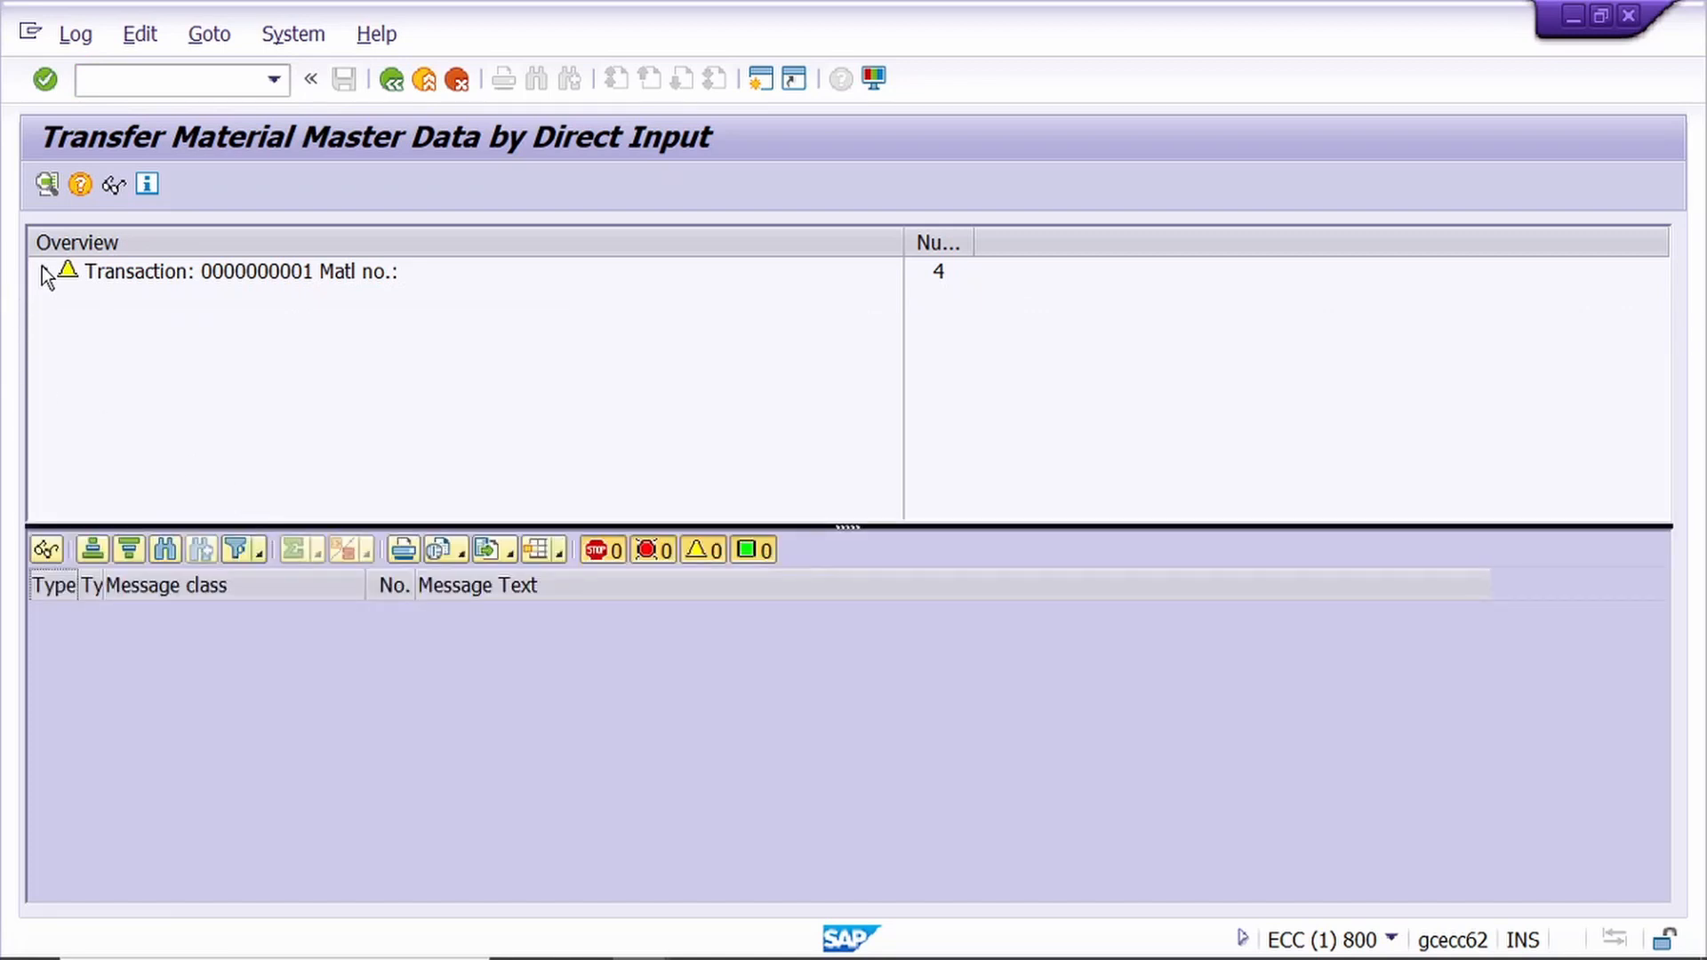
pyautogui.click(44, 271)
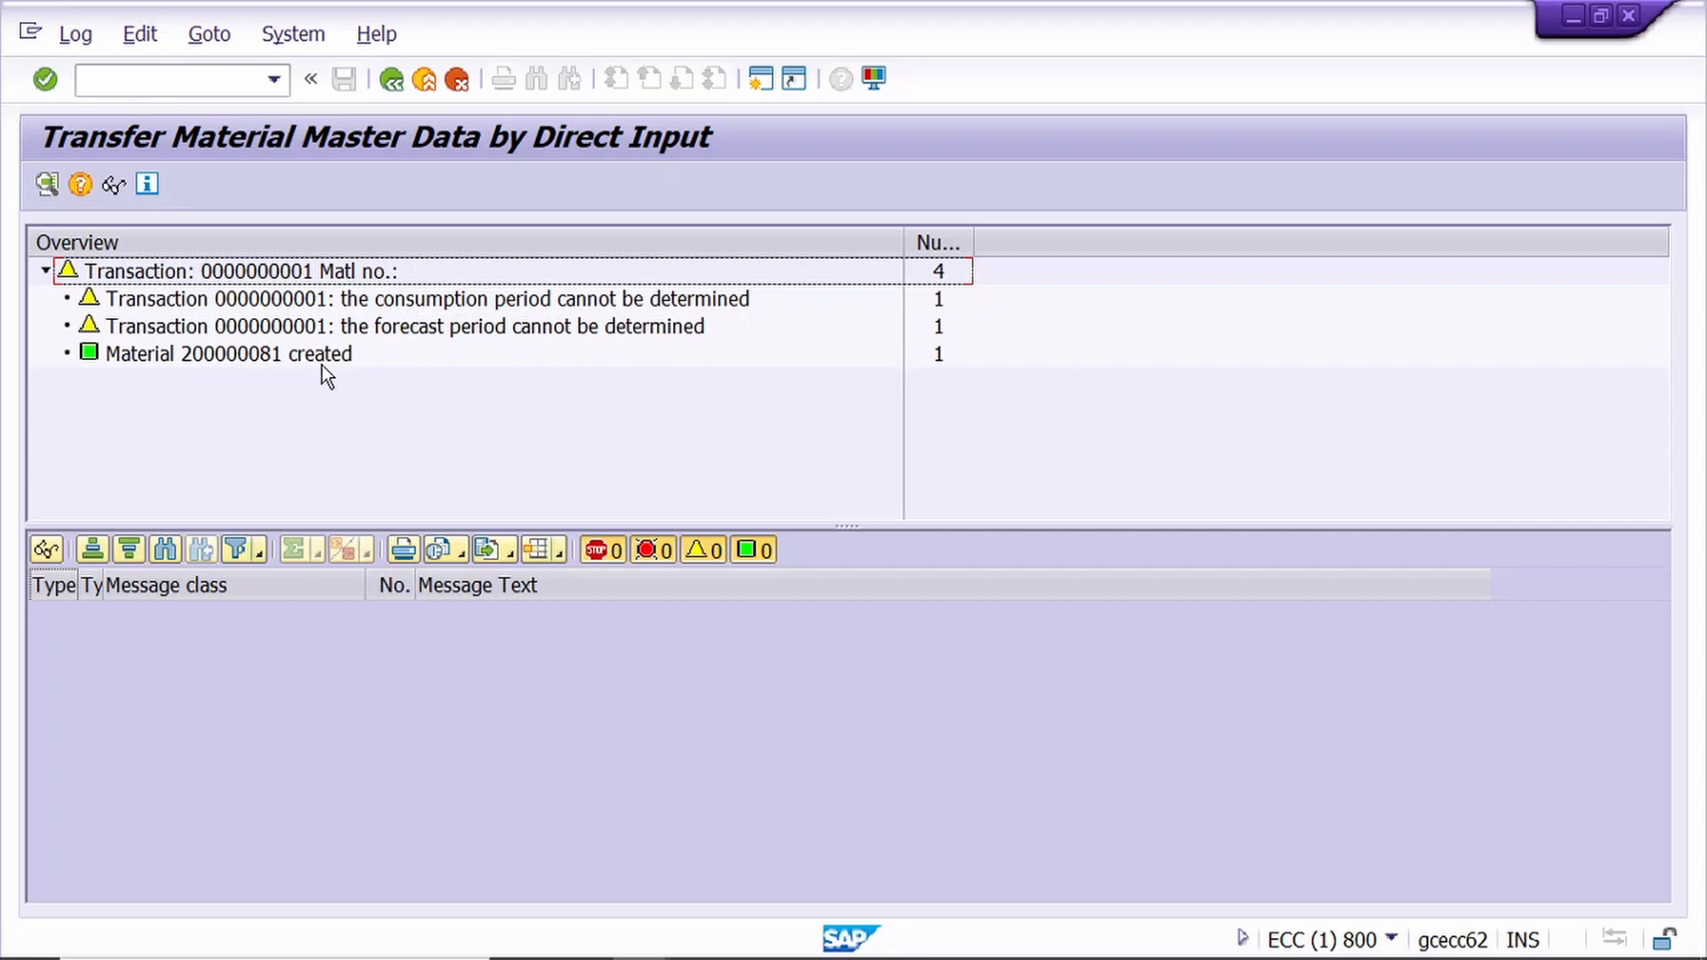
pyautogui.press('F3')
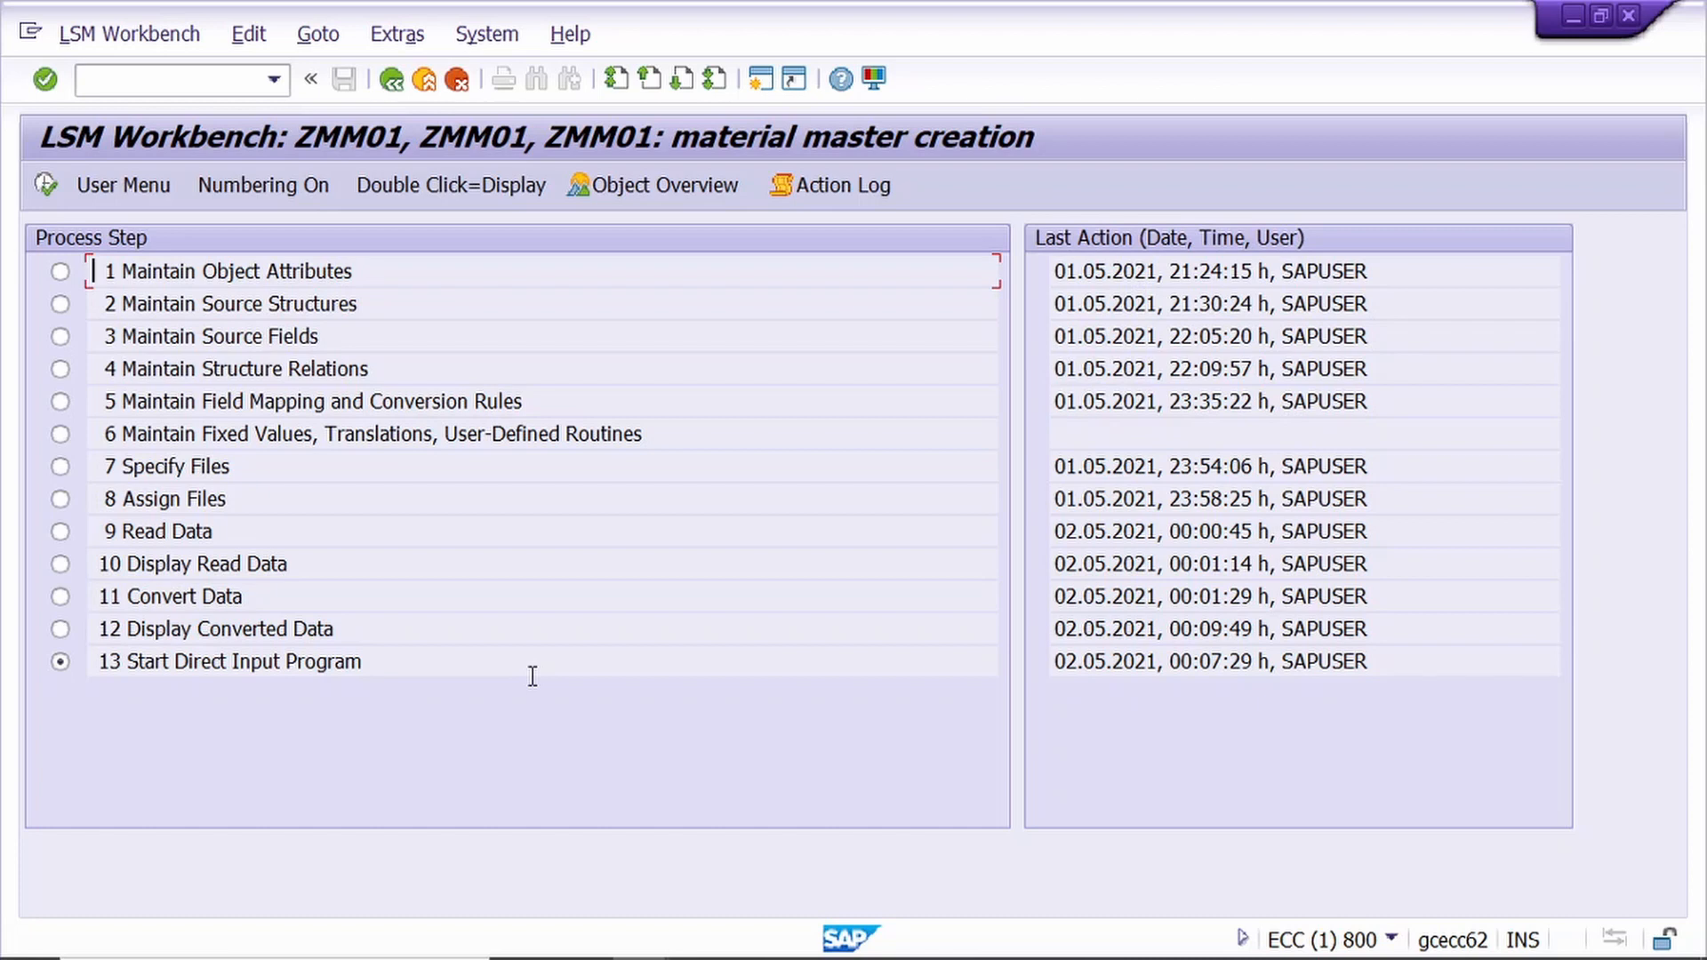
# - Switch to the Book2 workbook in Excel and fill the row 2 material data down through row 42 across columns A to AC
pyautogui.hotkey('alt', 'Tab')
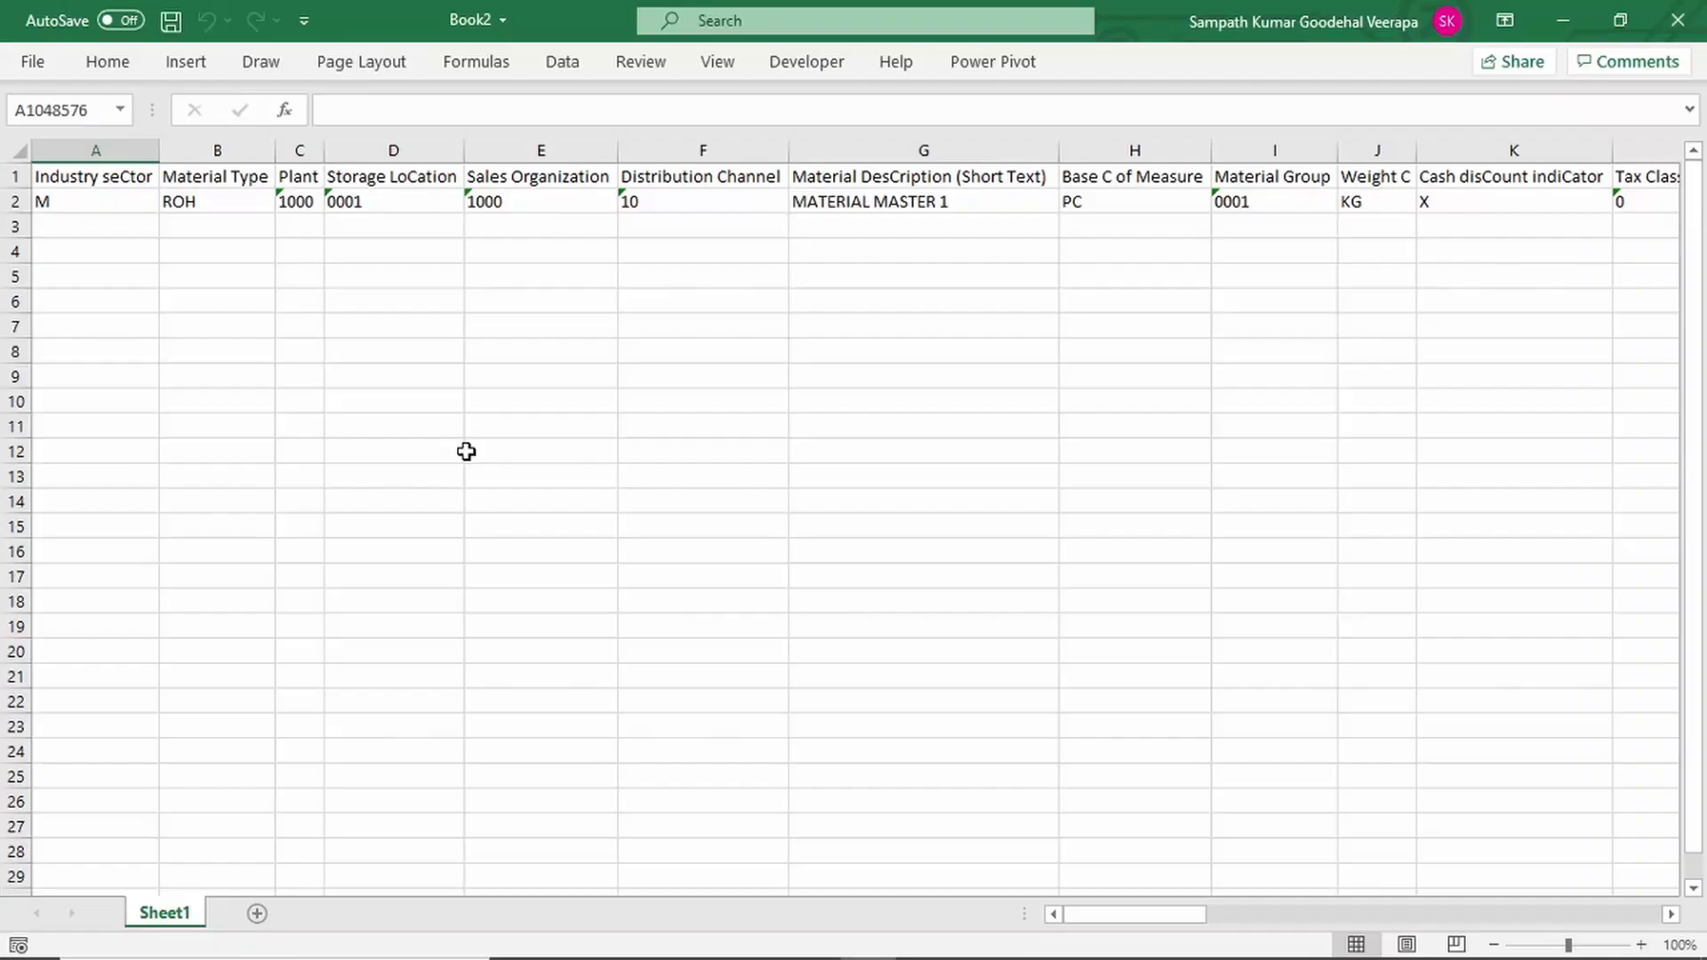
pyautogui.click(72, 202)
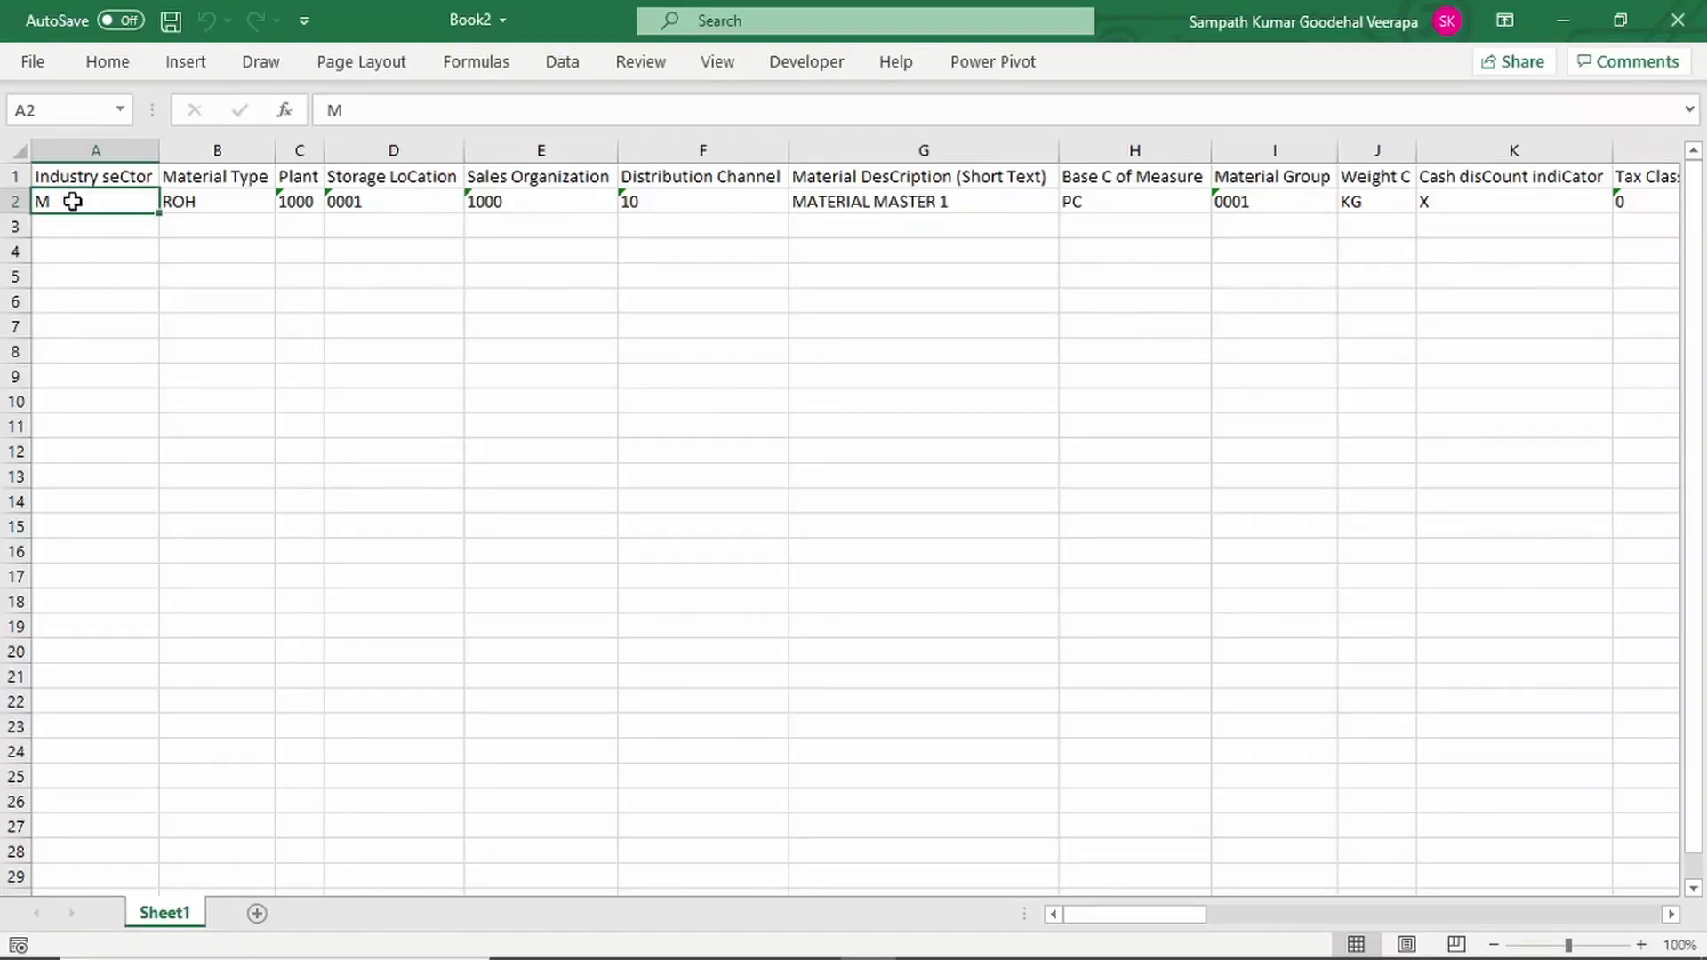
pyautogui.hotkey('shift', 'Right')
pyautogui.hotkey('shift', 'Right')
pyautogui.hotkey('shift', 'Right')
pyautogui.hotkey('shift', 'Right')
pyautogui.hotkey('shift', 'Right')
pyautogui.hotkey('shift', 'Right')
pyautogui.hotkey('shift', 'Right')
pyautogui.hotkey('shift', 'Right')
pyautogui.hotkey('shift', 'Right')
pyautogui.hotkey('shift', 'Right')
pyautogui.hotkey('shift', 'Right')
pyautogui.hotkey('shift', 'Right')
pyautogui.hotkey('shift', 'Right')
pyautogui.hotkey('shift', 'Right')
pyautogui.hotkey('shift', 'Right')
pyautogui.hotkey('shift', 'Right')
pyautogui.hotkey('shift', 'Right')
pyautogui.hotkey('shift', 'Right')
pyautogui.hotkey('shift', 'Right')
pyautogui.hotkey('shift', 'Right')
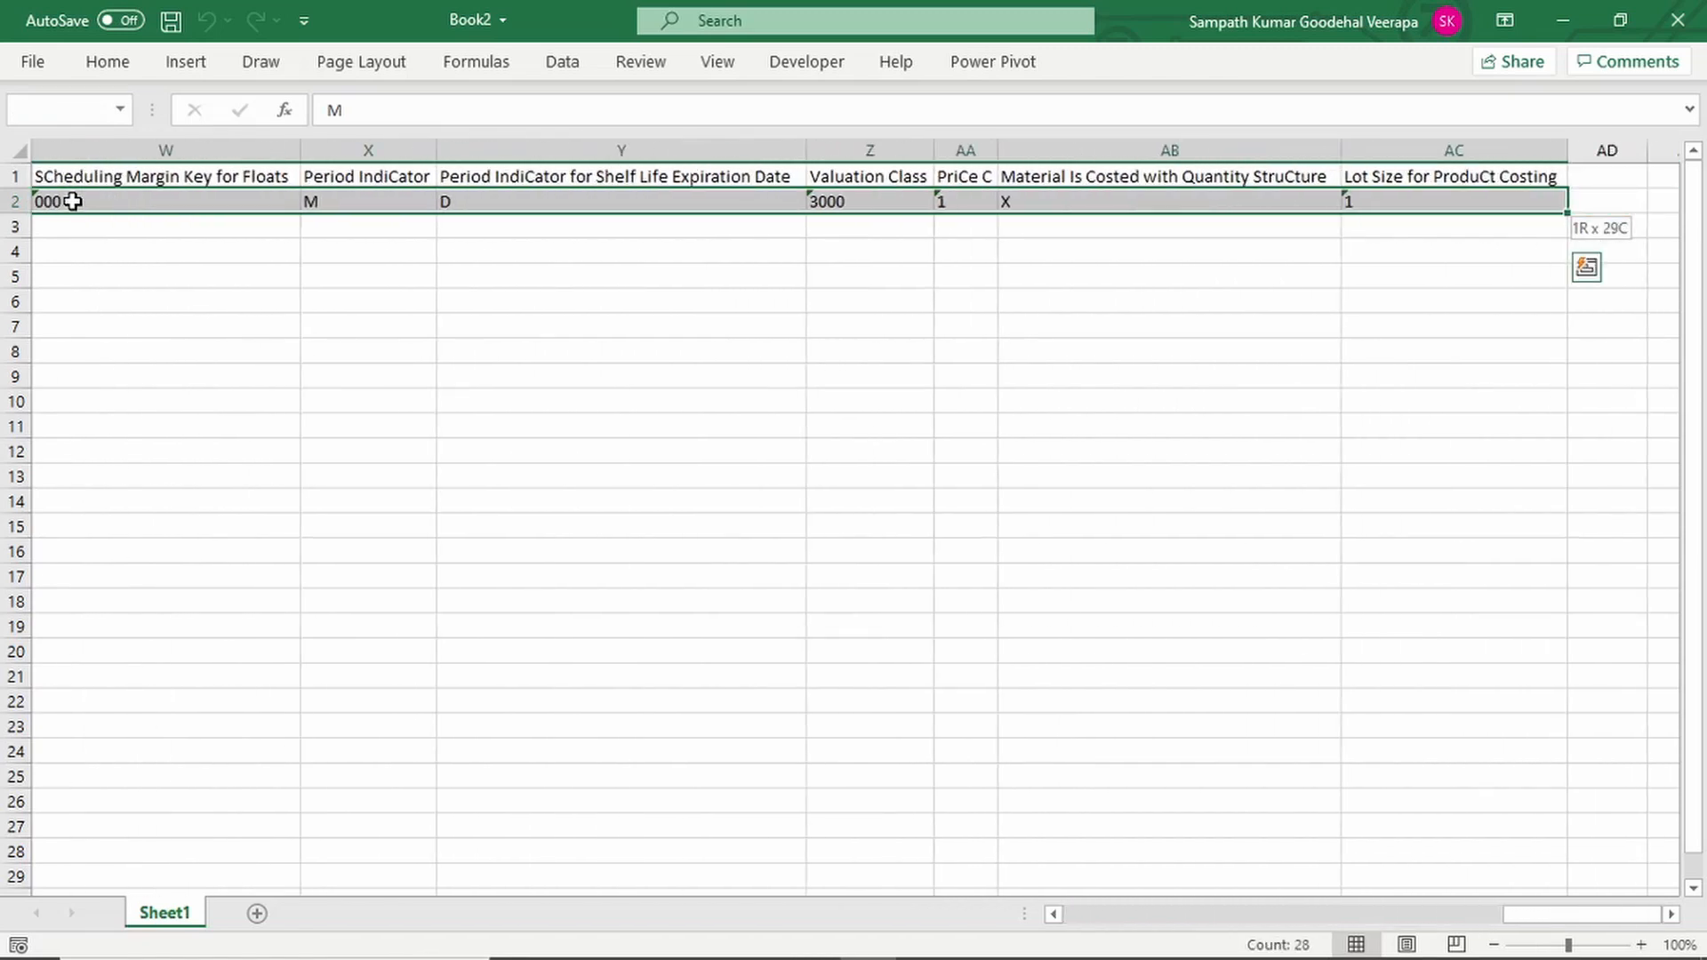
pyautogui.hotkey('shift', 'Down')
pyautogui.hotkey('shift', 'Down')
pyautogui.hotkey('shift', 'Down')
pyautogui.hotkey('shift', 'Down')
pyautogui.hotkey('shift', 'Down')
pyautogui.hotkey('shift', 'Down')
pyautogui.hotkey('shift', 'Down')
pyautogui.hotkey('shift', 'Down')
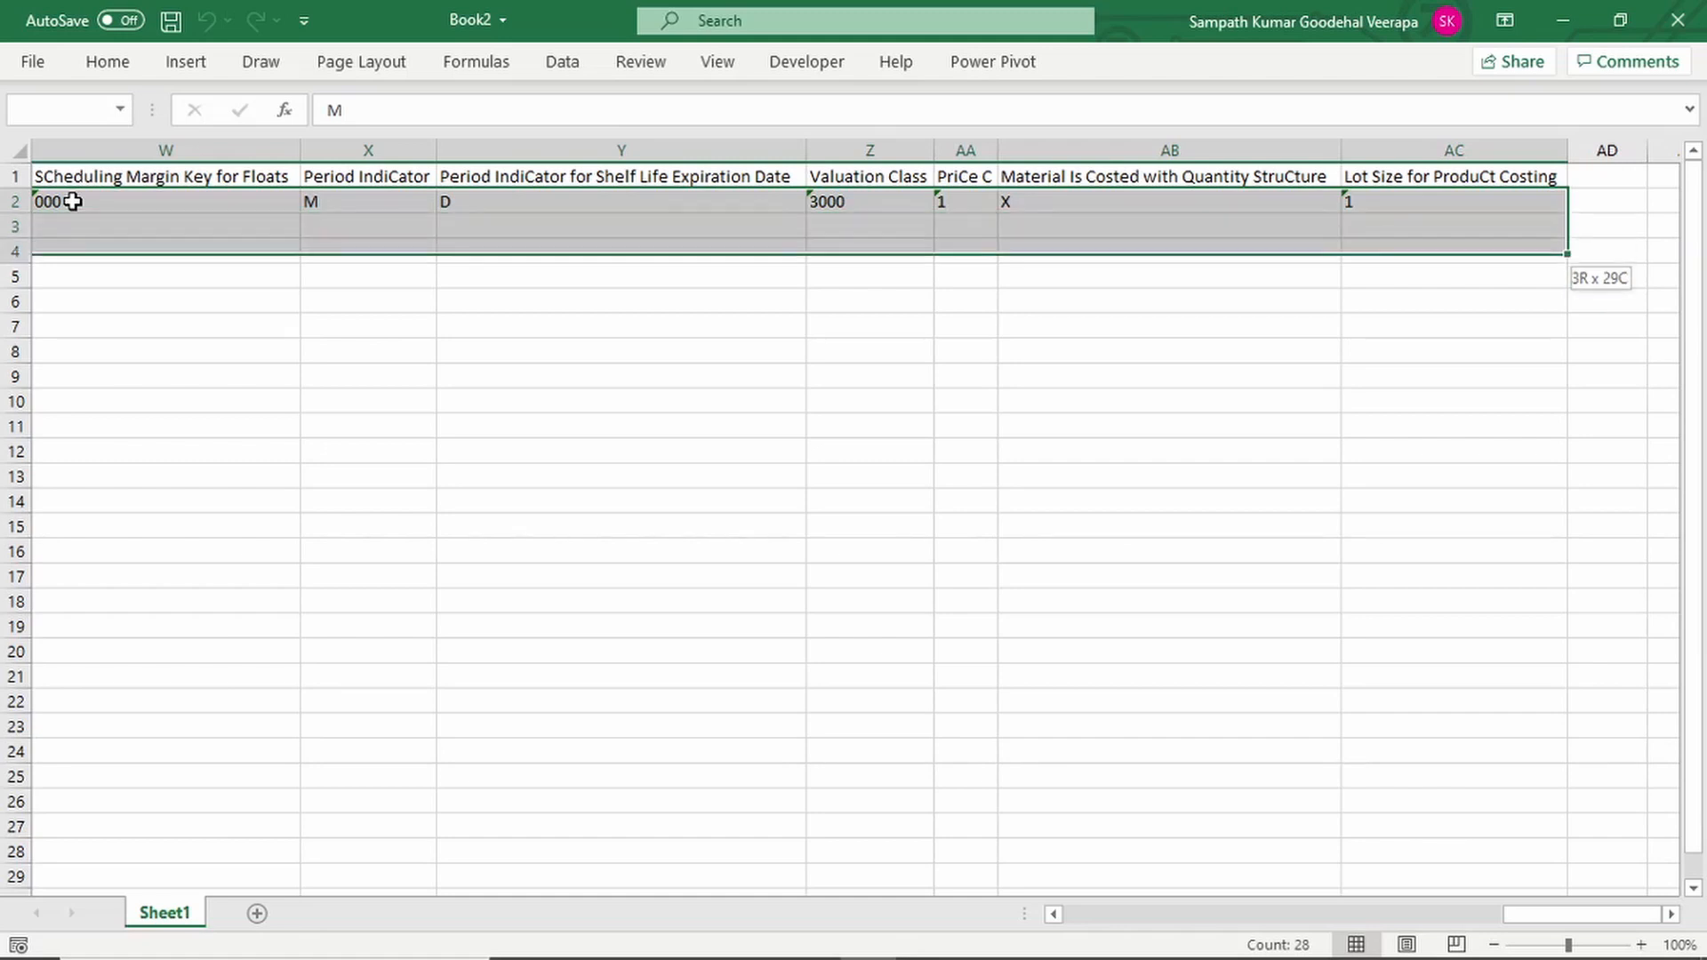
pyautogui.hotkey('shift', 'Down')
pyautogui.hotkey('shift', 'Down')
pyautogui.hotkey('shift', 'Down')
pyautogui.hotkey('shift', 'Down')
pyautogui.hotkey('shift', 'Down')
pyautogui.hotkey('shift', 'Down')
pyautogui.hotkey('shift', 'Down')
pyautogui.hotkey('shift', 'Down')
pyautogui.hotkey('shift', 'Down')
pyautogui.hotkey('shift', 'Down')
pyautogui.hotkey('shift', 'Down')
pyautogui.hotkey('shift', 'Down')
pyautogui.hotkey('shift', 'Down')
pyautogui.hotkey('shift', 'Down')
pyautogui.hotkey('shift', 'Down')
pyautogui.hotkey('shift', 'Down')
pyautogui.hotkey('shift', 'Down')
pyautogui.hotkey('shift', 'Down')
pyautogui.hotkey('shift', 'Down')
pyautogui.hotkey('shift', 'Down')
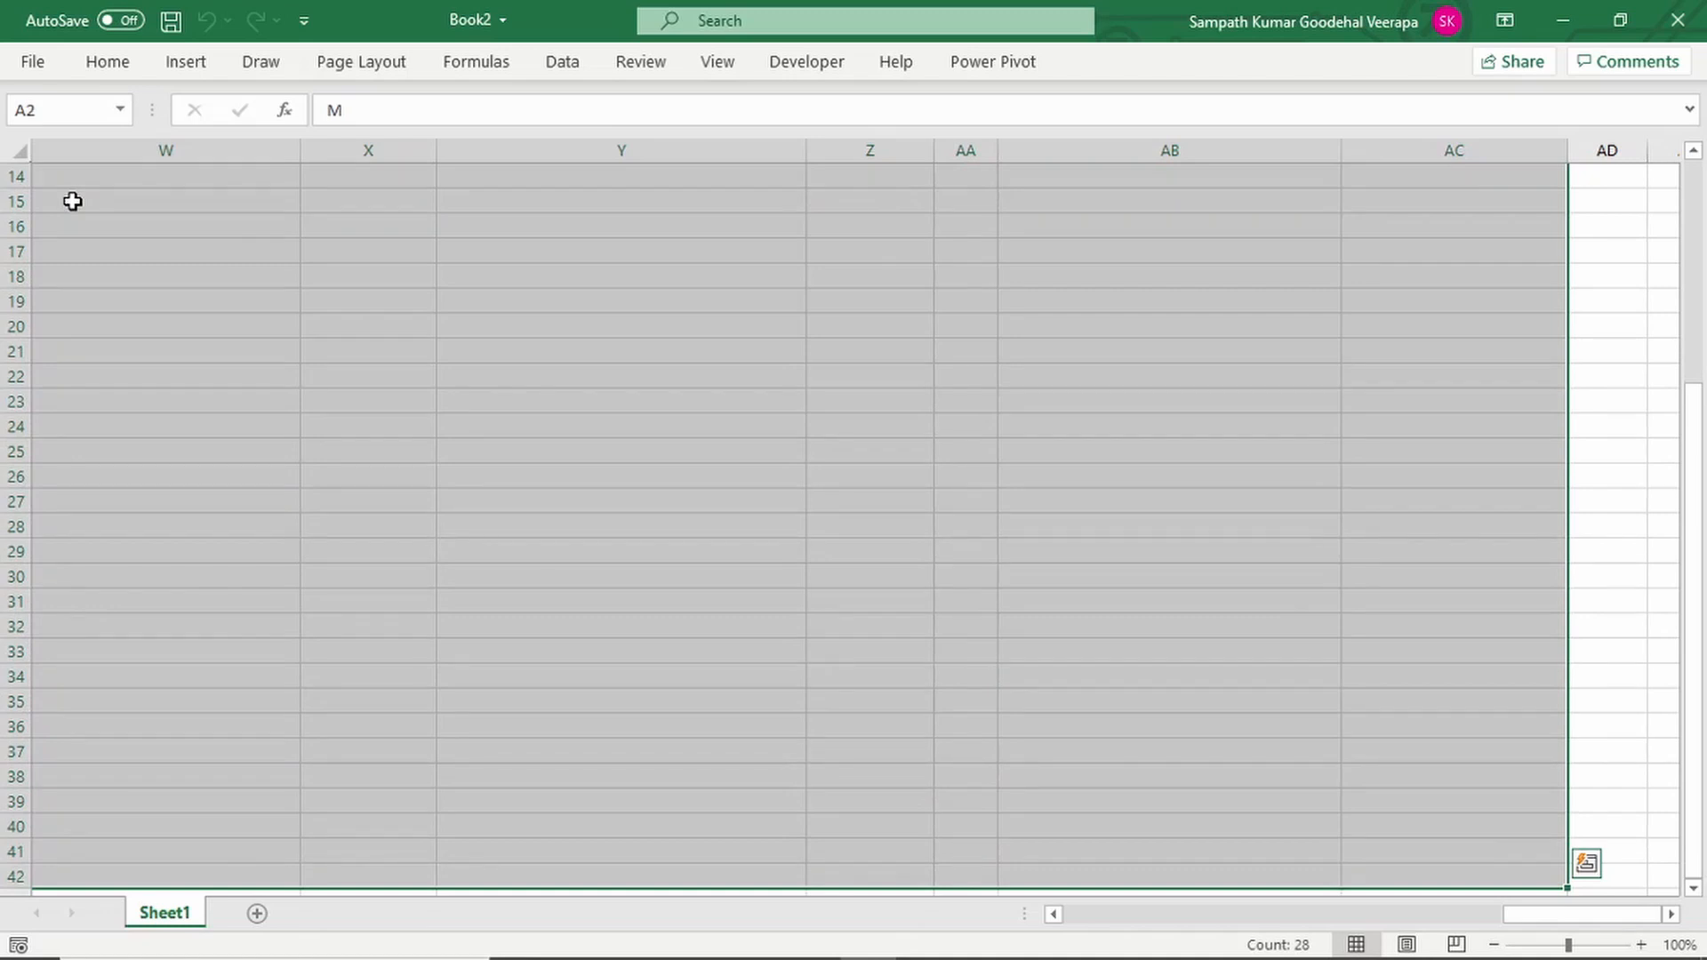
pyautogui.hotkey('ctrl', 'd')
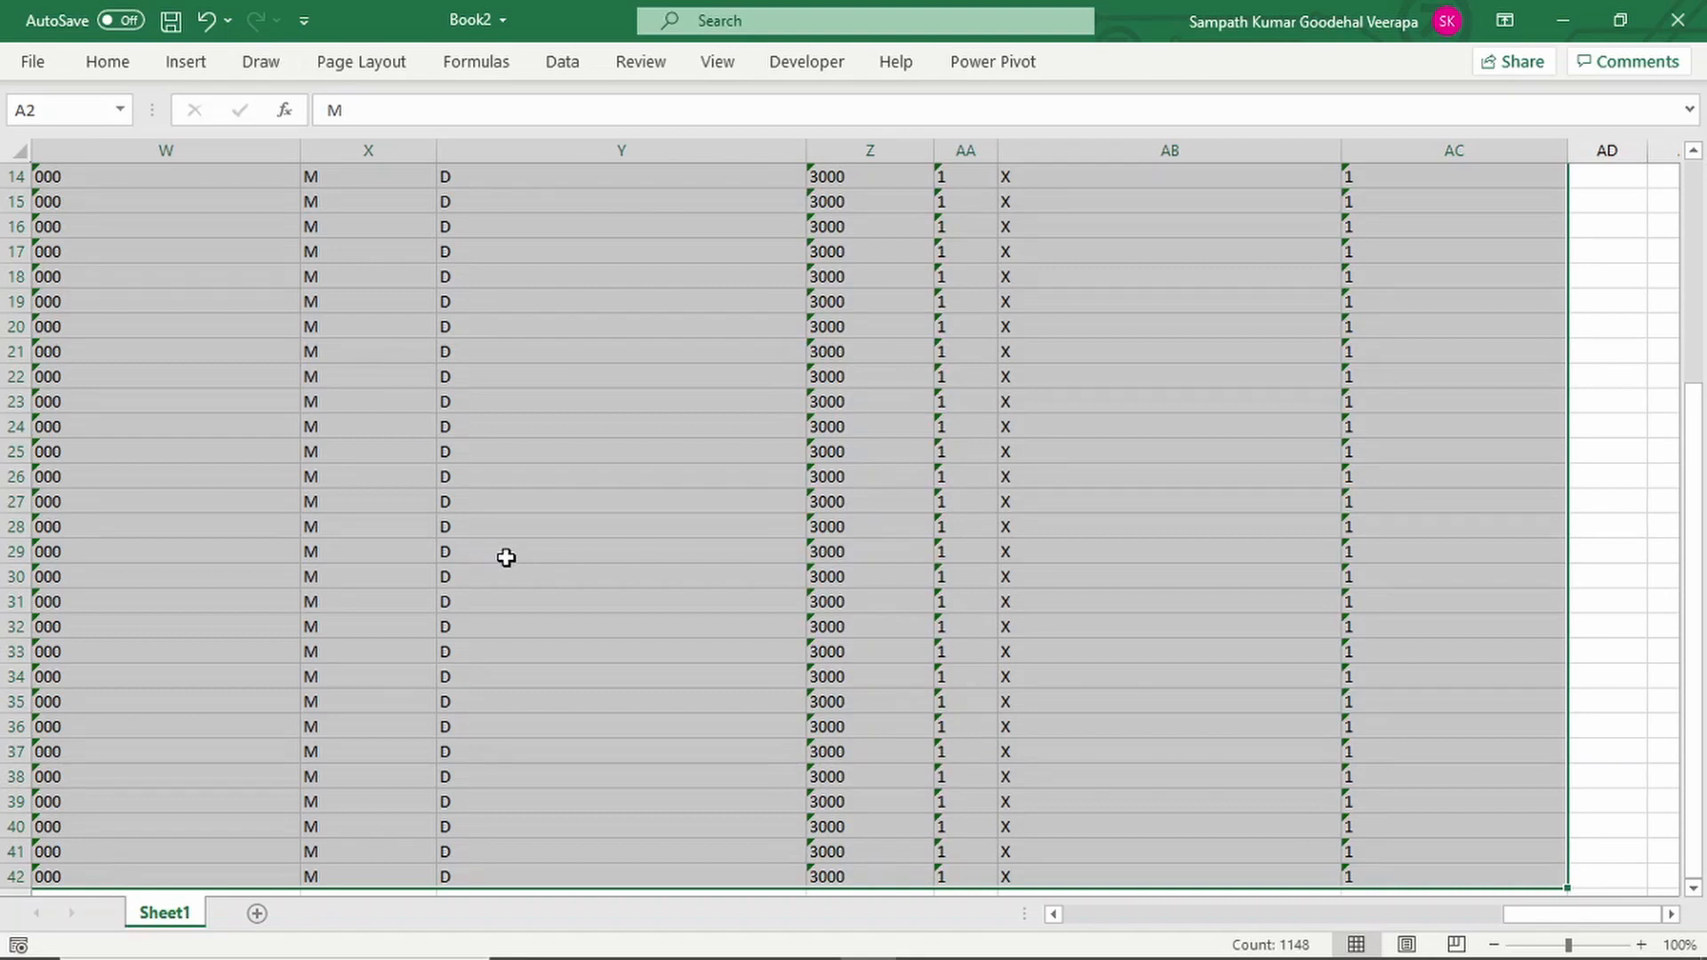
pyautogui.click(507, 525)
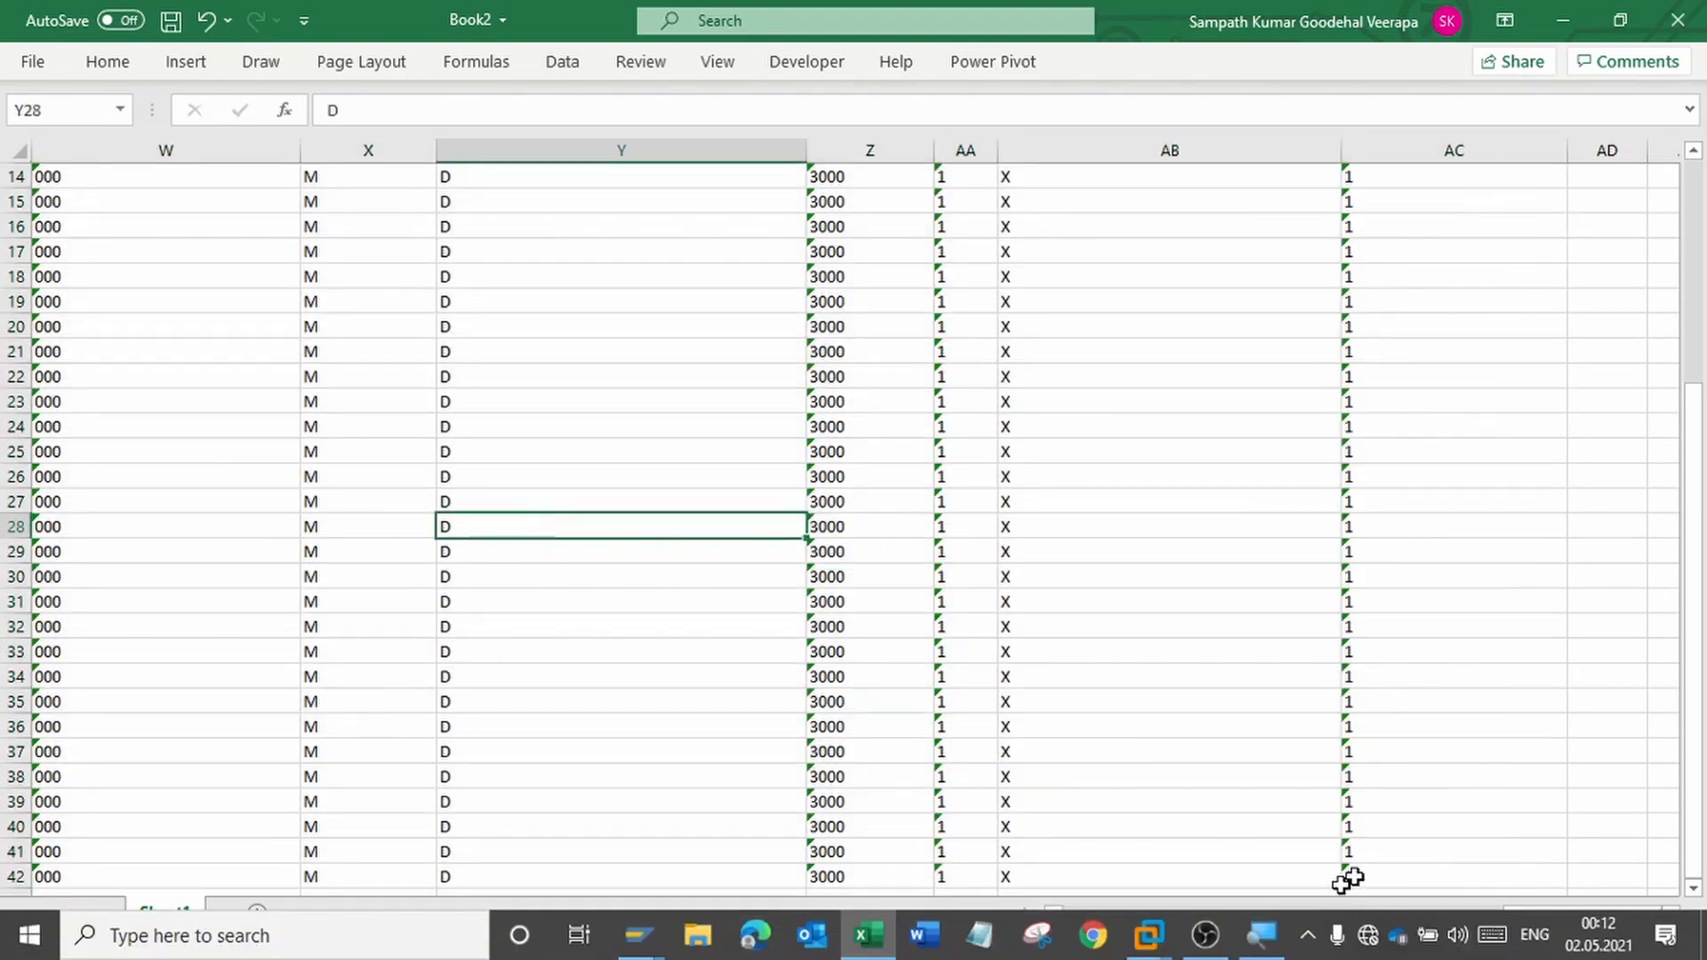
# - Change the material descriptions in G2 and G3 to MATERIAL MASTER 2 and MATERIAL MASTER 3
pyautogui.moveTo(1531, 915); pyautogui.dragTo(909, 847)
pyautogui.scroll(5, 728, 629)
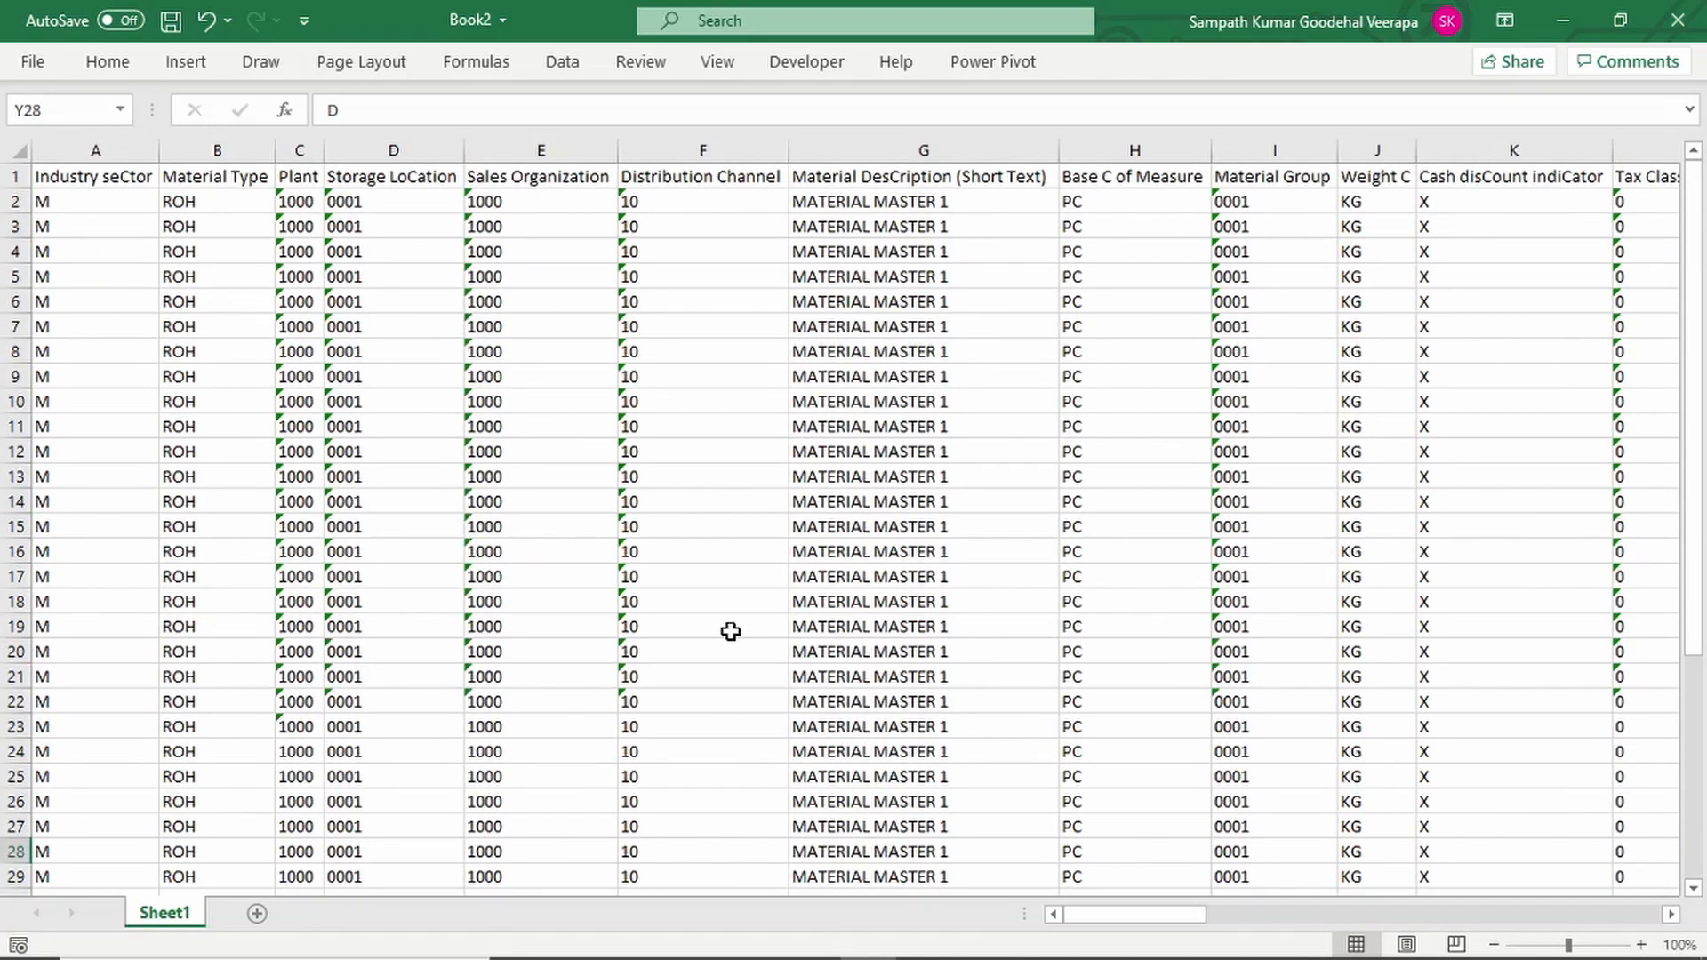
pyautogui.click(979, 205)
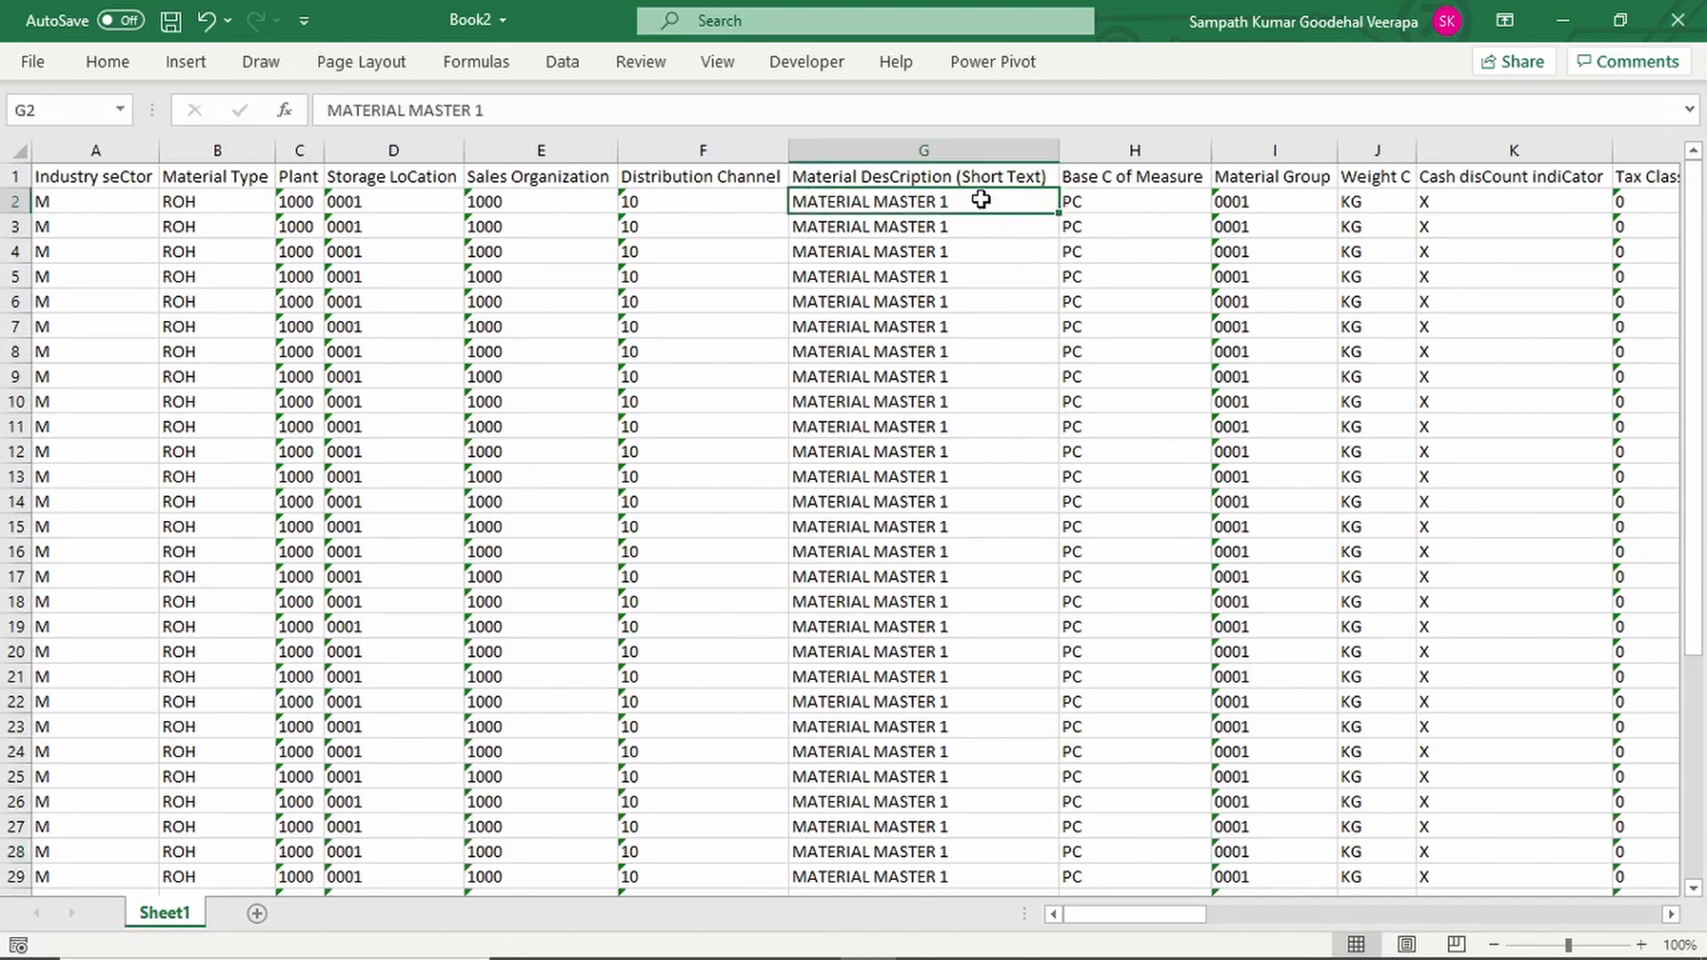
pyautogui.doubleClick(983, 203)
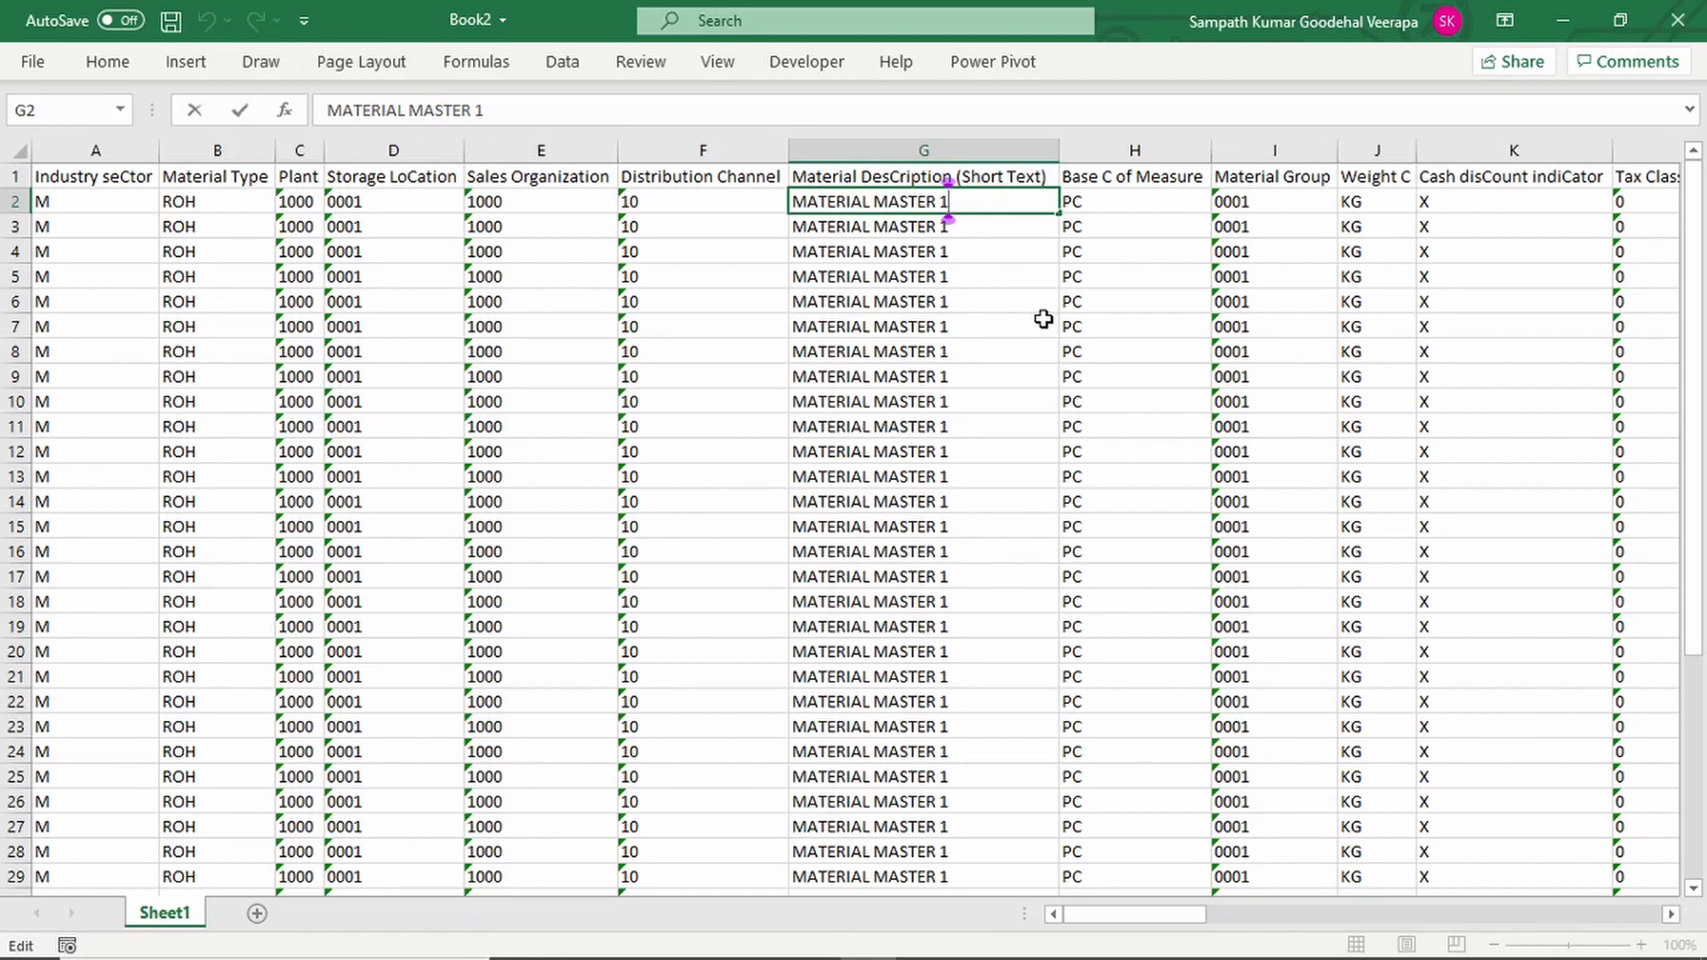
pyautogui.write('1')
pyautogui.press('BackSpace')
pyautogui.press('BackSpace')
pyautogui.write('2')
pyautogui.doubleClick(989, 228)
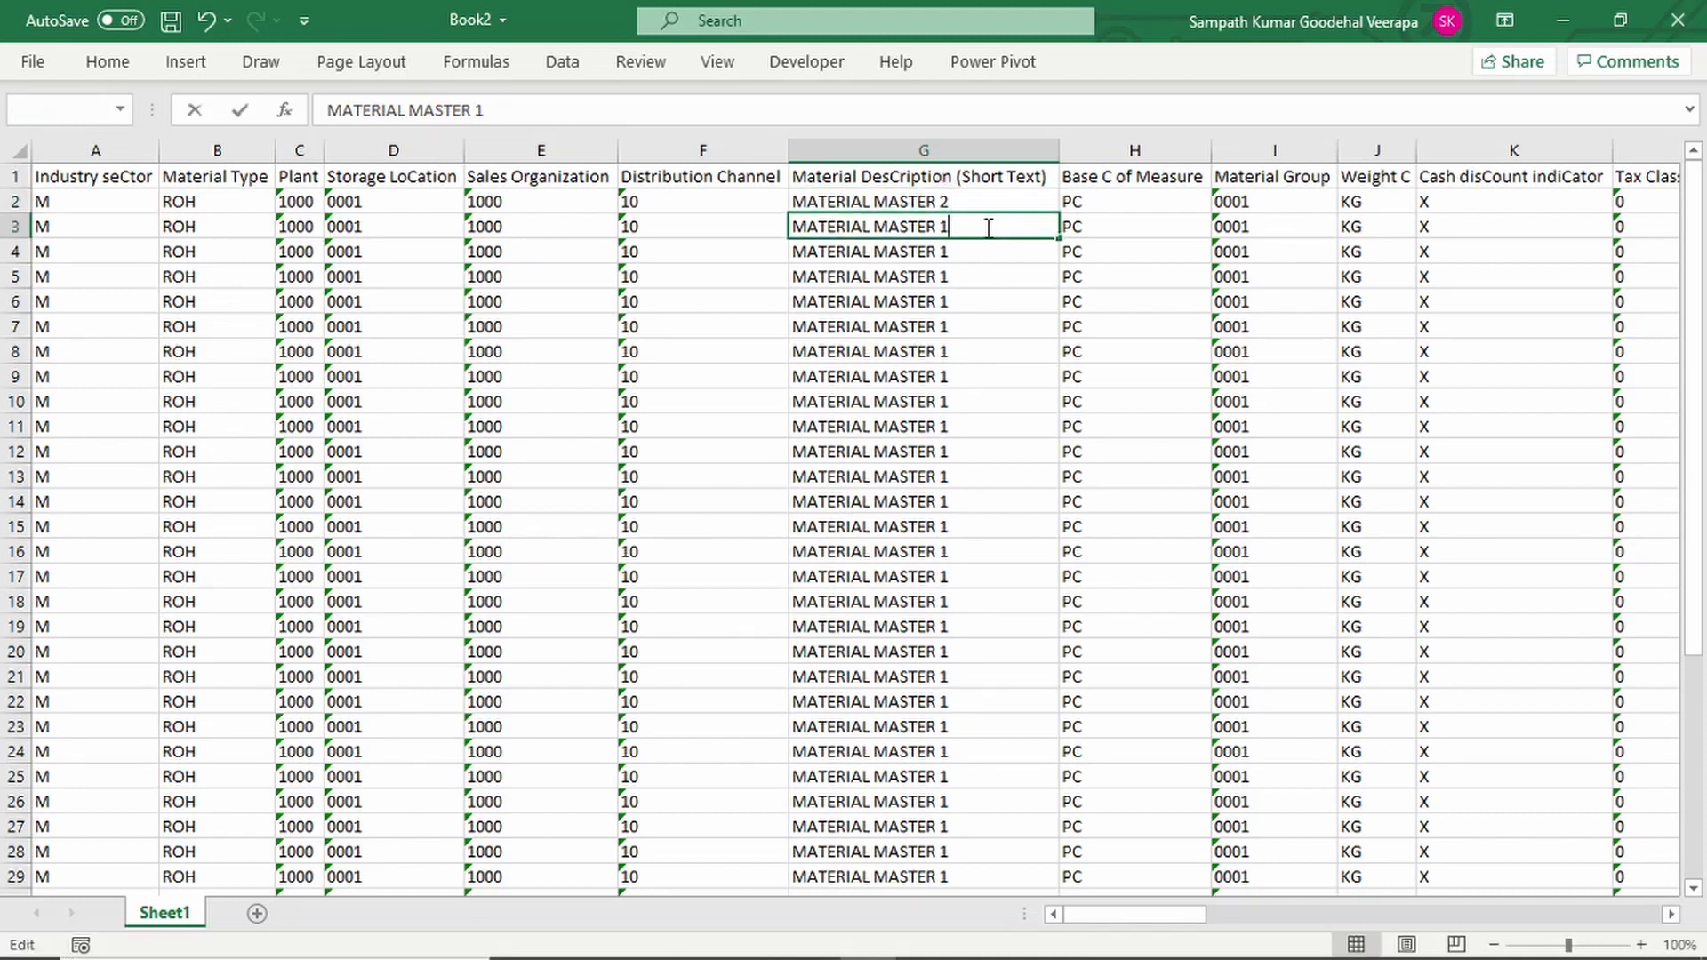
pyautogui.press('BackSpace')
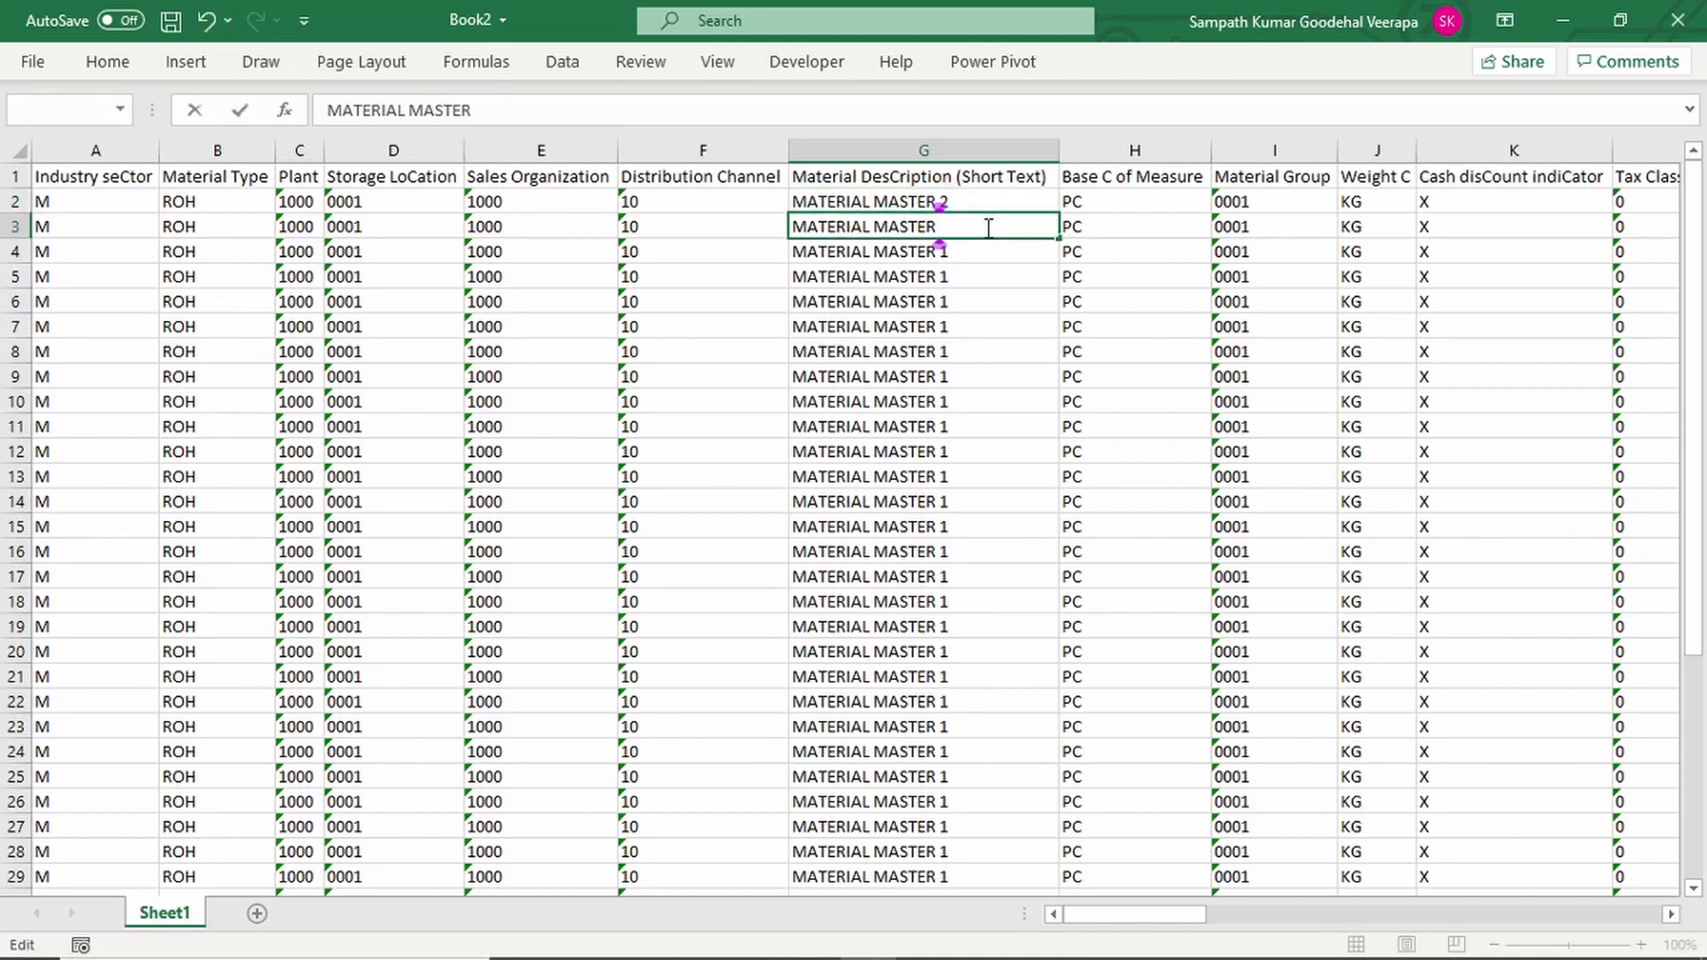
pyautogui.write('3')
pyautogui.press('Return')
# - Extend the numbered description series from G2:G3 down column G to the last data row
pyautogui.click(974, 200)
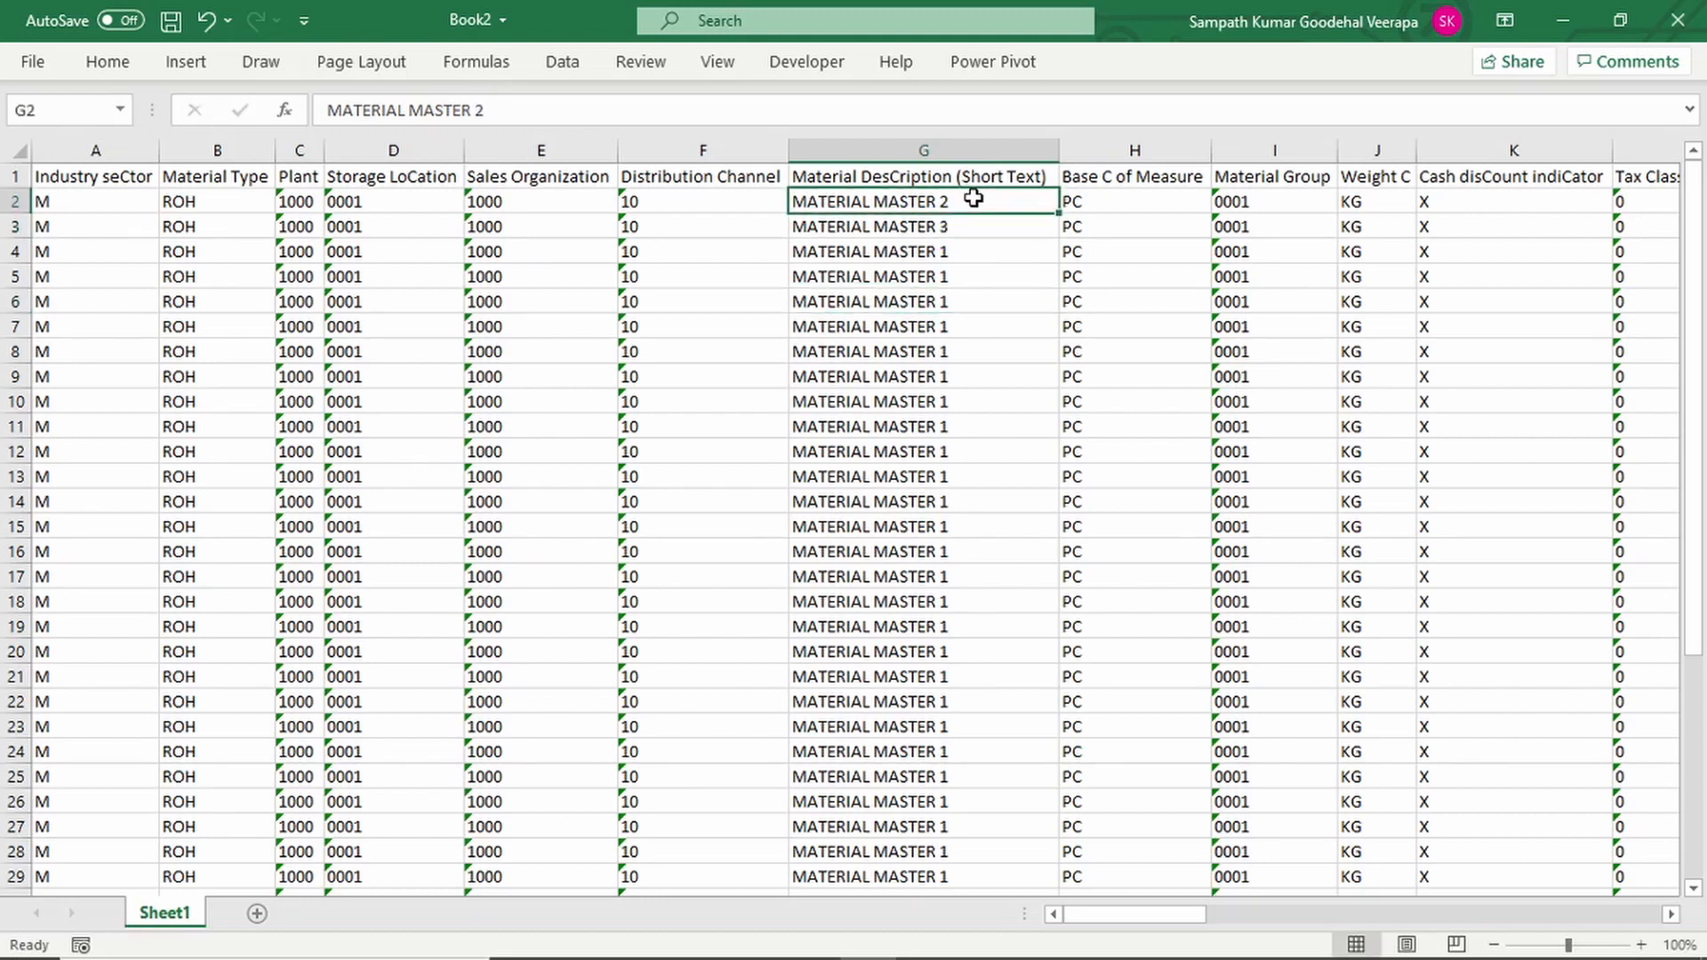
pyautogui.hotkey('shift', 'Down')
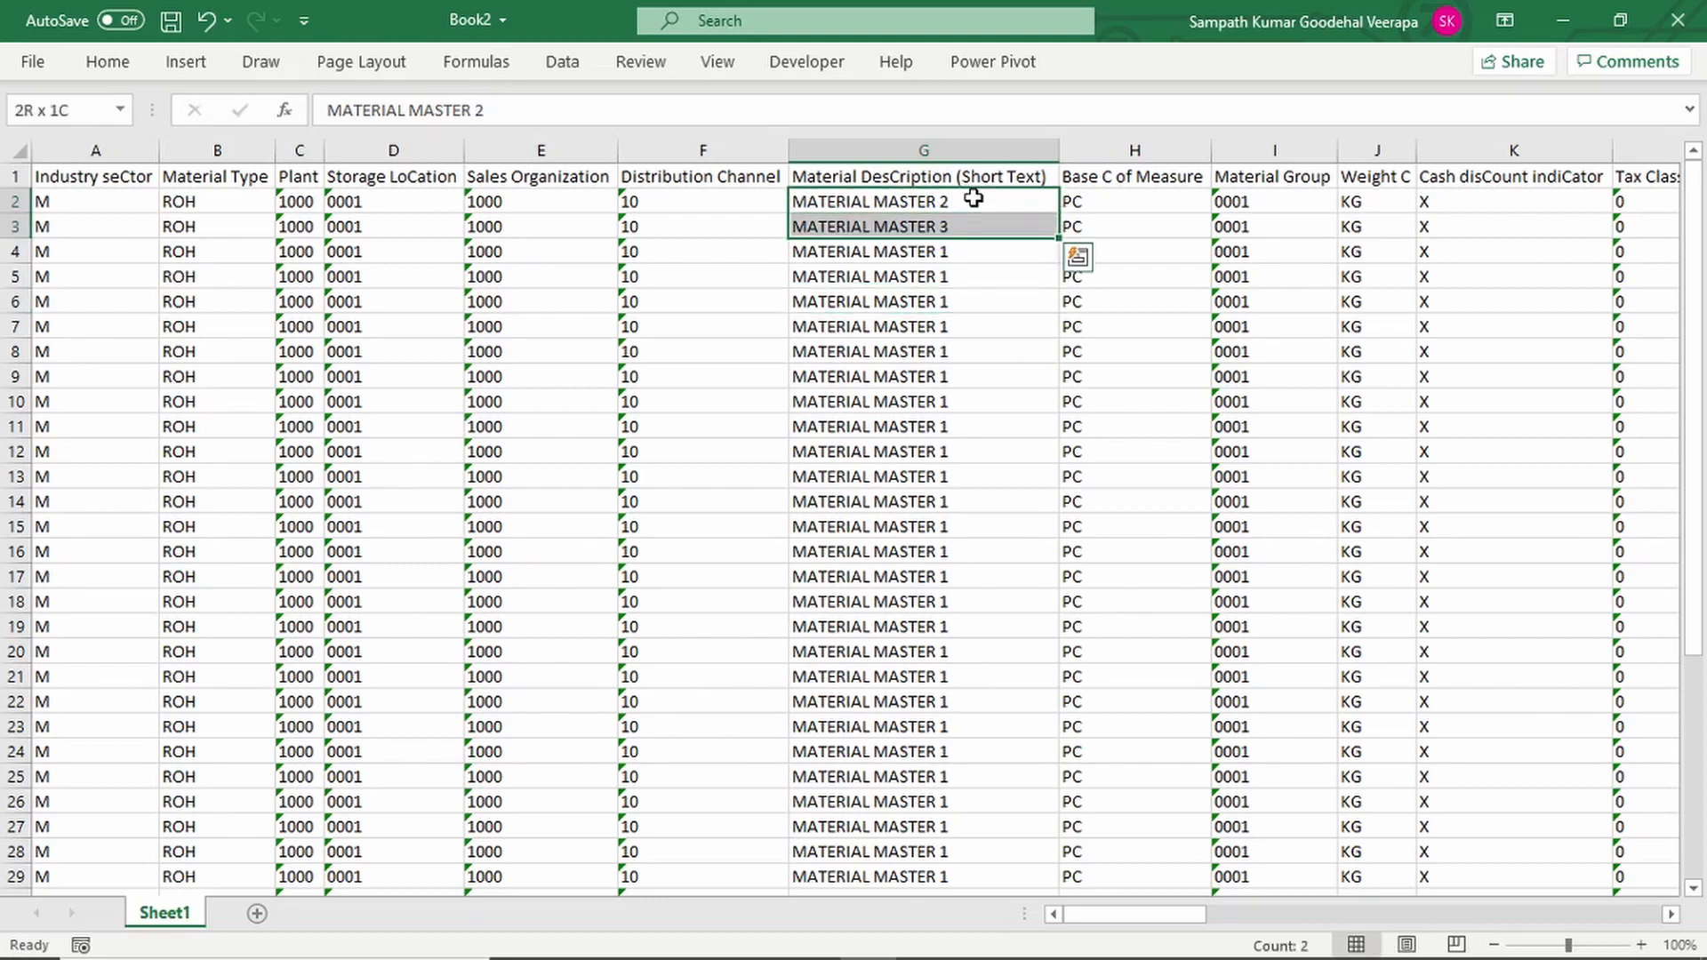
pyautogui.doubleClick(1057, 237)
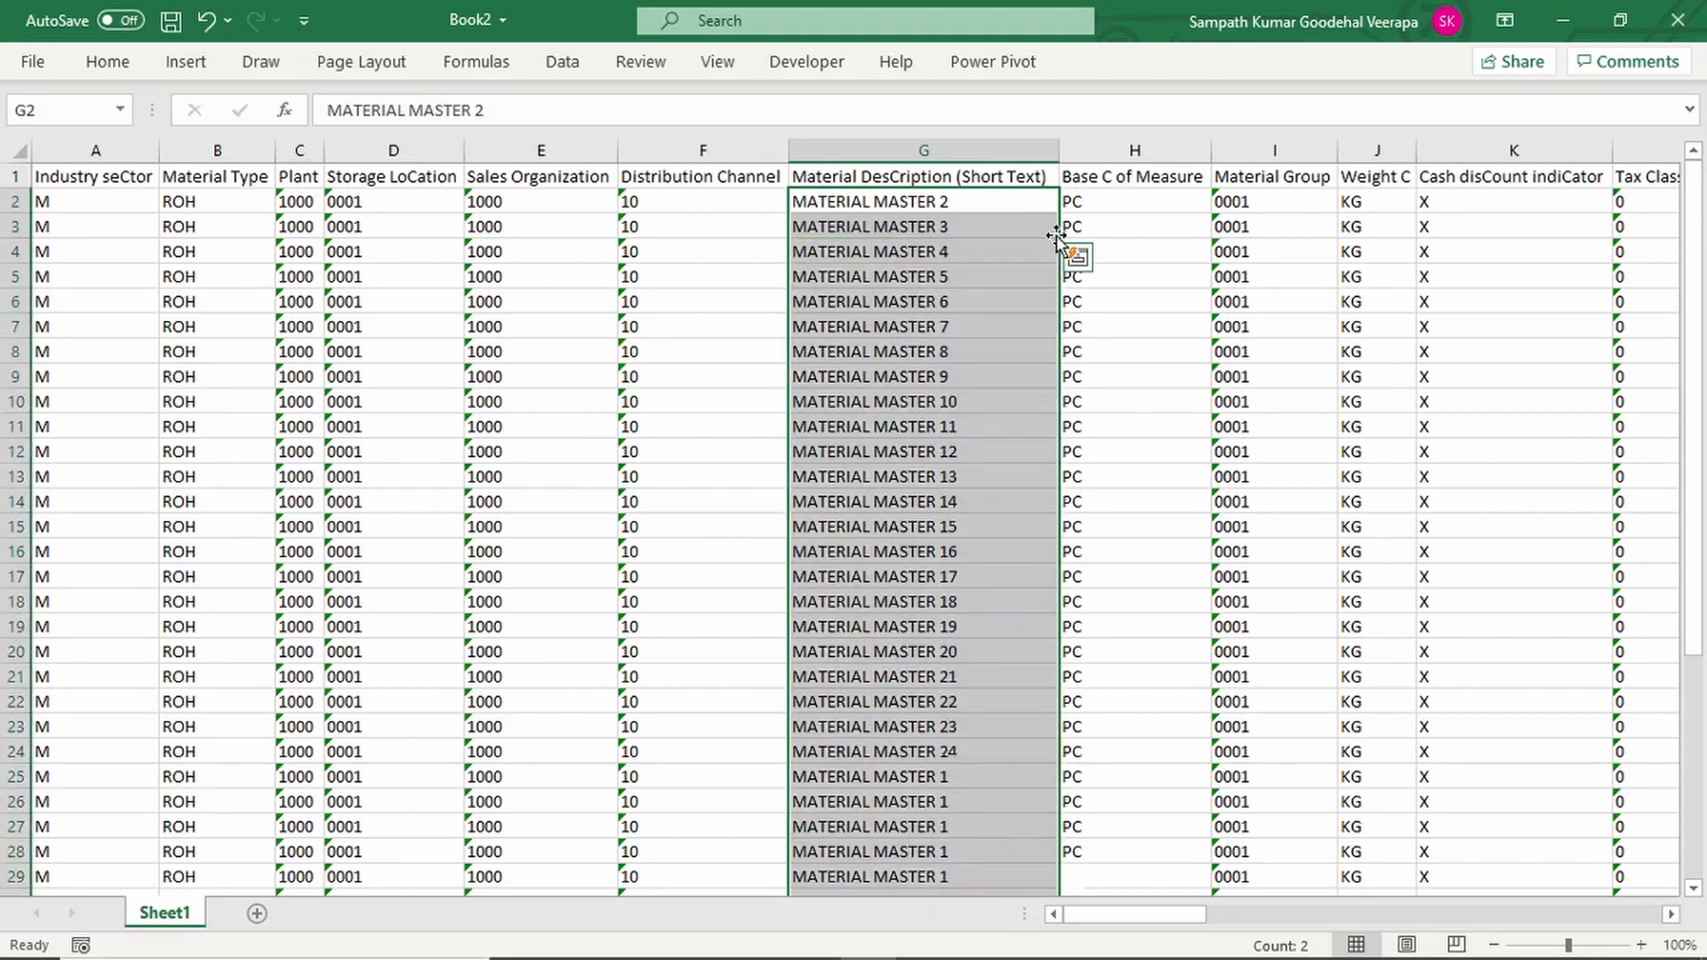
pyautogui.click(900, 207)
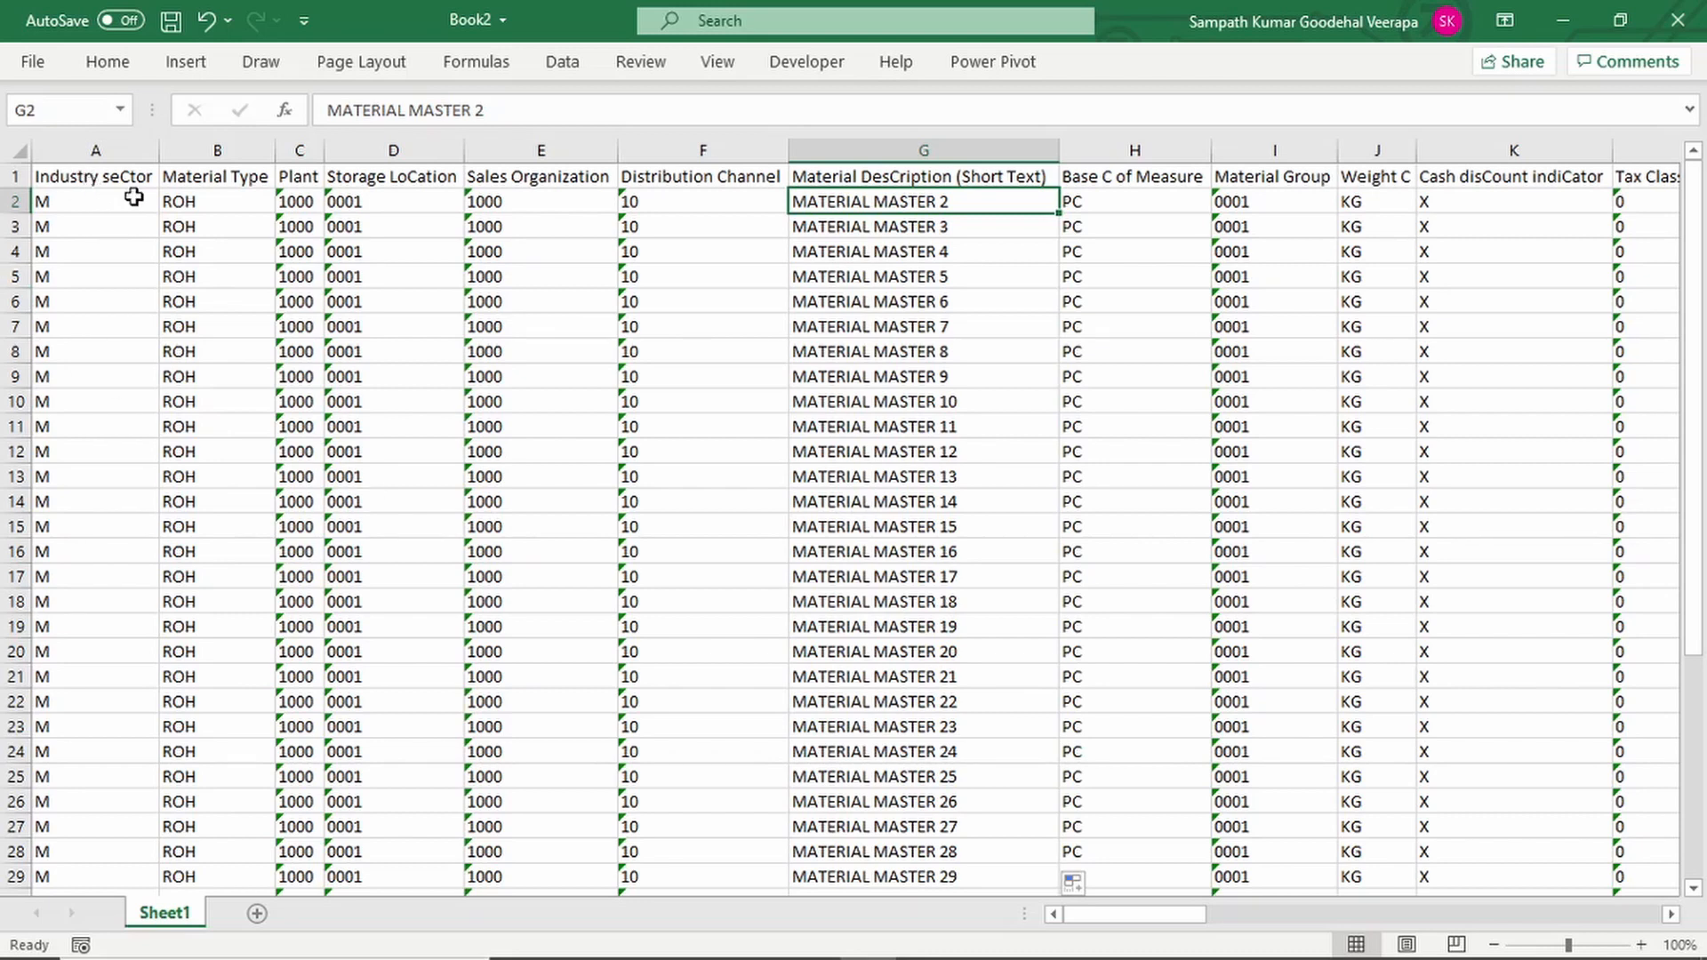
# - Save the sheet to the Desktop as Text (Tab delimited) under the name MATERIAL MASTER UPLOAD, replacing the existing file
pyautogui.click(97, 200)
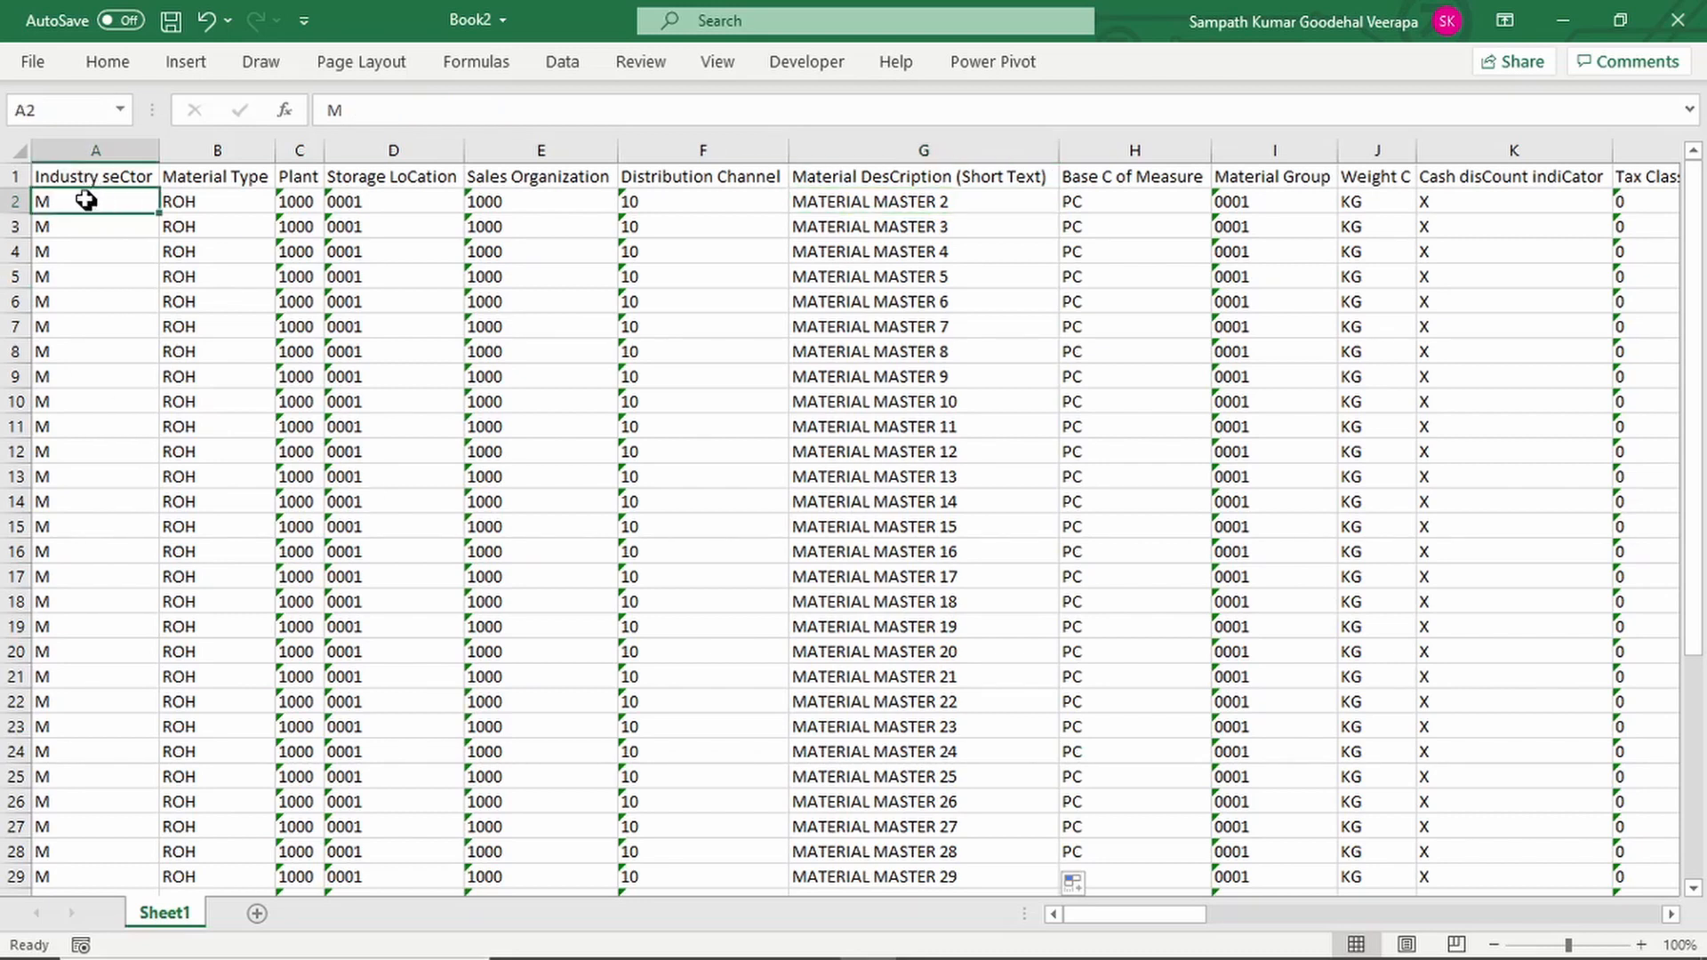
pyautogui.click(33, 64)
pyautogui.click(99, 402)
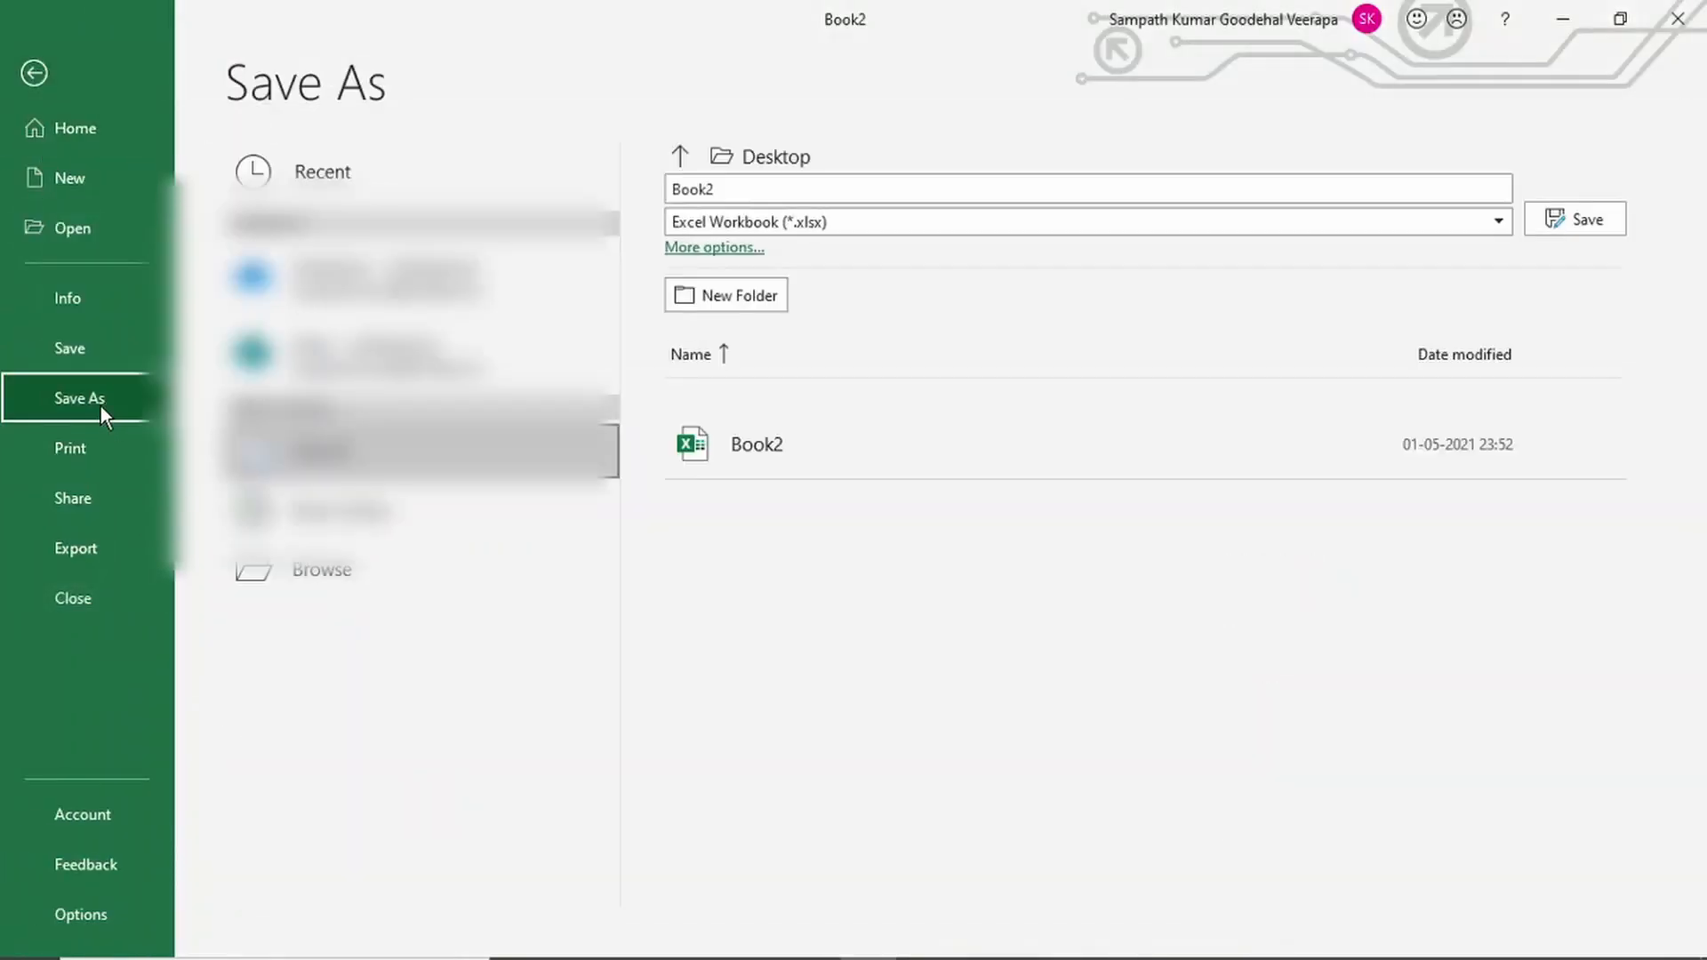
pyautogui.click(985, 219)
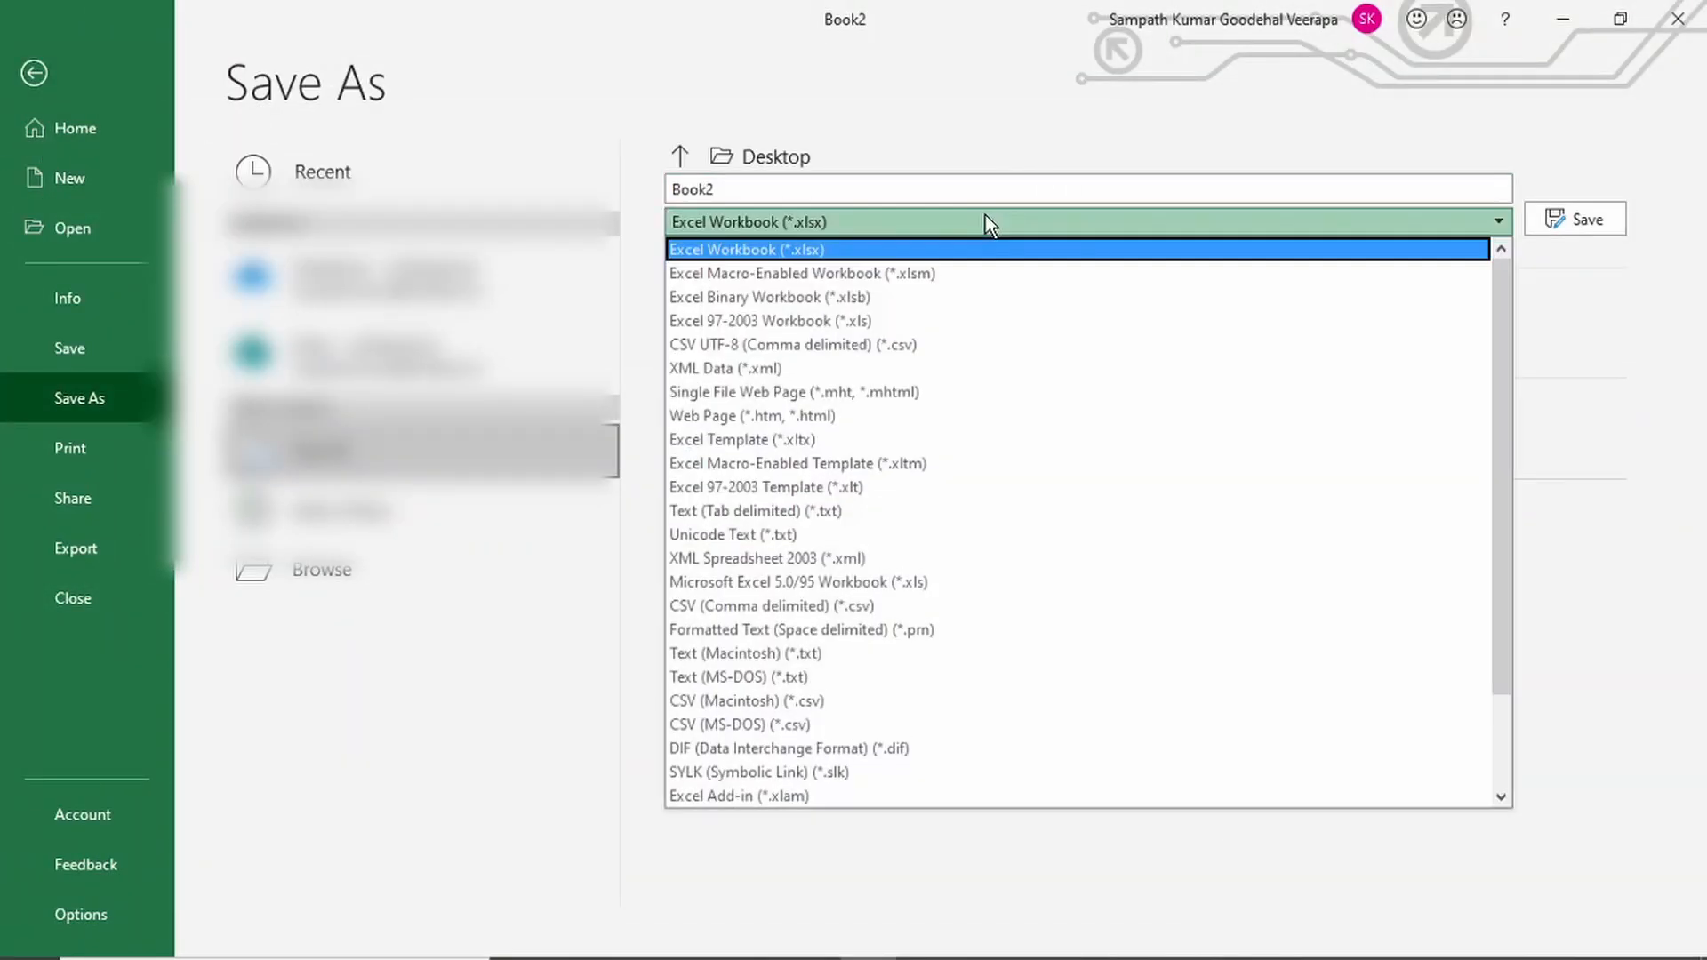
pyautogui.press('t')
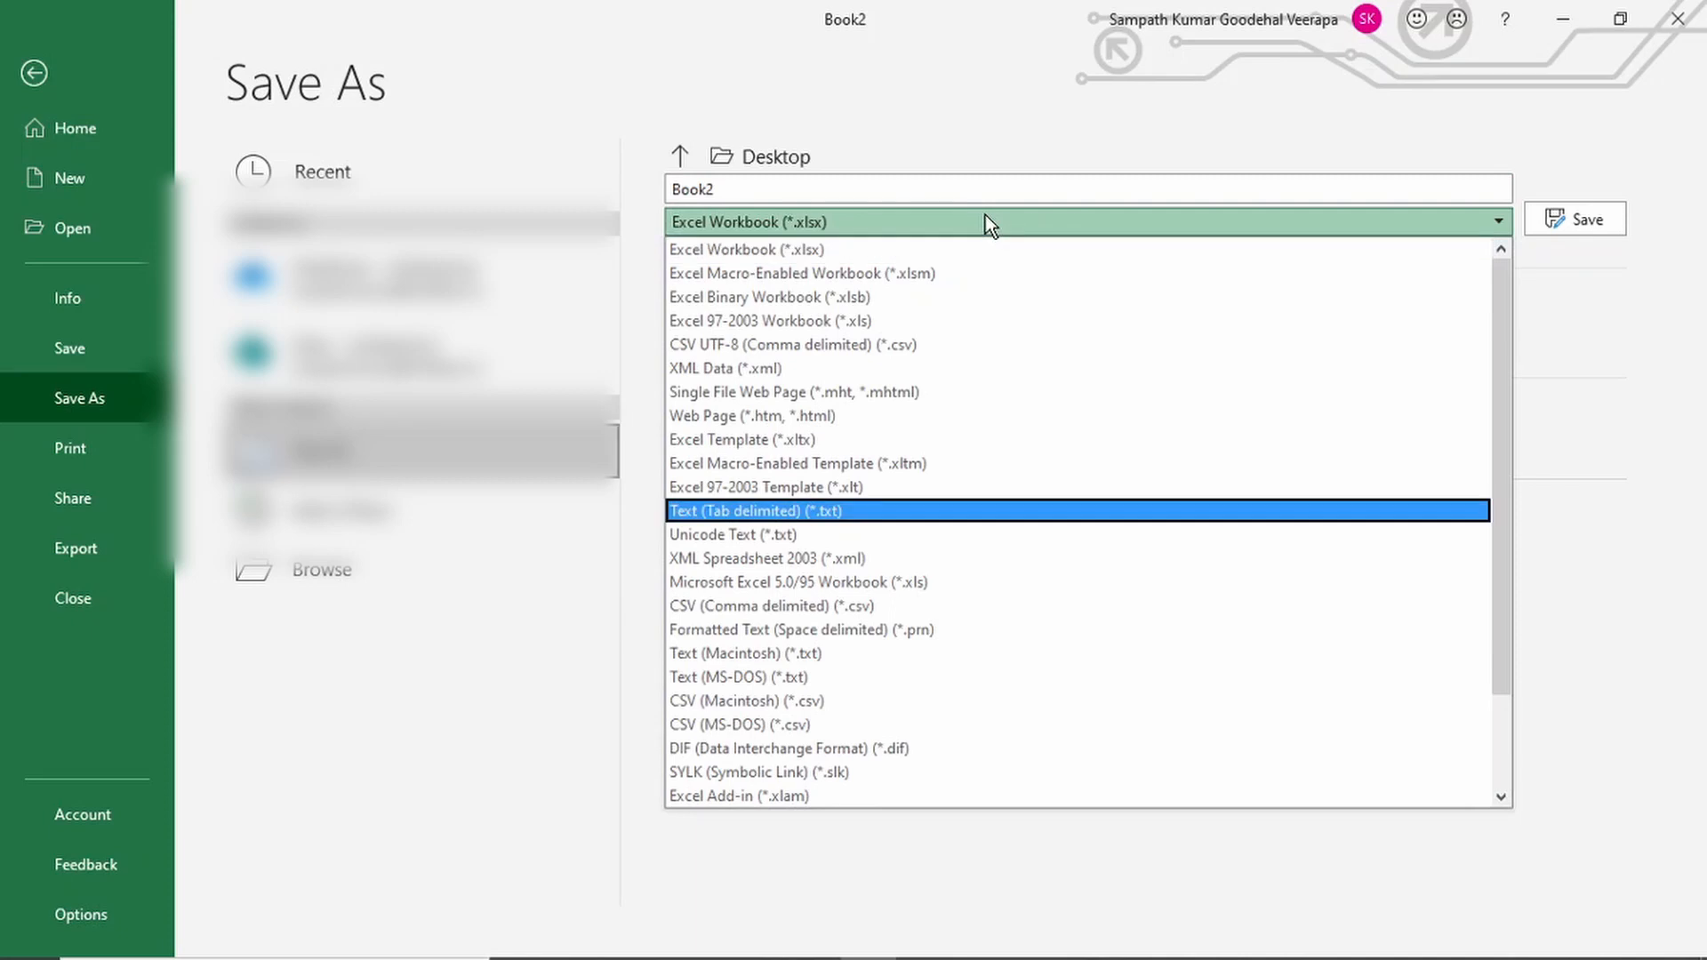
pyautogui.press('Return')
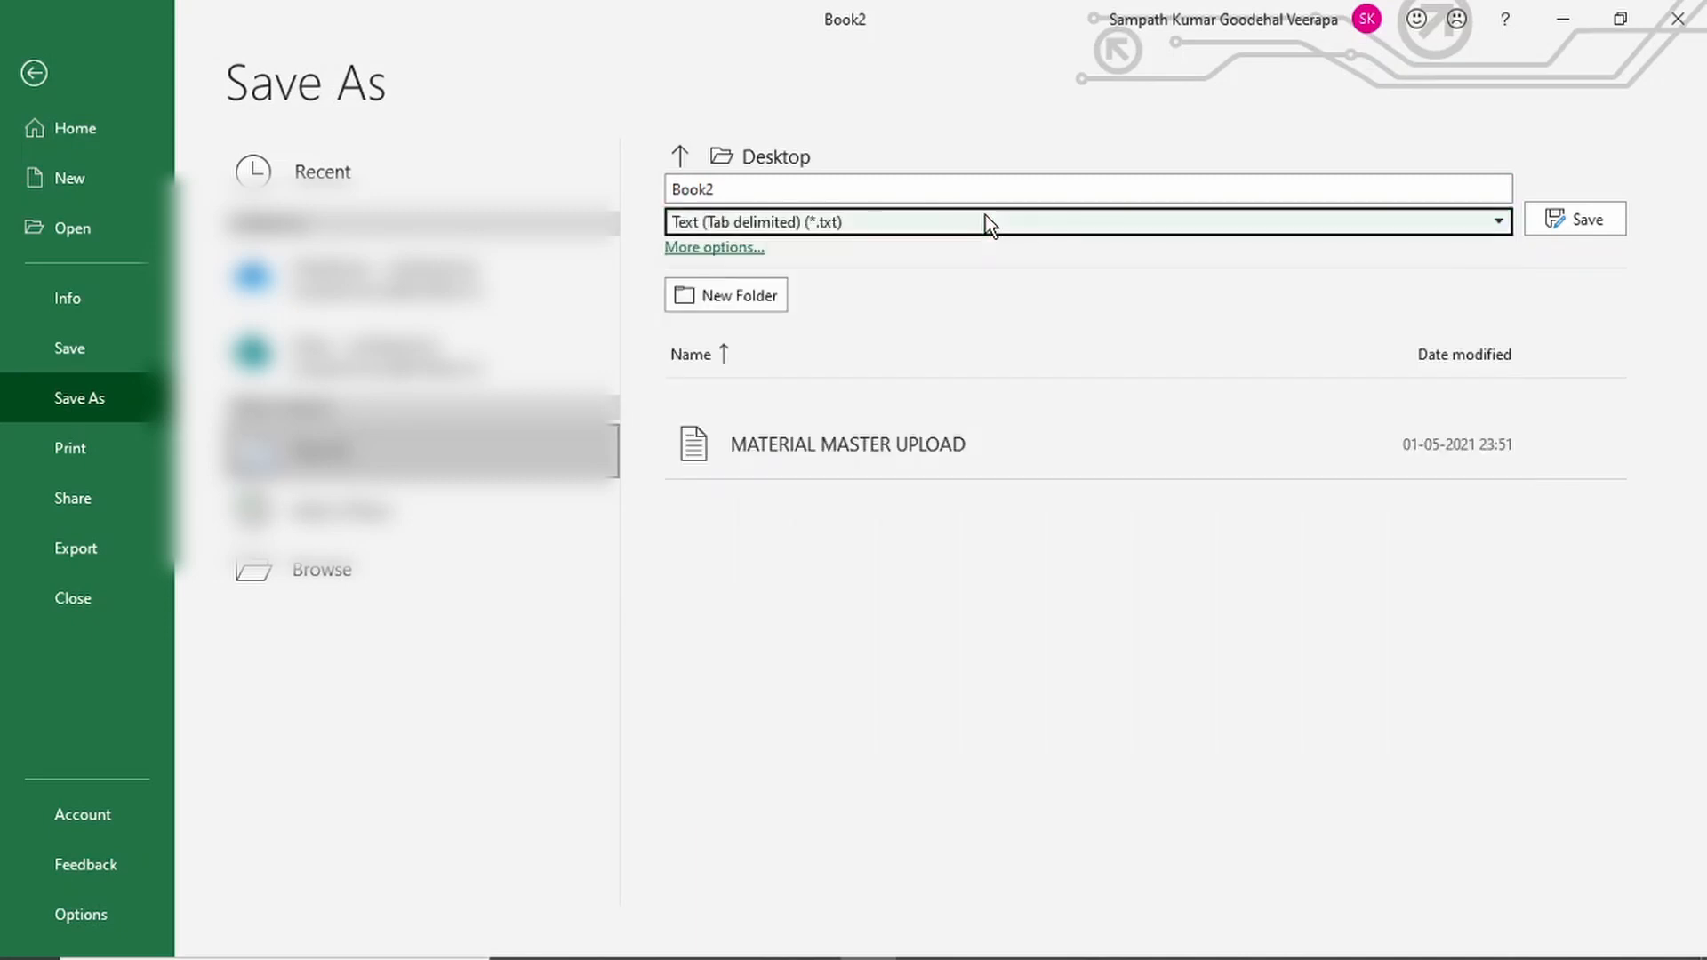
pyautogui.click(855, 185)
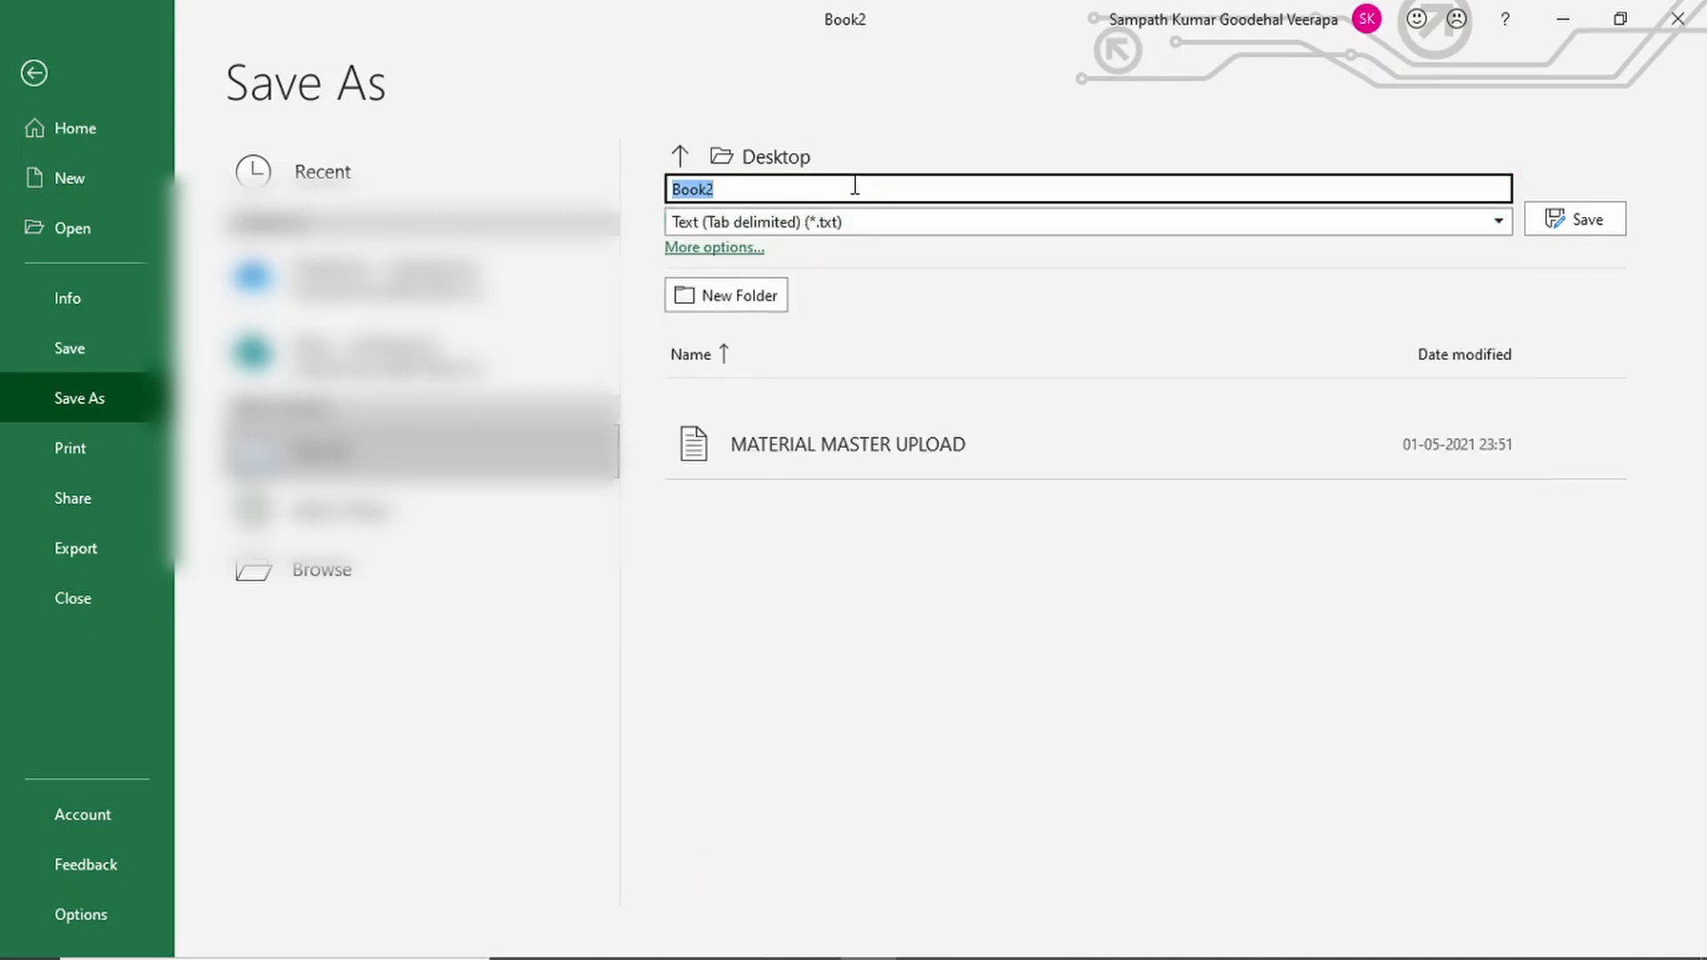
pyautogui.write('MATERIAL MAS')
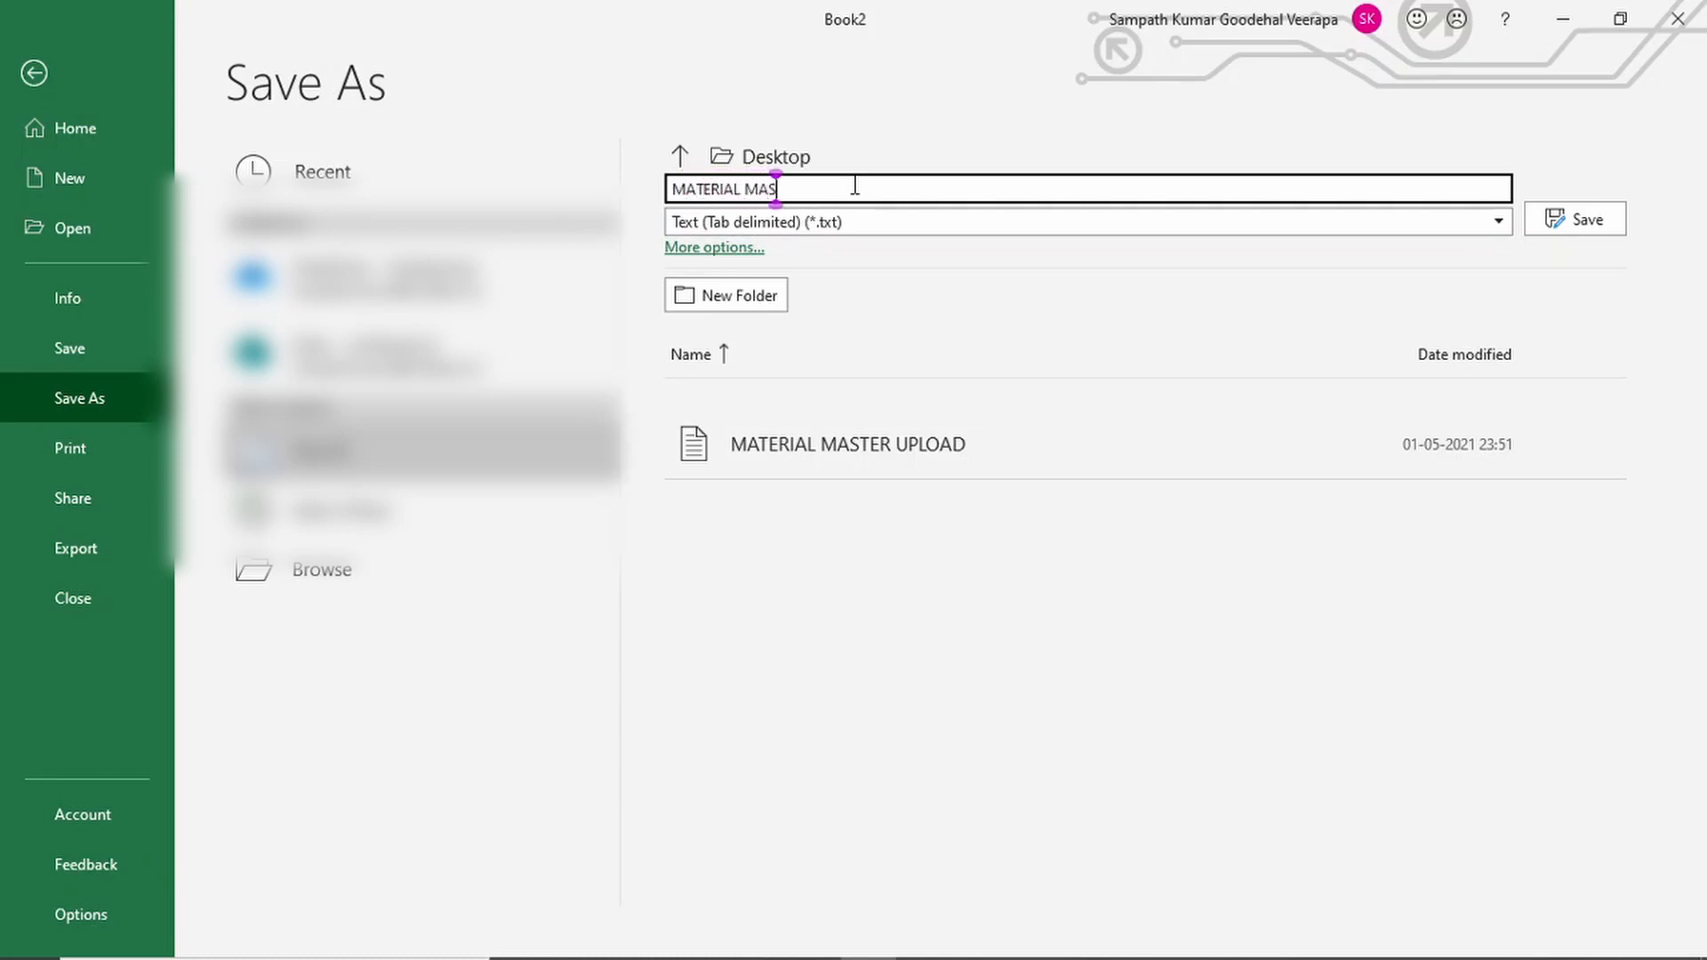
pyautogui.write('TER U')
pyautogui.write('PLOAD')
pyautogui.click(1129, 457)
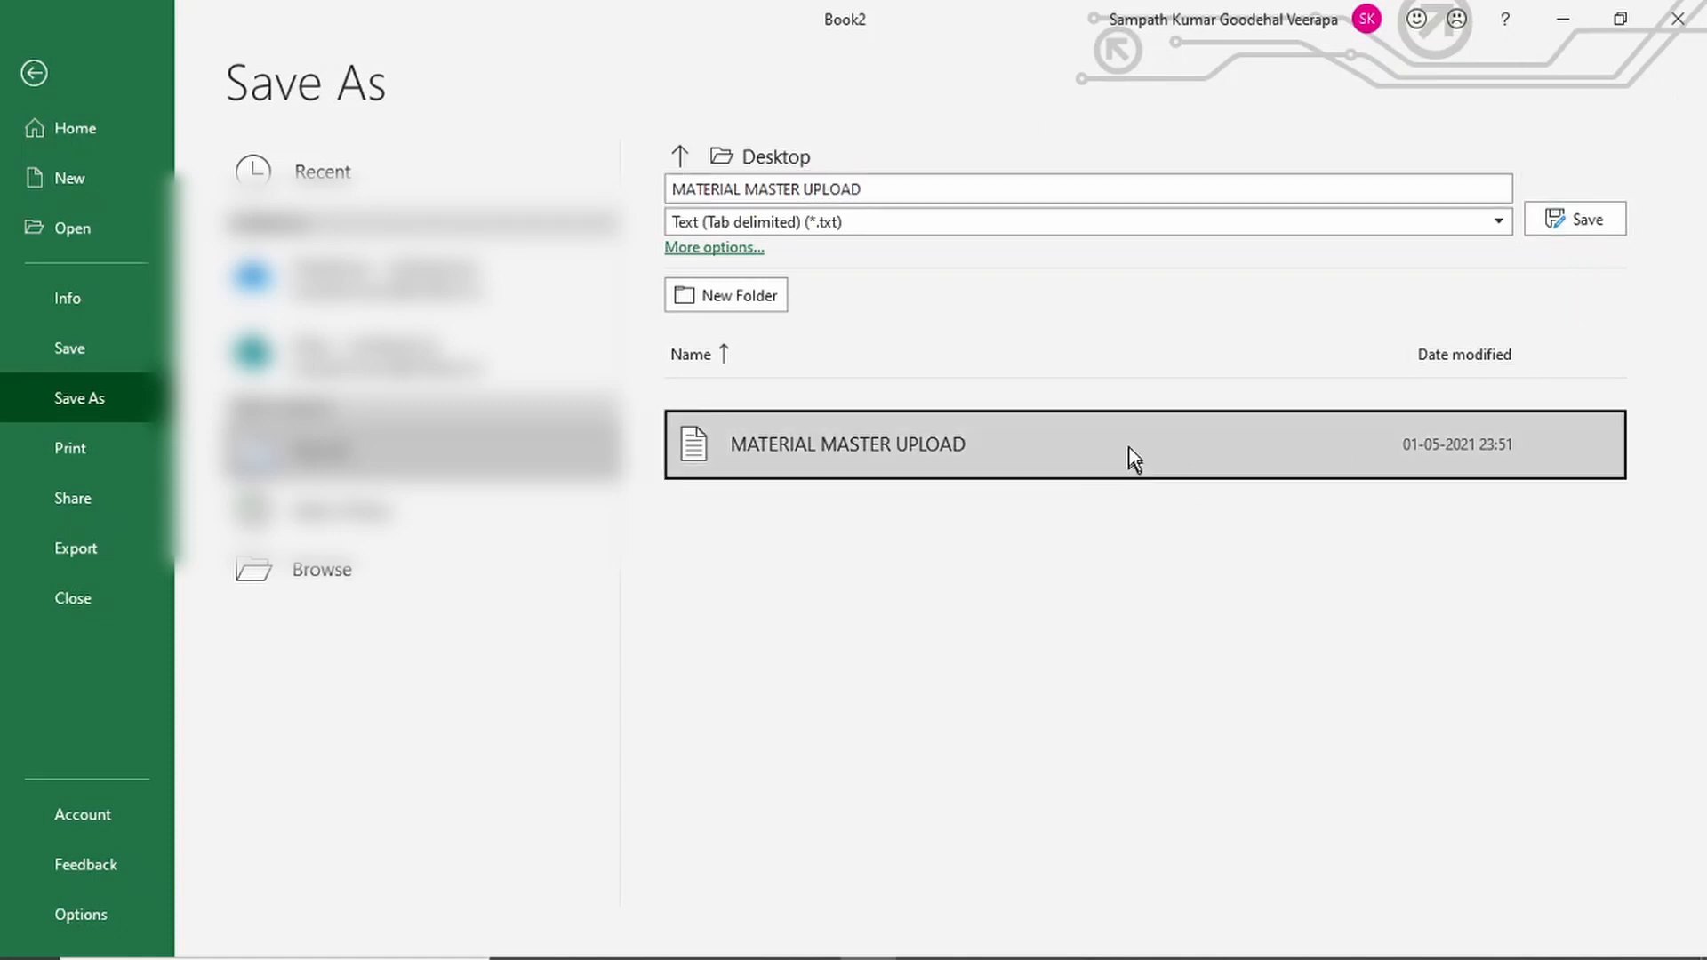
pyautogui.click(1586, 219)
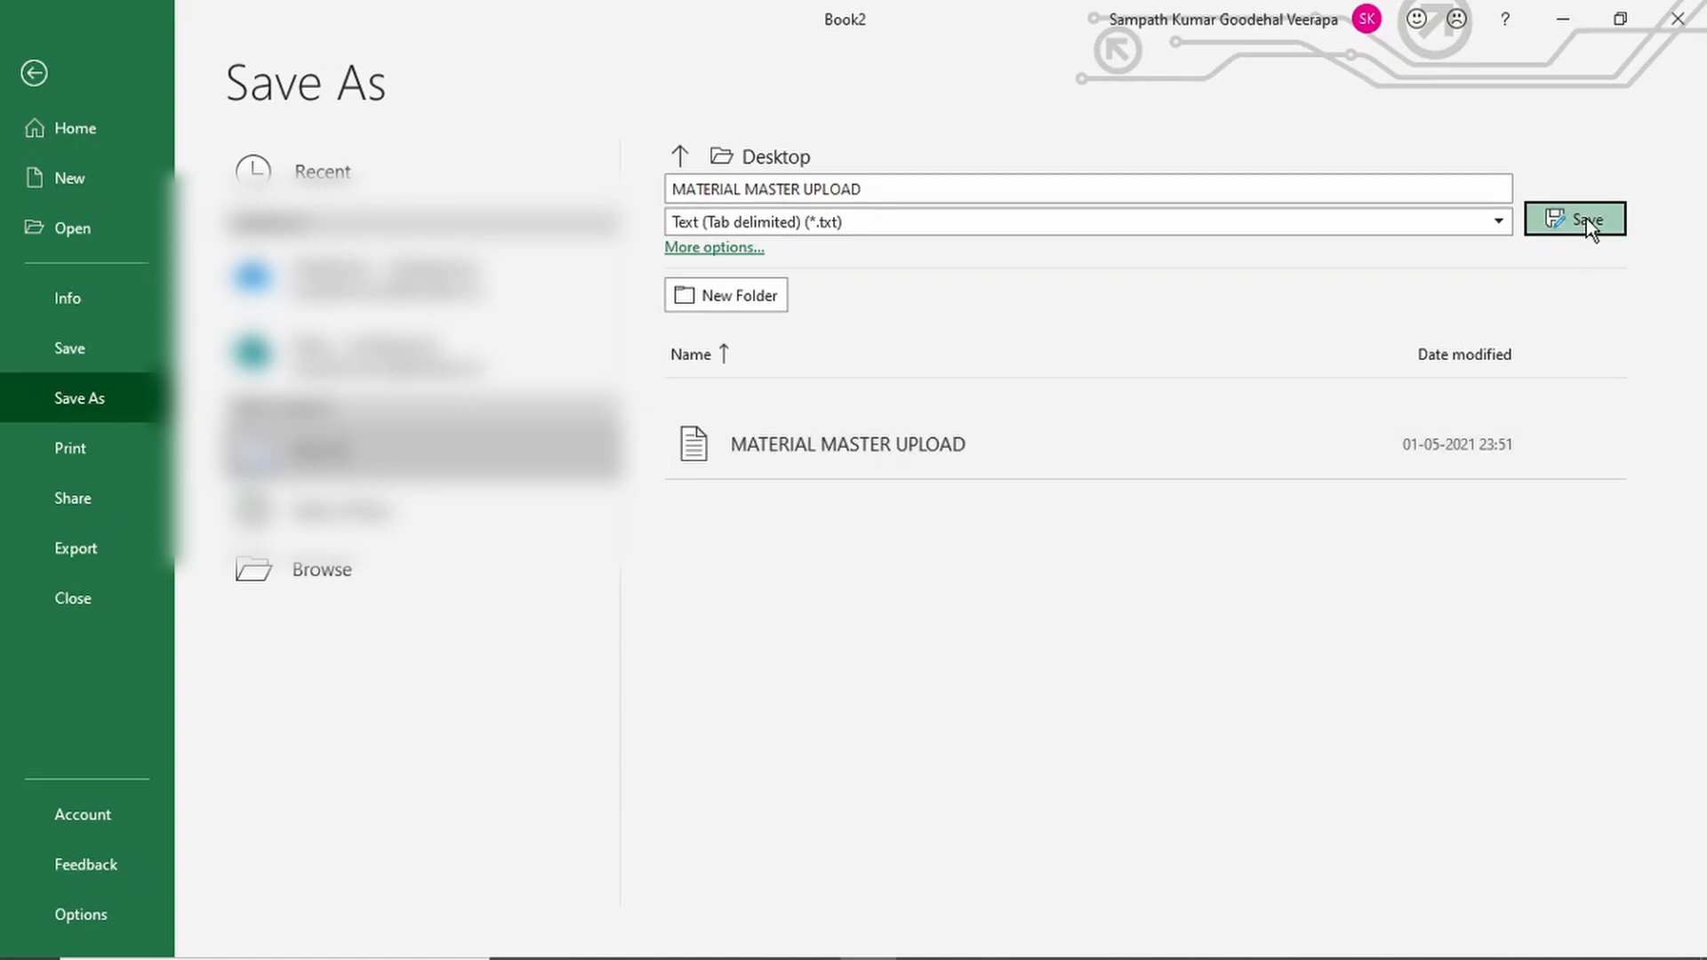
pyautogui.click(915, 578)
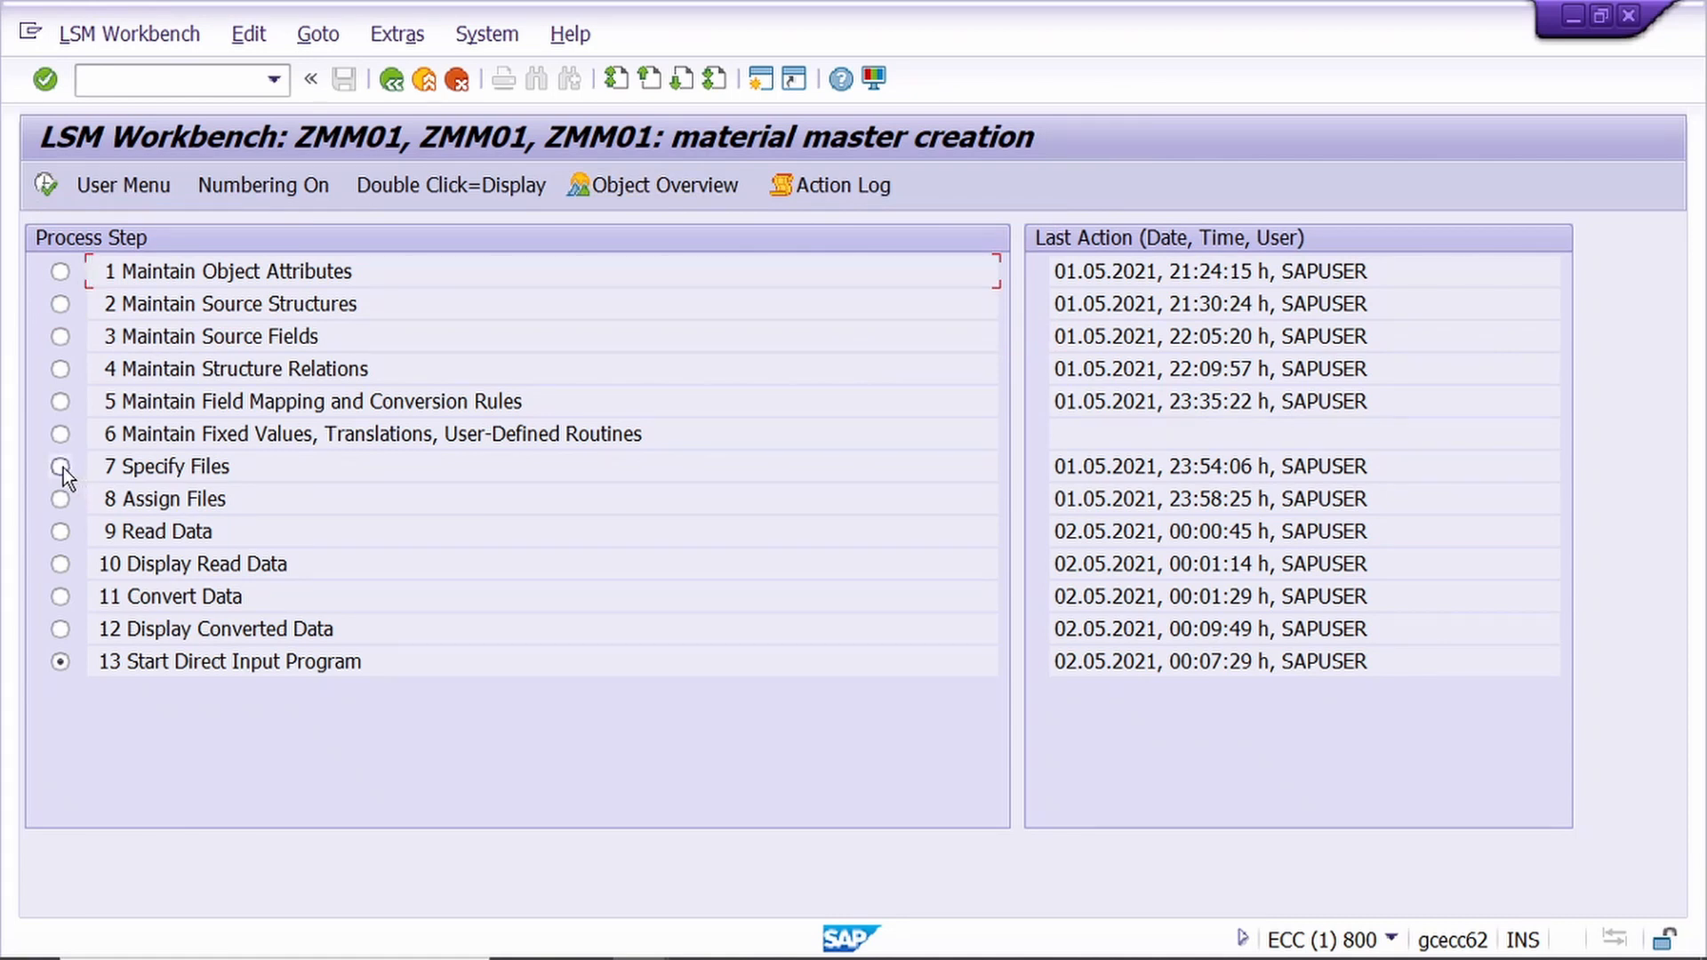
# - In the Specify Files step, switch to change mode, delete the material master legacy file entry and save
pyautogui.click(60, 467)
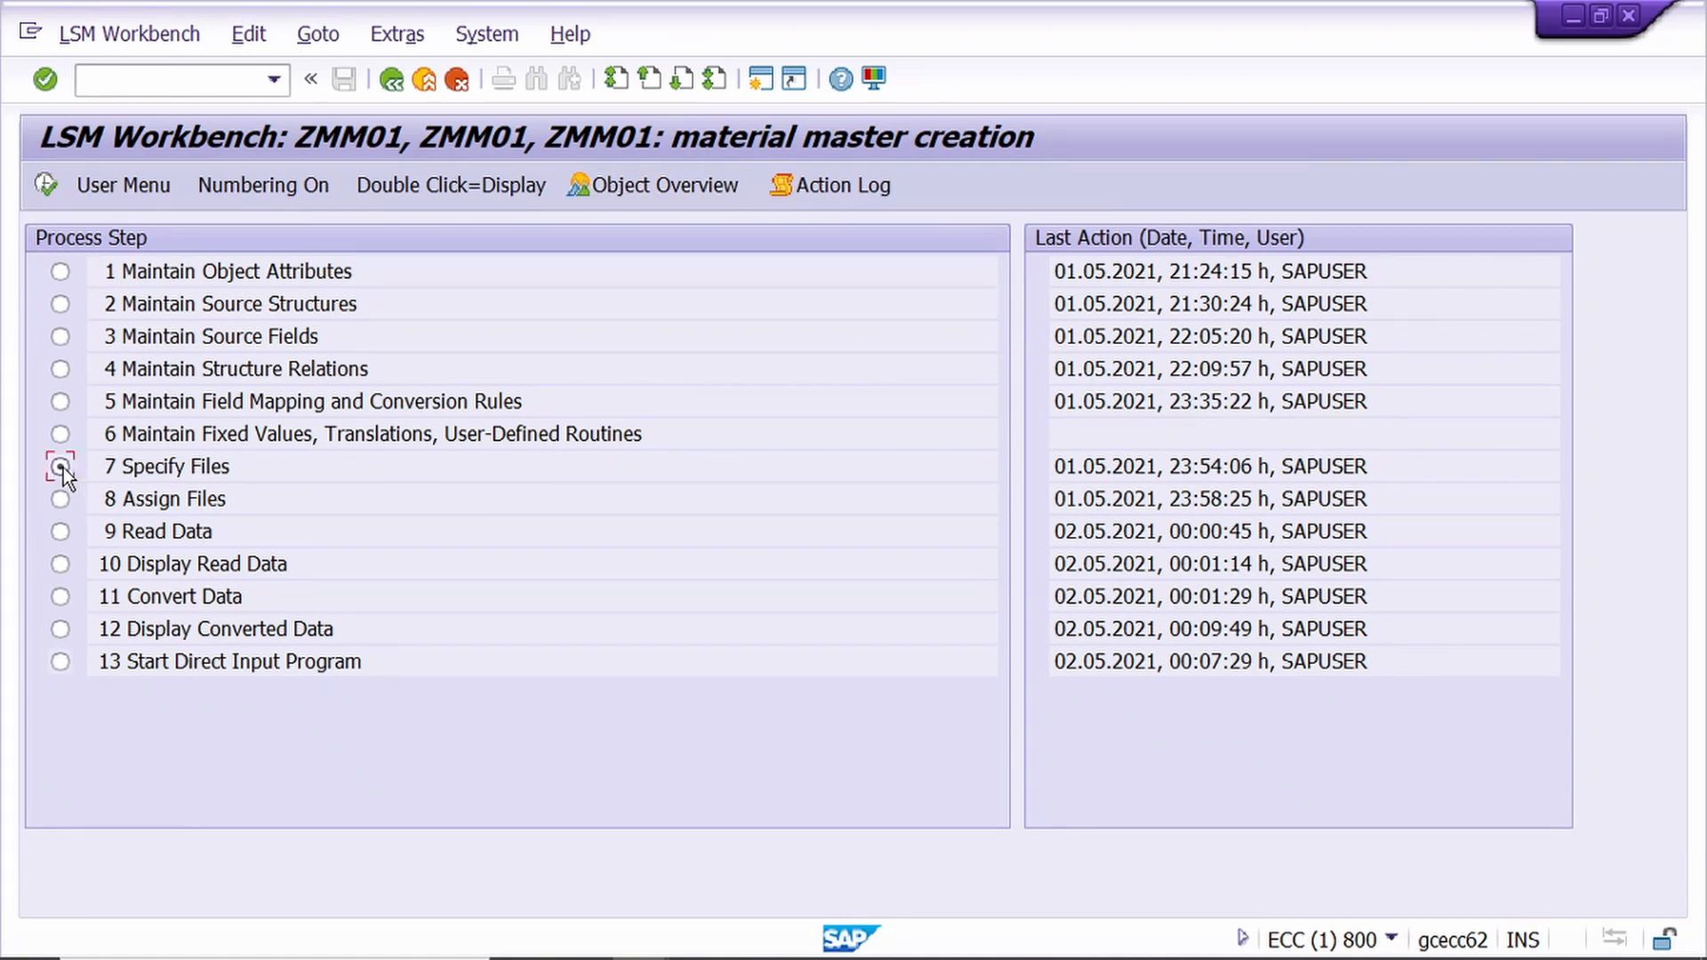
pyautogui.click(50, 180)
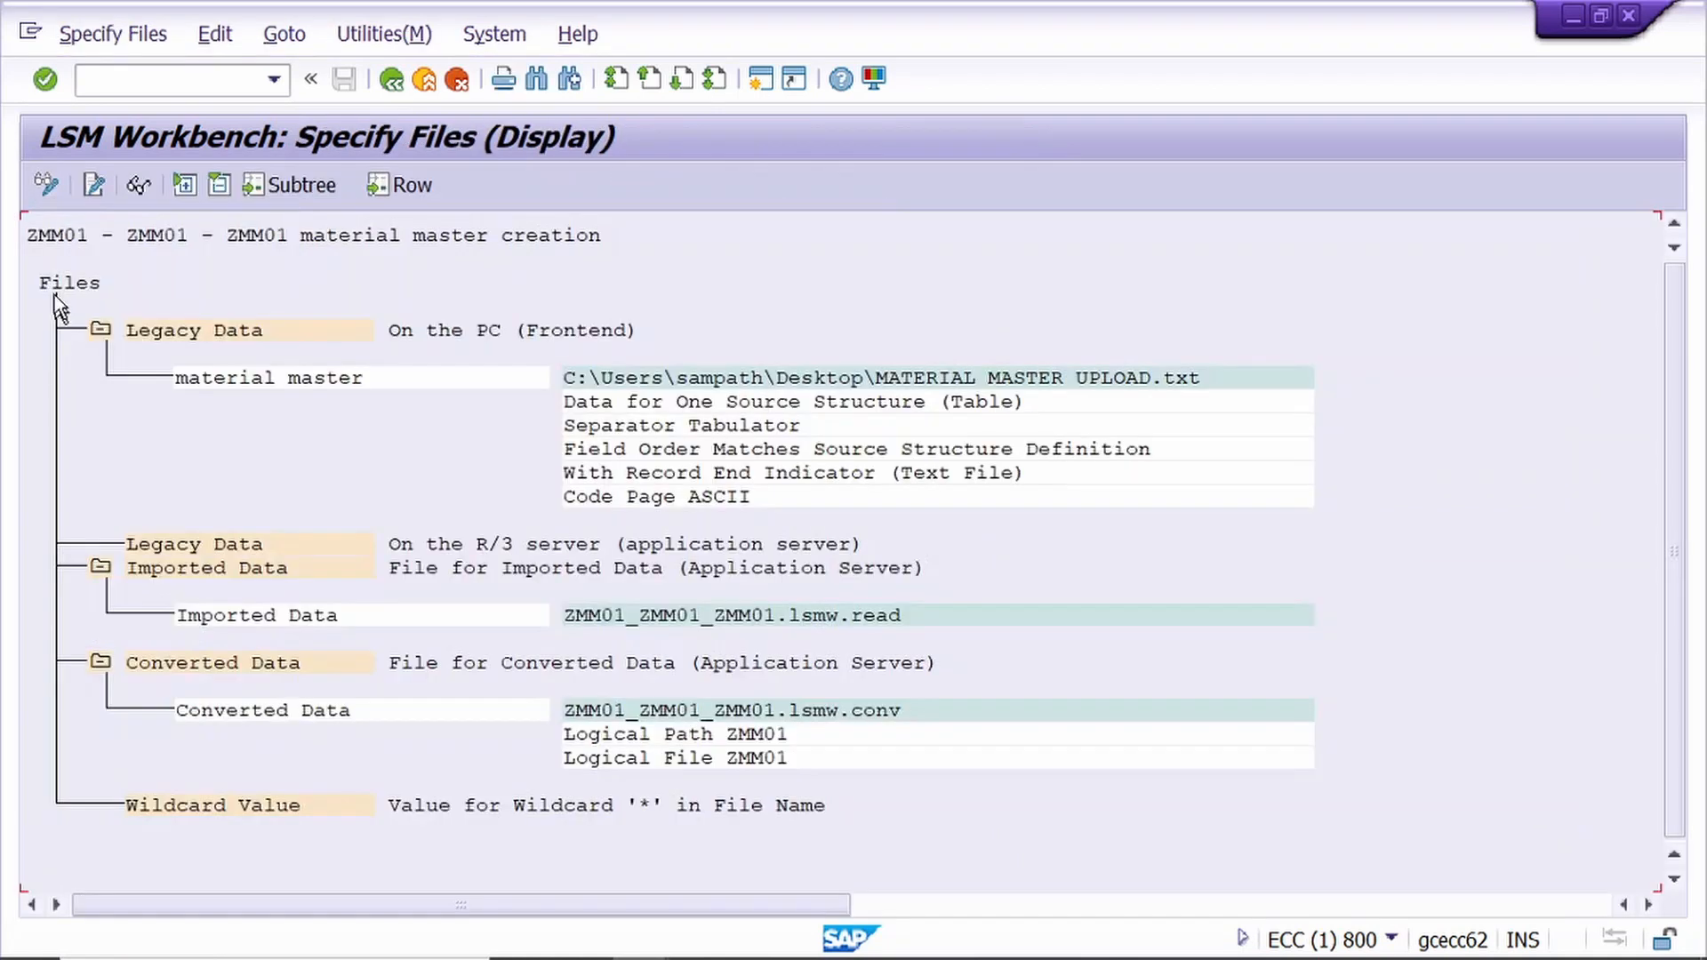
pyautogui.click(52, 185)
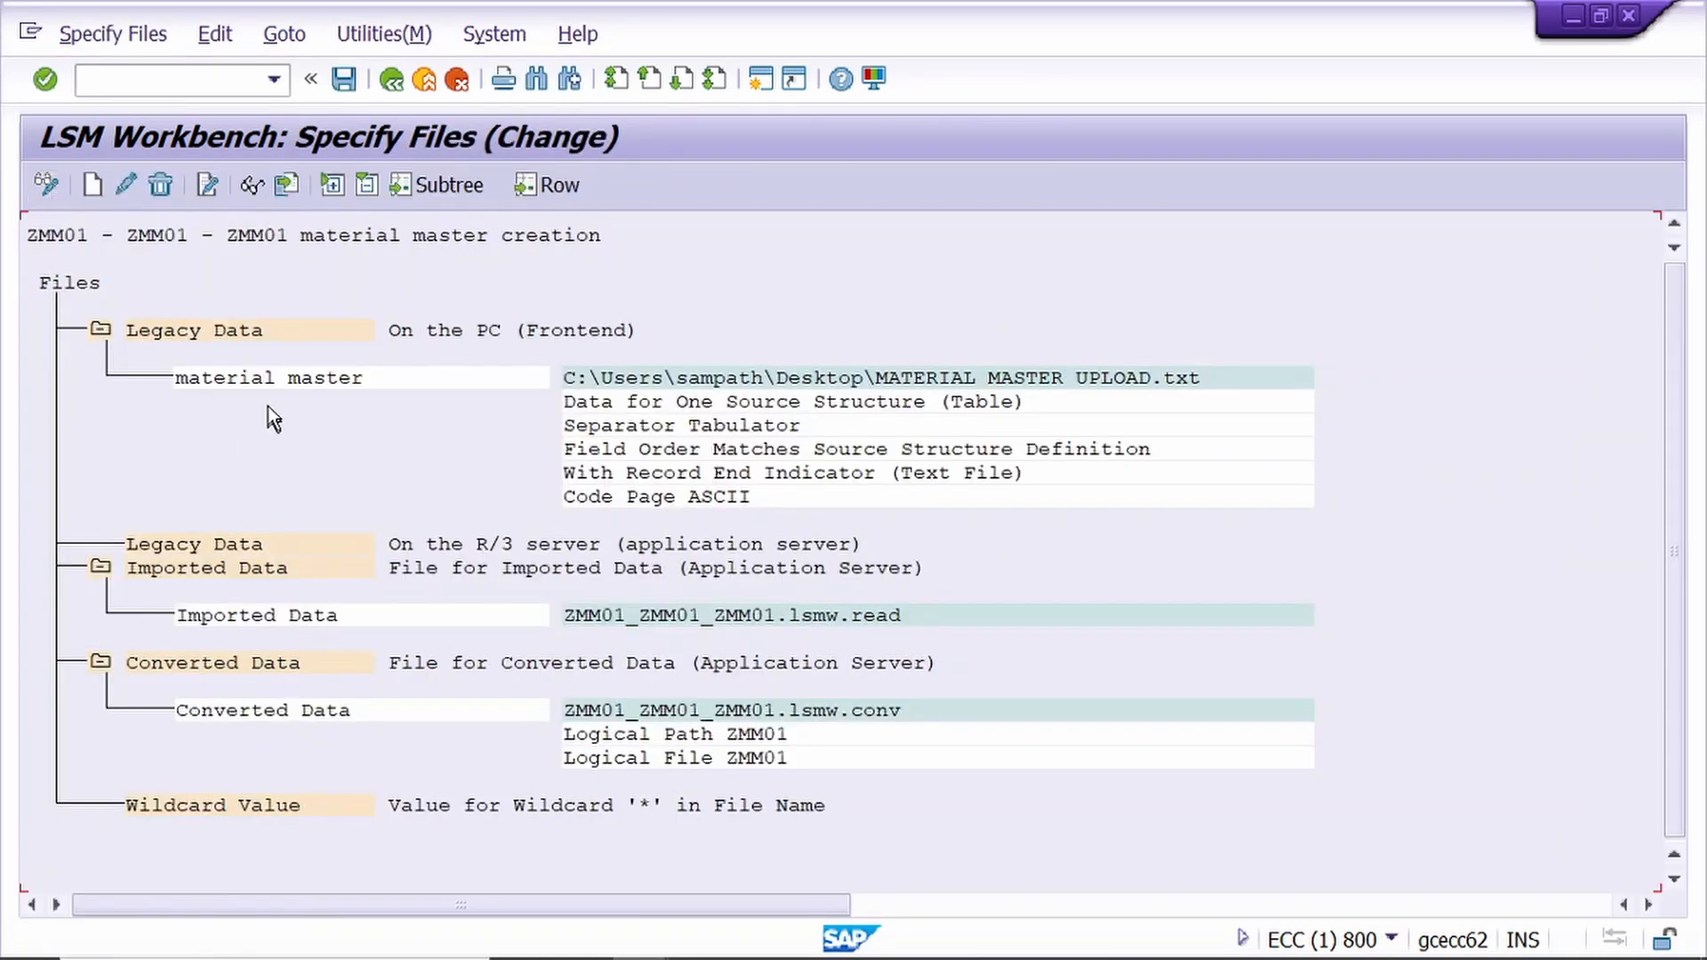
pyautogui.click(160, 187)
pyautogui.click(345, 82)
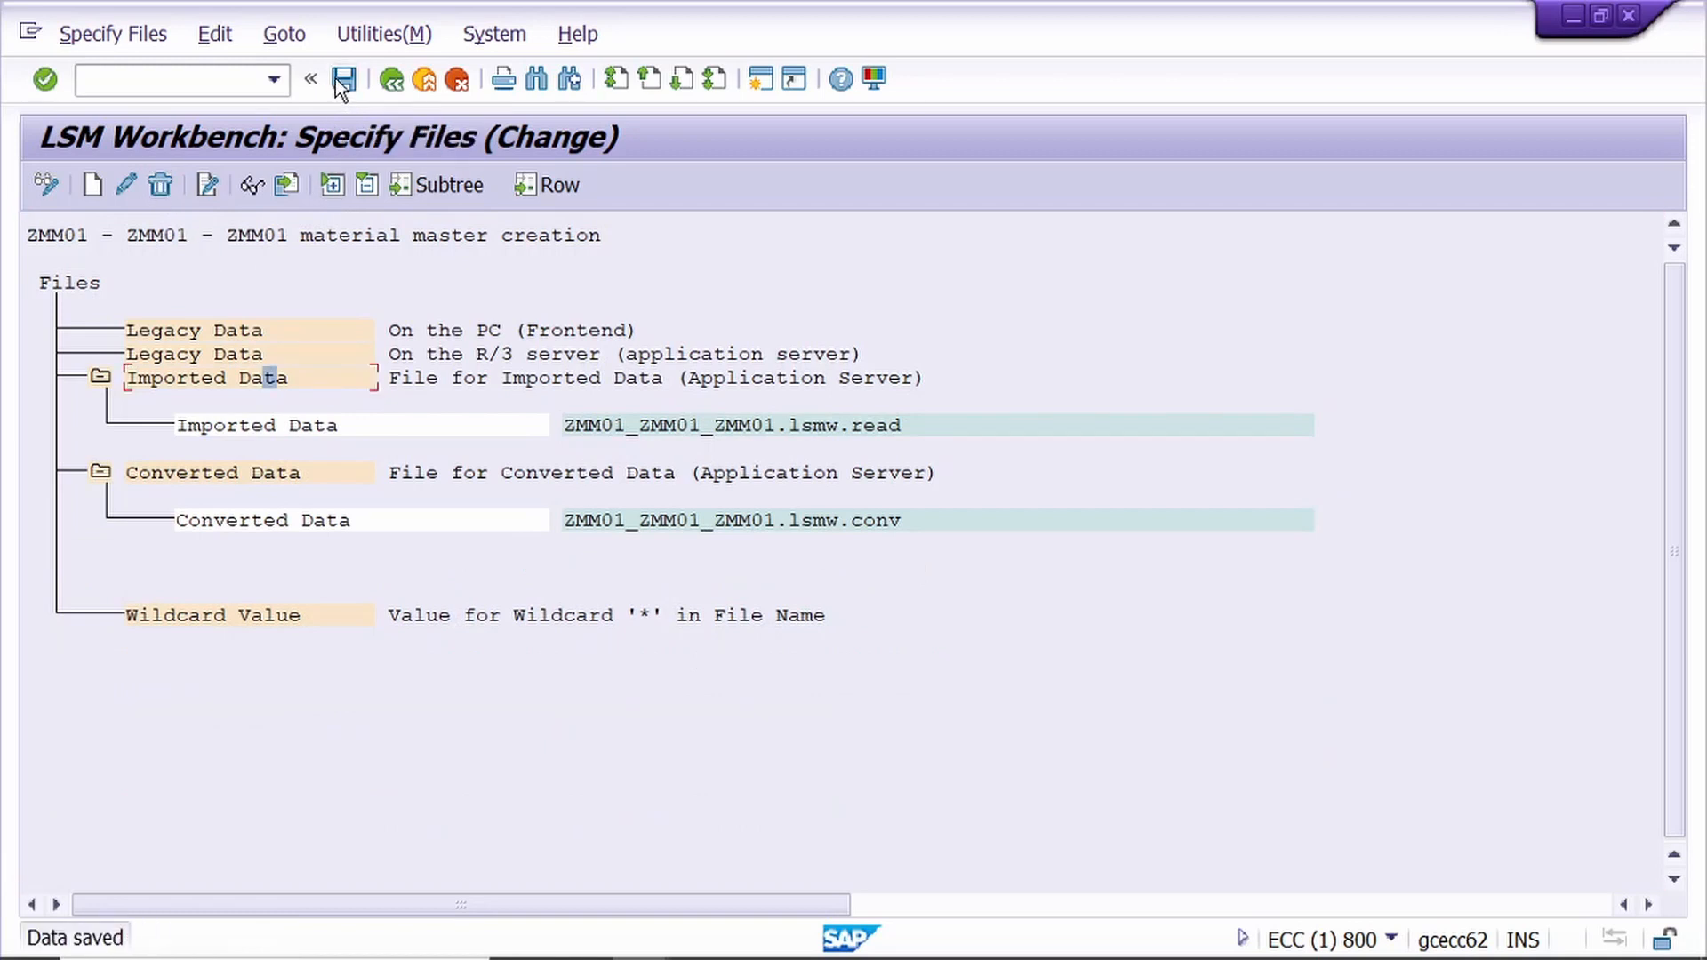
# - Add a new legacy data file on the PC and select MATERIAL MASTER UPLOAD.txt from the Desktop
pyautogui.click(168, 331)
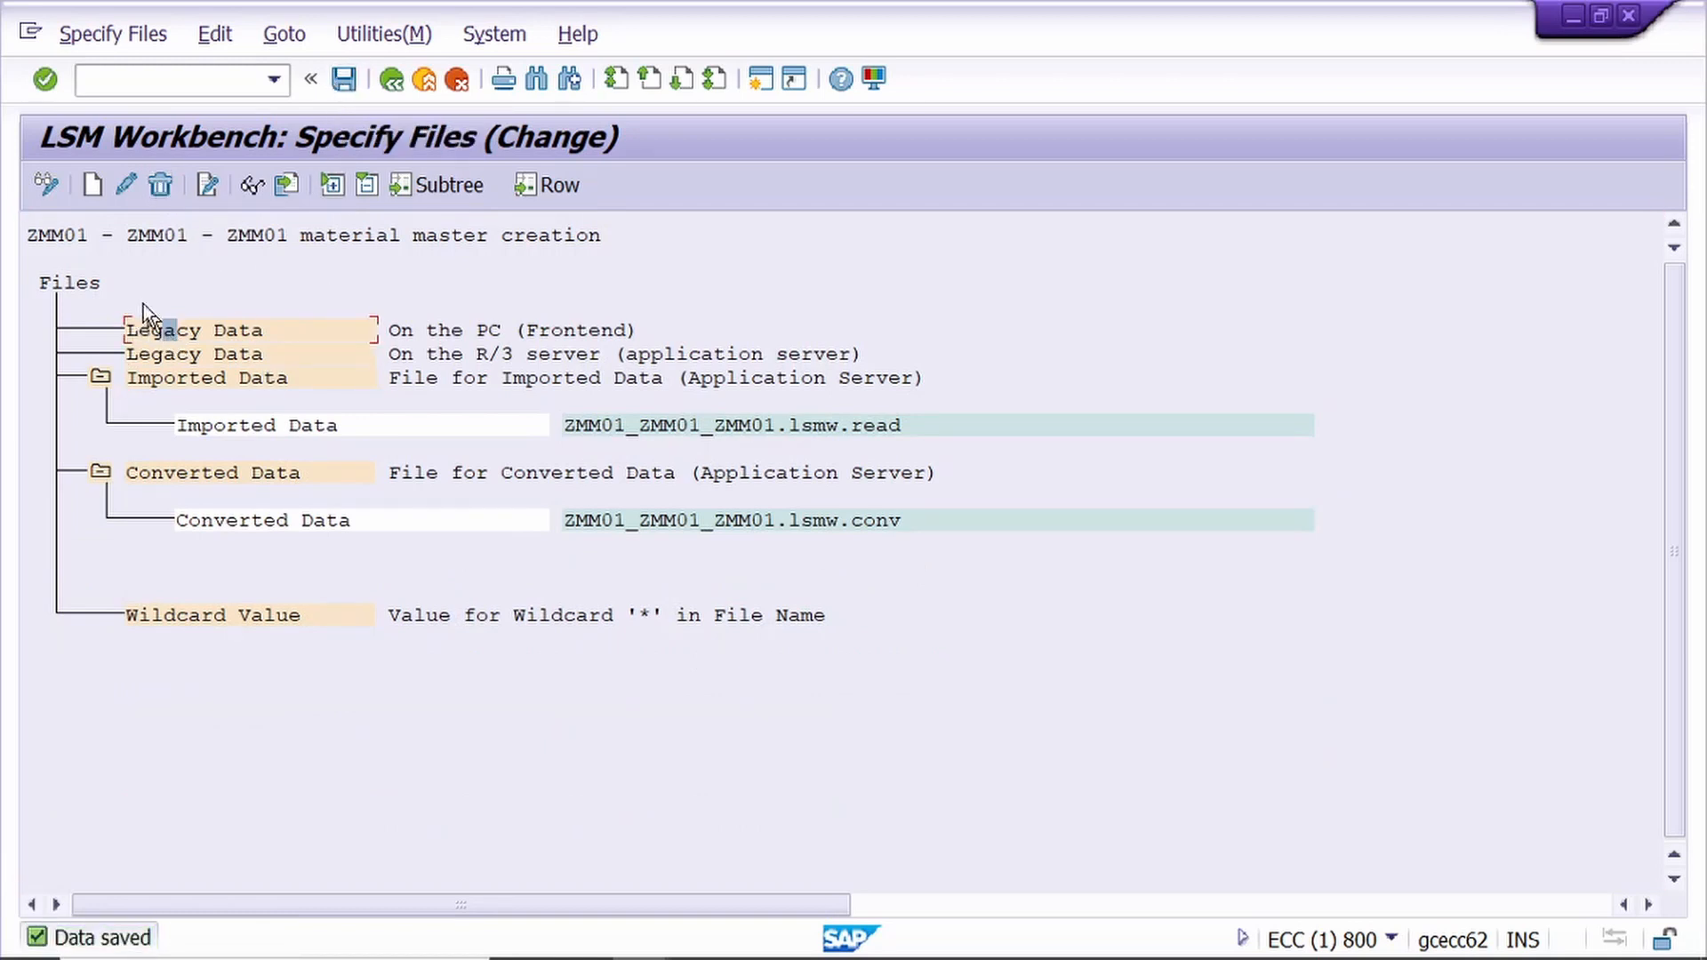
pyautogui.click(93, 187)
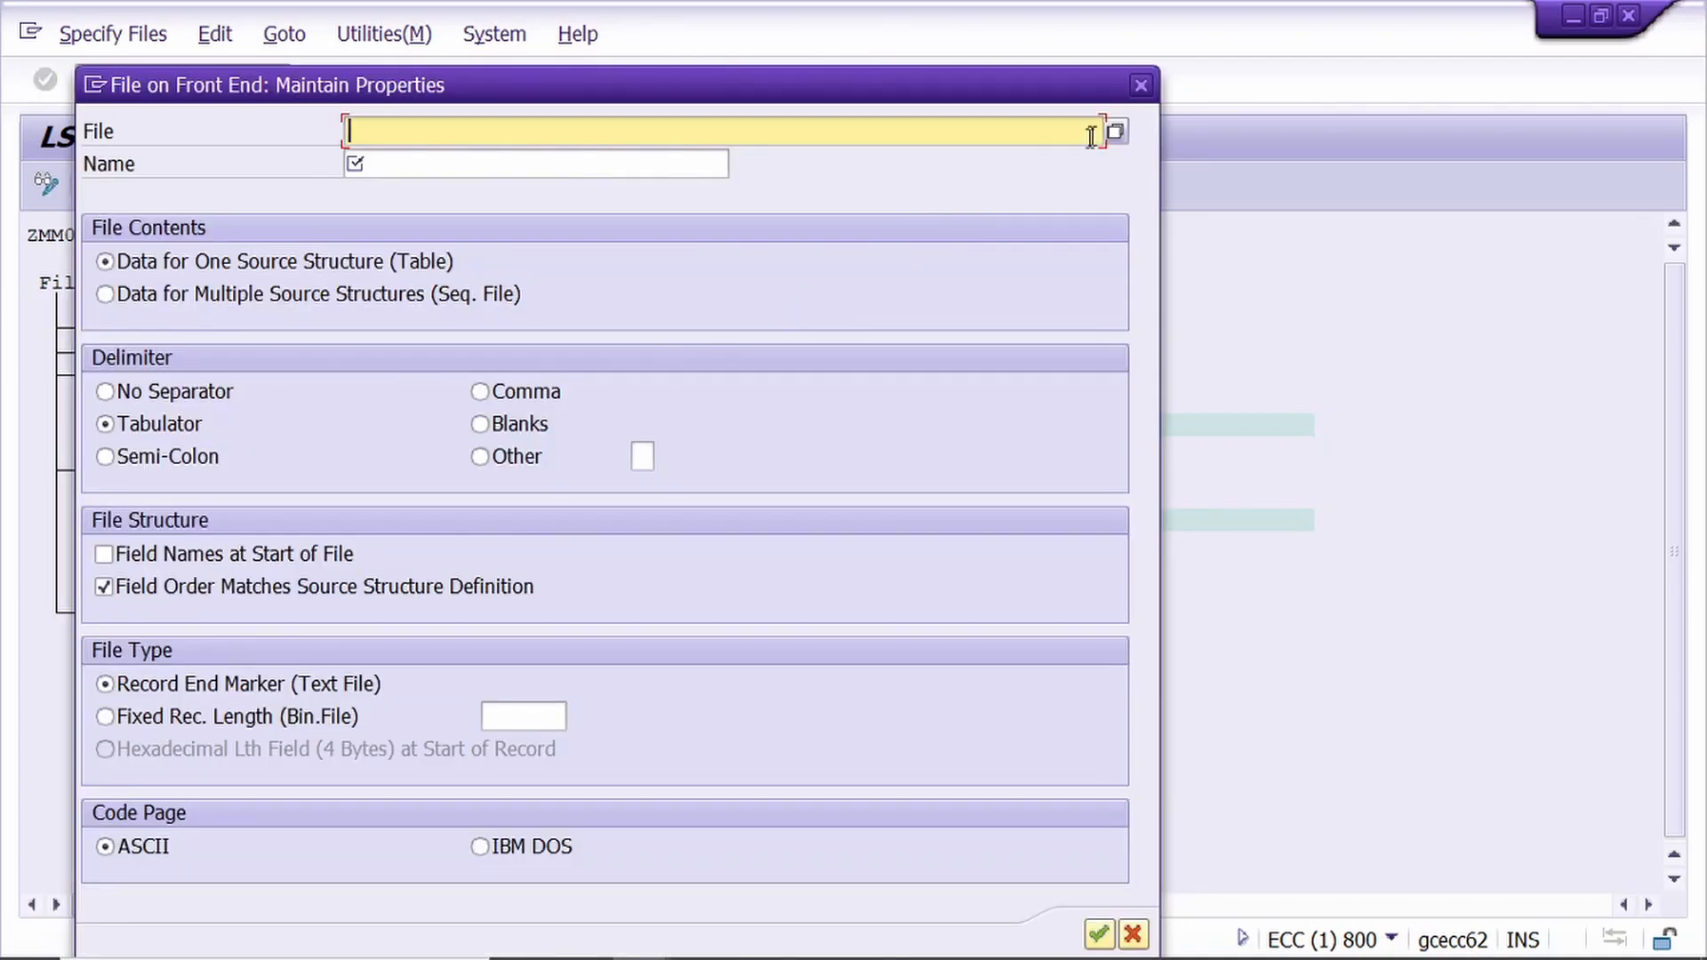
pyautogui.click(1114, 131)
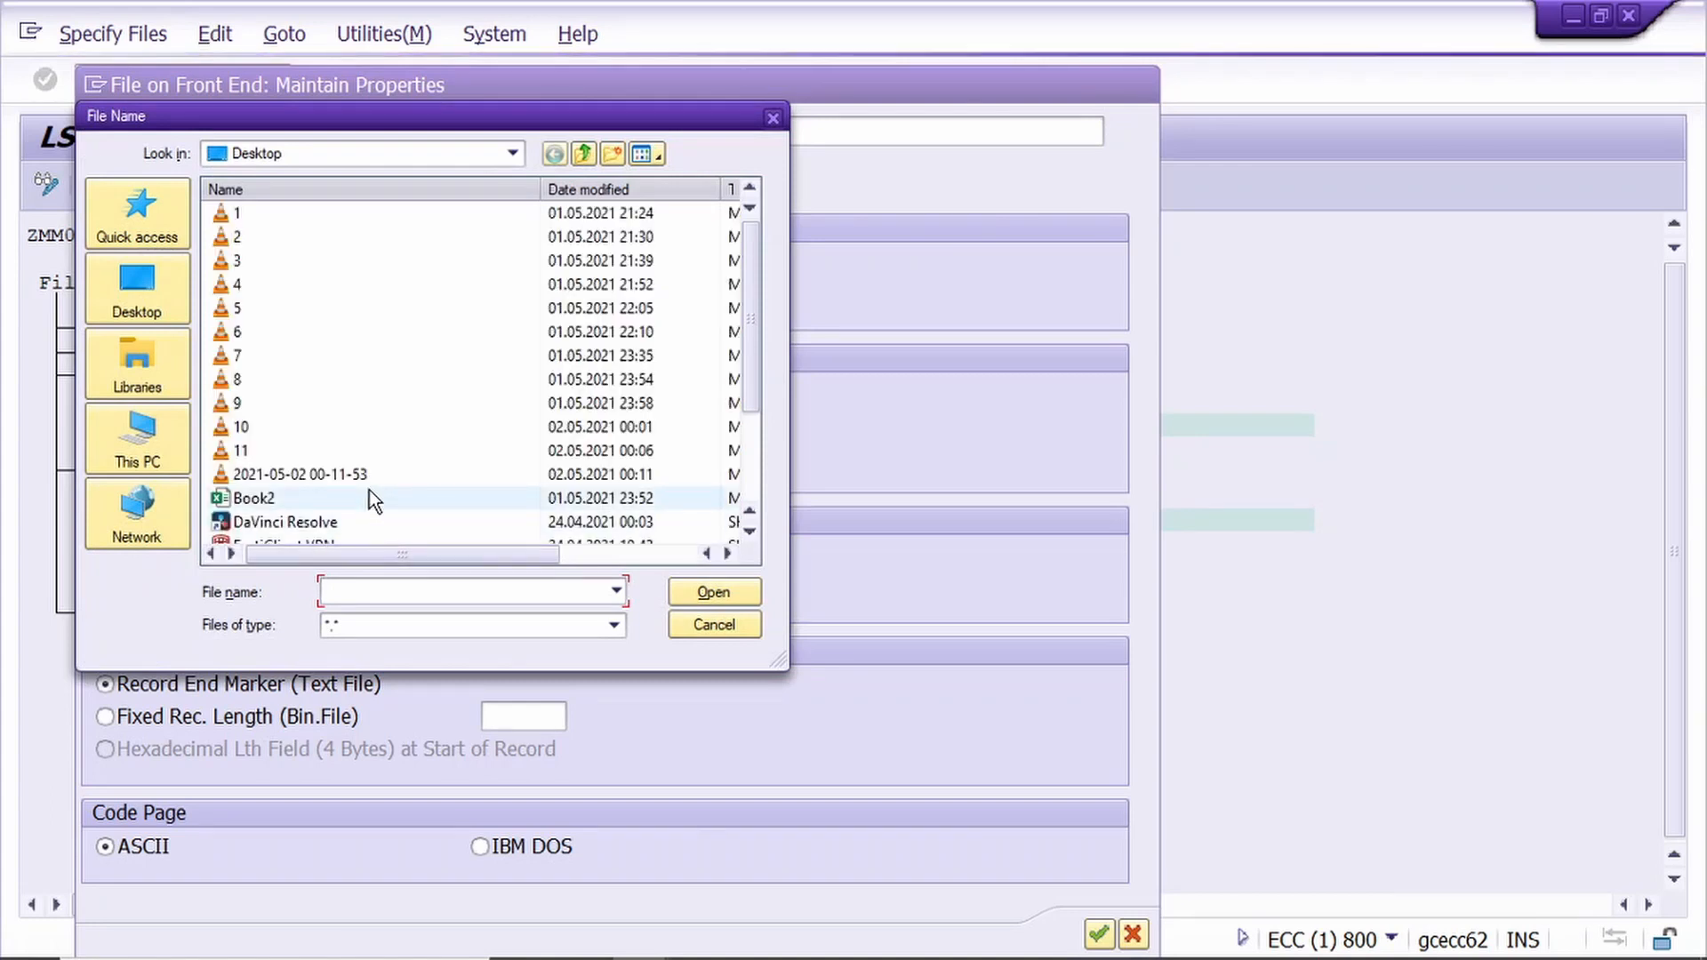
pyautogui.scroll(-3, 370, 490)
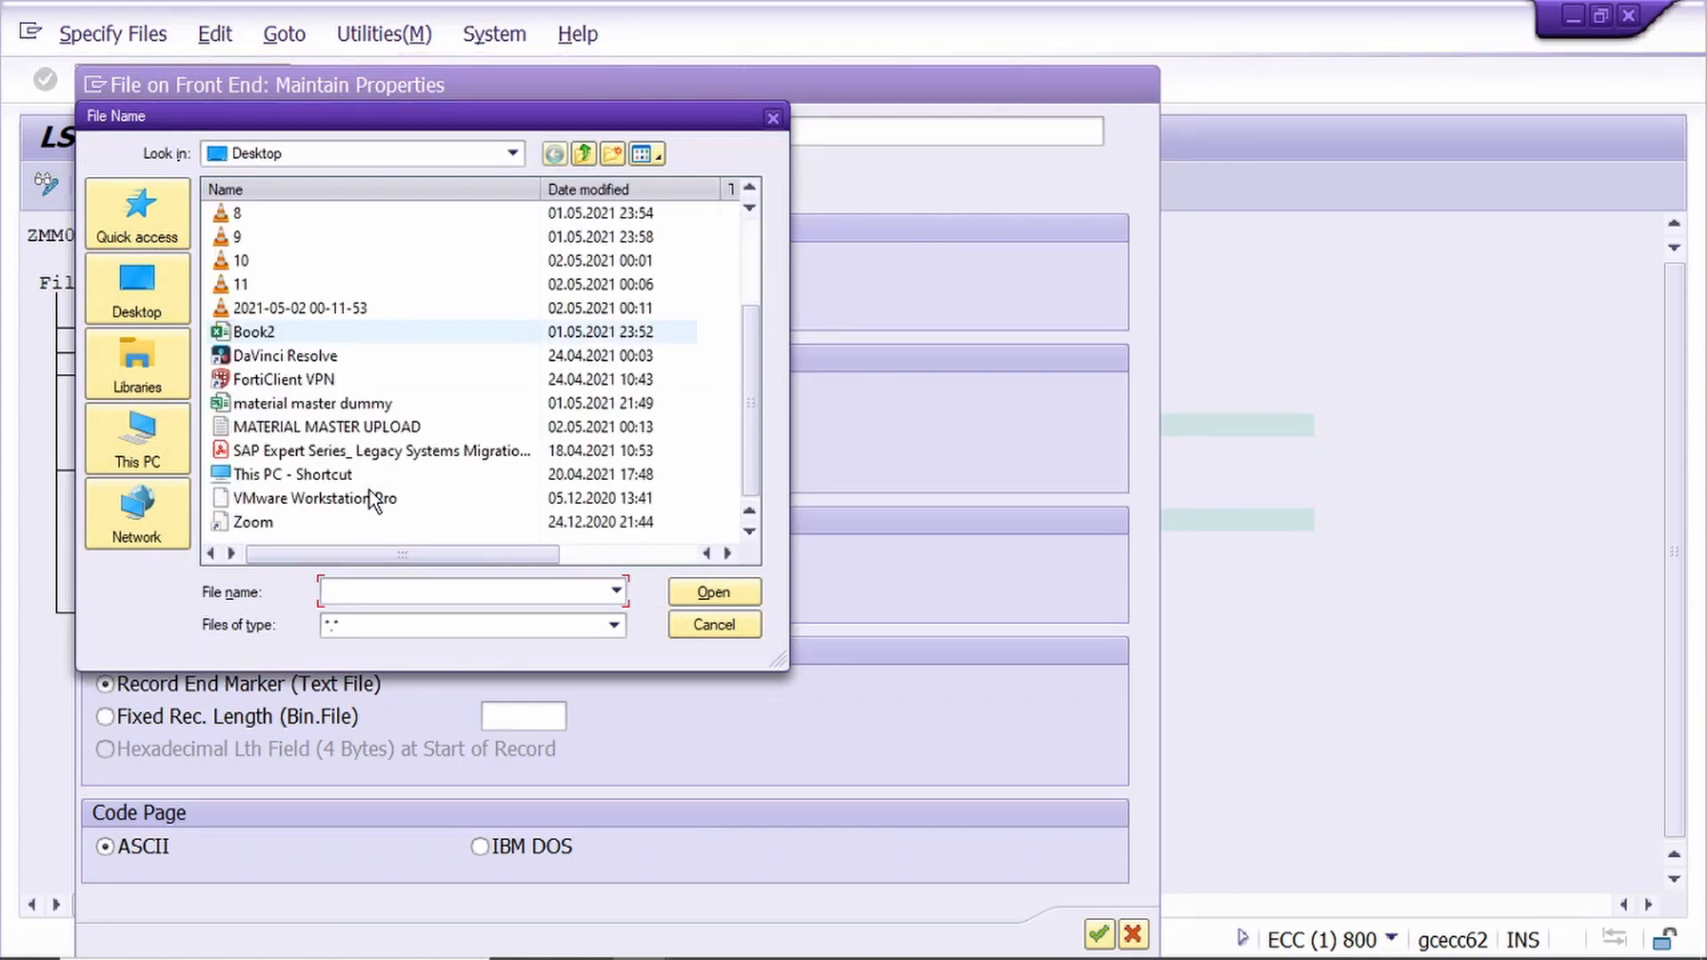
pyautogui.click(448, 431)
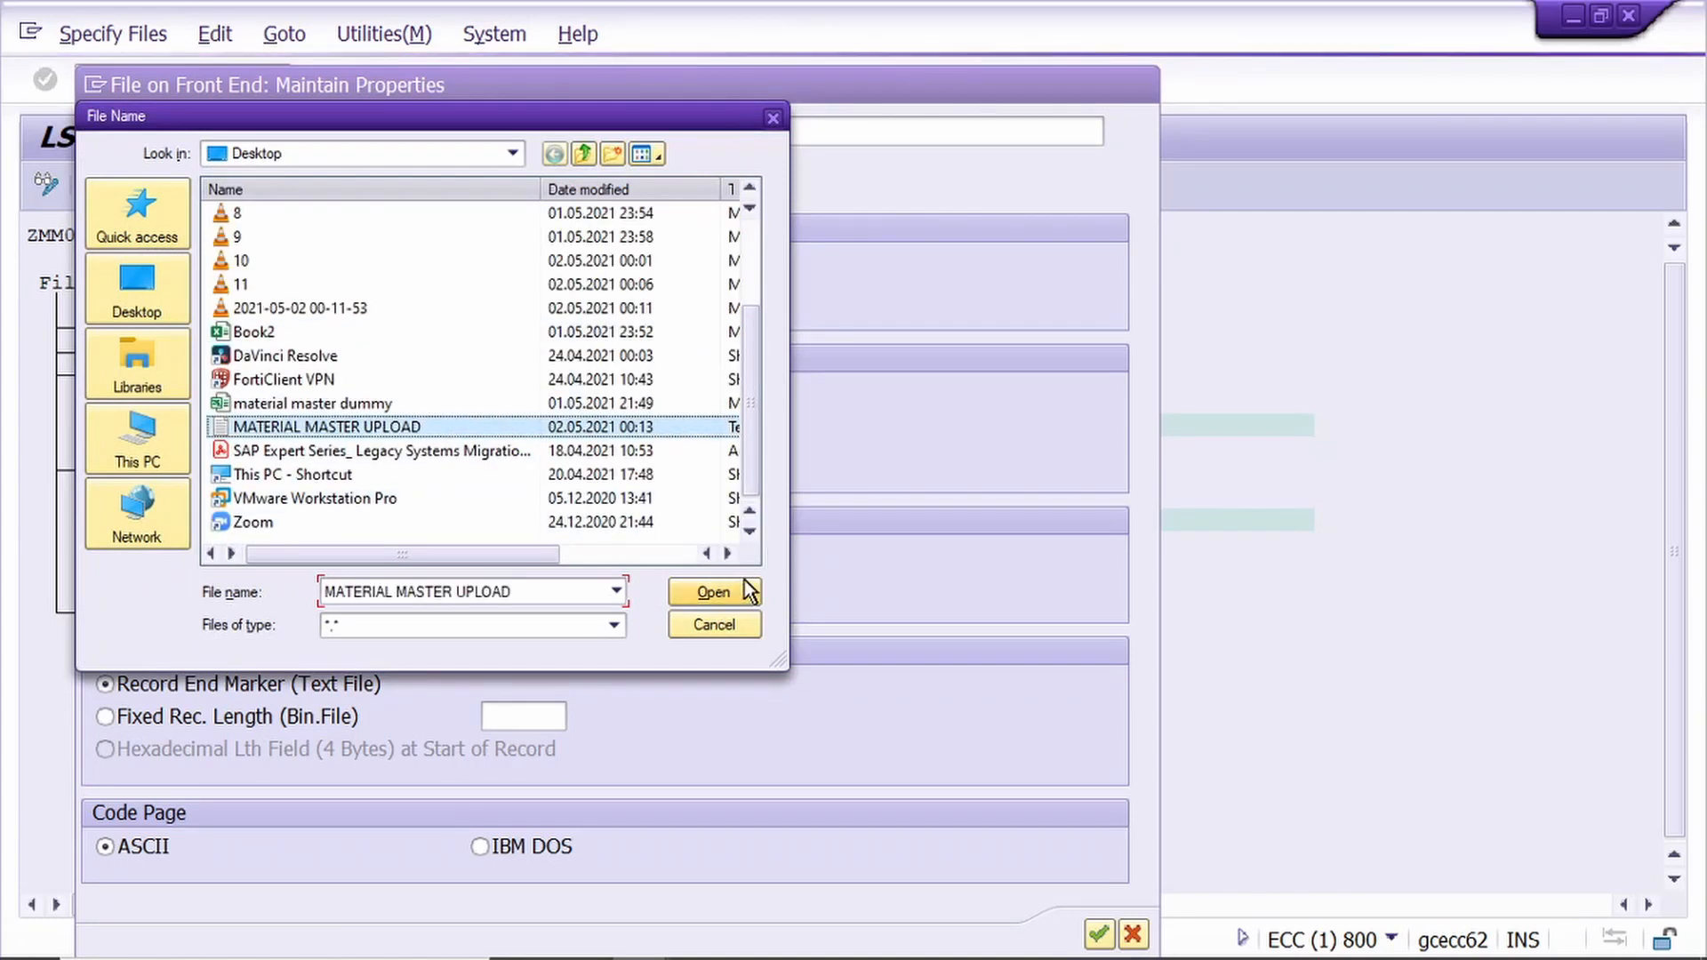
pyautogui.click(716, 589)
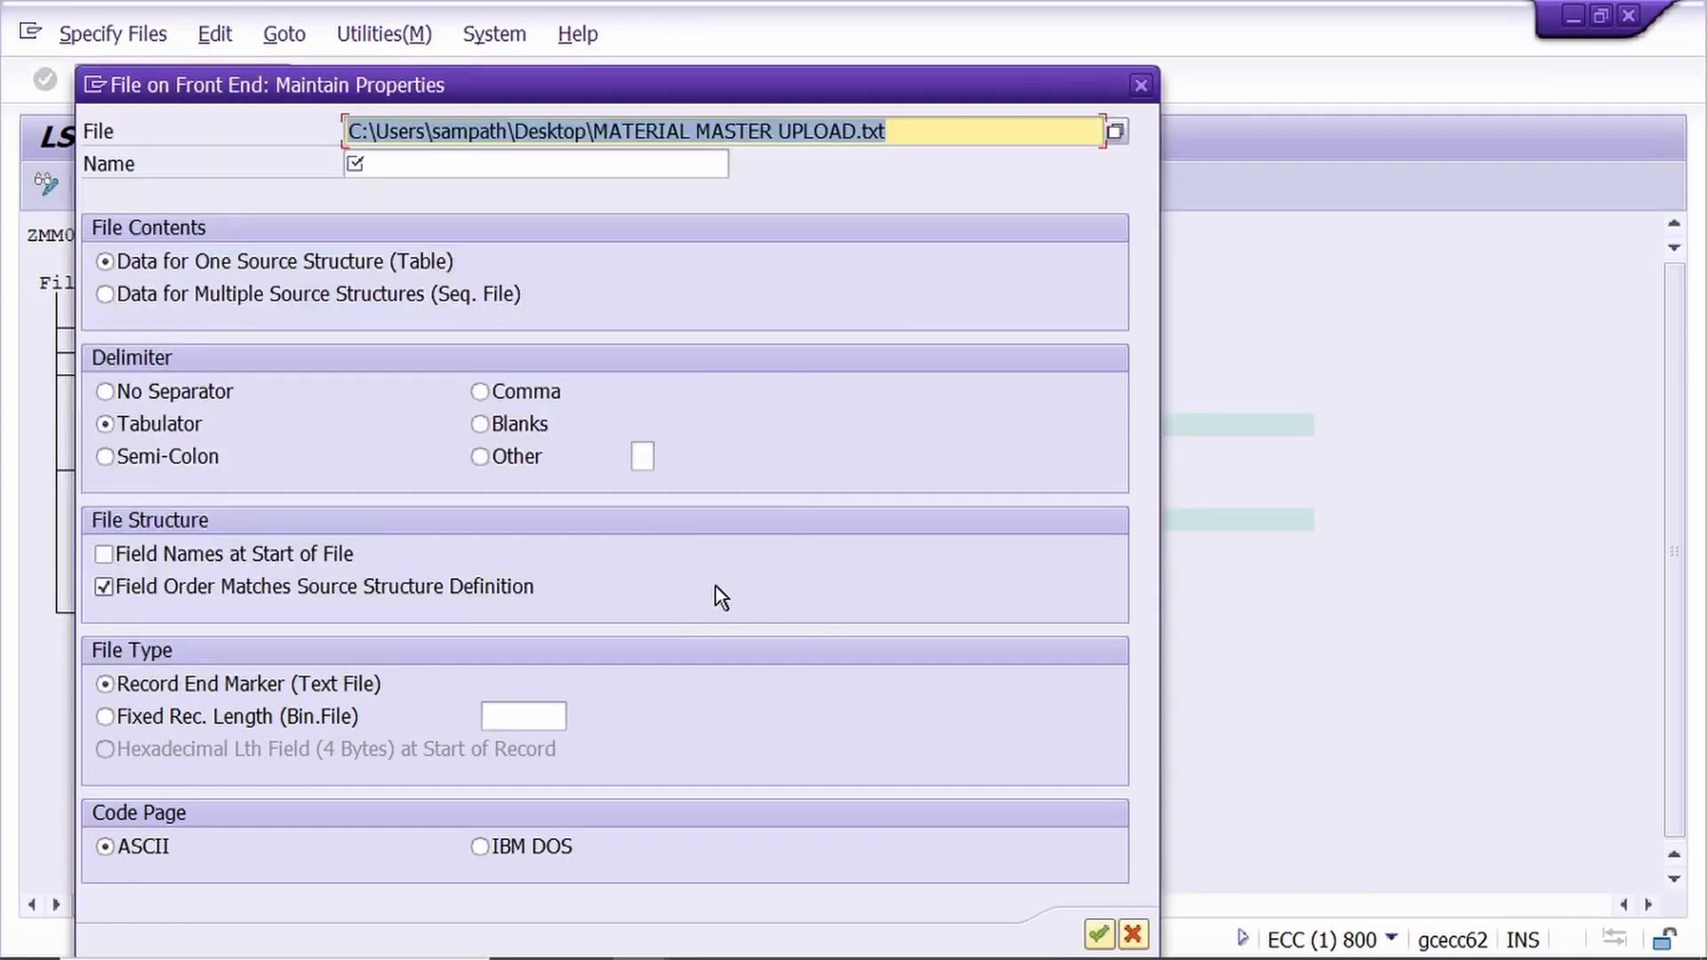
# - Name the file material master, enable Field Names at Start of File, save the file specification and return to the process steps
pyautogui.click(561, 170)
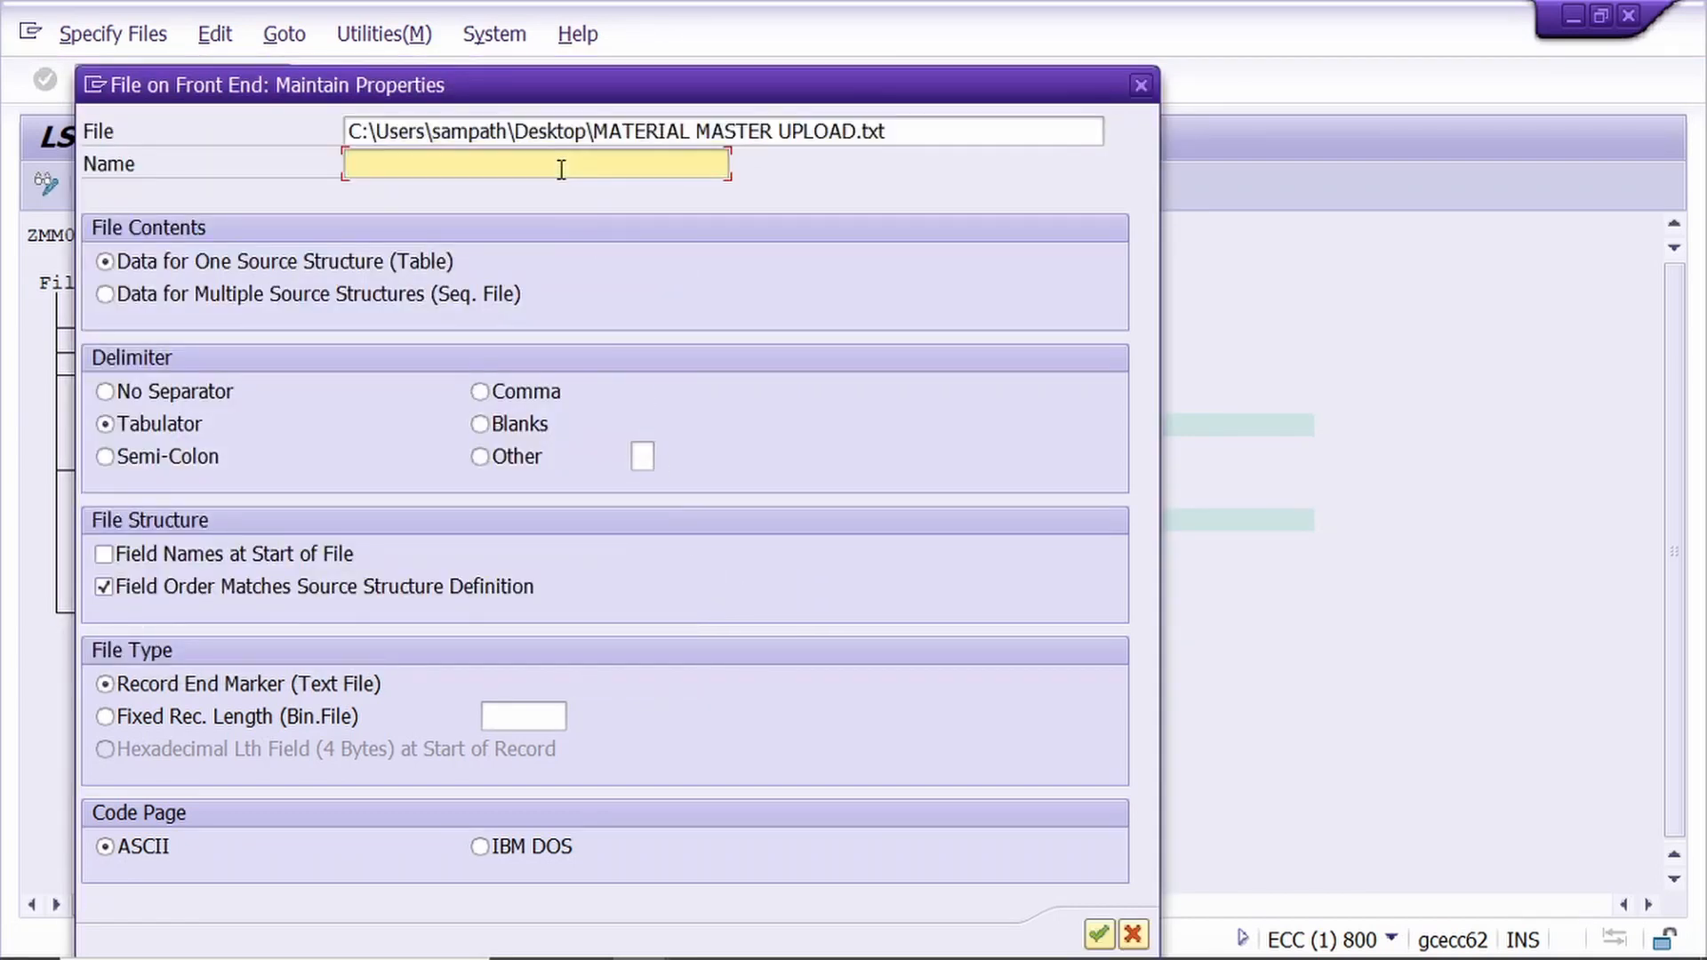
pyautogui.click(562, 172)
pyautogui.click(564, 188)
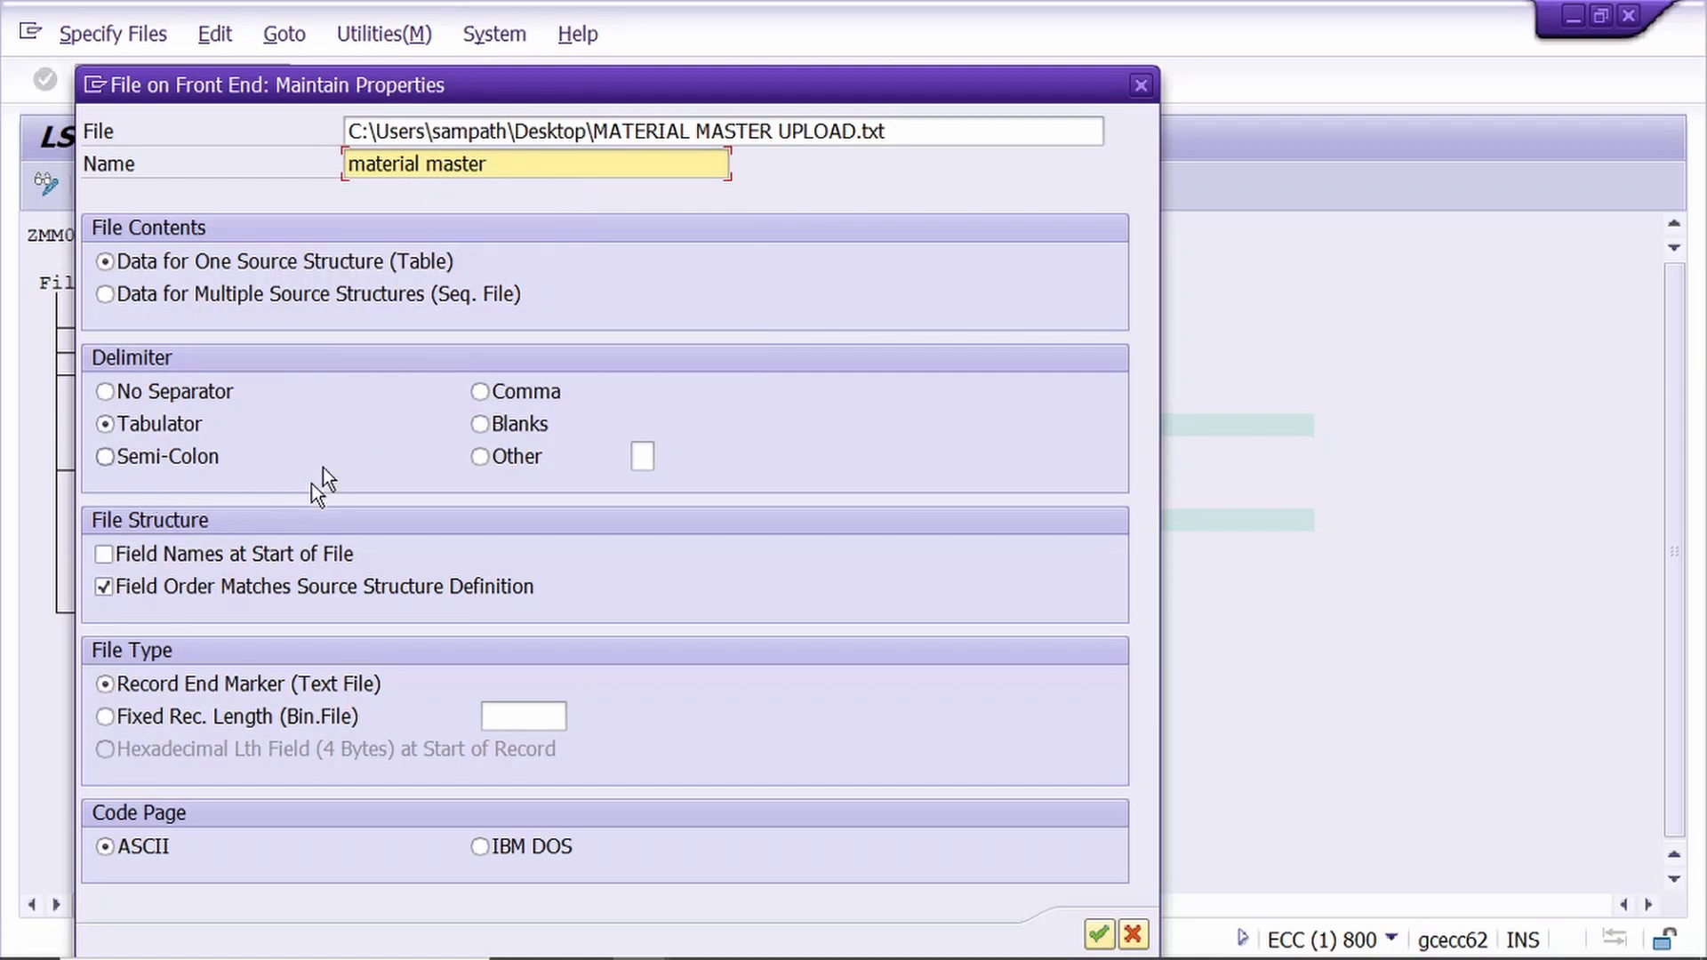
pyautogui.click(106, 557)
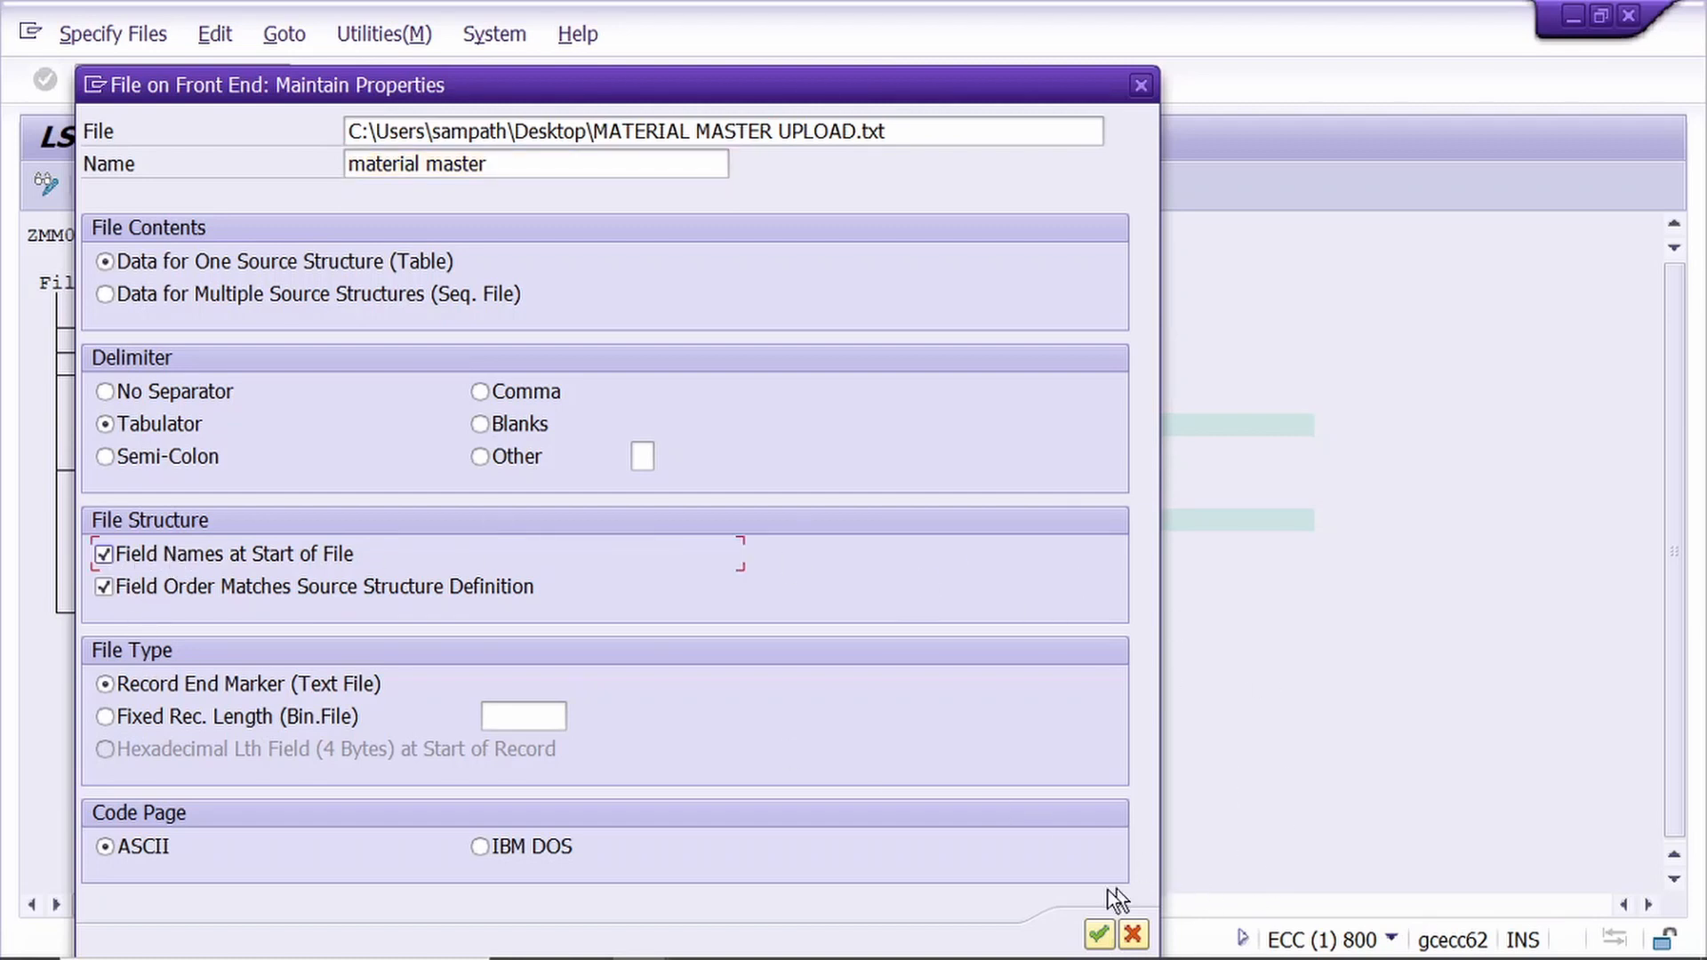
pyautogui.click(1099, 932)
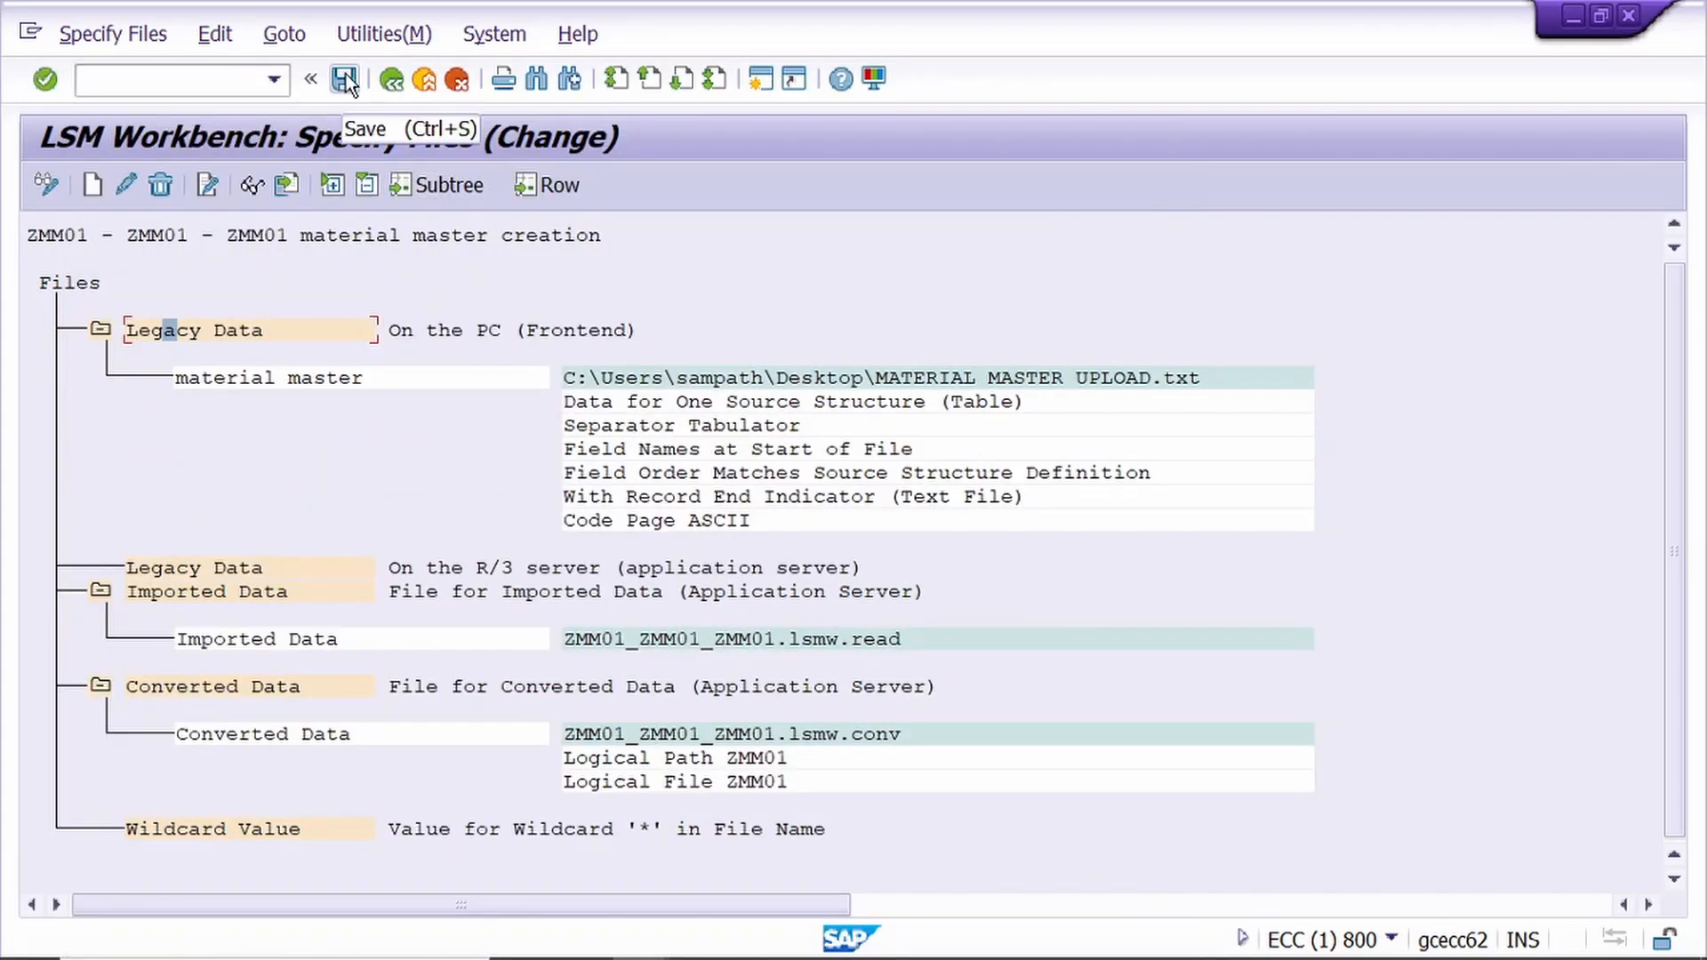
pyautogui.click(346, 78)
pyautogui.click(391, 80)
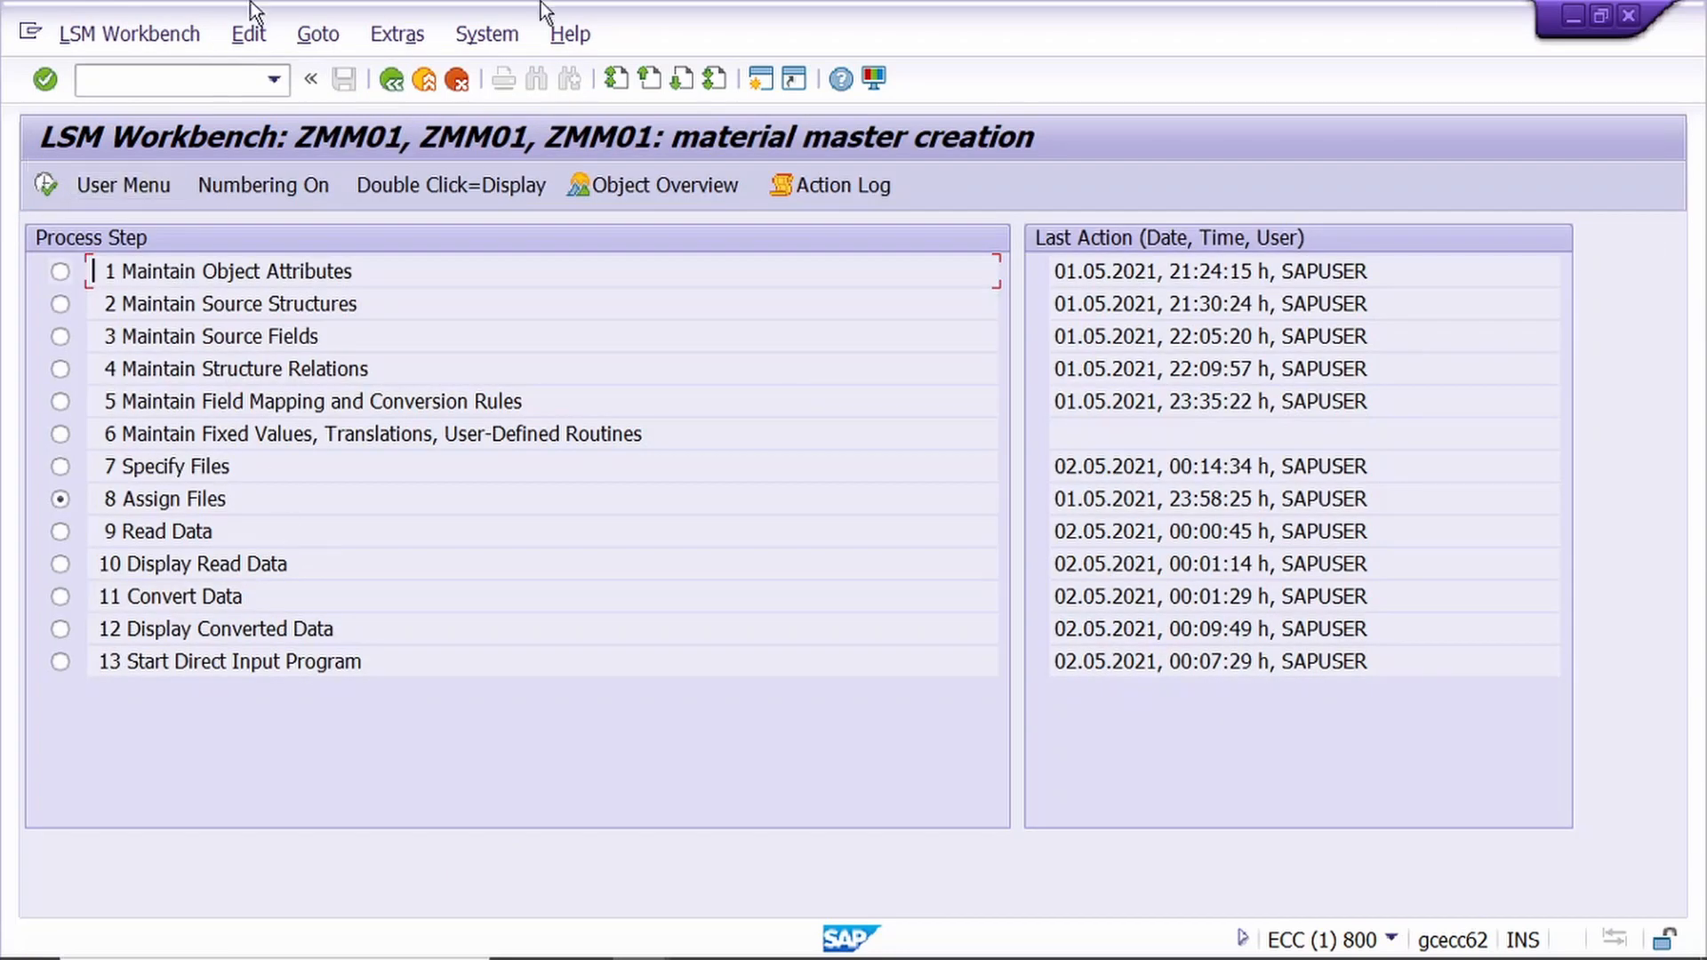
# - In the Assign Files step, save the material master file assignment for source structure ZZMM01 in change mode and return
pyautogui.click(47, 185)
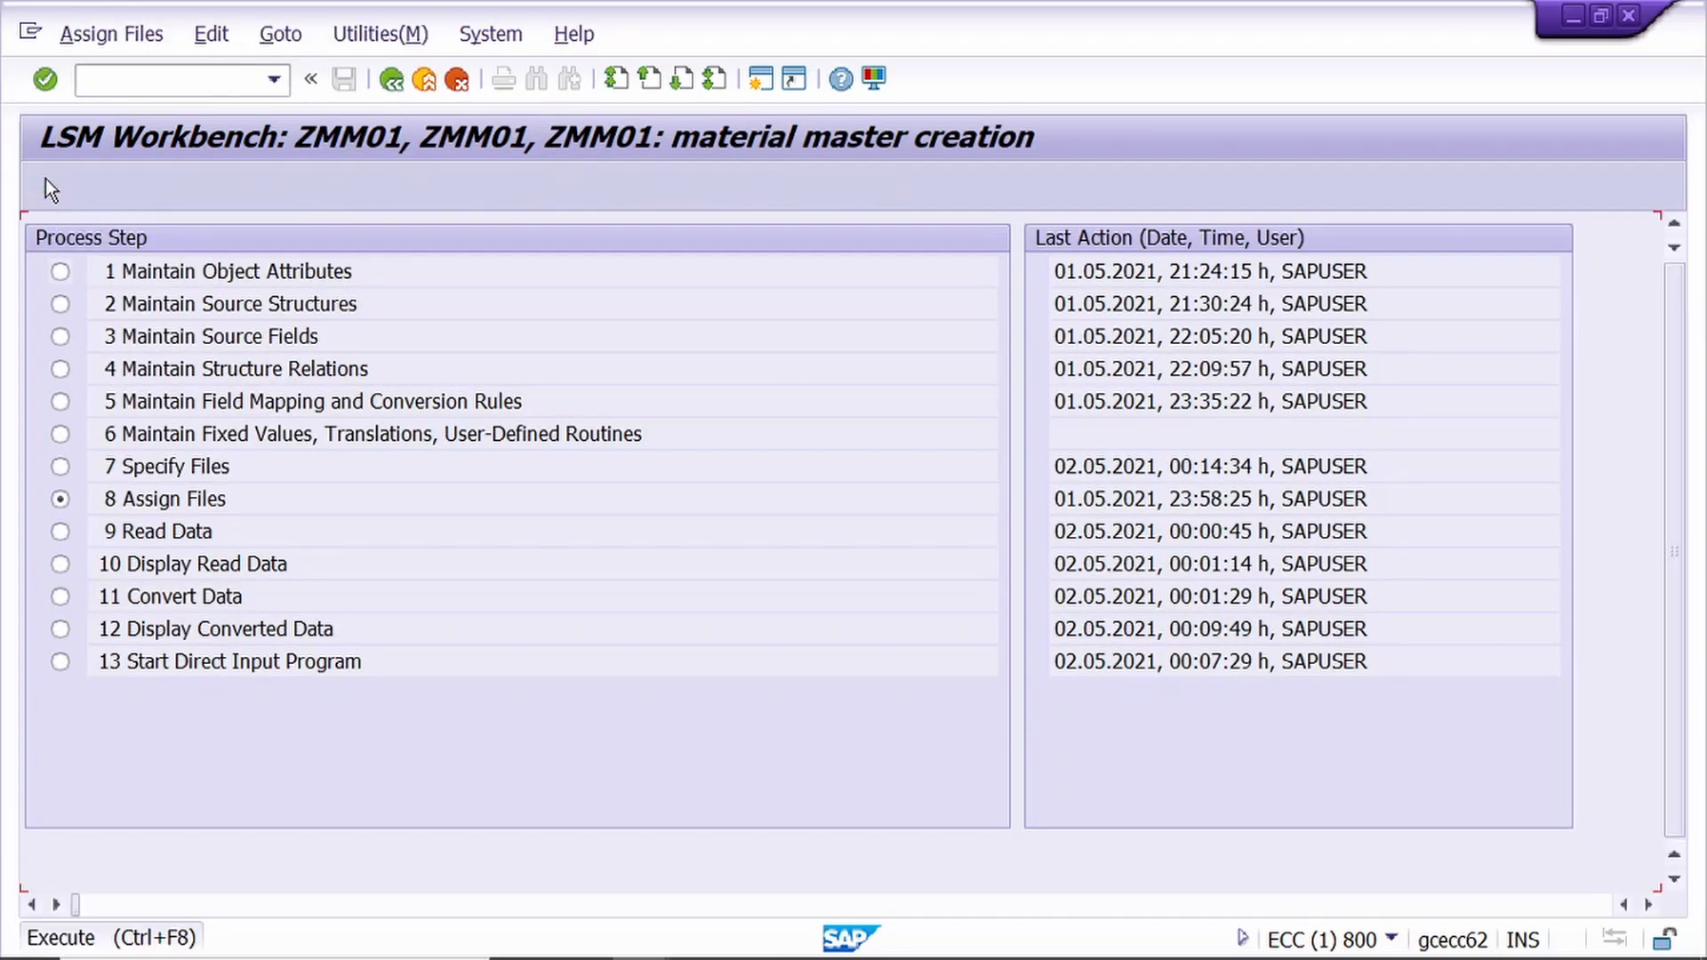
pyautogui.click(44, 189)
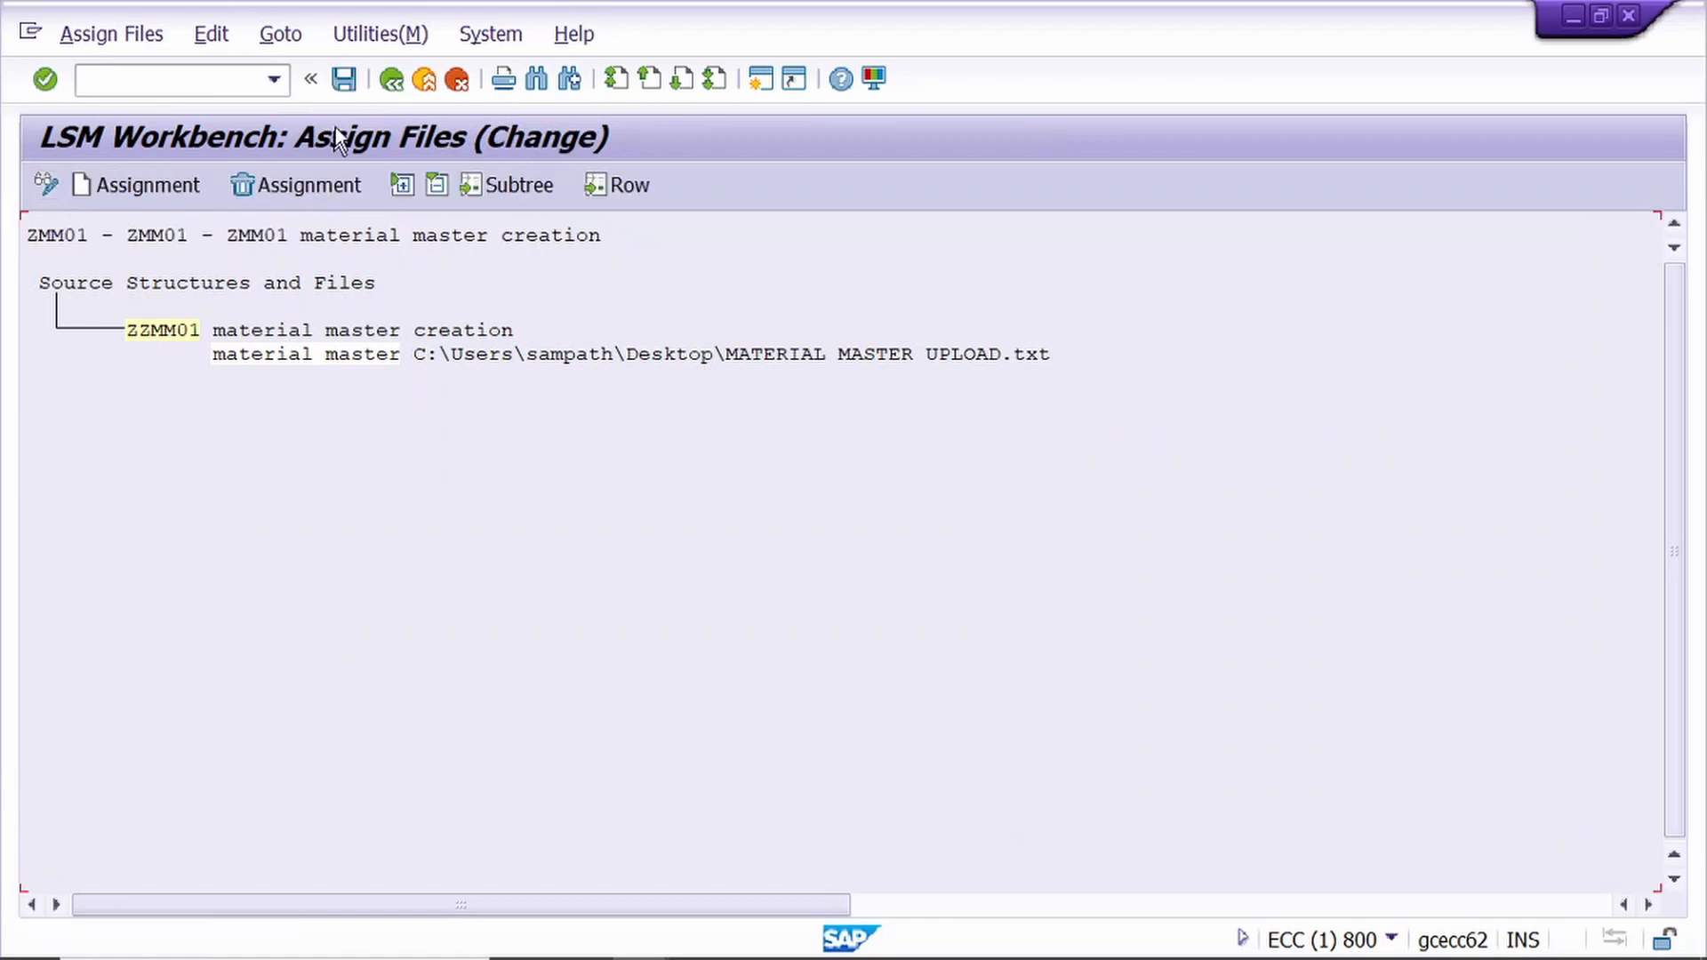
pyautogui.click(345, 82)
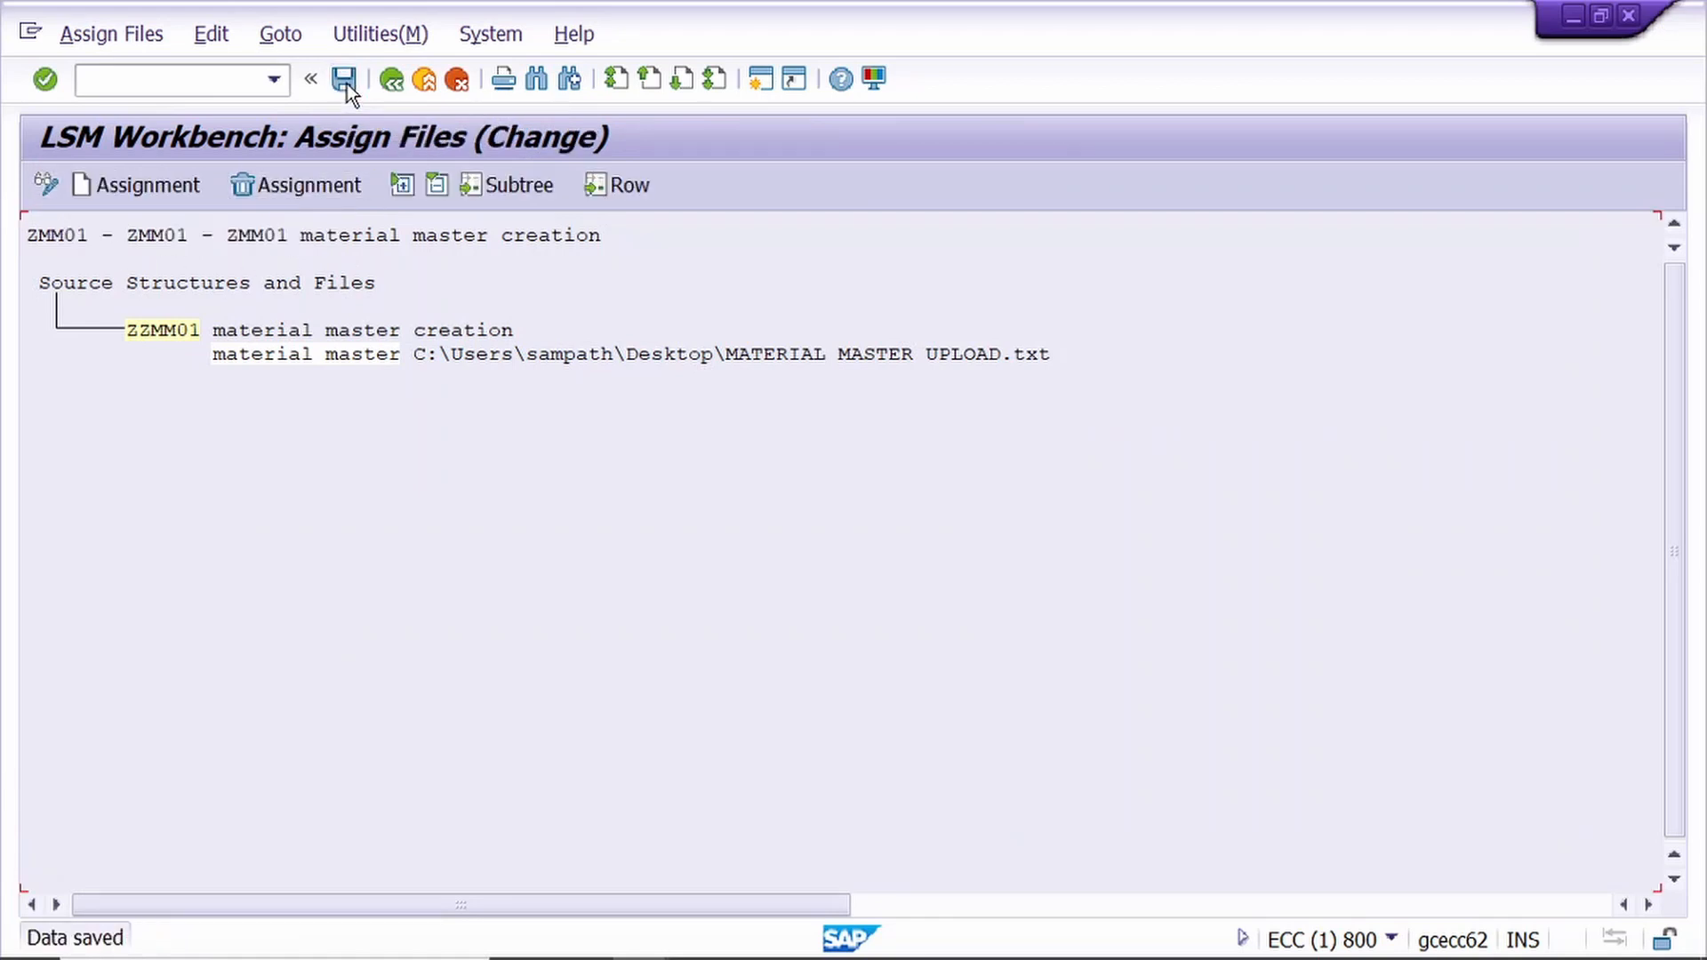
pyautogui.click(392, 85)
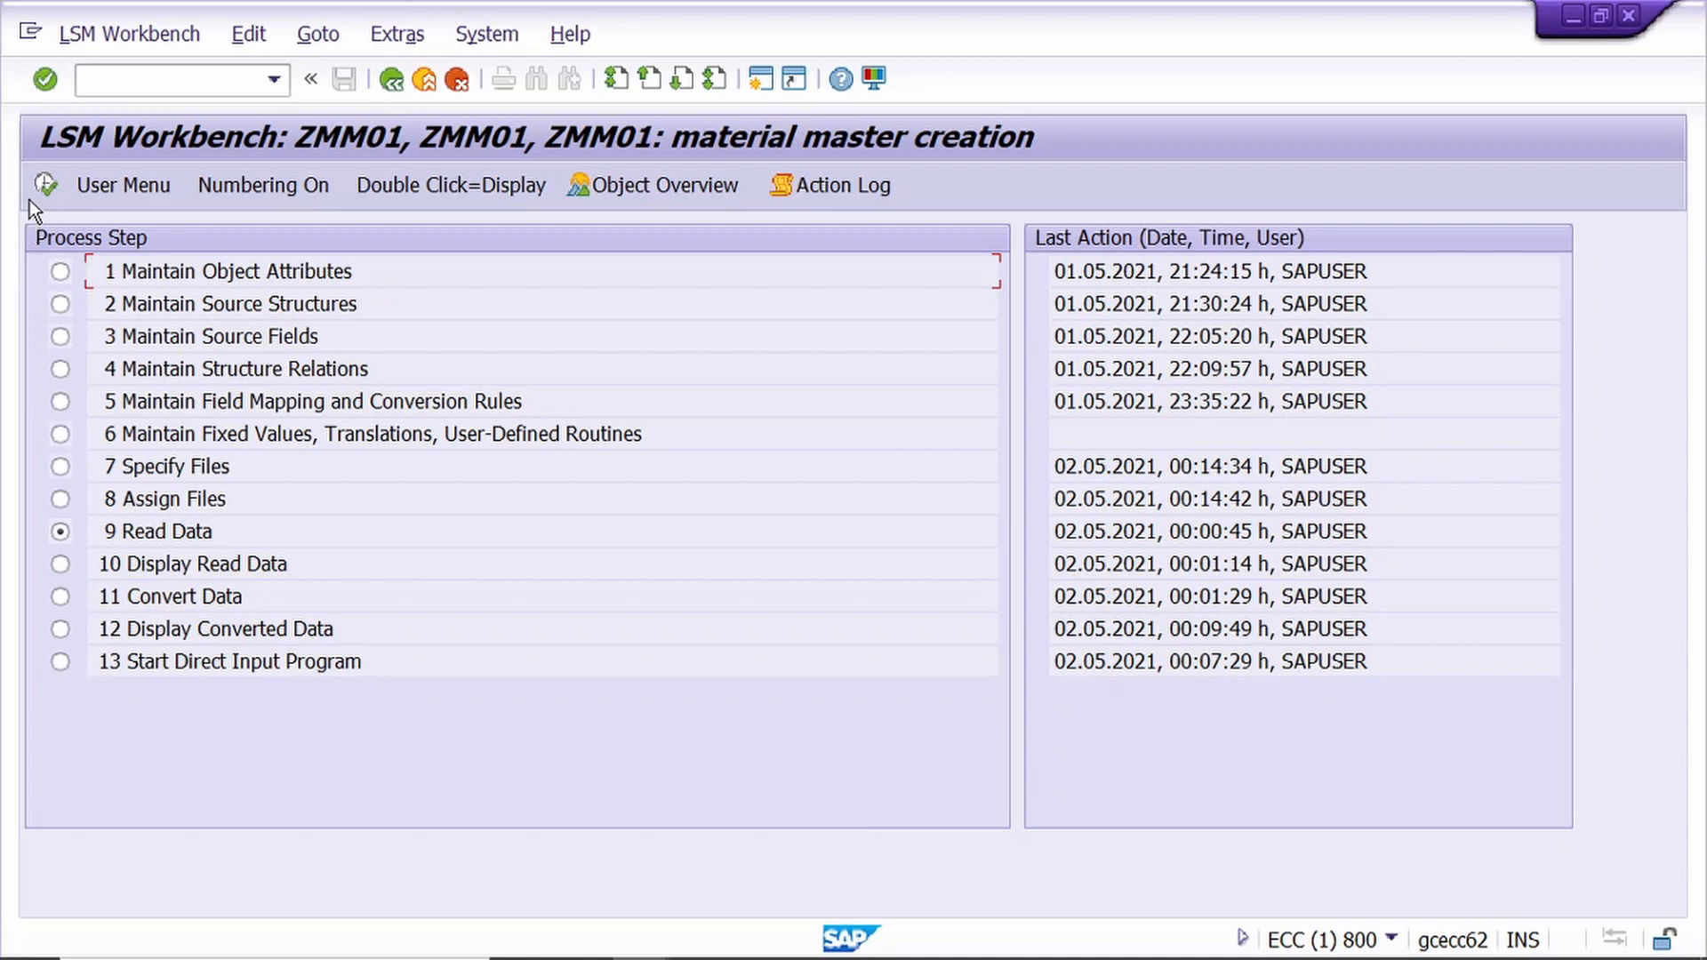
# - Run Read Data without a transaction number restriction, allow access to the upload file and return to the process steps
pyautogui.click(42, 187)
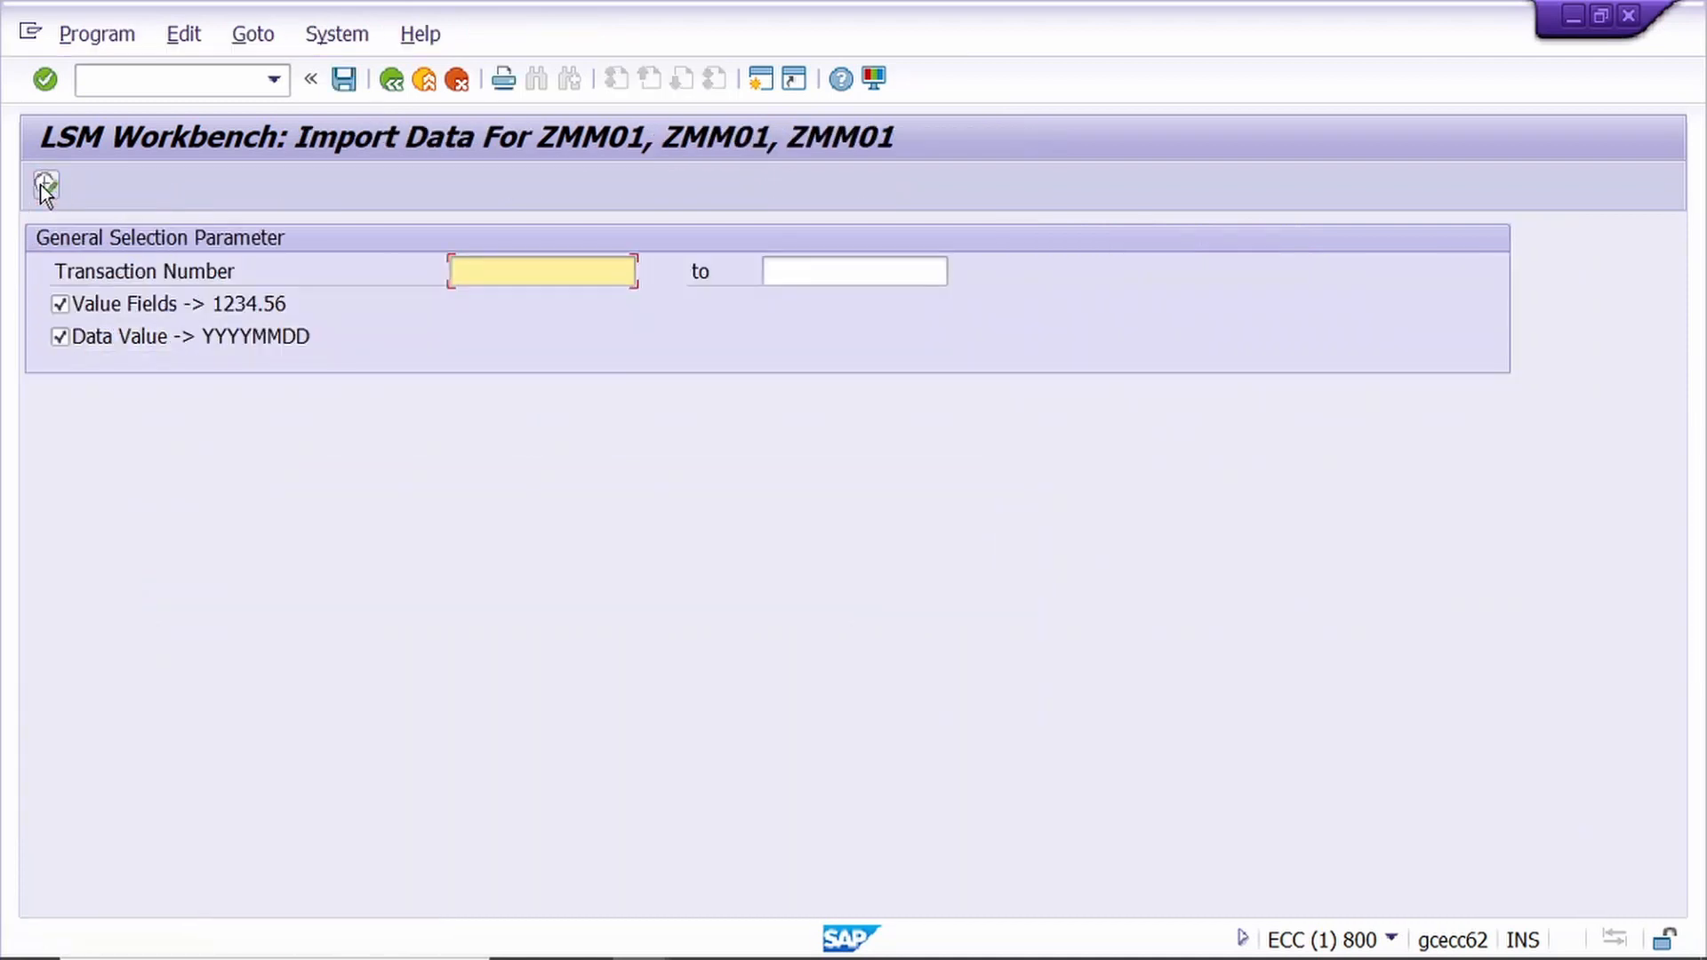
pyautogui.click(43, 185)
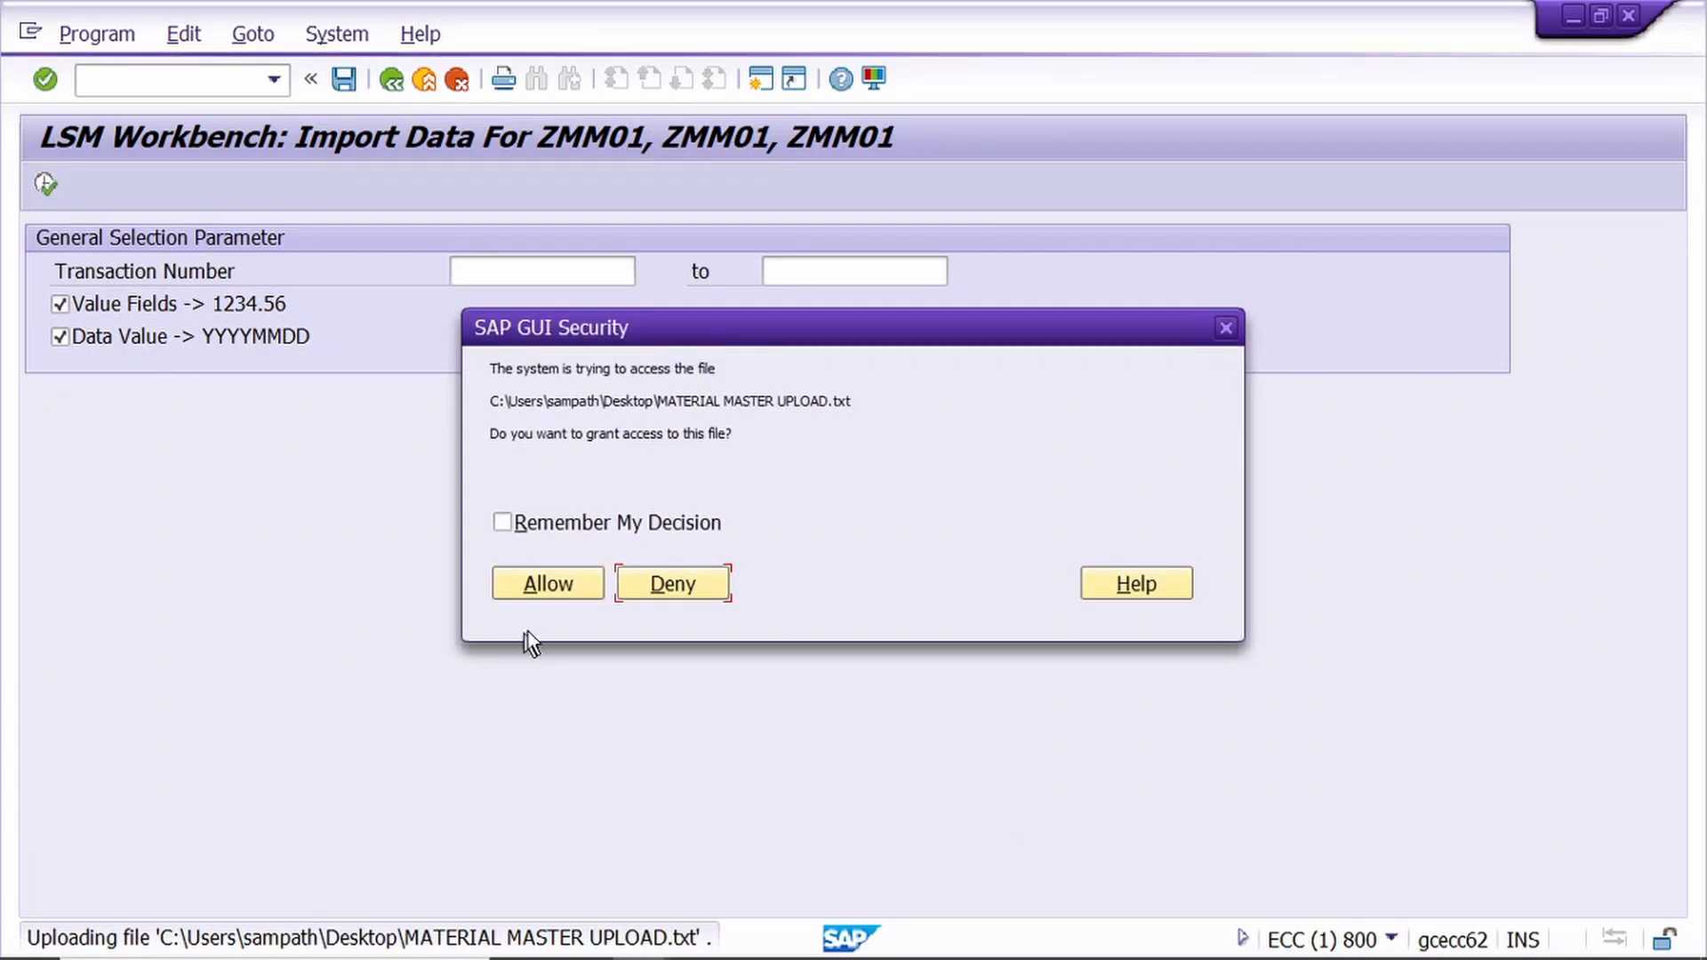
pyautogui.click(548, 584)
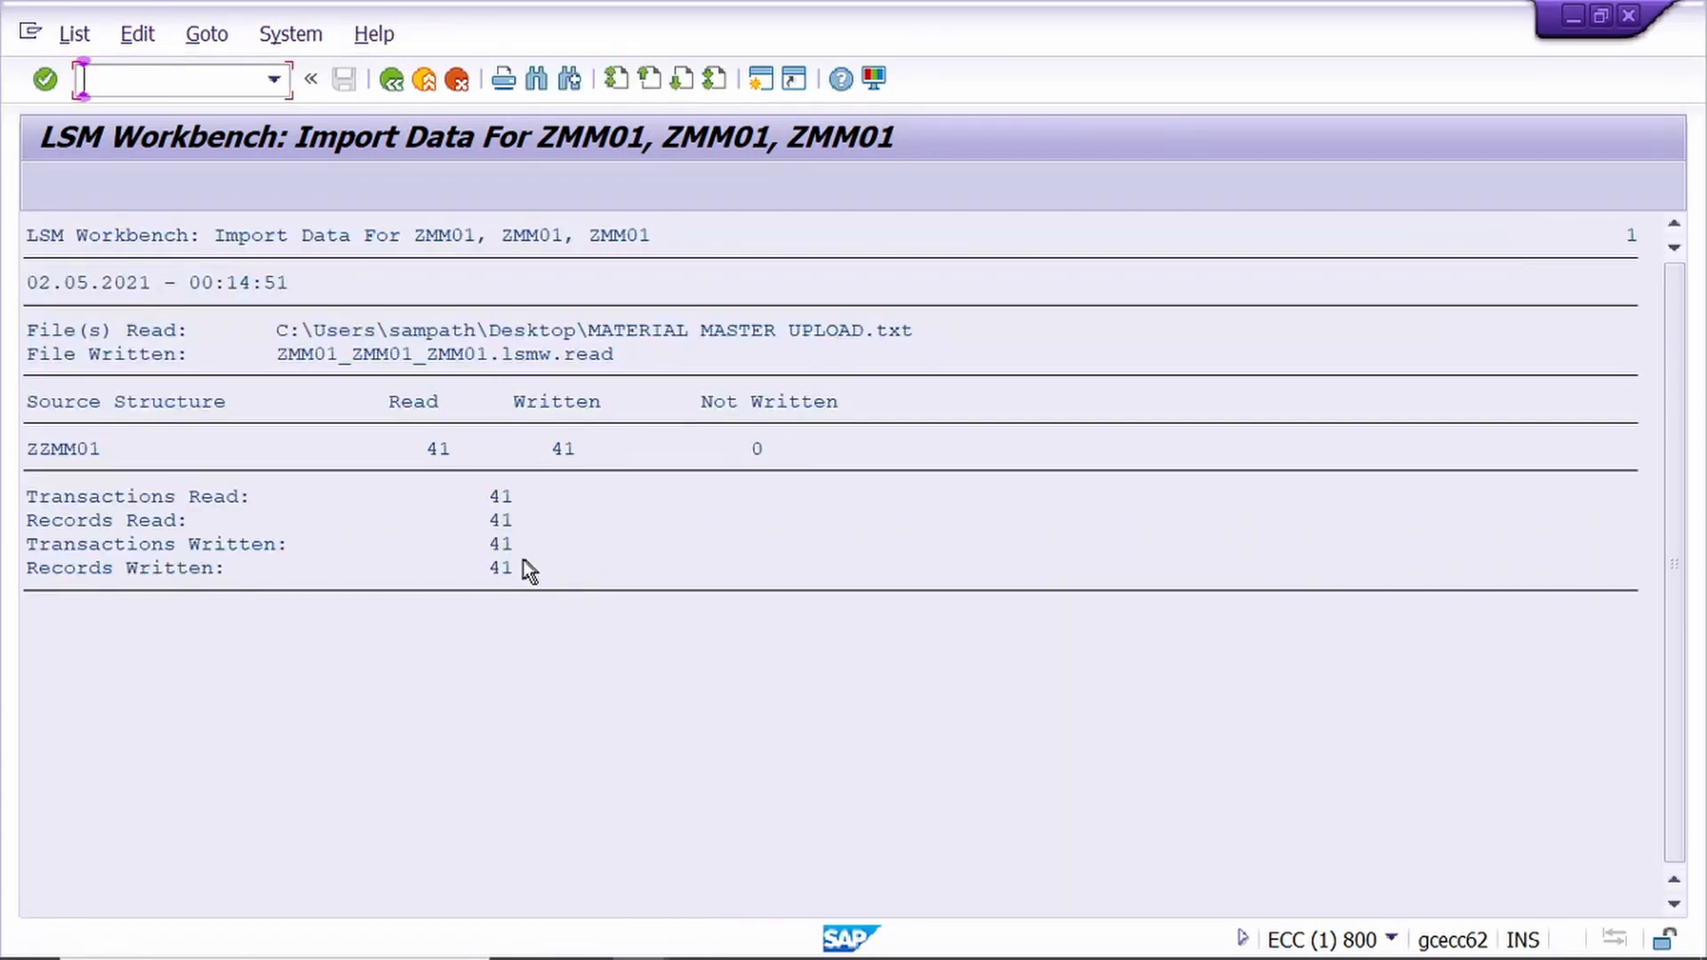
pyautogui.click(391, 79)
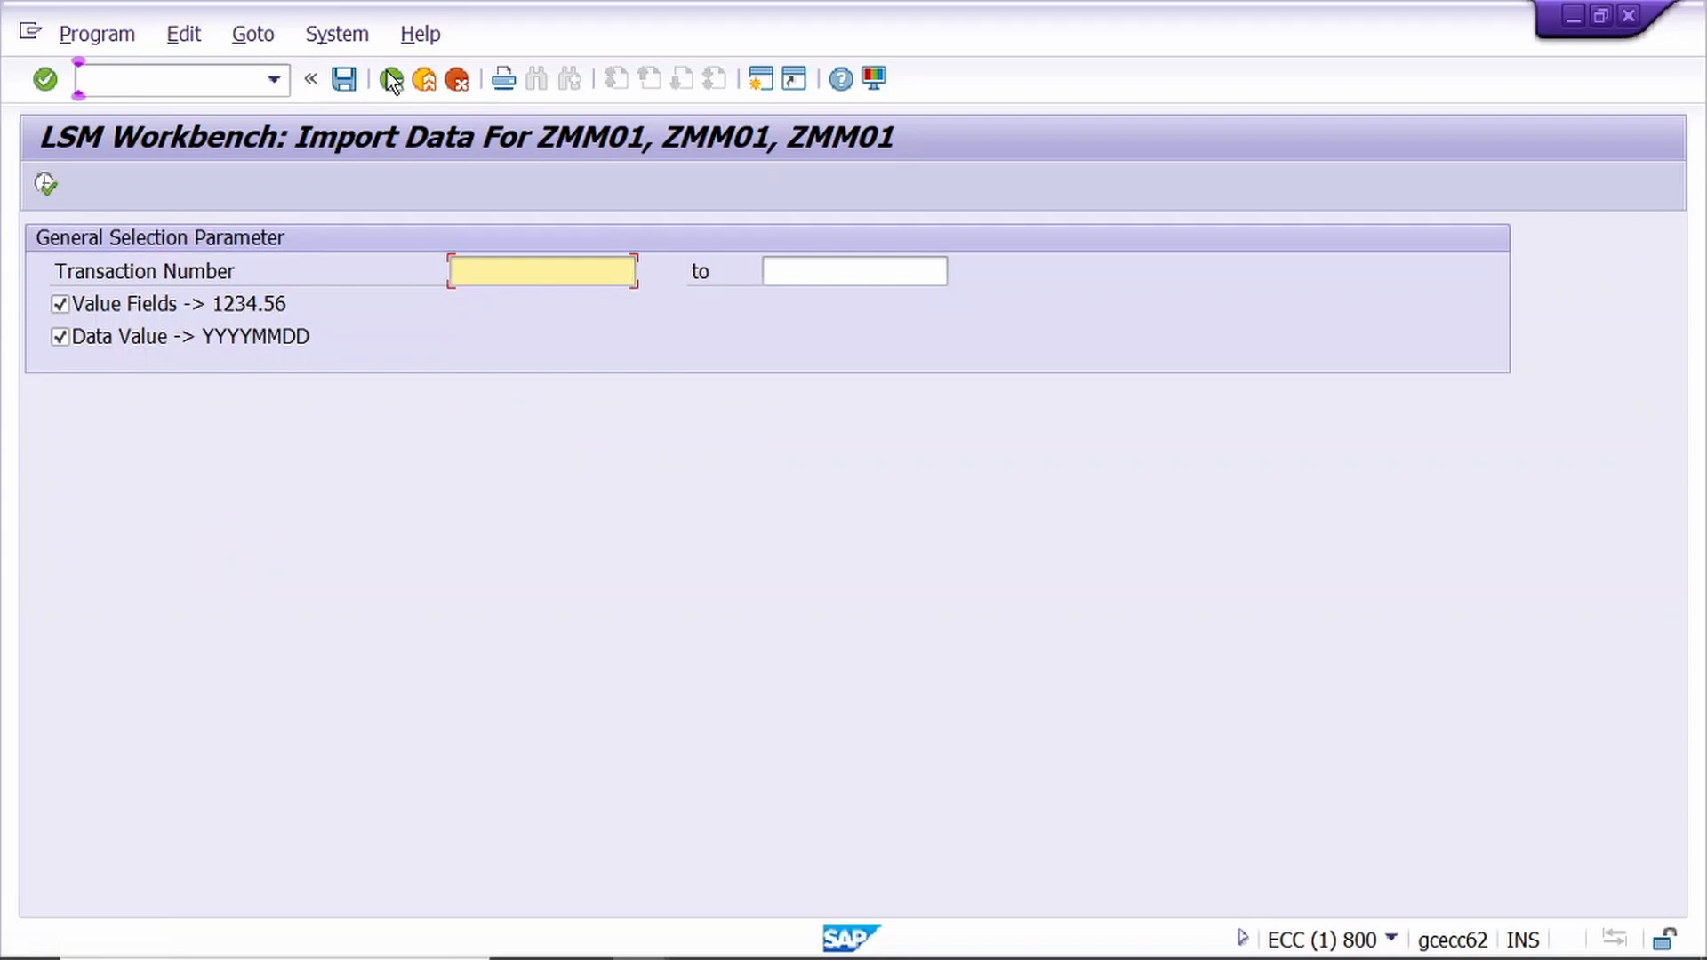
pyautogui.click(391, 80)
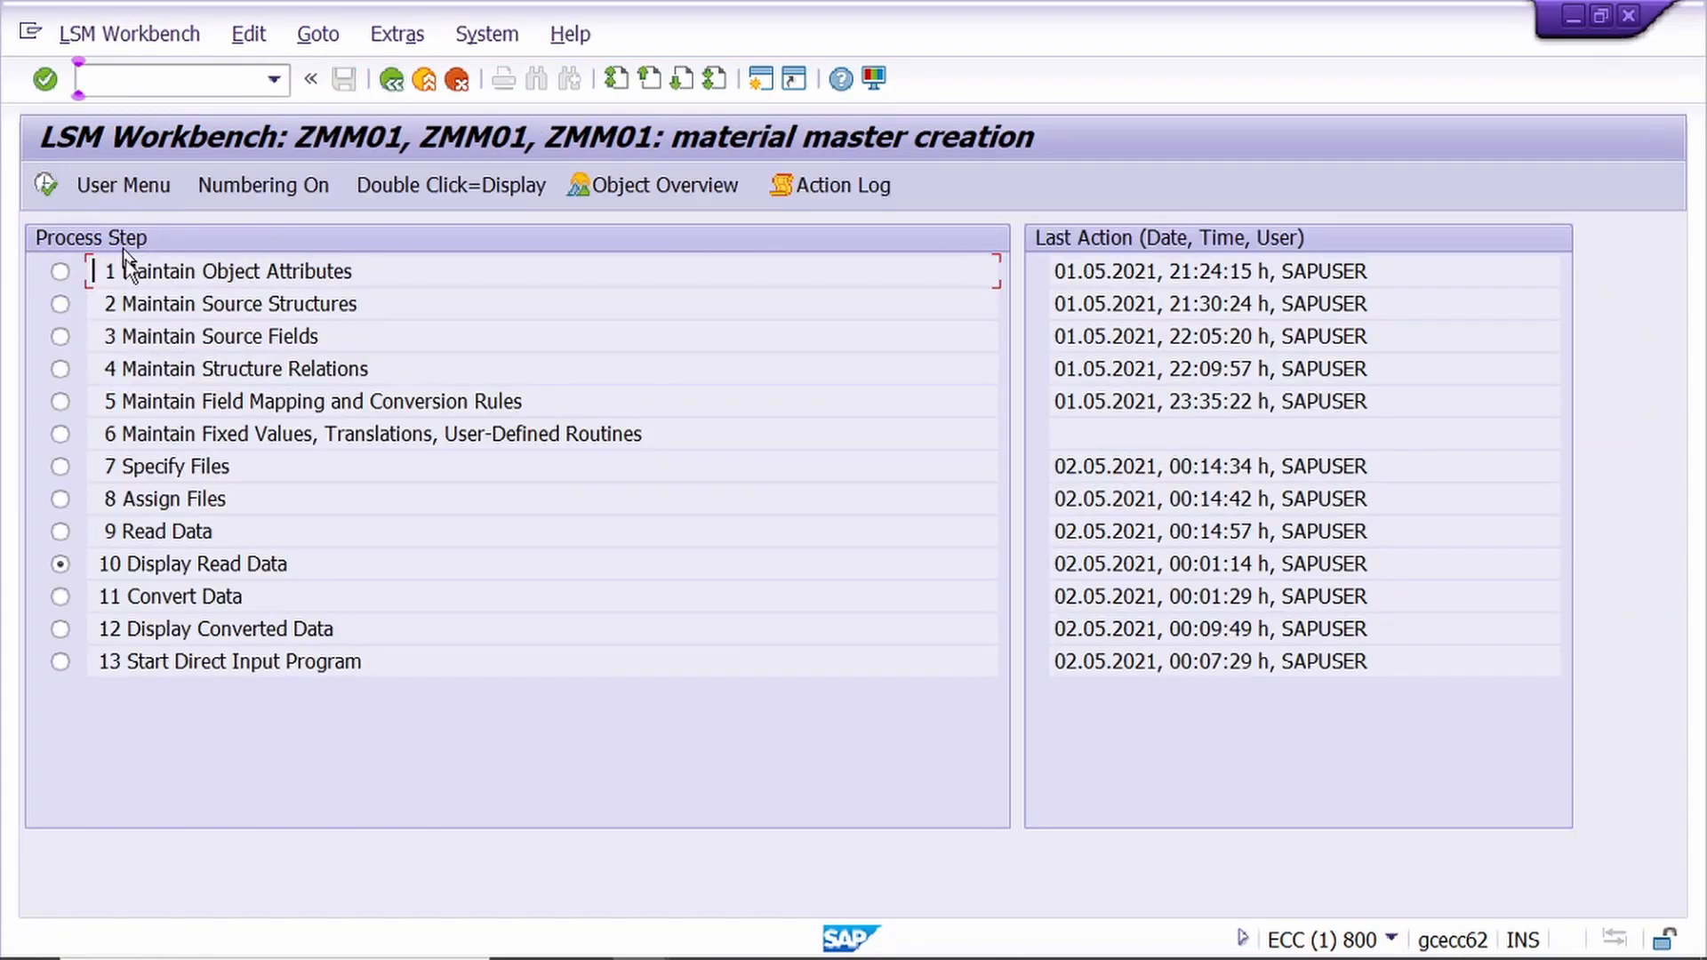
# - Display all lines of the read data to check the imported material records, and return to the process steps
pyautogui.click(56, 190)
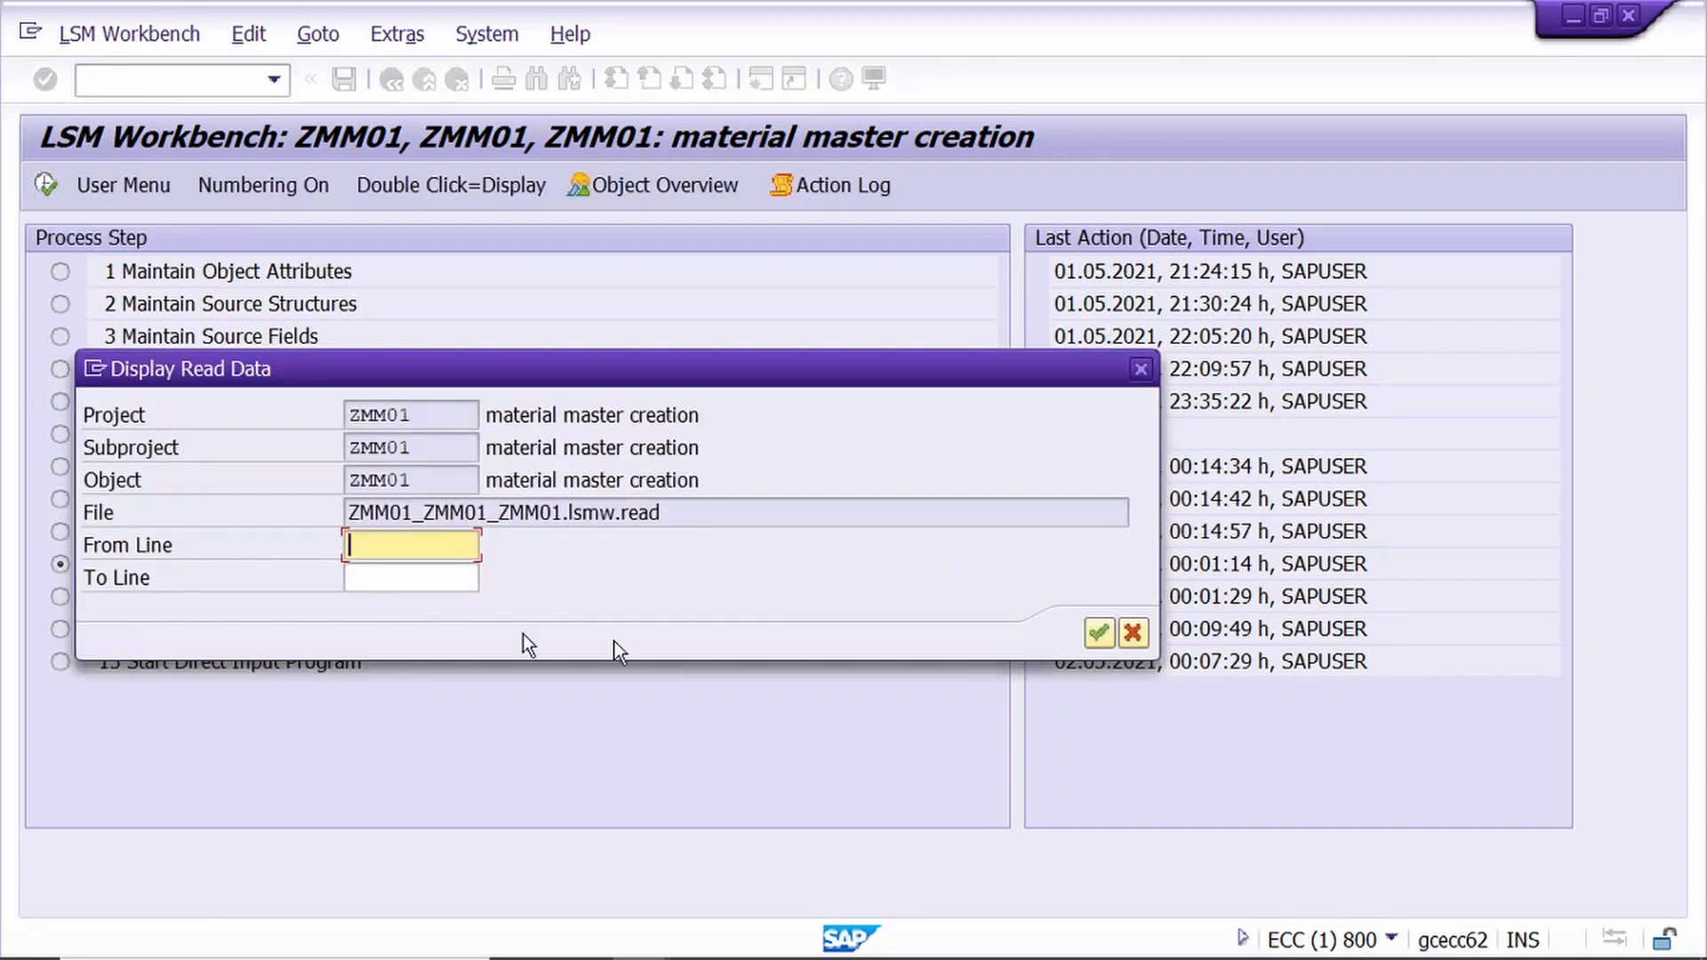
pyautogui.click(1099, 635)
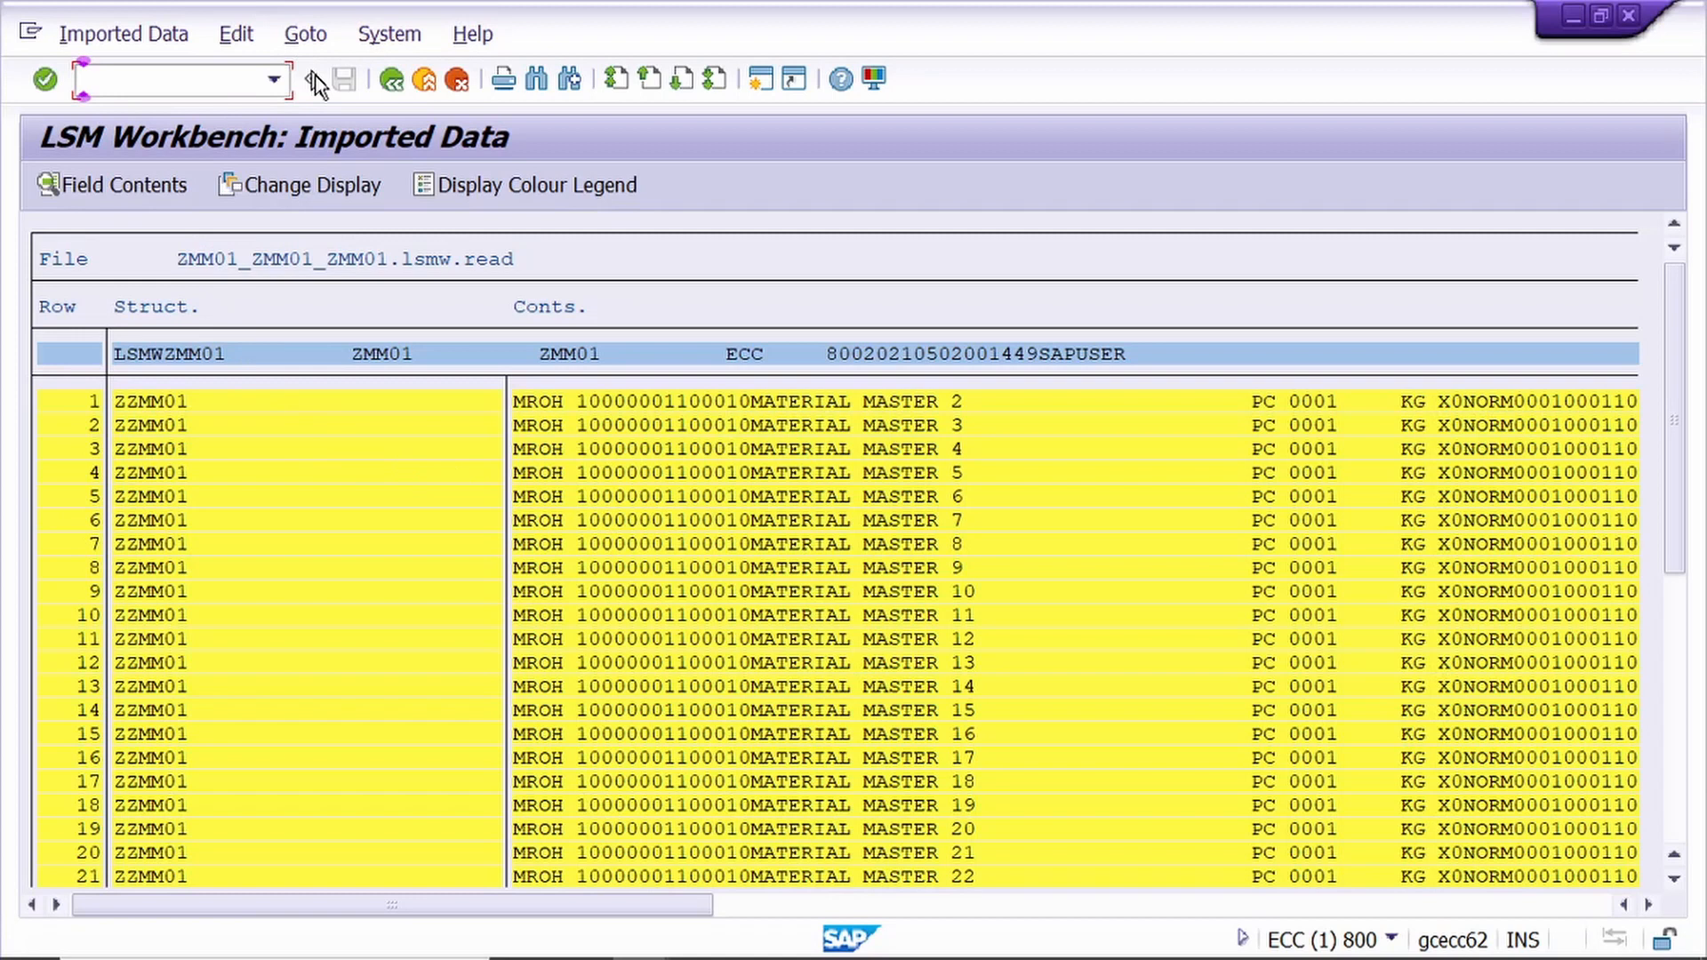
pyautogui.click(392, 81)
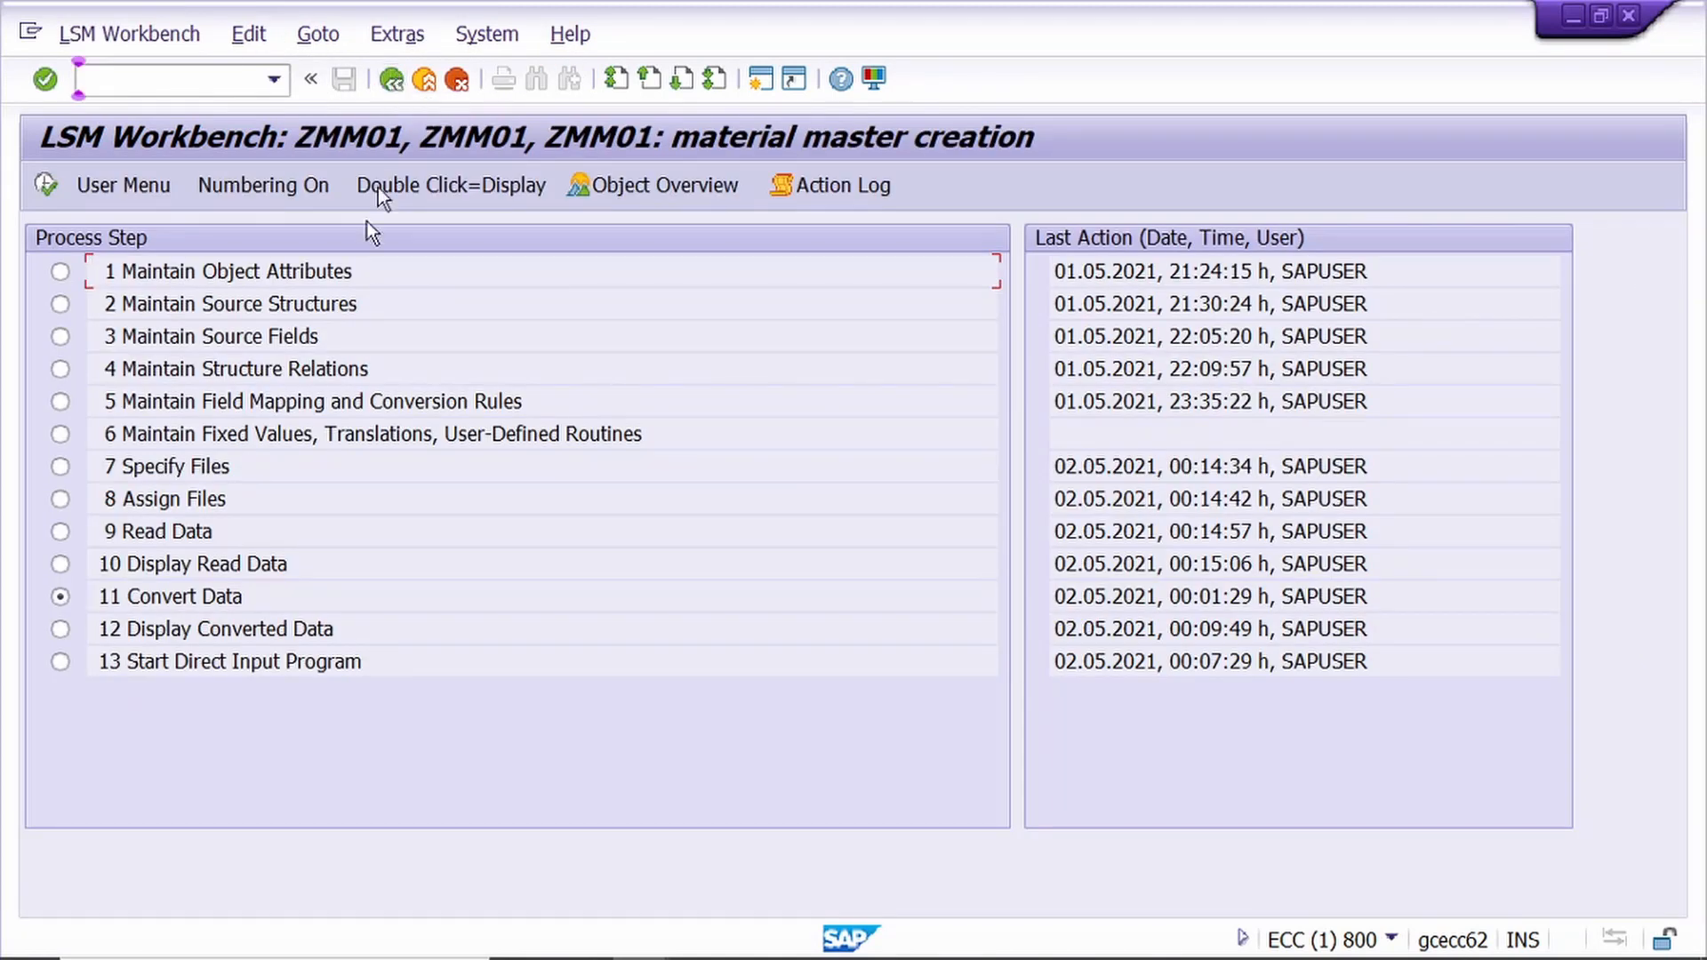
# - Run Convert Data for all transactions and return to the process steps
pyautogui.click(48, 183)
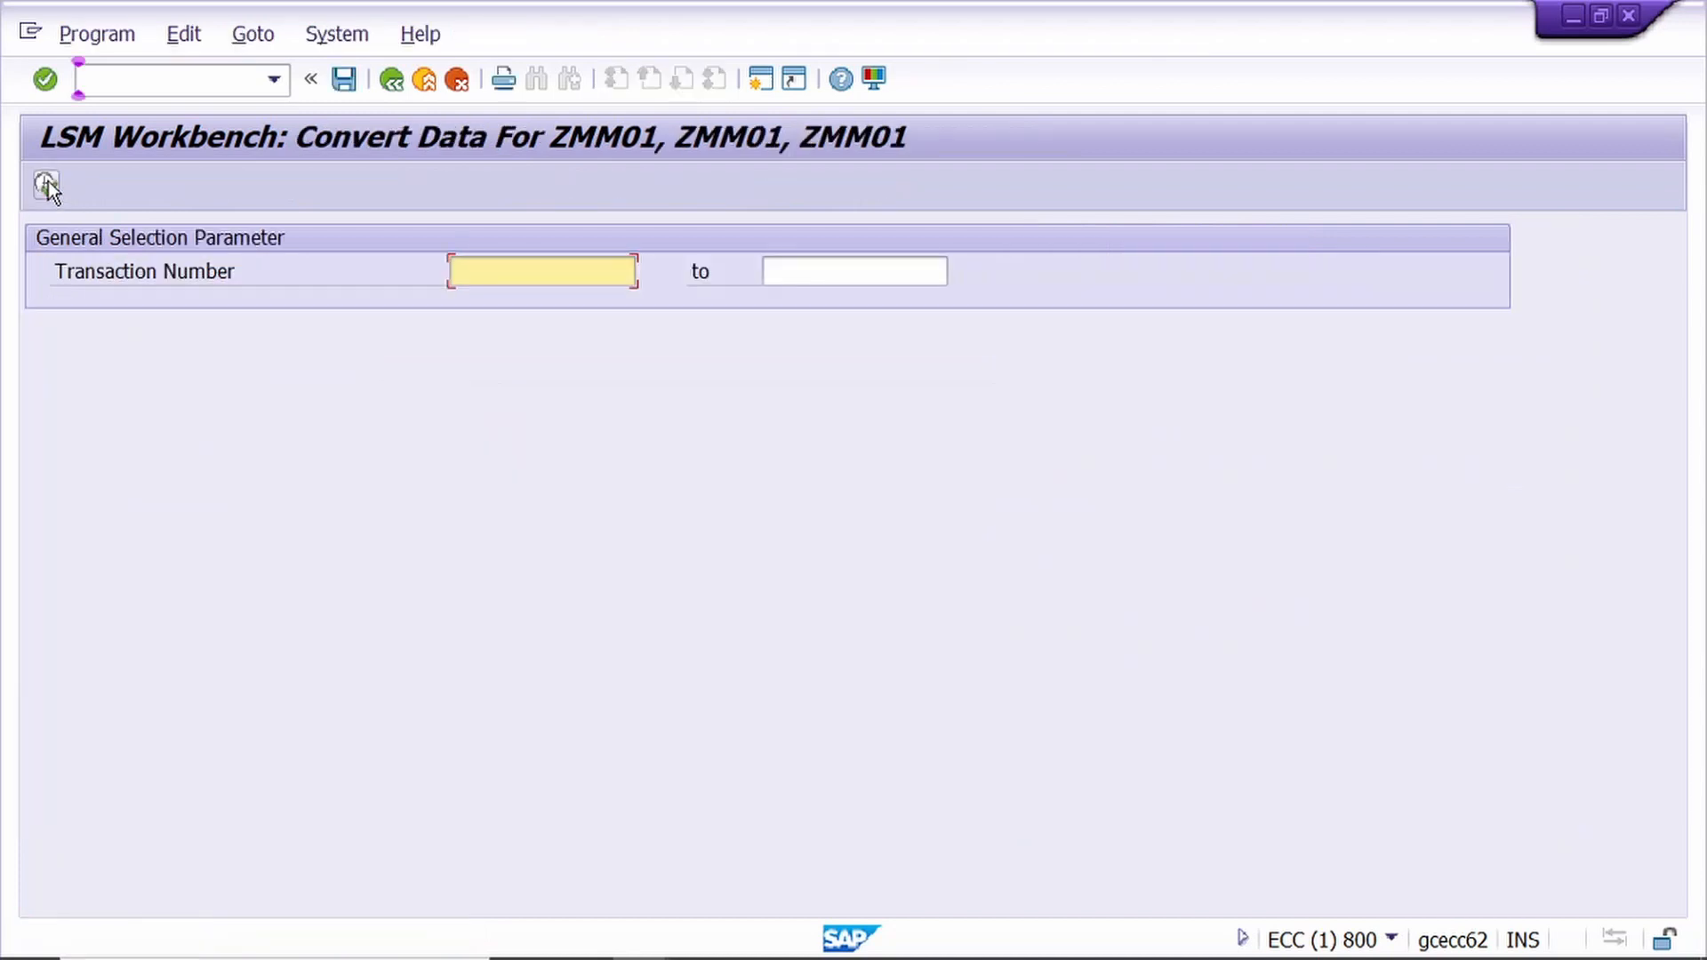
pyautogui.click(48, 187)
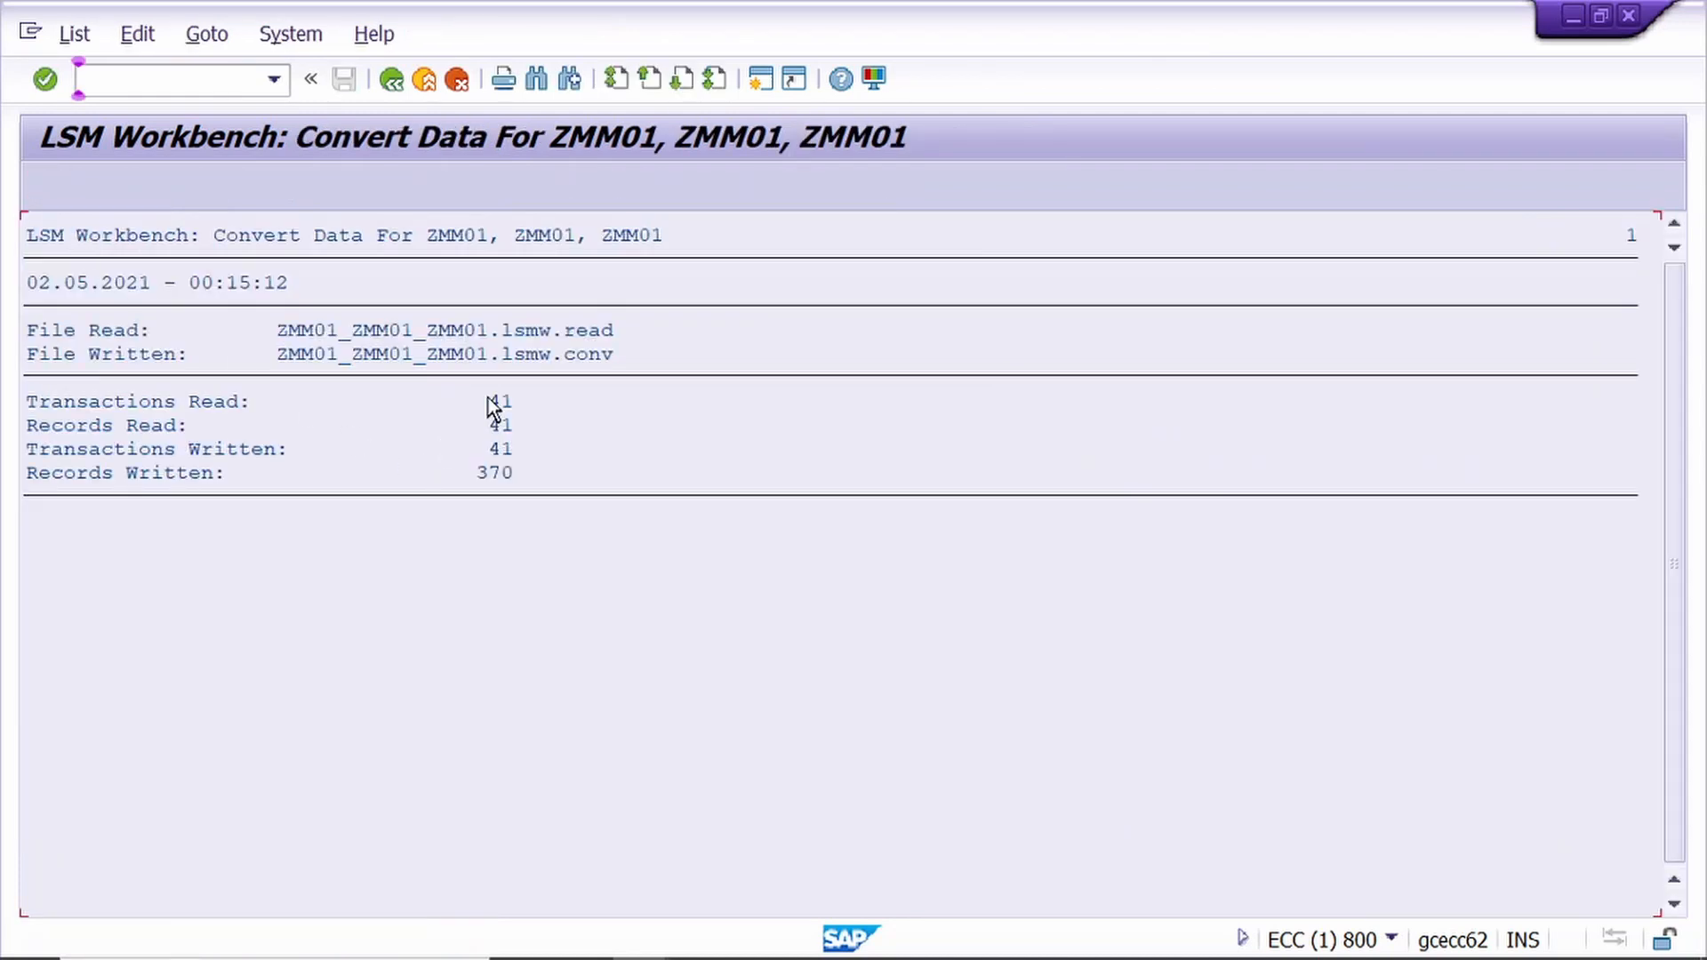
pyautogui.click(392, 80)
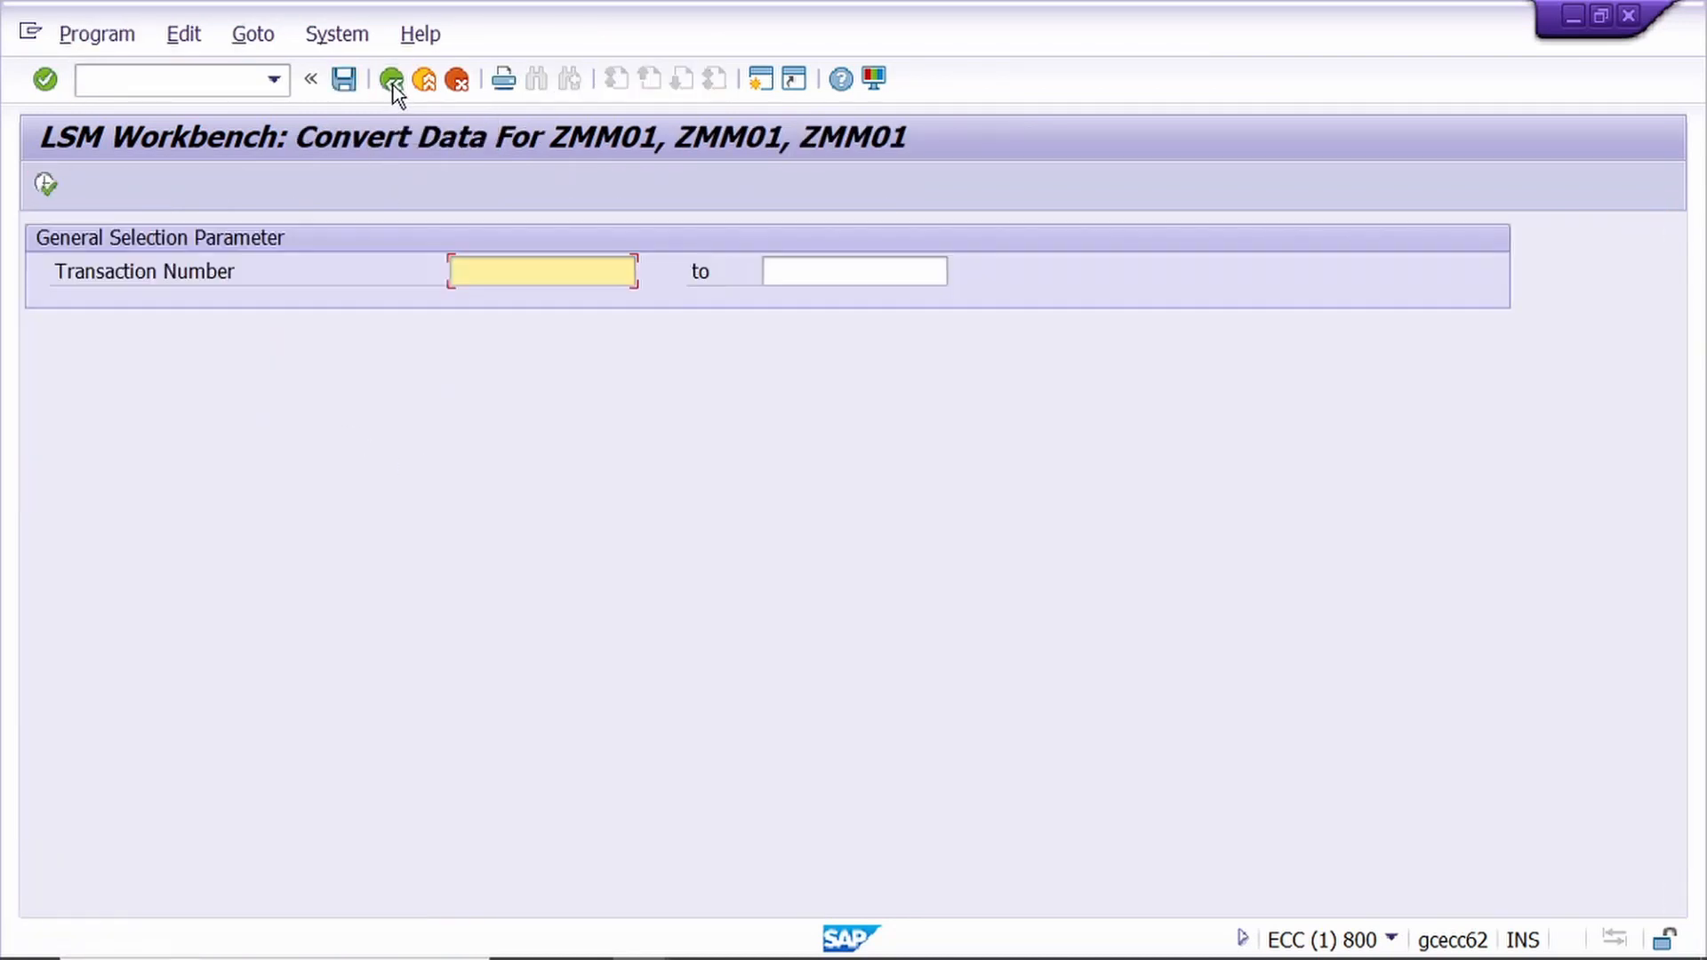
pyautogui.click(392, 80)
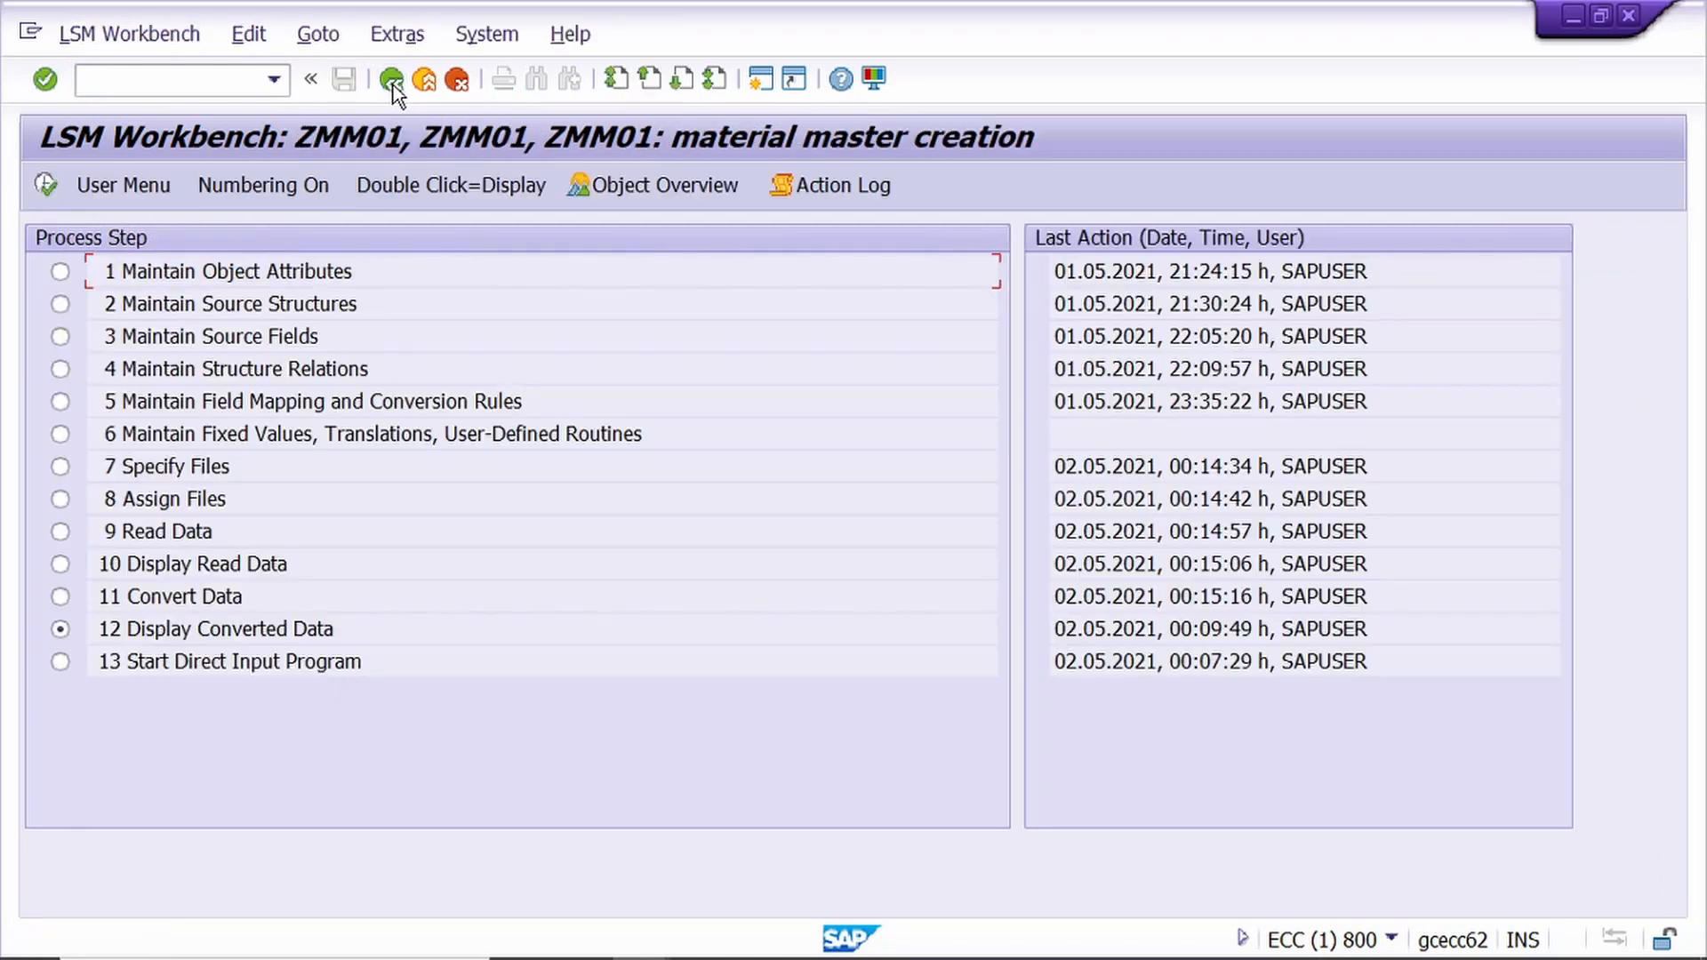
# - Display all lines of the converted data to check the material structures, and return to the process steps
pyautogui.click(57, 181)
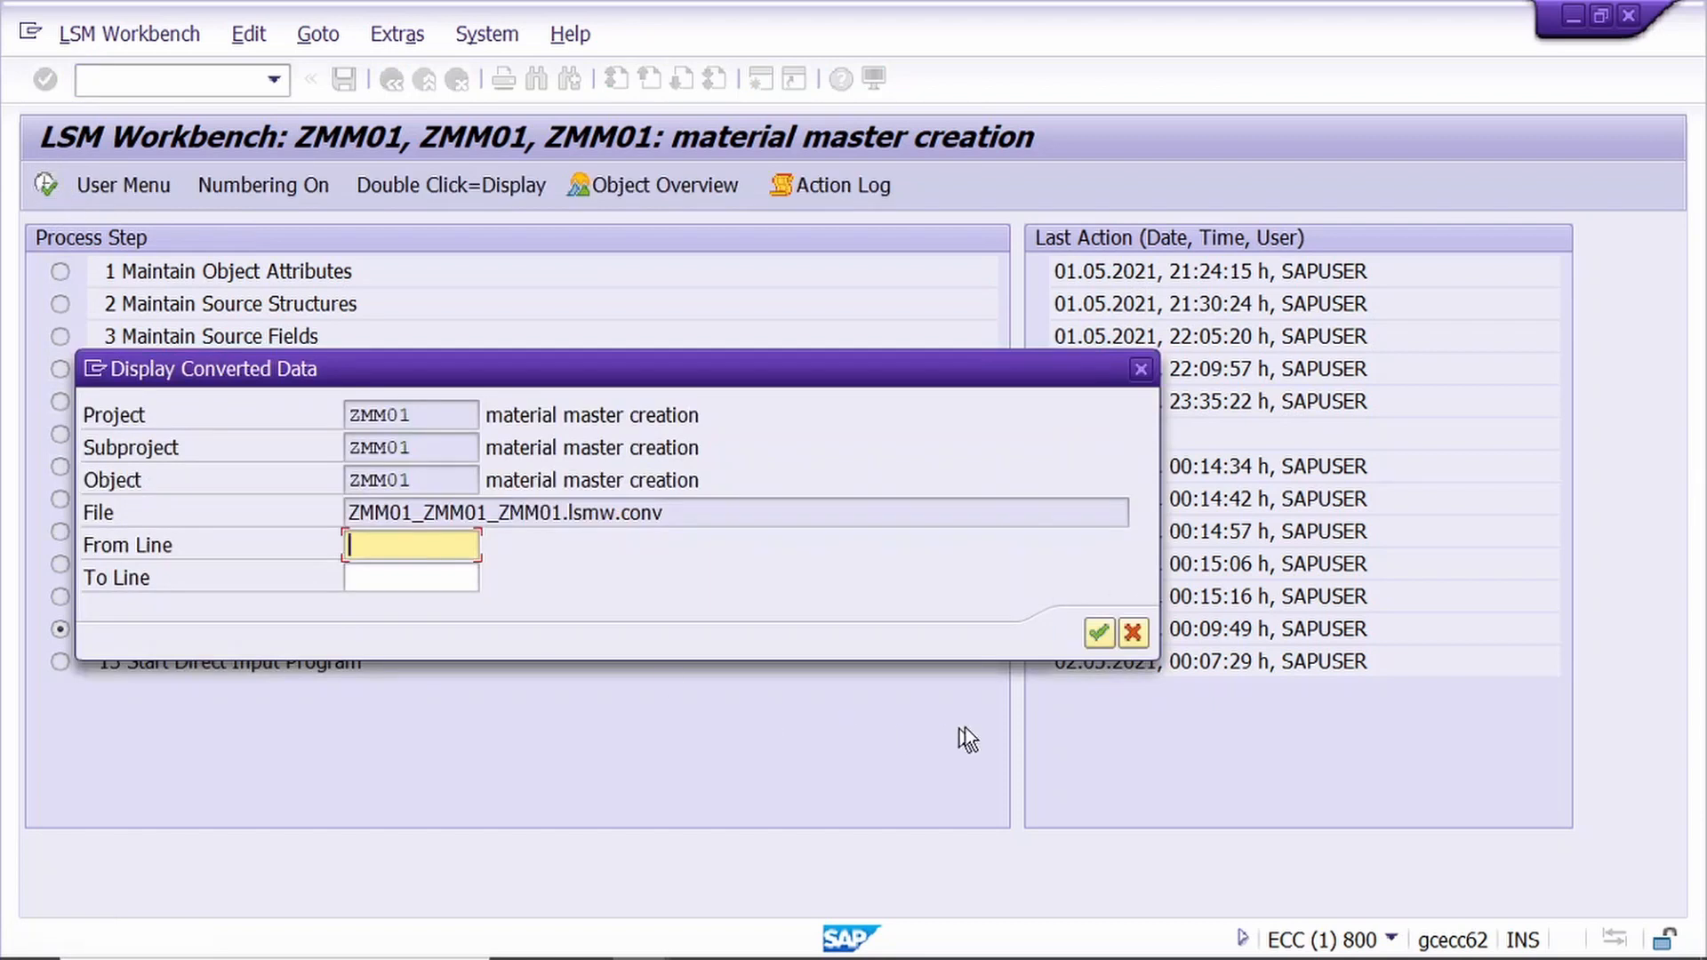
pyautogui.click(1094, 637)
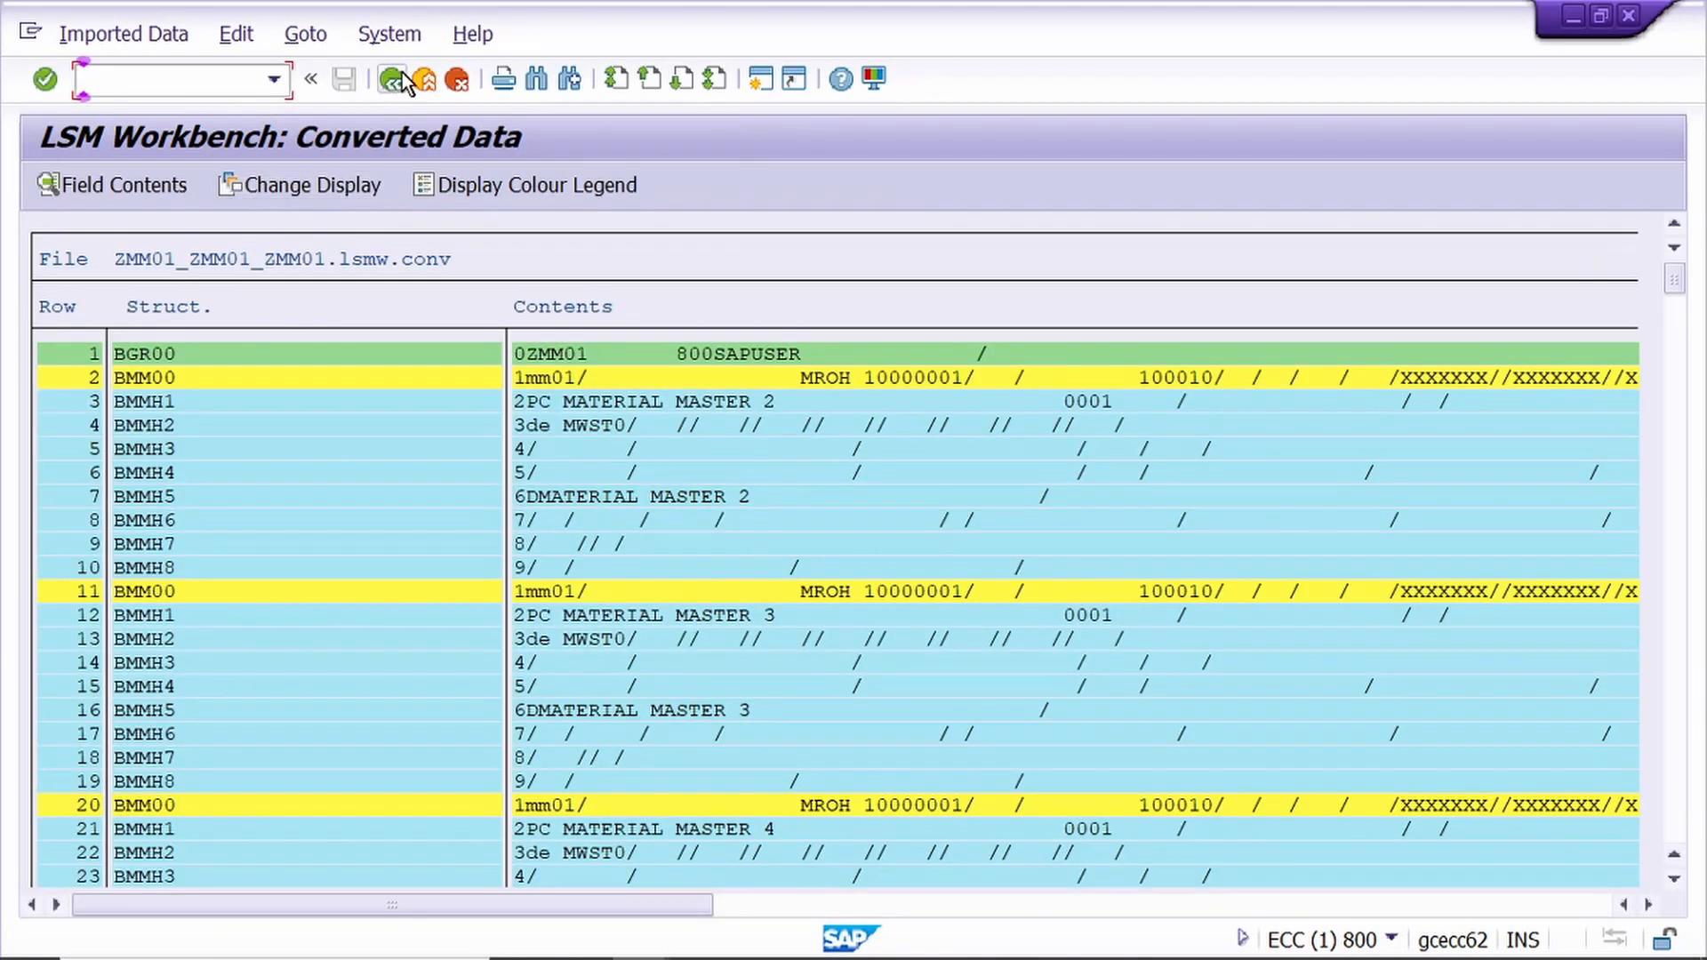
pyautogui.click(391, 81)
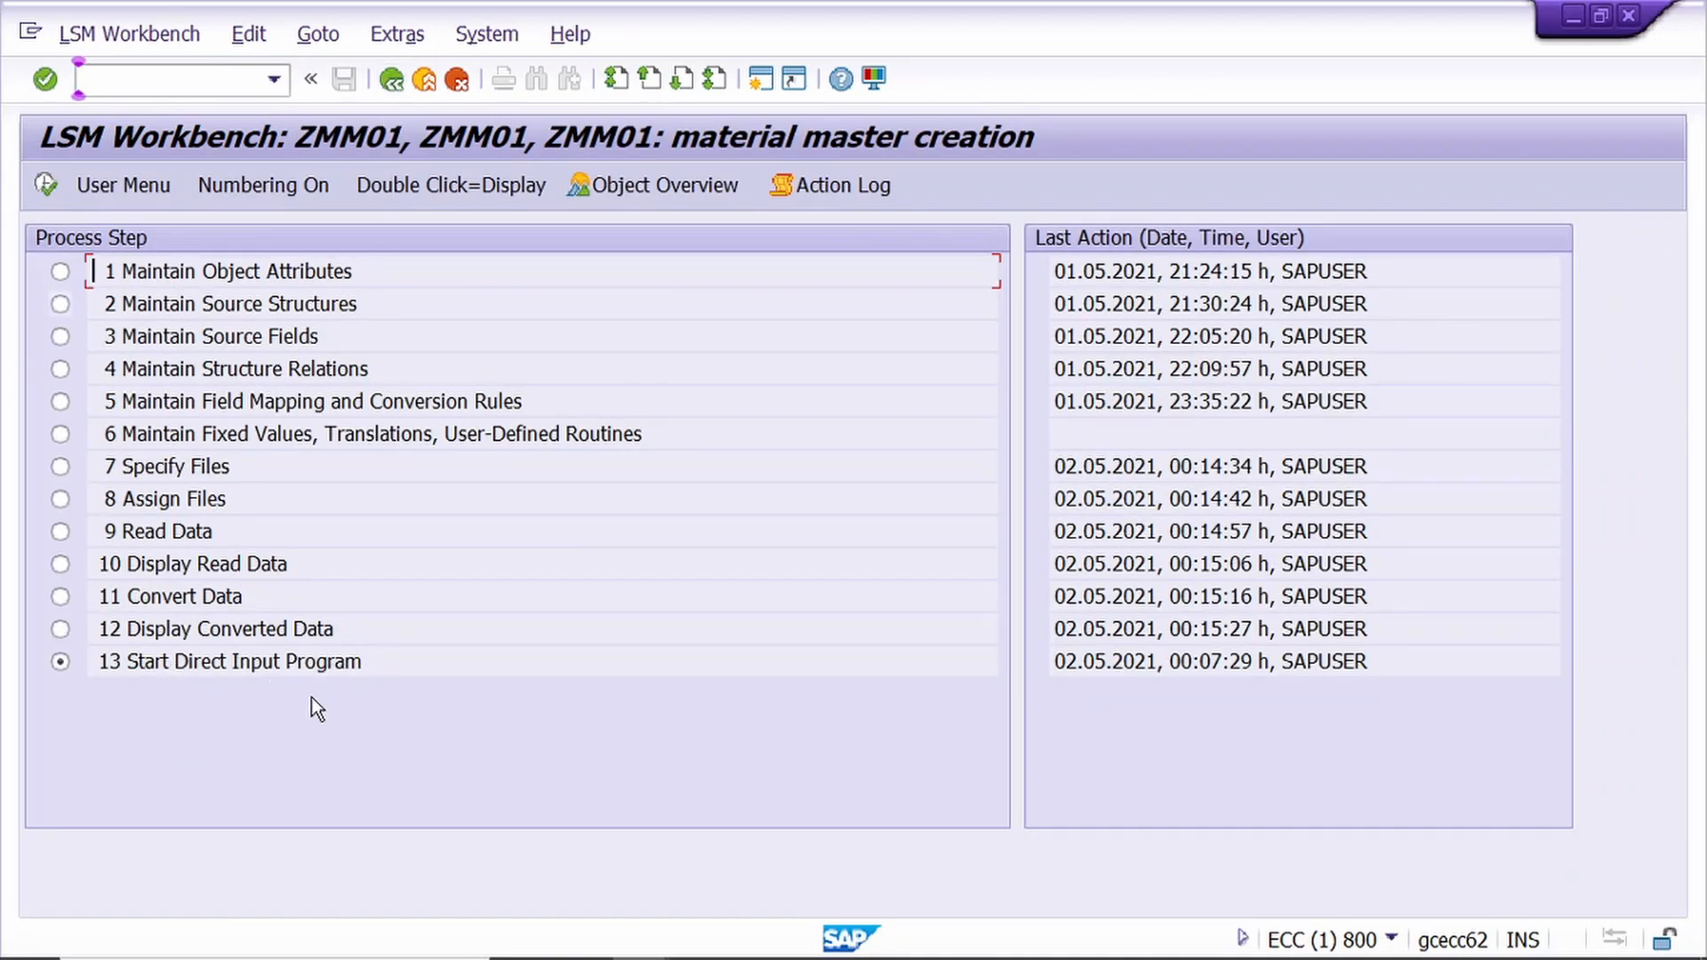
# - Start the Direct Input Program step with program RMDATIND, using the physical file name and lock mode E (exclusive)
pyautogui.click(43, 185)
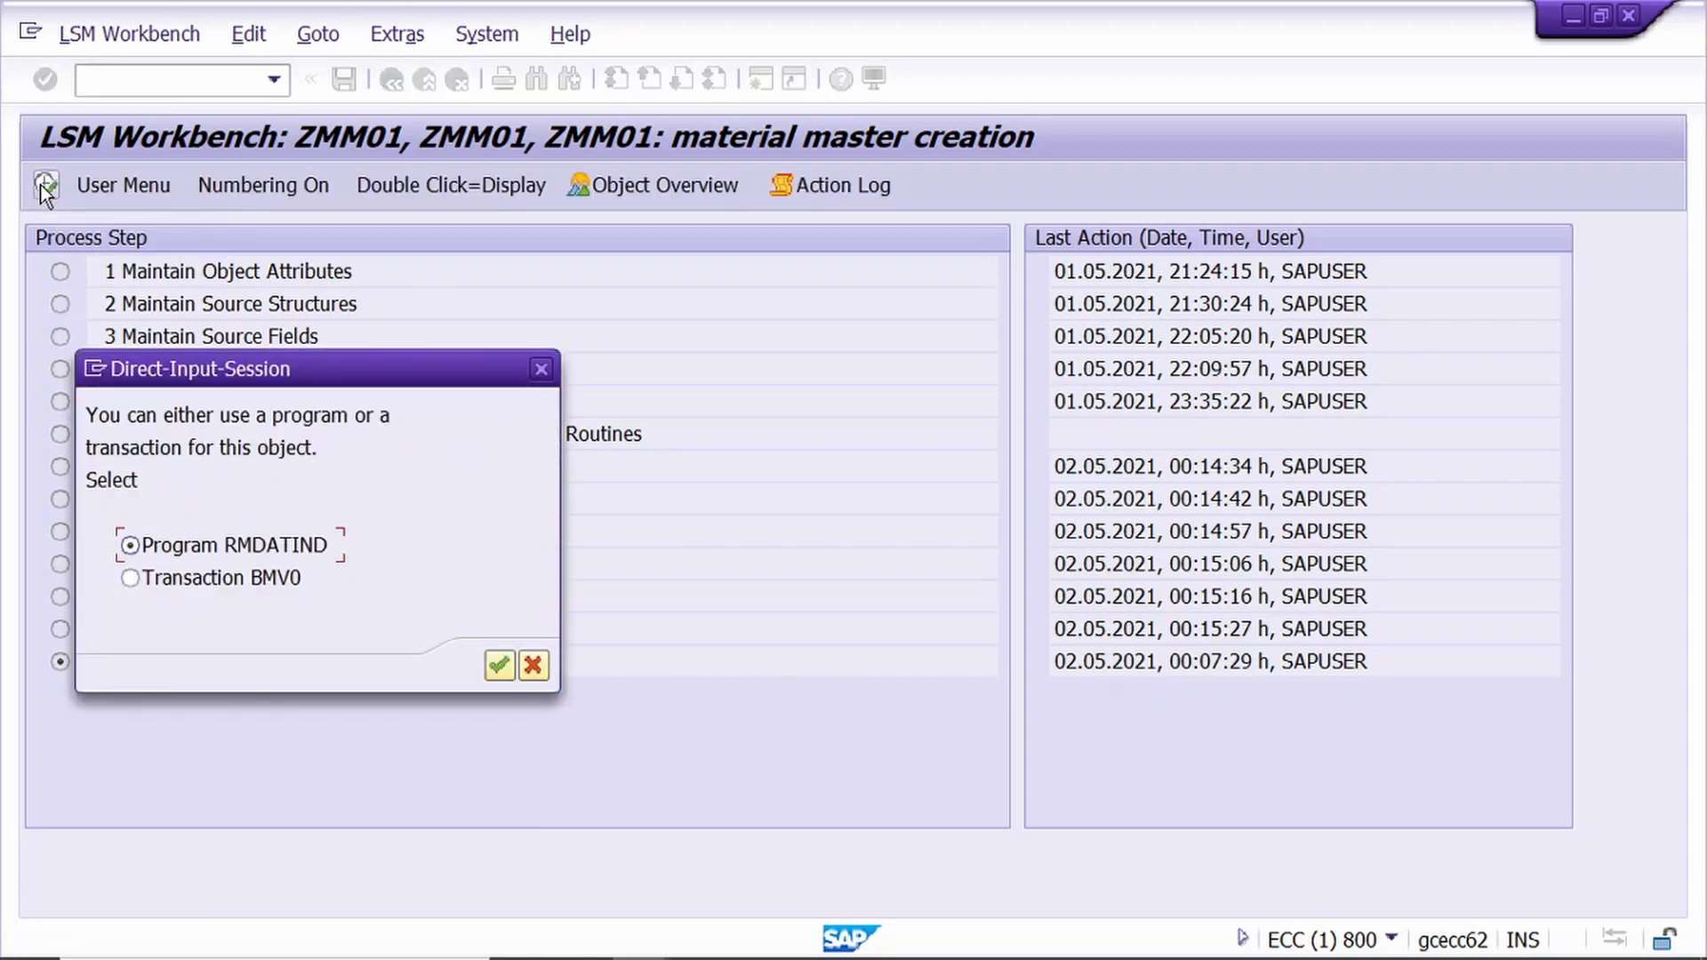
pyautogui.click(498, 665)
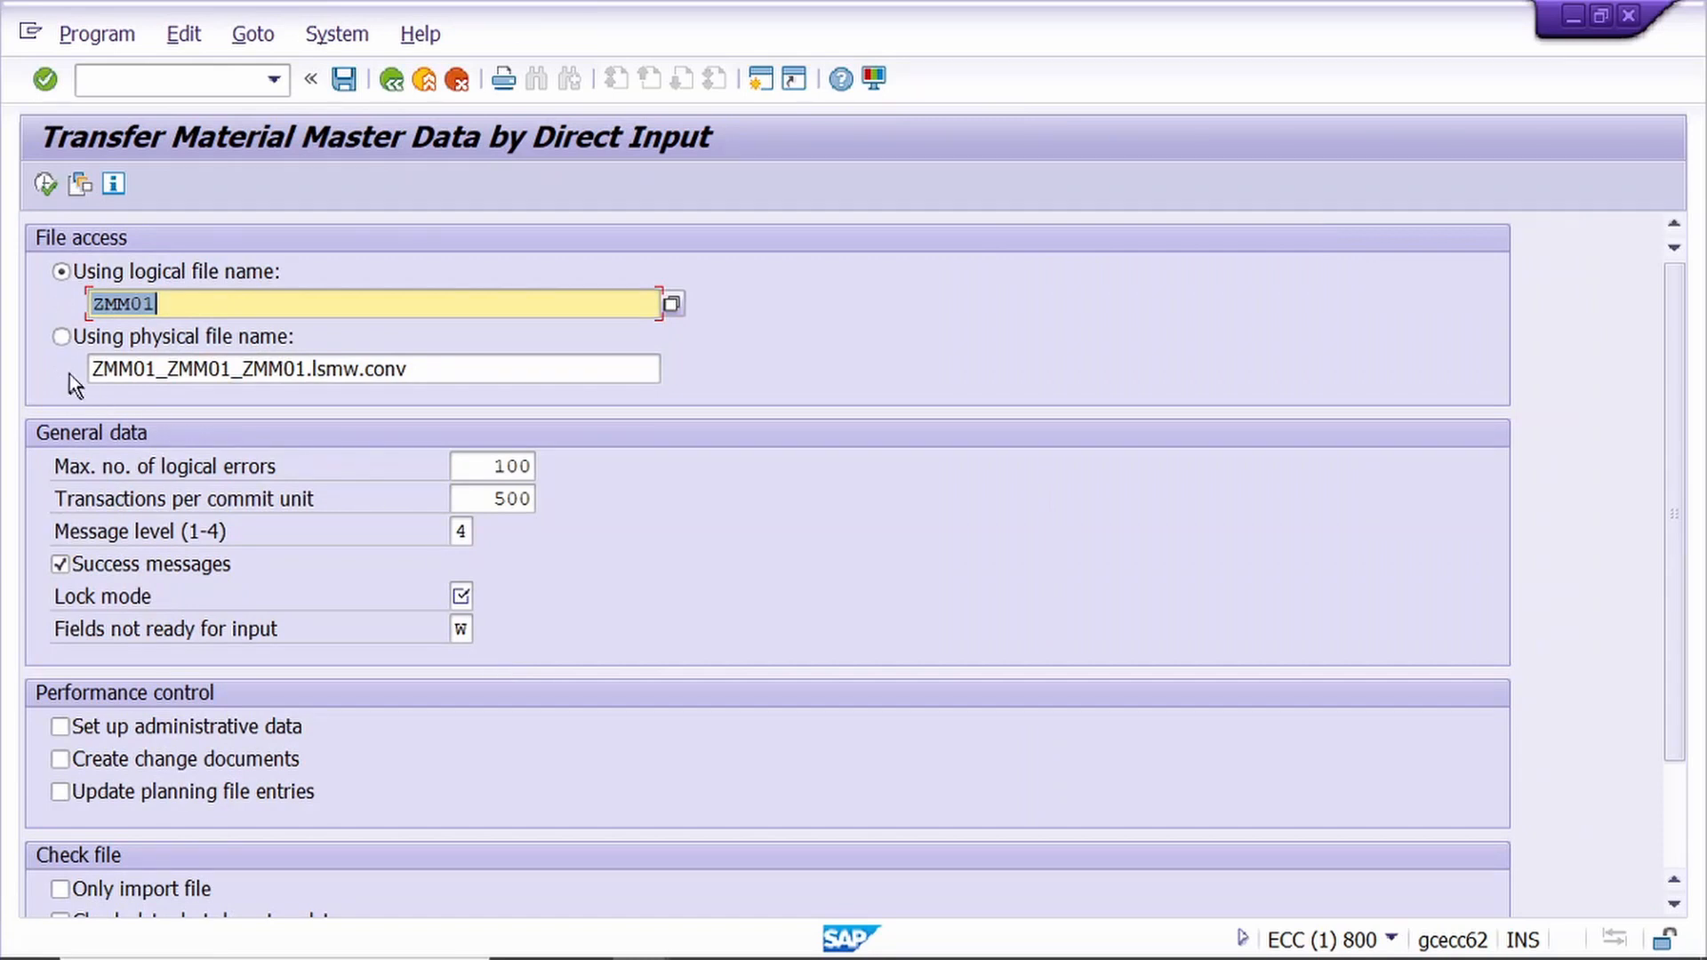
pyautogui.click(61, 337)
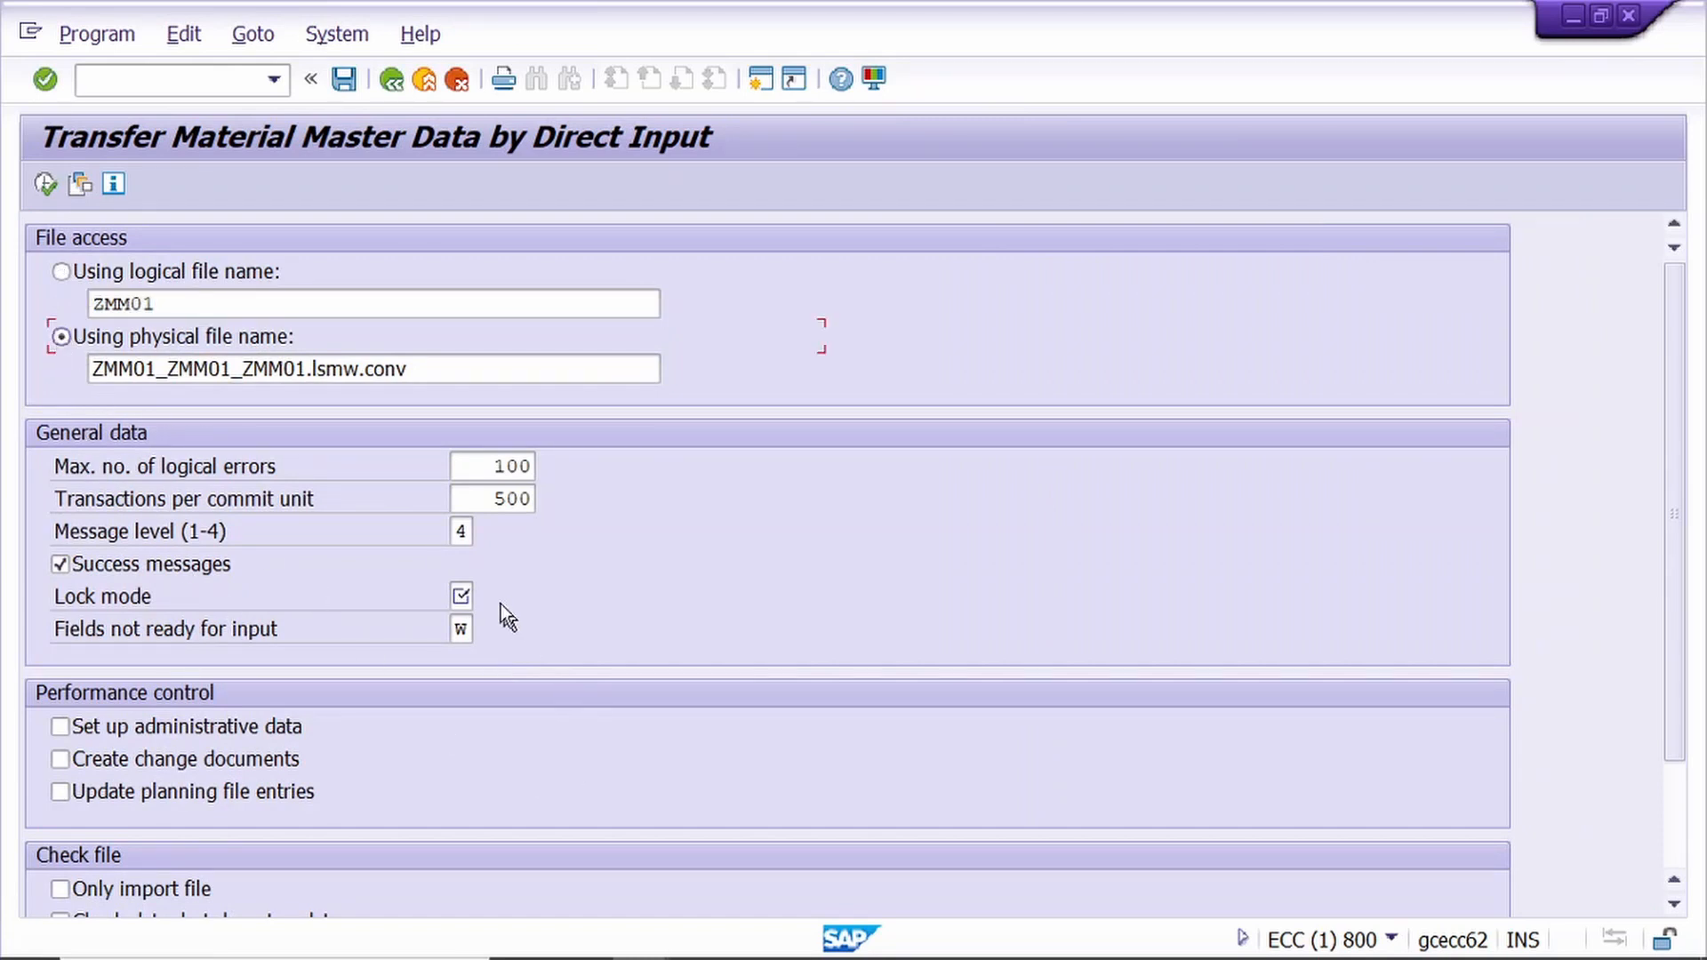
pyautogui.click(460, 596)
pyautogui.click(485, 597)
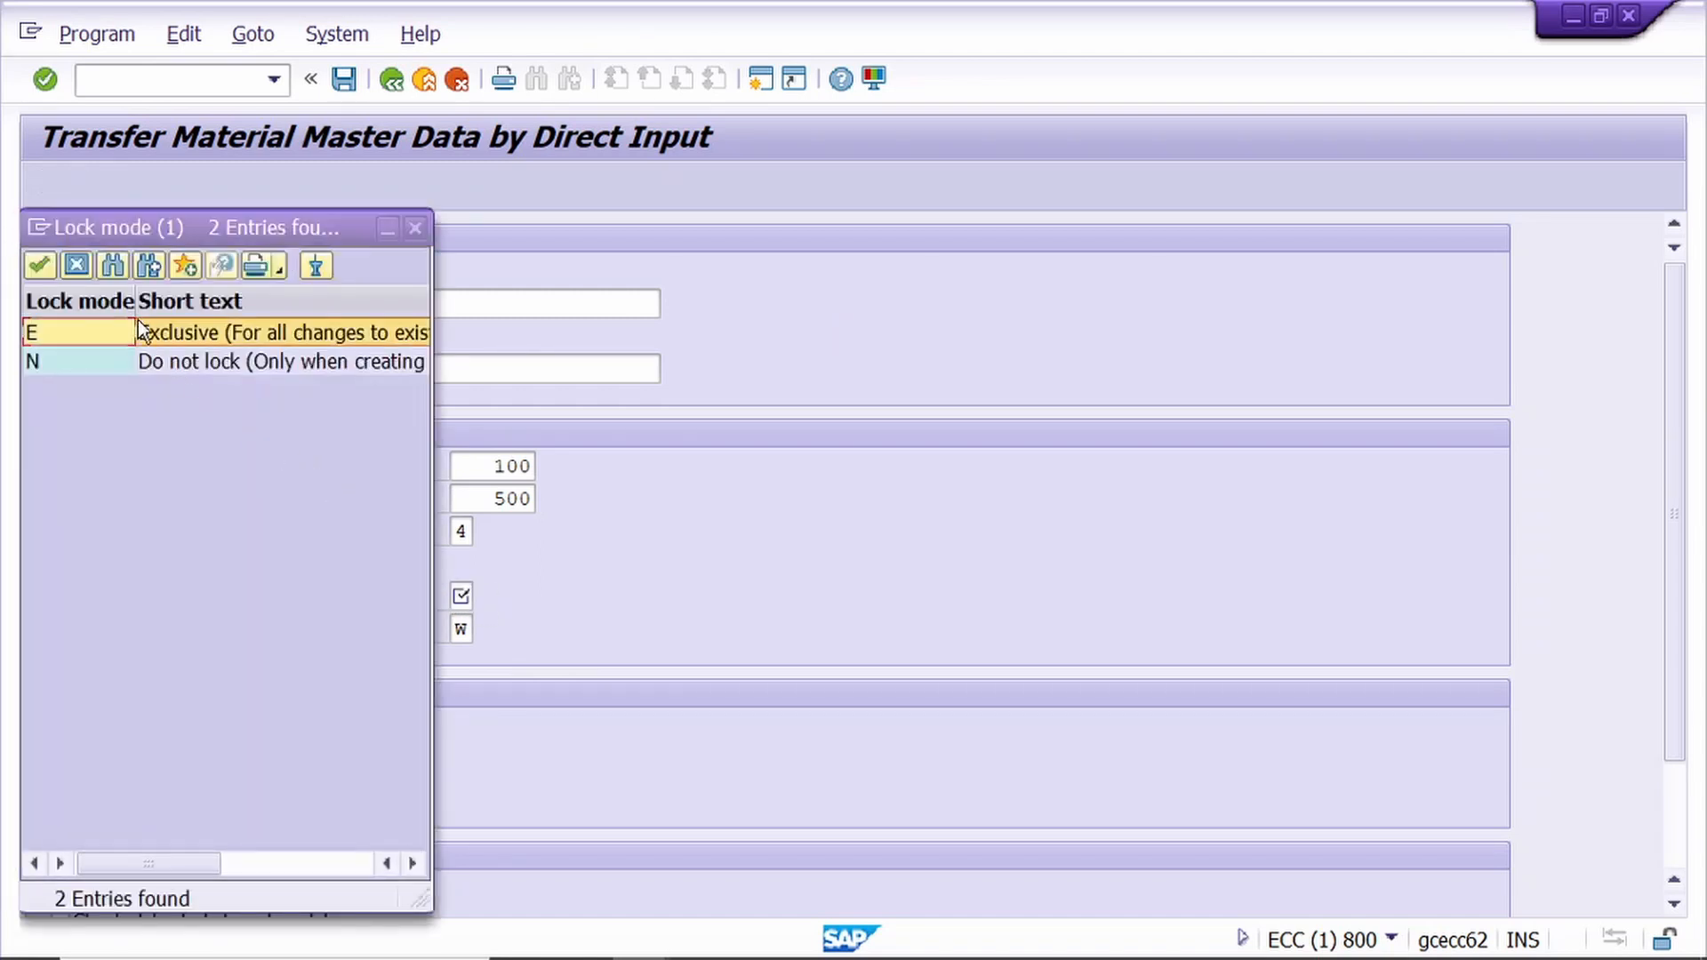
pyautogui.doubleClick(112, 334)
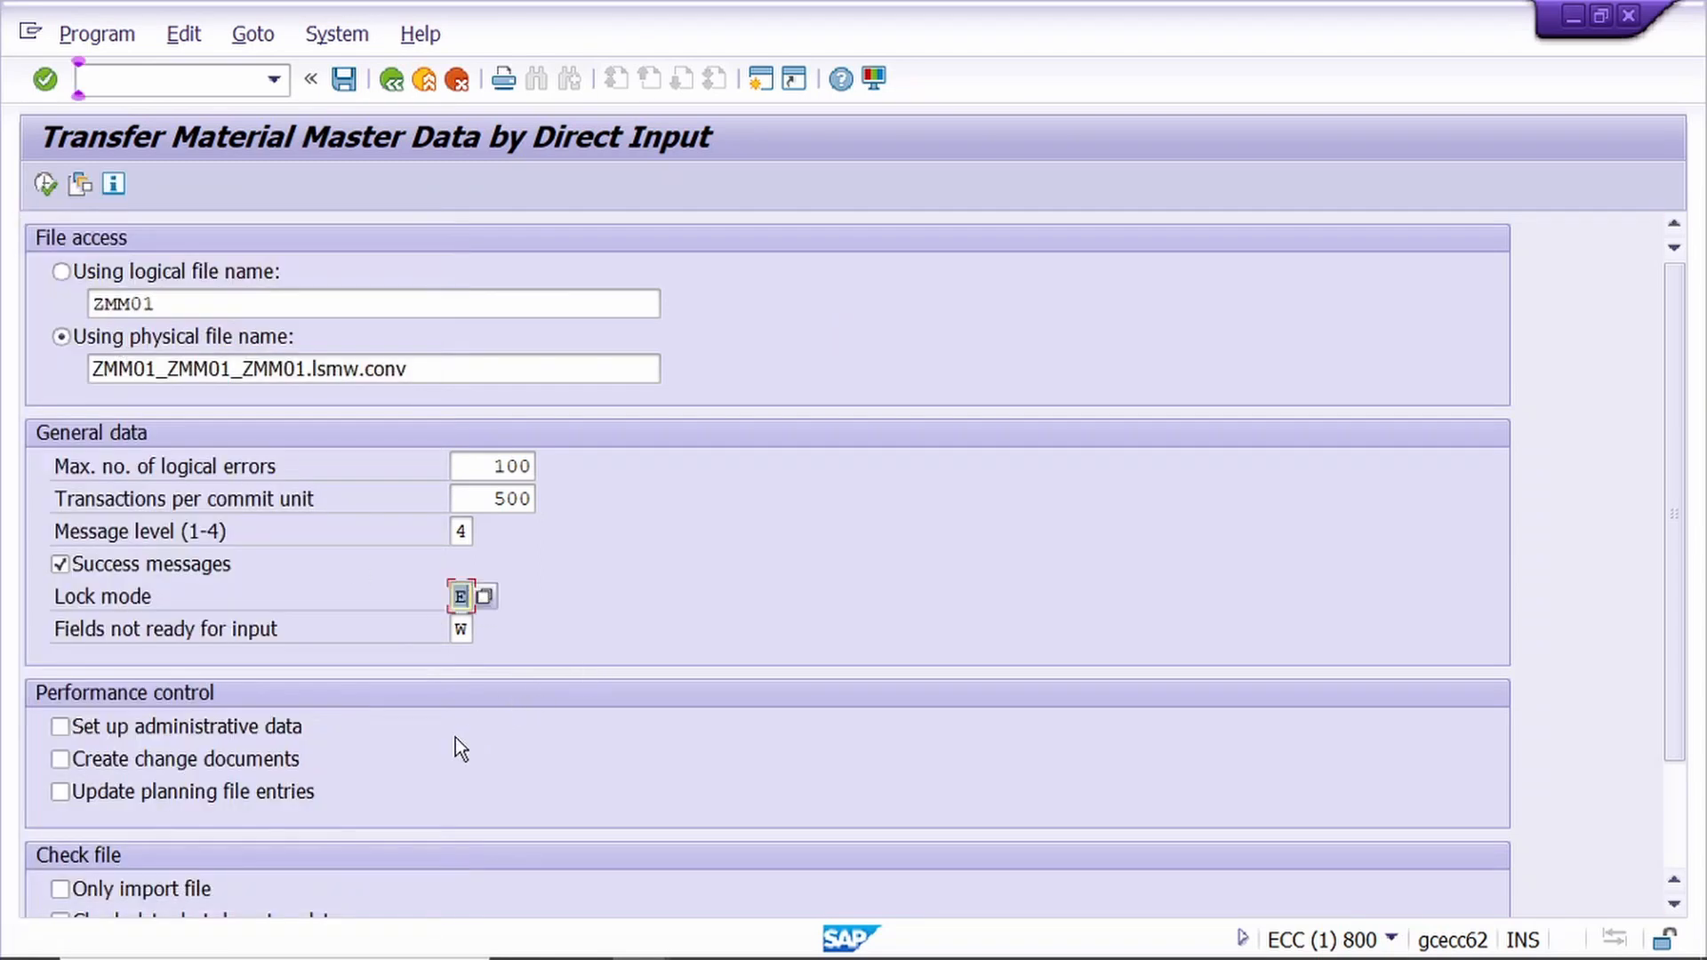
# - Execute the material master data transfer and acknowledge the information messages
pyautogui.click(51, 183)
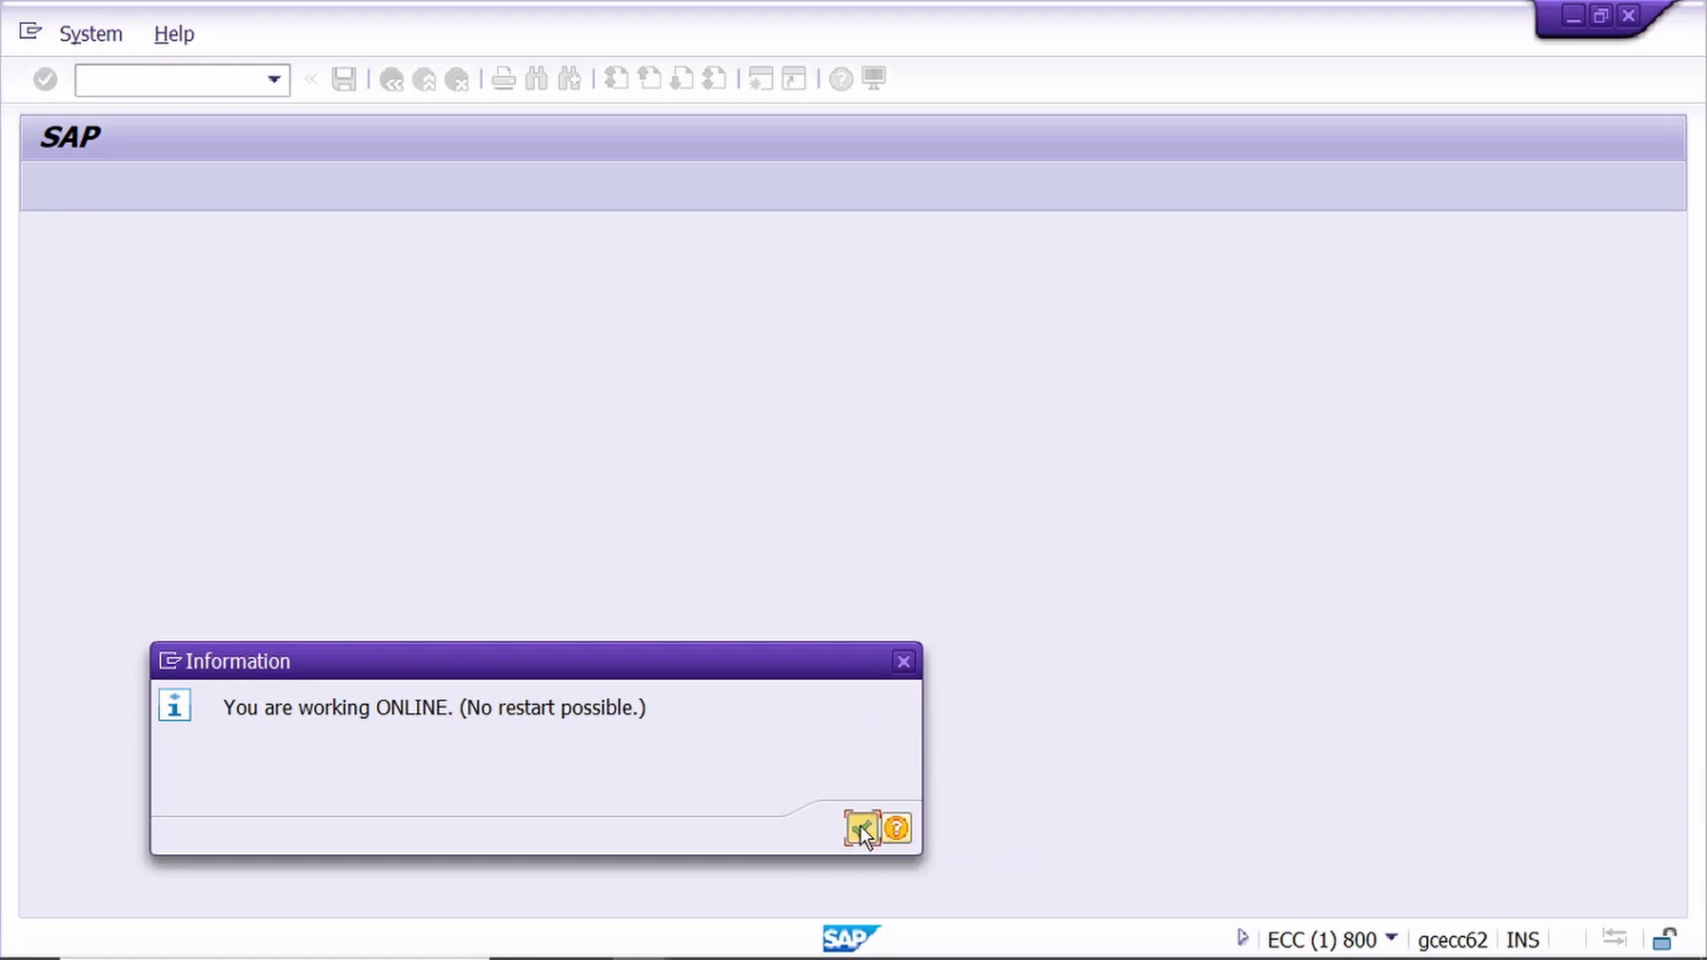
pyautogui.click(861, 827)
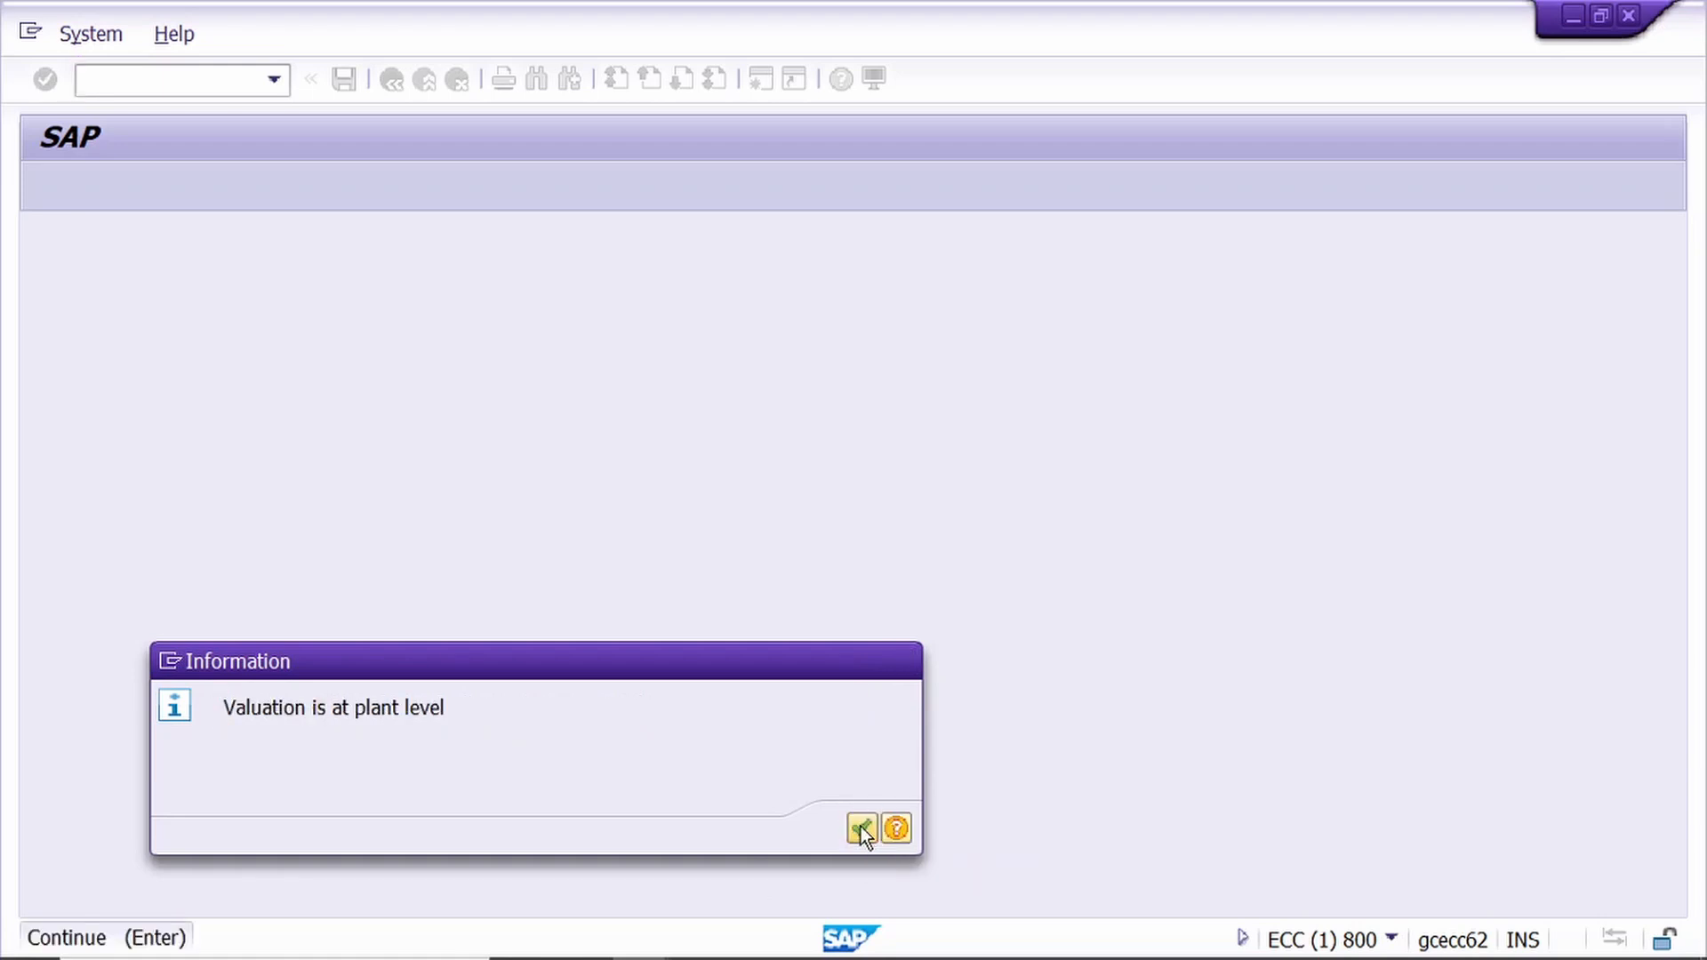
pyautogui.click(861, 827)
pyautogui.click(863, 859)
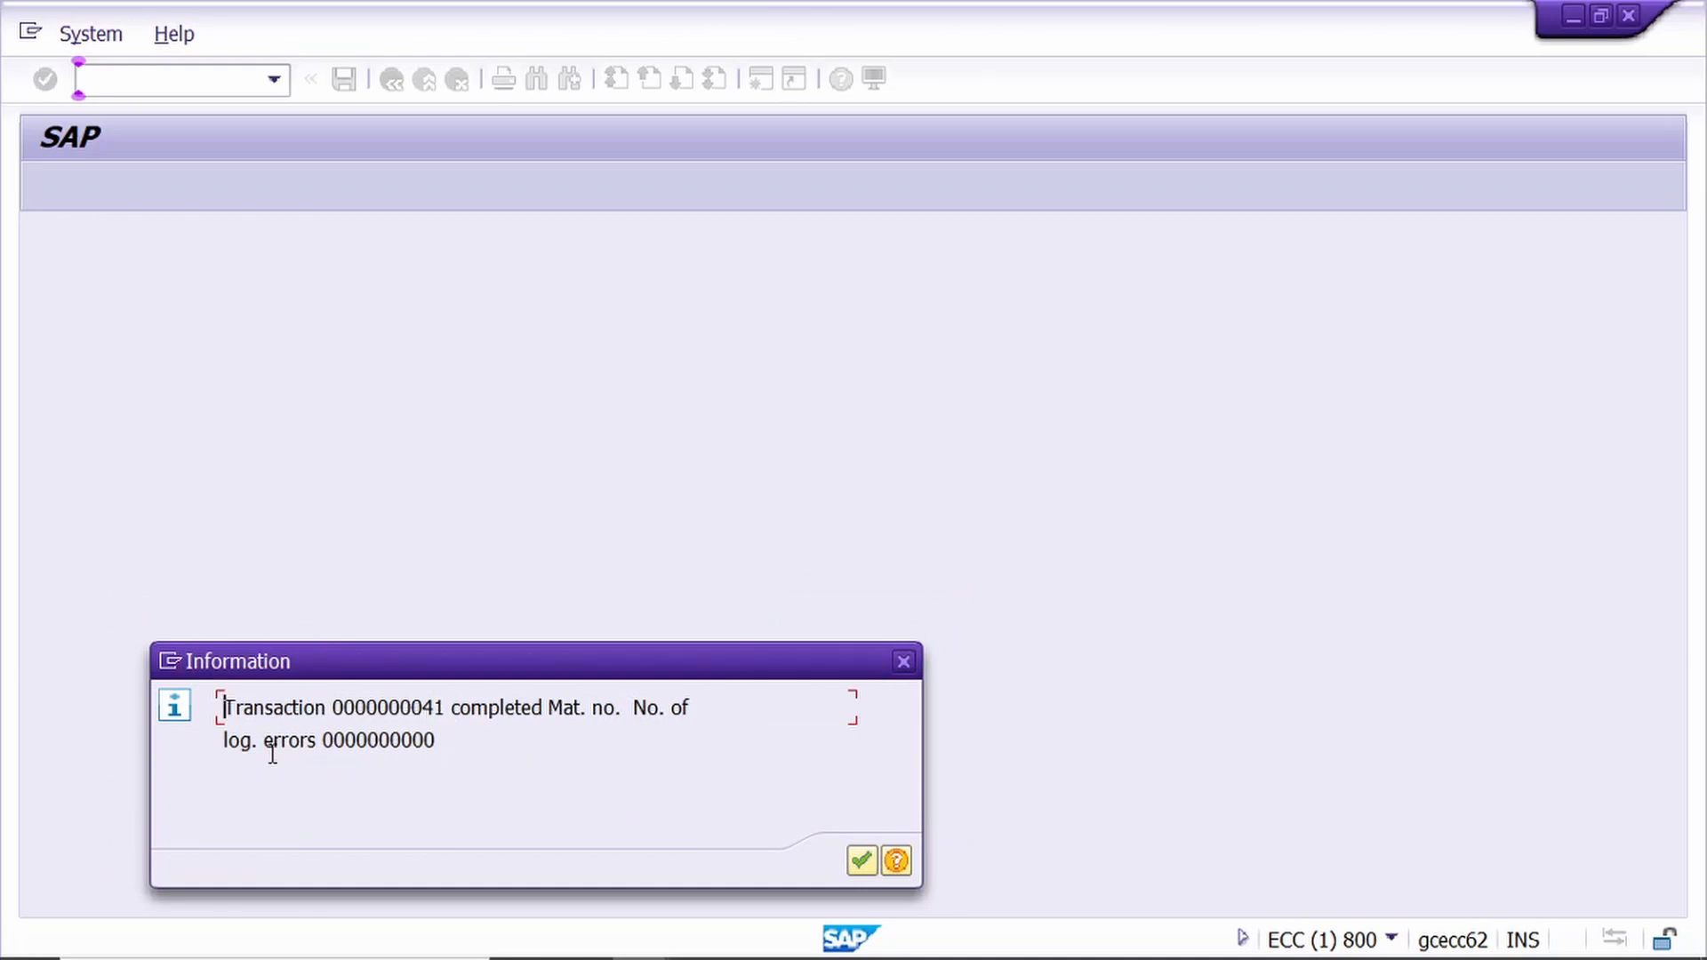
pyautogui.click(861, 863)
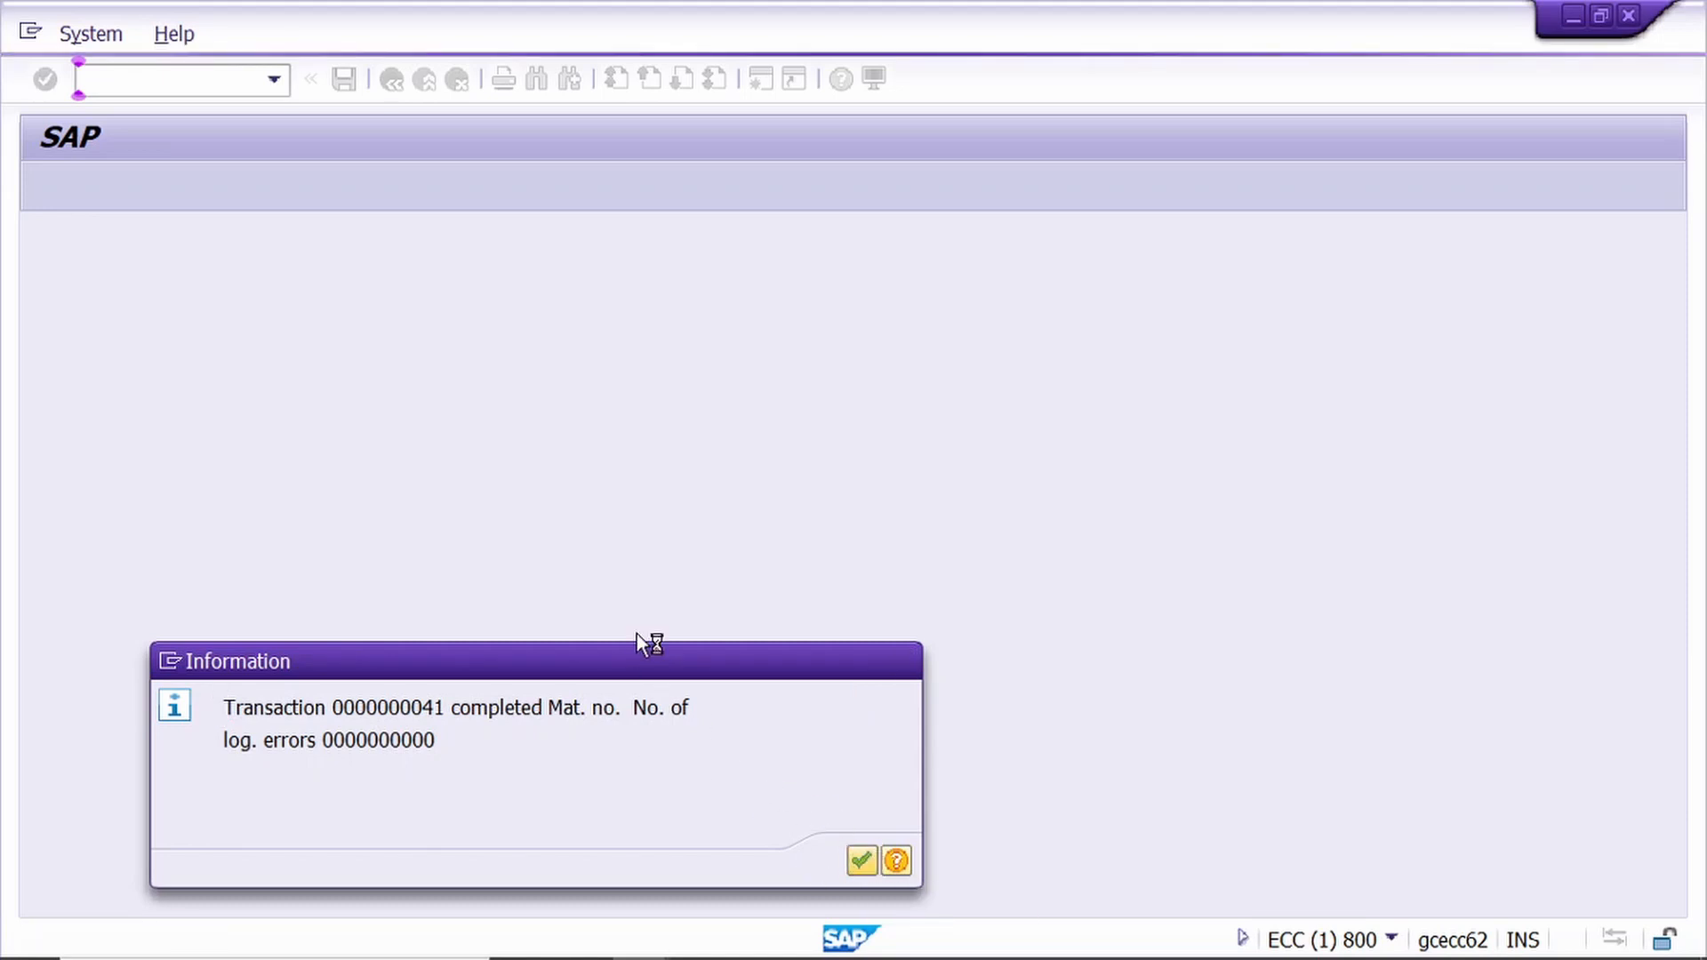
pyautogui.press('Return')
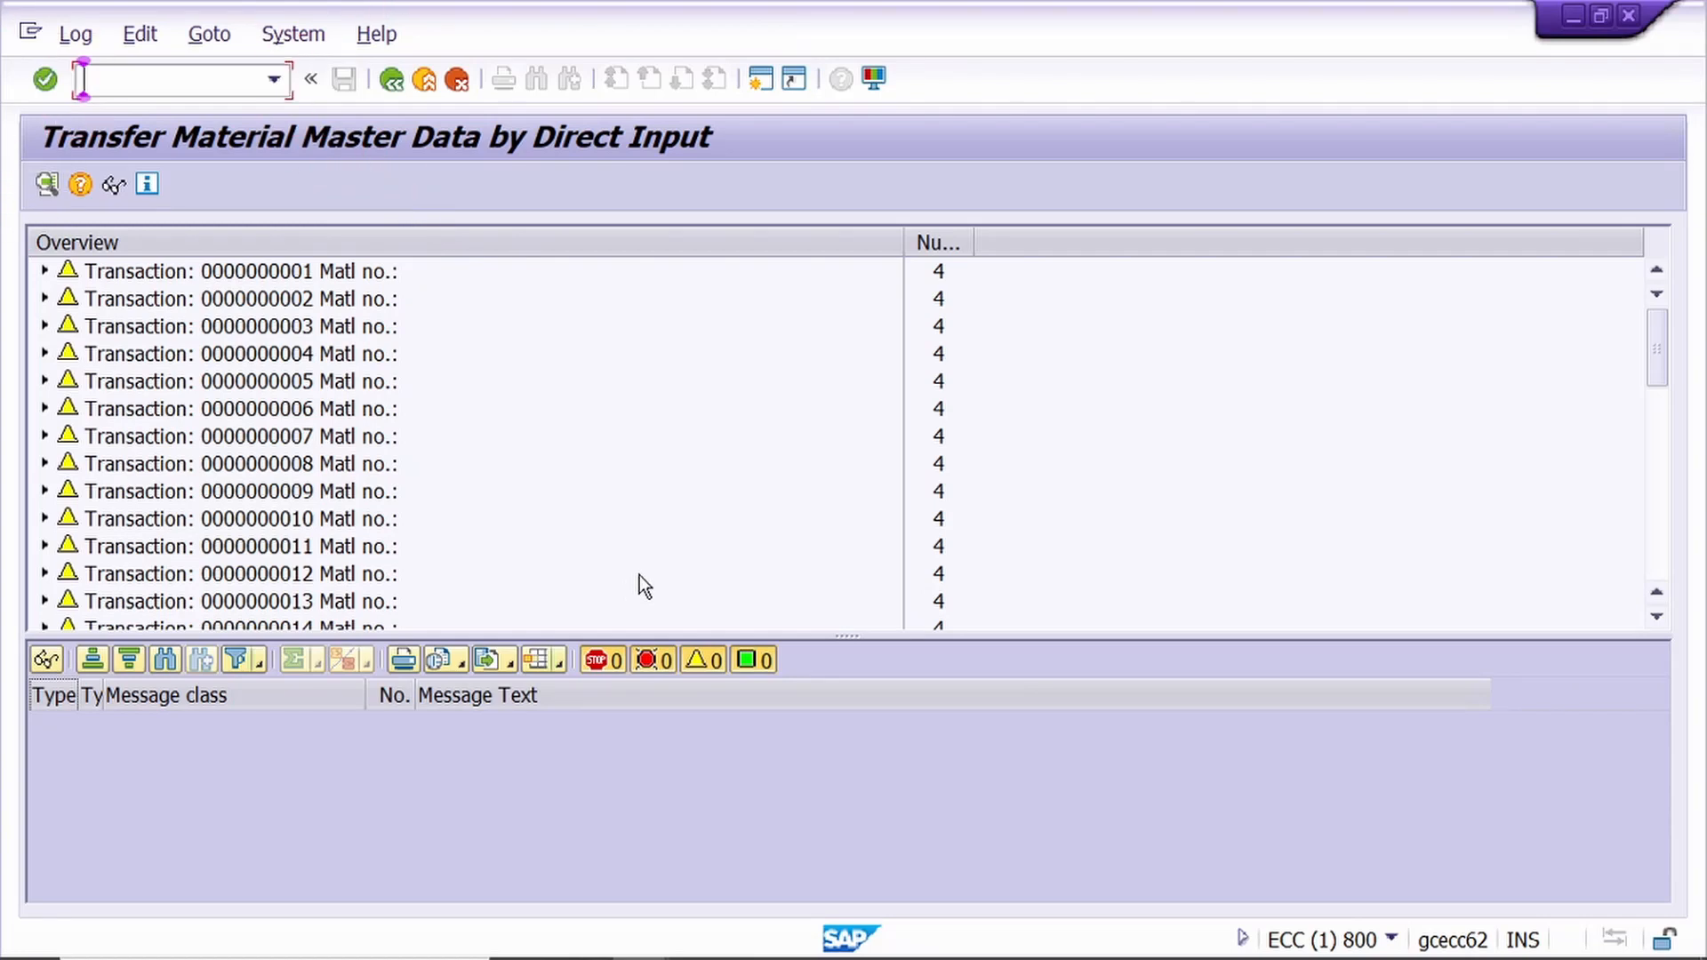
pyautogui.scroll(-2, 335, 430)
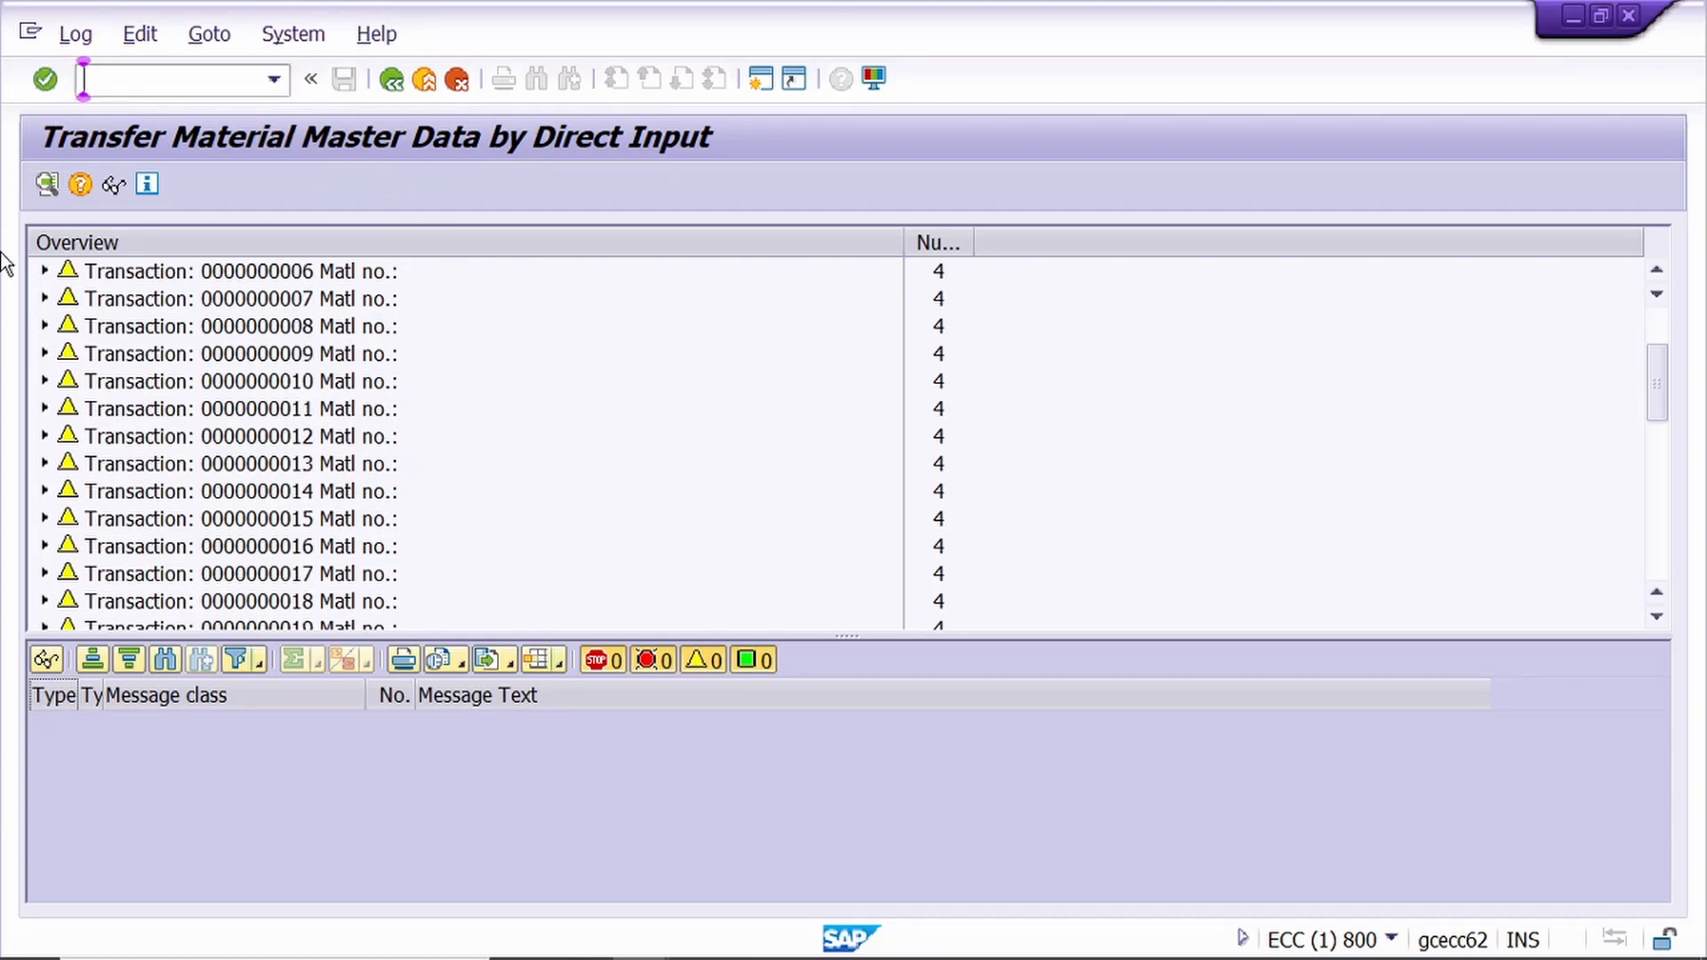
pyautogui.click(45, 271)
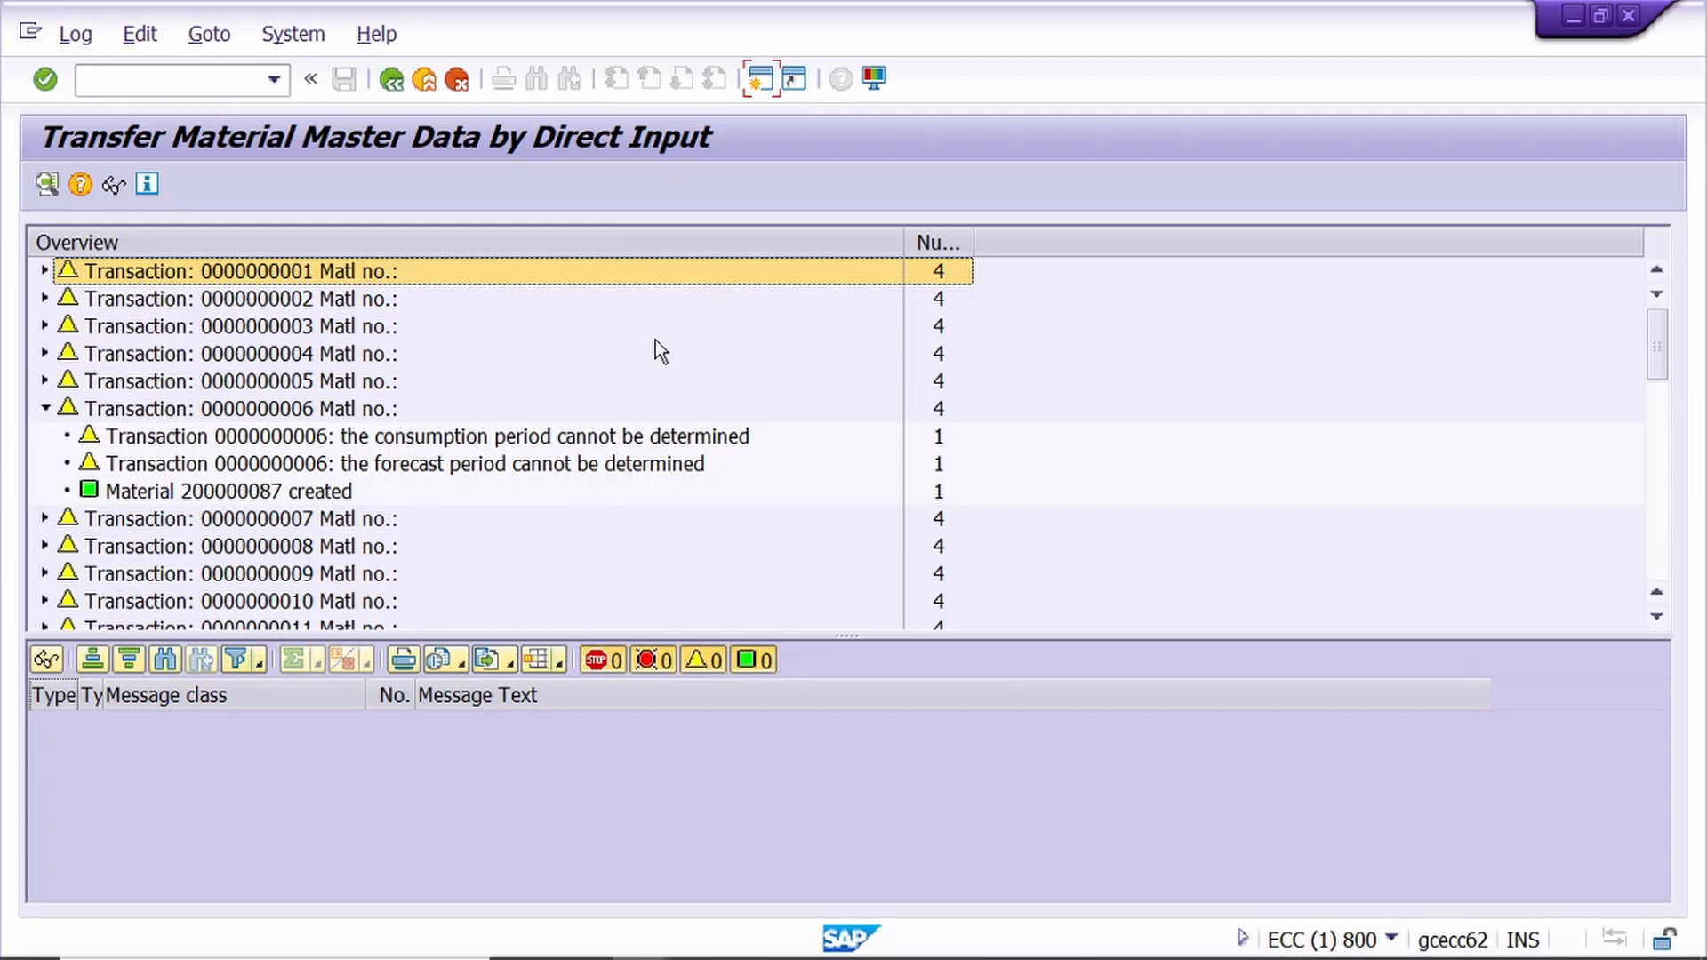
# - Start transaction SE16N in a new session and load the selection fields of table MARA
pyautogui.click(758, 79)
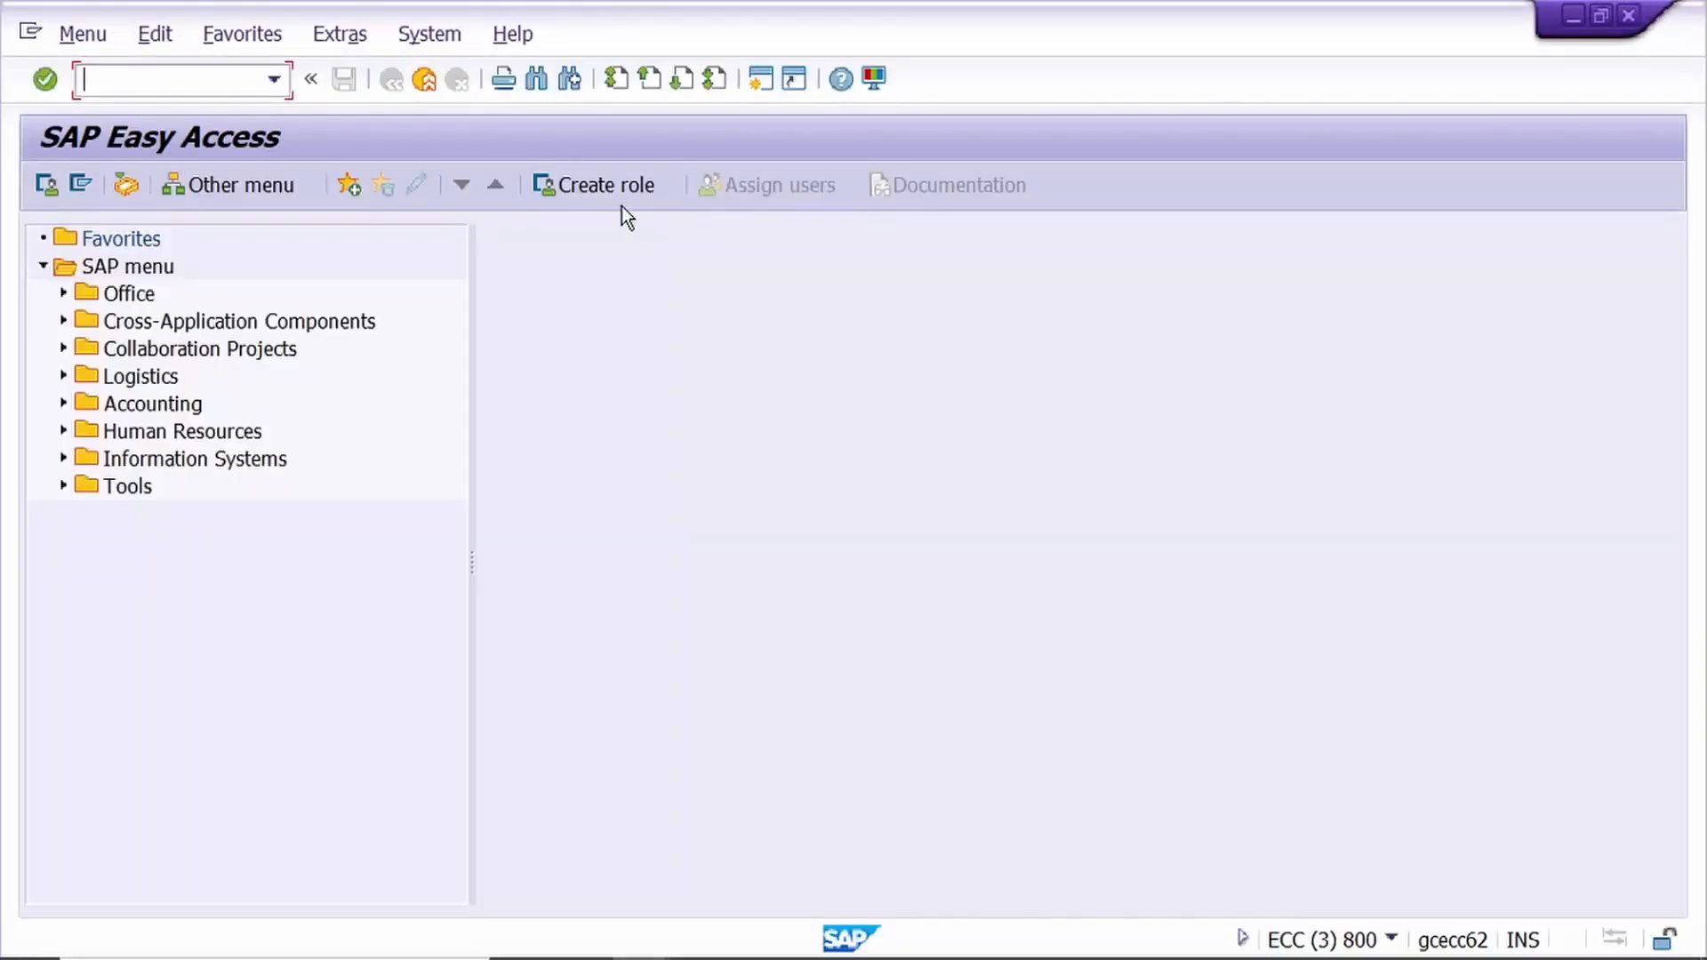
pyautogui.write('SE16N')
pyautogui.press('Return')
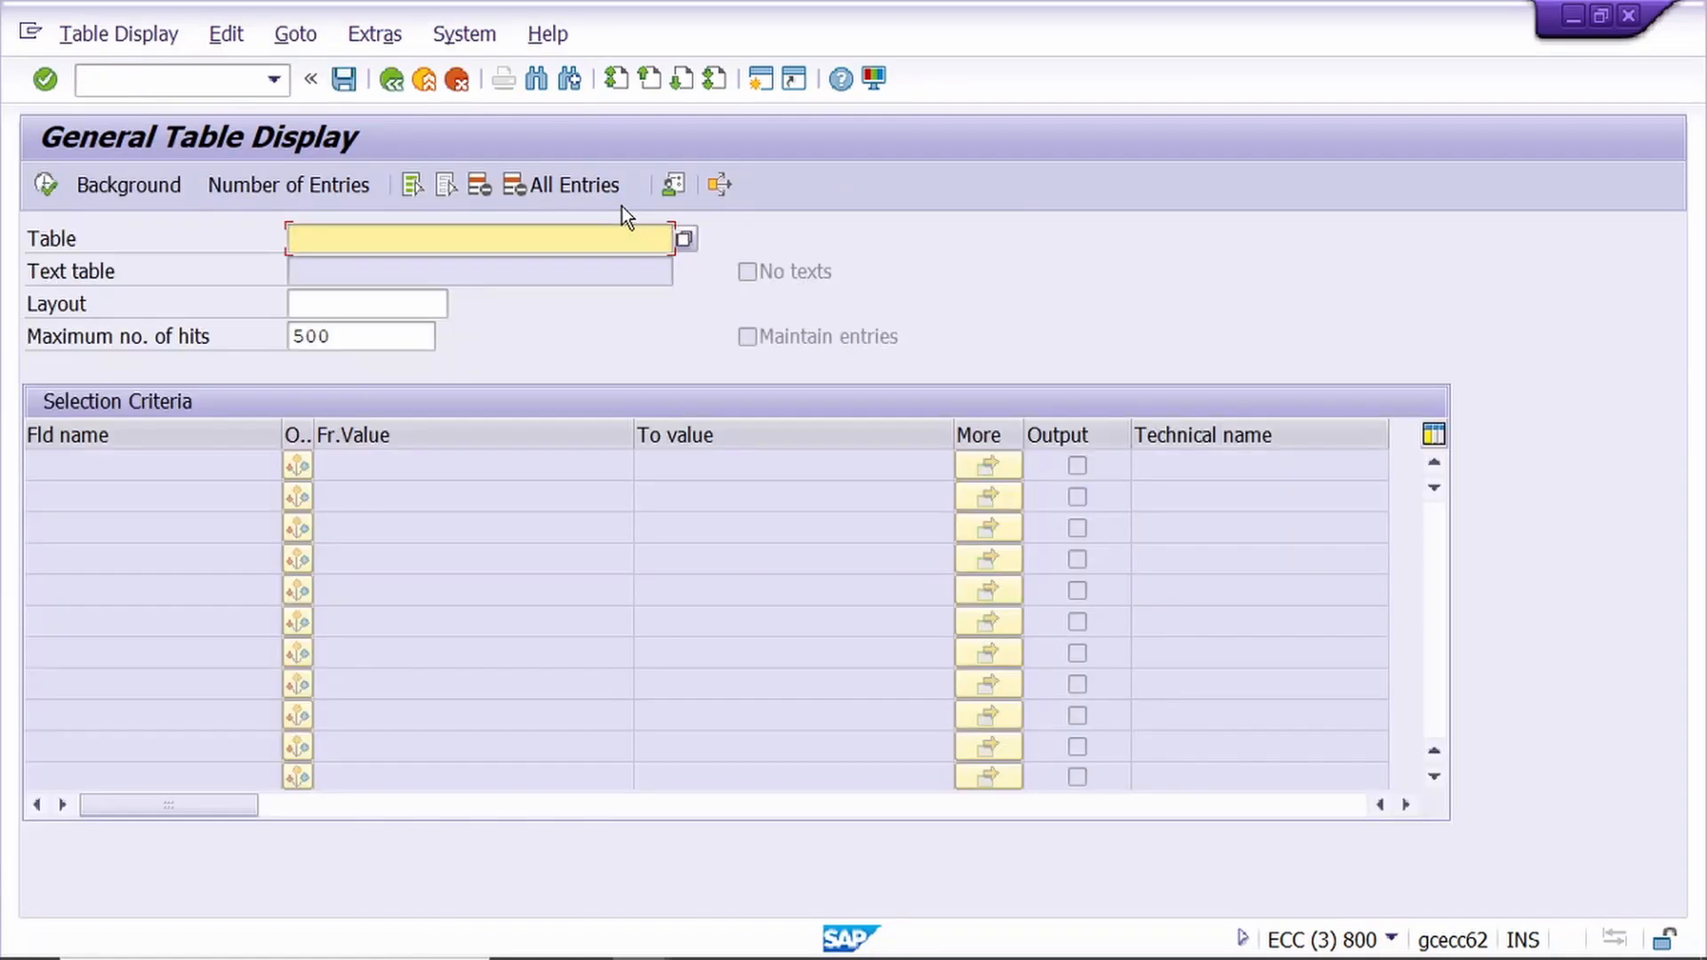
pyautogui.write('MARA')
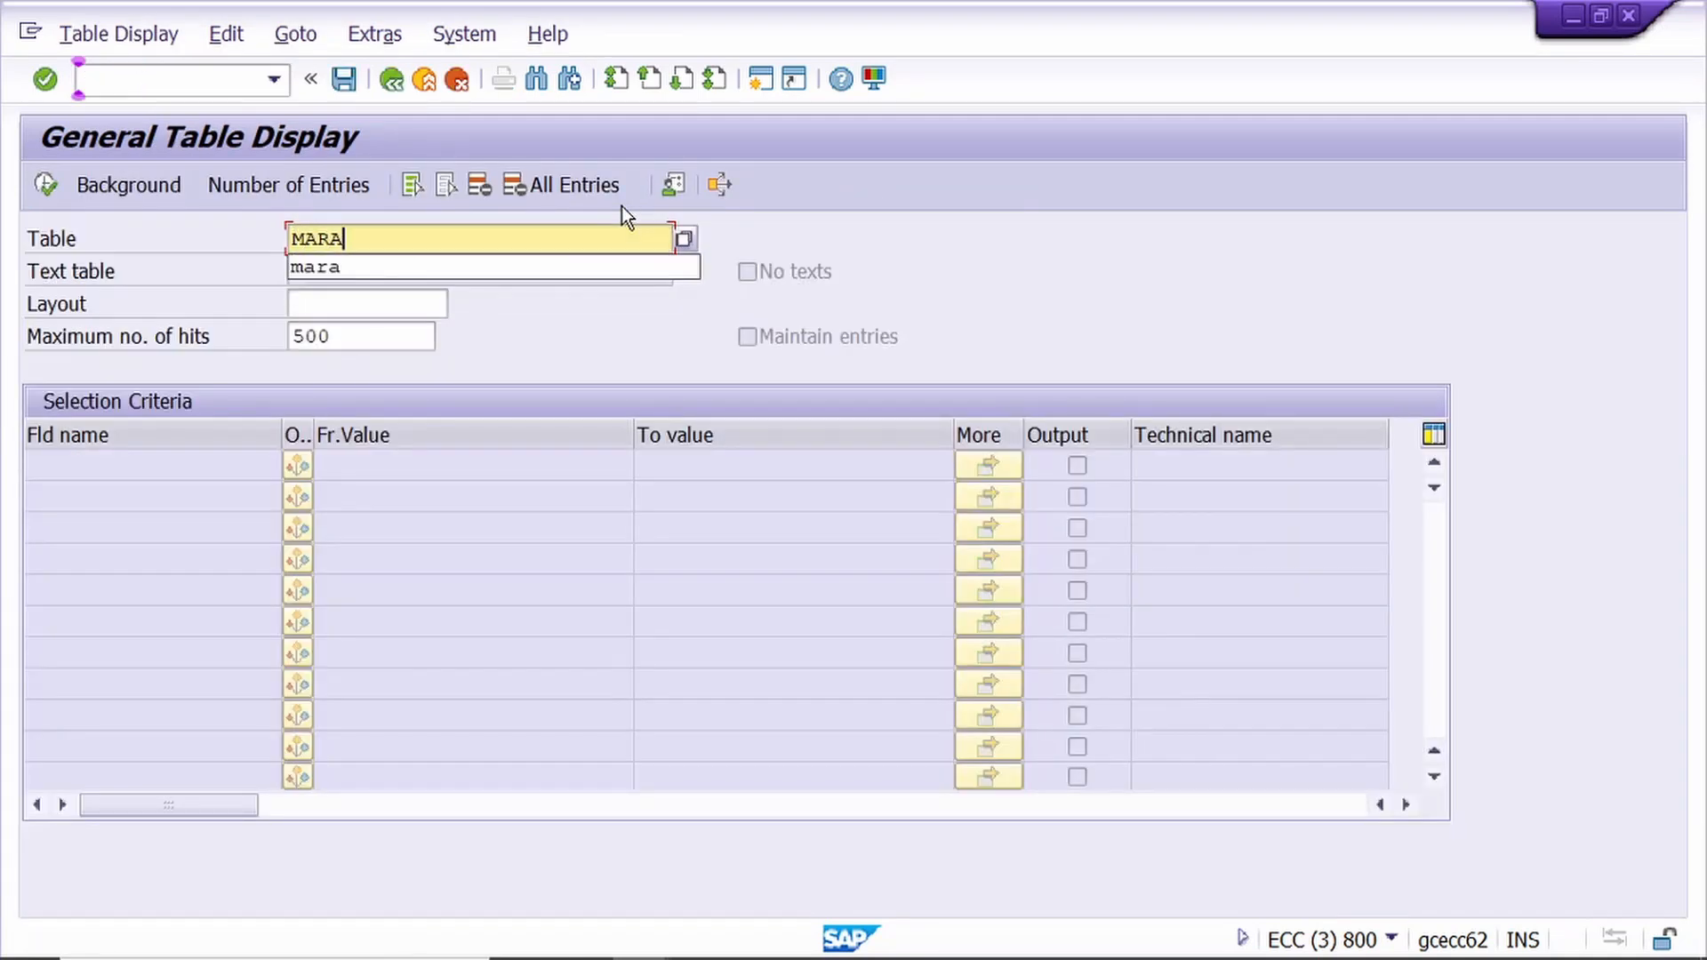
pyautogui.click(584, 259)
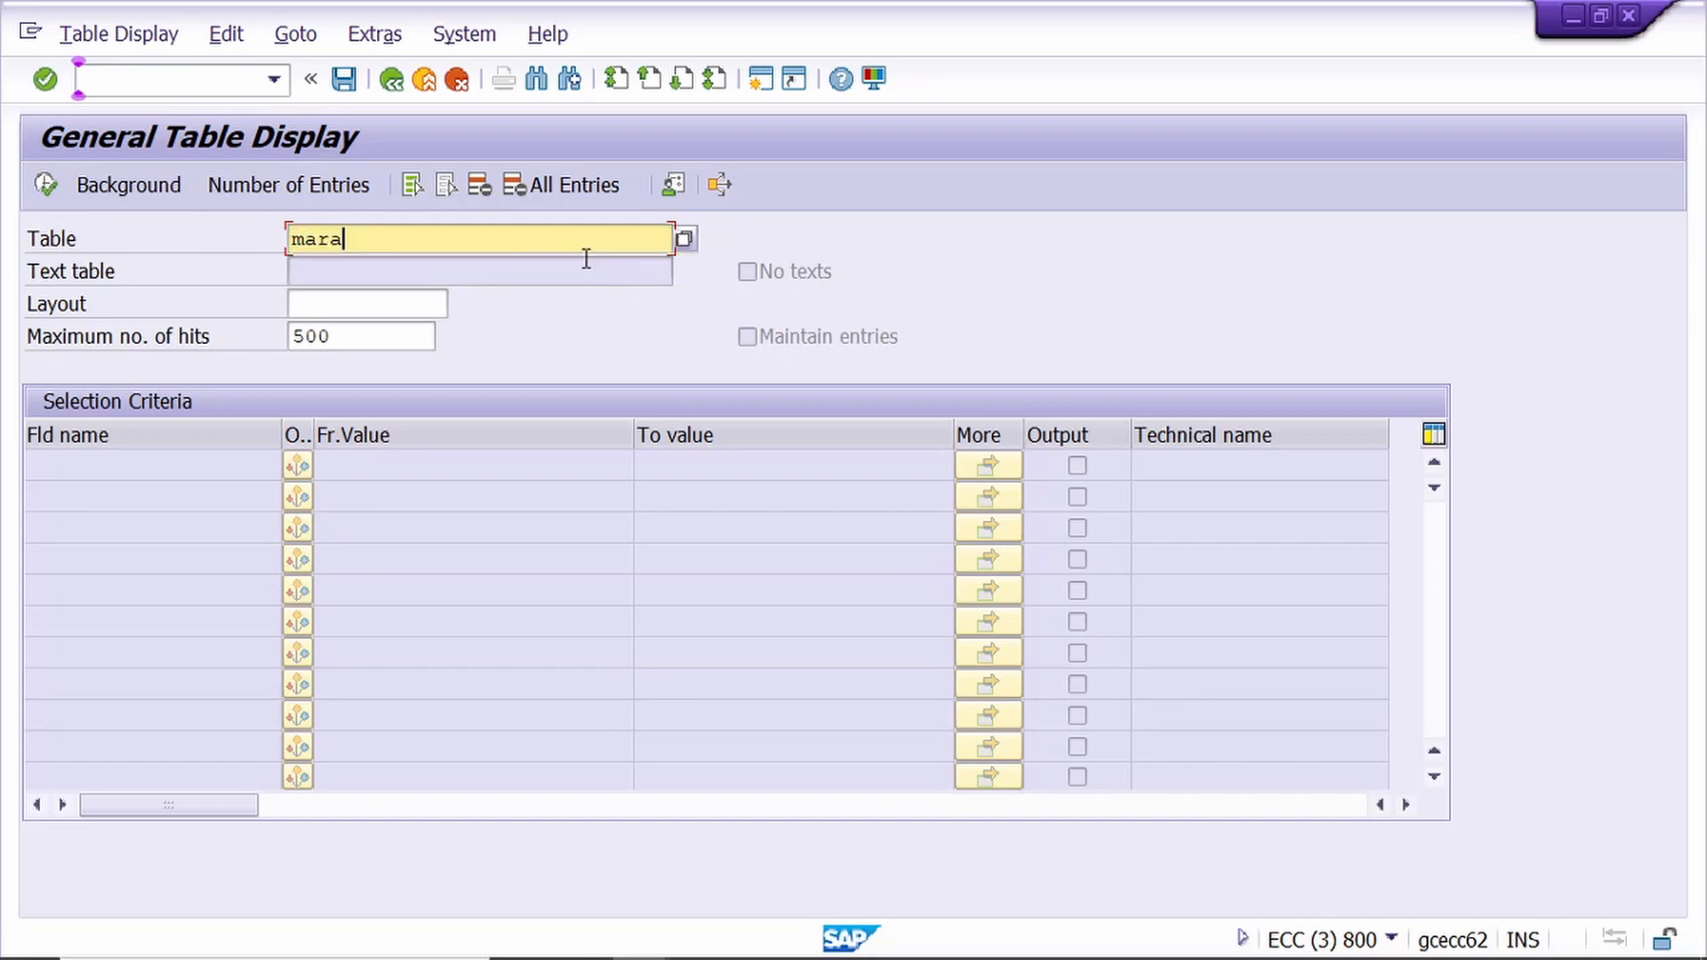
pyautogui.press('Return')
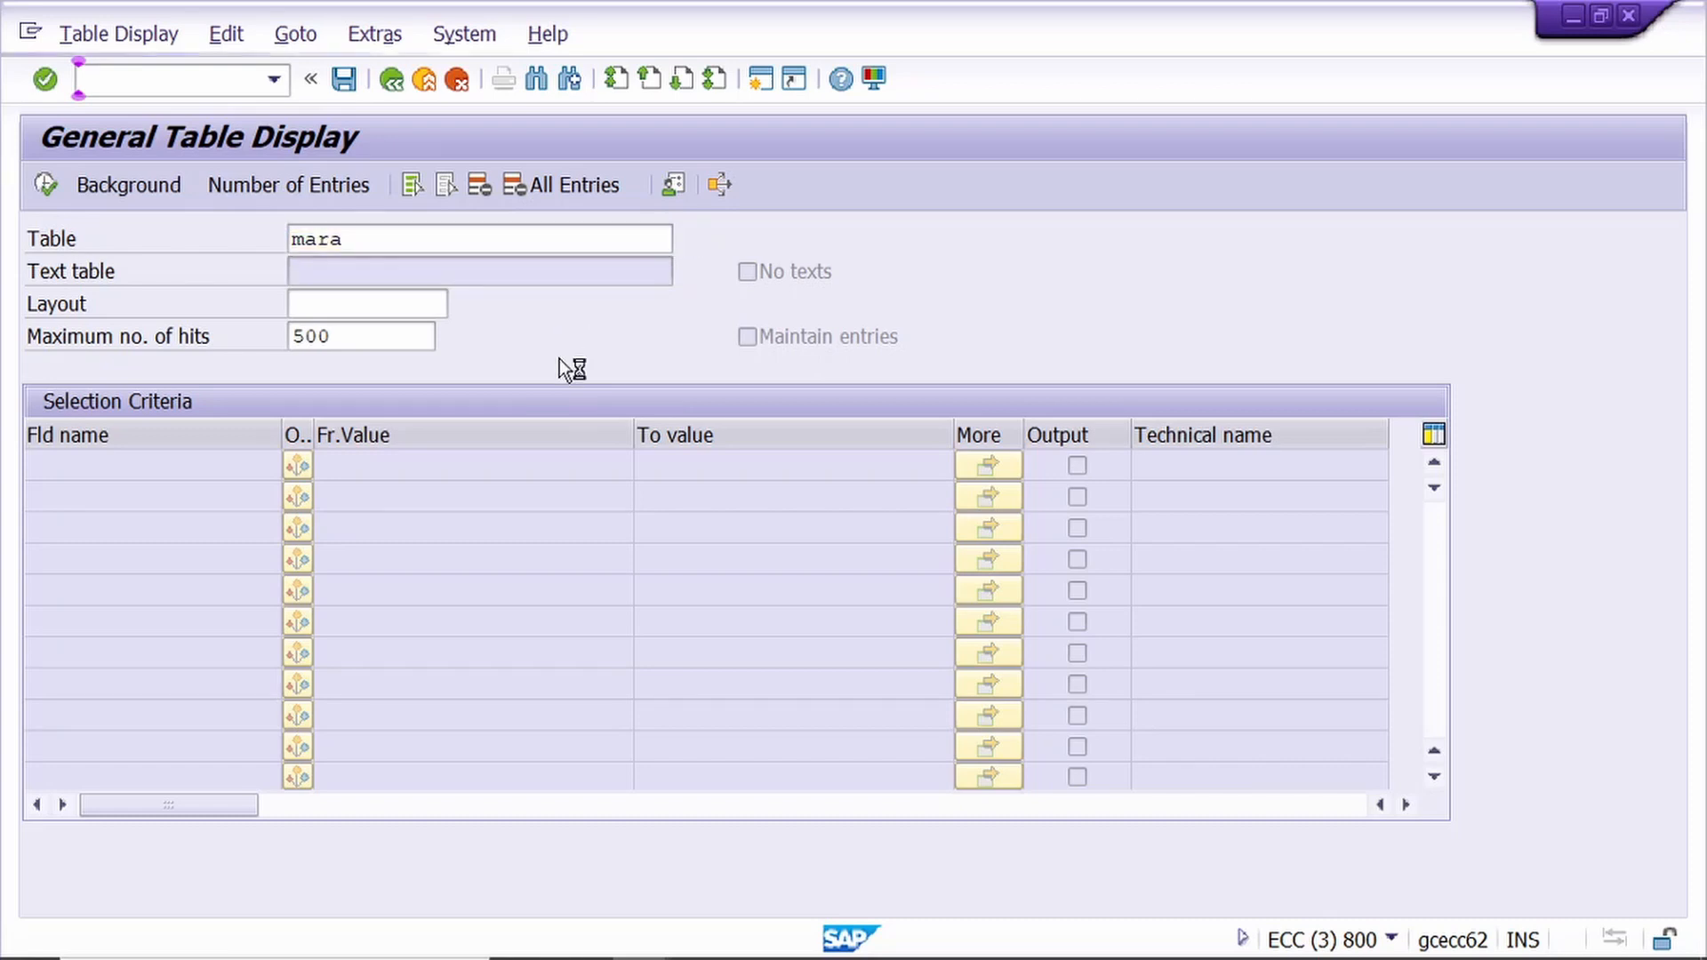
# - Display the MARA entries with Created On 01.05.2021 and Created by SAPUSER
pyautogui.click(392, 532)
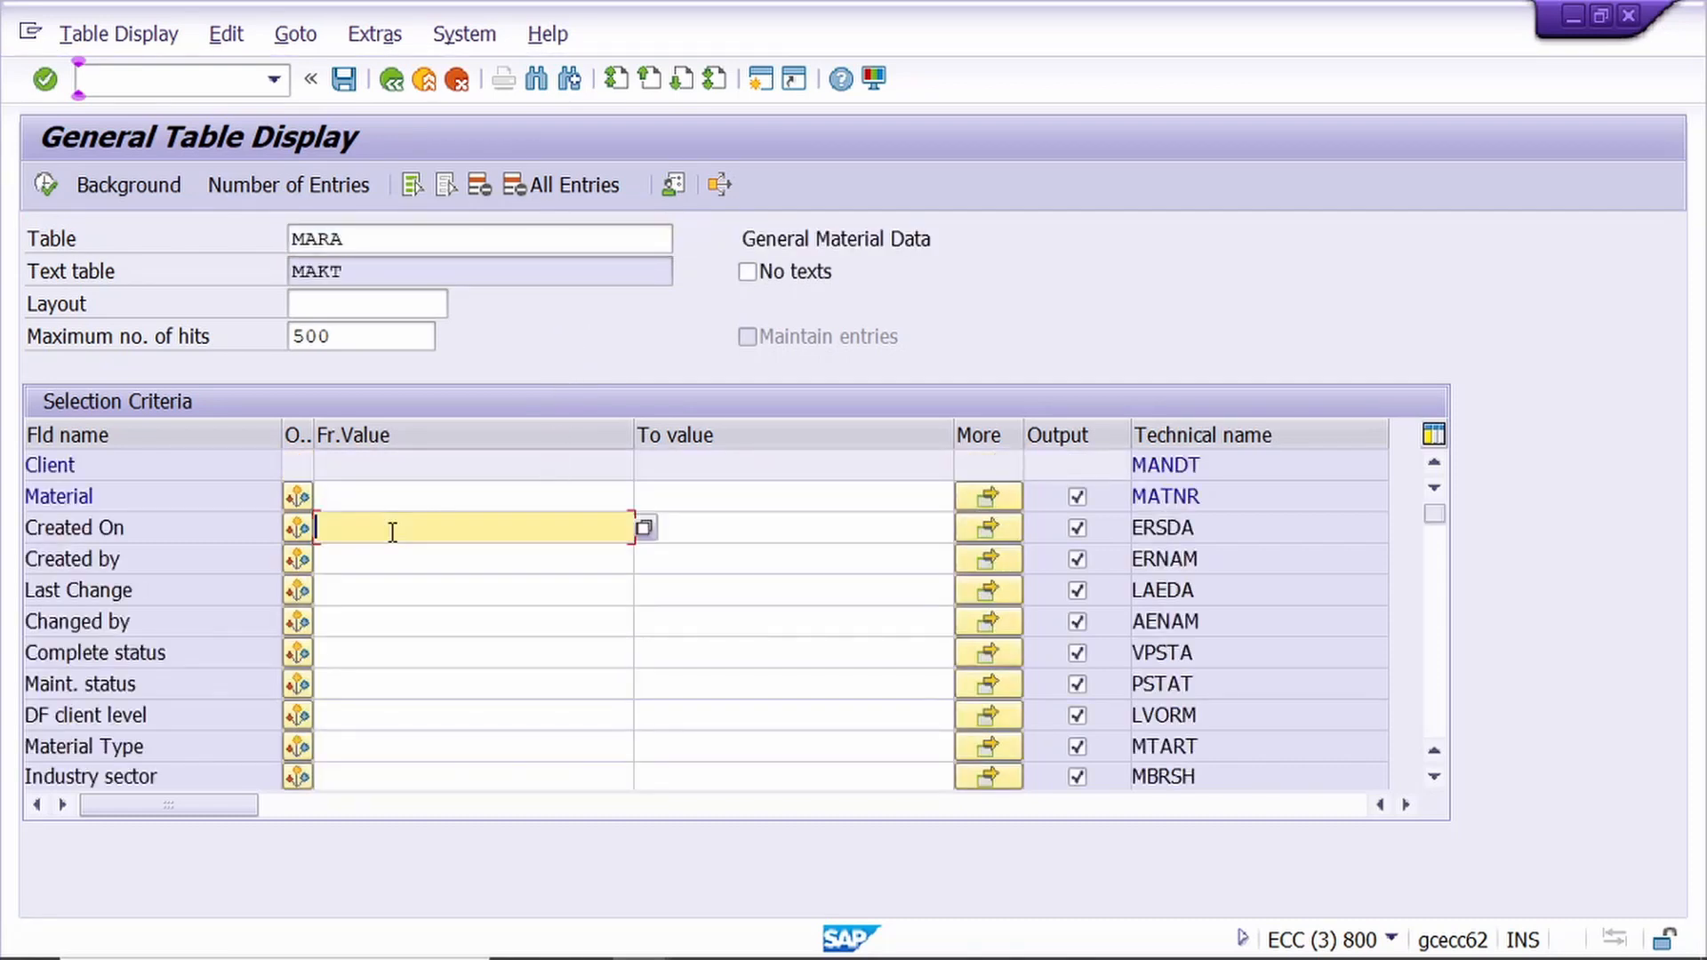
pyautogui.click(642, 524)
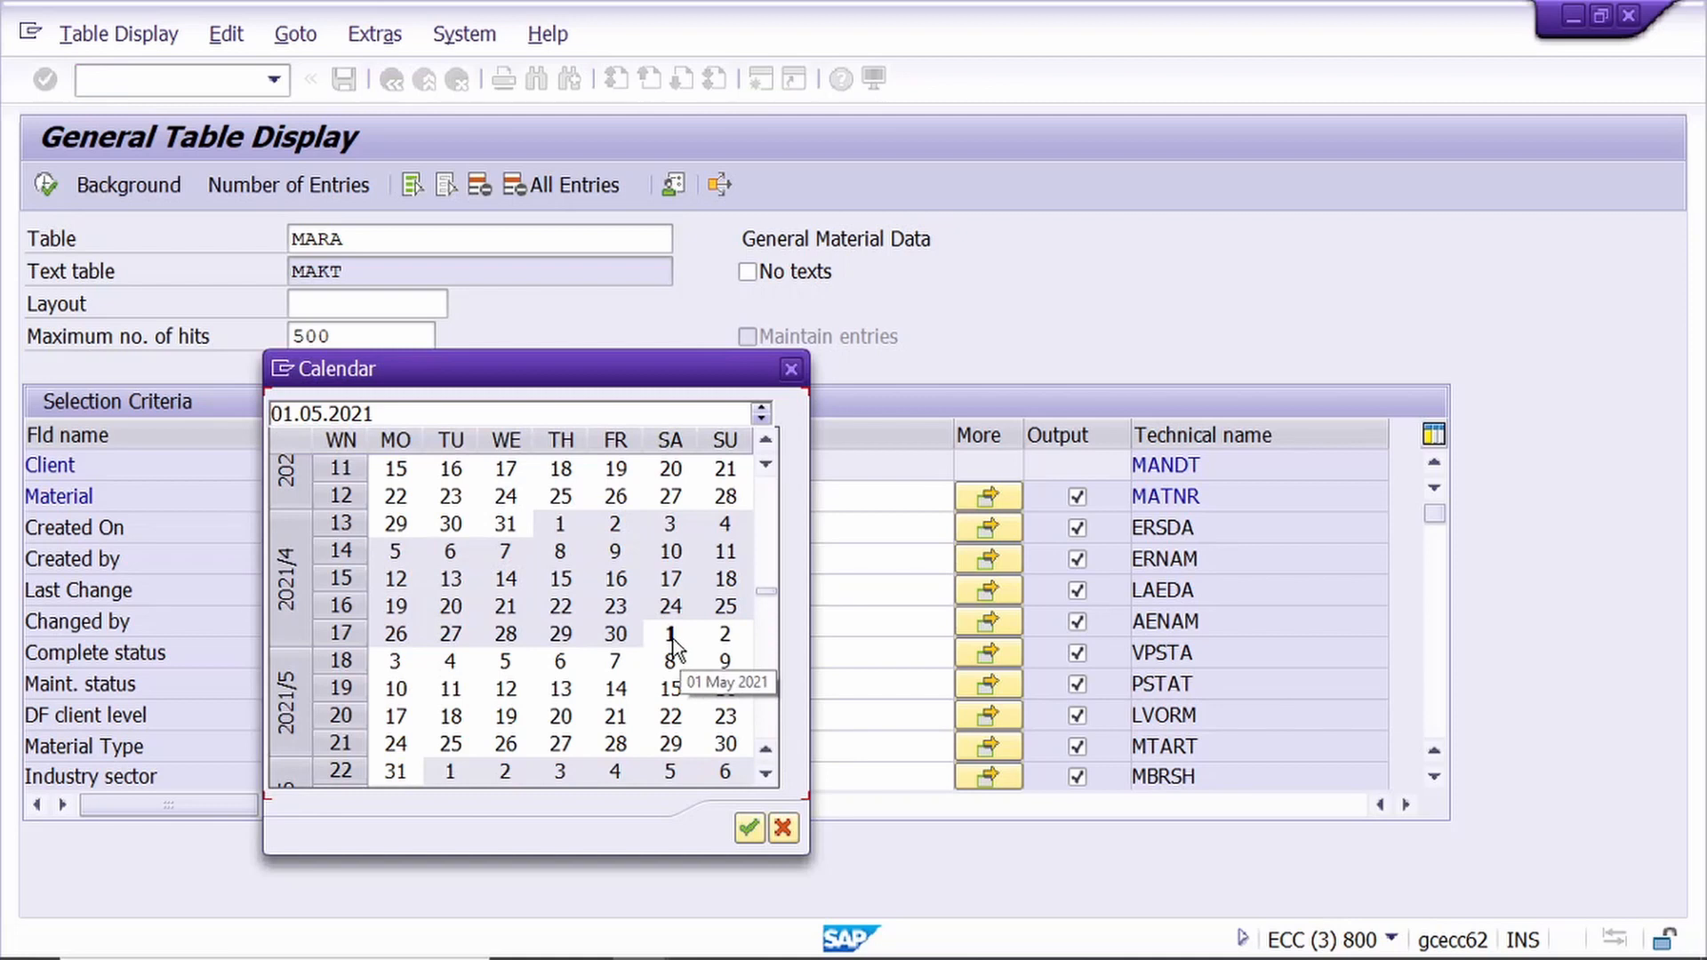
pyautogui.doubleClick(672, 645)
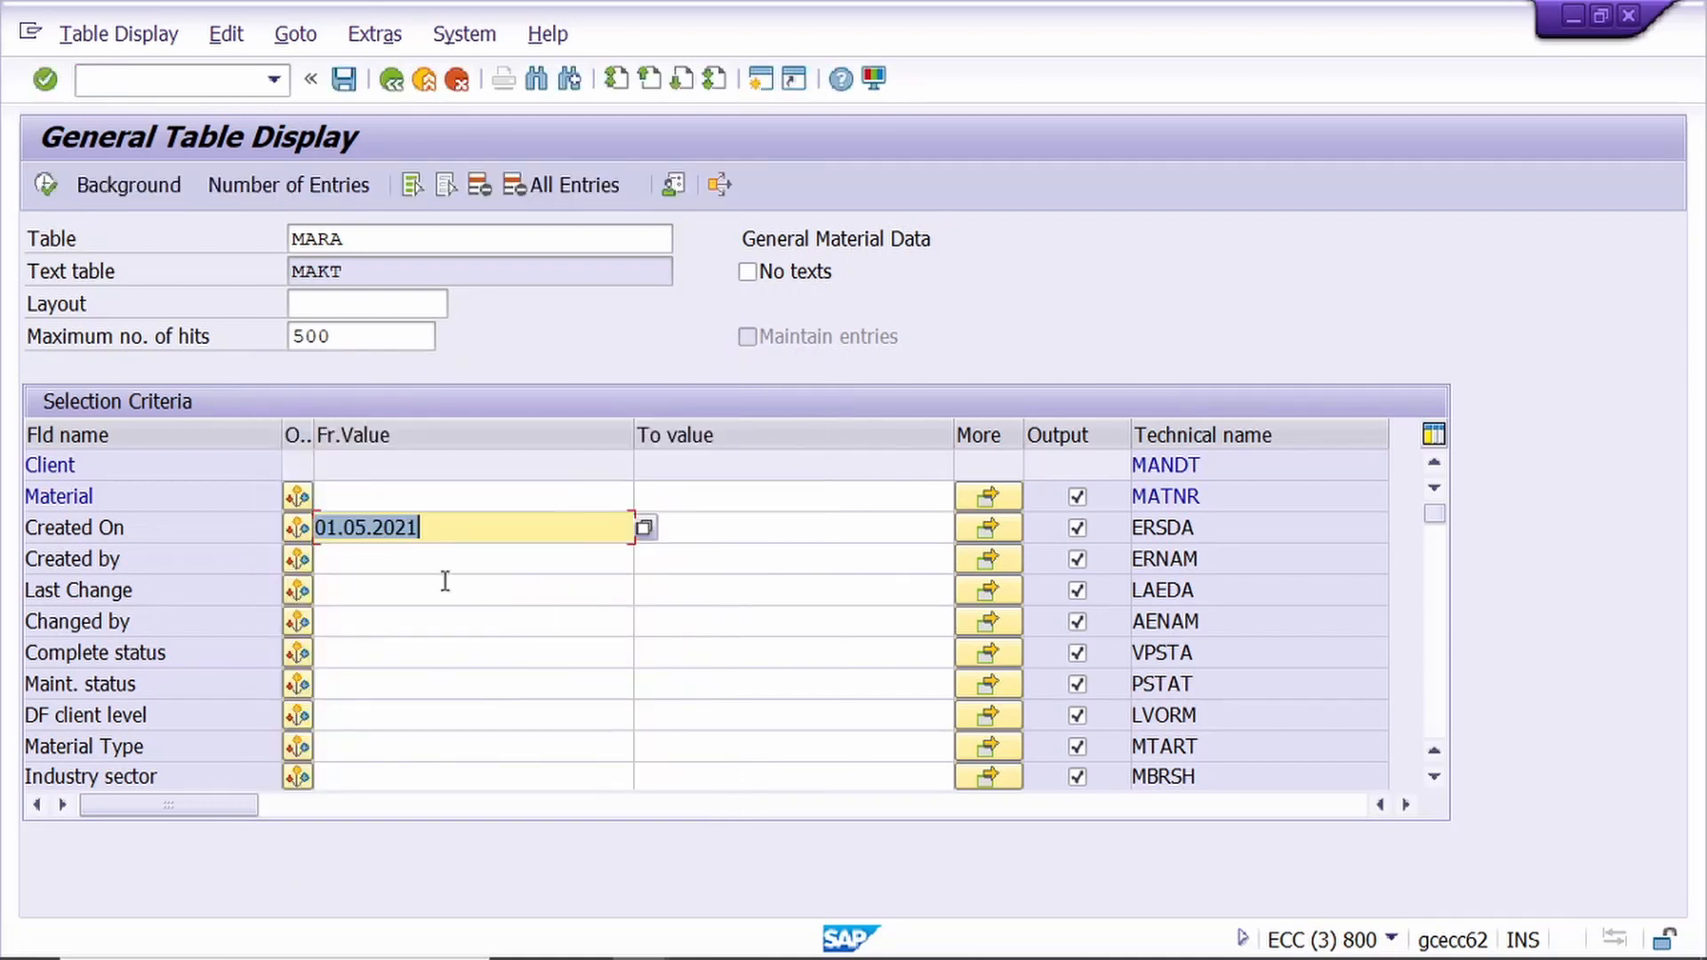
pyautogui.click(431, 560)
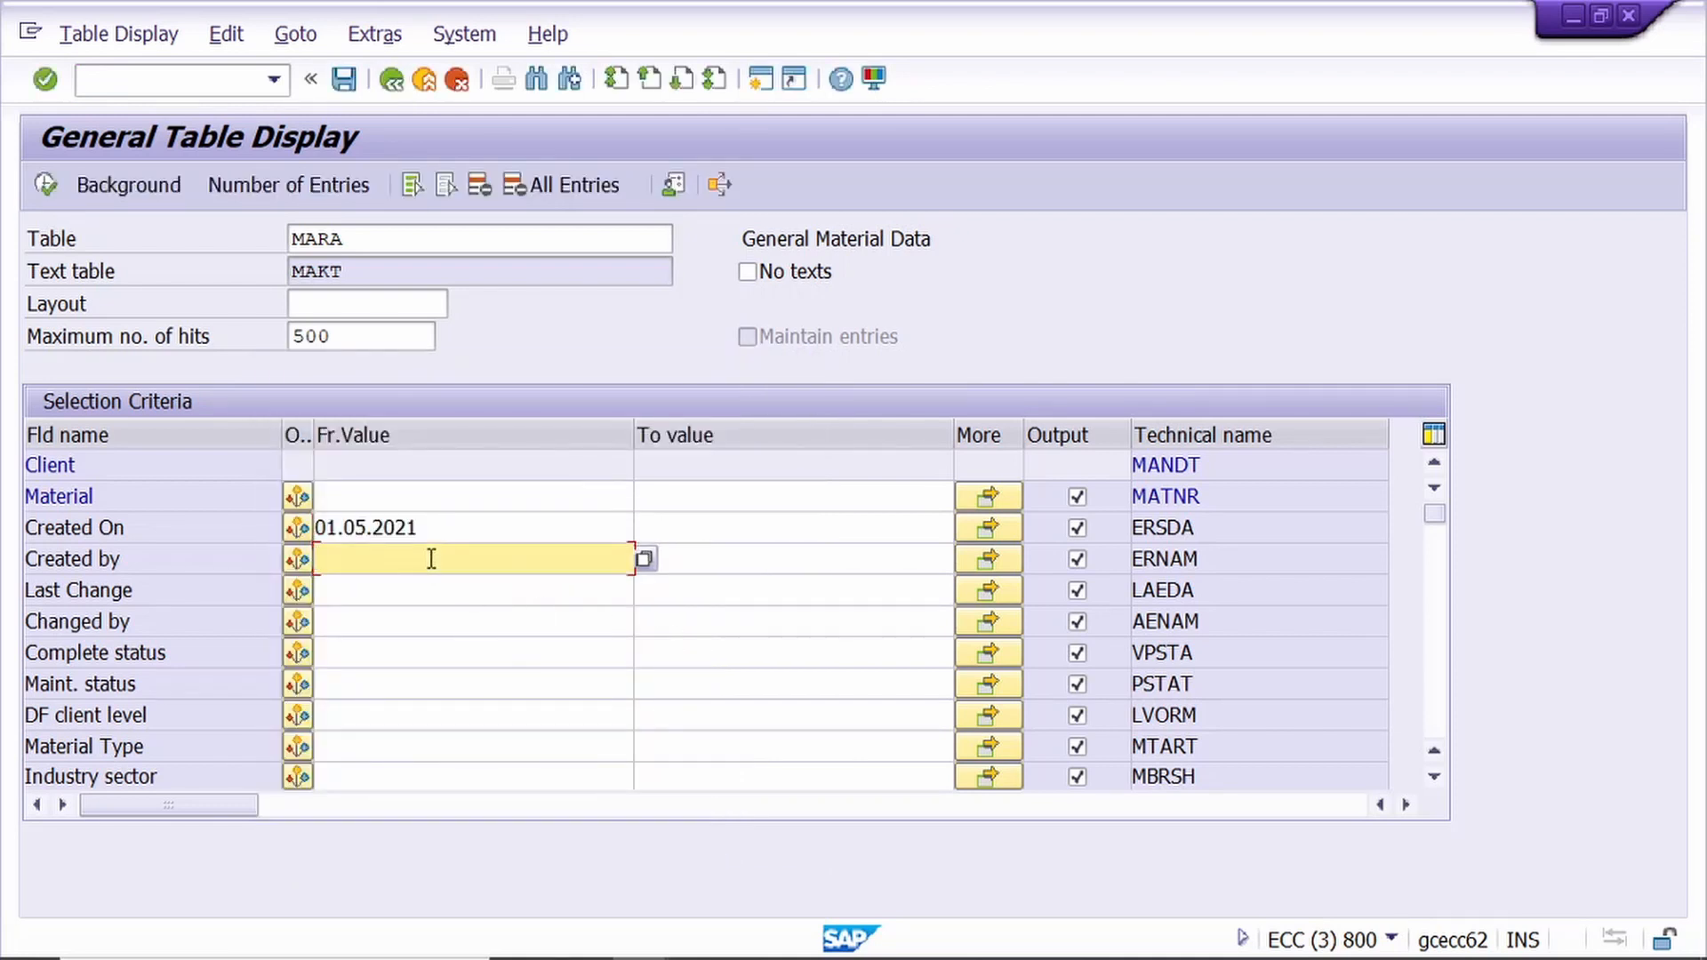
pyautogui.write('SAPUSER')
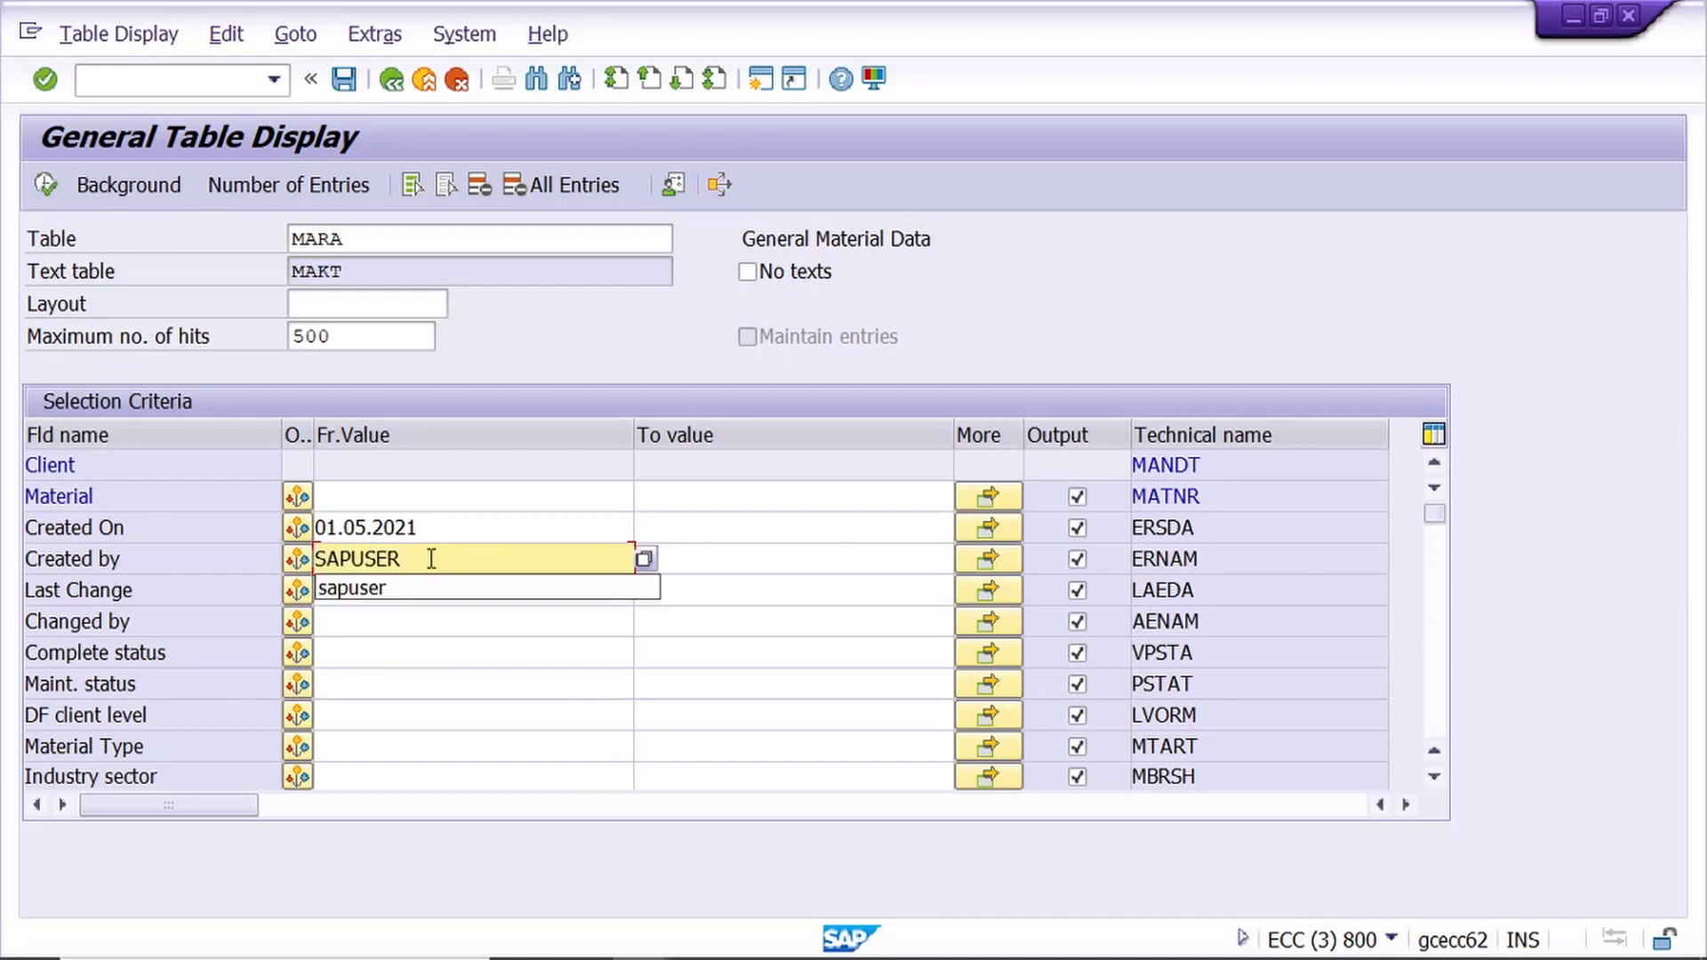
pyautogui.click(432, 588)
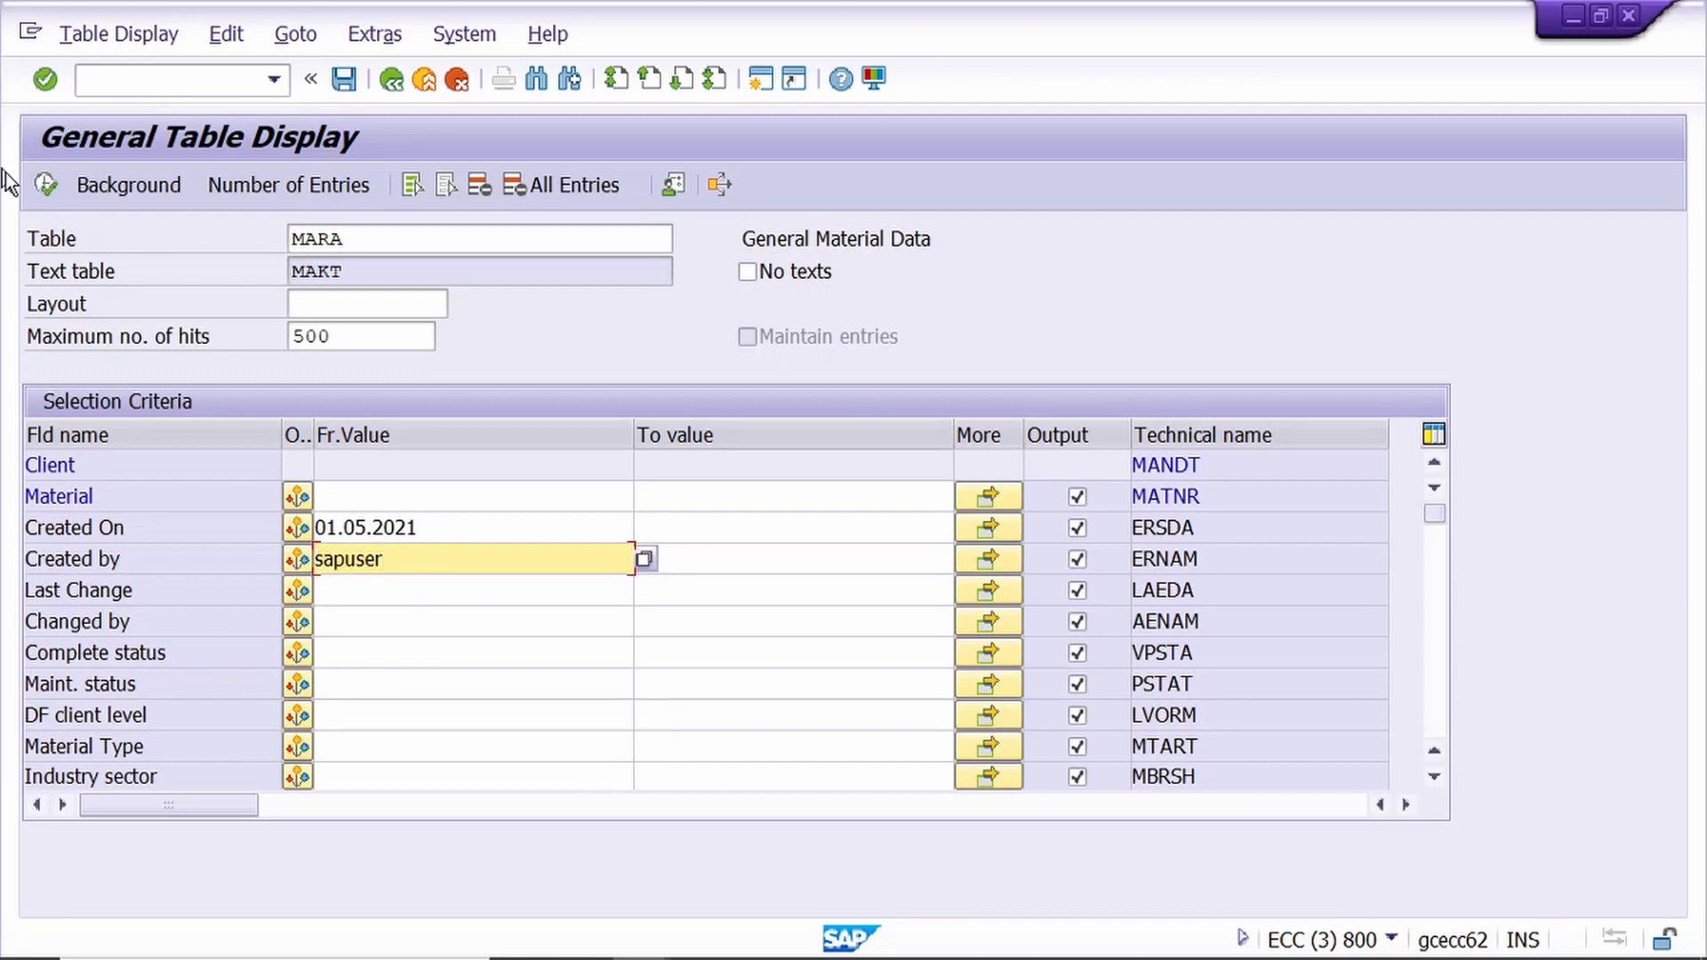
pyautogui.click(47, 185)
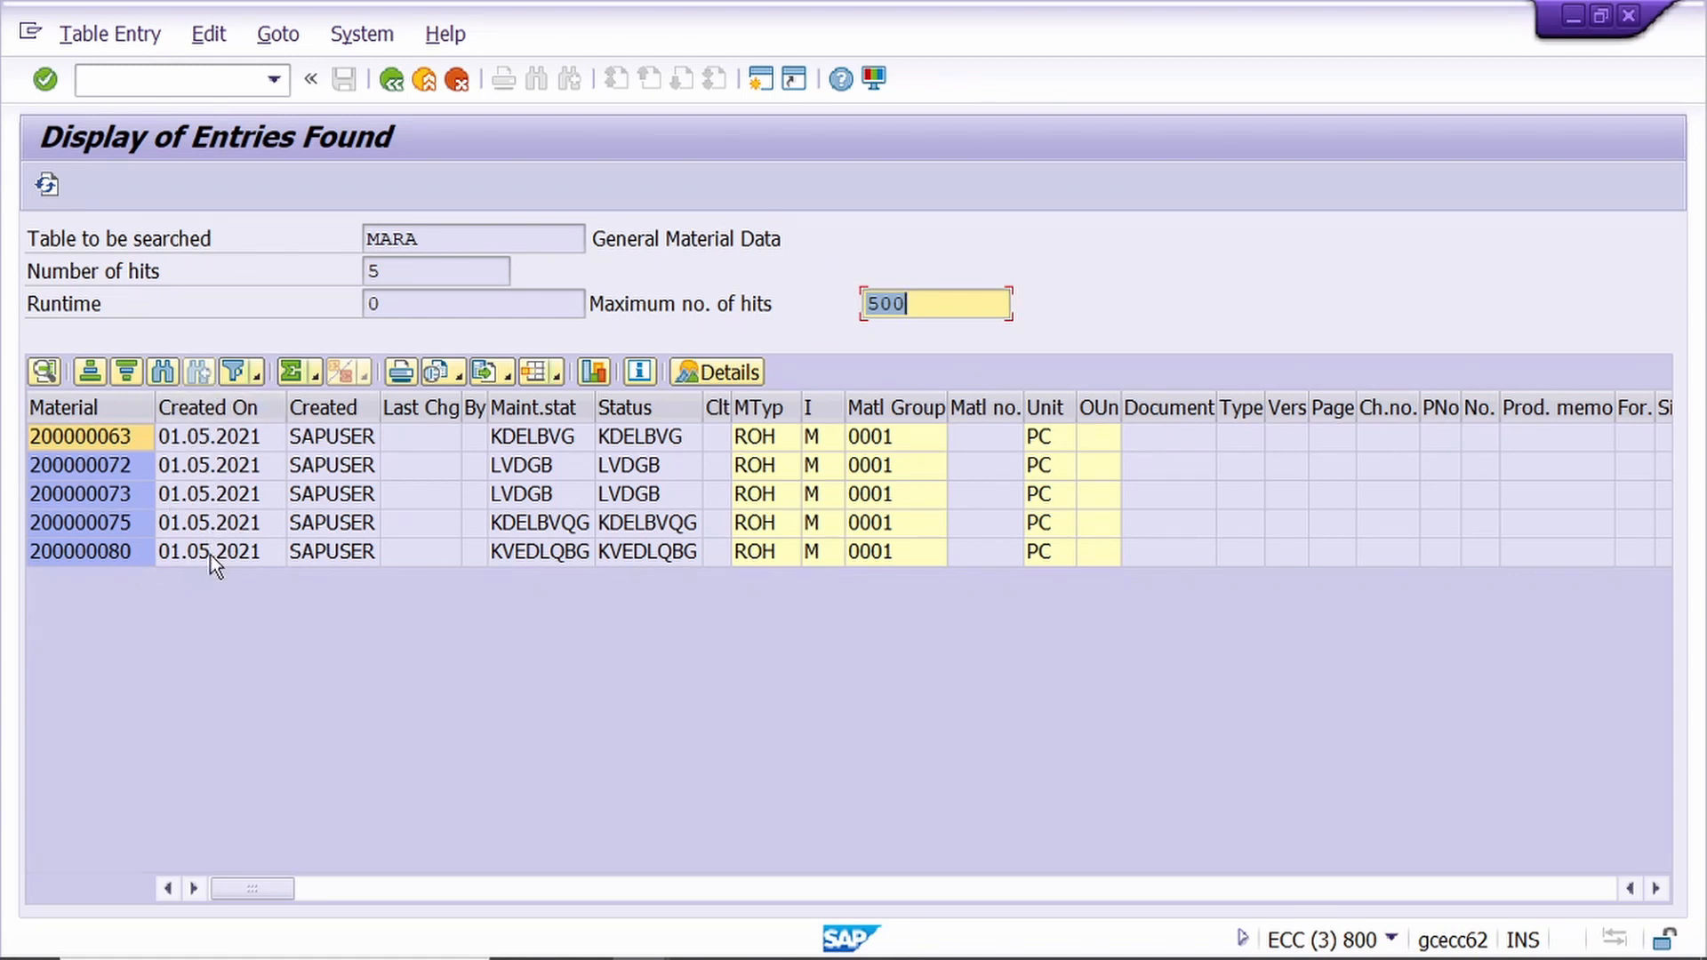
# - Return to the selection, set Created On to 02.05.2021 and look through the MARA entries found for that date
pyautogui.click(387, 83)
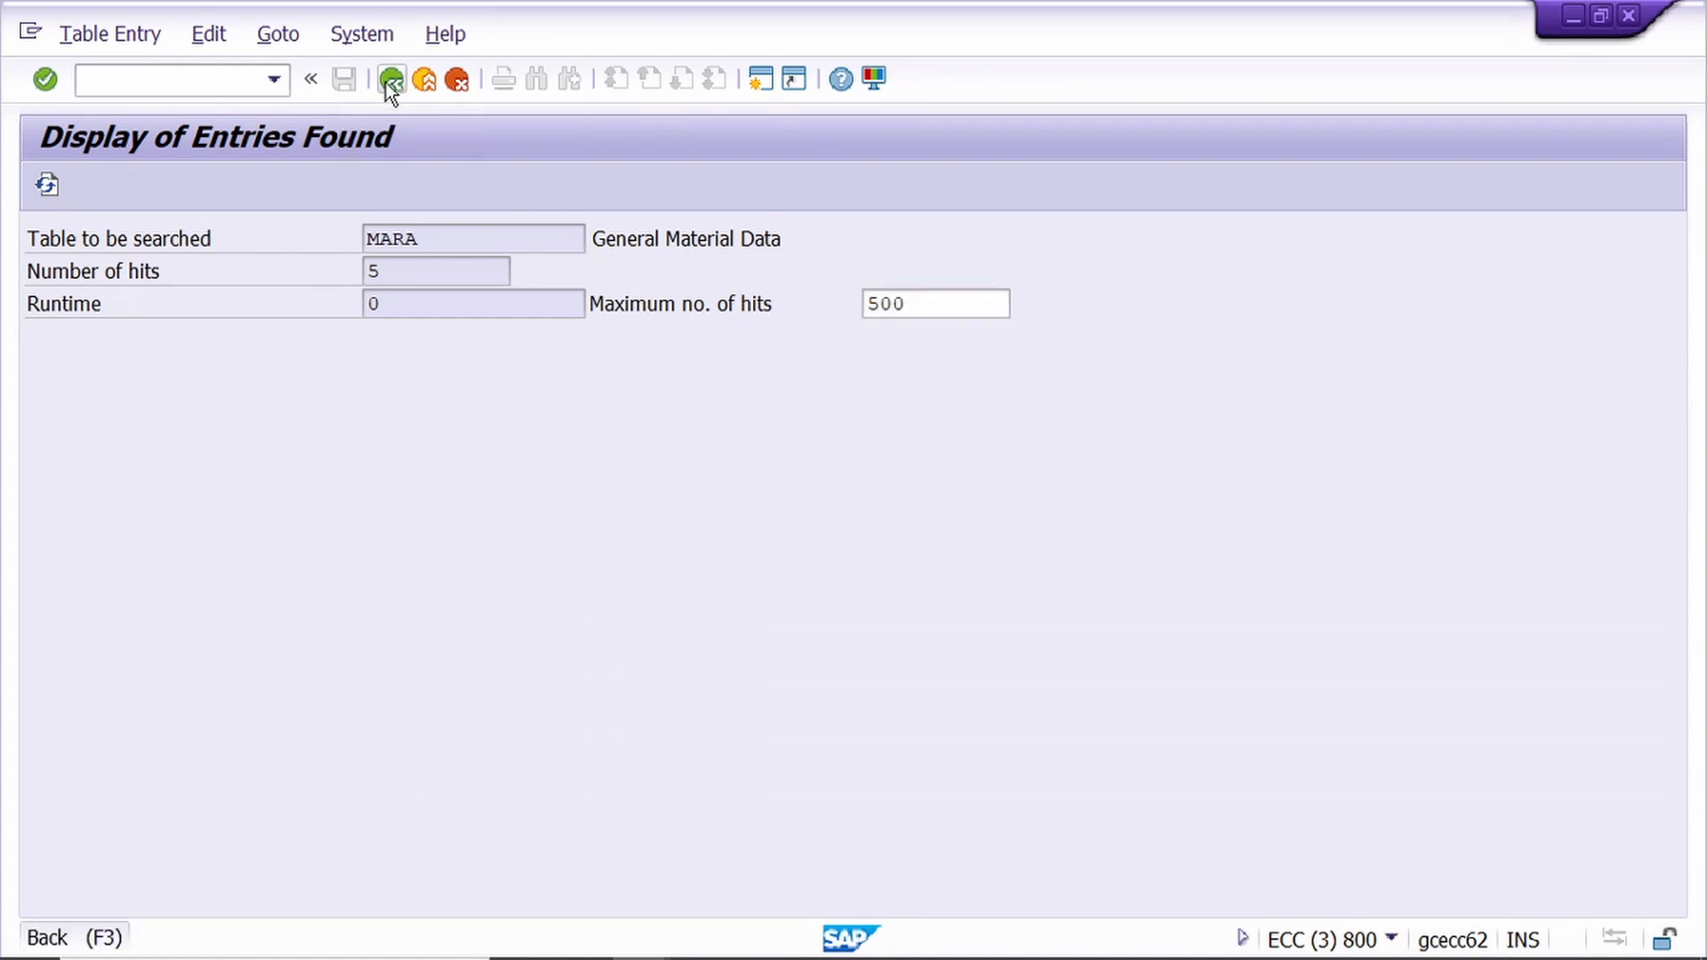
pyautogui.click(502, 524)
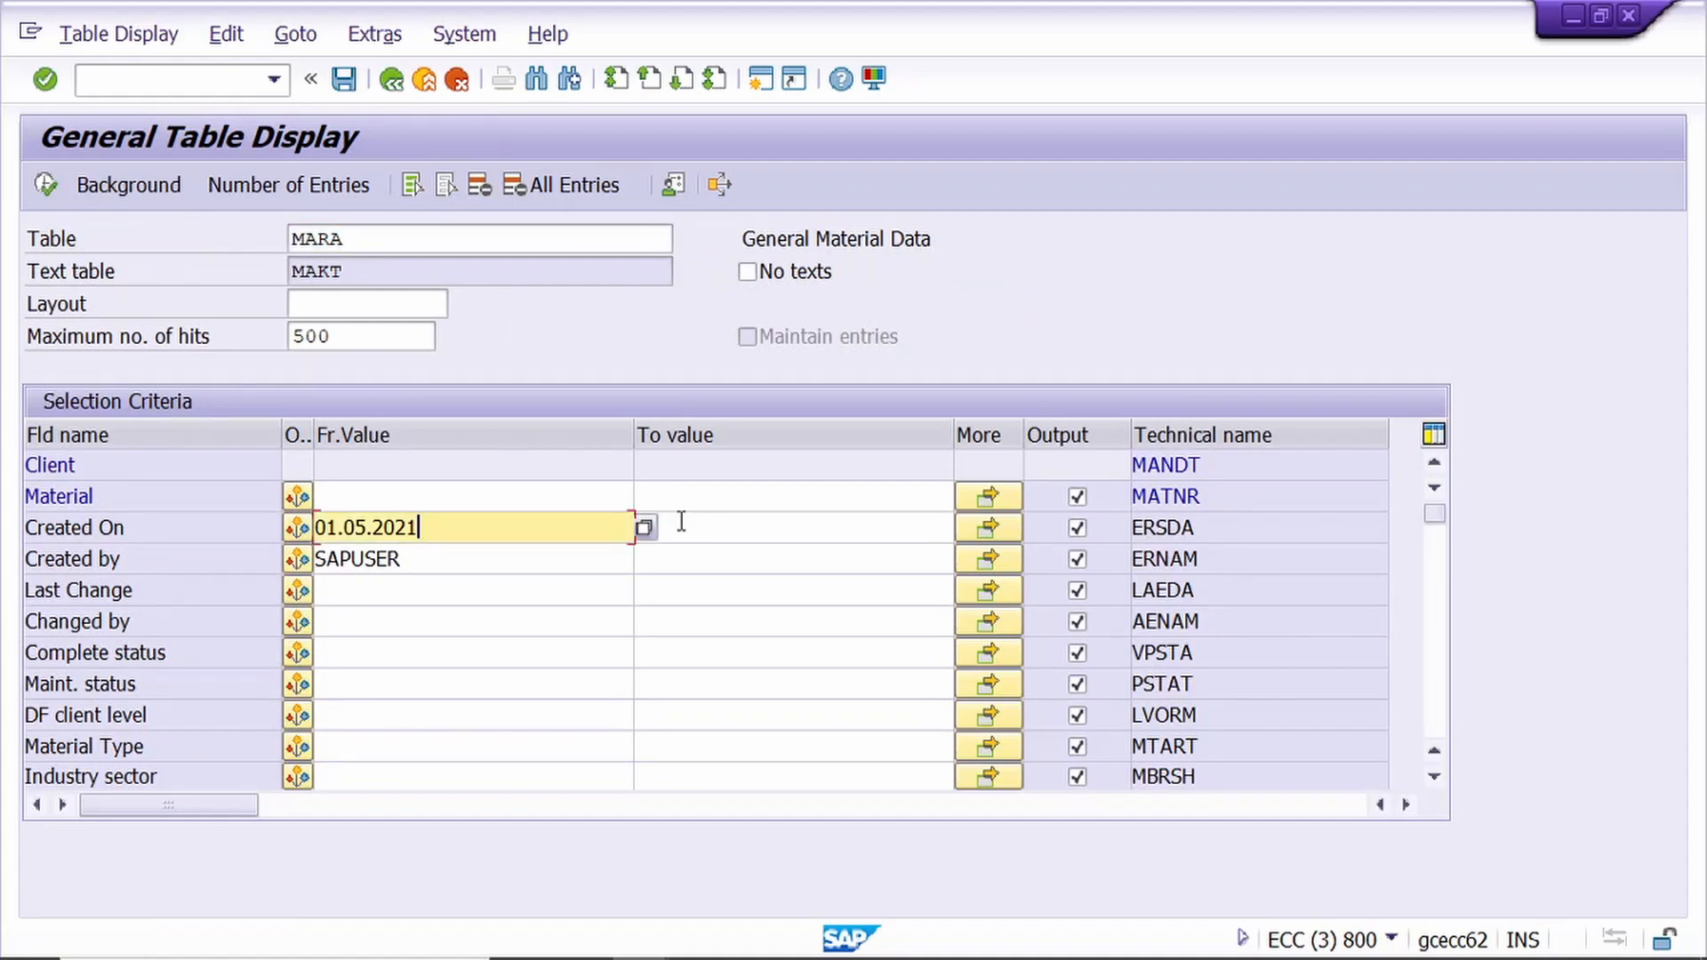
pyautogui.click(644, 530)
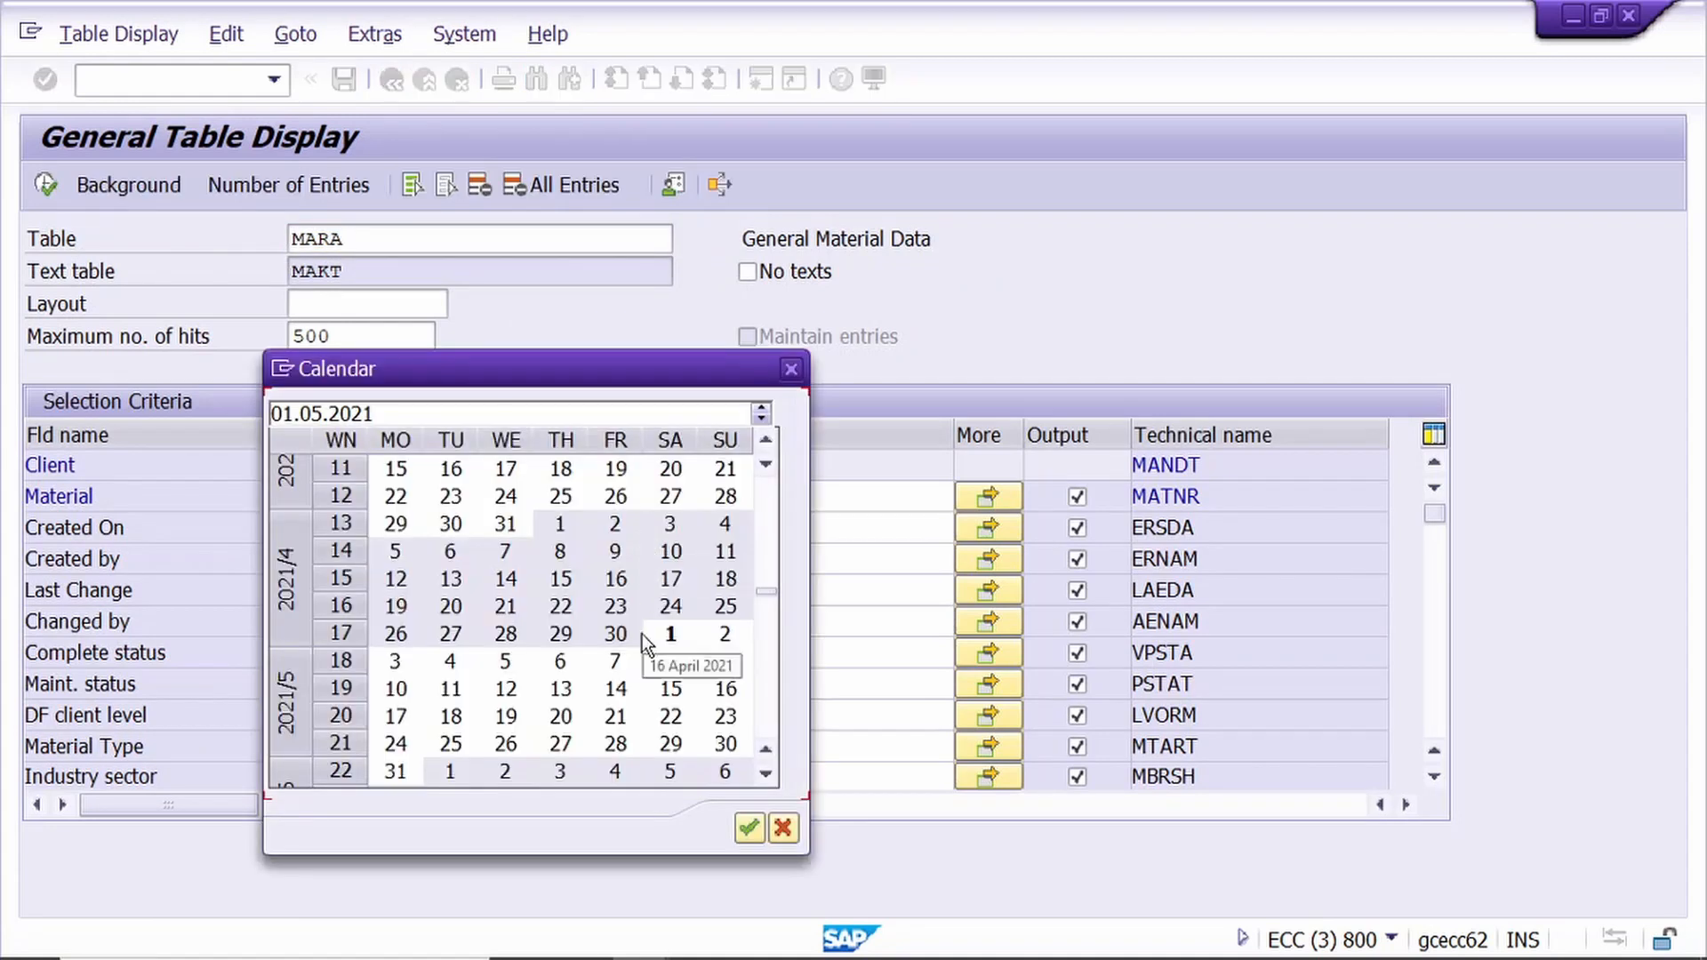
pyautogui.doubleClick(724, 634)
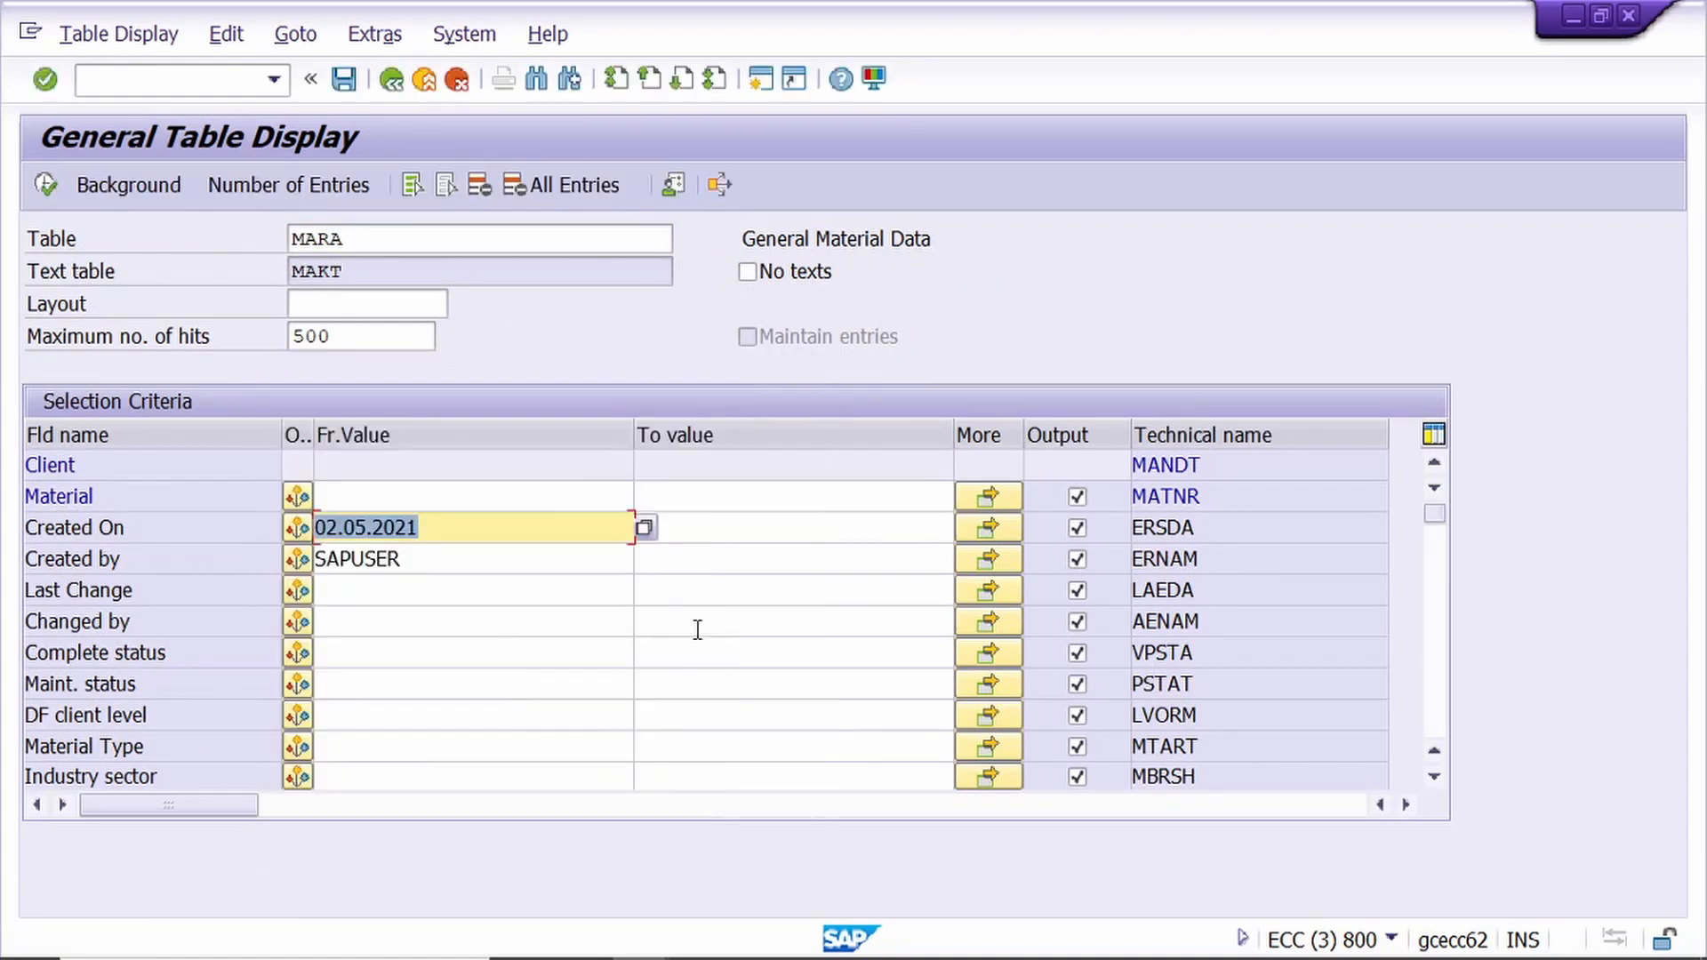
pyautogui.click(47, 185)
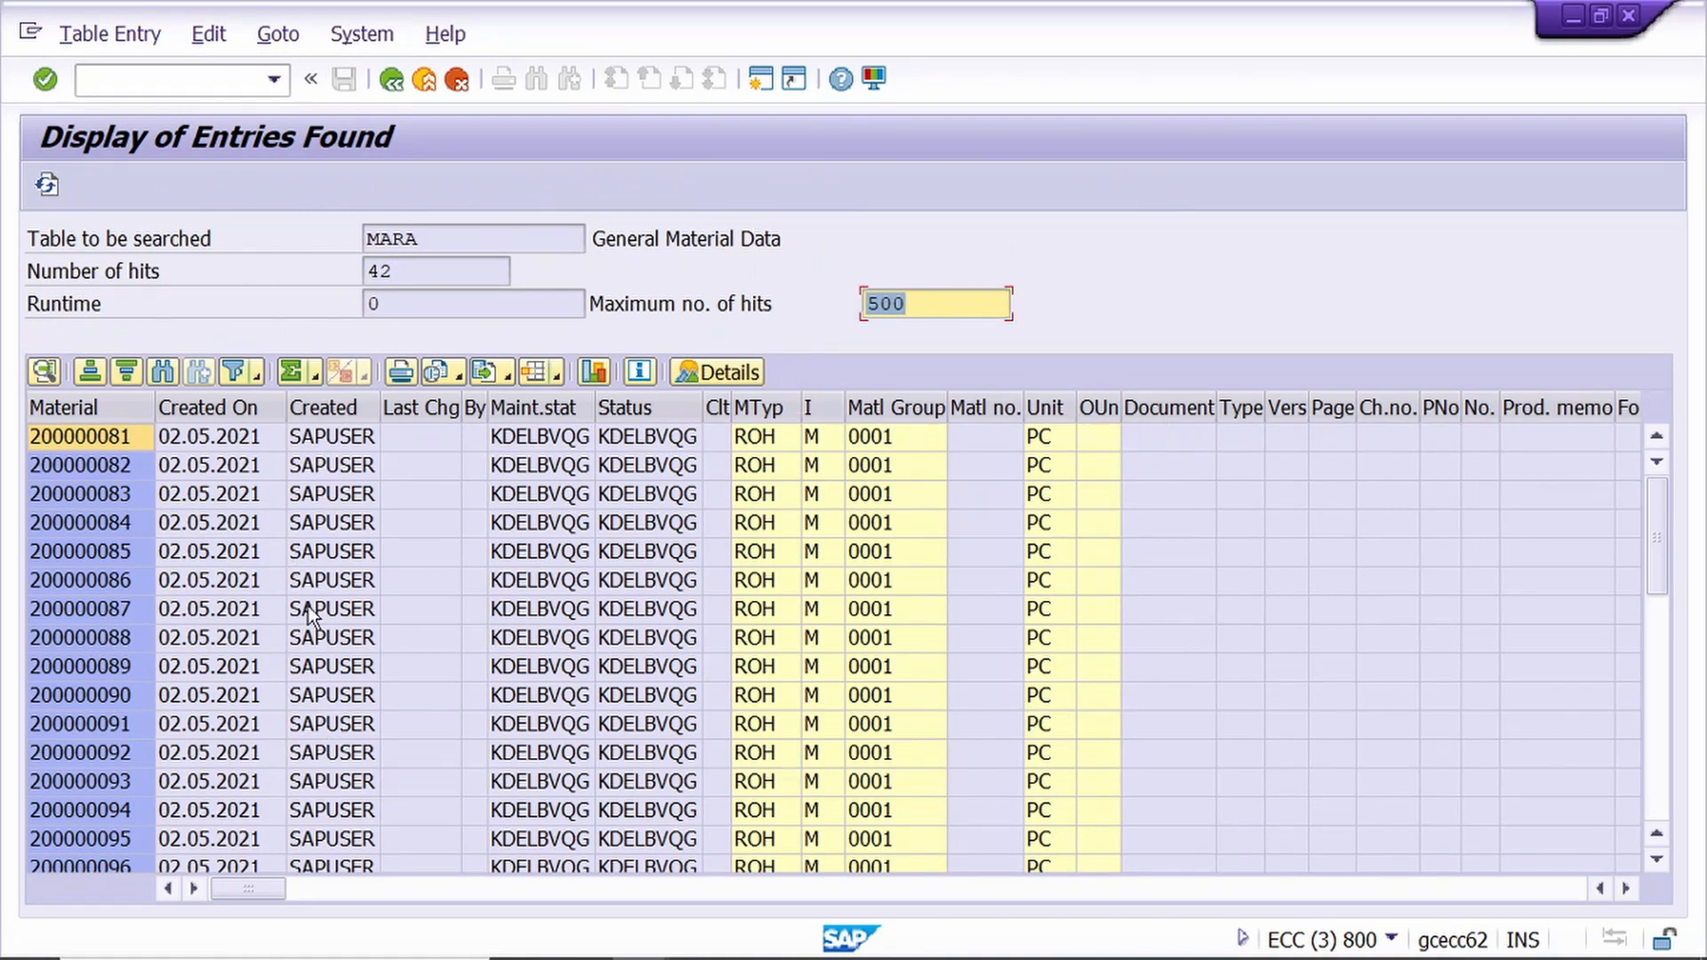
pyautogui.scroll(-1, 429, 569)
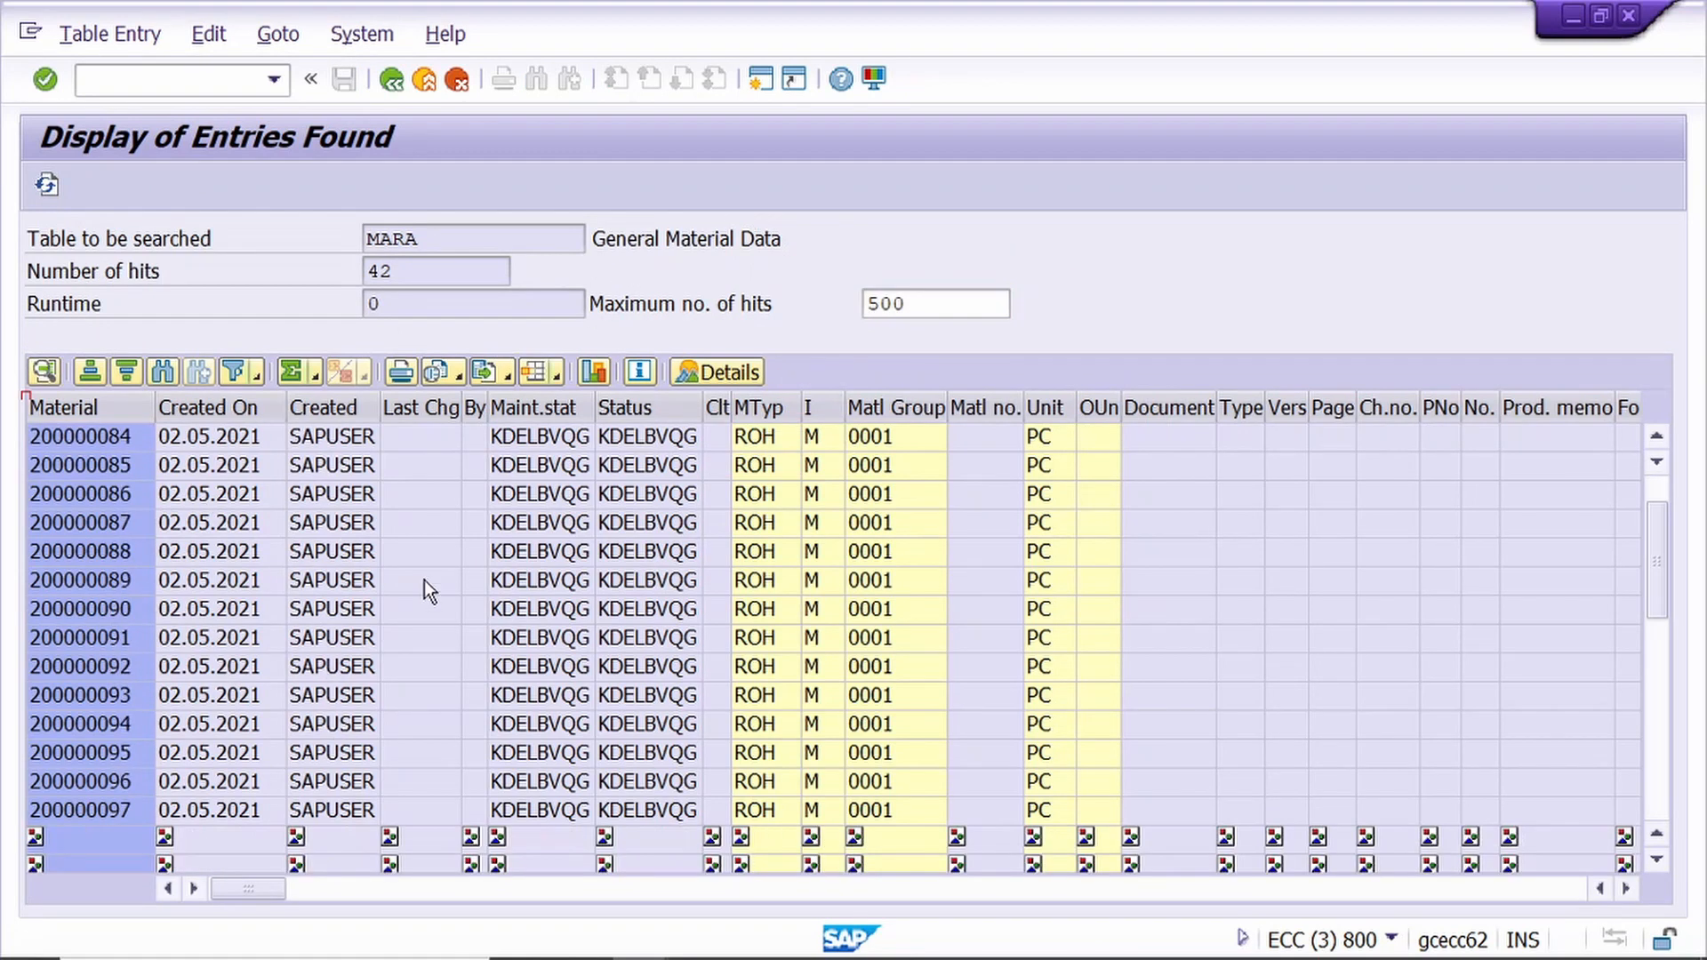
pyautogui.scroll(-5, 410, 609)
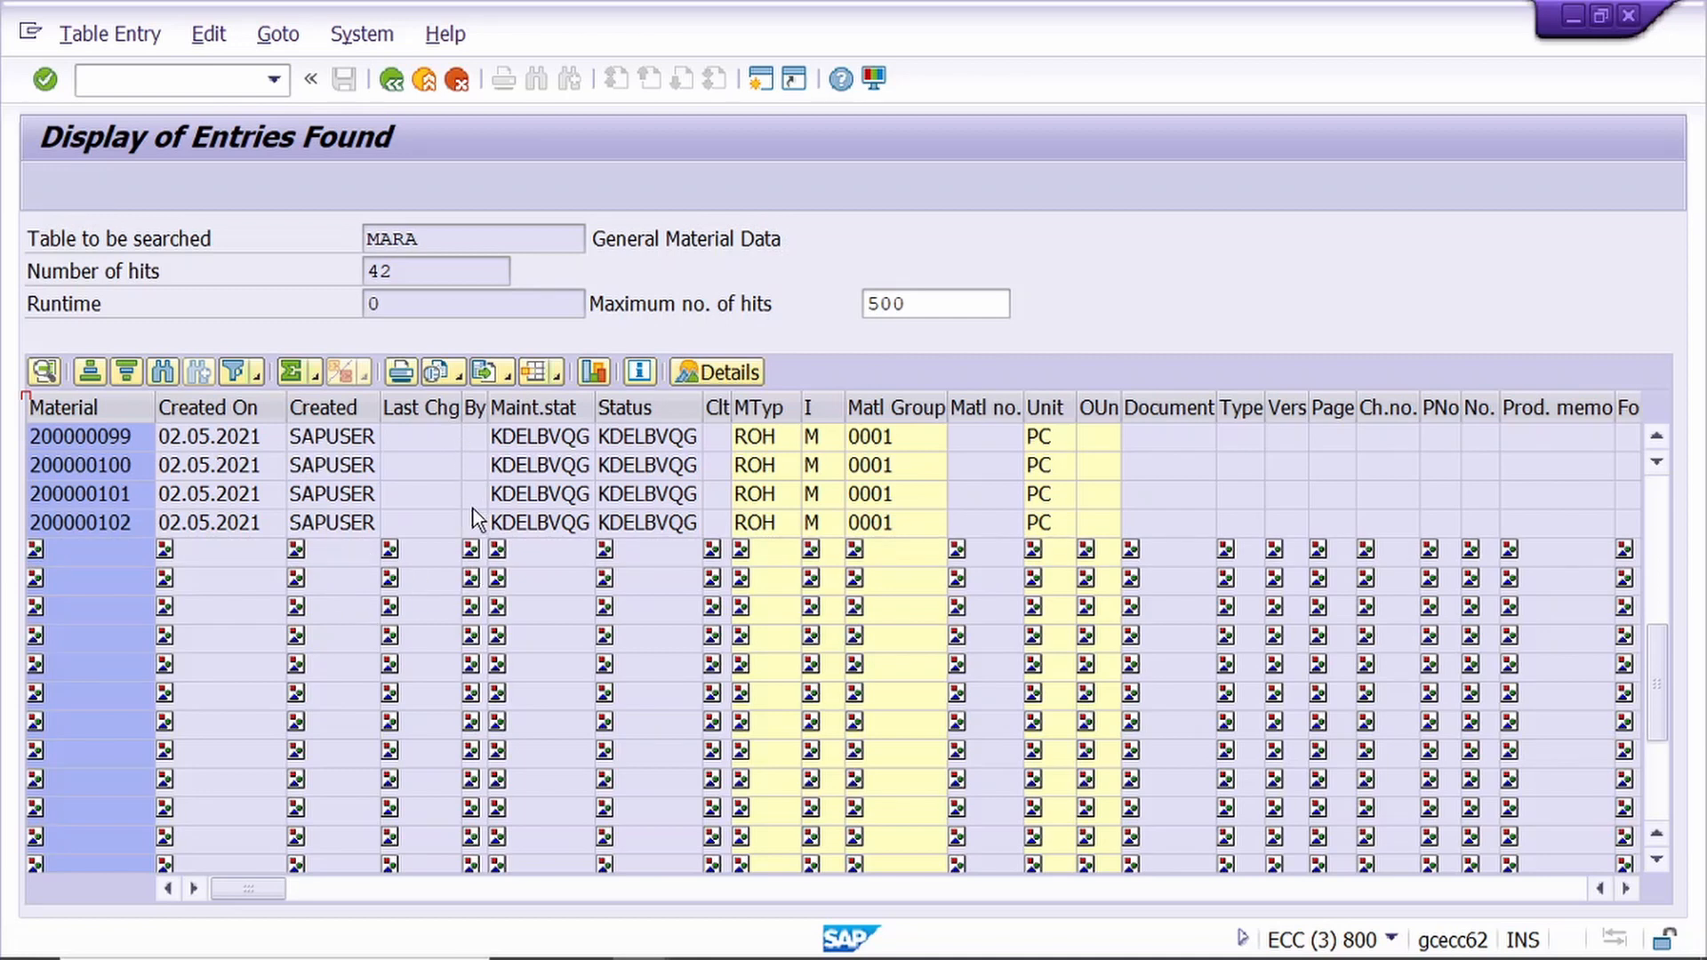
pyautogui.press('Return')
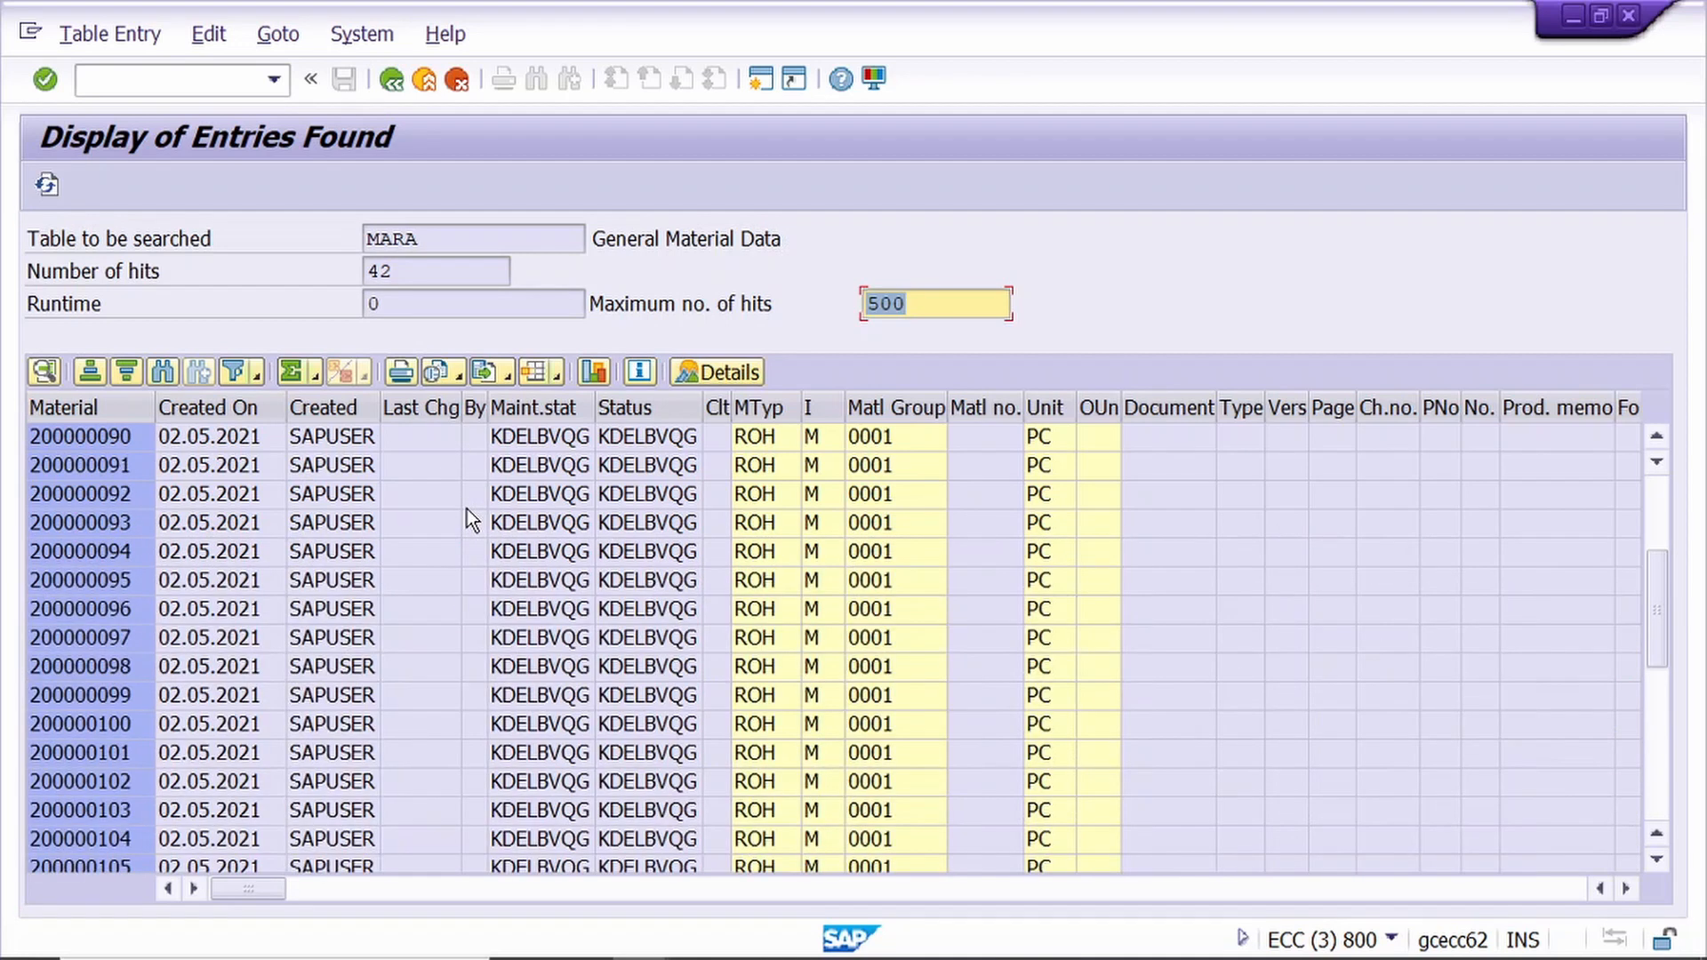